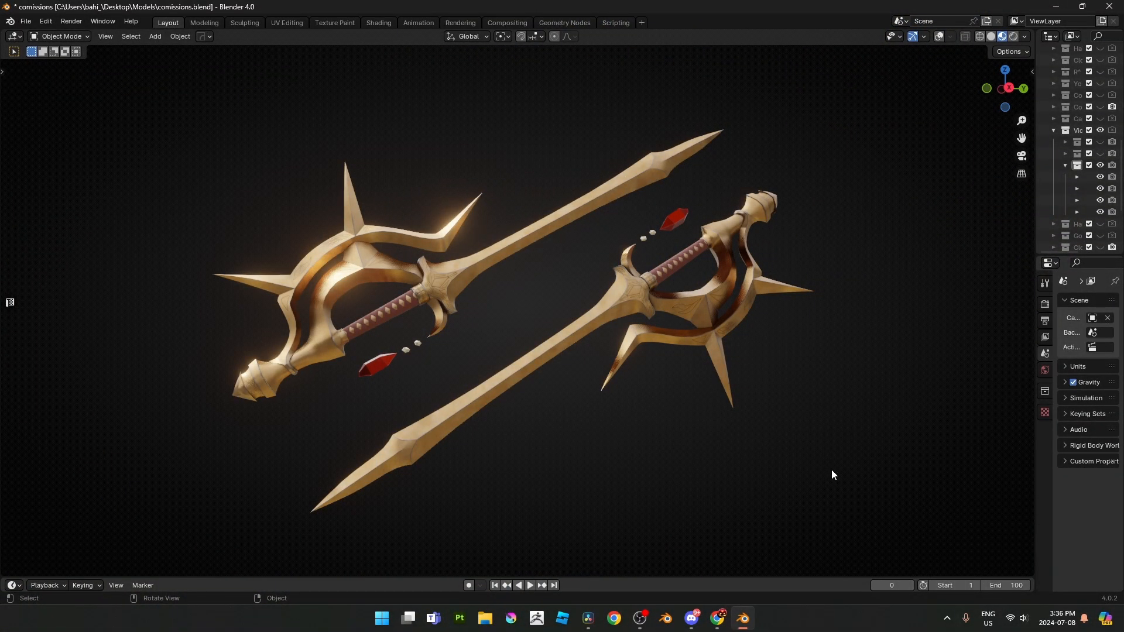
middle_click_drag(522, 370, 606, 390)
scroll(607, 390, "up", 2)
scroll(608, 395, "down", 2)
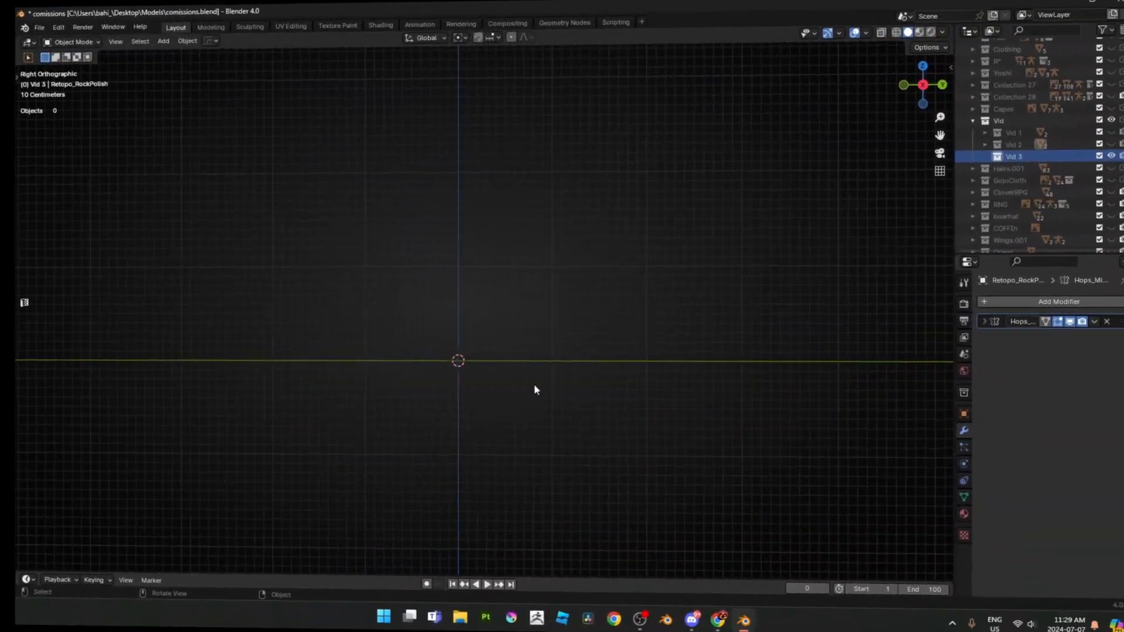
- Add the Rom's Arm sword concept sheet to the scene as a reference image
key("shift+a")
mouse_move(534, 384)
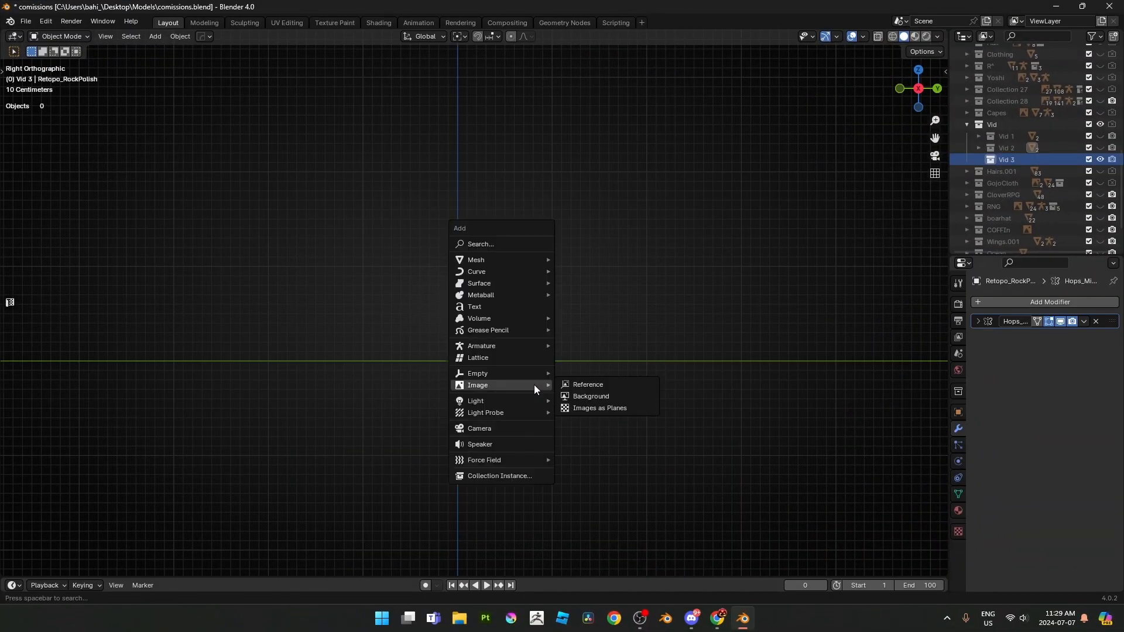
left_click(606, 384)
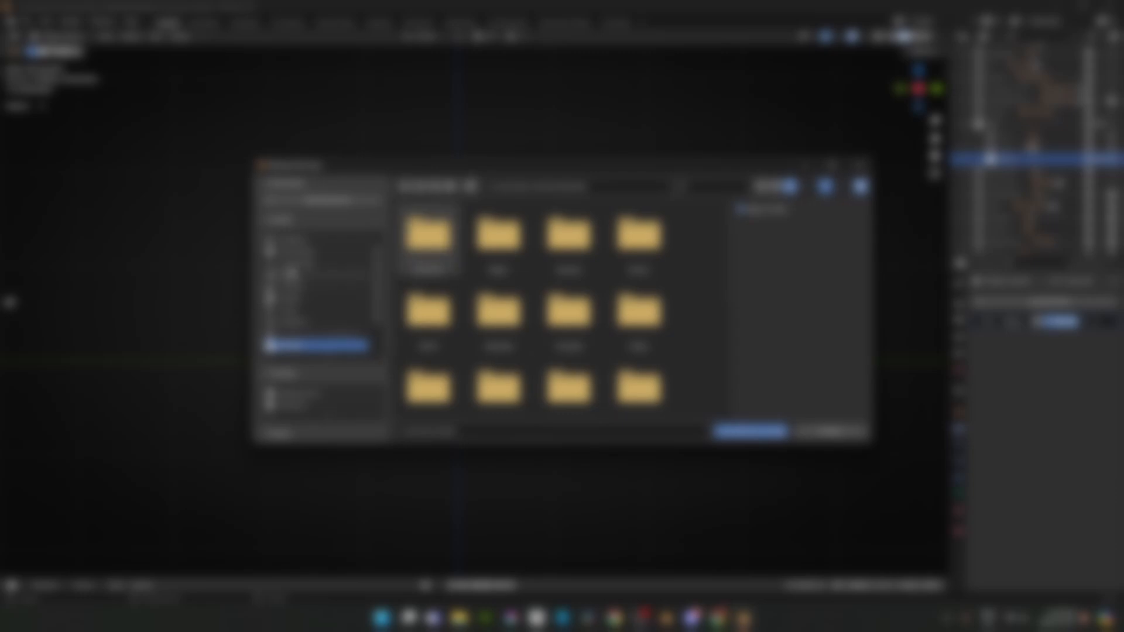
left_click(290, 265)
double_click(443, 262)
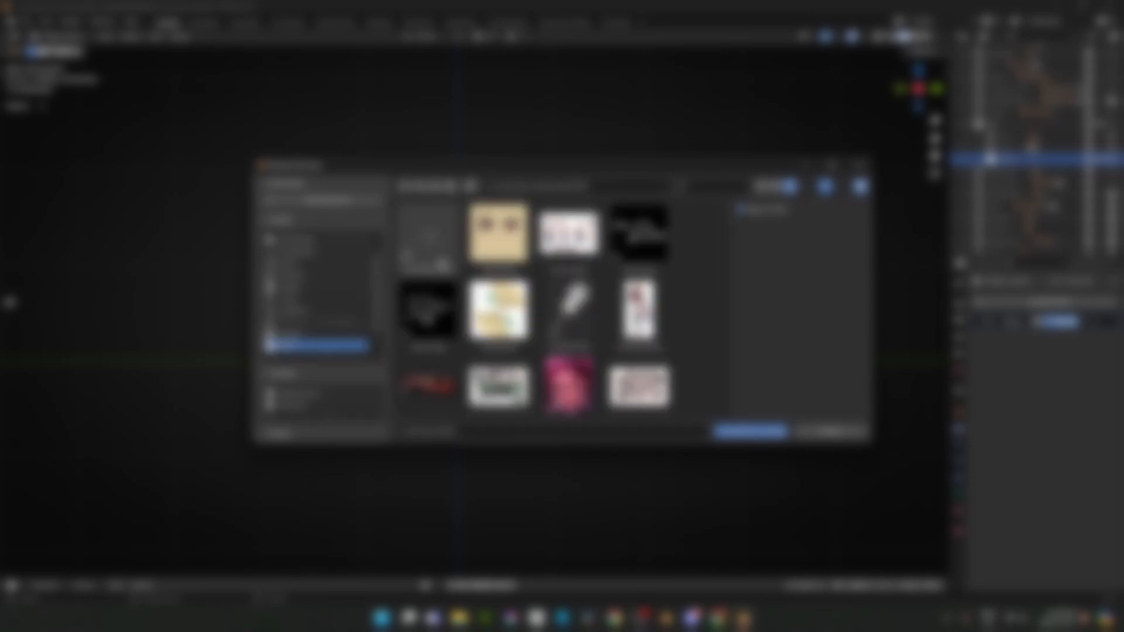
left_click(443, 255)
left_click(745, 431)
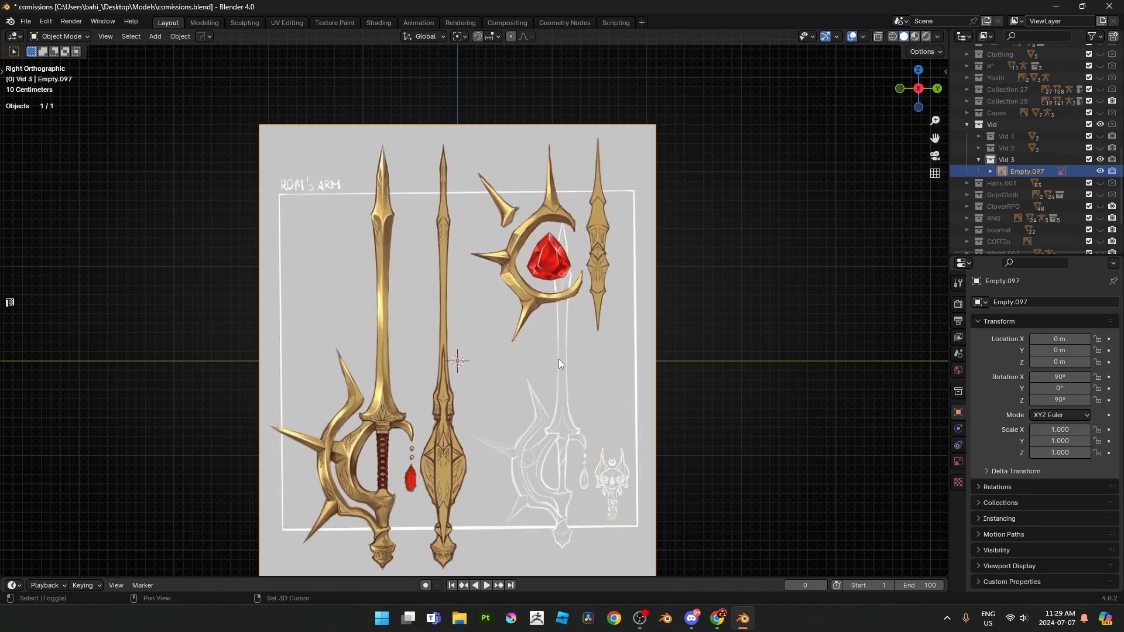
- Move the reference image about 0.8 m along Y so the leftmost sword centres on the world origin
middle_click_drag(558, 360, 557, 296, "shift")
key("g")
key("y")
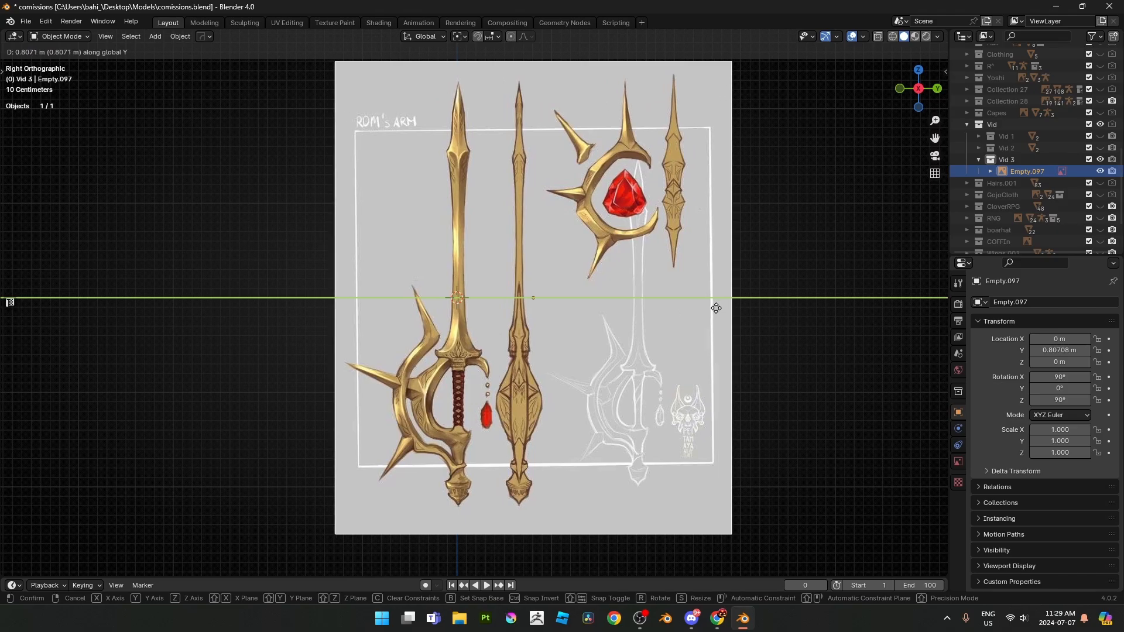
left_click(714, 309)
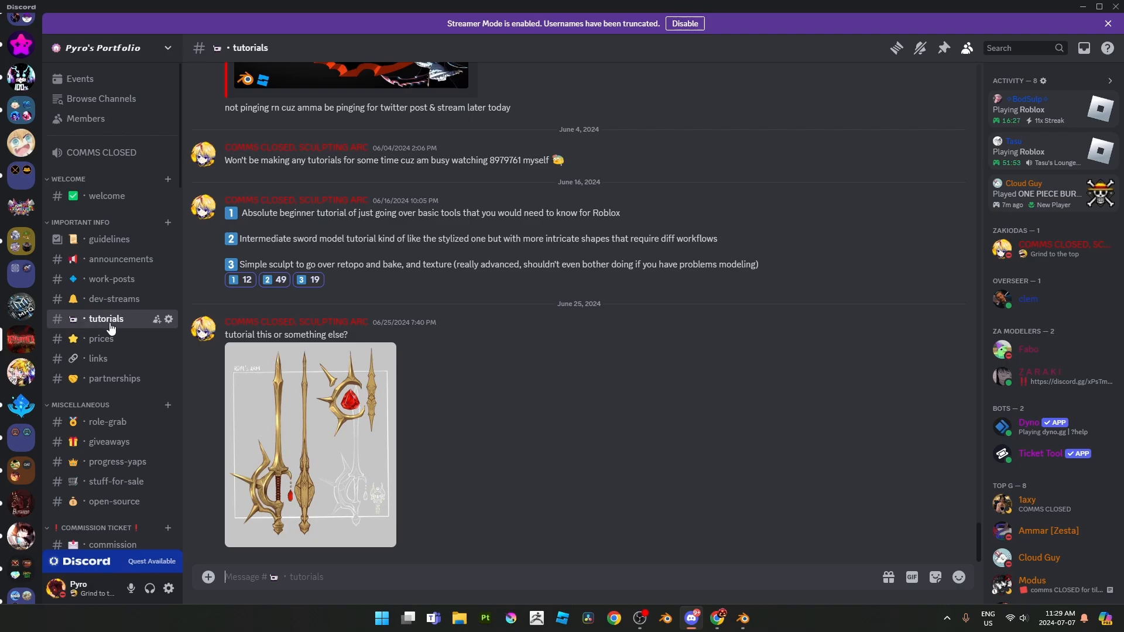
- In Discord's tutorials channel, view the posted sword concept image enlarged, then return to Blender
left_click(352, 375)
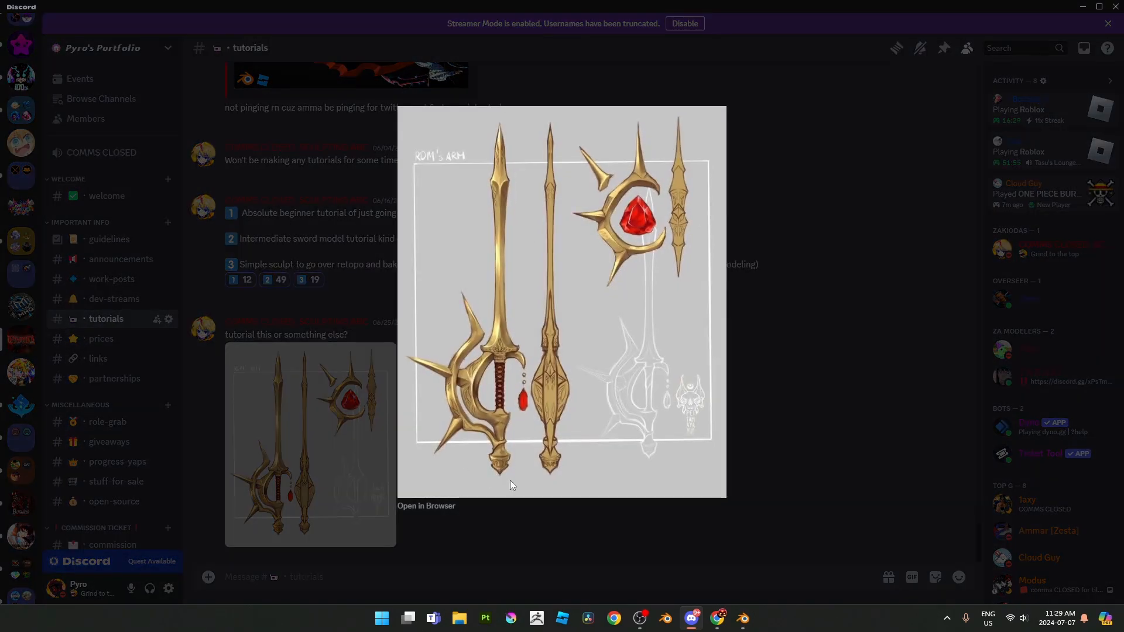
left_click(827, 336)
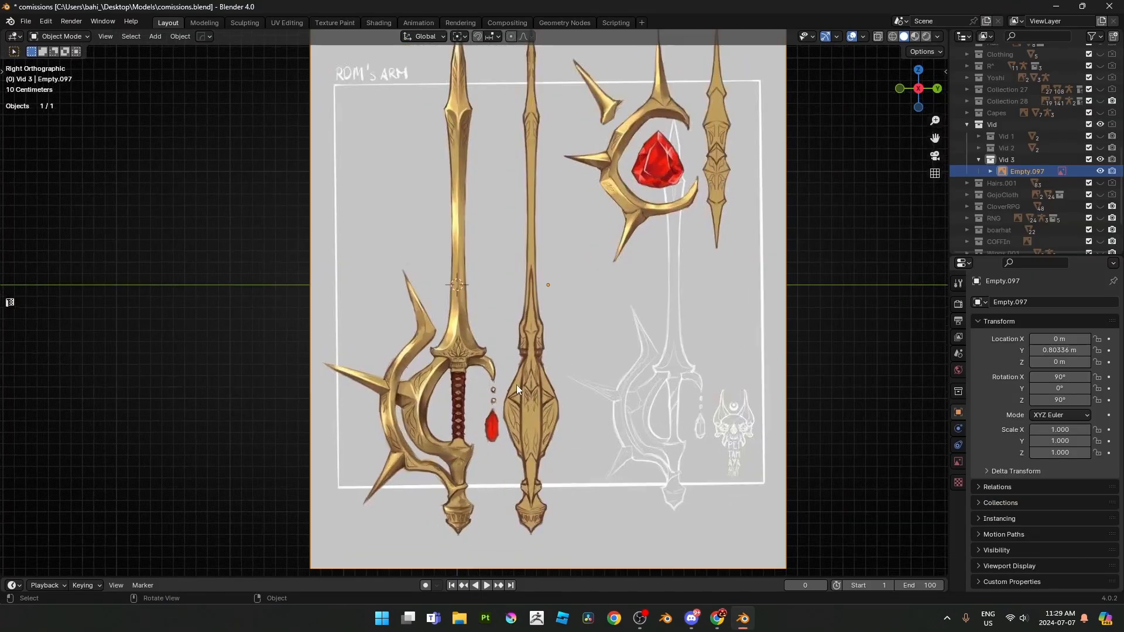
- Fine-tune the reference image's Y location to about 0.79 m and move it about -1.55 m along X
scroll(516, 385, "up", 5)
key("g")
key("y")
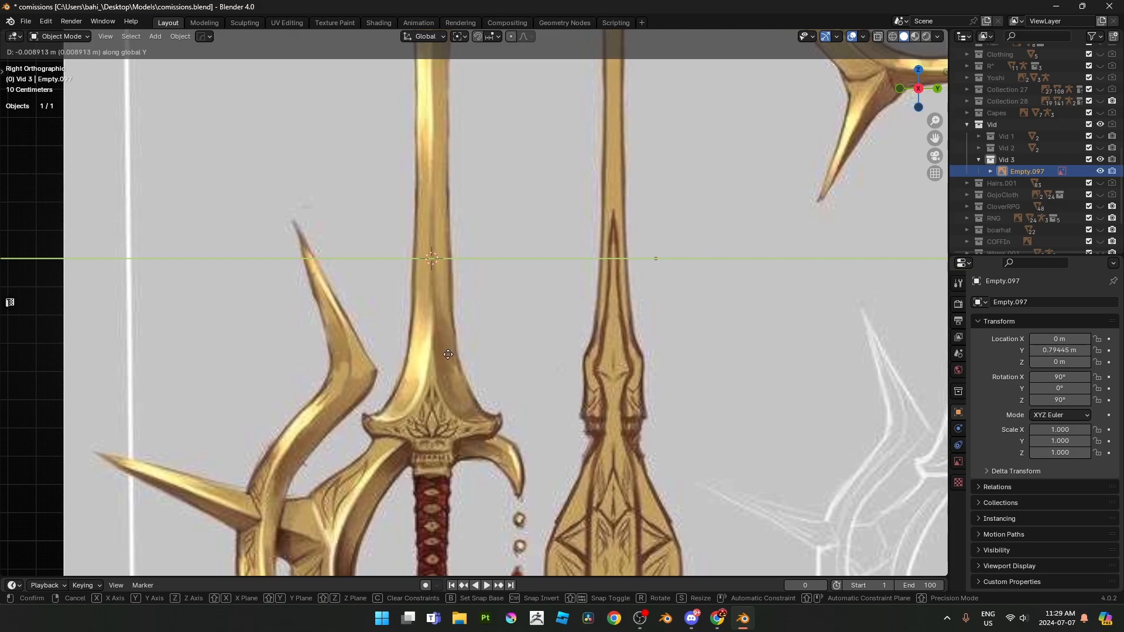
left_click(445, 354)
middle_click_drag(440, 354, 663, 318)
- Turn on the Screencast Keys display in the viewport
key("n")
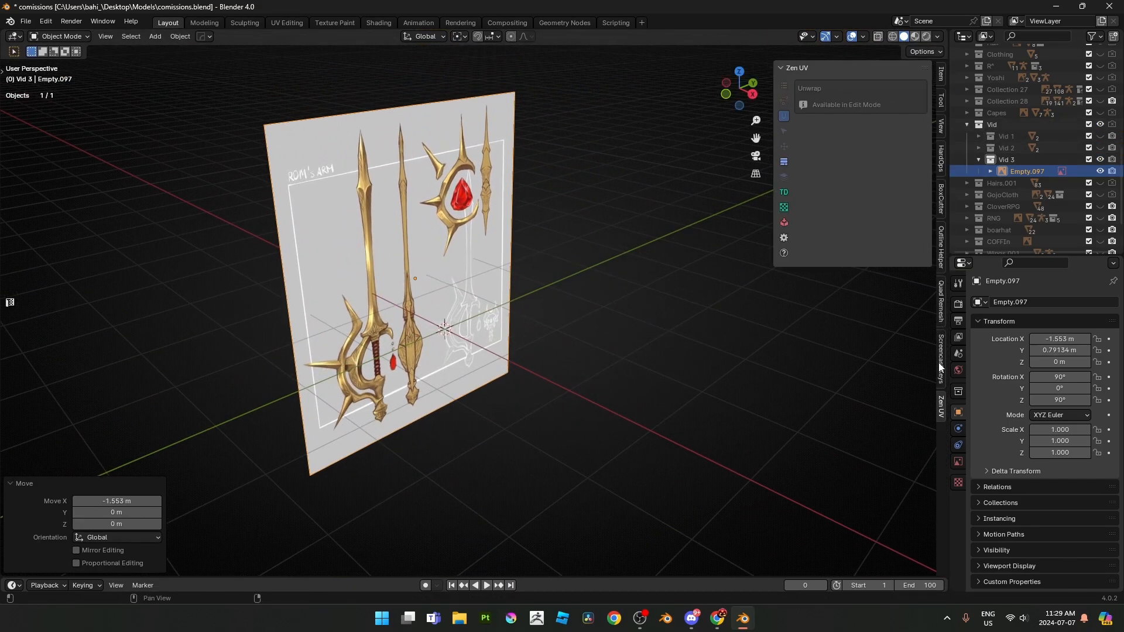
left_click(940, 363)
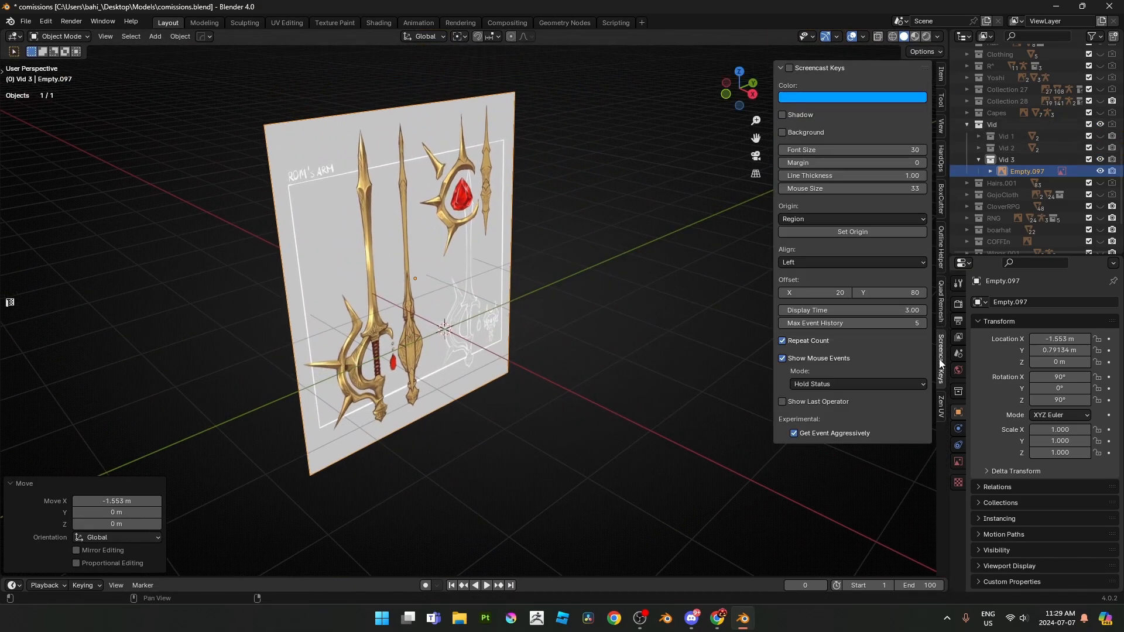
left_click(790, 69)
- Examine the reference image's placement from the right and front orthographic views
middle_click_drag(683, 234, 286, 346)
key("KP_3")
key("KP_1")
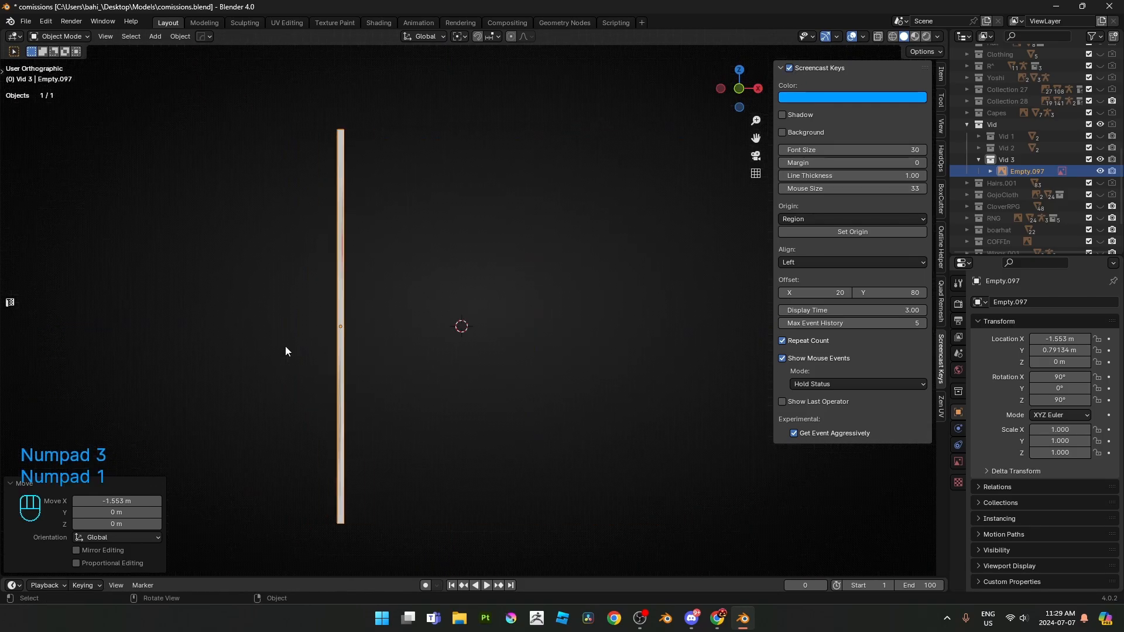
key("KP_3")
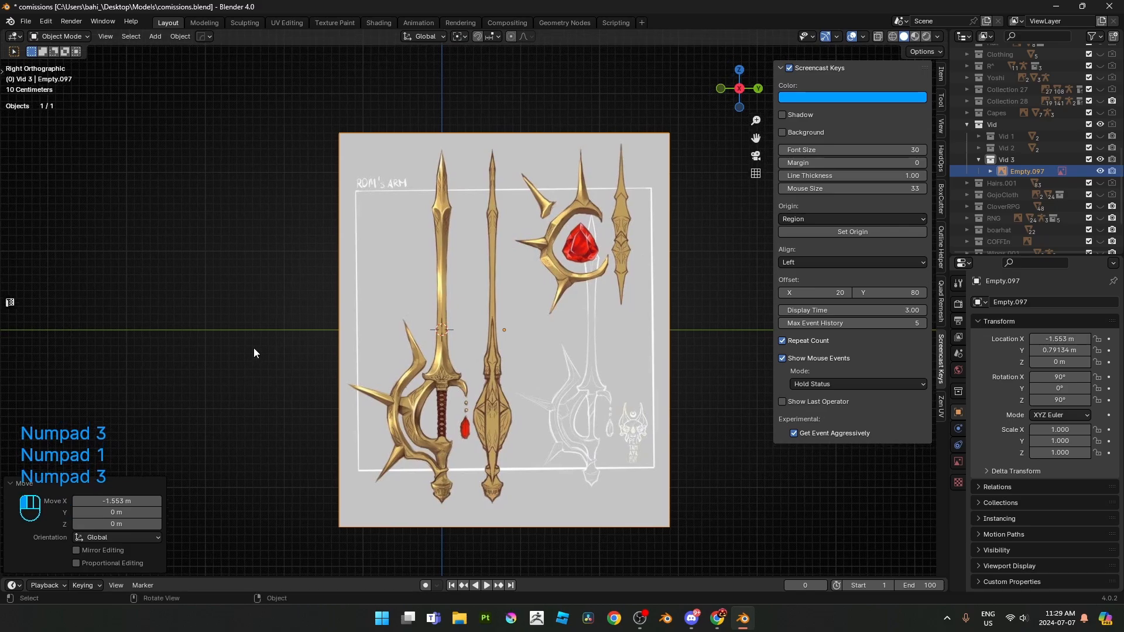
middle_click_drag(254, 353, 198, 360, "shift")
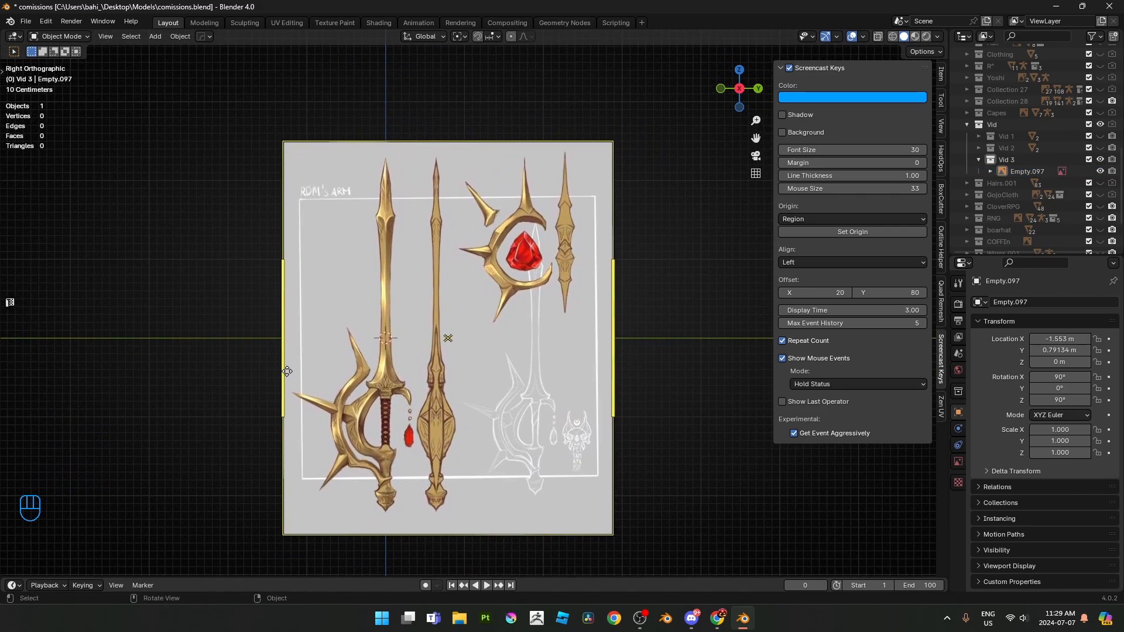
middle_click_drag(373, 363, 381, 350, "shift")
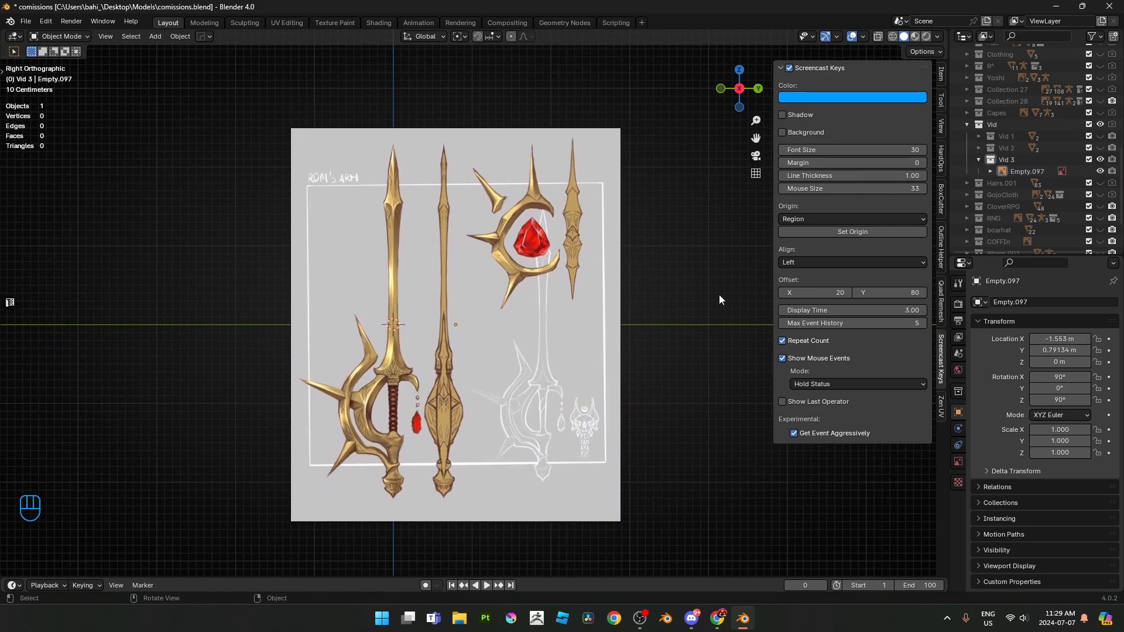
- Hide the sidebar and push the reference image about 0.44 m farther back along negative X
key("n")
middle_click_drag(722, 318, 609, 313)
left_click(304, 309)
middle_click_drag(449, 315, 512, 357, "shift")
key("g")
key("y")
right_click(518, 351)
key("g")
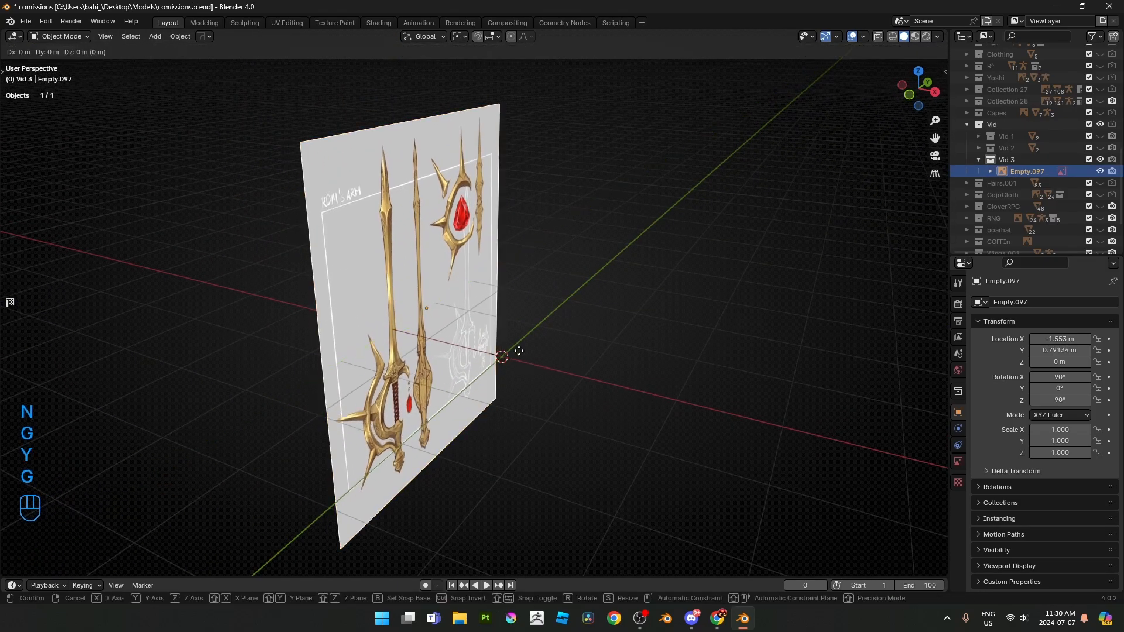
key("x")
left_click(487, 329)
key("KP_3")
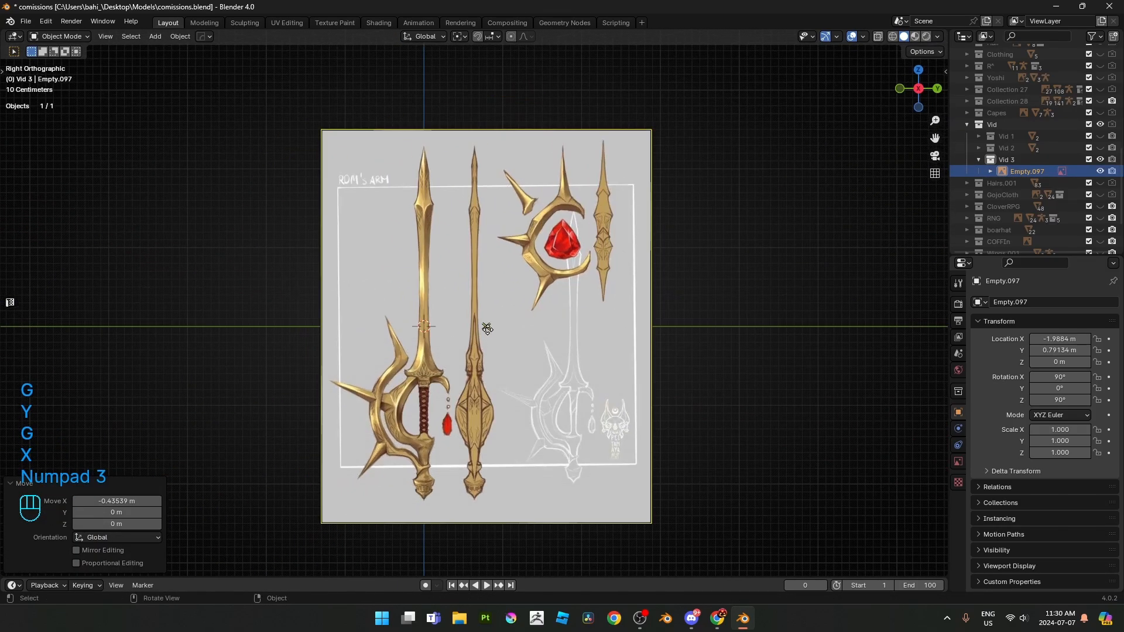
- Add a 2 m mesh plane at the world origin in front of the sword reference
scroll(487, 329, "up", 3)
middle_click_drag(469, 363, 489, 300, "shift")
middle_click_drag(437, 274, 398, 284, "shift")
scroll(445, 286, "up", 2)
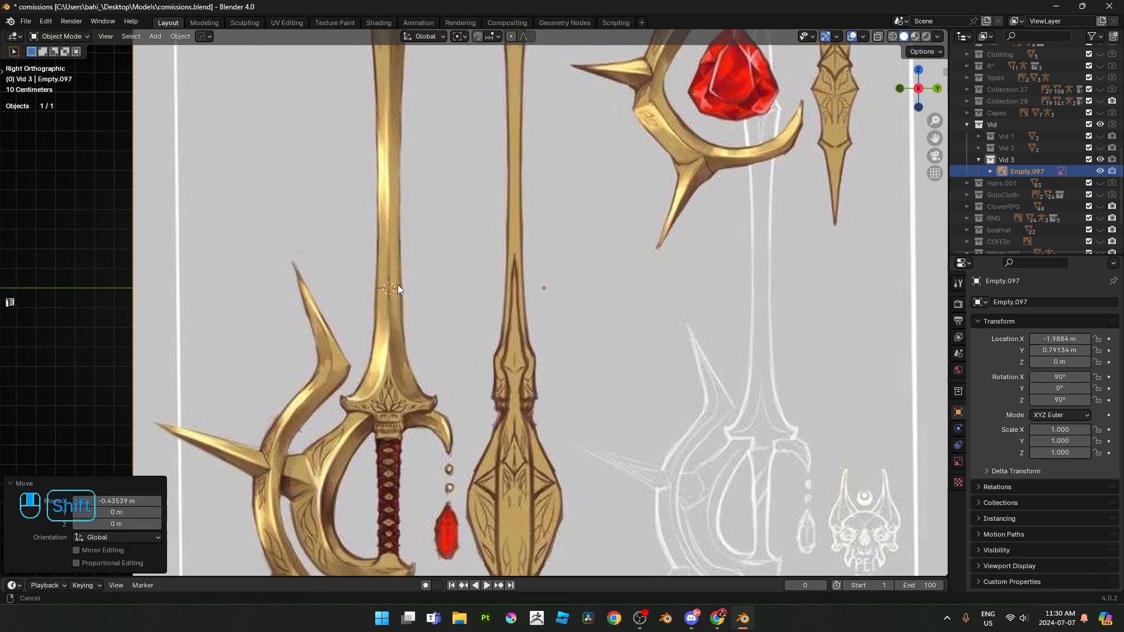
scroll(409, 278, "down", 2)
middle_click_drag(495, 257, 497, 286, "shift")
key("shift+a")
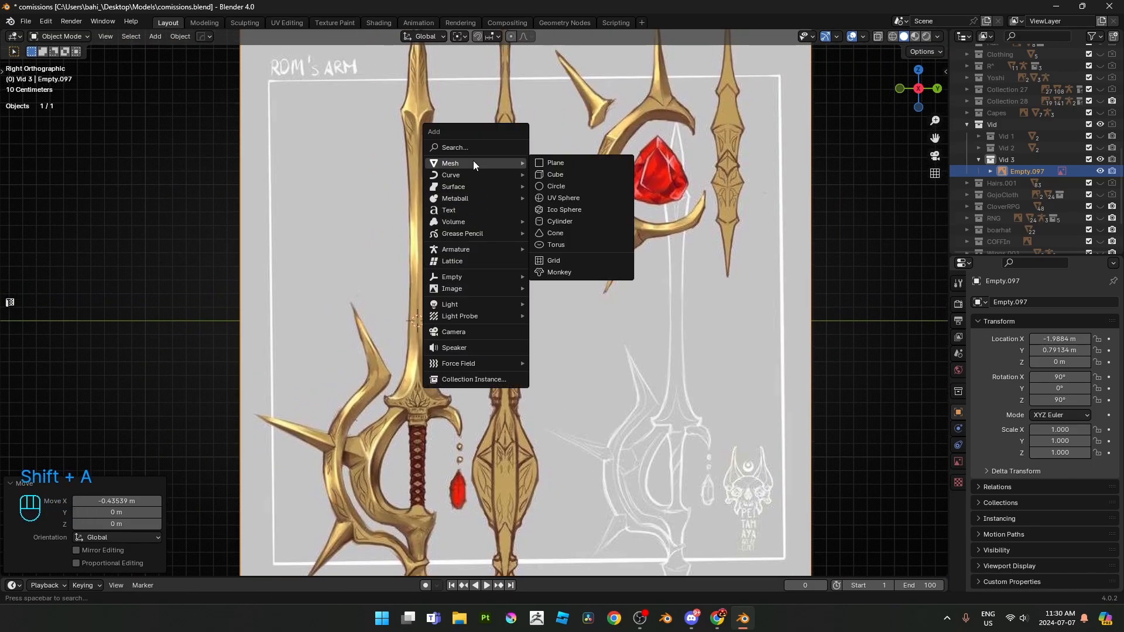
left_click(572, 156)
middle_click_drag(573, 156, 568, 278)
scroll(568, 278, "up", 3)
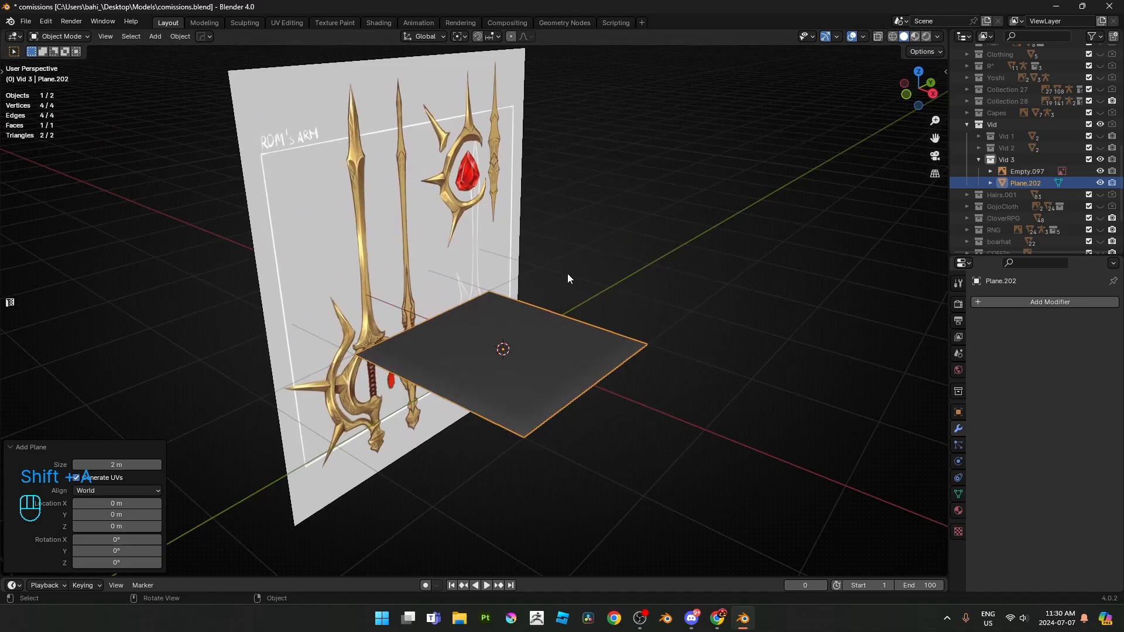
- Switch the solid viewport shading to a light beige MatCap
left_click(938, 36)
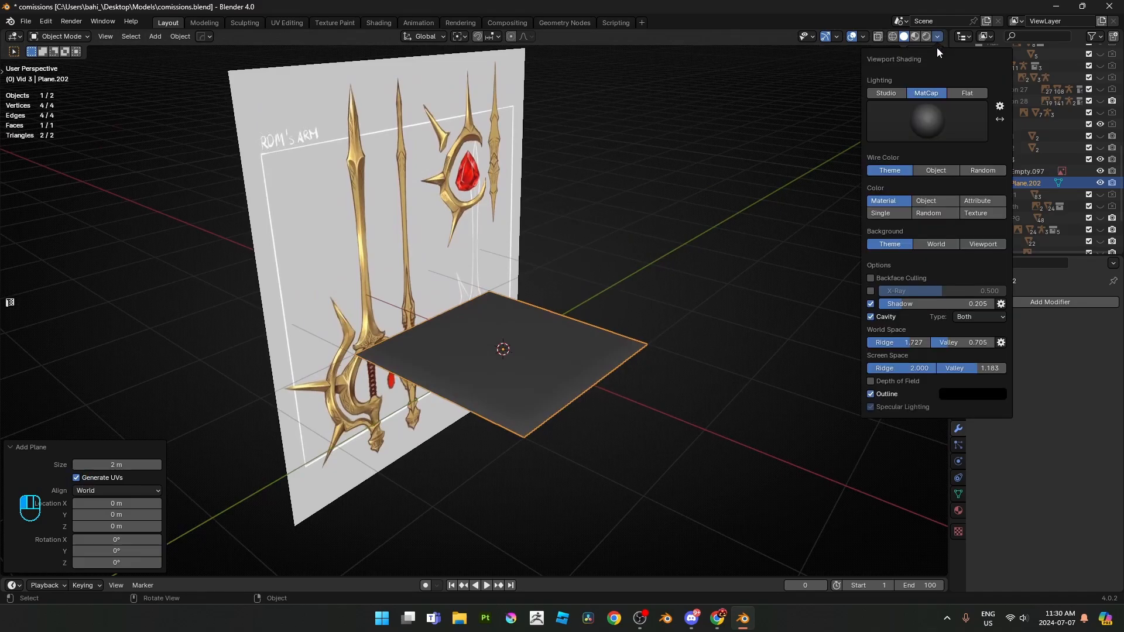
left_click(912, 116)
left_click(769, 157)
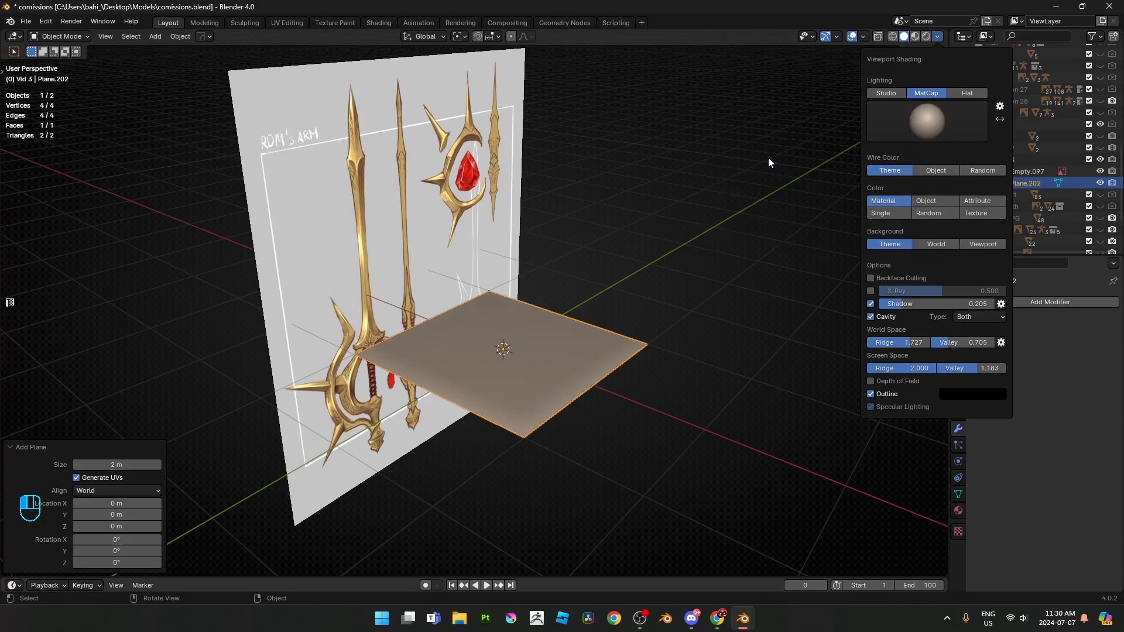
mouse_move(841, 287)
middle_mouse_down()
mouse_move(518, 322)
mouse_move(603, 392)
middle_mouse_up()
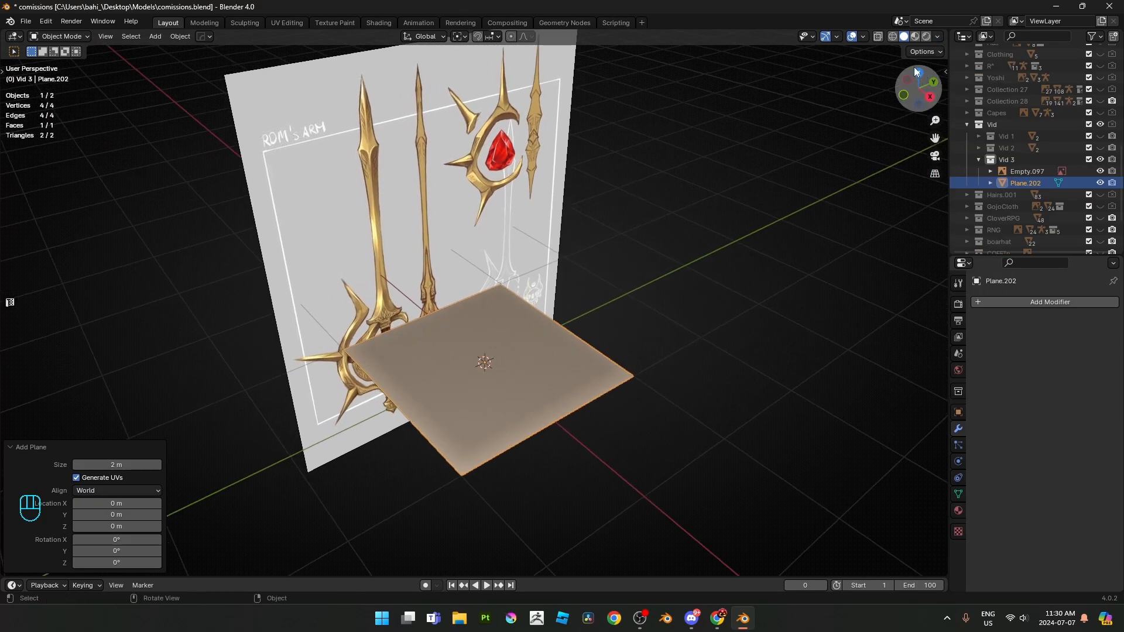
left_click(937, 36)
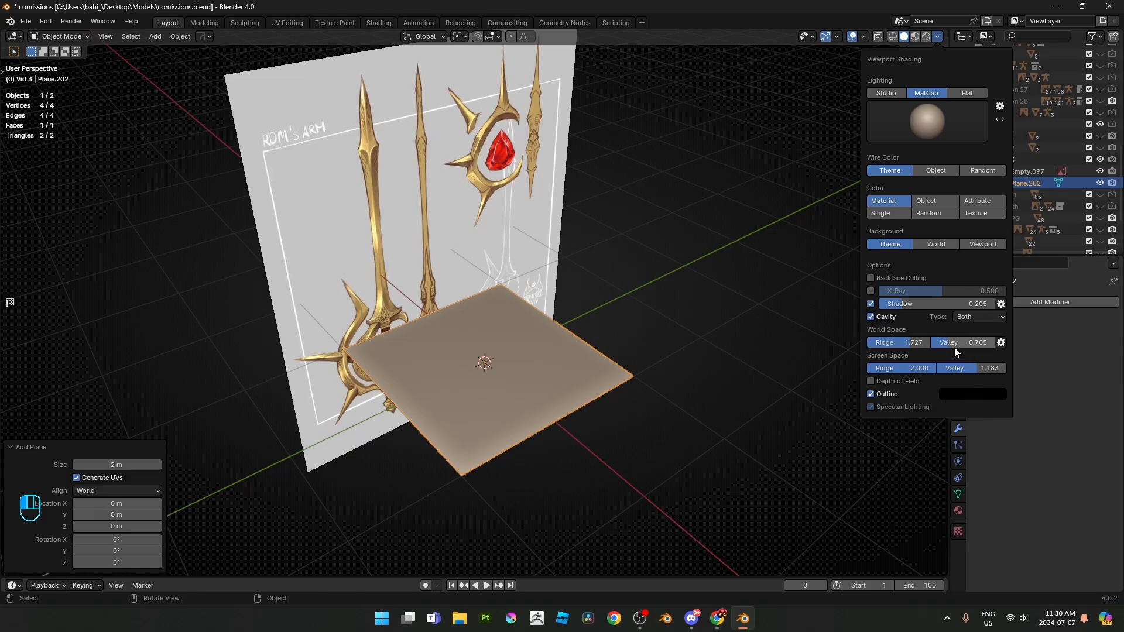
mouse_move(954, 347)
middle_mouse_down()
mouse_move(518, 355)
mouse_move(667, 316)
mouse_move(620, 315)
middle_mouse_up()
- Rotate the plane 90° about Y so it stands parallel to the reference image
key("r")
key("y")
key("9")
key("0")
left_click(669, 317)
key("KP_3")
scroll(620, 310, "up", 2)
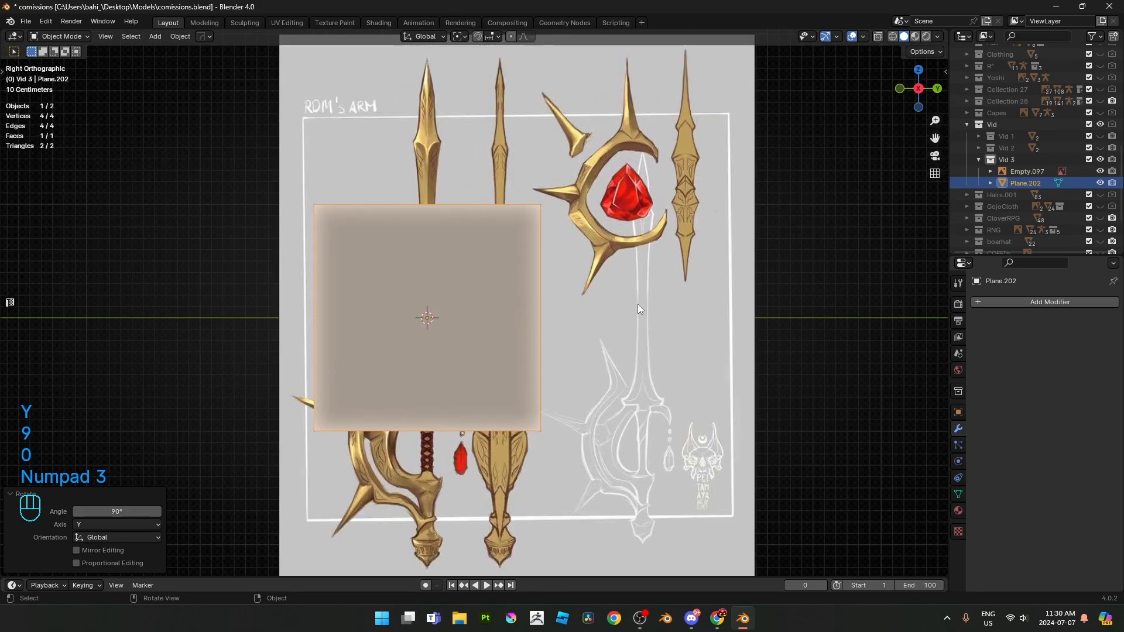
- Scale the plane down to roughly the width of the sword's blade in the right view
middle_click_drag(607, 266, 608, 298, "shift")
key("s")
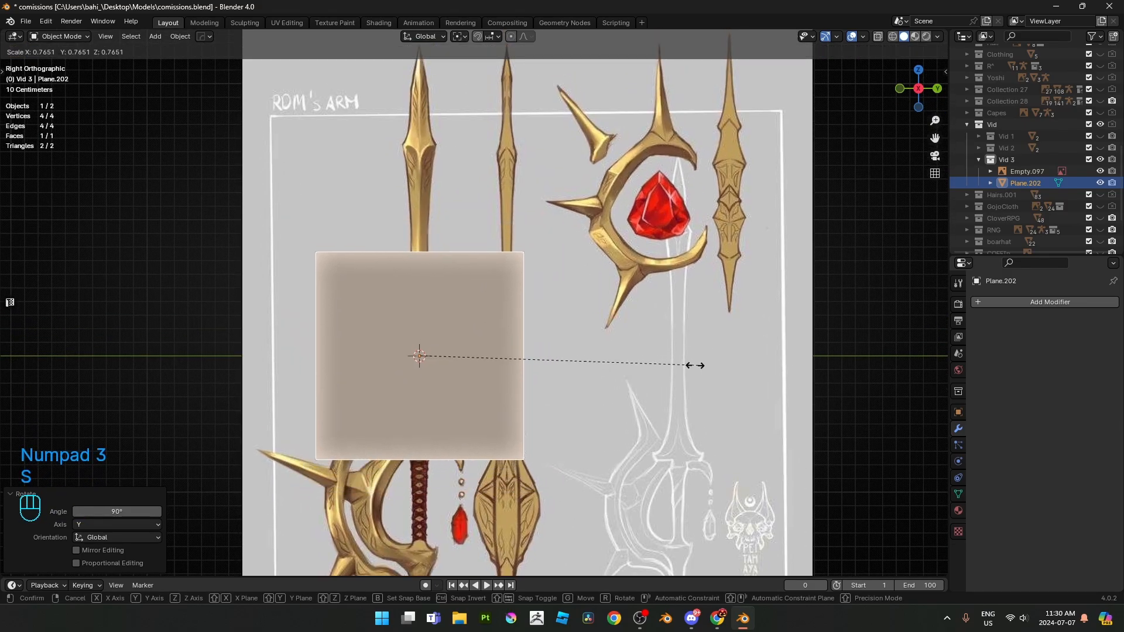
left_click(451, 361)
middle_click_drag(451, 361, 479, 308, "shift")
scroll(478, 307, "up", 3)
middle_click_drag(449, 262, 504, 283, "shift")
scroll(472, 247, "up", 4)
key("s")
left_click(479, 261)
scroll(504, 271, "down", 3)
scroll(504, 283, "down", 1)
- Cut a centred vertical edge loop through the small plane in Edit Mode
key("Tab")
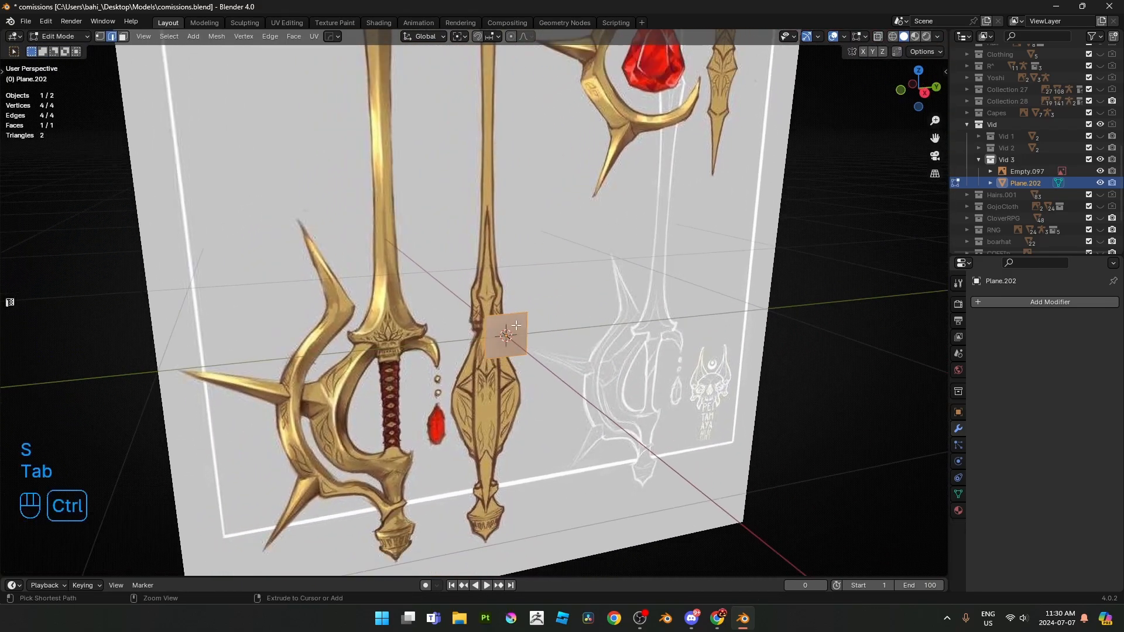
key("ctrl+r")
left_click(510, 349)
right_click(511, 348)
scroll(541, 332, "up", 1)
middle_click_drag(564, 362, 577, 329, "shift")
- Pull the centre edge outward along X to form the blade's raised ridge and return to Object Mode
key("2")
key("g")
key("y")
key("g")
key("x")
left_click(646, 334)
key("Tab")
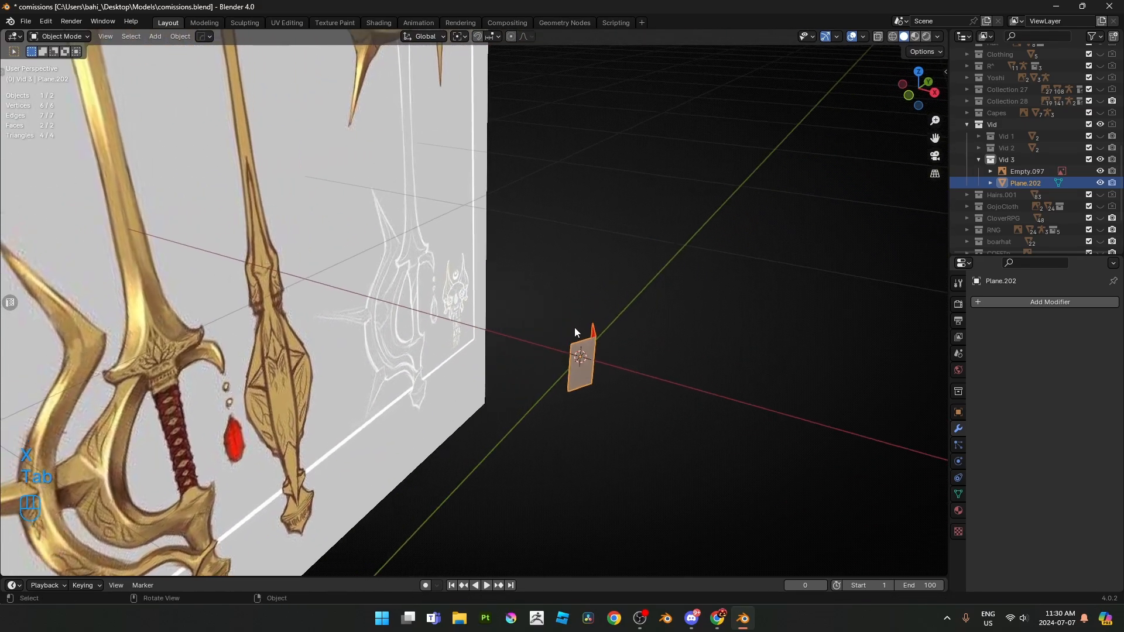
- Add a Mirror modifier to the blade piece across the Z axis only, with Clipping enabled
left_click(1006, 301)
type("mi")
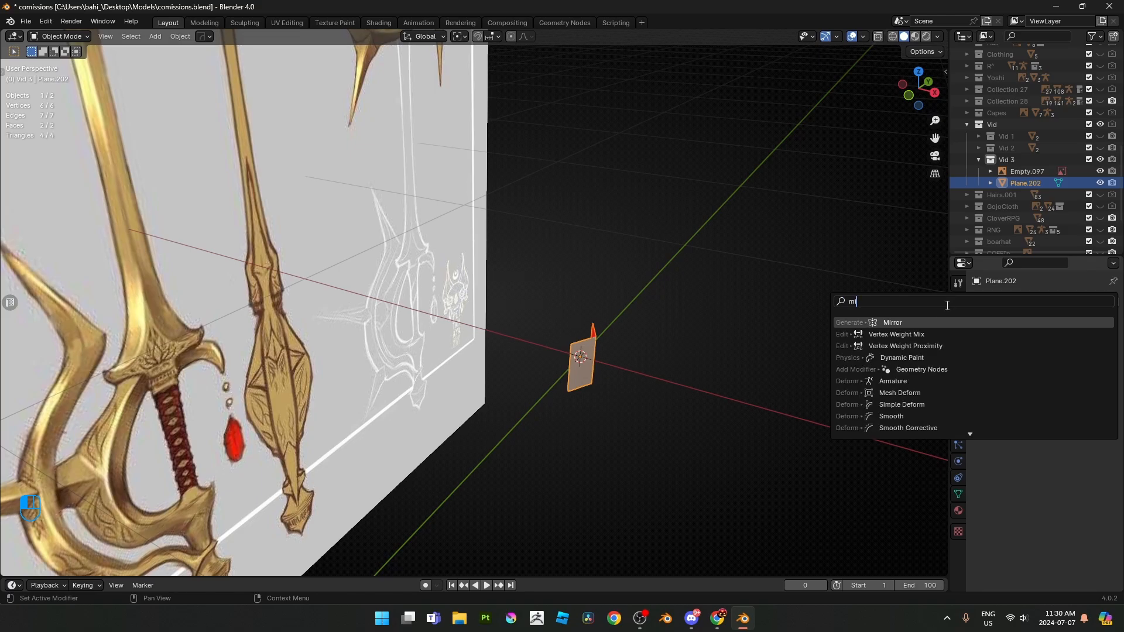
left_click(908, 323)
left_click(1093, 340)
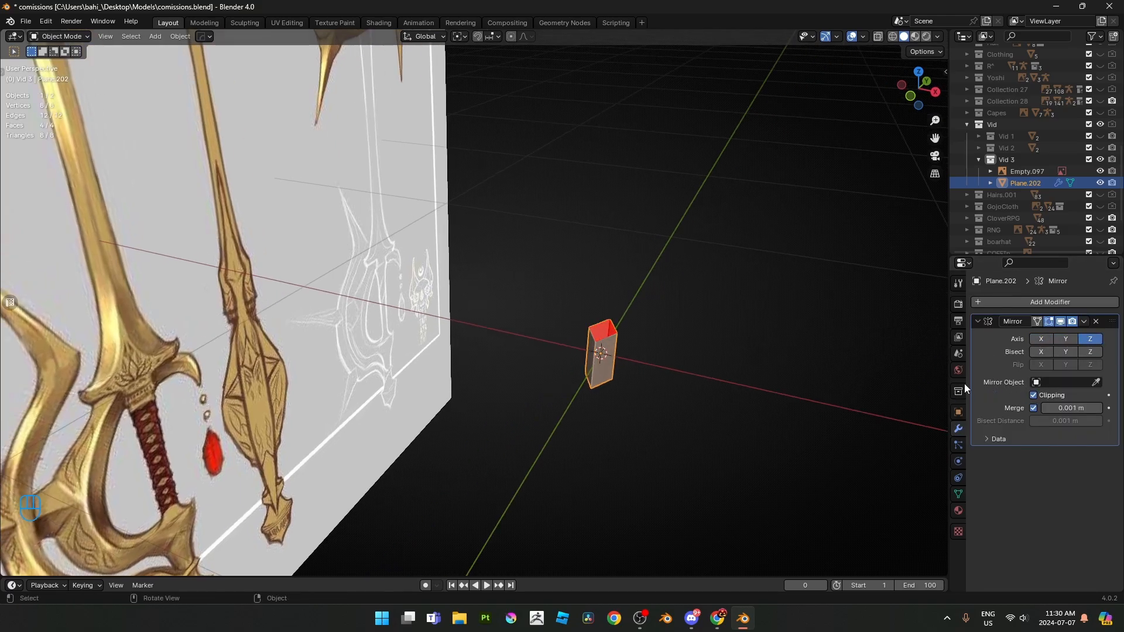
- Check the mirrored blade piece against the reference and give it a level 1 Subdivision Surface modifier
key("KP_3")
key("KP_1")
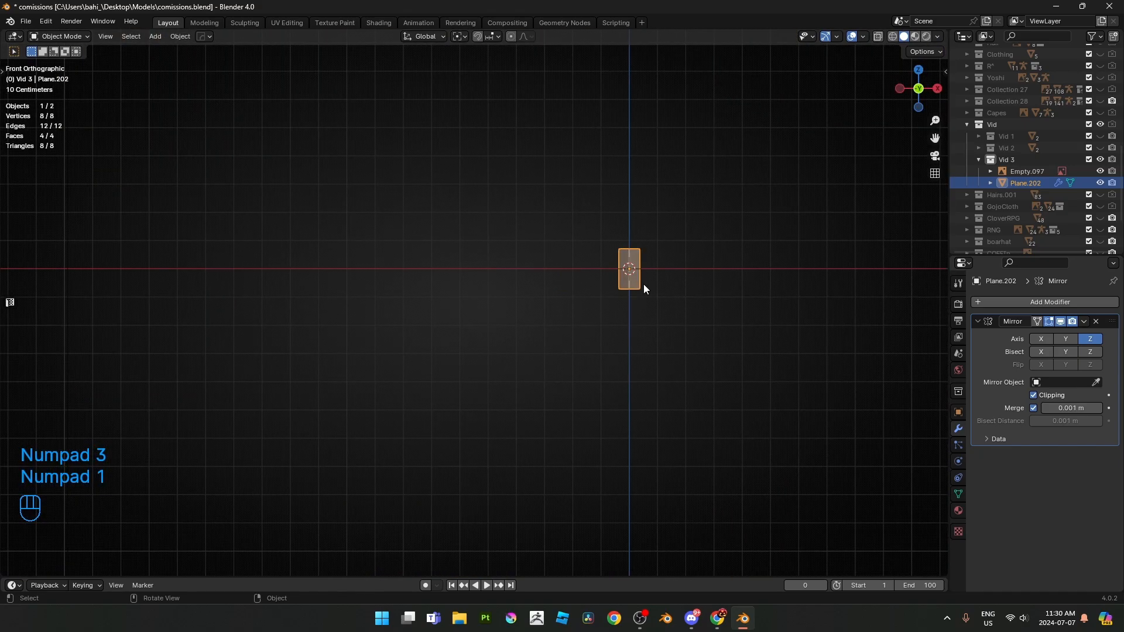
key("KP_3")
scroll(447, 276, "up", 2)
middle_click_drag(363, 227, 452, 258, "shift")
scroll(462, 245, "down", 5)
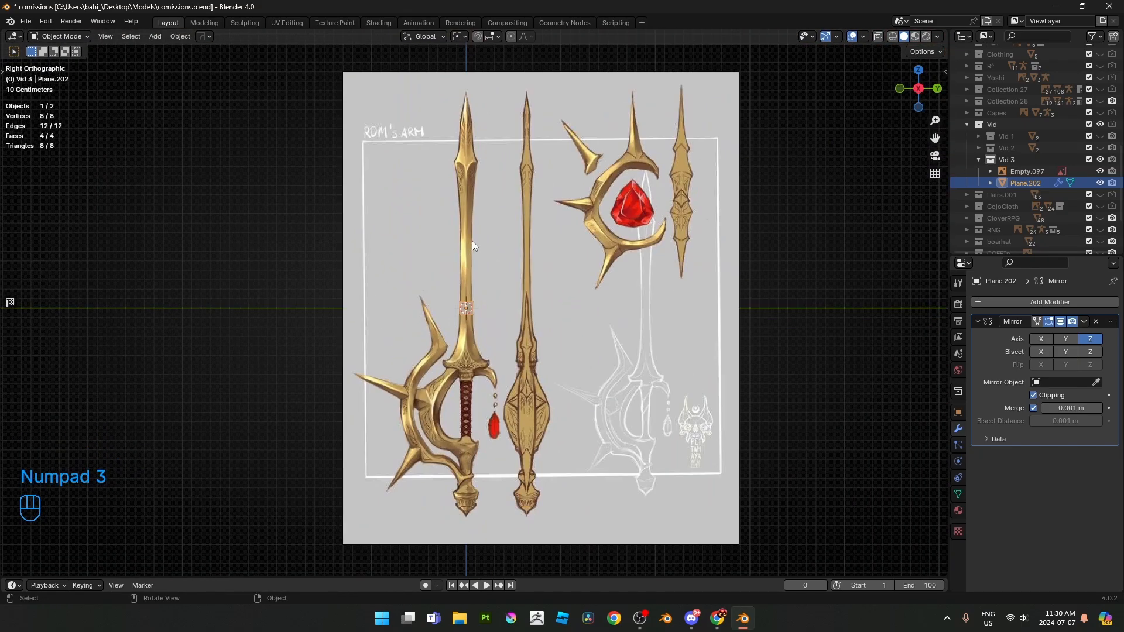
scroll(474, 258, "up", 3)
scroll(483, 287, "down", 1, "shift")
scroll(488, 304, "up", 2)
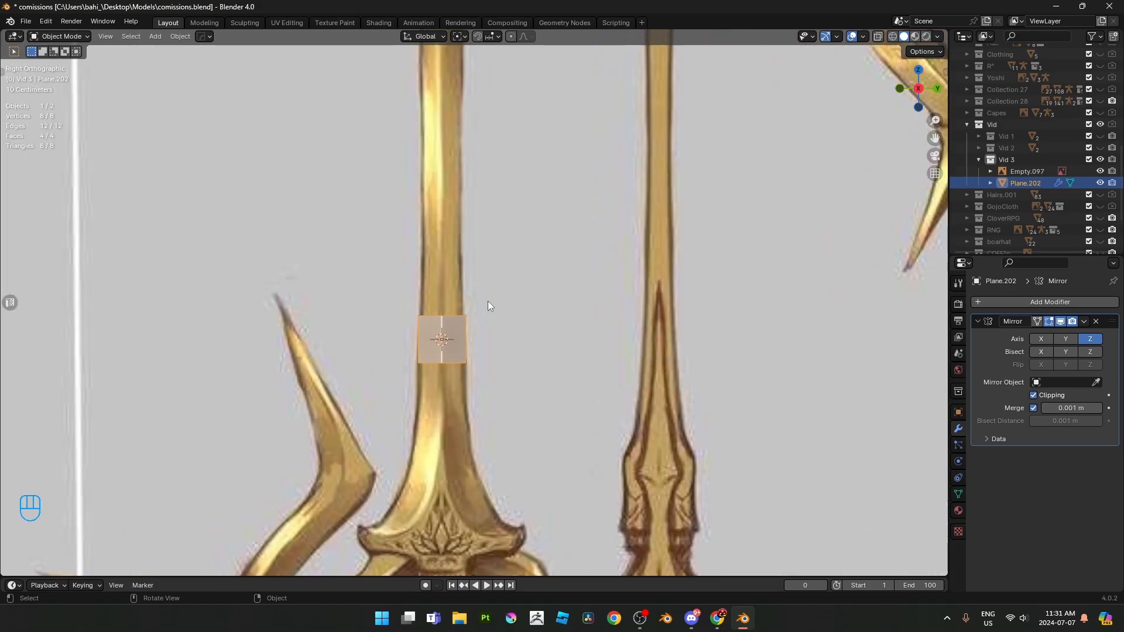
key("ctrl+1")
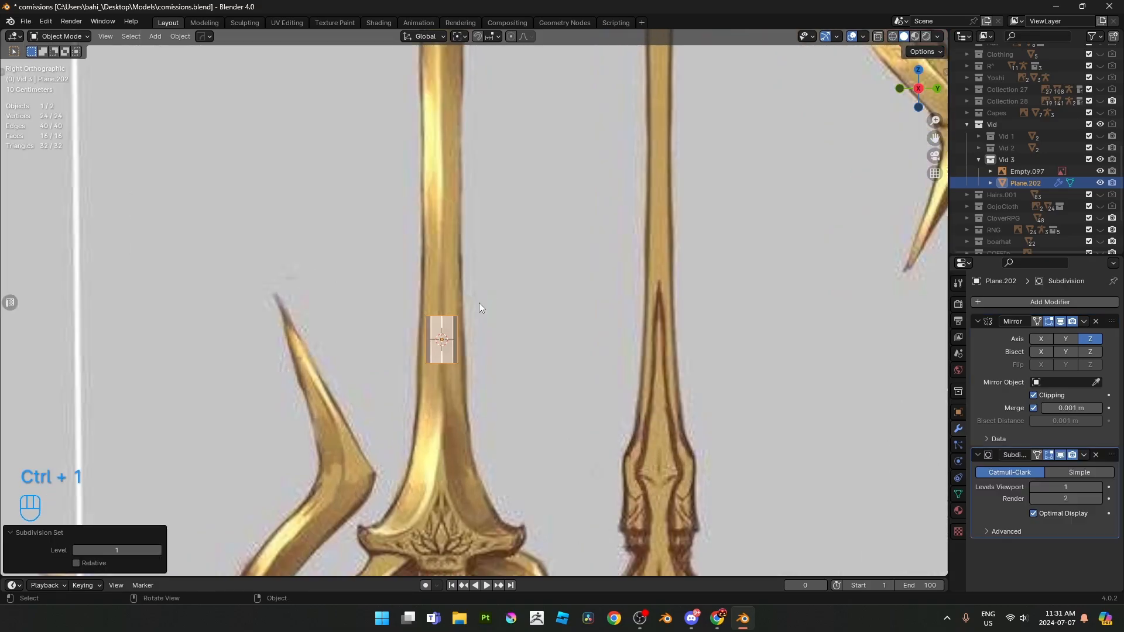
- Set the Subdivision modifier's render level to 1 and crease the plane's two outer vertical edges at 1.0
left_click(1033, 499)
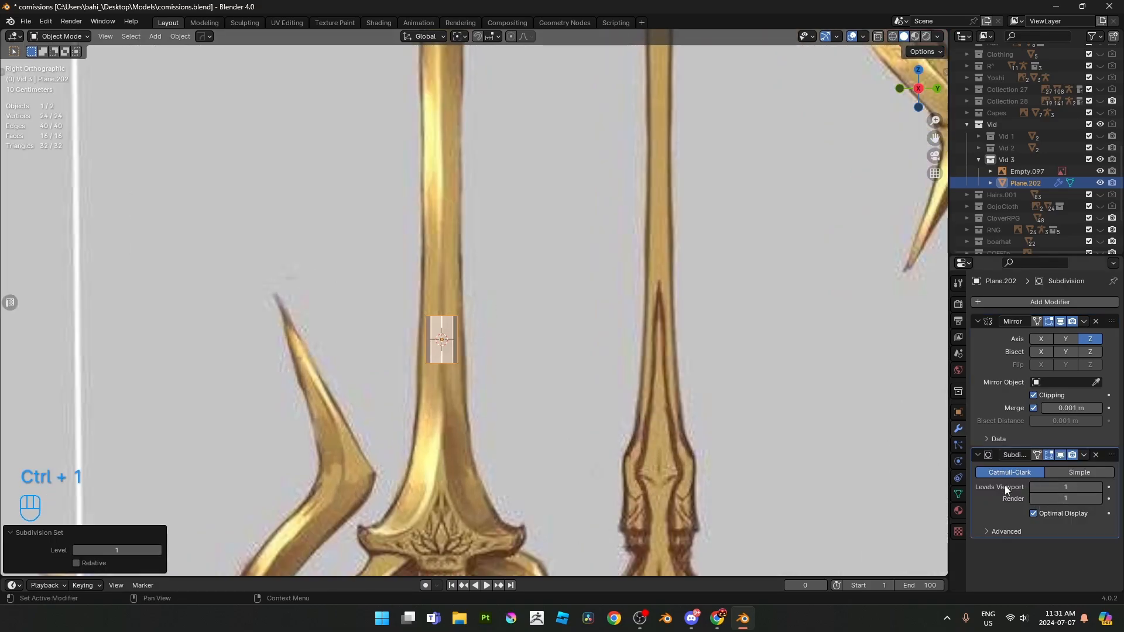
middle_click_drag(534, 354, 550, 343, "shift")
key("Tab")
scroll(512, 328, "up", 2)
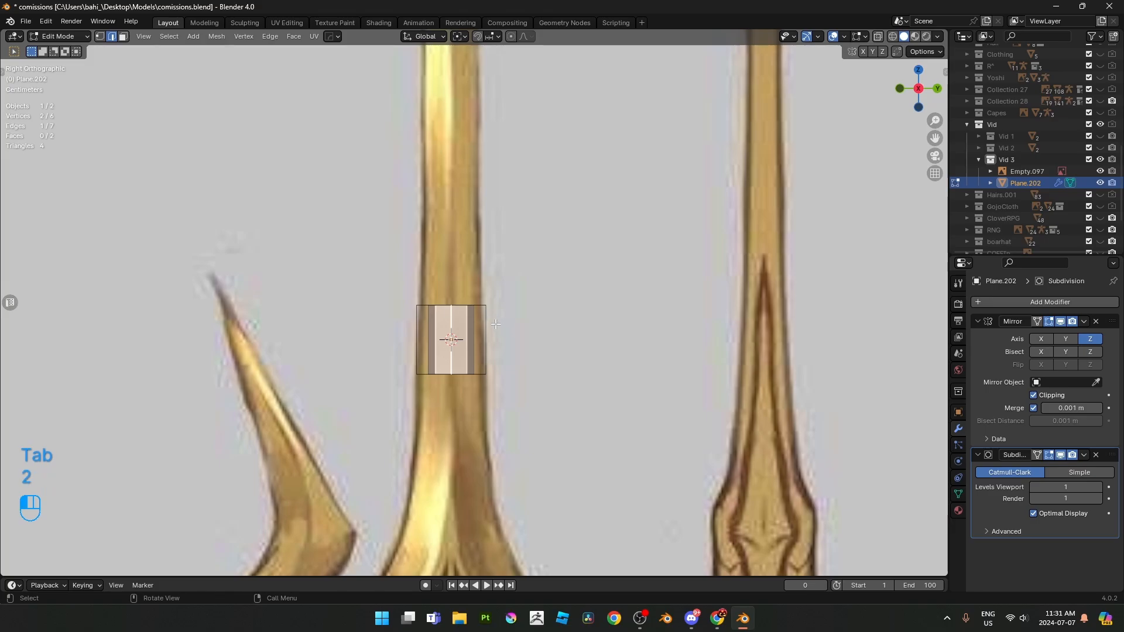
left_click(496, 324)
key("shift+e")
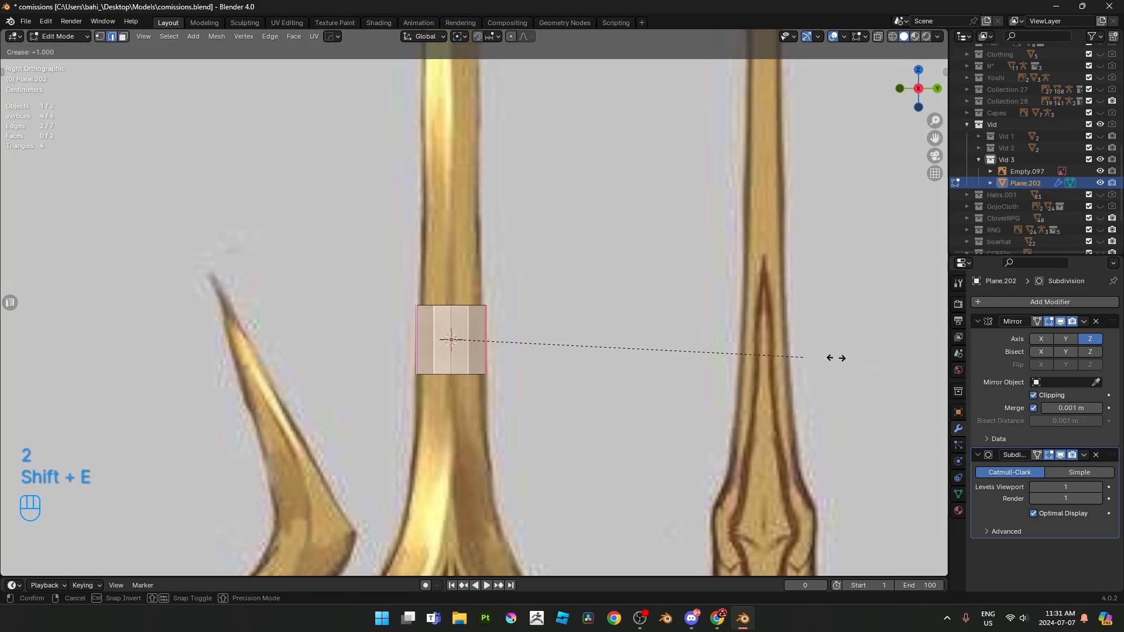
left_click(548, 342)
- Show the selection's transform properties in a narrowed sidebar and widen the 3D viewport slightly
key("n")
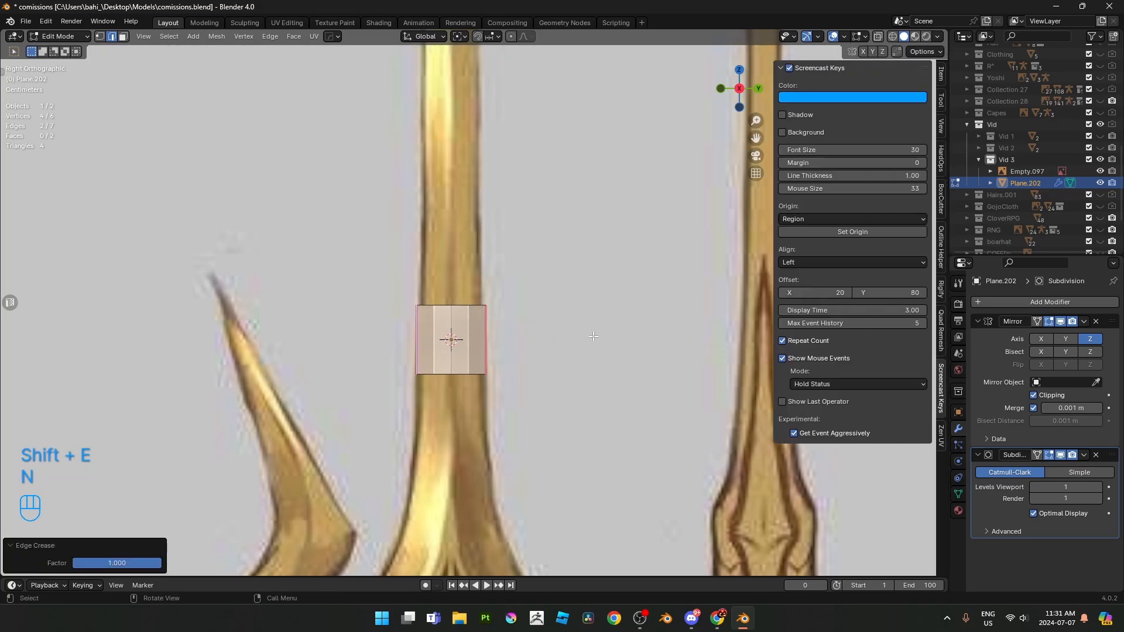
left_click(944, 76)
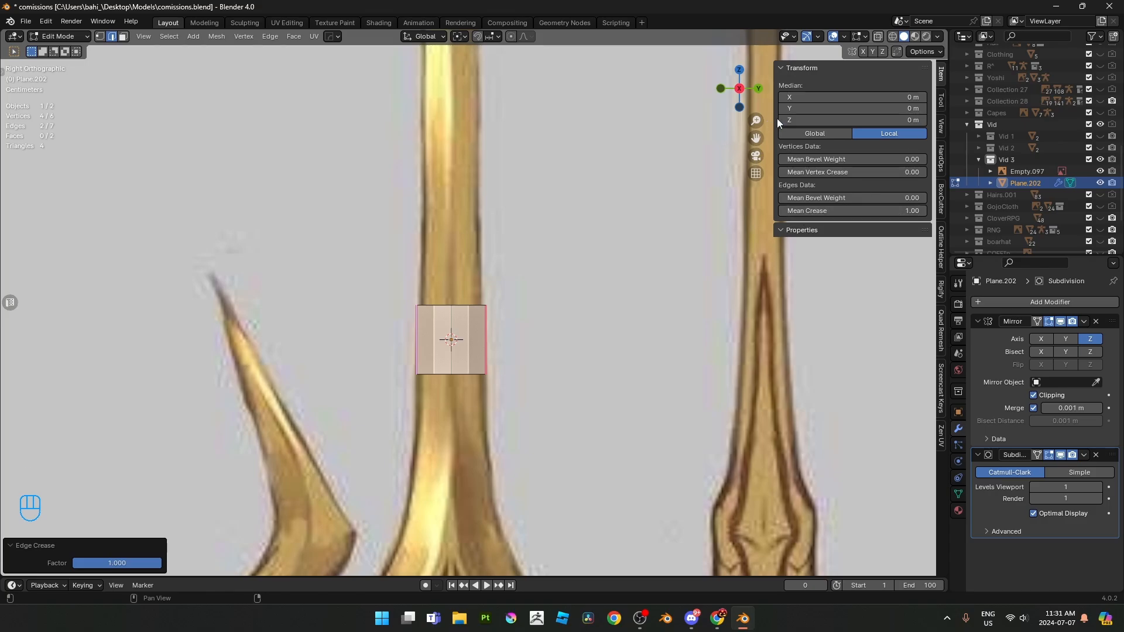
left_click_drag(772, 119, 818, 118)
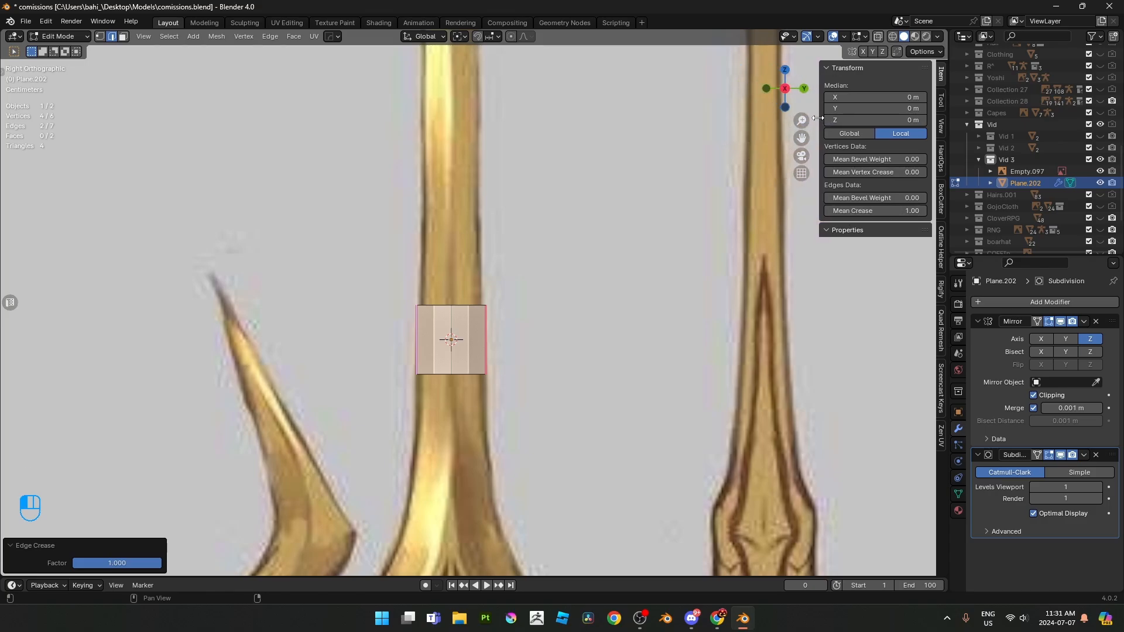
left_click_drag(948, 178, 961, 178)
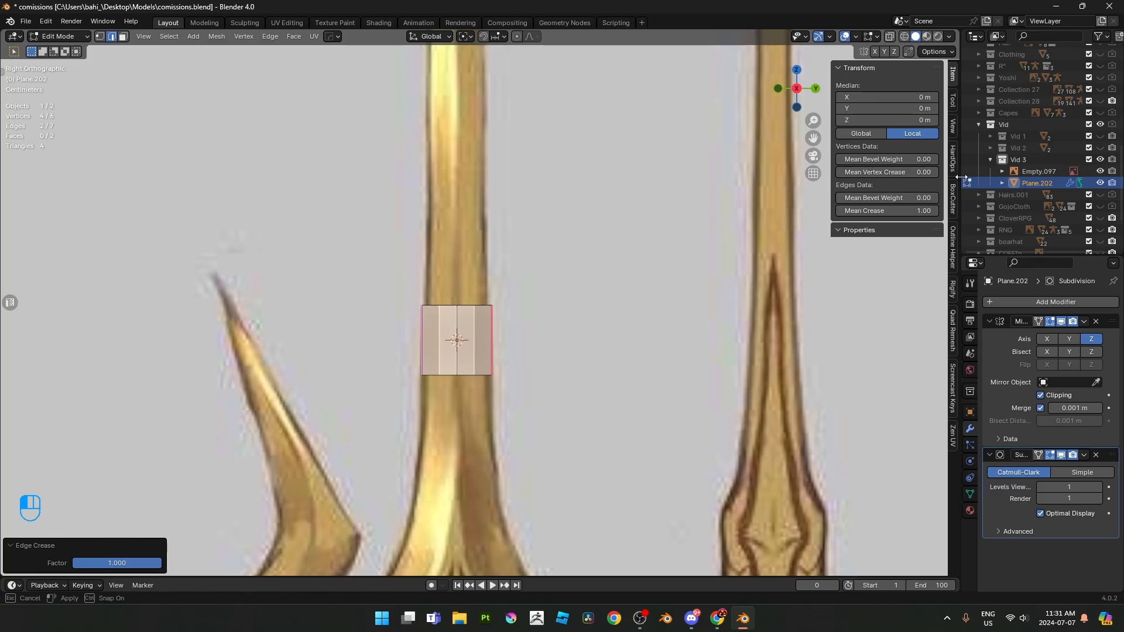
- Select the centre ridge edge of the blade piece and crease it fully to 1.0
scroll(463, 328, "down", 2)
middle_click_drag(462, 328, 459, 338, "shift")
scroll(459, 338, "up", 4)
key("alt+z")
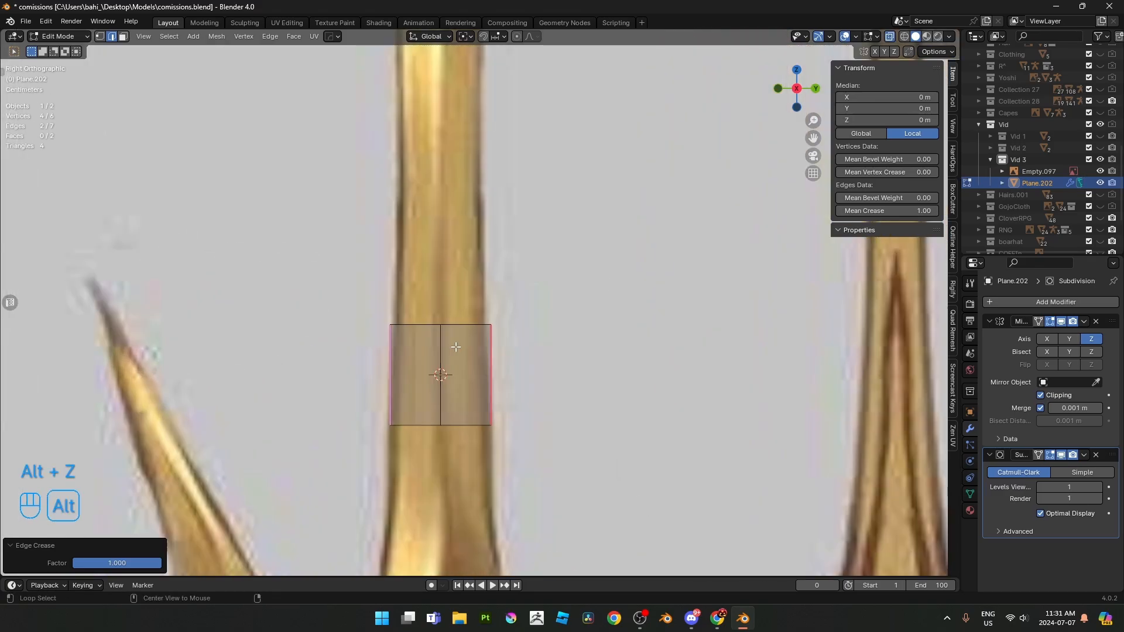
key("2")
left_click_drag(426, 351, 448, 375)
scroll(454, 375, "down", 3)
key("alt+z")
middle_click_drag(509, 383, 562, 417)
key("shift+e")
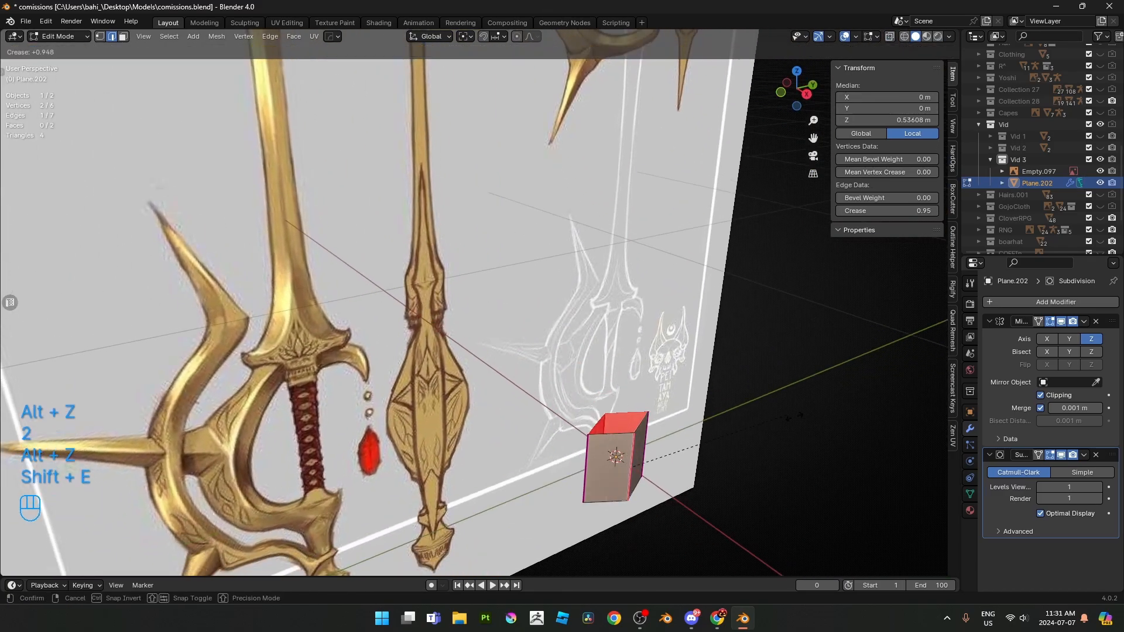
left_click(467, 443)
- Scale the upper and lower vertex rows of the blade piece to about 0.93 to fit the reference blade's width
key("KP_3")
key("1")
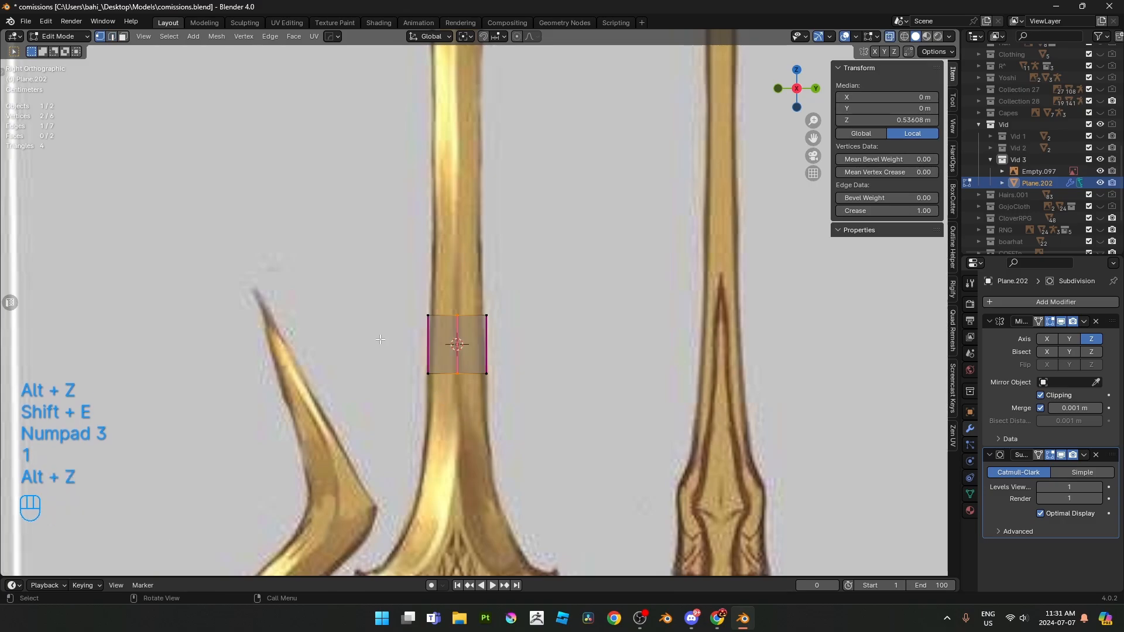
key("alt+z")
left_click(597, 312)
left_click_drag(348, 281, 518, 331)
scroll(586, 340, "up", 2)
key("s")
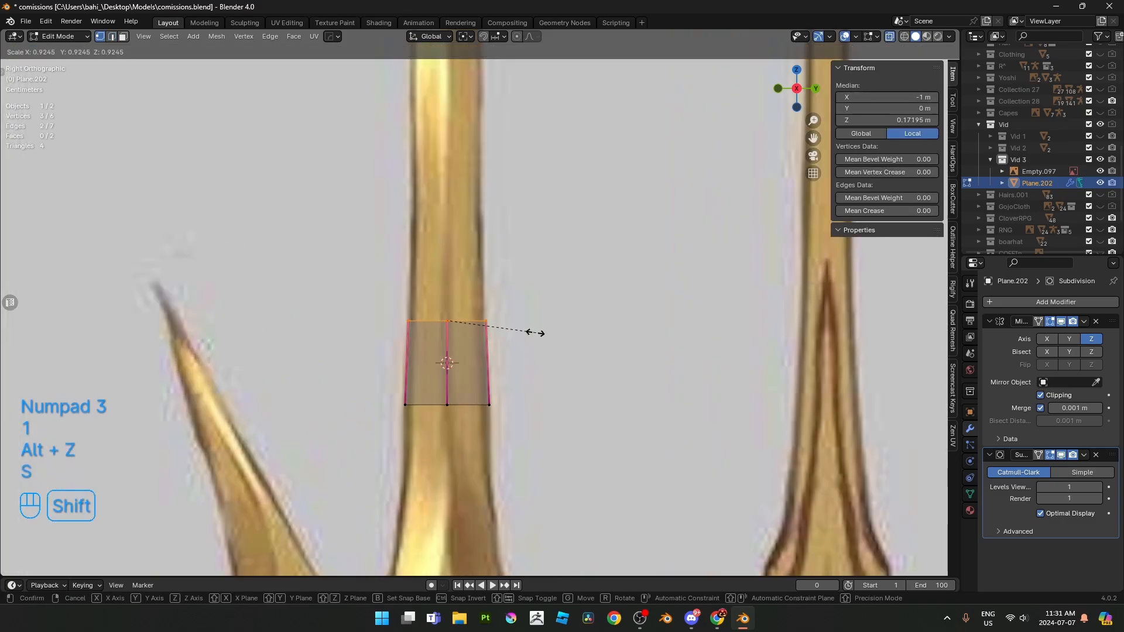
left_click(530, 332)
left_click_drag(336, 392, 446, 423)
key("s")
left_click(610, 453)
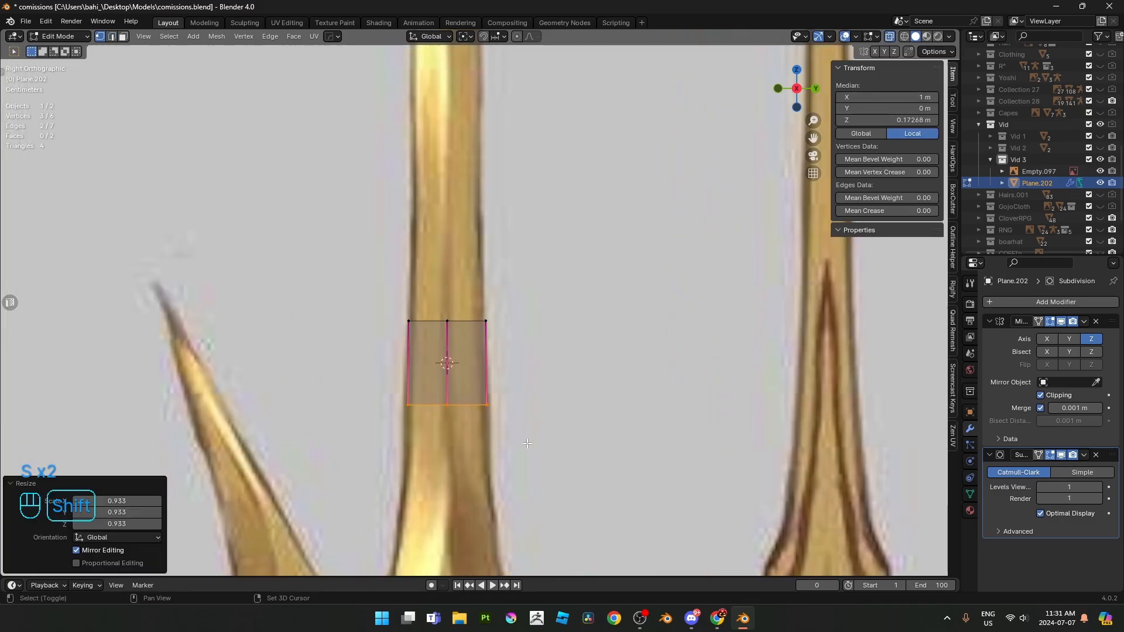
- Extrude the upper vertex row upward along Z through the long straight blade section and scale it by 1.008
left_click(556, 327)
left_click_drag(351, 288, 555, 346)
scroll(564, 240, "down", 4)
middle_click_drag(563, 237, 564, 363, "shift")
key("e")
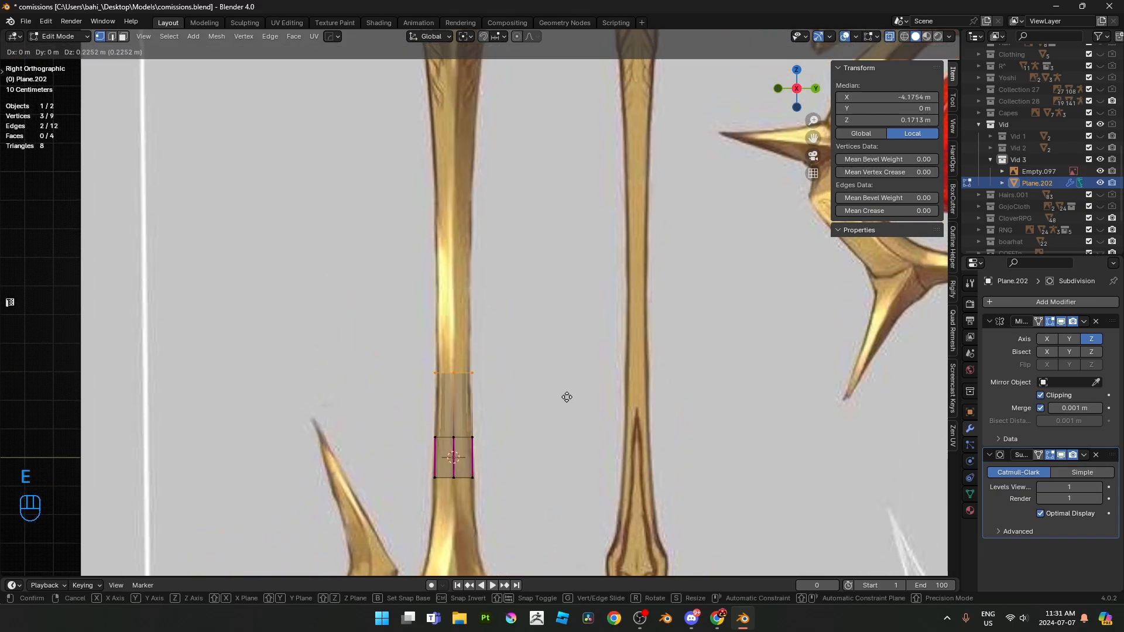
key("z")
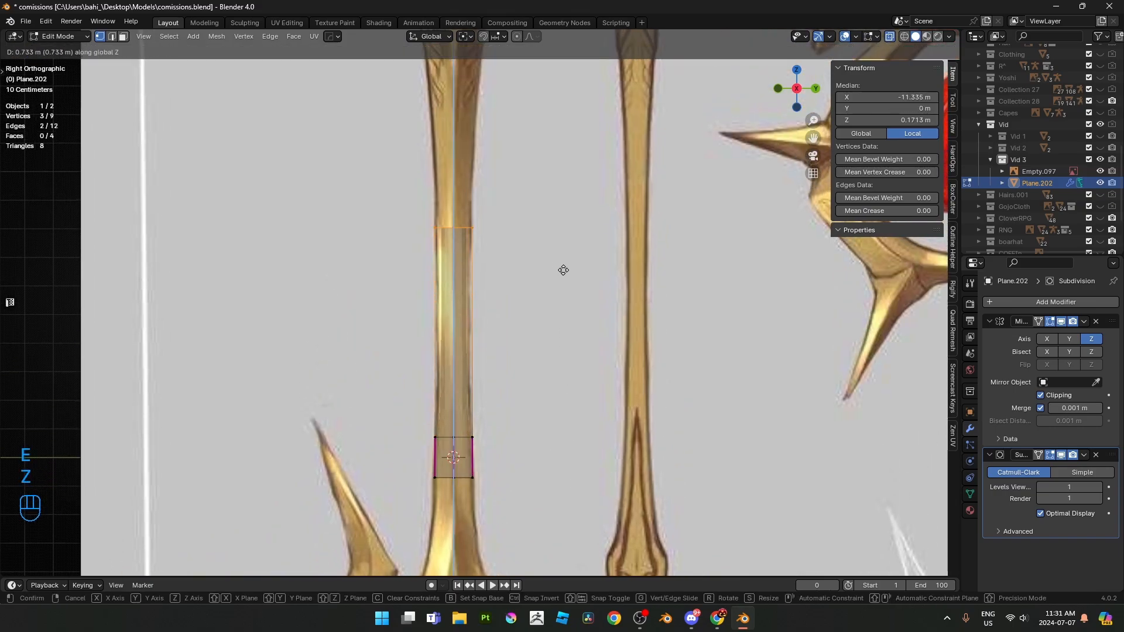
left_click(563, 270)
key("s")
left_click(562, 231)
- Extrude the upper row about 0.6 m along Z to the blade head's widest point and scale it by 1.822
middle_click_drag(563, 263, 571, 427, "shift")
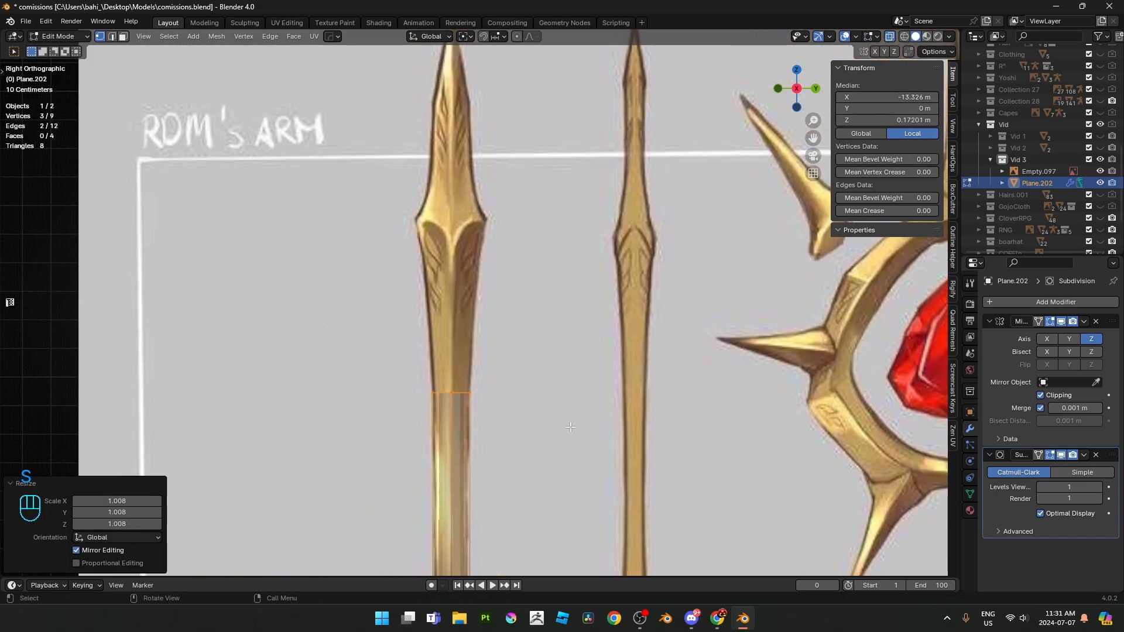
key("e")
key("s")
key("g")
key("z")
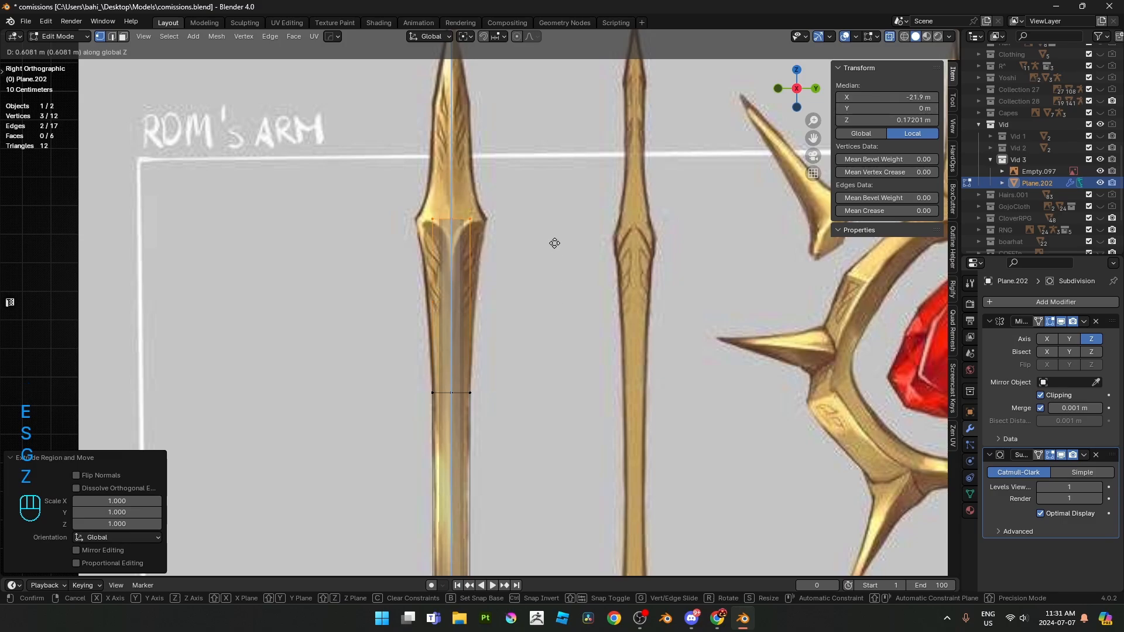
left_click(555, 243)
key("s")
left_click(615, 251)
- Add one horizontal loop cut to the tapered head section and slide it toward the wide end with factor -0.488
scroll(469, 292, "up", 2)
key("ctrl+r")
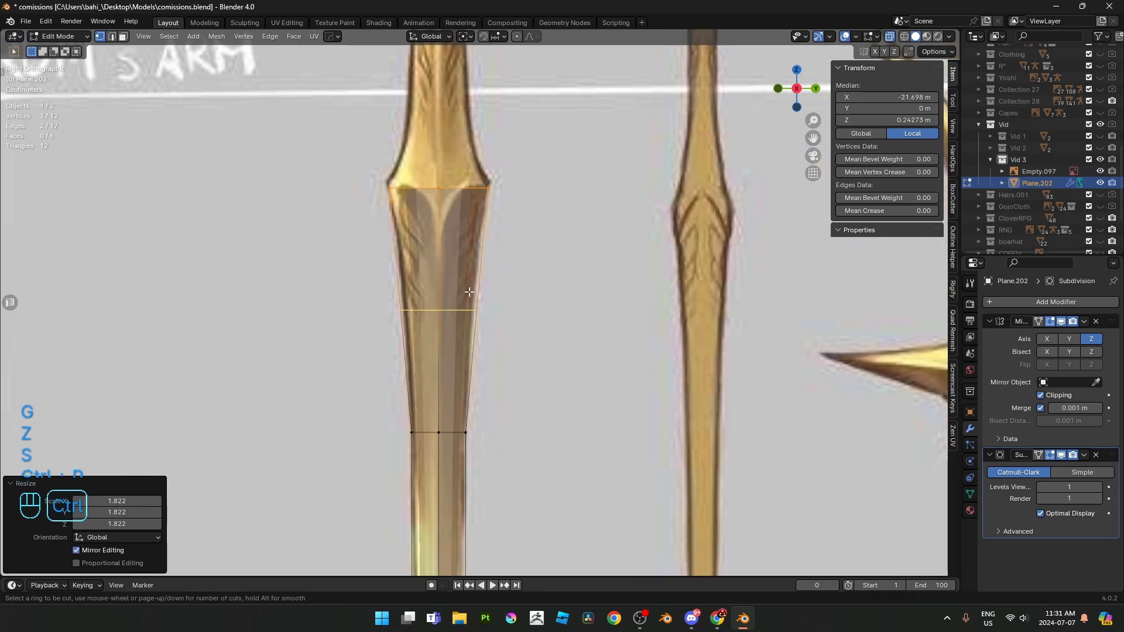
left_click(469, 291)
left_click(484, 234)
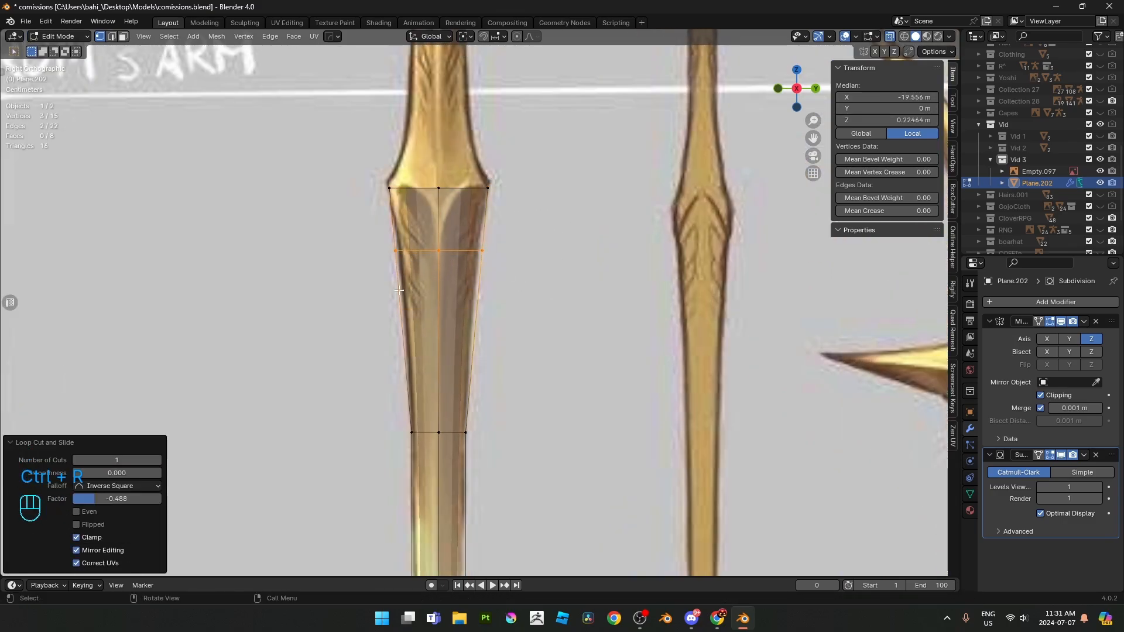
- Move the blade's lowest vertex row down along Z to where the base begins to flare and scale it by 1.059
scroll(407, 287, "down", 2)
middle_click_drag(410, 468, 405, 59, "shift")
scroll(316, 222, "up", 3)
left_click_drag(309, 227, 527, 288)
key("g")
key("z")
left_click(576, 387)
key("s")
left_click(597, 387)
- Extrude the lowest row down along Z, widen it by 2.211 and adjust its height to follow the blade's flared base
middle_click_drag(582, 358, 576, 255, "shift")
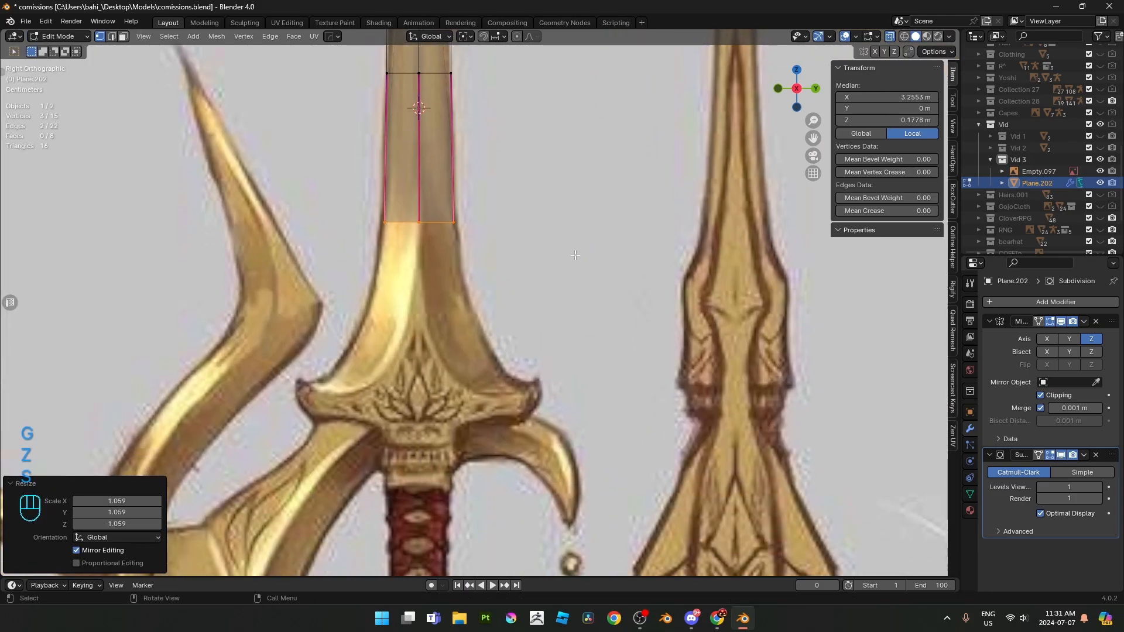
key("e")
key("z")
left_click(582, 388)
key("s")
left_click(586, 389)
key("g")
key("z")
key("shift")
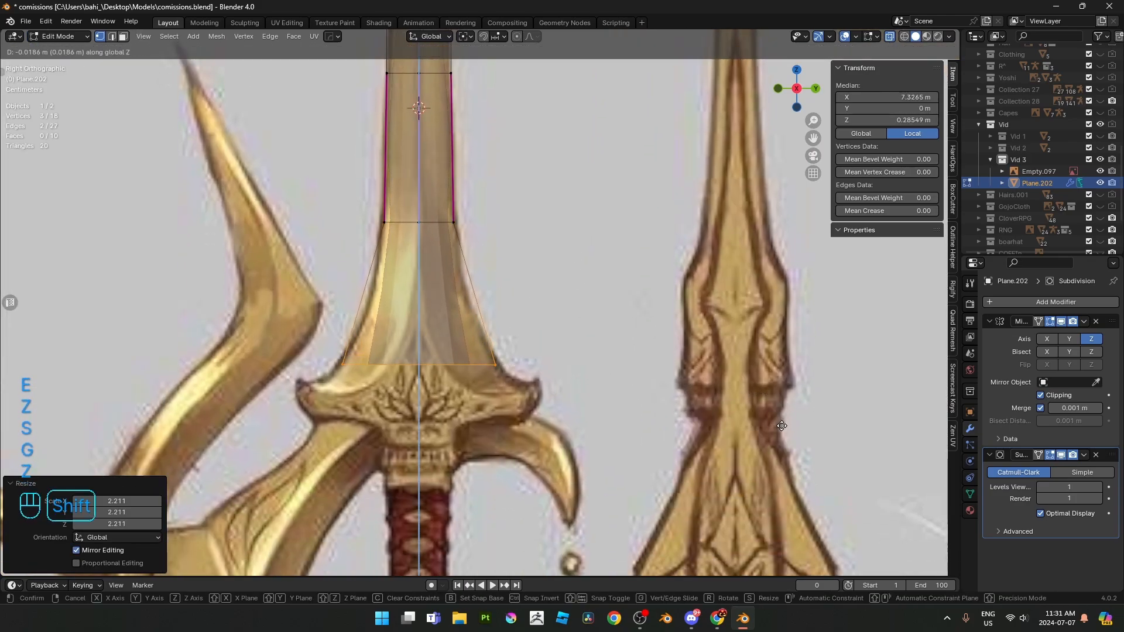
left_click(778, 420)
middle_click_drag(777, 421, 778, 367, "shift")
key("g")
key("z")
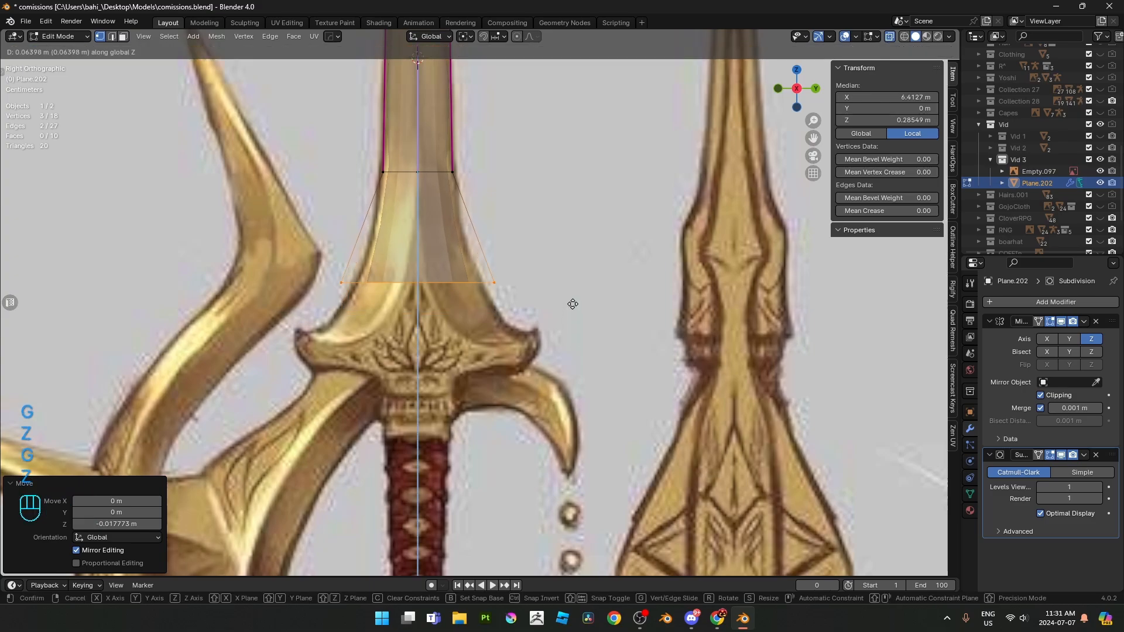
left_click(572, 330)
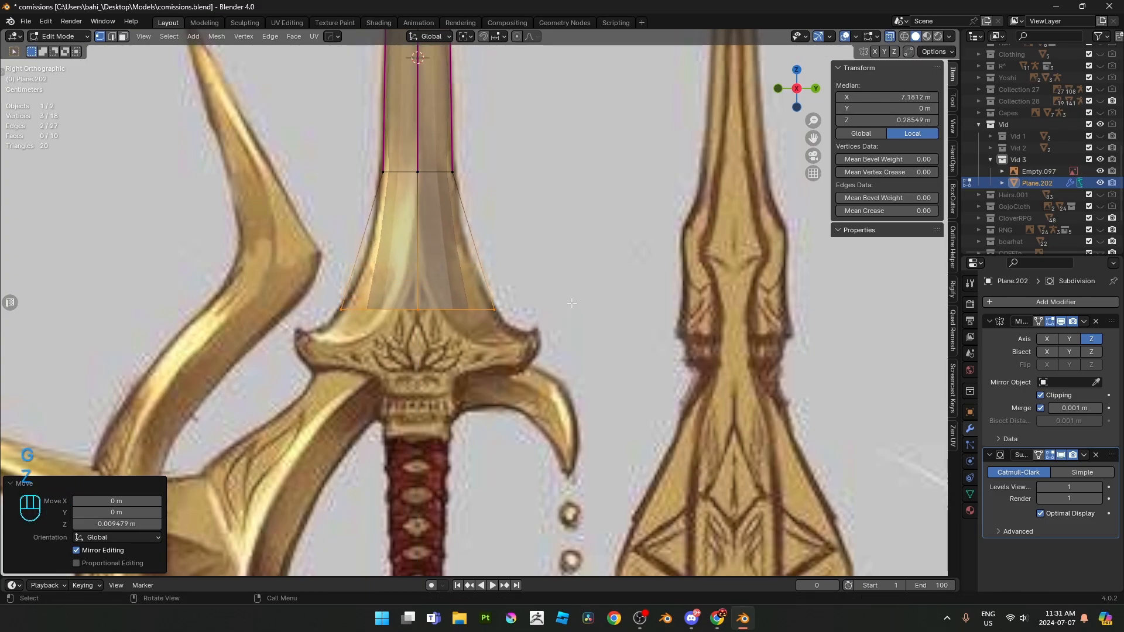
- Extrude the base row down again, widen it to the guard's wing tips and raise it about 0.043 m along Z
key("e")
key("z")
left_click(572, 337)
key("s")
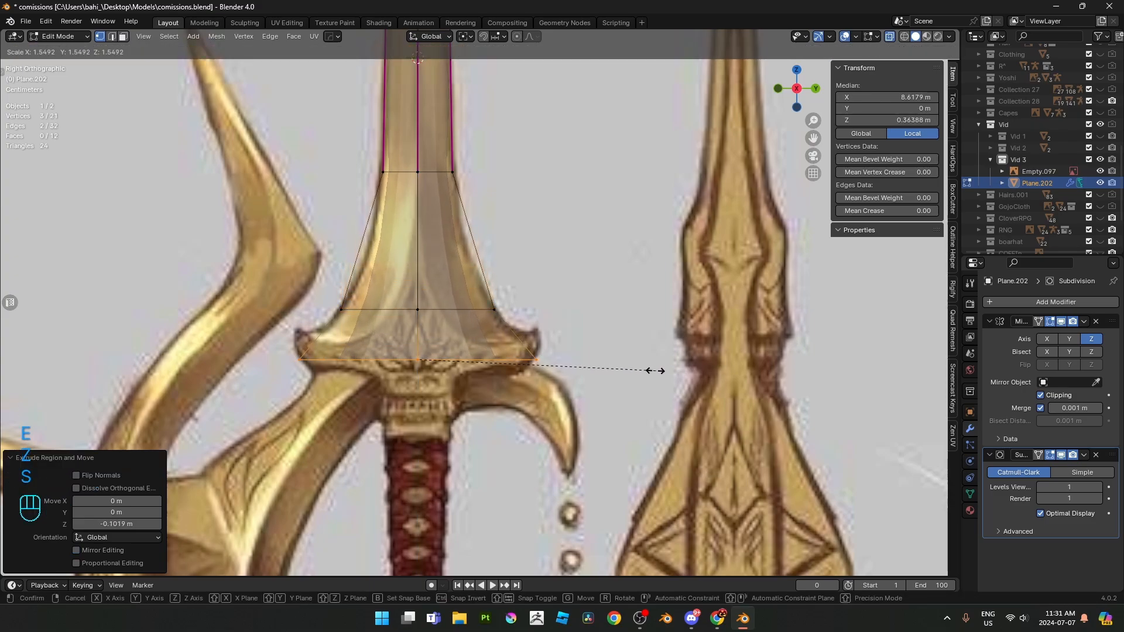
left_click(649, 366)
key("g")
key("z")
left_click(645, 274)
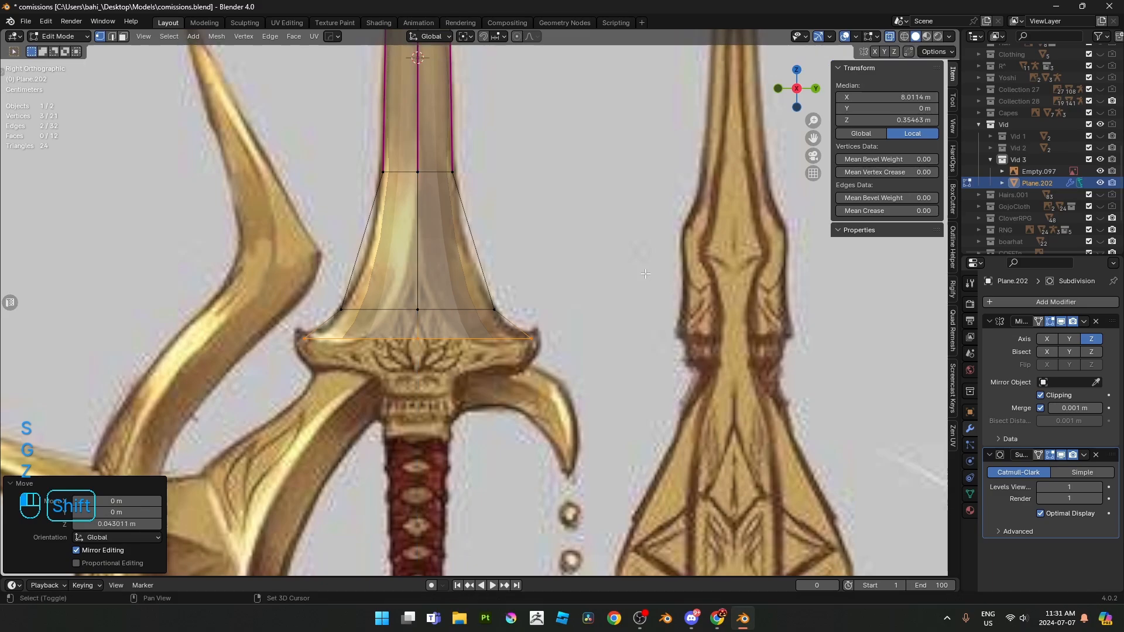
- Crease the lengthwise edges of the flared base sections
scroll(504, 320, "down", 1)
middle_click_drag(503, 320, 491, 362, "shift")
key("2")
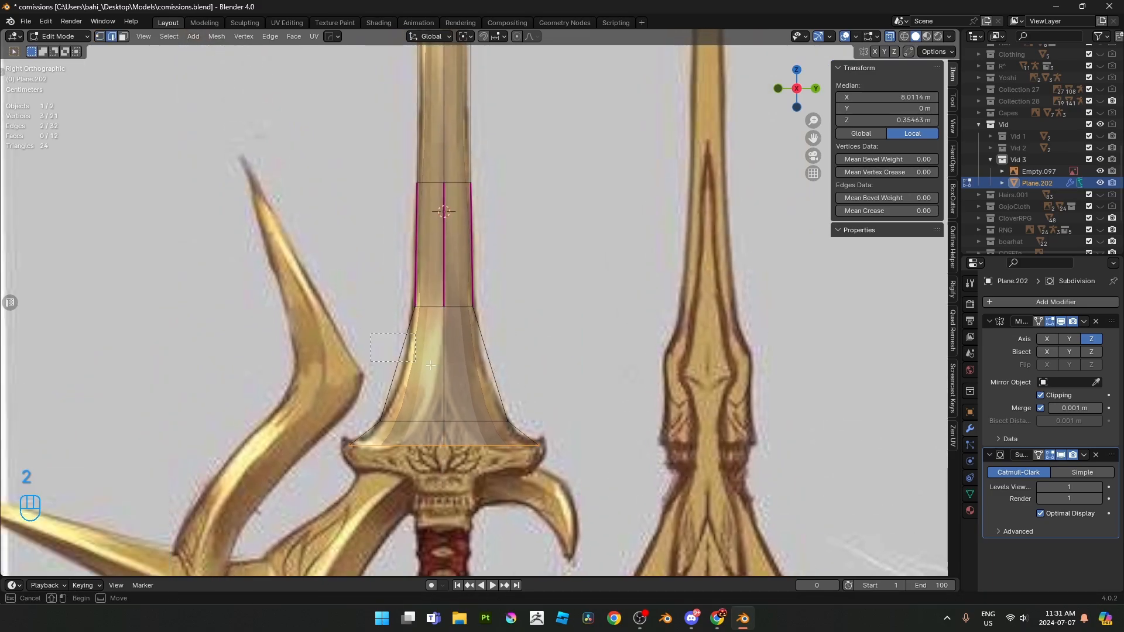
left_click(399, 363, "shift")
middle_click_drag(398, 363, 391, 339, "shift")
key("shift+e")
left_click(496, 187)
- Crease the lengthwise edges of the long blade section and the tapered section above it
middle_click_drag(496, 186, 486, 418, "shift")
key("2")
left_click_drag(366, 296, 497, 328)
middle_click_drag(498, 141, 508, 456, "shift")
left_click_drag(530, 279, 537, 279, "shift")
key("shift+e")
left_click(276, 316)
- Crease the three lengthwise edges of the short section below the blade head's widest point at 1.0
middle_click_drag(328, 234, 298, 361, "shift")
scroll(316, 328, "up", 2)
key("2")
left_click_drag(474, 228, 478, 228)
key("shift+e")
left_click(281, 229)
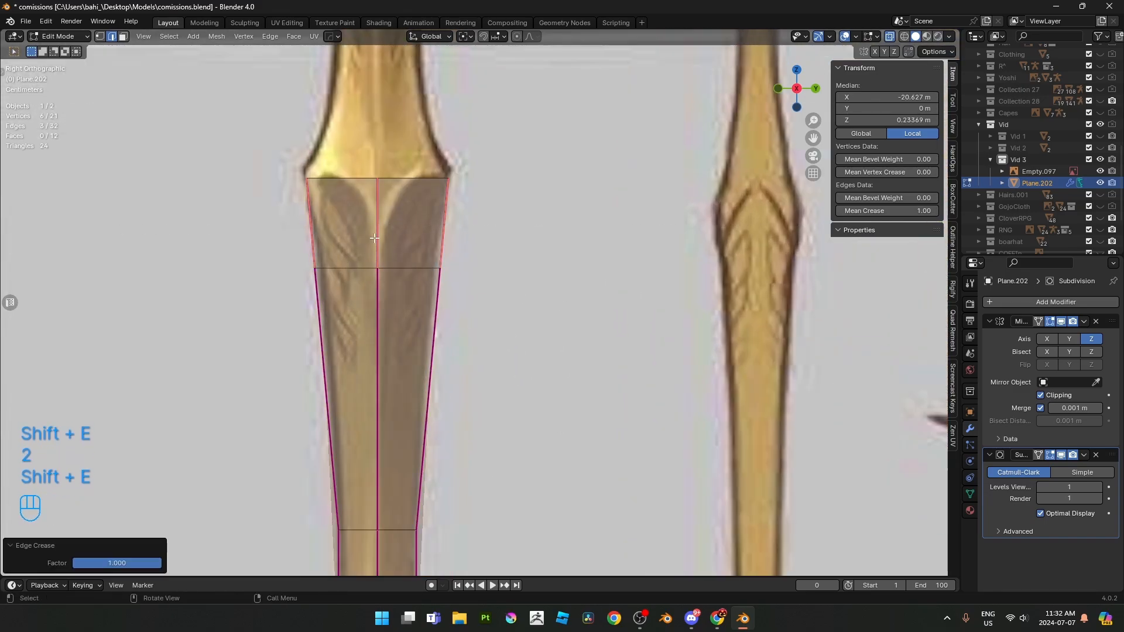
middle_click_drag(382, 208, 410, 272, "shift")
scroll(411, 271, "up", 1)
key("1")
left_click(408, 267)
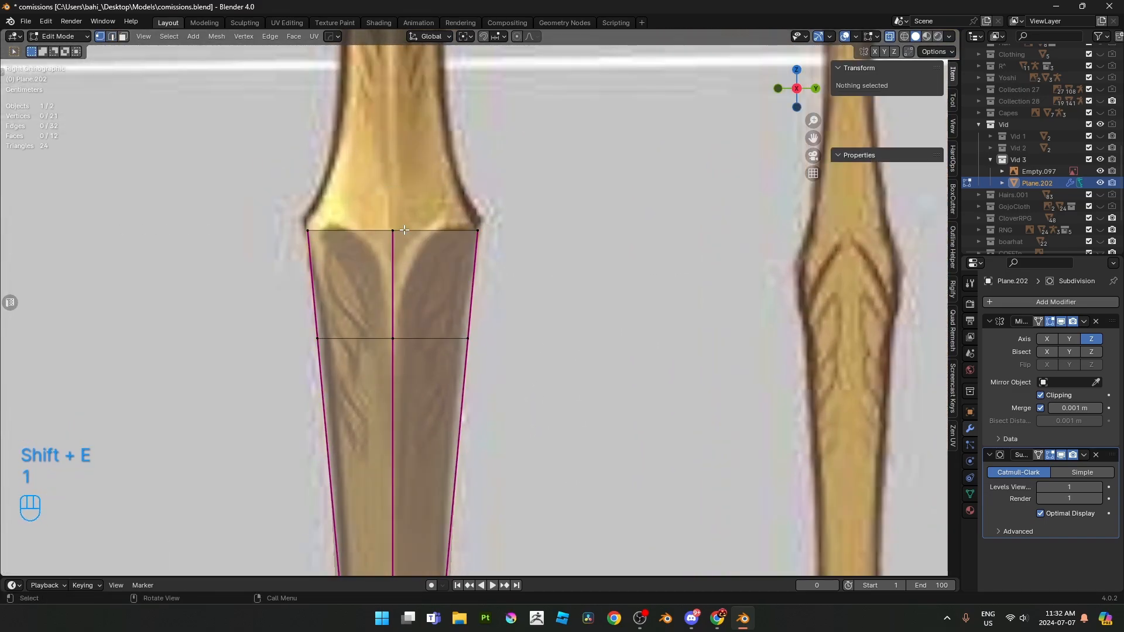
key("g")
key("z")
left_click(402, 296)
left_click(925, 36)
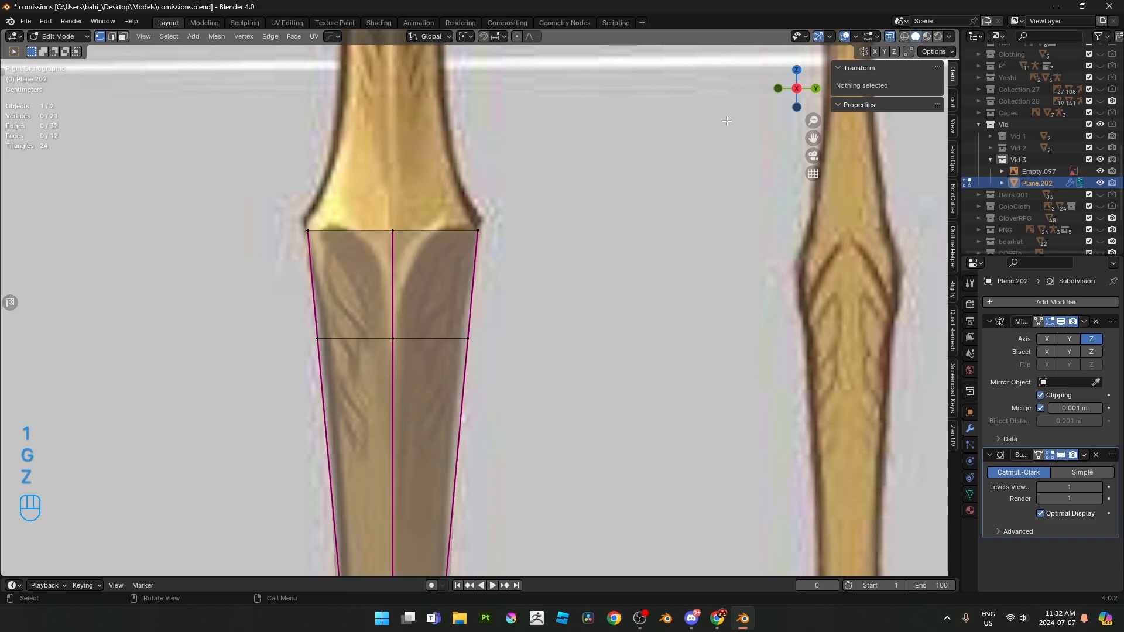
left_click_drag(432, 257, 432, 257)
scroll(432, 257, "down", 5)
scroll(419, 317, "up", 3)
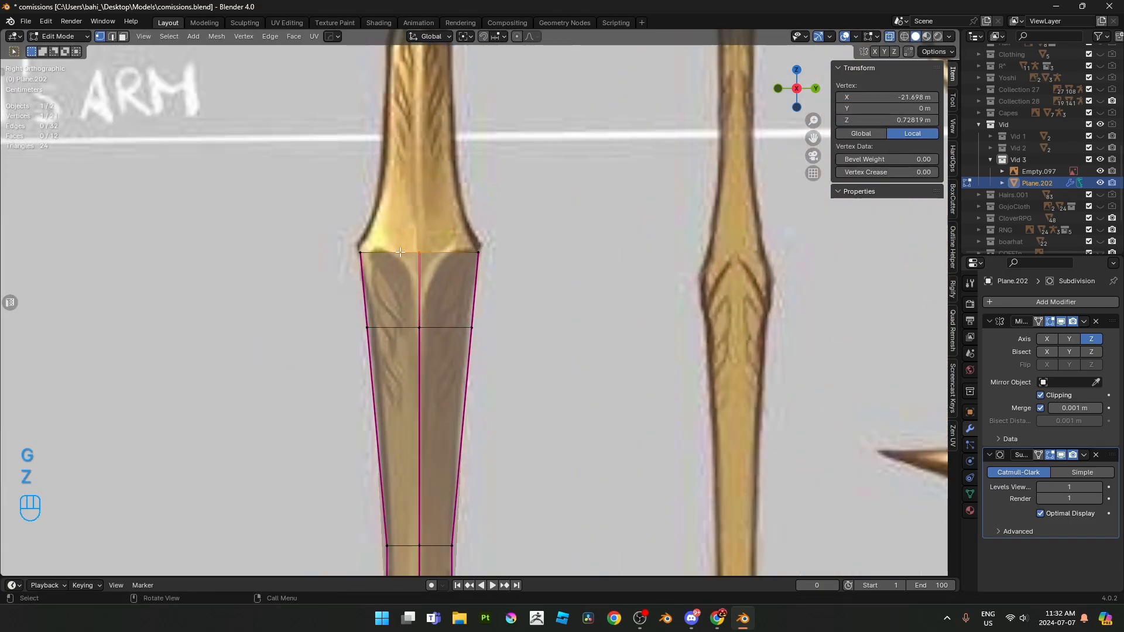
scroll(400, 252, "down", 3)
scroll(401, 252, "up", 3)
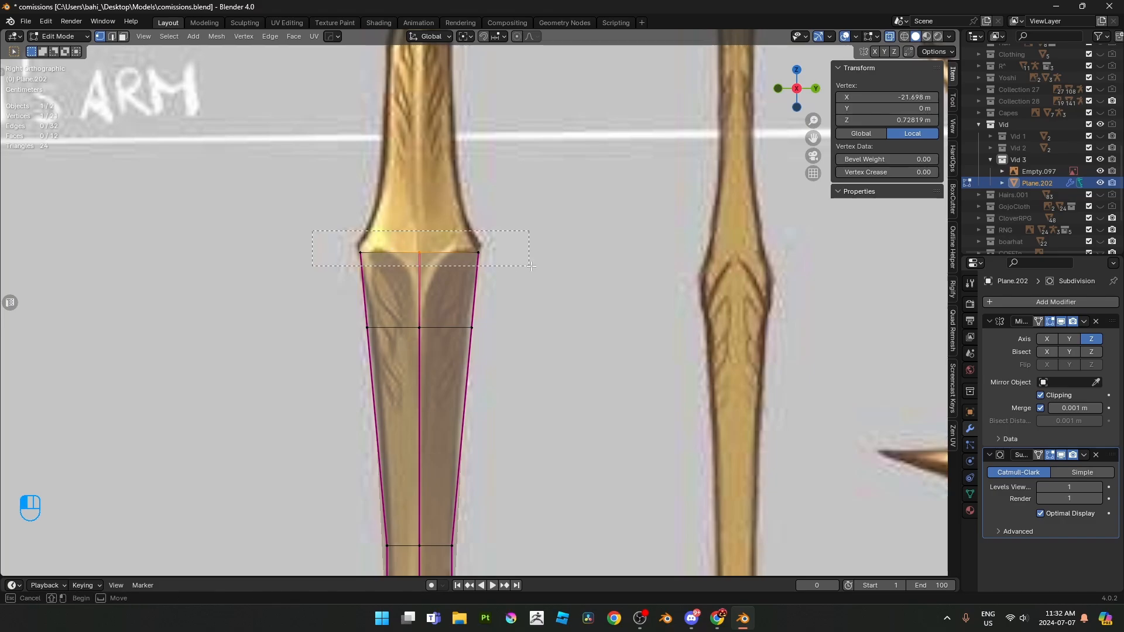
- Extrude the widest head row upward along Z, then narrow and reposition it to match the neck above the flare
left_click_drag(532, 266, 531, 268)
middle_click_drag(523, 270, 521, 409, "shift")
key("e")
key("z")
left_click(520, 328)
key("s")
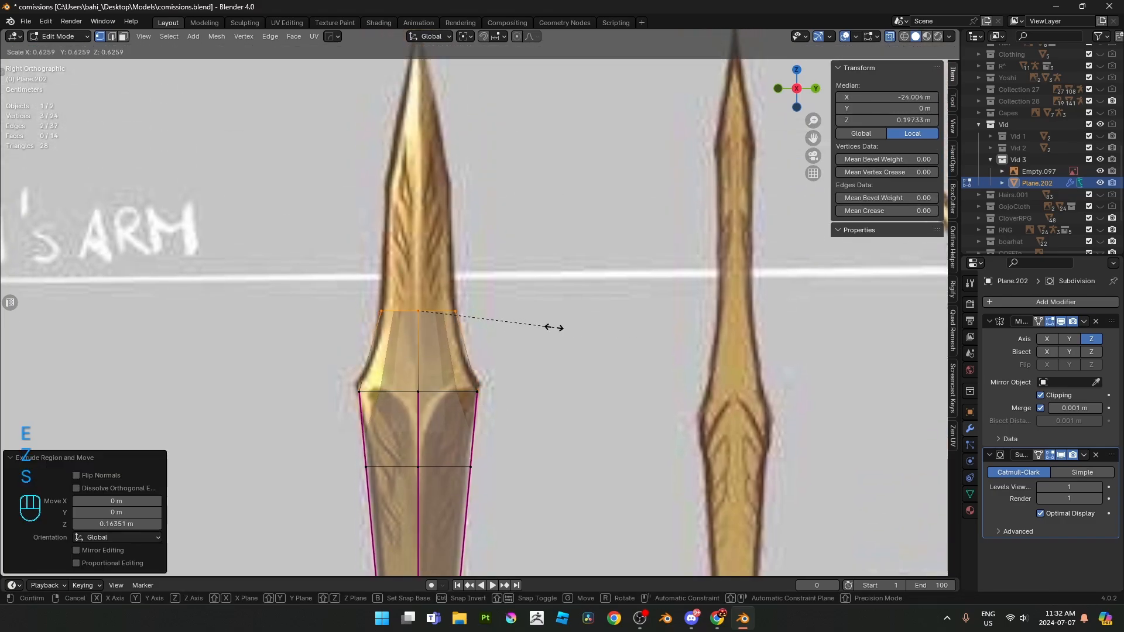
left_click(554, 327)
key("g")
key("z")
left_click(555, 361)
key("s")
left_click(560, 351)
middle_click_drag(562, 334, 551, 389, "shift")
- Extrude two more segments up the blade head, scaling the first to 0.835 and raising the second about 0.136 m
key("e")
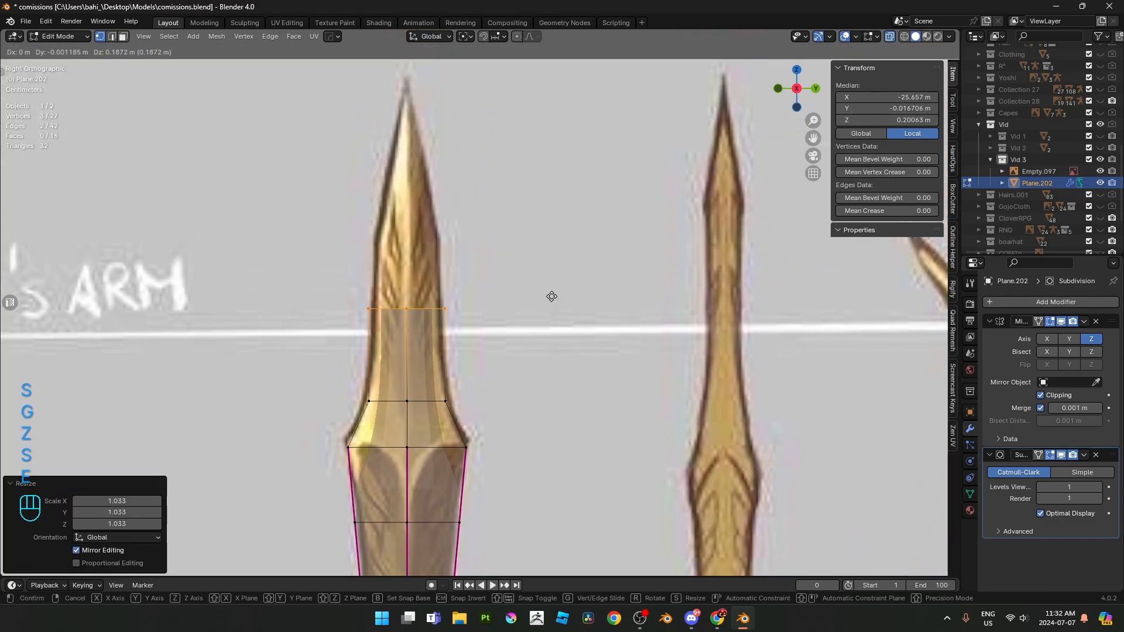
left_click(551, 295)
key("s")
left_click(529, 296)
key("e")
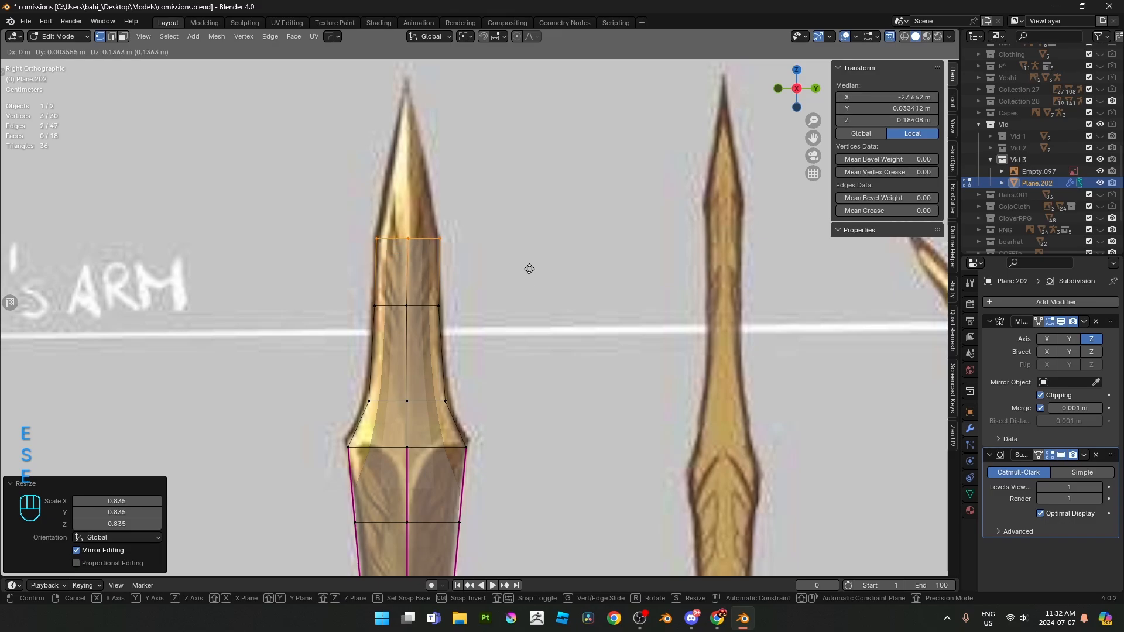
key("z")
left_click(529, 269)
- Extrude the top row about 0.308 m along Z, scale it to 0 and merge its vertices into the blade's tip
middle_click_drag(530, 189, 531, 269, "shift")
key("e")
key("z")
left_click(533, 148)
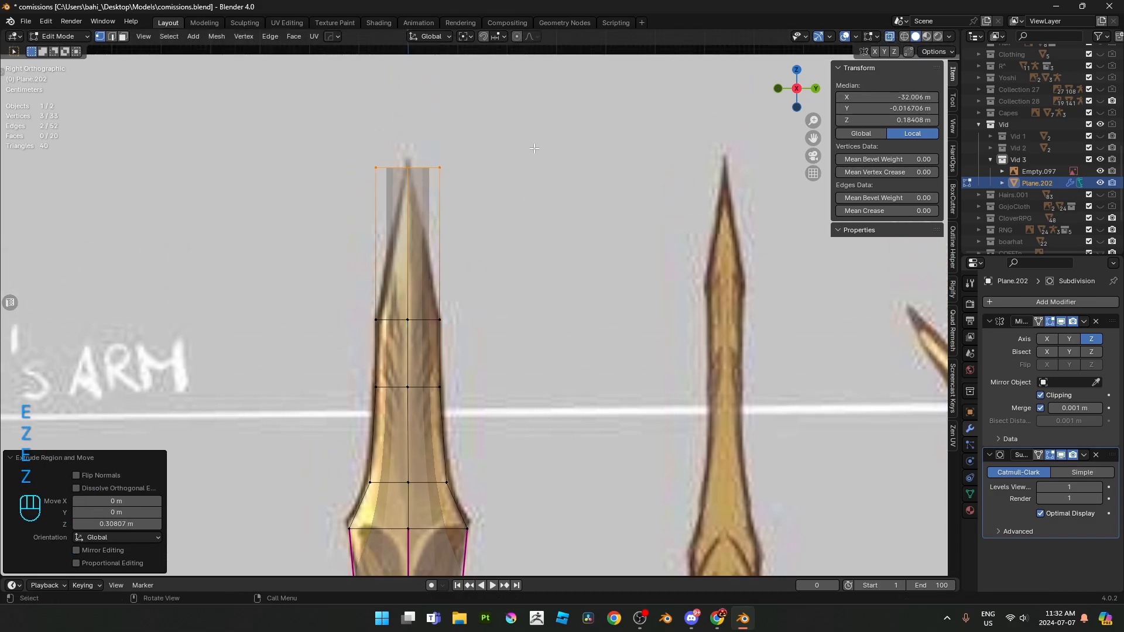
key("s")
key("0")
left_click(544, 173)
key("m")
left_click(539, 171)
key("2")
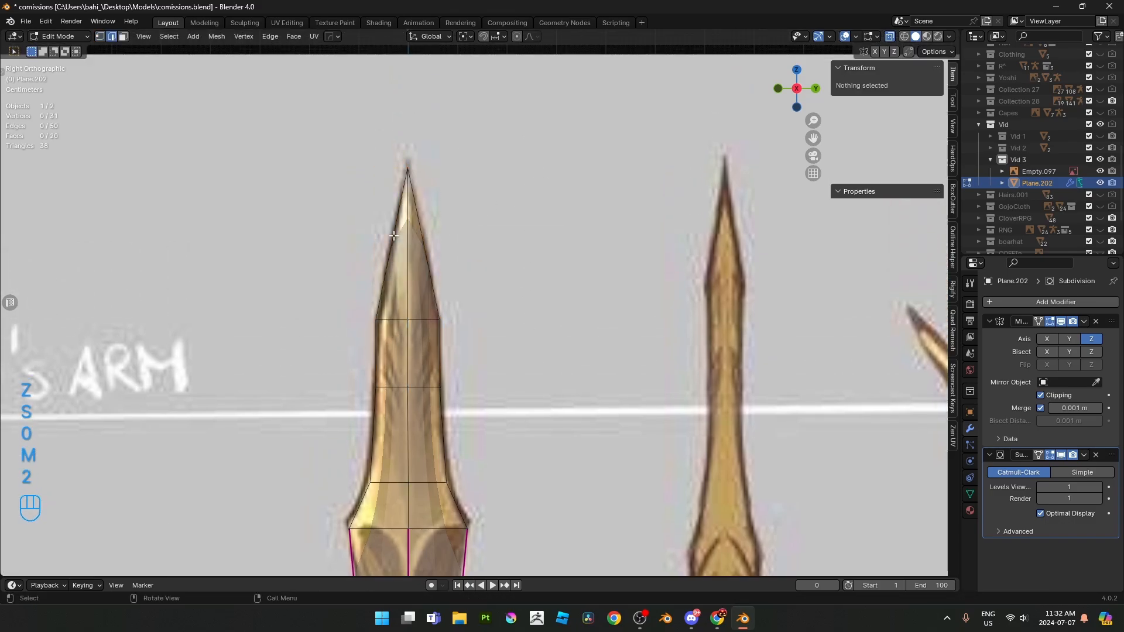
- Crease the lengthwise edges of the blade tip and of the two neck segments below it at 1.0
left_click_drag(391, 236, 436, 242)
key("shift+e")
left_click(636, 254)
scroll(480, 299, "up", 1)
left_click_drag(496, 379, 497, 379)
scroll(496, 363, "down", 3, "shift")
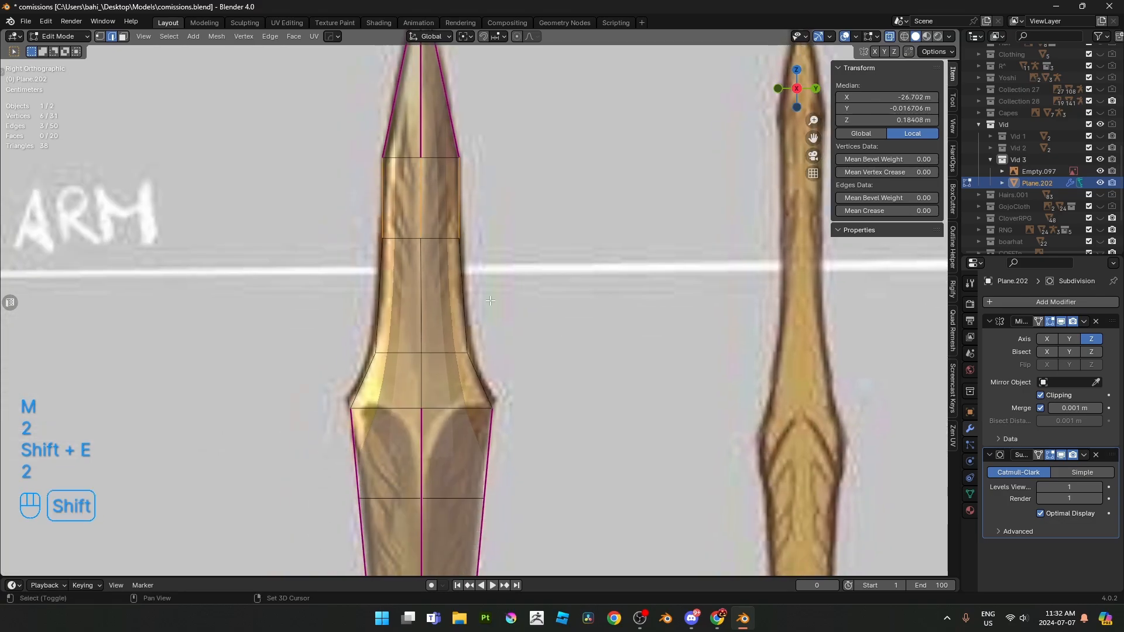
key("shift+e")
left_click(498, 314)
- Crease the lengthwise edges of the flare between the neck and the blade head's widest row at 1.0
left_click(323, 406)
scroll(323, 406, "up", 1)
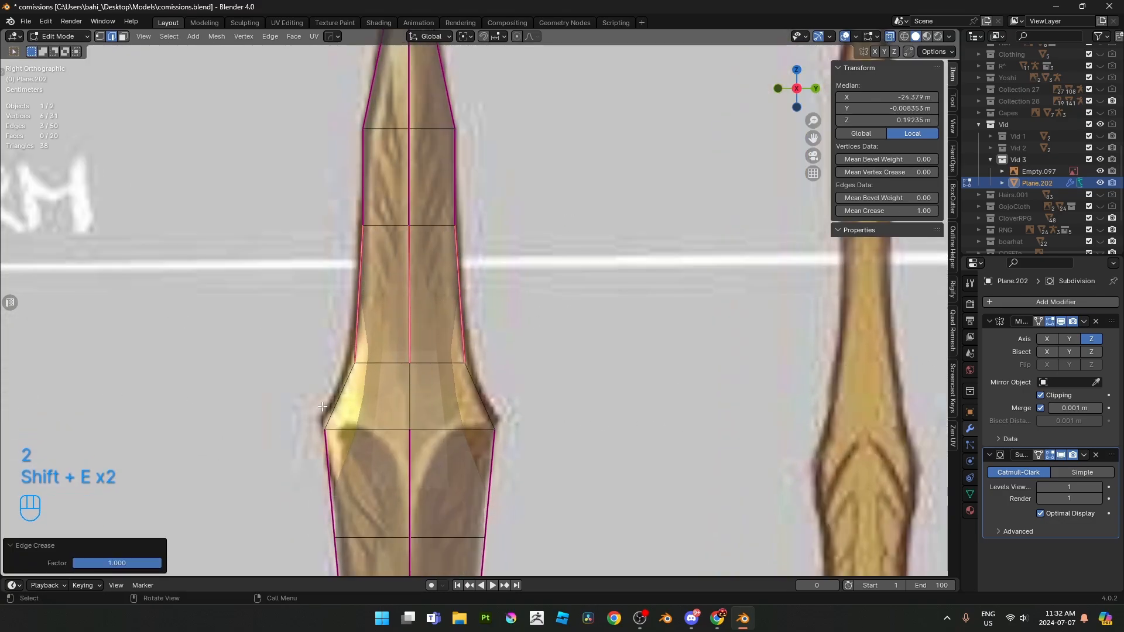
left_click_drag(519, 400, 523, 404)
key("shift+e")
left_click(151, 410)
- Crease the two crosswise edges of the blade head's widest row at 1.0
middle_click_drag(386, 430, 433, 288, "shift")
key("2")
left_click(401, 358)
left_click(455, 363, "shift")
key("shift+e")
left_click(591, 391)
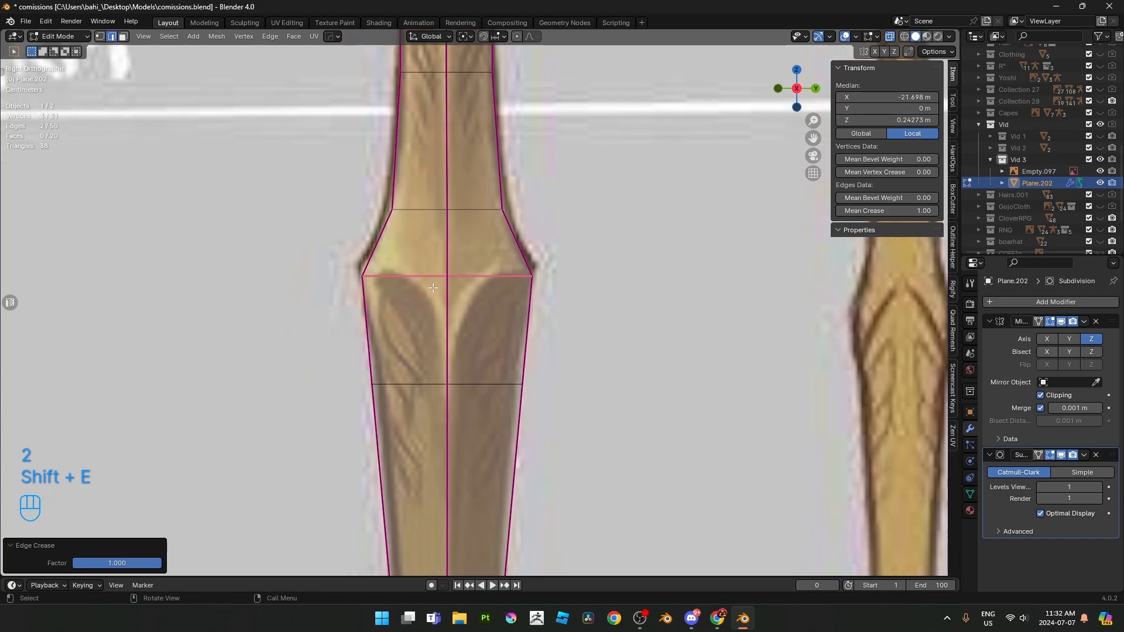
- Add one centred lengthwise loop cut to each half of the blade, on both sides of the ridge
middle_click_drag(465, 337, 448, 305, "shift")
key("1")
left_click(434, 352)
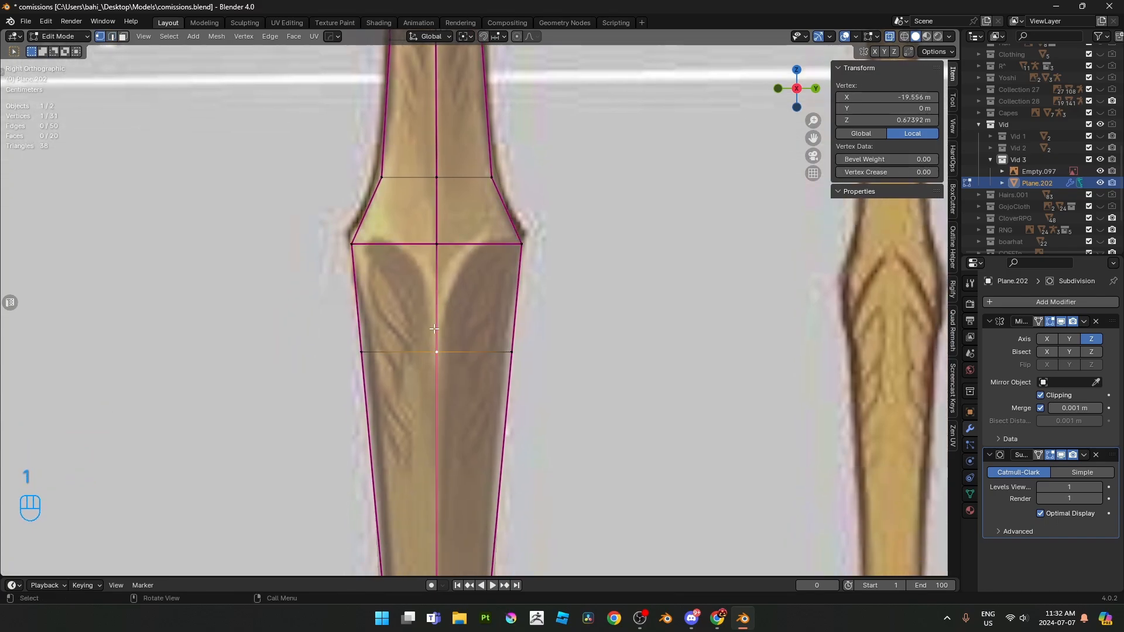
scroll(524, 243, "down", 2)
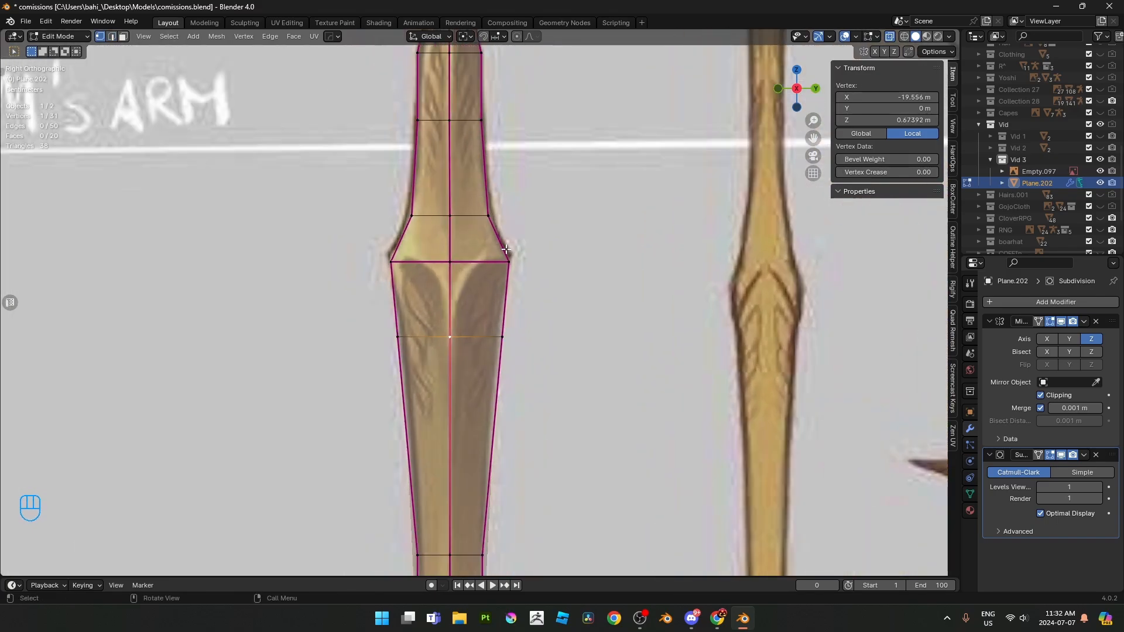
left_click(484, 267)
right_click(484, 267)
key("ctrl+r")
left_click(431, 271)
right_click(431, 271)
scroll(431, 271, "down", 2)
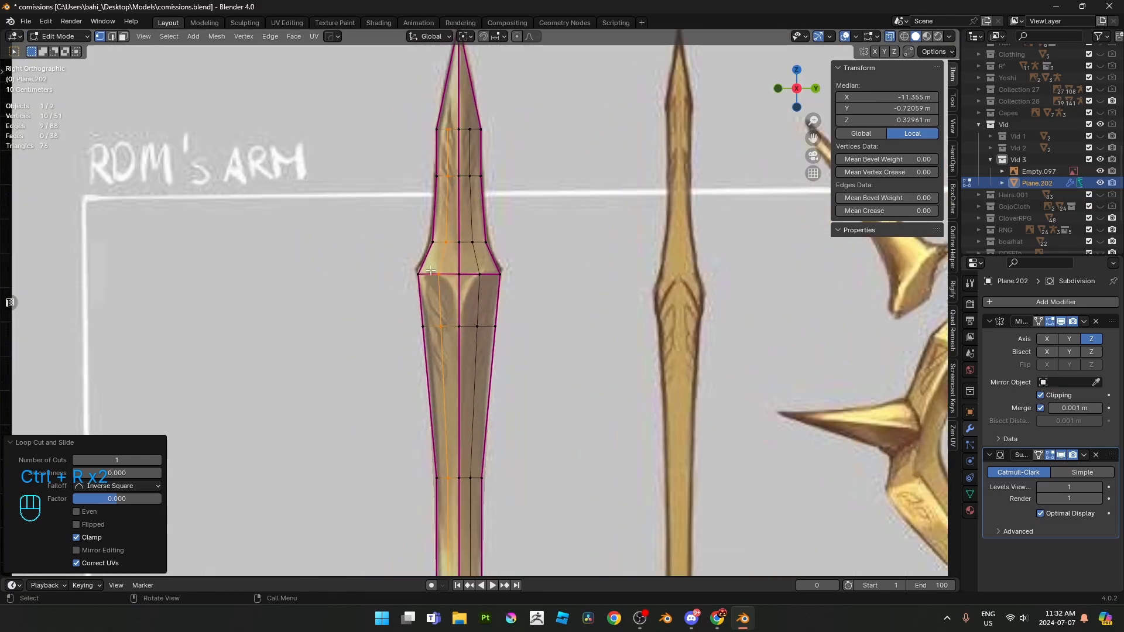
- Delete the vertices of the blade's negative-Y half and enable the Y axis in the Mirror modifier
scroll(431, 270, "up", 3)
scroll(430, 270, "down", 4)
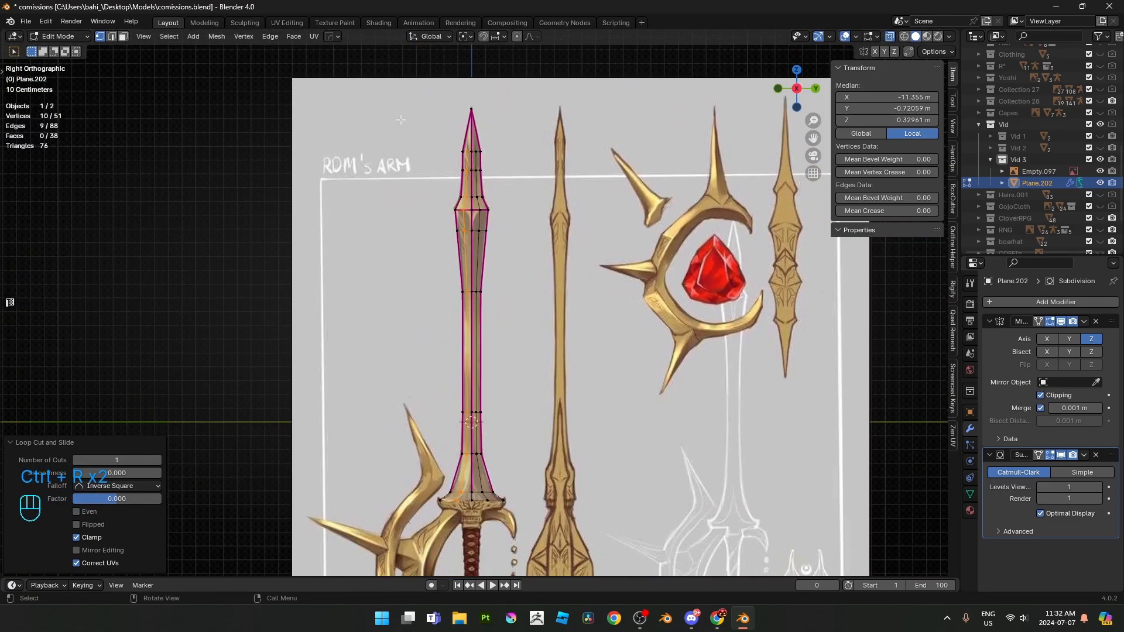
left_click_drag(468, 532, 468, 532)
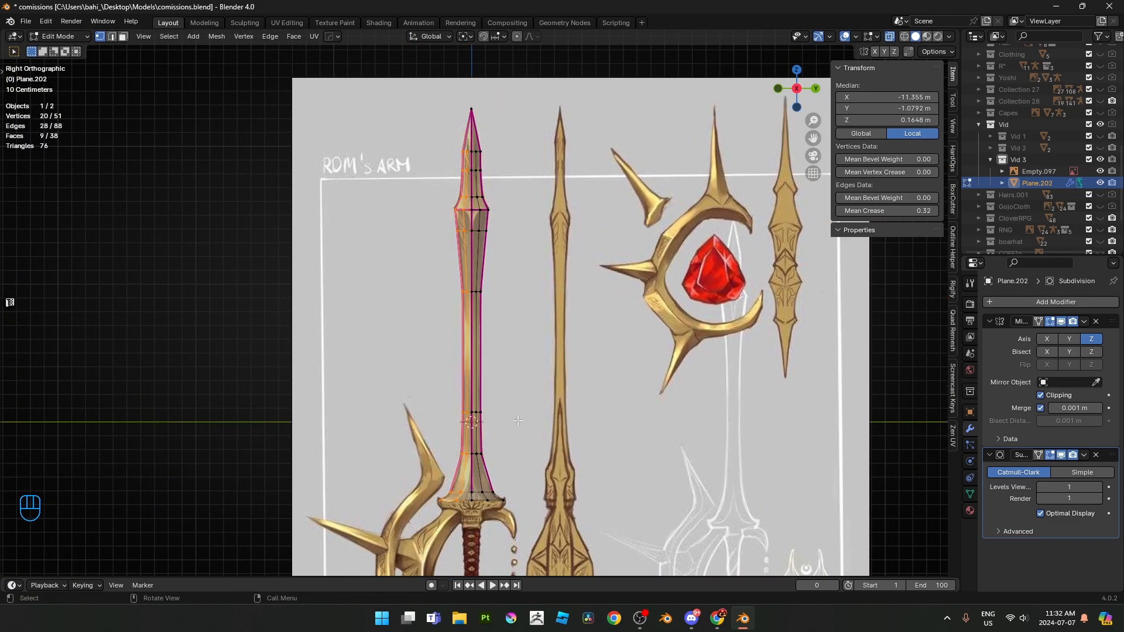
key("x")
left_click(594, 151)
key("Tab")
scroll(676, 300, "up", 3)
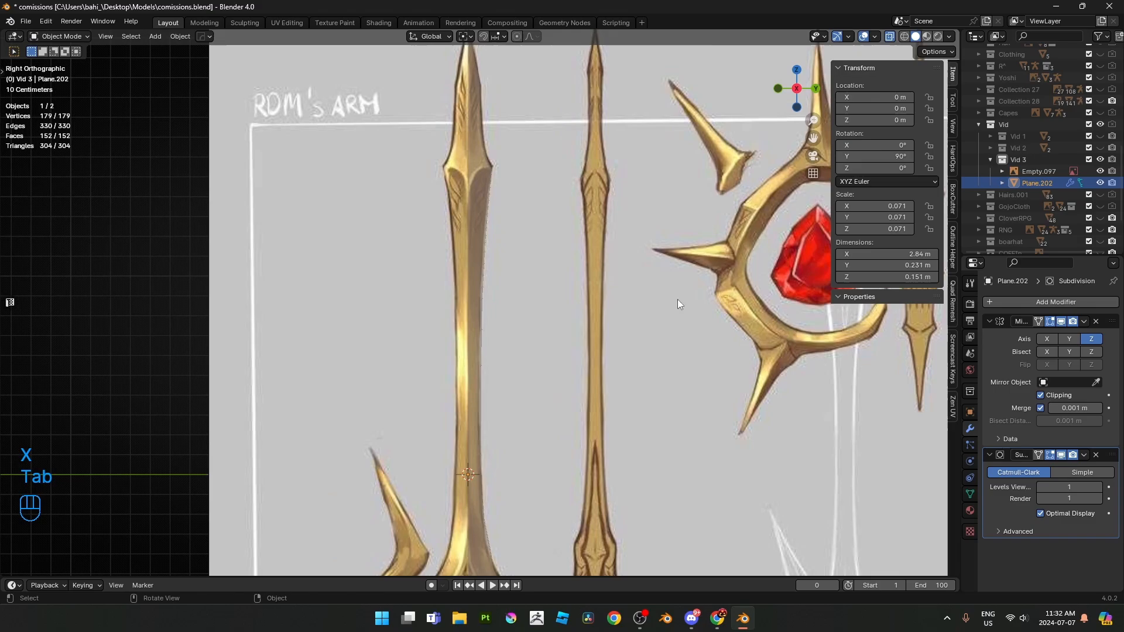
left_click(1069, 335)
key("alt+z")
middle_click_drag(518, 178, 579, 244)
key("KP_3")
- Slide the centre vertex of the blade head's widest row down the ridge to the V point in the reference
key("Tab")
key("alt+z")
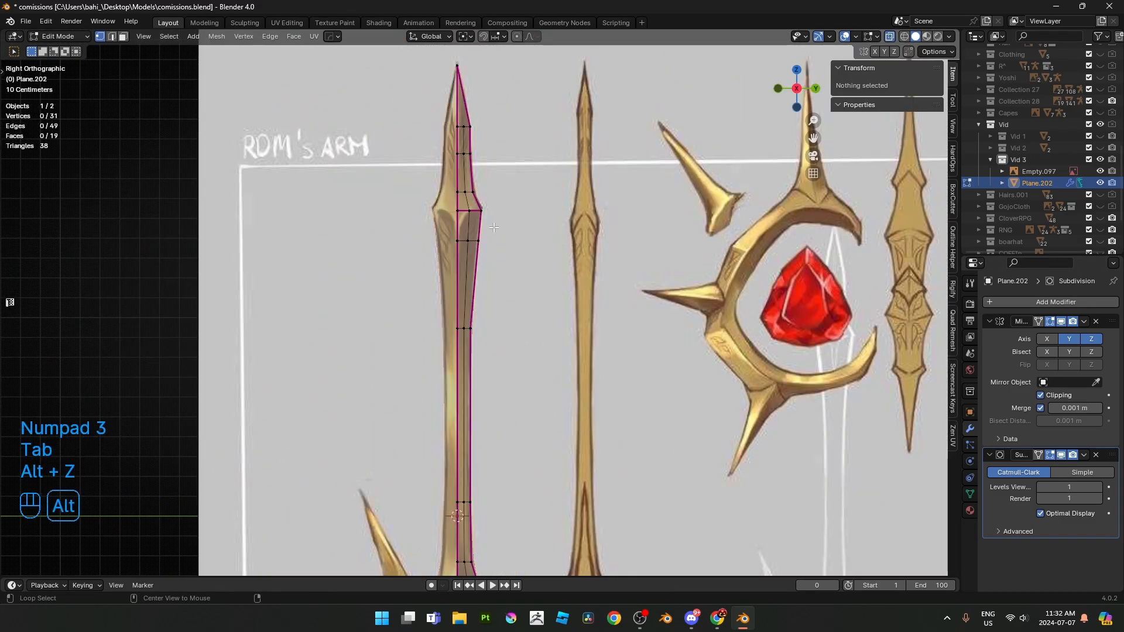
scroll(562, 234, "up", 3)
middle_click_drag(462, 111, 457, 219, "shift")
scroll(444, 252, "up", 4)
scroll(439, 222, "up", 2)
left_click(393, 230)
key("g")
key("g")
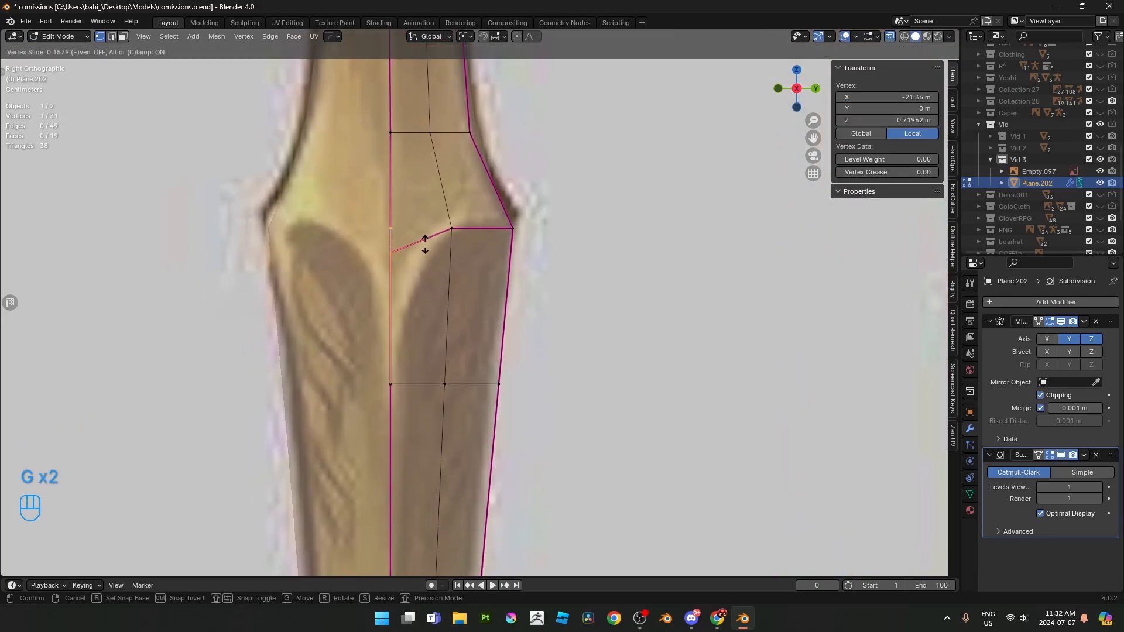
left_click(421, 326)
- Move the vertex halfway along the V-shaped crease along the X axis to shape the head's thickness
key("alt+z")
scroll(427, 293, "down", 2)
key("2")
left_click(443, 279, "alt")
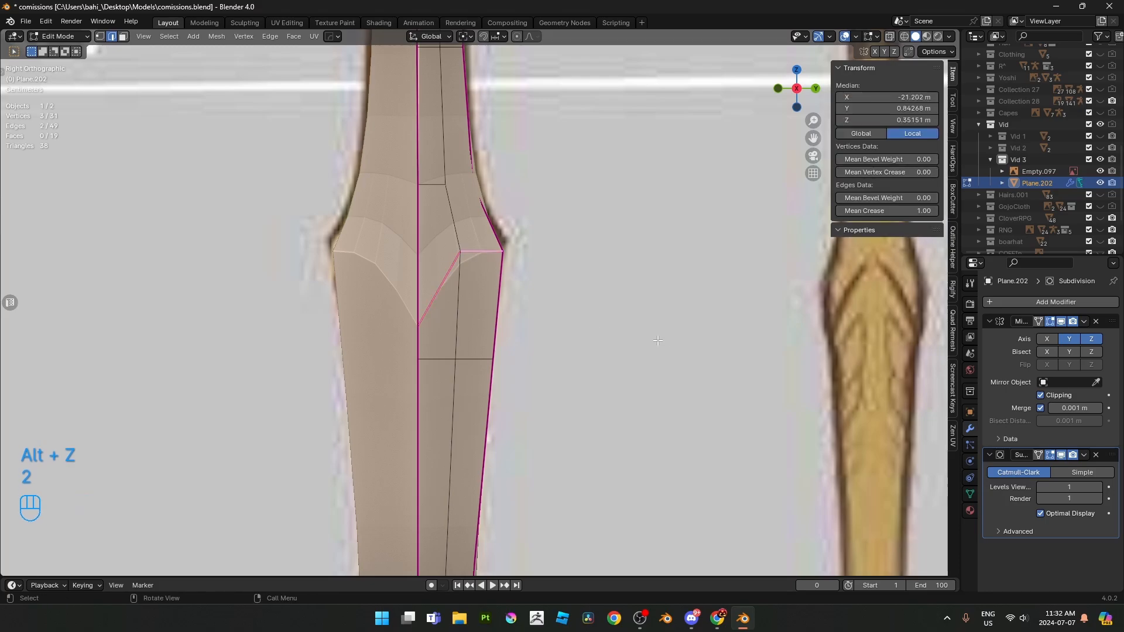
right_click(658, 341)
key("1")
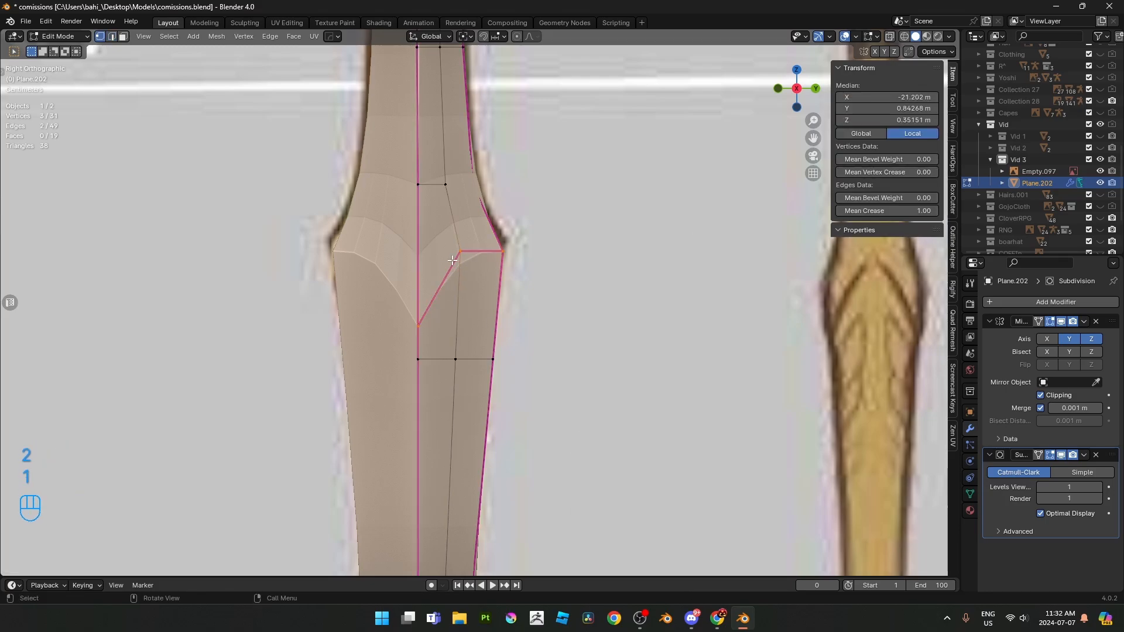
left_click(457, 254)
middle_click_drag(457, 254, 653, 296)
scroll(492, 262, "down", 2)
key("g")
key("x")
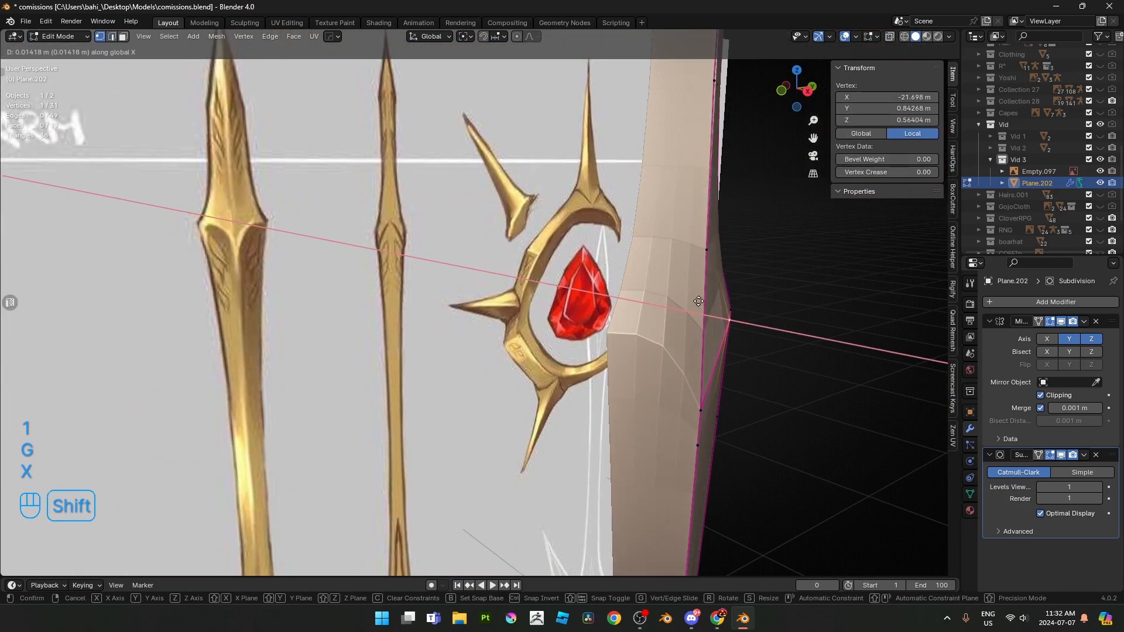
left_click(718, 302)
- Apply Shade Auto Smooth to the blade object
key("Tab")
scroll(700, 299, "down", 3)
right_click(722, 292)
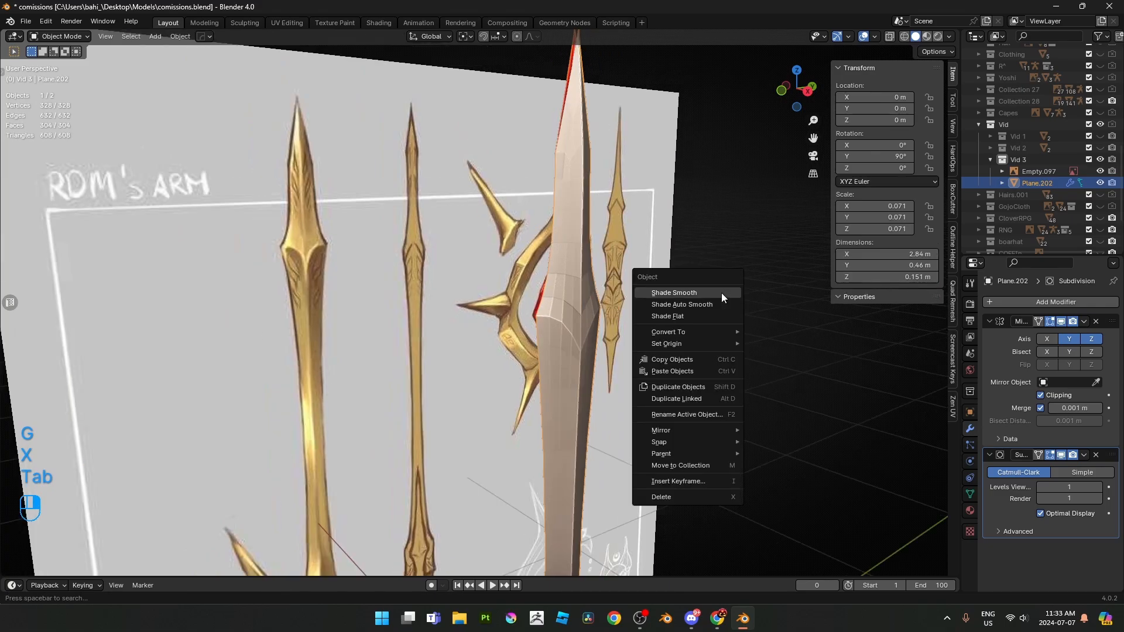
left_click(718, 304)
middle_click_drag(650, 295, 570, 283)
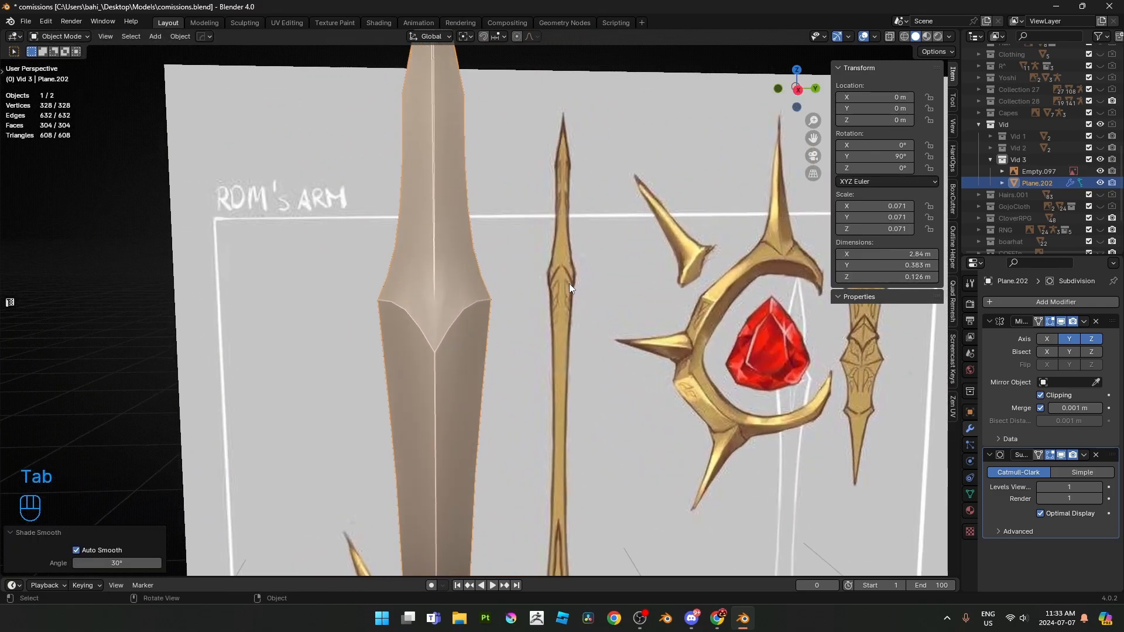
- Connect the middle vertex of the blade's uppermost row to the tip vertex with a new edge
key("KP_3")
key("Tab")
key("alt+z")
scroll(457, 320, "up", 3)
middle_click_drag(409, 332, 409, 391, "shift")
middle_click_drag(418, 185, 436, 328, "shift")
middle_click_drag(426, 169, 433, 282, "shift")
left_click(434, 276)
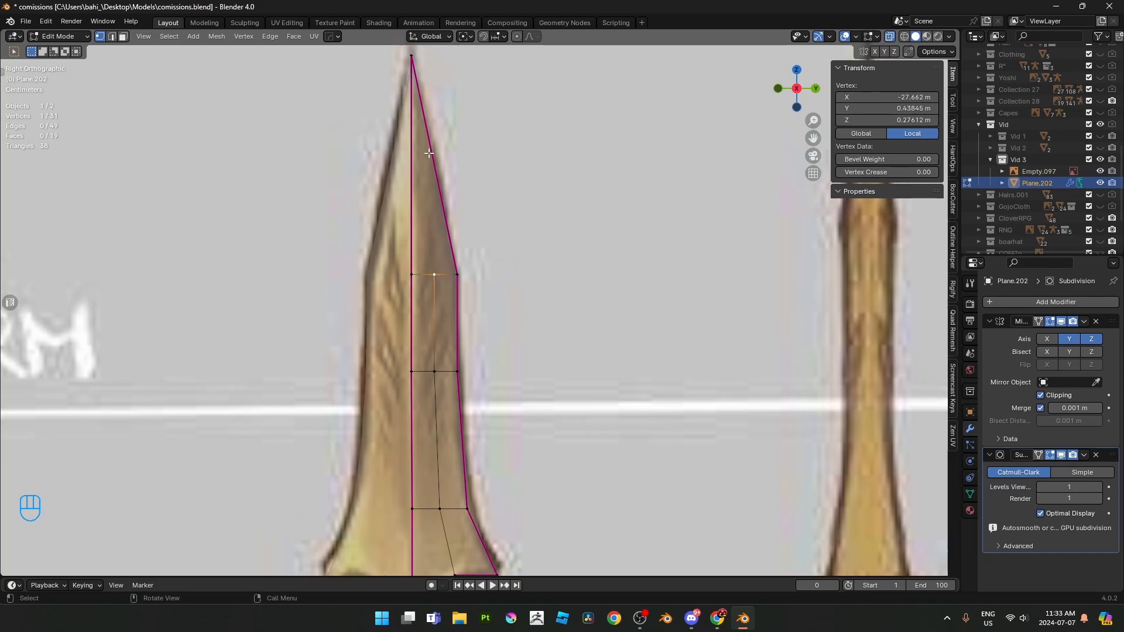
left_click(410, 58, "shift")
key("j")
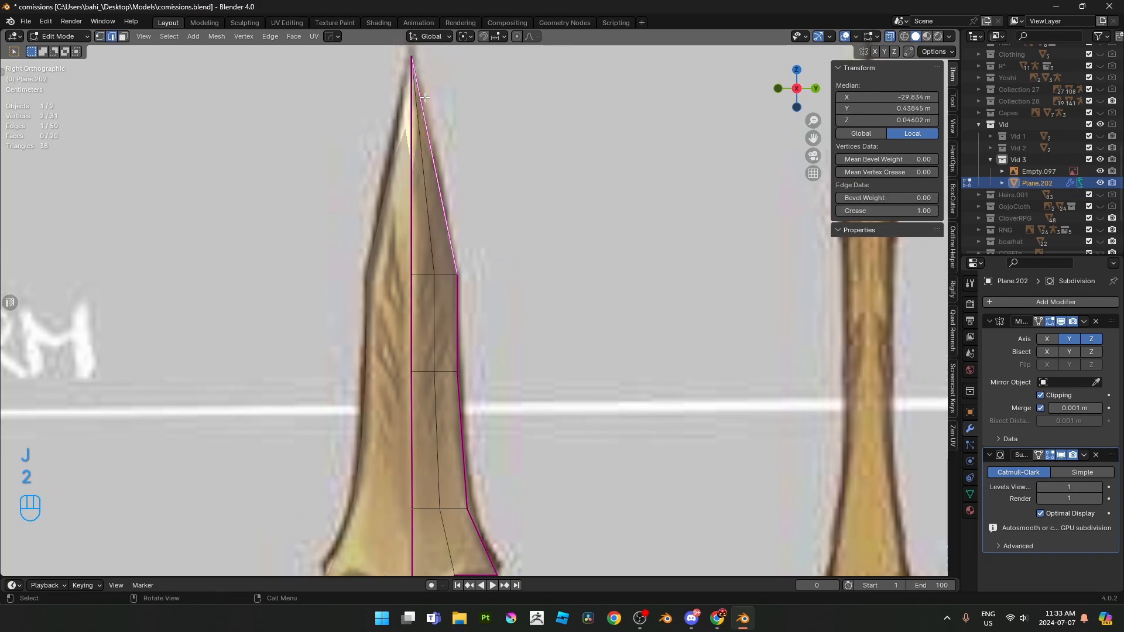
- Move the tip vertex along X onto the mirror plane so the blade's front and back meet in a point
key("1")
left_click(413, 62)
key("alt+z")
middle_click_drag(454, 125, 762, 187)
middle_click_drag(576, 220, 310, 193)
key("g")
key("x")
left_click(597, 226)
key("Tab")
middle_click_drag(310, 194, 398, 212, "shift")
middle_click_drag(398, 212, 581, 209)
key("Tab")
key("Tab")
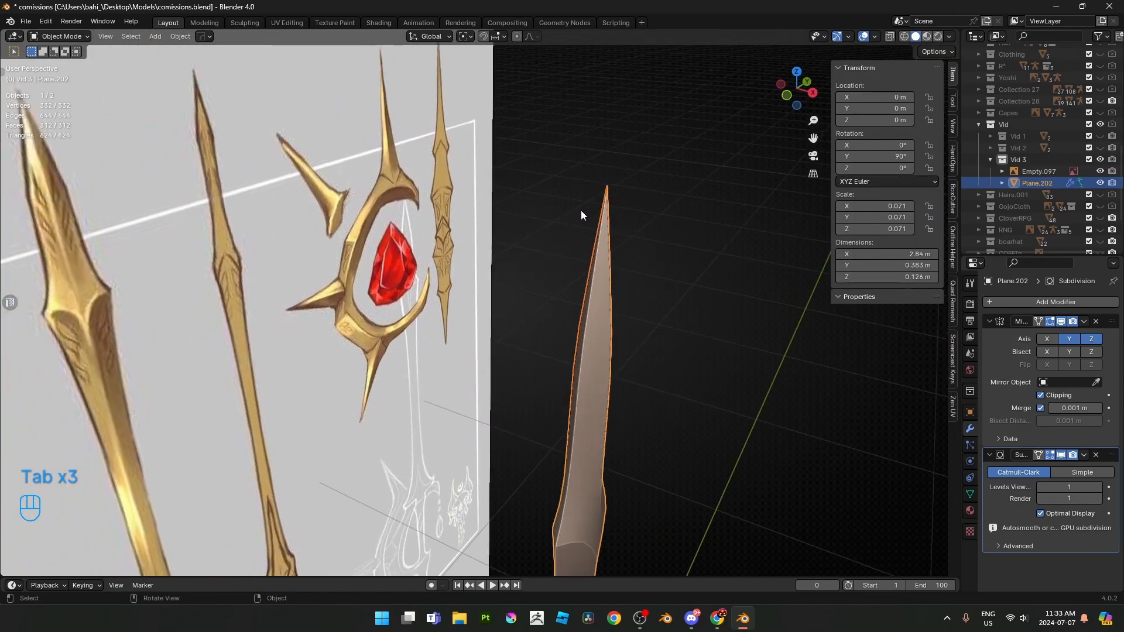
key("KP_3")
scroll(580, 213, "down", 4)
scroll(571, 243, "up", 9)
key("Tab")
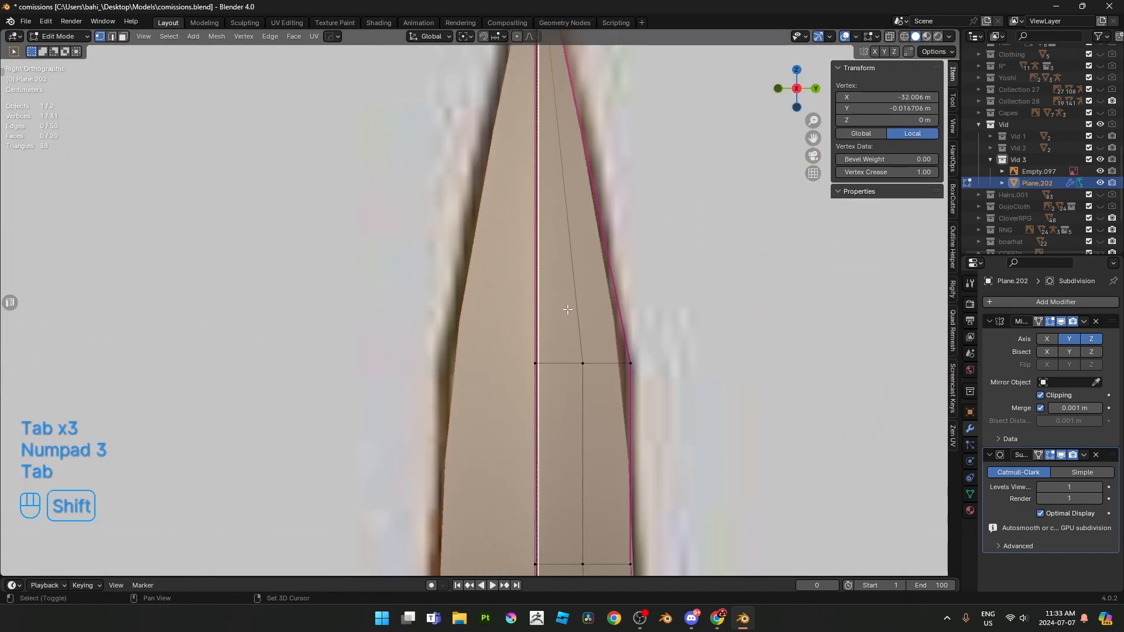
middle_click_drag(563, 307, 477, 344, "shift")
scroll(597, 367, "up", 4)
middle_click_drag(596, 367, 483, 273, "shift")
key("g")
key("x")
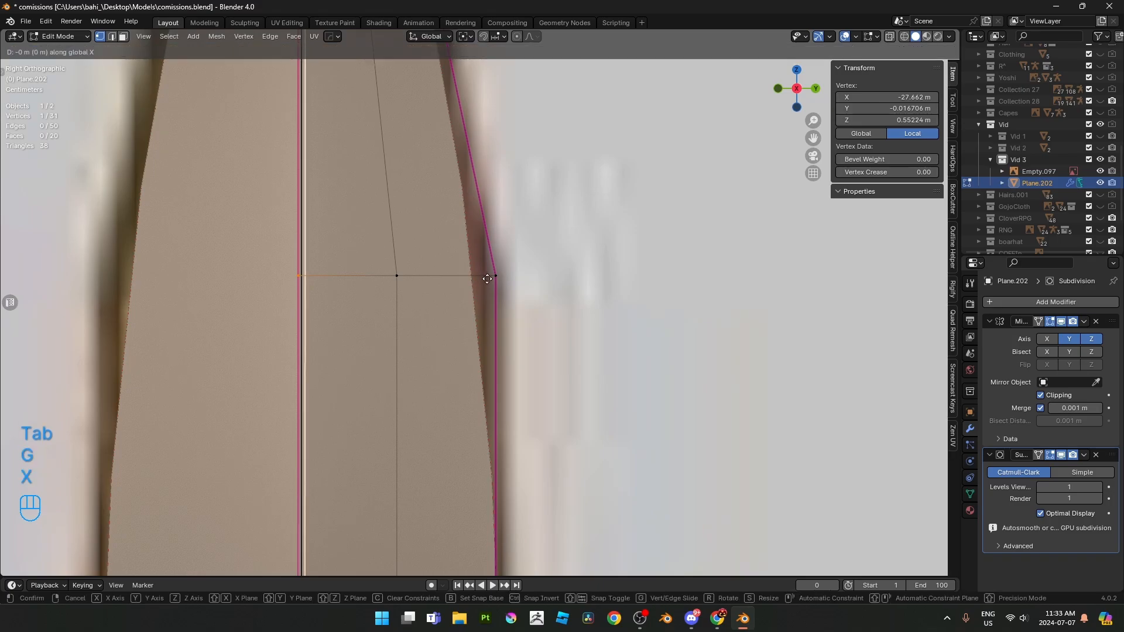
right_click(490, 275)
key("g")
key("y")
right_click(498, 280)
- Select the three ridge edges from the tip down through the neck and move them along Y onto the blade's centreline
scroll(495, 284, "down", 8)
key("2")
left_click(444, 336, "alt")
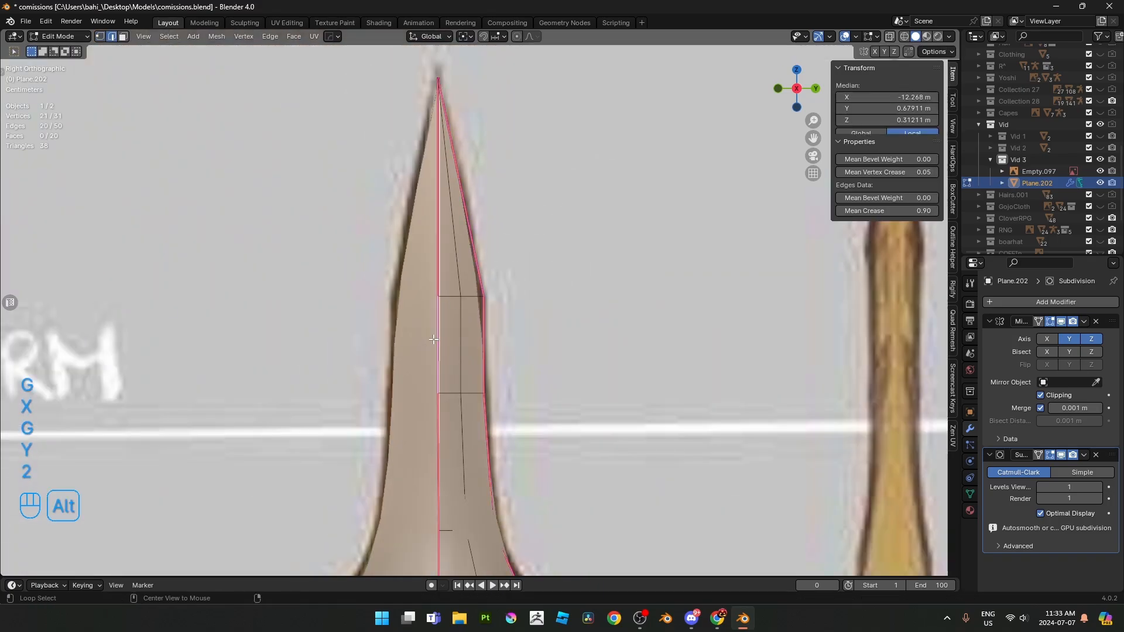
scroll(448, 346, "down", 5)
middle_click_drag(456, 354, 502, 320, "shift")
scroll(477, 332, "up", 4)
left_click(441, 413, "ctrl")
left_click(473, 319)
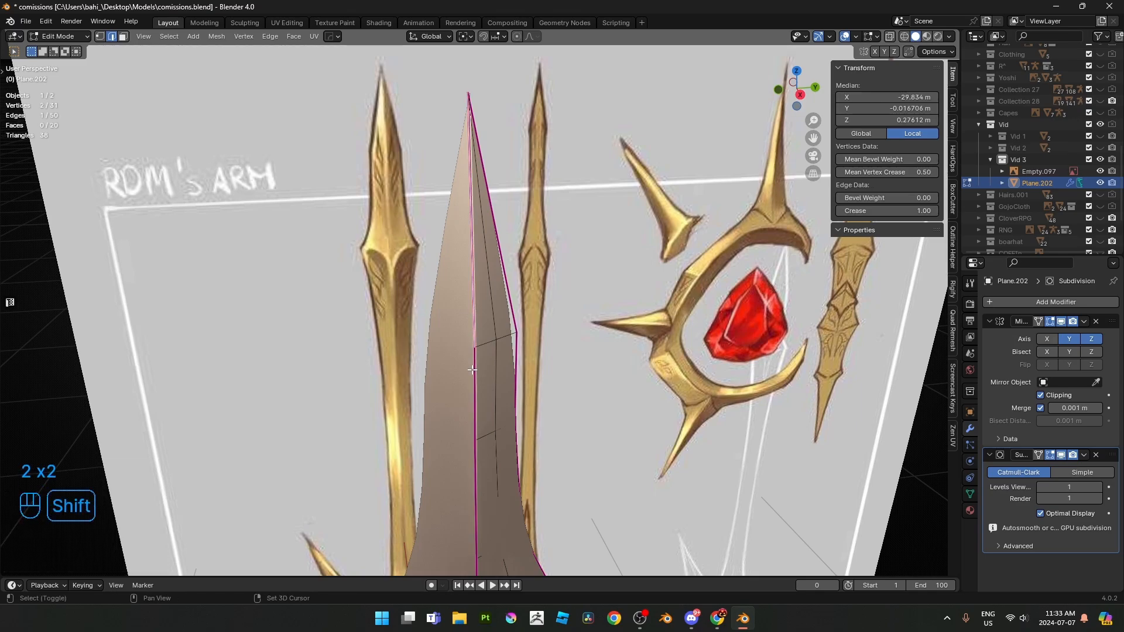
key("g")
key("y")
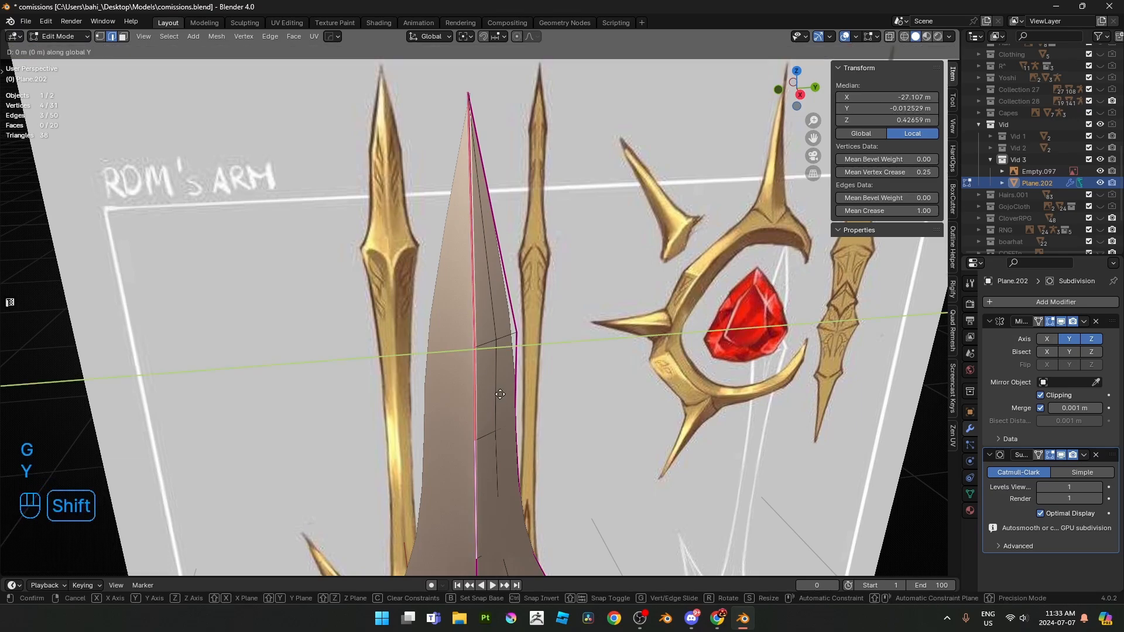
left_click(459, 304)
key("Tab")
middle_click_drag(441, 289, 498, 298)
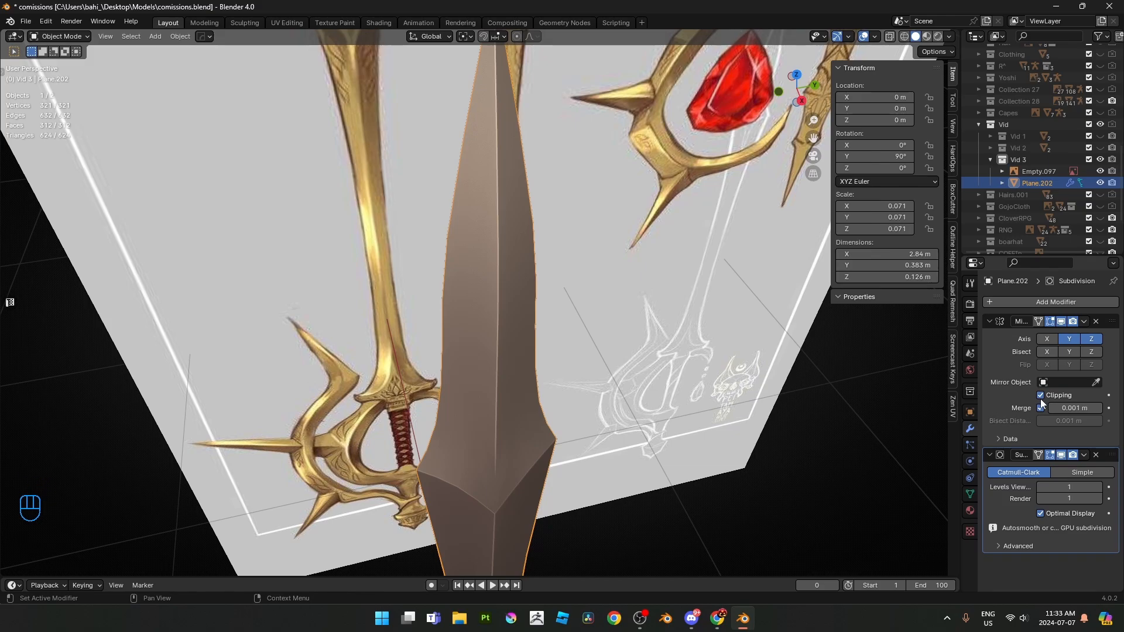
key("Tab")
middle_click_drag(393, 260, 421, 209)
key("g")
left_click(400, 225)
key("Tab")
key("KP_3")
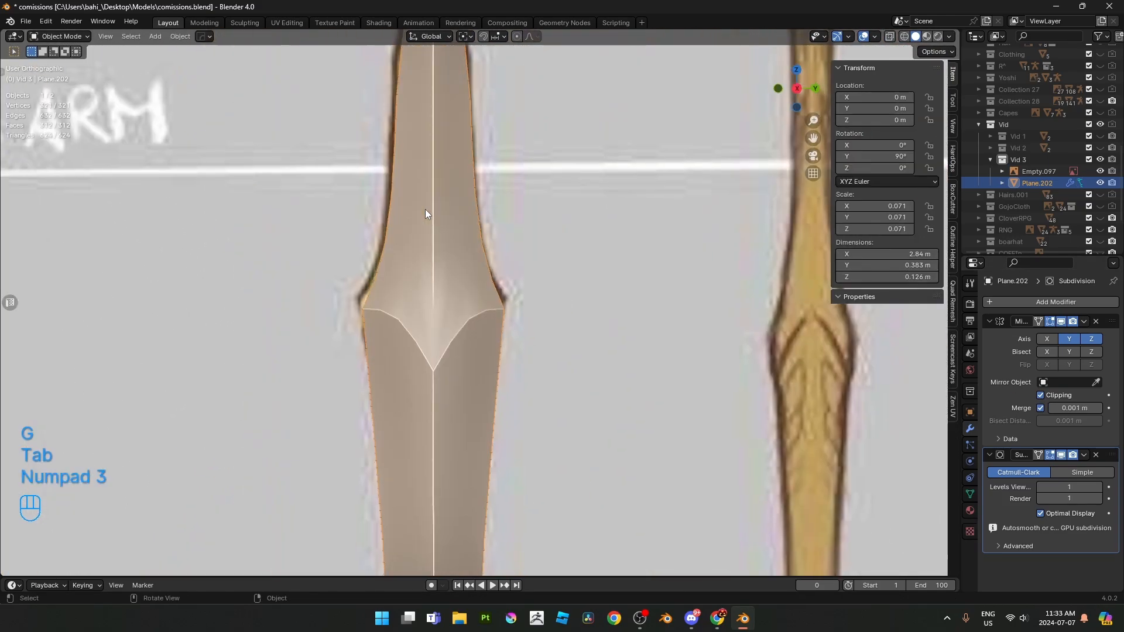
- Move the outer vertex of the blade head's widest row slightly up and outward to match the reference's flare corner
key("Tab")
key("alt+z")
scroll(555, 341, "up", 3)
key("1")
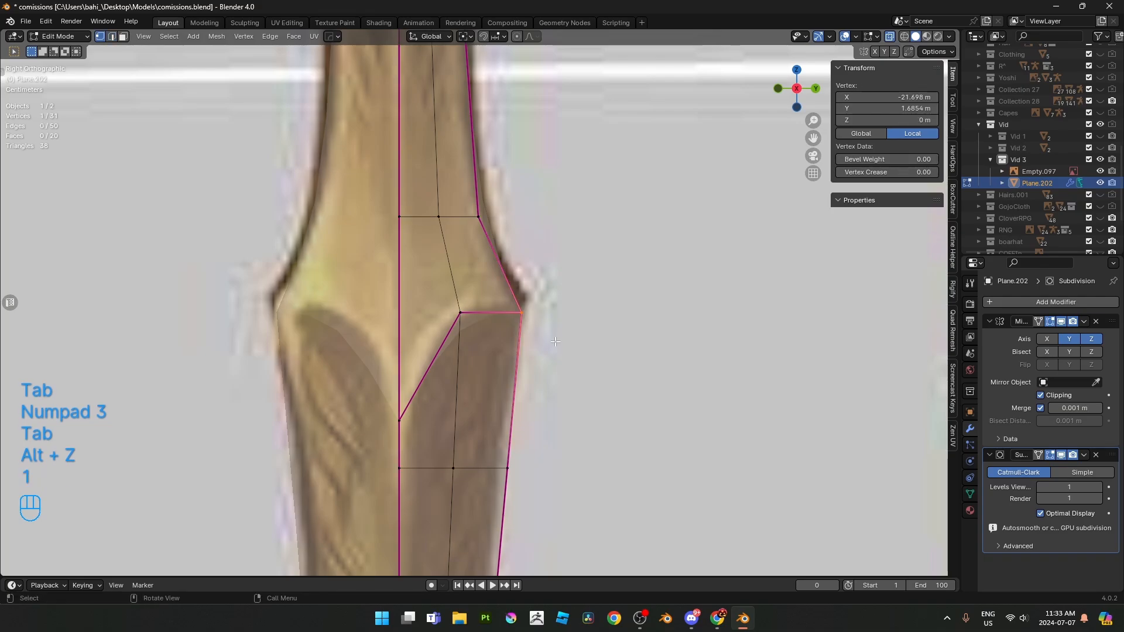
key("g")
left_click(575, 274)
key("alt+z")
key("Tab")
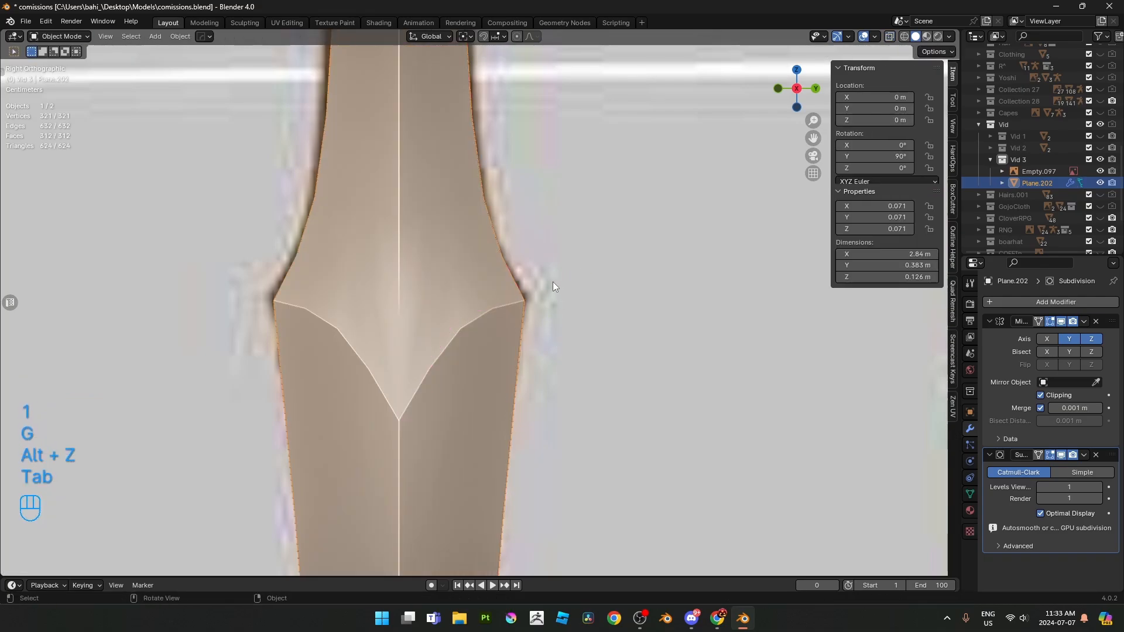
scroll(553, 282, "down", 4)
scroll(518, 296, "up", 2)
scroll(482, 302, "up", 3)
- Crease the ridge edge between the neck's lower row and the V point at 1.0
key("Tab")
key("alt+z")
middle_click_drag(481, 229, 480, 316, "shift")
scroll(480, 316, "up", 1)
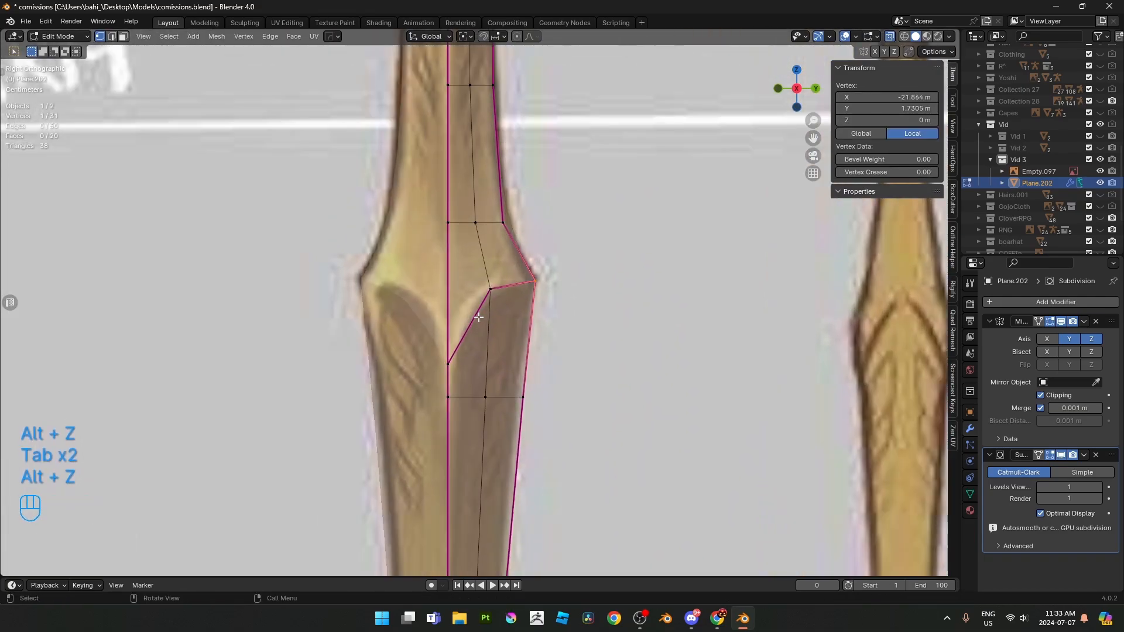
key("2")
left_click(452, 278)
key("g")
right_click(471, 278)
key("Tab")
scroll(486, 278, "down", 2)
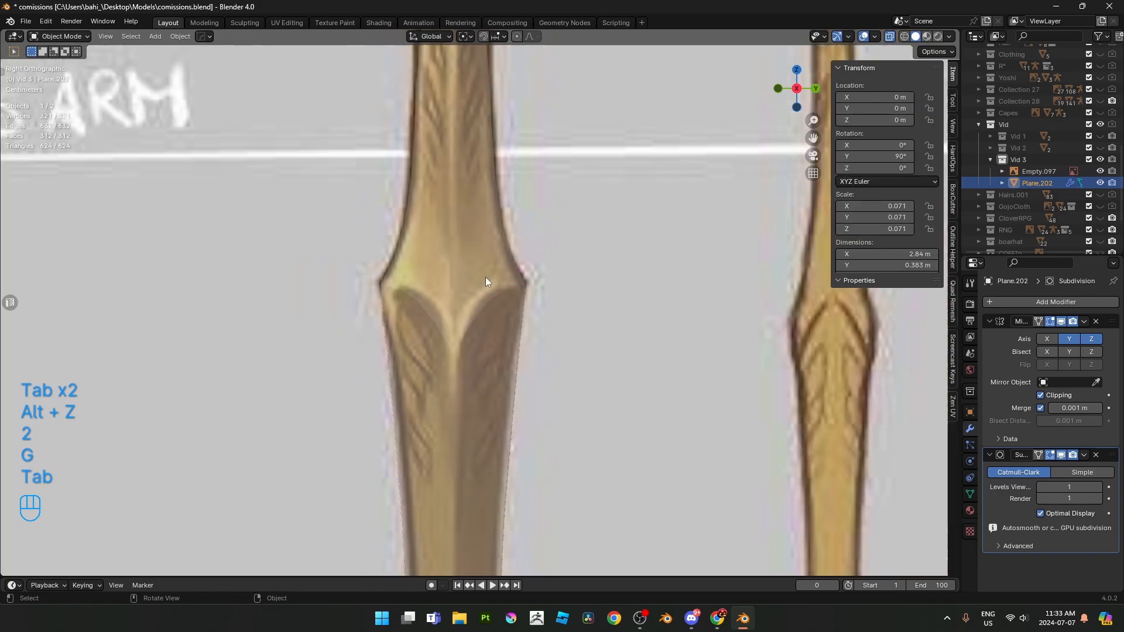
key("g")
right_click(650, 281)
key("Tab")
key("shift+e")
left_click(588, 288)
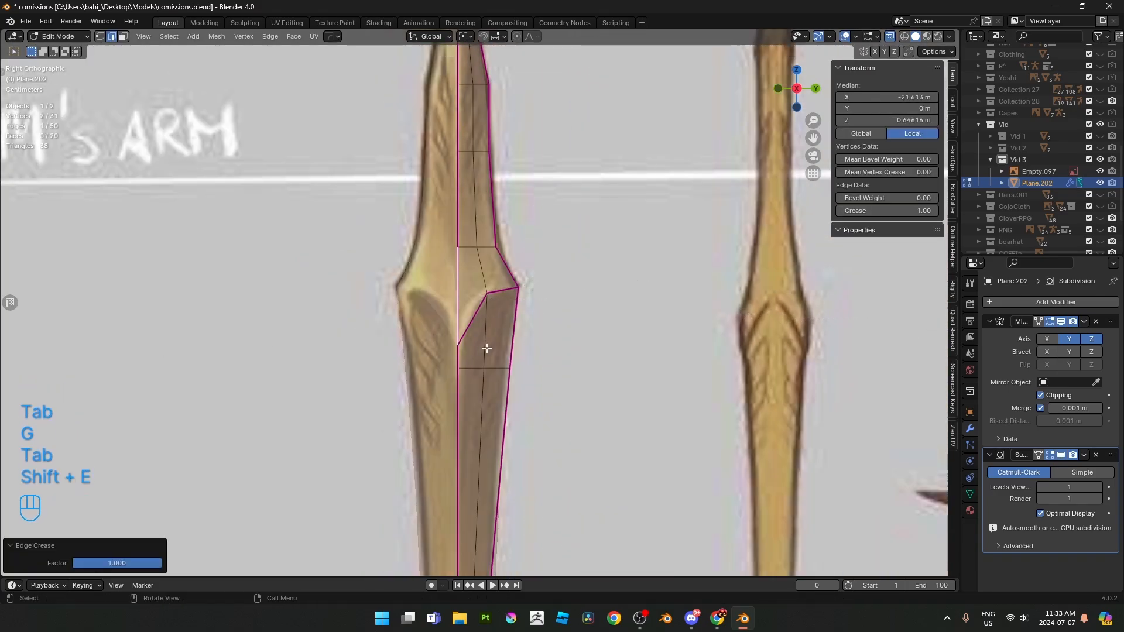
- Leave mesh editing with X-ray off and save the file
key("alt+z")
key("Tab")
scroll(502, 350, "down", 3)
key("ctrl+s")
- Crease the outer edge of the blade's lowest segment, where it flares out to the guard
scroll(506, 350, "down", 5)
scroll(507, 378, "up", 6)
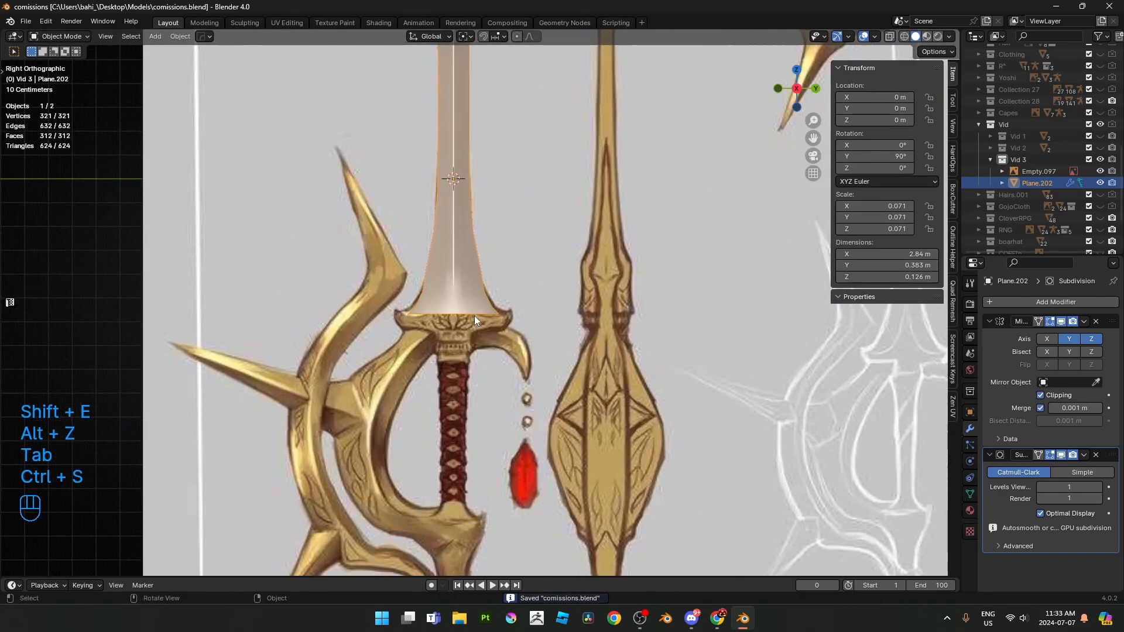
scroll(465, 222, "up", 3)
key("Tab")
key("alt+z")
scroll(464, 223, "up", 3)
middle_click_drag(487, 284, 512, 367, "shift")
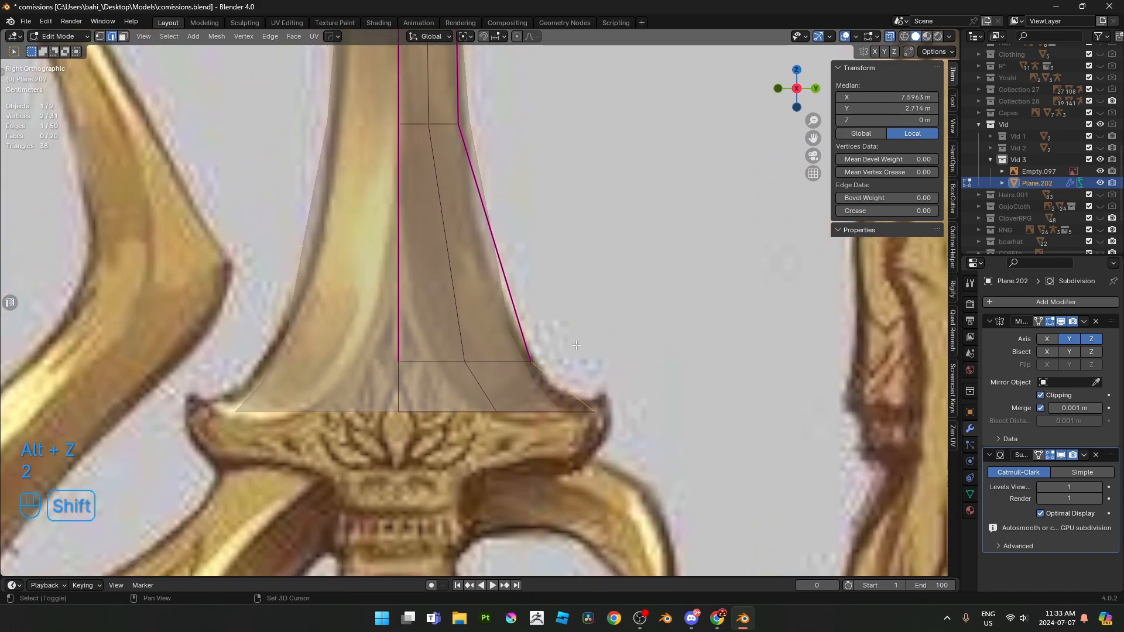
key("shift+e")
left_click(726, 352)
- Move the outer vertex of the row above the blade's base about 0.025 m inward along Y
key("1")
left_click(538, 357)
key("g")
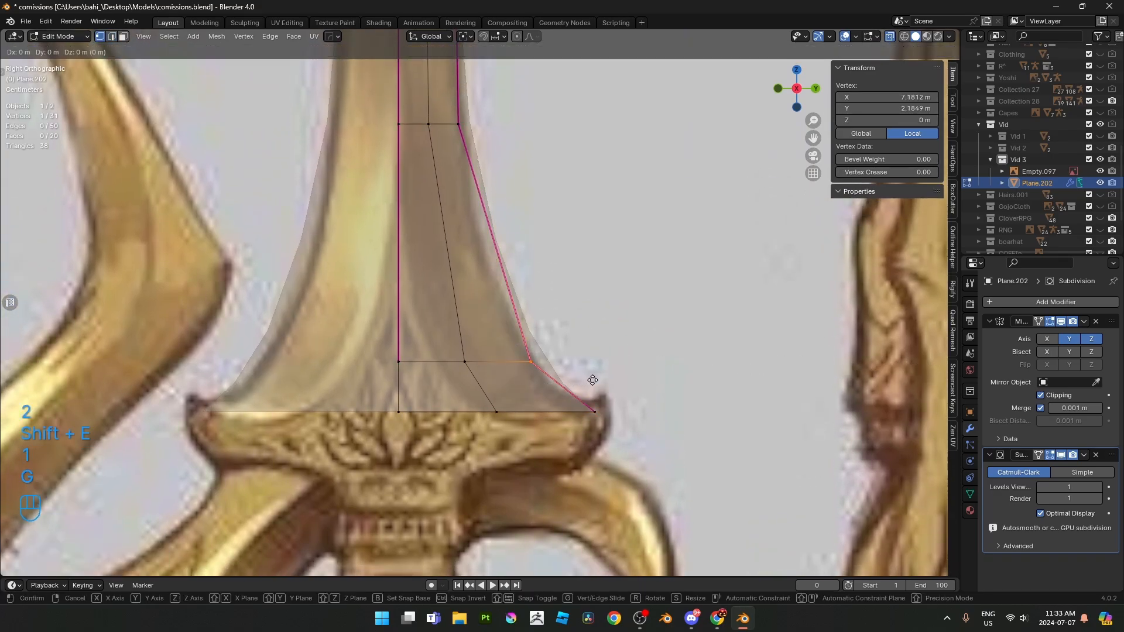
key("y")
left_click(571, 382)
scroll(398, 311, "down", 2)
middle_click_drag(393, 309, 400, 257, "shift")
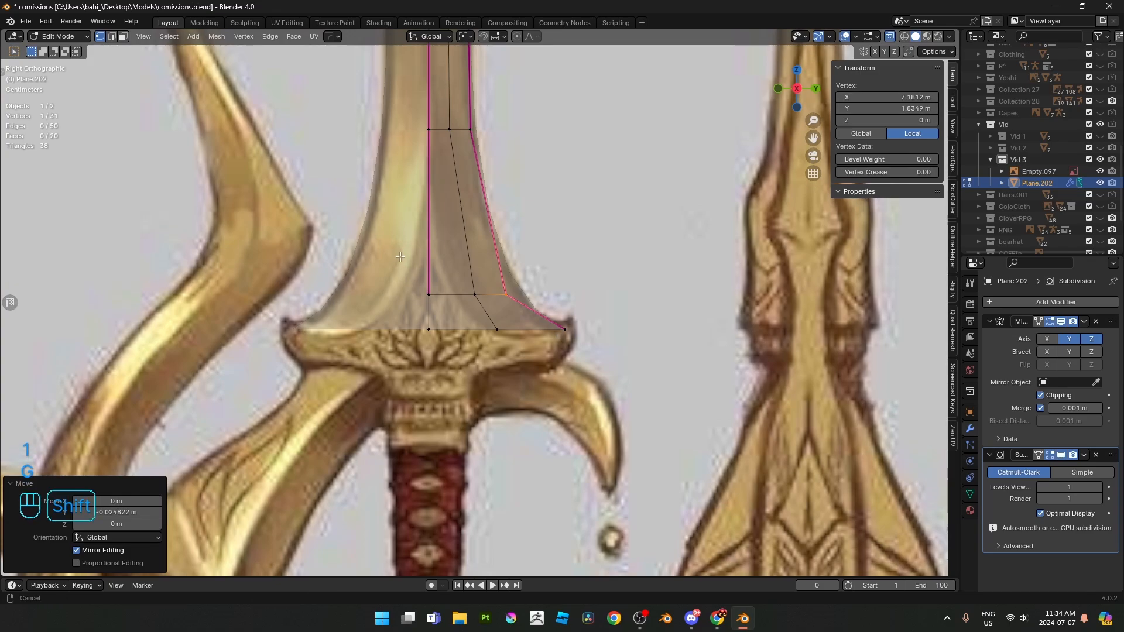
scroll(400, 257, "up", 2)
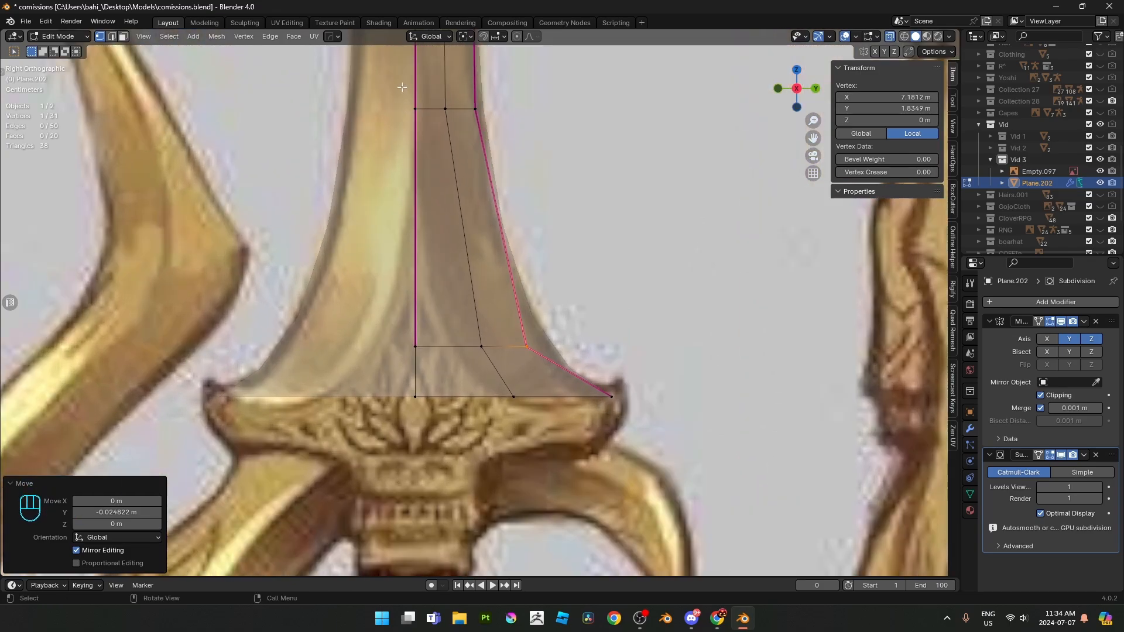
left_click_drag(461, 128, 461, 128)
key("g")
key("z")
left_click(451, 179)
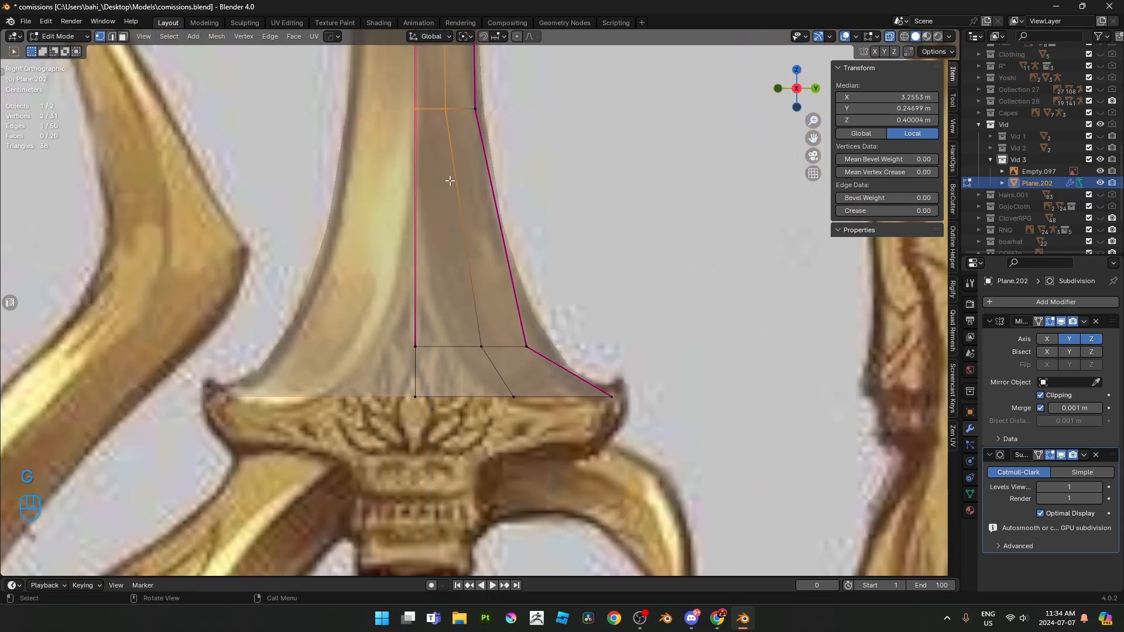
key("Tab")
key("g")
right_click(591, 201)
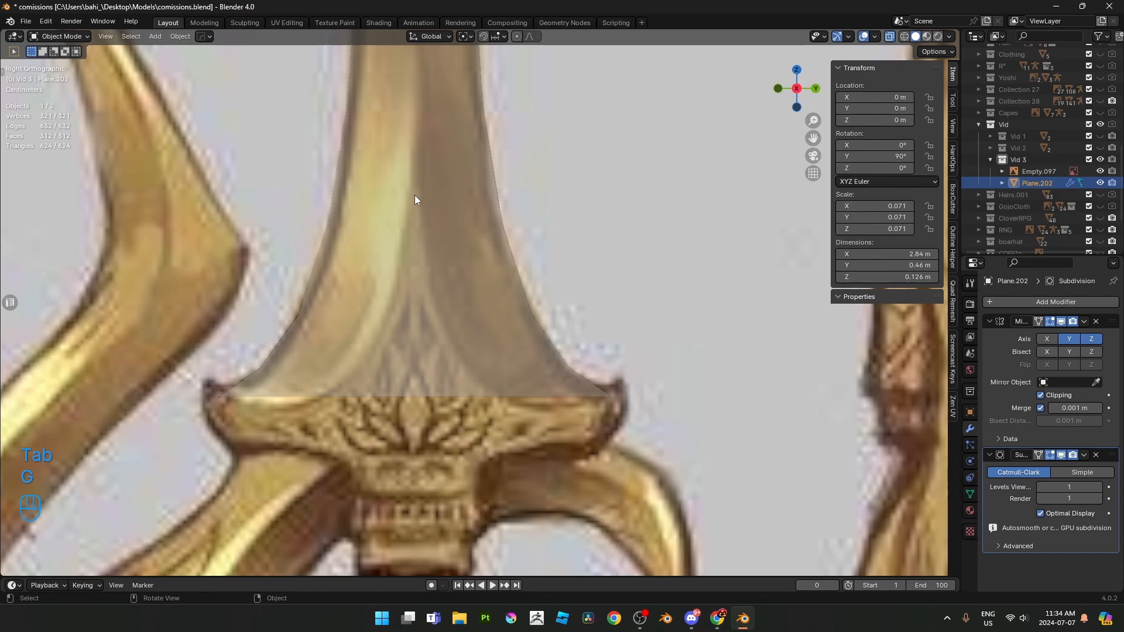
- Add one loop cut across the long segment above the blade's flare, slid upward to a factor of about 0.42
key("Tab")
left_click(498, 195)
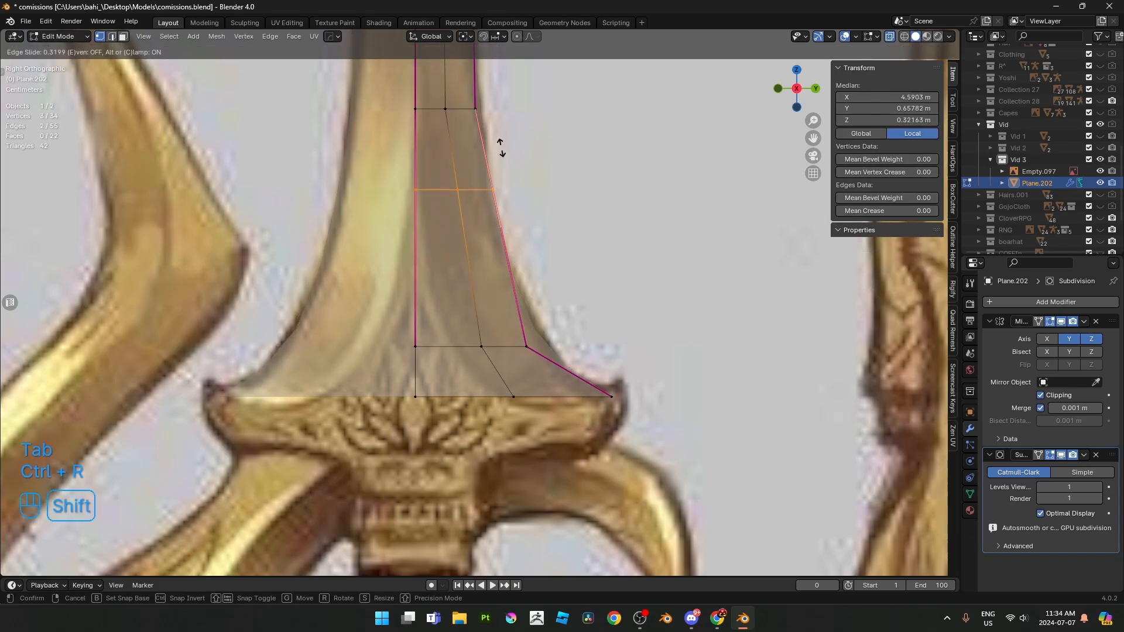
left_click(522, 59)
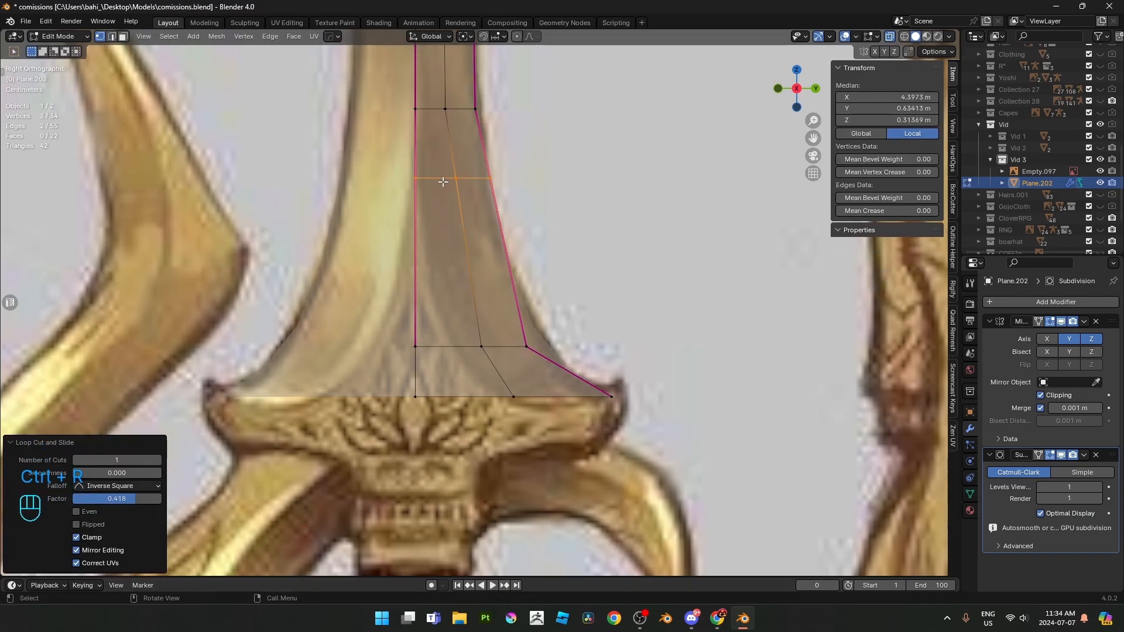
- Slide the new loop's middle vertex onto the centreline and merge the overlapping vertices by distance
left_click_drag(443, 166, 464, 204)
key("g")
key("g")
left_click(525, 355)
key("a")
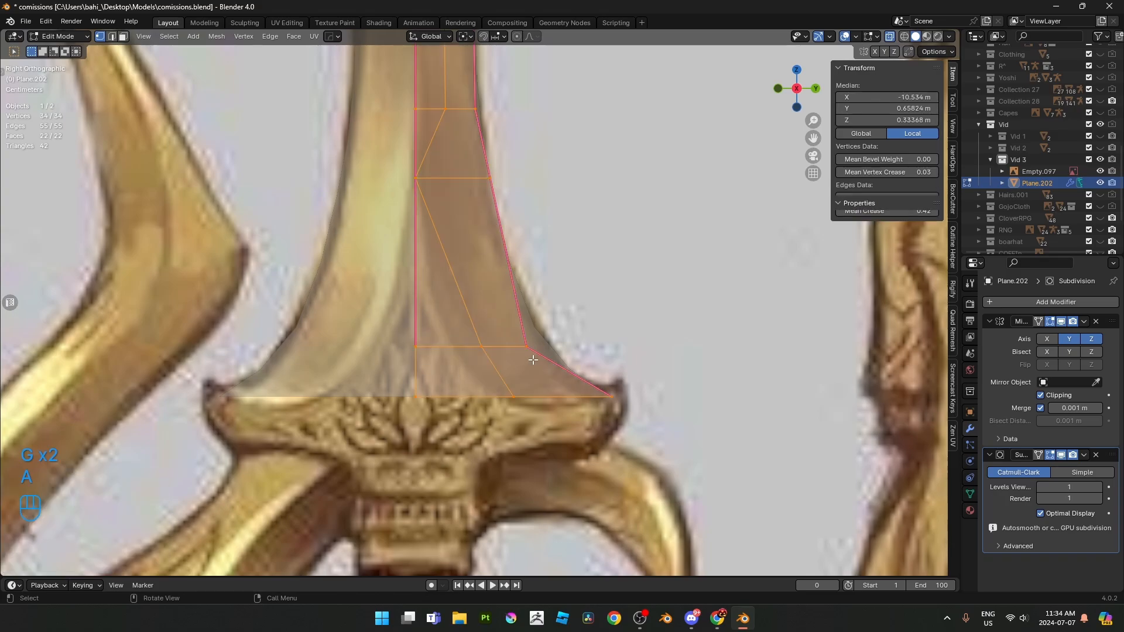
key("m")
left_click(490, 402)
- Slide the middle vertex of the row above the blade's base roughly halfway toward the centreline
middle_click_drag(458, 271, 456, 296, "shift")
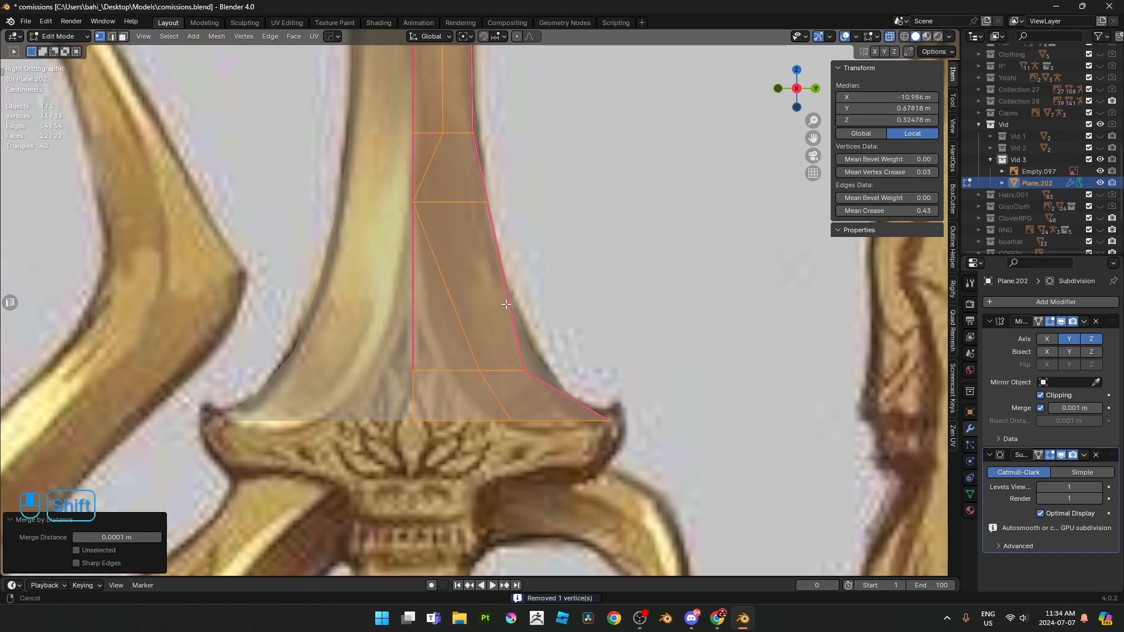
left_click(477, 368)
key("g")
key("g")
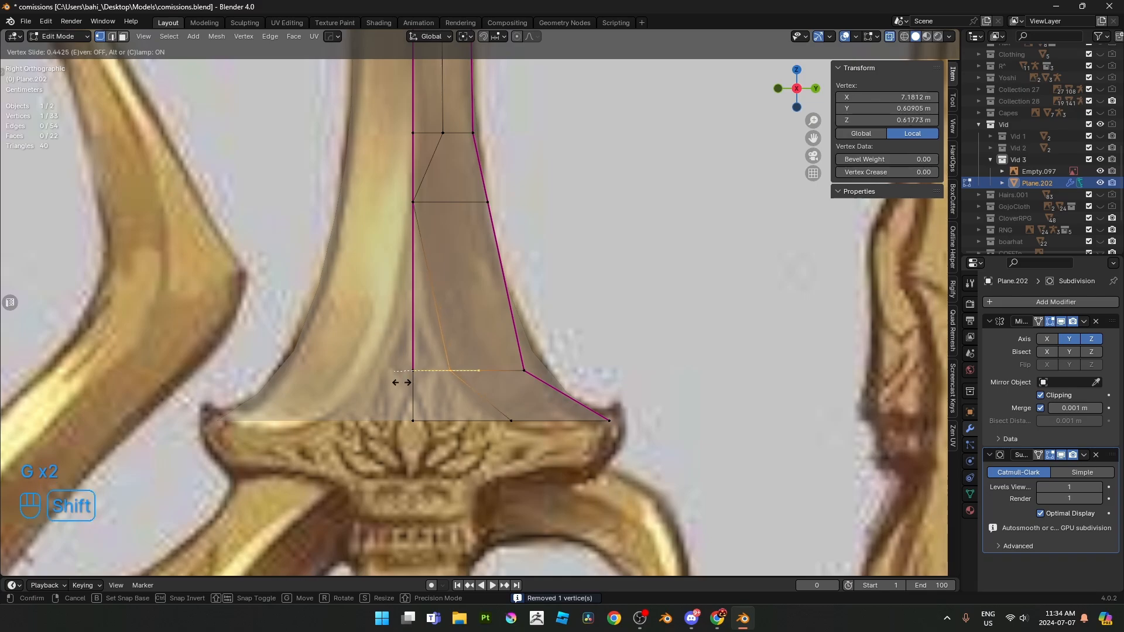
left_click(402, 382)
- Crease the two diagonal edges from the centreline point down to the blade's base at 1.0
key("2")
left_click(478, 393)
left_click(443, 337, "shift")
key("shift+e")
left_click(555, 392)
key("alt+z")
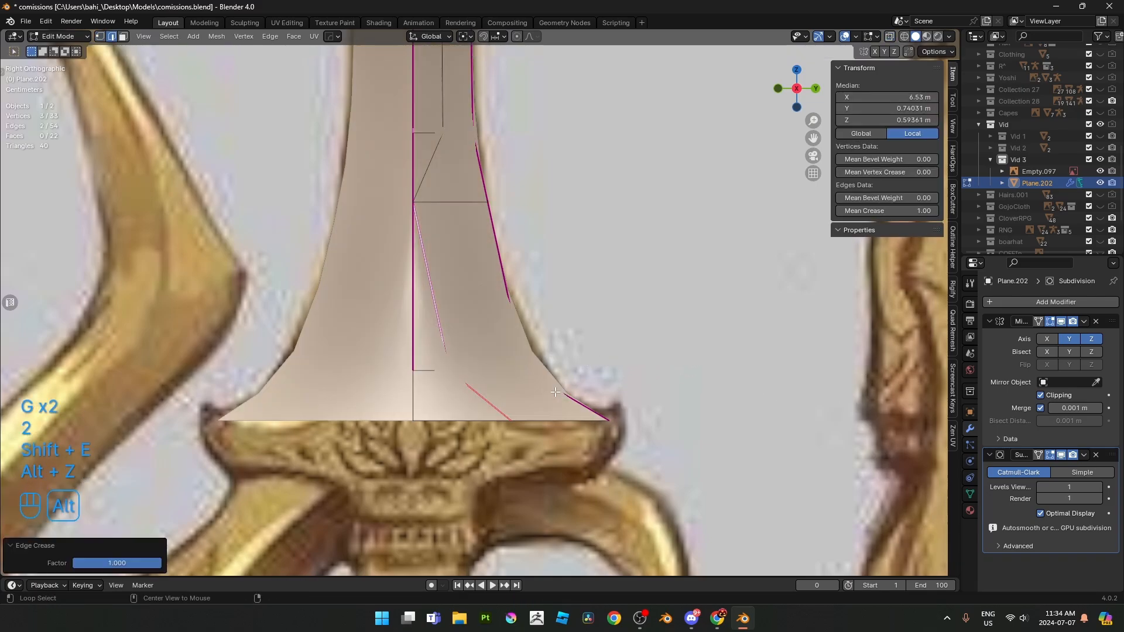
- Move the lower diagonal edge at the blade's base outward along X to raise it from the blade surface
middle_click_drag(556, 392, 481, 325)
key("1")
key("alt+z")
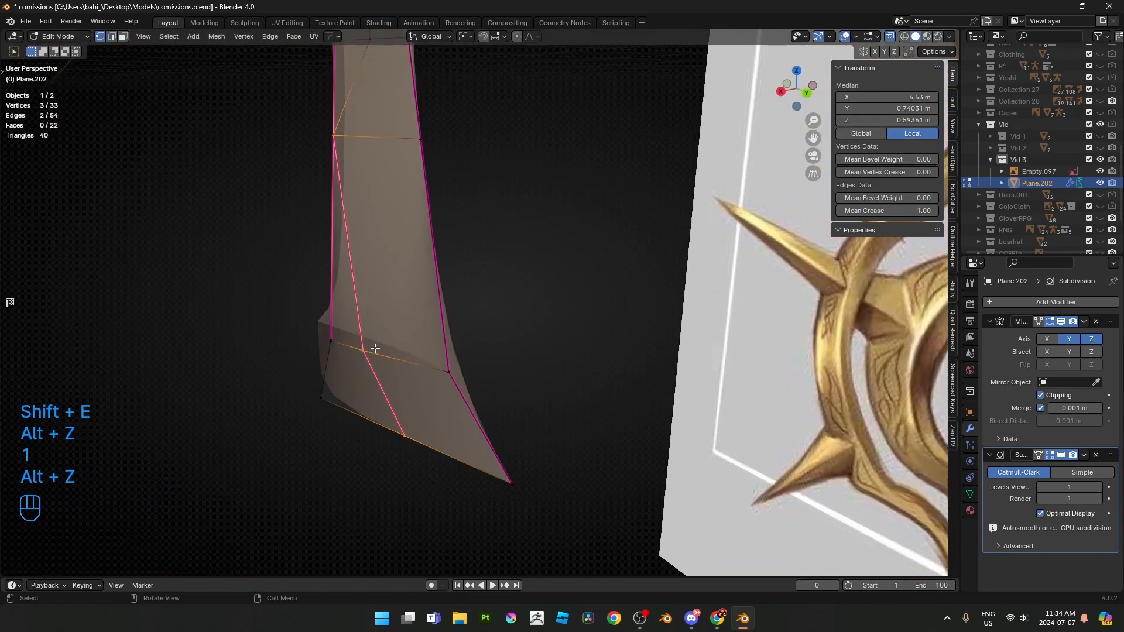
left_click(374, 349)
key("2")
left_click(387, 397)
key("alt+z")
middle_click_drag(444, 366, 425, 397)
key("g")
key("x")
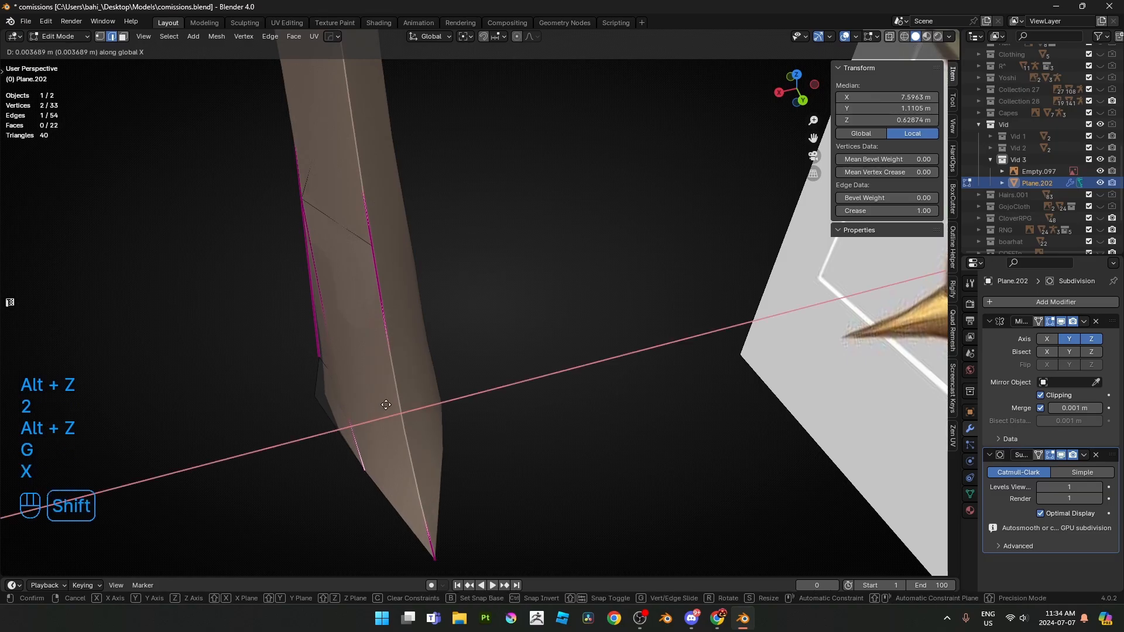
left_click(252, 405)
- Mark both diagonal edges at the blade's base as sharp, leave mesh editing and save the file
middle_click_drag(258, 405, 503, 309)
left_click(510, 266, "shift")
right_click(698, 361)
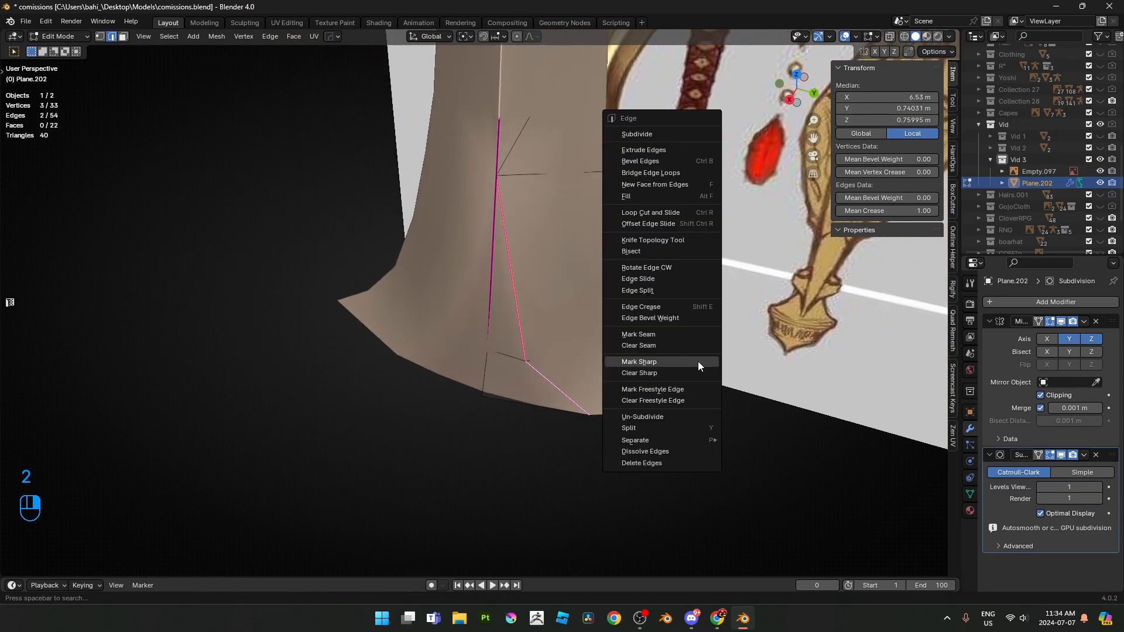
left_click(650, 361)
key("Tab")
key("ctrl+s")
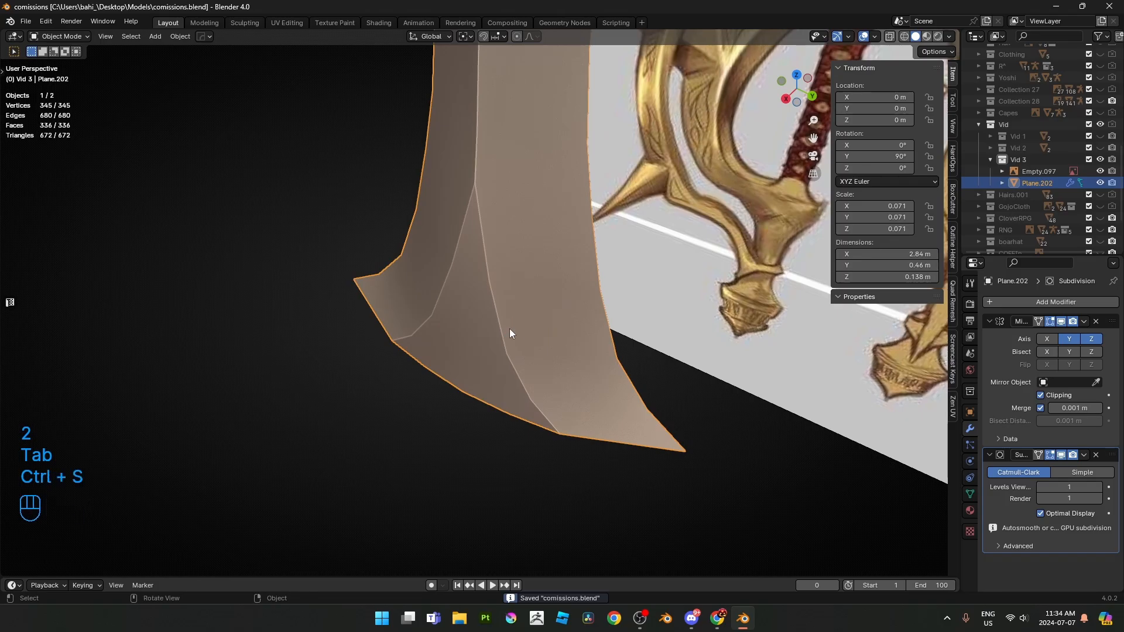
- Nudge the two diagonal edges at the blade's base slightly outward along X
middle_click_drag(512, 332, 402, 319)
key("Tab")
key("g")
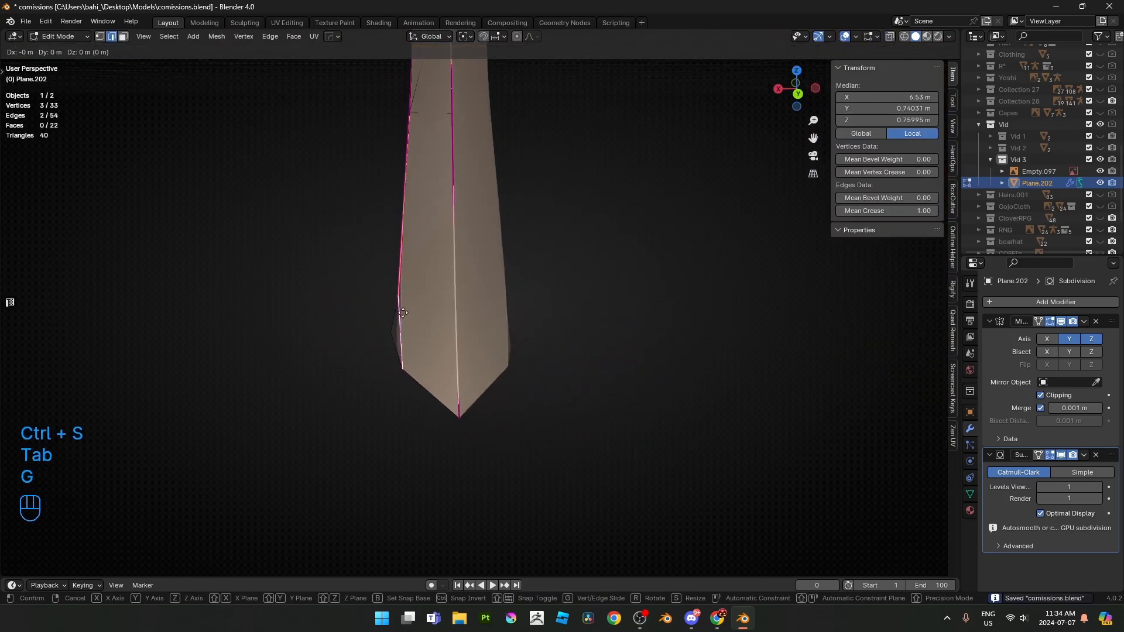
key("x")
left_click(391, 314)
- Move the centreline vertex of the blade's bottom row slightly inward along X and return to the right view
key("1")
left_click(392, 332)
key("g")
key("x")
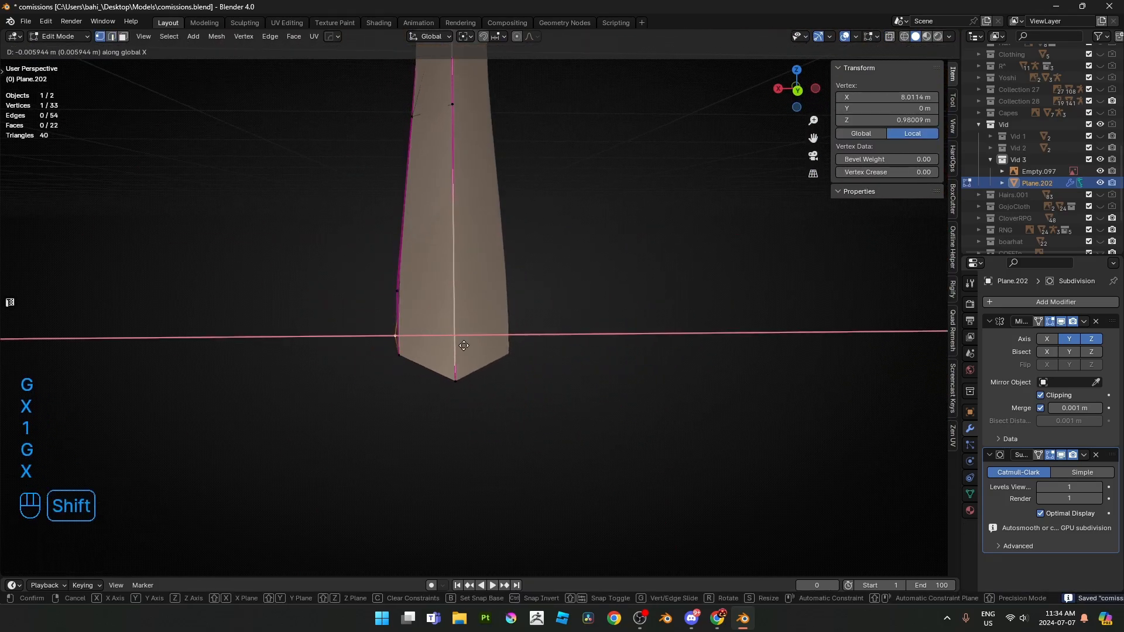
left_click(441, 341)
key("Tab")
middle_click_drag(485, 271, 555, 283)
key("KP_3")
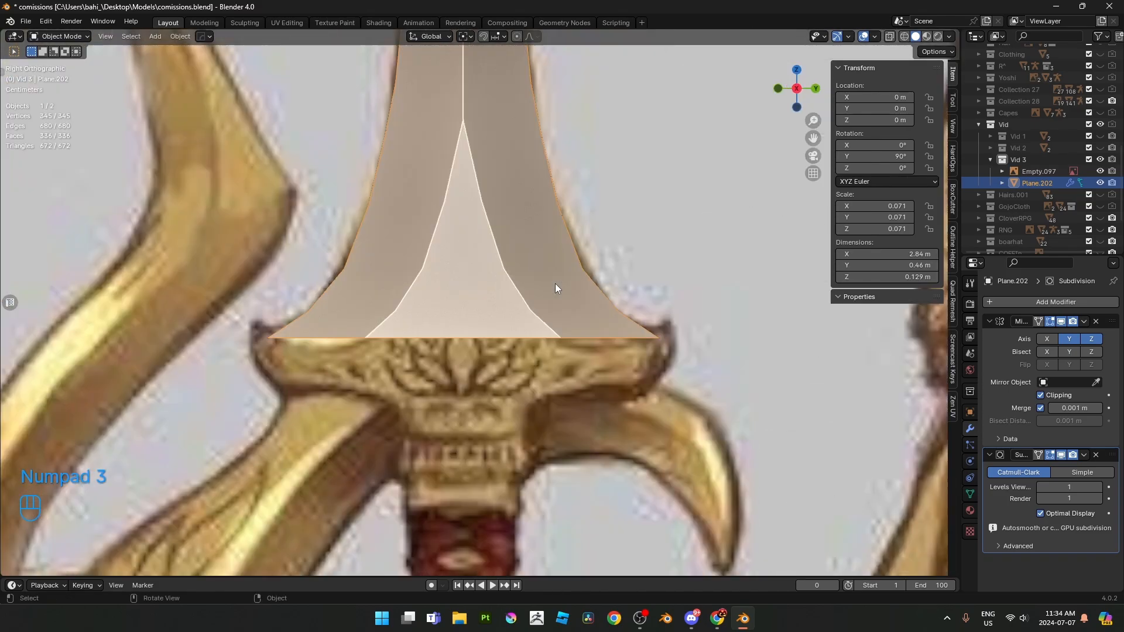
- Extrude the blade's bottom edges about 0.066 m downward along Z to cover the guard's height
key("Tab")
key("alt+z")
middle_click_drag(634, 376, 546, 298, "shift")
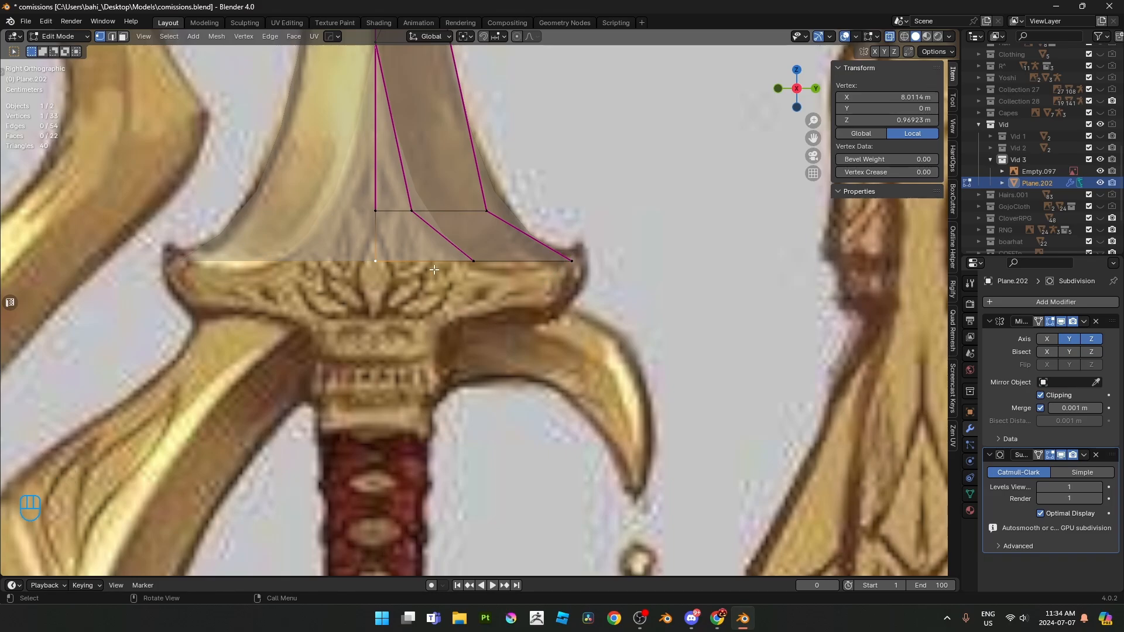
key("2")
left_click(462, 267)
middle_click_drag(498, 285, 492, 303, "shift")
key("e")
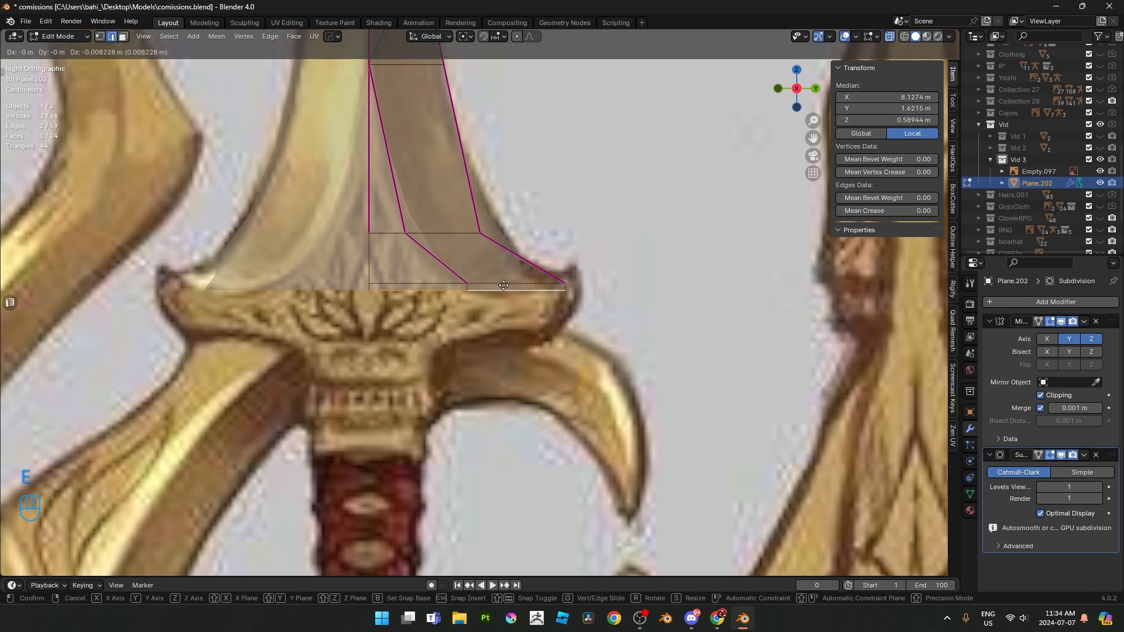
key("z")
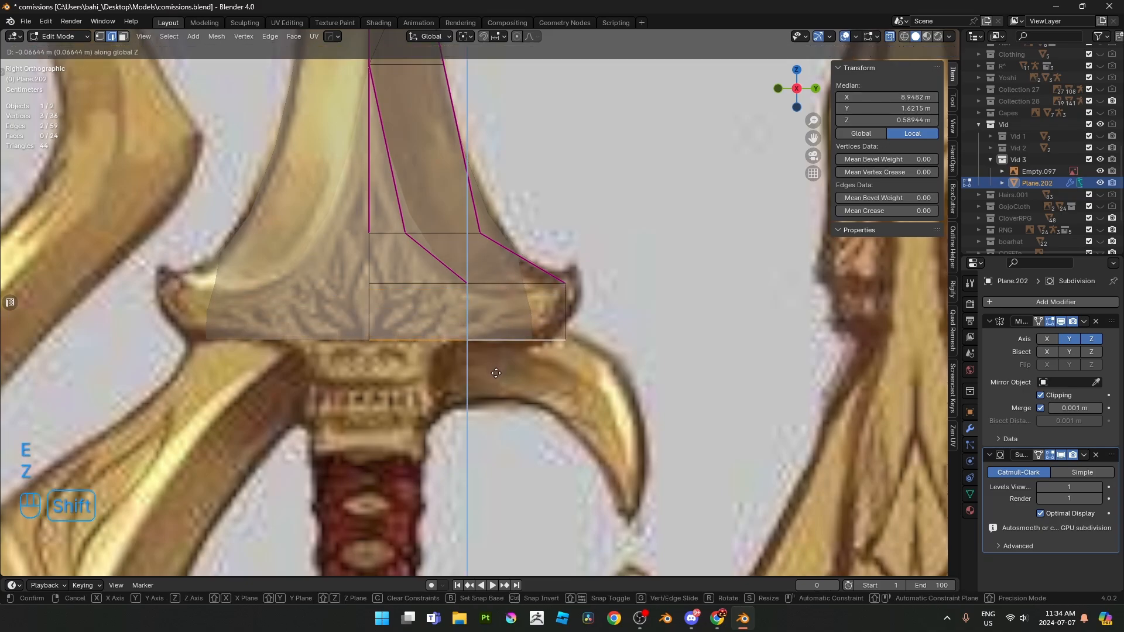
left_click(496, 373)
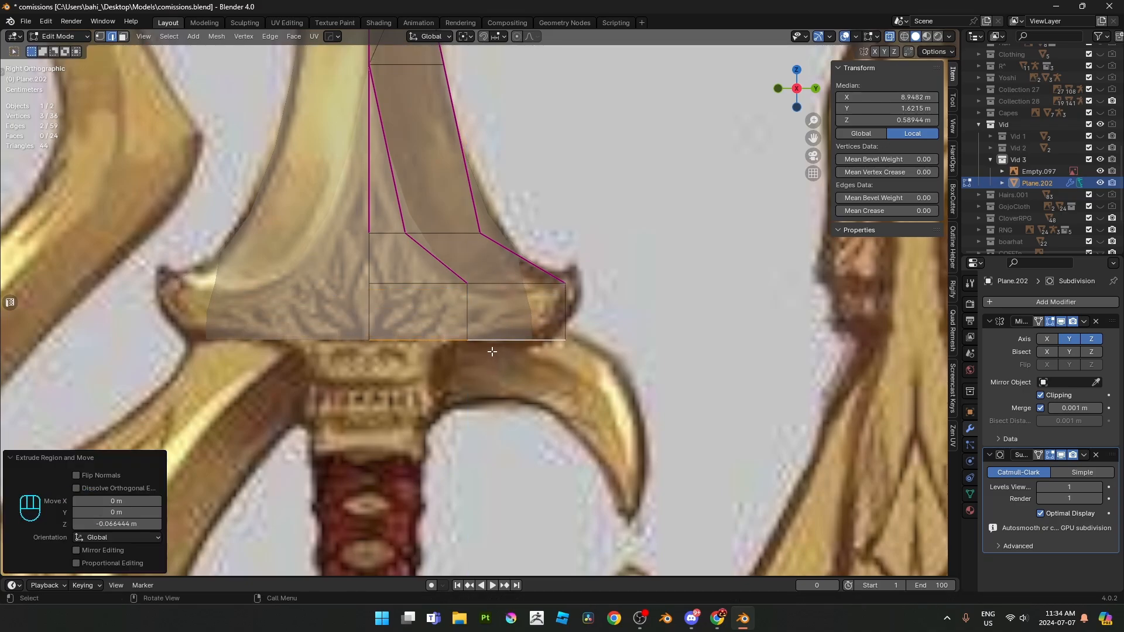
- Move the middle vertex of the extruded bottom row slightly upward along Z
key("1")
left_click(496, 353)
key("g")
key("z")
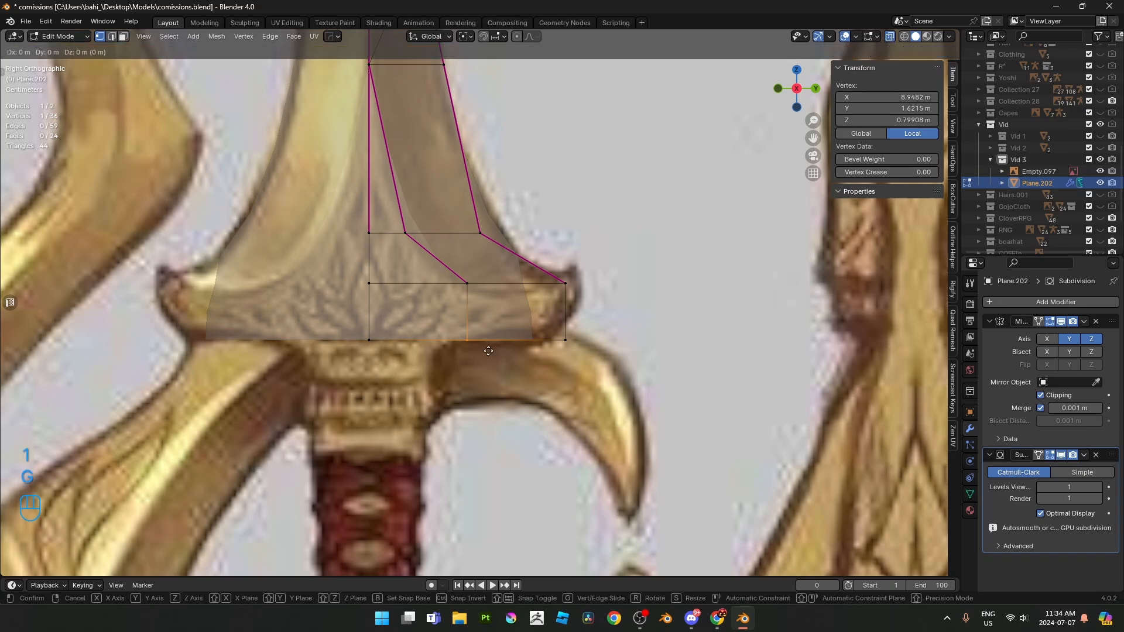
left_click(494, 350)
left_click(599, 361)
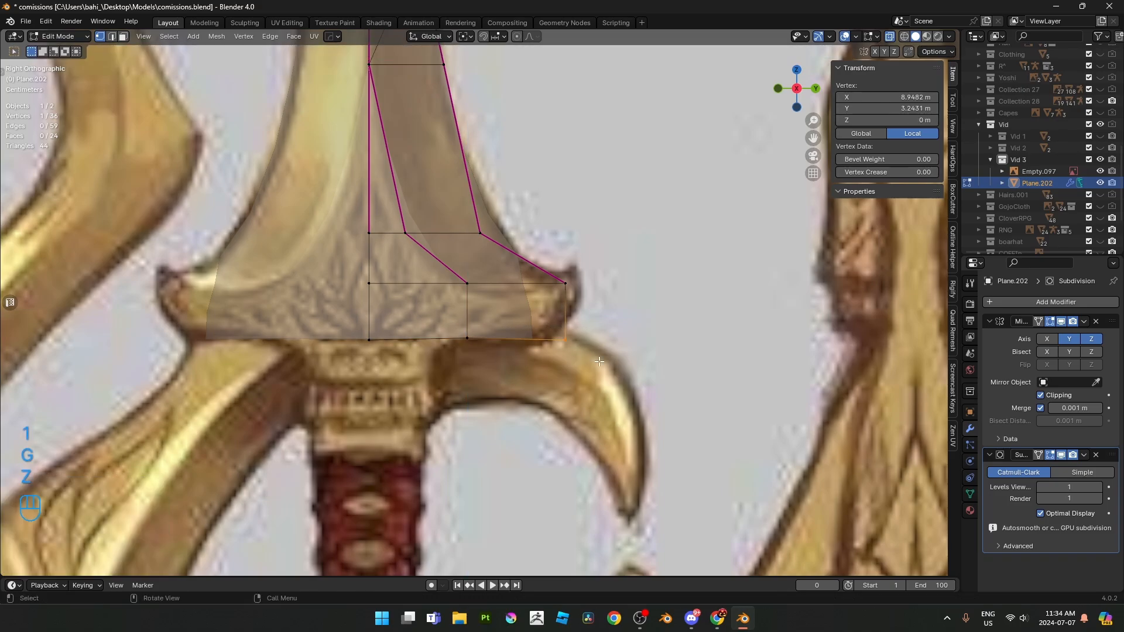
left_click_drag(597, 304, 598, 304)
key("g")
right_click(592, 297)
- Move the lower outer corner vertex of the extruded band up and slightly inward to follow the guard's lower curve
left_click_drag(539, 325, 606, 368)
key("g")
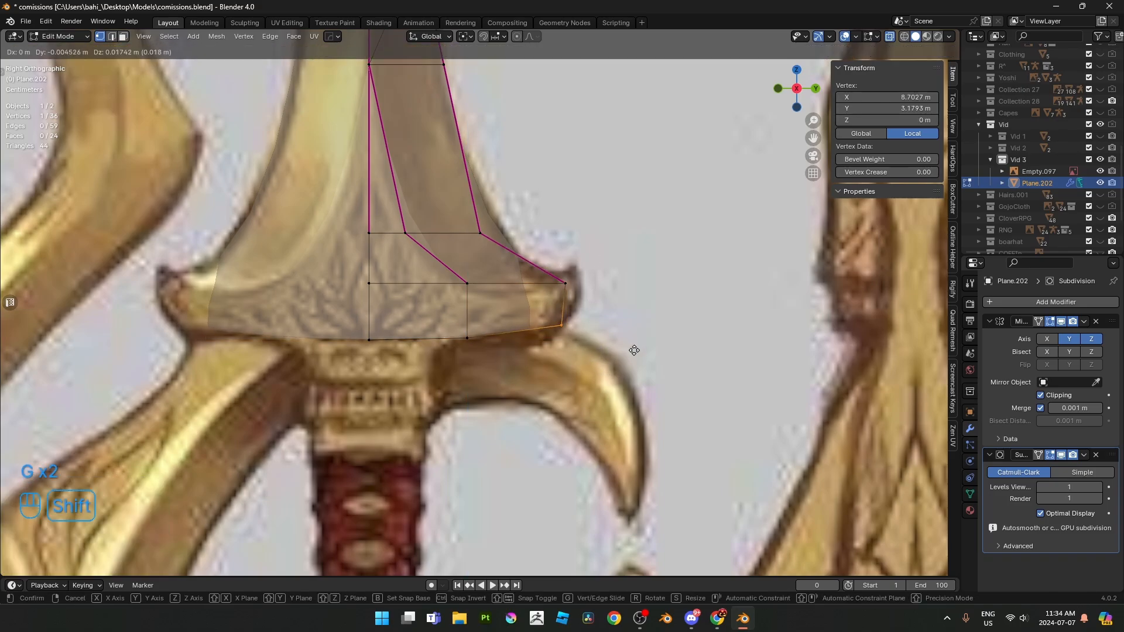
left_click(641, 354)
- Turn off Clipping and Merge on the Mirror modifier
key("alt+z")
middle_click_drag(641, 355, 608, 346)
key("2")
left_click(563, 306)
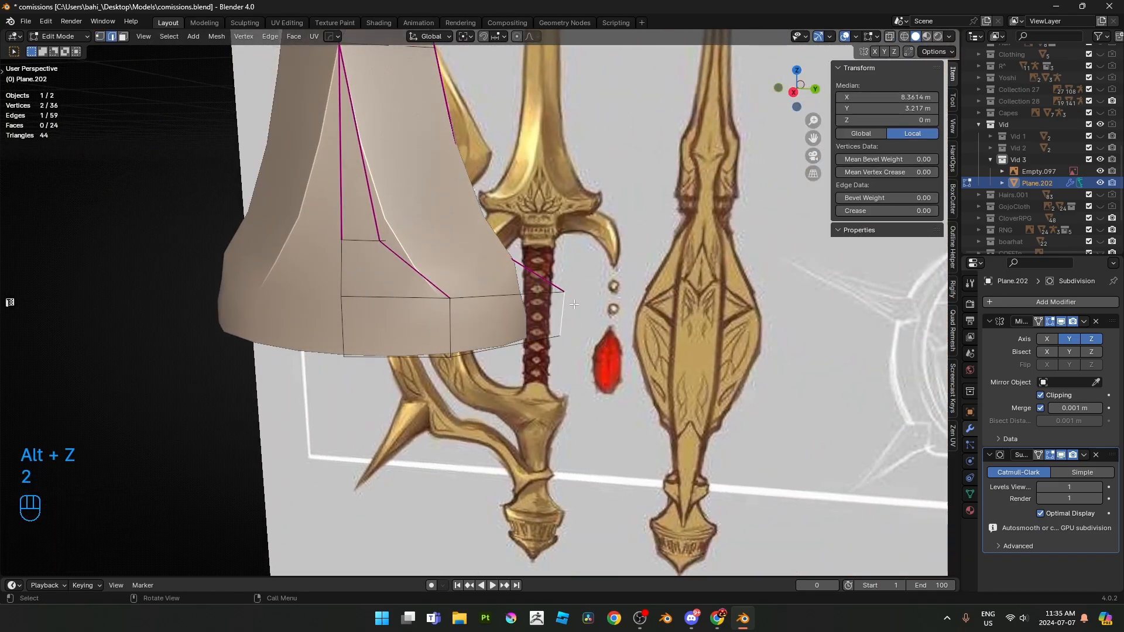
key("KP_3")
key("alt+z")
middle_click_drag(576, 296, 537, 317, "shift")
key("alt+z")
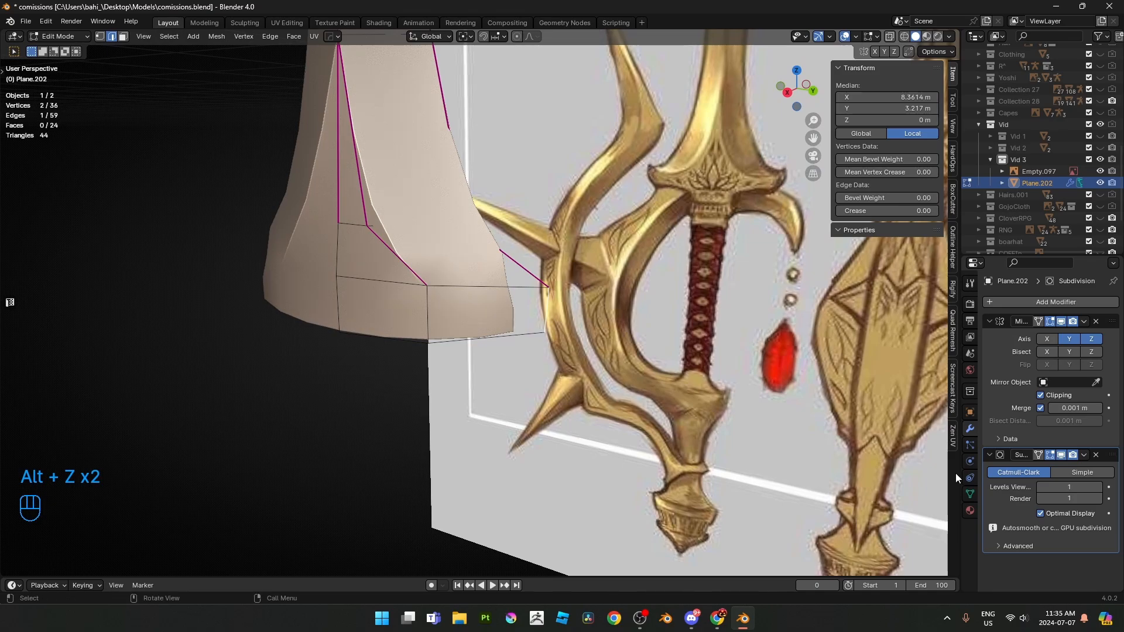
left_click(1040, 408)
middle_click_drag(890, 375, 550, 344)
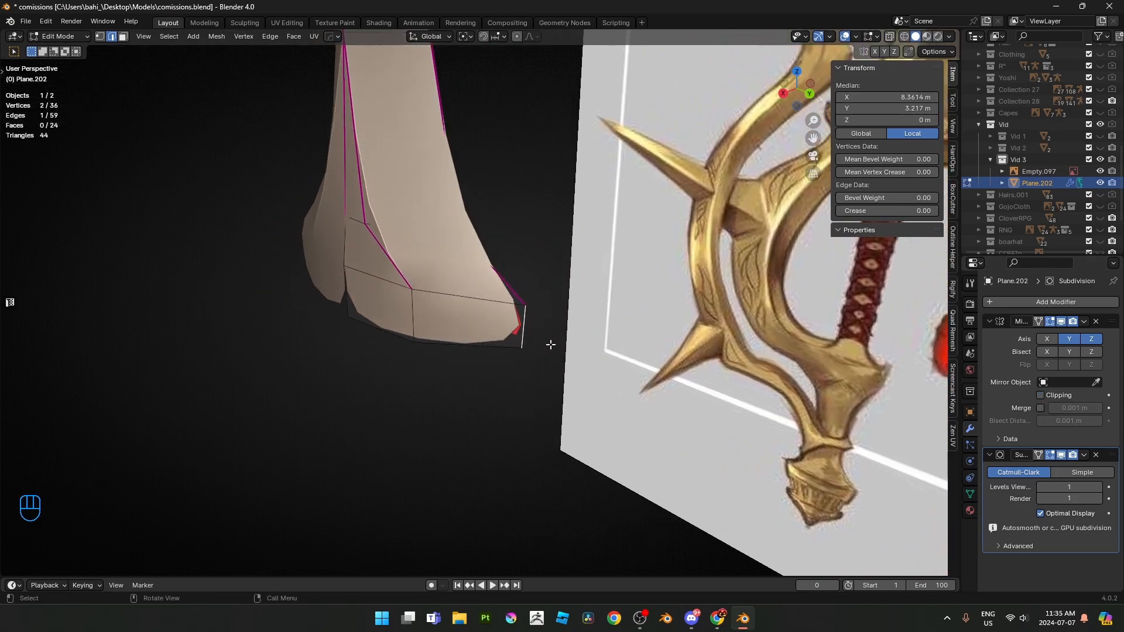
key("g")
key("x")
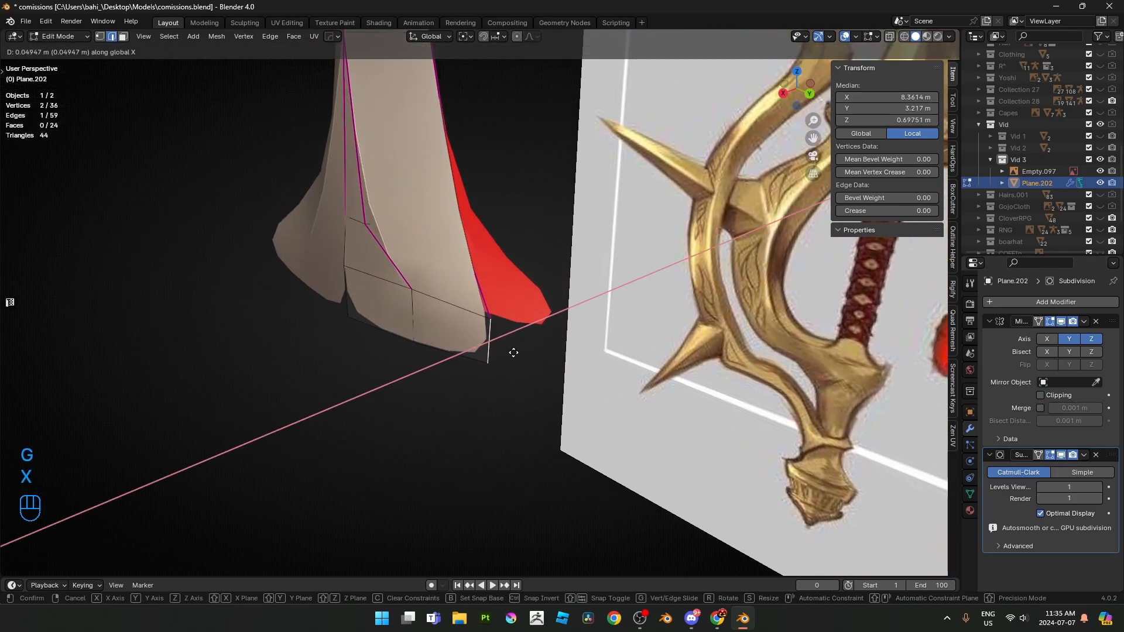
left_click(512, 353)
- Move the lower outer corner vertex of the extruded band about 0.057 m outward along X
key("alt+z")
key("KP_3")
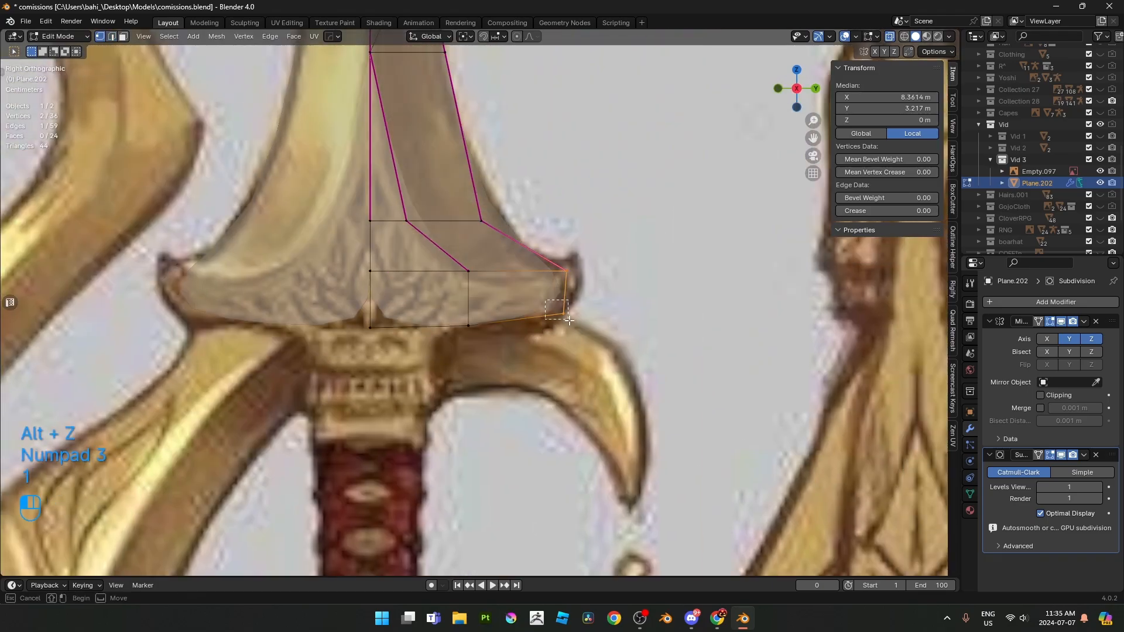
left_click_drag(569, 320, 570, 321)
key("alt+z")
middle_click_drag(570, 322, 494, 356)
key("g")
key("x")
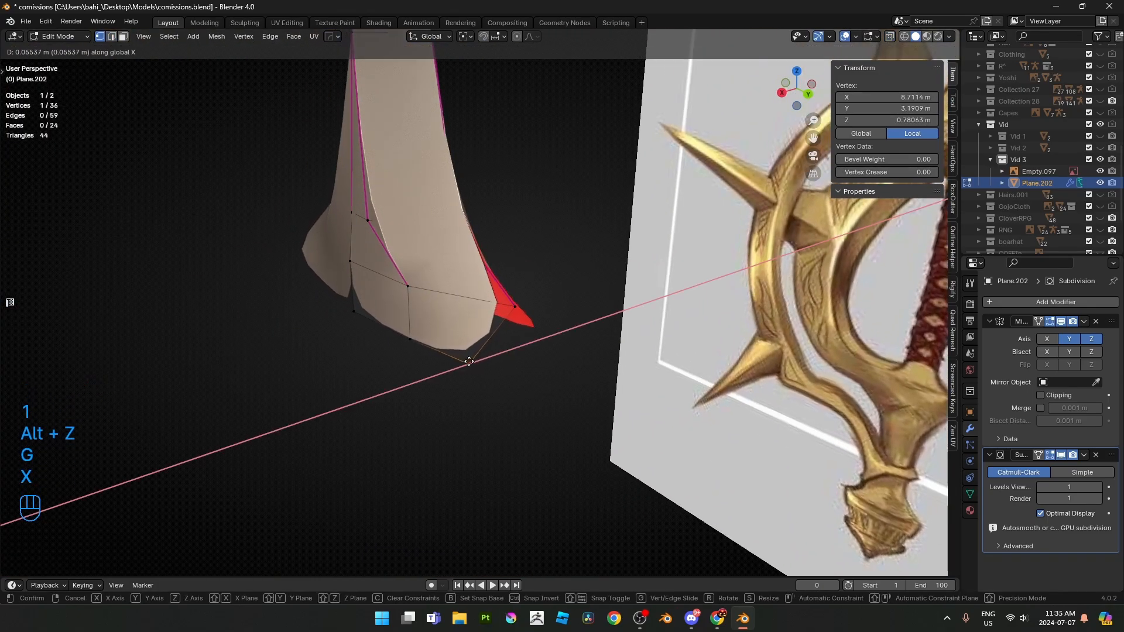
left_click(469, 361)
- Move the band's upper outer corner vertex about 0.005 m inward along Y and 0.008 m up along Z
middle_click_drag(459, 359, 427, 333)
key("KP_3")
scroll(509, 281, "up", 8)
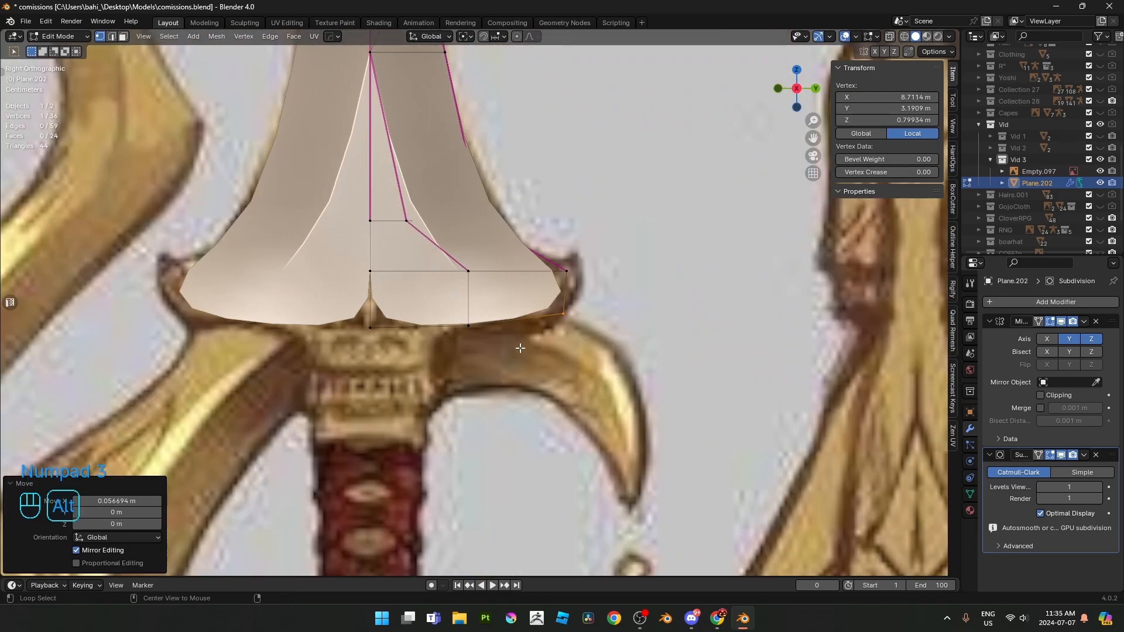
key("alt+z")
left_click_drag(491, 266, 529, 291)
key("g")
left_click(544, 265)
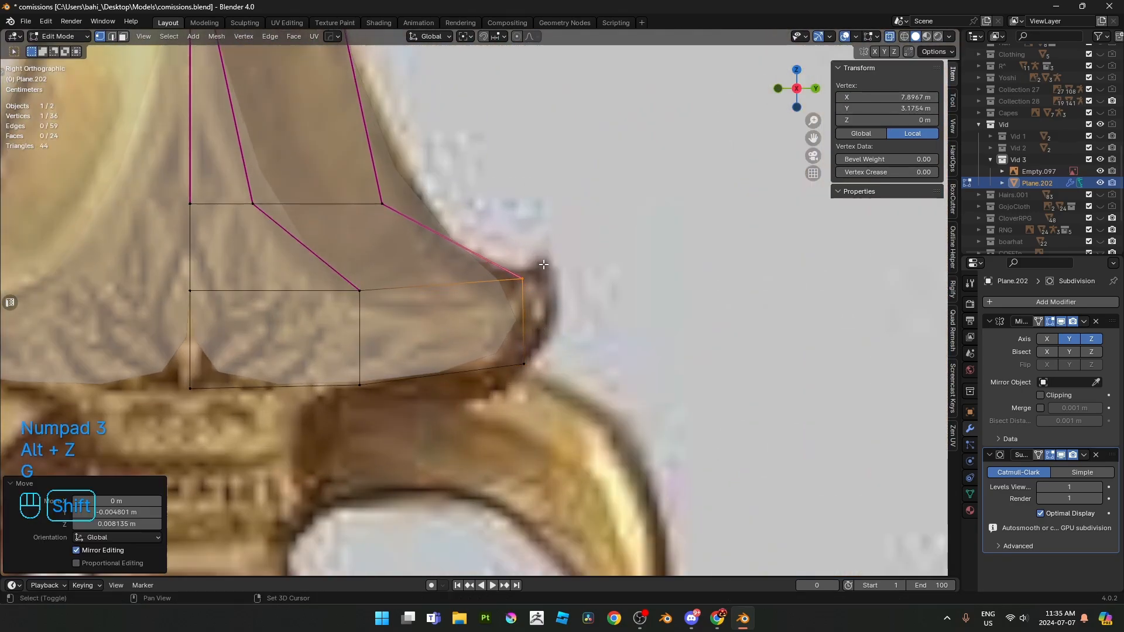
- Extrude the lower outer corner vertex about 0.038 m along Y and 0.062 m up, then extrude again toward the guard's pointed tip
left_click_drag(563, 407, 563, 406)
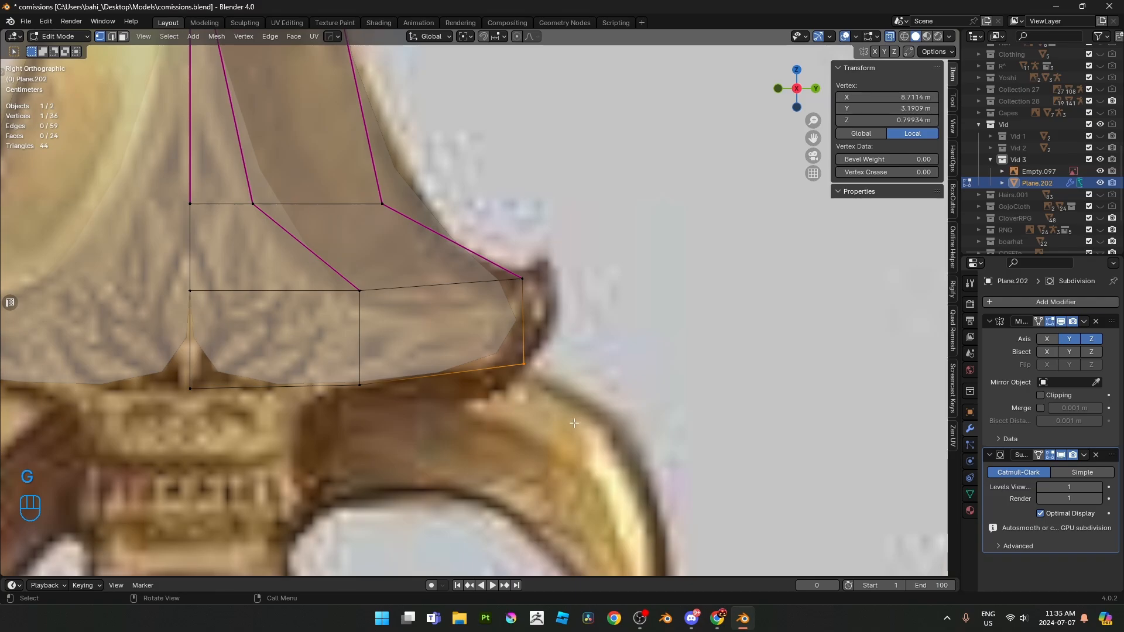
key("e")
left_click(631, 336)
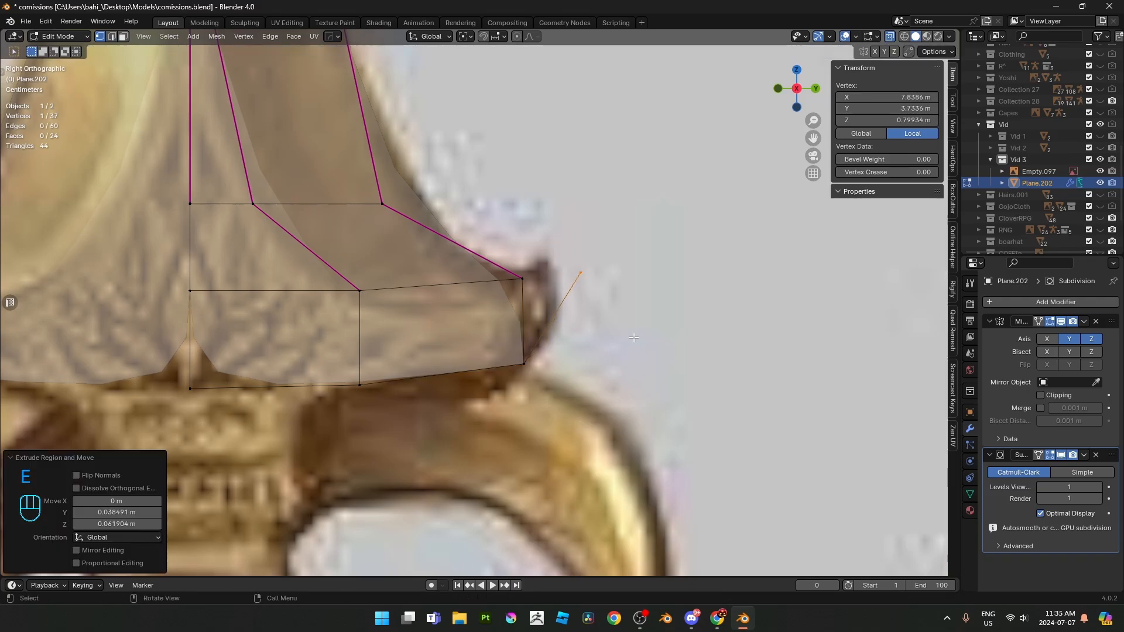
key("e")
left_click(596, 327)
- Merge the last extruded vertex into the band's upper outer corner vertex and fill the resulting triangle with a face
left_click_drag(498, 249, 562, 331, "shift")
key("m")
left_click(580, 355)
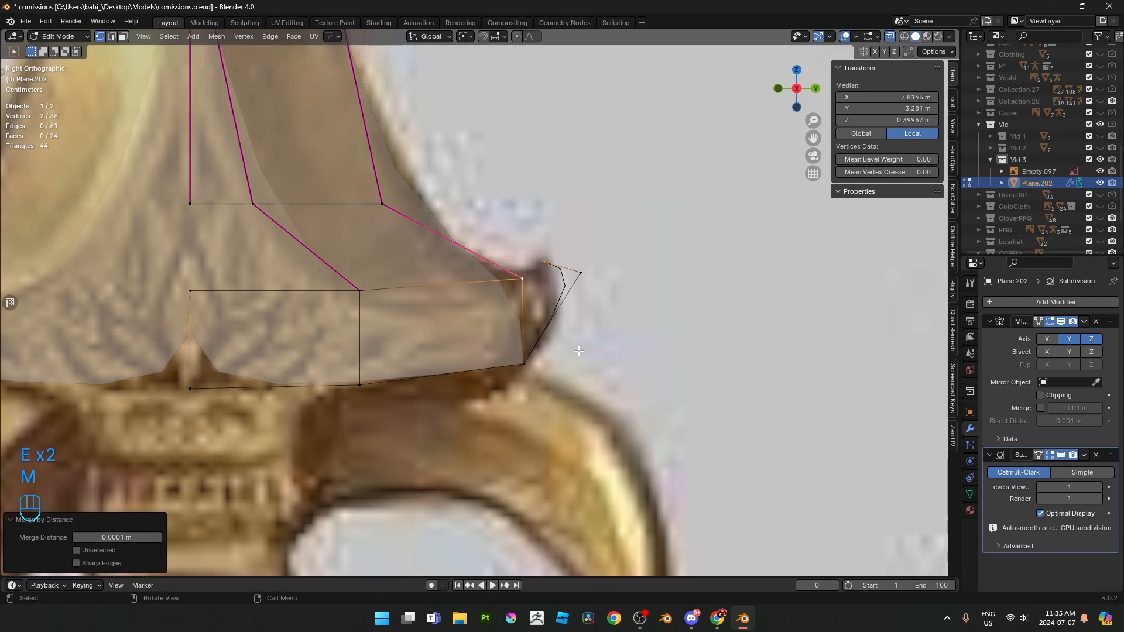
key("m")
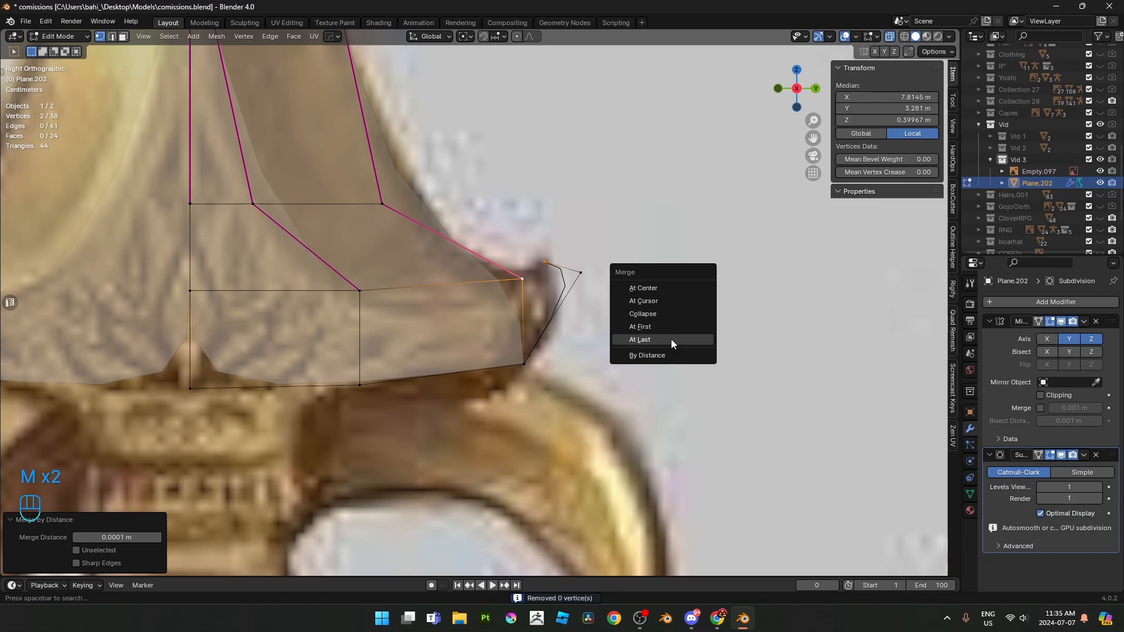
left_click(639, 327)
middle_click_drag(548, 300, 574, 295)
key("alt+z")
left_click_drag(670, 463, 671, 463)
key("f")
middle_click_drag(514, 253, 494, 409)
key("g")
key("x")
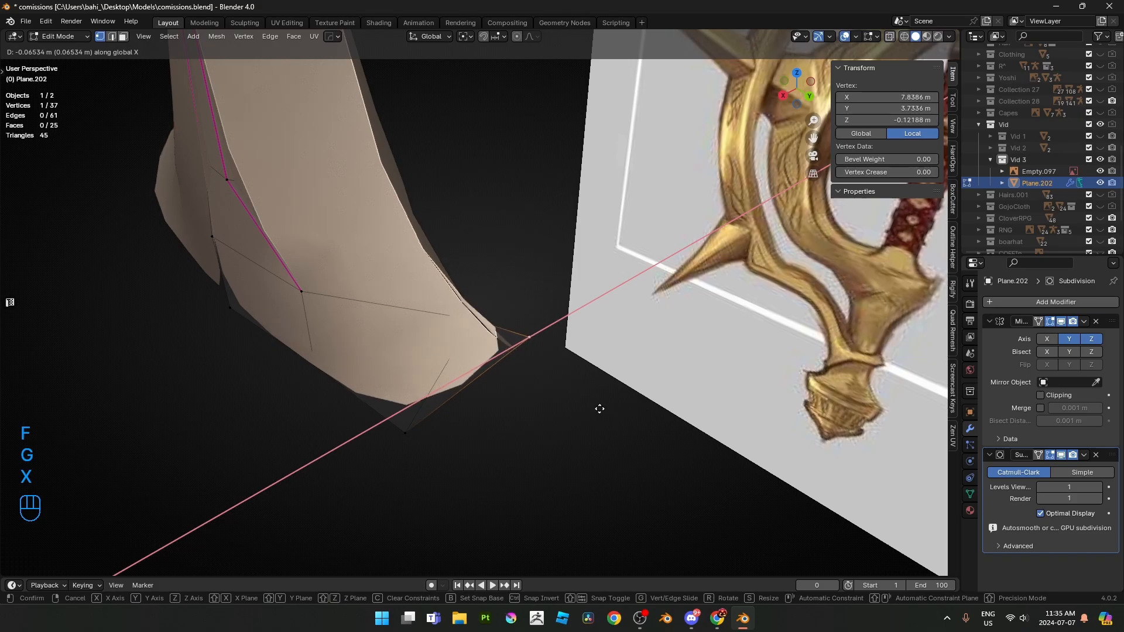
right_click(600, 408)
- Turn on Clipping and Merge on the Mirror modifier and move the tip vertex about 0.178 m along negative X onto the mirror plane
left_click_drag(1040, 397, 1040, 408)
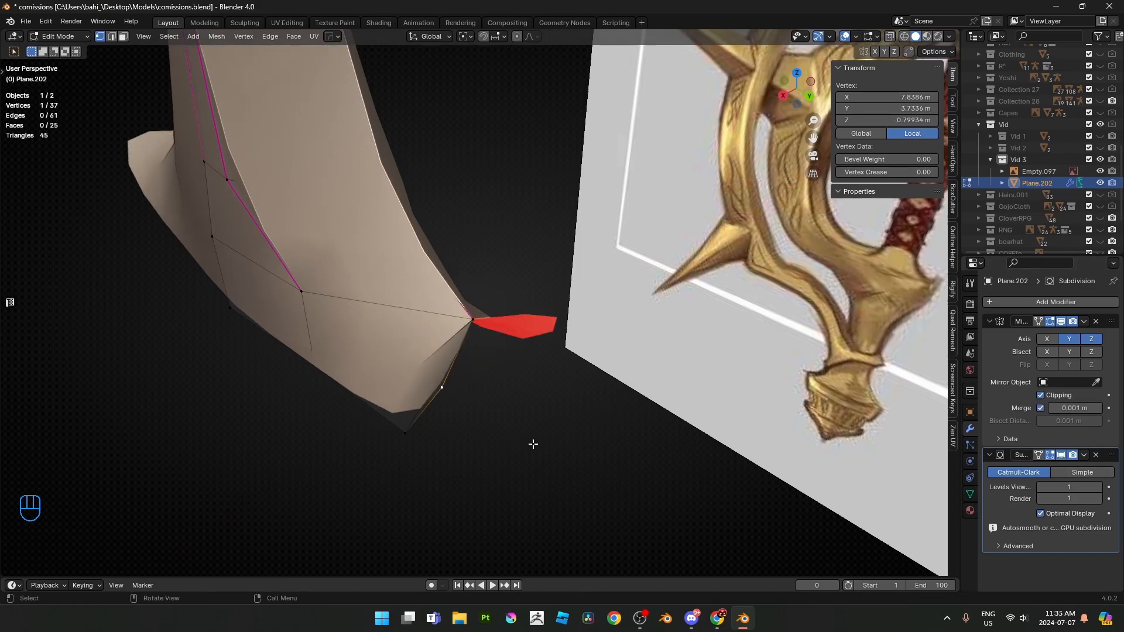
key("g")
key("x")
left_click(515, 410)
middle_click_drag(456, 436, 518, 410)
- Crease the edge running from the band's upper outer corner to the guard's tip
key("KP_3")
key("alt+z")
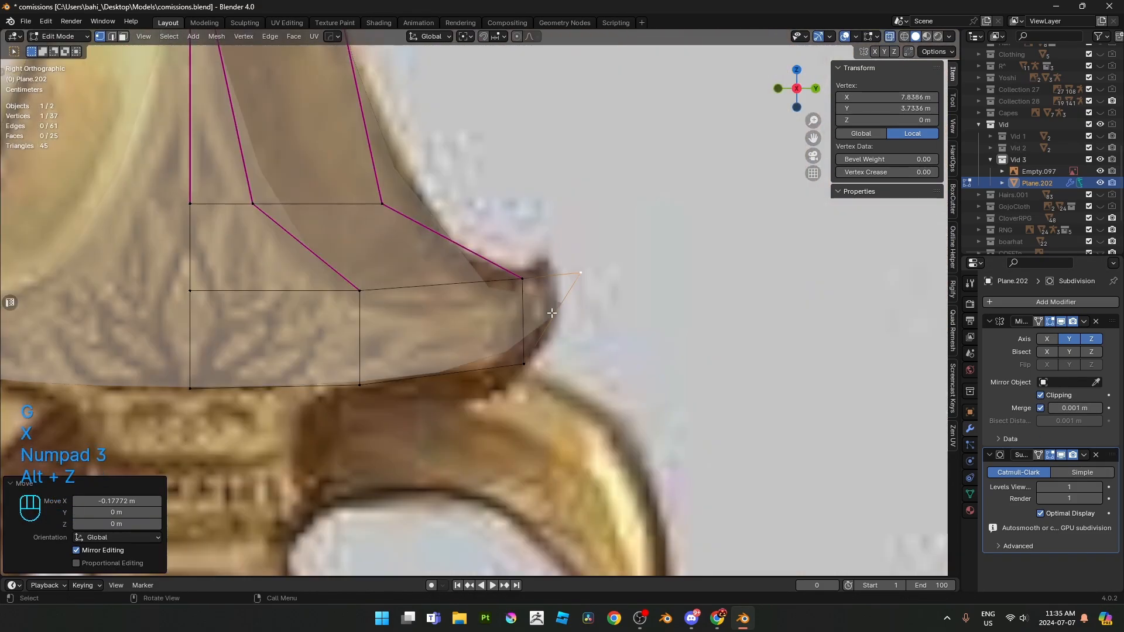
key("2")
left_click(537, 277)
key("shift+e")
left_click(460, 433)
- Move the guard's tip vertex about 0.018 m inward along Y and 0.004 m up along Z
key("1")
left_click(580, 274)
key("g")
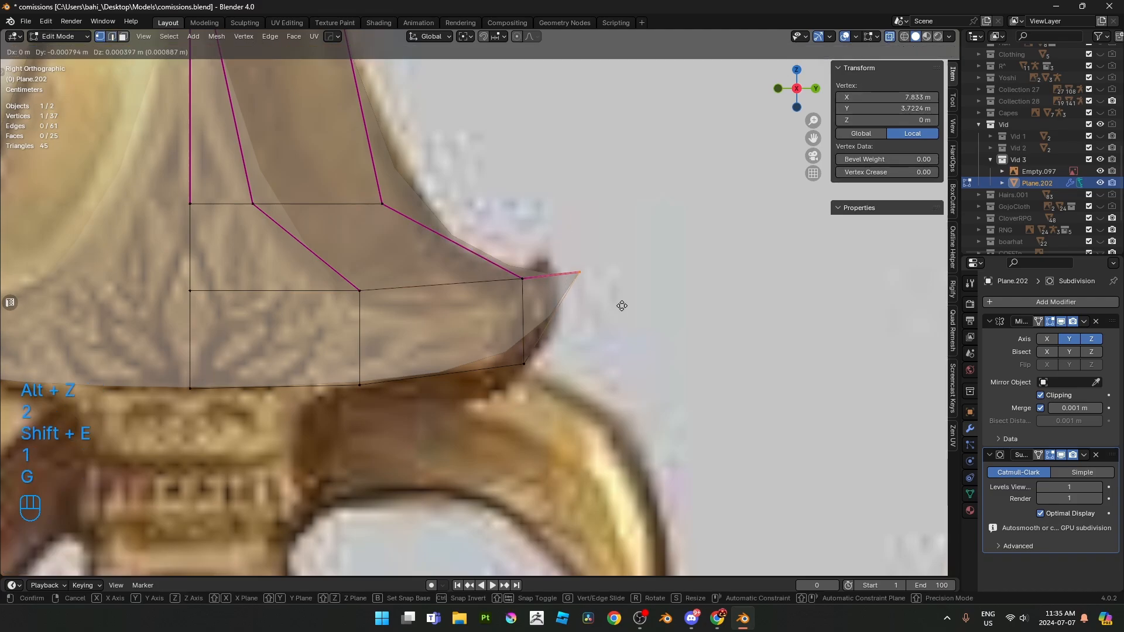
left_click(786, 389)
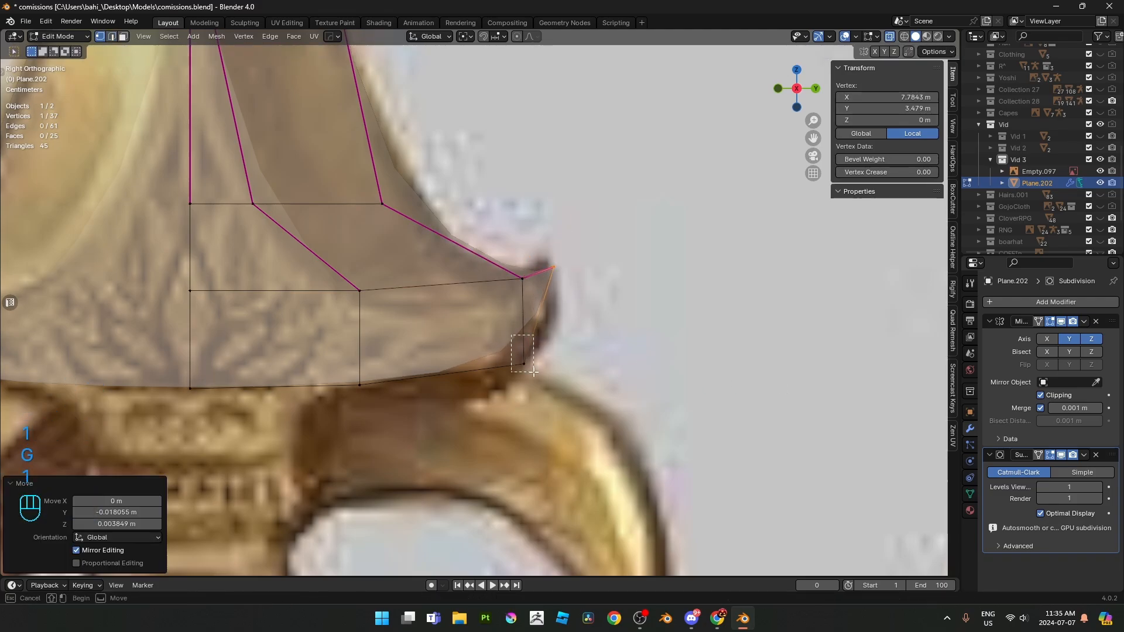
- Move the band's lower outer corner vertex about 0.005 m outward along Y and 0.024 m down along Z
left_click_drag(534, 372, 534, 372)
key("g")
key("g")
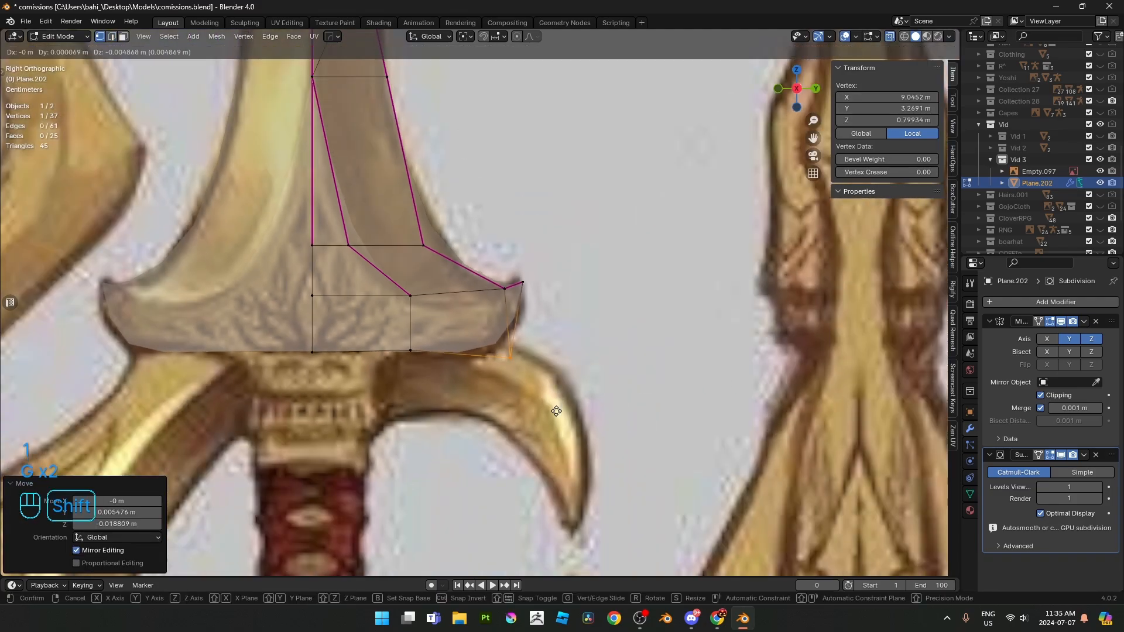
left_click(556, 411)
key("alt+z")
key("Tab")
key("Tab")
key("alt+z")
- Crease the band's upper edge leading to the outer corner to 1.000, mark it sharp, and save the file
scroll(481, 303, "up", 3)
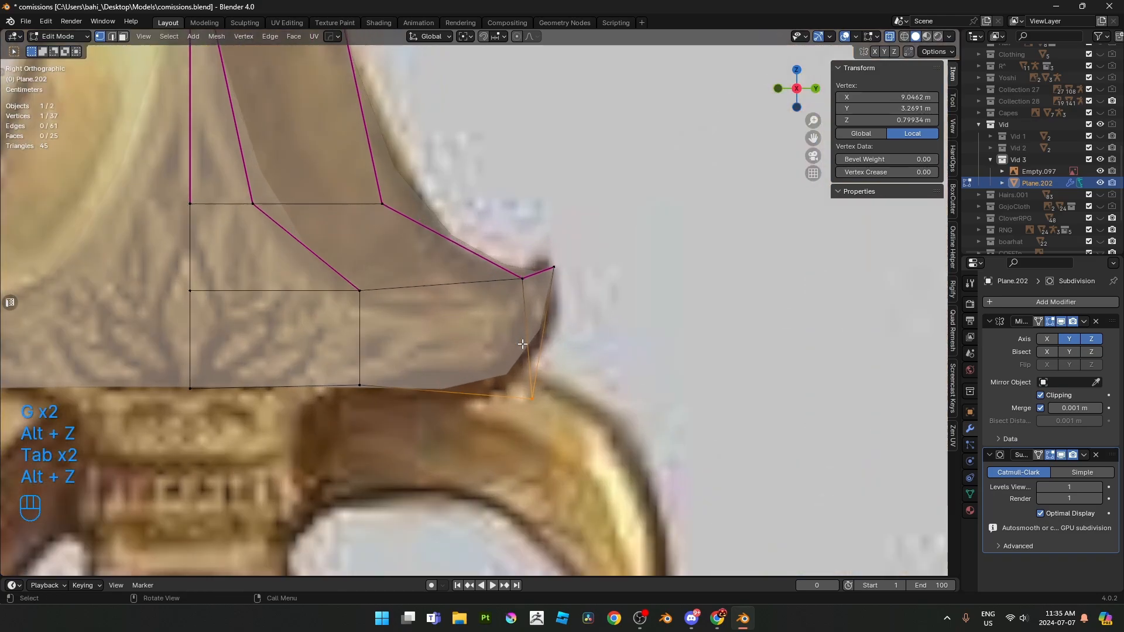
key("2")
left_click(456, 284)
key("shift+e")
left_click(502, 420)
right_click(533, 323)
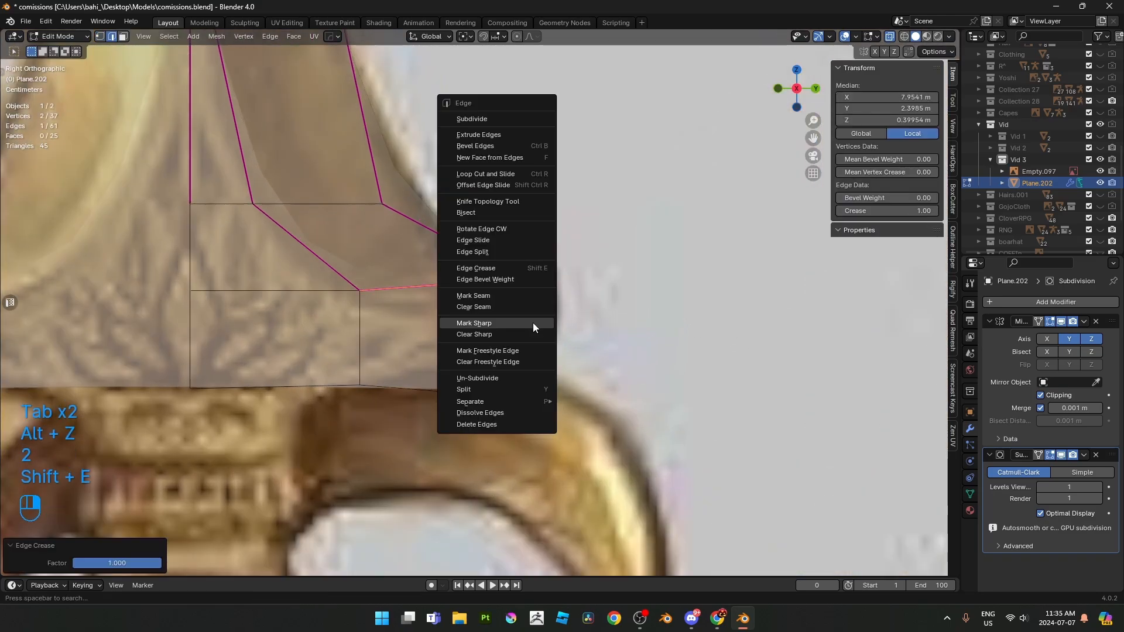
left_click(533, 323)
key("alt+z")
key("Tab")
middle_click_drag(559, 311, 400, 216)
key("ctrl+s")
- Move the band's upper outer corner vertex about 0.007 m outward along X
key("Tab")
key("1")
left_click(491, 325)
scroll(535, 328, "up", 2)
key("g")
key("x")
left_click(556, 368)
- Extrude the shoulder, upper outer corner and tip vertices along X onto the mirror plane and merge the whole mesh by distance
key("alt+z")
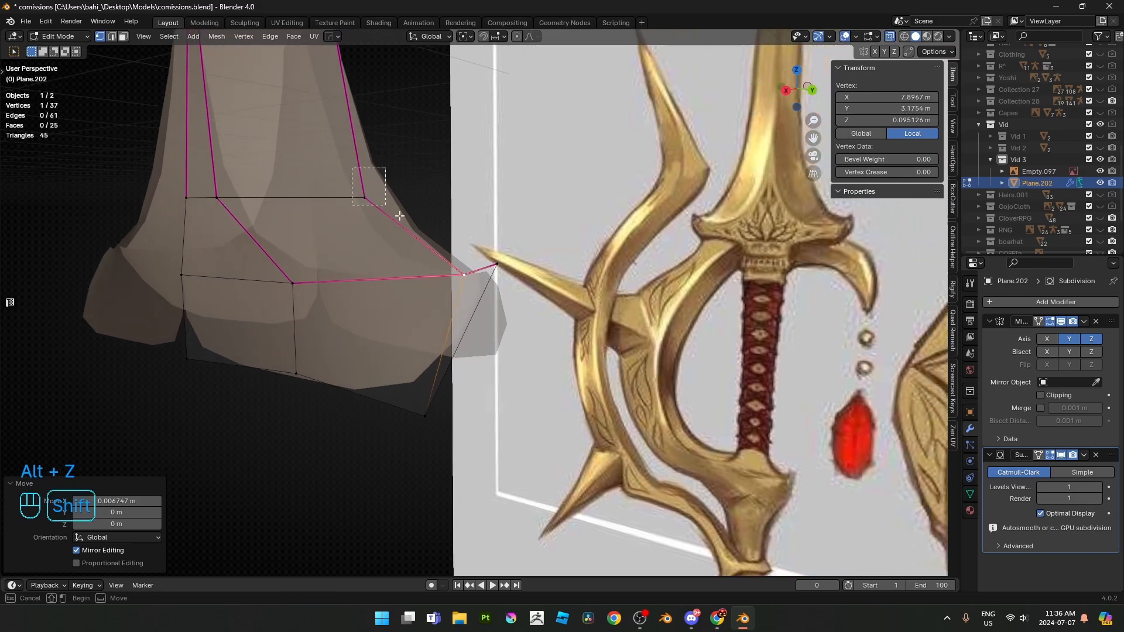
left_click_drag(352, 168, 400, 217, "shift")
middle_click_drag(400, 216, 454, 373)
key("e")
key("x")
left_click(595, 342)
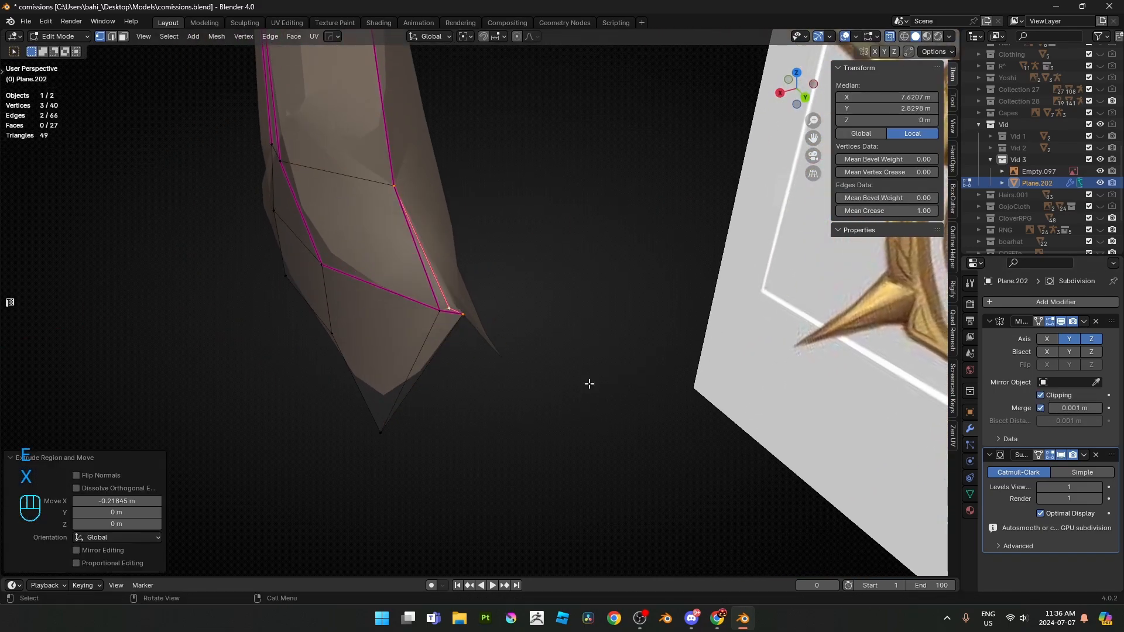
key("a")
key("m")
left_click(557, 412)
- Mark the front rim edges from the shoulder through the outer corner to the tip as sharp and save the file
scroll(457, 333, "up", 2)
key("2")
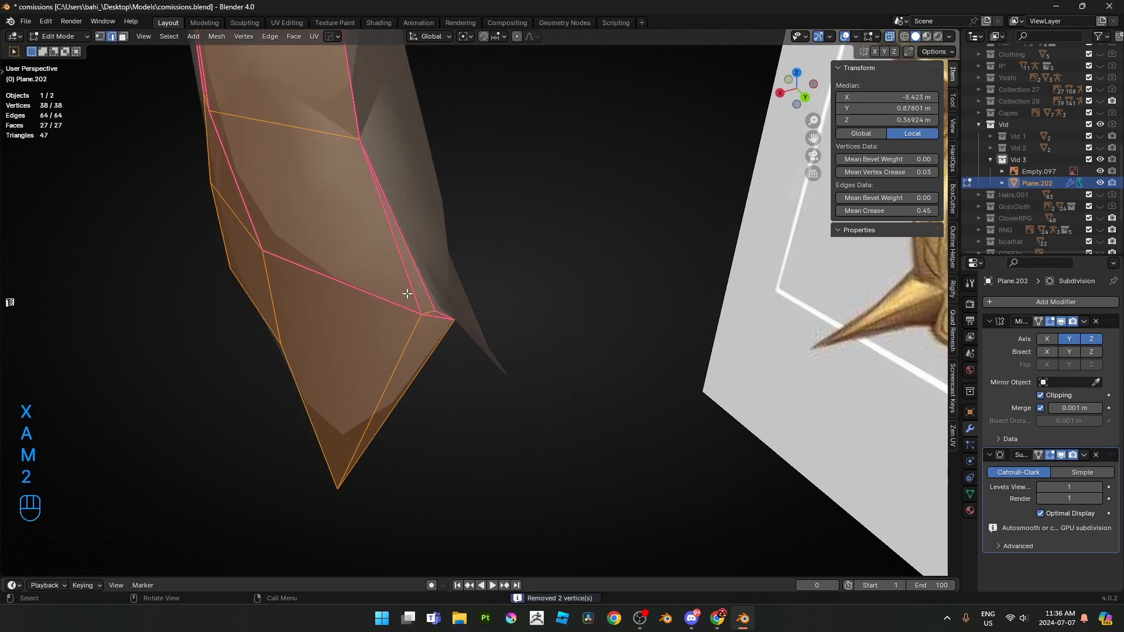
left_click(409, 291)
middle_click_drag(410, 293, 468, 321)
left_click(462, 325, "shift")
right_click(628, 339)
left_click(627, 339)
key("alt+z")
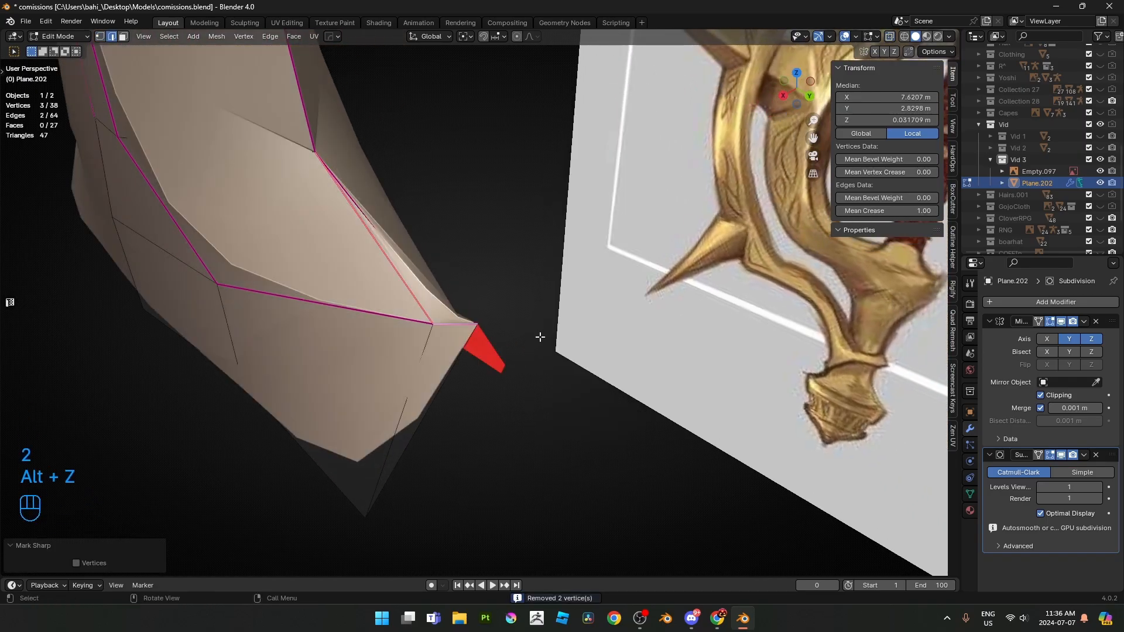
key("Tab")
key("ctrl+s")
- Crease the short thickness edge at the band's upper outer corner to 1.00
key("Tab")
scroll(457, 301, "up", 3)
key("alt+z")
middle_click_drag(480, 298, 497, 299)
scroll(474, 305, "up", 4)
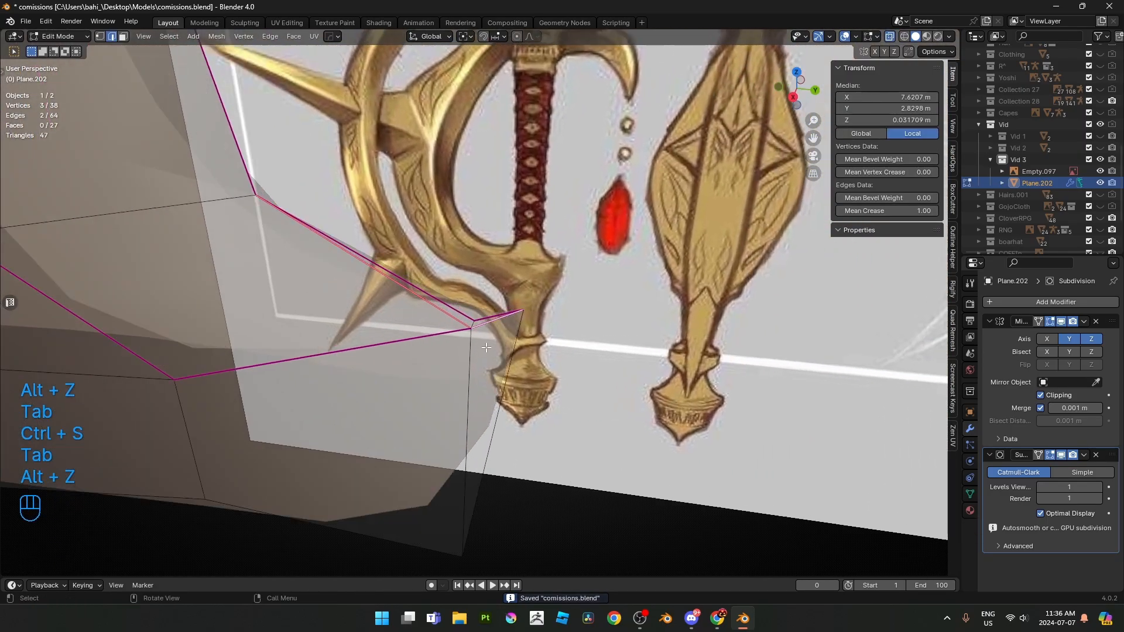
key("2")
left_click(472, 330)
key("shift+e")
left_click(324, 389)
key("alt+z")
key("Tab")
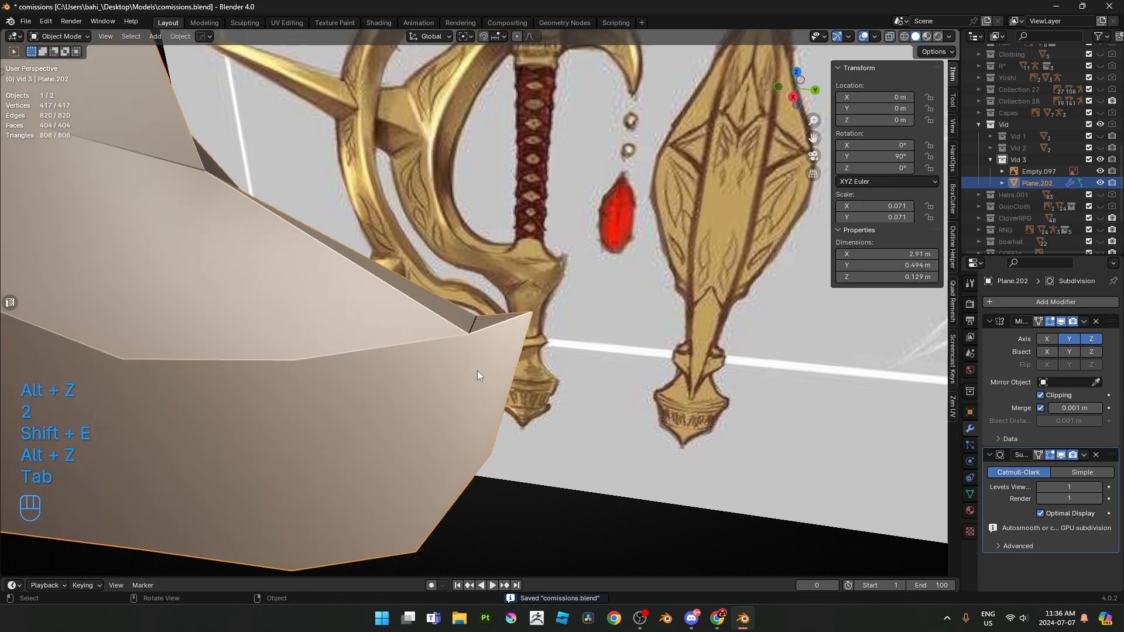
- Move the short thickness edge at the upper outer corner about 0.003 m up along Z
middle_click_drag(477, 371, 504, 313)
key("KP_3")
key("Tab")
scroll(510, 313, "up", 2)
key("alt+z")
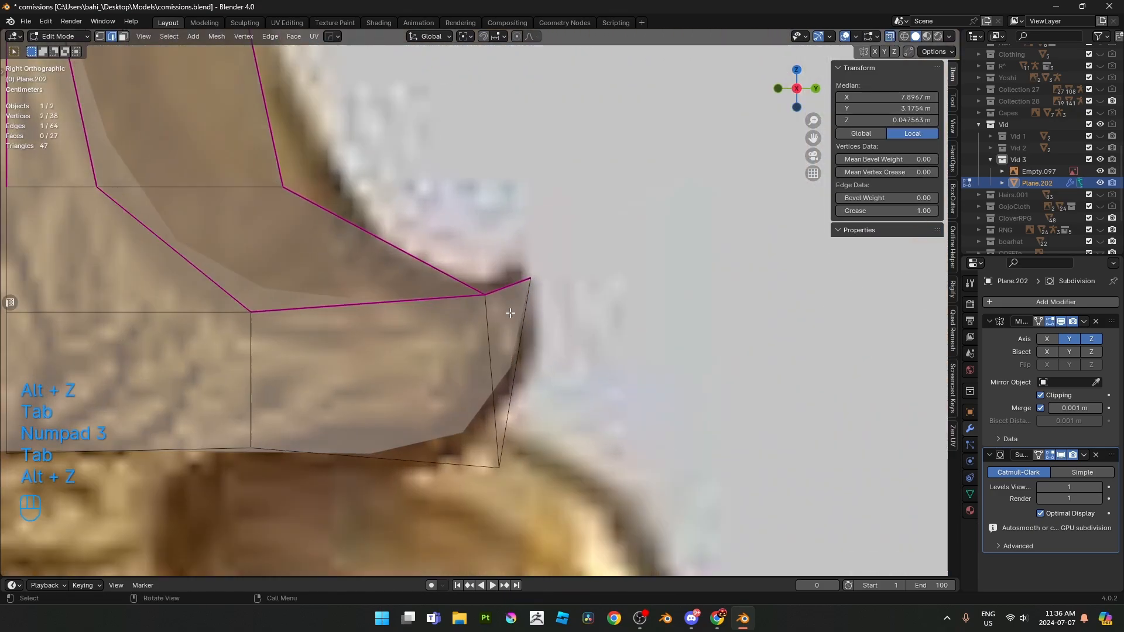
key("g")
key("z")
left_click(509, 302)
scroll(396, 274, "down", 3)
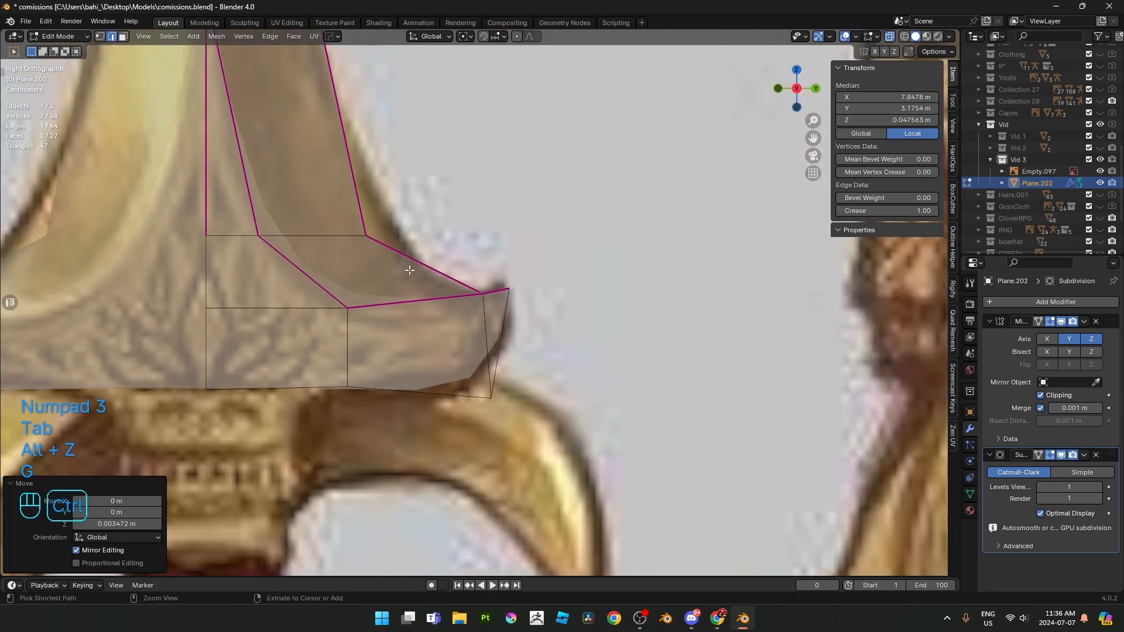
- Move the shoulder vertex on the blade's outer rim about 0.018 m outward along Y to meet the reference outline
key("ctrl+r")
key("1")
left_click(404, 260)
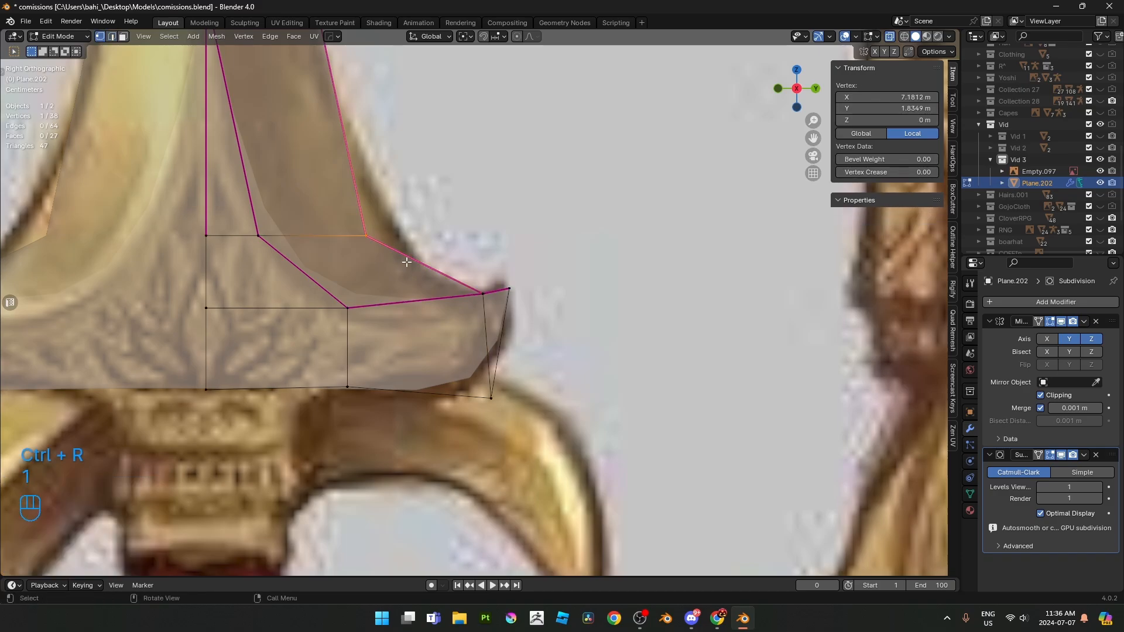
scroll(413, 259, "down", 2)
key("g")
key("y")
left_click(456, 257)
scroll(453, 281, "up", 1)
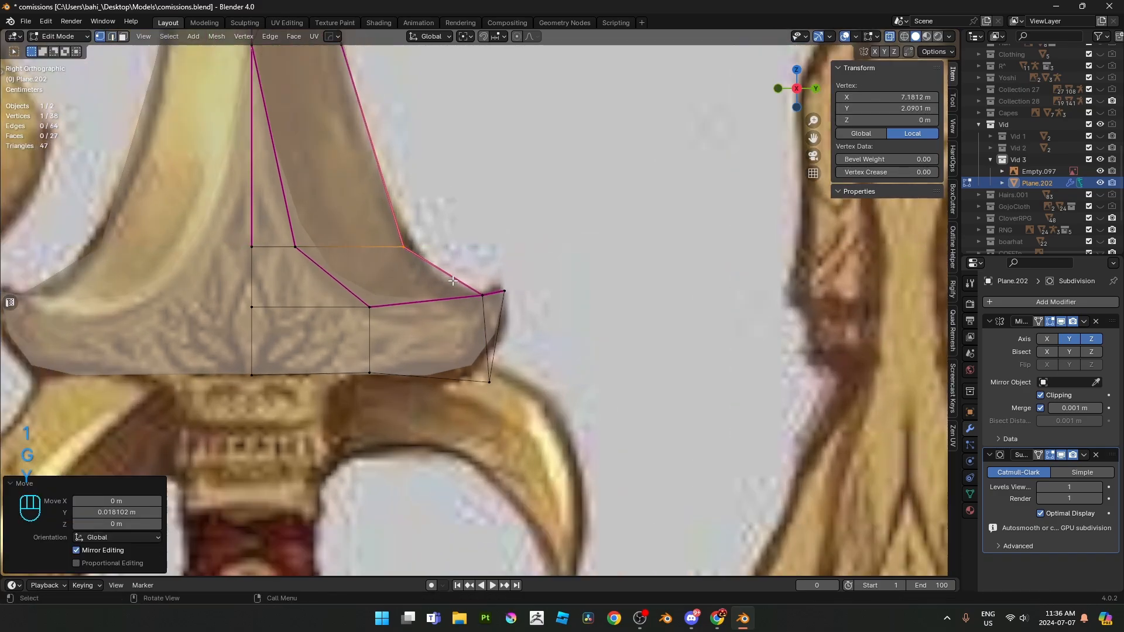
- Subdivide the edges spanning the outer part of the guard band with one cut
key("2")
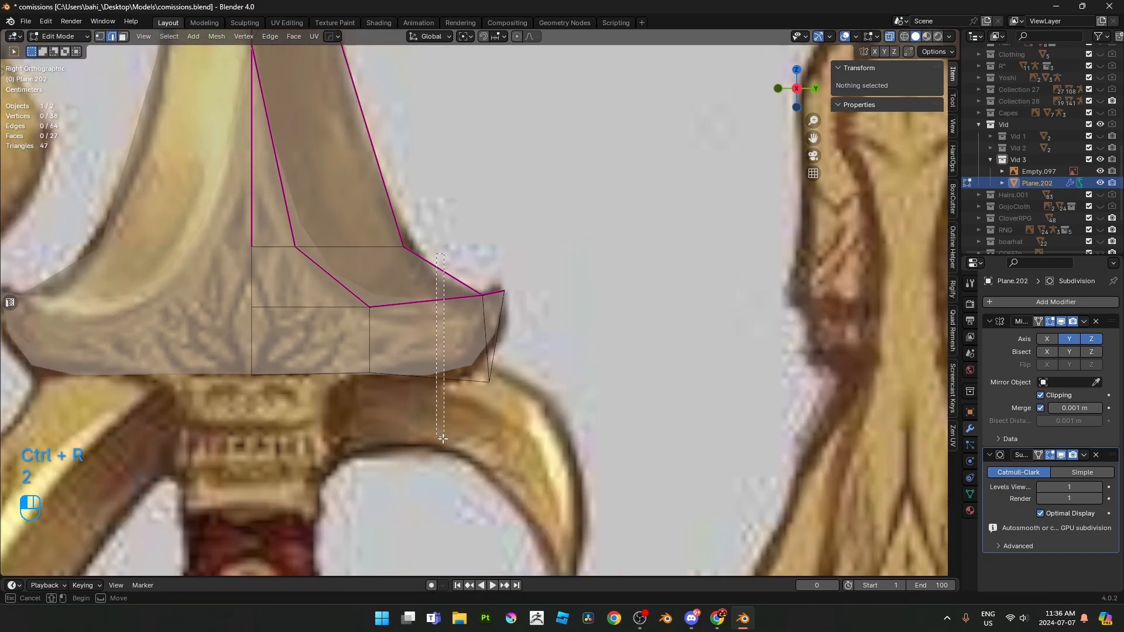
left_click_drag(443, 439, 444, 441)
right_click(635, 246)
left_click(581, 45)
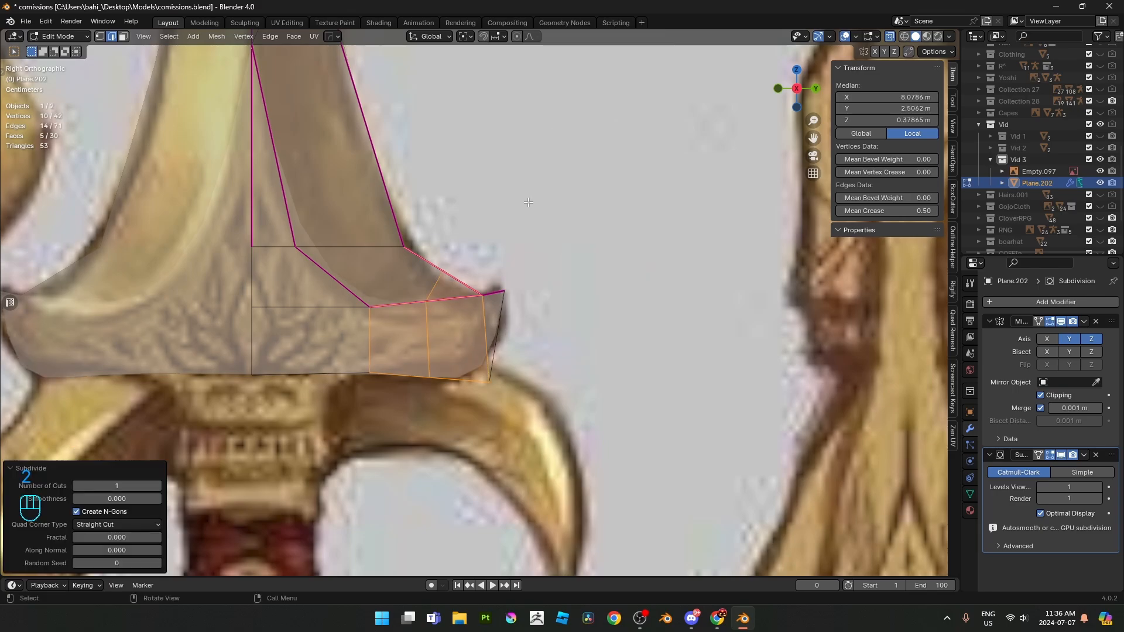
- Move the two new outer rim vertices inward along Y and down along Z to follow the reference curve
key("1")
middle_click_drag(442, 287, 477, 296, "shift")
scroll(477, 297, "up", 1)
left_click_drag(494, 259, 467, 304)
key("g")
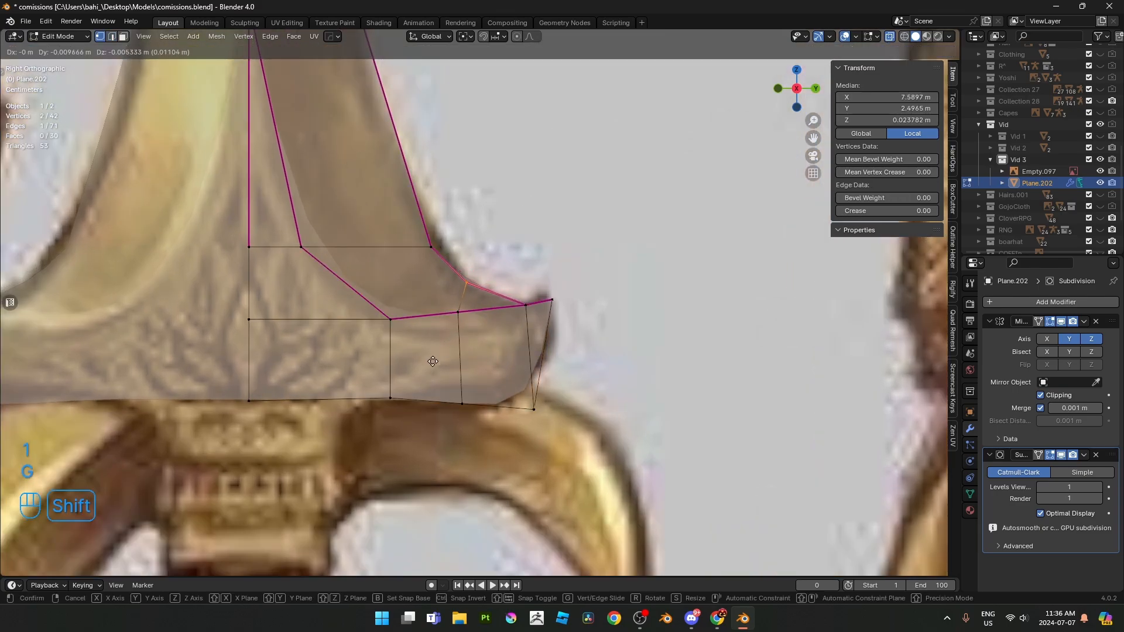
left_click(404, 374)
- Adjust the crease value of the short thickness edge at the band's upper outer corner
scroll(504, 321, "up", 2)
middle_click_drag(535, 295, 511, 386, "shift")
key("alt+z")
key("2")
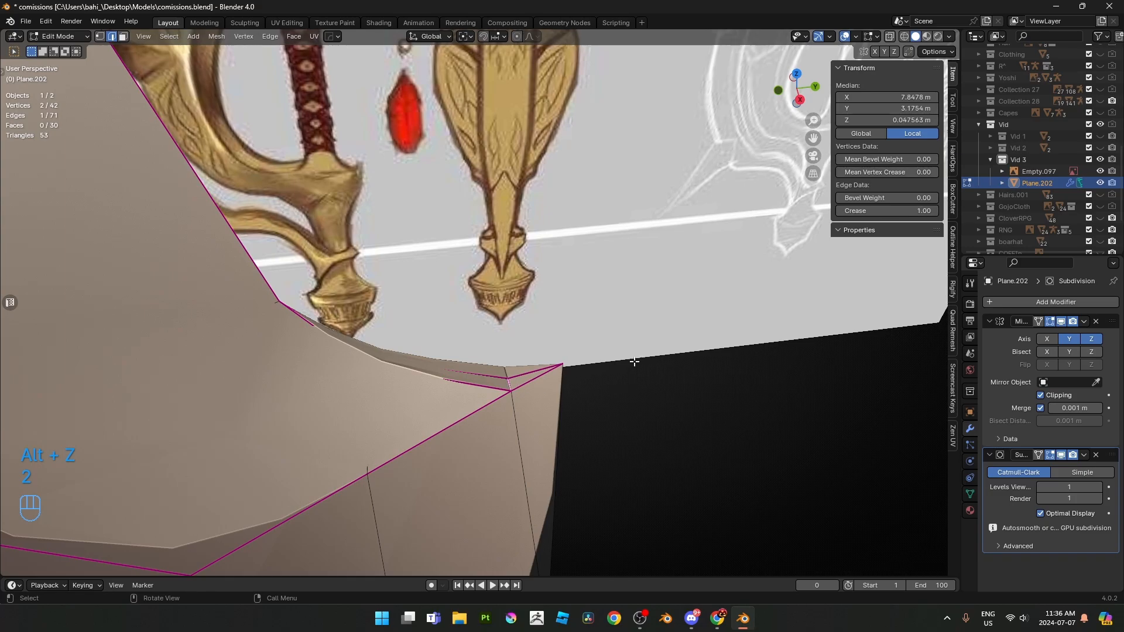
key("KP_3")
key("alt+z")
key("alt+z")
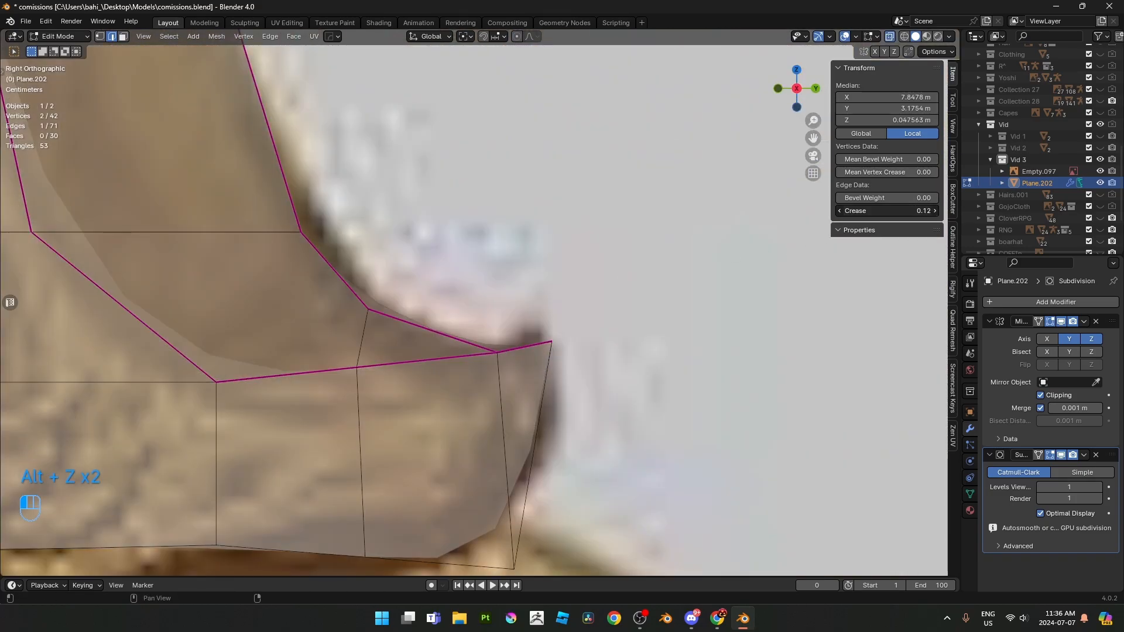
key("alt+z")
scroll(694, 313, "down", 5)
key("Tab")
middle_click_drag(557, 340, 398, 296)
- Mark the two front rim edges between the shoulder and the upper outer corner as sharp
scroll(488, 339, "up", 3)
key("Tab")
scroll(487, 339, "up", 3)
key("alt+z")
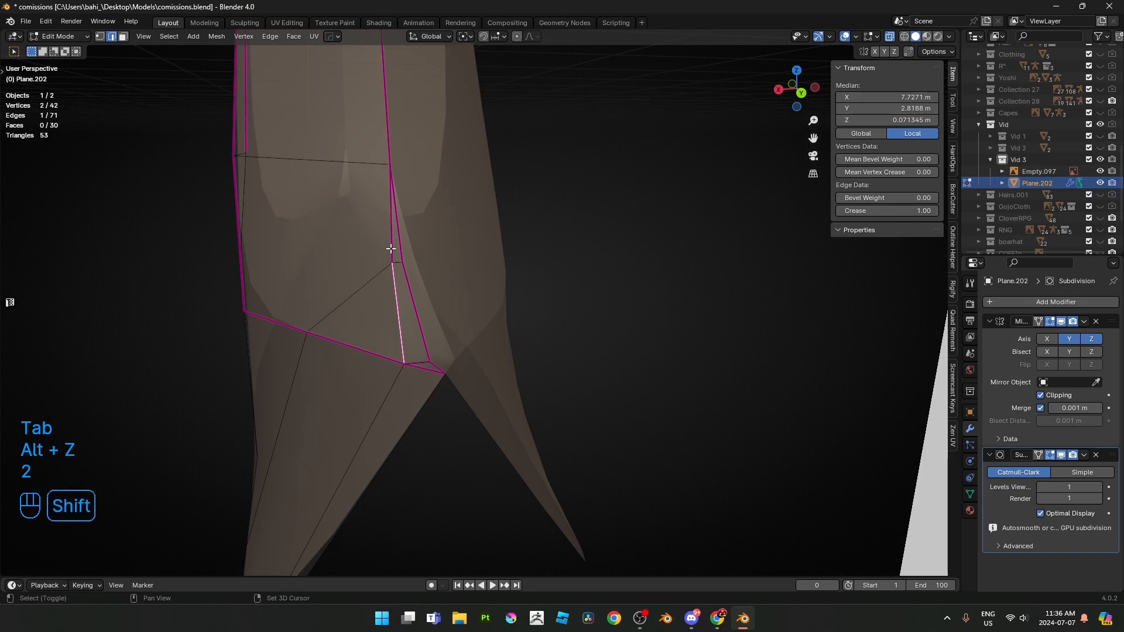
left_click(391, 248, "shift")
right_click(681, 352)
left_click(642, 484)
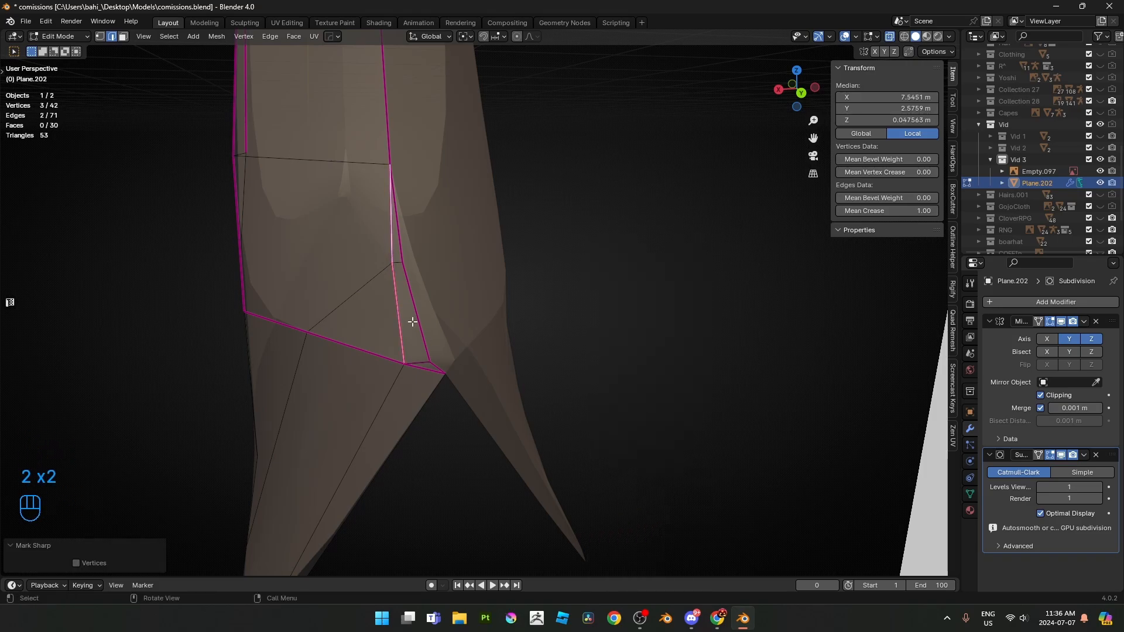
- Crease the short thickness edge between the two new outer rim vertices to about 0.38
left_click(413, 322)
left_click(402, 251, "shift")
middle_click_drag(403, 250, 501, 263)
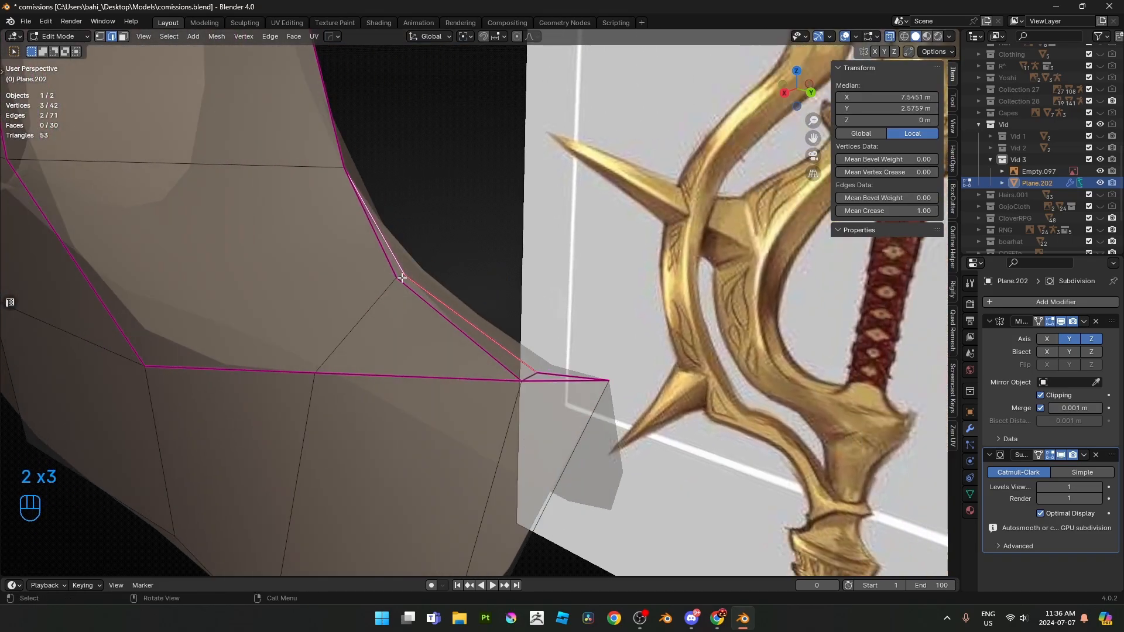
key("KP_3")
key("shift+e")
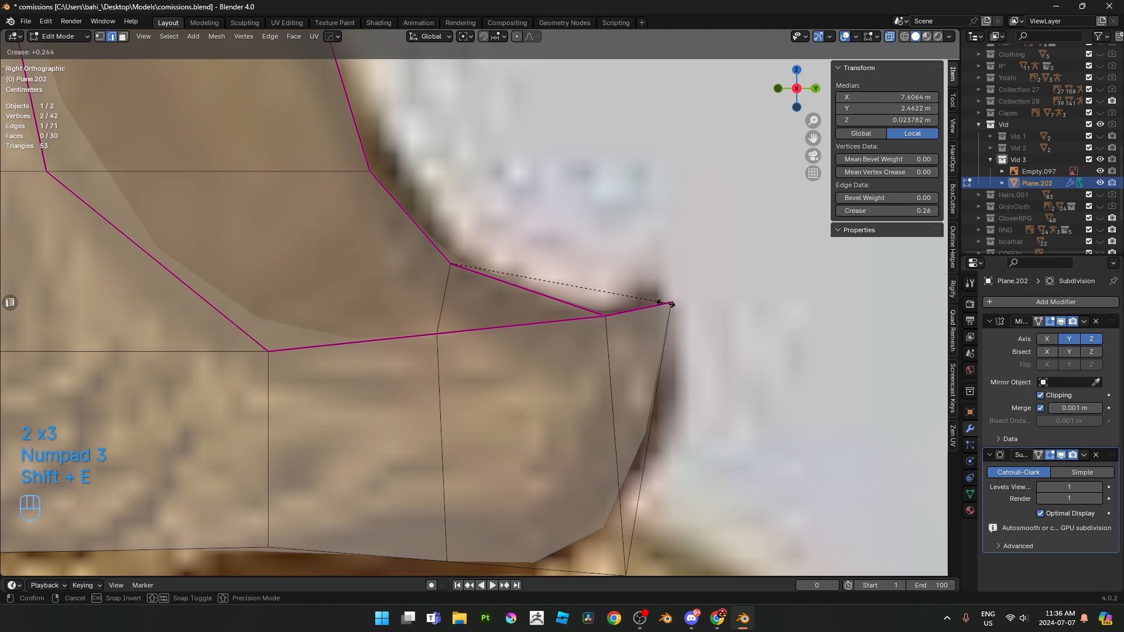
left_click(679, 310)
key("alt+z")
key("Tab")
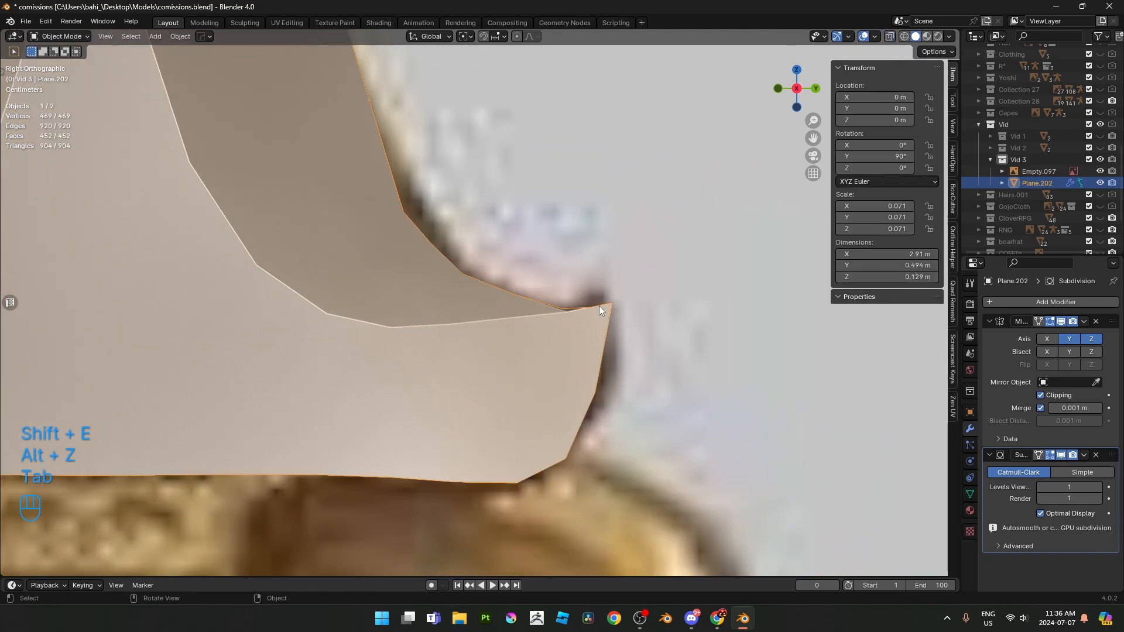
key("Tab")
key("alt+z")
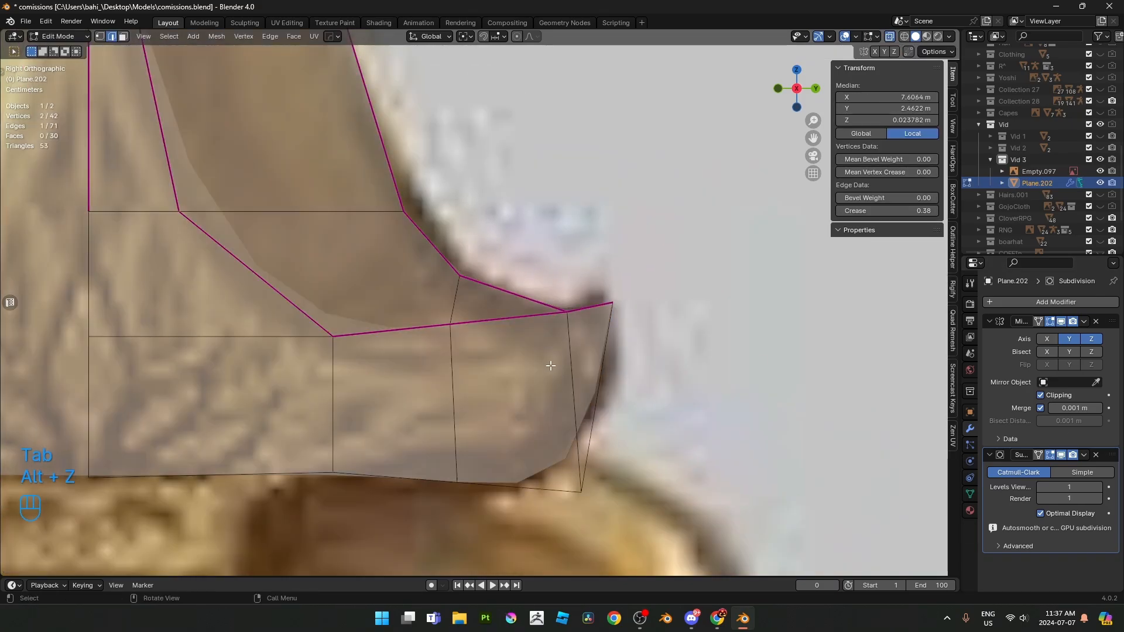
- Move the two inner crease vertices at the blade's base toward the centreline along Y to follow the reference curve
scroll(444, 335, "down", 3)
middle_click_drag(444, 335, 465, 321, "shift")
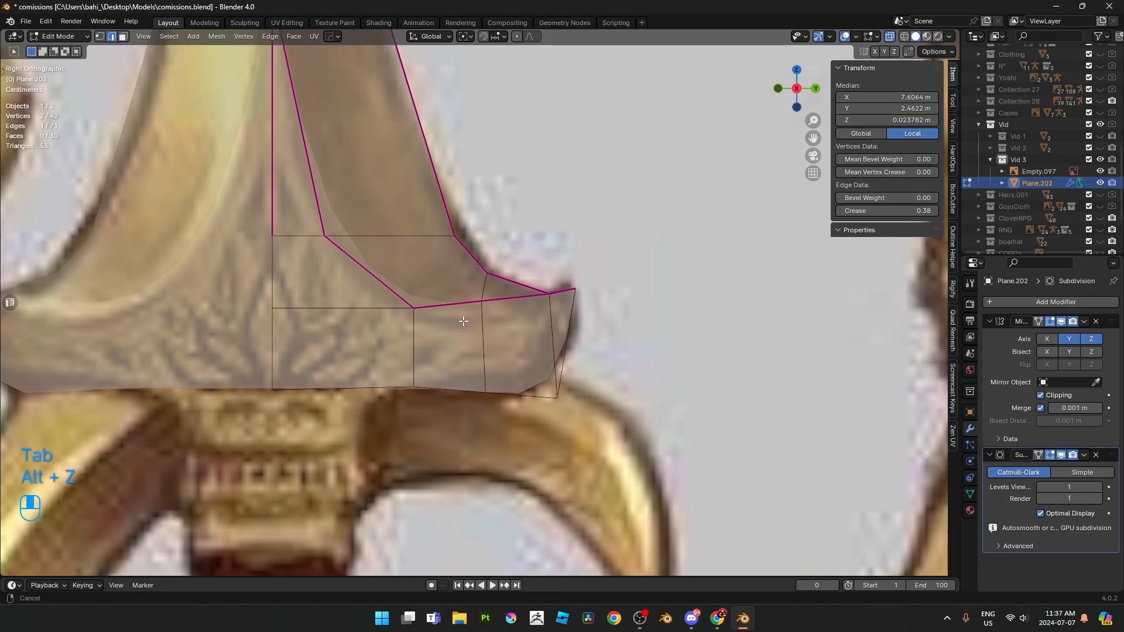
middle_click_drag(334, 236, 381, 263, "shift")
key("1")
left_click(375, 264)
key("g")
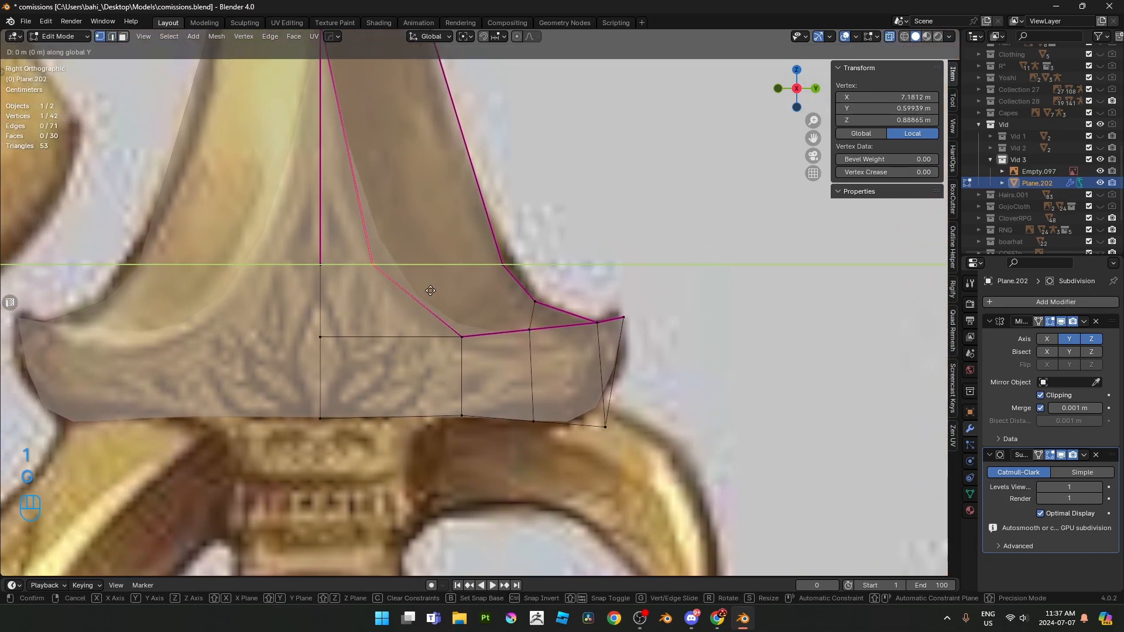
left_click(364, 294)
left_click(462, 338)
key("g")
key("y")
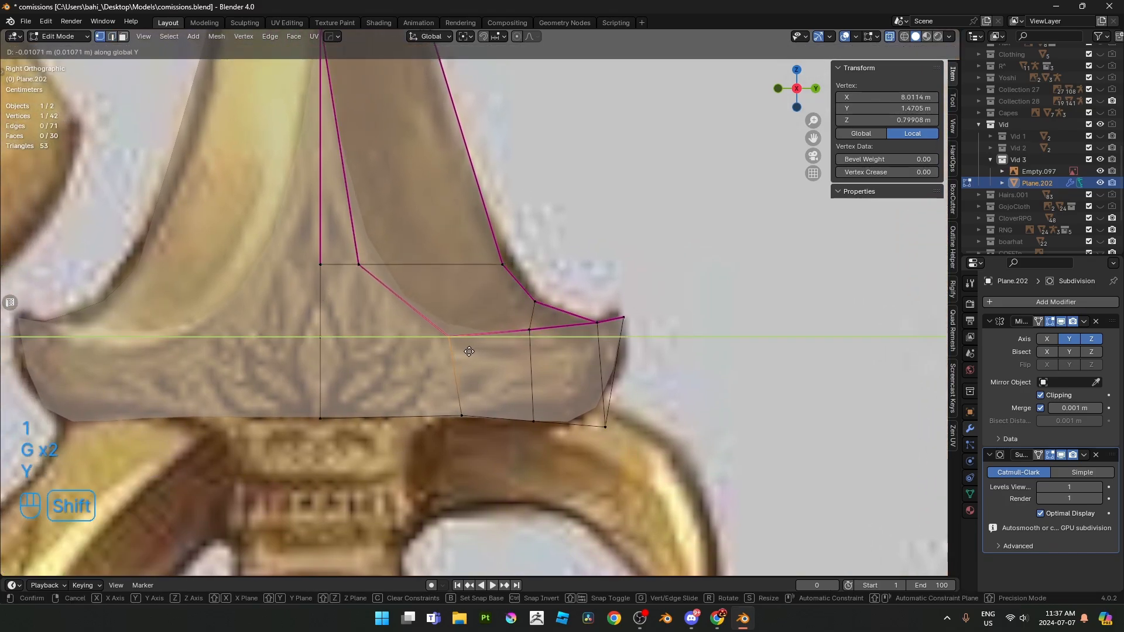
left_click(397, 340, "shift")
- Lower the crease vertex midway along the guard's upper front rim along Z
left_click(527, 332)
key("g")
middle_click(547, 354)
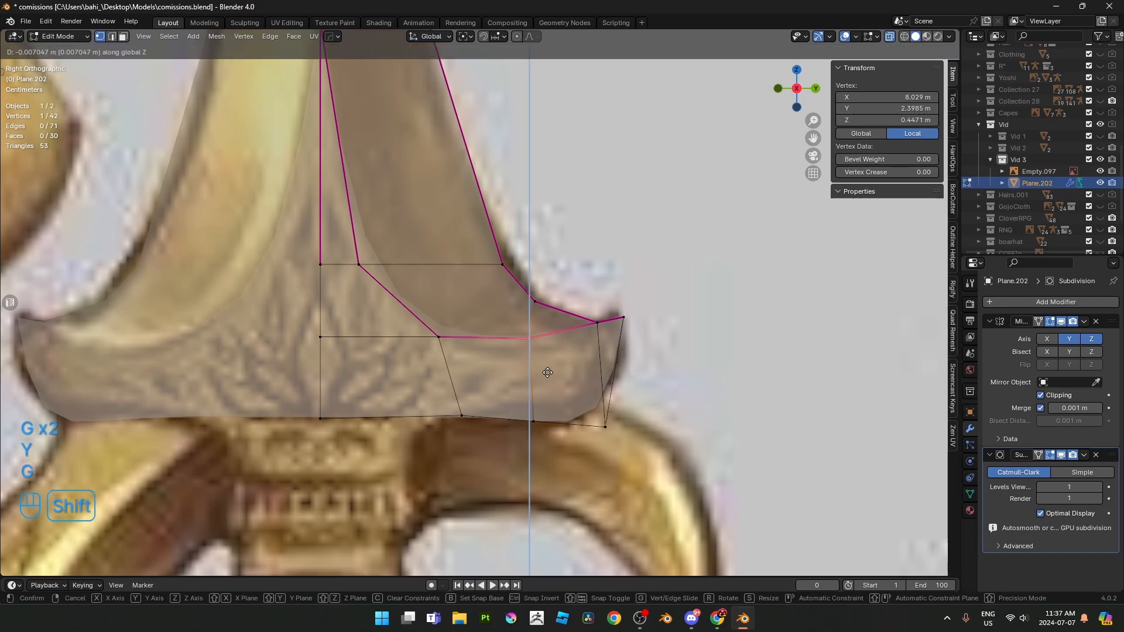
left_click(557, 416, "shift")
key("g")
key("z")
- Lower the rim vertex next to the guard's outer tip along Z and nudge the tip vertex slightly
mouse_move(585, 317)
left_mouse_down()
mouse_move(595, 342)
mouse_move(608, 313)
mouse_move(634, 322)
left_mouse_up()
right_click(594, 343)
key("g")
middle_click(608, 333)
left_click(610, 351, "shift")
key("g")
left_click(634, 319, "shift")
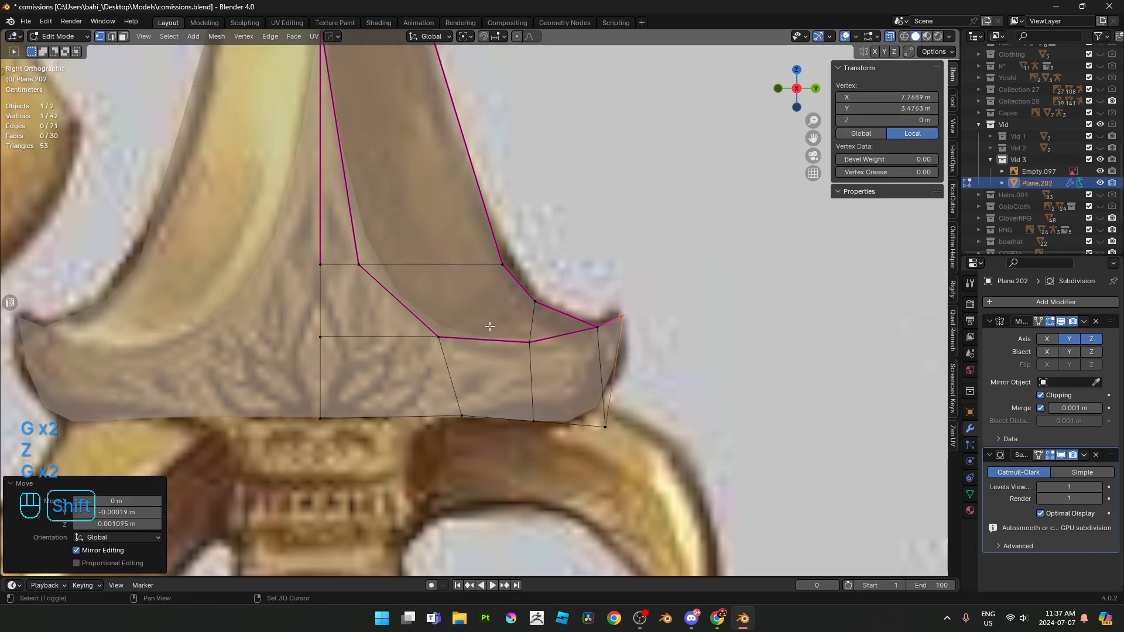
- Adjust the guard's outer tip vertex and move the lower outer corner up and slightly outward to match the reference
middle_click_drag(489, 326, 504, 305, "shift")
key("g")
left_click(675, 307)
key("g")
left_click_drag(625, 301, 615, 317)
key("g")
left_click(614, 314, "shift")
left_click_drag(610, 396, 627, 413)
key("g")
left_click(631, 398, "shift")
- Extrude the guard's central bottom edge down about 0.055 m toward the grip
middle_click_drag(559, 398, 618, 236, "shift")
scroll(497, 256, "down", 3)
scroll(497, 256, "up", 2)
key("2")
left_click(462, 249)
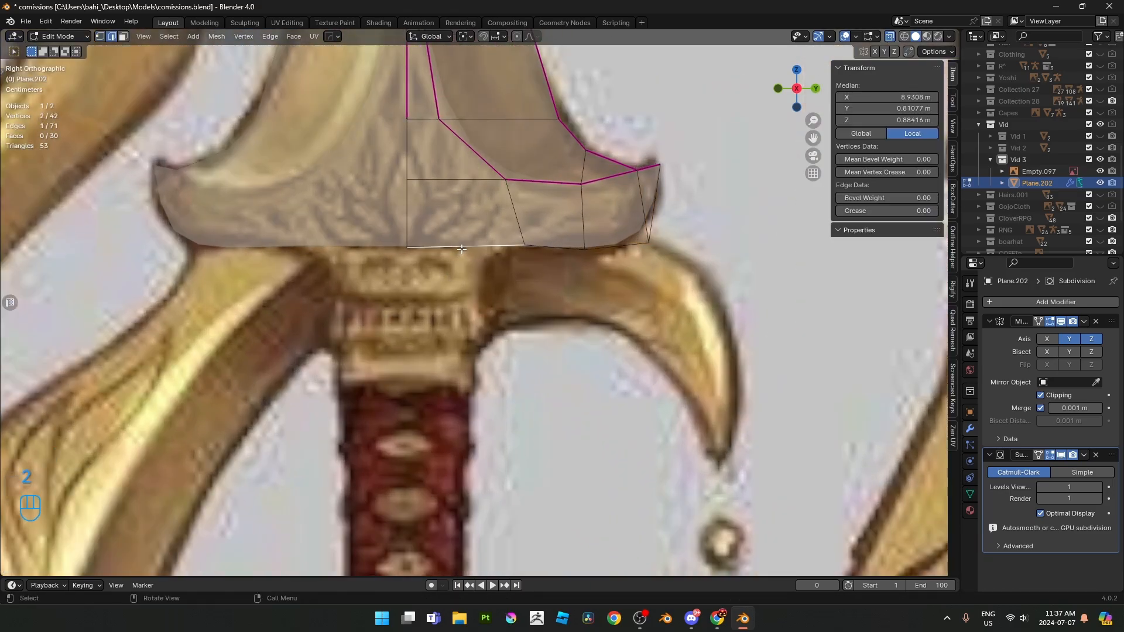
scroll(462, 249, "down", 2)
scroll(499, 264, "up", 2)
scroll(526, 245, "up", 2)
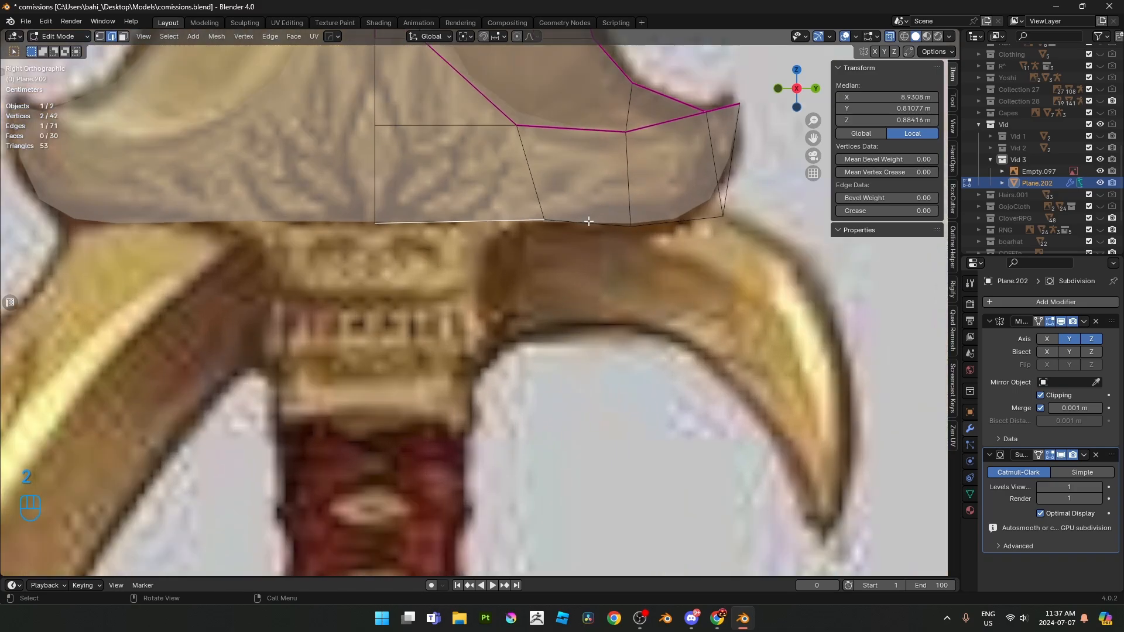
key("e")
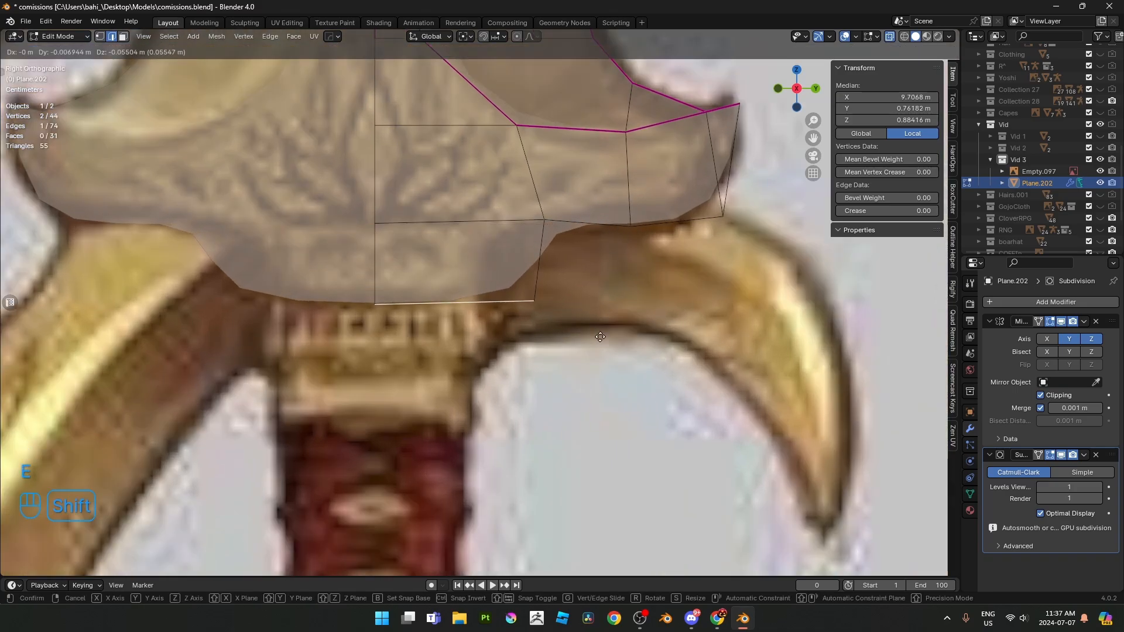
left_click(600, 337)
scroll(600, 337, "down", 5)
scroll(545, 294, "up", 2)
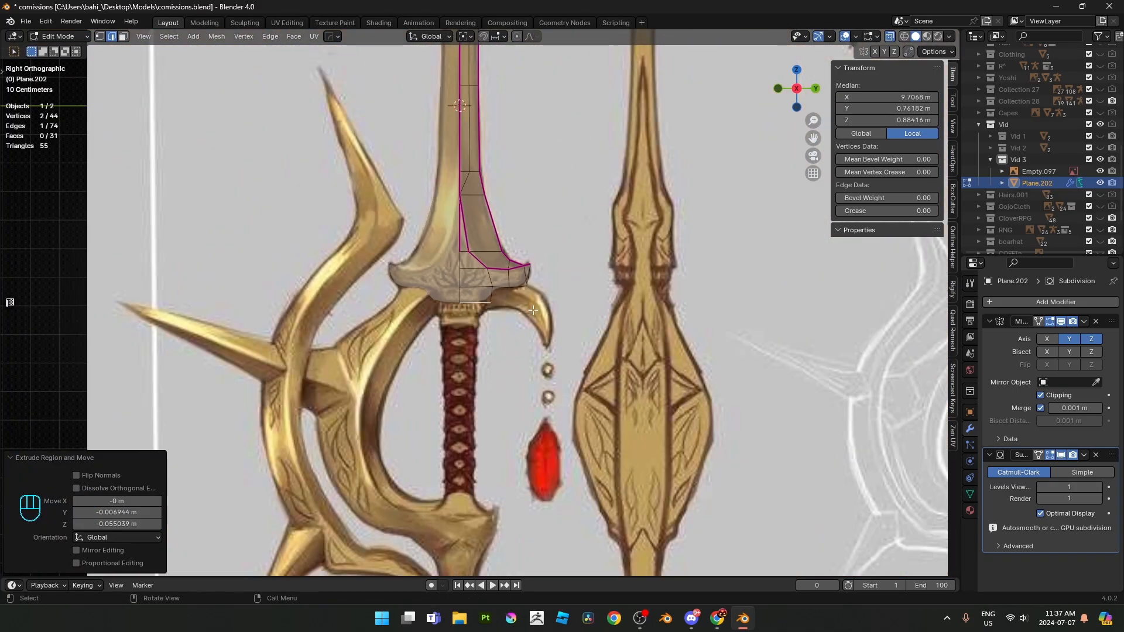
key("Tab")
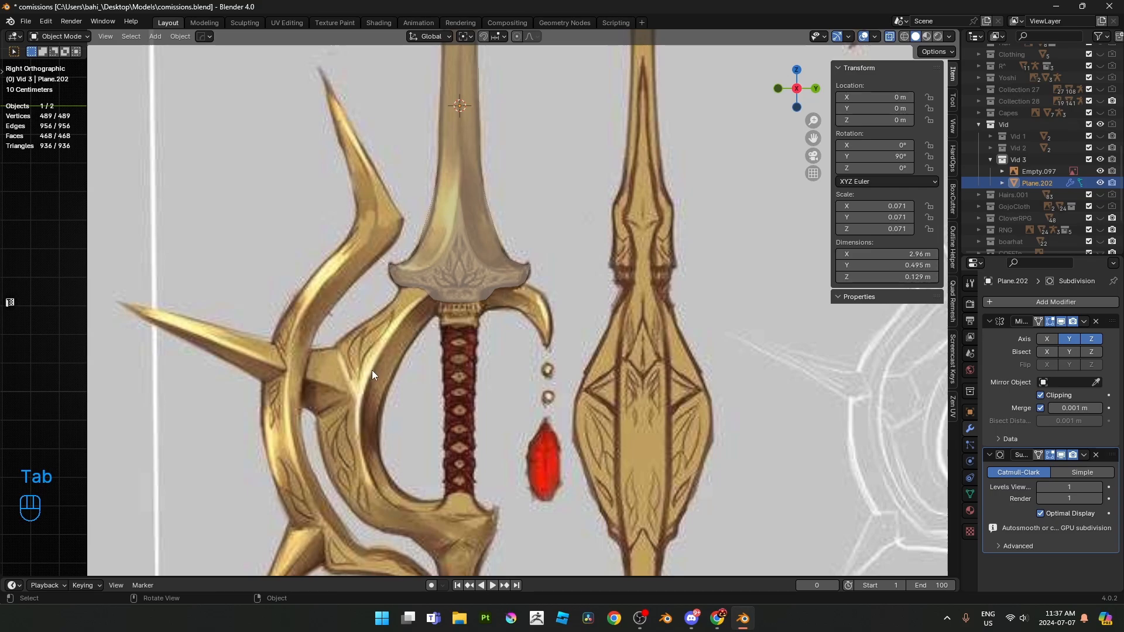
key("g")
right_click(626, 263)
scroll(480, 302, "up", 6)
key("Tab")
- Move the extruded edge's outer vertex inward about 0.036 m to the collar's width and nudge the whole edge slightly down
scroll(473, 322, "up", 2)
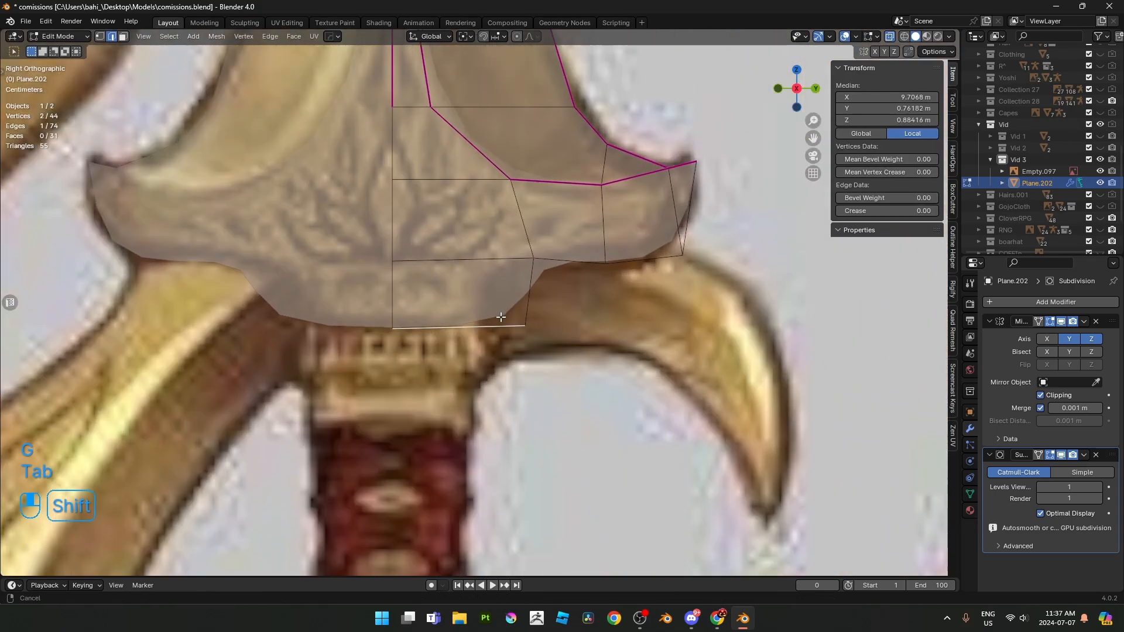
key("1")
left_click(524, 327)
key("g")
left_click(507, 368)
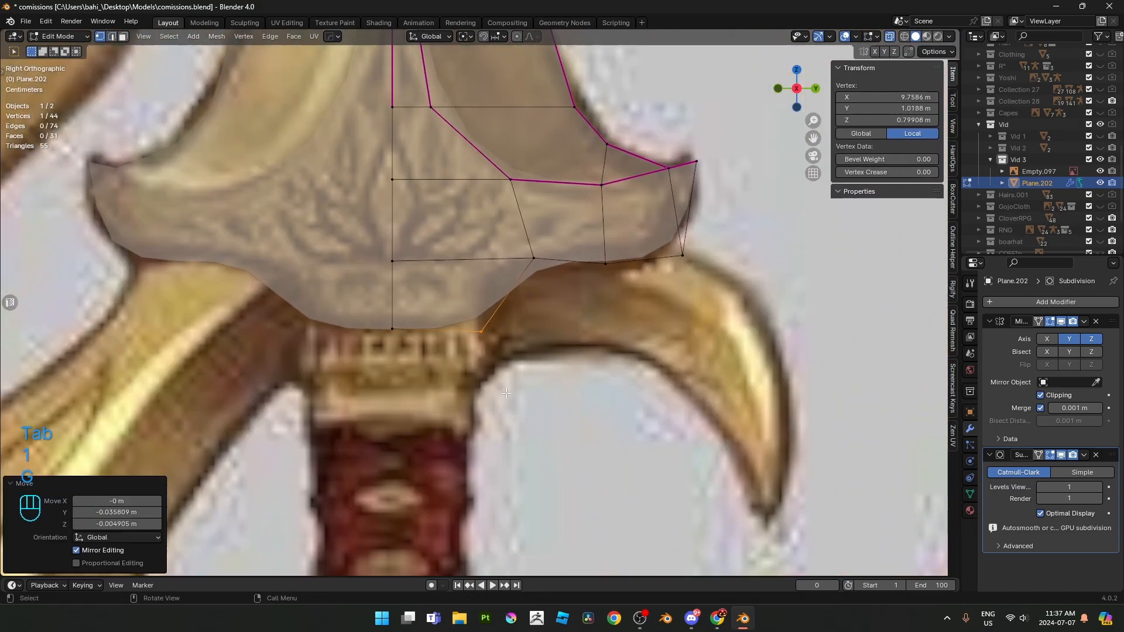
key("2")
left_click(435, 331)
key("g")
left_click(435, 337)
- Extrude the collar's bottom edge down along Z twice, the second time about 0.035 m, to reach the top of the grip
key("e")
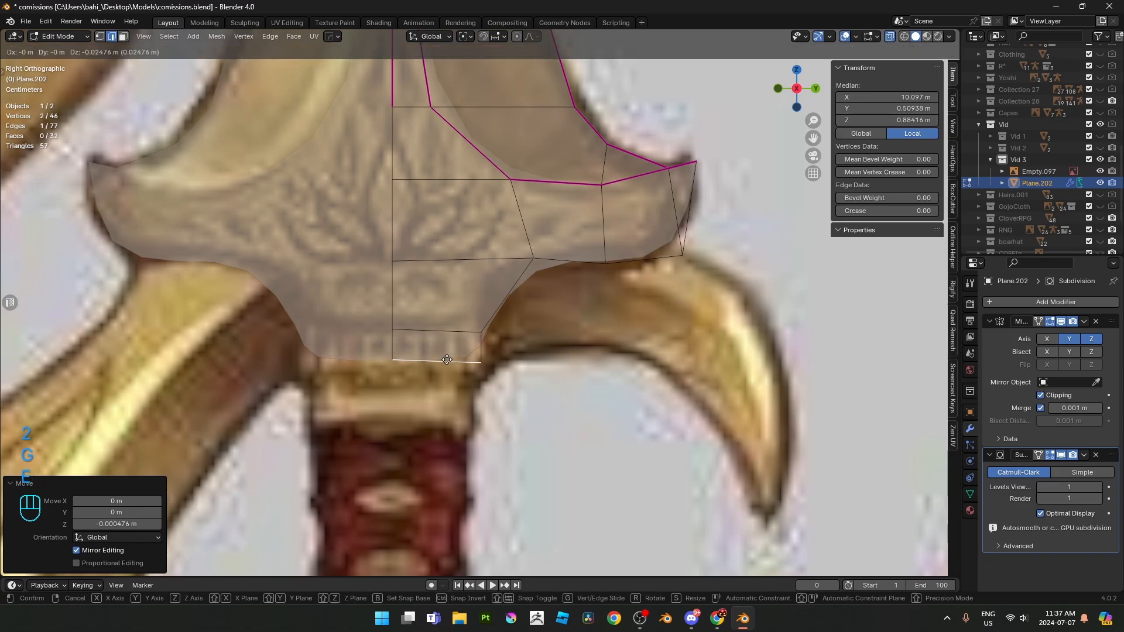
key("z")
left_click(446, 389)
key("e")
key("z")
left_click(448, 432)
- Flatten the collar's lowest edge by scaling it to 0 along Z
key("s")
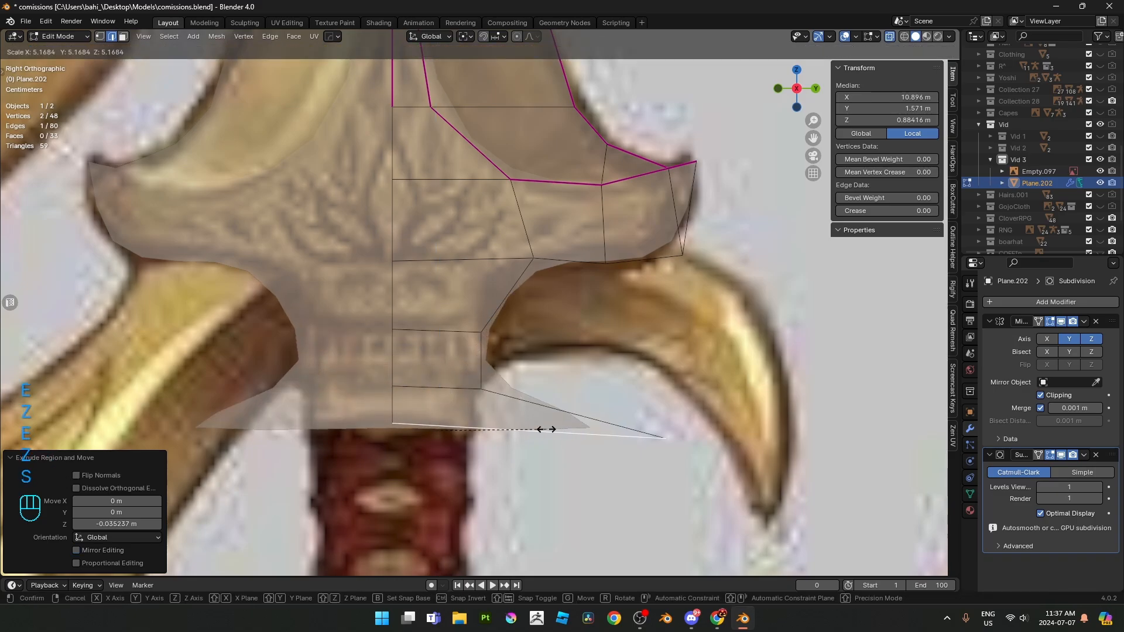
key("z")
key("0")
left_click(545, 429)
- Extrude the six outline edges from the collar's bottom to the guard's outer corner about 0.25 m along X to the centre plane
middle_click_drag(512, 396, 444, 427, "shift")
key("alt+z")
scroll(438, 396, "down", 2)
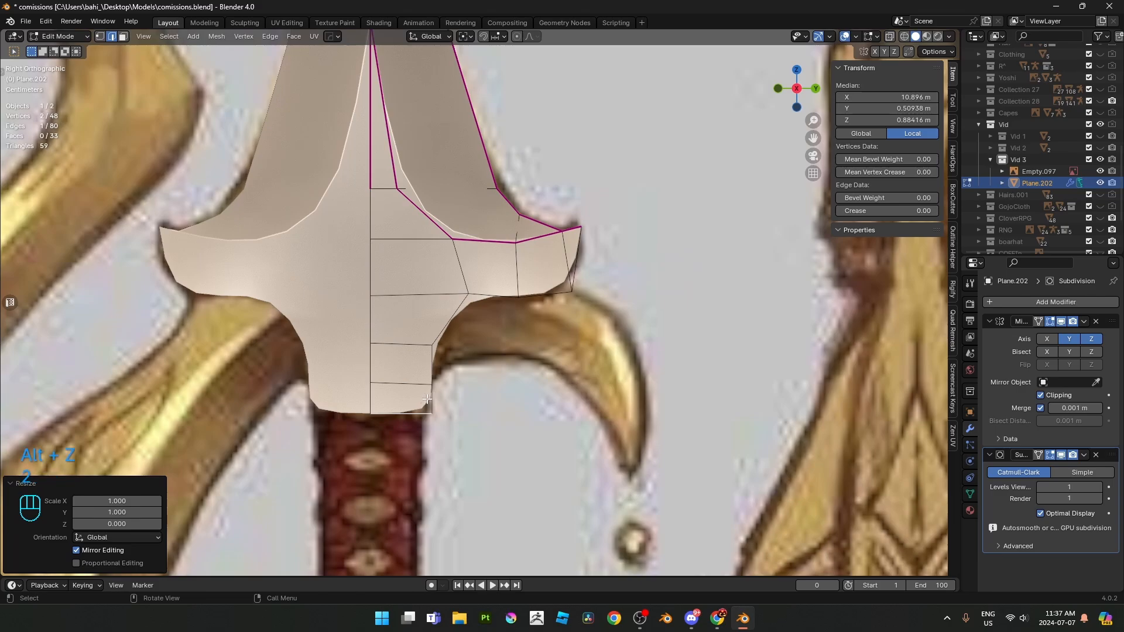
left_click(427, 400)
left_click(573, 270, "ctrl")
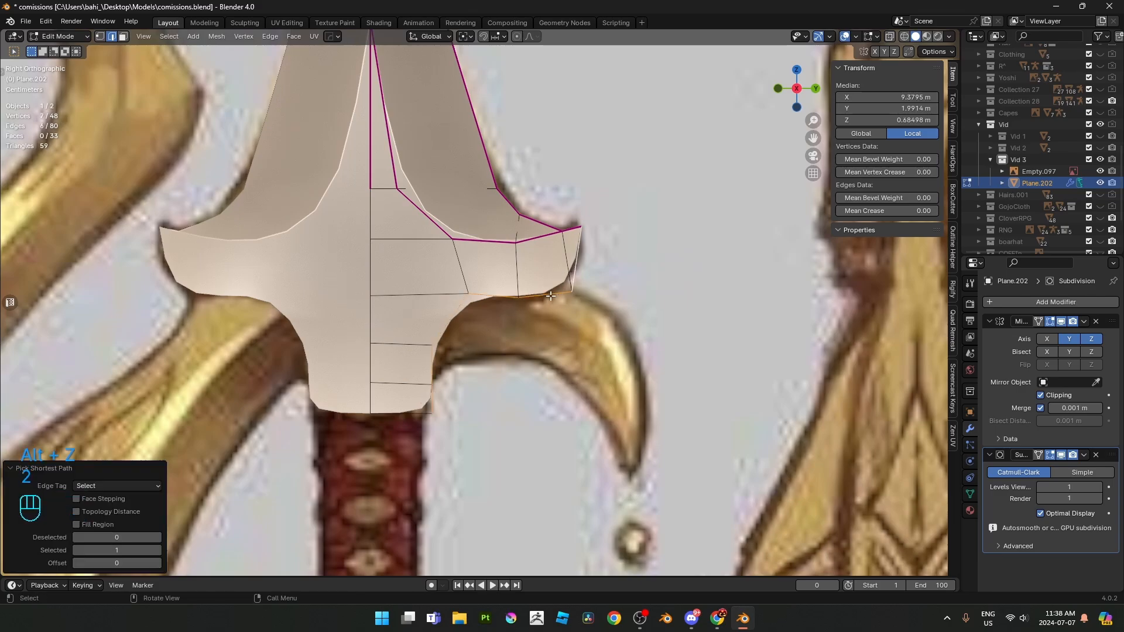
middle_click_drag(573, 270, 523, 284)
left_click(496, 282)
left_click(398, 400, "ctrl")
middle_click_drag(396, 398, 323, 392)
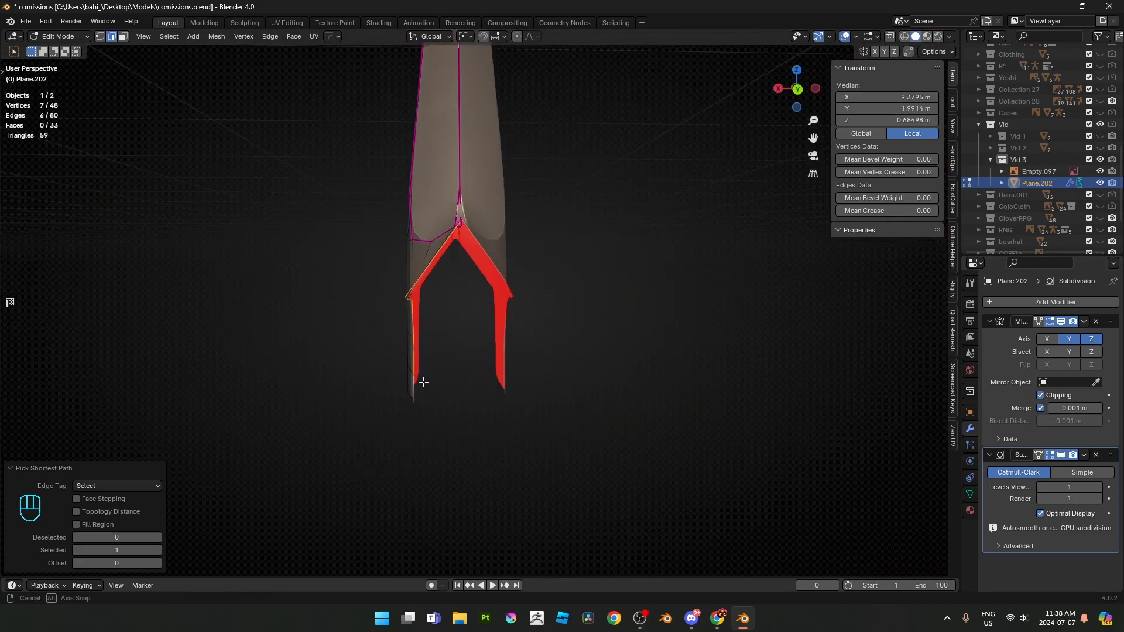
middle_click_drag(424, 382, 436, 381)
key("e")
key("g")
key("x")
left_click(338, 380)
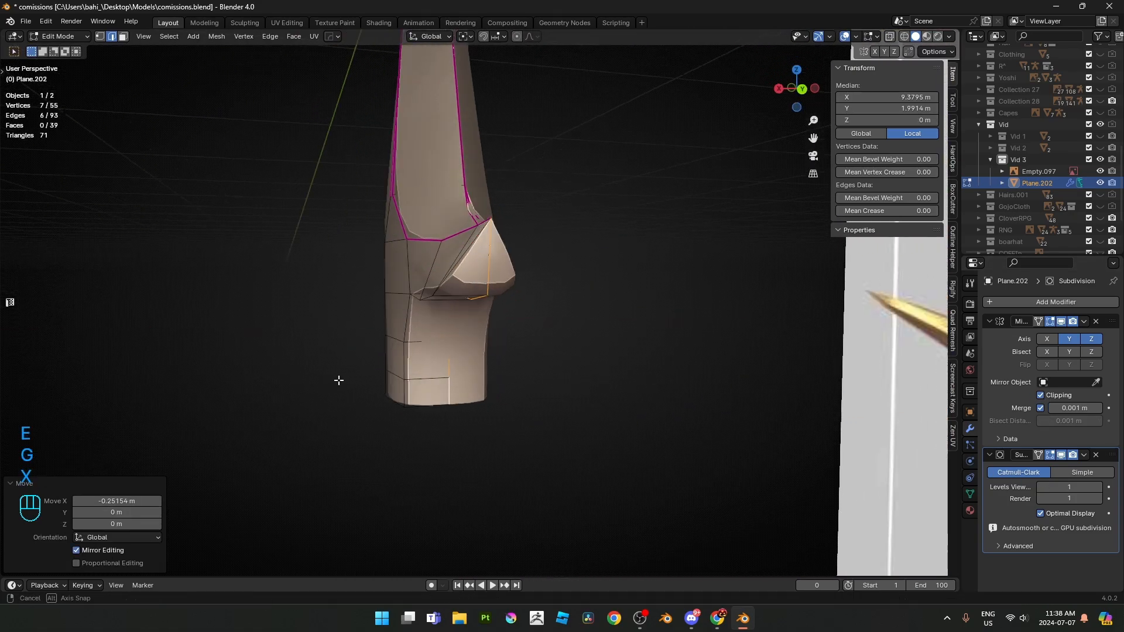
- Merge the overlapping vertices of the whole mesh and return to Object Mode
middle_click_drag(338, 380, 595, 339)
key("a")
key("m")
left_click(526, 418)
key("Tab")
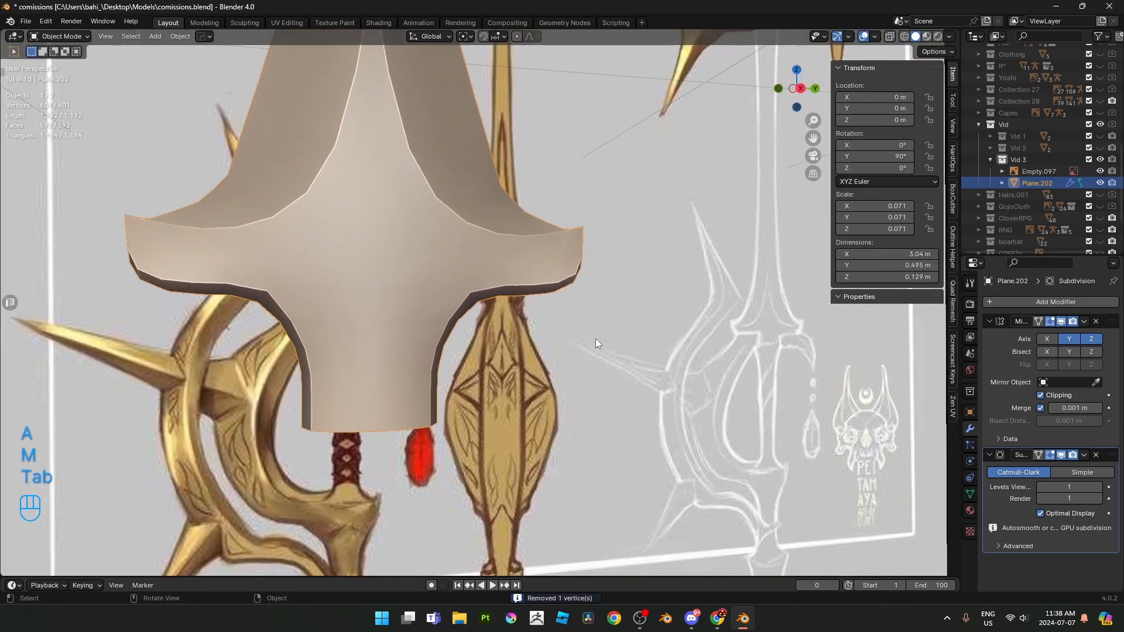
- Examine the blade base, guard and collar against the reference in the right side view, in solid and see-through display
key("KP_3")
key("Tab")
key("alt+z")
scroll(486, 312, "up", 5)
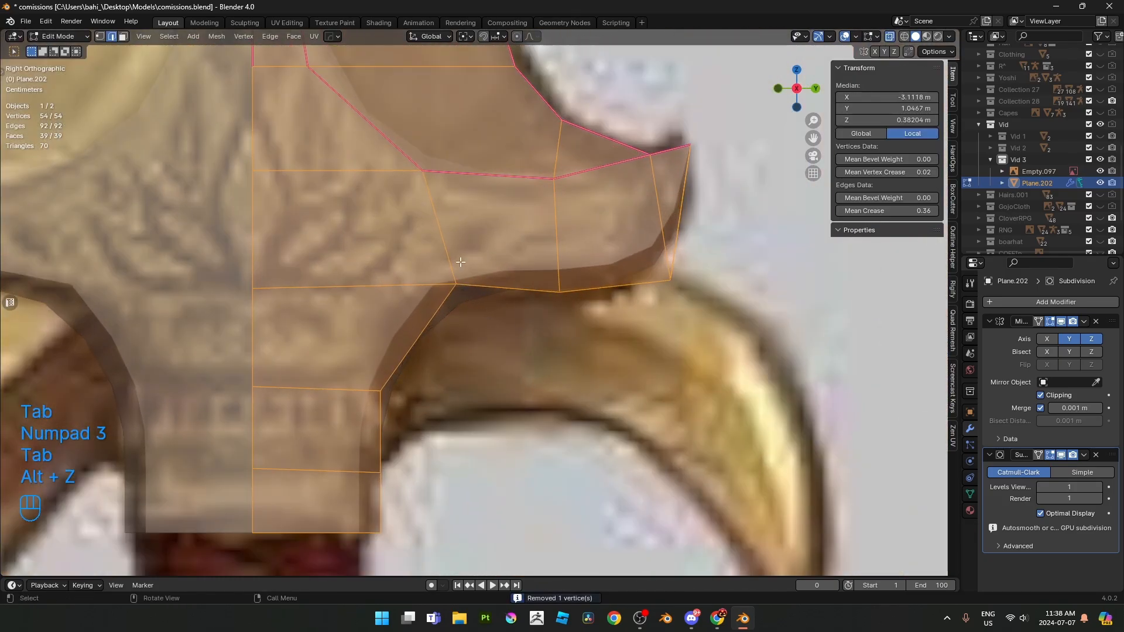
key("alt+z")
scroll(491, 350, "down", 6)
key("Tab")
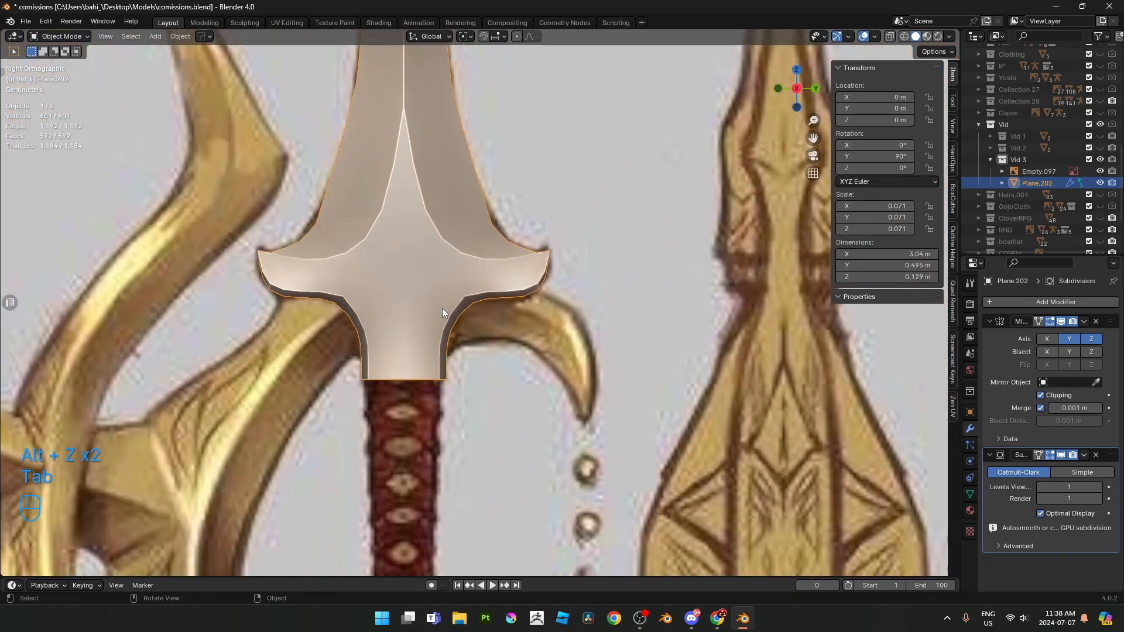
middle_click_drag(442, 308, 470, 131, "shift")
scroll(438, 328, "up", 2)
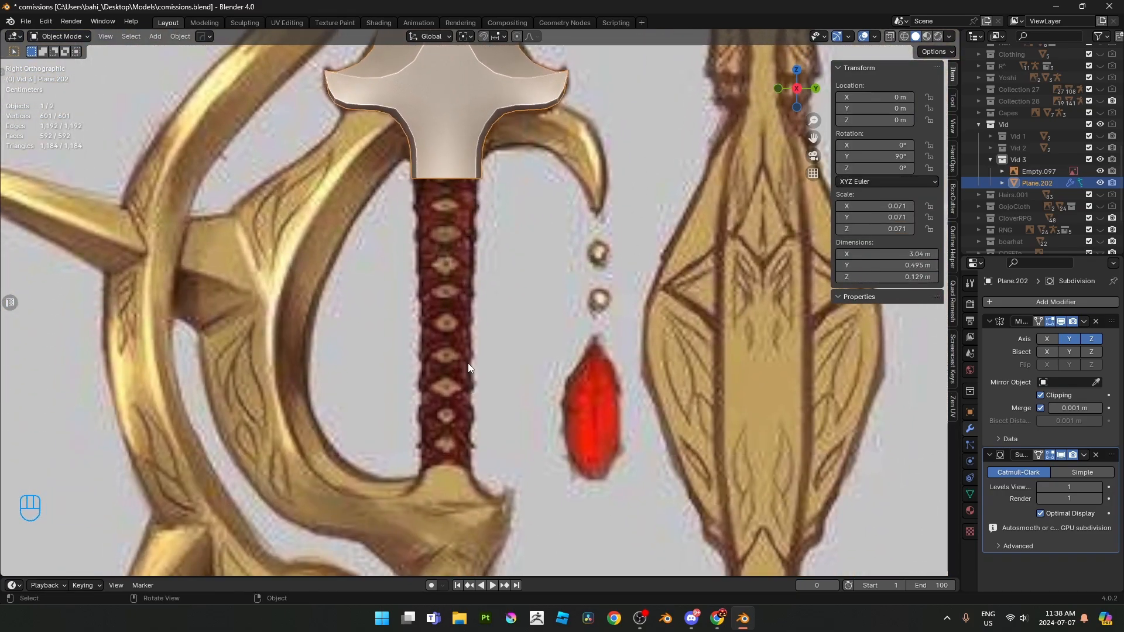
middle_click_drag(491, 261, 467, 373, "shift")
scroll(466, 363, "up", 2)
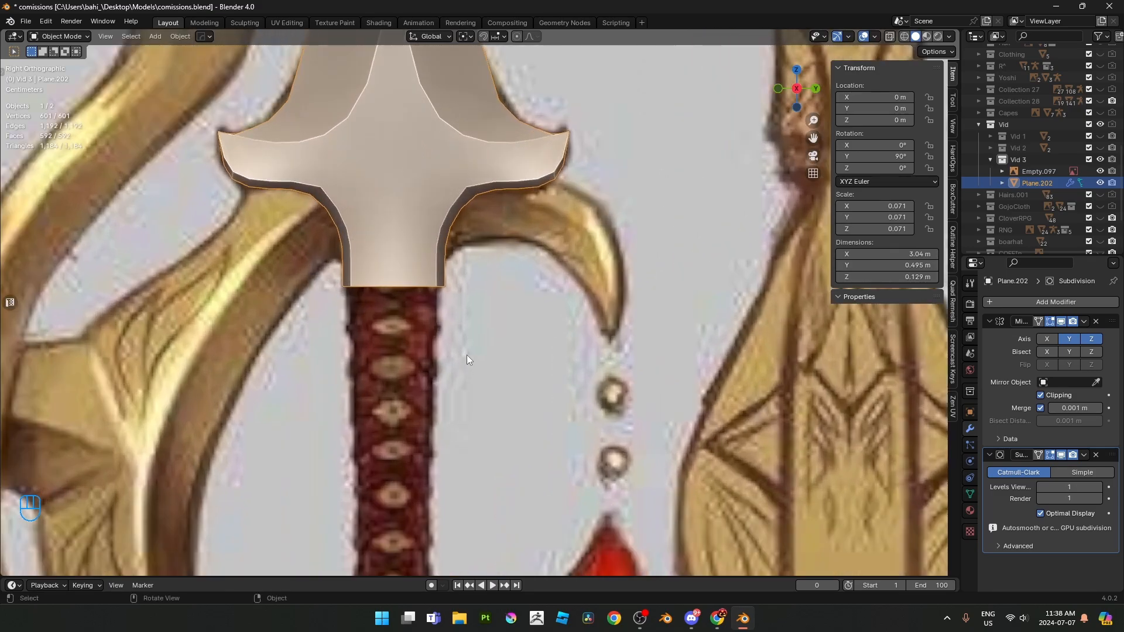
scroll(468, 374, "down", 4)
middle_click_drag(489, 470, 459, 398, "shift")
scroll(459, 399, "down", 5)
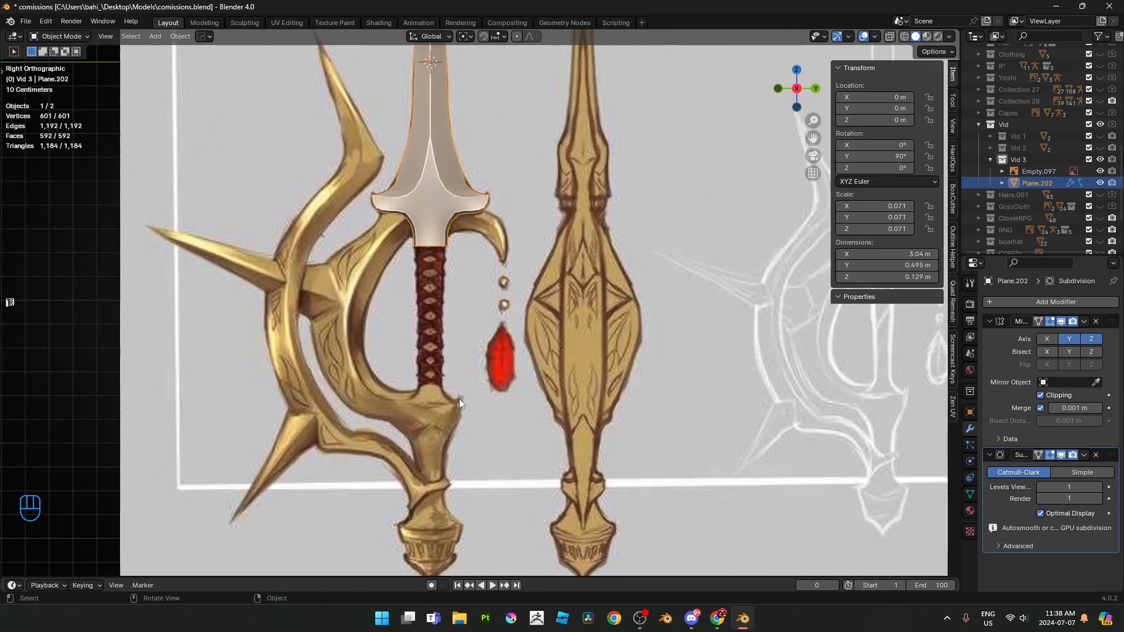
mouse_move(465, 199)
middle_mouse_down("shift")
mouse_move(465, 317)
mouse_move(486, 301)
middle_mouse_up("shift")
key("alt+z")
scroll(466, 341, "up", 2)
scroll(482, 316, "up", 5)
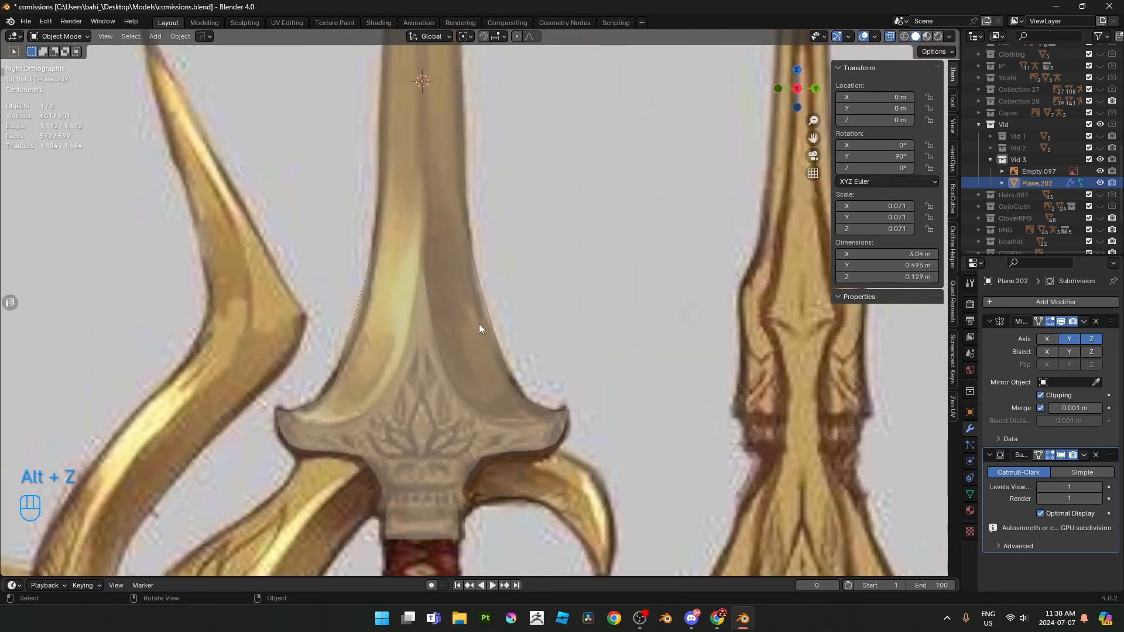
middle_click_drag(430, 417, 450, 315, "shift")
scroll(448, 300, "up", 3)
key("alt+z")
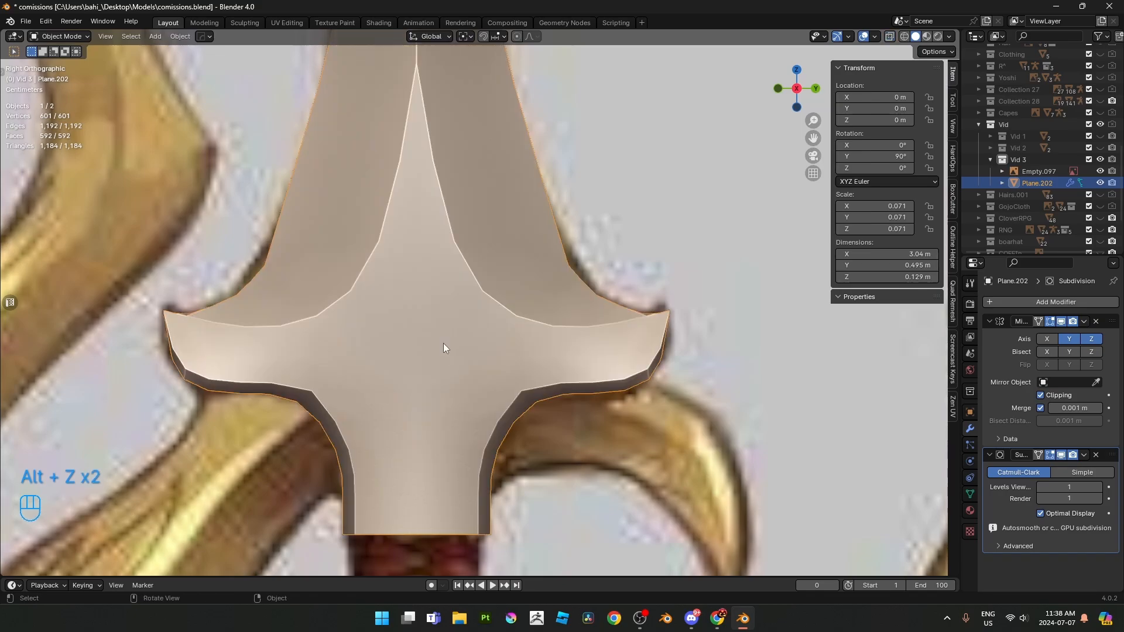
- Reposition the three inner crease vertices between the guard and blade base, shifting the inner two toward the centreline
key("alt+z")
key("Tab")
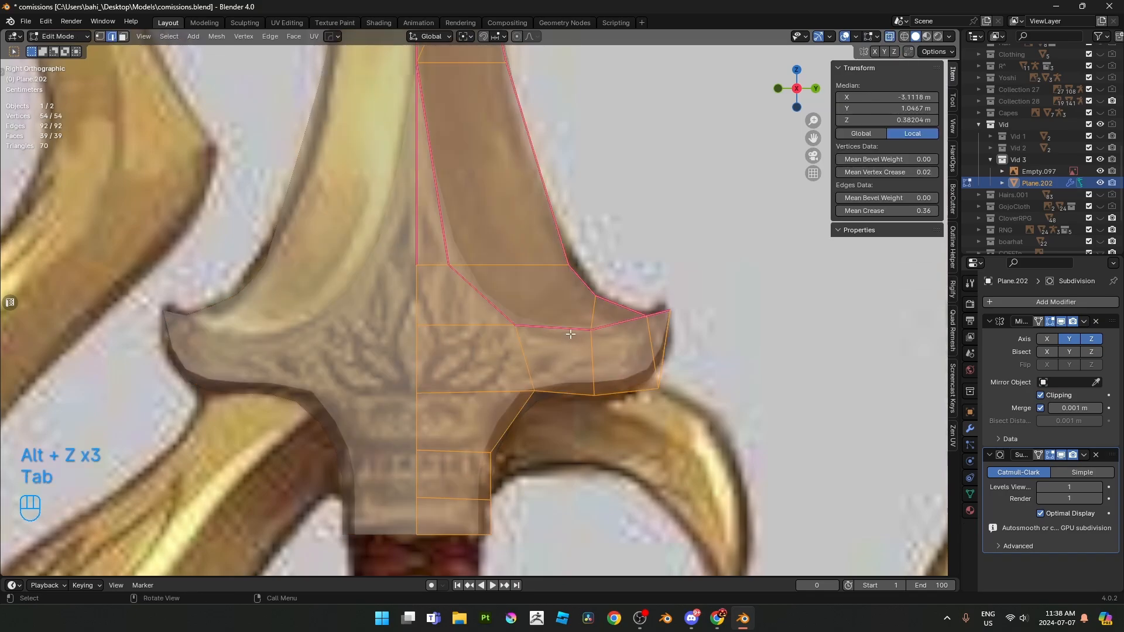
key("1")
key("g")
left_click(589, 361)
left_click(518, 337)
key("g")
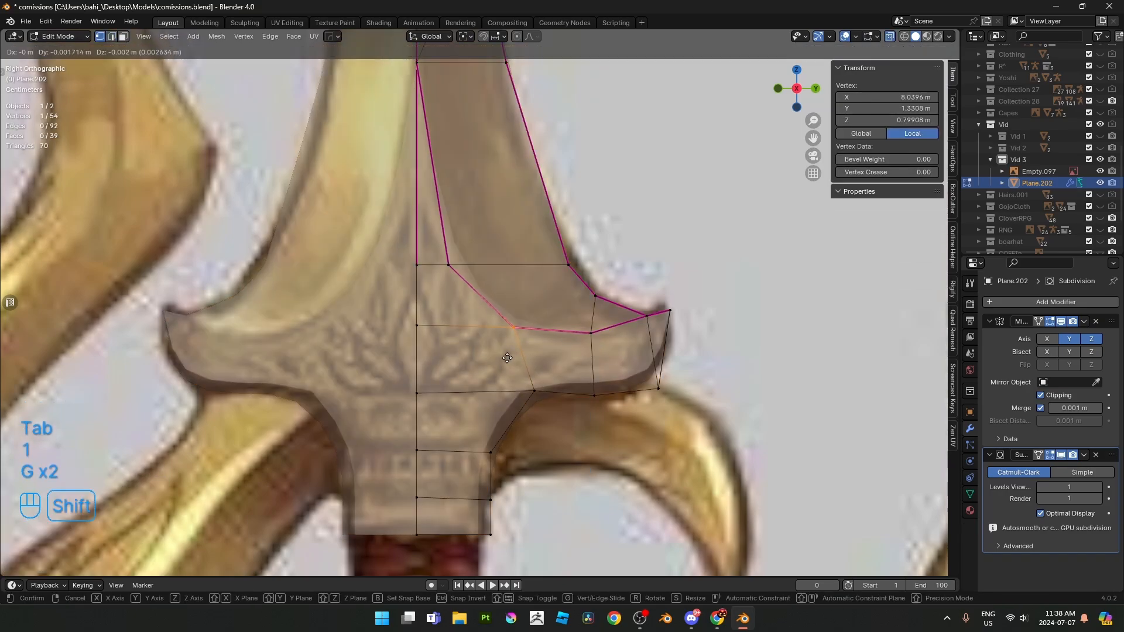
left_click(495, 377)
left_click_drag(498, 291, 498, 291)
key("g")
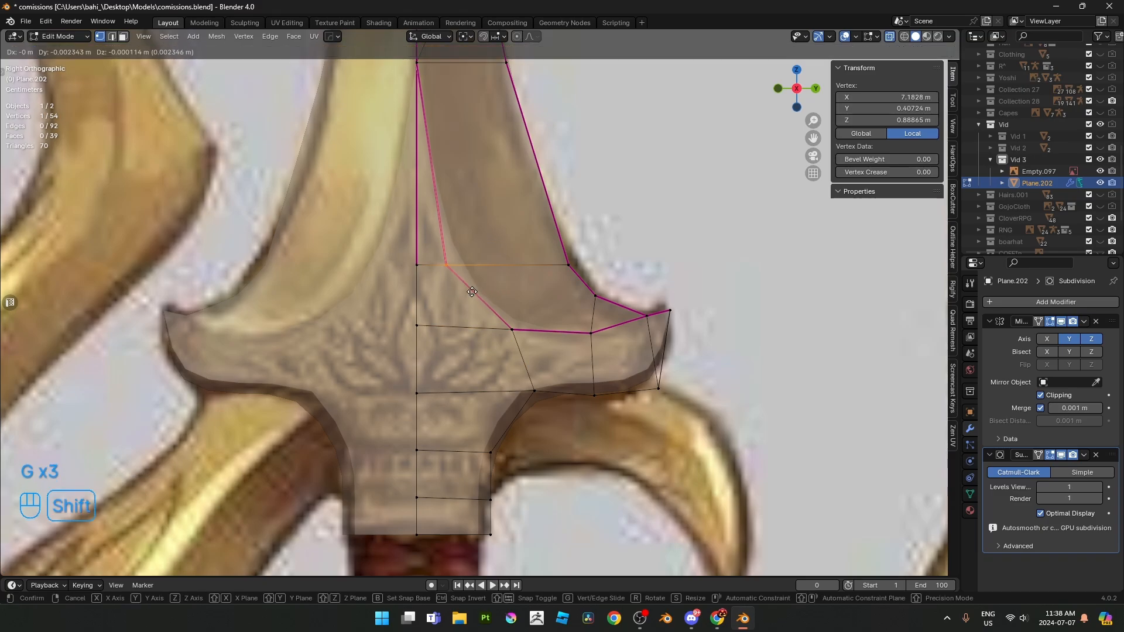
left_click(450, 292)
middle_click_drag(492, 241, 418, 221, "shift")
scroll(430, 226, "up", 1)
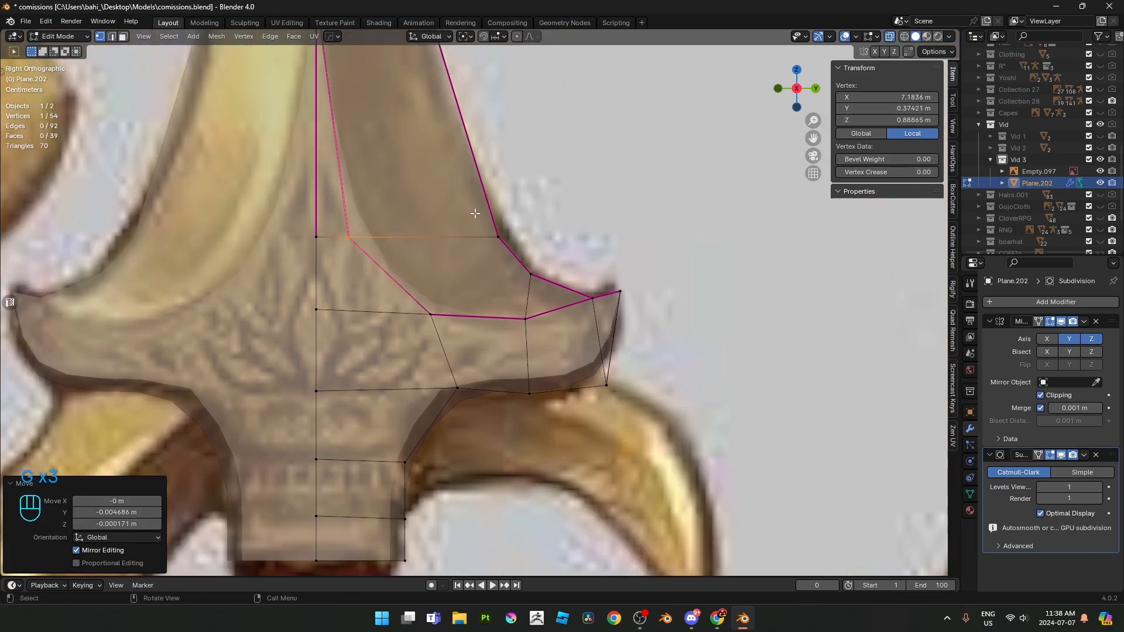
left_click_drag(476, 214, 515, 243)
middle_click_drag(542, 265, 550, 208, "shift")
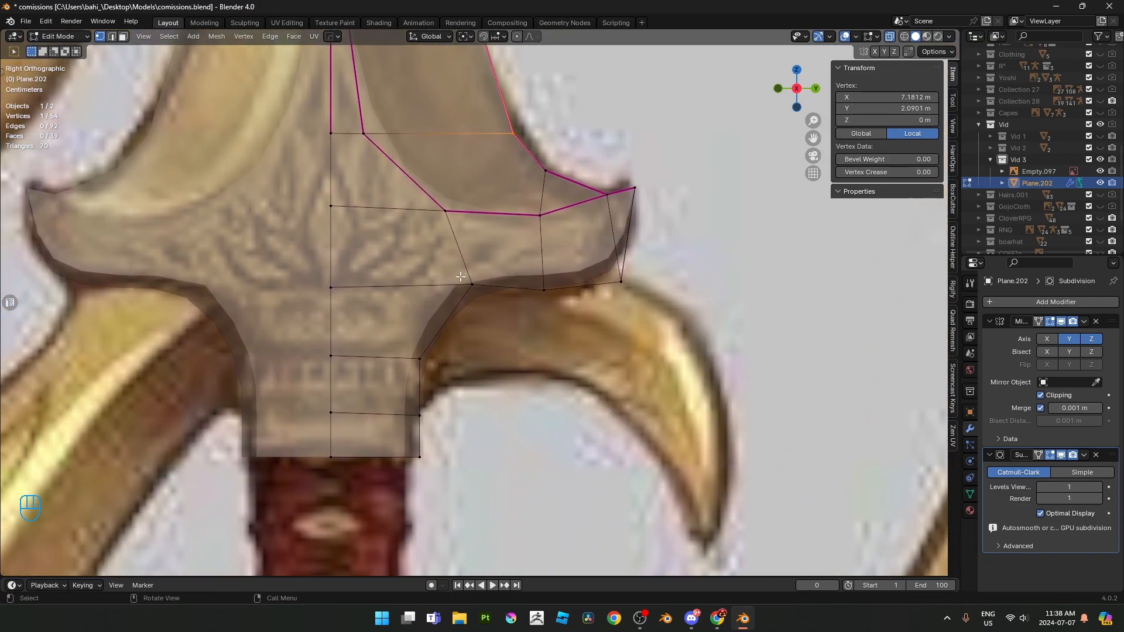
left_click_drag(456, 275, 493, 323)
key("g")
right_click(476, 309)
middle_click_drag(450, 311, 539, 184, "shift")
scroll(504, 239, "down", 3)
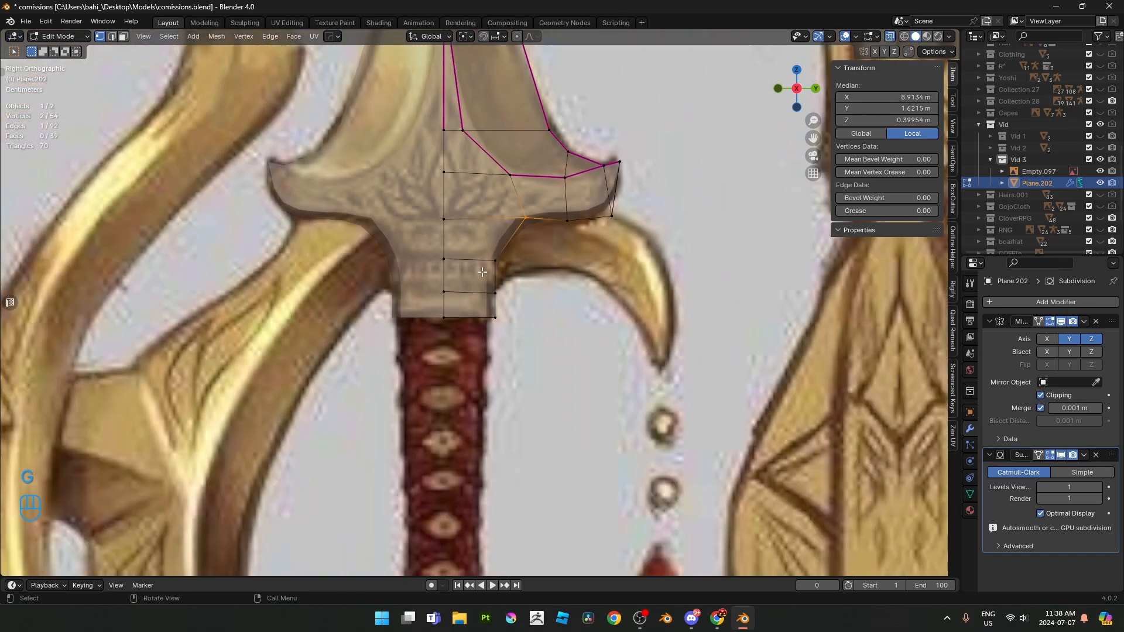
- Crease the edge loop around the top of the collar just below the guard
scroll(482, 271, "up", 3)
middle_click_drag(449, 264, 442, 293, "shift")
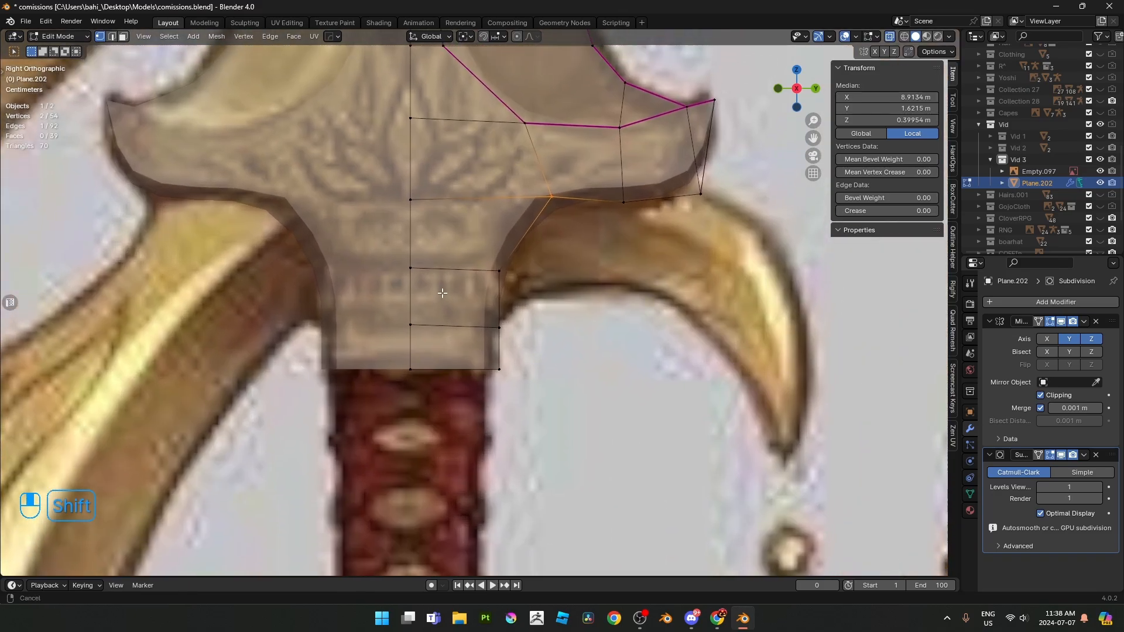
key("3")
left_click_drag(367, 273, 502, 404)
left_click(479, 272, "alt")
middle_click_drag(478, 275, 482, 326)
key("alt+z")
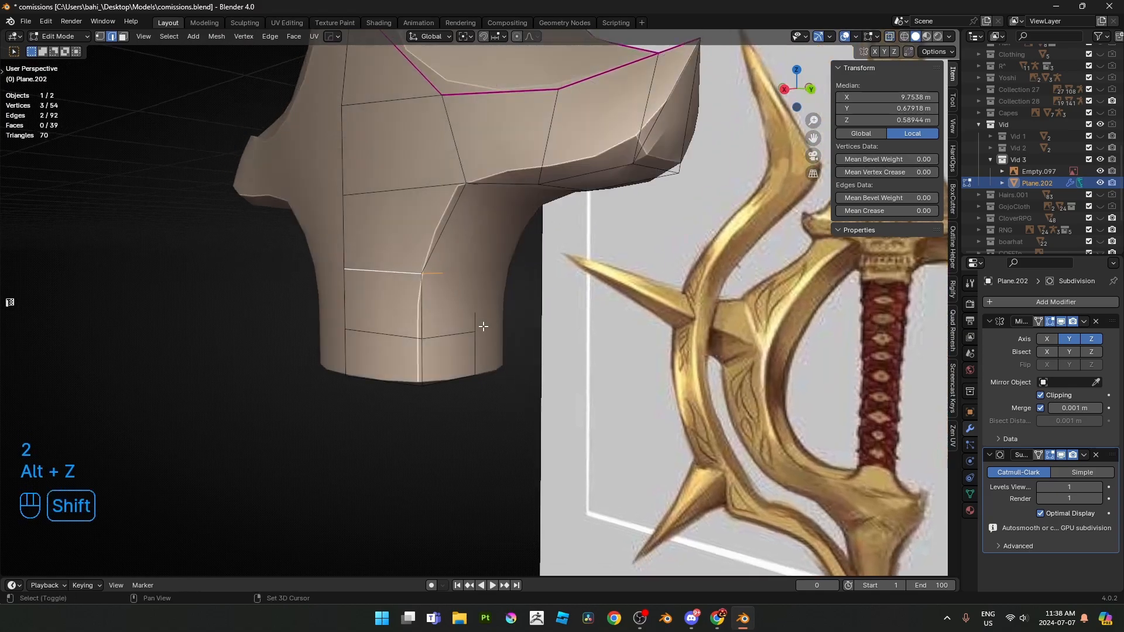
key("shift+e")
left_click(398, 335)
- Select the collar faces below the creased loop and extrude them slightly outward along their normals to thicken the collar
middle_click_drag(398, 335, 432, 332)
key("3")
key("alt+z")
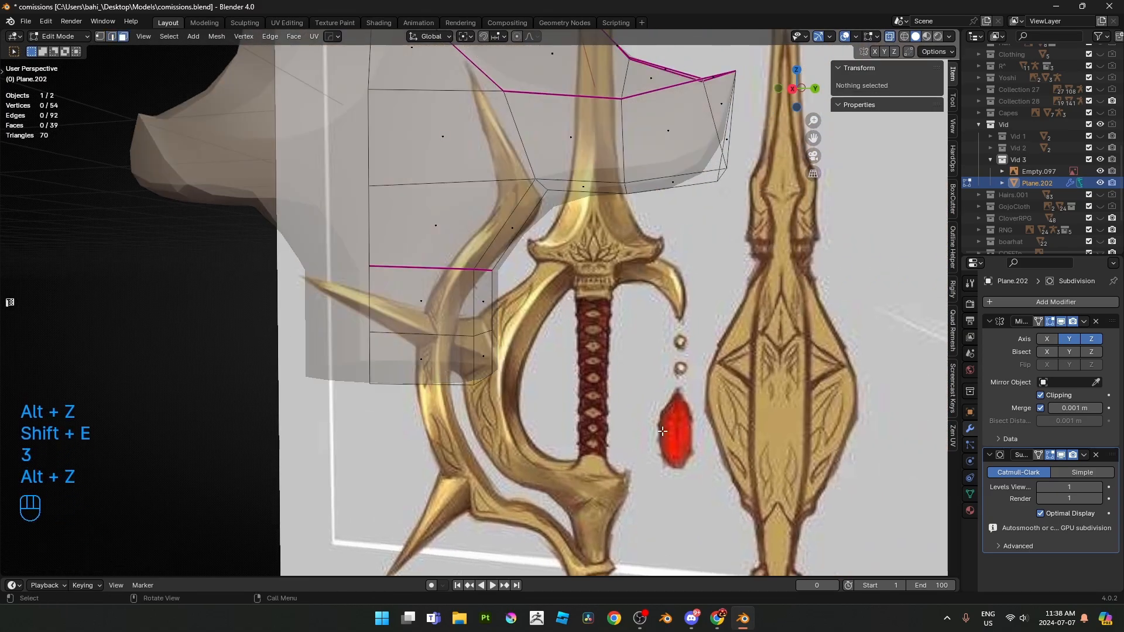
left_click_drag(346, 419, 660, 279)
middle_click_drag(575, 358, 596, 369)
key("alt+z")
key("alt+e")
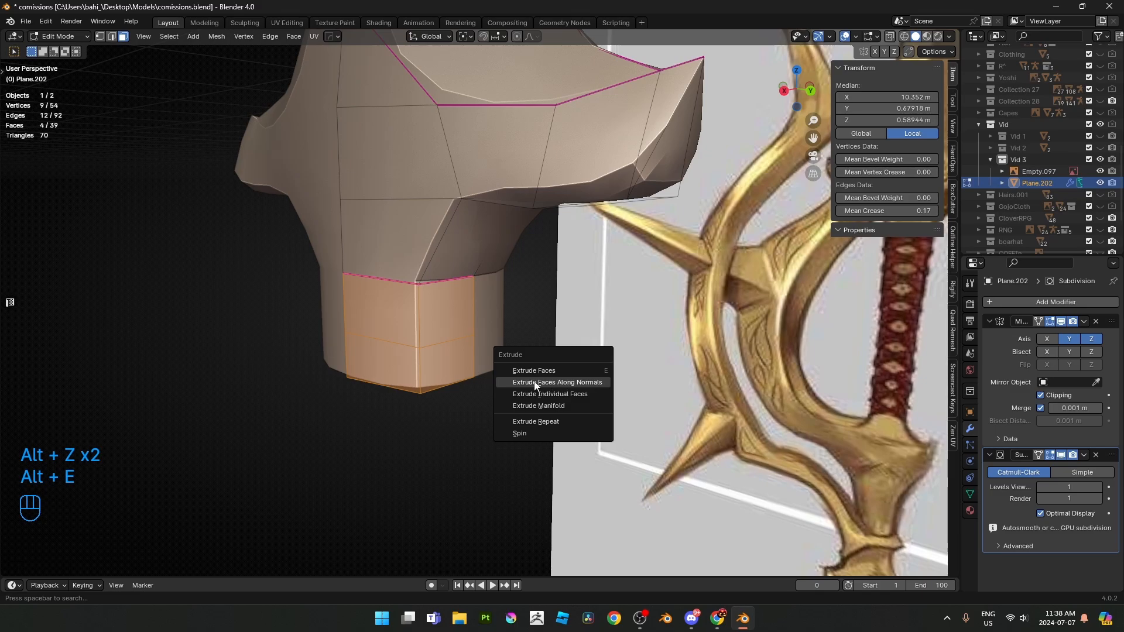
key("Escape")
middle_click_drag(546, 384, 648, 336)
key("alt+e")
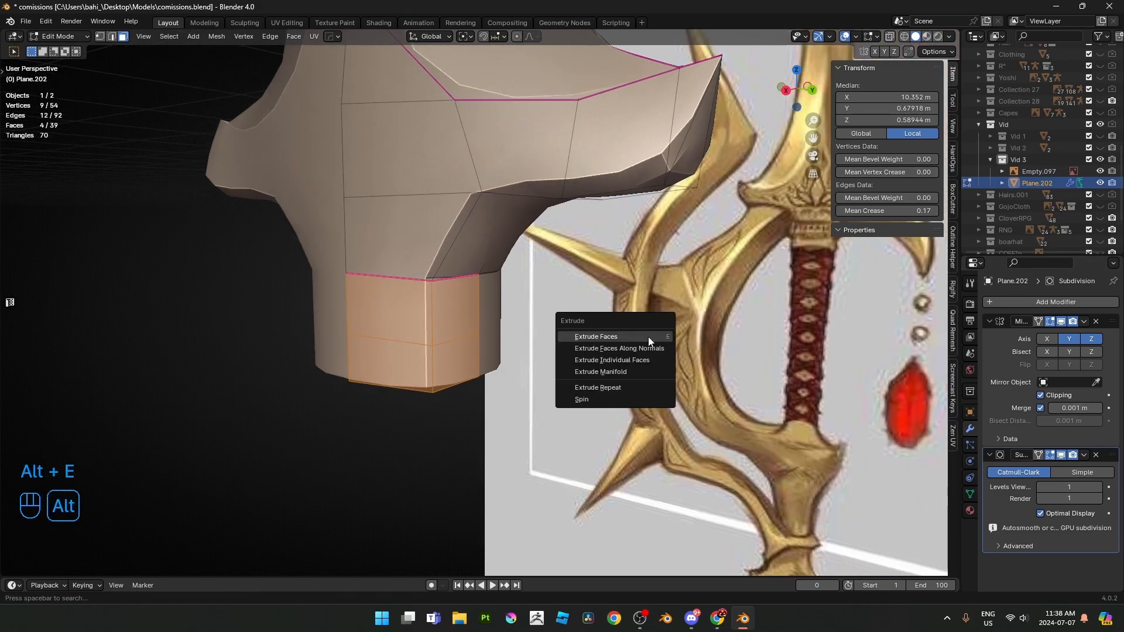
left_click(627, 349)
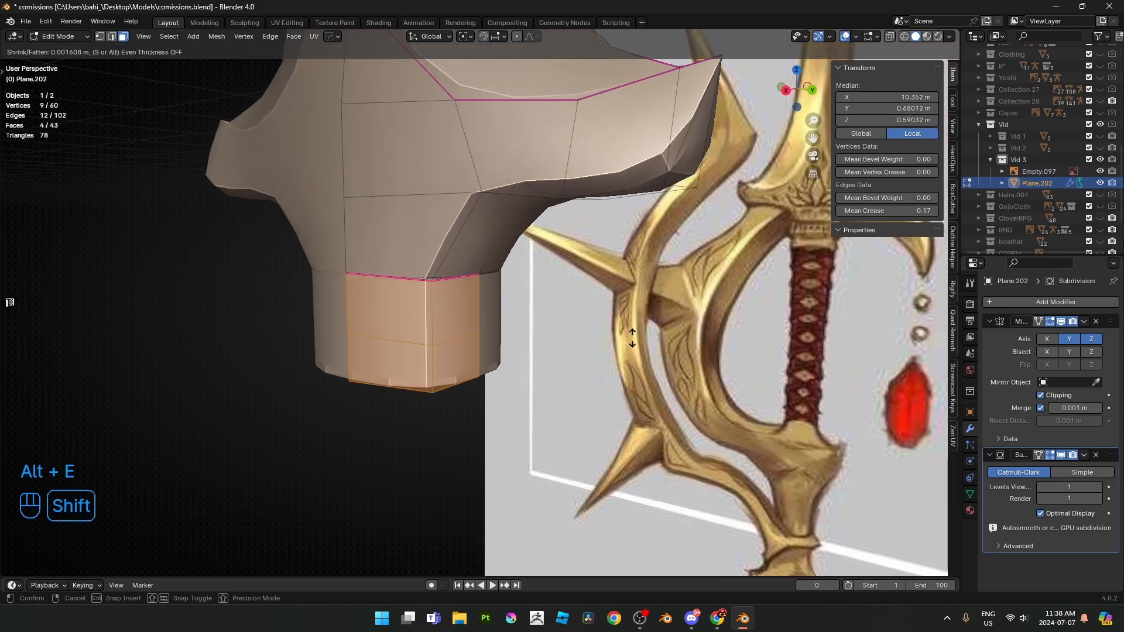
left_click(653, 204)
- Compare the thickened collar with the reference in the right side view, in solid and see-through display, and save the file
middle_click_drag(653, 204, 515, 345)
key("Tab")
scroll(513, 328, "down", 4)
scroll(515, 345, "up", 3)
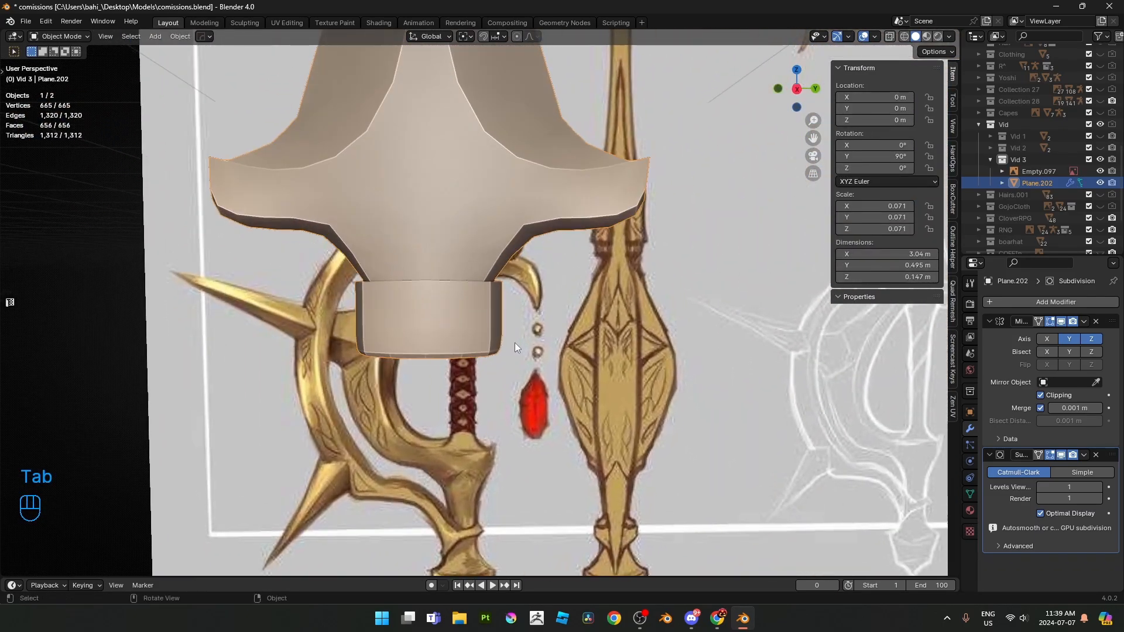
key("KP_3")
key("KP_1")
key("KP_3")
key("Tab")
key("alt+z")
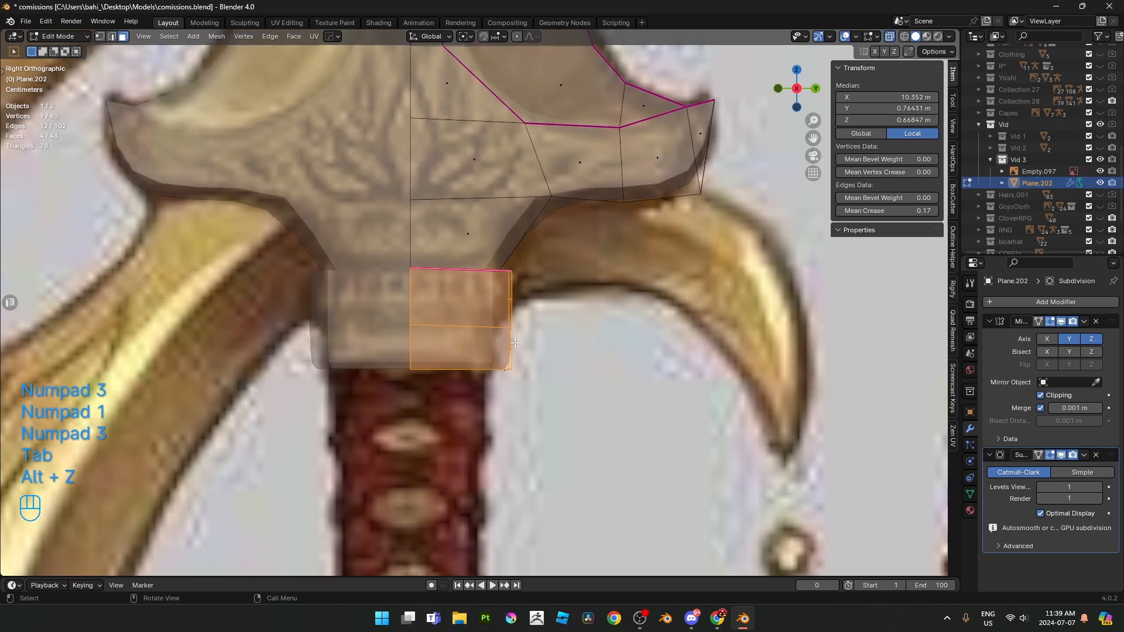
scroll(515, 343, "down", 9)
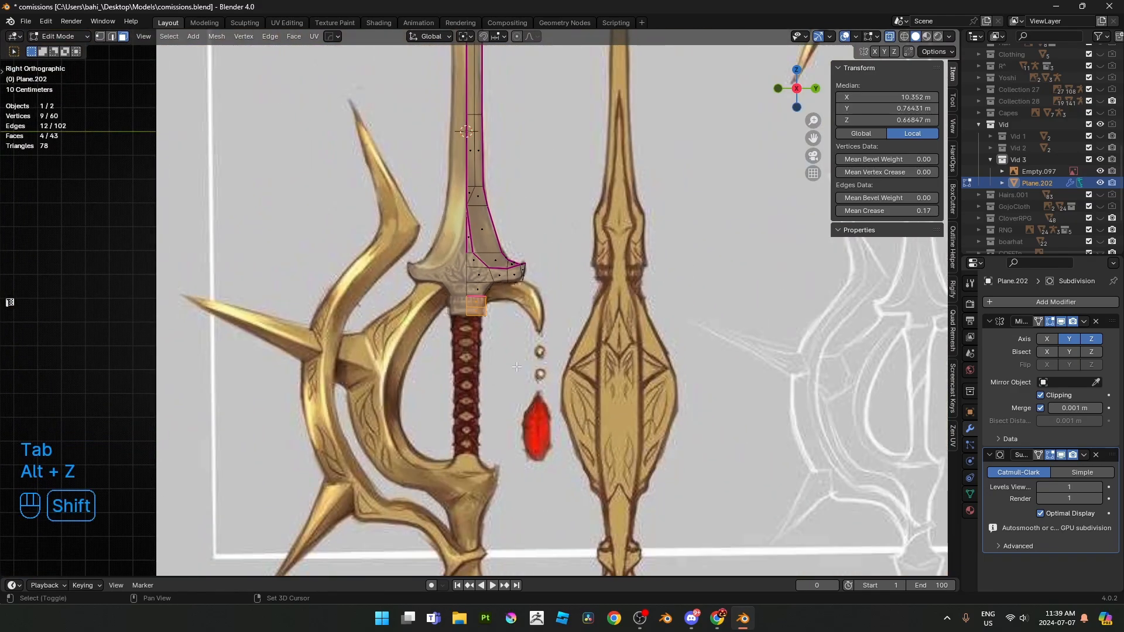
middle_click_drag(516, 367, 518, 304, "shift")
scroll(518, 304, "up", 1)
scroll(519, 304, "down", 3)
key("alt+z")
key("Tab")
scroll(519, 303, "up", 3)
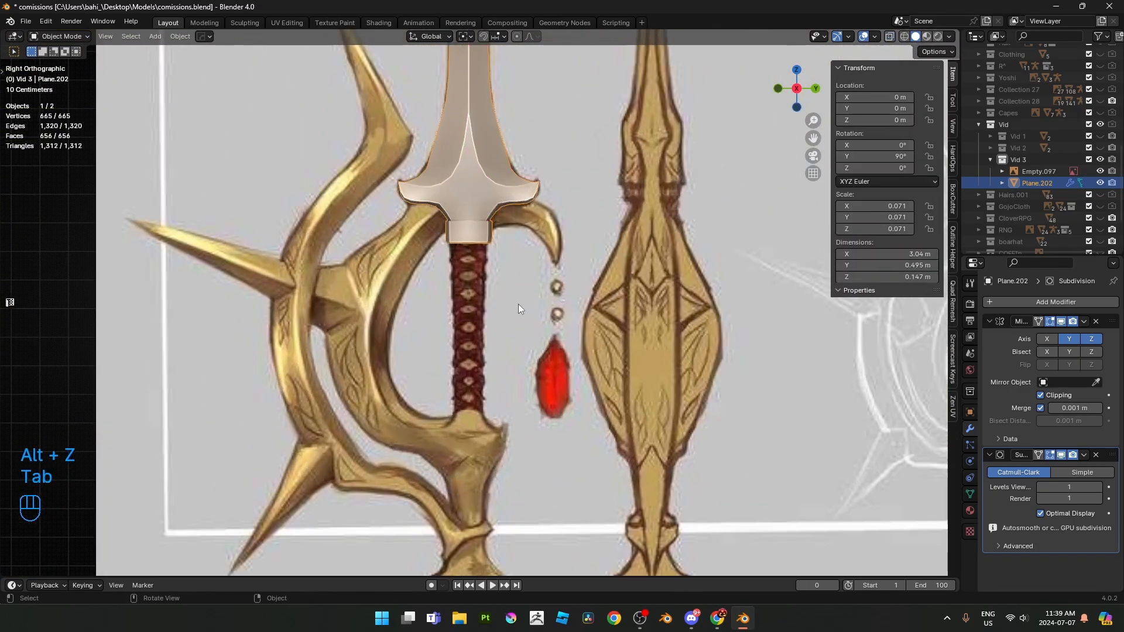
key("ctrl+s")
- Add a cylinder mesh with 16 vertices and shade it auto smooth
middle_click_drag(517, 304, 507, 300, "shift")
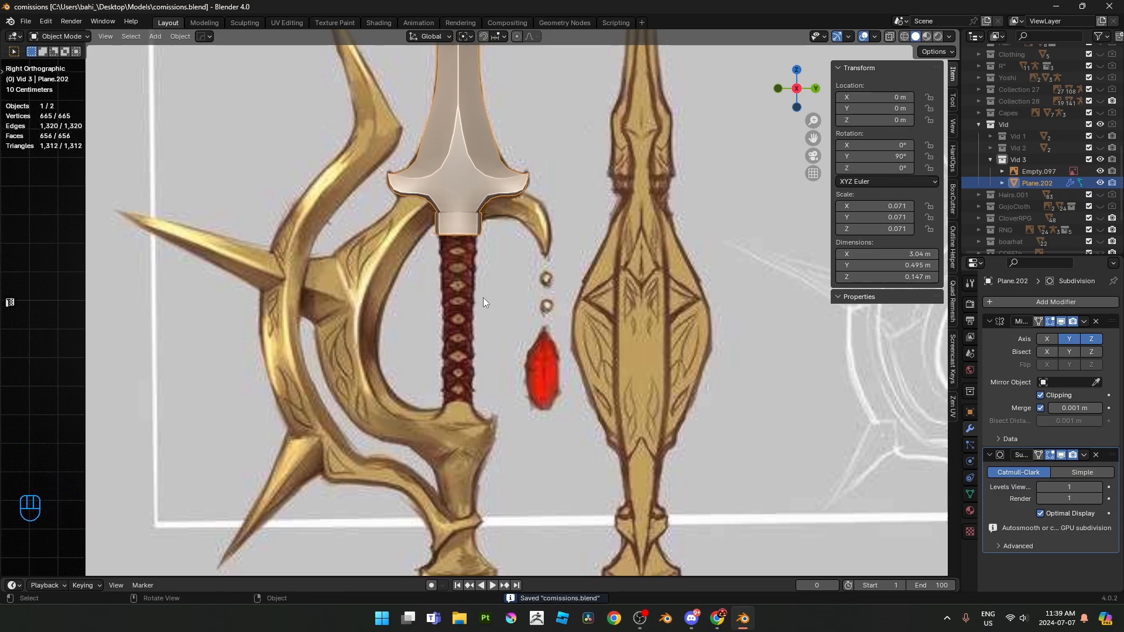
middle_click_drag(484, 288, 476, 293, "shift")
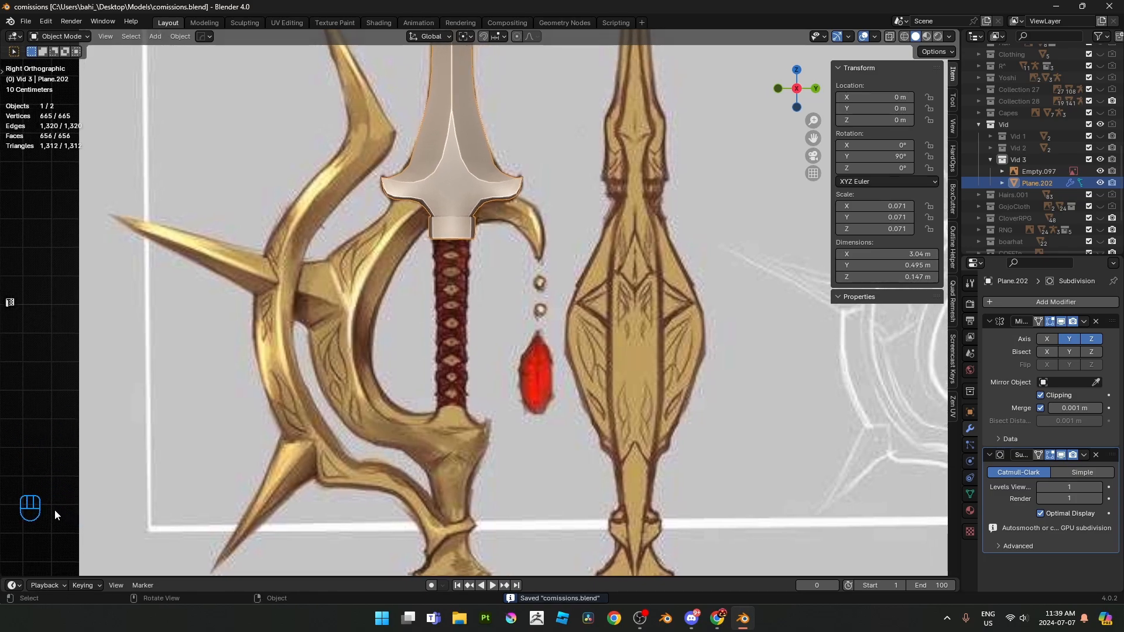
key("shift+a")
mouse_move(493, 355)
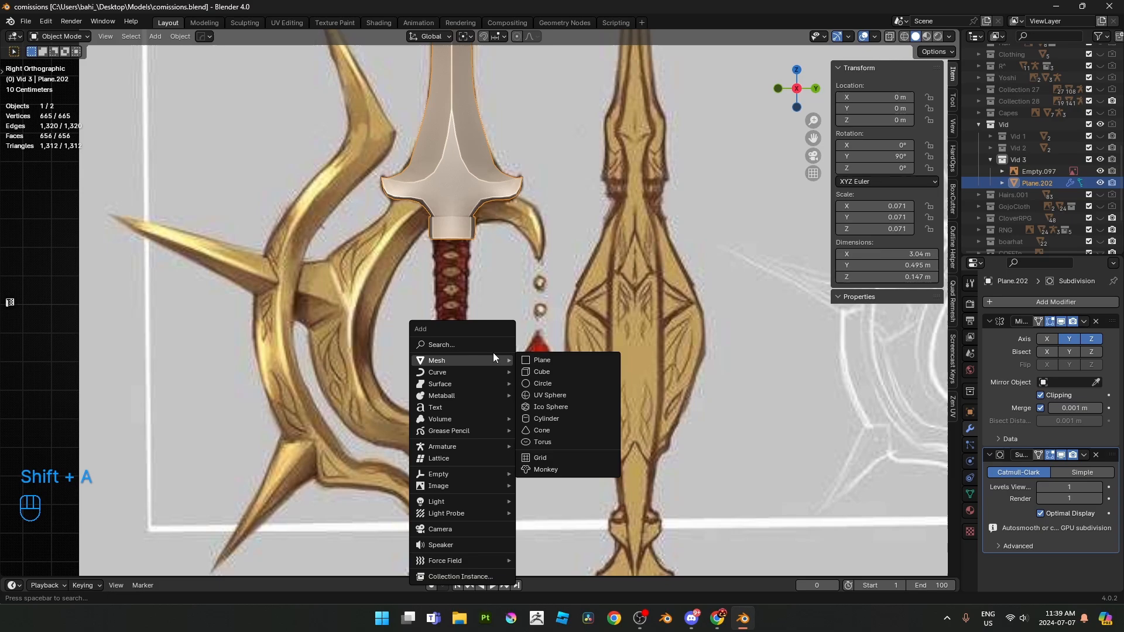
left_click(570, 418)
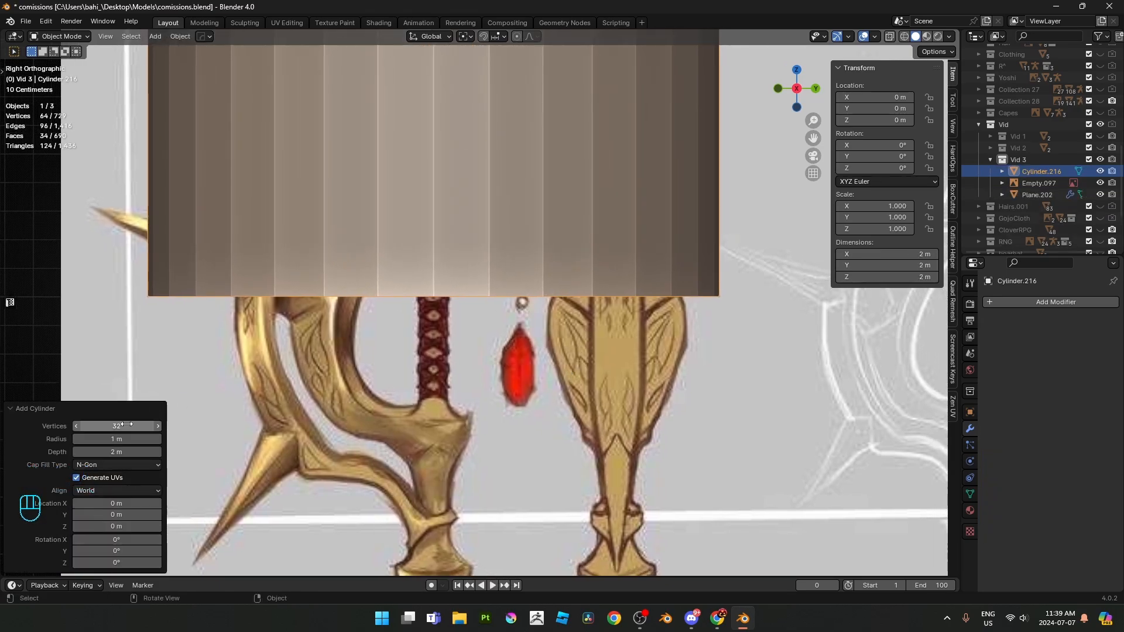
left_click(130, 423)
type("15.3")
key("BackSpace")
key("BackSpace")
type("3")
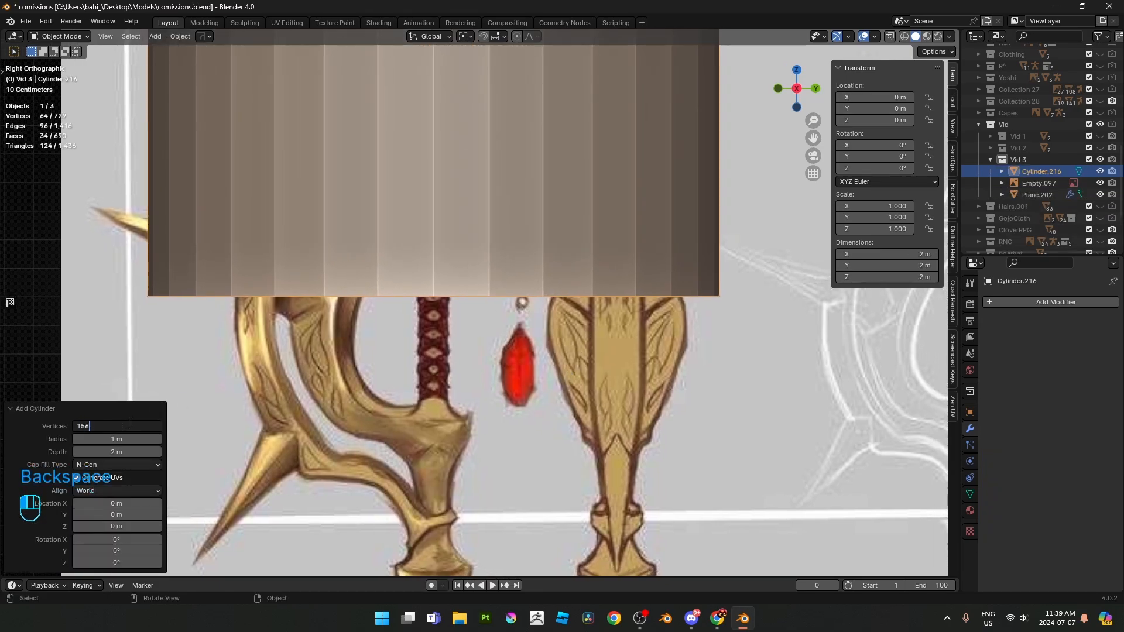
key("BackSpace")
key("BackSpace")
type("6")
key("Return")
right_click(489, 352)
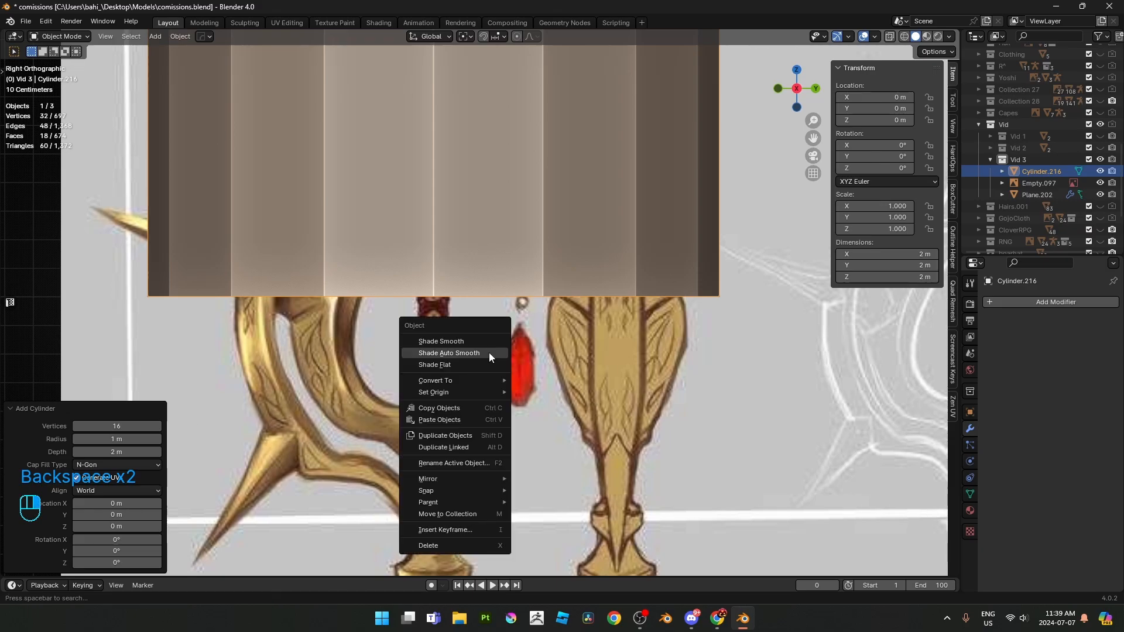
left_click(489, 353)
- Scale the cylinder to about 0.053 and move it along Z to about -1.157 m, over the reference grip
key("s")
left_click(504, 124)
key("g")
key("z")
left_click(504, 487)
key("s")
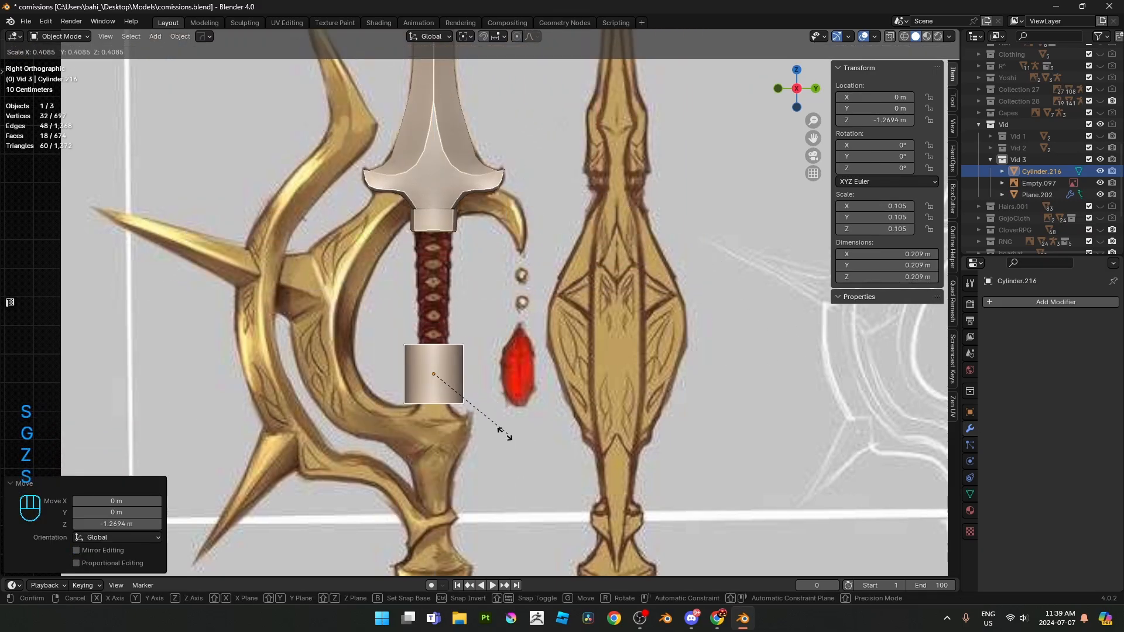
left_click(447, 430)
key("g")
key("z")
left_click(446, 398)
scroll(447, 398, "up", 3)
key("s")
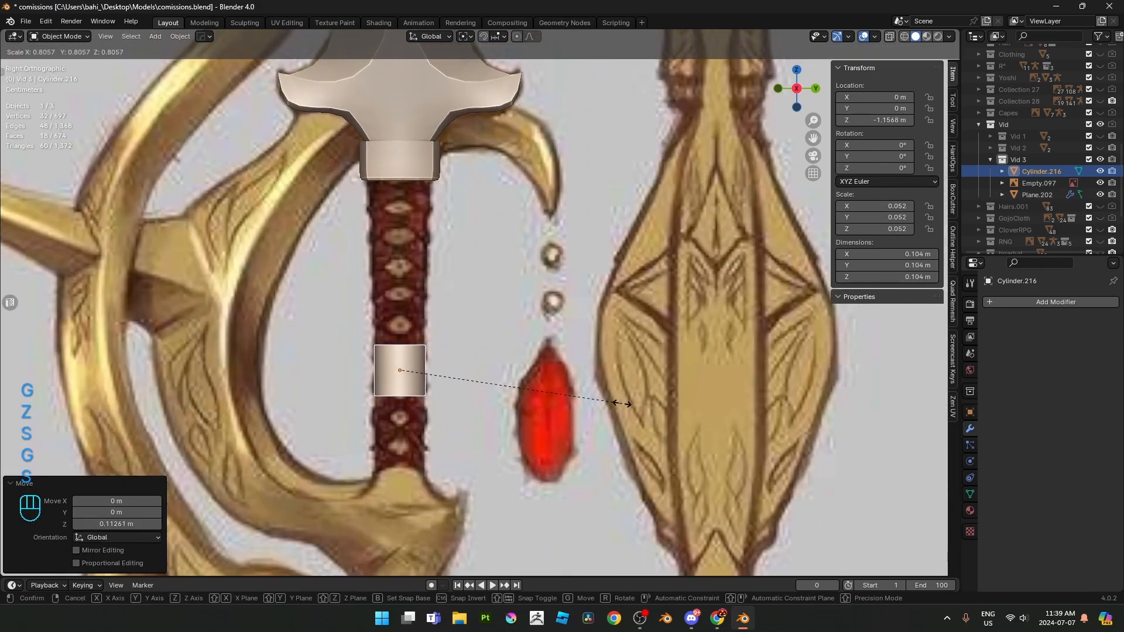
left_click(626, 405)
- Raise the cylinder's upper vertex ring about 0.372 m along Z into the collar and widen it slightly
key("Tab")
key("alt+z")
key("1")
left_click_drag(360, 309, 474, 358)
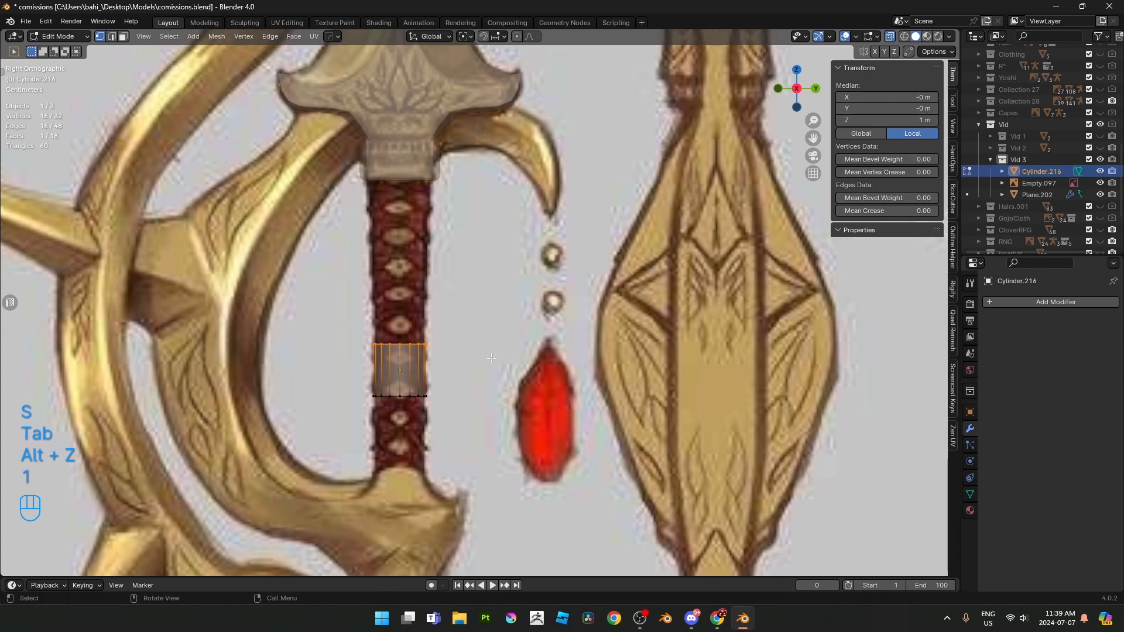
key("g")
key("z")
left_click(501, 174)
key("s")
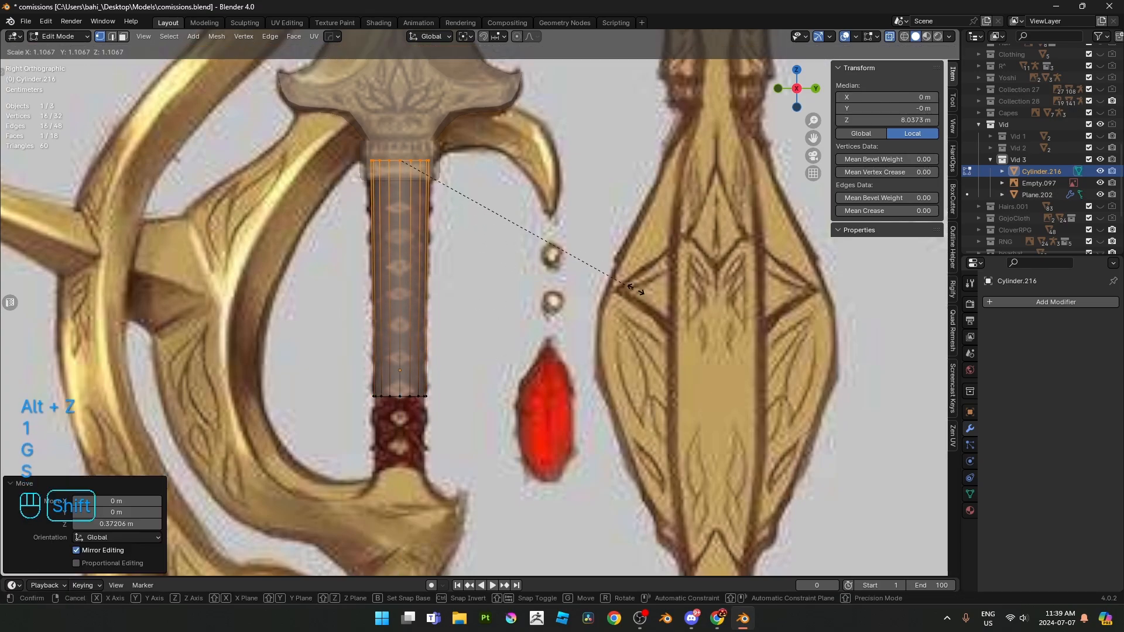
left_click(541, 261)
- Lower the cylinder's bottom vertex ring along Z to the end of the reference grip and scale it to the grip's width
left_click_drag(361, 338, 469, 439)
key("g")
key("z")
left_click(627, 516)
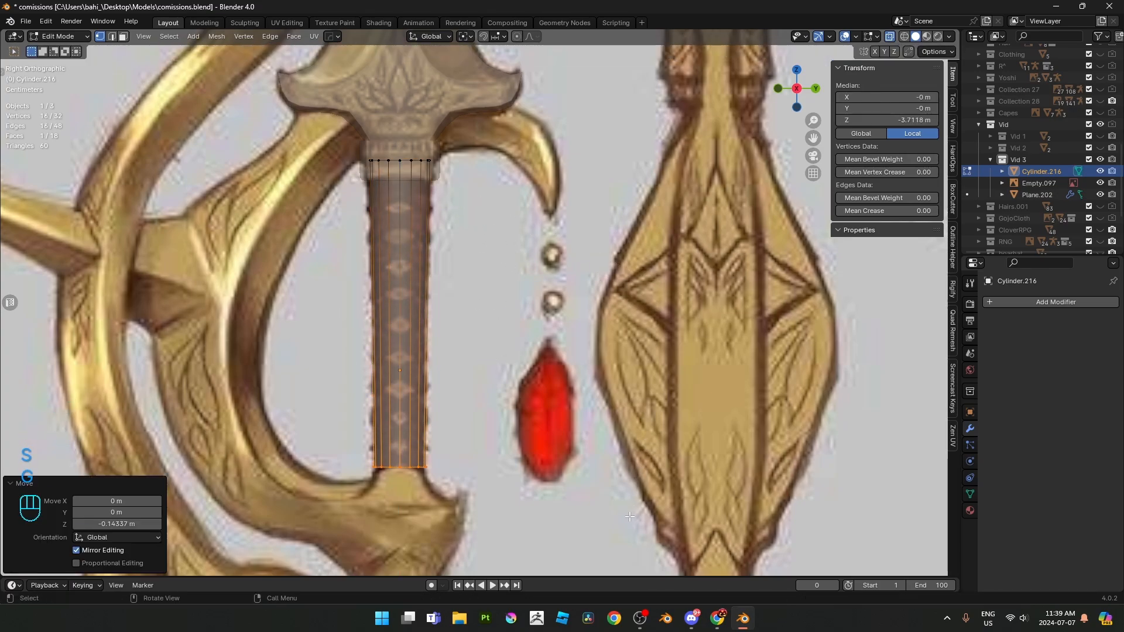
middle_click_drag(627, 516, 648, 449, "shift")
scroll(644, 448, "down", 1)
middle_click_drag(489, 280, 494, 276, "shift")
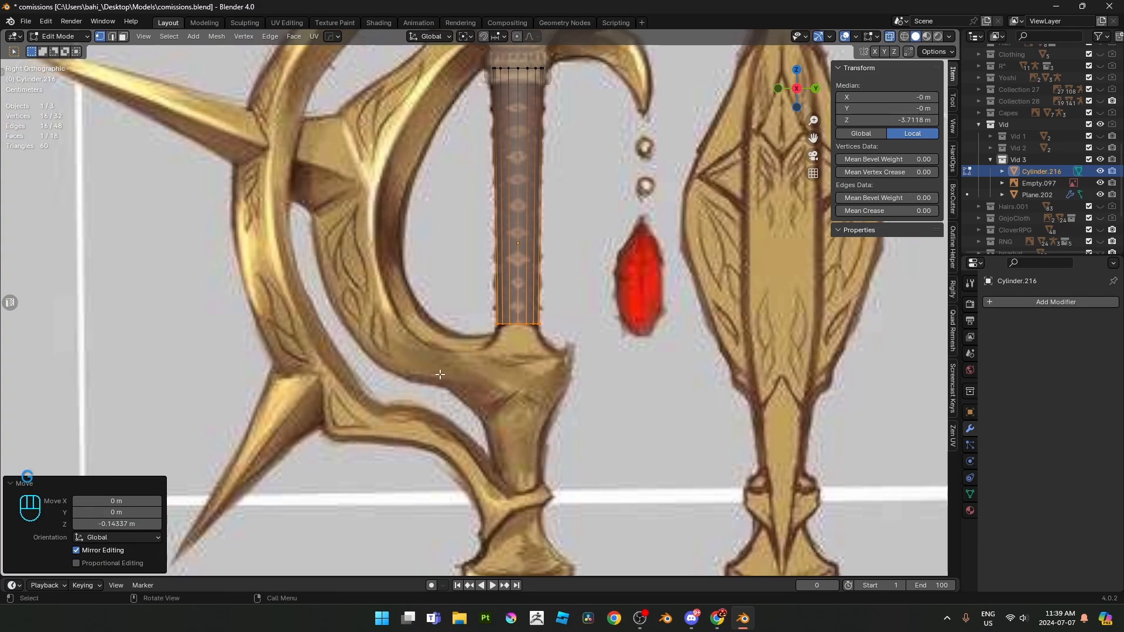
middle_click_drag(527, 358, 508, 462, "shift")
scroll(354, 237, "down", 3)
middle_click_drag(354, 236, 331, 224, "shift")
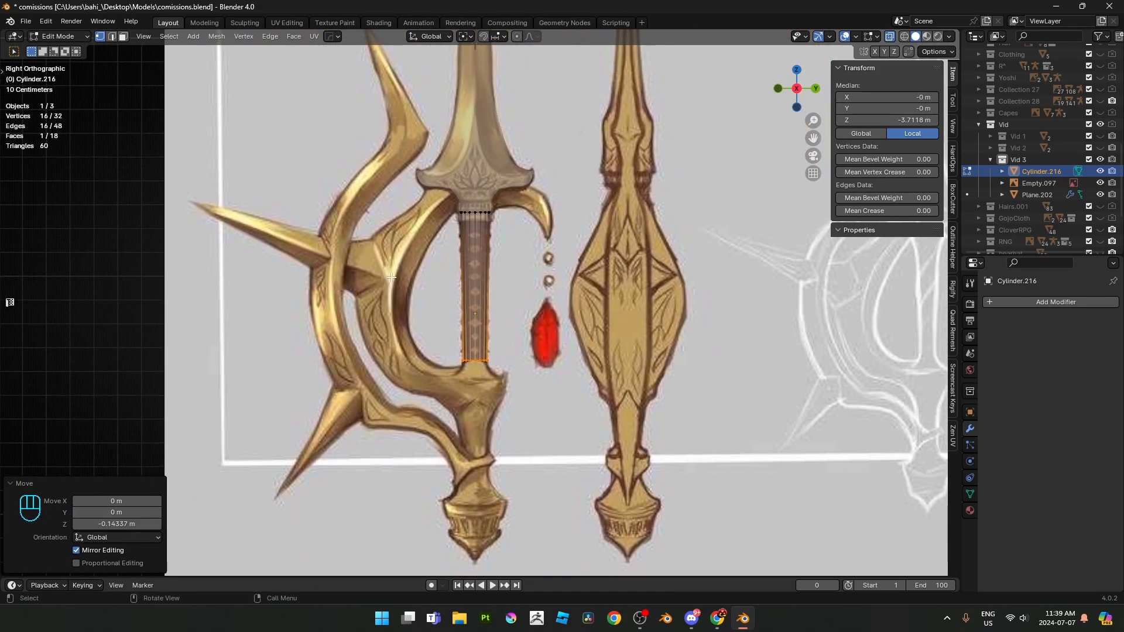
scroll(571, 342, "up", 7)
key("g")
key("z")
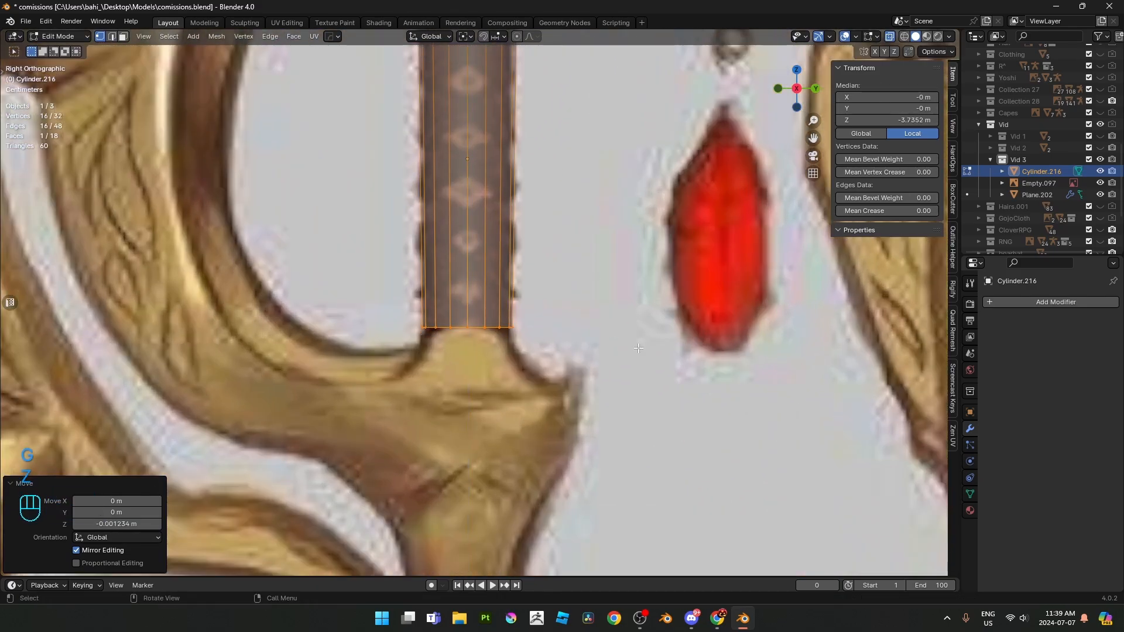
key("s")
key("g")
key("z")
left_click(586, 362)
- Check the grip cylinder against the blade, collar and reference in solid and see-through display
scroll(586, 362, "down", 4)
middle_click_drag(586, 362, 561, 492, "shift")
middle_click_drag(526, 399, 445, 386, "shift")
scroll(515, 337, "up", 1)
scroll(477, 302, "up", 2)
key("alt+z")
key("Tab")
scroll(468, 317, "down", 4)
scroll(445, 304, "up", 3)
key("Tab")
key("alt+z")
- Lower the grip cylinder's top ring about 0.018 m within the collar and scale it to fit the reference grip's width
middle_click_drag(409, 225, 414, 302, "shift")
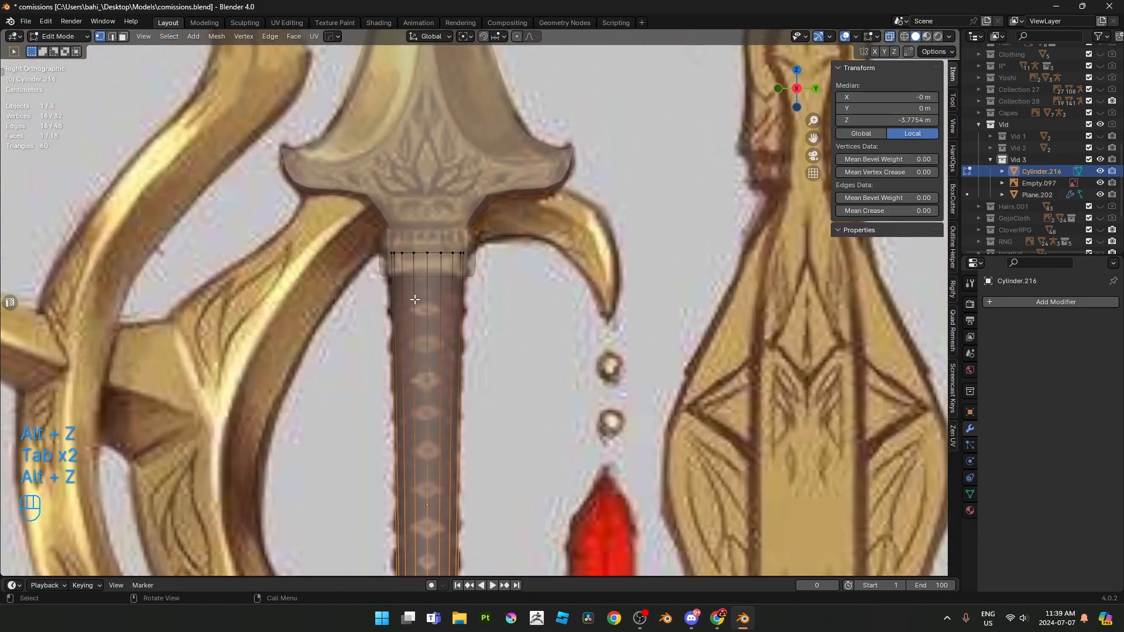
scroll(410, 293, "up", 2)
key("1")
left_click_drag(273, 196, 483, 252)
scroll(544, 259, "up", 2)
key("g")
key("z")
left_click(561, 249)
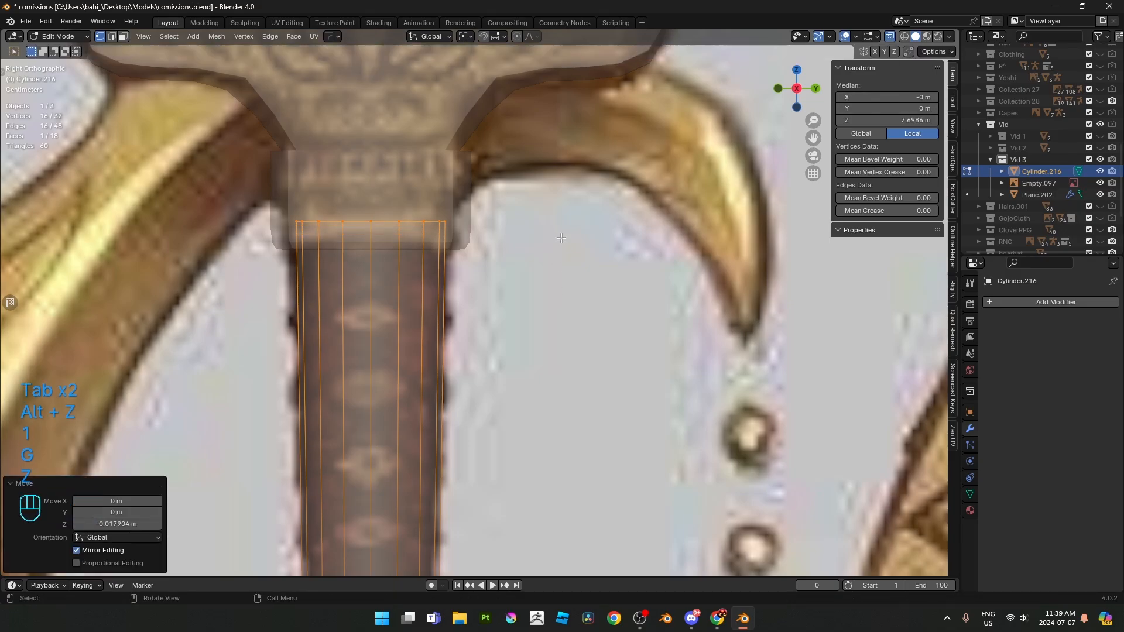
key("s")
left_click(614, 250)
key("alt+z")
middle_click_drag(551, 279, 490, 286)
key("s")
left_click(550, 249)
scroll(544, 252, "down", 8)
key("Tab")
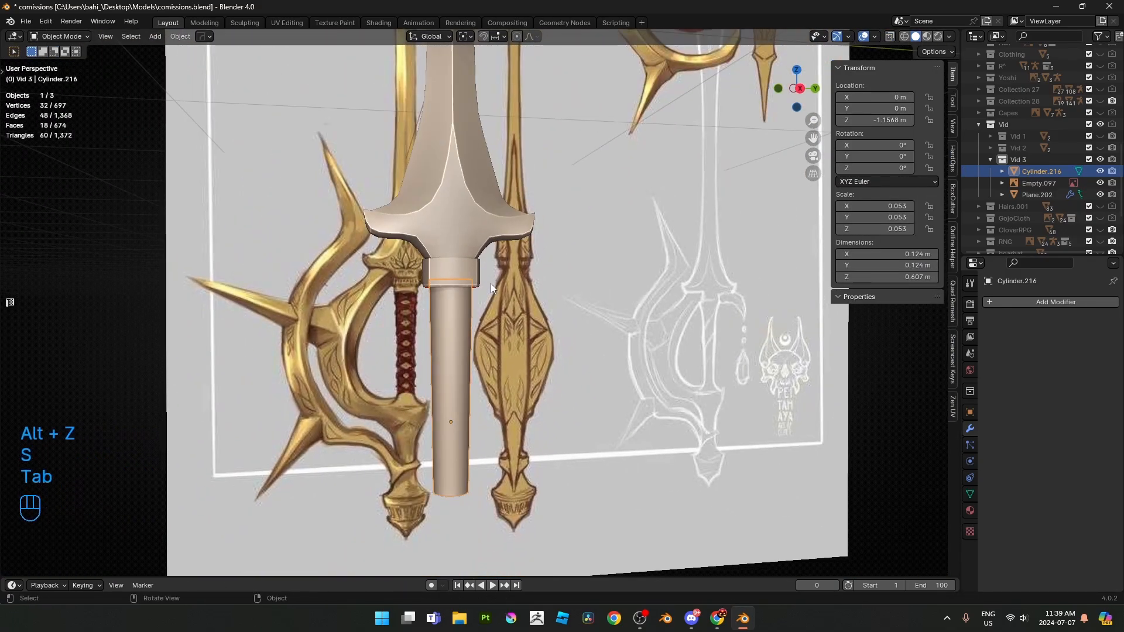
- Raise the grip cylinder's bottom ring about 0.003 m along Z to align with the lower end of the reference grip
key("KP_3")
scroll(489, 287, "up", 3)
key("Tab")
key("alt+z")
scroll(488, 316, "up", 1)
middle_click_drag(488, 363, 537, 105, "shift")
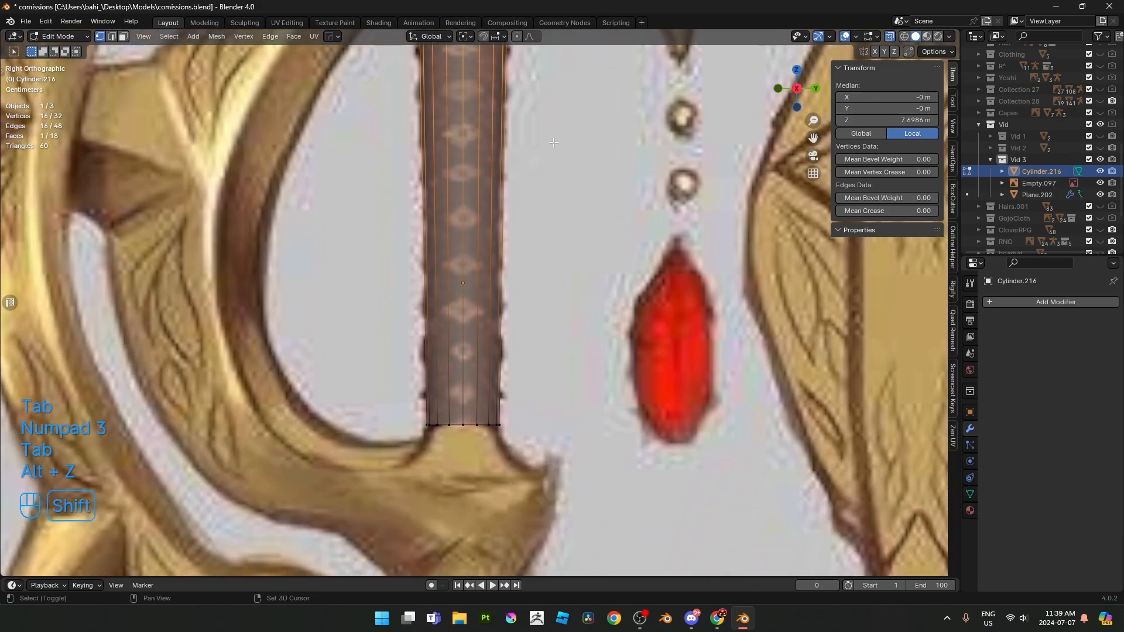
left_click_drag(350, 317, 580, 452)
key("g")
key("z")
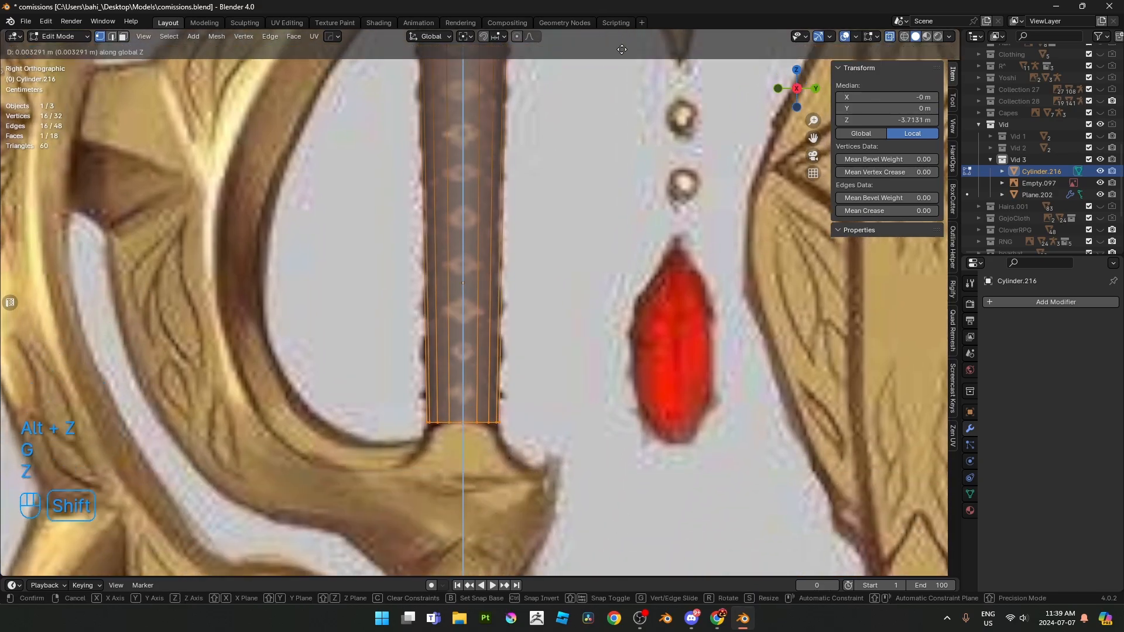
left_click(622, 52)
scroll(483, 322, "down", 3)
scroll(482, 322, "up", 6)
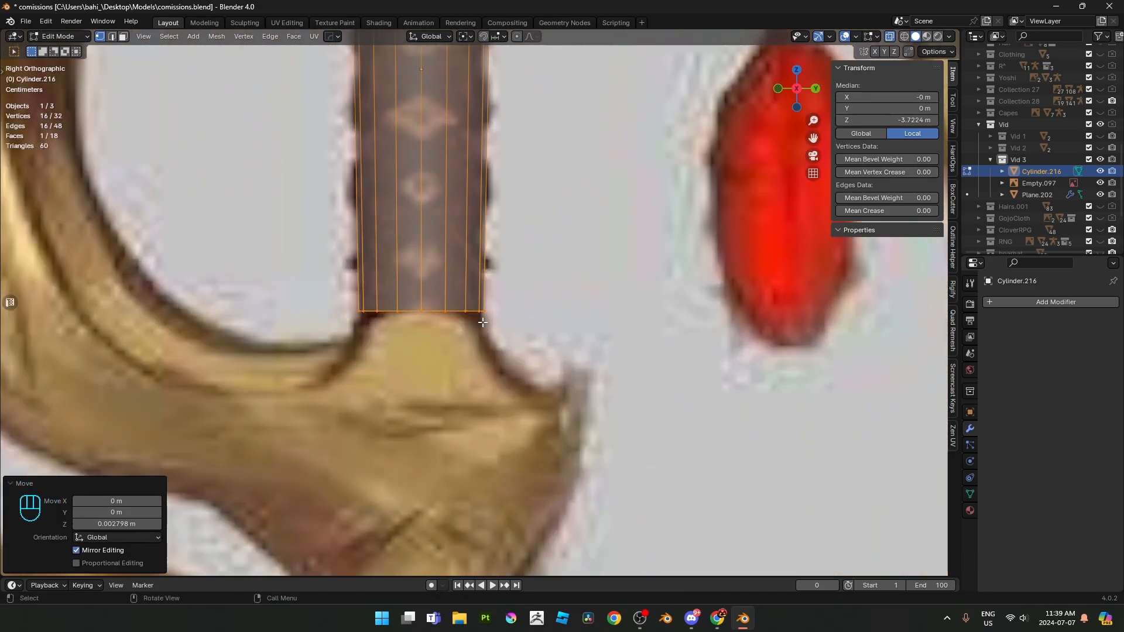
scroll(482, 322, "up", 2)
scroll(427, 157, "down", 10)
middle_click_drag(360, 244, 425, 263, "shift")
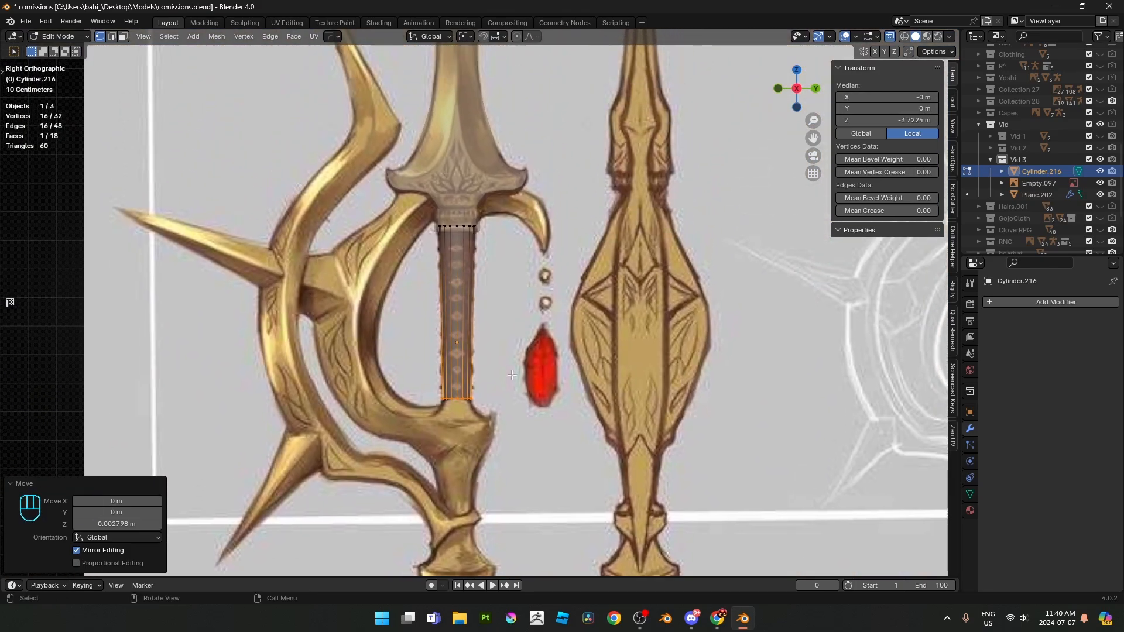
- Return to Object Mode in solid display and save the file
scroll(512, 375, "down", 2)
middle_click_drag(512, 375, 517, 402, "shift")
key("alt+z")
key("Tab")
scroll(460, 281, "down", 2)
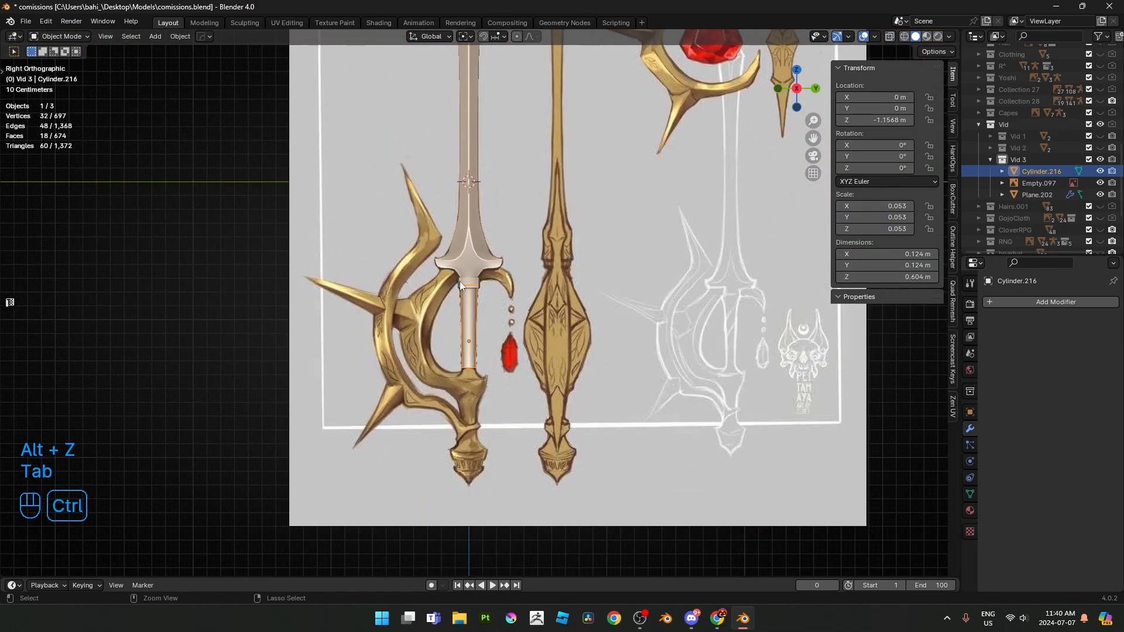
key("ctrl+s")
- Examine the curved hand guard, spikes and pommel of the reference around the finished grip cylinder
scroll(459, 282, "up", 5)
scroll(252, 276, "down", 6)
middle_click_drag(494, 396, 365, 519, "shift")
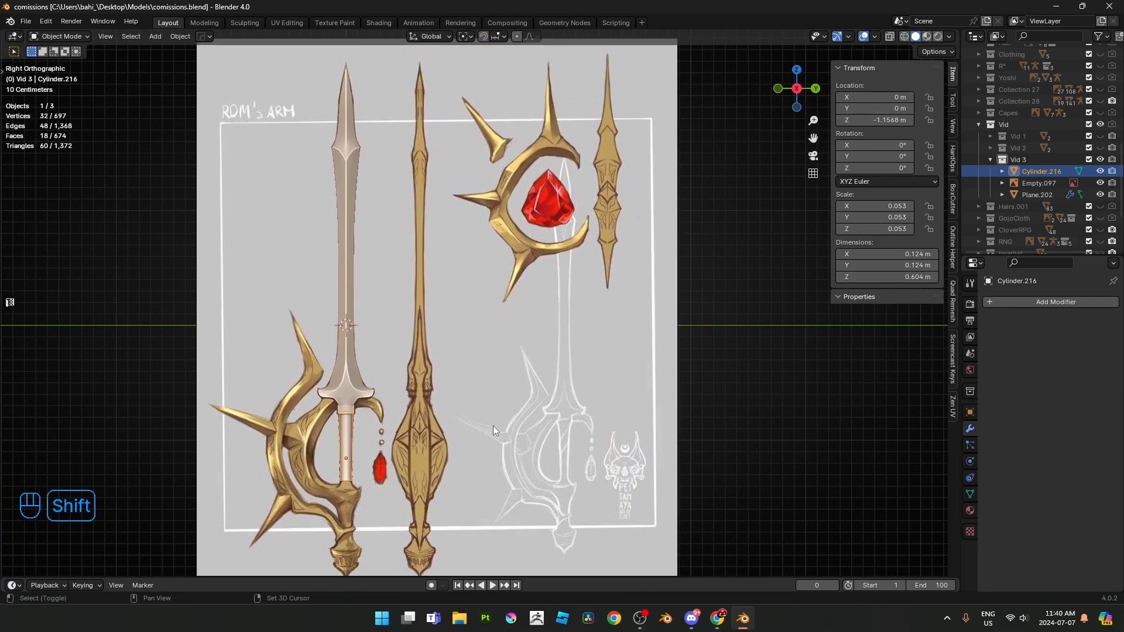
scroll(507, 381, "up", 5)
middle_click_drag(462, 257, 487, 359, "shift")
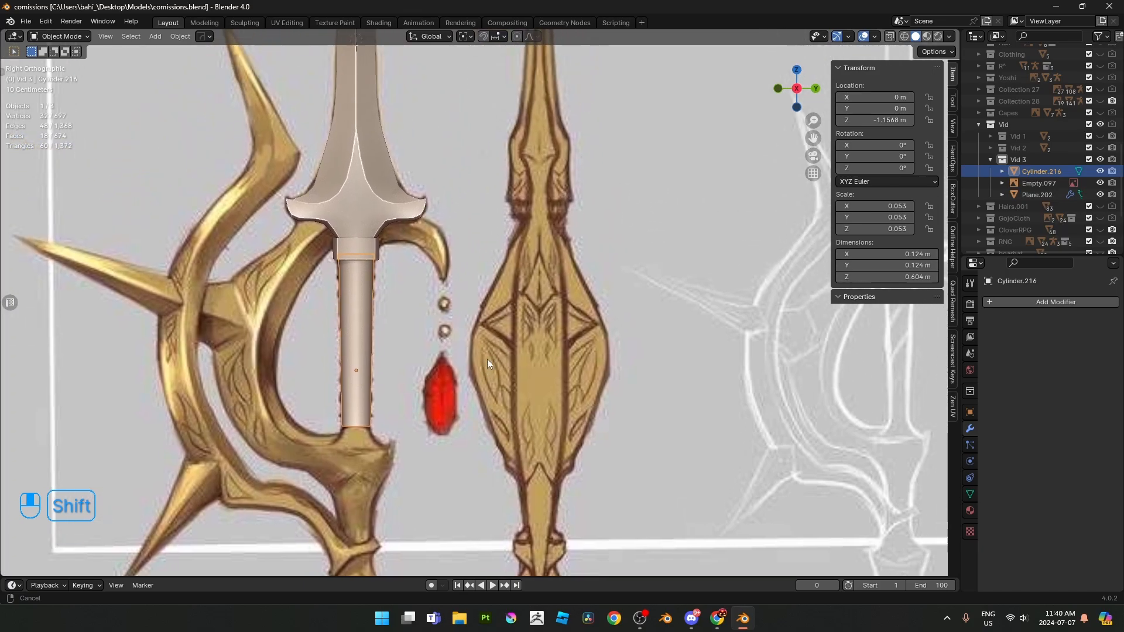
scroll(487, 359, "down", 5)
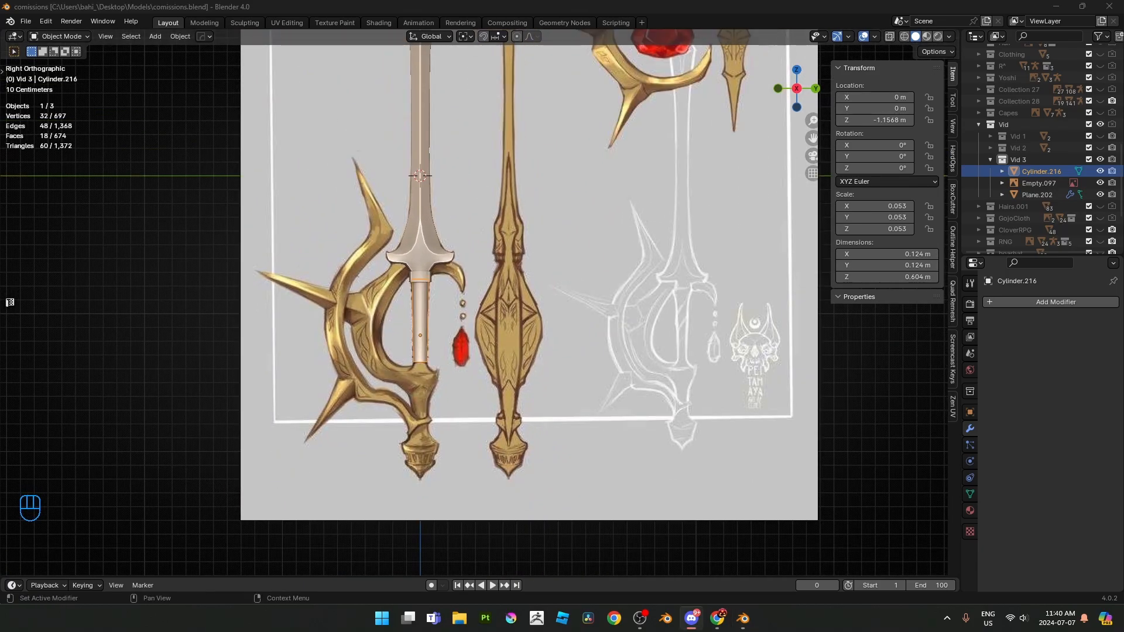
scroll(557, 301, "up", 5)
middle_click_drag(535, 281, 578, 205, "shift")
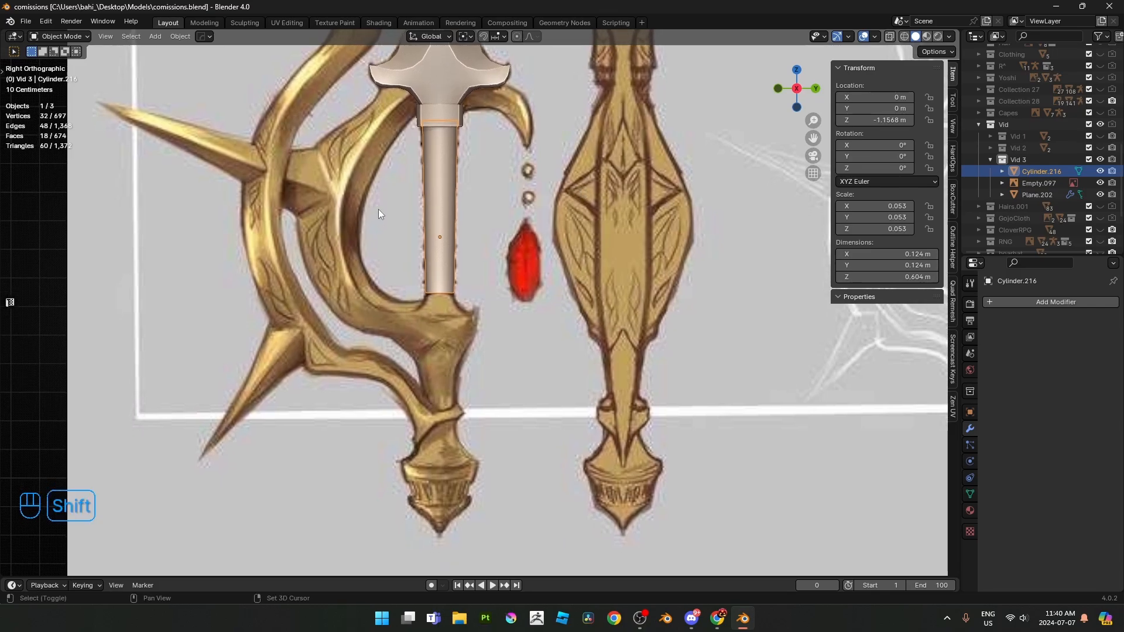
middle_click_drag(379, 209, 394, 294, "shift")
scroll(363, 299, "down", 4)
scroll(383, 275, "up", 2)
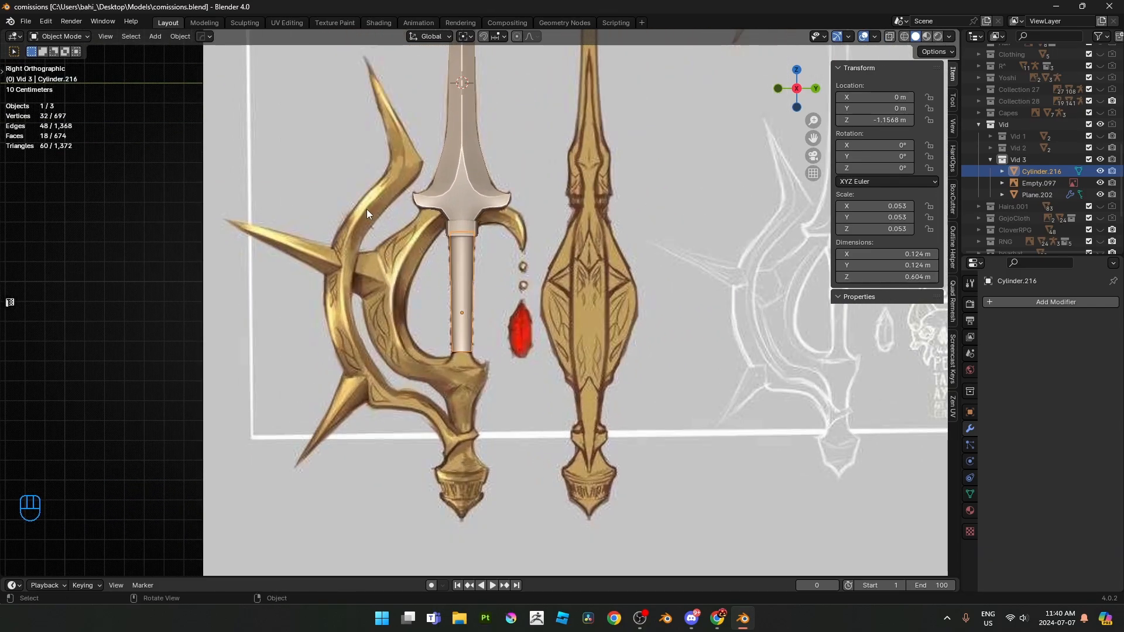
- Examine how the reference hand guard's outer arc, inner arm and spikes connect around the grip and pommel
middle_click_drag(375, 390, 403, 382, "shift")
scroll(403, 319, "up", 2)
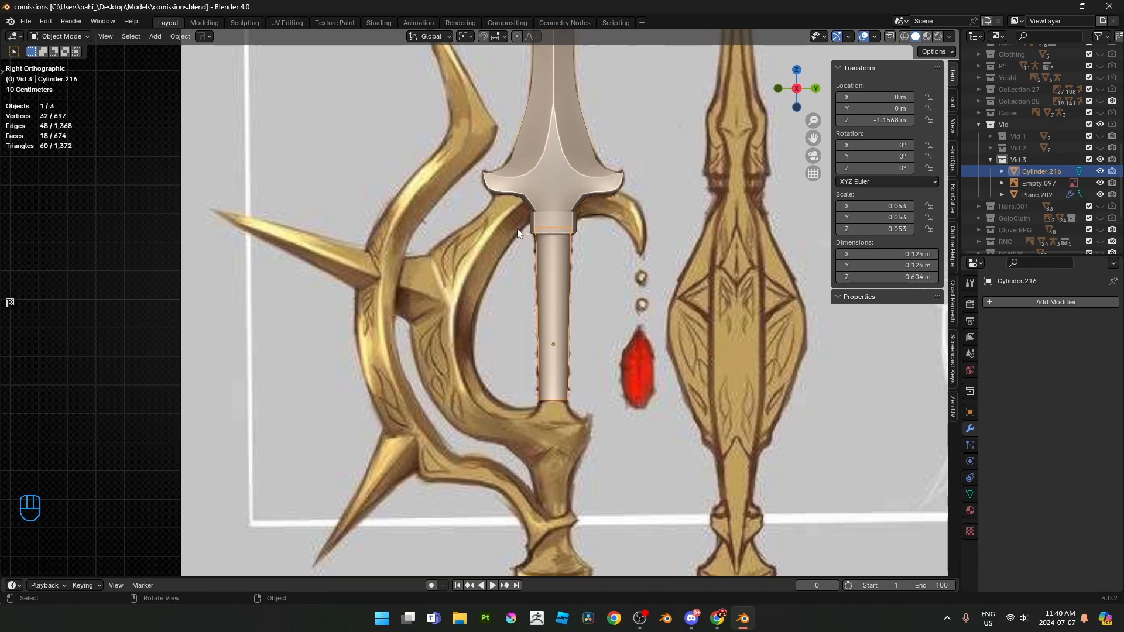
scroll(492, 414, "down", 2)
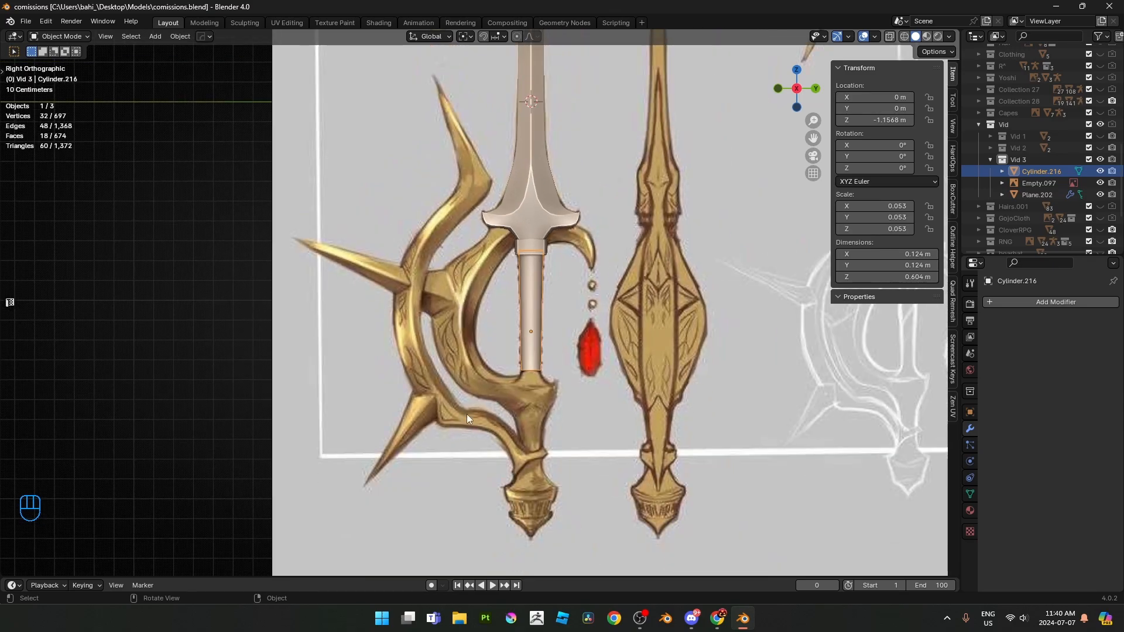
scroll(456, 417, "up", 2)
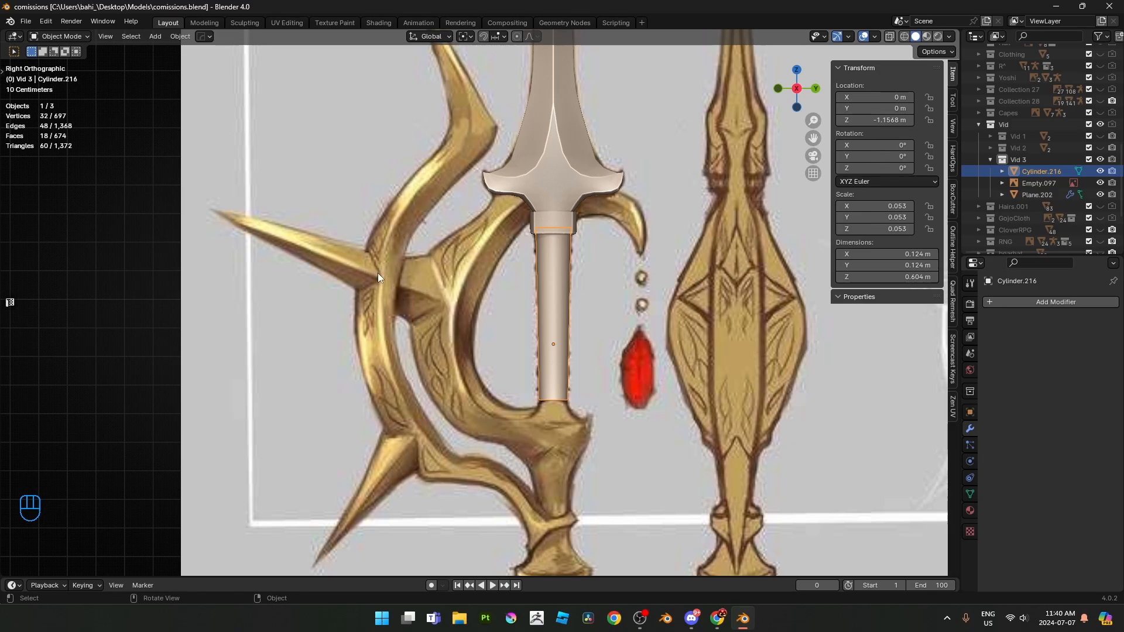
scroll(417, 286, "down", 3)
scroll(457, 287, "up", 2)
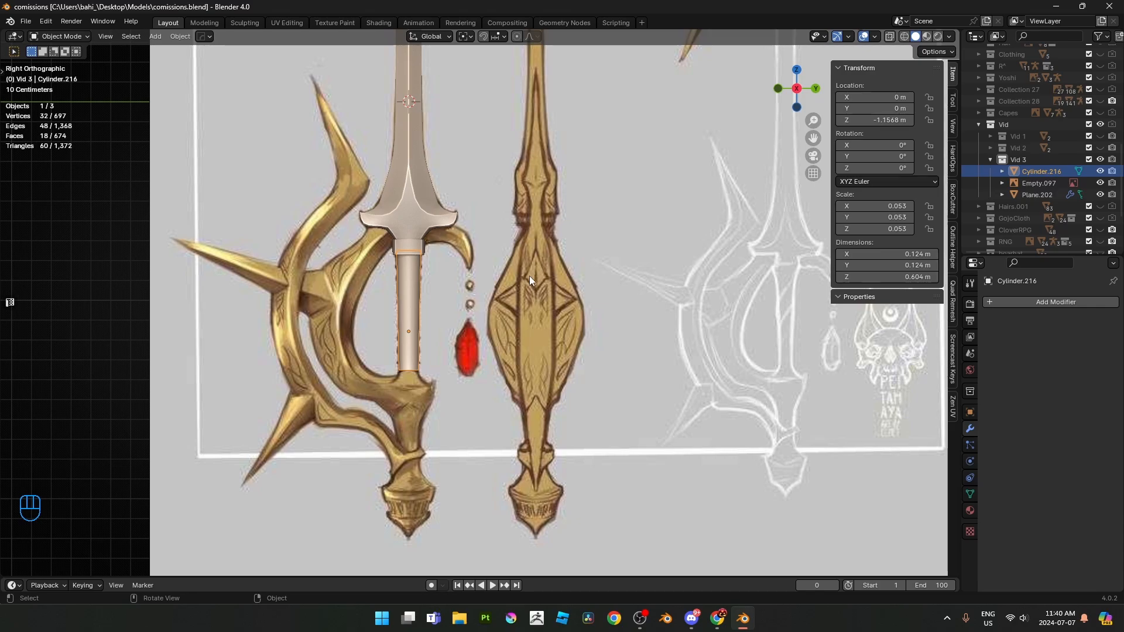
scroll(530, 276, "down", 1)
middle_click_drag(438, 310, 408, 316, "shift")
- Add a plane, move it over the reference hand guard near Y -0.56 m, Z -1.26 m, and rotate it 90° about Y
key("shift+a")
mouse_move(408, 316)
left_click(472, 314)
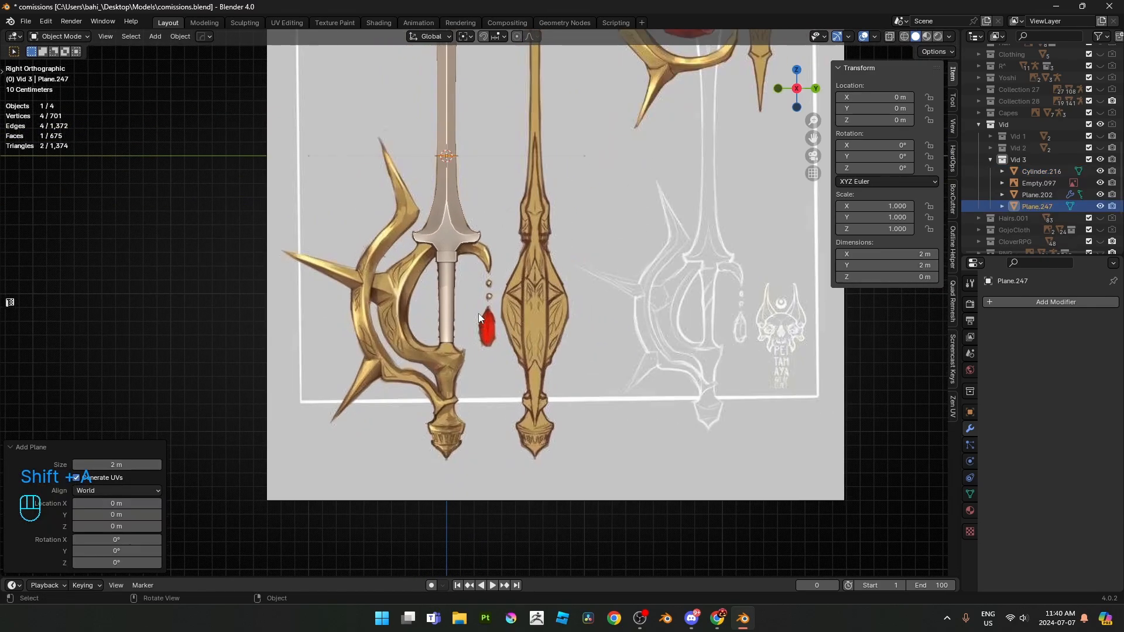
key("g")
left_click(596, 403)
key("r")
key("y")
key("9")
key("0")
left_click(596, 404)
- Scale the plane down to about 0.3 m square and check its placement from the front and right views
scroll(617, 403, "up", 4)
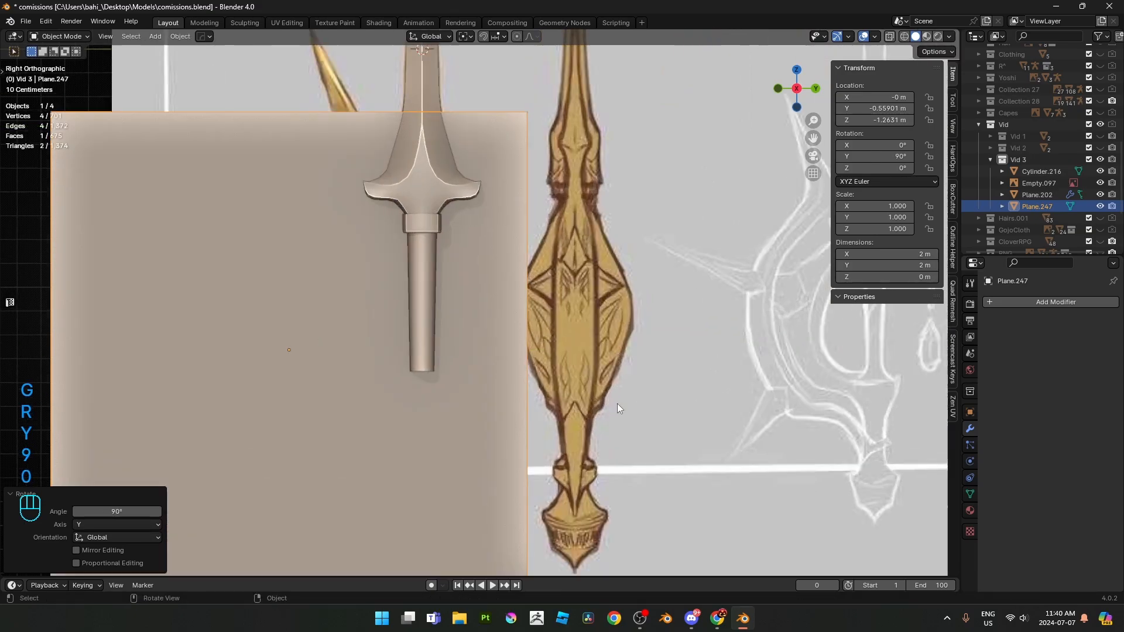
key("s")
left_click(268, 357)
middle_click_drag(414, 273, 535, 287)
key("KP_3")
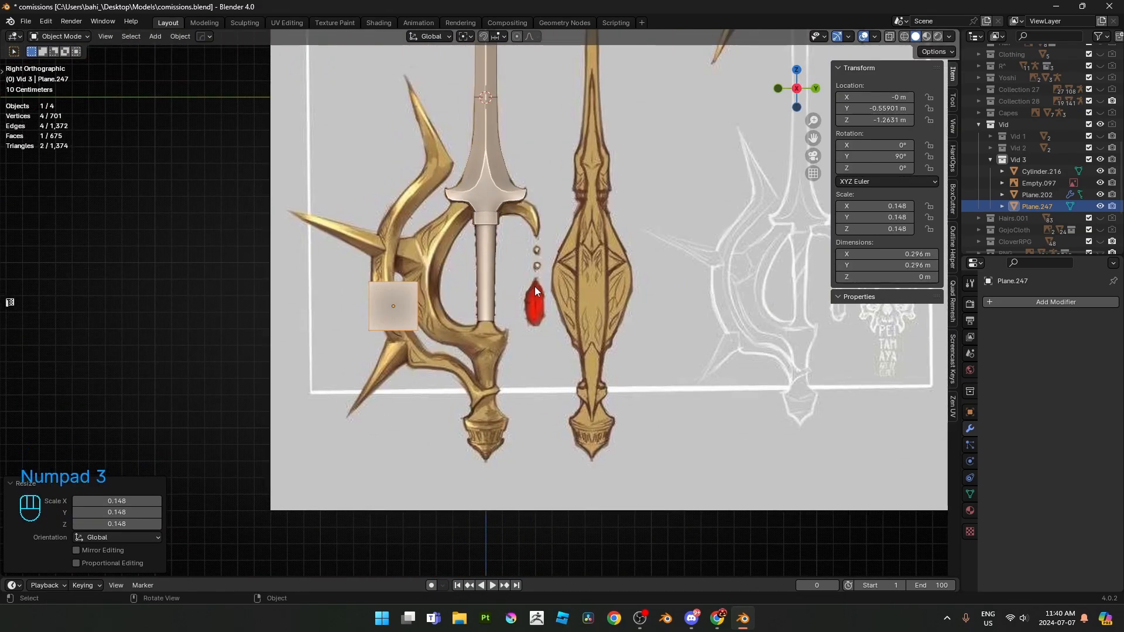
key("grave")
key("grave")
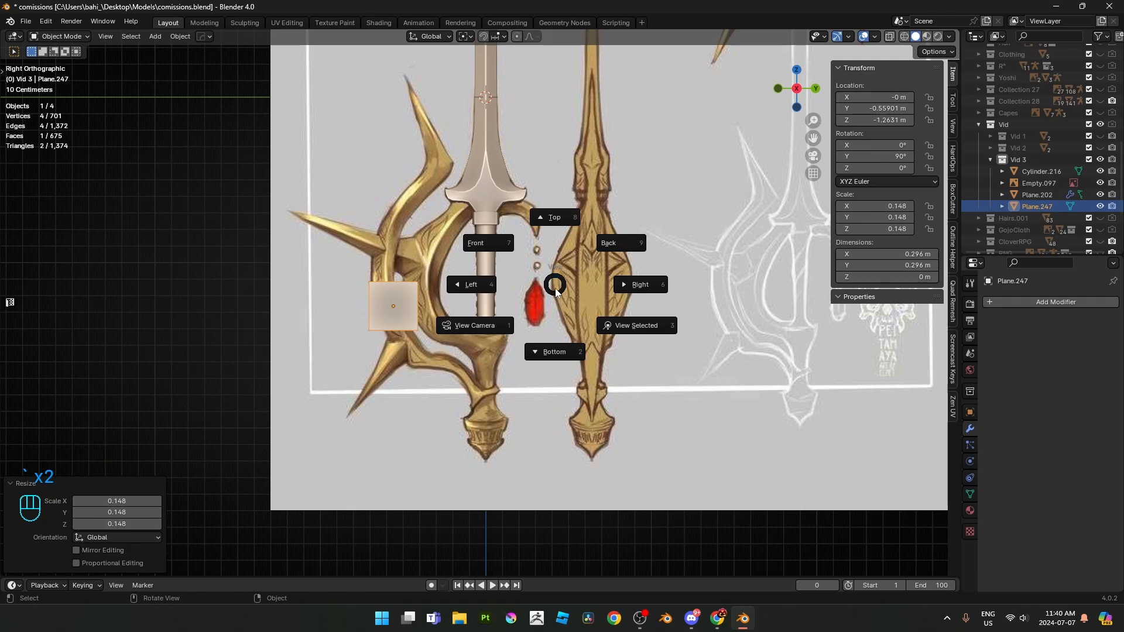
left_click(471, 284)
key("grave")
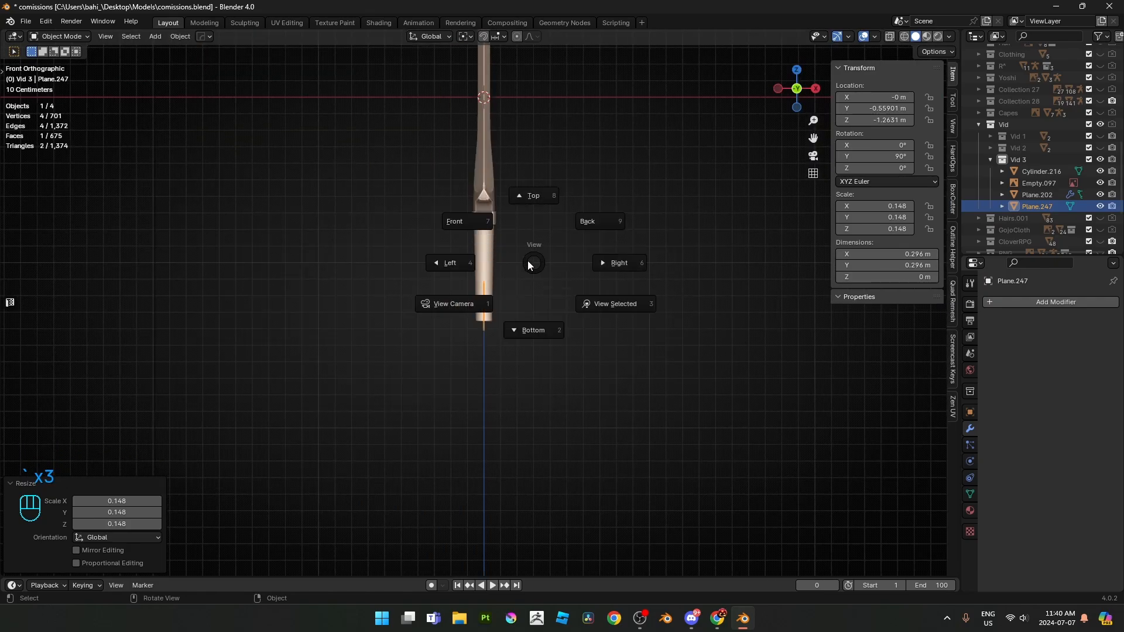
key("grave")
left_click(669, 260)
- Shrink the plane to about 0.15 m square, centre it on the guard's outer arc, and show its mesh see-through for editing
scroll(467, 280, "up", 6)
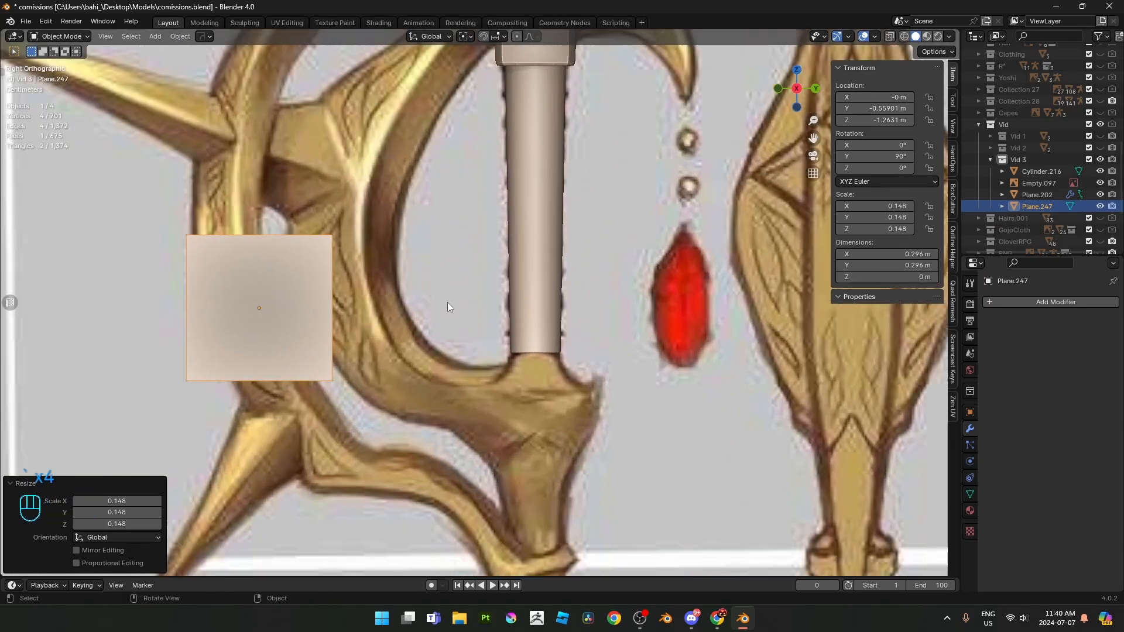
key("s")
left_click(440, 312)
key("g")
left_click(424, 314)
key("Tab")
key("alt+z")
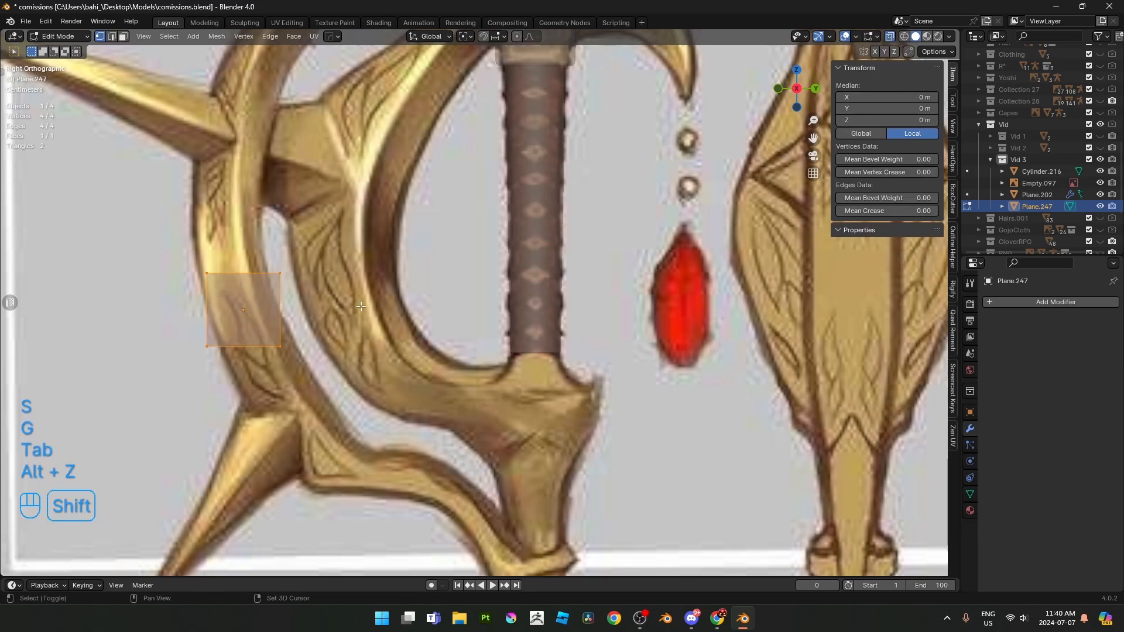
- Add a Subdivision modifier to the plane with viewport and render levels of 1
middle_click_drag(363, 306, 462, 318, "shift")
key("Tab")
key("ctrl+1")
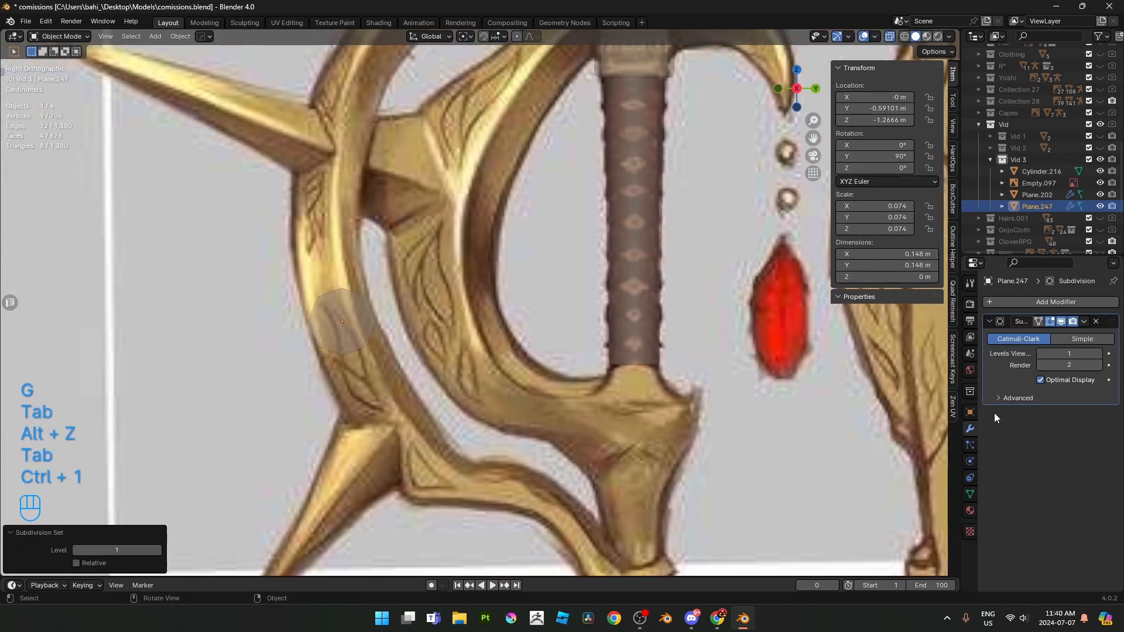
scroll(449, 330, "down", 2)
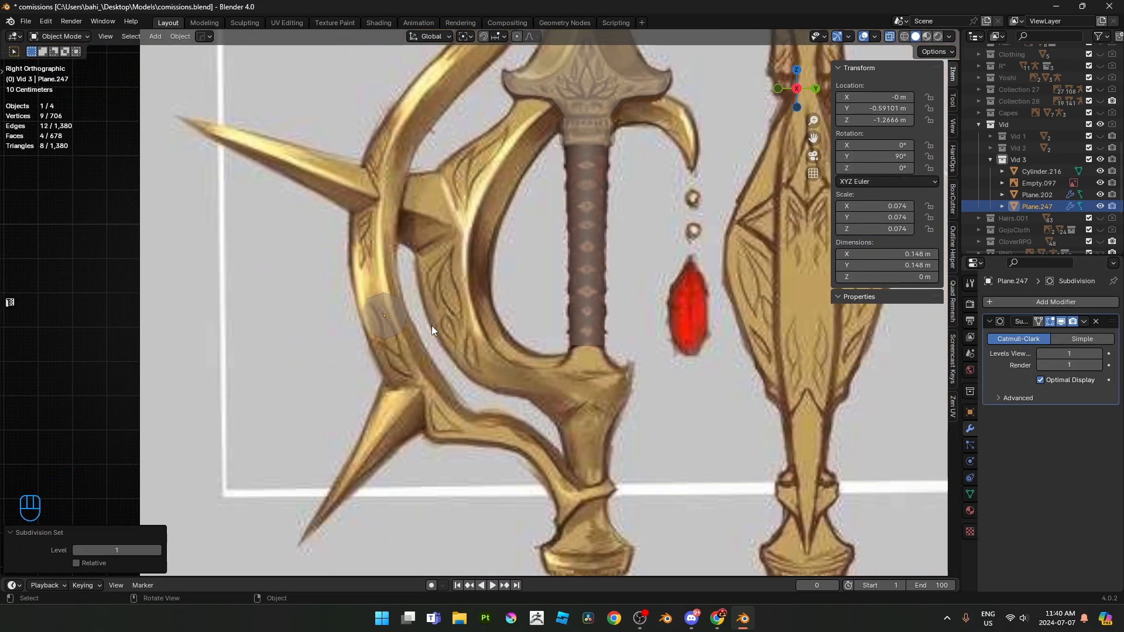
- Add a centred vertical loop cut to the plane and move it about 0.05 m along X to form a raised ridge
key("Tab")
key("ctrl+r")
left_click(398, 295)
right_click(398, 294)
key("2")
key("alt+z")
middle_click_drag(424, 313, 470, 316)
key("g")
key("x")
left_click(566, 362)
- Select the plane's three lengthwise edges, set their crease to 1, and return to Object Mode
left_click_drag(279, 308, 404, 342)
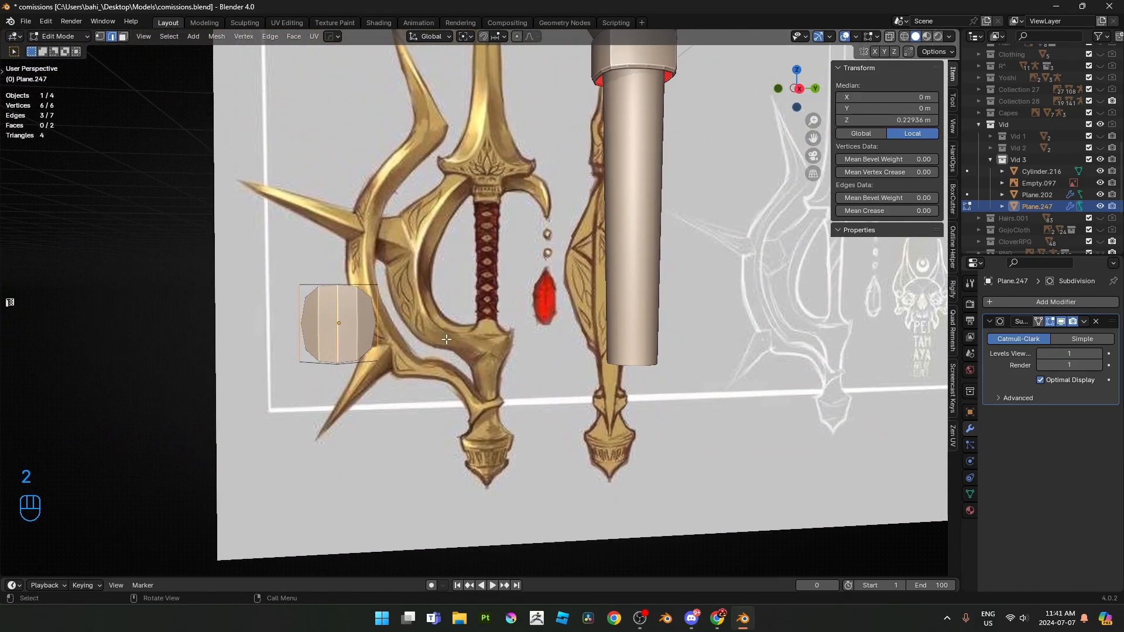
key("shift+e")
left_click(375, 345)
key("Tab")
- Add a Mirror modifier to the guard piece with only the Z axis enabled and no bisecting
middle_click_drag(570, 343, 651, 374)
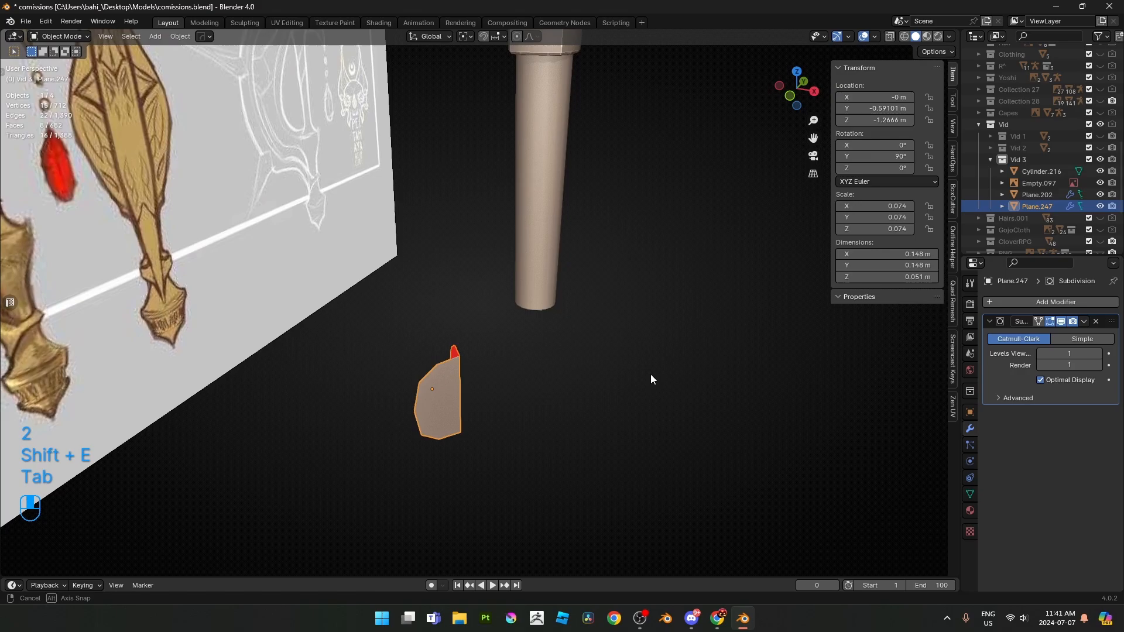
left_click(992, 302)
left_click(894, 321)
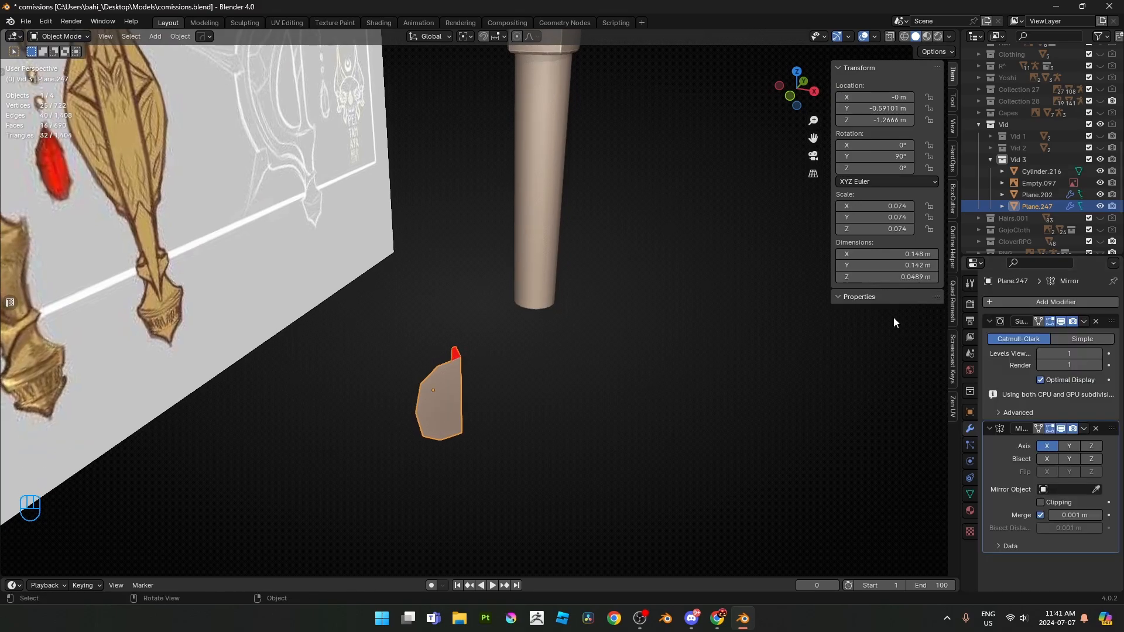
left_click(1072, 446)
left_click(1091, 445)
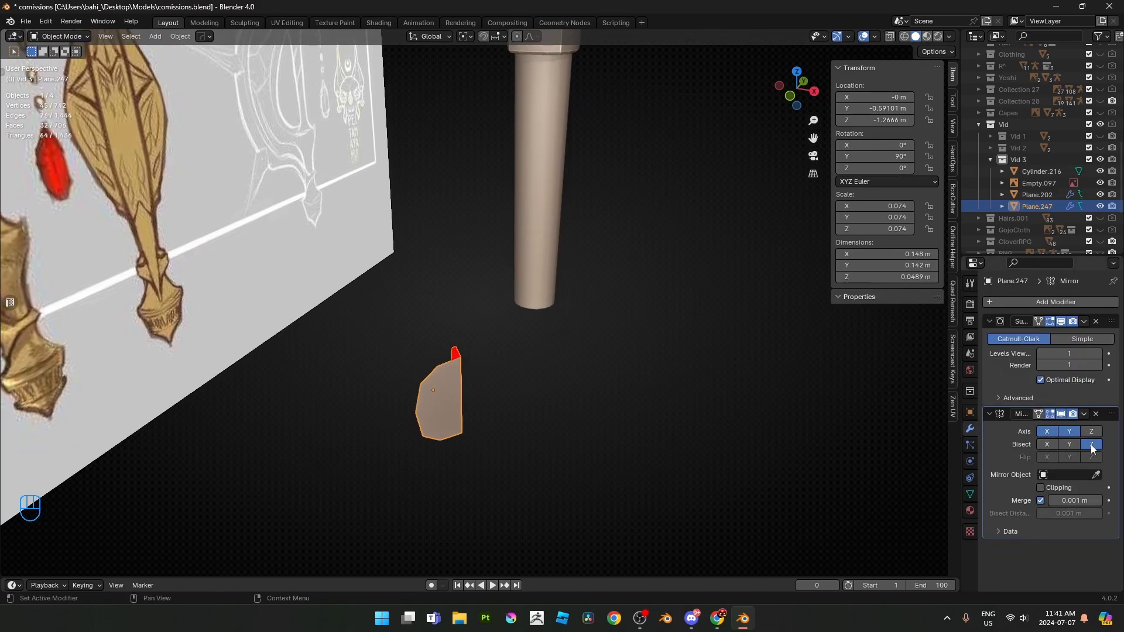
left_click(1089, 434)
left_click(1047, 432)
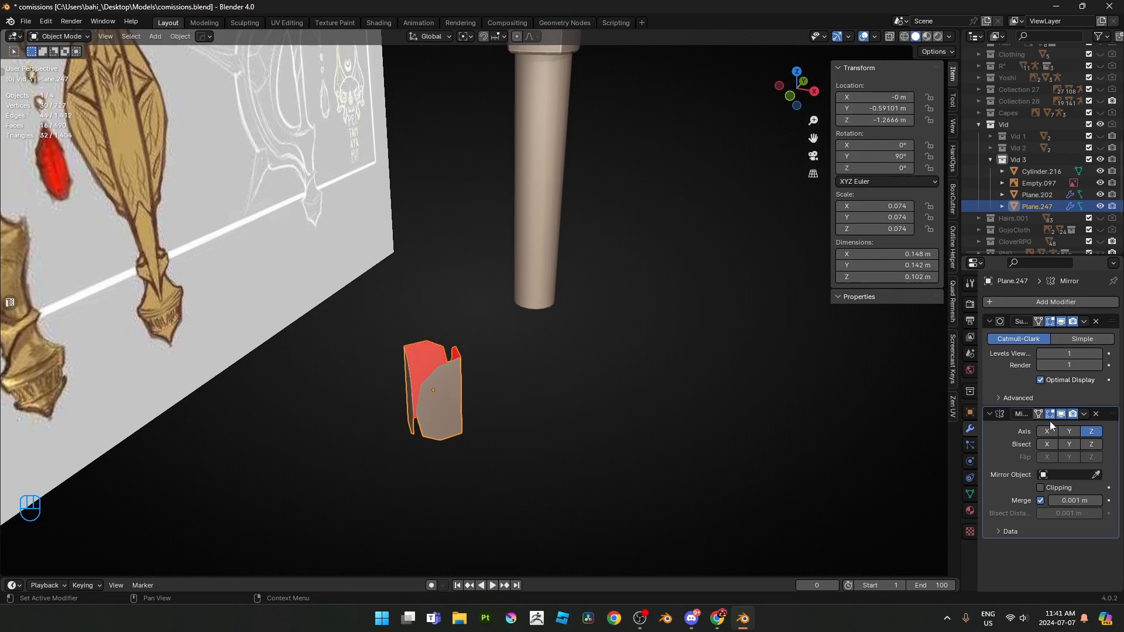
- Try placing the Mirror modifier above the Subdivision modifier and restore the previous modifier order
left_click_drag(1114, 414, 1092, 323)
middle_click_drag(586, 366, 451, 367)
key("KP_3")
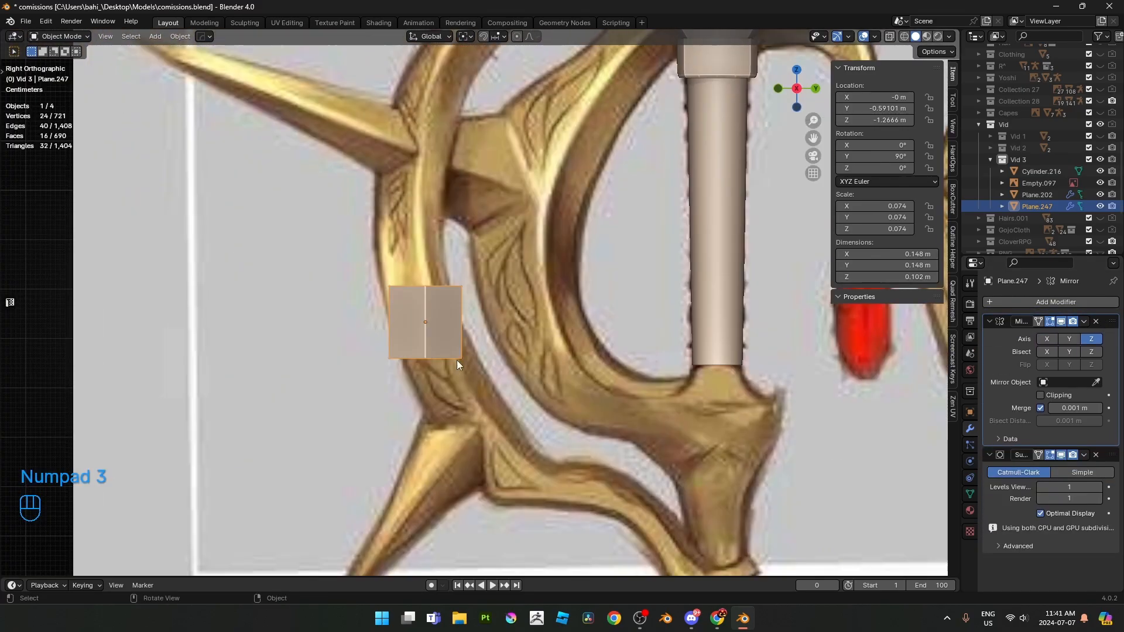
middle_click_drag(944, 411, 950, 408, "shift")
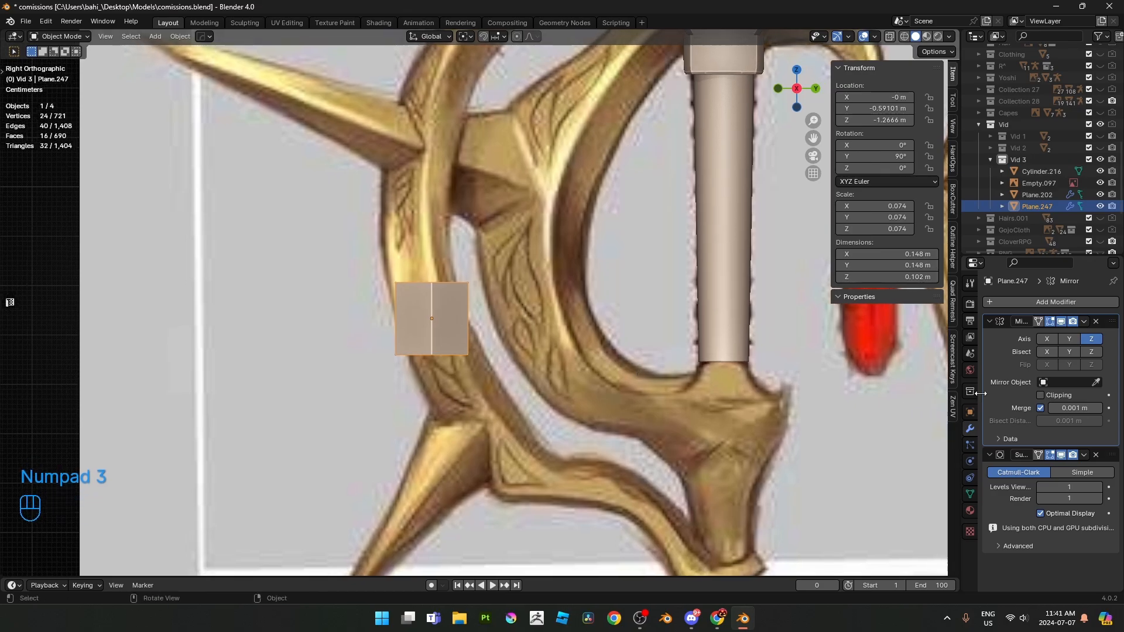
middle_click_drag(489, 421, 476, 396, "shift")
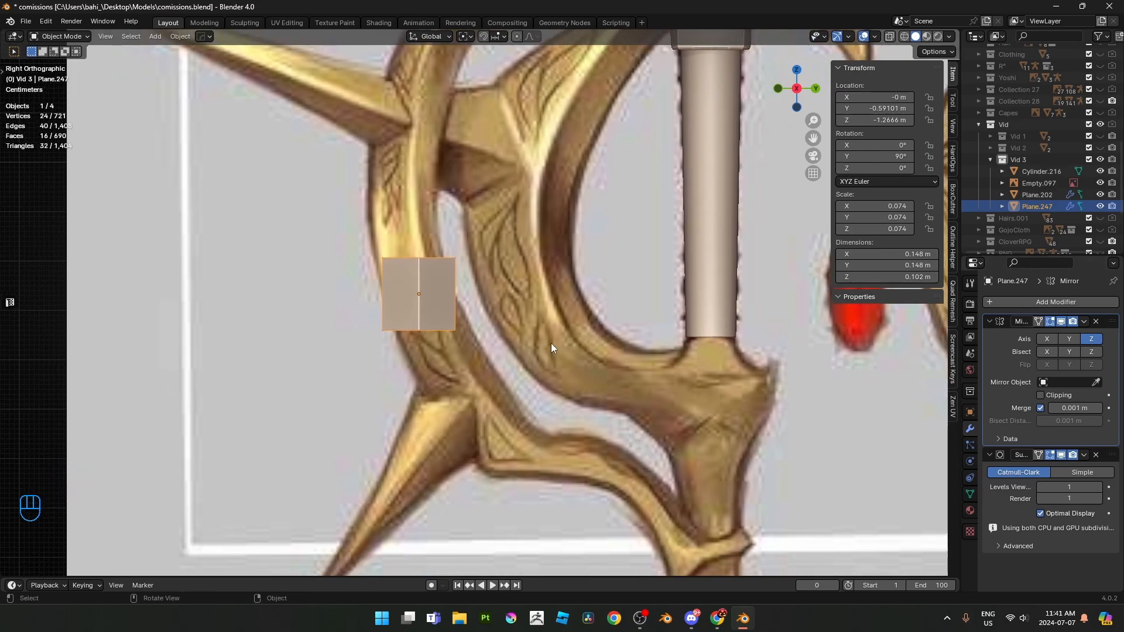
key("g")
key("r")
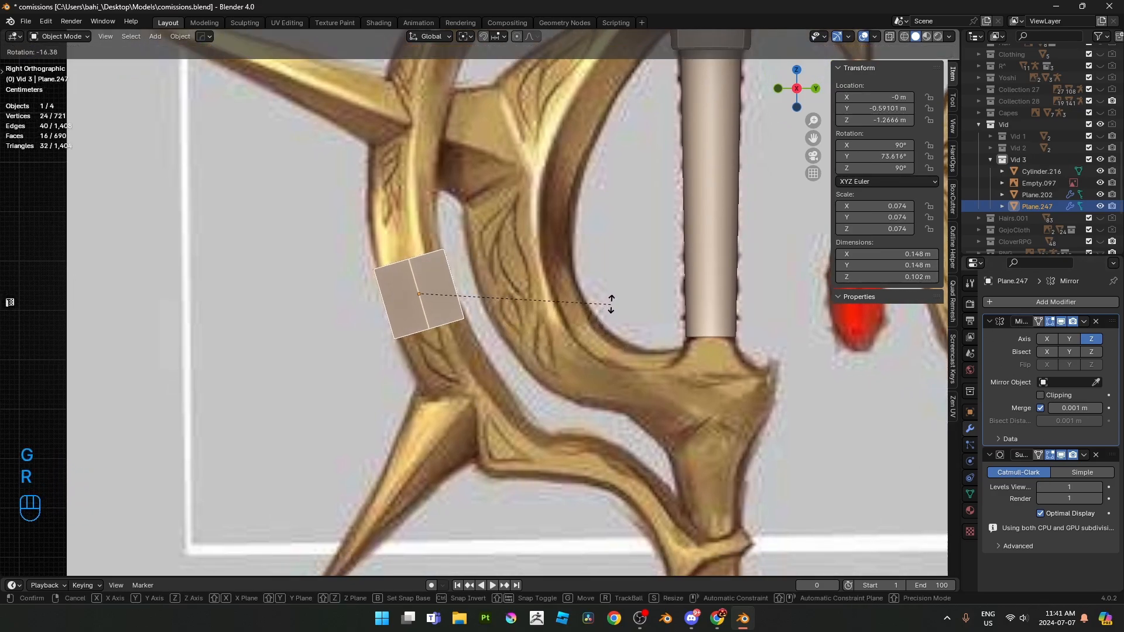
right_click(632, 252)
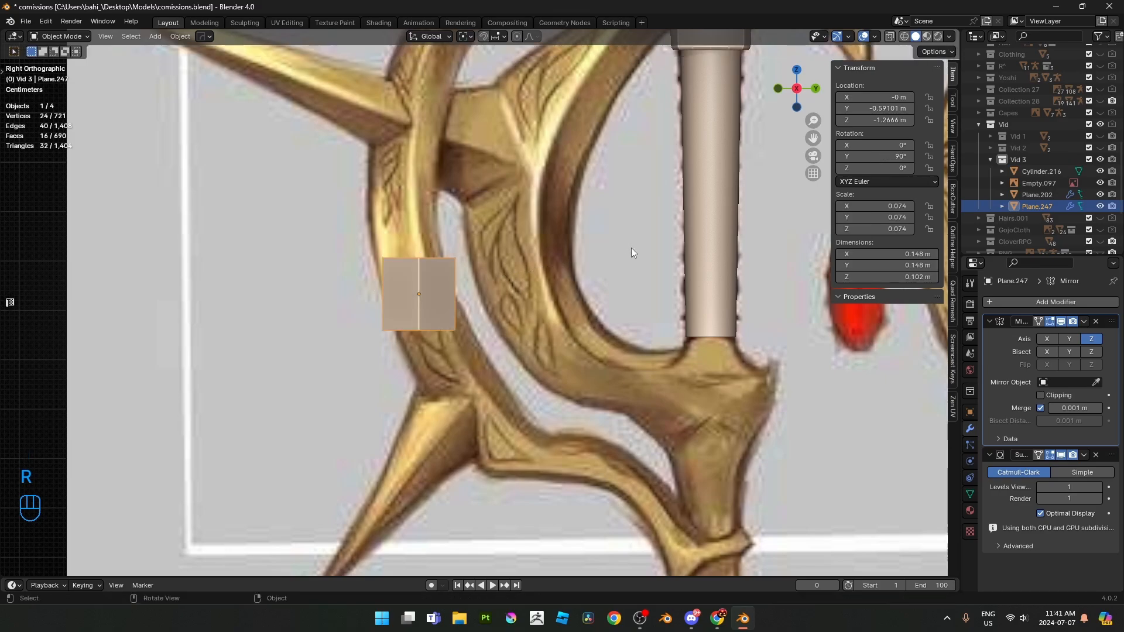
left_click_drag(1110, 458, 1099, 319)
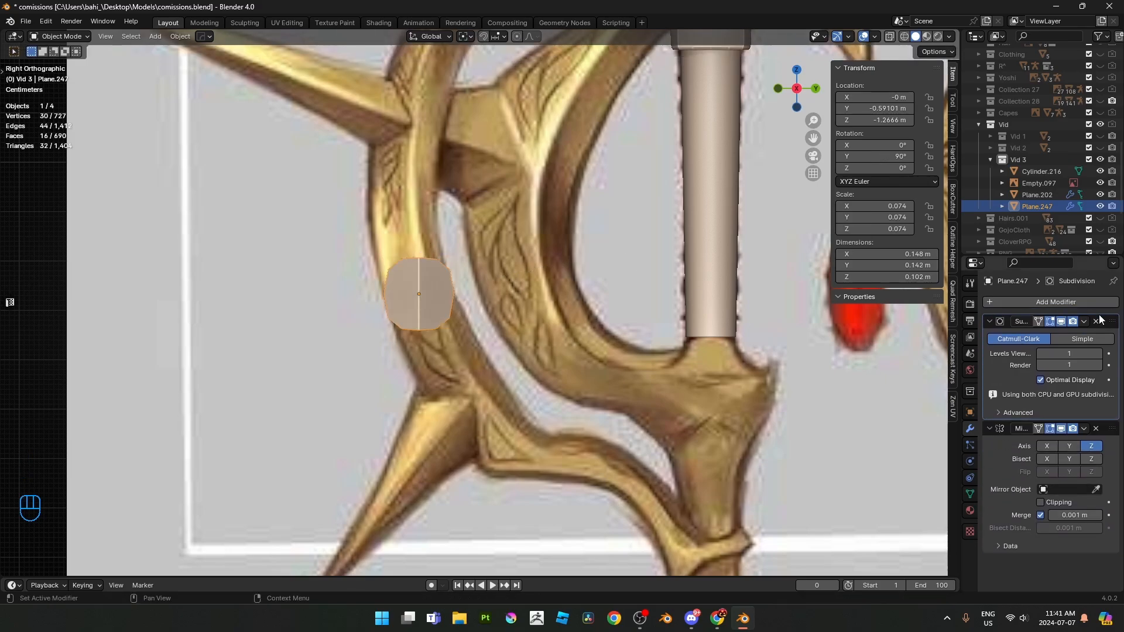
- Rotate the guard piece's whole mesh -15.5° and scale it slightly to match the outer arc's direction and width
key("Tab")
middle_click_drag(539, 363, 537, 377, "shift")
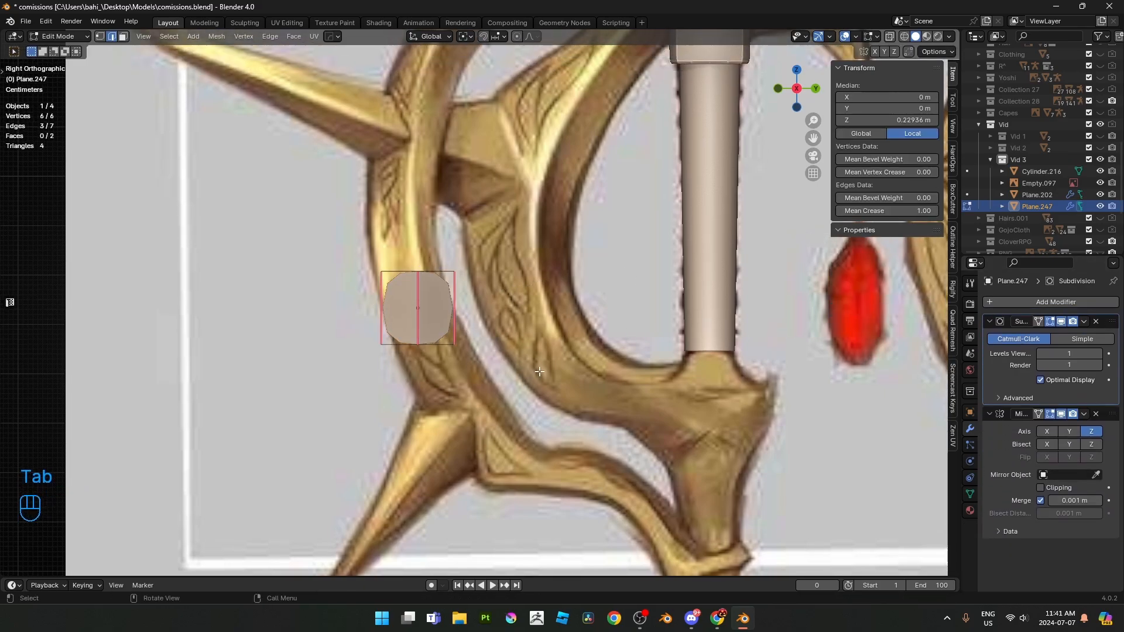
key("a")
key("alt+z")
scroll(566, 338, "up", 2)
key("r")
left_click(570, 334)
key("s")
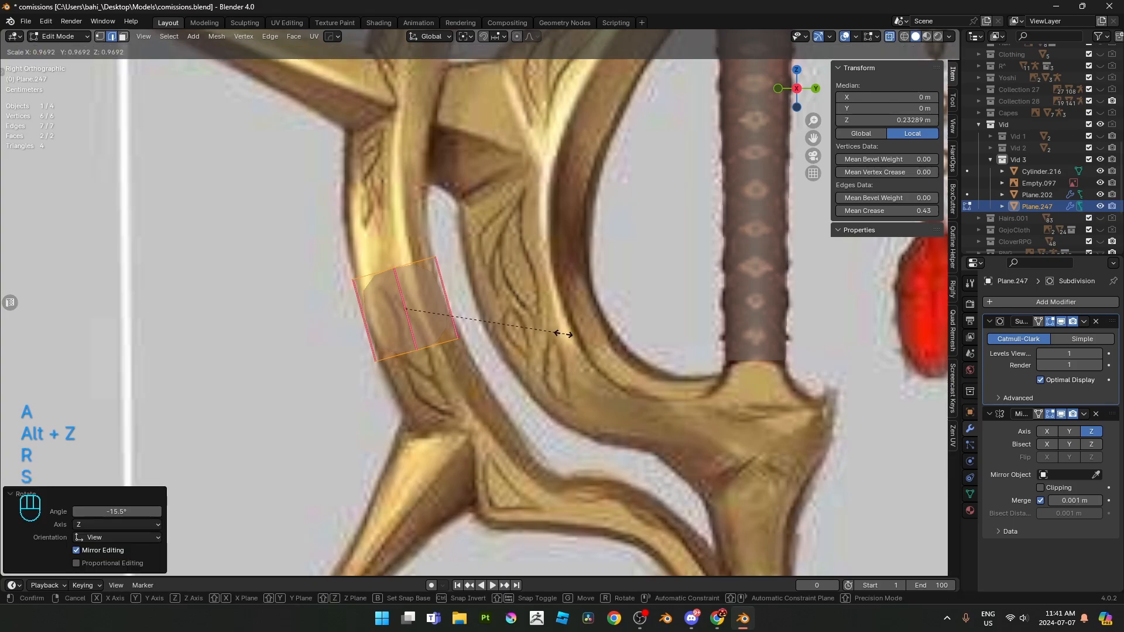
left_click(561, 331)
- Extrude the guard piece's lower end down along the outer arc, rotate it -13.3° and align it near the lower spike
key("1")
left_click_drag(337, 330, 467, 369)
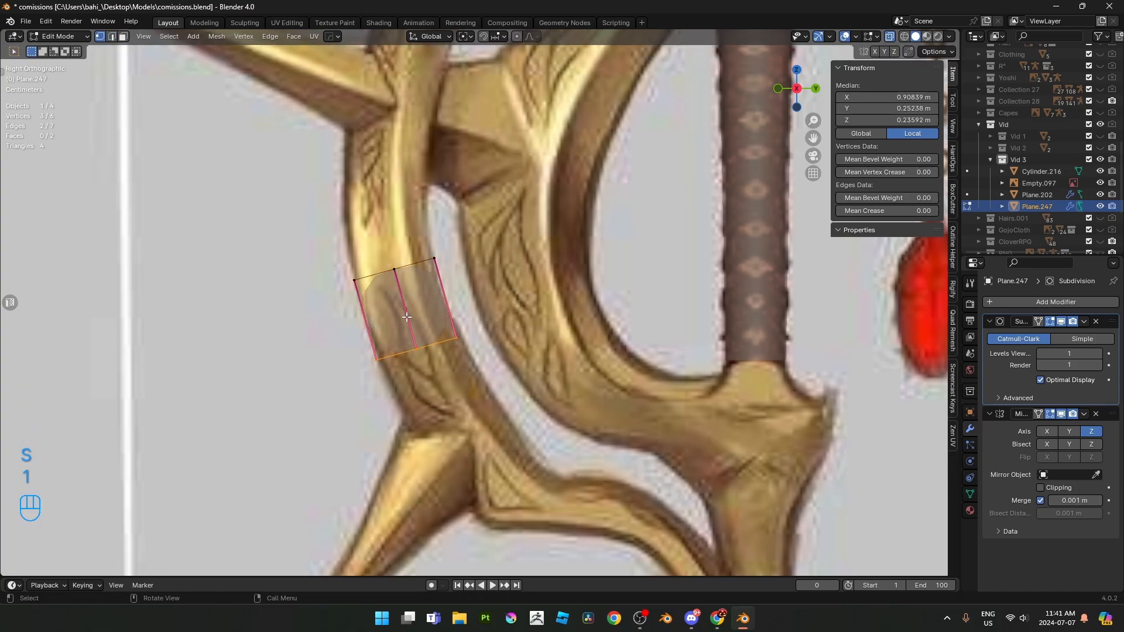
middle_click_drag(604, 369, 567, 296, "shift")
key("e")
left_click(622, 391)
key("r")
left_click(634, 354)
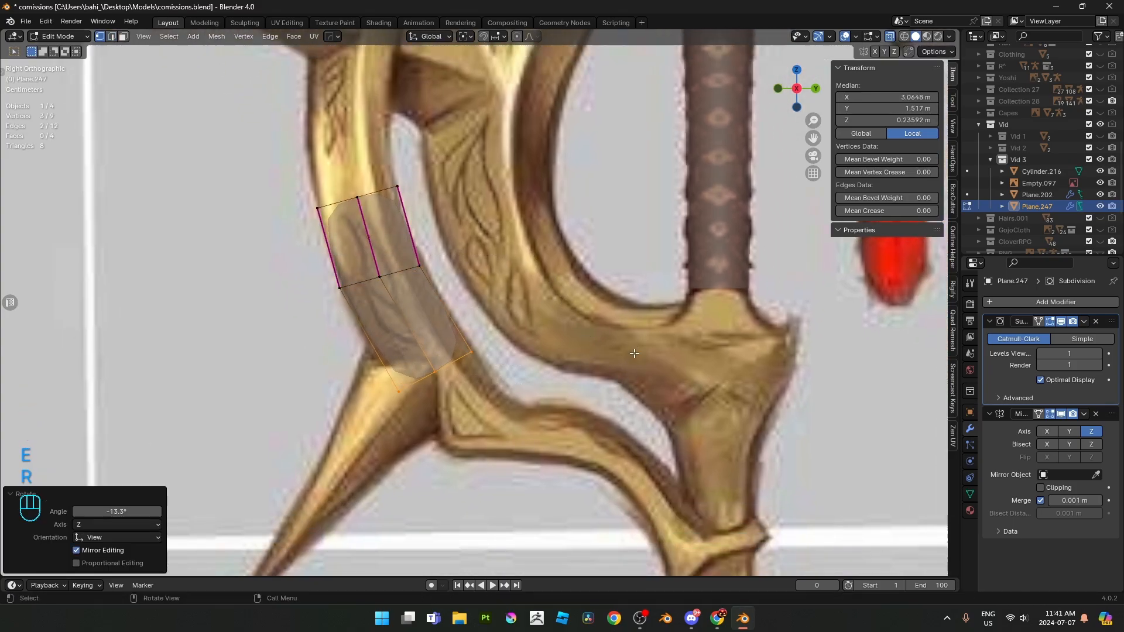
key("g")
left_click(636, 354)
- Extrude another segment down to the arc's bend, rotate it, scale it to 0.865, and fit its inner corner to the reference
middle_click_drag(624, 367, 582, 267, "shift")
key("e")
left_click(618, 355)
key("r")
left_click(617, 328)
key("s")
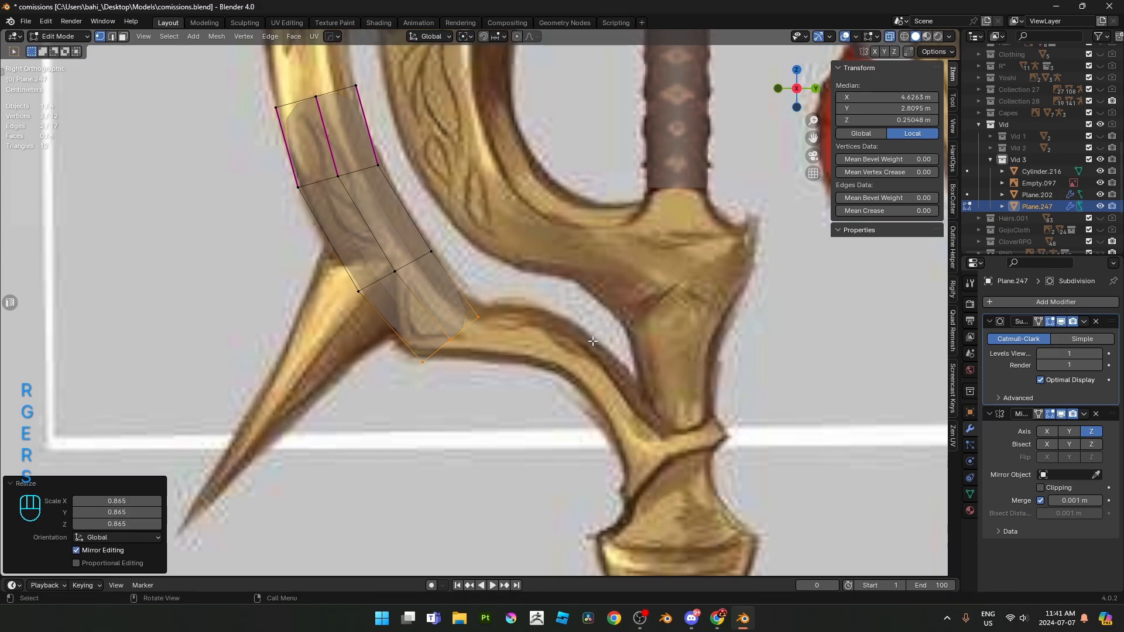
key("g")
left_click(517, 248)
left_click_drag(452, 292, 487, 337)
key("g")
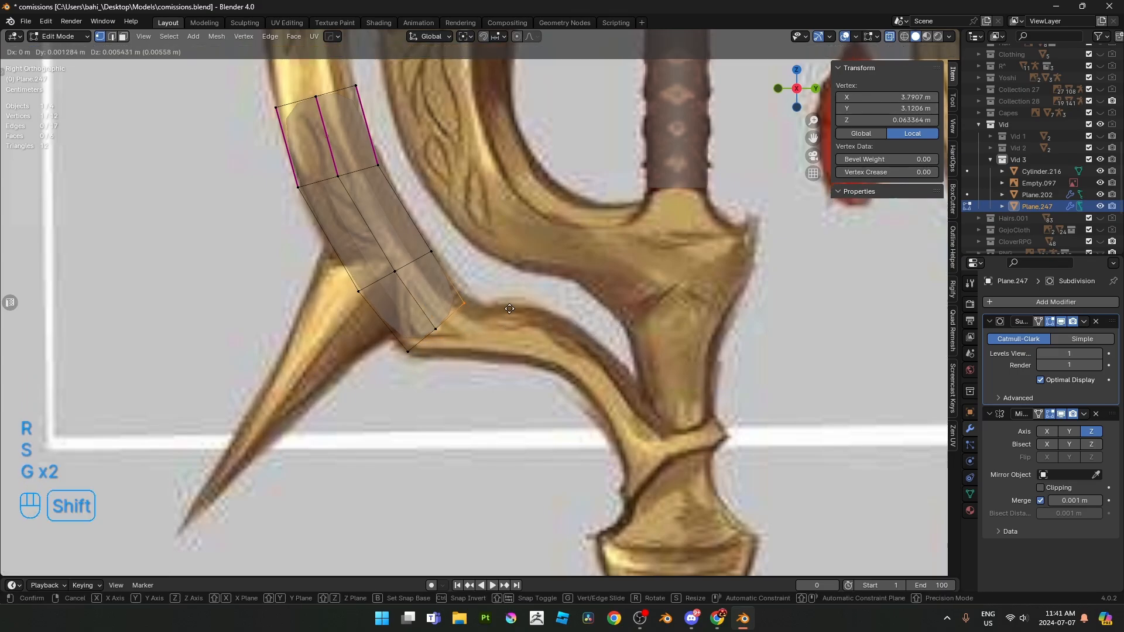
left_click(477, 304)
- Extrude the bottom end around the bend toward the pommel, rotating, scaling and moving it to fit the lower arm
left_click_drag(387, 291, 498, 377)
middle_click_drag(580, 369, 504, 349, "shift")
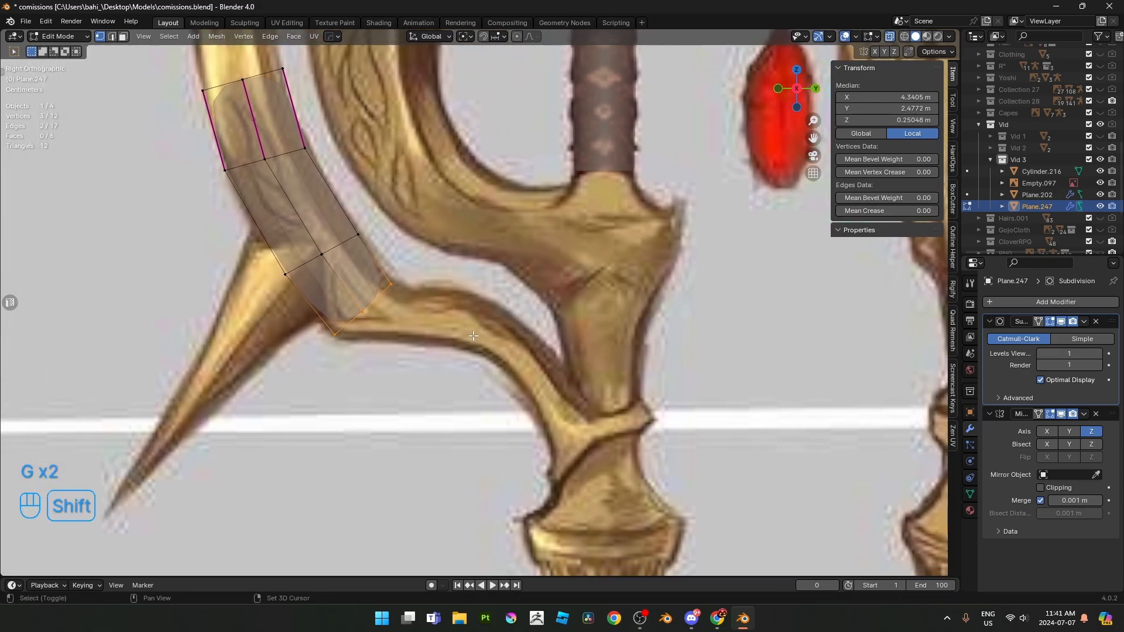
key("e")
left_click(541, 360)
scroll(548, 359, "up", 2)
key("r")
left_click(551, 272)
key("s")
left_click(489, 303)
key("g")
left_click(532, 216, "shift")
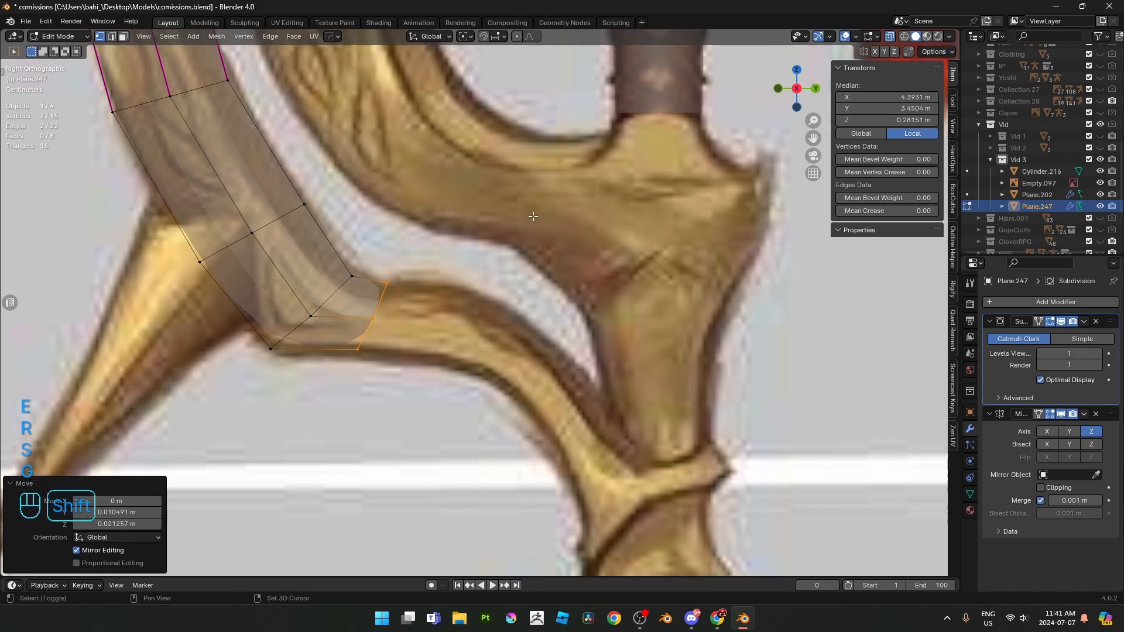
- Refine the rotation and position of the new end row so it sits square across the lower arm
key("r")
left_click(578, 243)
key("g")
left_click(600, 227)
- Extrude two more segments along the lower arm toward the pommel, rotating and scaling the last one to follow its curve
key("e")
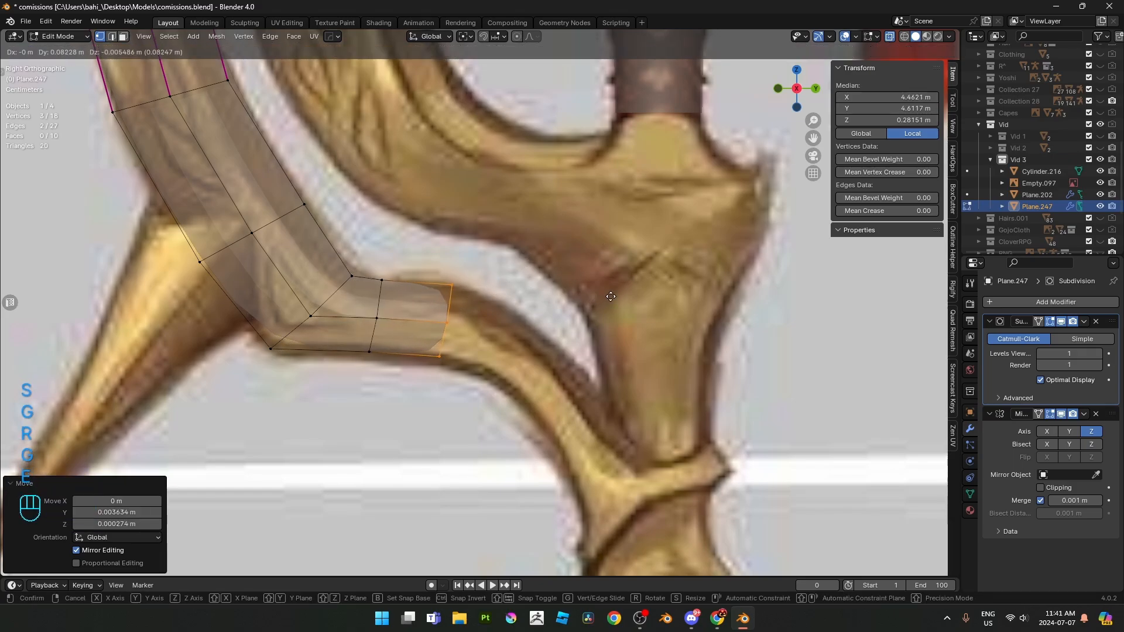
left_click(659, 297)
key("e")
left_click(713, 326)
key("r")
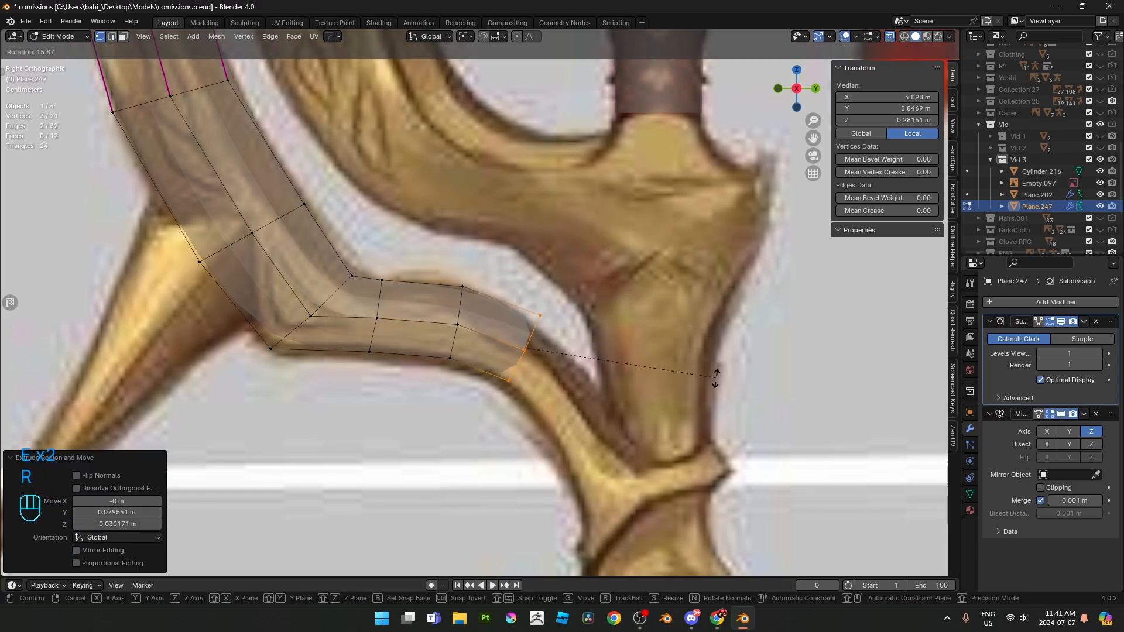
left_click(714, 384)
key("s")
left_click(698, 400)
- Fit the new end row to the lower arm by moving it, rotating it about 10.7°, and nudging it into line
key("g")
left_click(670, 480)
key("r")
left_click(672, 435)
key("g")
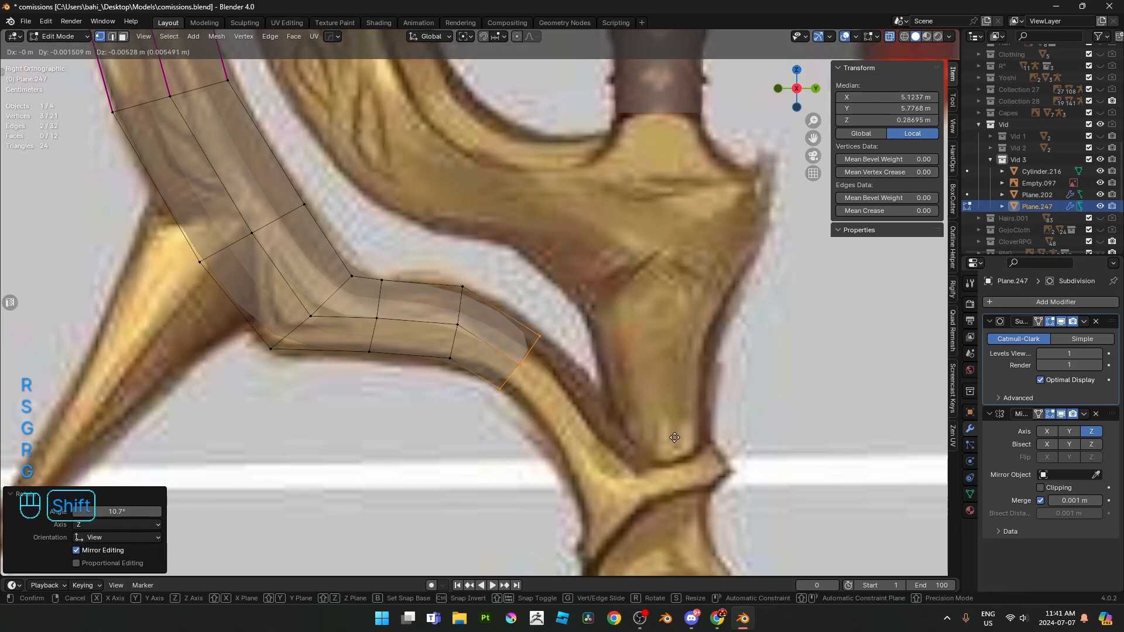
left_click(676, 435)
- Extrude another segment toward the pommel, about 0.086 m in Y and -0.102 m in Z, and rotate its end square to the arm
middle_click_drag(641, 392, 537, 292, "shift")
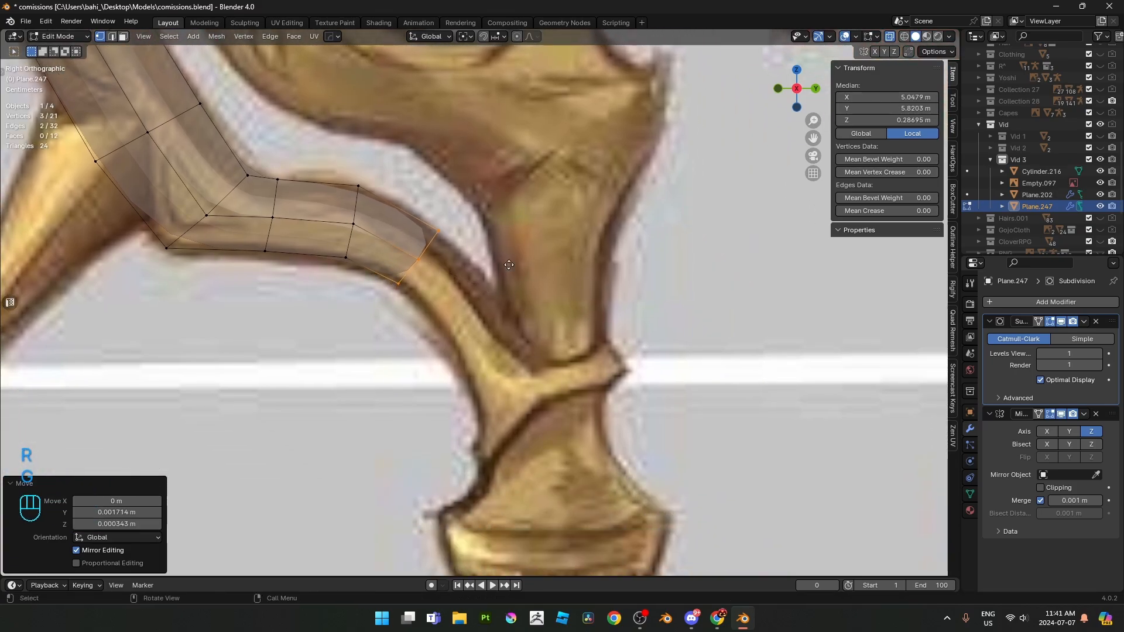
key("e")
left_click(538, 317)
key("r")
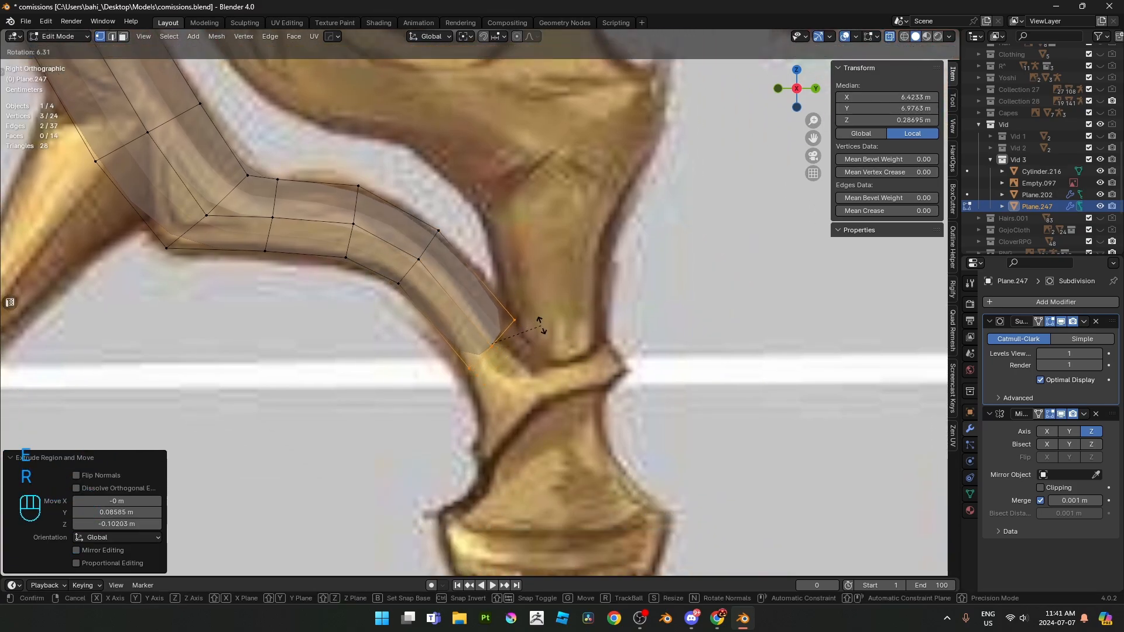
left_click(539, 328)
- Examine the curved guard's solid shape in perspective with X-ray off, returning to the right orthographic view in Edit Mode
scroll(539, 331, "down", 4)
scroll(539, 330, "up", 4)
scroll(539, 330, "down", 3)
middle_click_drag(520, 352, 525, 314, "shift")
scroll(527, 313, "up", 2)
key("alt+z")
scroll(539, 314, "down", 1, "alt")
scroll(539, 314, "down", 2)
key("Tab")
middle_click_drag(598, 295, 576, 296)
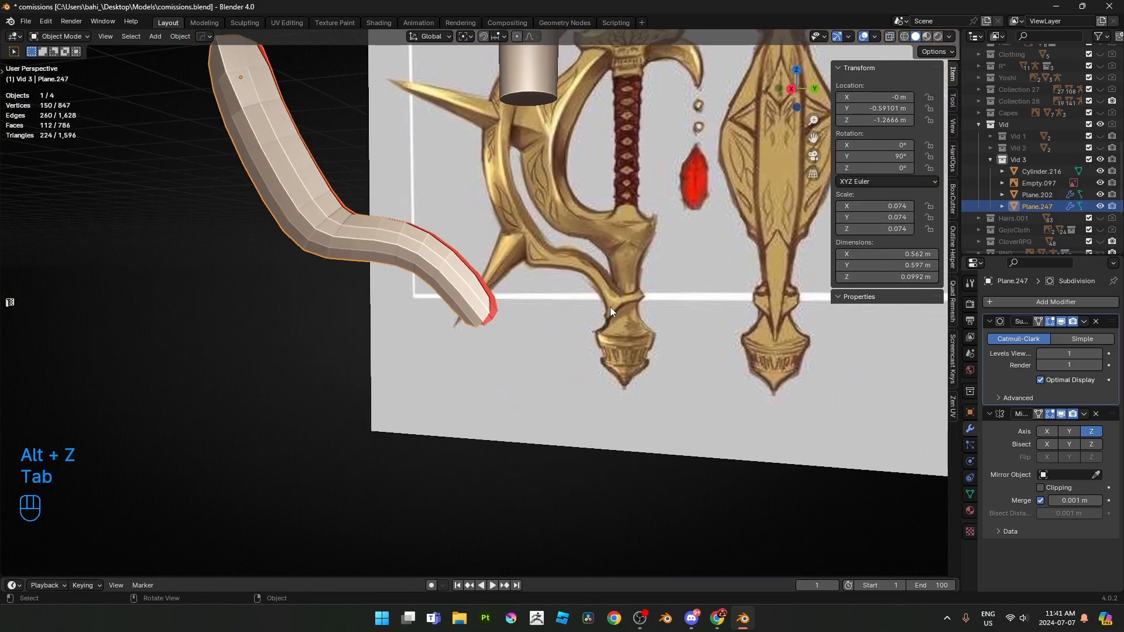
scroll(599, 301, "up", 3)
key("Tab")
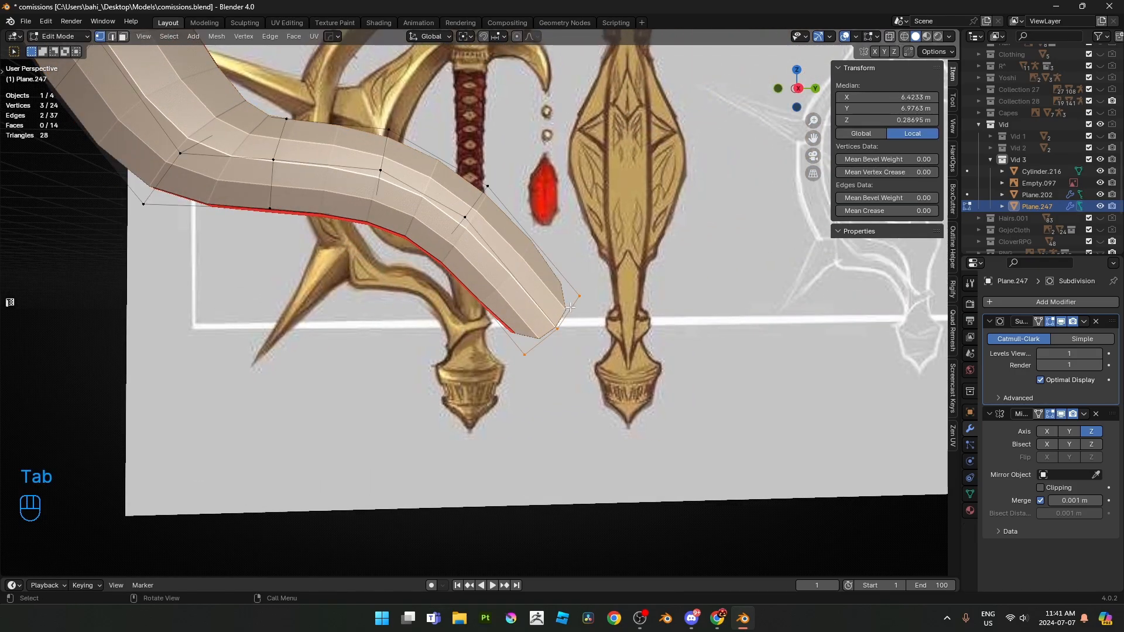
middle_click_drag(581, 308, 552, 319)
key("KP_3")
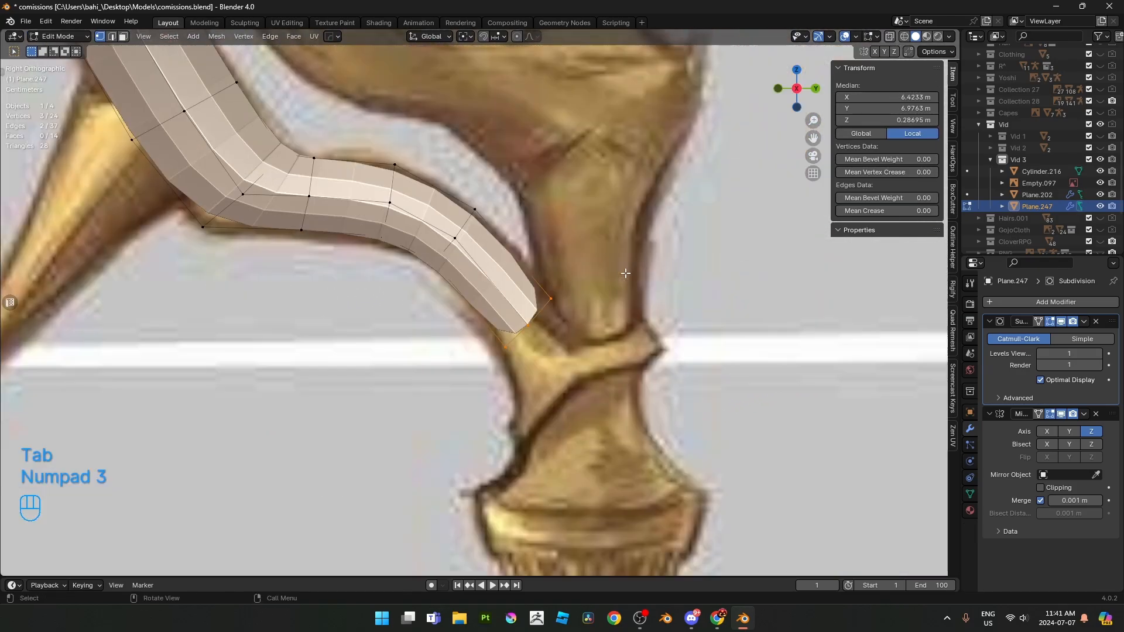
- With X-ray on, extrude the guard's upper end row toward the spike, rotate it about 29.4°, and align it to the reference
scroll(483, 220, "down", 3)
middle_click_drag(483, 220, 563, 403, "shift")
scroll(328, 232, "up", 2)
key("alt+z")
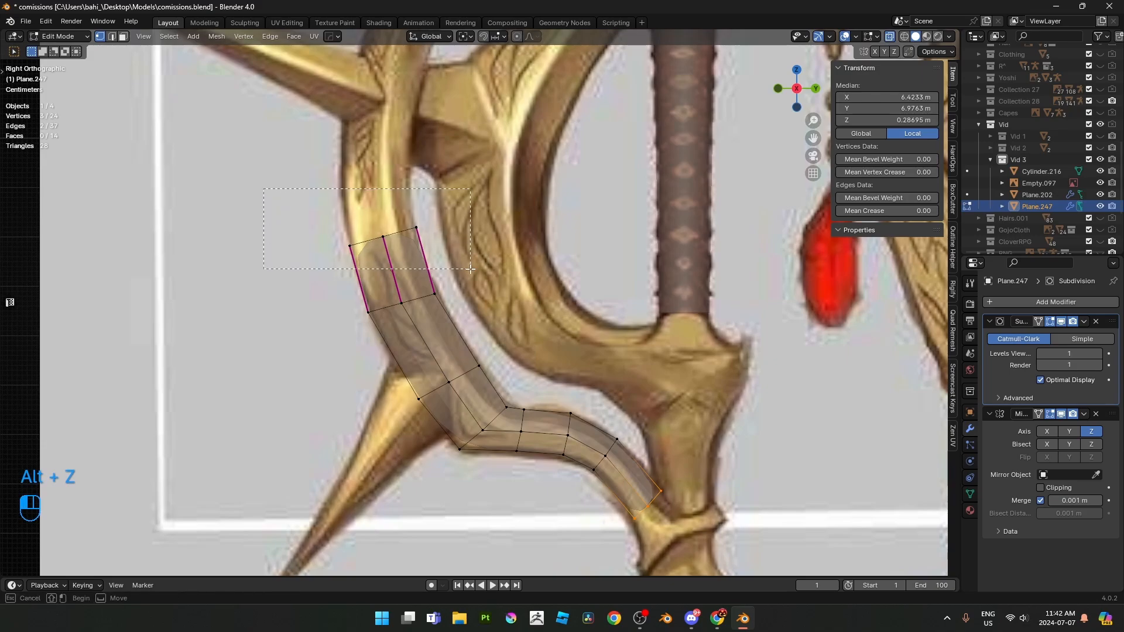
left_click_drag(470, 269, 473, 269)
middle_click_drag(497, 229, 533, 423, "shift")
key("e")
left_click(529, 284)
key("r")
left_click(527, 346)
key("g")
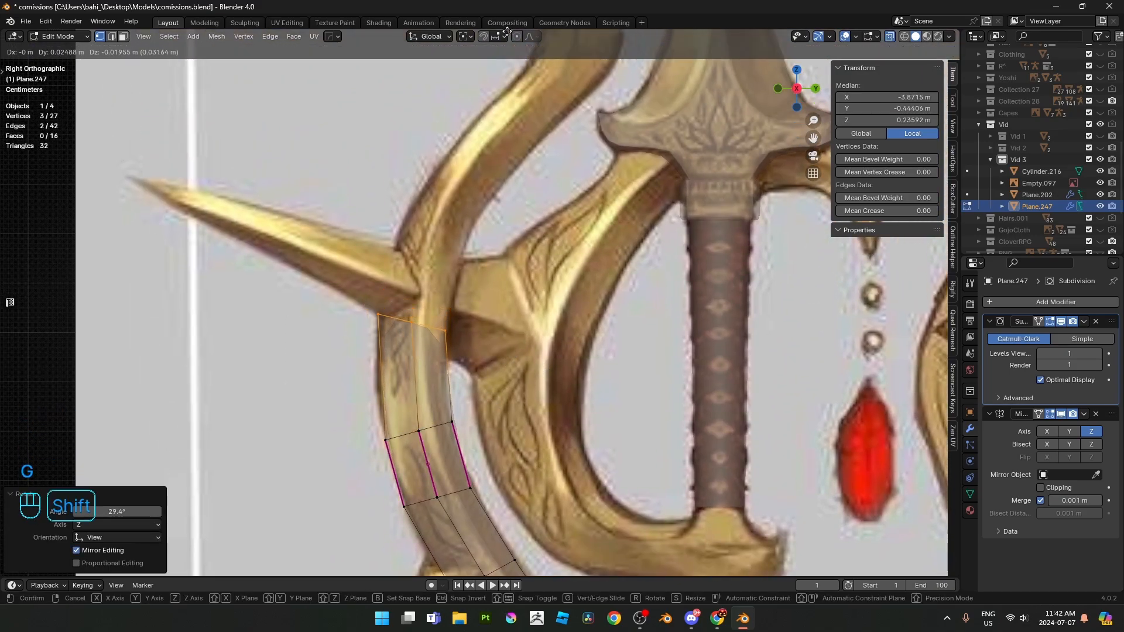
left_click(507, 58)
- Extrude two short segments upward past the base of the upper spike
key("e")
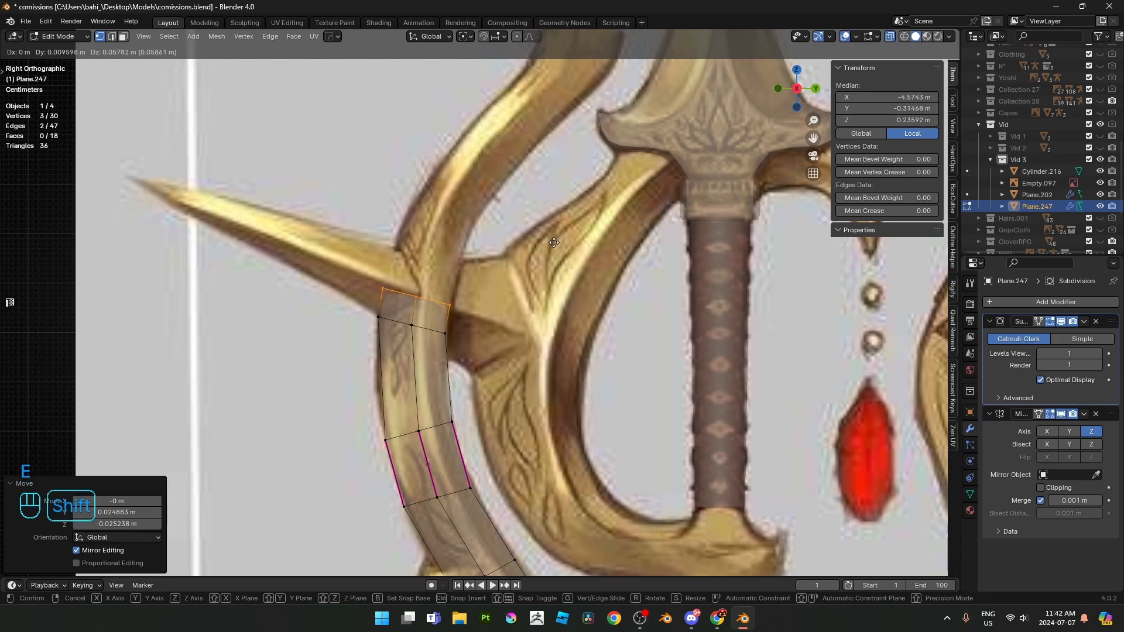
left_click(562, 203)
key("e")
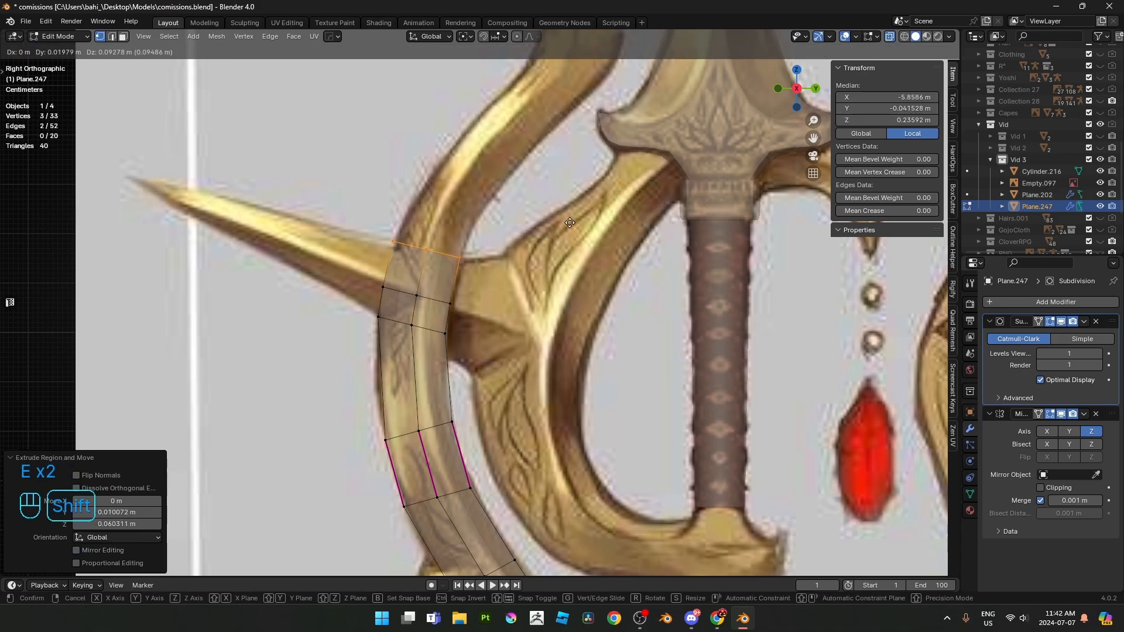
left_click(569, 228)
- Extrude a longer segment up the guard's curve, then rotate, scale and move its end row to match the reference width and angle
middle_click_drag(570, 196, 545, 271, "shift")
key("e")
left_click(585, 184)
key("r")
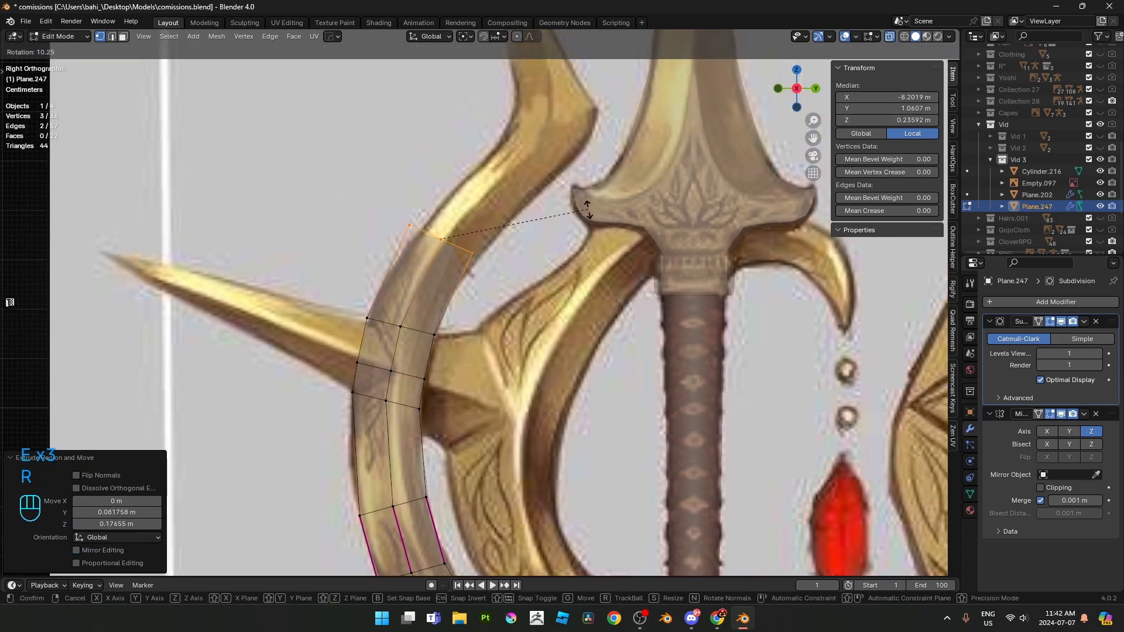
left_click(589, 223)
key("s")
left_click(566, 225)
key("g")
left_click(604, 229)
key("r")
left_click(607, 245)
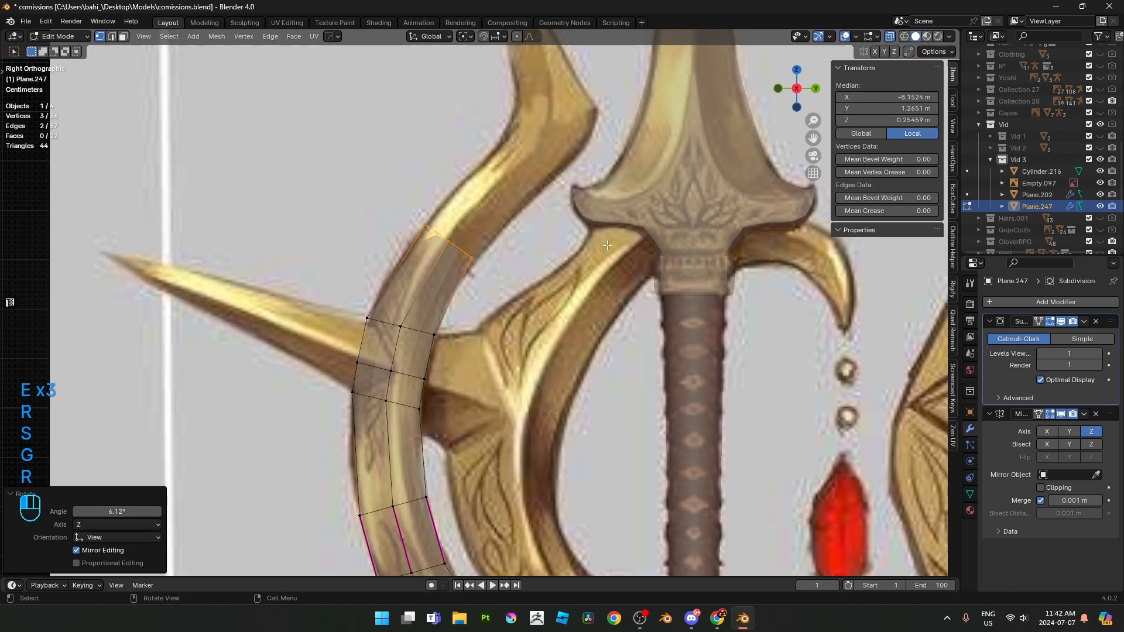
key("g")
left_click(607, 248)
- Add a loop cut across the long upper segment and shift it outward to follow the reference curve
key("ctrl+r")
left_click(468, 290)
key("g")
left_click(464, 276)
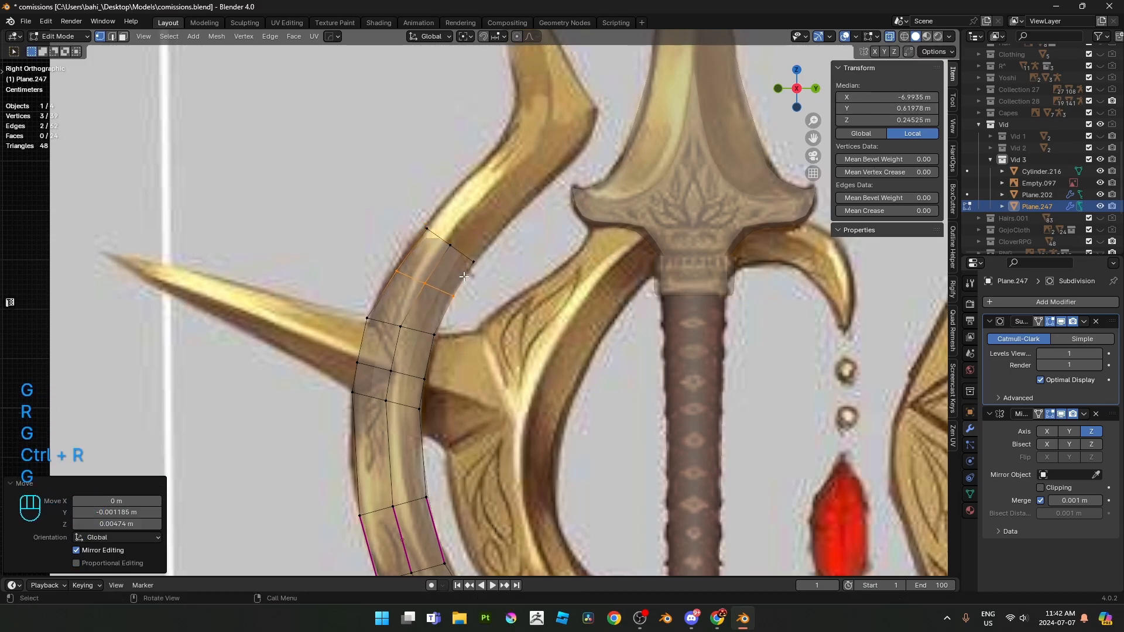
- Extrude the guard's upper end edges along the upper arm and rotate the new row to match its direction
key("2")
left_click(461, 253)
left_click(438, 236, "shift")
middle_click_drag(439, 236, 418, 286, "shift")
key("e")
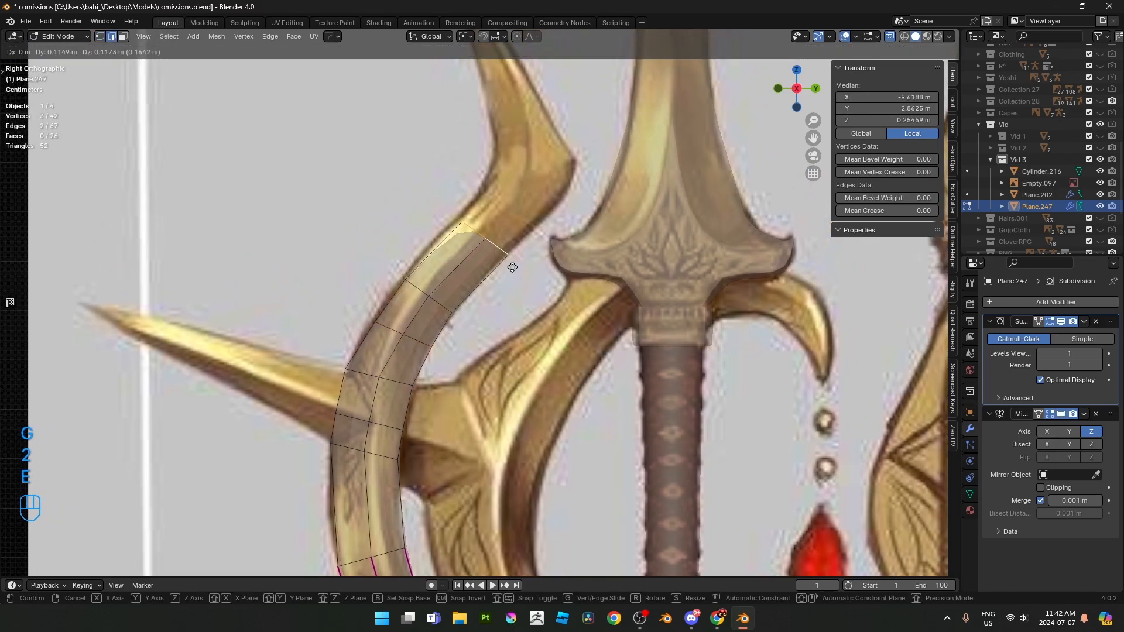
left_click(519, 254)
key("r")
left_click(594, 220)
- Extrude another segment to the start of the upper bend and move its corner vertices onto the reference outline
middle_click_drag(594, 220, 524, 330, "shift")
key("e")
left_click(552, 279)
key("1")
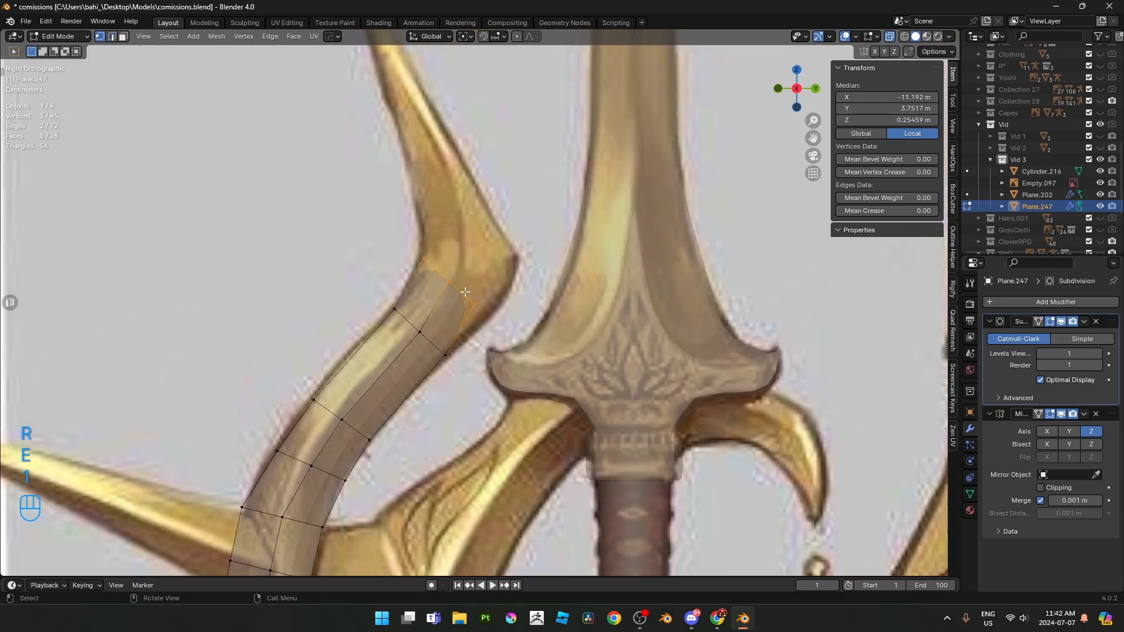
left_click(499, 320)
key("g")
left_click(524, 317)
left_click(450, 281)
key("g")
left_click(536, 251)
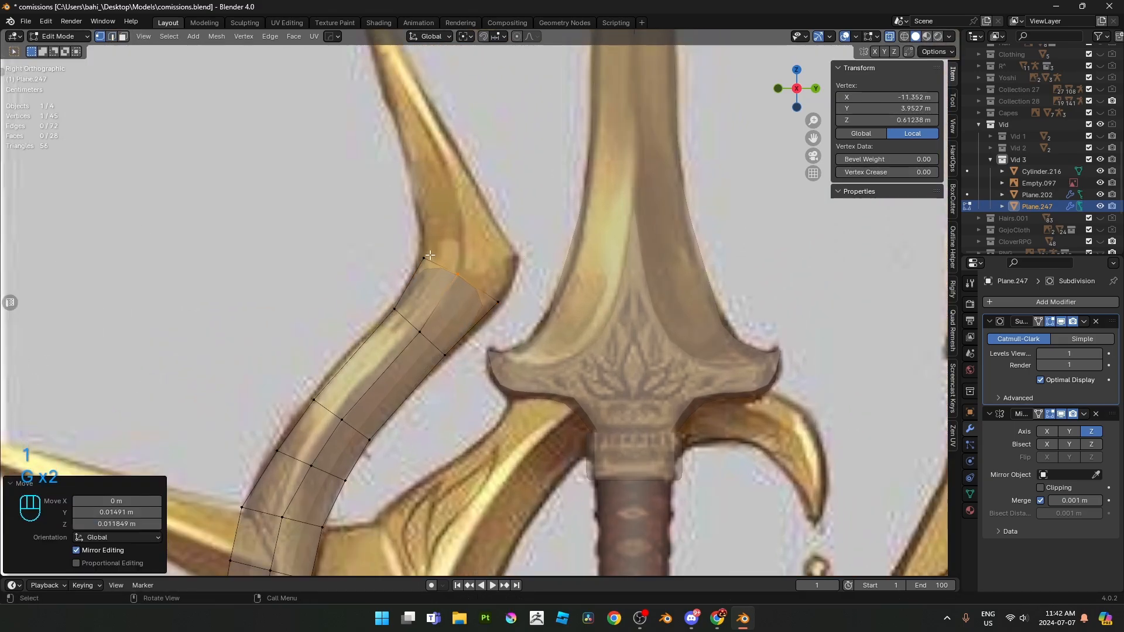
- Extrude the end row around the upper bend, rotate it, and move its outer vertex onto the reference's pointed corner
left_click(425, 257, "shift")
key("e")
left_click(526, 267)
key("r")
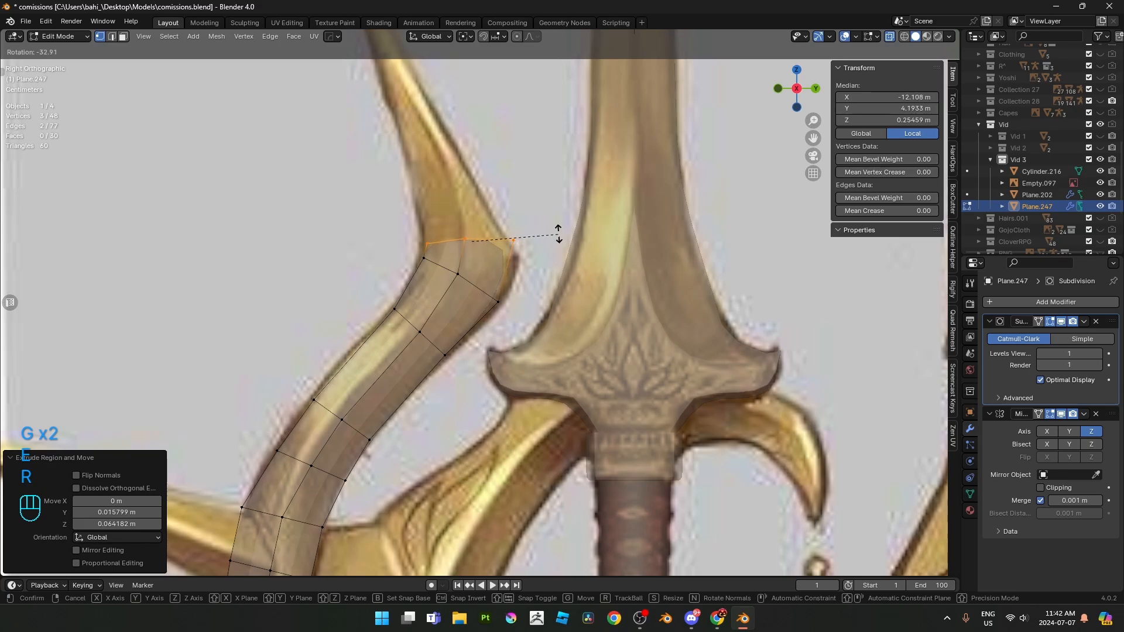
left_click(559, 232)
left_click(524, 246)
key("g")
left_click(538, 319)
- Extrude the end row upward from the bend, rotate it, and scale it to 0.65 for the tapering tip
key("2")
left_click(513, 236, "alt")
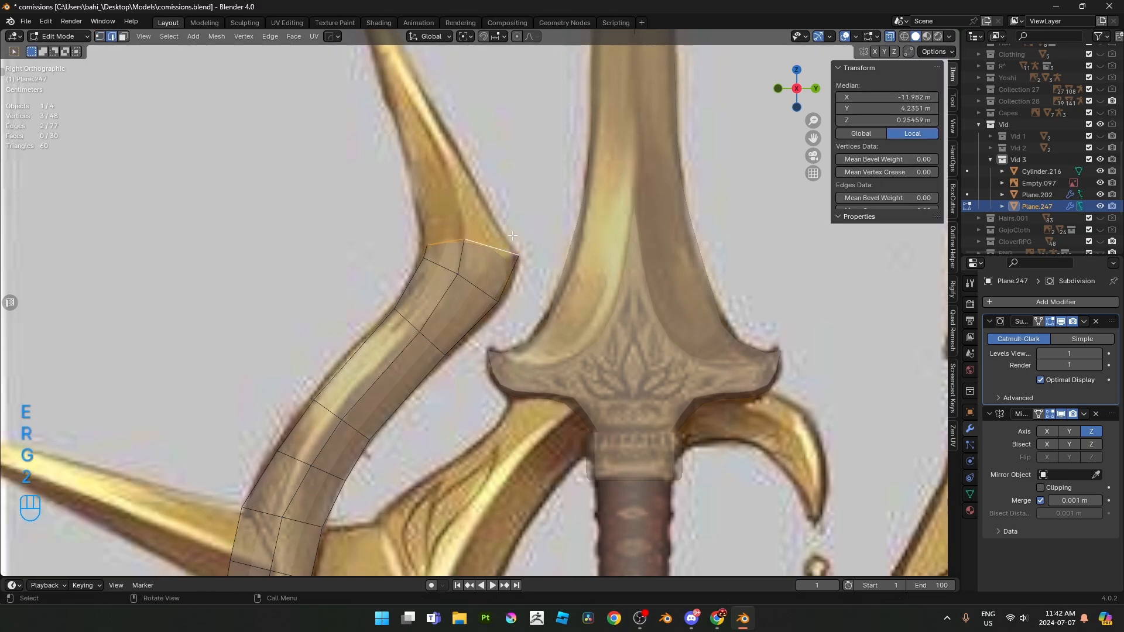
middle_click_drag(513, 236, 515, 316, "shift")
key("e")
left_click(493, 241)
key("r")
left_click(579, 234)
key("s")
left_click(535, 243)
- Refine the position and size of the new end row to fit the base of the tapering tip
key("g")
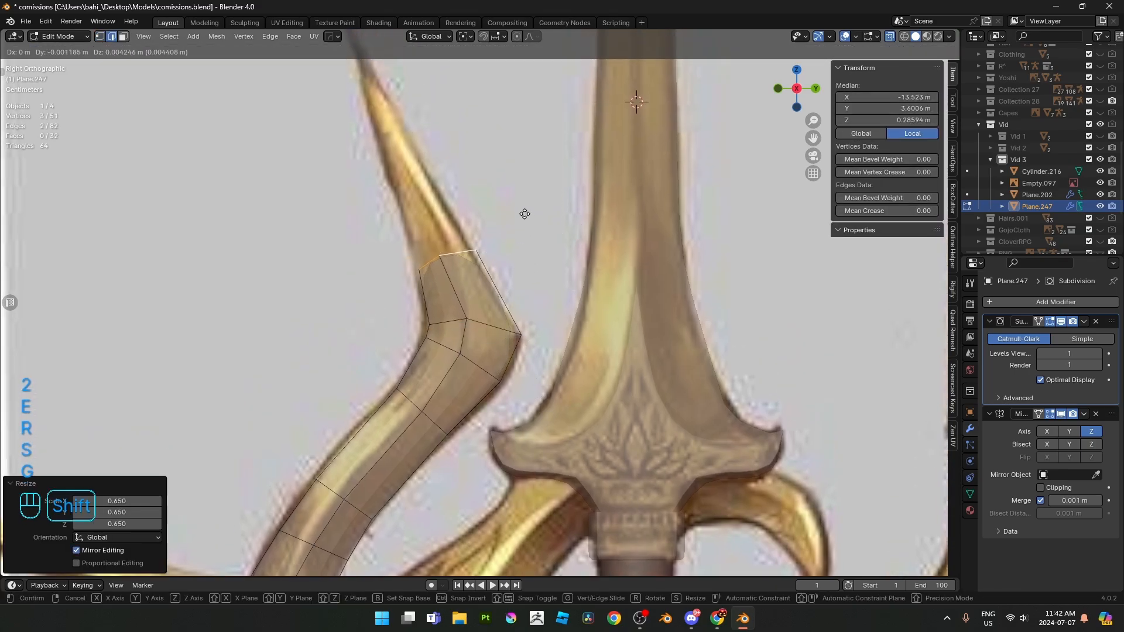
left_click(498, 189)
key("s")
left_click(495, 196)
key("g")
left_click(552, 267)
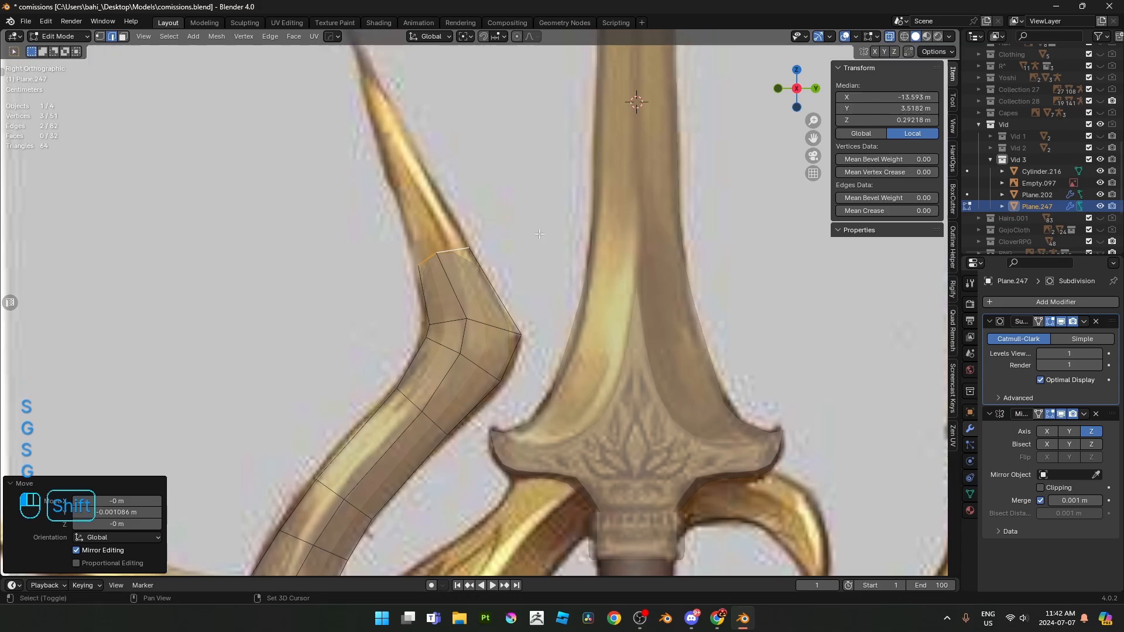
- Extrude another segment up the tapering tip, scale its end to 0.509, and move it onto the reference
key("e")
left_click(506, 160)
key("s")
left_click(472, 158)
key("g")
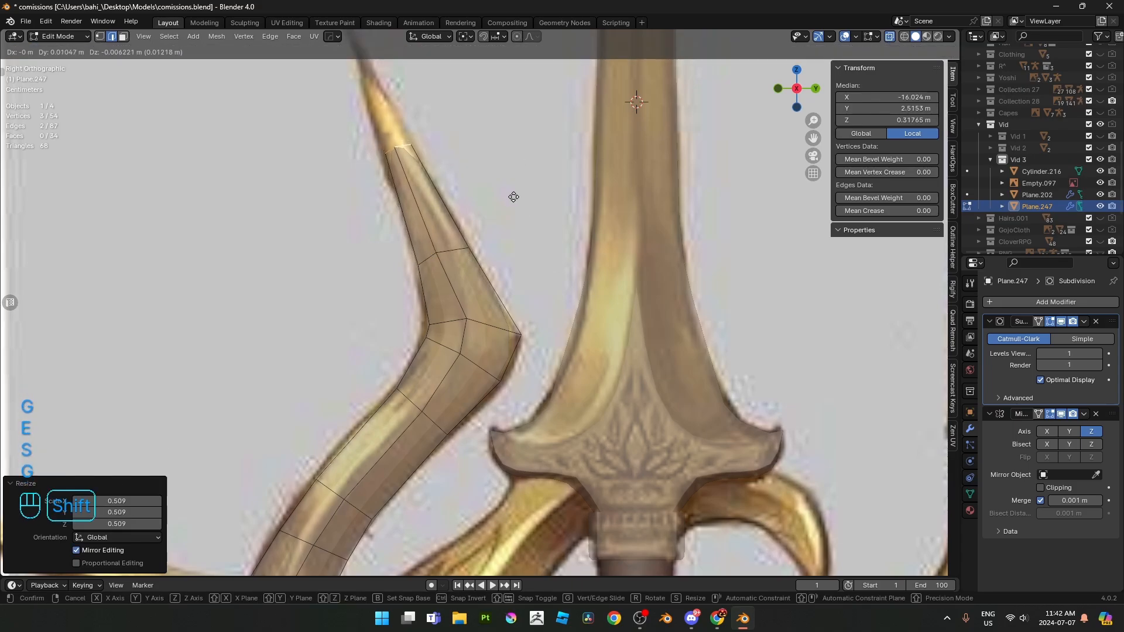
left_click(514, 196)
- Extrude the last segment to the tip, scale its end row to 0, and merge its vertices into one point
middle_click_drag(513, 202, 546, 306, "shift")
key("e")
left_click(494, 171)
key("s")
key("0")
left_click(494, 169)
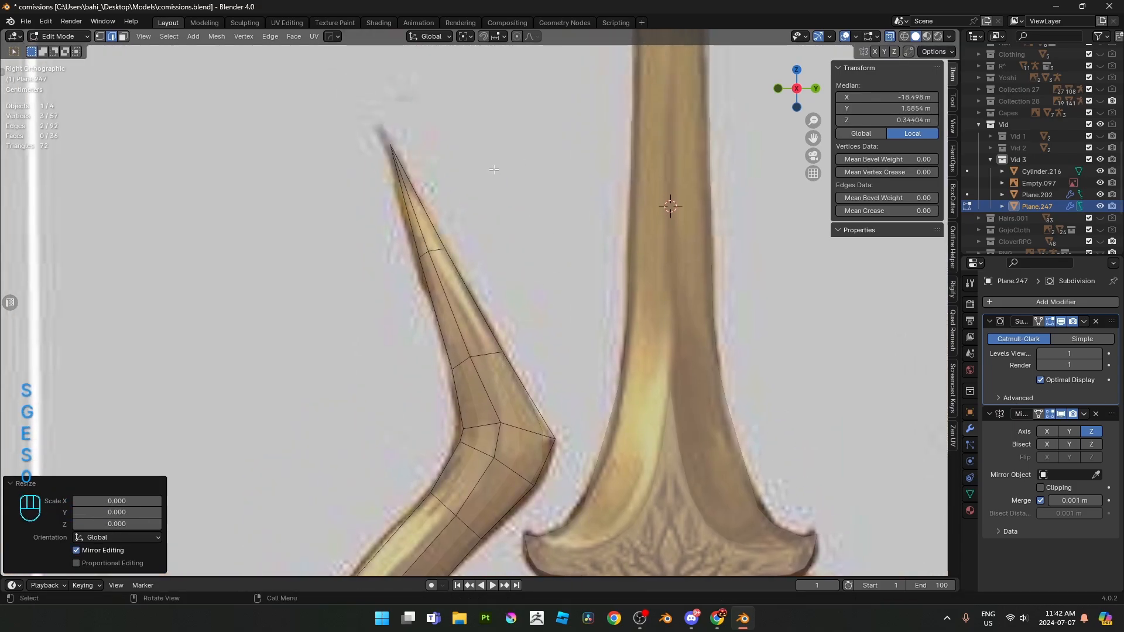
key("m")
left_click(492, 169)
key("1")
left_click(394, 150)
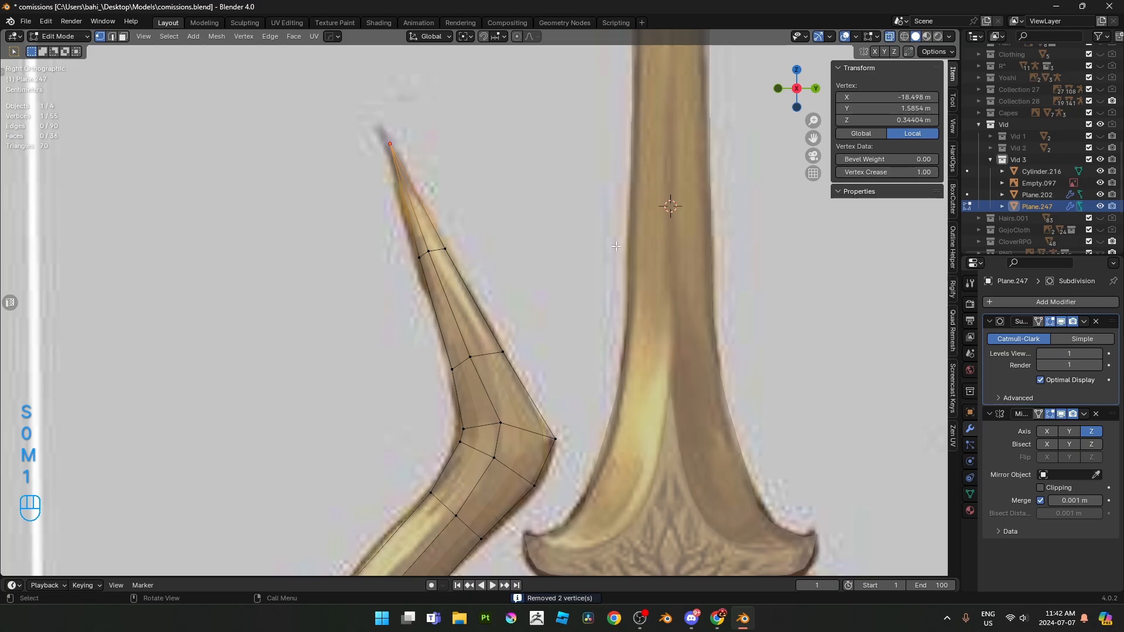
- Select the guard's lengthwise outline and center edge loops and crease them to 1
key("2")
left_click(449, 299, "alt")
left_click(470, 298, "alt+shift")
scroll(456, 295, "down", 5)
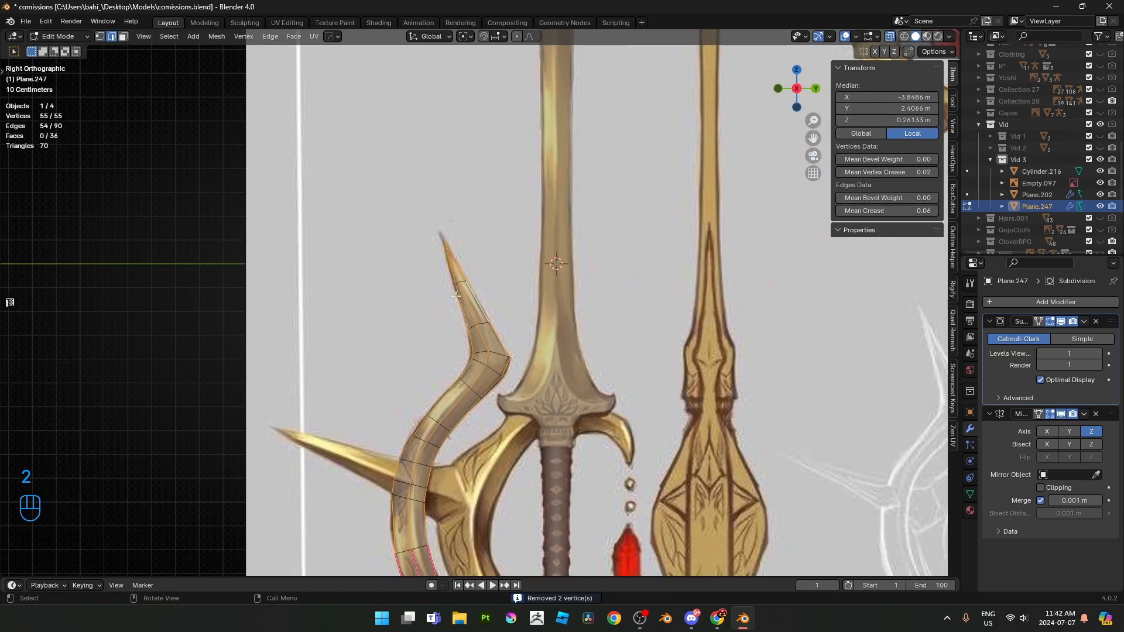
scroll(455, 295, "down", 2)
middle_click_drag(455, 296, 421, 205, "shift")
key("shift+e")
left_click(673, 258)
- Turn X-ray off, return to Object Mode, and shade the guard auto smooth
key("alt+z")
key("Tab")
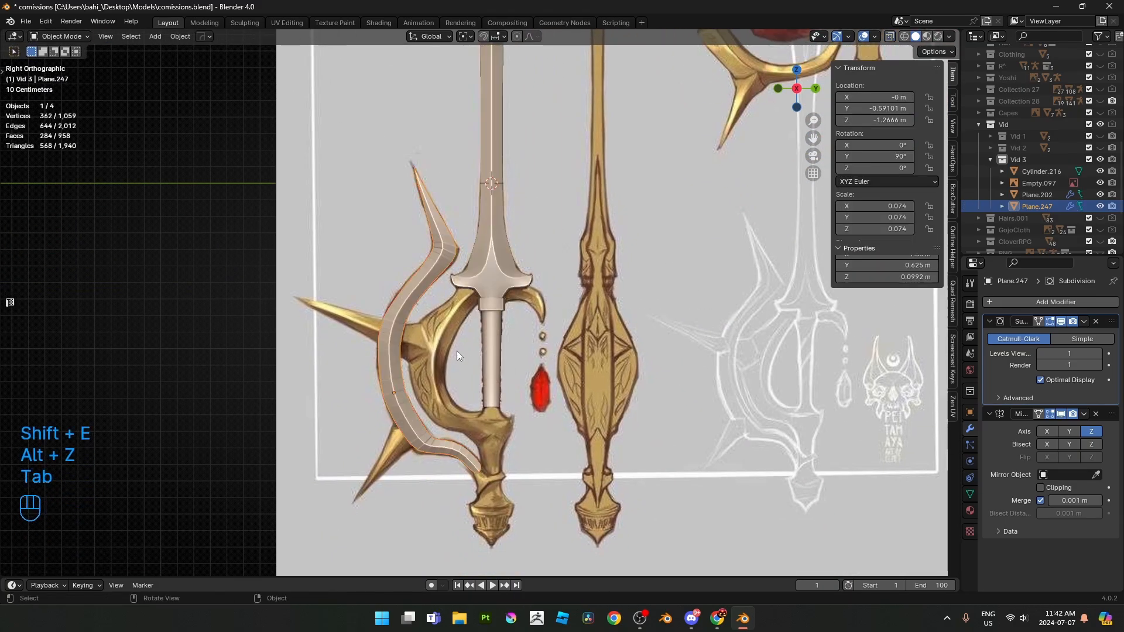
scroll(401, 240, "up", 3)
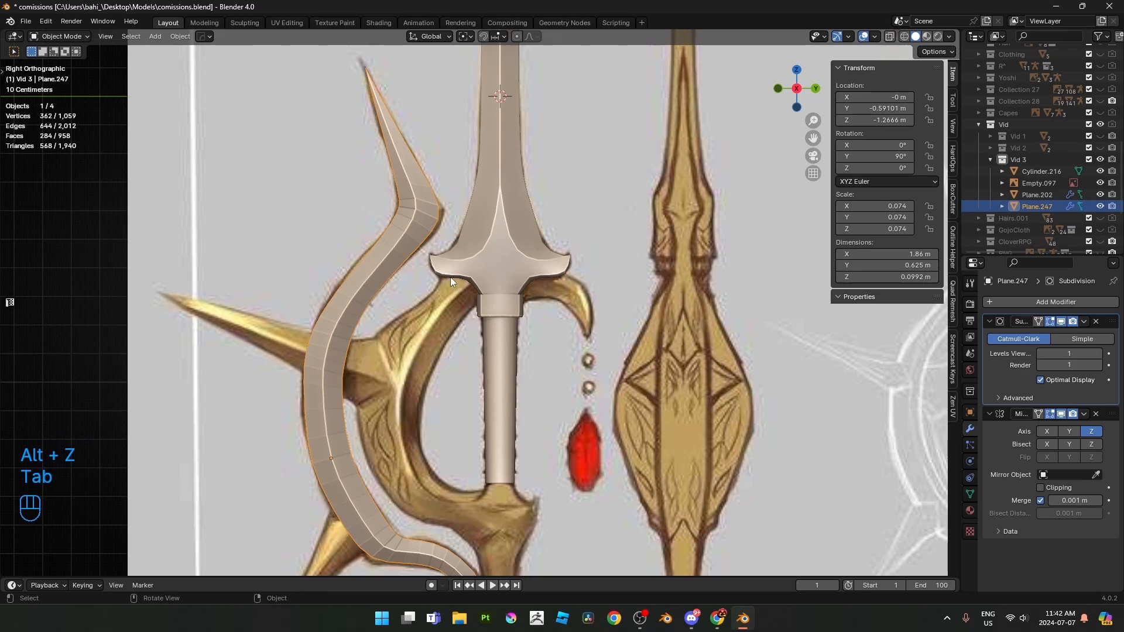
right_click(469, 256)
left_click(470, 257)
- In Edit Mode with X-ray on, crease the cross edge running to the upper bend's pointed corner to 1
key("Tab")
scroll(445, 269, "up", 2)
middle_click_drag(413, 232, 423, 280, "shift")
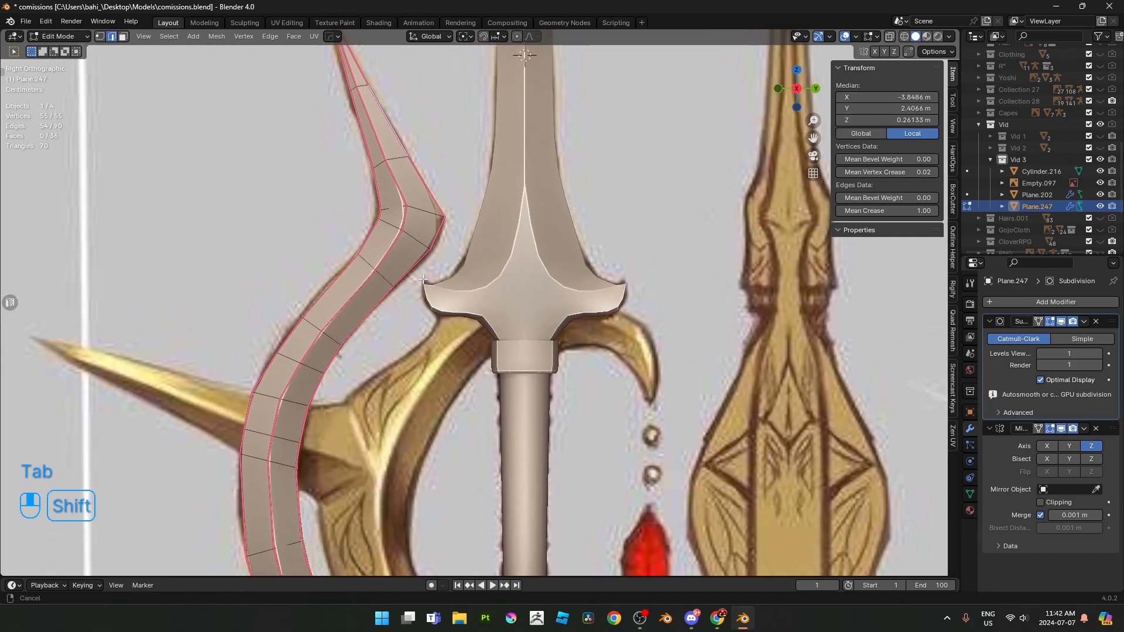
scroll(423, 279, "up", 2)
scroll(483, 255, "up", 4)
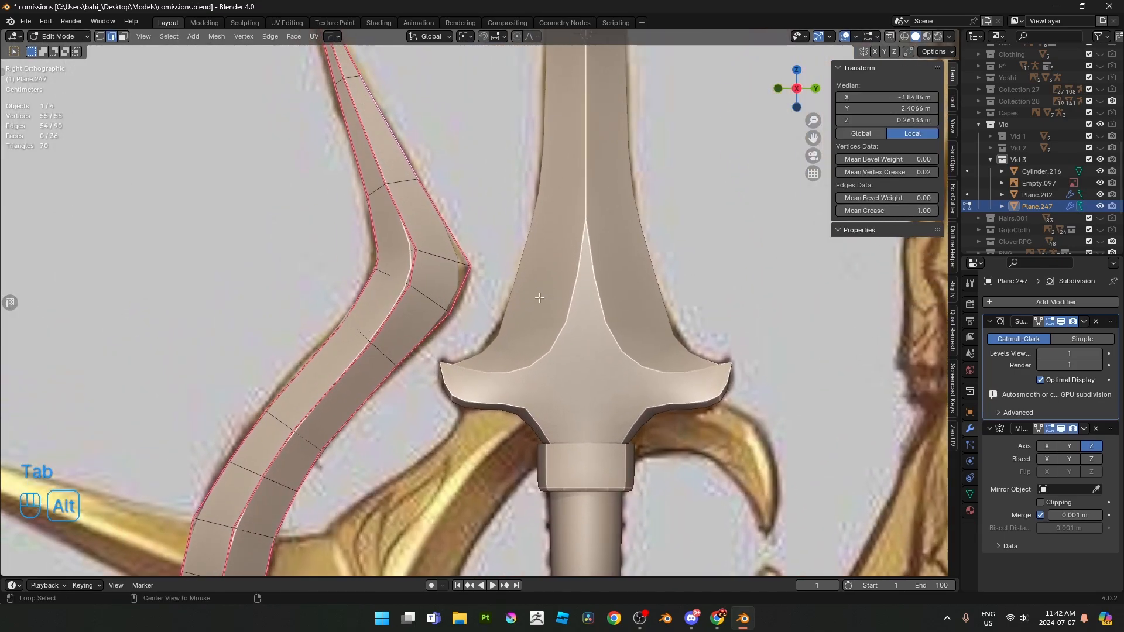
key("alt+z")
key("2")
left_click(483, 256)
key("shift+e")
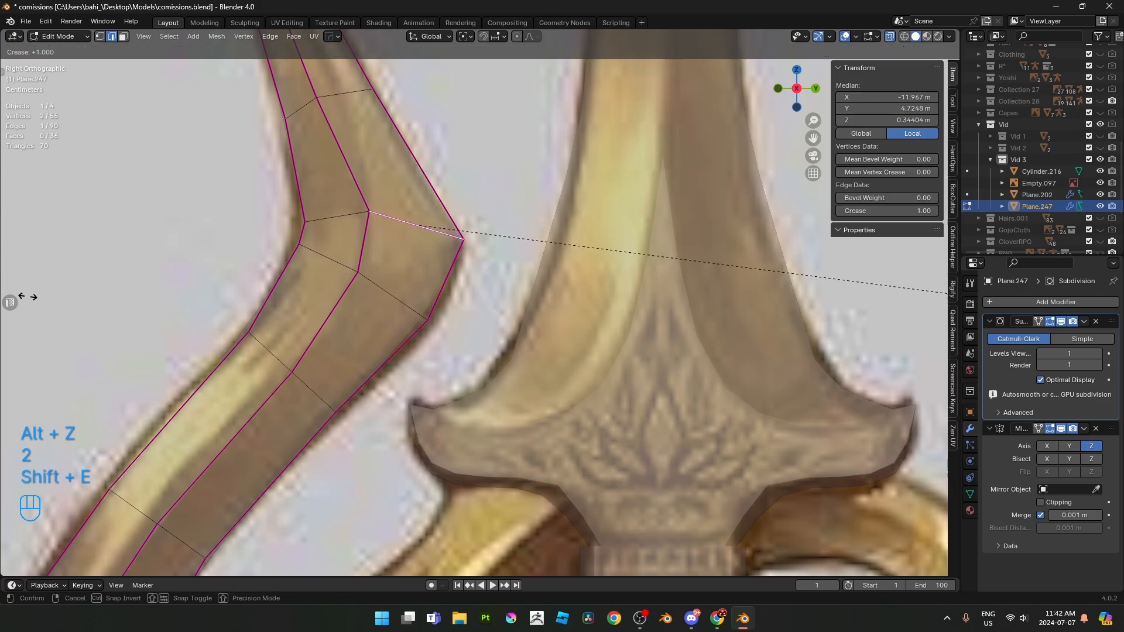
left_click(27, 298)
- Adjust the outer vertices at and just below the upper bend's pointed corner to follow the reference outline
key("1")
left_click(477, 260)
key("g")
left_click(429, 320)
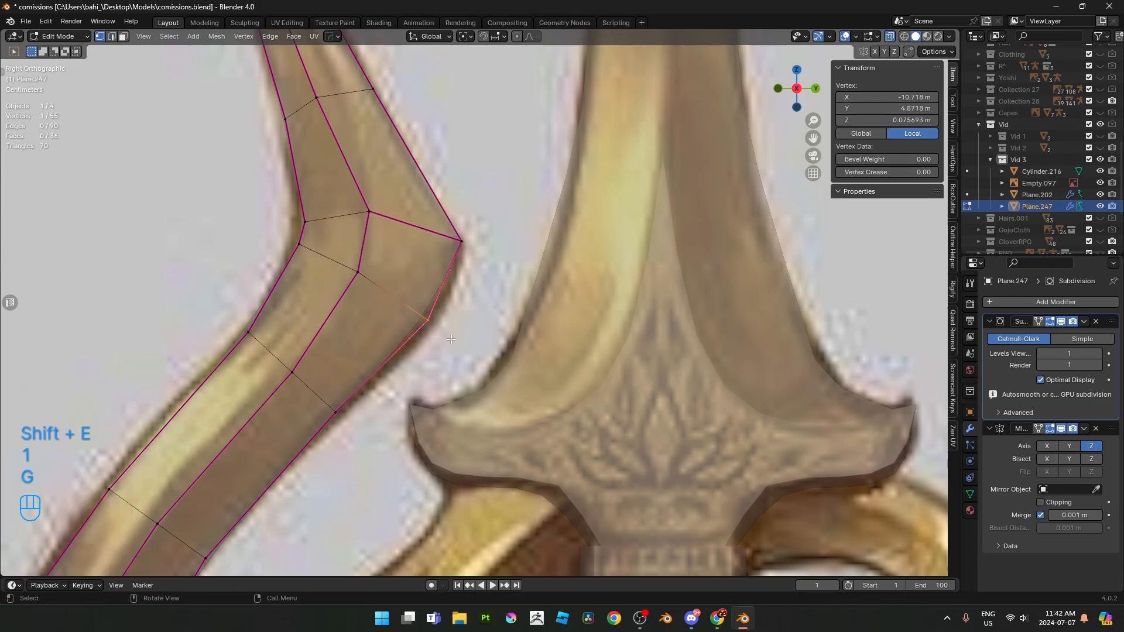
key("g")
left_click(429, 321)
- Slide the cross edge row on the upper arm toward the bend by a factor of about 0.281
scroll(370, 309, "down", 4)
scroll(389, 286, "up", 1)
middle_click_drag(360, 311, 452, 163, "shift")
key("2")
left_click(403, 284, "alt")
key("g")
key("g")
left_click(422, 296)
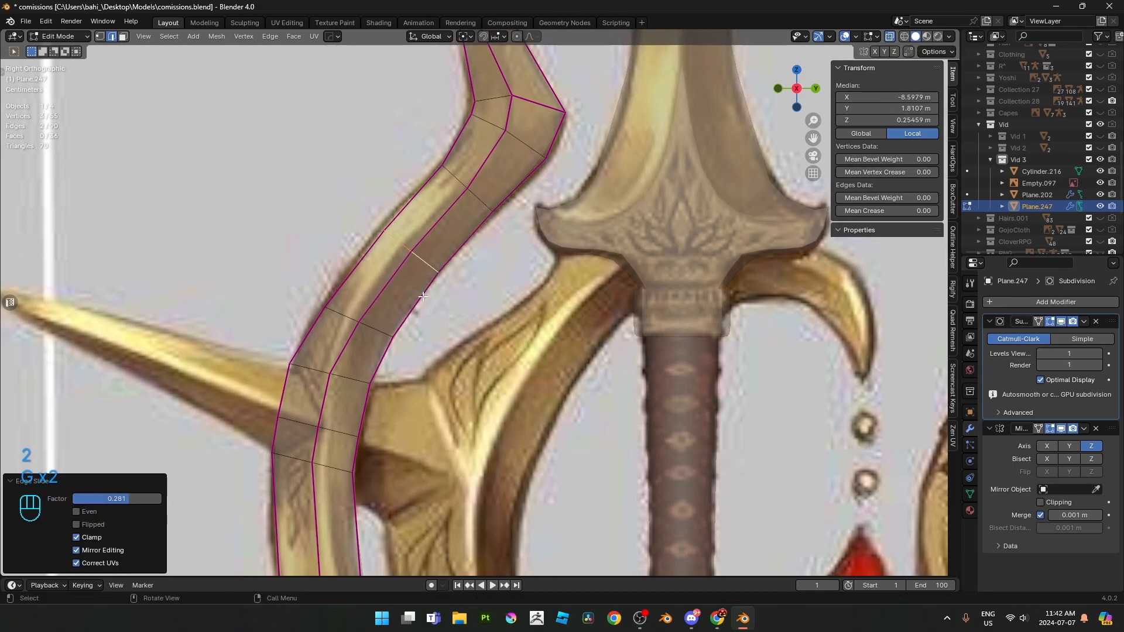
- Adjust the cross edge rows on the upper arm above the spike to follow the reference curve
left_click(373, 337, "alt")
key("g")
key("g")
left_click(381, 321, "shift")
left_click(402, 249, "alt")
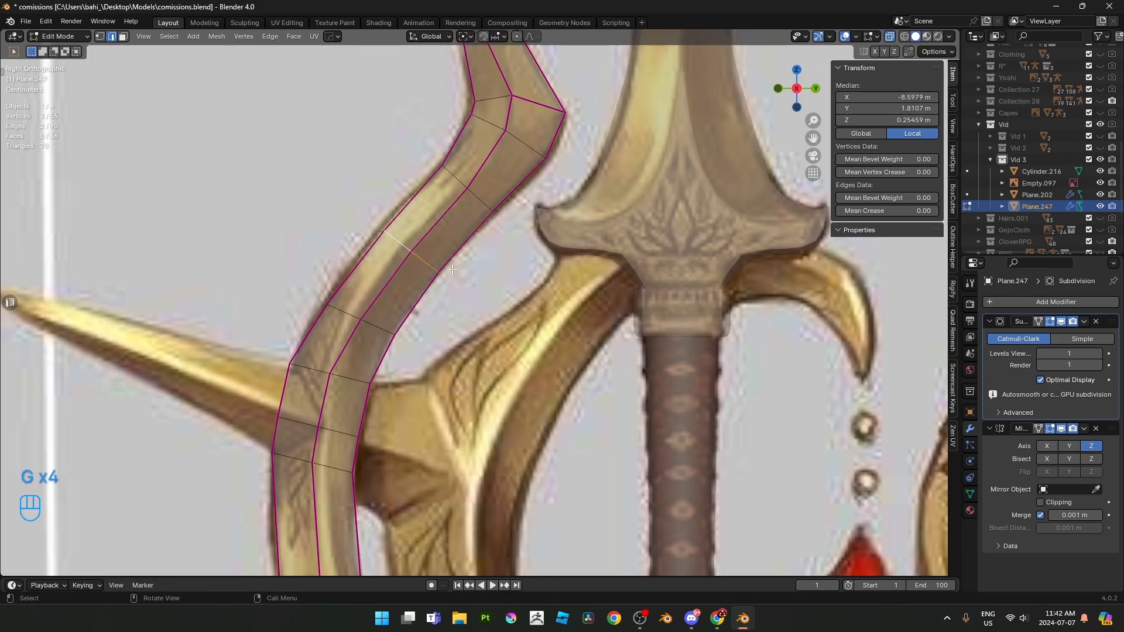
key("g")
left_click(450, 265)
scroll(449, 269, "down", 3)
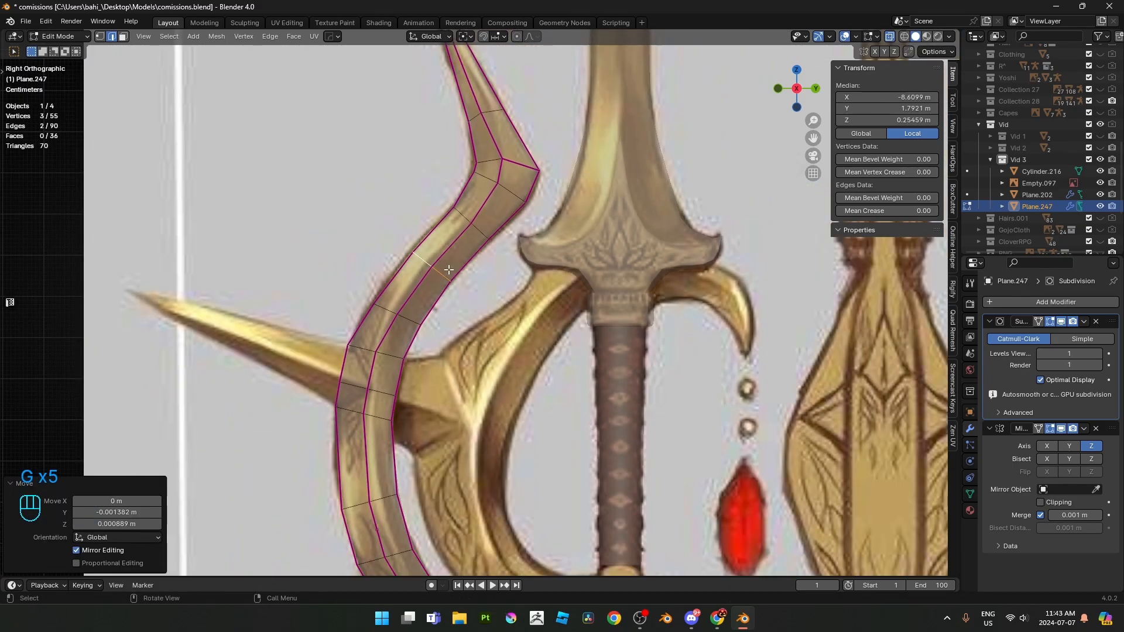
- Try to move the centre ridge vertex at the side spike's root toward the grip, and undo the move
scroll(385, 384, "up", 2)
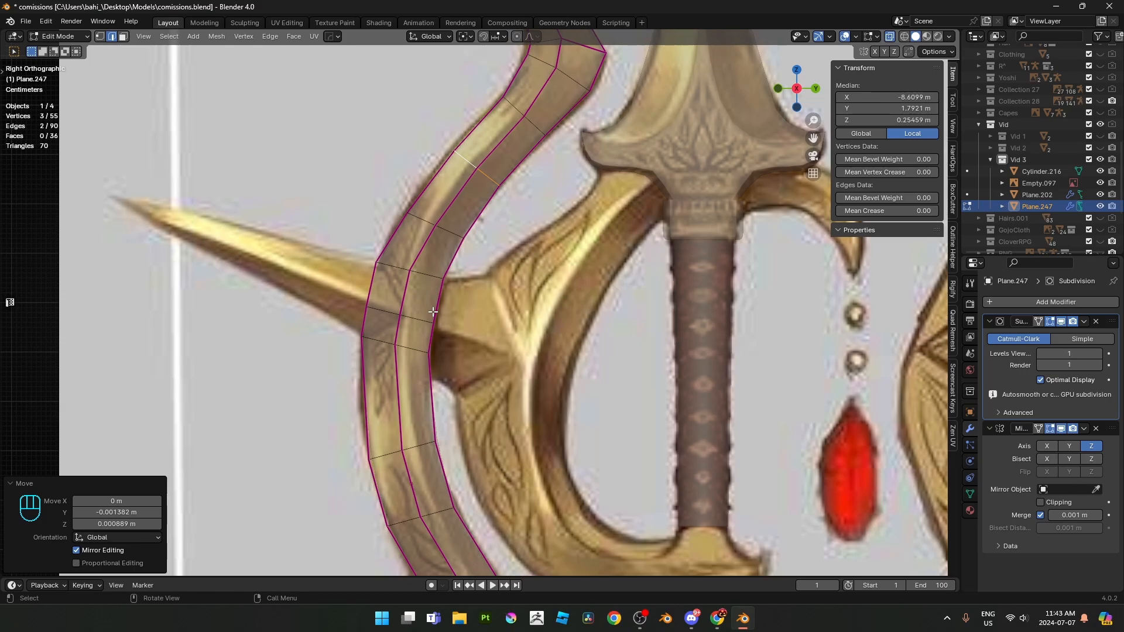
scroll(436, 310, "up", 1)
middle_click_drag(400, 325, 416, 313, "shift")
key("1")
left_click(411, 316)
key("g")
left_click(424, 316)
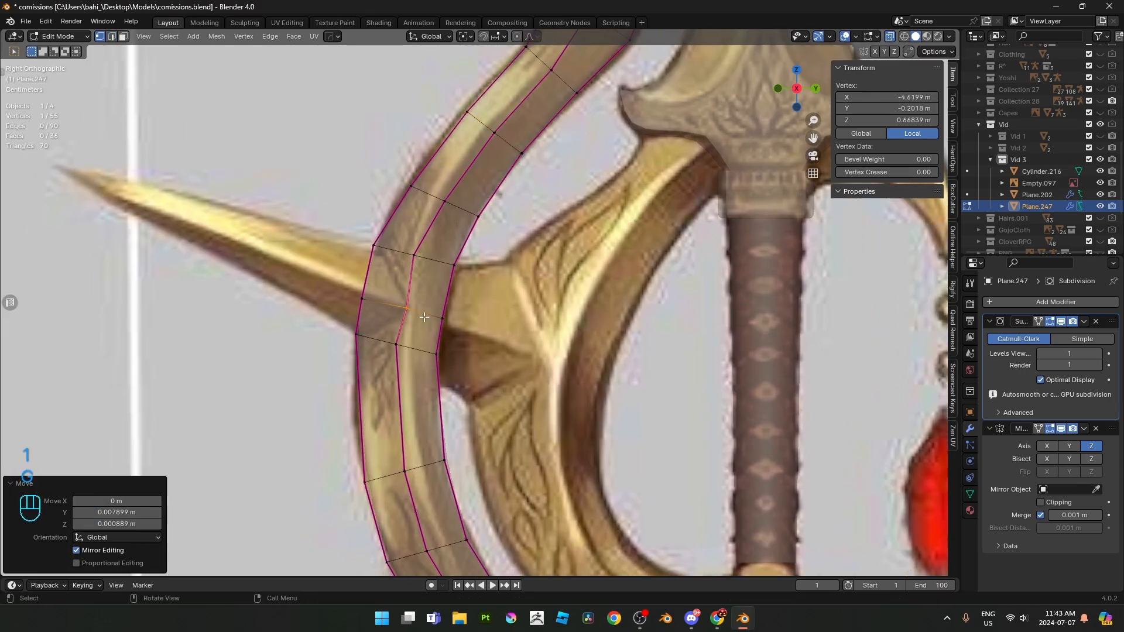
key("ctrl+z")
- Slide the centre ridge edges just below and just above the side spike's root toward the guard's inner edge
key("2")
left_click(403, 374, "alt")
middle_click_drag(442, 405, 443, 348, "shift")
key("g")
key("g")
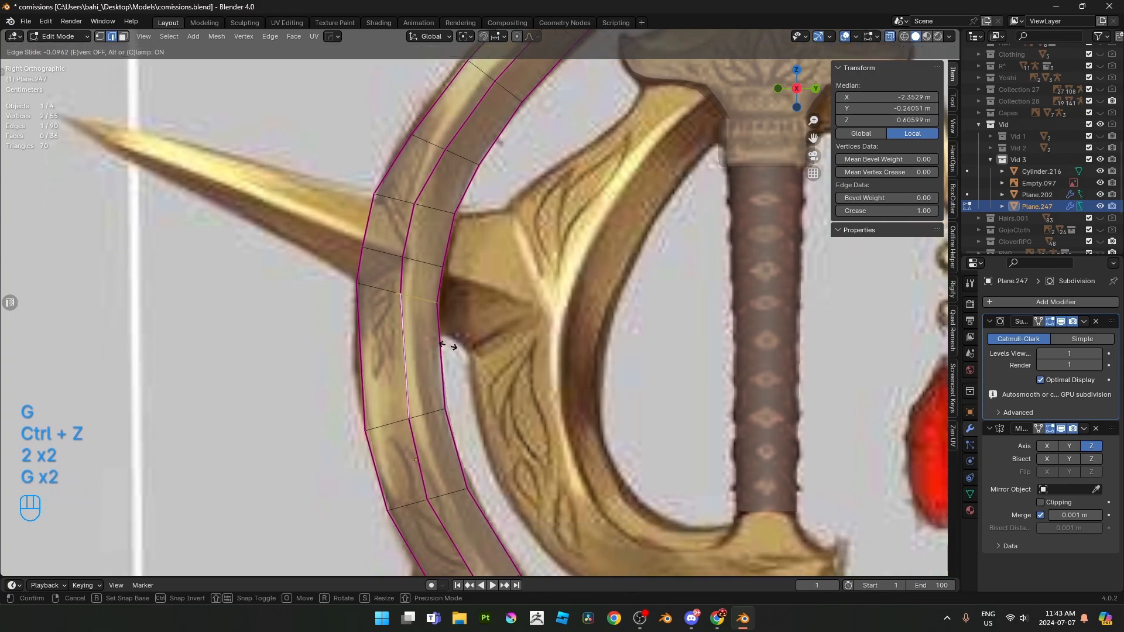
left_click(486, 339)
key("2")
key("g")
key("g")
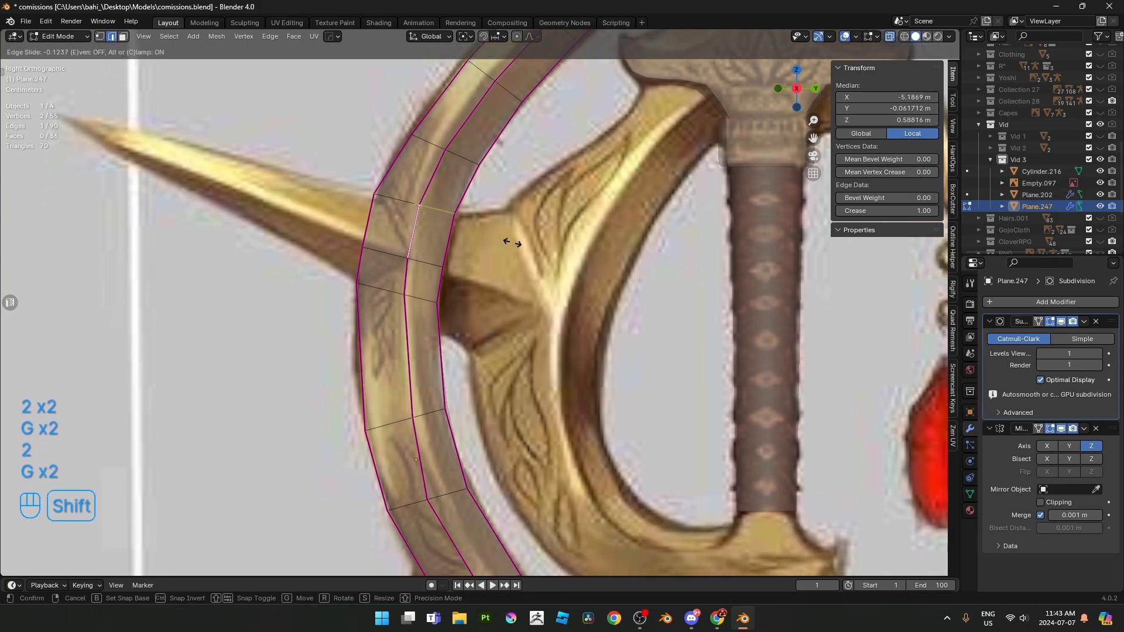
left_click(499, 232)
- Slide the centre ridge edge midway along the upper arm by a factor of about 0.165
middle_click_drag(498, 232, 470, 360, "shift")
key("g")
key("g")
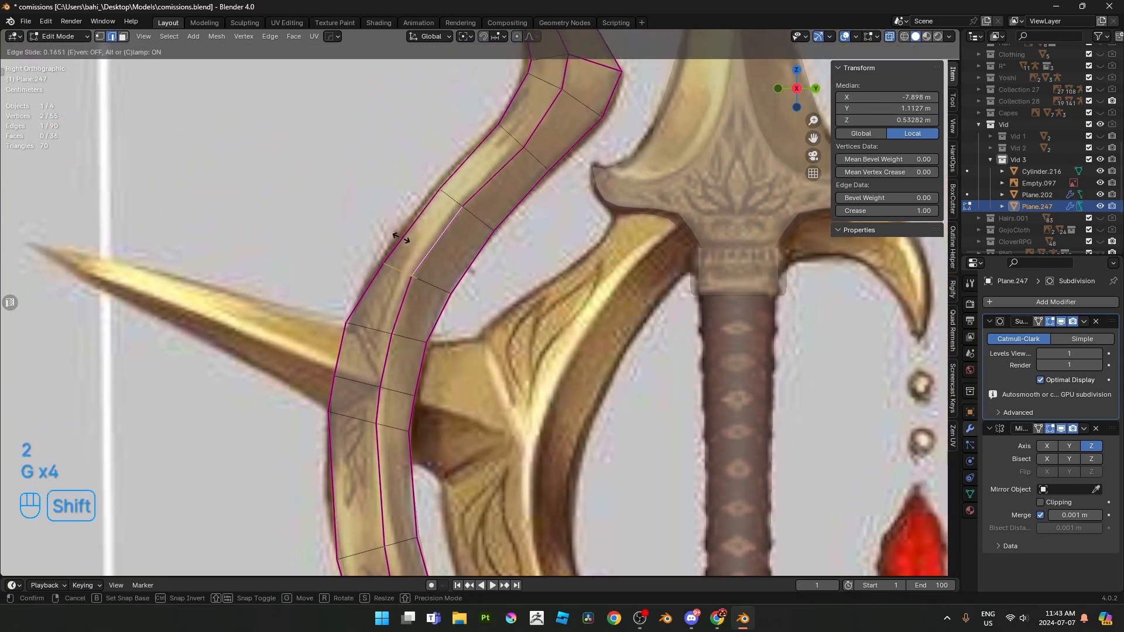
left_click(401, 239)
key("2")
left_click(392, 340)
key("g")
key("g")
right_click(393, 341)
- Vertex-slide the centre ridge points above the spike's root and below the upper bend to even out the ridge line
key("1")
left_click(400, 344)
key("g")
key("g")
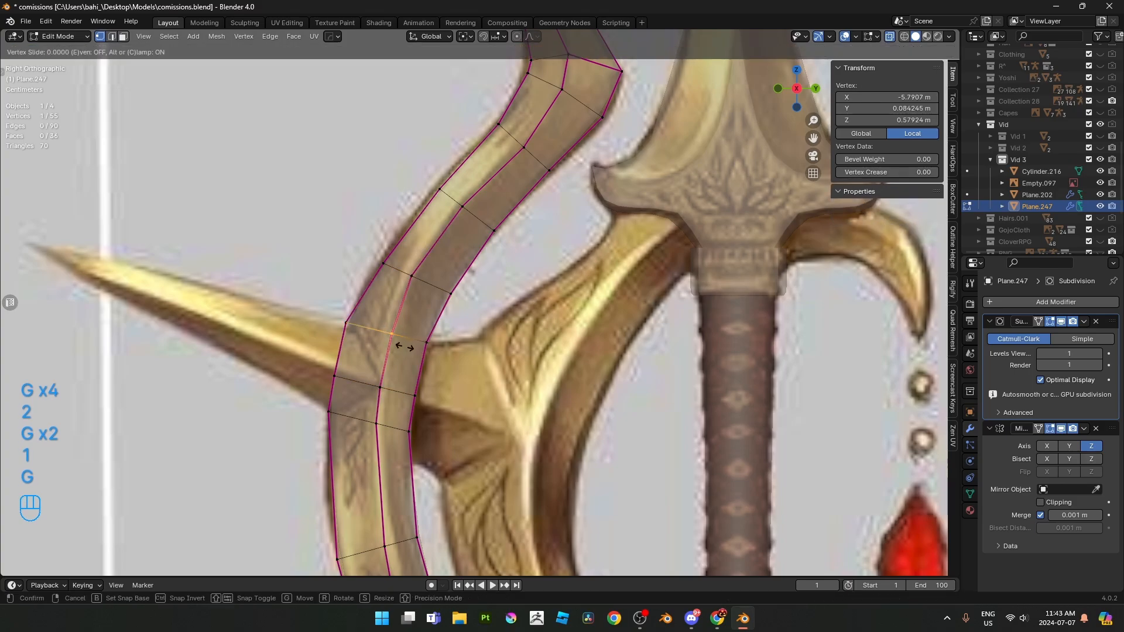
left_click(394, 344)
middle_click_drag(479, 177, 426, 308, "shift")
left_click_drag(489, 293, 491, 293)
key("g")
key("g")
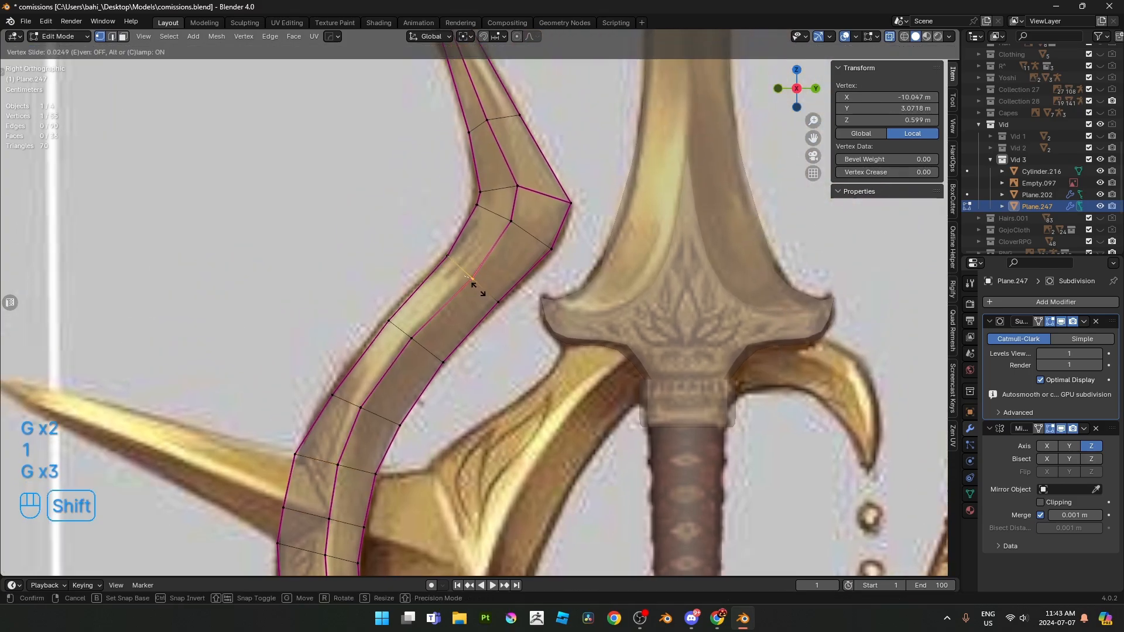
left_click(482, 253, "shift")
- Move the ridge vertex just above the upper bend toward the inner edge and slide the next one up by about 0.245
middle_click_drag(480, 254, 478, 384, "shift")
left_click(486, 250)
key("g")
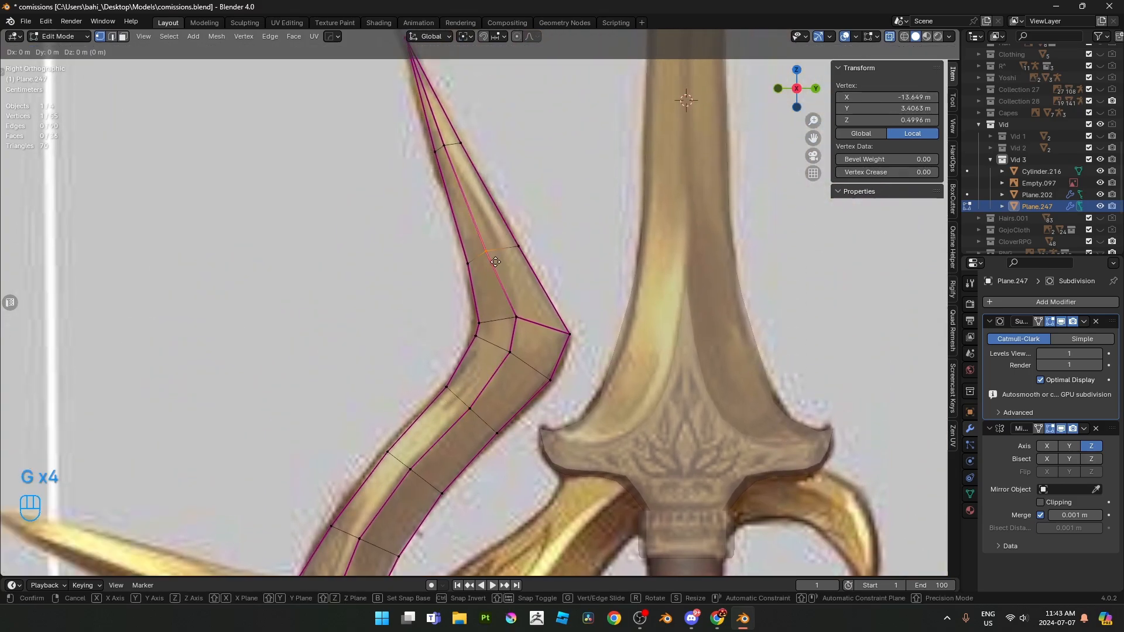
left_click(535, 246)
left_click_drag(451, 155, 451, 157)
key("g")
key("g")
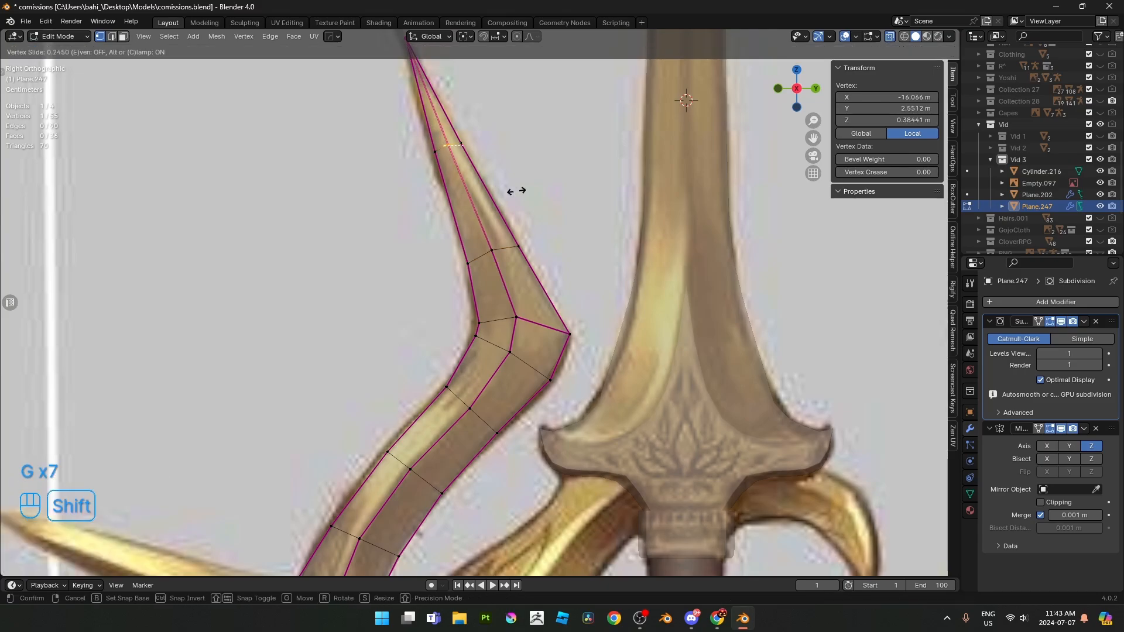
left_click(514, 191, "shift")
- Slide two centre ridge vertices below the side spike toward the inner edge, the upper one by a factor of about 0.226
middle_click_drag(337, 256, 362, 389, "shift")
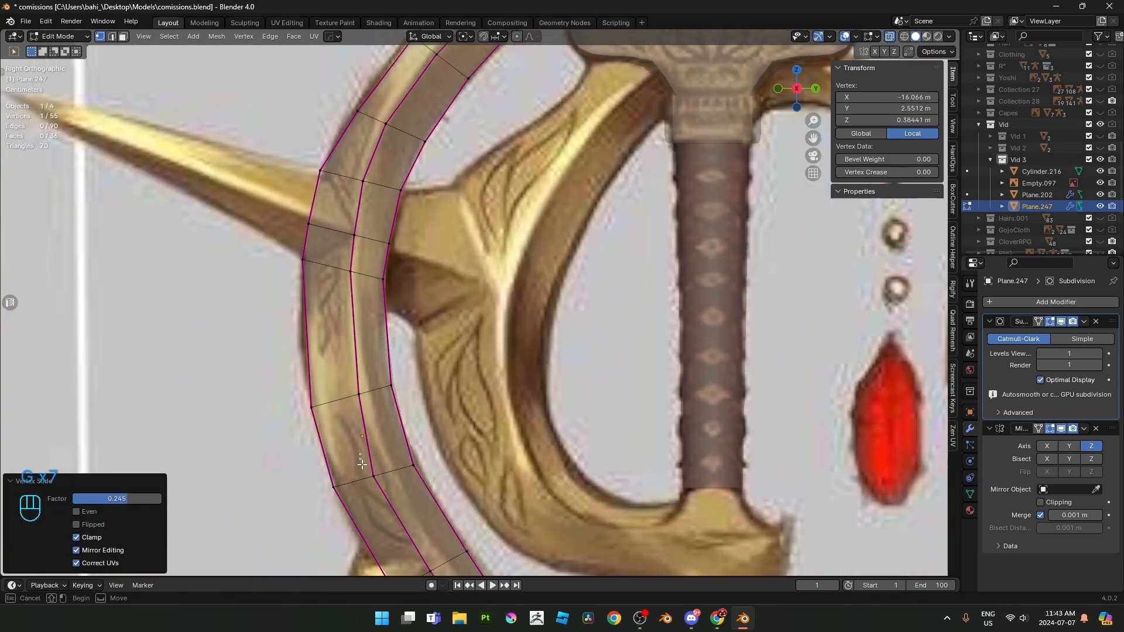
left_click_drag(362, 463, 384, 484)
key("g")
key("g")
left_click(490, 481, "shift")
left_click_drag(348, 382, 373, 407)
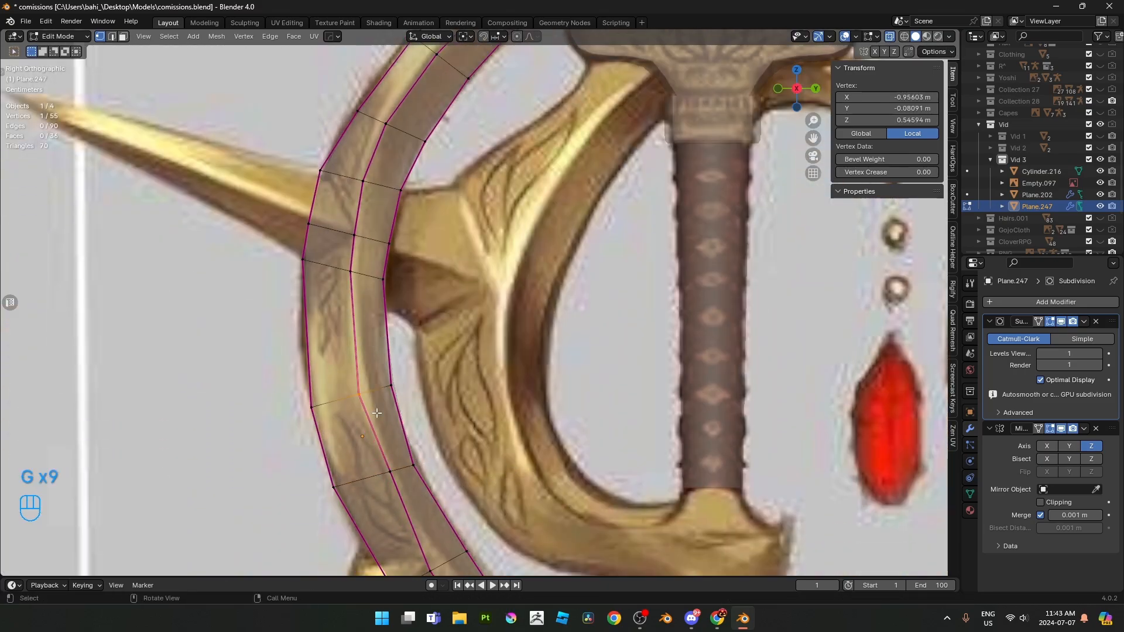
key("g")
key("g")
left_click(412, 407, "shift")
middle_click_drag(403, 439, 403, 325, "shift")
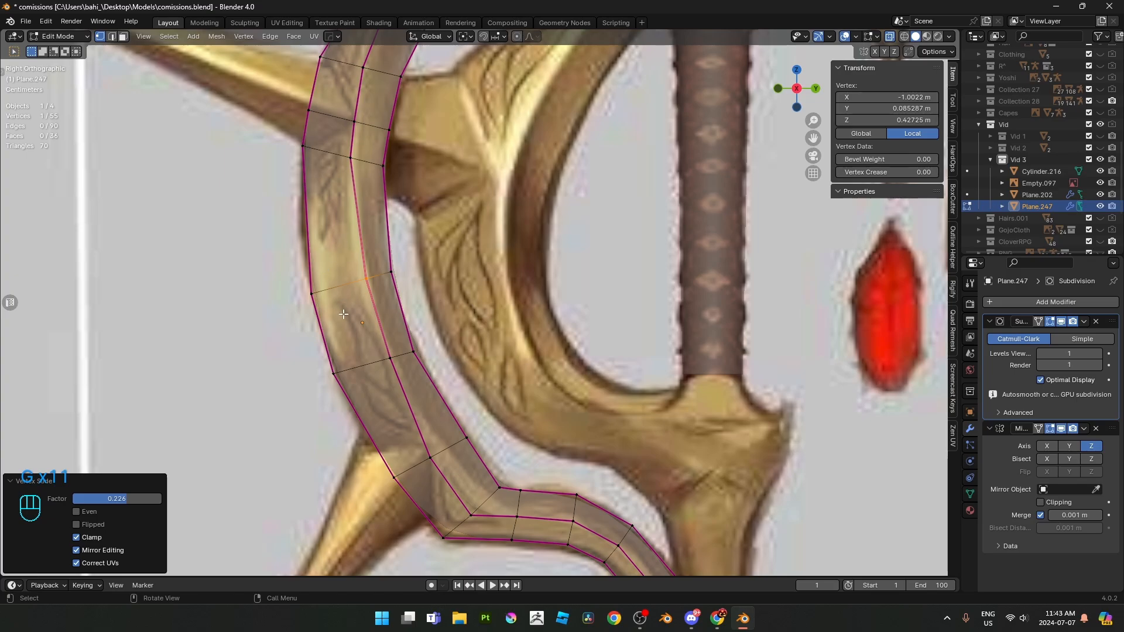
- Slide the ridge vertex above the lower bend toward the inner edge, and the lower bend's ridge vertex by about 0.474
middle_click_drag(428, 403, 415, 297, "shift")
left_click_drag(406, 340, 474, 411)
key("g")
key("g")
left_click(486, 344, "shift")
key("g")
left_click(552, 319, "shift")
middle_click_drag(506, 425, 474, 364, "shift")
scroll(474, 363, "up", 1)
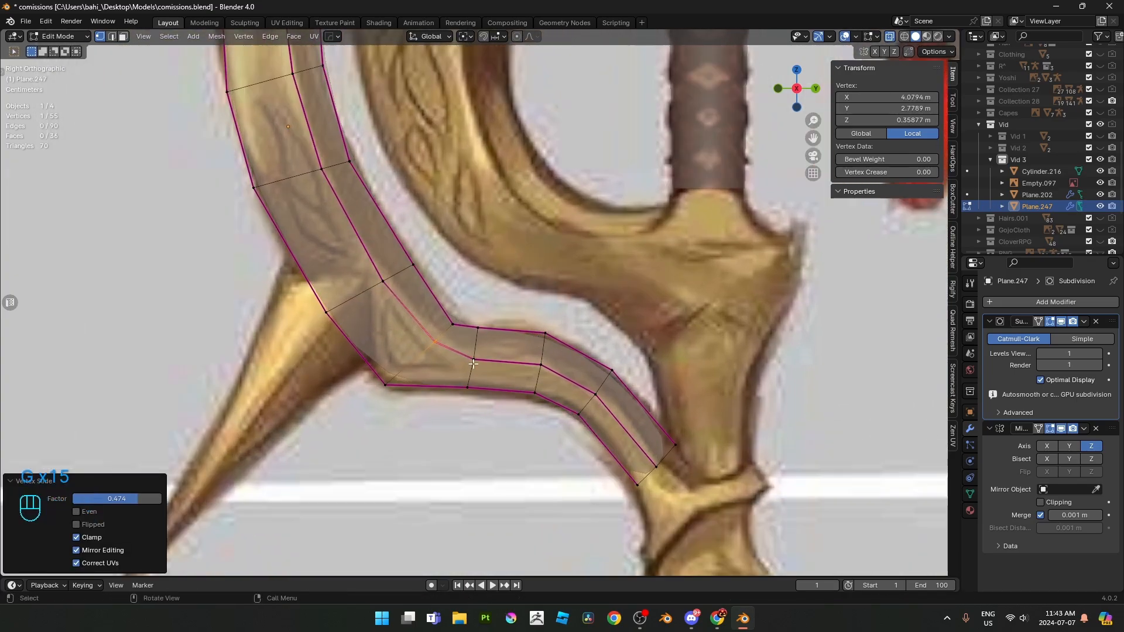
left_click_drag(369, 367, 413, 406)
key("g")
right_click(435, 394)
- Crease the cross edge running to the lower bend's pointed corner to about 0.42
key("2")
left_click(416, 357)
key("shift+e")
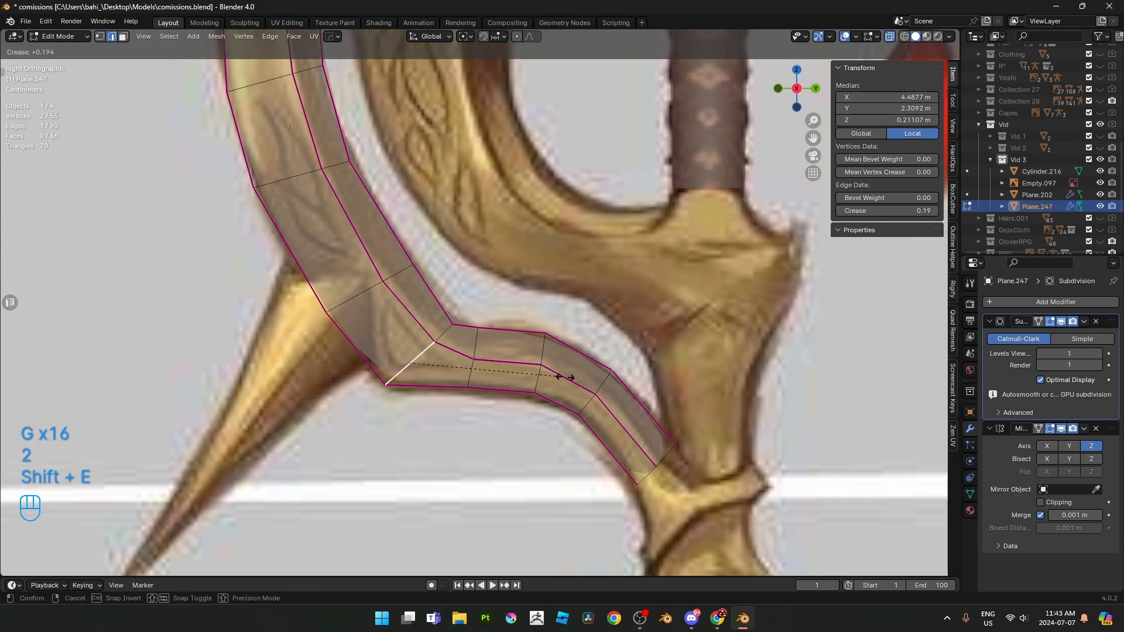
left_click(594, 379)
scroll(633, 283, "up", 3)
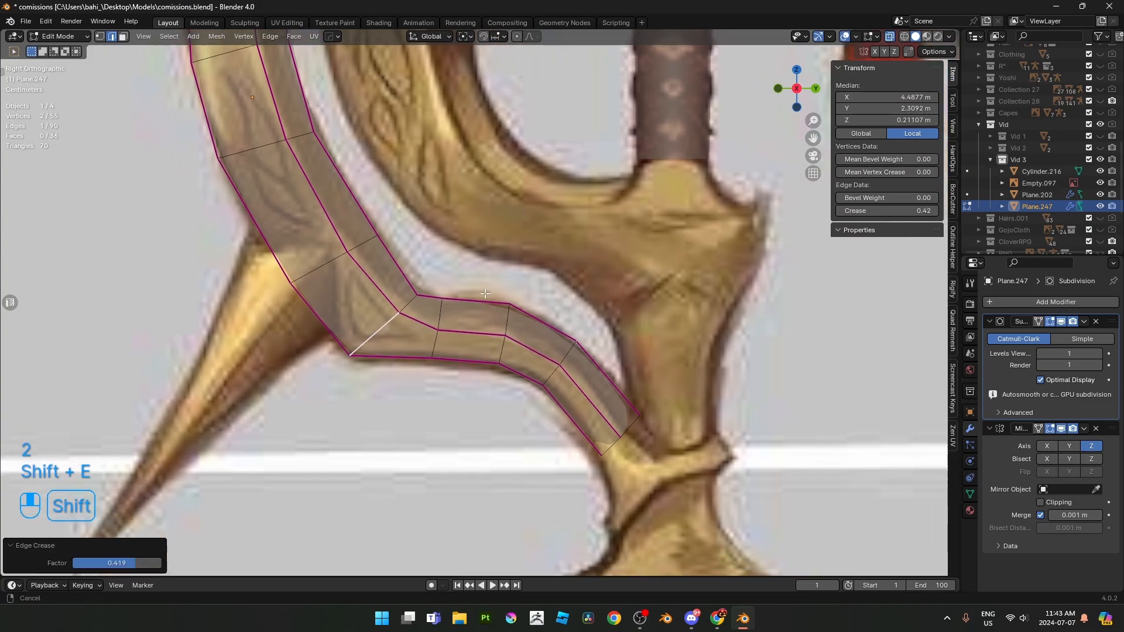
- Raise the two centre ridge vertices just past the lower bend along global Z to follow the reference ridge
key("1")
left_click(404, 316)
key("g")
key("z")
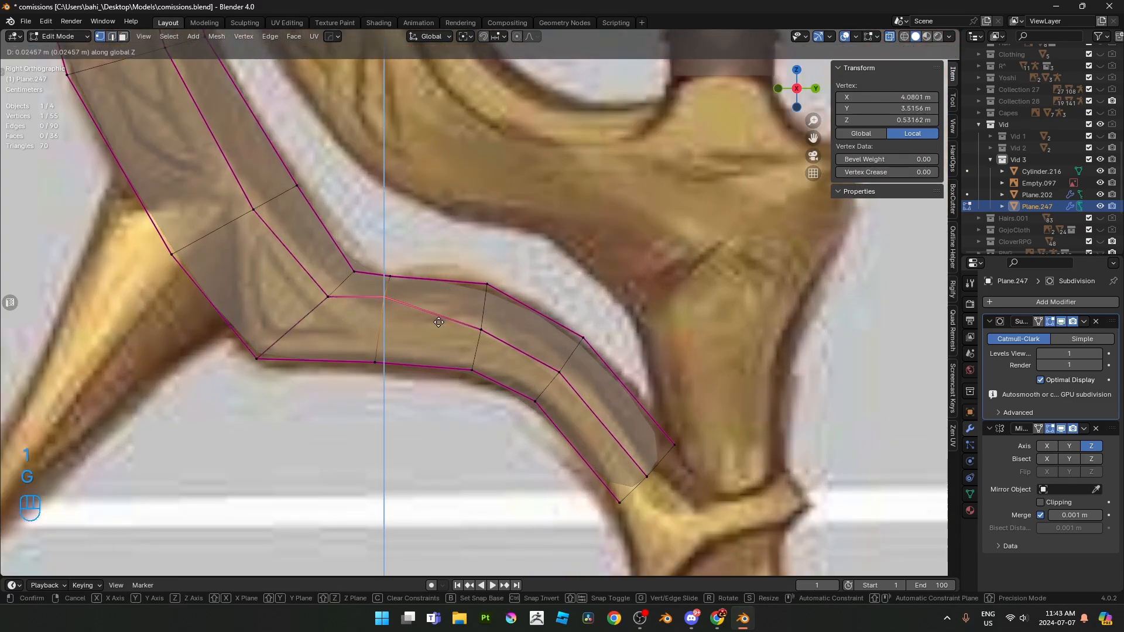
left_click(440, 333)
left_click_drag(467, 314, 500, 345)
key("g")
key("z")
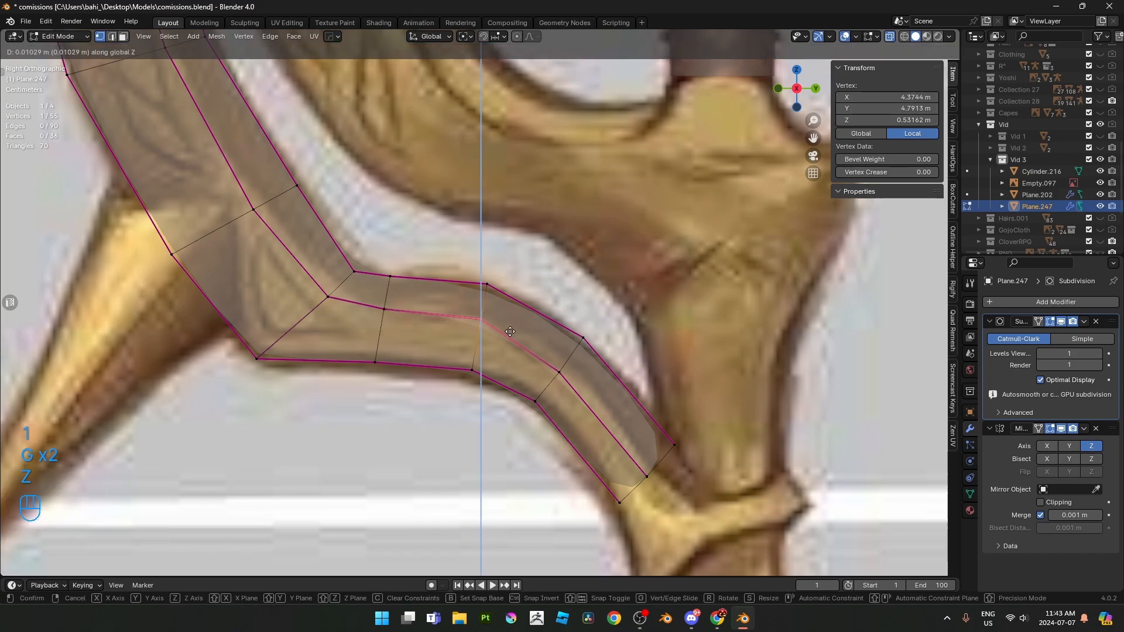
left_click(510, 329)
- Move the last two centre ridge vertices at the guard's lower end toward the inner edge
middle_click_drag(552, 354, 498, 282, "shift")
left_click_drag(491, 276, 522, 309)
key("g")
left_click(541, 304)
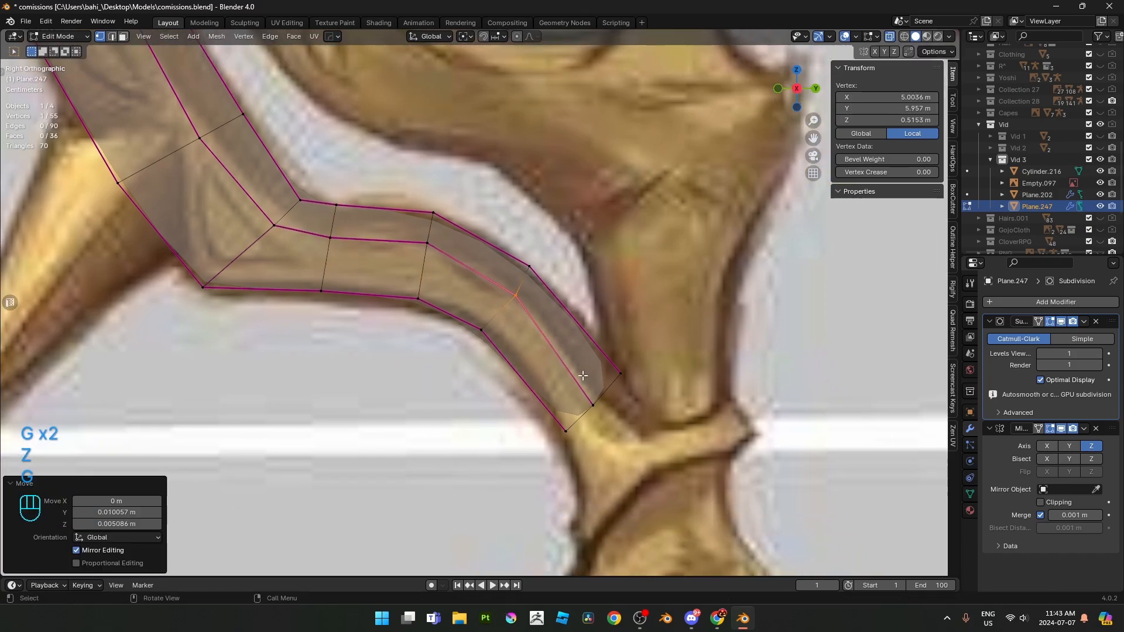
left_click_drag(582, 378, 606, 415)
key("g")
left_click(621, 407)
- Turn X-ray off, return to Object Mode, and check the guard from an angled view
scroll(476, 290, "down", 2)
key("alt+z")
key("Tab")
scroll(454, 243, "down", 5)
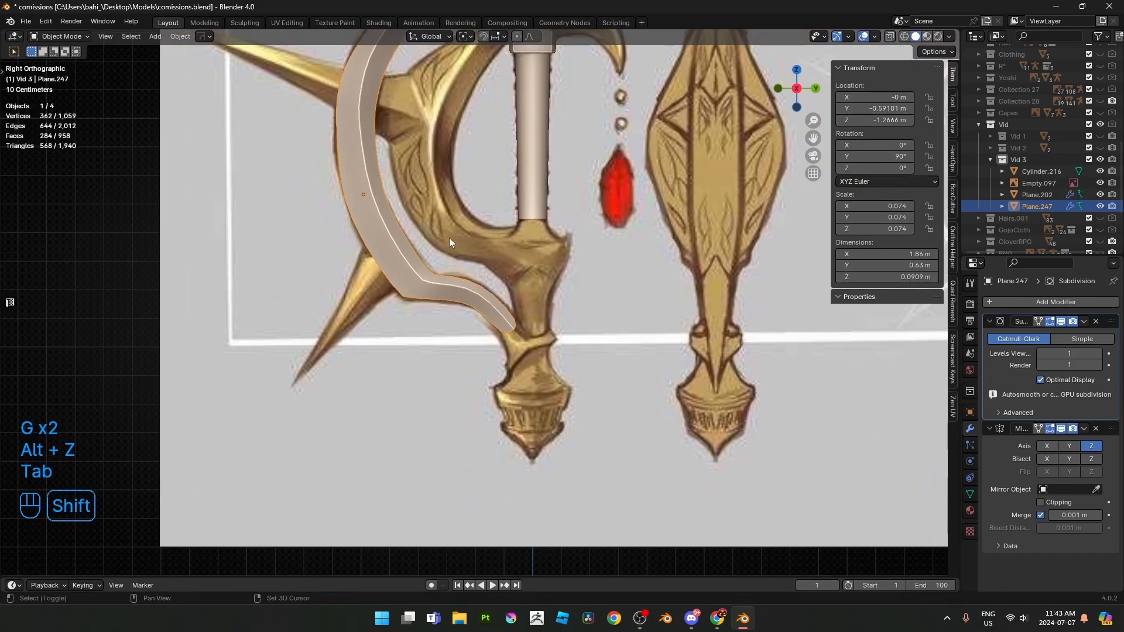
middle_click_drag(428, 107, 438, 263, "shift")
scroll(418, 220, "down", 3)
middle_click_drag(420, 339, 547, 323)
- Enable Clipping on the Mirror modifier and move the guard's open border loop along global X onto the mirror plane
key("Tab")
key("2")
double_click(484, 339)
key("g")
key("x")
right_click(912, 385)
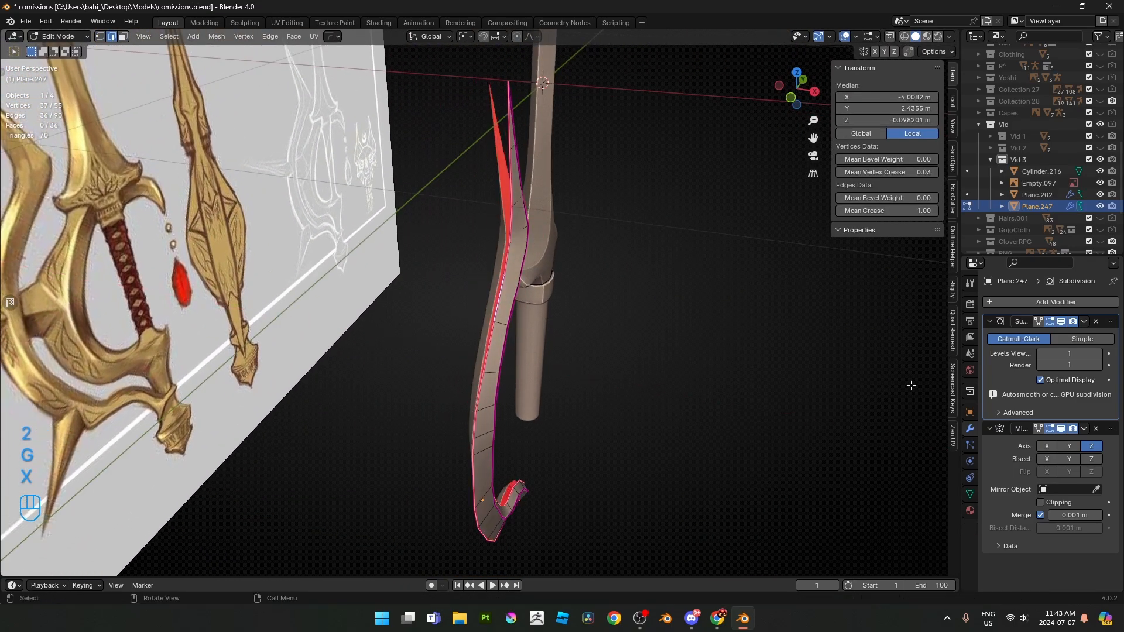
key("g")
key("x")
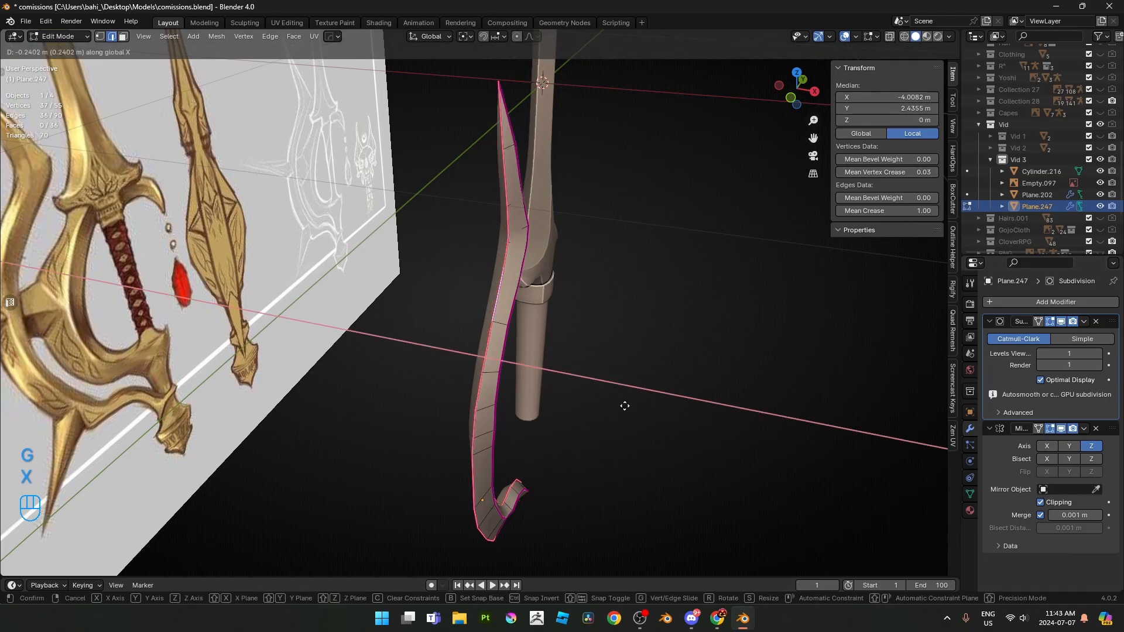
left_click(615, 400)
key("Tab")
middle_click_drag(537, 367, 346, 353)
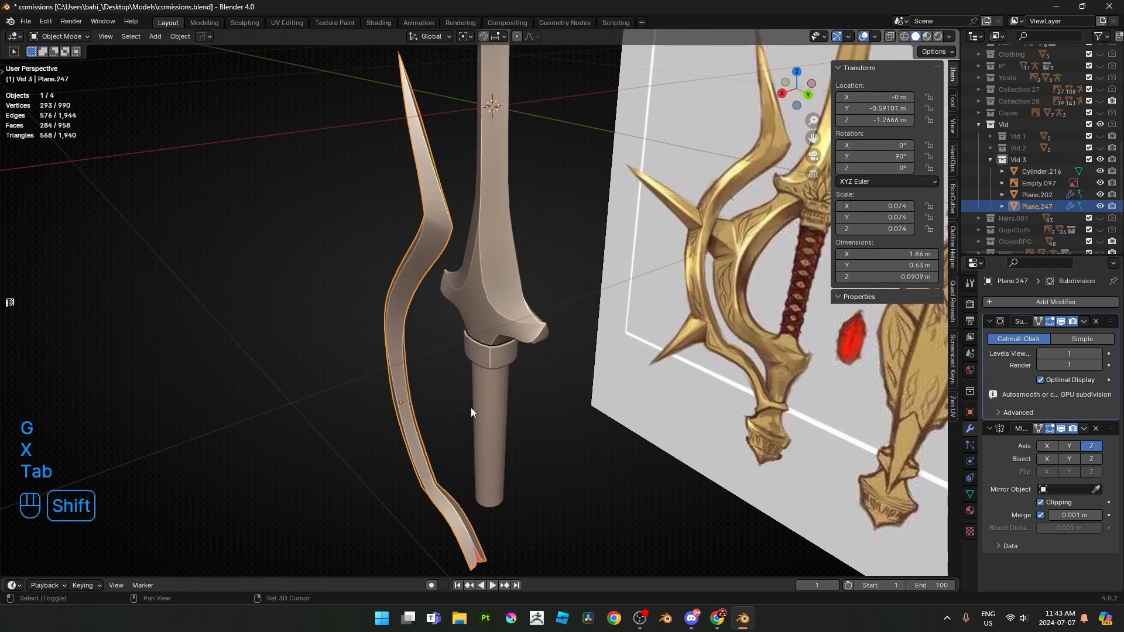
- In Edit Mode from the right view with X-ray on, nudge the upper bend's pointed corner vertex to the reference outline
middle_click_drag(470, 407, 579, 320)
key("KP_3")
key("Tab")
scroll(579, 320, "up", 5)
key("1")
key("alt+z")
left_click(480, 257)
key("g")
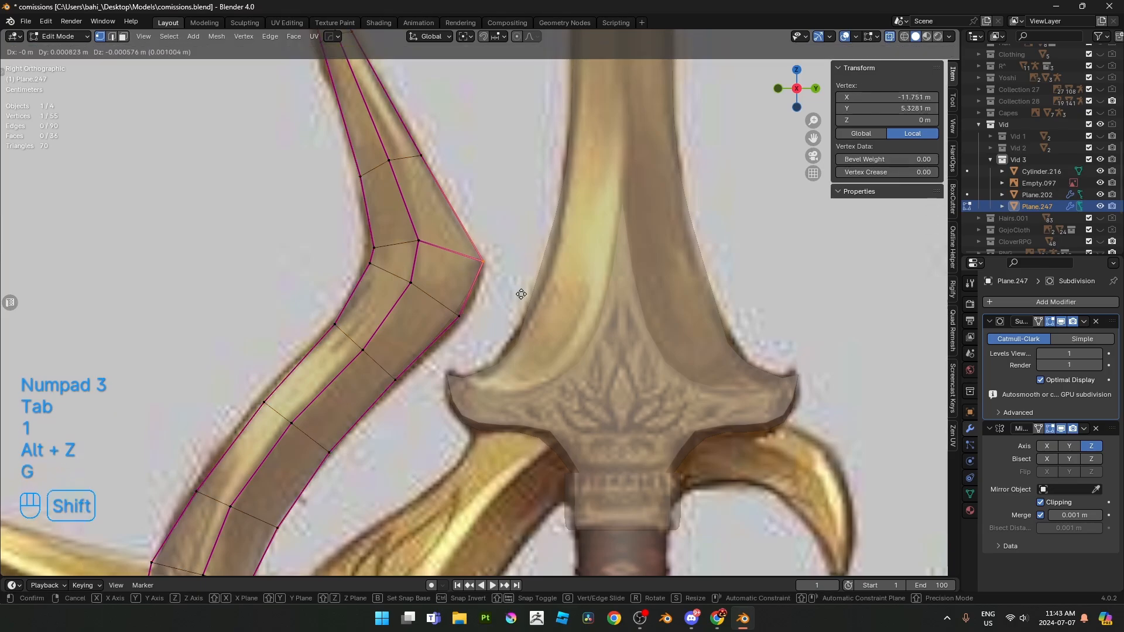
left_click(523, 297)
- Extrude the two outer faces at the side spike's root by about 0.725 m toward the spike's tip
scroll(460, 299, "down", 3)
middle_click_drag(276, 493, 385, 316, "shift")
scroll(401, 313, "up", 3)
key("3")
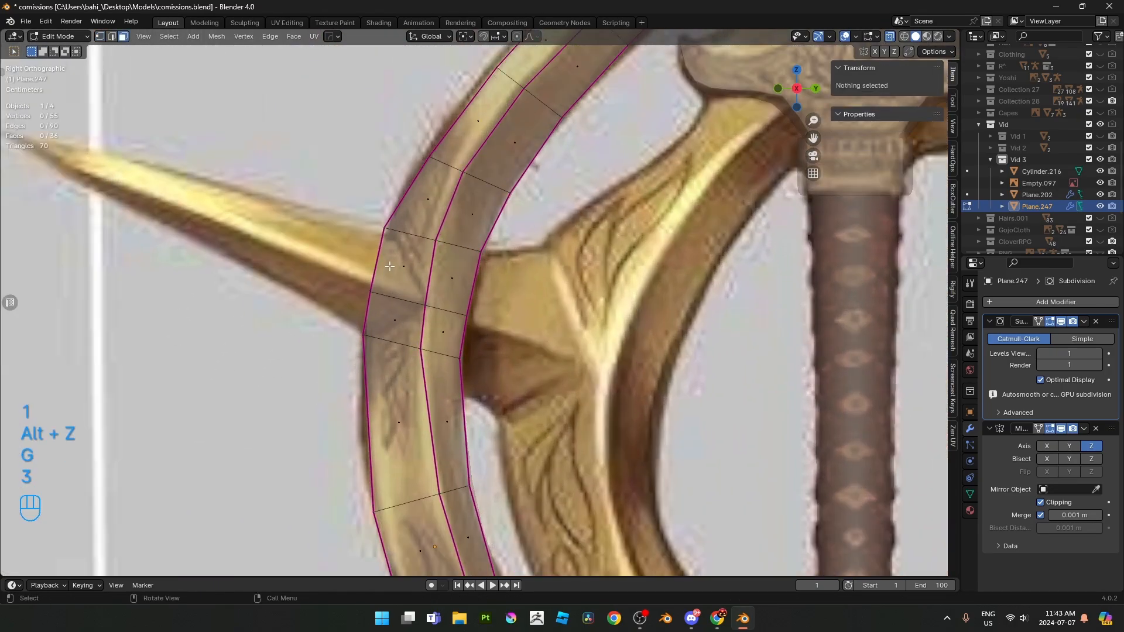
left_click(403, 277)
left_click(403, 324, "shift")
middle_click_drag(503, 319, 606, 351, "shift")
key("e")
left_click(527, 292)
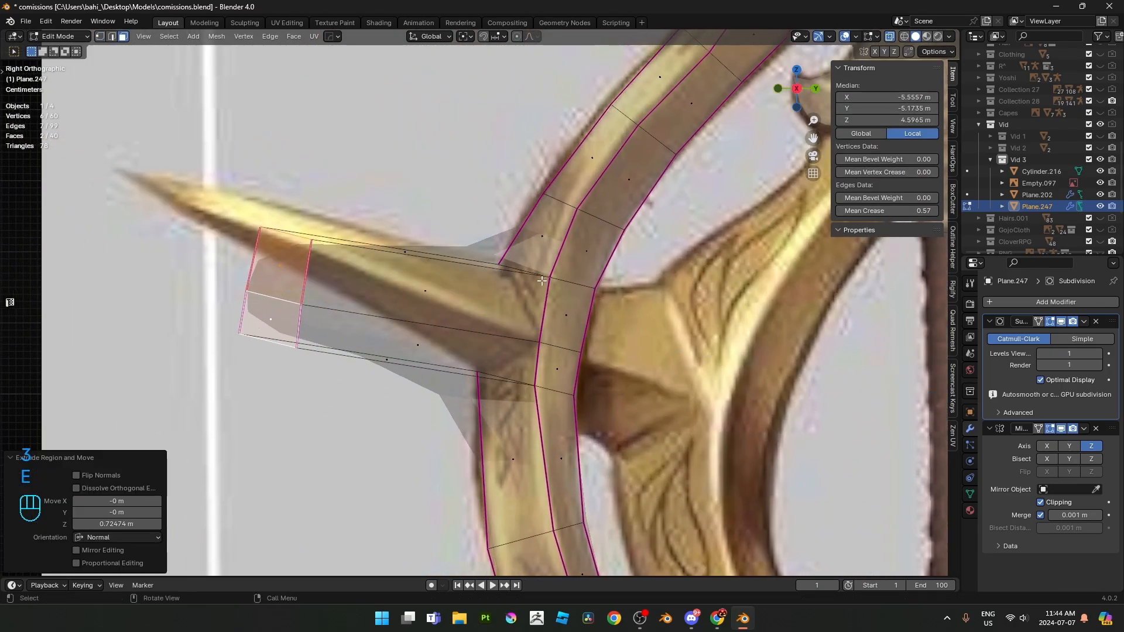
- Move the extruded end onto the reference spike, rotate it 8.44°, and scale it to about 0.53
key("g")
left_click(588, 246)
key("r")
left_click(619, 288)
key("s")
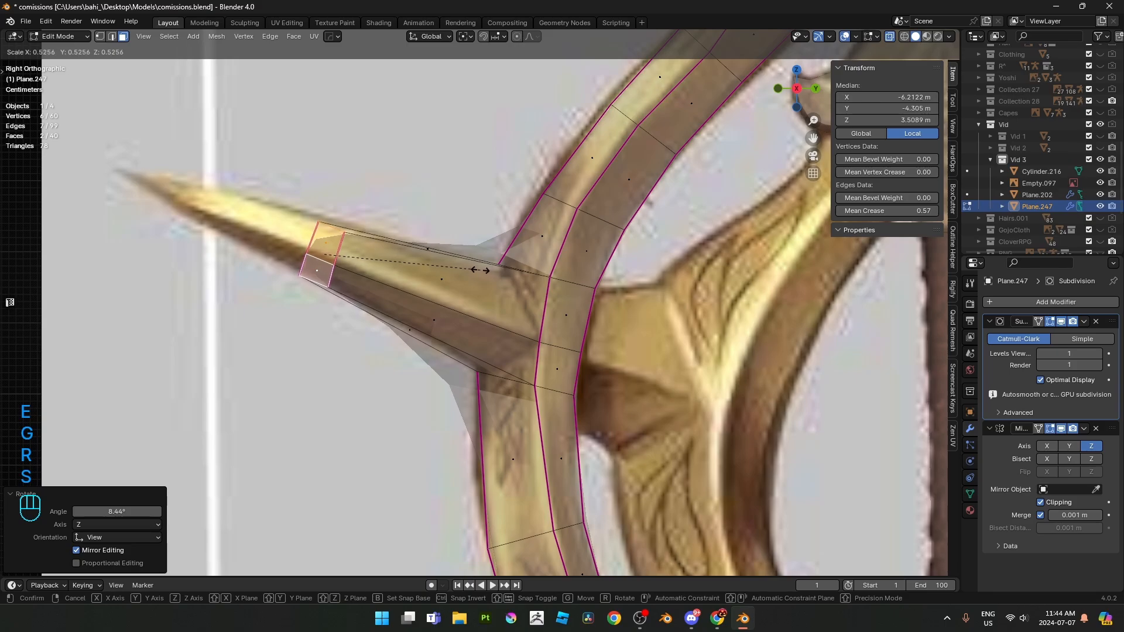
left_click(479, 270)
- Extrude the spike's end faces another 0.275 m or so and scale them to 0 to form a point
key("e")
left_click(442, 253)
type("s0")
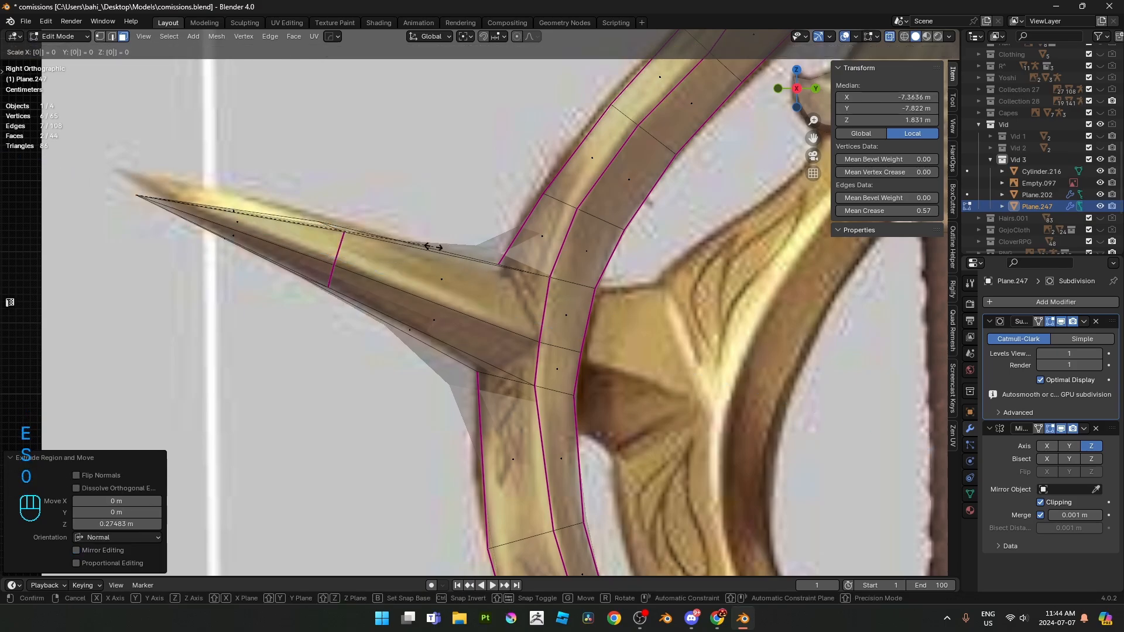
left_click(433, 247)
- Merge the collapsed tip vertices and move the tip onto the point of the reference spike
key("m")
key("1")
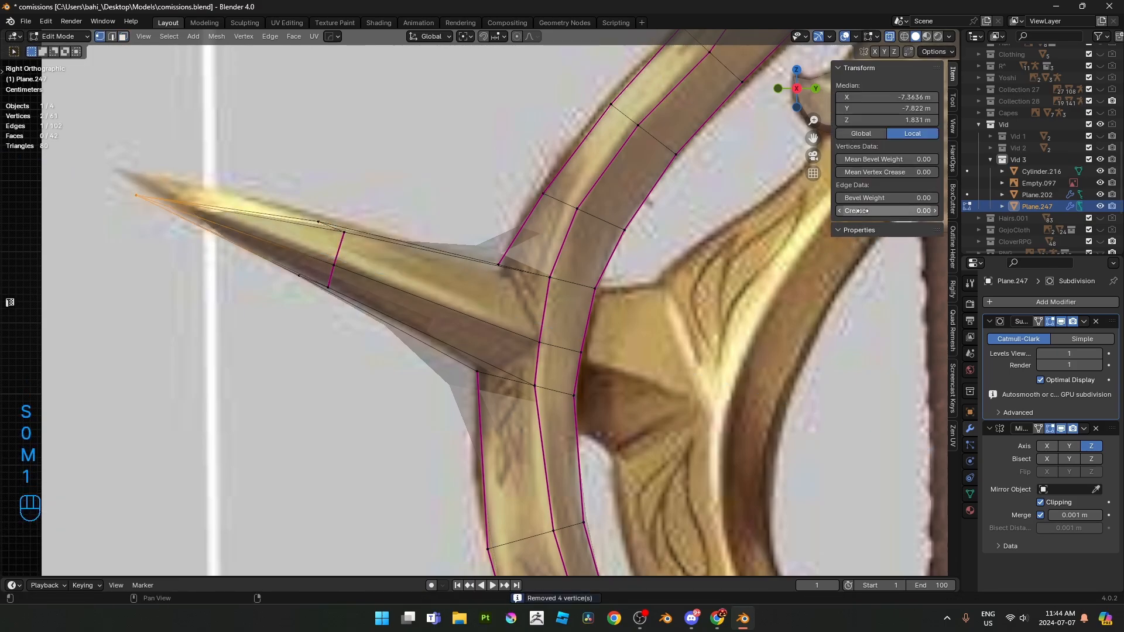
key("g")
left_click(497, 336)
- Set the crease of the cross edge loop midway along the spike to 0
key("2")
left_click(327, 245, "alt")
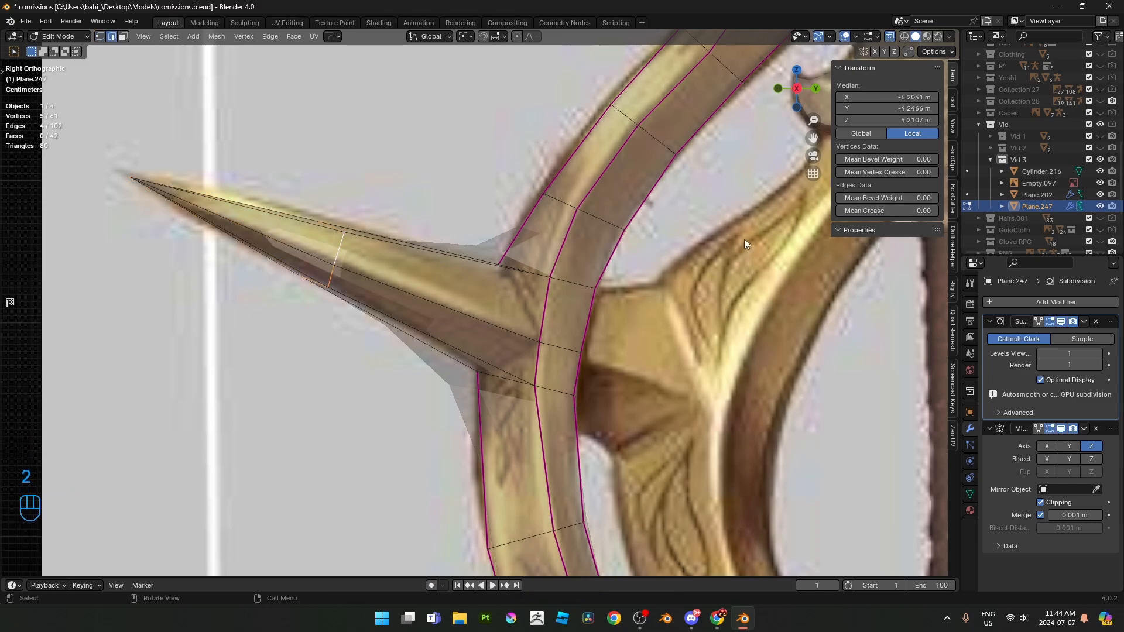
- Lower the spike's middle edge loop along the global X axis toward the mirror plane
key("alt+z")
middle_click_drag(371, 259, 624, 412)
key("g")
key("x")
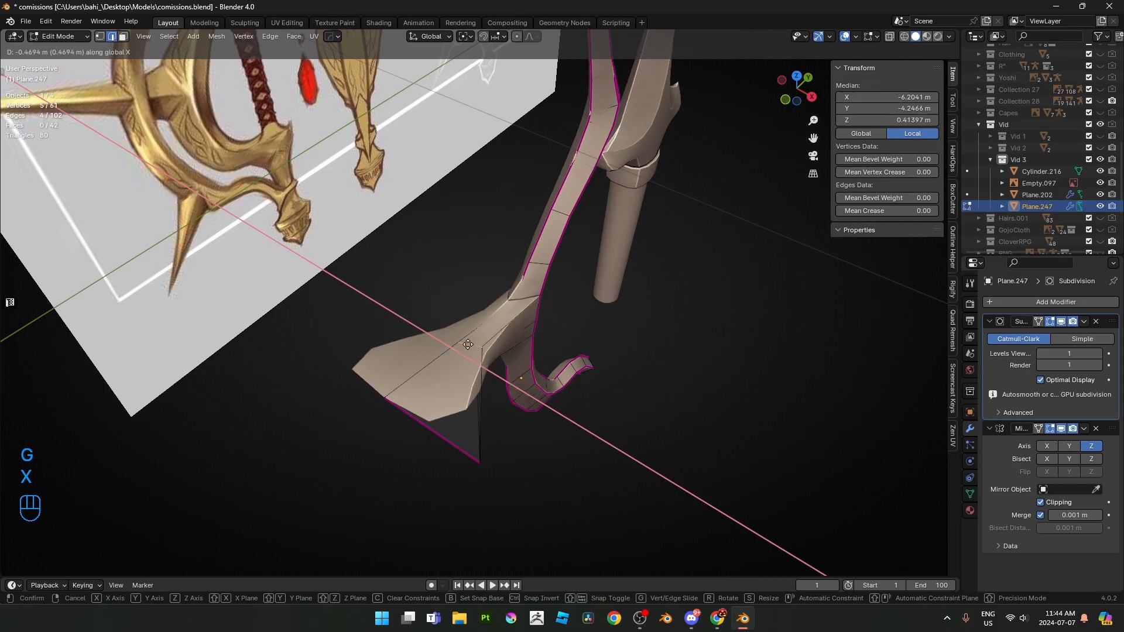
left_click(469, 345)
- Slide the spike's raised tip vertex onto its point, merge all vertices by distance, and save the file
key("1")
key("alt+z")
key("g")
key("g")
left_click(243, 379)
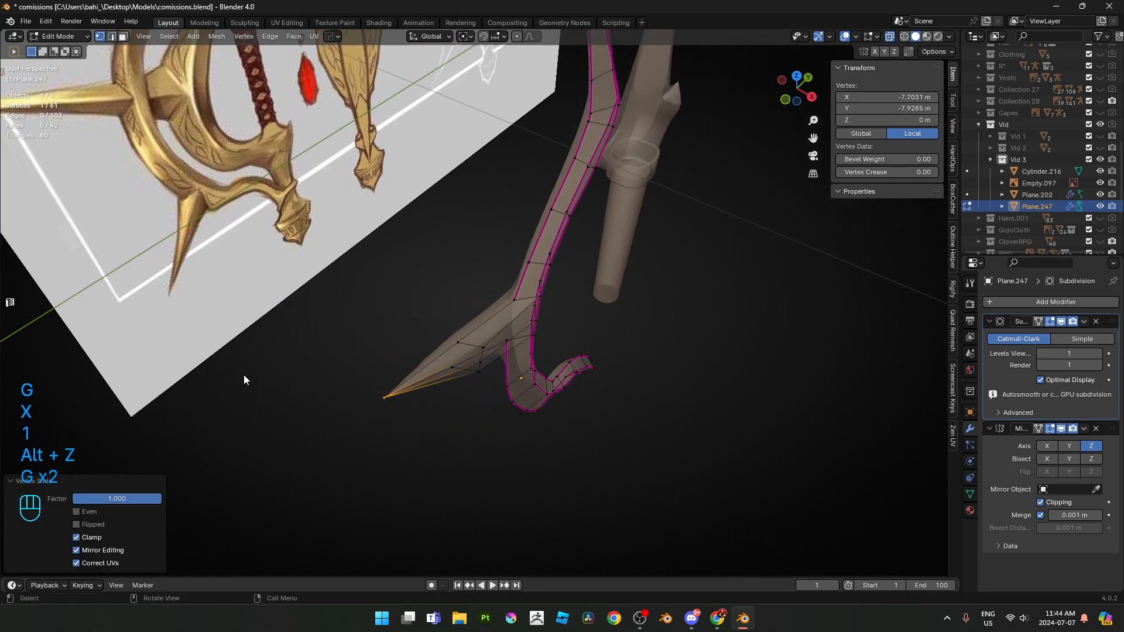
key("a")
key("m")
left_click(434, 426)
key("alt+z")
middle_click_drag(434, 425, 407, 328)
key("Tab")
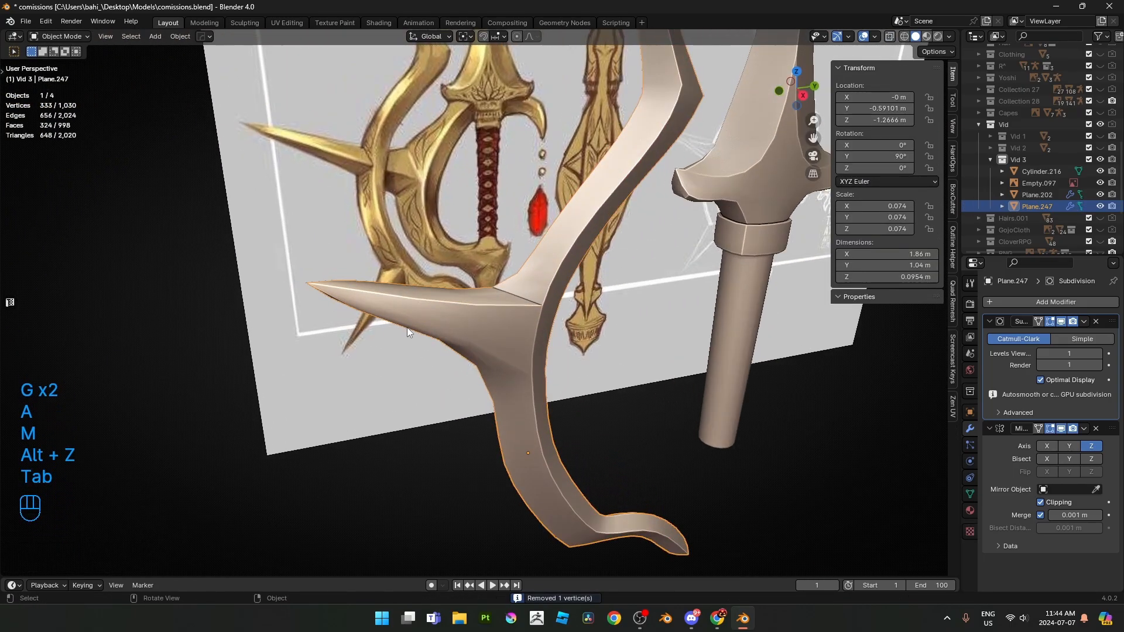
key("ctrl+s")
- Compare the spike's middle edge loop with the reference image in the right side view
key("Tab")
left_click(260, 238)
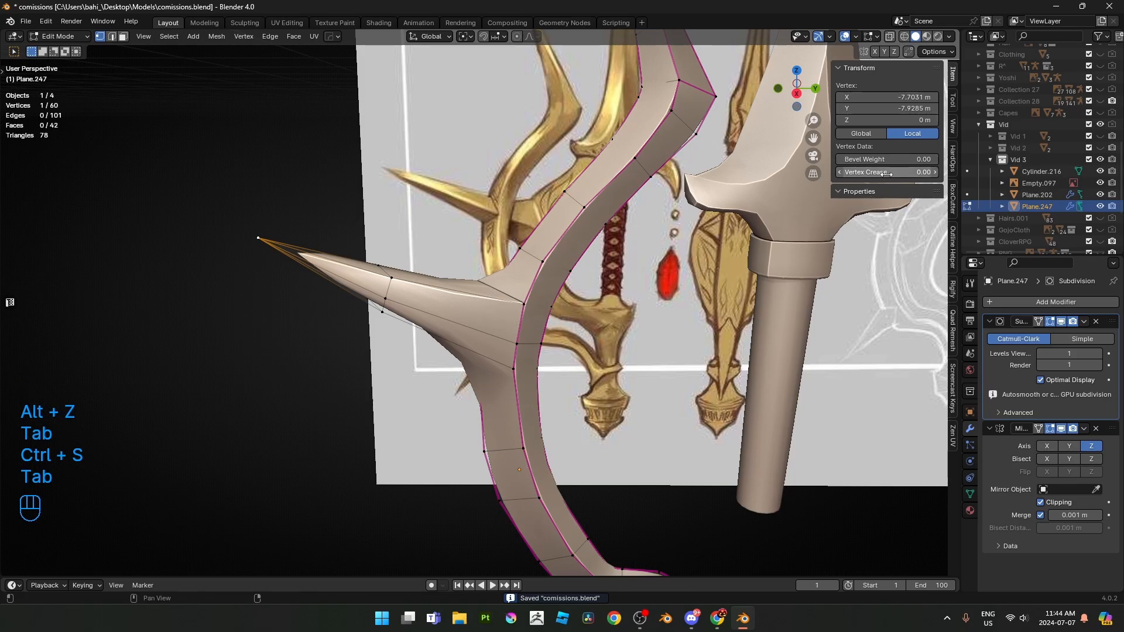
scroll(668, 261, "up", 2)
key("2")
left_click(332, 277, "alt")
key("KP_3")
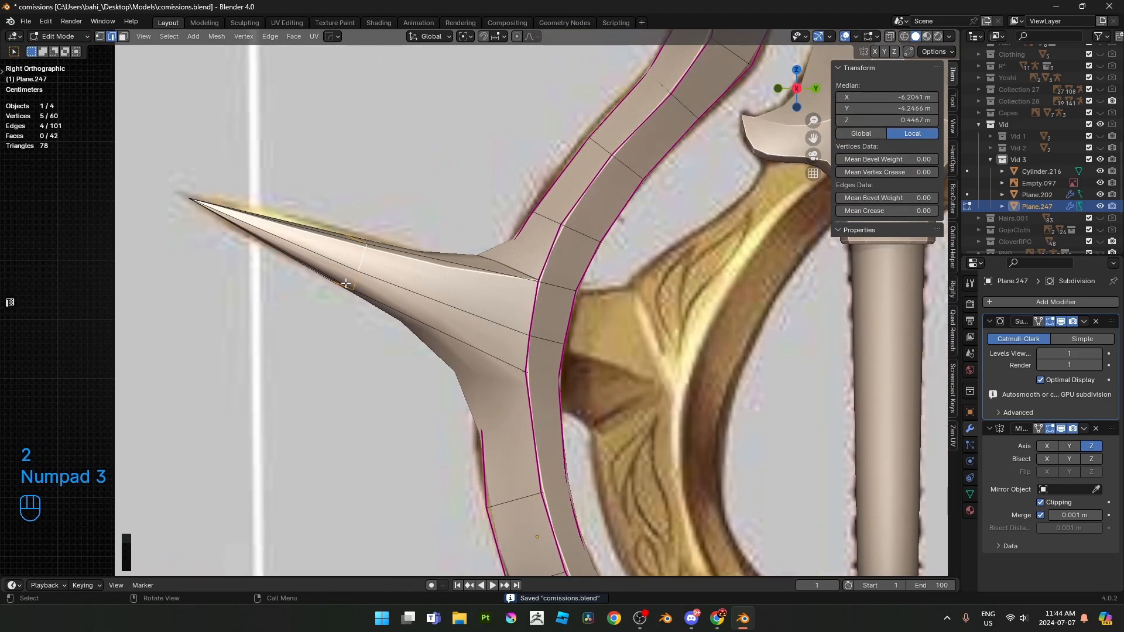
scroll(345, 284, "up", 2)
key("alt+z")
middle_click_drag(345, 284, 390, 285, "shift")
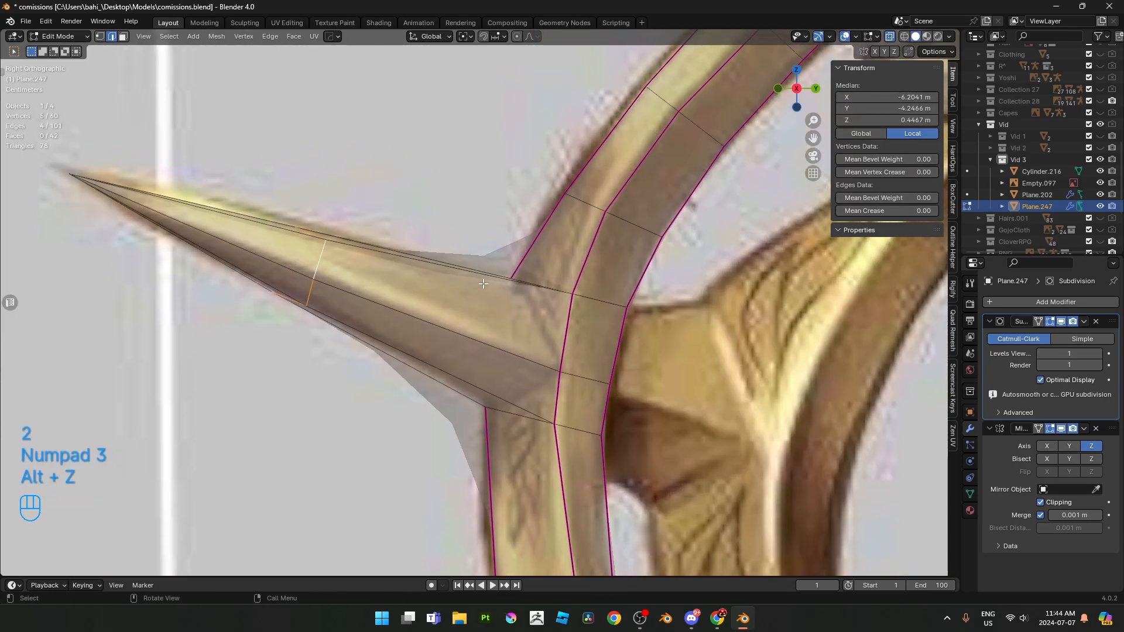
key("alt+z")
scroll(483, 284, "down", 3)
- Slide the middle loop's two intermediate vertices onto its centre ridge vertex and merge all vertices by distance
middle_click_drag(484, 284, 435, 288)
key("g")
key("g")
left_click(466, 275)
left_click(422, 307)
key("g")
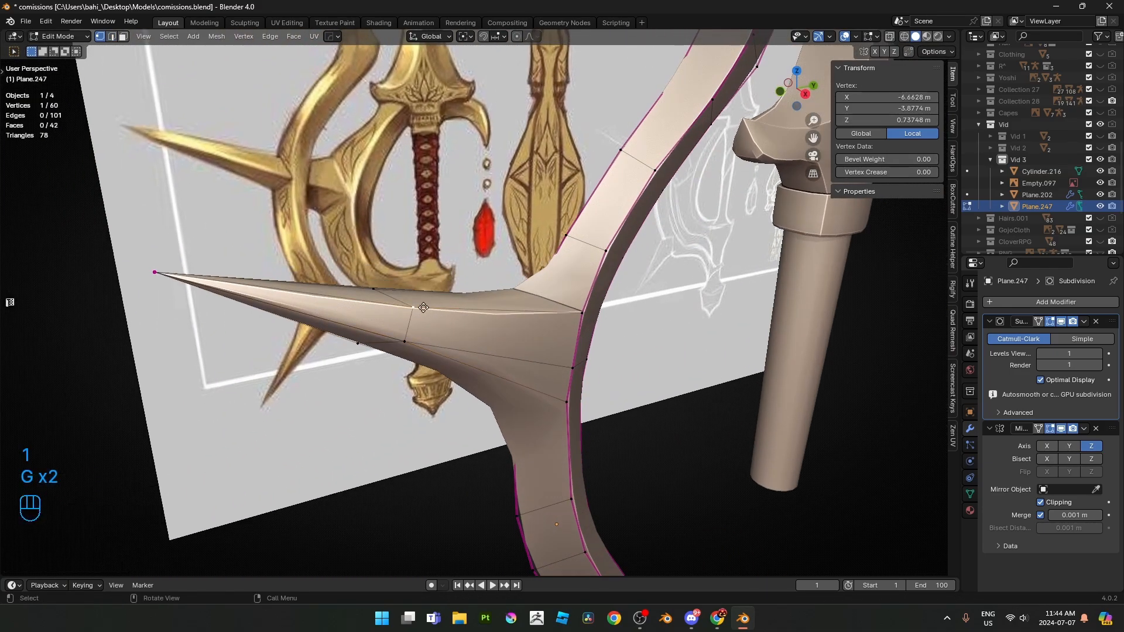
key("g")
left_click(418, 355)
key("a")
key("m")
left_click(453, 404)
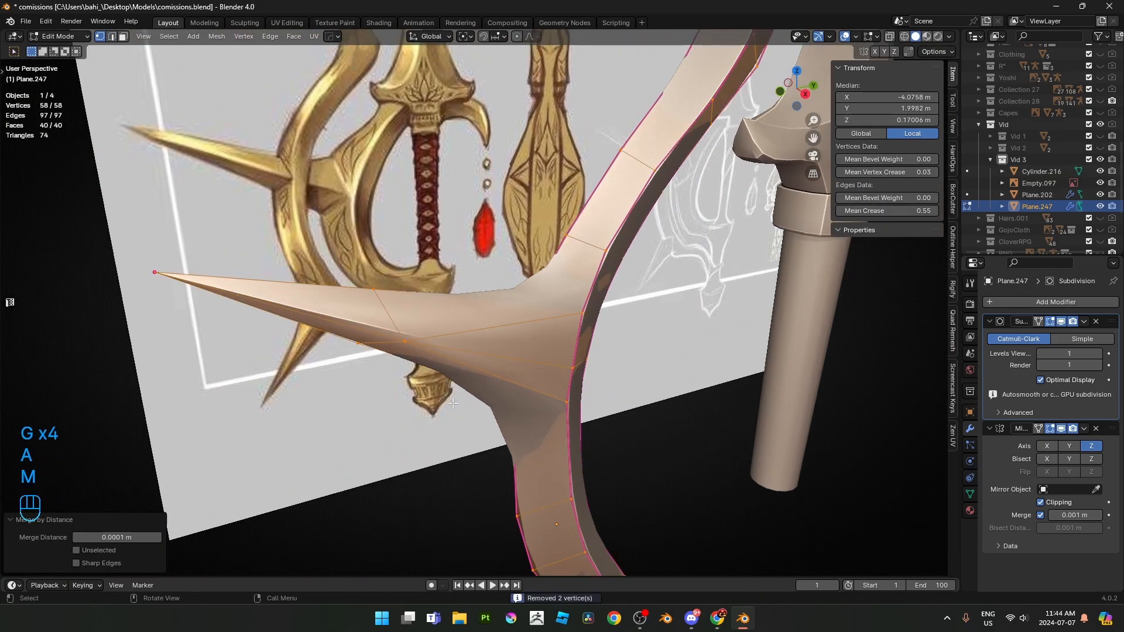
- Crease the spike's centre ridge edges from the tip to the arm to 1
key("alt+z")
key("KP_3")
scroll(417, 326, "up", 4)
key("2")
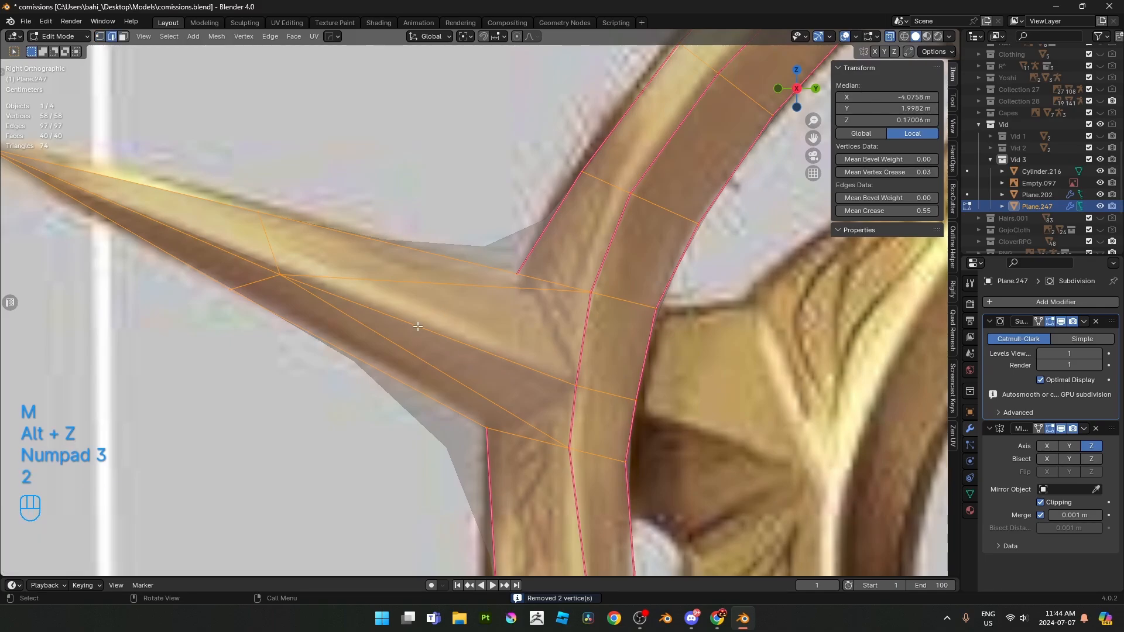
left_click(417, 326)
scroll(378, 316, "down", 3)
key("shift+e")
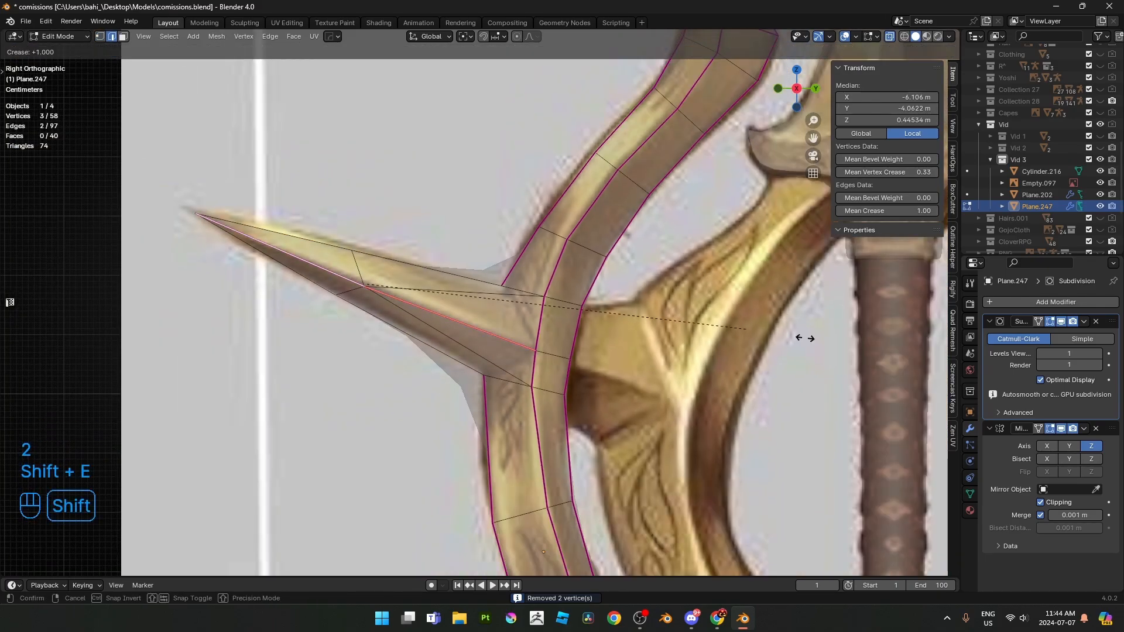
left_click(611, 347)
- Crease the spike's upper and lower outline edges to 1
left_click(336, 258, "shift")
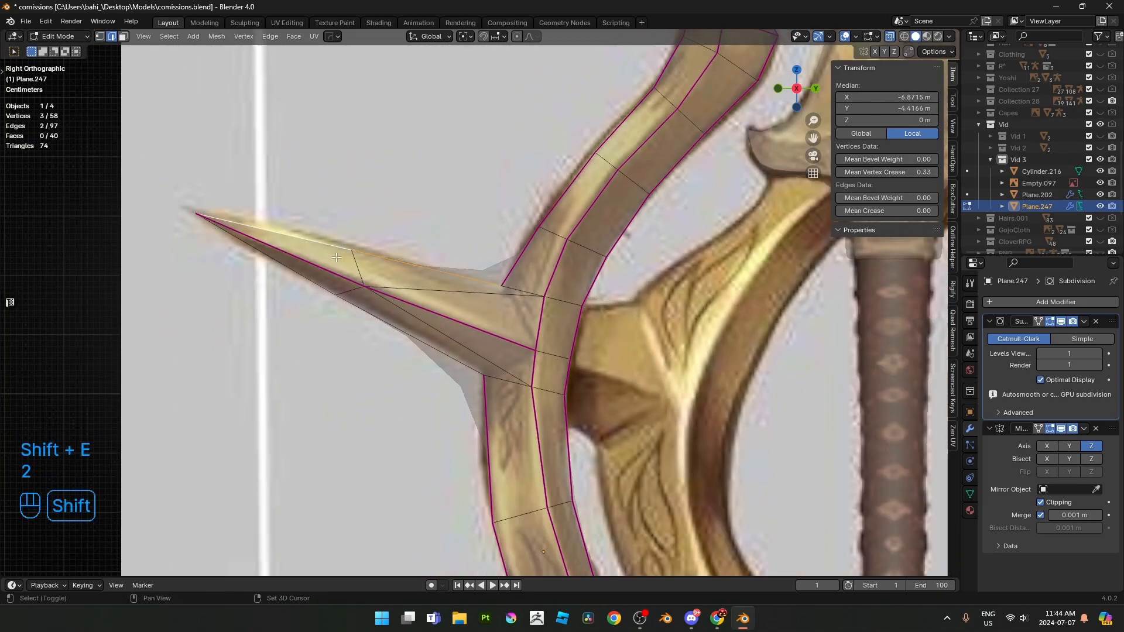
left_click(383, 324, "shift")
key("shift+e")
left_click(537, 367)
- Slide the arm ridge vertices above and below the spike onto the ridge junction vertex and merge all vertices by distance
scroll(542, 378, "up", 3)
key("1")
middle_click_drag(574, 412, 530, 327, "shift")
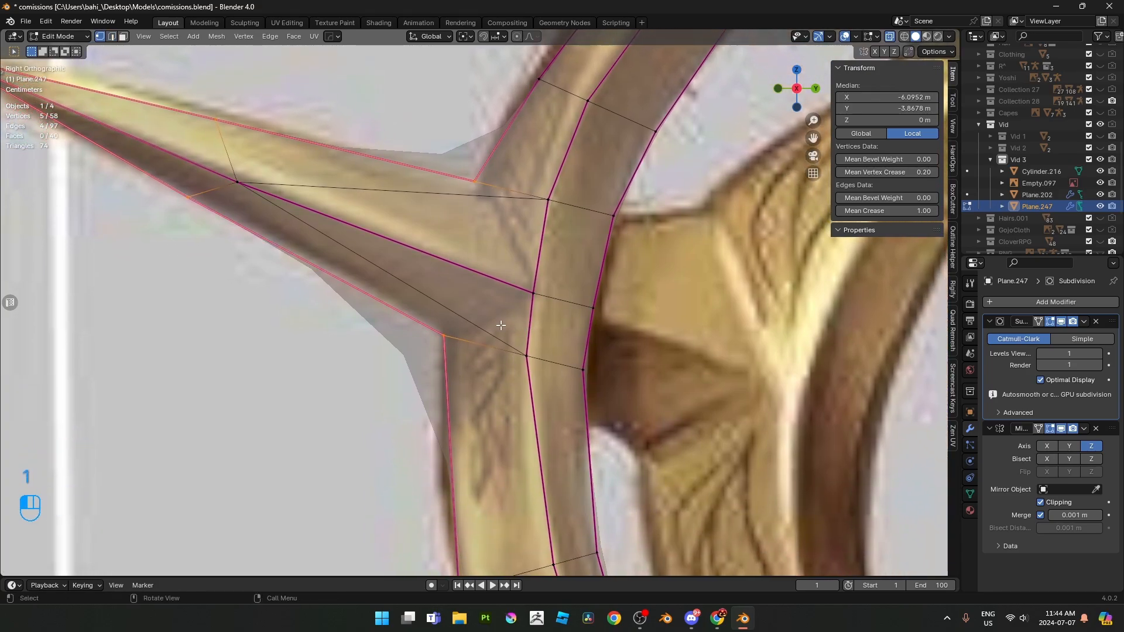
left_click(529, 357)
key("g")
key("g")
left_click(549, 310)
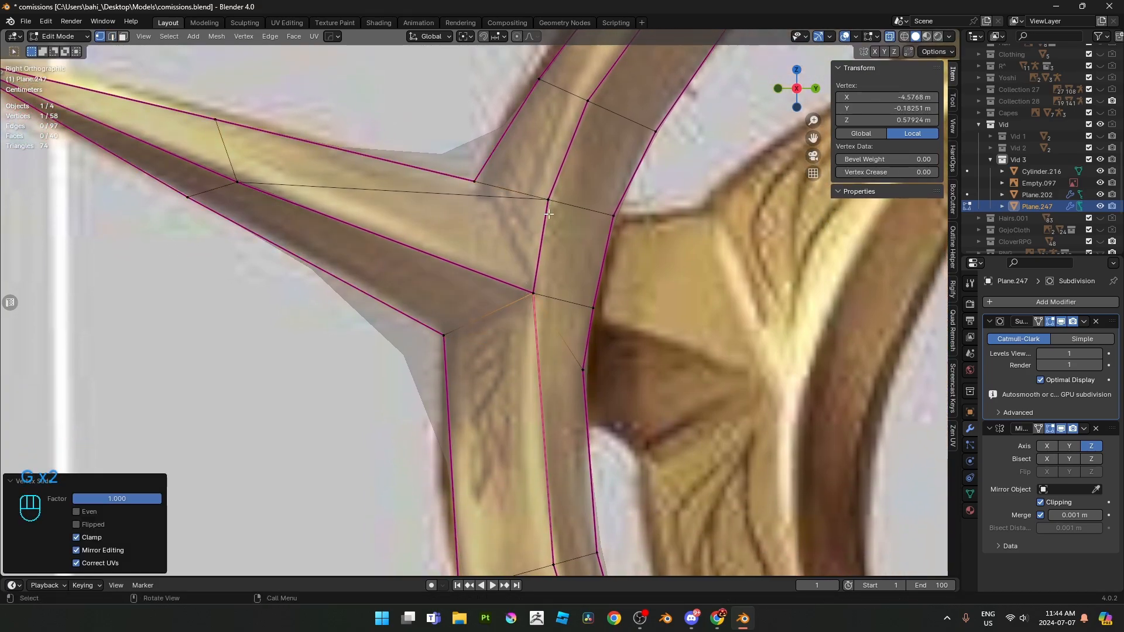
left_click(550, 195)
key("g")
key("g")
left_click(548, 344)
key("a")
key("m")
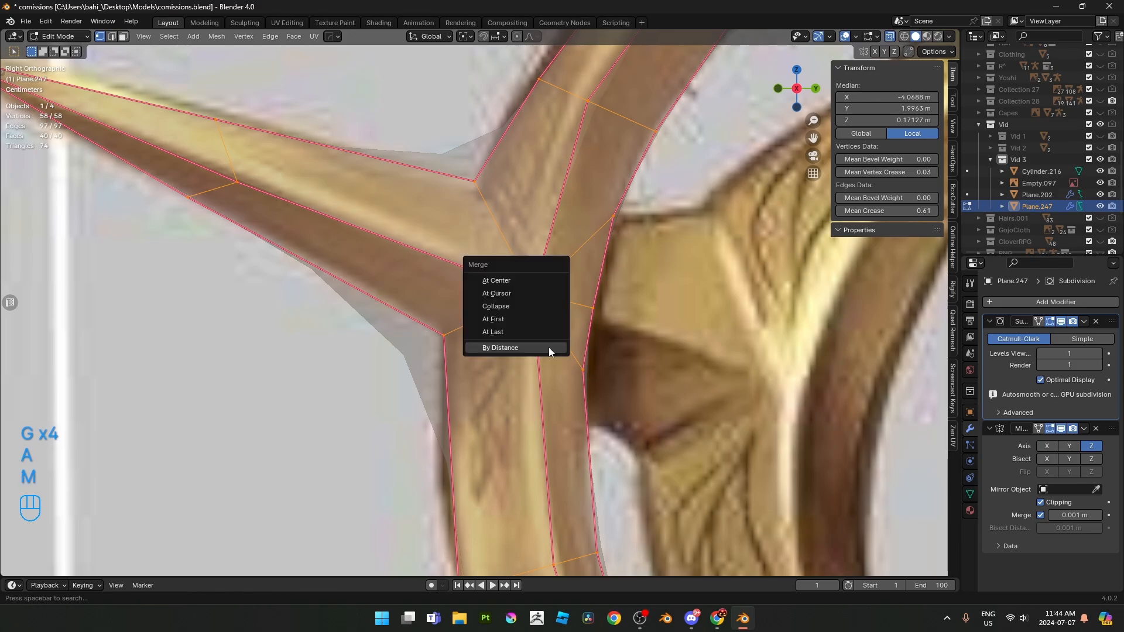
left_click(549, 347)
- Crease the two edges joining the ridge junction to the spike's upper and lower base corners to 1
key("2")
left_click(508, 248)
left_click(495, 312, "shift")
key("shift+e")
left_click(473, 311)
key("alt+z")
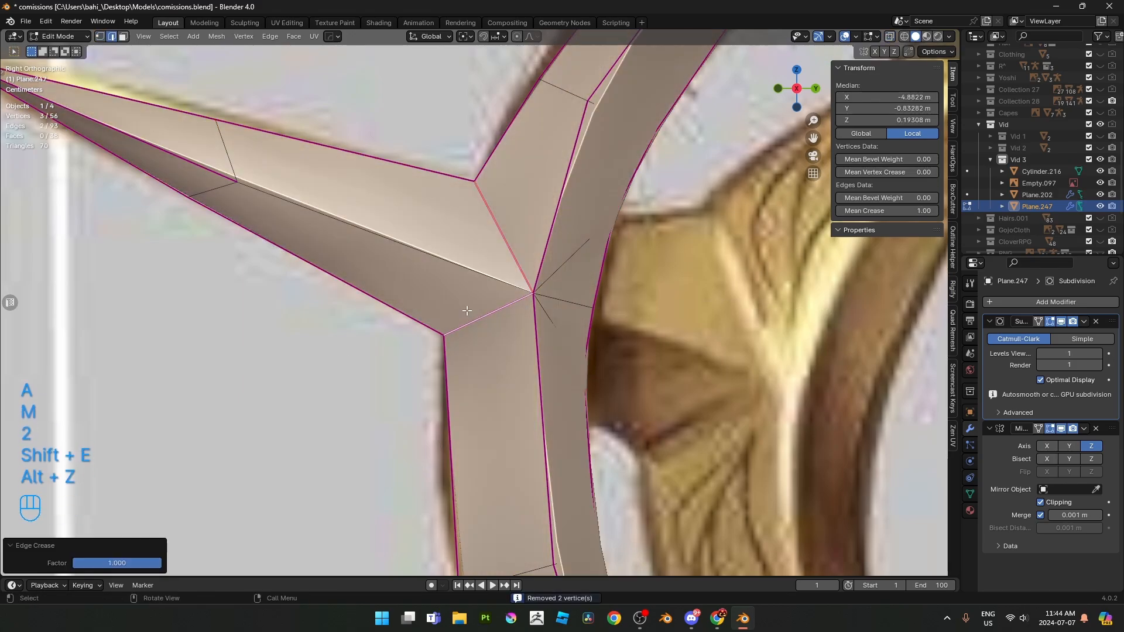
- Mark the two creased edges at the spike's base as sharp and save the file
key("Tab")
key("Tab")
right_click(557, 308)
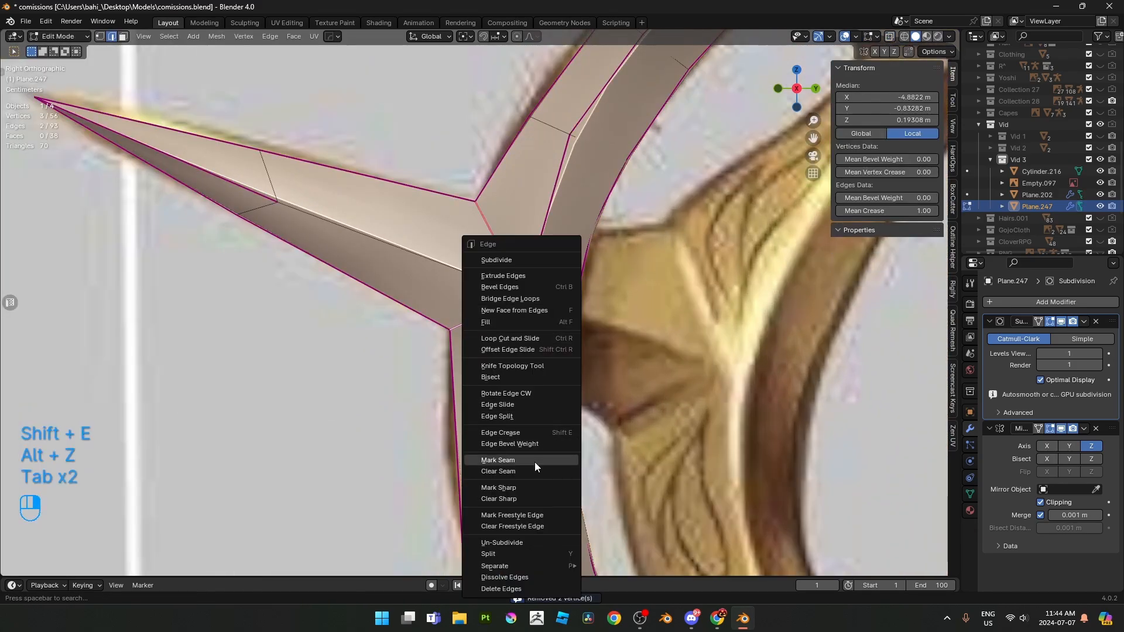
left_click(517, 486)
key("Tab")
key("ctrl+s")
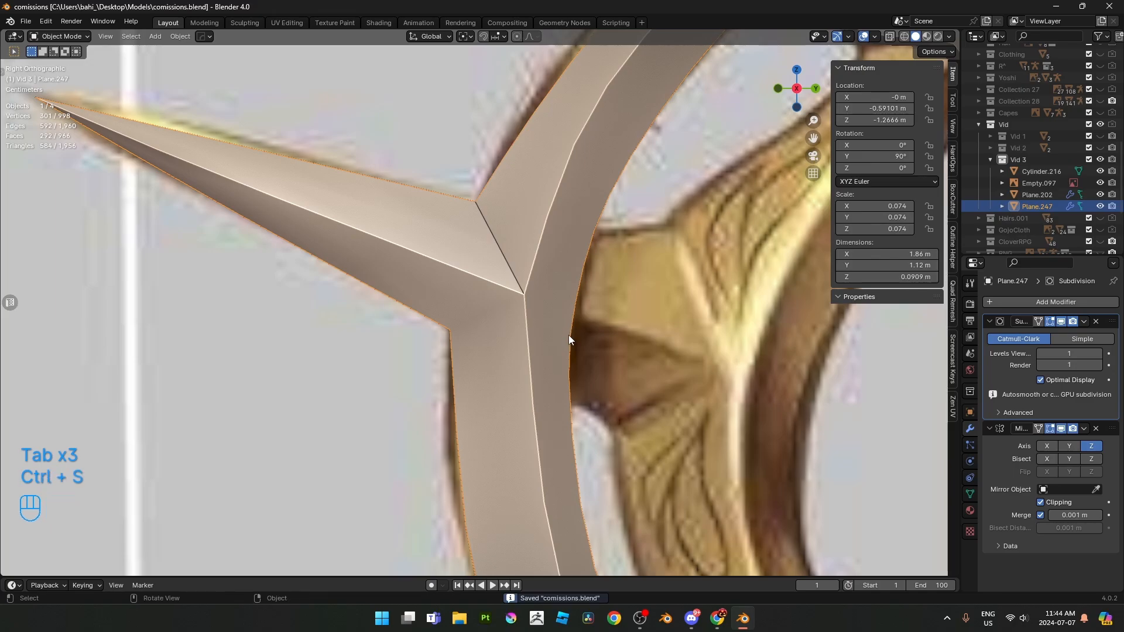
key("Tab")
right_click(568, 335)
left_click(518, 362)
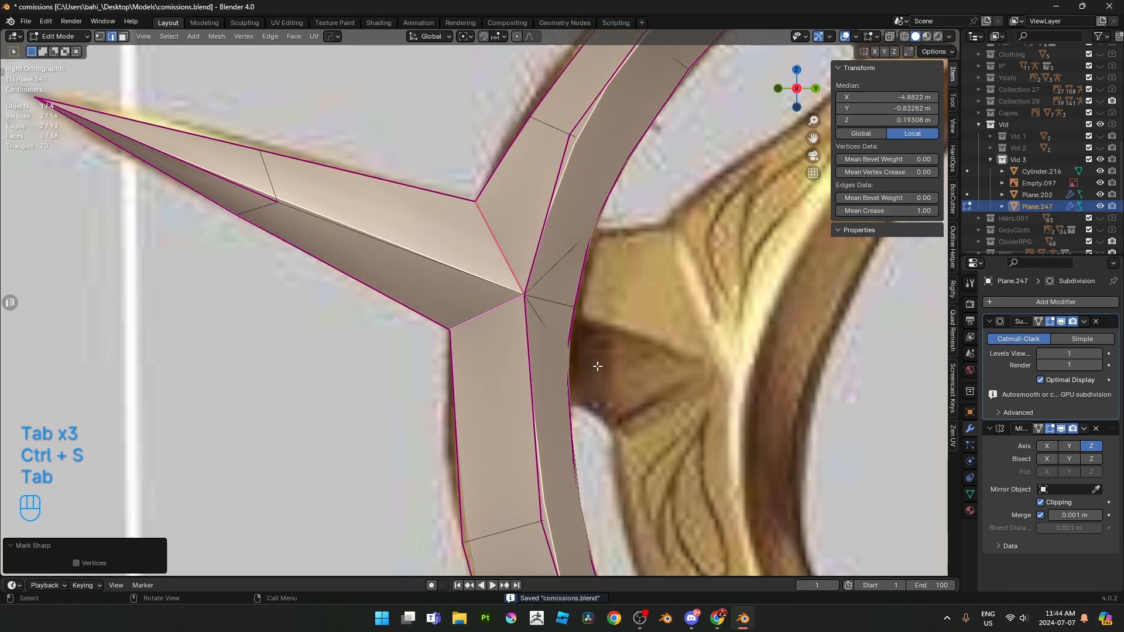
- Slide the spike's middle edge loop slightly toward the arm
key("Tab")
scroll(595, 366, "down", 4)
key("Tab")
key("alt+z")
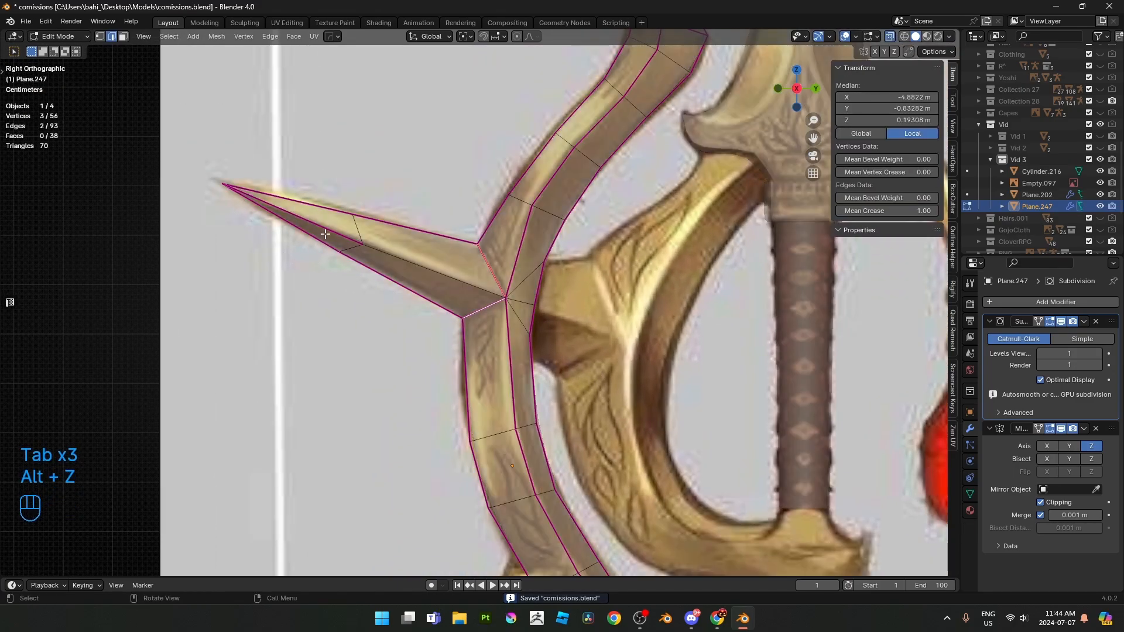
scroll(328, 228, "up", 1)
key("g")
key("g")
- Try to crease the ridge edge between the spike's middle loop and its base, and save the file
key("2")
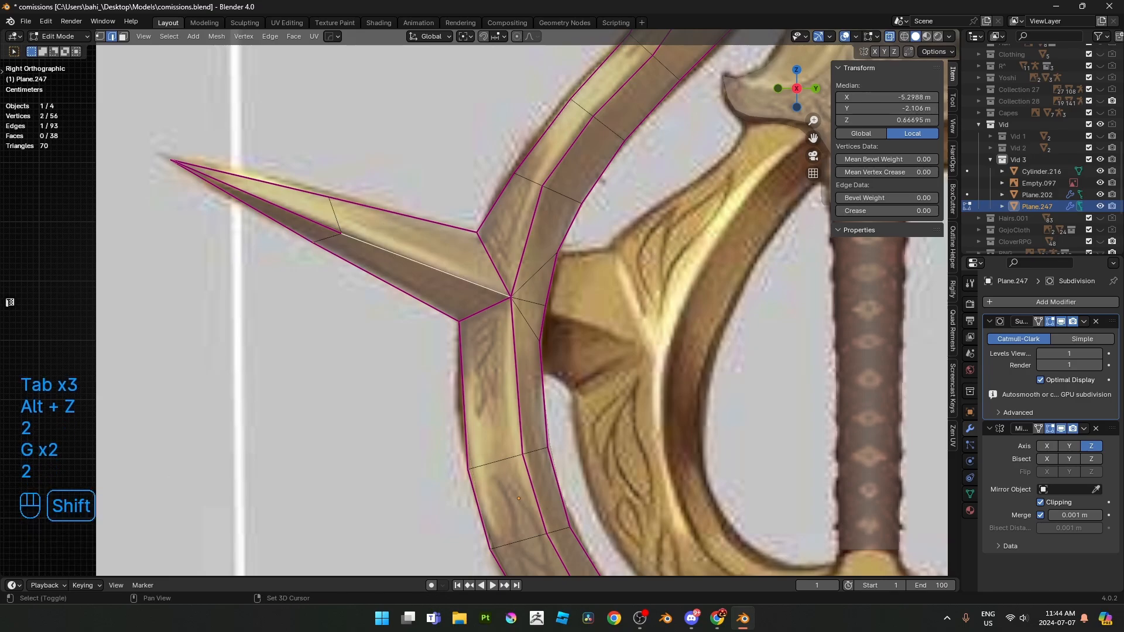
key("shift+e")
key("alt+z")
key("Tab")
key("ctrl+s")
- Try to slide the two inner-edge arm vertices beside the spike onto the vertex between them and merge by distance
scroll(451, 349, "down", 5)
middle_click_drag(545, 391, 528, 349, "shift")
scroll(528, 349, "up", 3)
key("Tab")
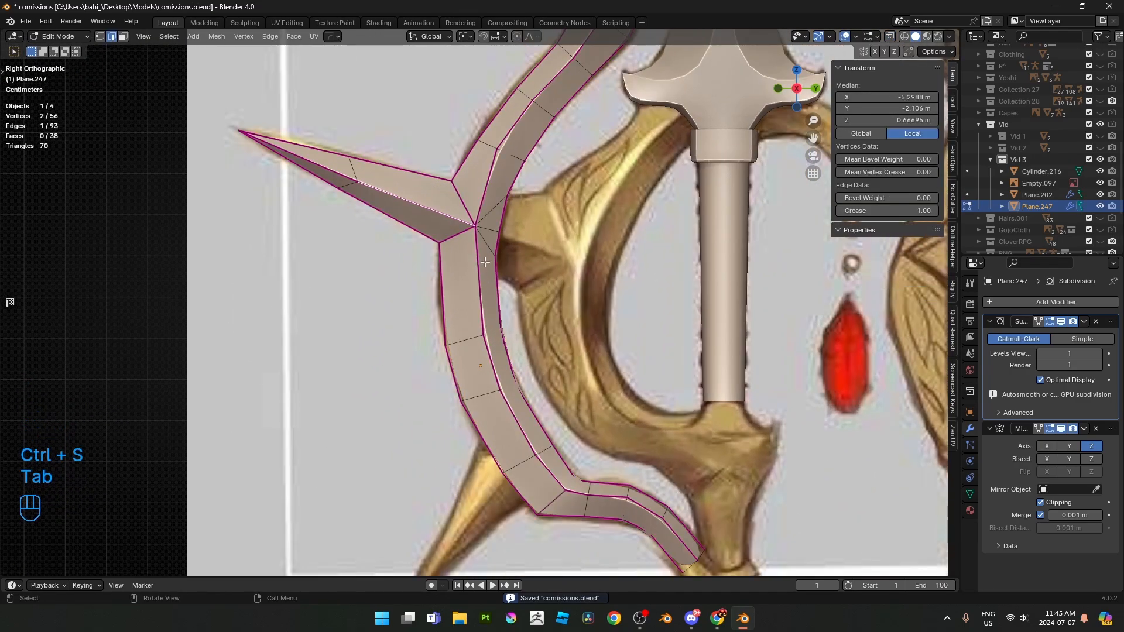
scroll(486, 262, "up", 2)
key("alt+z")
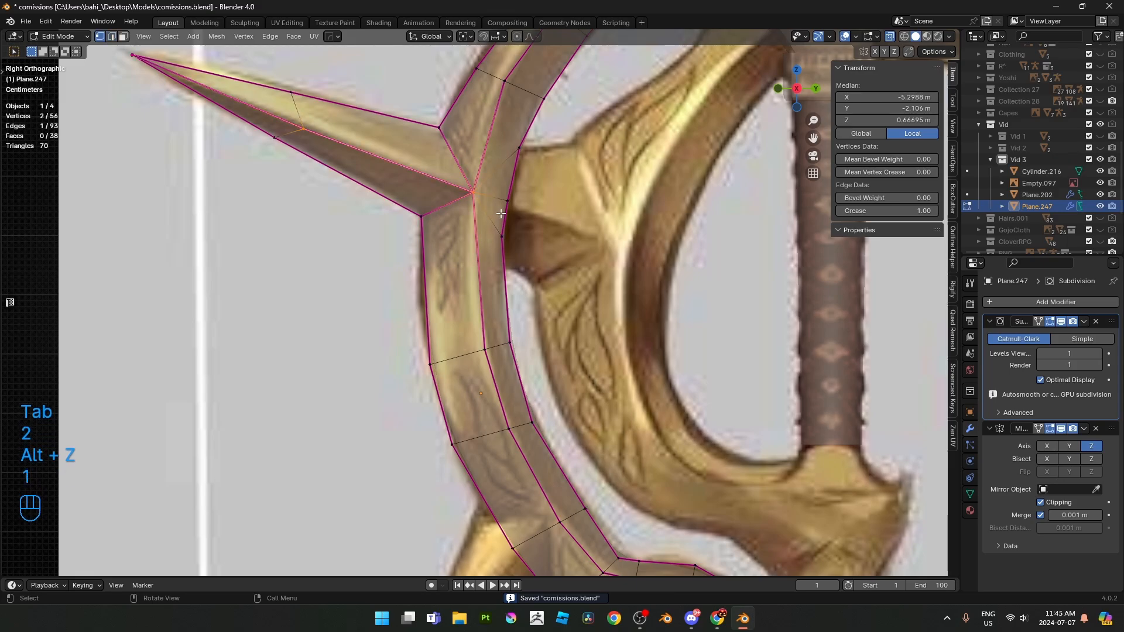
left_click(498, 232)
key("g")
key("g")
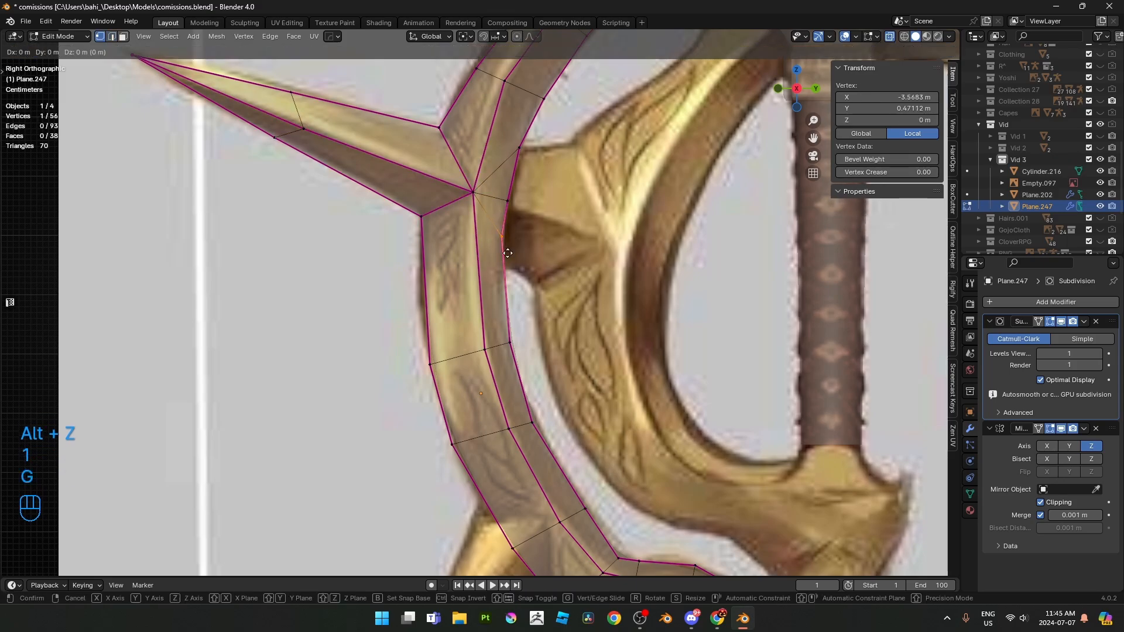
left_click(546, 143)
key("ctrl+z")
key("g")
key("g")
left_click(537, 252)
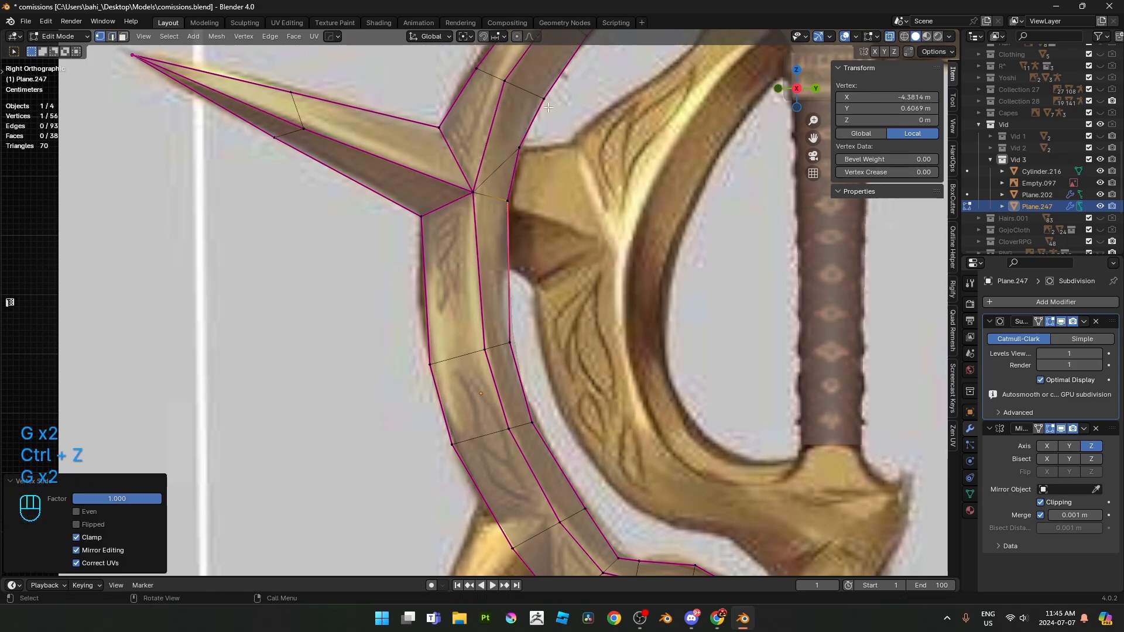
key("g")
key("g")
left_click(538, 333)
key("a")
key("m")
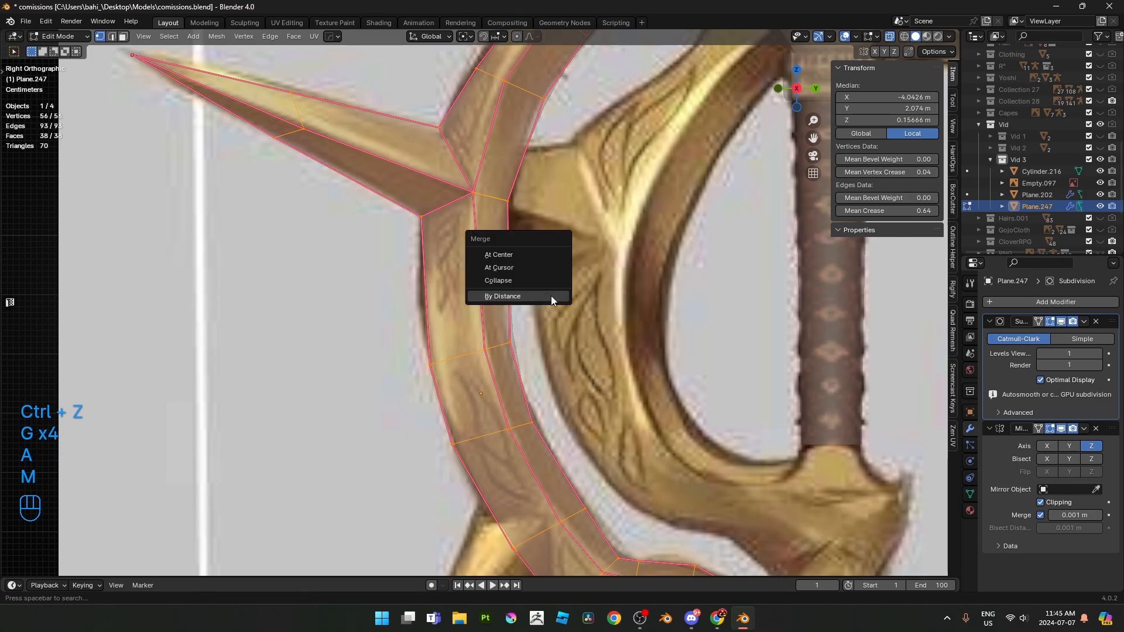
key("ctrl+z")
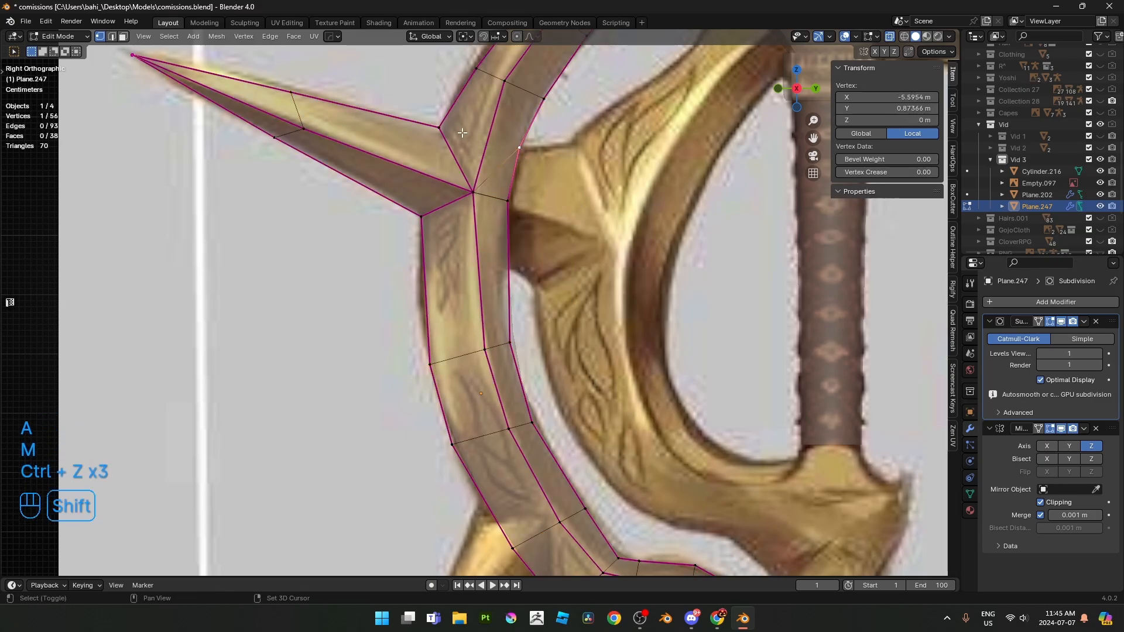
- Try to connect vertices across the arm from the spike's upper corner, and undo back to the original inner-edge vertices
left_click(439, 127, "shift")
key("j")
left_click(424, 205)
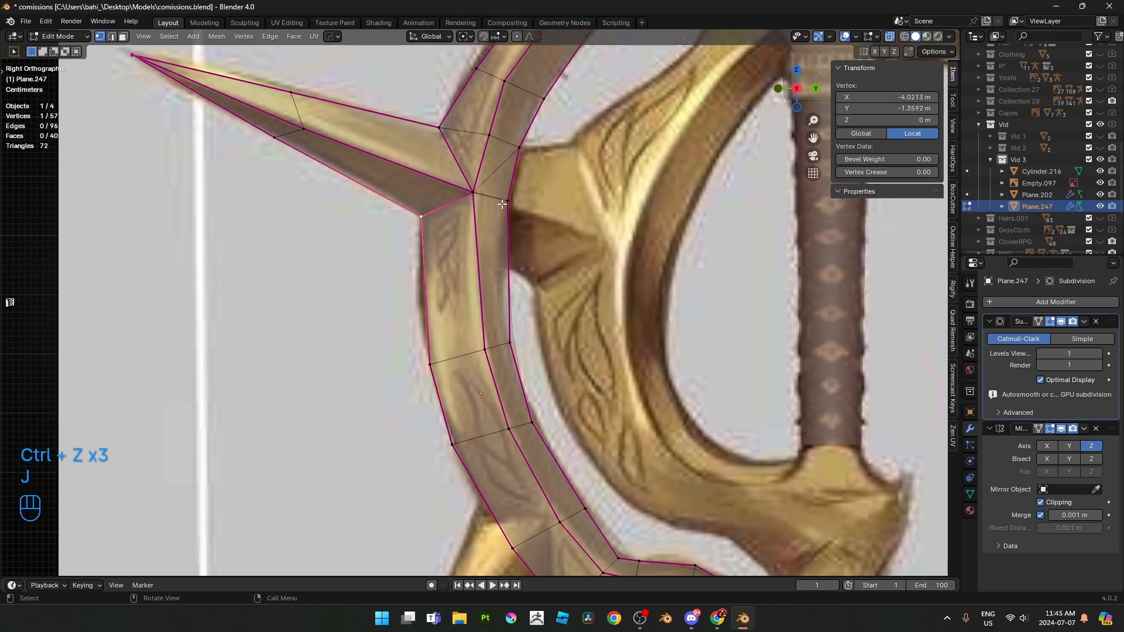
key("ctrl+z")
key("ctrl+z")
key("ctrl+z")
key("ctrl+z")
key("ctrl+z")
key("ctrl+z")
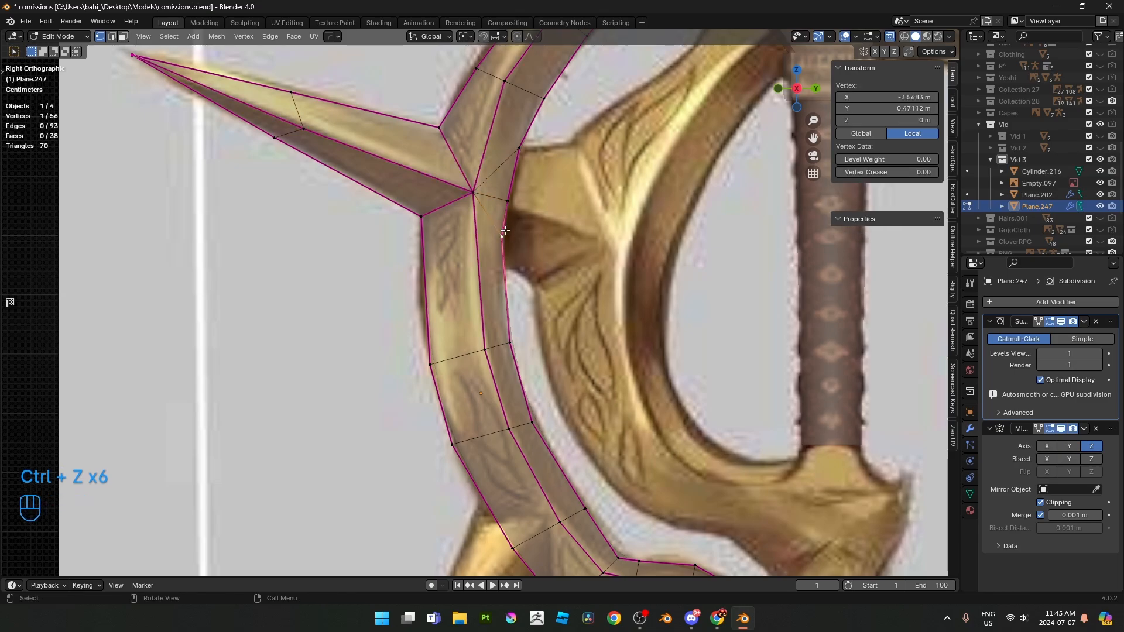
- Connect the spike's upper and lower base corners to the arm's inner-edge vertices with new edges across the arm
key("j")
left_click(519, 148, "shift")
key("j")
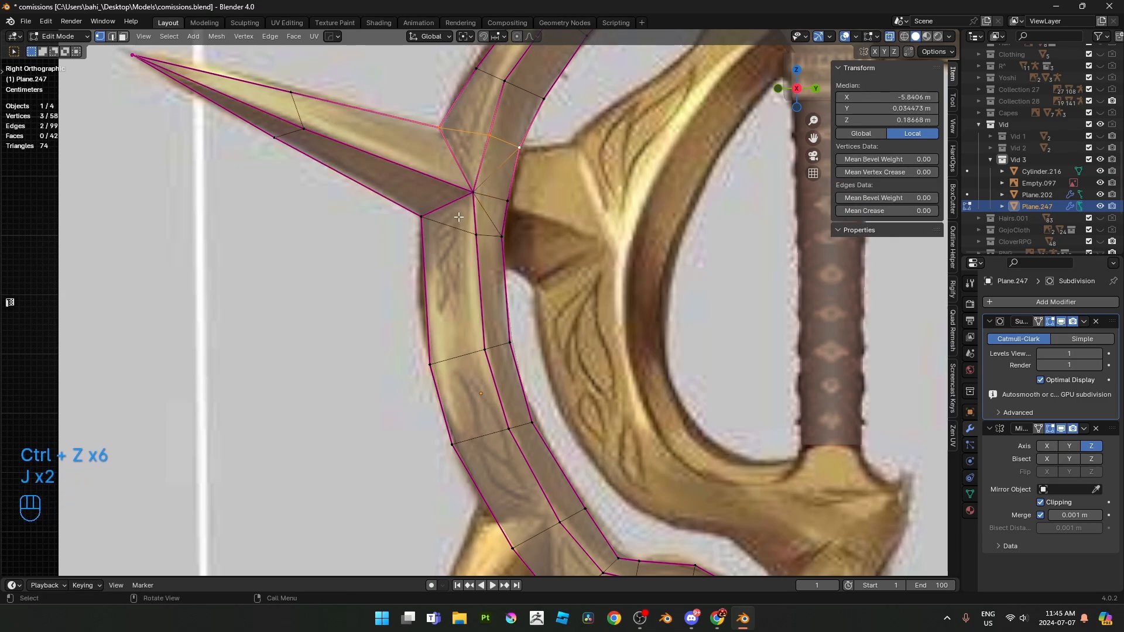
- Add a single loop cut across the arm below the spike and shift it slightly toward the arm's outer edge
key("ctrl+r")
left_click(497, 272)
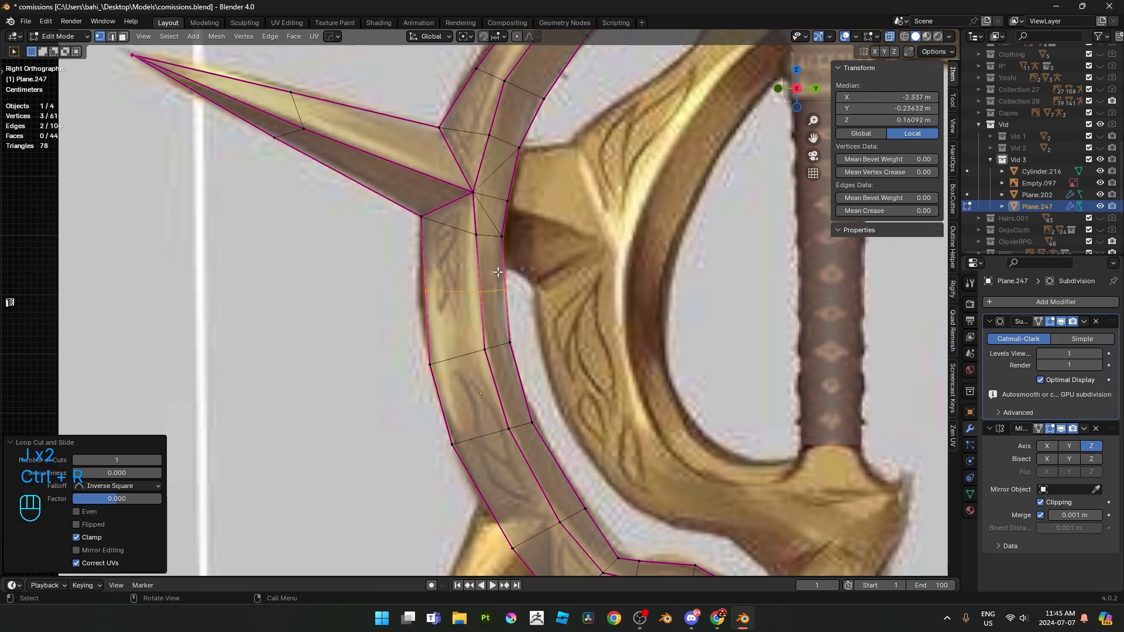
key("g")
left_click(479, 271)
- Nudge the outer-edge vertex of the arm above the spike to follow the reference outline
middle_click_drag(480, 172, 431, 306, "shift")
left_click(477, 124)
key("g")
left_click(474, 123)
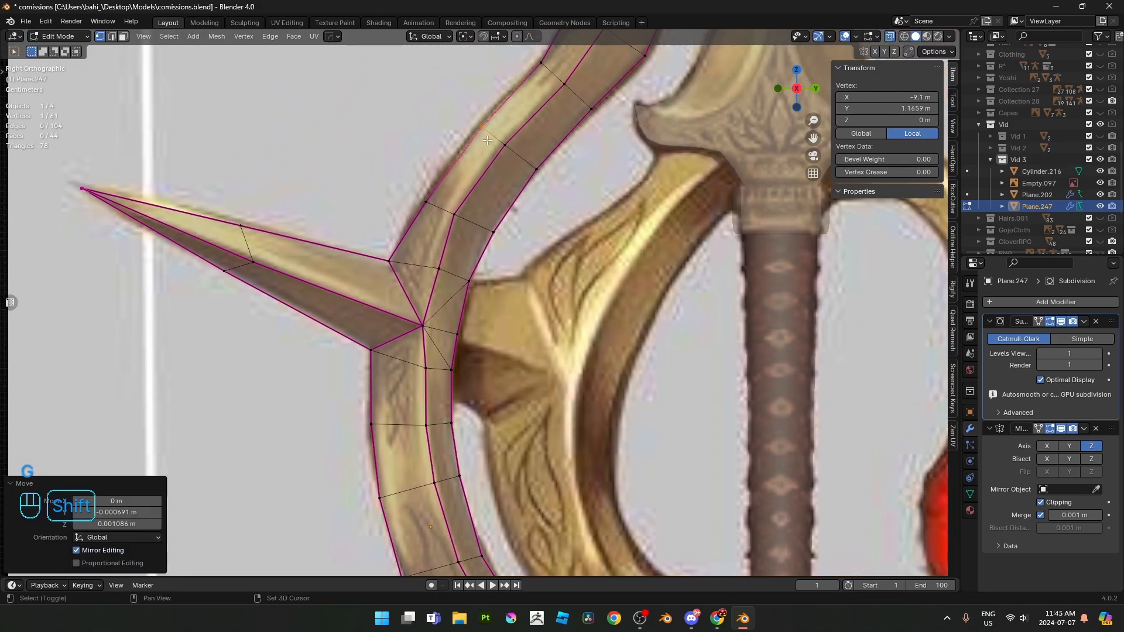
- Nudge the ridge vertex where the spike meets the arm slightly toward the arm's inner edge
key("alt+z")
scroll(478, 257, "down", 6)
key("Tab")
scroll(479, 314, "up", 6)
key("Tab")
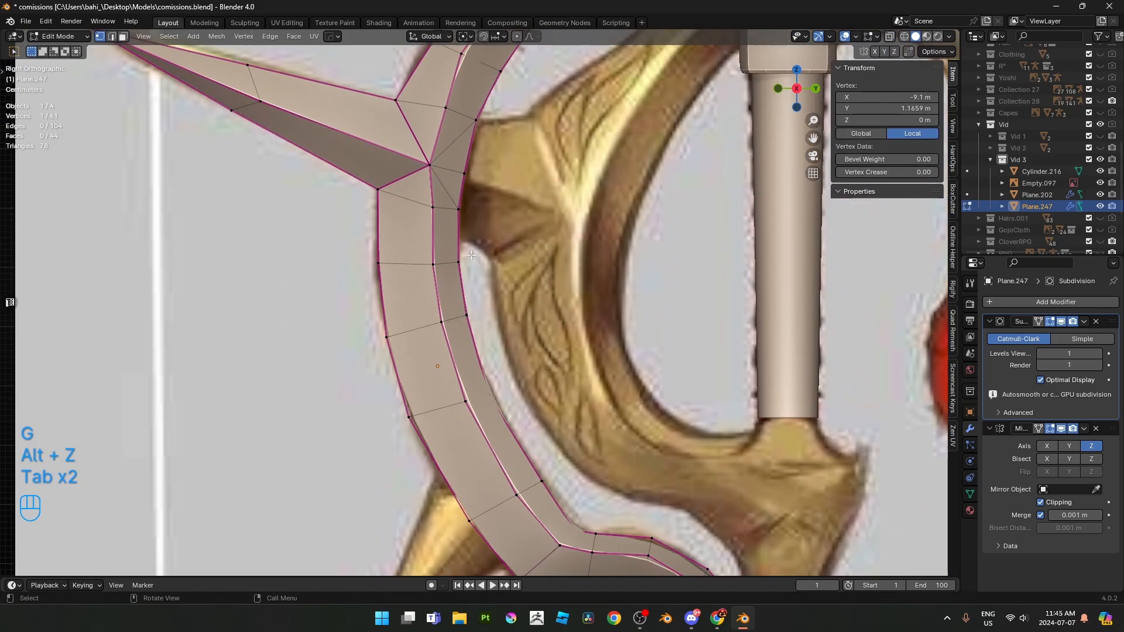
key("alt+z")
key("alt+z")
key("g")
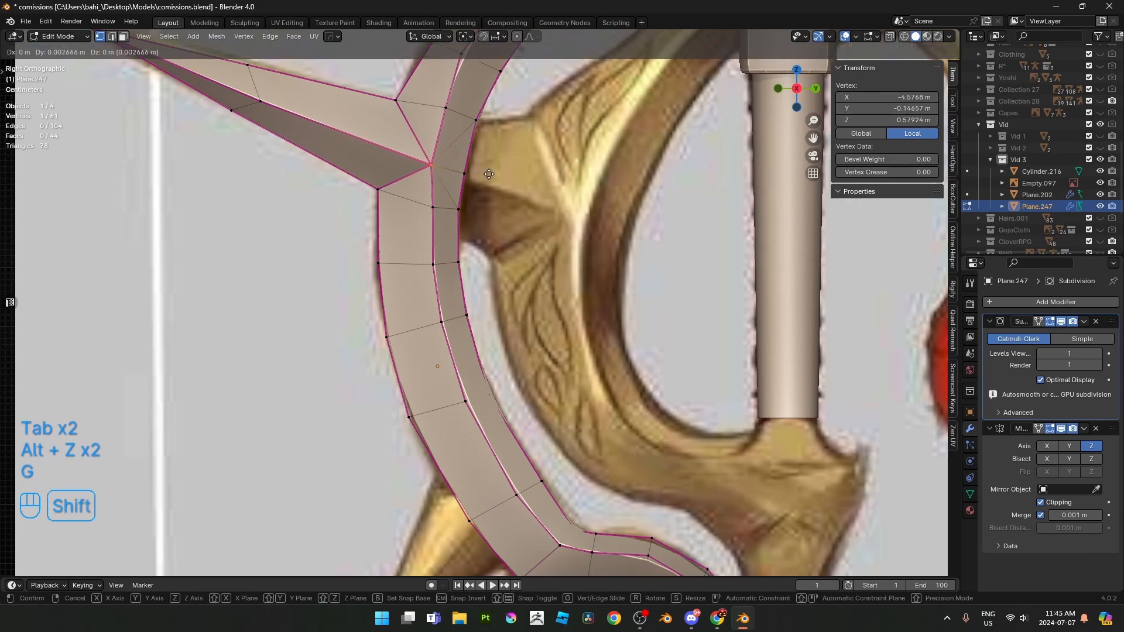
left_click(452, 105)
key("Tab")
scroll(431, 219, "down", 6)
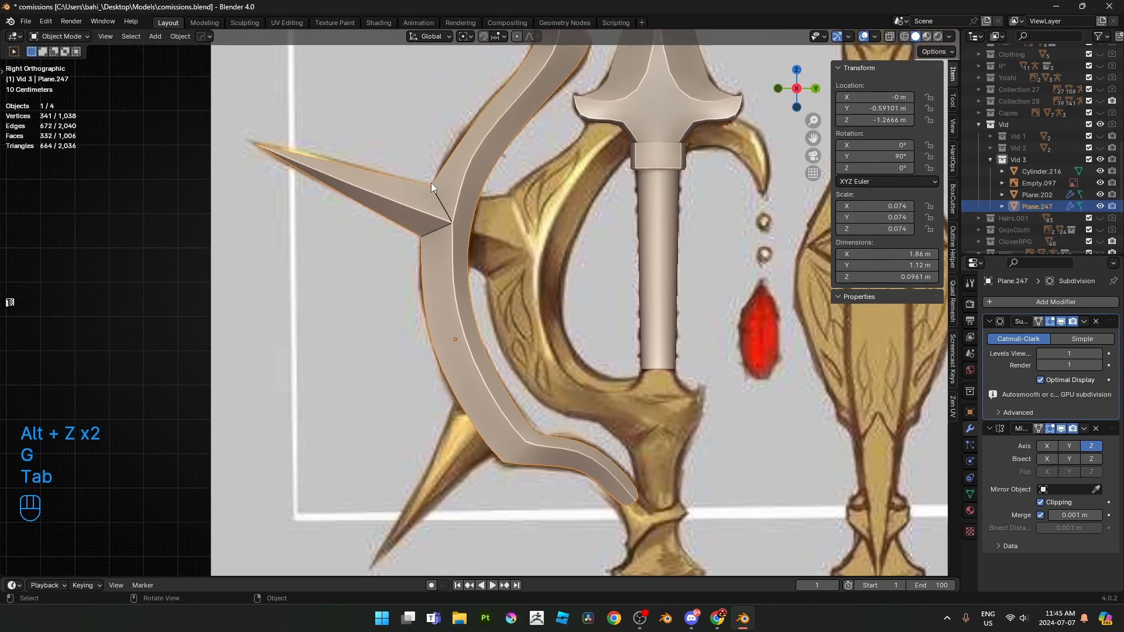
scroll(349, 167, "up", 4)
scroll(522, 280, "down", 4)
key("Tab")
scroll(478, 288, "up", 6)
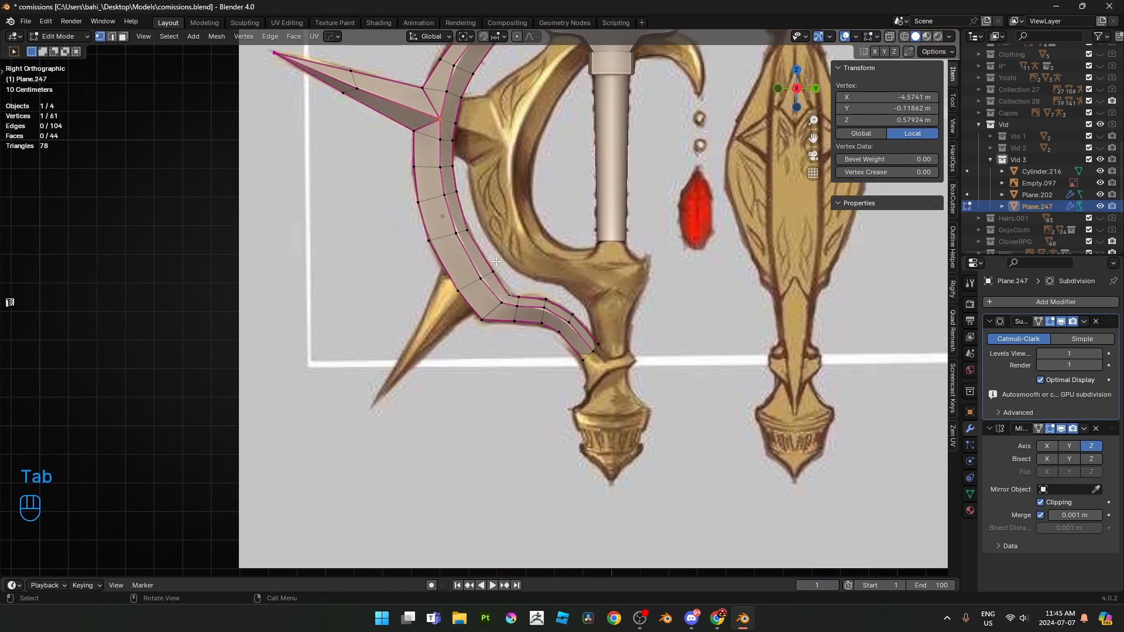
- Add two loop cuts across the arm at the base of the lower spike in the reference
key("alt+z")
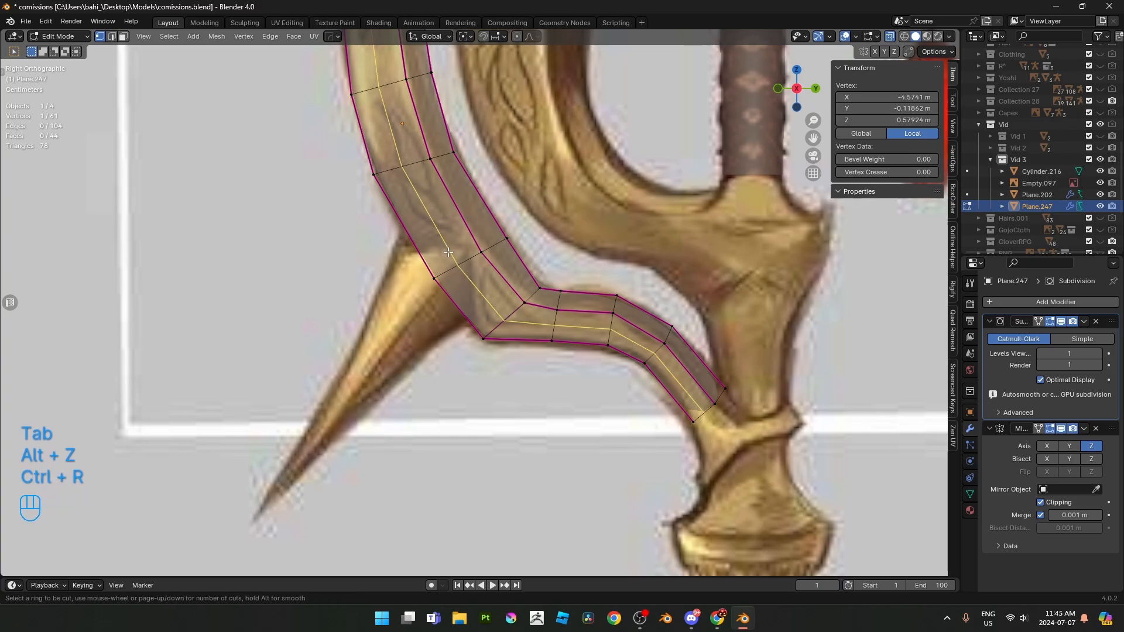
left_click(414, 292, "shift")
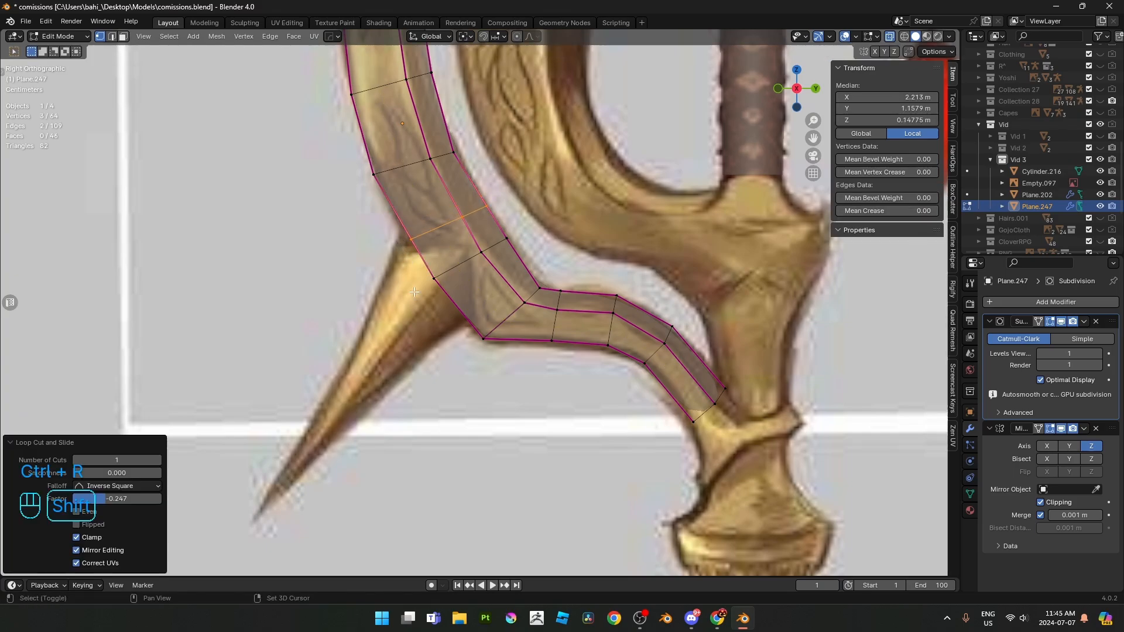
left_click(476, 305)
left_click(478, 311, "shift")
- Extrude the two outer arm faces at the lower spike's base outward to start the spike
key("3")
left_click(473, 287)
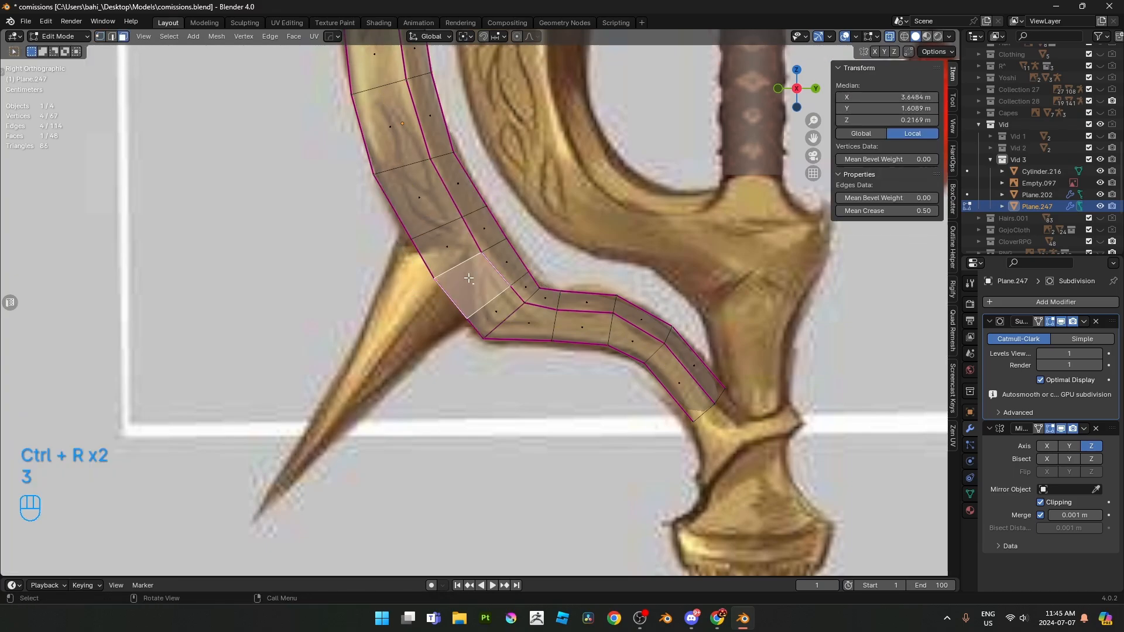
left_click(460, 252, "shift")
scroll(479, 252, "down", 2)
key("e")
left_click(515, 293)
key("alt+z")
middle_click_drag(515, 293, 609, 346)
key("g")
left_click(551, 384)
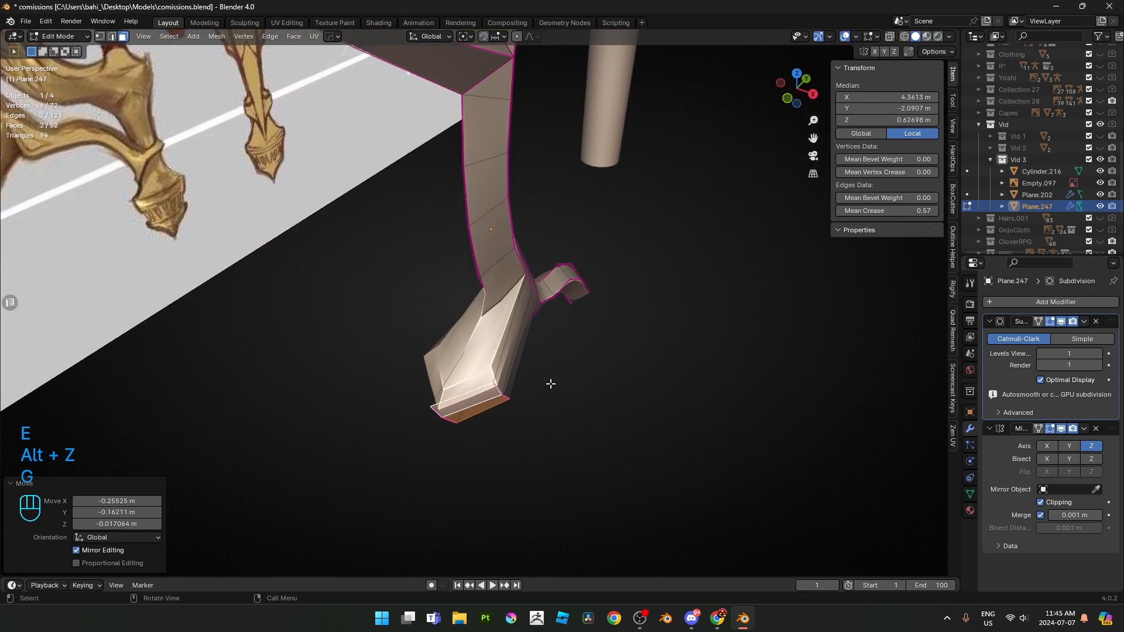
- Align the extruded end with the lower spike of the reference in the side view
key("KP_3")
key("alt+z")
scroll(357, 345, "up", 2)
middle_click_drag(452, 363, 483, 400, "shift")
key("g")
left_click(540, 361)
- Set the crease of the edges at the extruded spike end to 0
key("alt+z")
key("2")
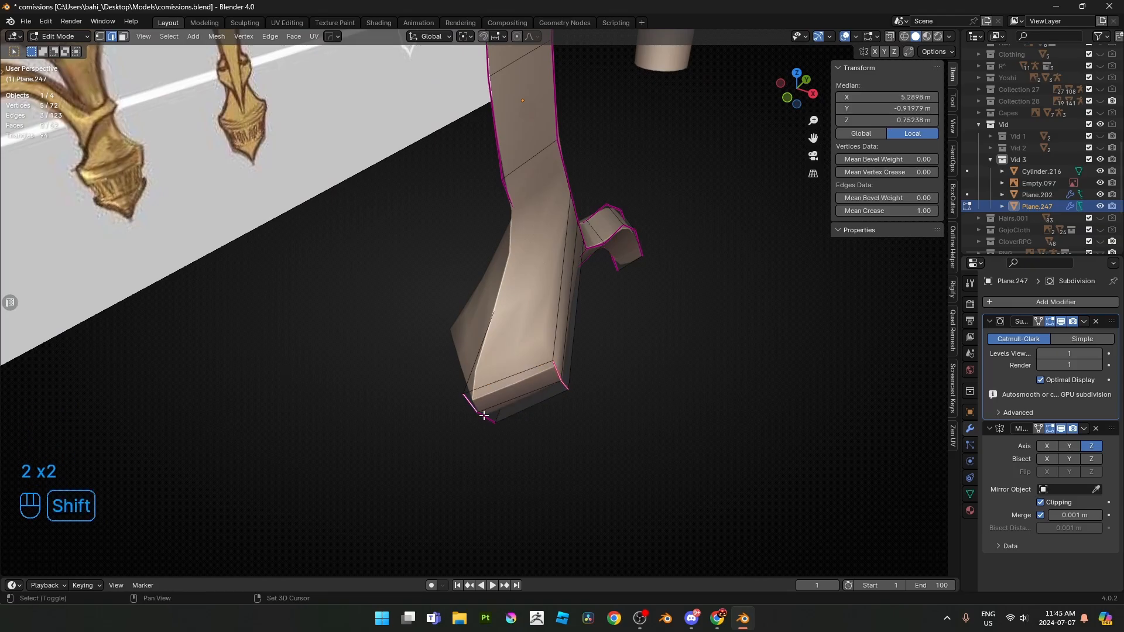
left_click_drag(887, 211, 838, 211)
middle_click_drag(883, 243, 834, 211)
key("2")
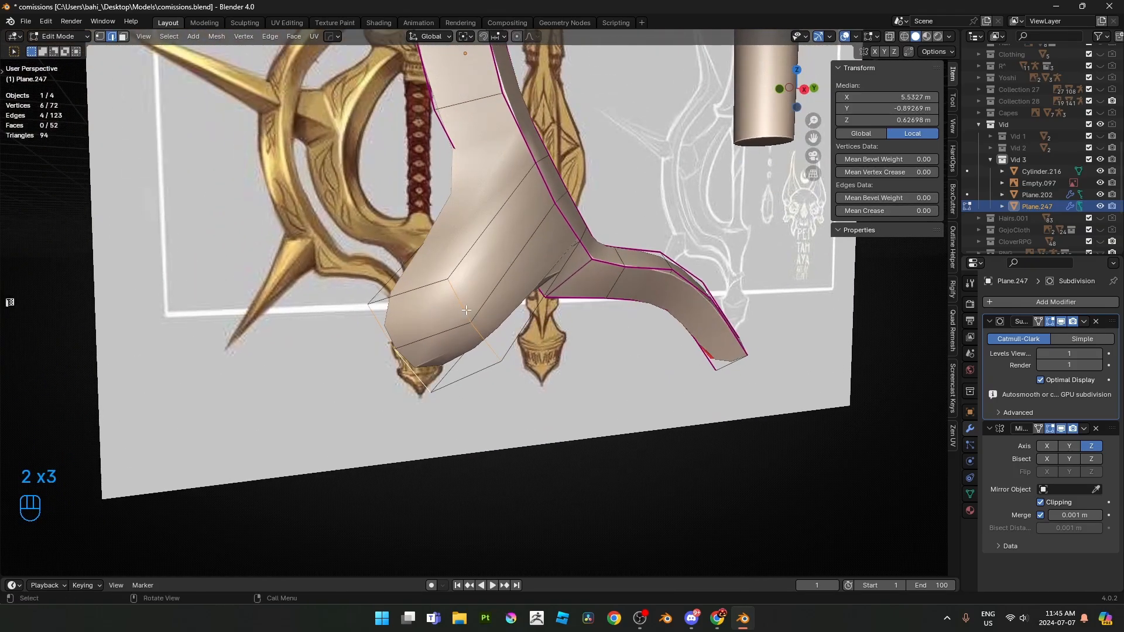
- Reposition the extruded end's ridge edges, then scale the end section by about 0.473 and fit it to the middle of the reference spike
key("KP_3")
key("g")
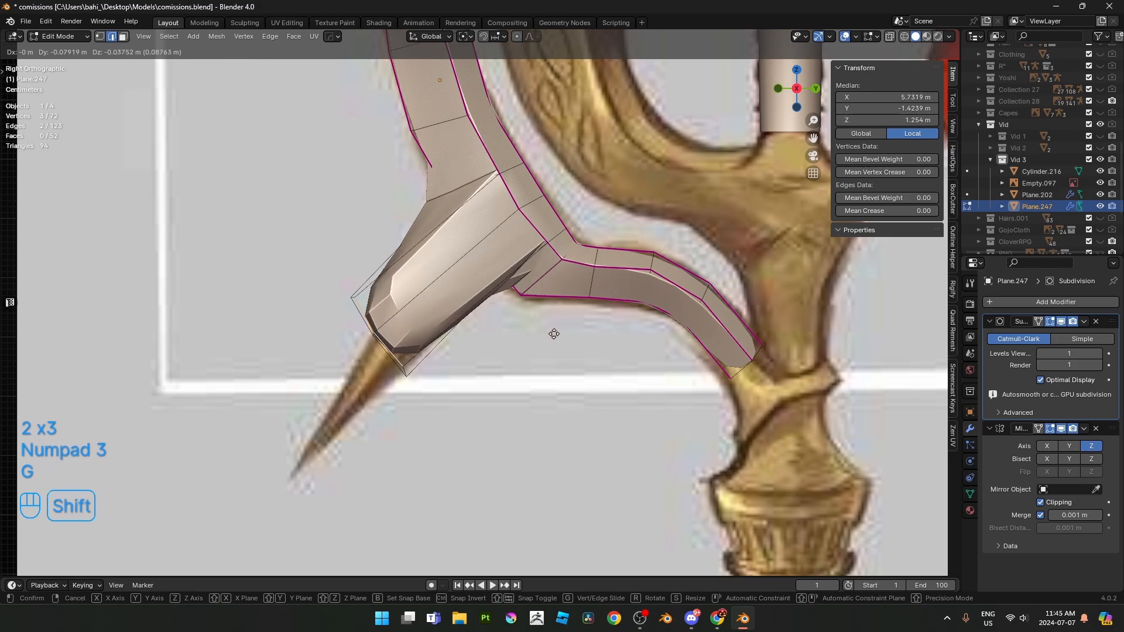
left_click(554, 331)
key("alt+z")
key("1")
key("s")
left_click(479, 370)
key("g")
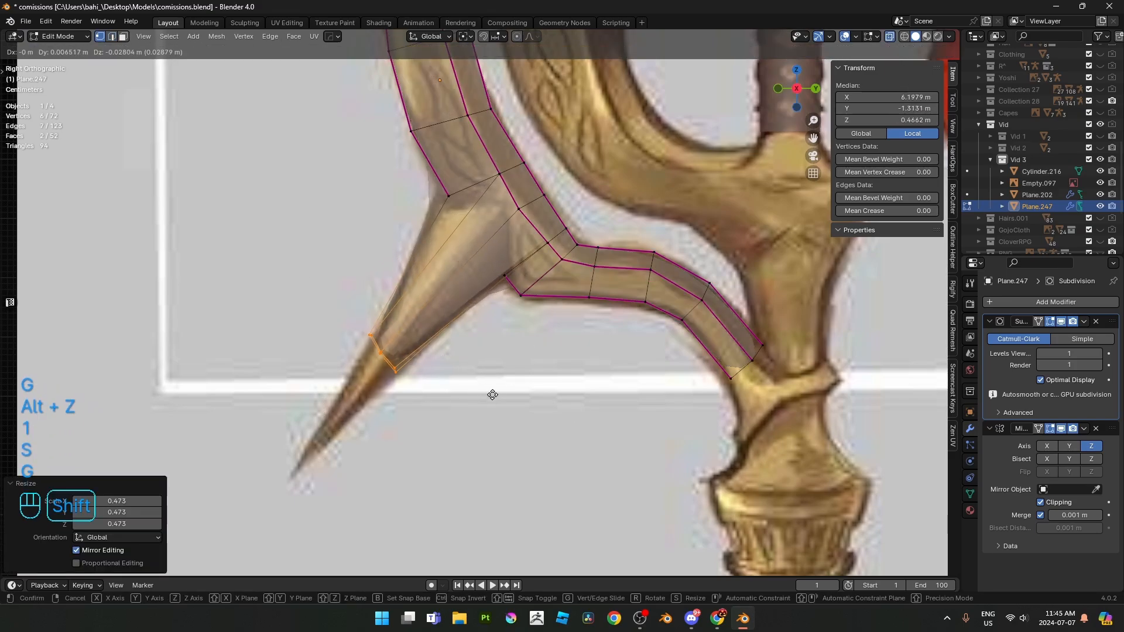
left_click(492, 394)
- Extrude the end section to the reference spike's tip, scale it to 0 and merge its vertices by distance
middle_click_drag(492, 394, 577, 303, "shift")
key("e")
left_click(551, 306)
key("g")
left_click(596, 341)
key("s")
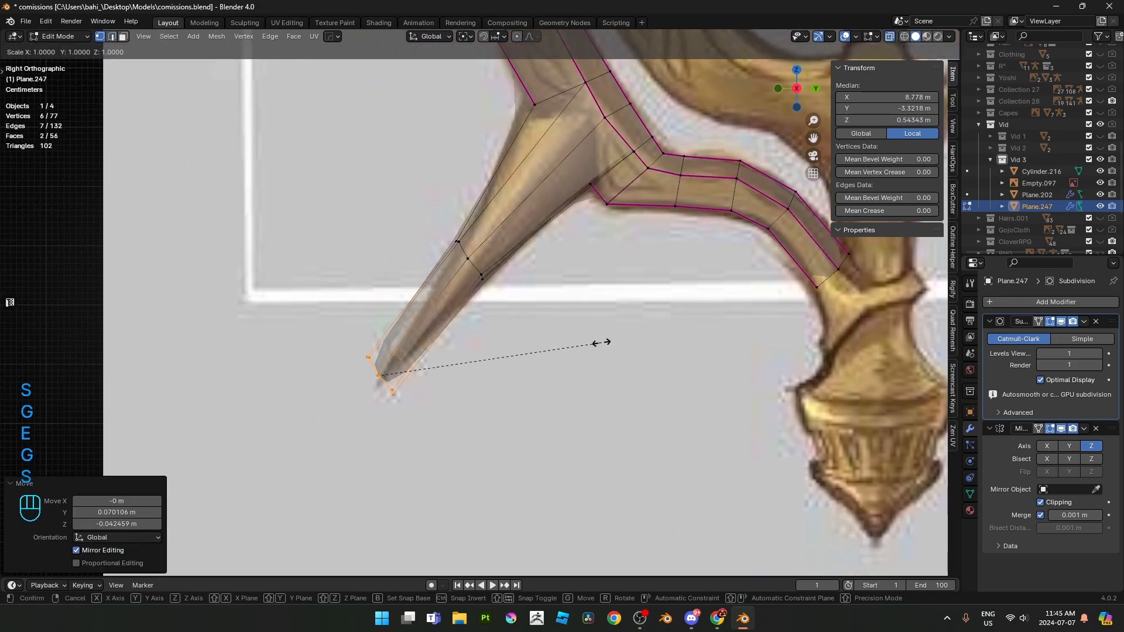
key("0")
left_click(602, 345)
key("m")
left_click(602, 345)
- Set the crease of the short edge at the spike's tip to 1
left_click_drag(313, 333, 408, 408)
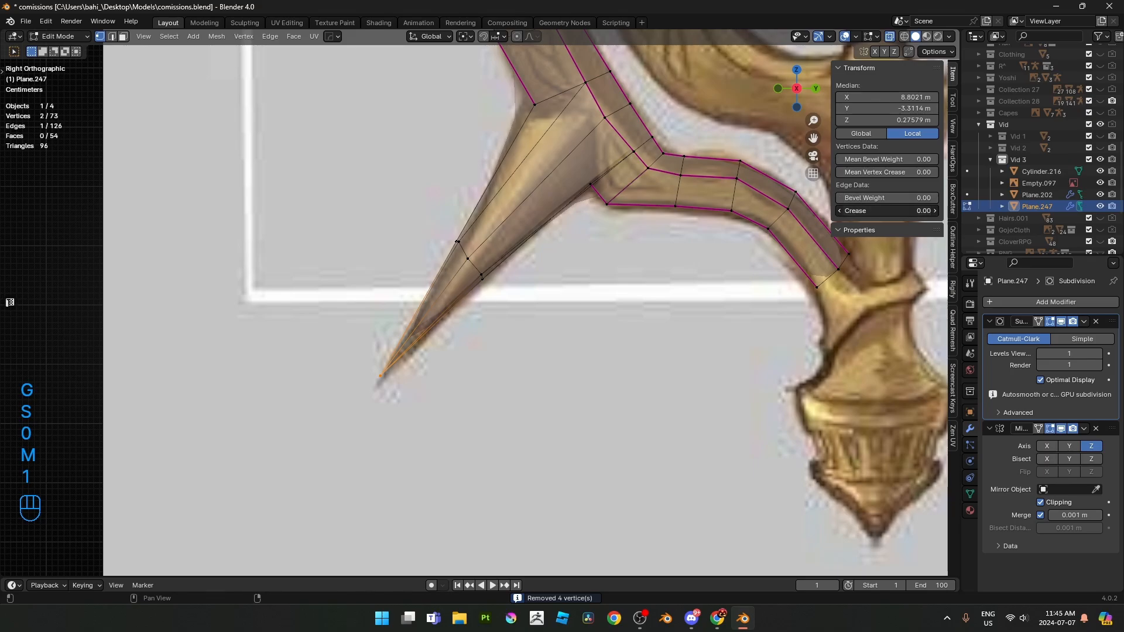
left_click_drag(886, 210, 936, 211)
key("alt+z")
middle_click_drag(467, 258, 577, 379)
key("g")
key("x")
right_click(580, 377)
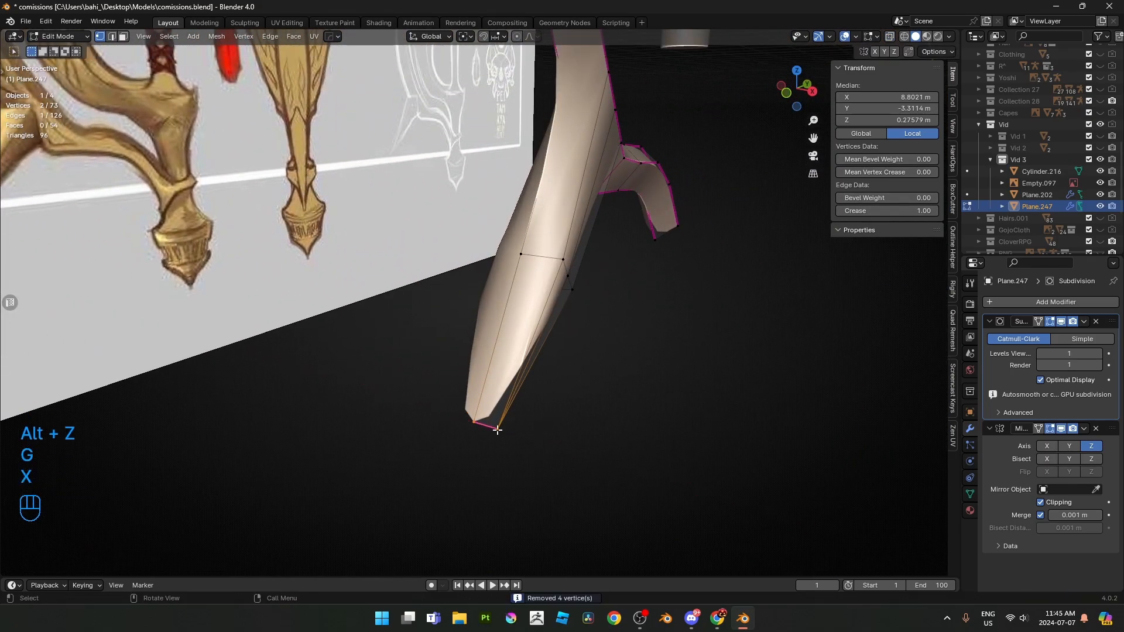
- Slide the raised tip vertex onto the outer tip vertex and merge all overlapping vertices by distance
key("g")
key("g")
left_click(354, 392)
key("a")
key("m")
left_click(572, 417)
- Slide two vertices of the spike's middle section onto their neighbours and merge all overlapping vertices by distance
middle_click_drag(572, 417, 576, 296)
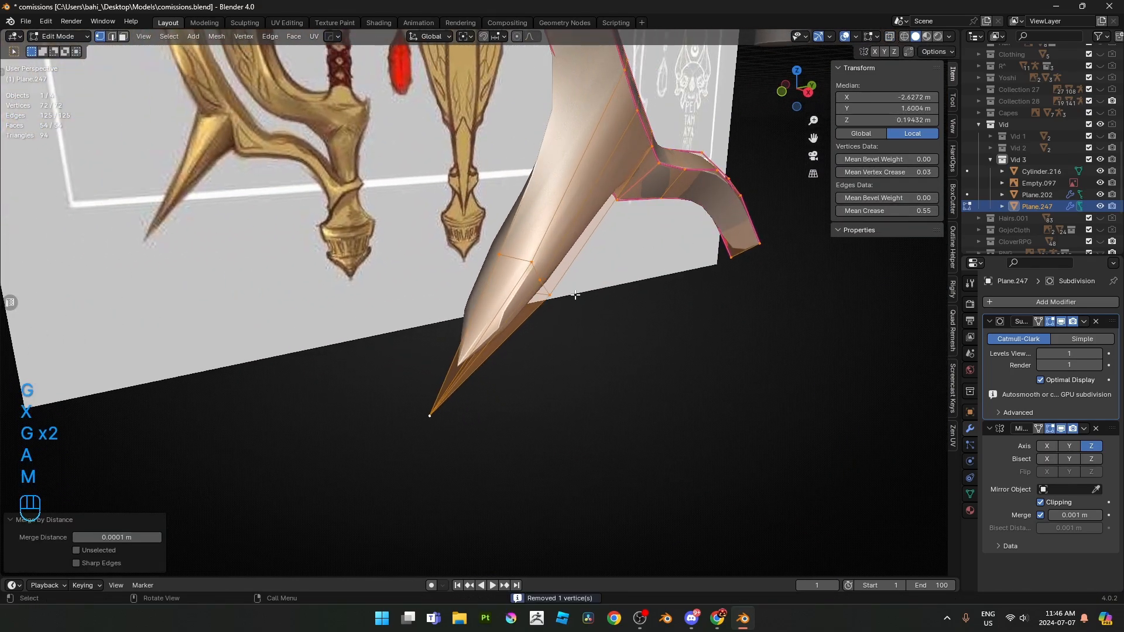
left_click(440, 434)
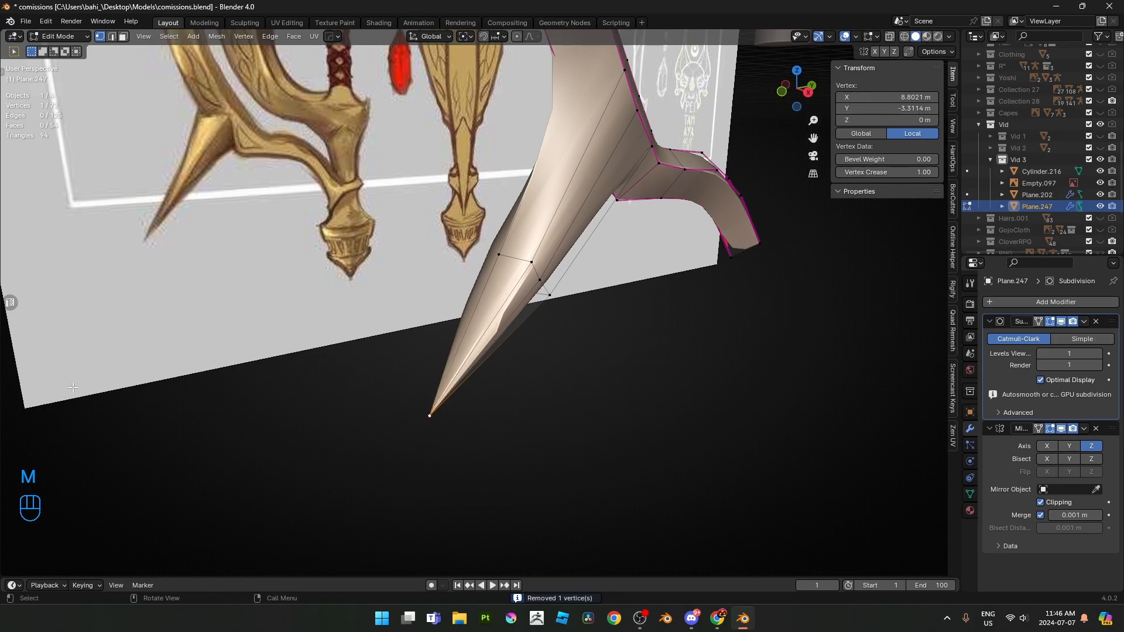
middle_click_drag(73, 388, 5, 328)
key("g")
key("g")
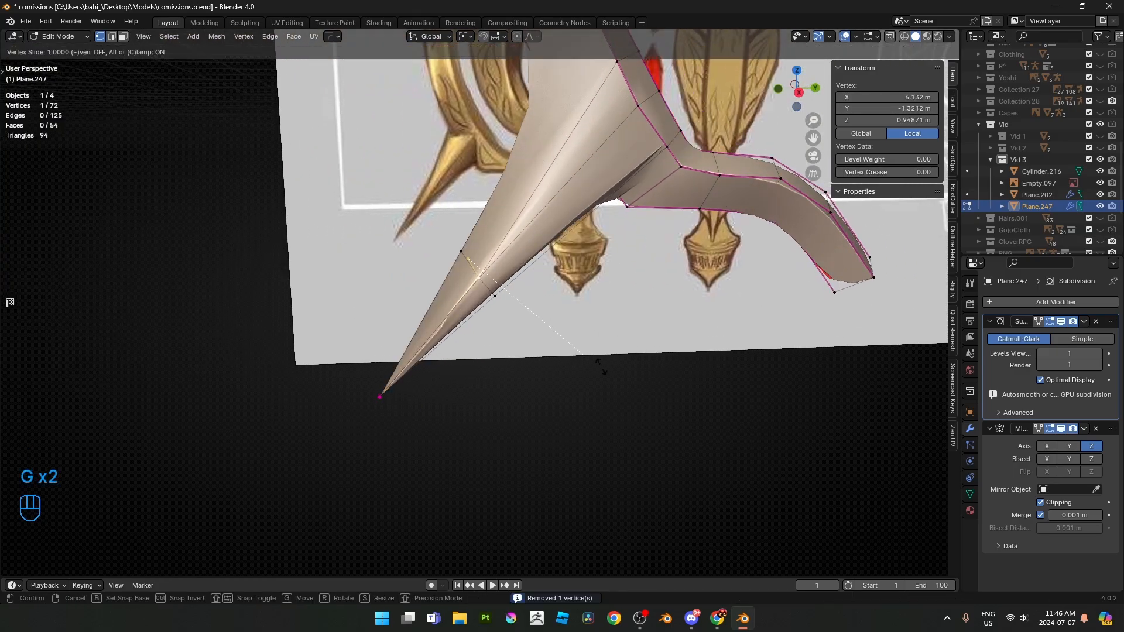
left_click(605, 371)
middle_click_drag(605, 371, 574, 350)
left_click(450, 263)
key("g")
key("g")
left_click(434, 236)
key("a")
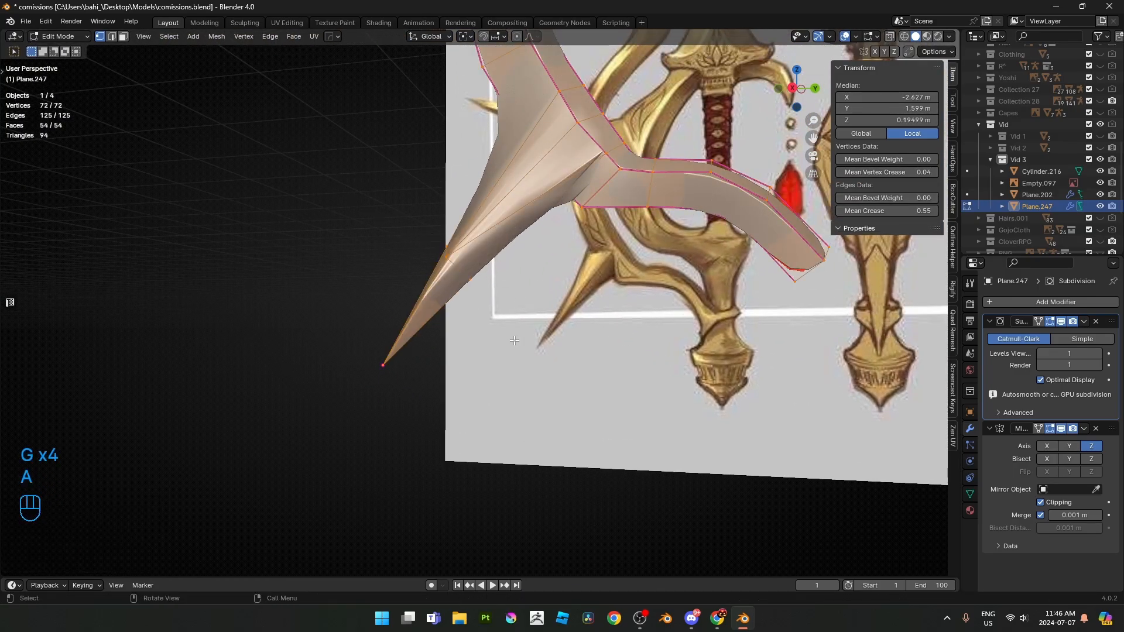
key("m")
left_click(516, 340)
- Slide the ridge vertices above and below the lower spike's base onto the middle ridge vertex so they share one point
key("KP_3")
key("z")
scroll(784, 404, "up", 1)
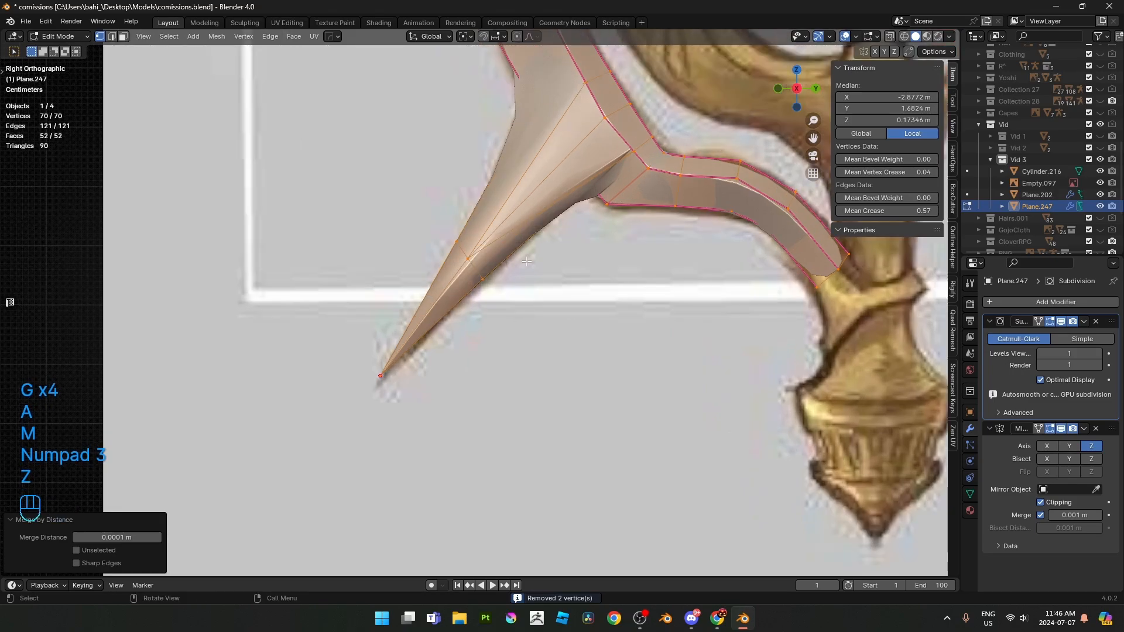
middle_click_drag(797, 411, 733, 514, "shift")
key("alt+z")
middle_click_drag(605, 348, 601, 359, "shift")
scroll(601, 359, "up", 1)
key("alt+z")
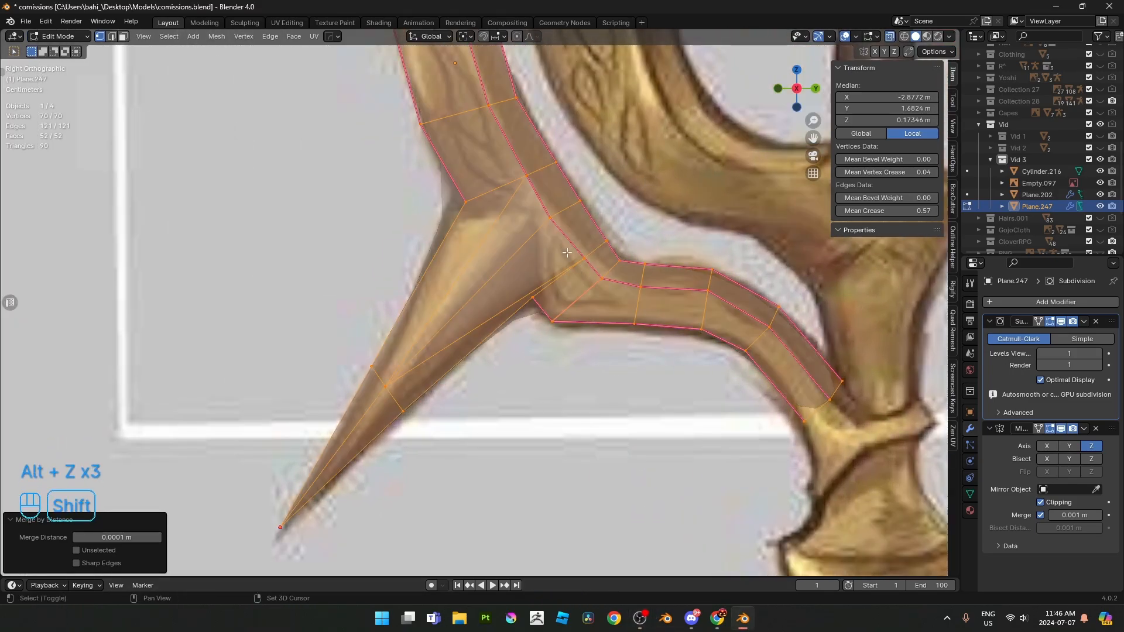
middle_click_drag(549, 227, 528, 254, "shift")
scroll(522, 248, "up", 1)
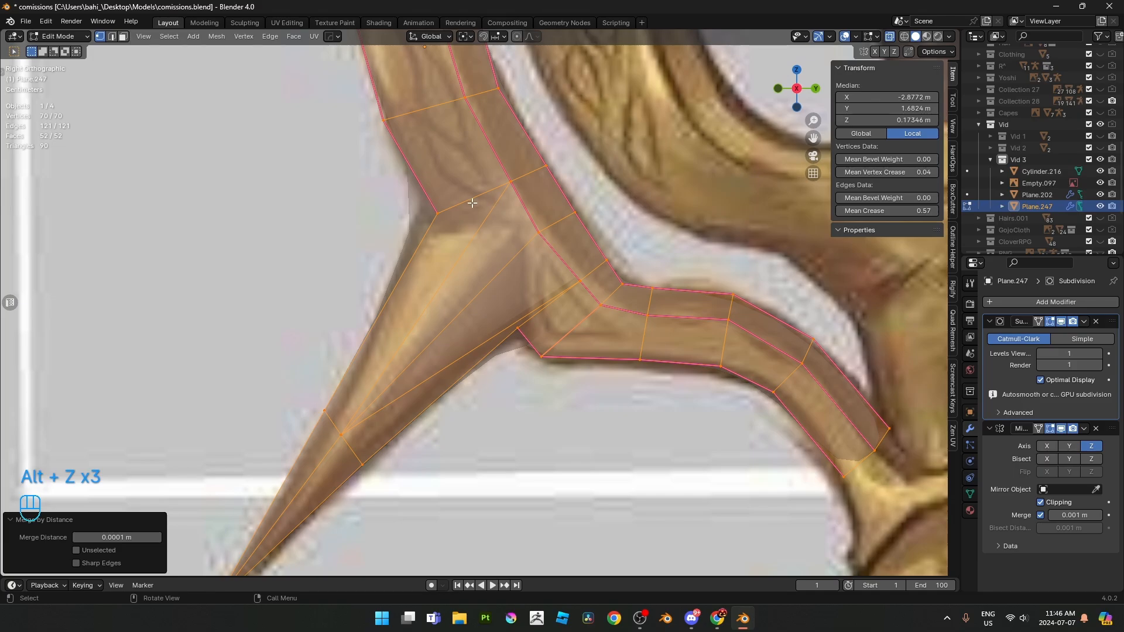
left_click(449, 208)
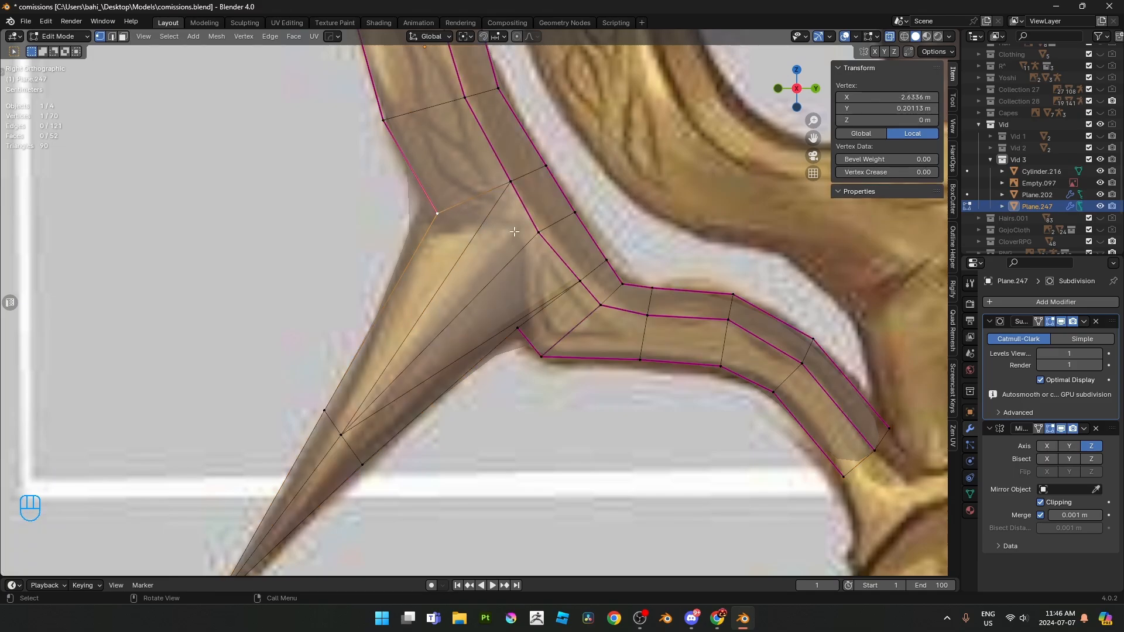
key("g")
key("g")
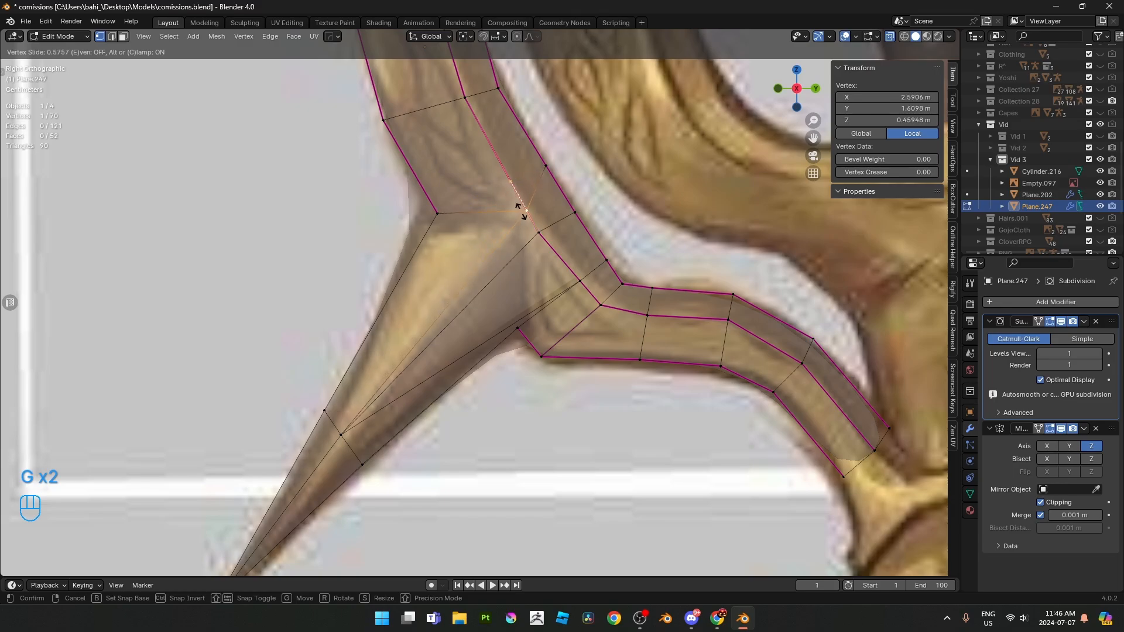
left_click(583, 276)
left_click(580, 278)
key("g")
key("g")
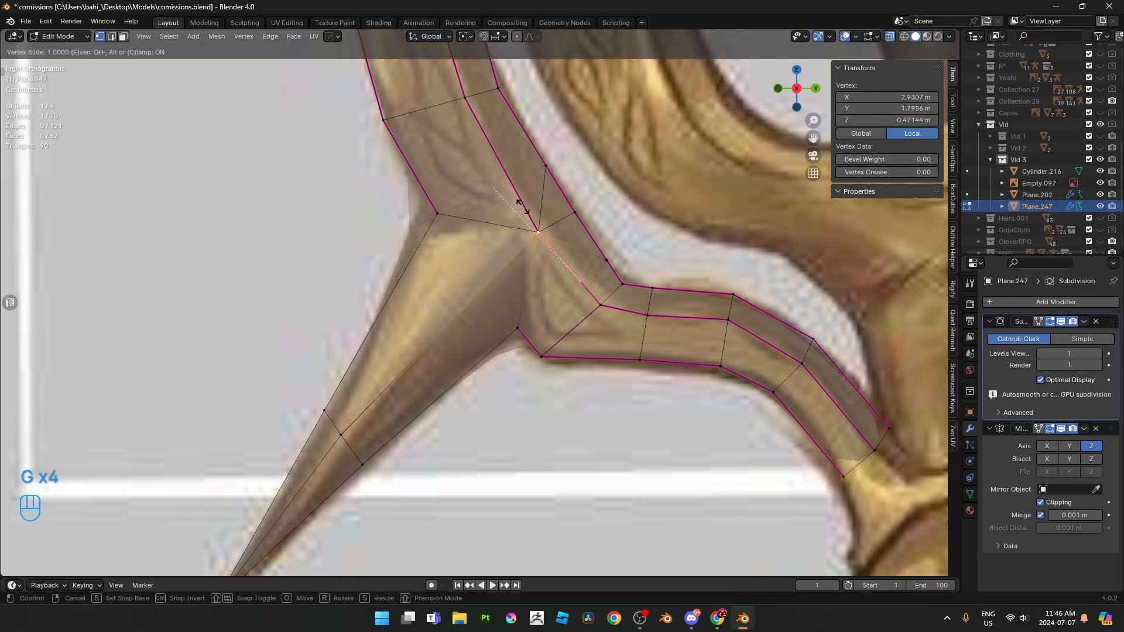
left_click(530, 216)
- Connect vertices across the arm above and below the spike's base, then merge all overlapping vertices by distance
left_click(523, 329)
key("j")
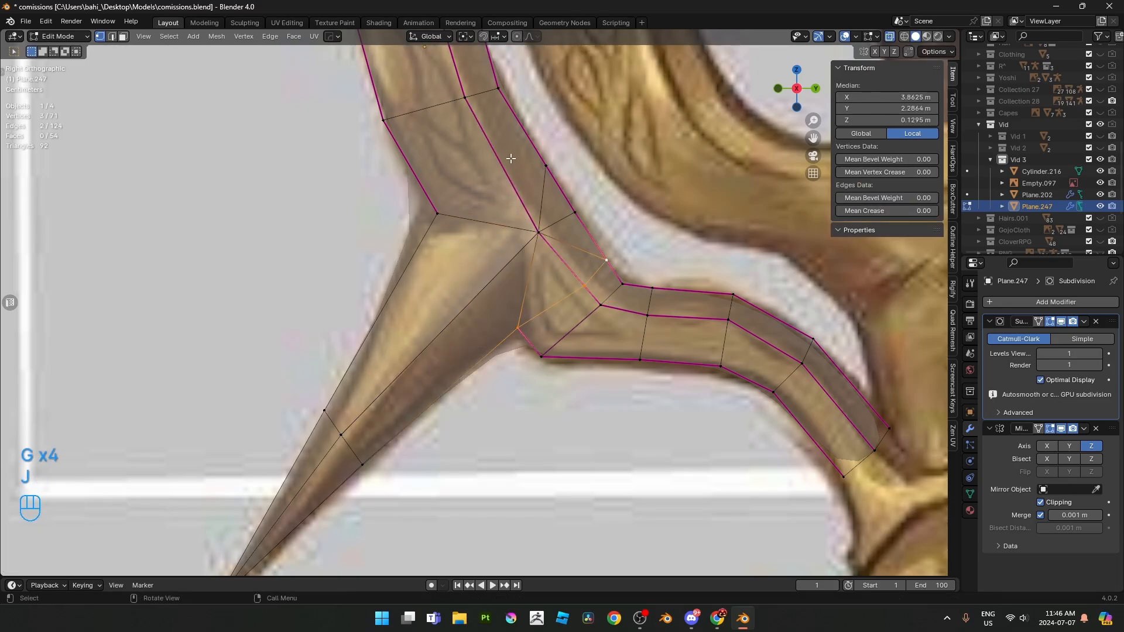
key("j")
key("a")
key("m")
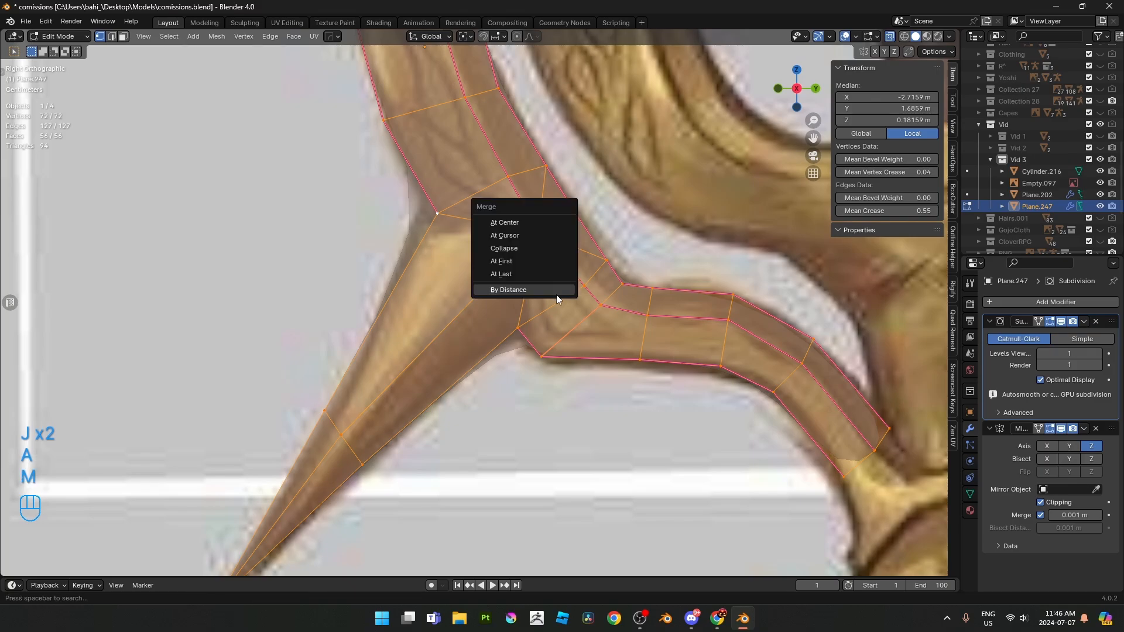
left_click(525, 295)
- Crease the lower spike's ridge and base edges with a factor of 1 and mark them sharp
key("2")
left_click(352, 426)
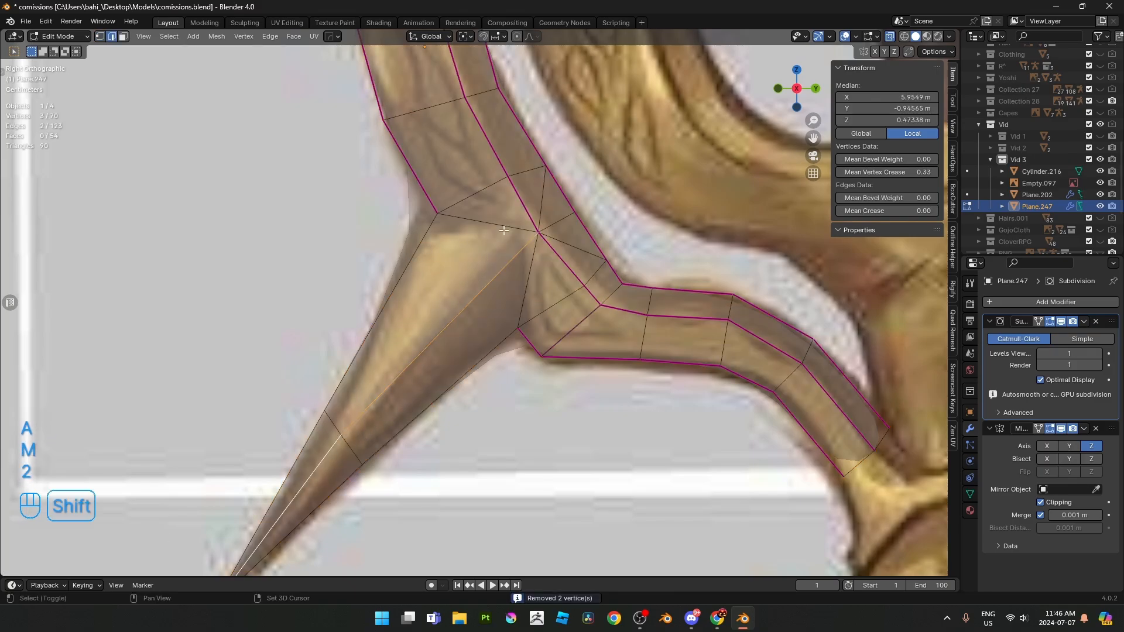
left_click(529, 271, "shift")
key("shift+e")
left_click(566, 294)
right_click(570, 293)
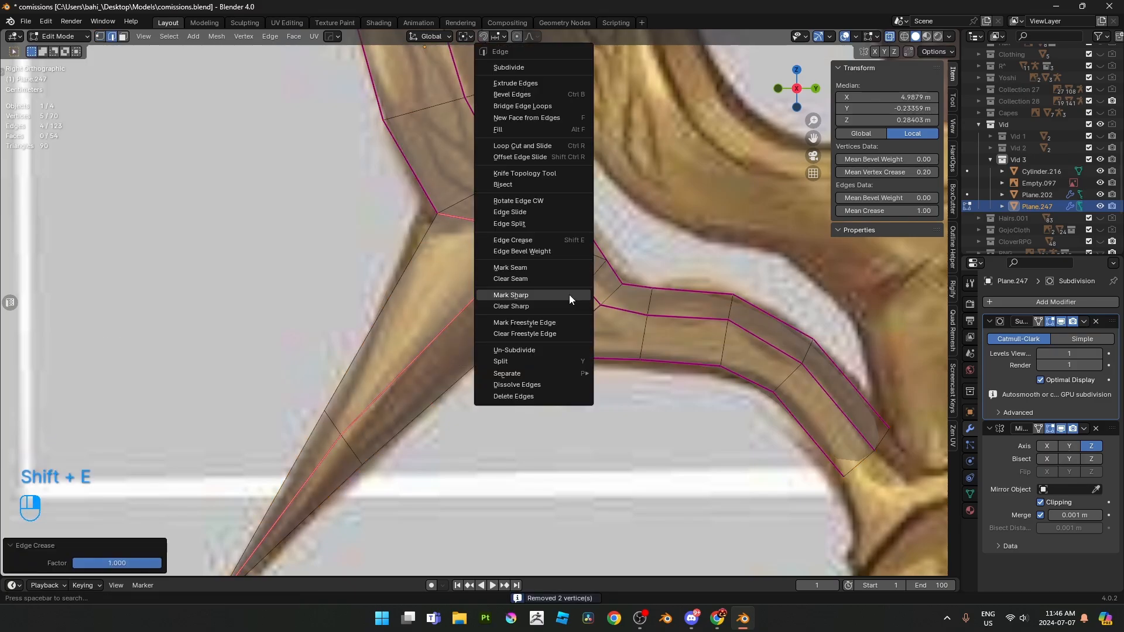
left_click(569, 294)
- Scale, rotate and move the edge section at the lower spike's middle to fit the reference outline
middle_click_drag(406, 301, 222, 367, "shift")
key("2")
left_click(407, 293, "alt")
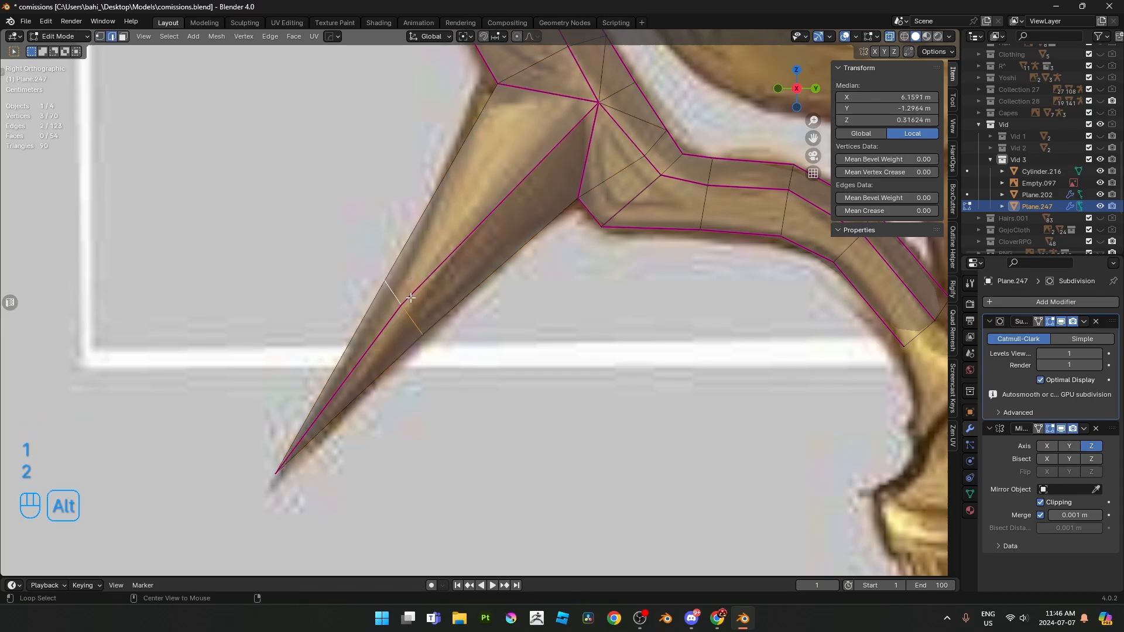
key("s")
left_click(466, 311)
key("r")
left_click(537, 346)
key("r")
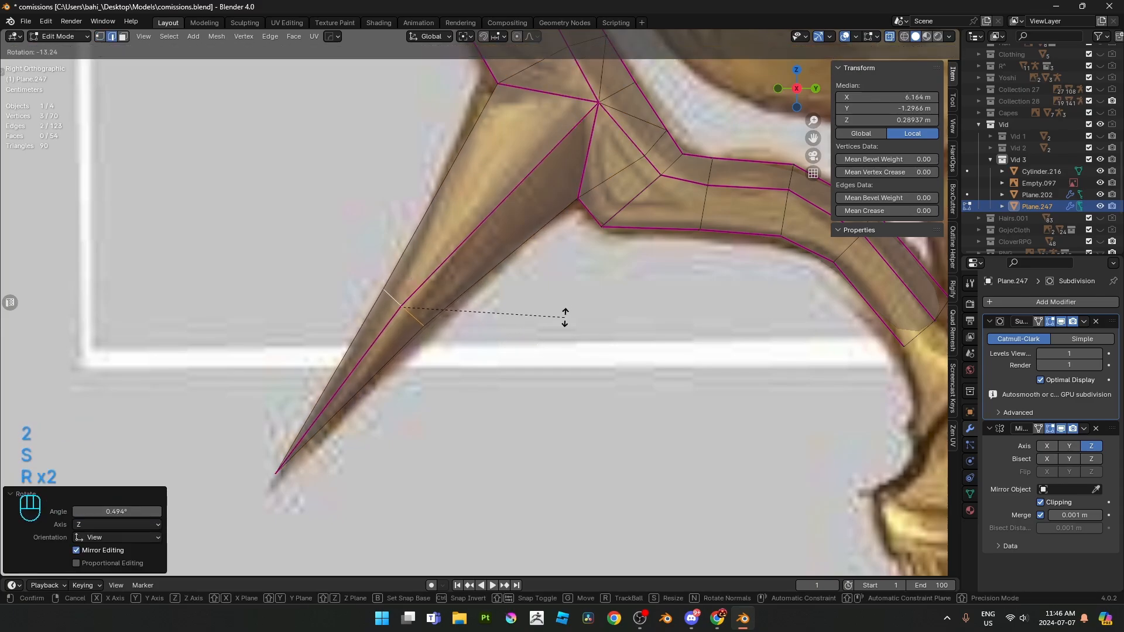
left_click(566, 316)
key("g")
left_click(565, 317)
- Shift the lower spike's middle edge section along the X axis to refine its thickness
key("alt+z")
key("Tab")
scroll(537, 315, "down", 3)
middle_click_drag(536, 318, 507, 290)
key("Tab")
key("g")
key("x")
left_click(576, 328)
key("Tab")
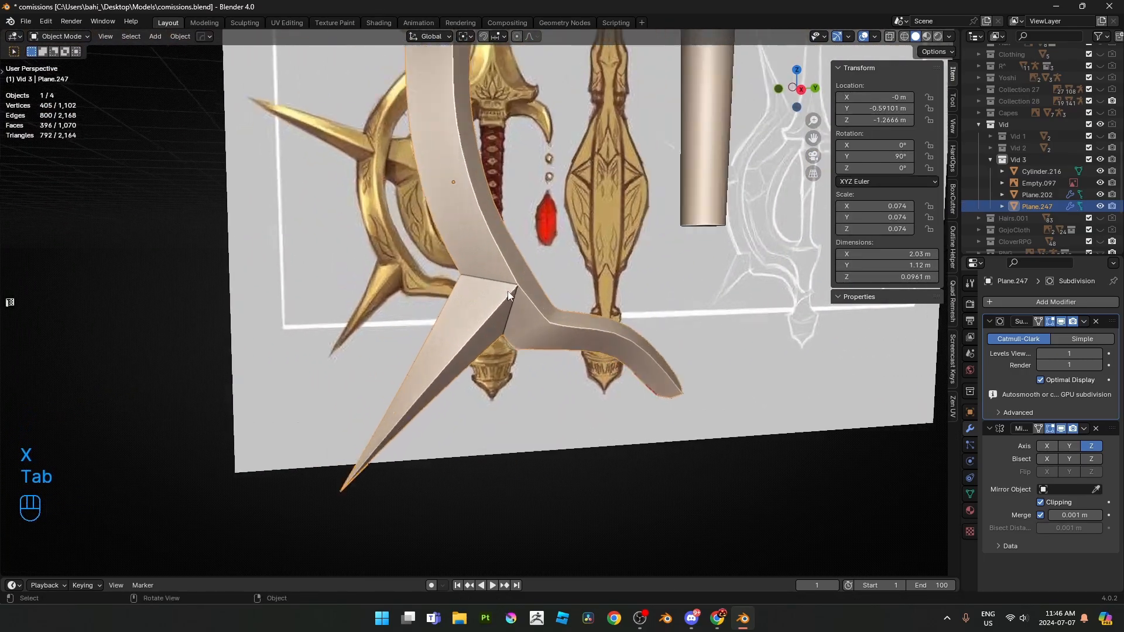
- Shade the guard arm smooth with Auto Smooth at 30°
right_click(645, 290)
left_click(645, 291)
key("KP_3")
scroll(644, 292, "up", 4)
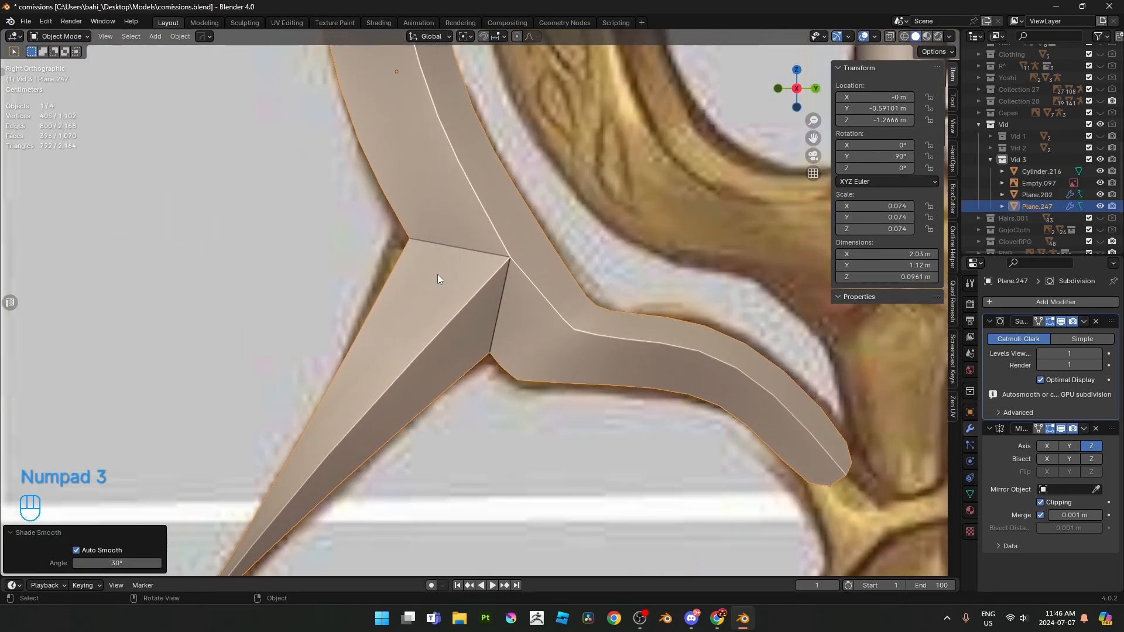
scroll(438, 276, "down", 6)
- Slide the ridge edge and neighbouring ridge vertex at the arm's lower bend slightly to refine the ridge line, then leave mesh editing
key("Tab")
key("alt+z")
scroll(579, 347, "up", 4)
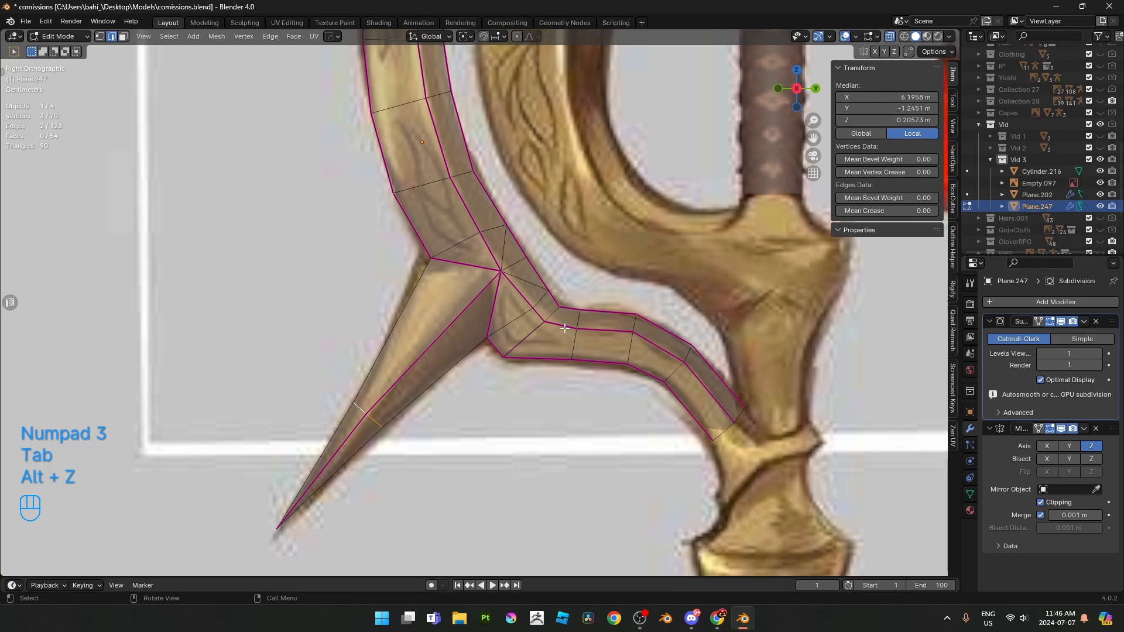
scroll(565, 329, "up", 2)
key("g")
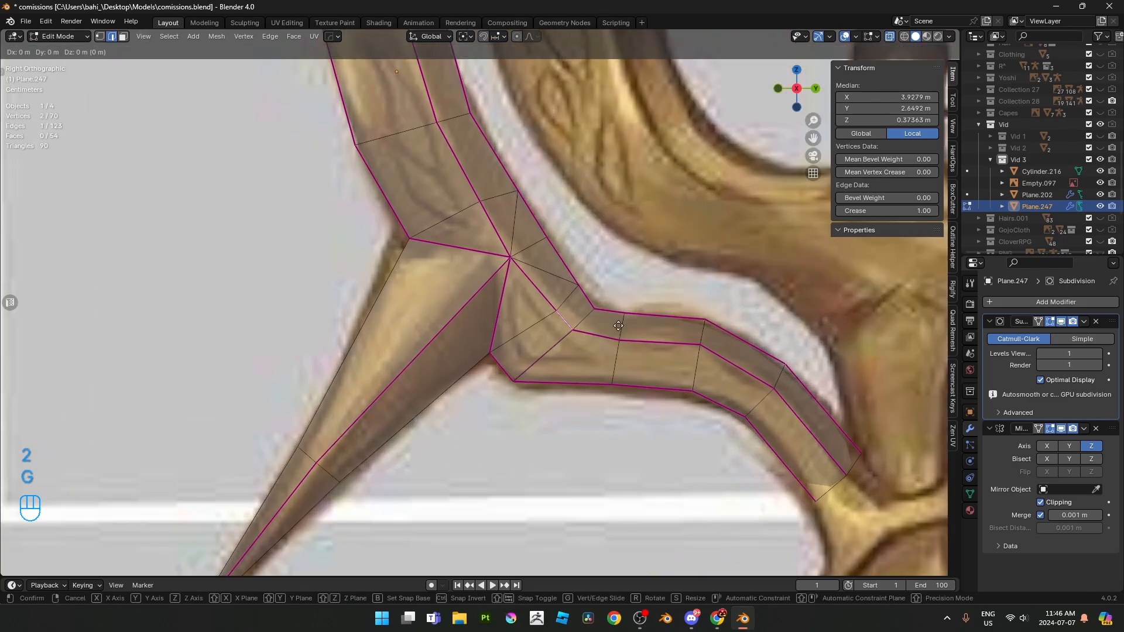
key("g")
left_click(615, 332)
key("1")
left_click(619, 338)
key("g")
key("g")
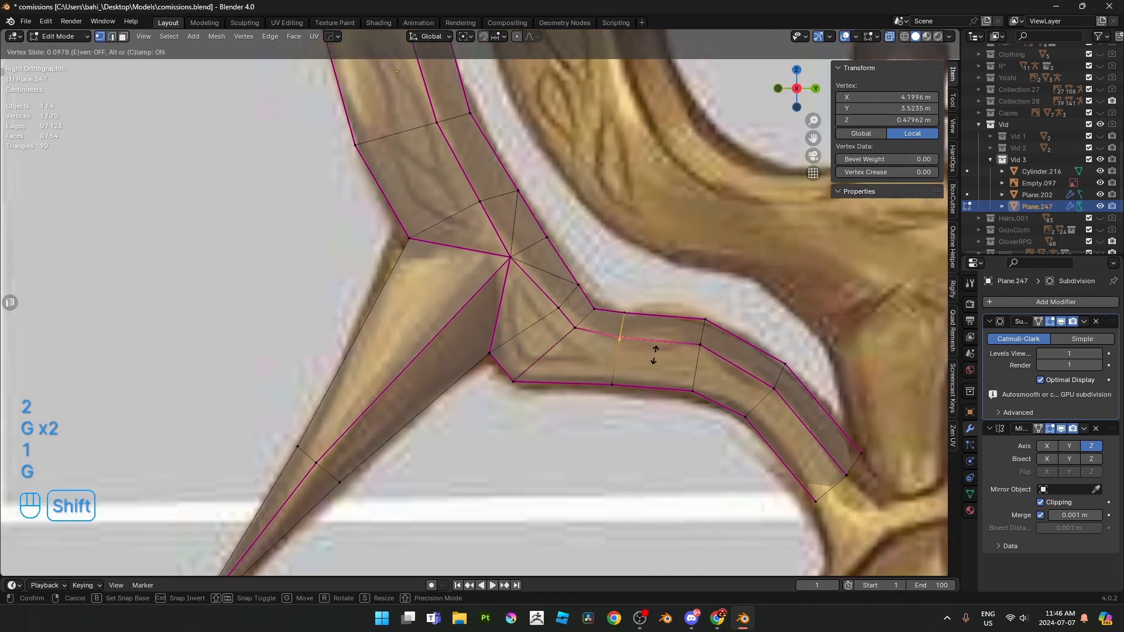
left_click(654, 353)
key("alt+z")
key("Tab")
scroll(529, 270, "down", 4)
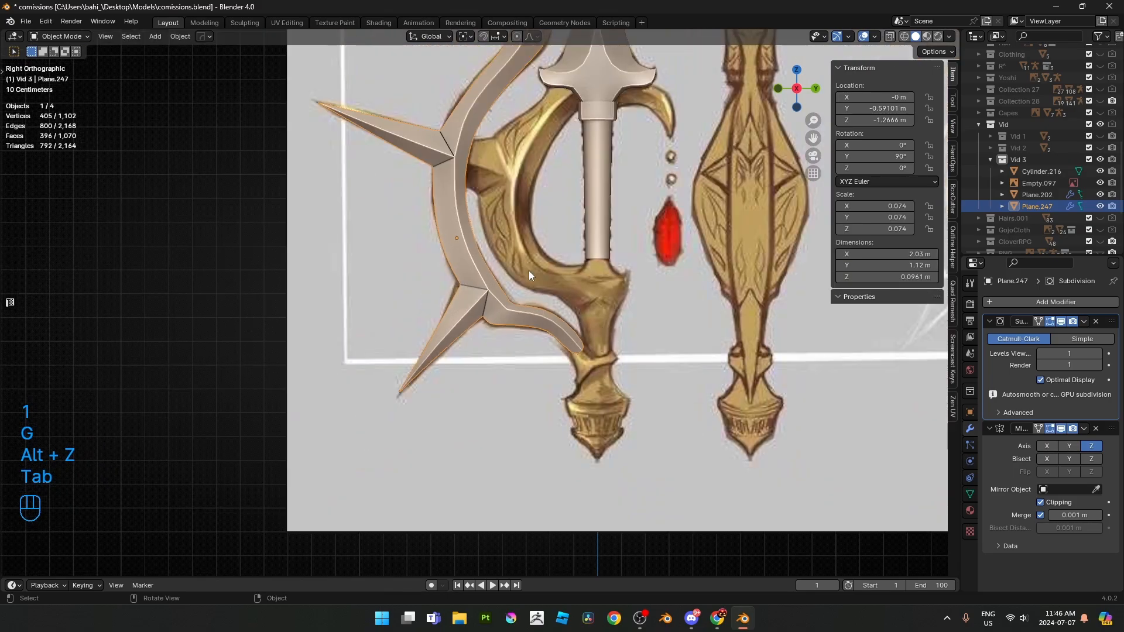
middle_click_drag(421, 231, 368, 325, "shift")
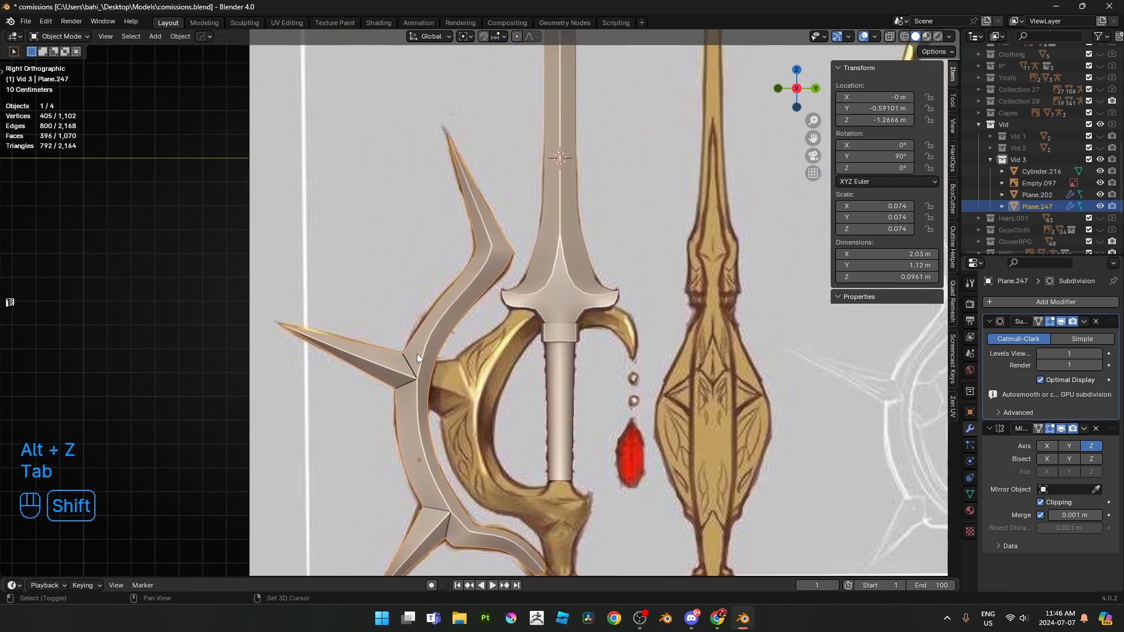
scroll(479, 253, "up", 3)
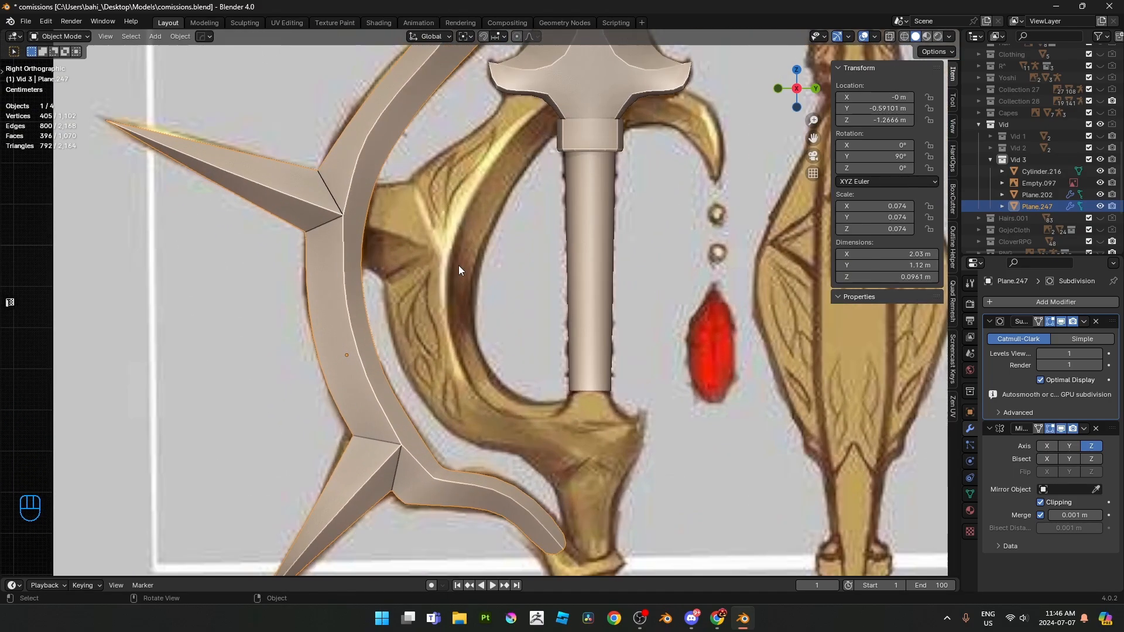
- Duplicate two adjacent faces from the middle of the guard arm and place the copy over the inner curved guard in the reference
key("Tab")
key("3")
left_click(359, 302, "shift")
left_click(354, 302, "shift")
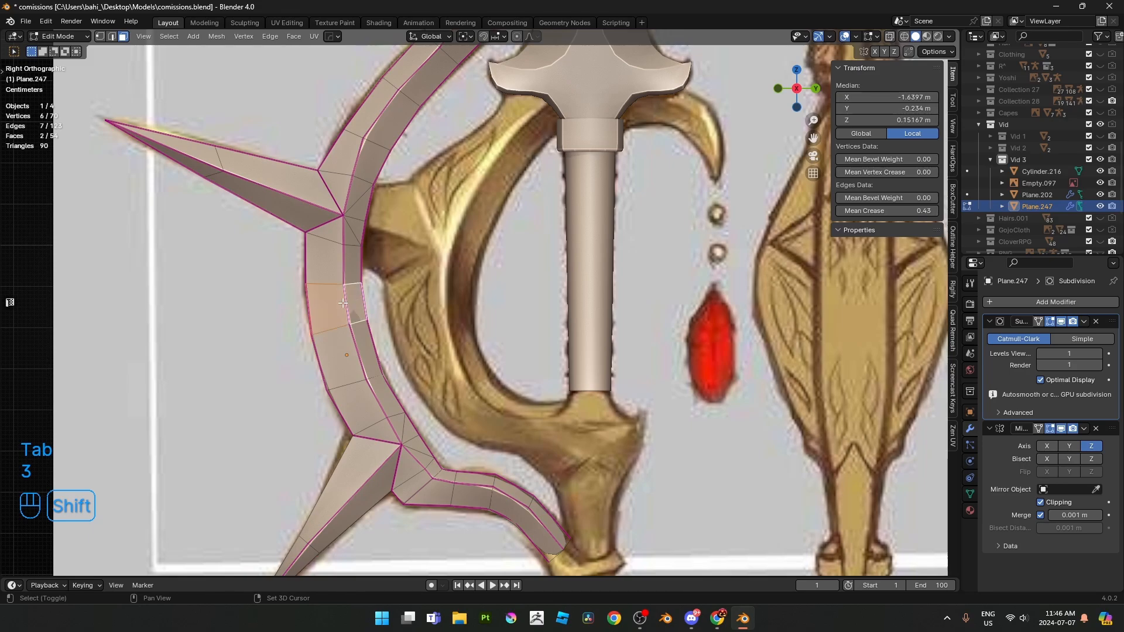
key("shift+d")
left_click(494, 298)
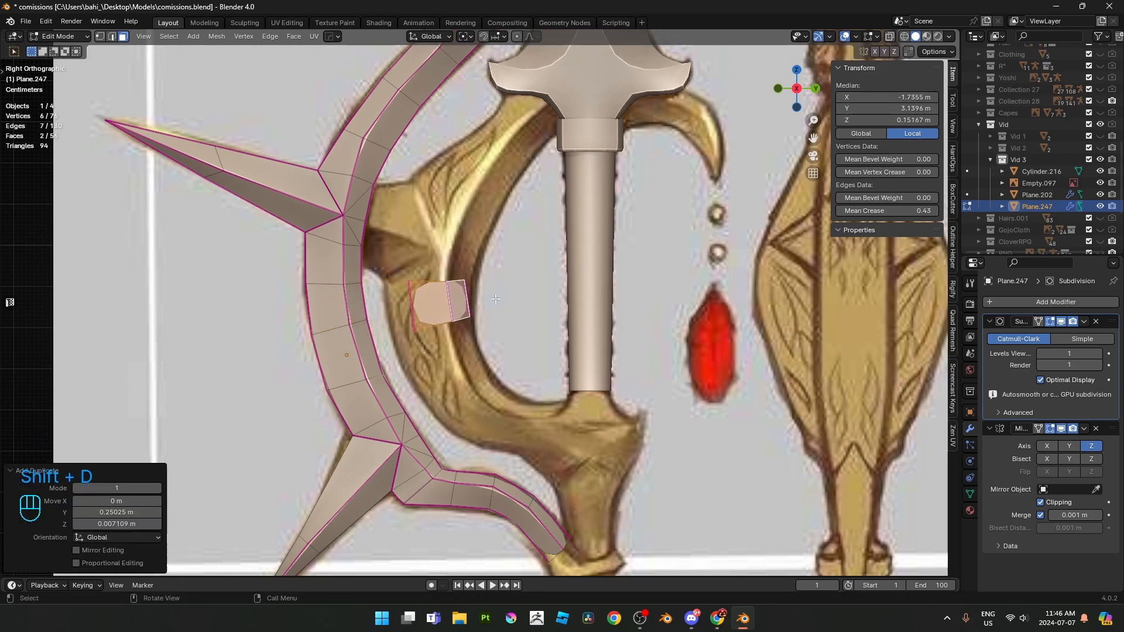
- Enlarge the duplicated patch and move it to match the inner guard's width in the reference
scroll(533, 286, "up", 1)
key("alt+z")
key("s")
key("2")
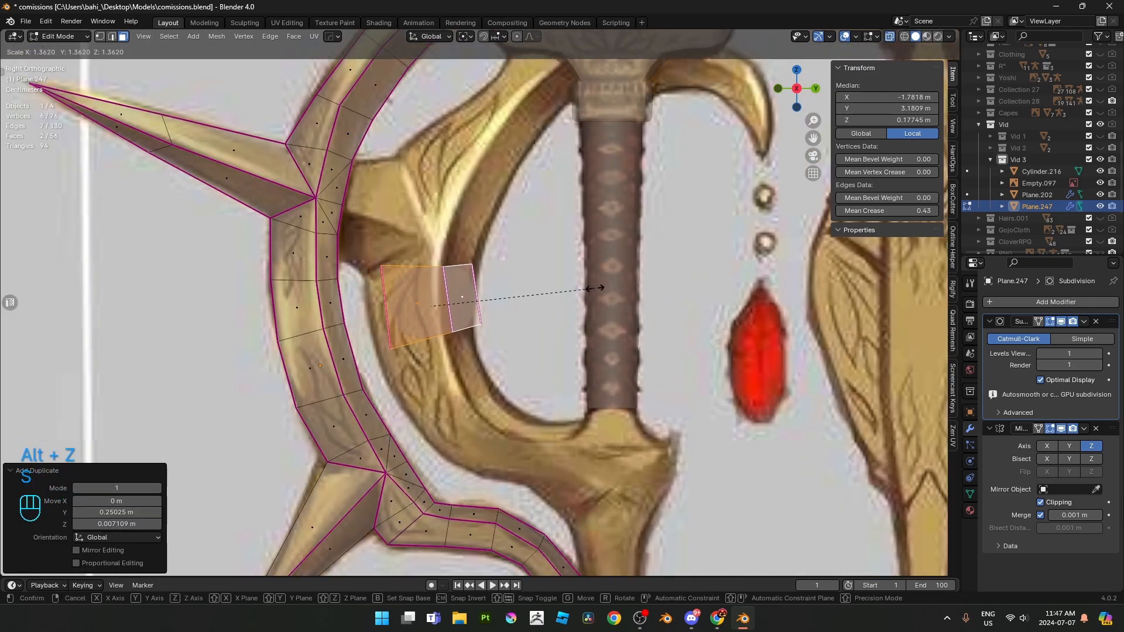
left_click(600, 291)
key("g")
left_click(383, 327)
- Move and rotate the patch's middle edge so it follows the painted ridge line of the inner guard
key("2")
left_click(449, 303)
key("g")
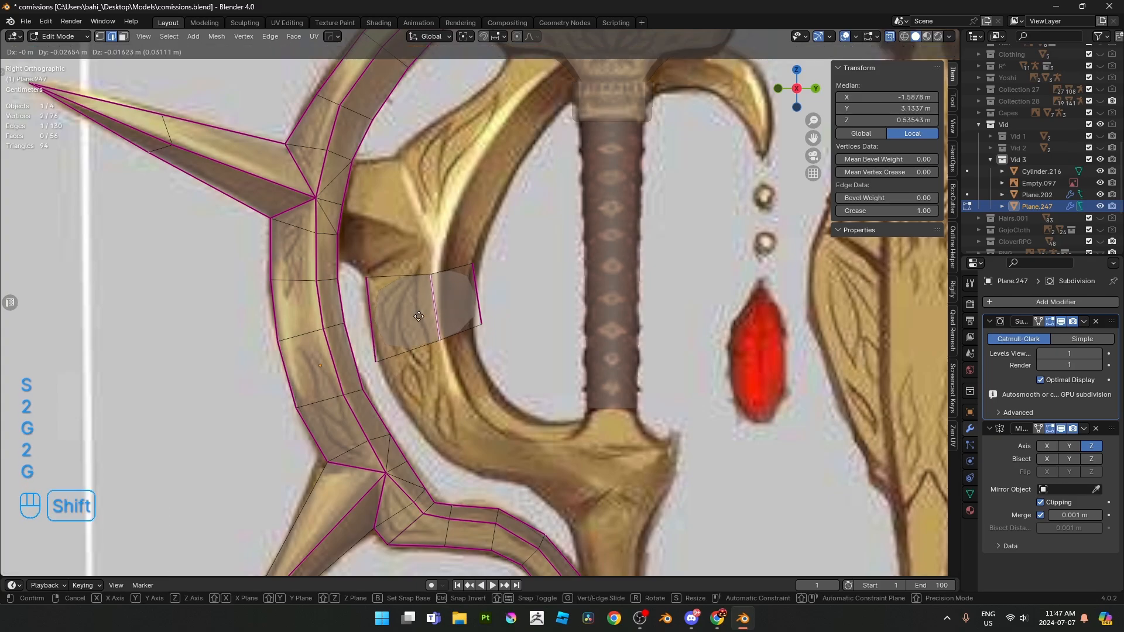
left_click(441, 309)
key("r")
left_click(536, 307)
key("g")
left_click(541, 307)
- Pull the patch's ridge edge outward about 0.085 m along the X axis to thicken the inner guard
key("alt+z")
middle_click_drag(541, 306, 747, 265)
left_click(515, 345)
scroll(603, 316, "down", 3)
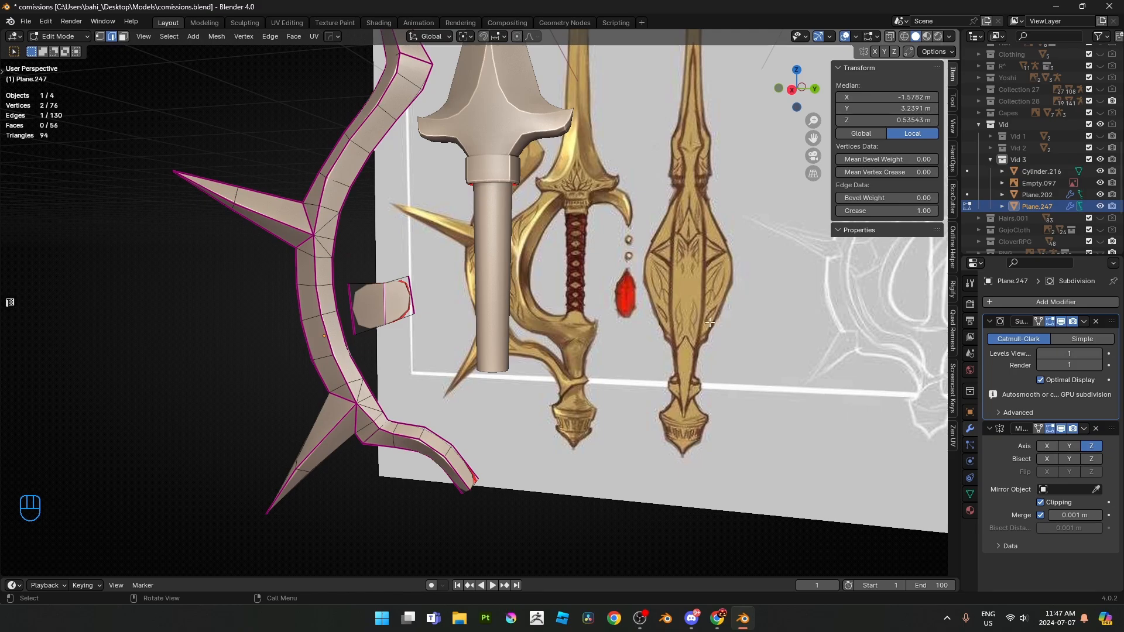
middle_click_drag(730, 265, 727, 270)
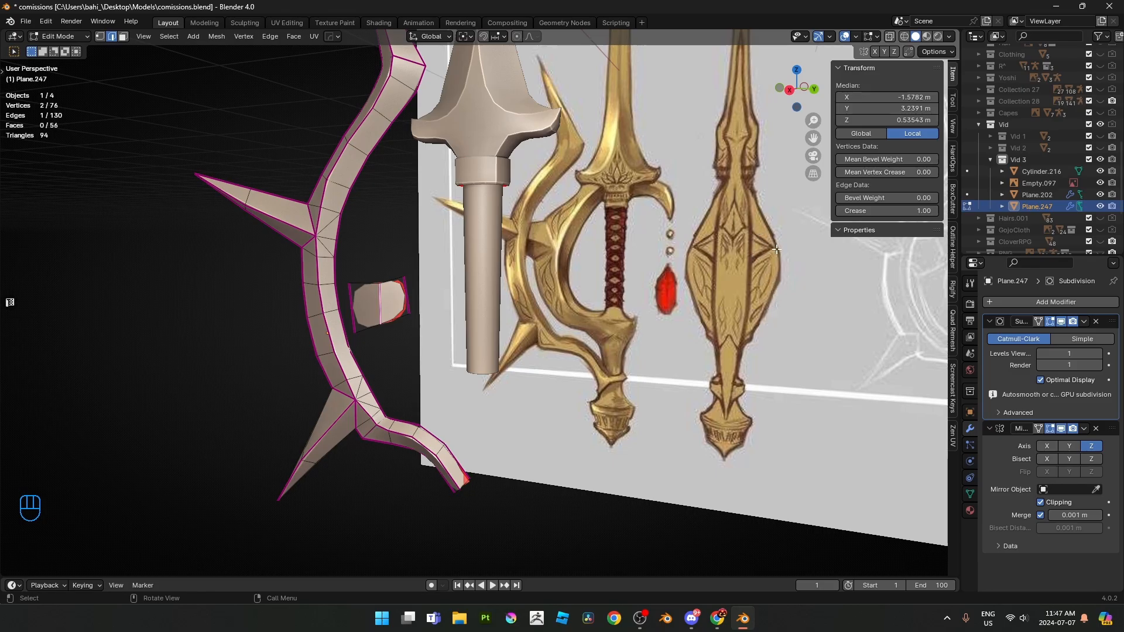
middle_click_drag(592, 281, 591, 285)
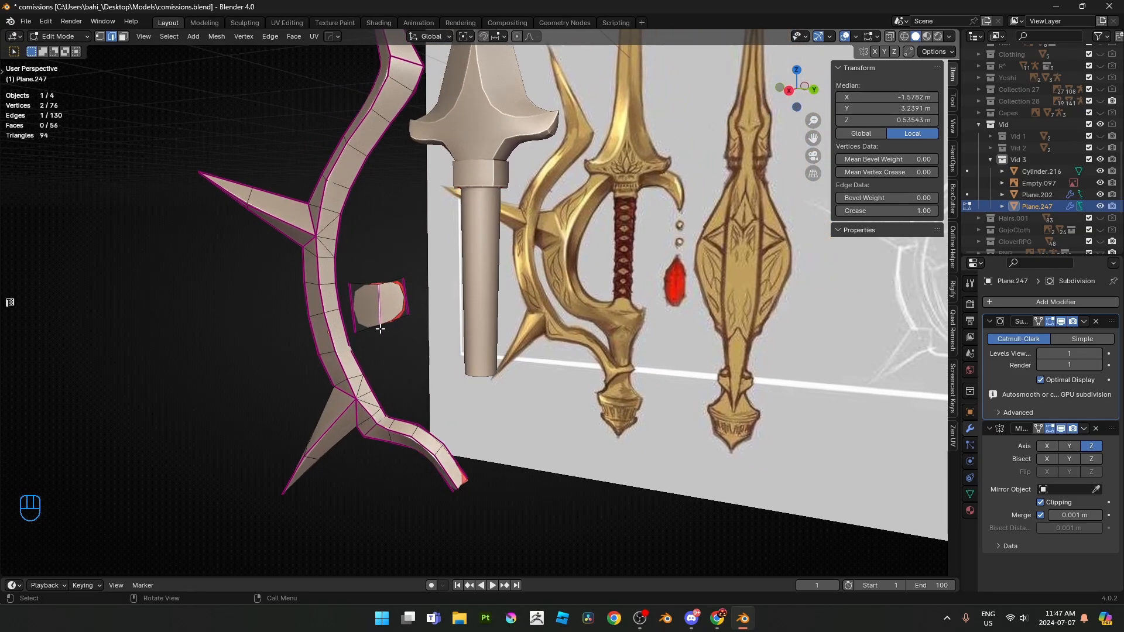
key("KP_3")
key("alt+z")
key("2")
key("alt+z")
middle_click_drag(445, 329, 547, 352)
key("g")
key("x")
left_click(558, 354)
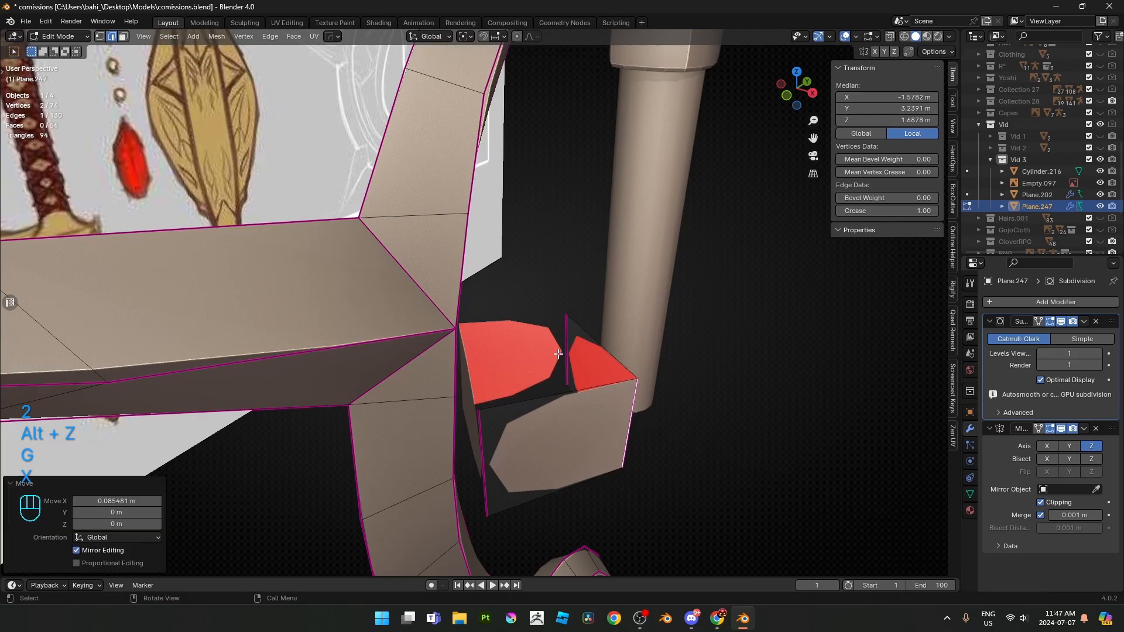
- Compare the thickness from the front, then shift the whole guard mesh along the X axis to thicken it
key("KP_3")
key("KP_1")
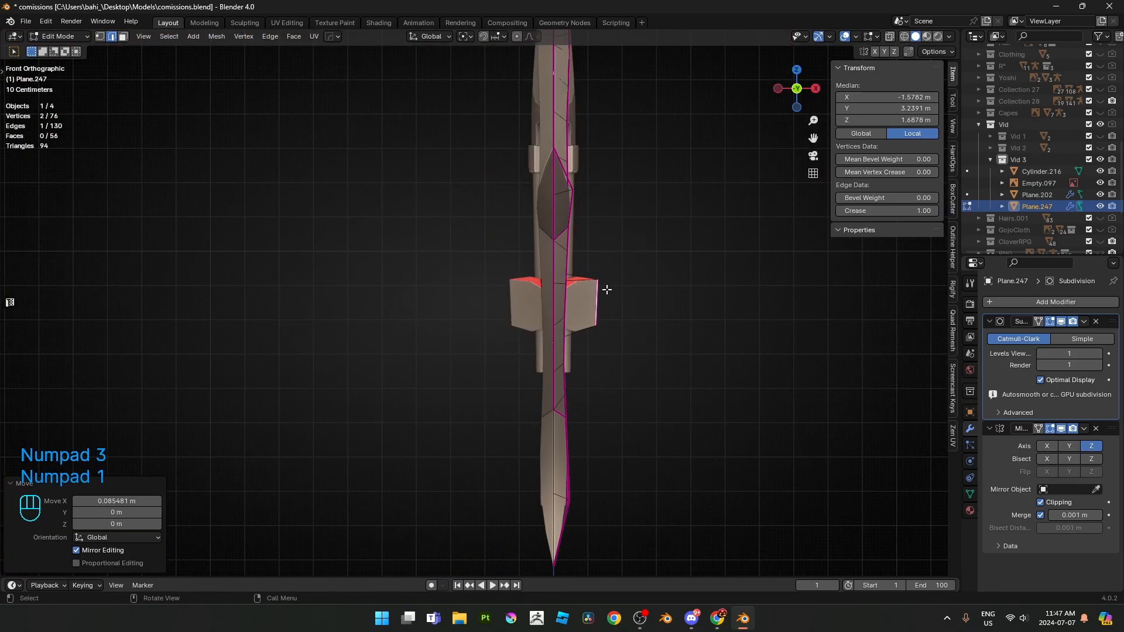
key("Tab")
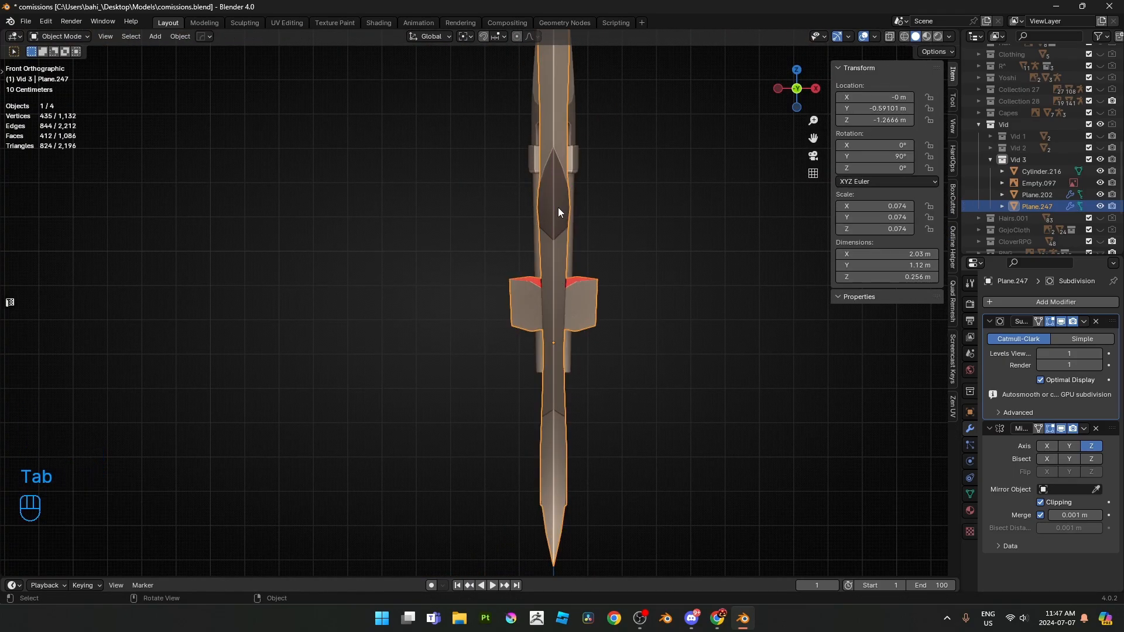
key("Tab")
middle_click_drag(557, 207, 673, 342)
key("a")
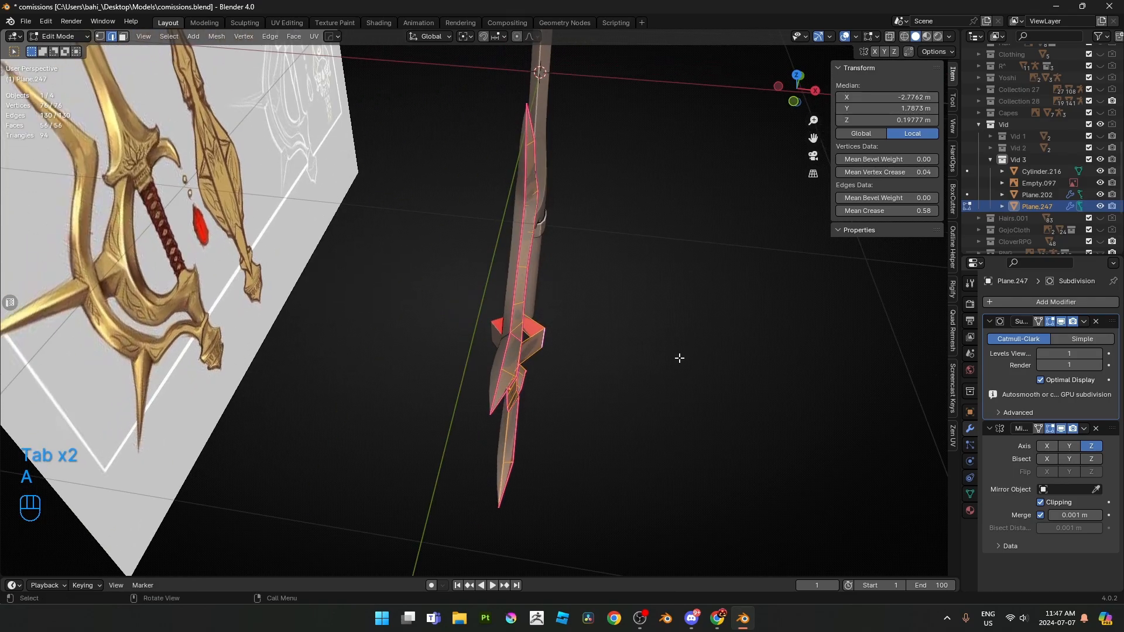
key("s")
key("x")
left_click(689, 358)
key("g")
key("x")
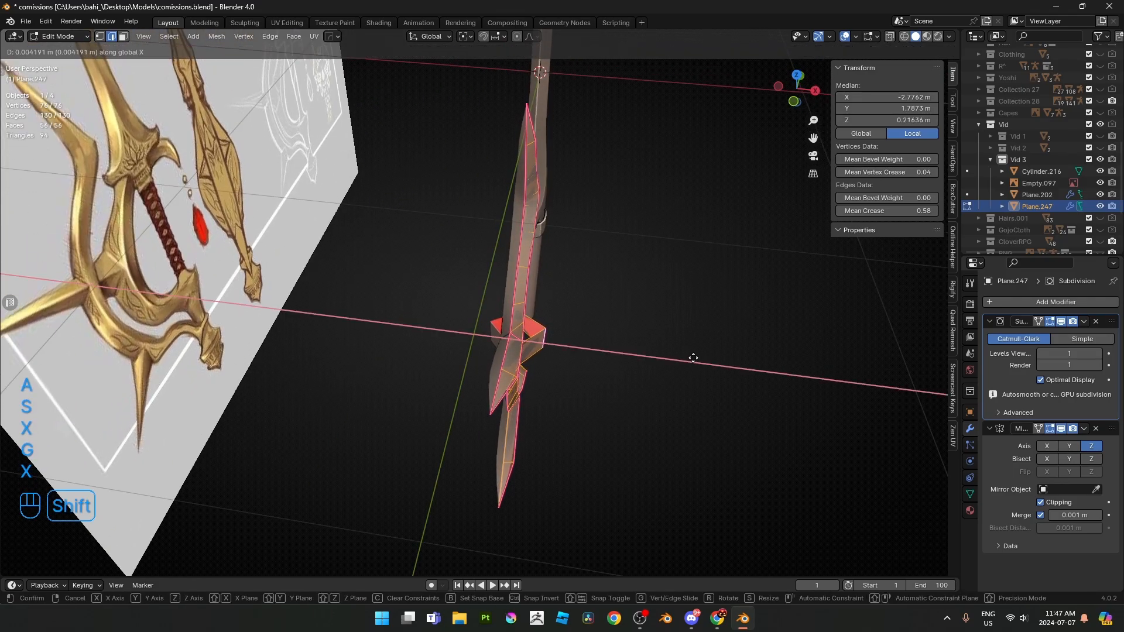
left_click(724, 361)
key("Tab")
- Fine-tune the patch's ridge edge by about -0.003 m along the X axis
middle_click_drag(679, 364, 644, 329)
scroll(638, 331, "up", 3)
key("Tab")
left_click(559, 336)
key("g")
key("x")
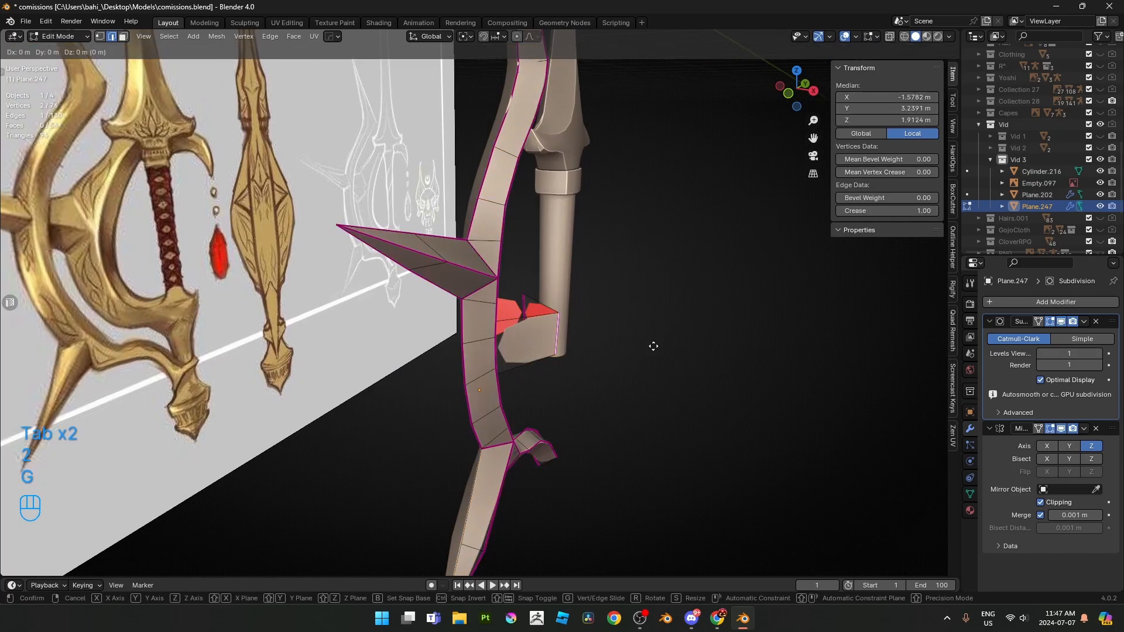
left_click(650, 347)
- Extrude the patch's two upper edges up the inner guard, rotating the new edge section about 28° to follow the curve
key("KP_3")
key("alt+z")
scroll(294, 294, "up", 6)
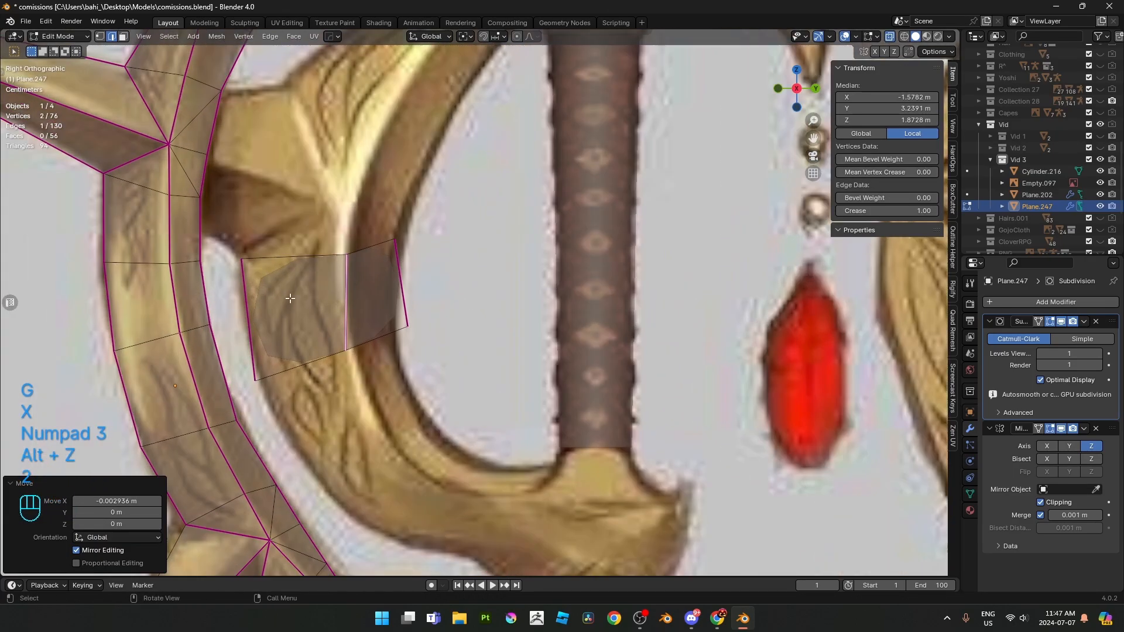
key("2")
key("2")
left_click(325, 256)
left_click(379, 244, "shift")
middle_click_drag(404, 317, 405, 385, "shift")
key("e")
left_click(480, 197)
key("r")
left_click(515, 304)
key("g")
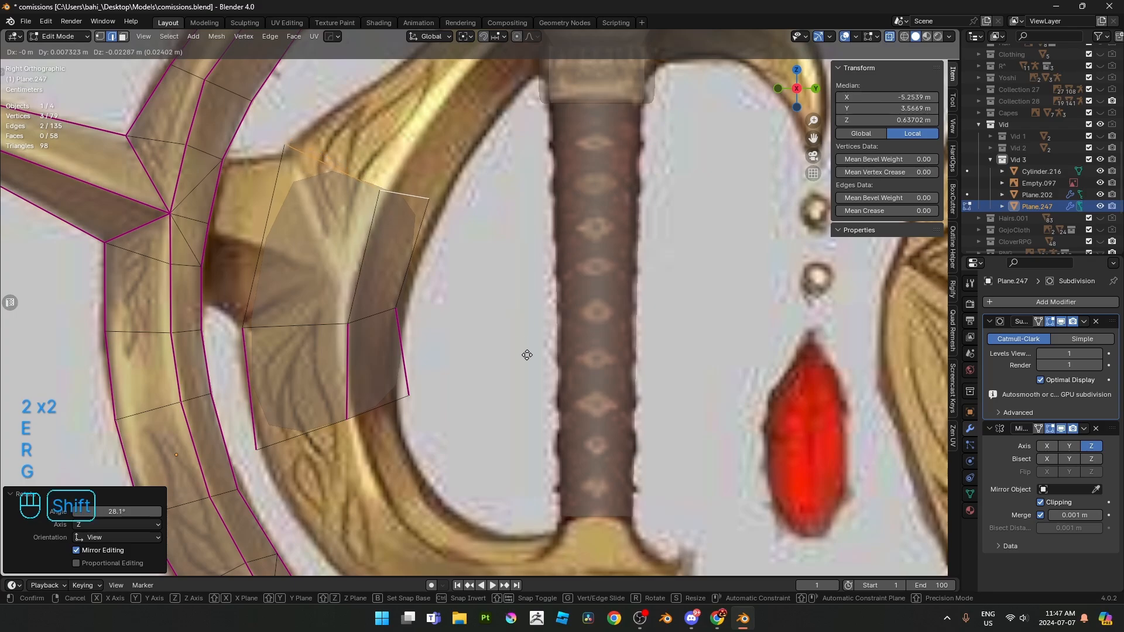
left_click(527, 354)
- Move the new section's inner corner vertex onto the inner guard's outline
key("1")
left_click(446, 223)
key("g")
left_click(476, 267)
- Extrude the end edges further towards the crossguard, then rotate, scale by about 0.75 and move them to fit the reference
key("2")
left_click(410, 205)
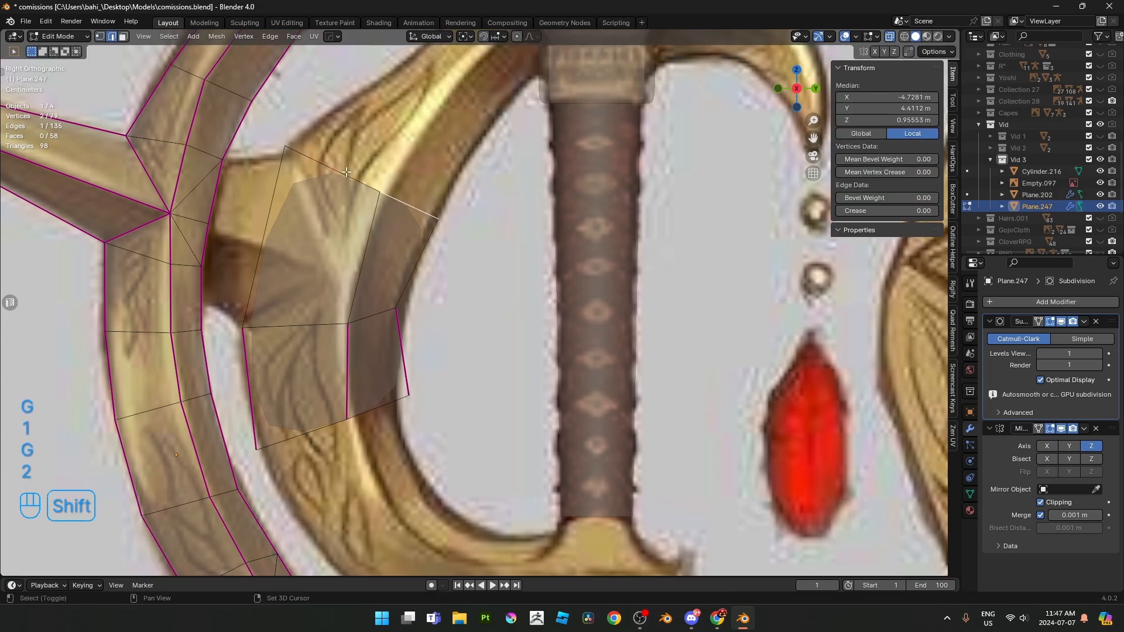
left_click(345, 175, "shift")
middle_click_drag(375, 146, 315, 305, "shift")
key("e")
left_click(481, 195)
key("r")
left_click(571, 240)
key("s")
left_click(572, 303)
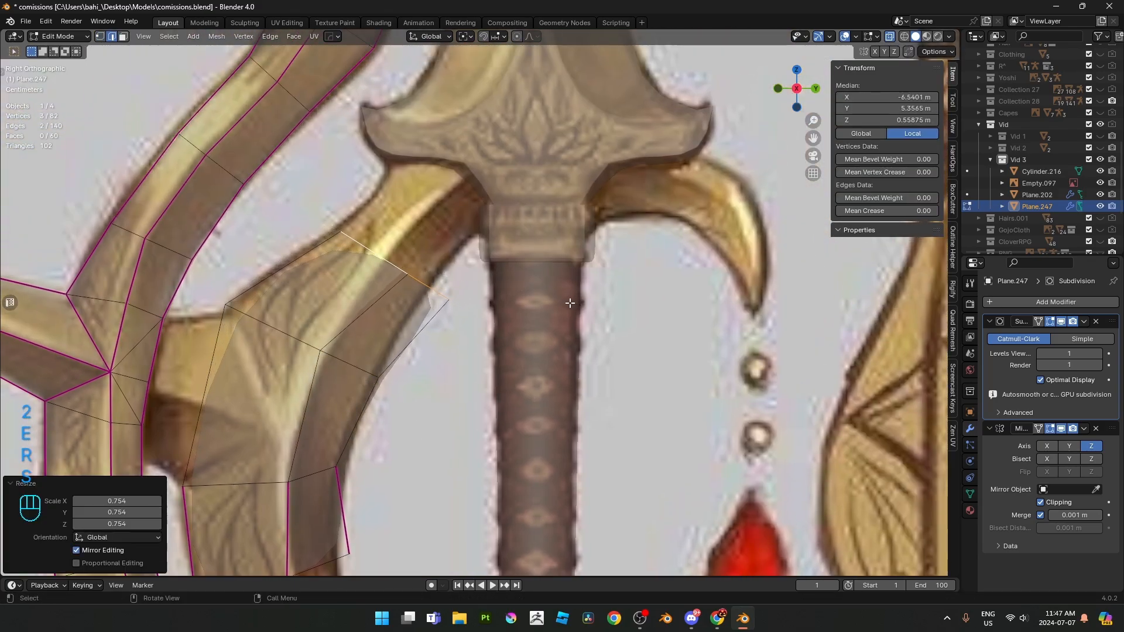
key("g")
left_click(548, 285)
- Adjust the newest section's inner vertex to sit on the inner guard's outline
key("1")
left_click_drag(371, 261, 417, 287)
key("g")
key("g")
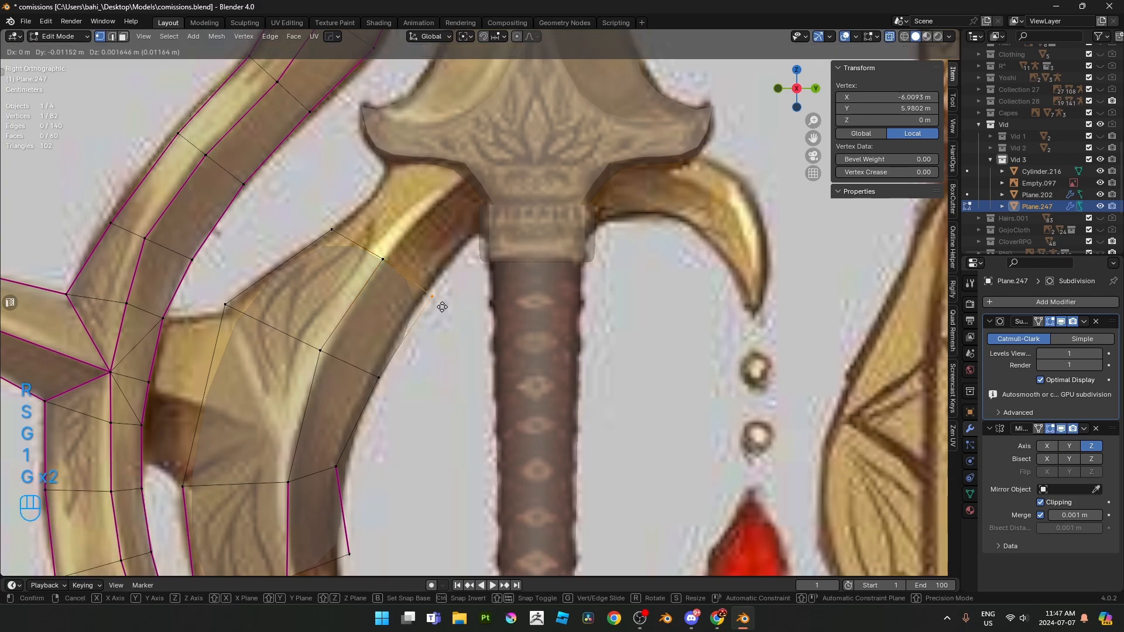
left_click(384, 327)
- Extrude the end edges up to beneath the crossguard, rotating them about 4° and scaling them by about 0.915
key("2")
left_click(366, 247)
left_click(404, 276, "shift")
key("e")
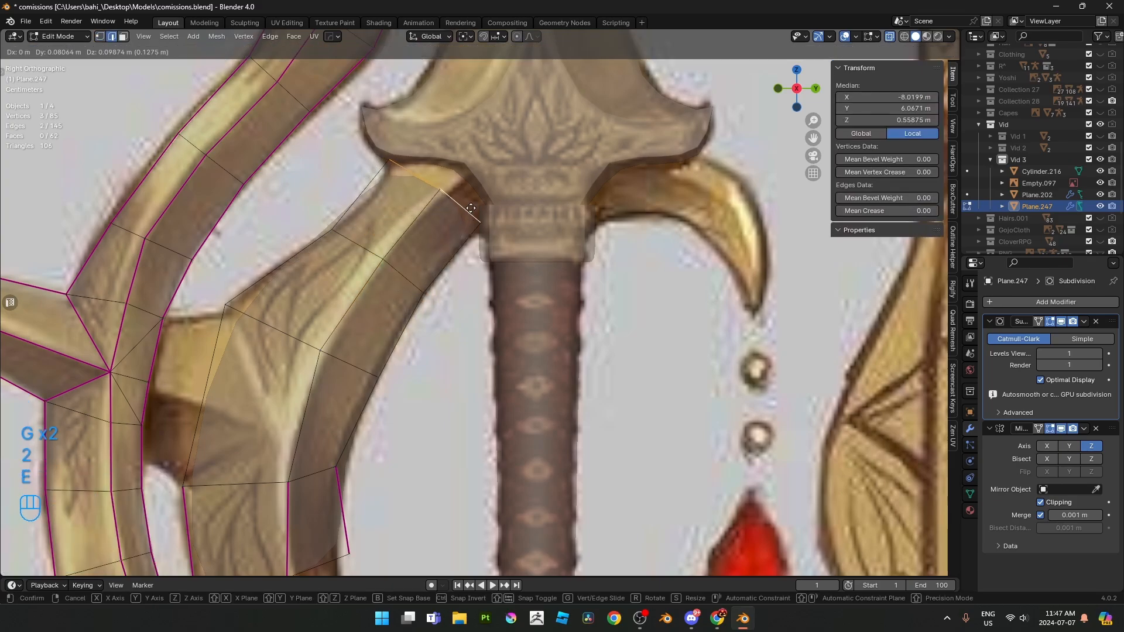
left_click(423, 299)
key("r")
left_click(463, 275)
key("s")
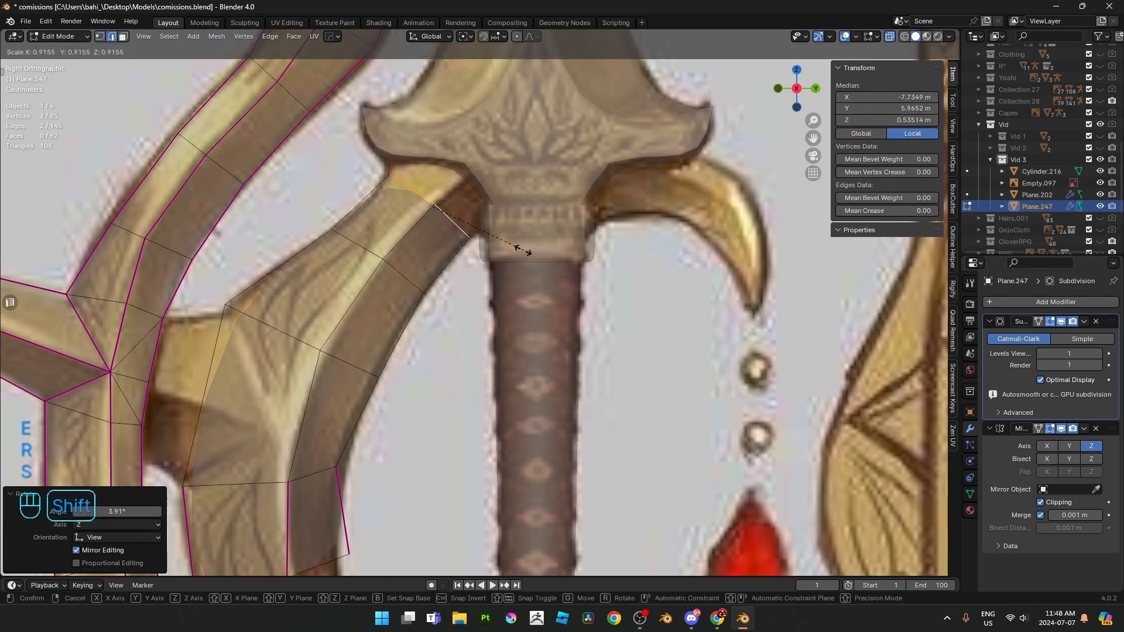
left_click(509, 237)
- Extrude the end edges into the grip collar, rotate them about 21.5°, then shrink and reposition them
middle_click_drag(504, 231, 483, 268, "shift")
key("e")
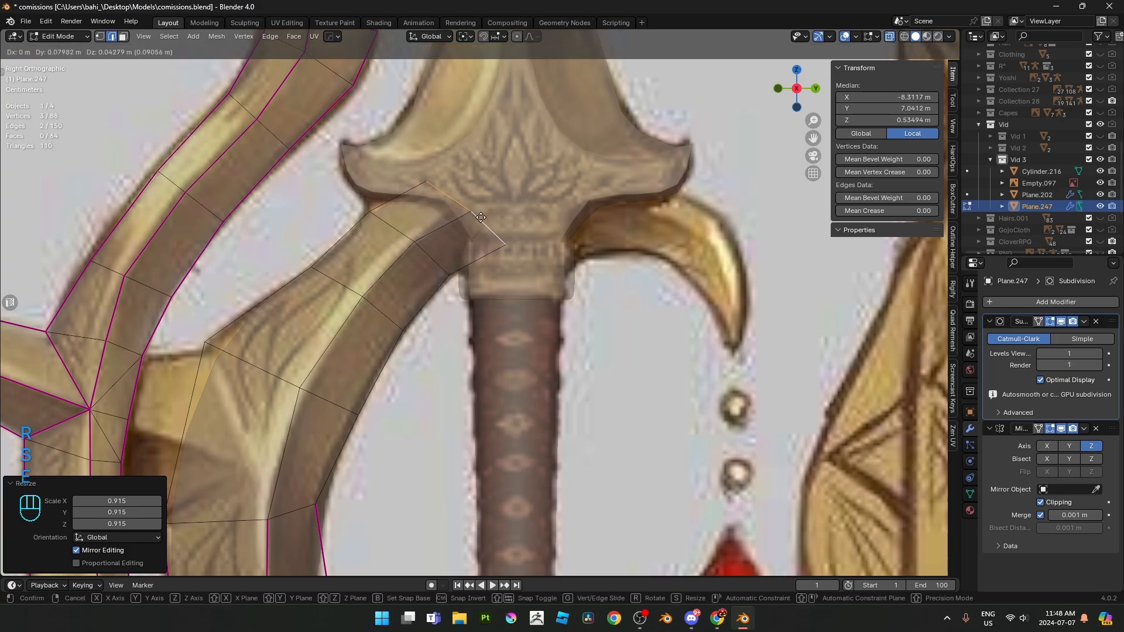
left_click(462, 229)
key("r")
left_click(564, 258)
key("s")
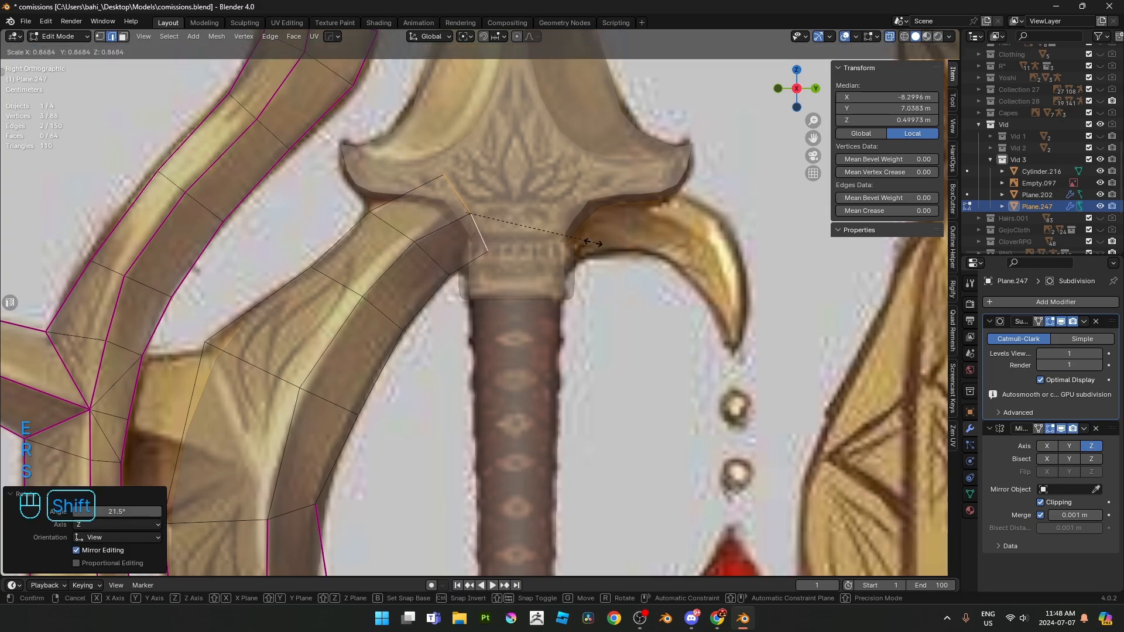
key("g")
left_click(443, 219)
- Move the outer-side vertices just below the crossguard onto the inner guard's reference outline
key("1")
left_click(371, 209)
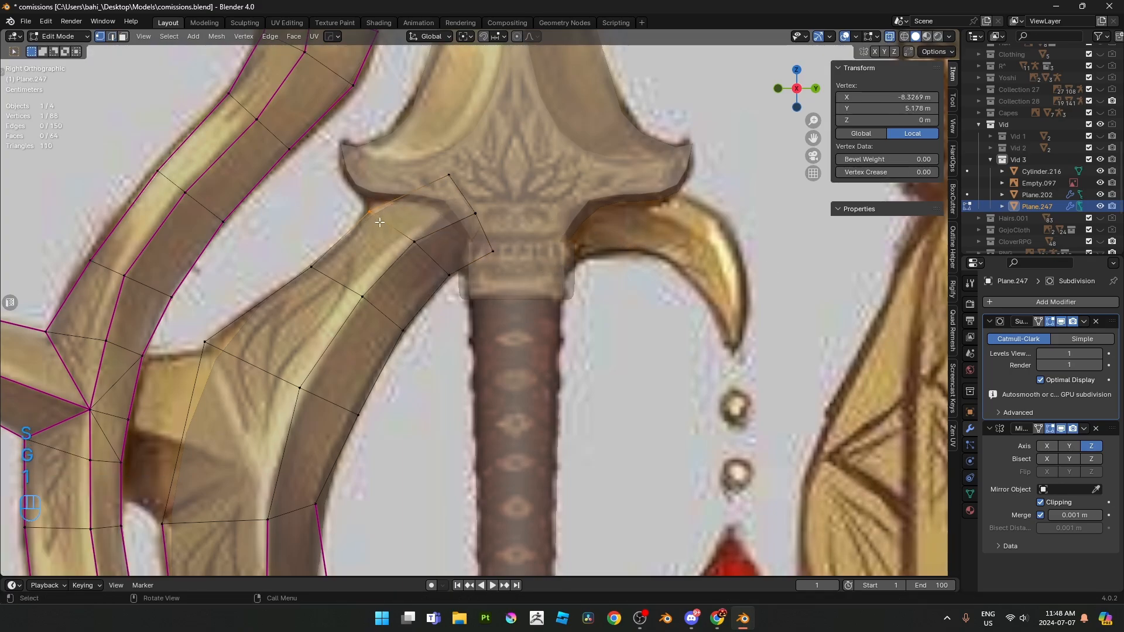
key("g")
key("g")
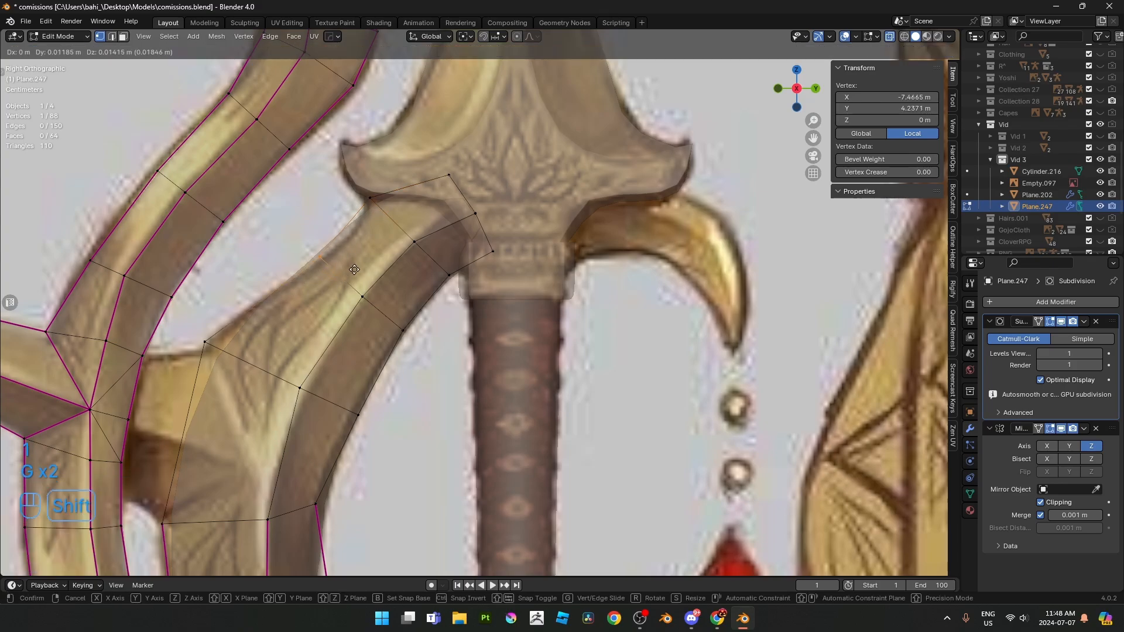
left_click(469, 281)
left_click(387, 210)
key("g")
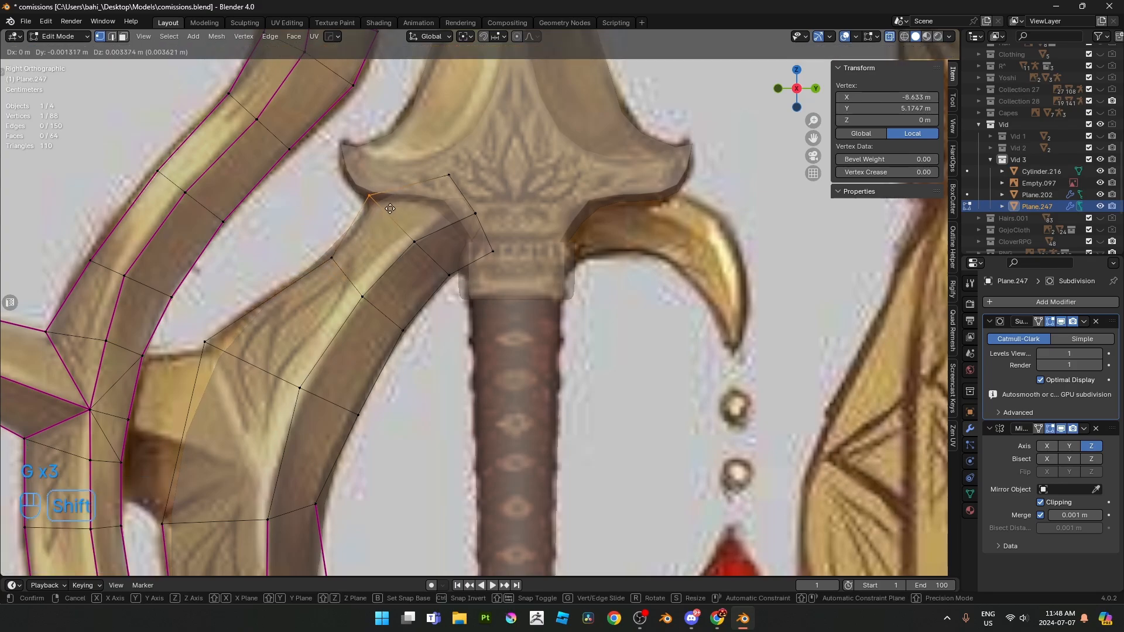
left_click(391, 212)
- Extrude the end edges across the grip collar and rotate them about 20.6°
key("2")
left_click(465, 195)
left_click(494, 220, "shift")
key("e")
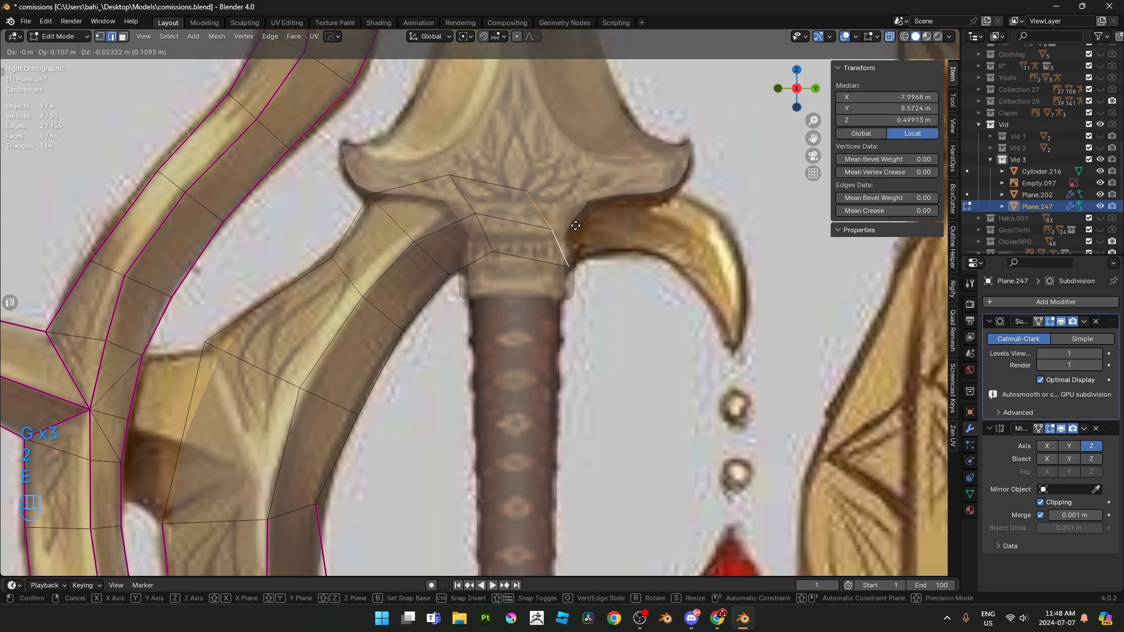
left_click(576, 227)
key("r")
left_click(595, 245)
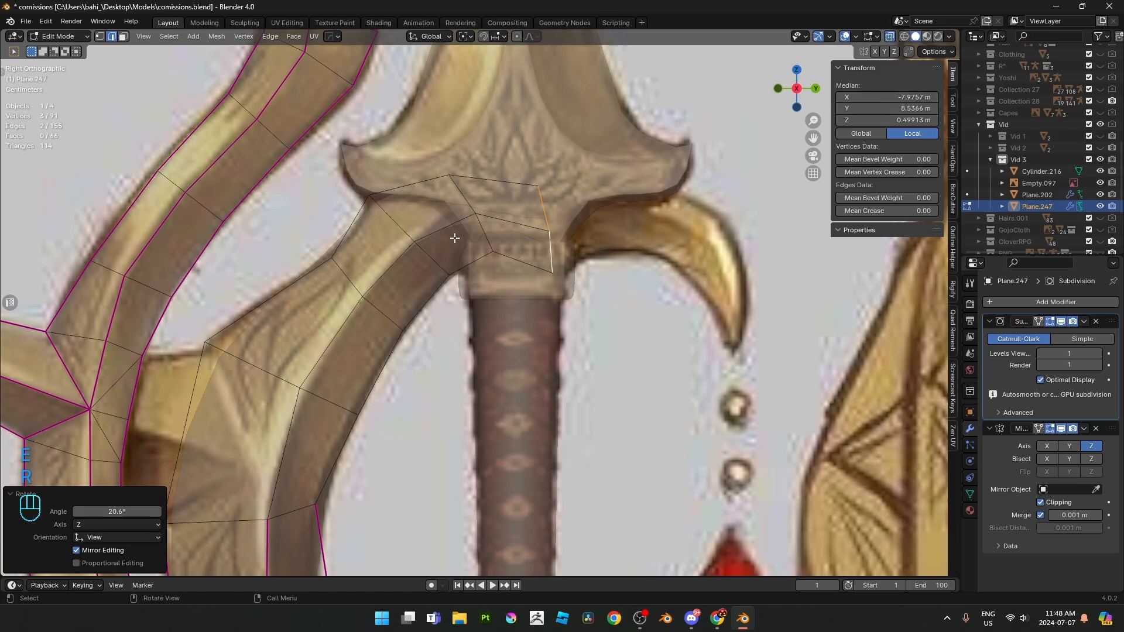
- Extrude the end edges to the start of the hook beyond the collar, then scale, move and rotate them about 8.5°
key("e")
left_click(643, 262)
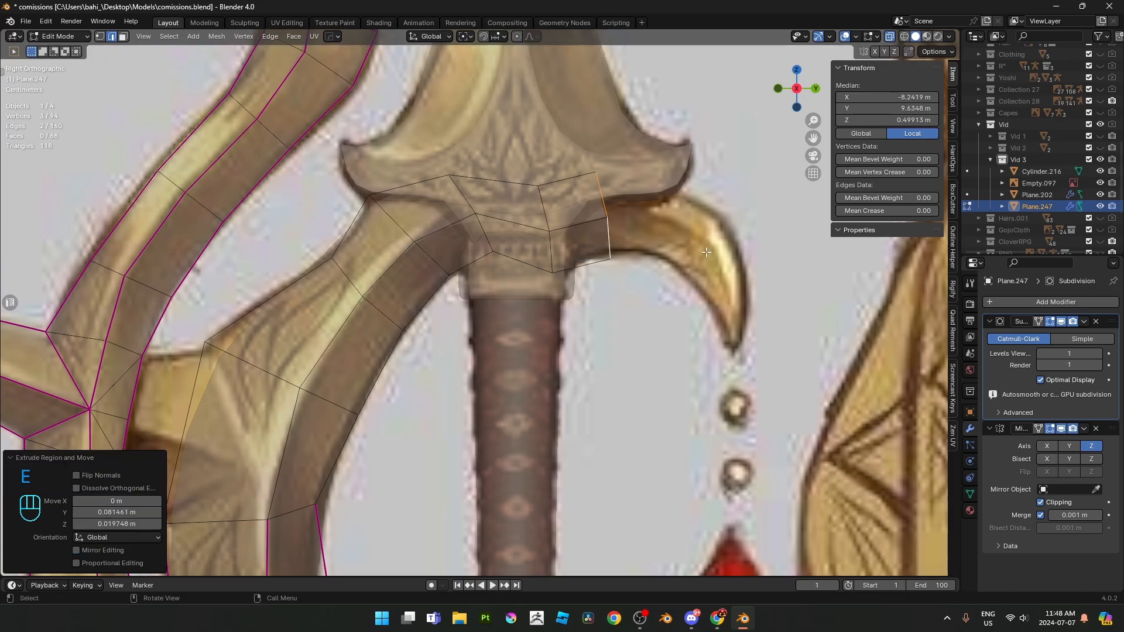
key("s")
left_click(665, 250)
key("g")
left_click(697, 257)
key("r")
left_click(728, 290)
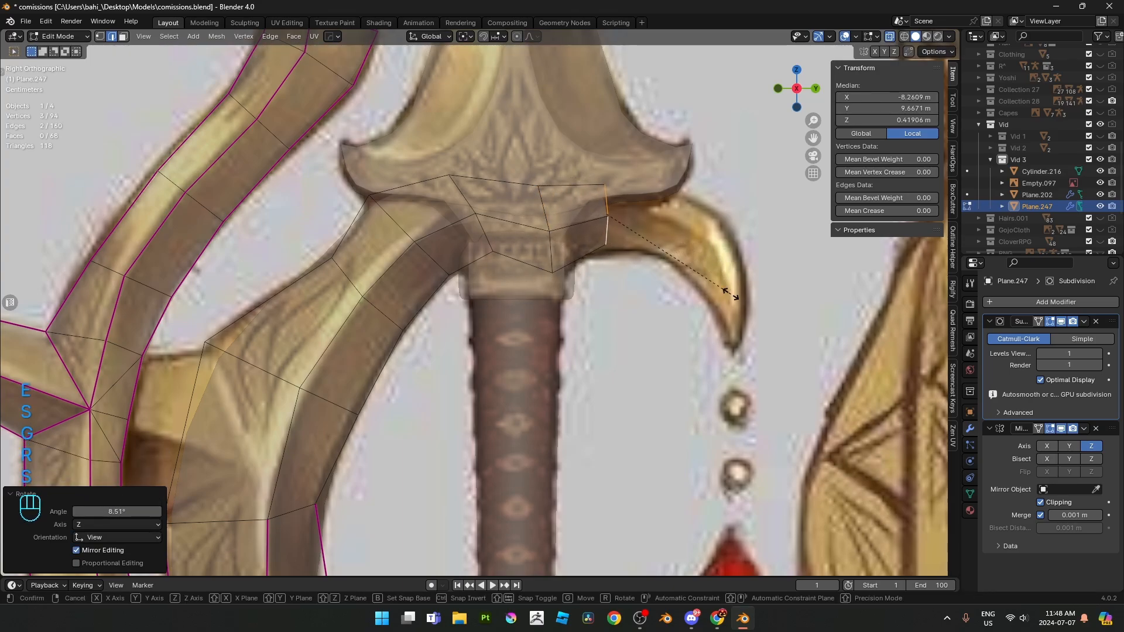
key("s")
left_click(752, 293)
- Slide the ridge edge between the collar and the hook by a factor of about 0.27
key("2")
key("g")
key("g")
left_click(609, 222)
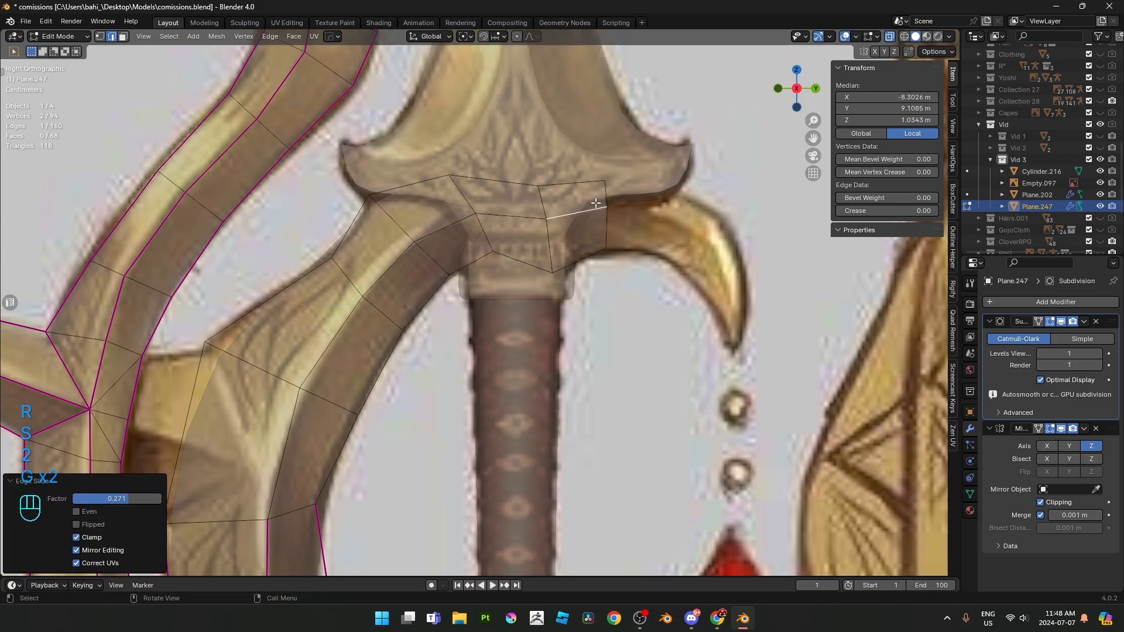
- Extrude the end edges along the hook, rotate them about 18.4° and scale them to its width
key("2")
key("e")
left_click(702, 222)
key("r")
left_click(719, 229)
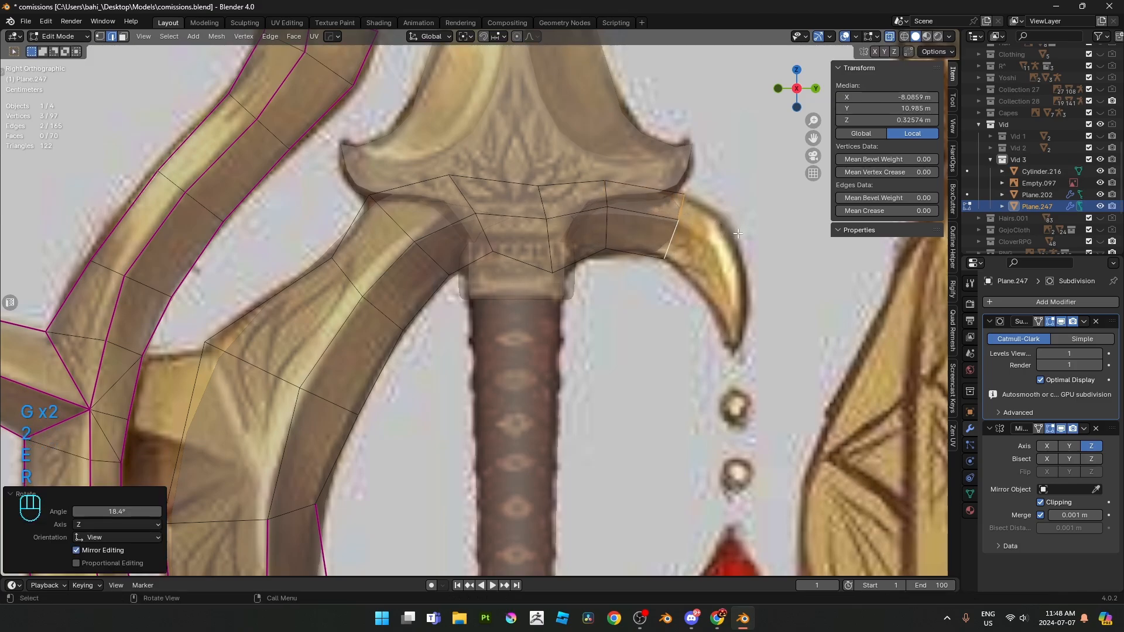
key("s")
left_click(721, 229)
- Nudge the ridge vertex of the hook's newest section onto the painted ridge line
key("1")
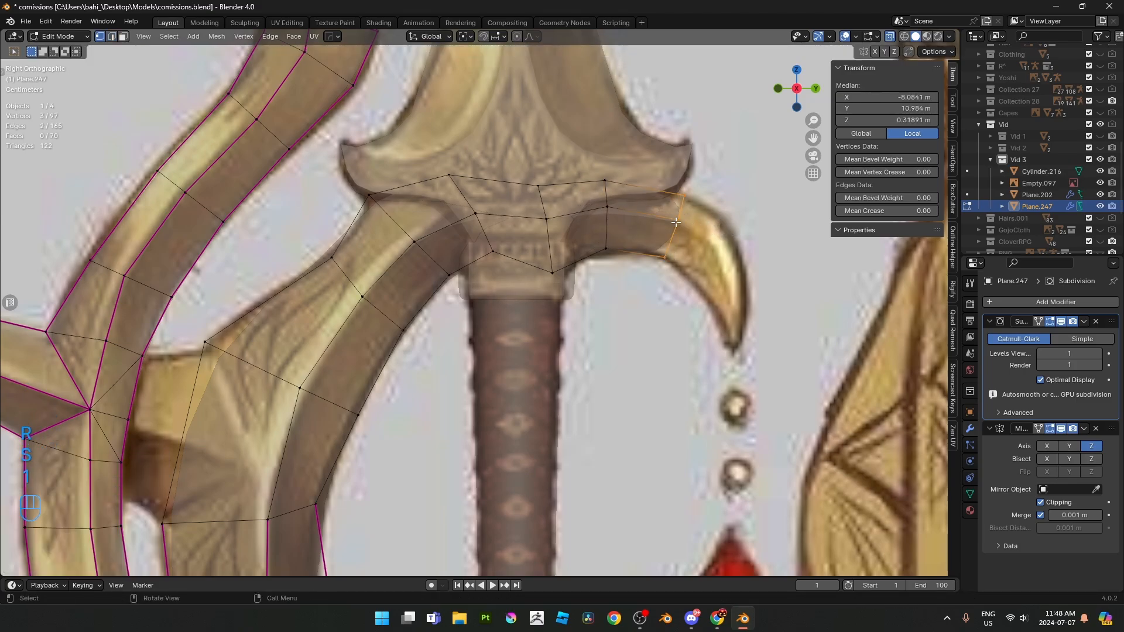
left_click(677, 223)
key("g")
left_click(677, 222)
- Extrude the hook's end edges further around its outer bend and rotate them to follow the painted curve
key("2")
left_click(678, 210)
left_click(673, 237, "shift")
middle_click_drag(710, 198, 593, 196, "shift")
key("e")
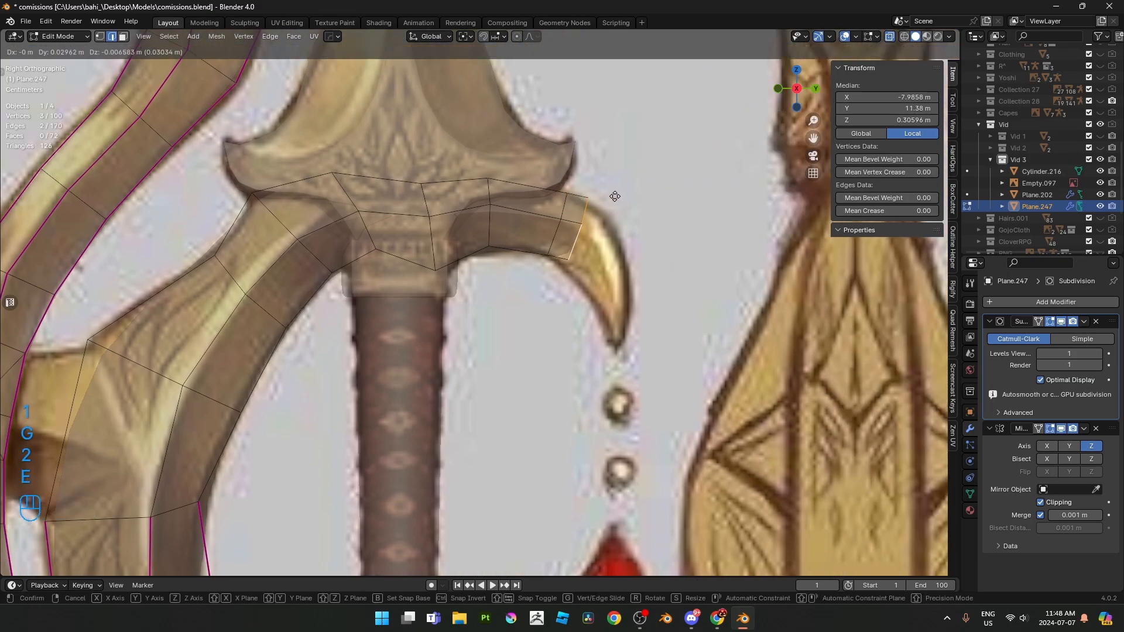
left_click(632, 225)
key("r")
left_click(711, 240)
- Scale, move and rotate the new hook section to match the painted hook's width and direction
key("s")
left_click(710, 240)
key("g")
left_click(673, 243)
key("s")
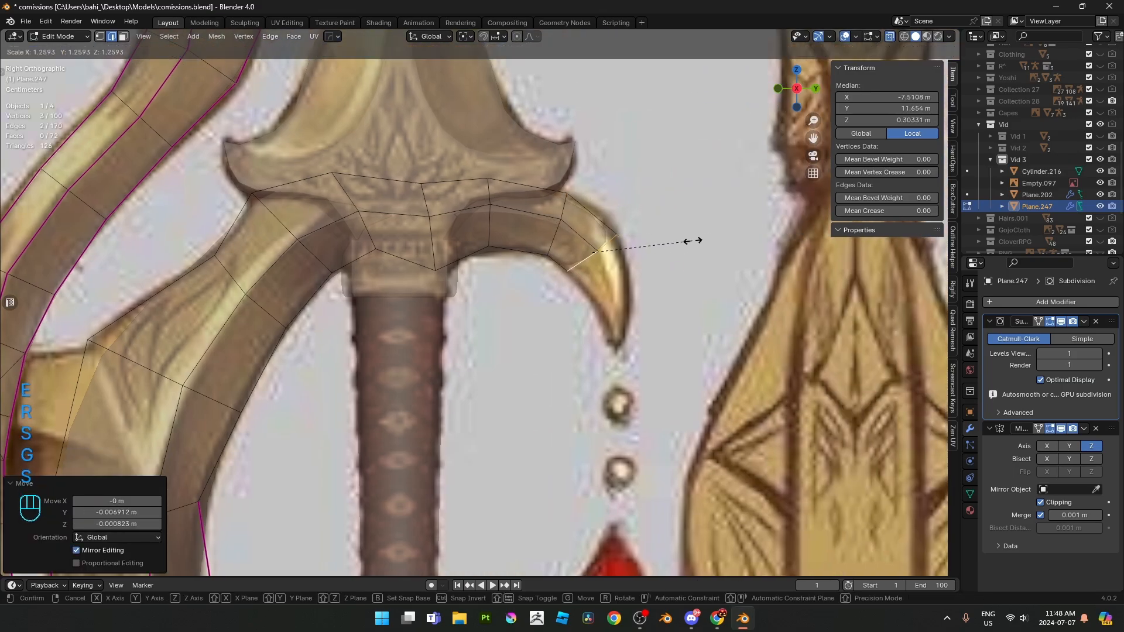
left_click(688, 240)
key("r")
left_click(697, 227)
- Extrude the end edges down towards the hook's tip, then rotate, narrow and reposition them within the painted outline
key("e")
left_click(720, 279)
key("r")
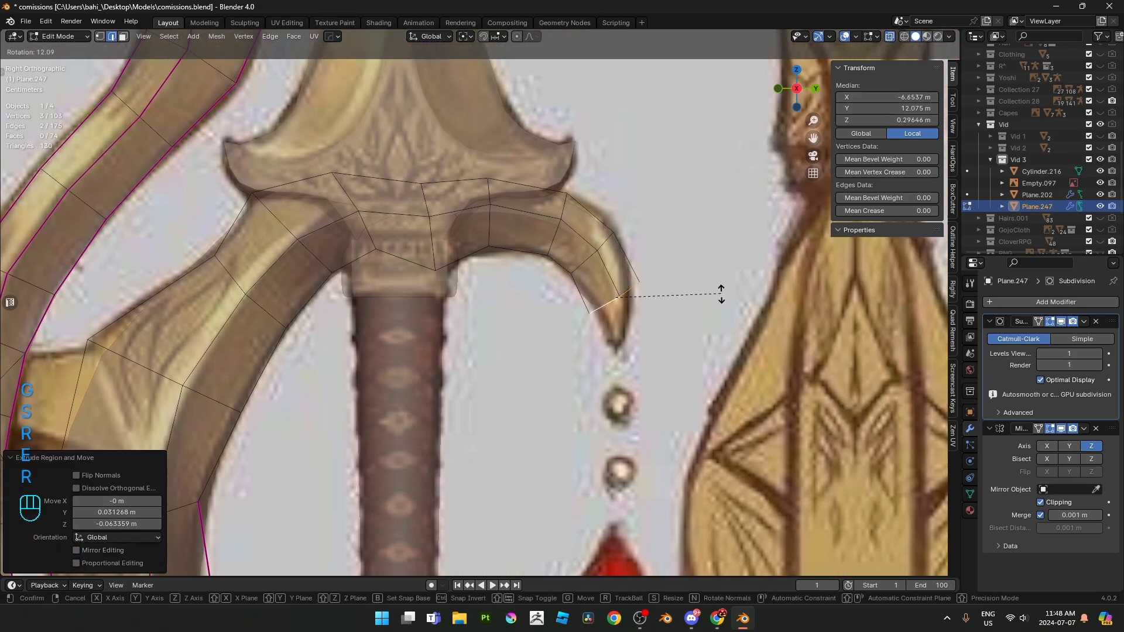
left_click(718, 303)
key("s")
left_click(674, 302)
key("g")
left_click(670, 298)
- Extrude the end edges to the tip of the hook and collapse them to a point by scaling to 0 and merging
key("e")
left_click(705, 336)
key("s")
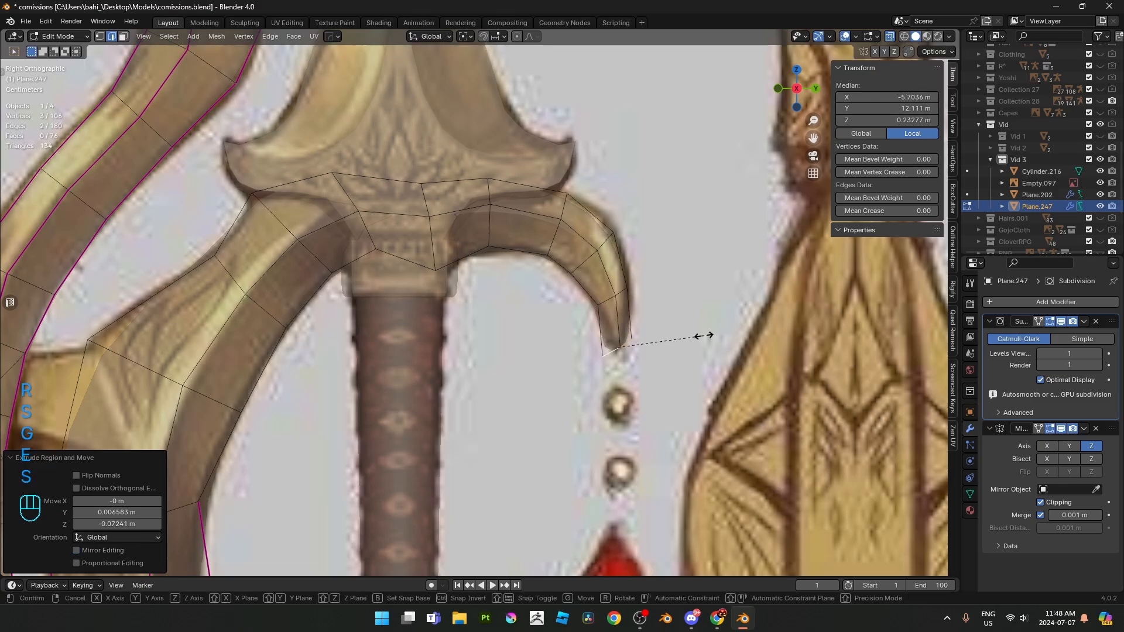
key("0")
left_click(705, 336)
key("m")
key("1")
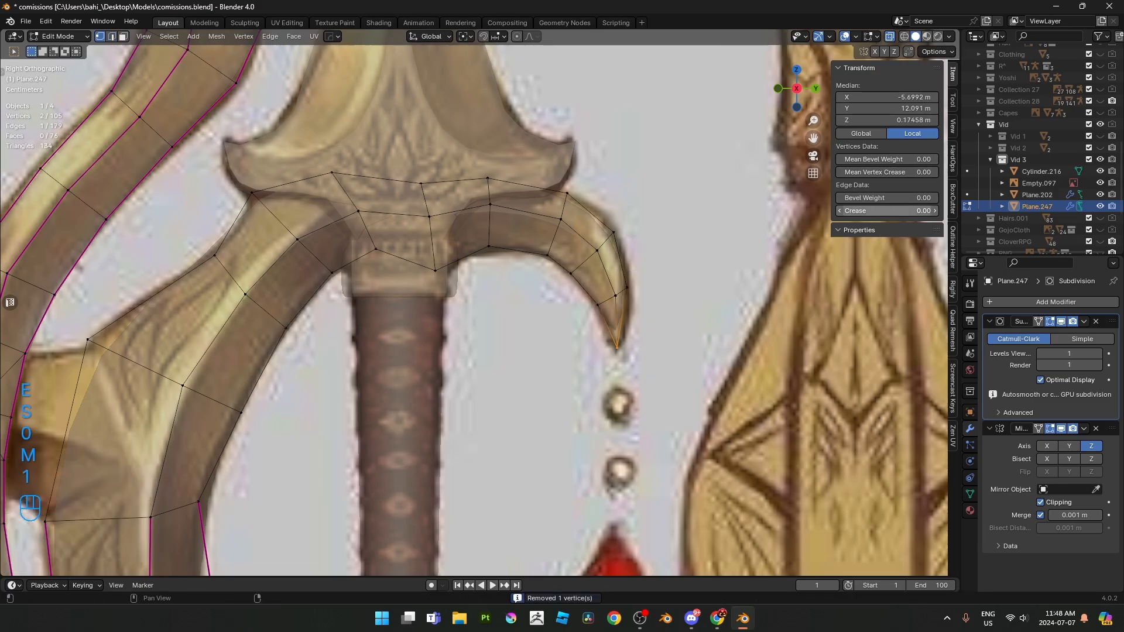
- Crease the hook's tip edge to 1.00, then slide its vertices together and merge the whole mesh by distance
left_click_drag(878, 211, 937, 211)
key("alt+z")
middle_click_drag(609, 345, 489, 351)
scroll(490, 351, "up", 5)
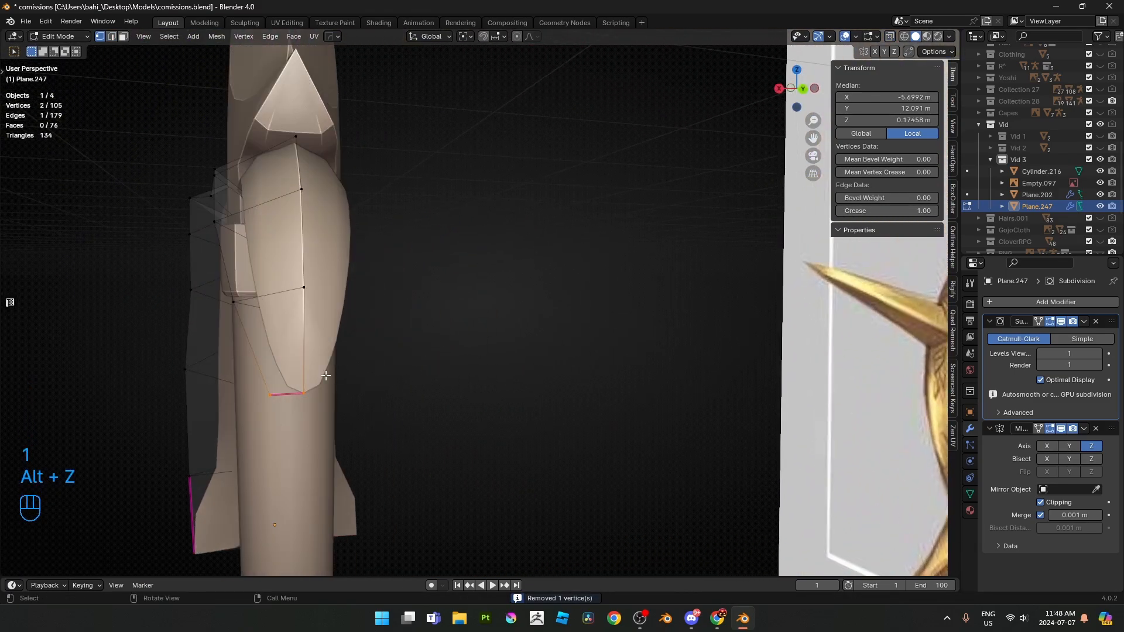
left_click(275, 387)
key("g")
key("g")
left_click(657, 418)
key("a")
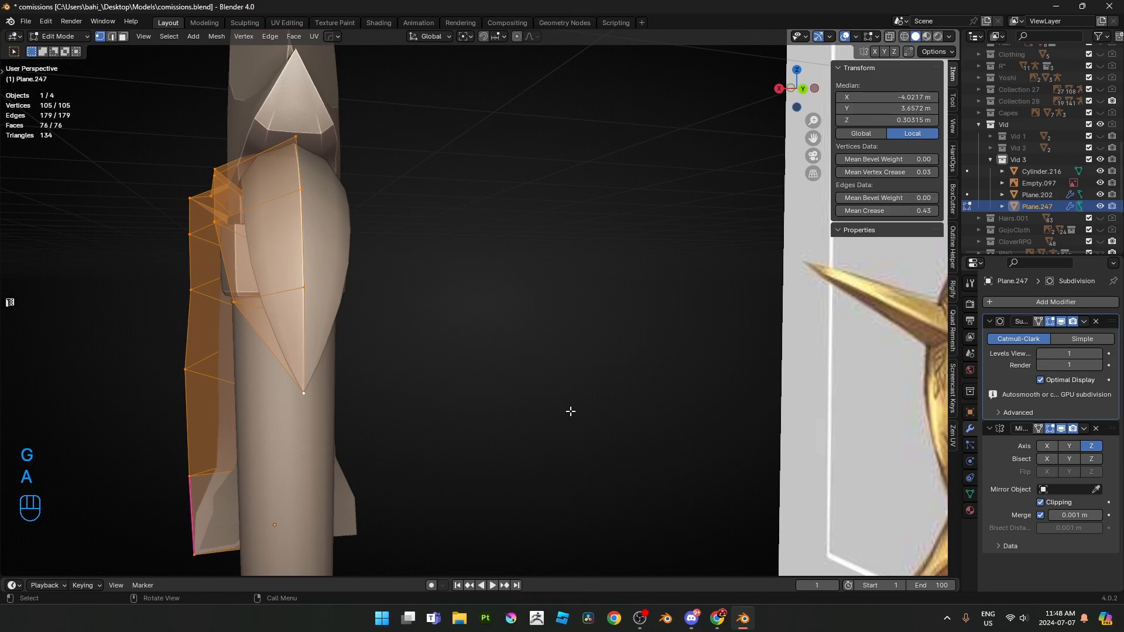
key("m")
left_click(570, 411)
- Select the lengthwise edge loops along the inner guard and hook, crease them to 1.000 and check the shape in Object Mode
middle_click_drag(469, 388, 517, 389, "shift")
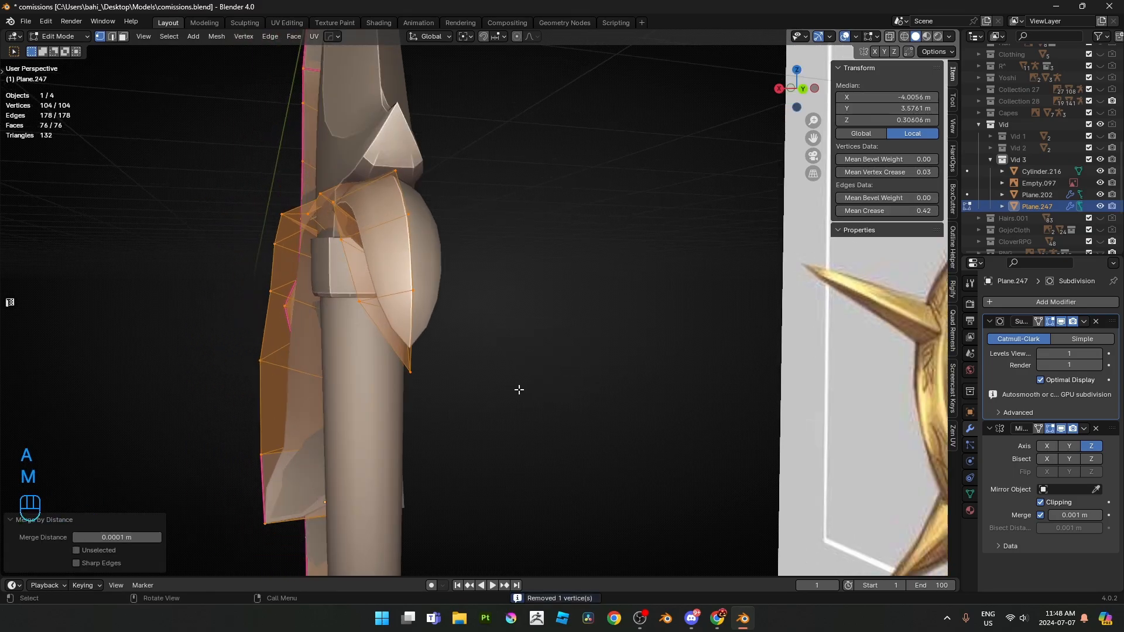
scroll(528, 370, "up", 5)
scroll(528, 370, "down", 4)
key("2")
left_click(552, 261, "alt")
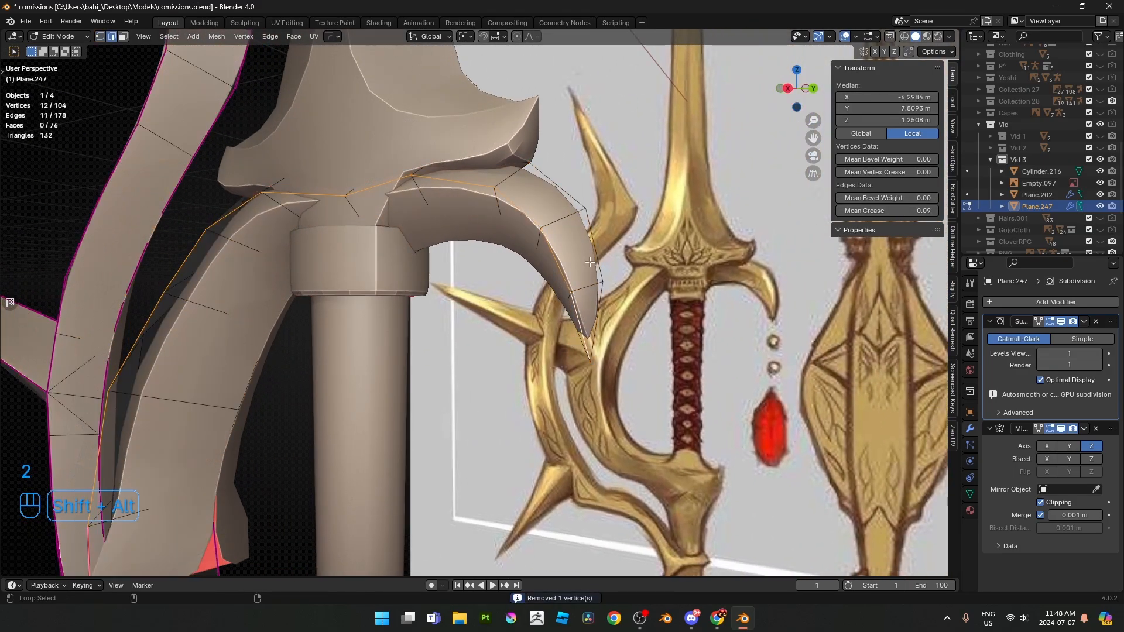
key("alt+z")
key("alt+z")
key("shift+e")
left_click(216, 343)
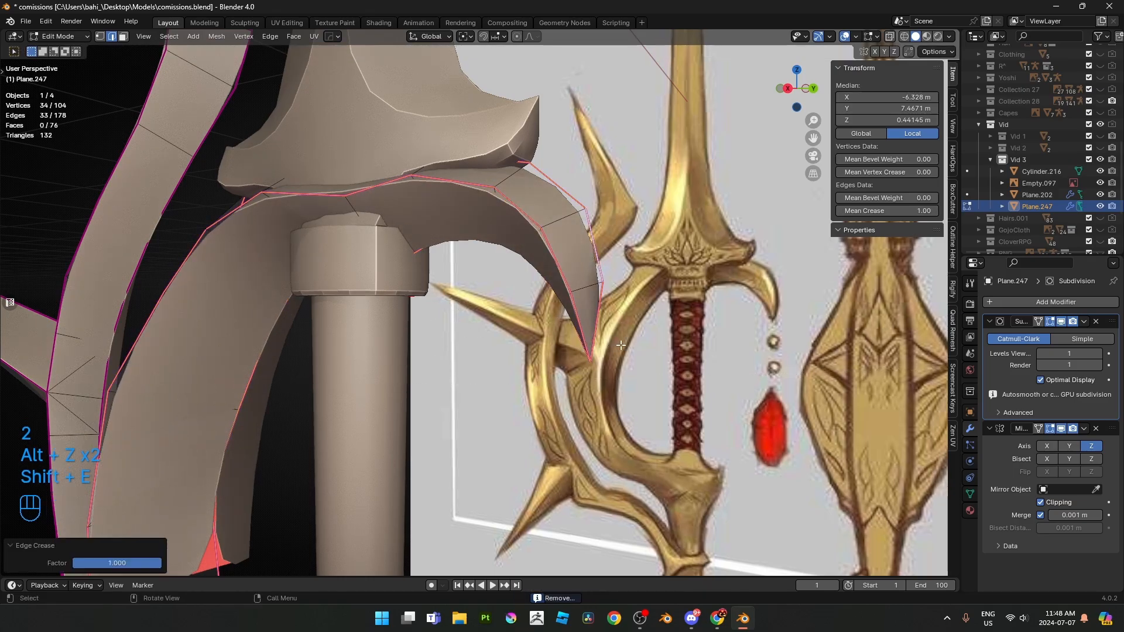
scroll(216, 343, "down", 5)
middle_click_drag(217, 343, 328, 341)
key("Tab")
middle_click_drag(411, 332, 424, 325, "shift")
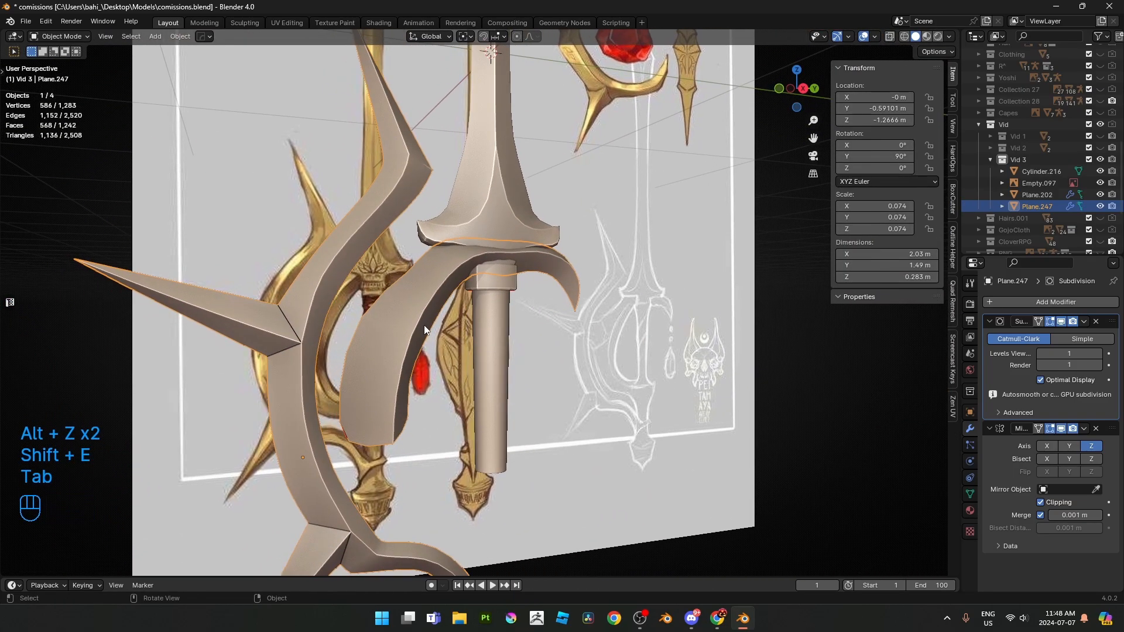
- In right view, shift the ridge and inner-edge vertices of the inner guard's second-lowest section about 0.006 m along negative Y
key("KP_3")
key("Tab")
scroll(423, 325, "up", 4)
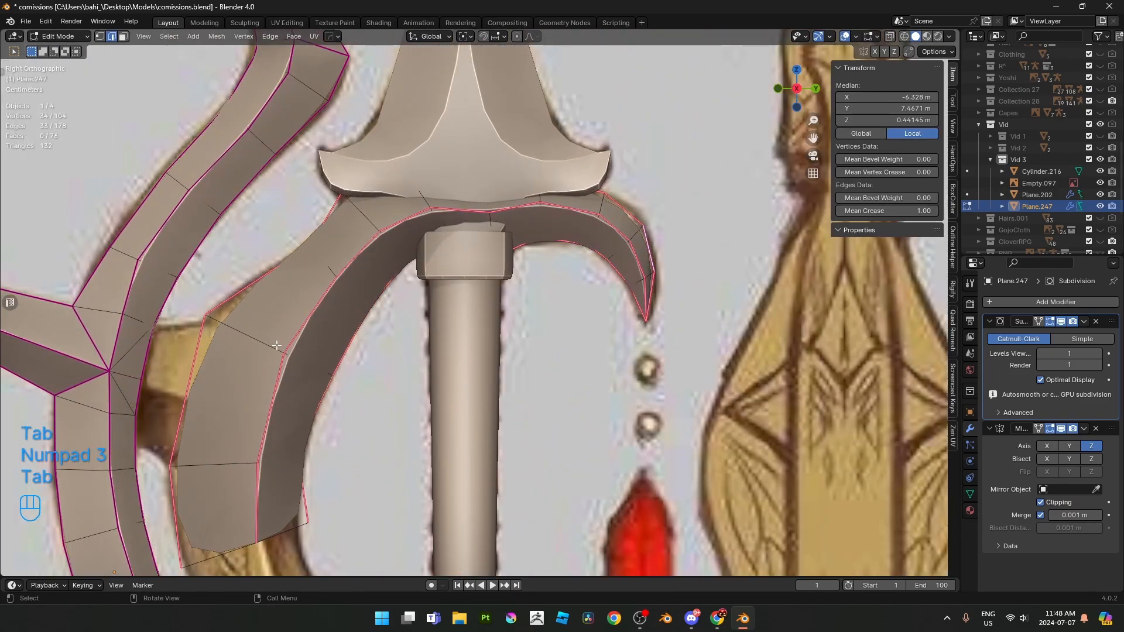
middle_click_drag(260, 347, 381, 297, "shift")
scroll(378, 297, "up", 1)
key("alt+z")
key("1")
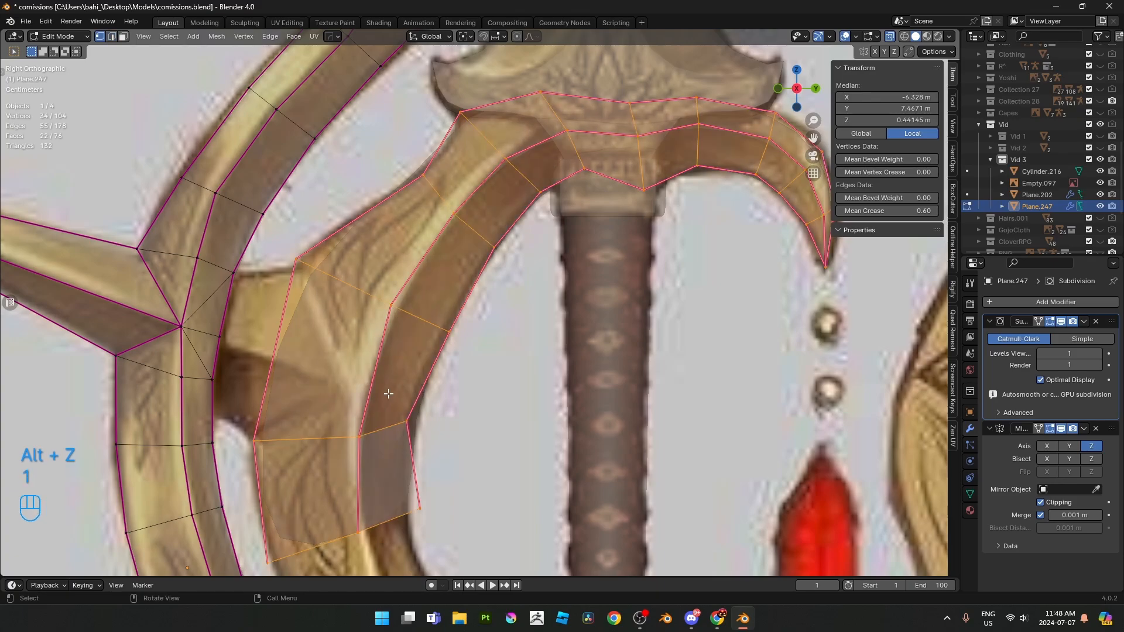
left_click(312, 401)
middle_click_drag(312, 400, 323, 346, "shift")
left_click_drag(323, 346, 458, 405)
key("g")
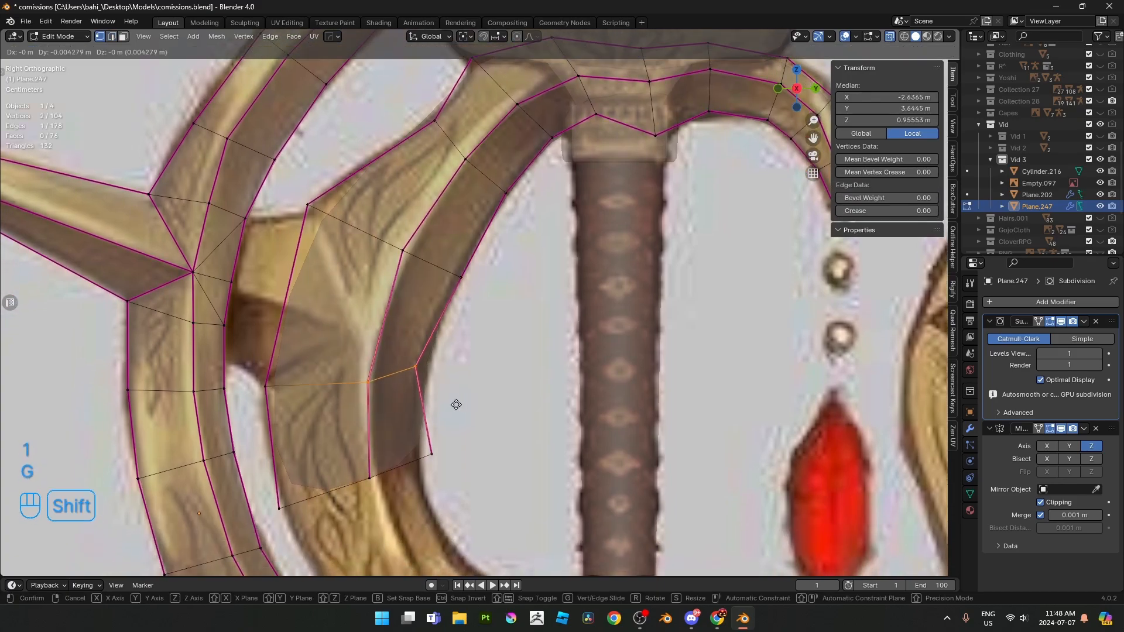
left_click(442, 404)
- Move the inner-edge and ridge vertices at the inner guard's lower end onto the painted lines
middle_click_drag(442, 411, 468, 268, "shift")
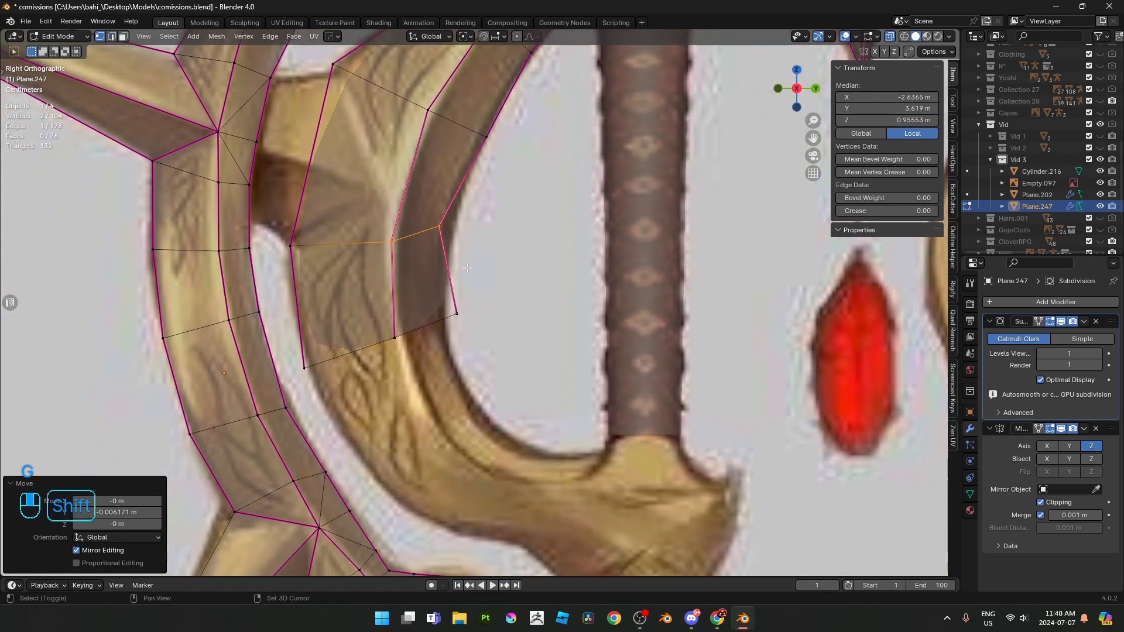
left_click_drag(440, 293, 472, 352)
key("g")
left_click(464, 361)
left_click_drag(383, 330, 410, 355)
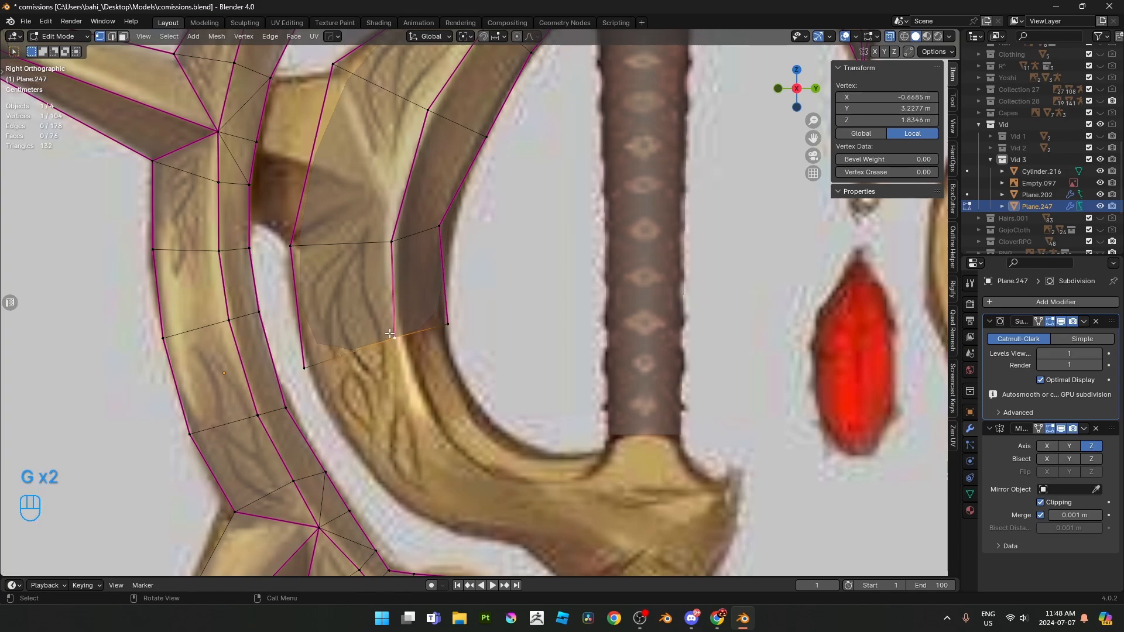
key("g")
left_click(414, 355)
- Extrude the inner guard's lower end edges down the painted curve, then rotate, scale and move them across the arm
key("2")
left_click(356, 354)
left_click(433, 336, "shift")
middle_click_drag(441, 352, 408, 240, "shift")
key("e")
left_click(436, 344)
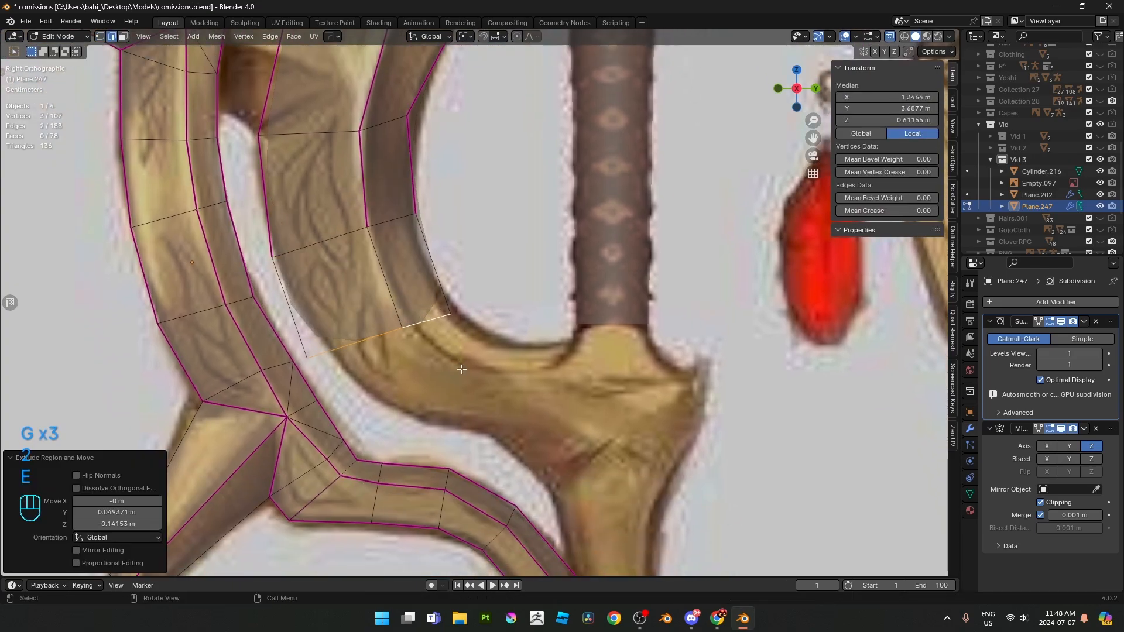
key("r")
left_click(541, 347)
left_click(539, 346)
key("g")
left_click(551, 334)
key("r")
left_click(563, 321)
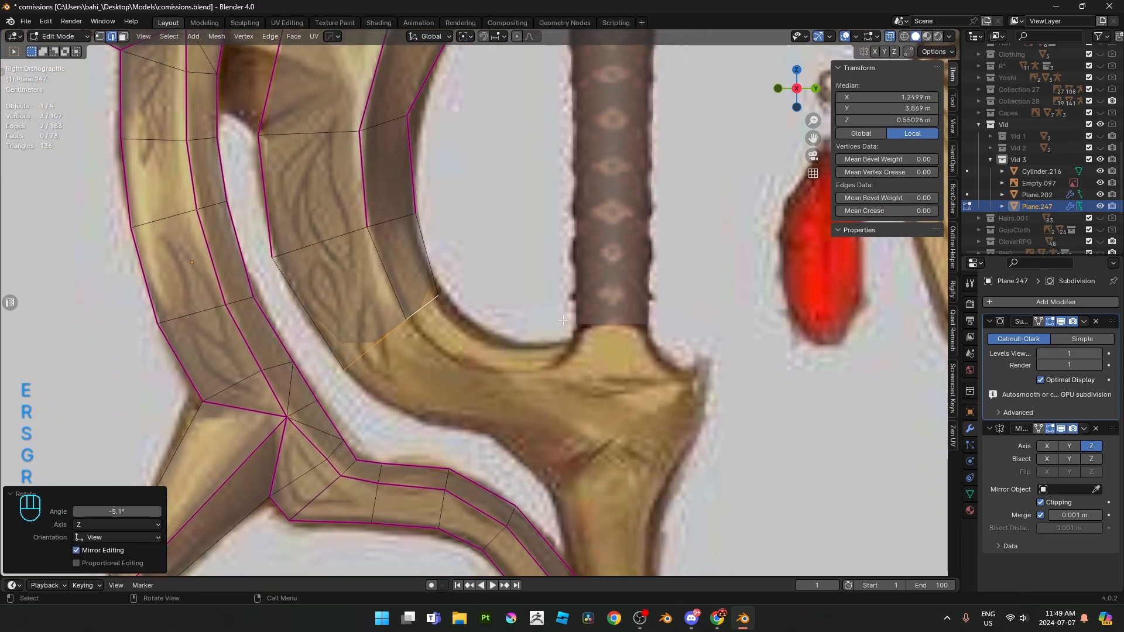
- Fully crease the three lengthwise edges of the new lower section
left_click(377, 264)
left_click(420, 255, "shift")
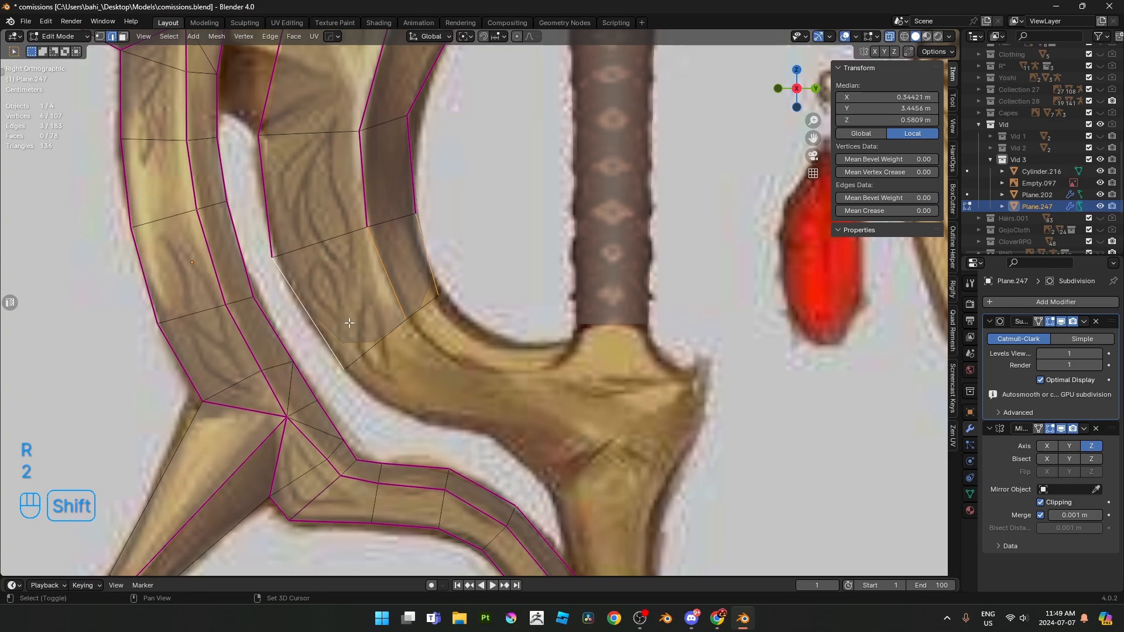
key("shift+e")
left_click(302, 285)
- Extrude the end edges around the lower bend towards the handle, rotate them and scale them by 0.750
left_click(429, 304)
left_click(381, 341, "shift")
middle_click_drag(433, 331, 342, 258, "shift")
key("e")
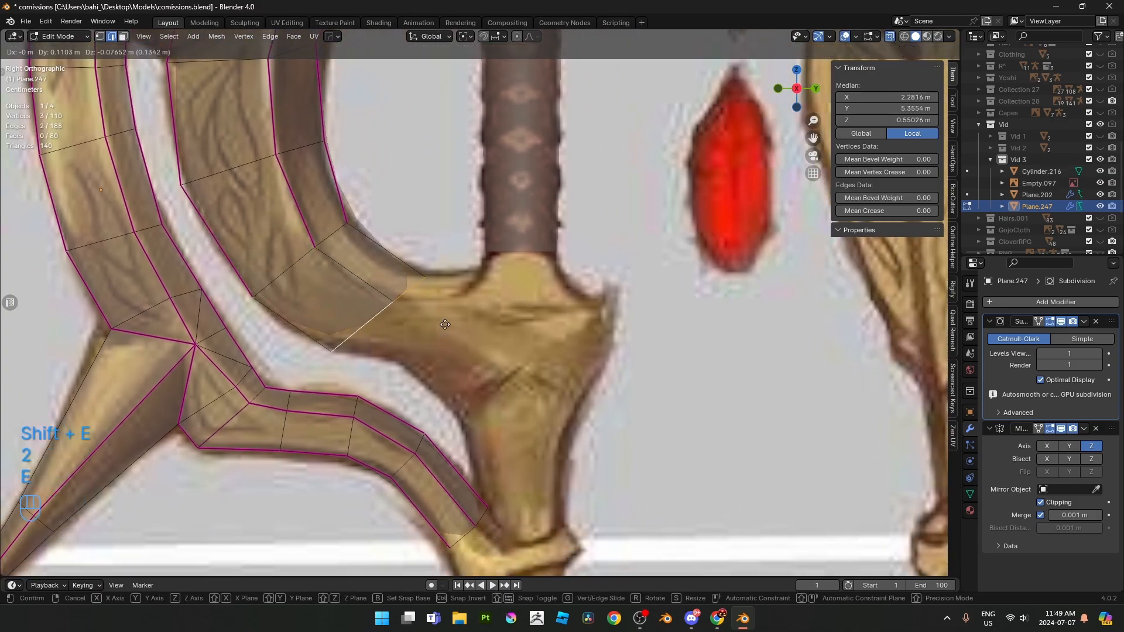
left_click(458, 310)
key("r")
left_click(477, 268)
key("s")
left_click(457, 286)
- Rotate the bend's end section about -5° and fine-tune its angle, size and position to the reference
scroll(491, 296, "down", 2)
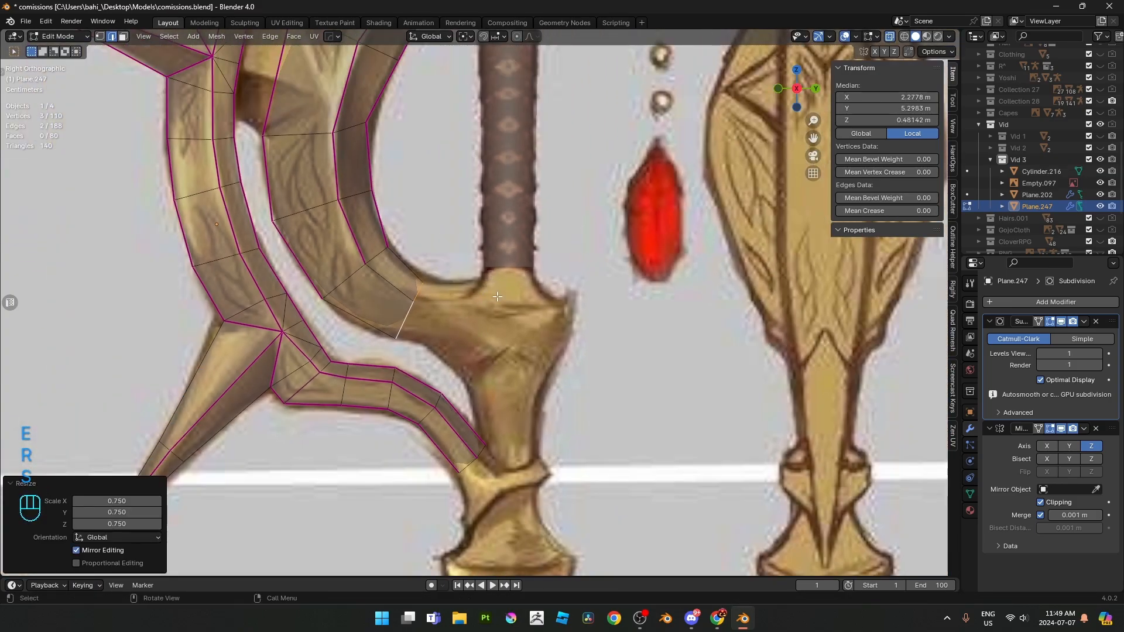
scroll(498, 297, "up", 2)
key("r")
left_click(495, 294)
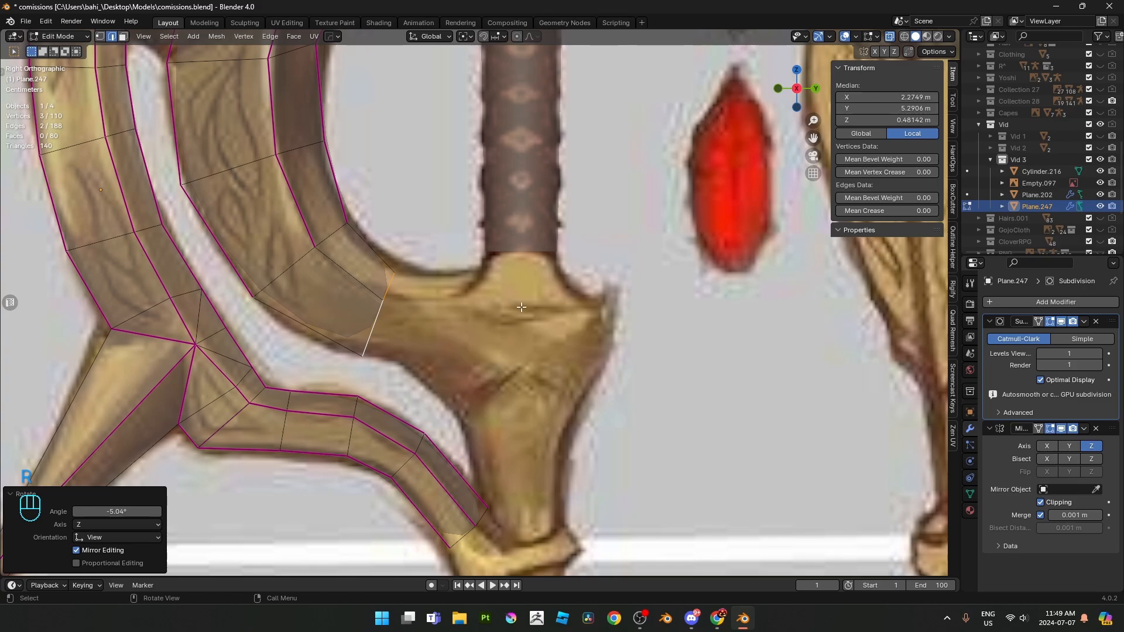
key("r")
key("s")
key("g")
- Extrude the end edges about 0.1 m along Y to the base of the handle, then rotate and reposition them
key("e")
key("r")
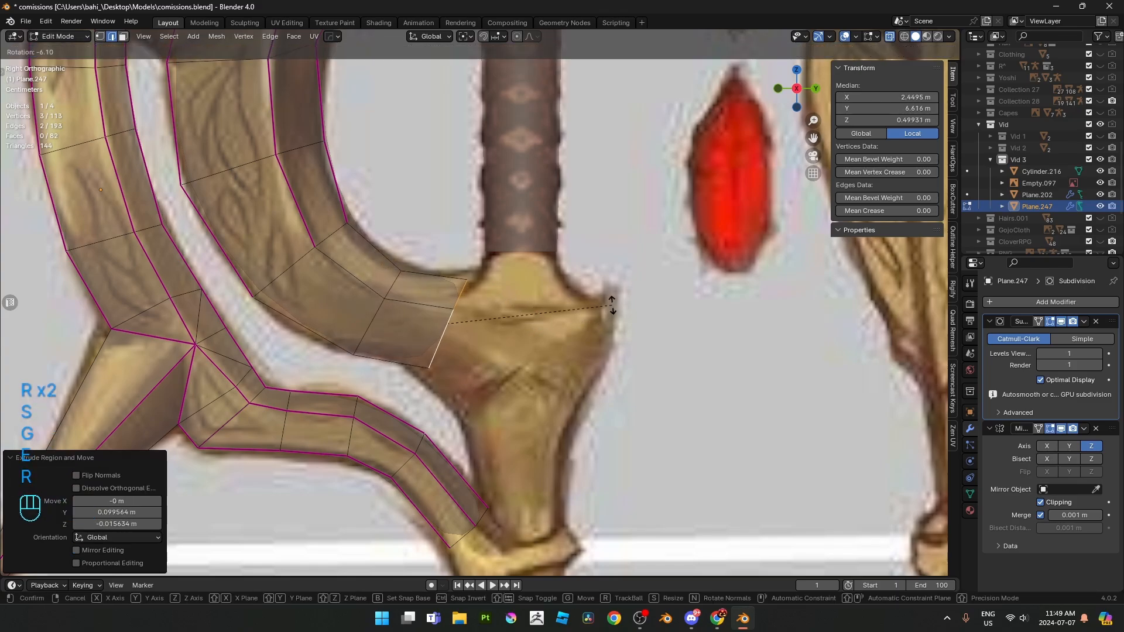
left_click(612, 305)
key("g")
left_click(683, 264)
- Move the ridge and lower-edge vertices of the section at the handle's base onto the painted shape
key("1")
left_click(467, 302)
key("g")
left_click(463, 291)
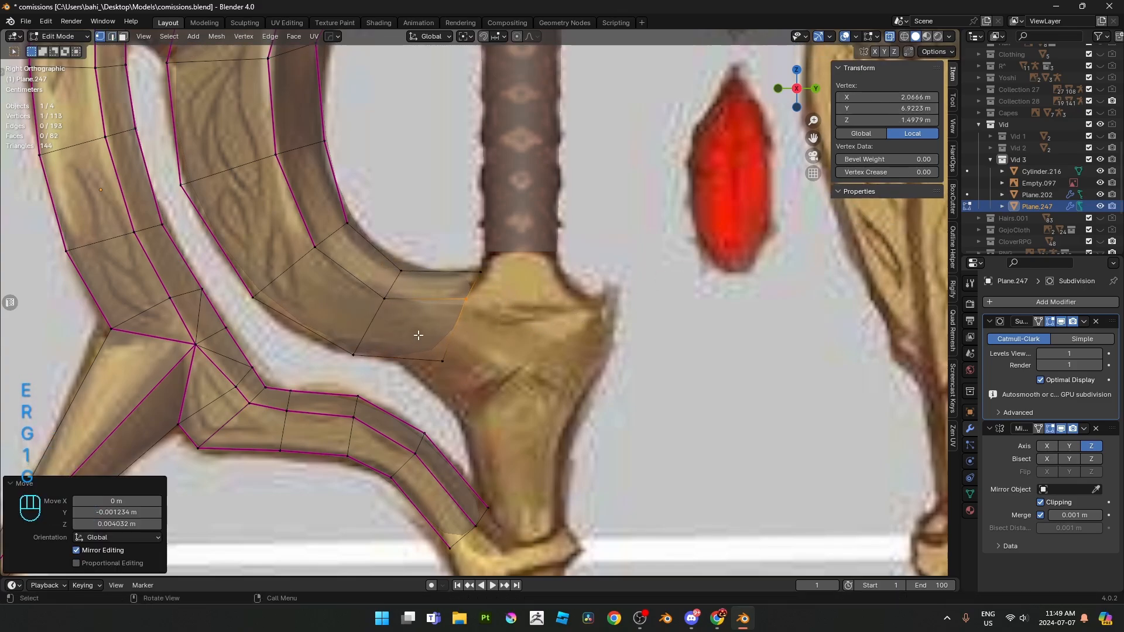
- Select the lengthwise edge loops through the new lower sections and crease them to 1.000
key("2")
left_click(357, 257, "alt+shift")
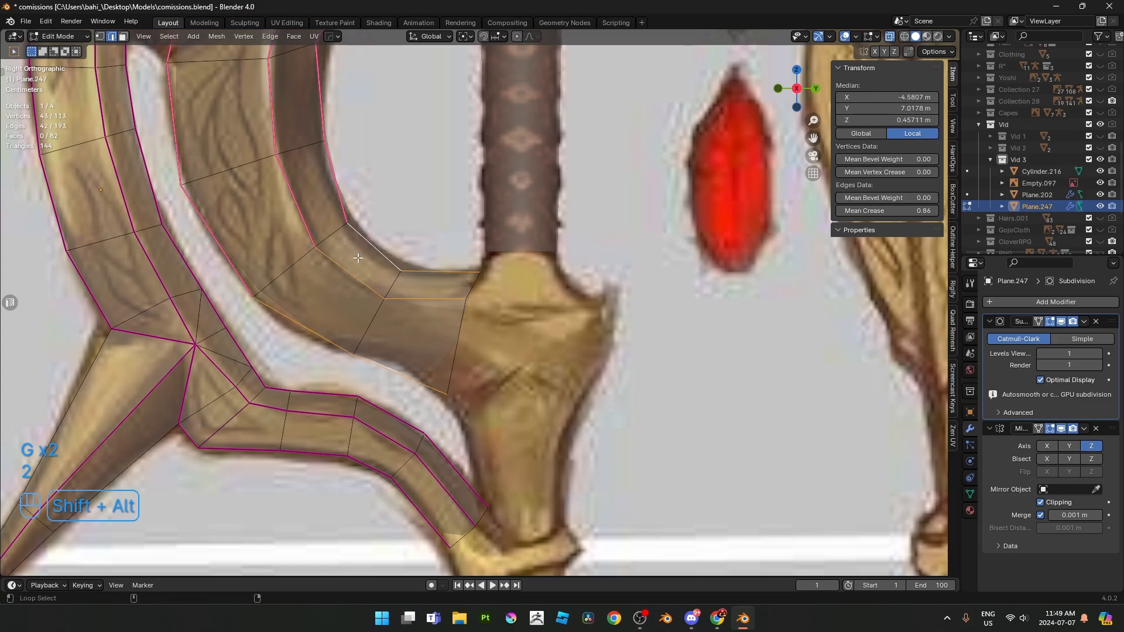
key("shift+e")
left_click(647, 309)
- Extrude the end edges across the base of the handle, then rotate them closer to vertical and reposition them
scroll(443, 334, "down", 2)
mouse_move(449, 329)
middle_mouse_down("shift")
mouse_move(460, 315)
mouse_move(457, 331)
middle_mouse_up("shift")
scroll(481, 314, "up", 2)
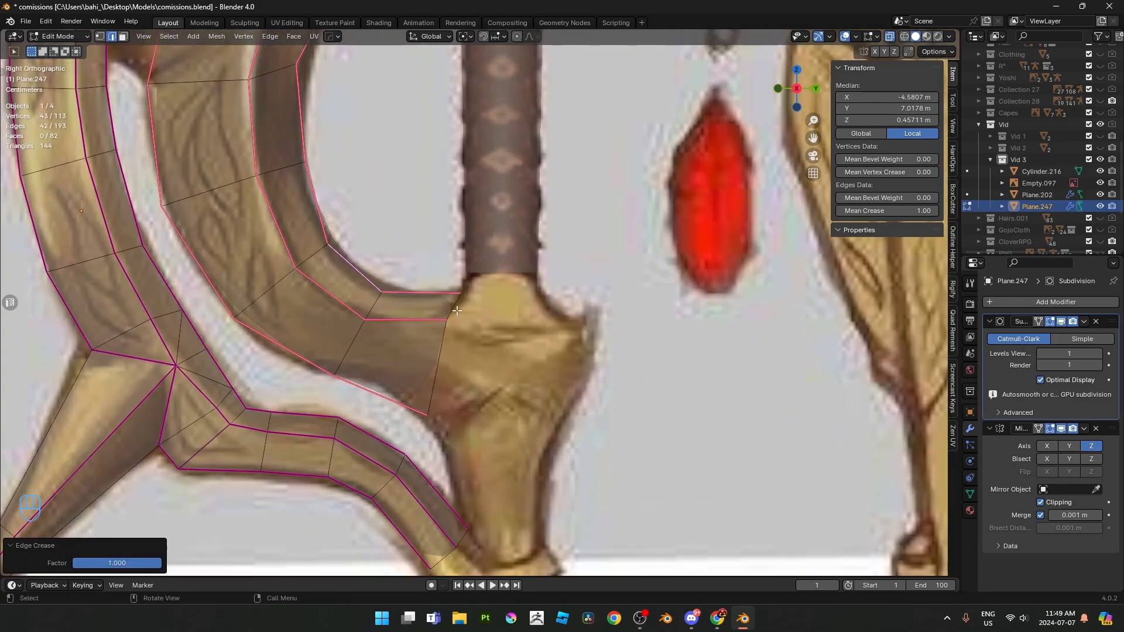
key("2")
left_click(456, 308)
left_click(441, 350, "shift")
middle_click_drag(515, 352, 458, 315, "shift")
key("e")
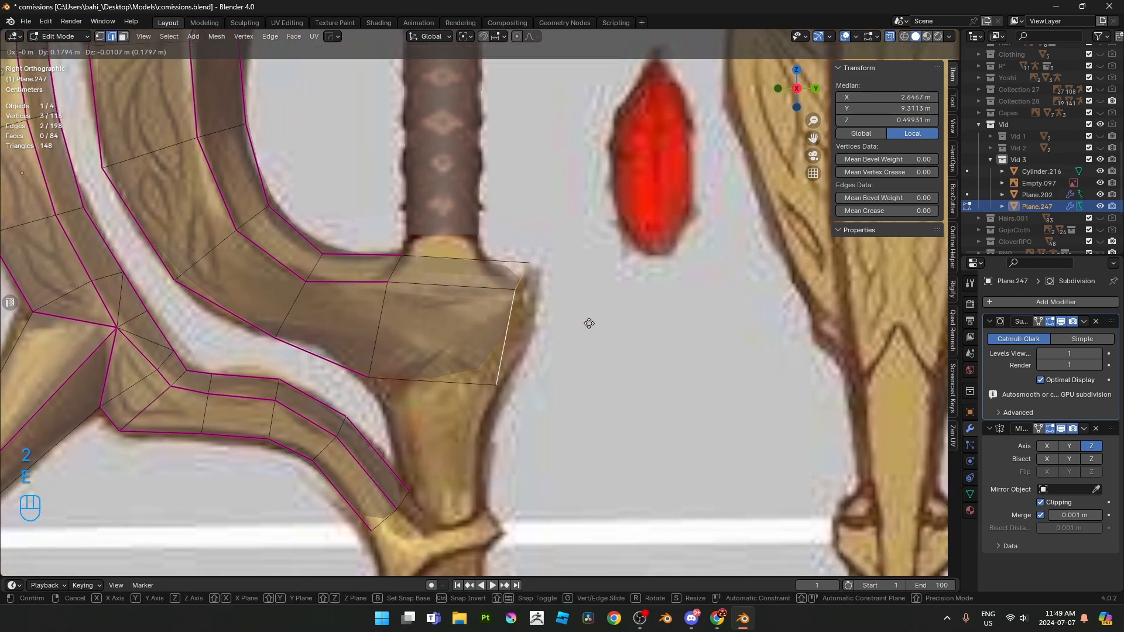
left_click(555, 322)
key("r")
left_click(589, 289)
key("g")
left_click(514, 289)
- Scale the new end section by 0.655 and move it to the far painted edge below the handle
key("1")
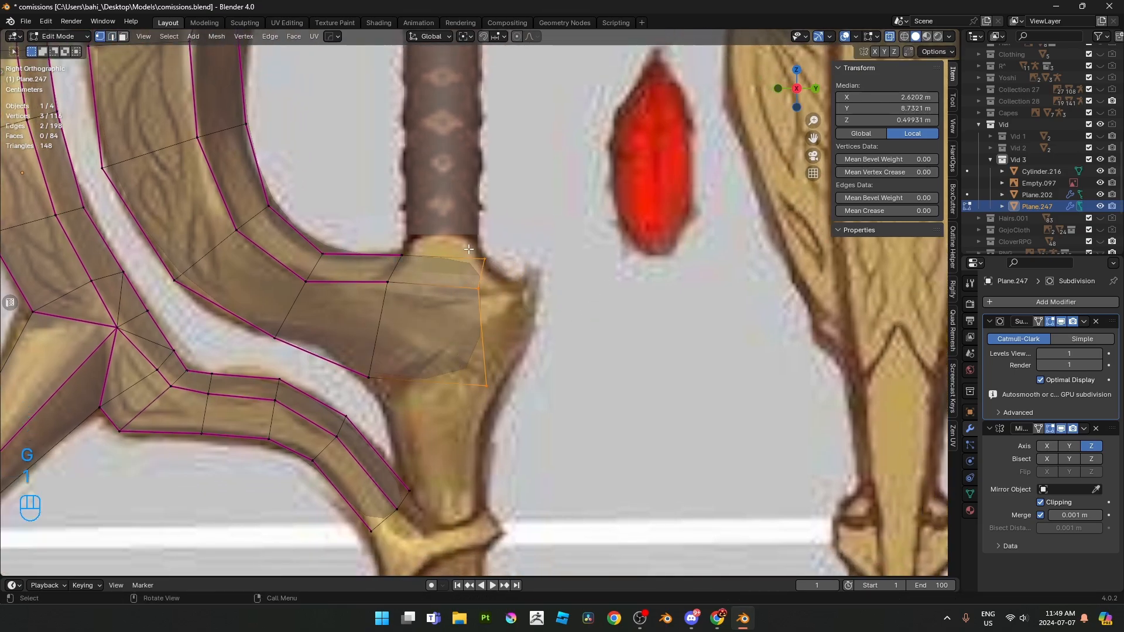
key("s")
left_click(603, 398)
key("g")
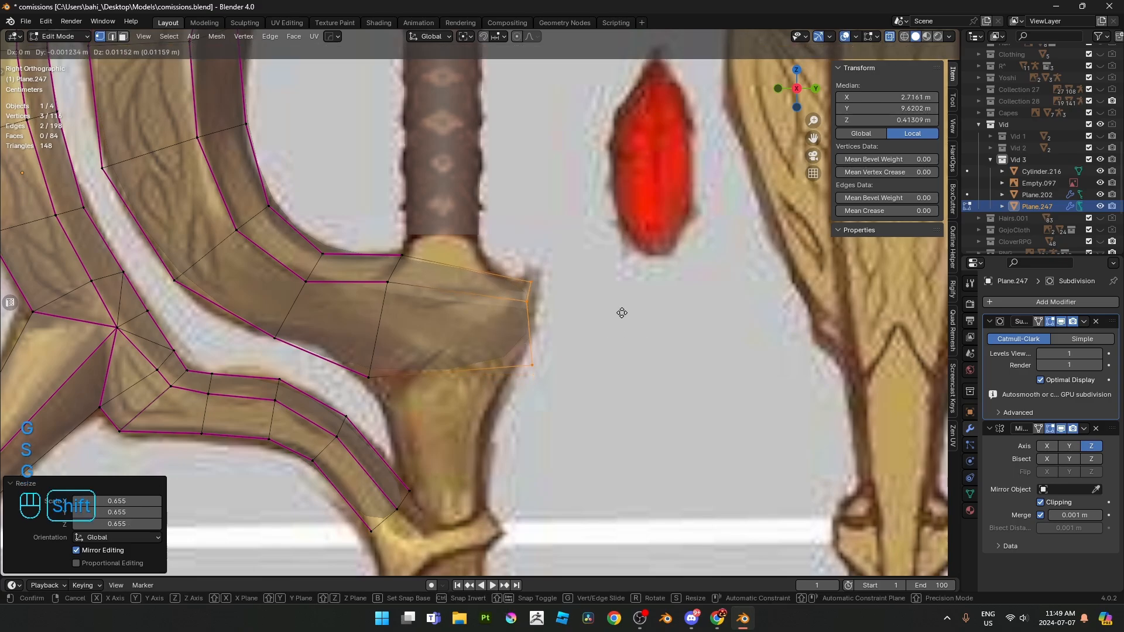
left_click(622, 297, "shift")
- Move the end section's upper, ridge and lower vertices individually onto the painted outline
left_click(532, 281)
key("g")
left_click(574, 296, "shift")
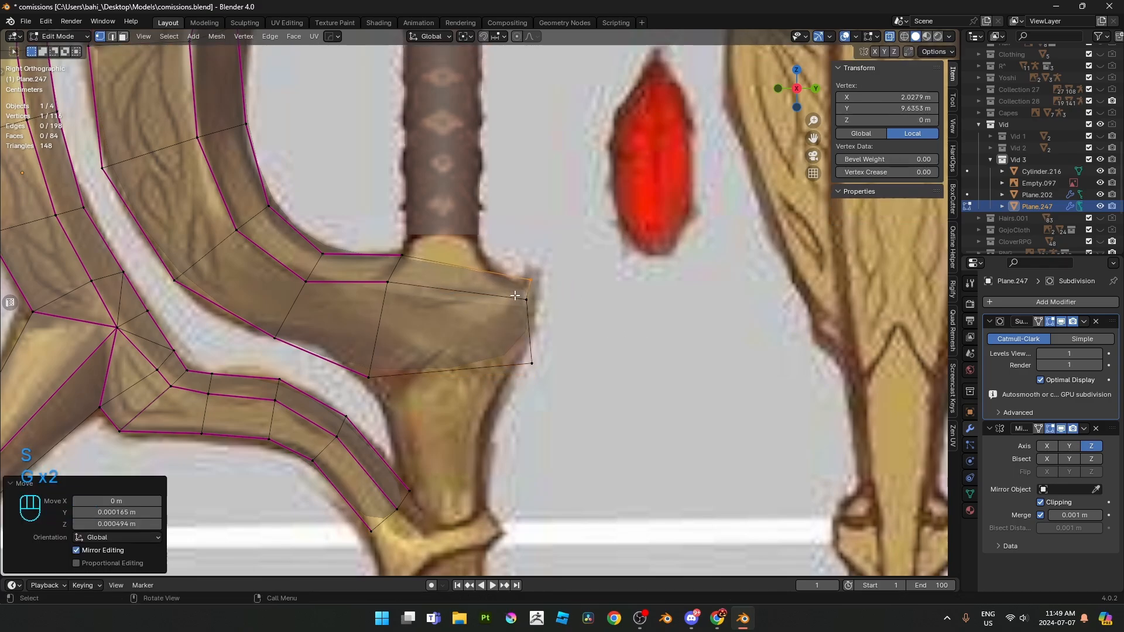
left_click(518, 296)
key("g")
left_click(534, 307, "shift")
key("g")
left_click(552, 325, "shift")
left_click(531, 375)
key("g")
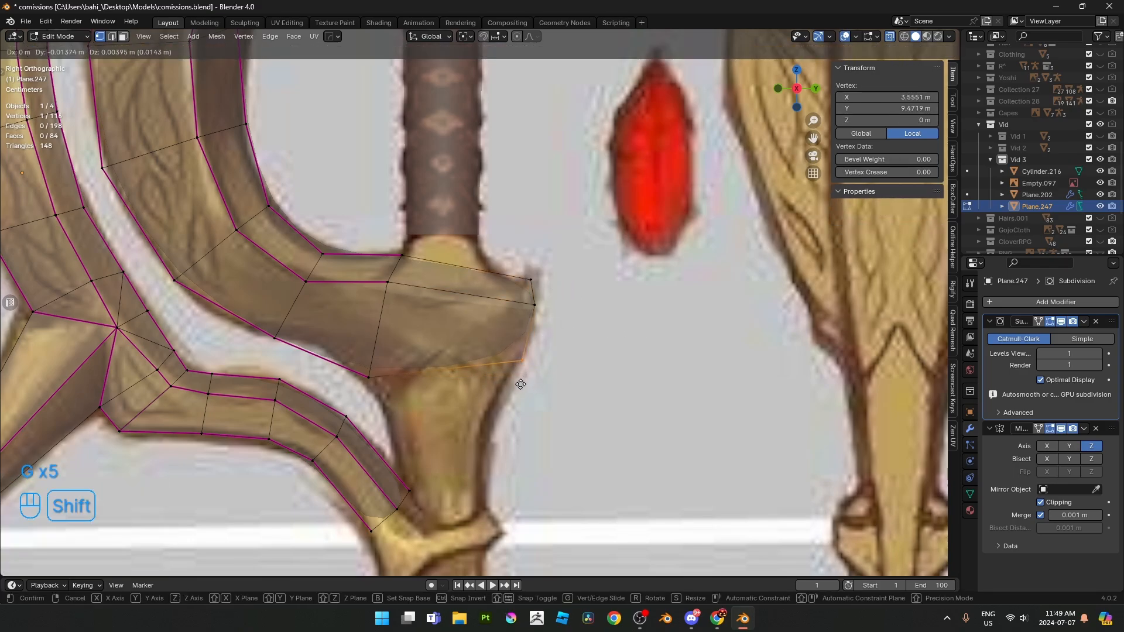
left_click(520, 385, "shift")
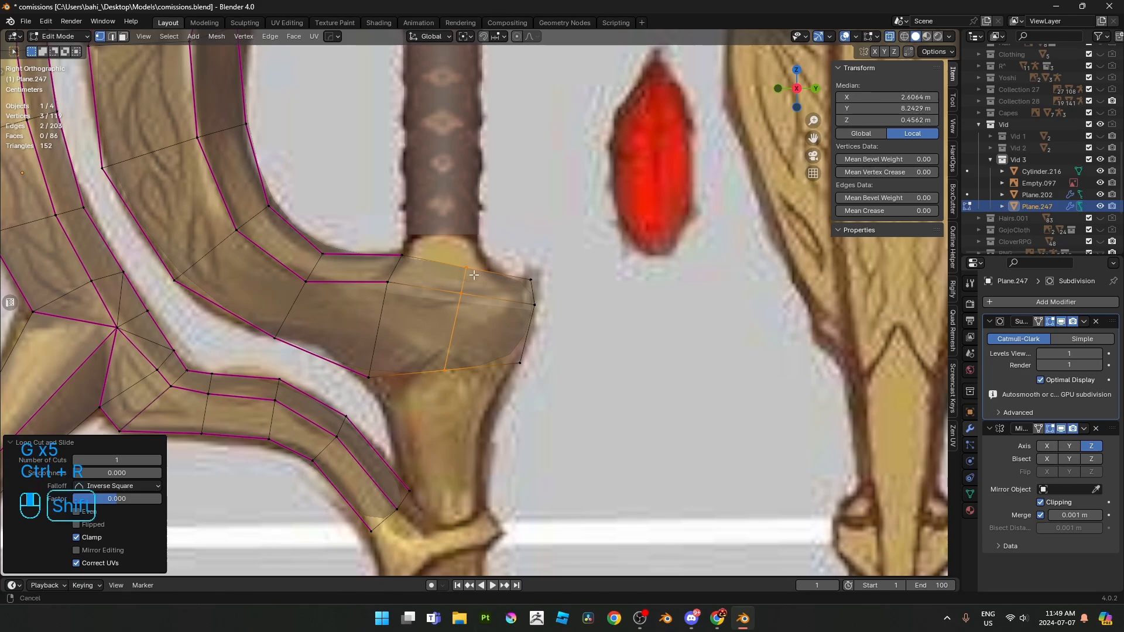
- Turn off mirror clipping and merging, and move the new loop's upper and lower vertices individually along X away from the mirror plane
key("alt+z")
key("alt+z")
middle_click_drag(473, 275, 524, 354)
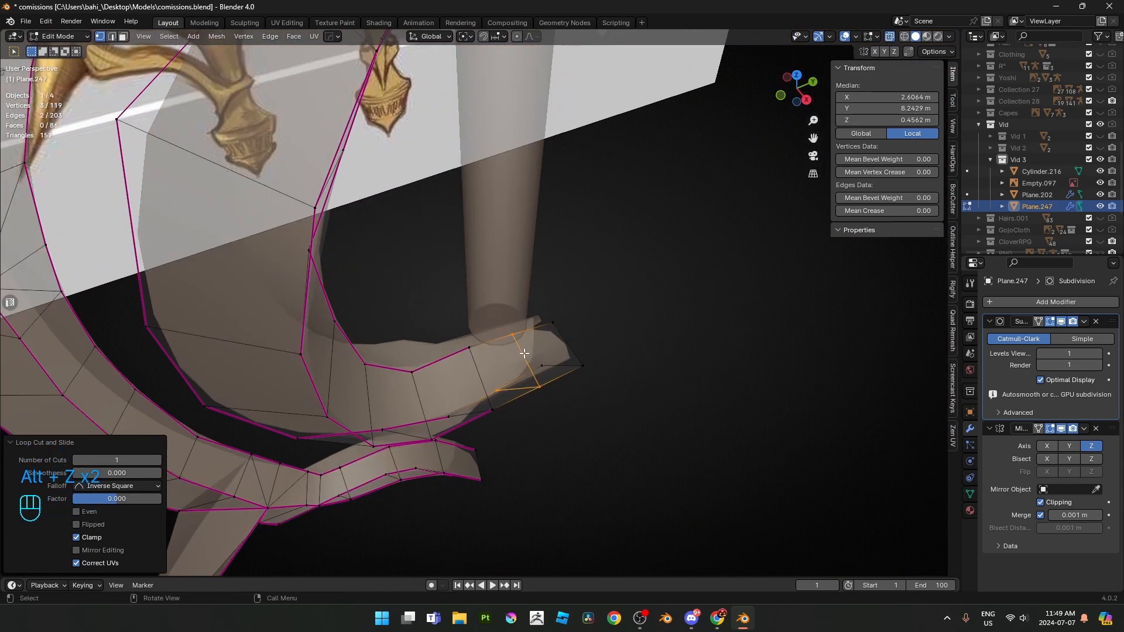
left_click(511, 335)
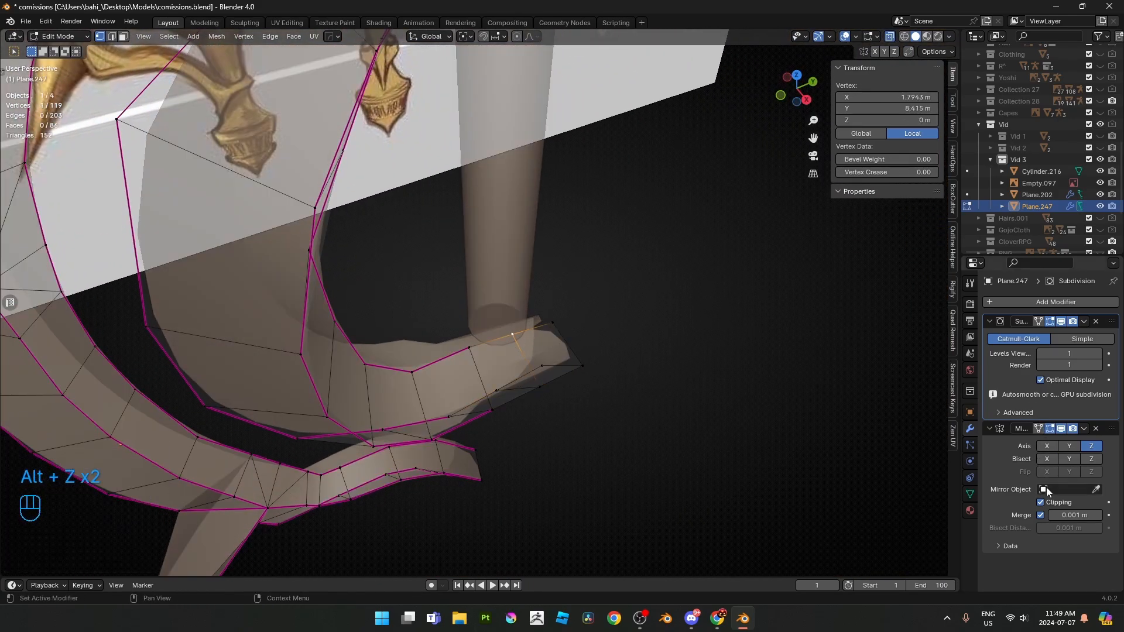
middle_click_drag(822, 434, 518, 307)
key("alt+z")
key("g")
key("x")
left_click(622, 334)
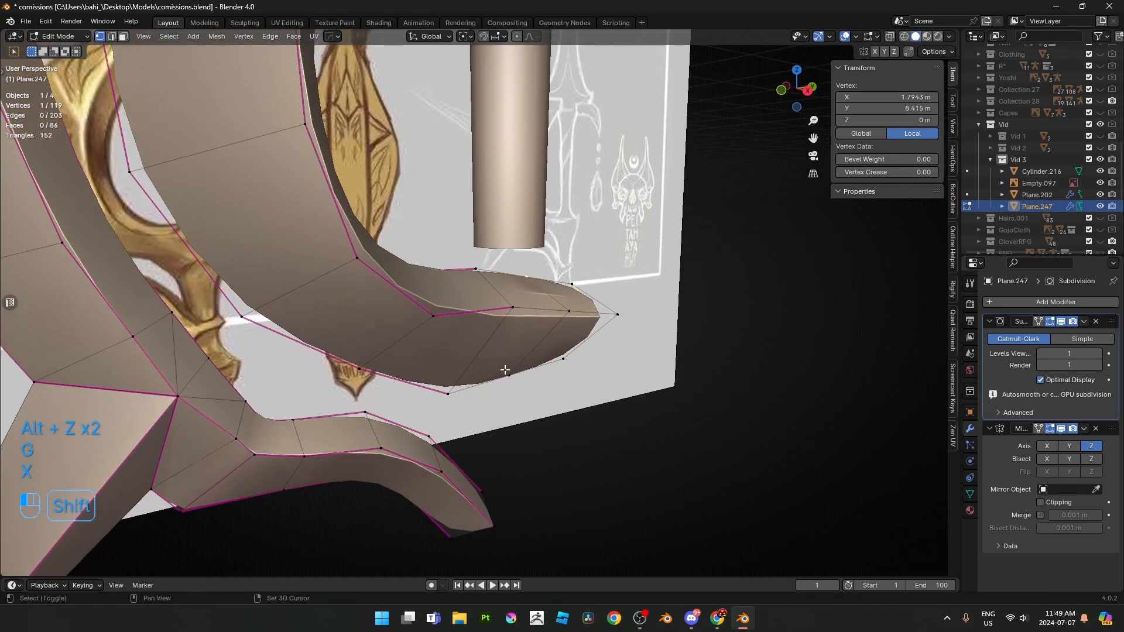
left_click(505, 370, "shift")
key("g")
middle_click_drag(504, 370, 402, 332)
key("x")
left_click(652, 402)
key("Tab")
key("Tab")
key("2")
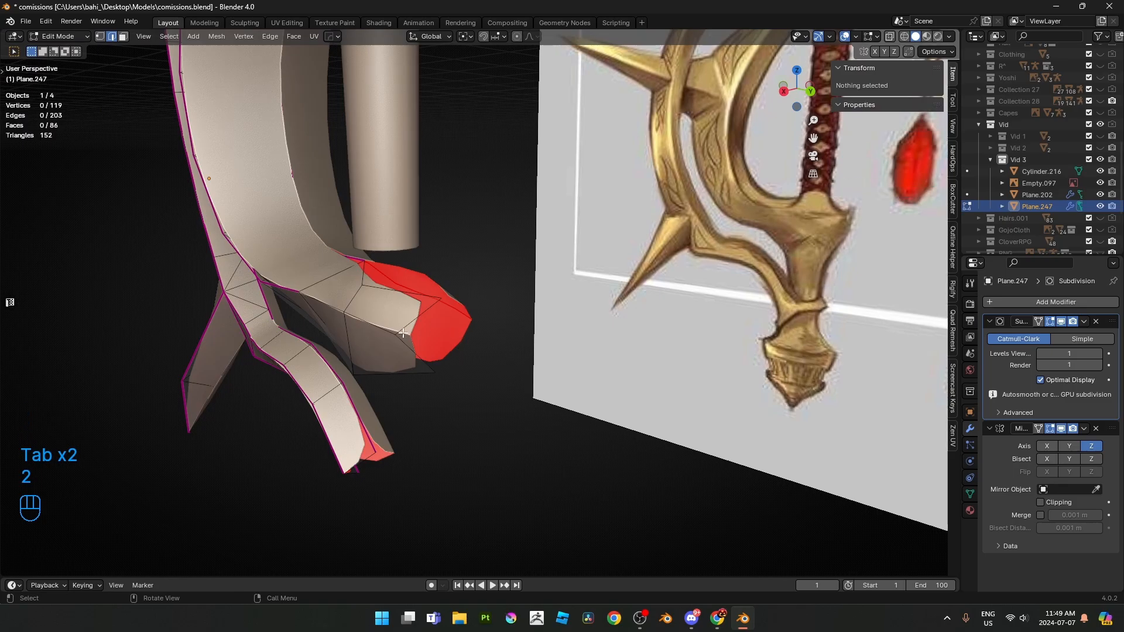
- Re-enable mirror clipping and merging, and move the end section's ridge vertex along X onto the mirror plane
key("1")
left_click(396, 335)
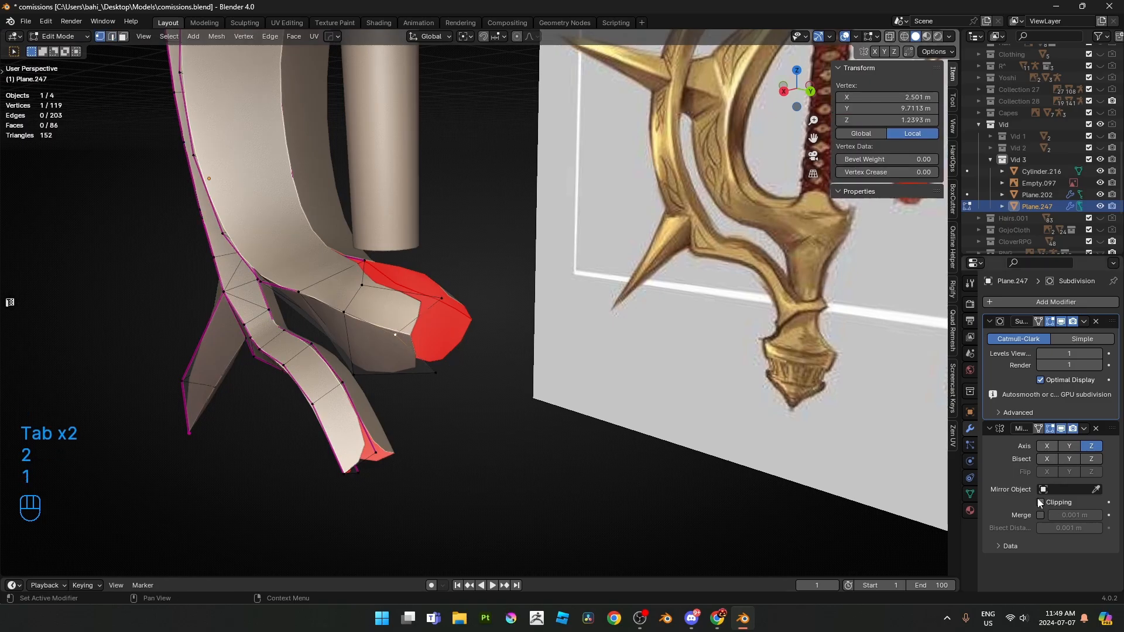
key("g")
key("x")
left_click(564, 349)
key("Tab")
key("KP_3")
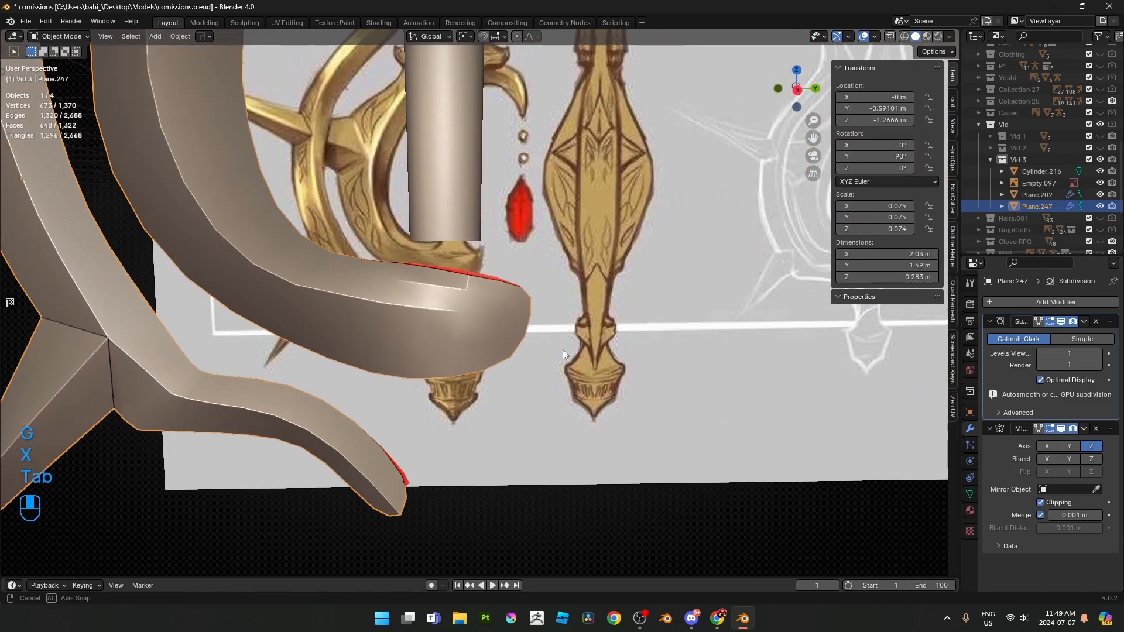
- Nudge the upper vertex where the arm meets the near side of the handle onto the painted outline
key("Tab")
key("alt+z")
scroll(409, 248, "up", 4)
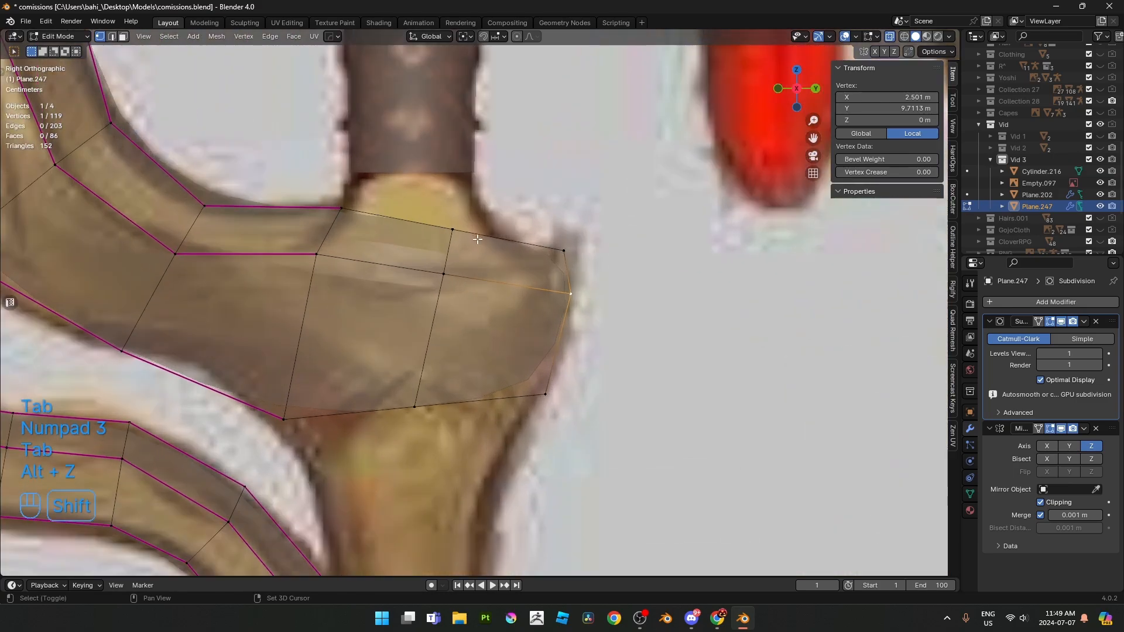
left_click_drag(438, 265, 439, 265)
key("g")
left_click(457, 281)
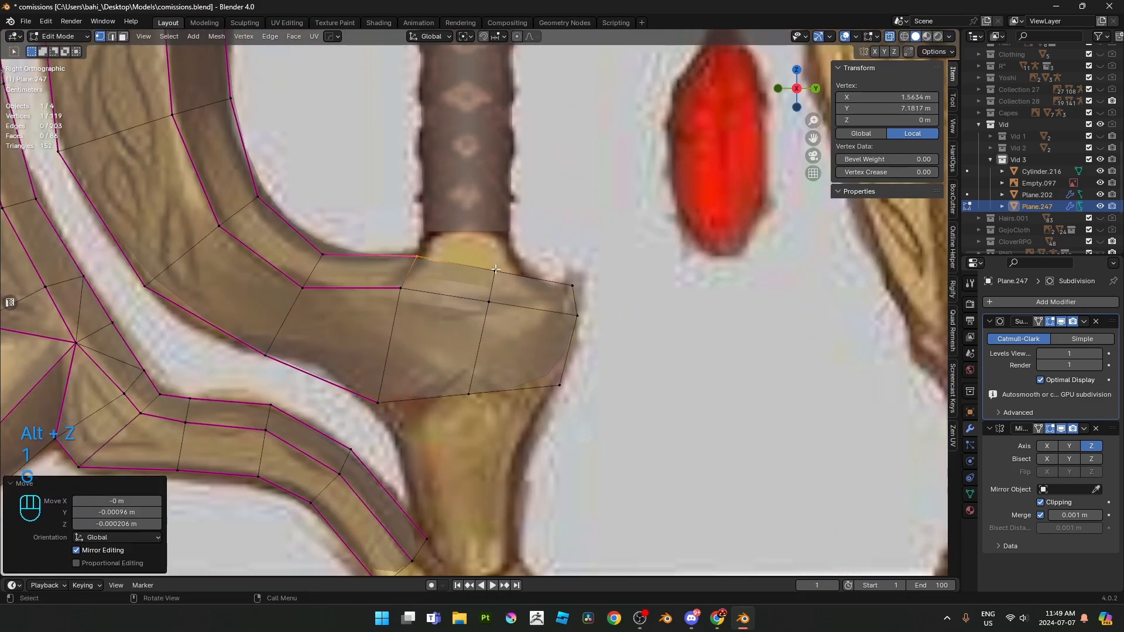
left_click(469, 394)
key("Tab")
key("Tab")
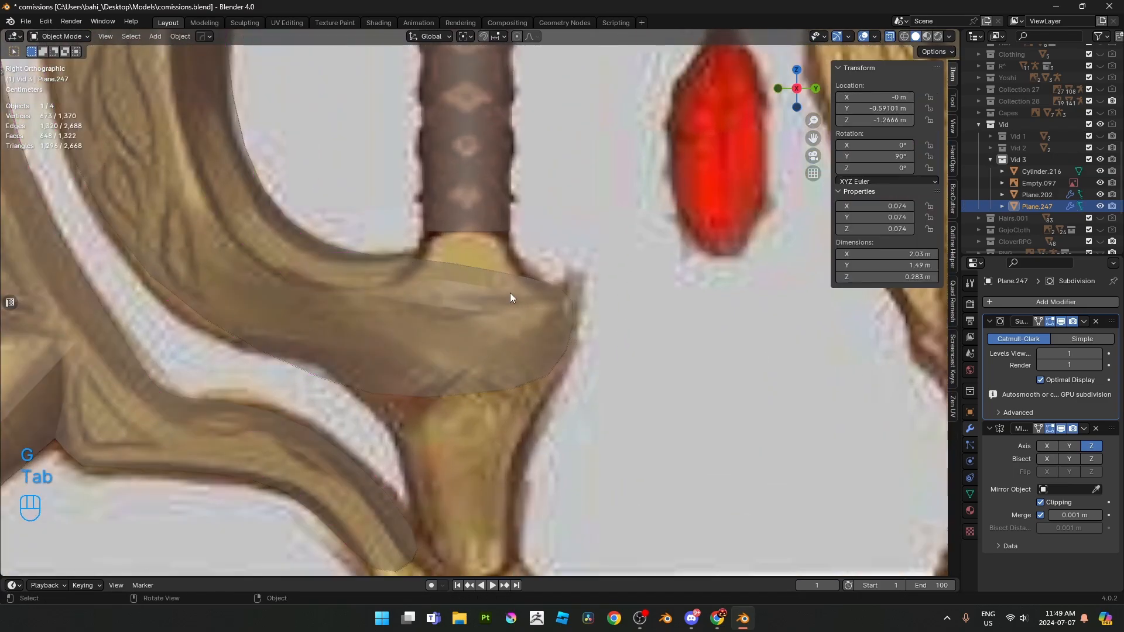
- Adjust the middle loop's ridge vertex, the upper vertex beside the handle and the upper end corner to match the painted shape
key("1")
left_click(401, 288)
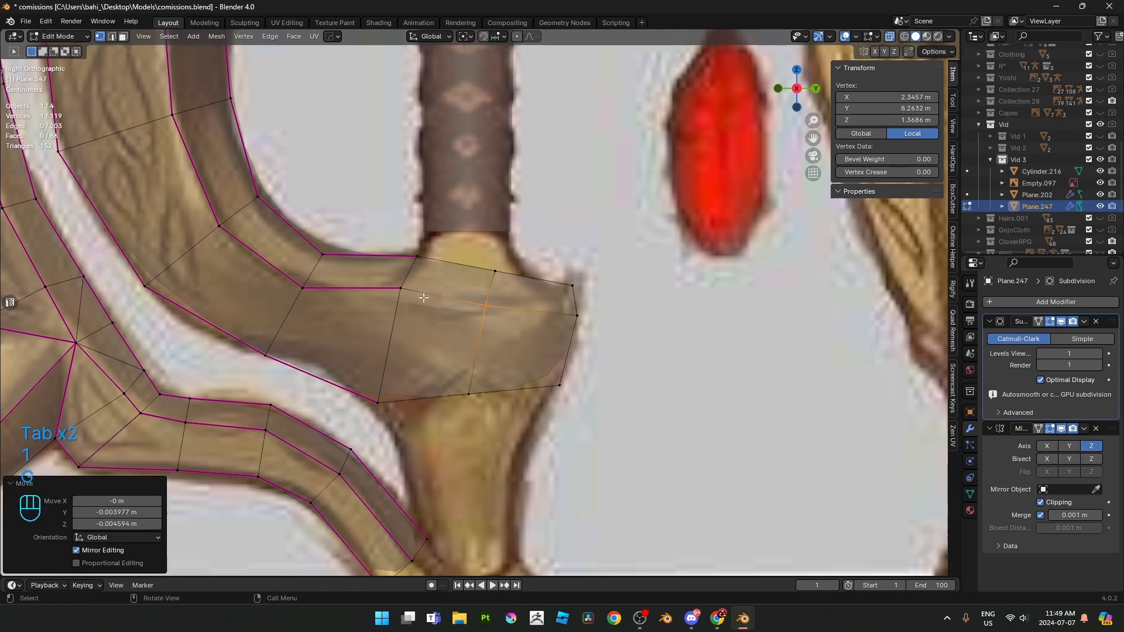
key("g")
key("g")
left_click(408, 294)
left_click(428, 267)
key("g")
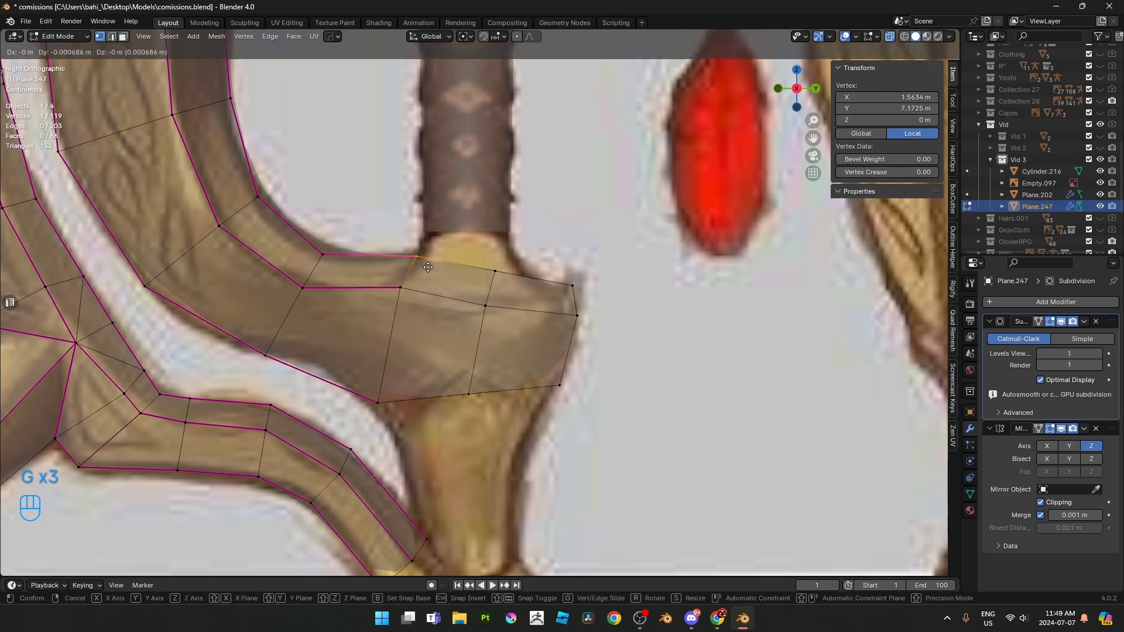
left_click(421, 267)
key("g")
left_click(595, 281)
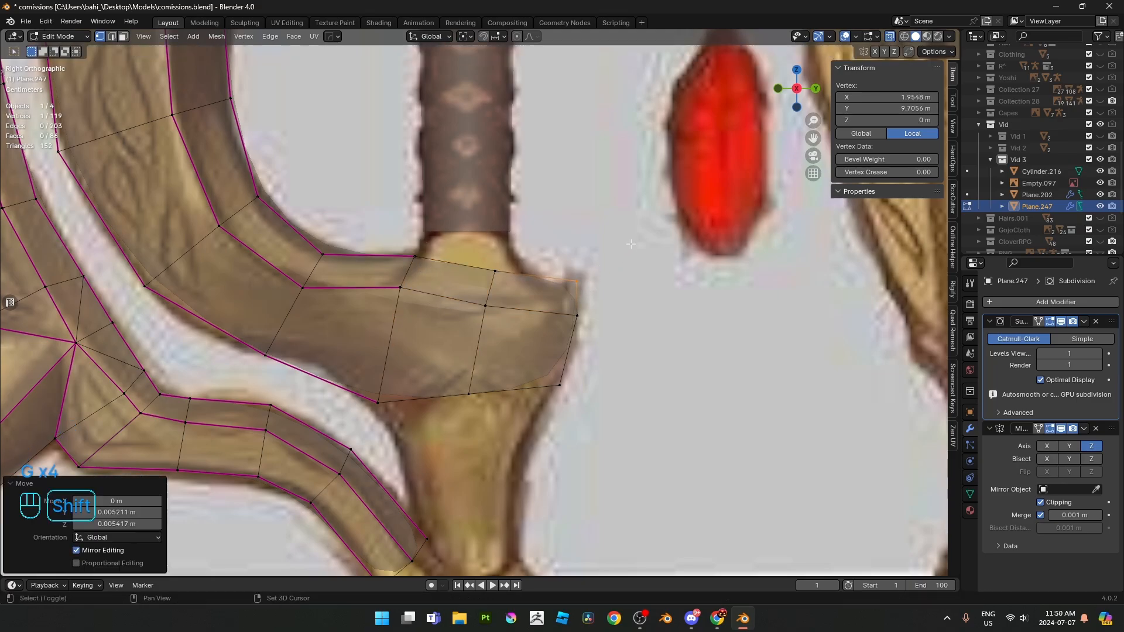
- Slide the end section's ridge vertex onto its upper corner and merge all the guard's vertices by distance
left_click_drag(588, 324, 588, 323)
key("g")
right_click(521, 279)
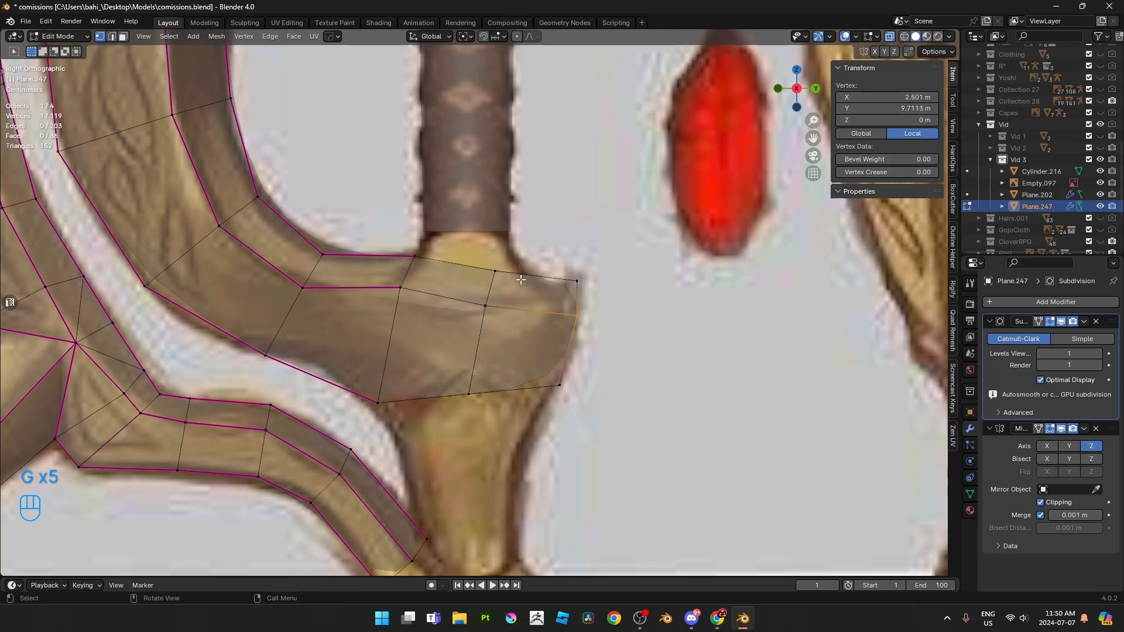
key("g")
key("g")
left_click(607, 231)
key("a")
key("m")
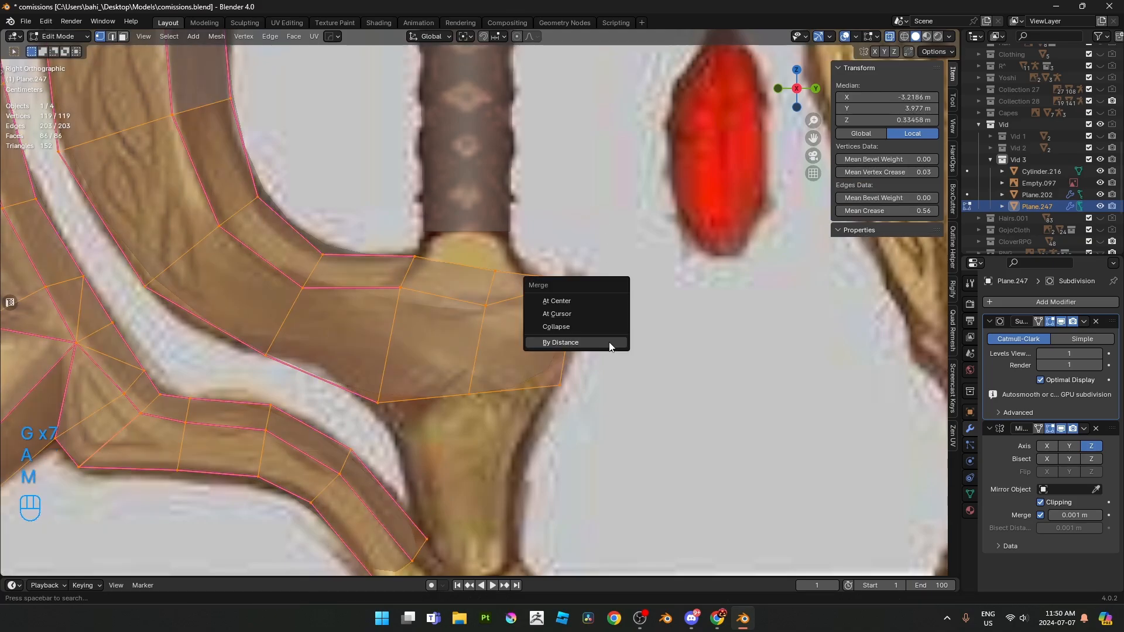
left_click(609, 344)
- Crease the two ridge edges running from below the handle to the upper end corner to 1.000
key("2")
left_click(455, 301)
left_click(524, 296, "shift")
key("shift+e")
left_click(407, 289)
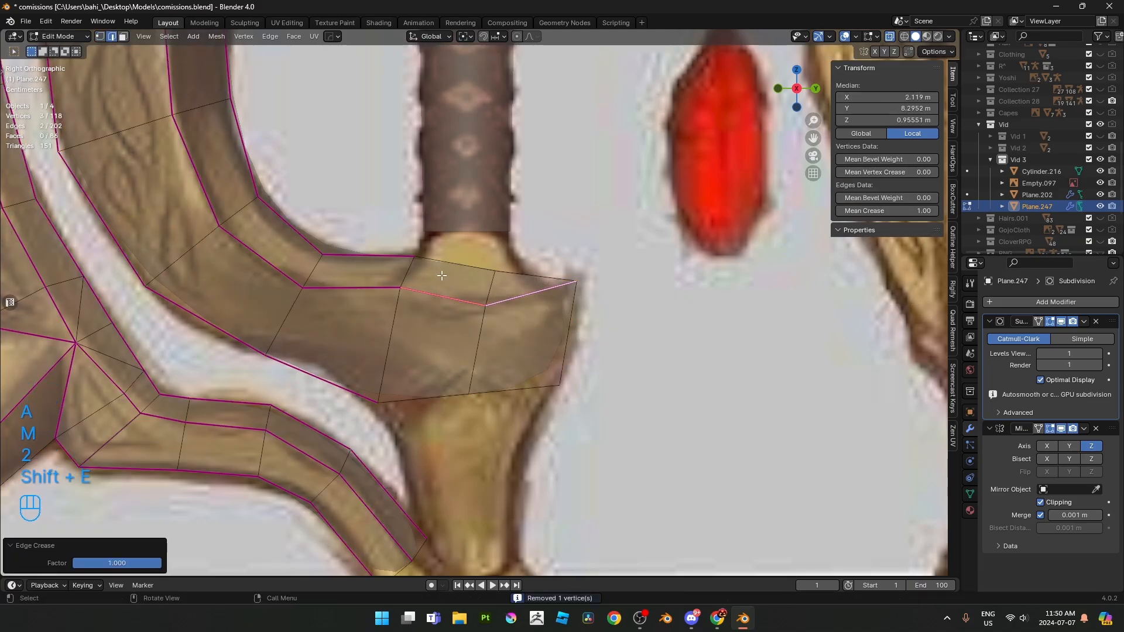
- Move the middle loop's upper vertex inward beneath the centre of the handle
key("1")
left_click_drag(504, 275, 505, 277)
key("g")
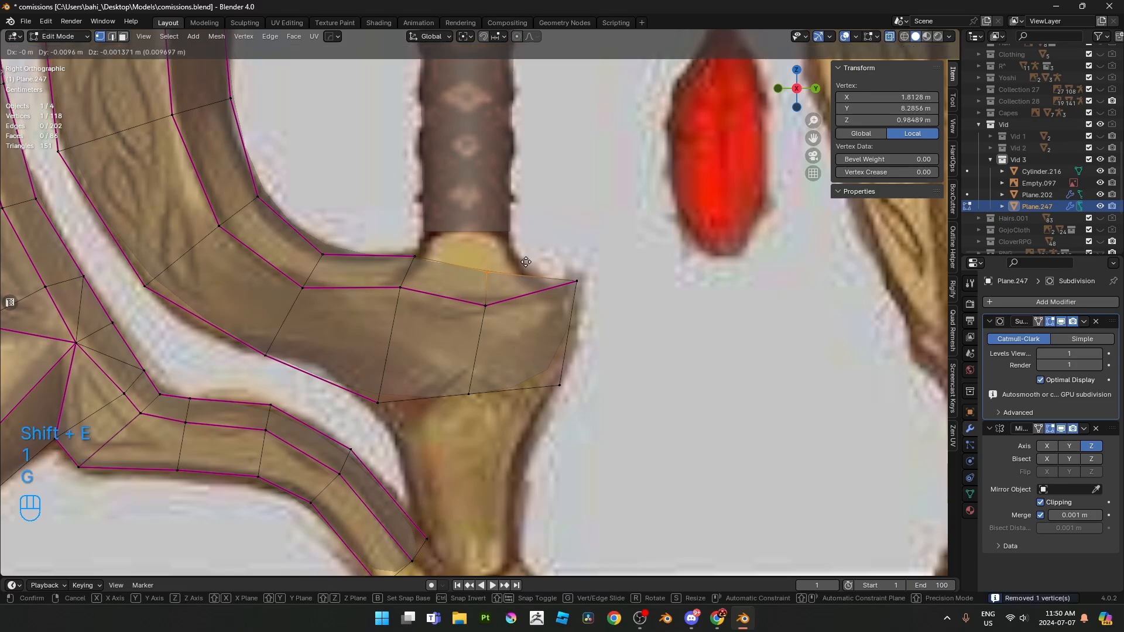
left_click(497, 262)
- Extrude the upper edges below the handle in place and scale the new edges
left_click_drag(596, 292, 596, 292)
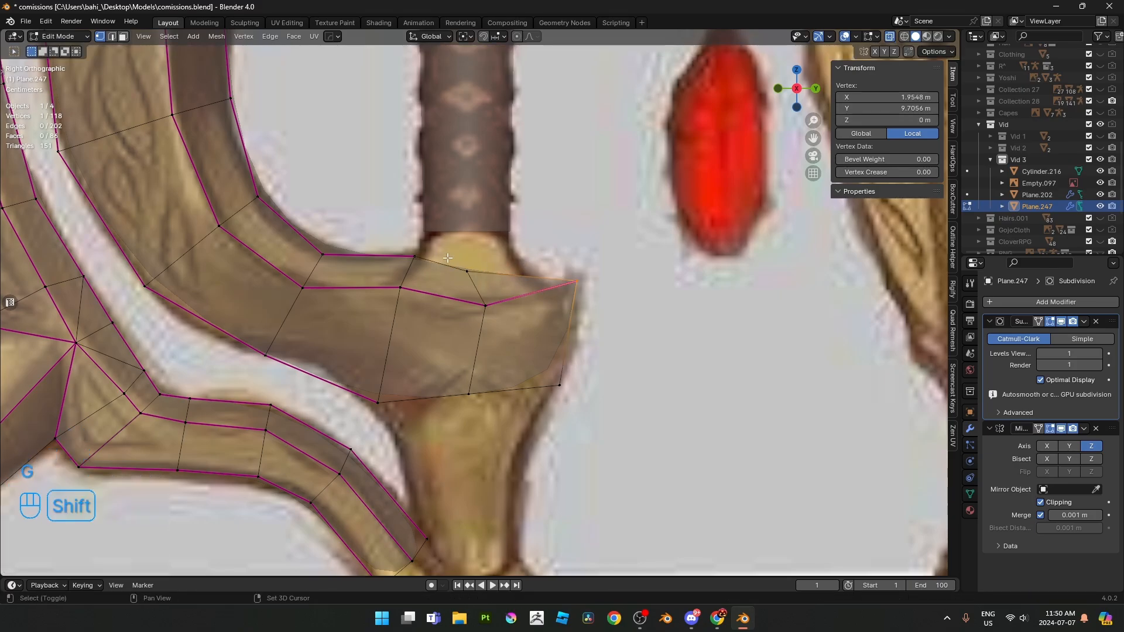
left_click_drag(471, 269, 478, 277, "shift")
middle_click_drag(478, 278, 544, 297)
key("alt+z")
key("KP_3")
key("alt+z")
scroll(544, 297, "up", 2)
key("e")
left_click(675, 318)
key("s")
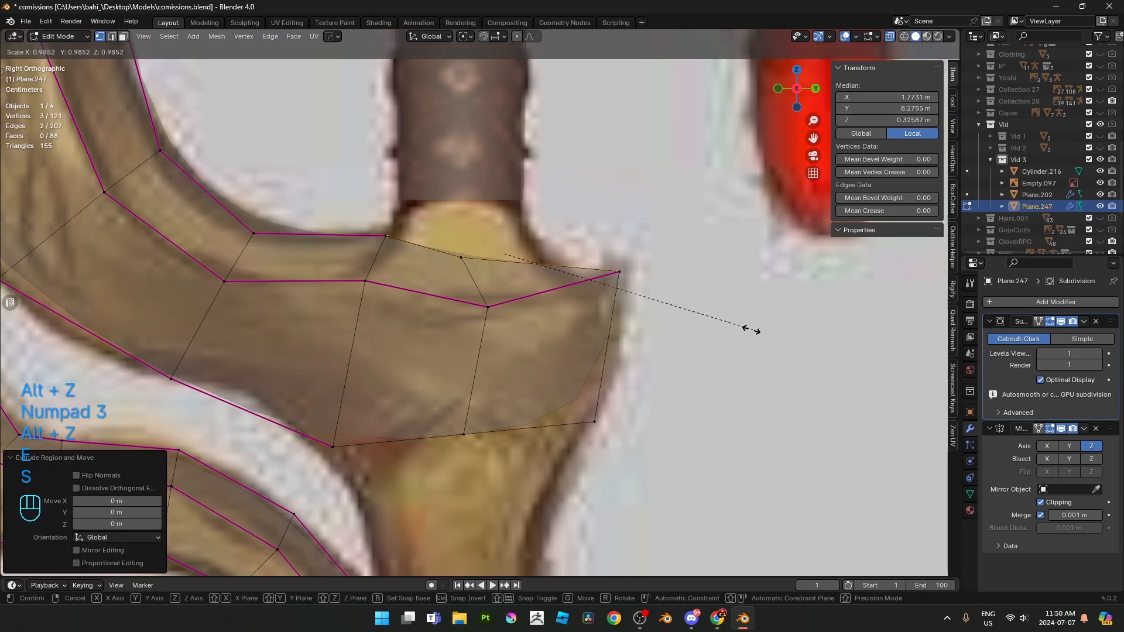
left_click(695, 318)
- Move the extruded edges up onto the painted collar, scale them by 0.693 and fine-tune their position and size
key("g")
left_click(676, 302)
key("s")
key("g")
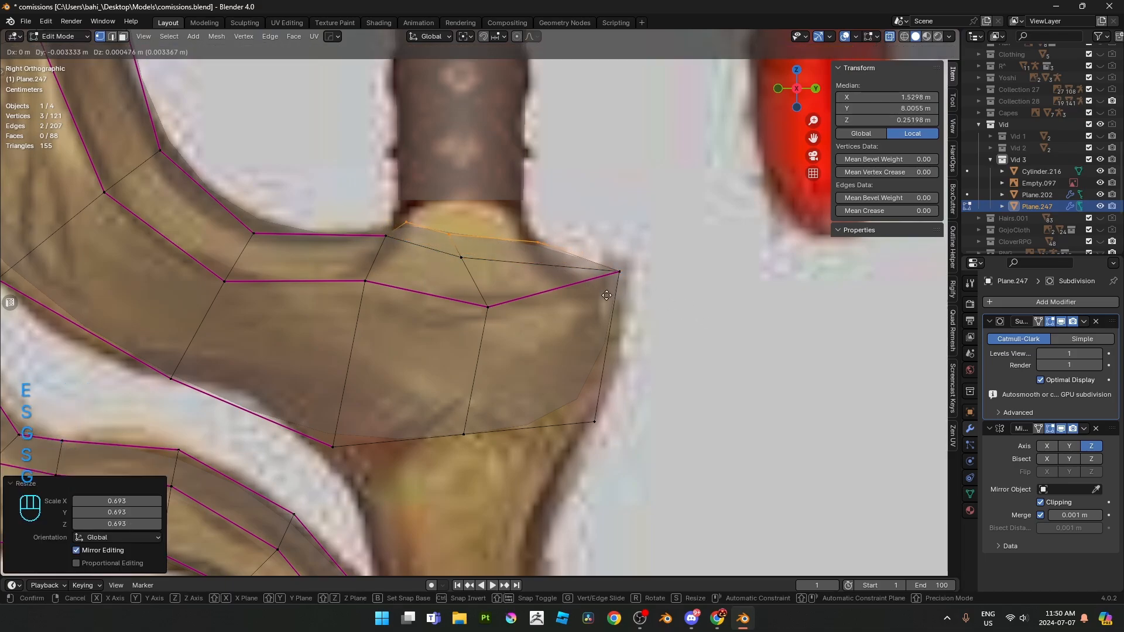
left_click(588, 295)
key("s")
left_click(582, 285)
- Scale the collar's extruded edges up by about 1.2 and move their middle vertex toward the collar's centre
key("alt+z")
middle_click_drag(581, 284, 497, 379)
left_click(496, 425)
key("KP_3")
key("alt+z")
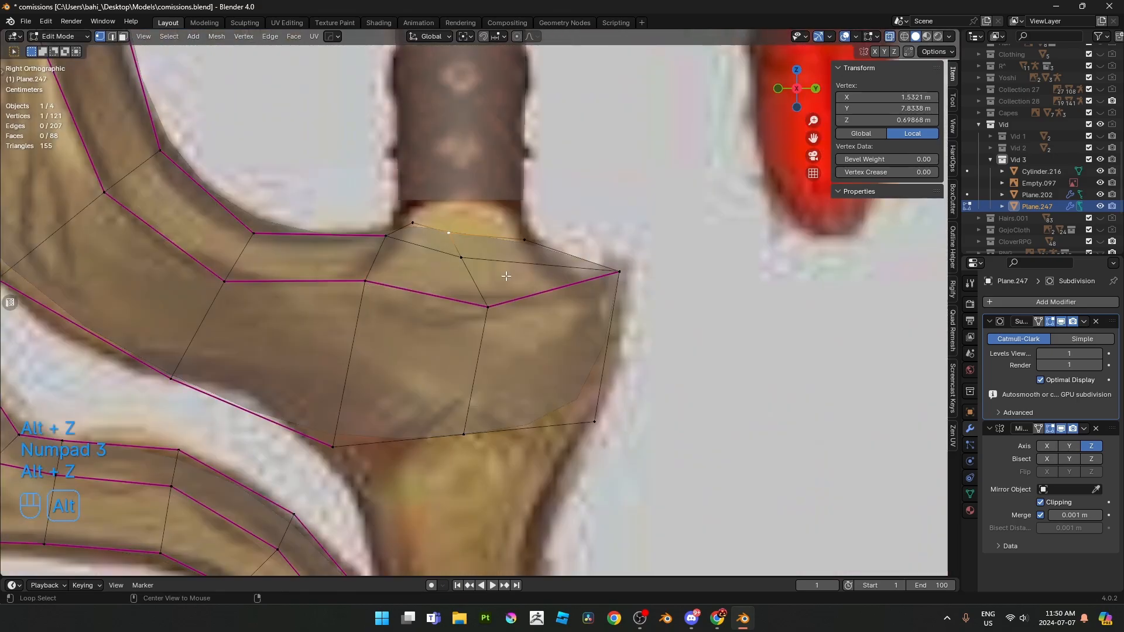
middle_click_drag(484, 241, 480, 333, "shift")
scroll(428, 284, "down", 2)
middle_click_drag(428, 284, 397, 272)
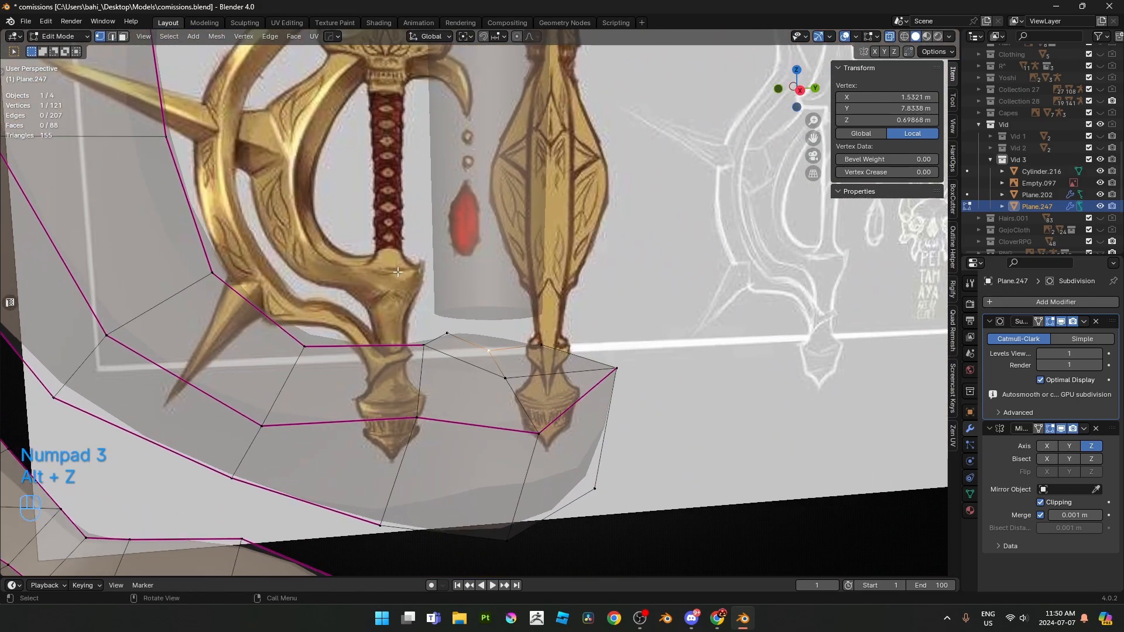
key("KP_3")
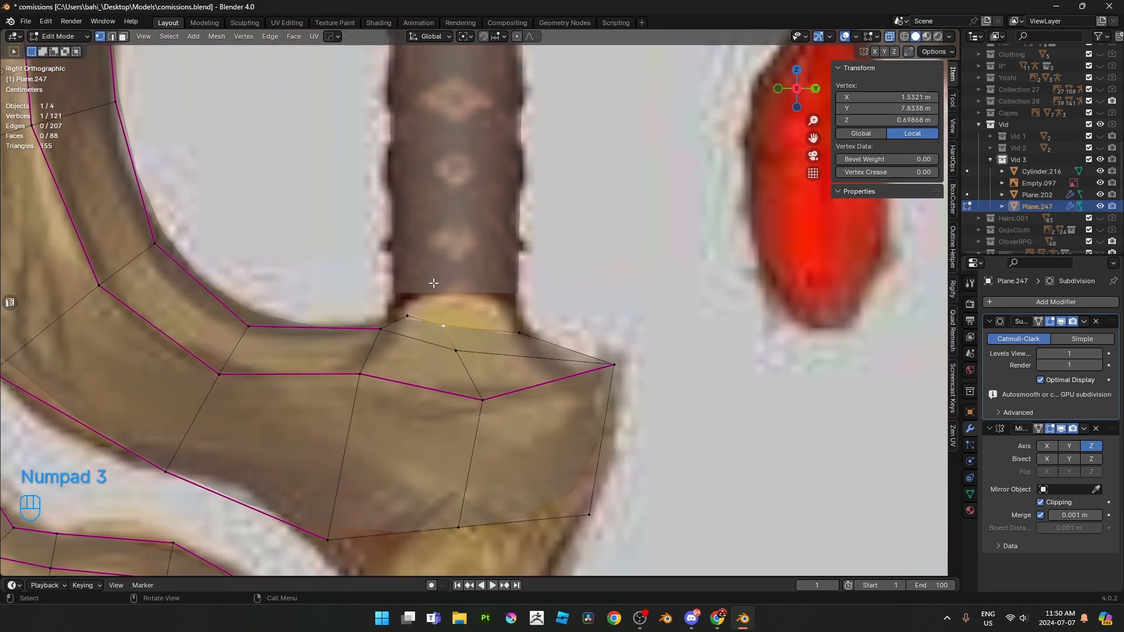
left_click_drag(555, 338, 555, 338)
key("s")
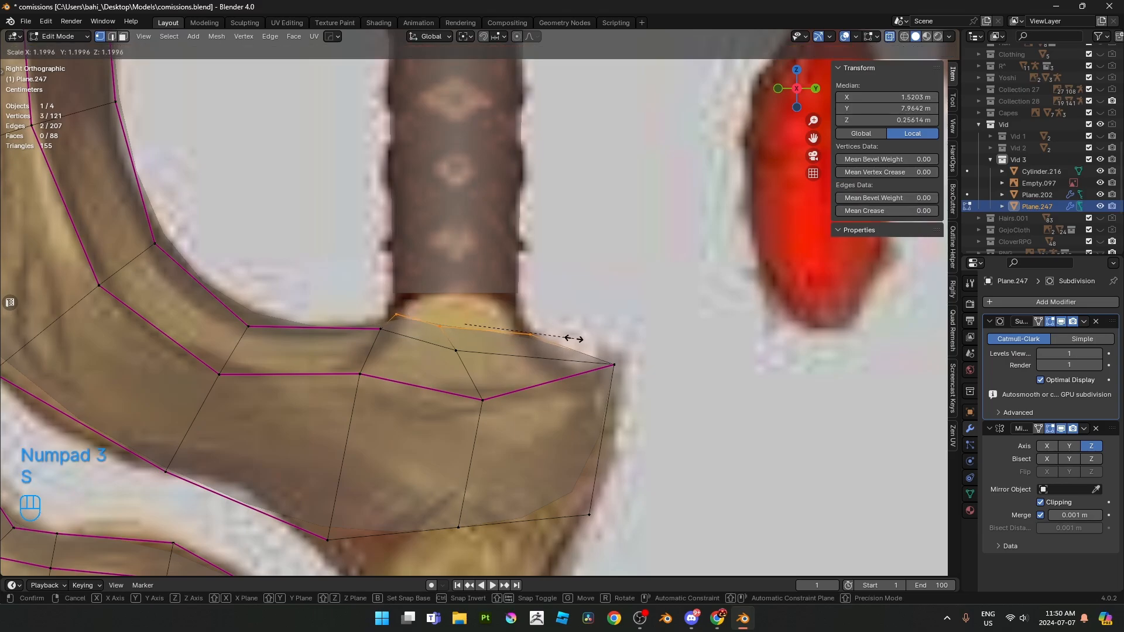
left_click(573, 338)
left_click(450, 329)
key("g")
left_click(473, 329)
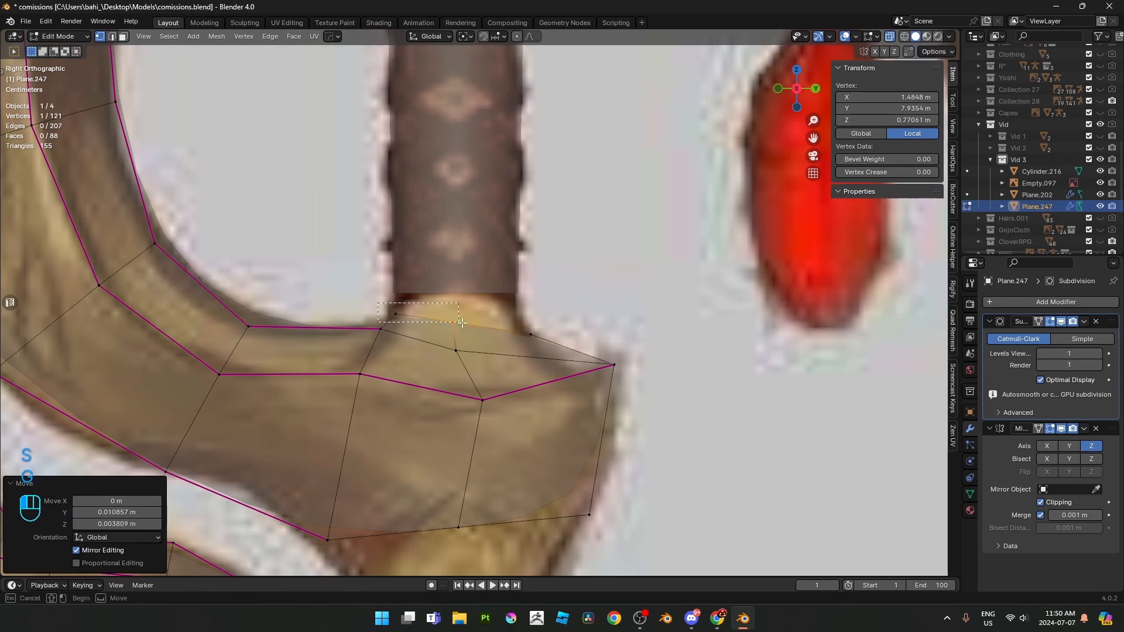
left_click_drag(461, 323, 550, 340)
key("e")
right_click(549, 284)
key("ctrl+z")
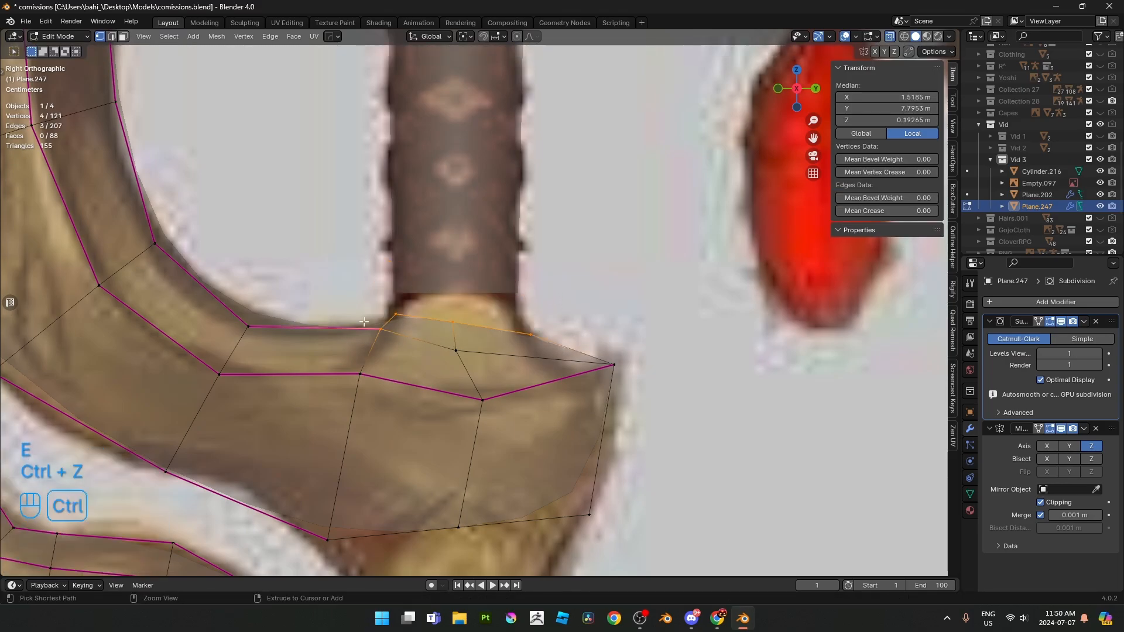
key("g")
right_click(614, 318)
- Extrude the collar's upper edges about 0.04 m along Z and flatten them by scaling to 0 along Z
key("e")
key("z")
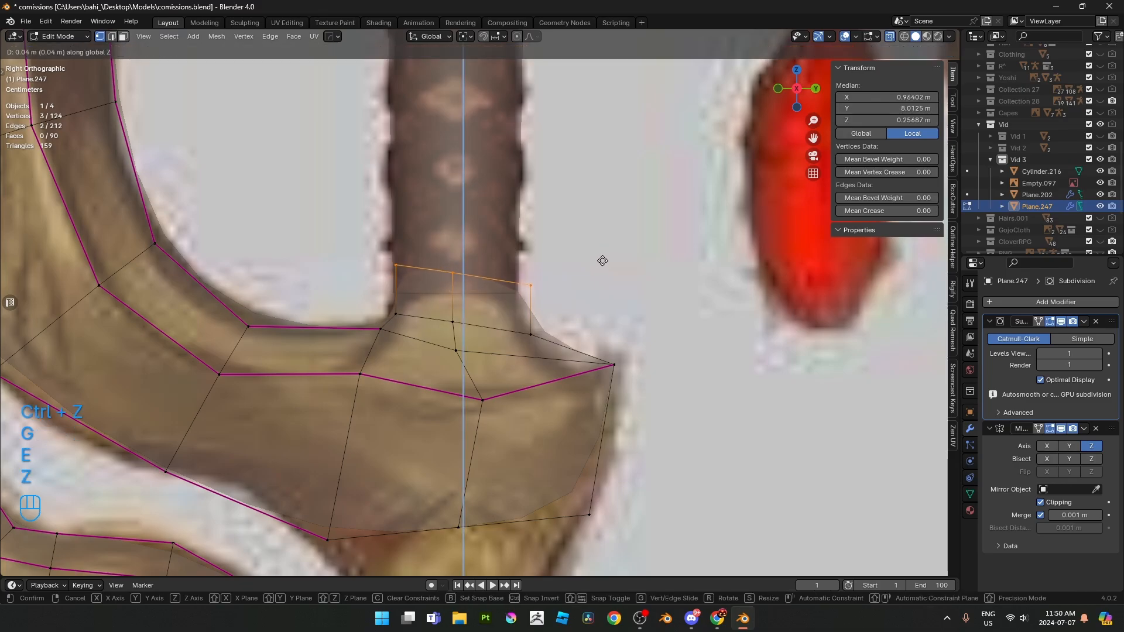
left_click(602, 259)
key("s")
key("z")
left_click(569, 246)
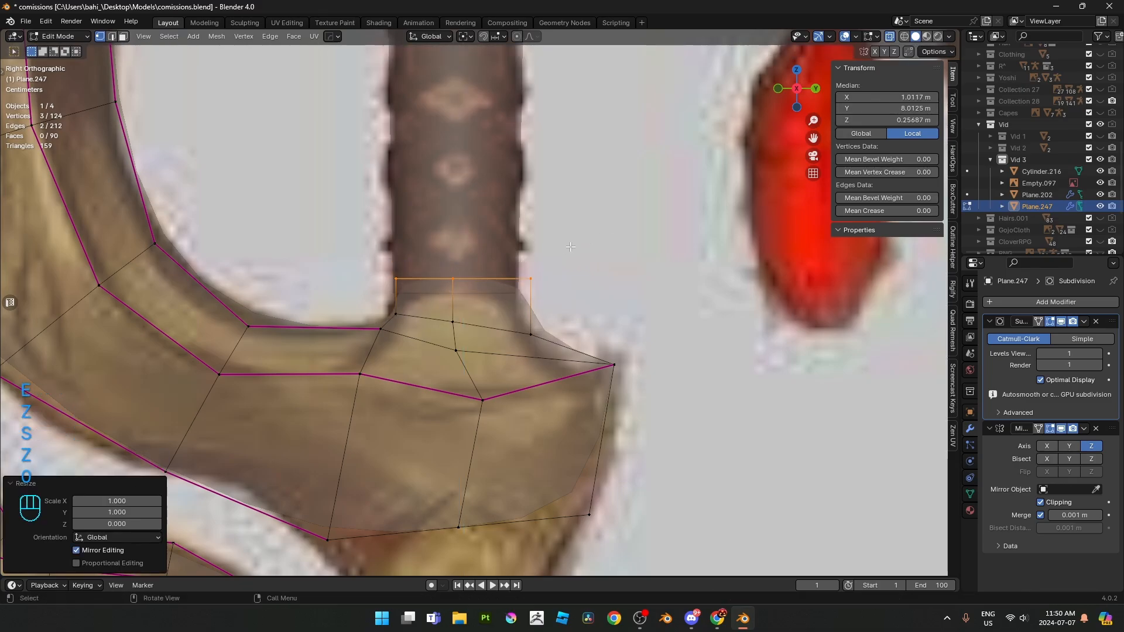
- Move the collar's two upper corners and the near lower corner individually to line up with the sides of the handle
middle_click_drag(443, 281, 441, 254, "shift")
left_click(544, 266)
key("g")
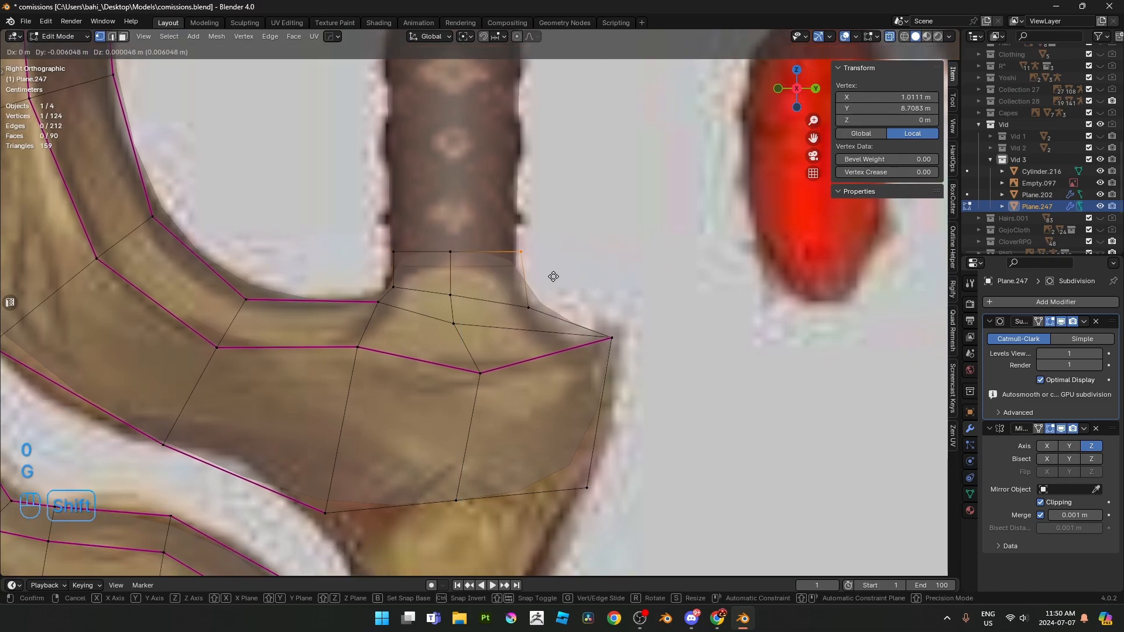
left_click(546, 271)
left_click_drag(410, 288, 412, 294)
key("g")
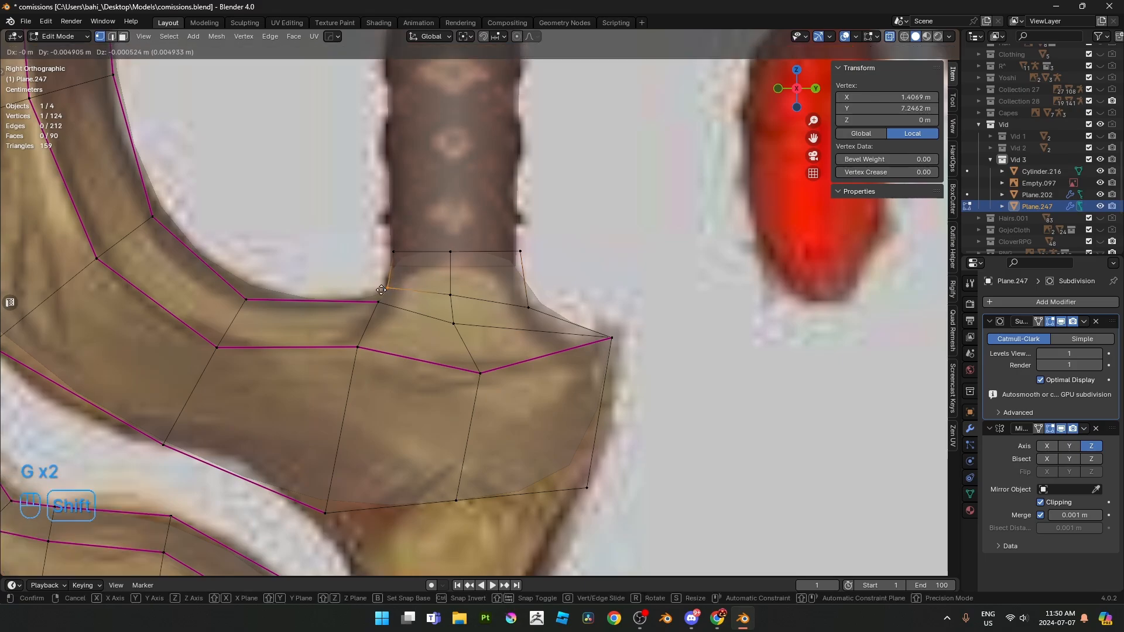
left_click(404, 293)
left_click_drag(386, 242, 405, 262)
key("g")
left_click(371, 259)
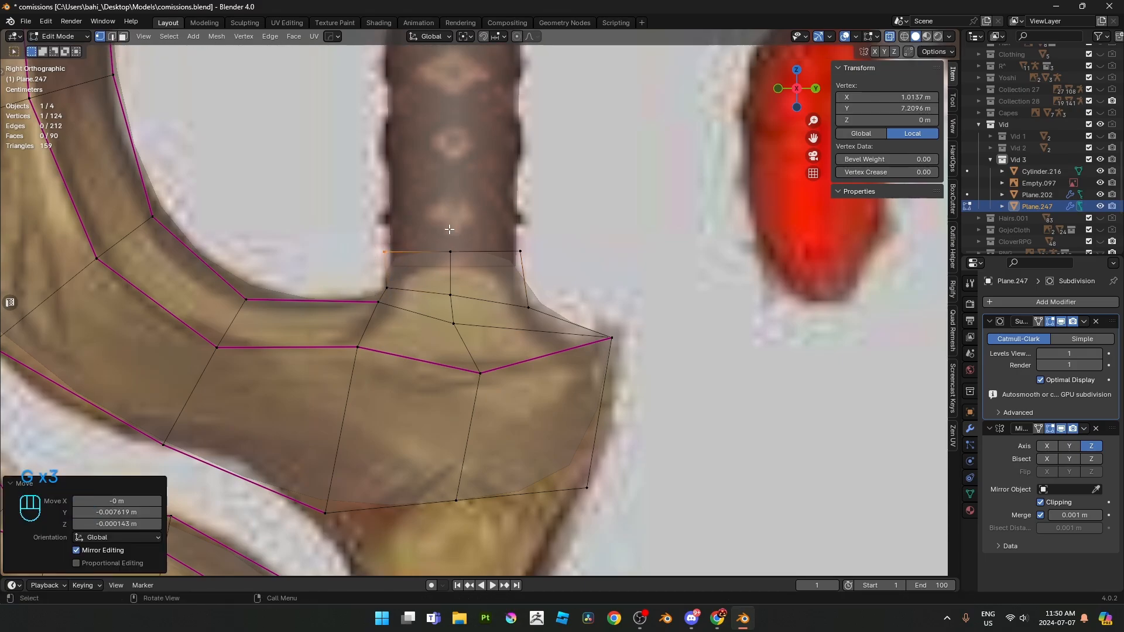
- Scale down the lower end of the handle cylinder and resume editing the guard mesh
key("Tab")
left_click(398, 250)
key("Tab")
key("s")
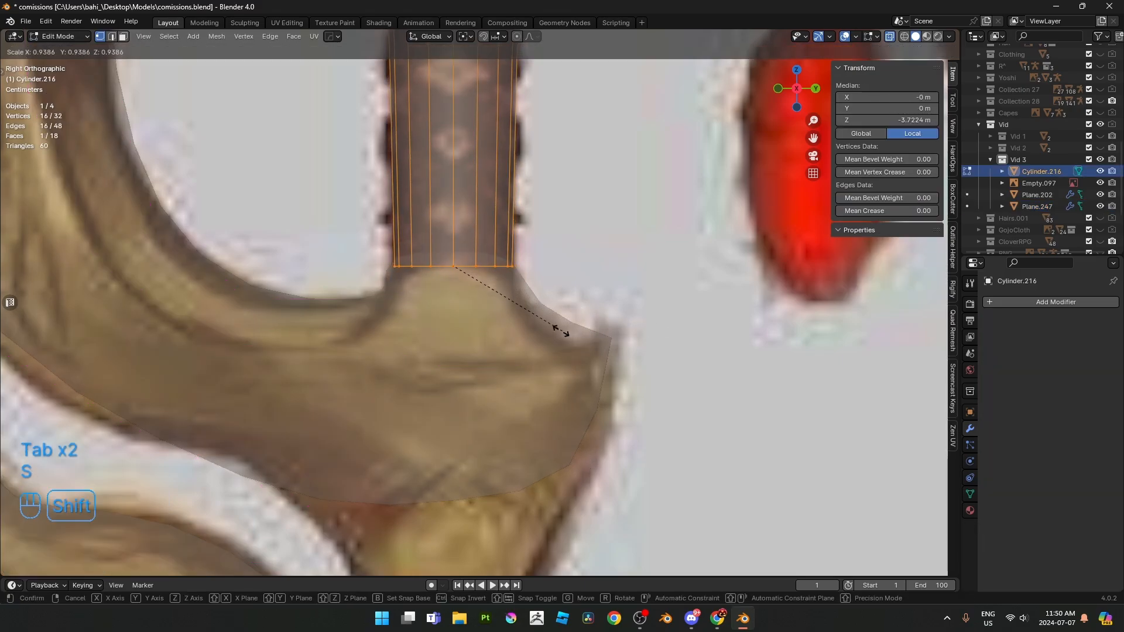
left_click(510, 325)
key("Tab")
left_click(518, 321)
key("Tab")
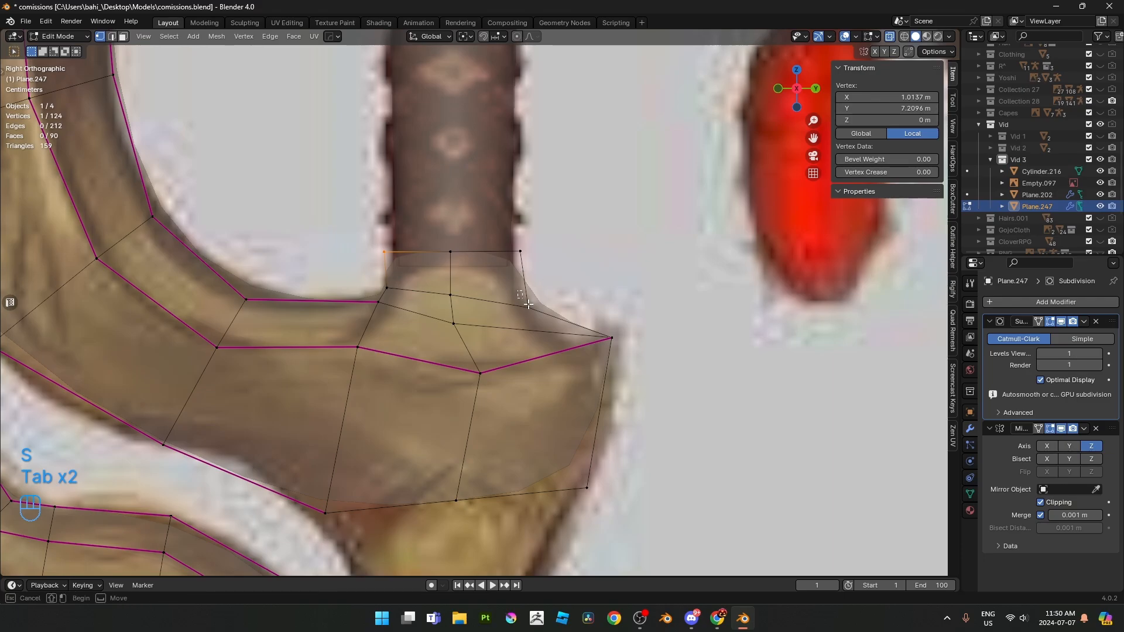
- Move the collar's far lower vertex inward and slightly down beneath the handle's side
left_click_drag(528, 303, 537, 315)
key("g")
left_click(525, 324)
- Extrude the collar's open boundary edges along X to the mirror plane and merge all vertices by distance
key("2")
left_click(494, 255)
left_click(534, 302, "shift")
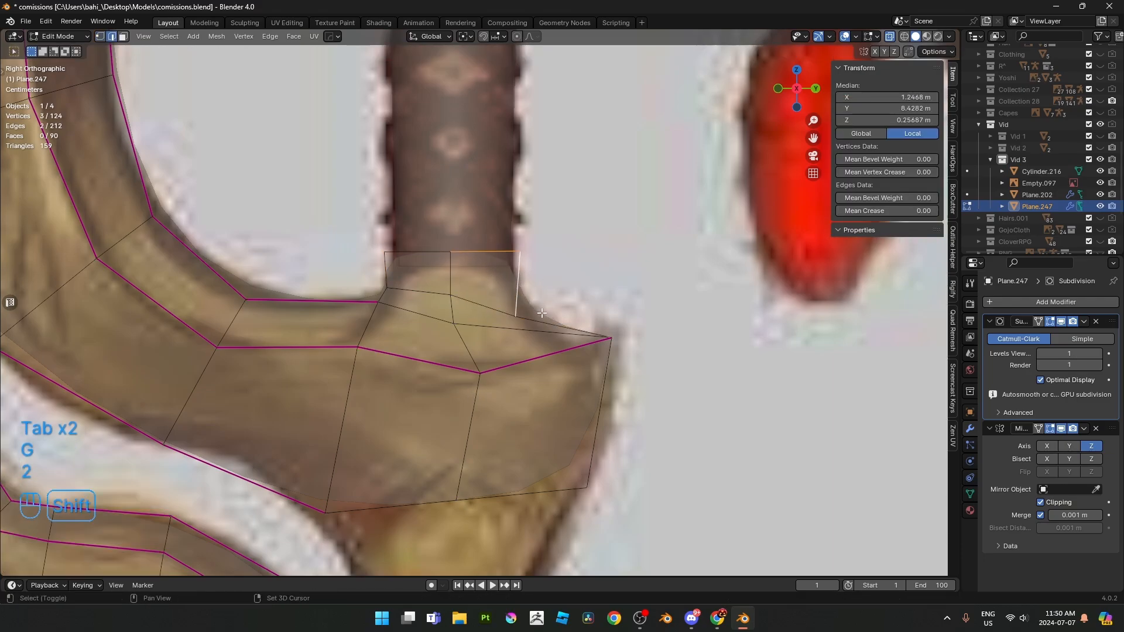
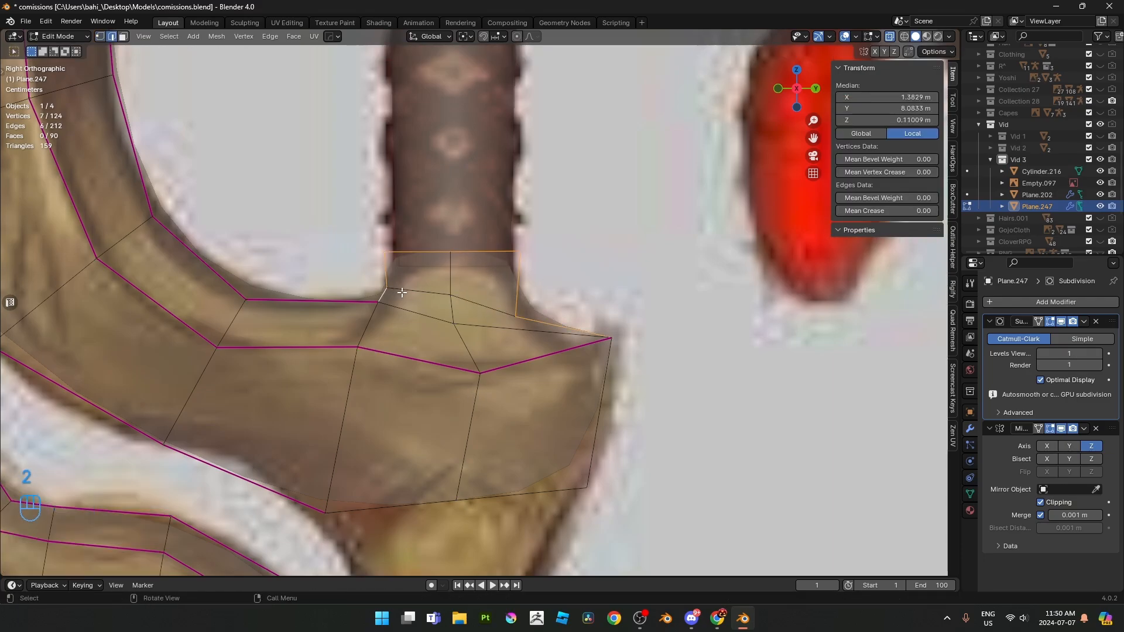
middle_click_drag(402, 292, 707, 377)
key("alt+z")
key("alt+z")
key("alt+z")
key("e")
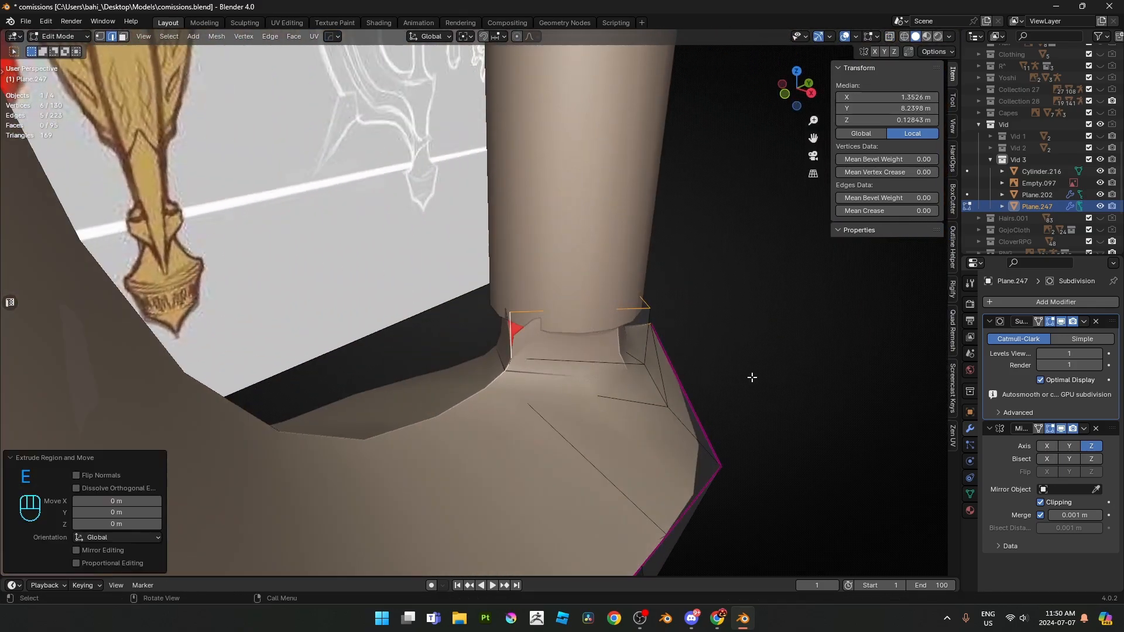
key("g")
key("x")
key("a")
key("m")
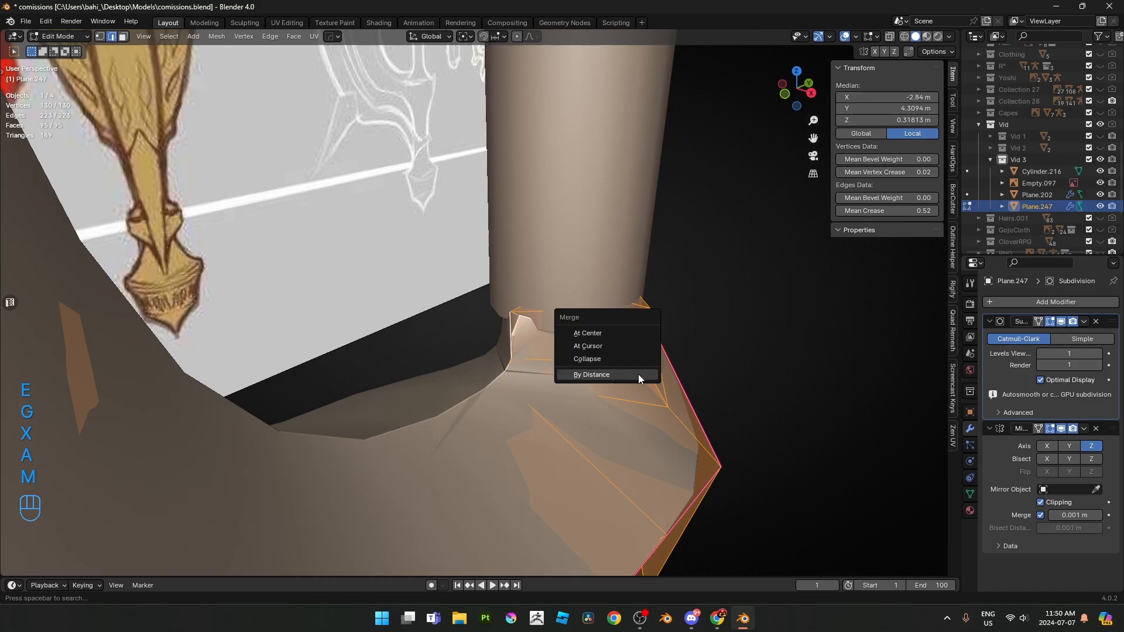
left_click(638, 374)
- Set an edge crease of 1 on the collar's upper rim edges
middle_click_drag(636, 372, 454, 322)
key("2")
left_click(523, 325)
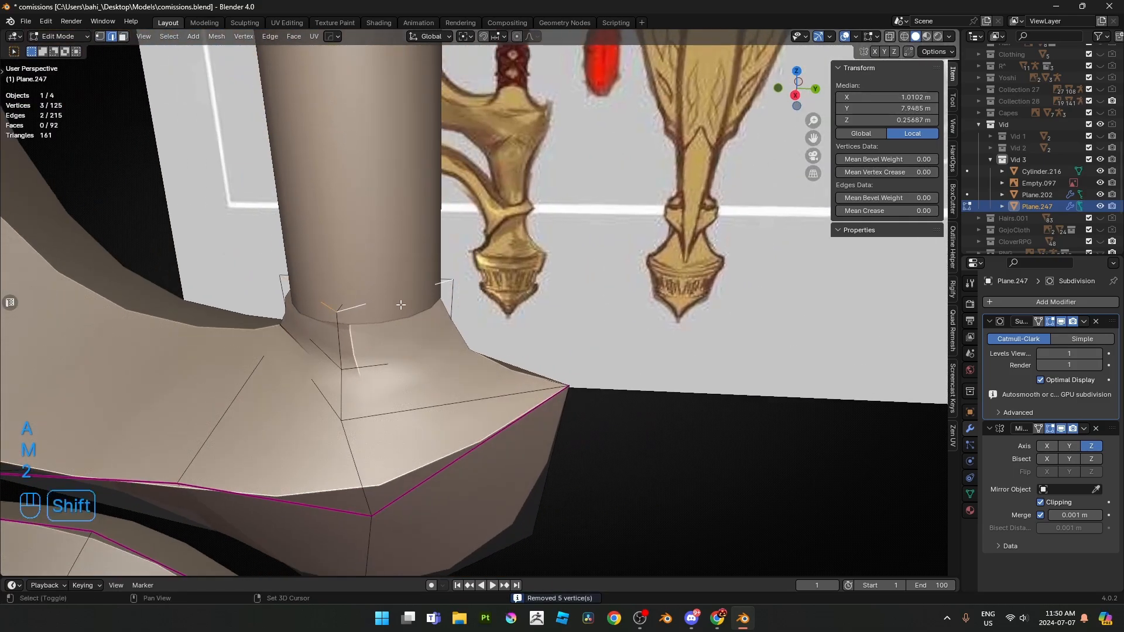
key("shift+e")
left_click(108, 324)
middle_click_drag(108, 324, 480, 295)
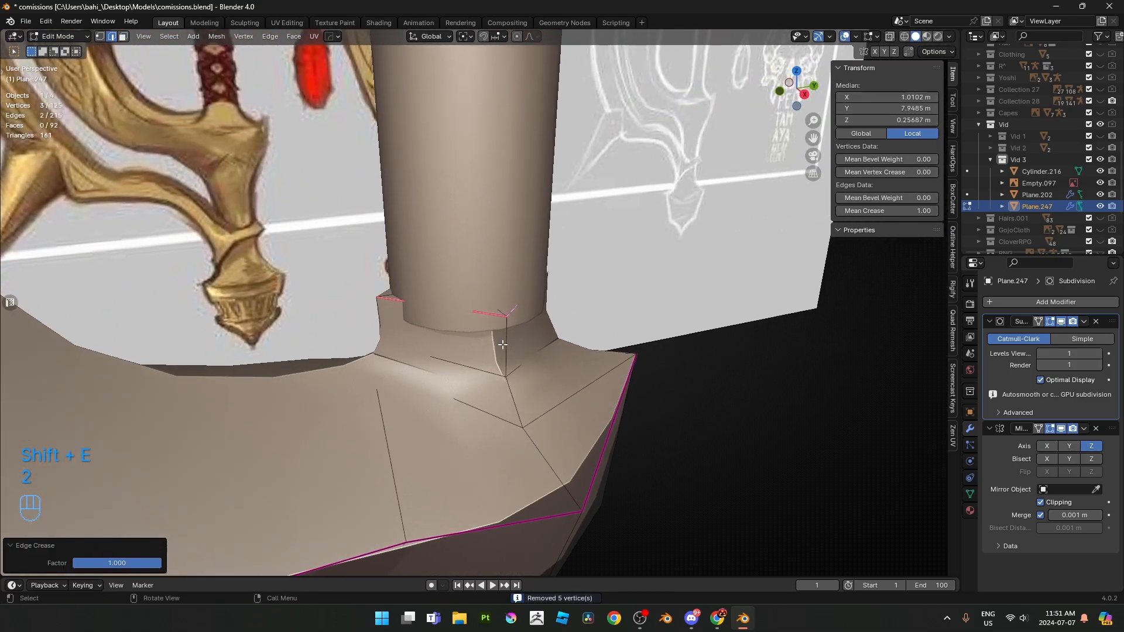
- Move the vertical edge at the collar's outer corner about 0.01 m outward along X
key("alt+z")
middle_click_drag(503, 344, 632, 294)
key("1")
left_click(587, 350)
key("alt+z")
key("2")
left_click(633, 293)
key("g")
key("x")
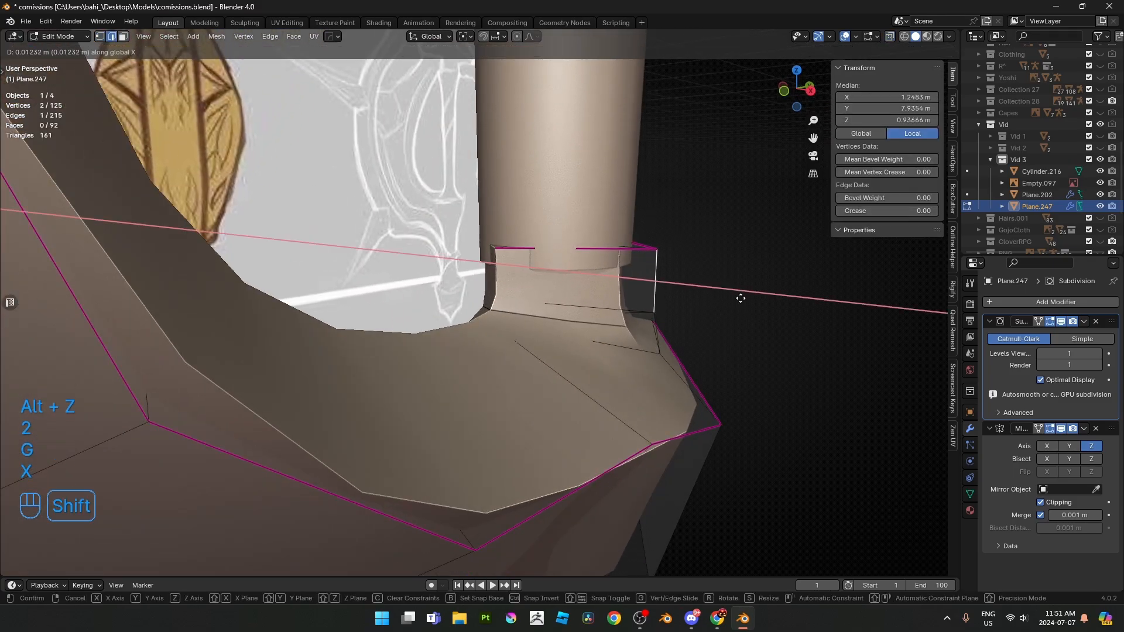
left_click(715, 336)
- Move the vertex below the collar's corner about 0.011 m along X, and the corner edge another 0.0026 m
key("1")
left_click(675, 355)
key("g")
key("x")
left_click(659, 287)
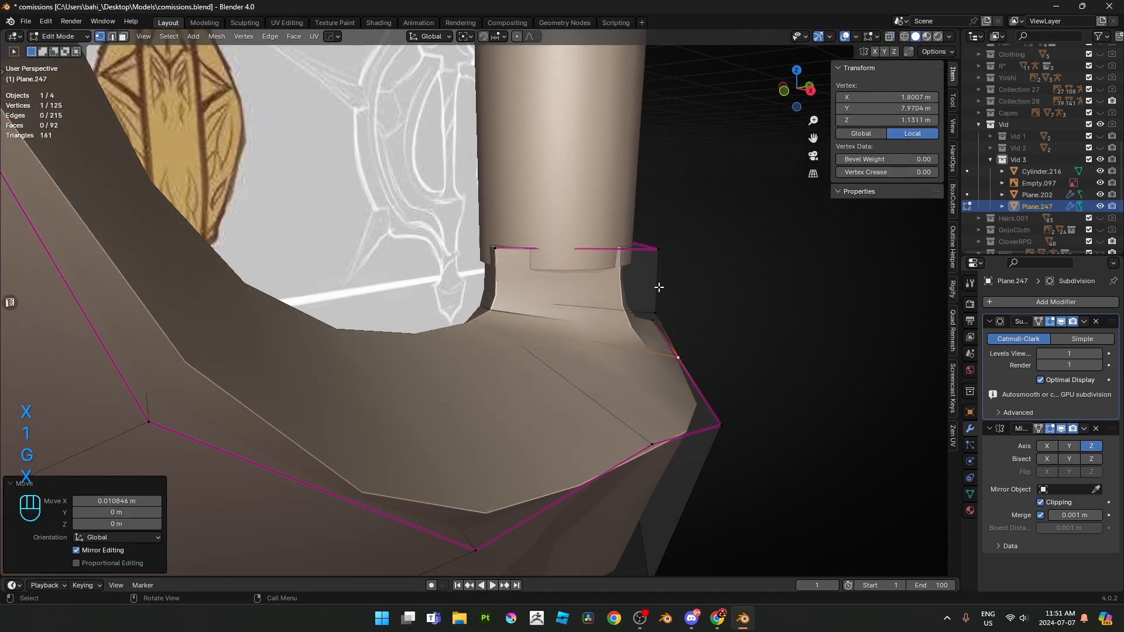
key("2")
left_click(659, 288)
key("g")
key("x")
left_click(657, 277)
- Add two centred vertical loop cuts through the collar, one on each side of its corner edge
key("KP_3")
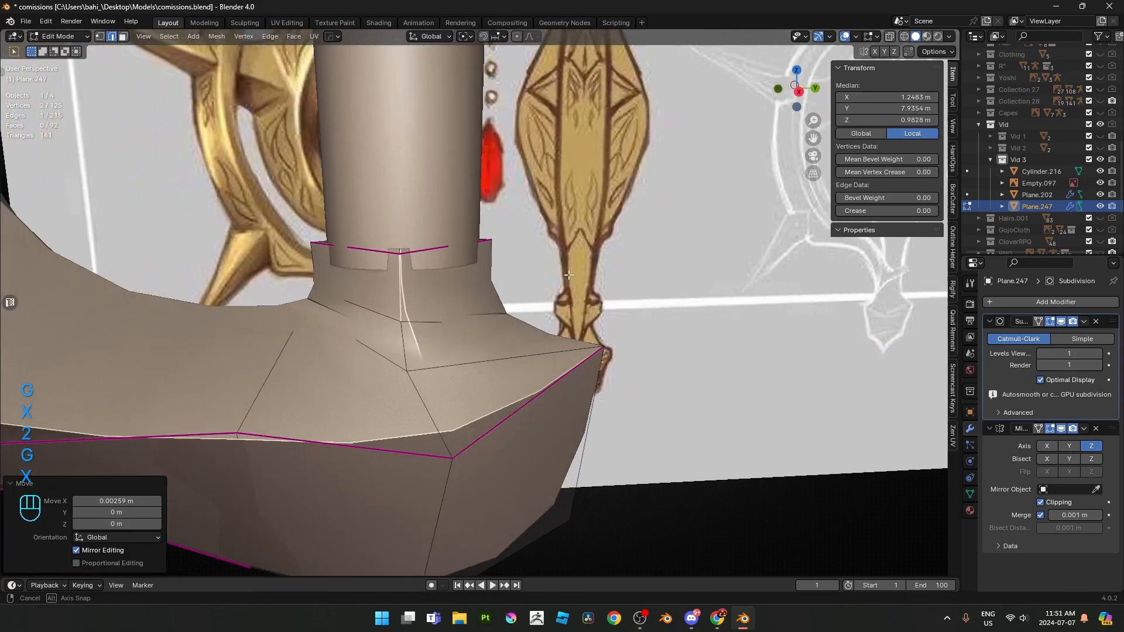
key("z")
key("alt+z")
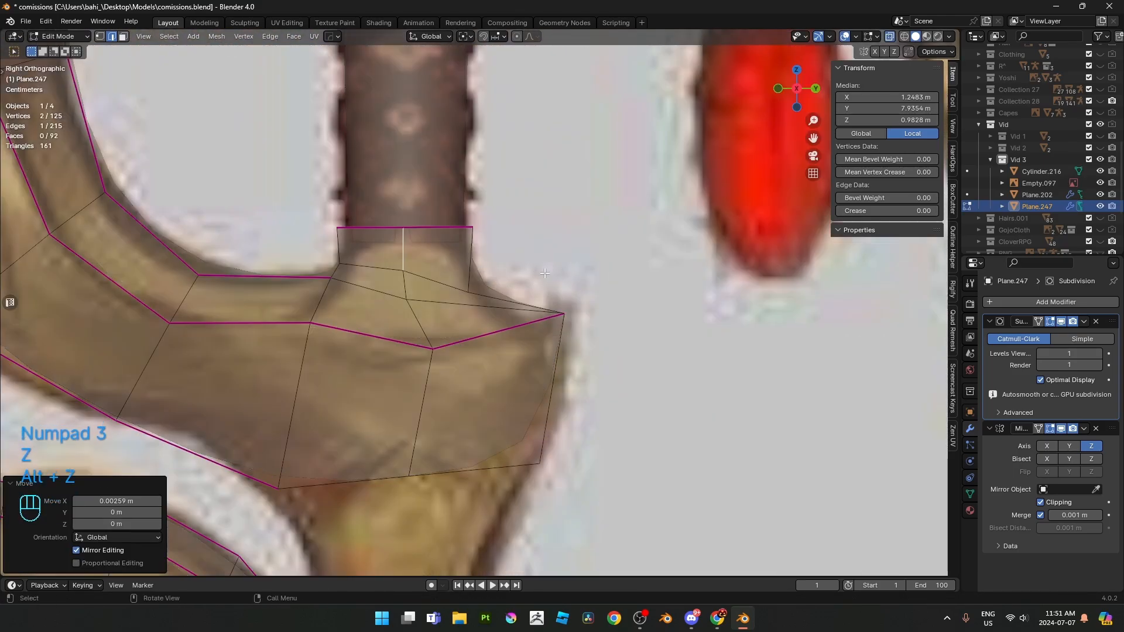
scroll(389, 248, "down", 8)
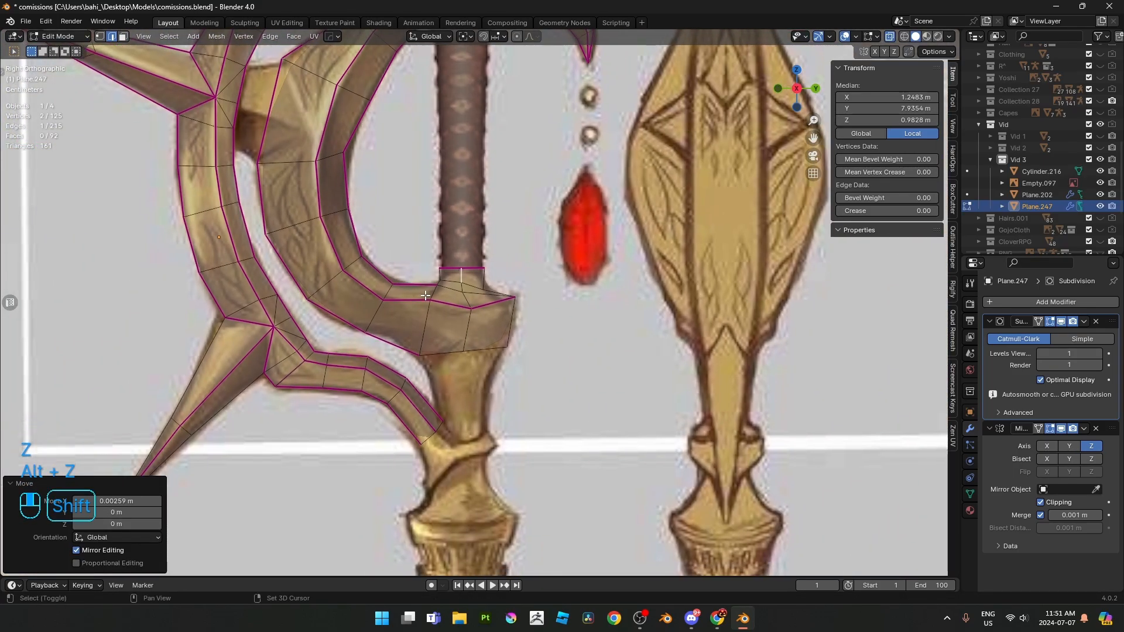
scroll(455, 250, "up", 5)
scroll(455, 250, "up", 3)
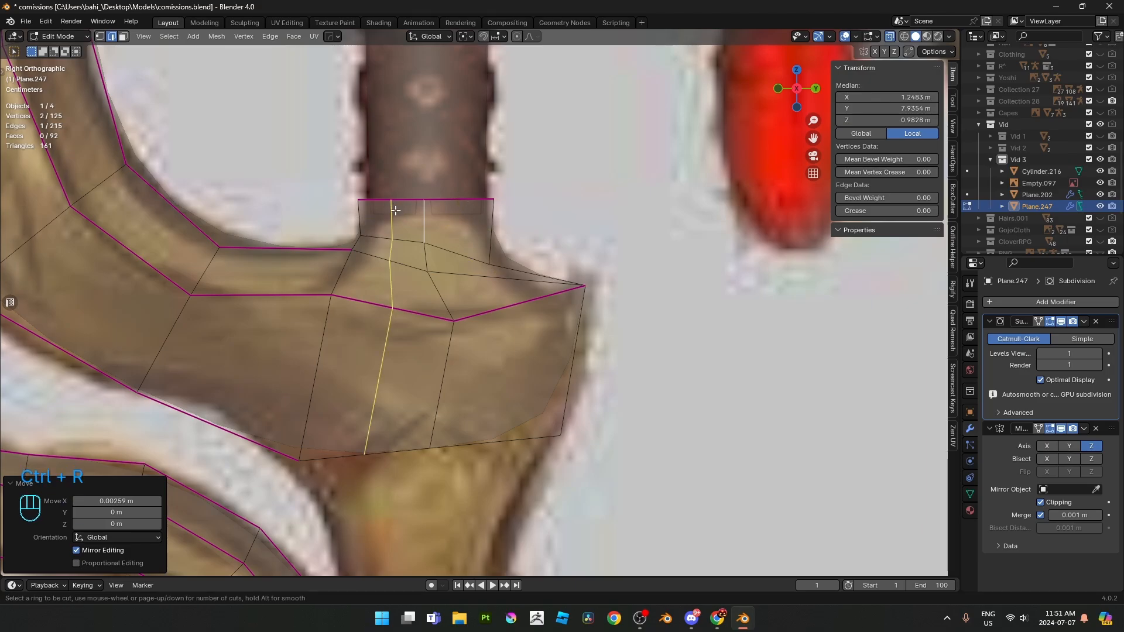
middle_click_drag(398, 213, 426, 307)
key("alt+z")
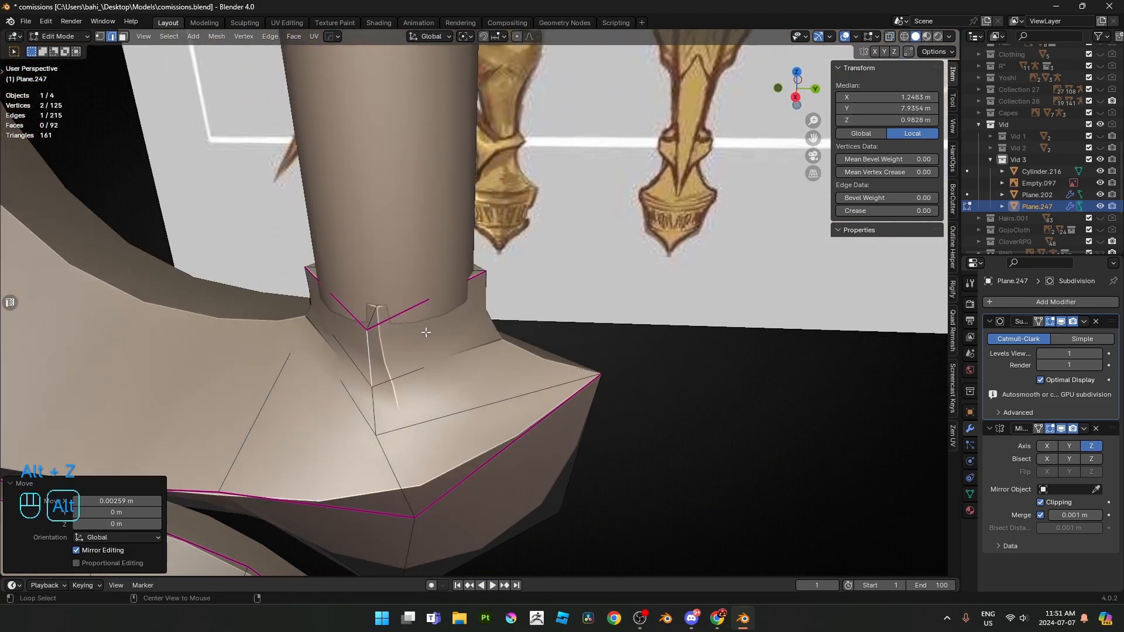
key("alt+z")
left_click(433, 305)
key("ctrl+r")
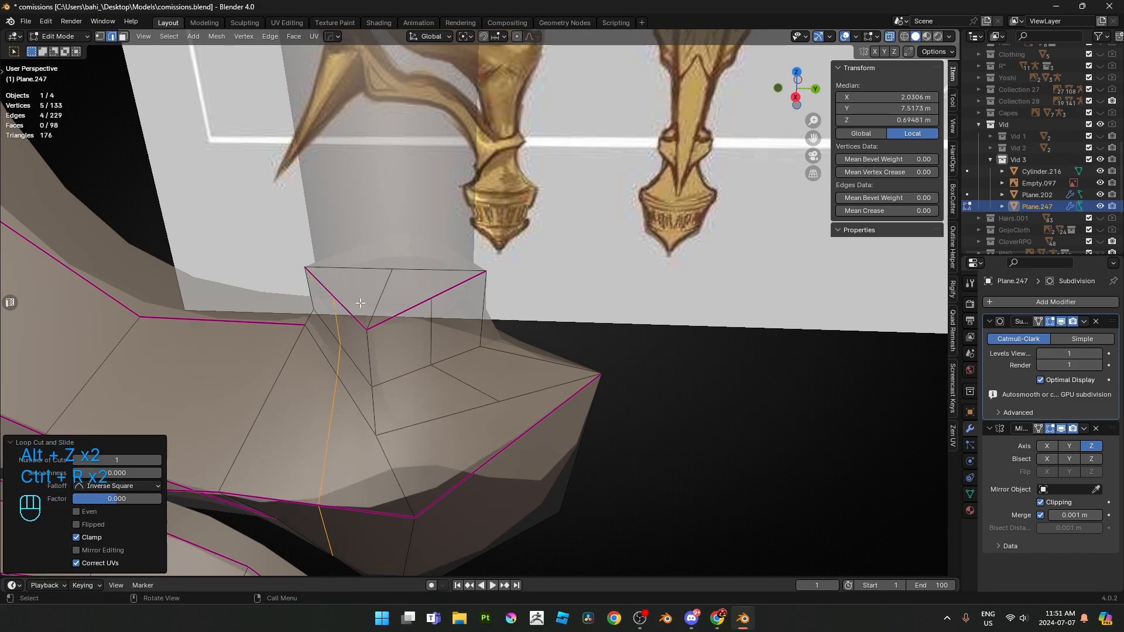
- Subdivide the two top edges on the collar's mirror plane and connect each new vertex to the facing rim vertex
key("1")
key("2")
key("ctrl+e")
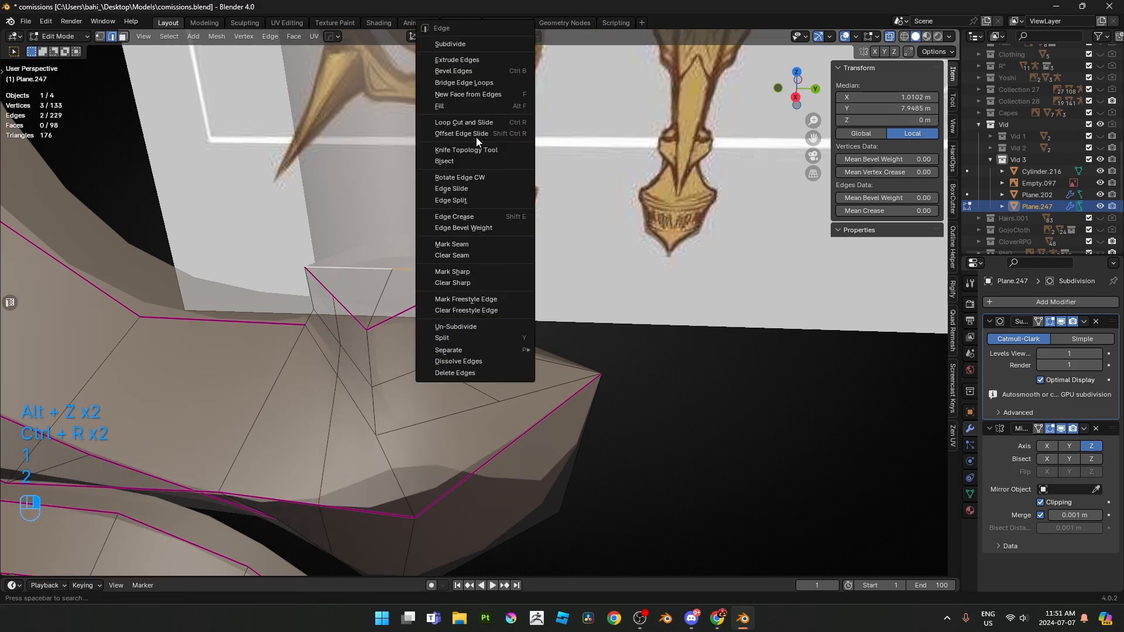
left_click(461, 45)
key("1")
left_click(439, 269)
left_click(432, 296, "shift")
key("j")
left_click(347, 269)
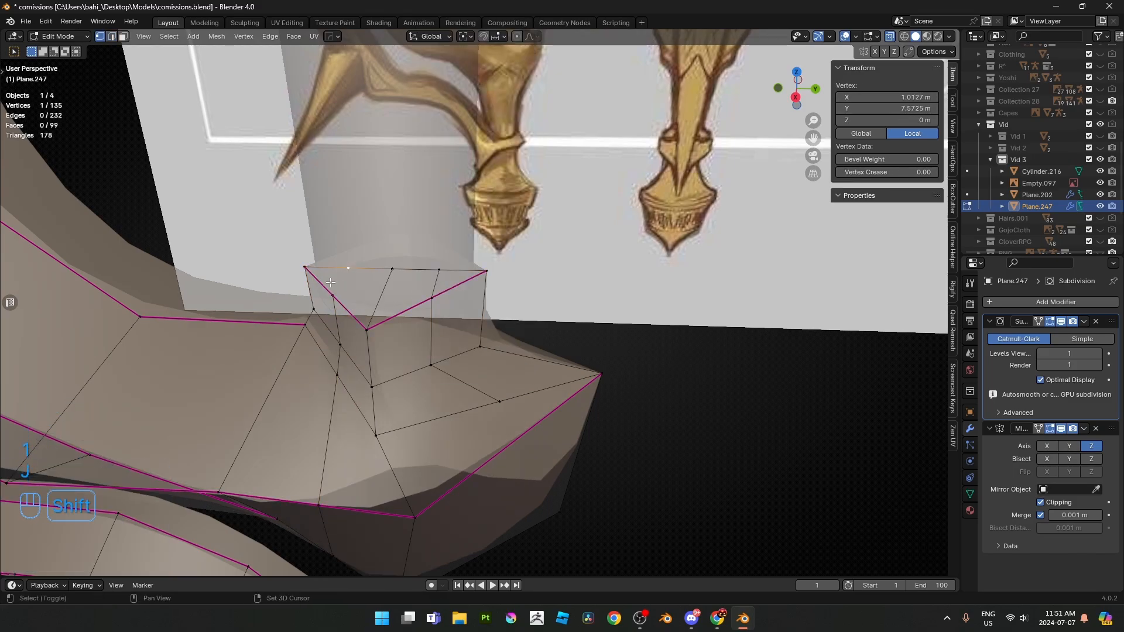
left_click(333, 295, "shift")
key("j")
- Add a centred loop cut through the arm's end faces and connect its upper vertex to the loop vertex above
middle_click_drag(332, 295, 529, 312)
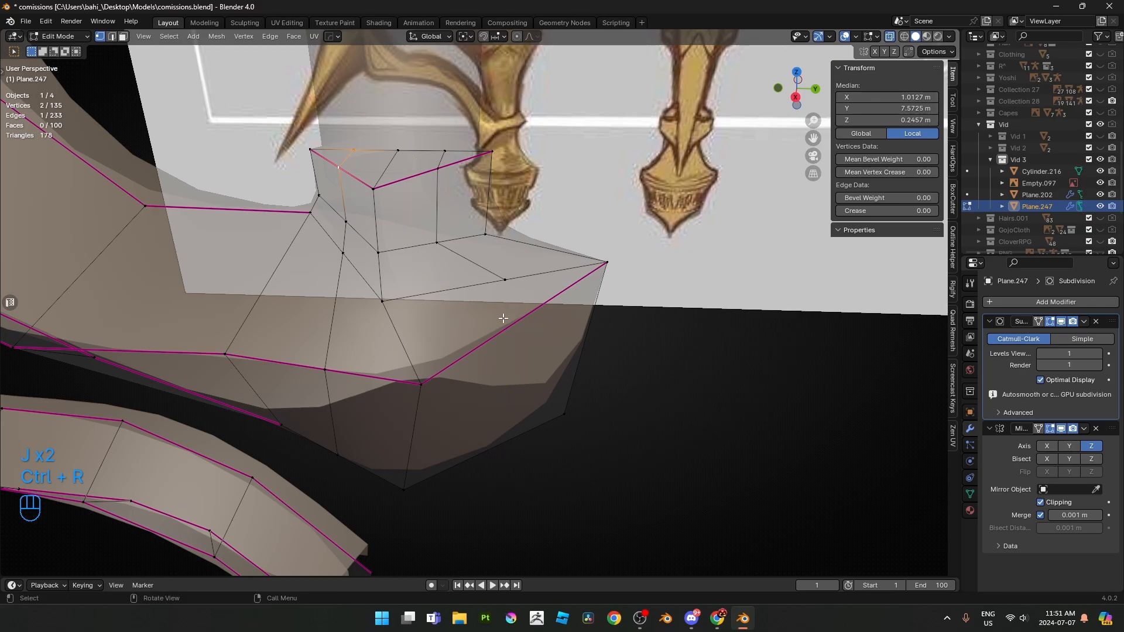
right_click(653, 305)
left_click(631, 260)
key("1")
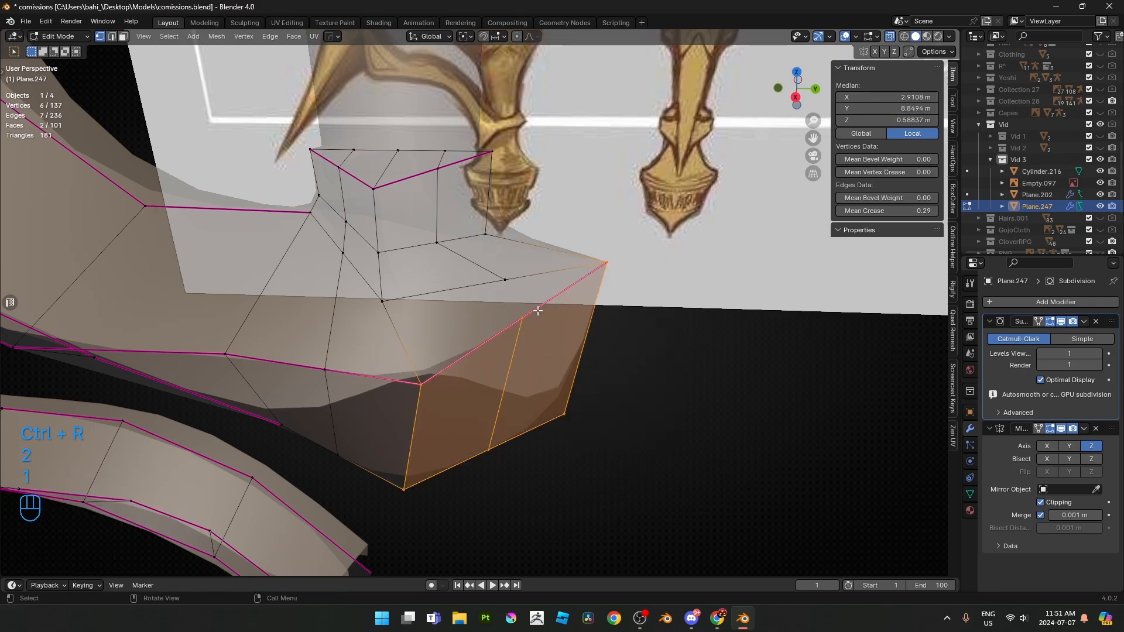
left_click(517, 321)
left_click(504, 281, "shift")
key("j")
- Scale the collar's two new vertical edges by about 1.15 and move them about 0.005 m along X
scroll(489, 292, "down", 3)
key("alt+z")
mouse_move(493, 346)
middle_mouse_down()
mouse_move(497, 322)
mouse_move(494, 348)
middle_mouse_up()
key("alt+z")
scroll(439, 268, "up", 3)
key("2")
middle_click_drag(453, 254, 583, 321)
left_click(440, 269)
left_click(480, 283, "shift")
key("alt+z")
key("s")
left_click(603, 326)
key("g")
key("x")
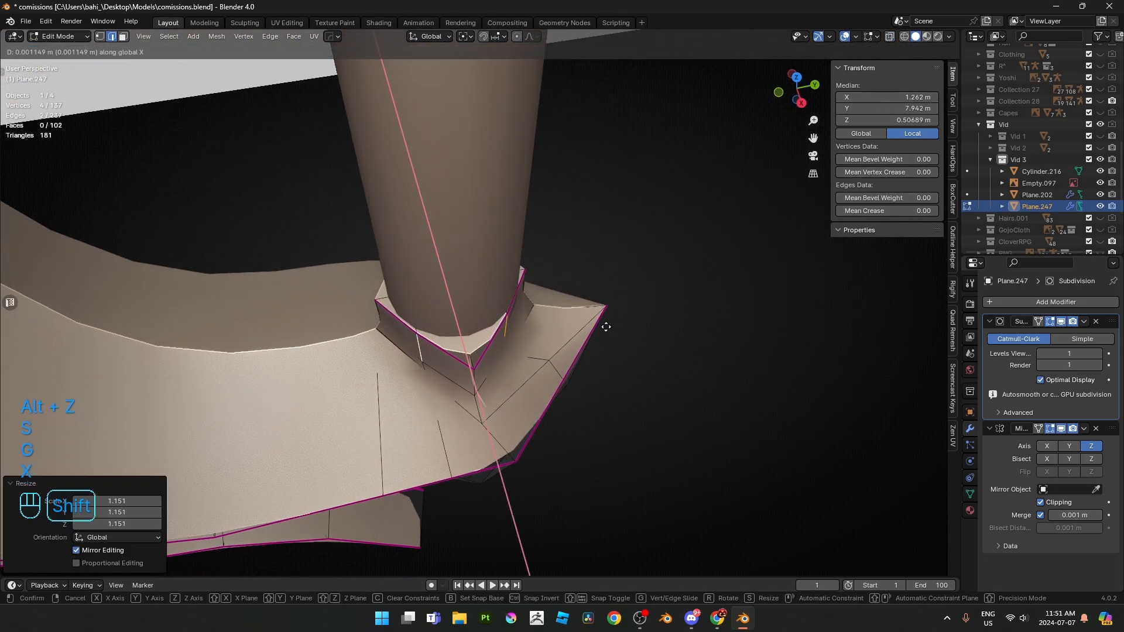
left_click(629, 364)
- Move the collar's vertical corner edge inward along X to round the collar around the handle
middle_click_drag(629, 364, 473, 317)
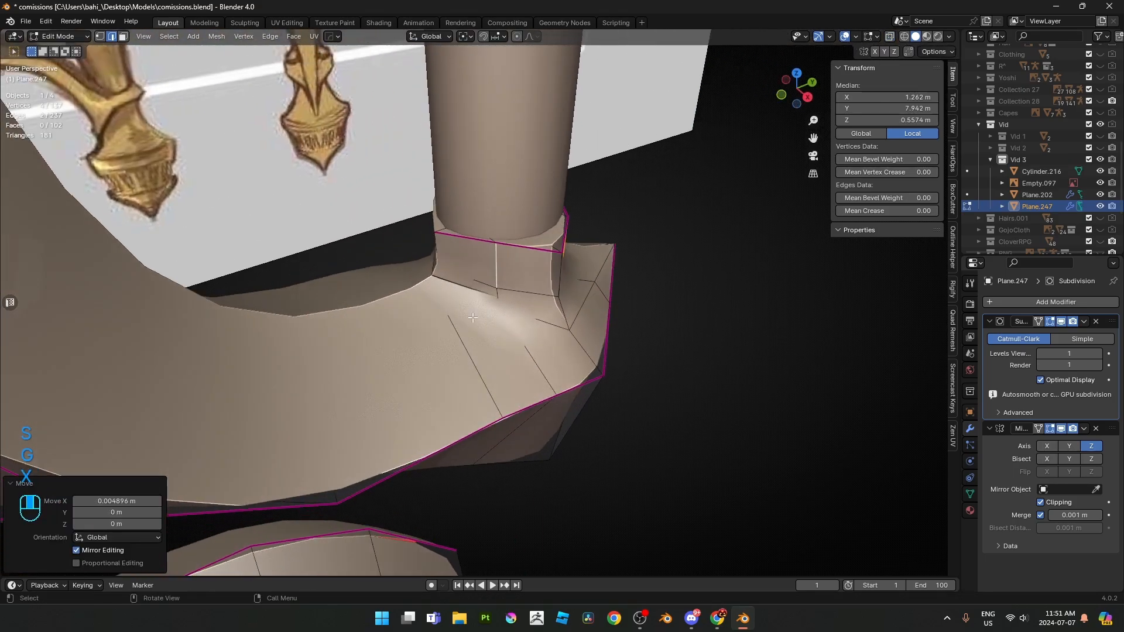
left_click(560, 265)
middle_click_drag(560, 265, 572, 295)
key("g")
key("x")
left_click(431, 228)
key("Tab")
middle_click_drag(431, 228, 491, 331)
key("alt+z")
key("alt+z")
scroll(514, 262, "down", 5)
- Move the collar's vertical edge on the arm-tip side horizontally, about 0.0004 m in X and 0.0034 m in Y
key("Tab")
scroll(491, 331, "up", 4)
key("2")
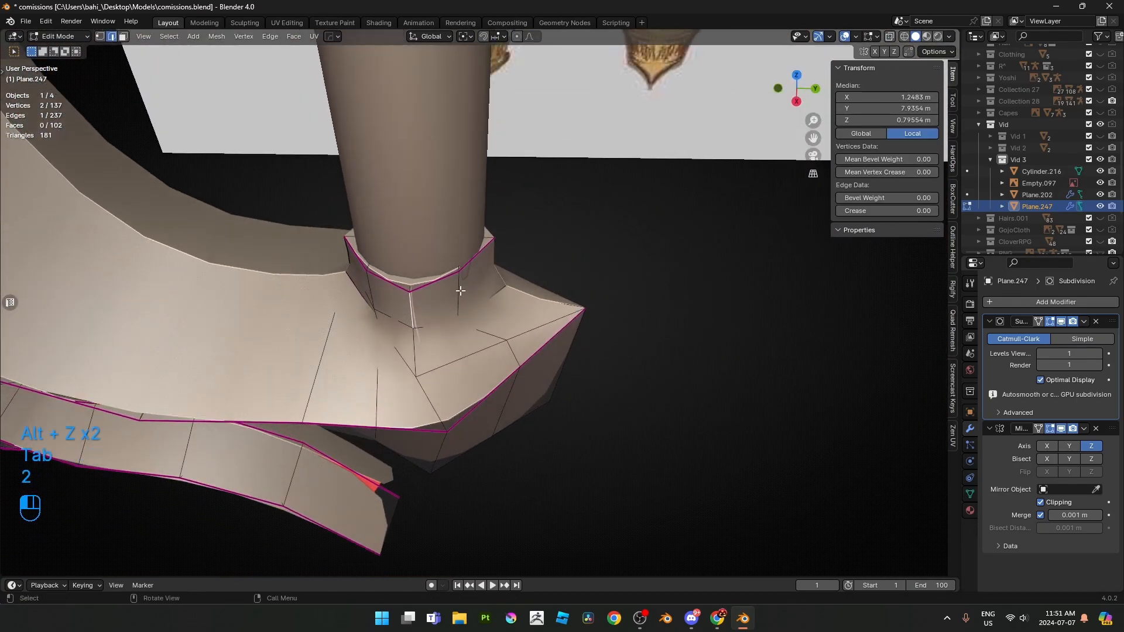
key("g")
key("shift+z")
left_click(521, 316)
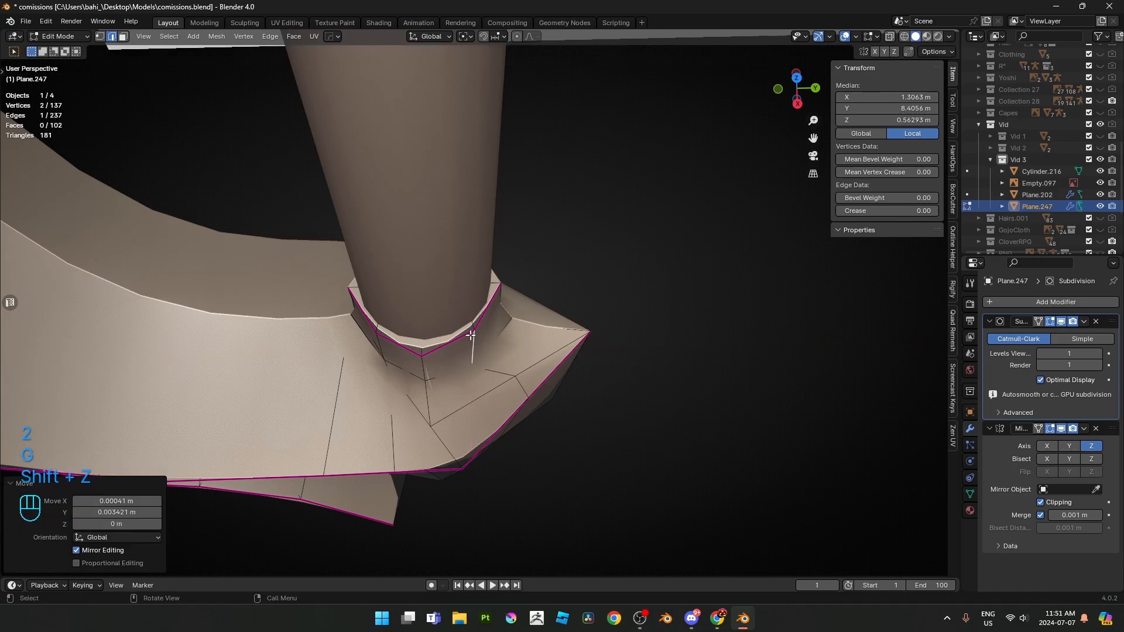
- Move the collar's vertical corner edge about -0.0011 m along X
mouse_move(521, 316)
middle_mouse_down()
mouse_move(509, 316)
mouse_move(529, 313)
middle_mouse_up()
key("2")
key("g")
key("x")
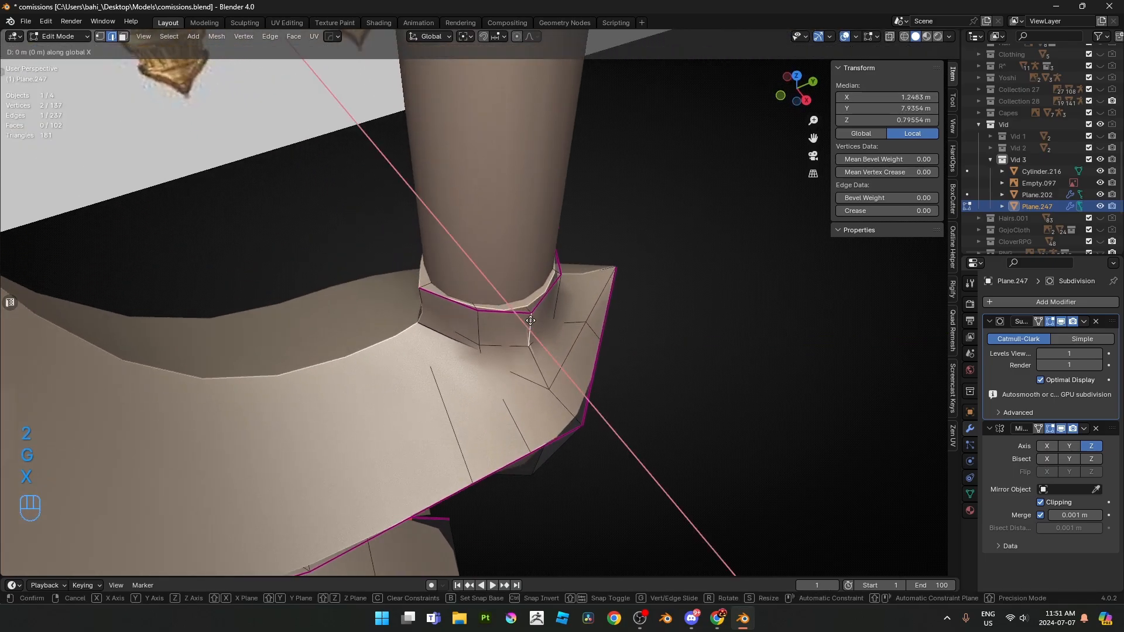
left_click(522, 310, "shift")
- Add a loop cut across the inner crescent beside the reference's connector block, slid by a factor of 0.183
key("KP_3")
key("alt+z")
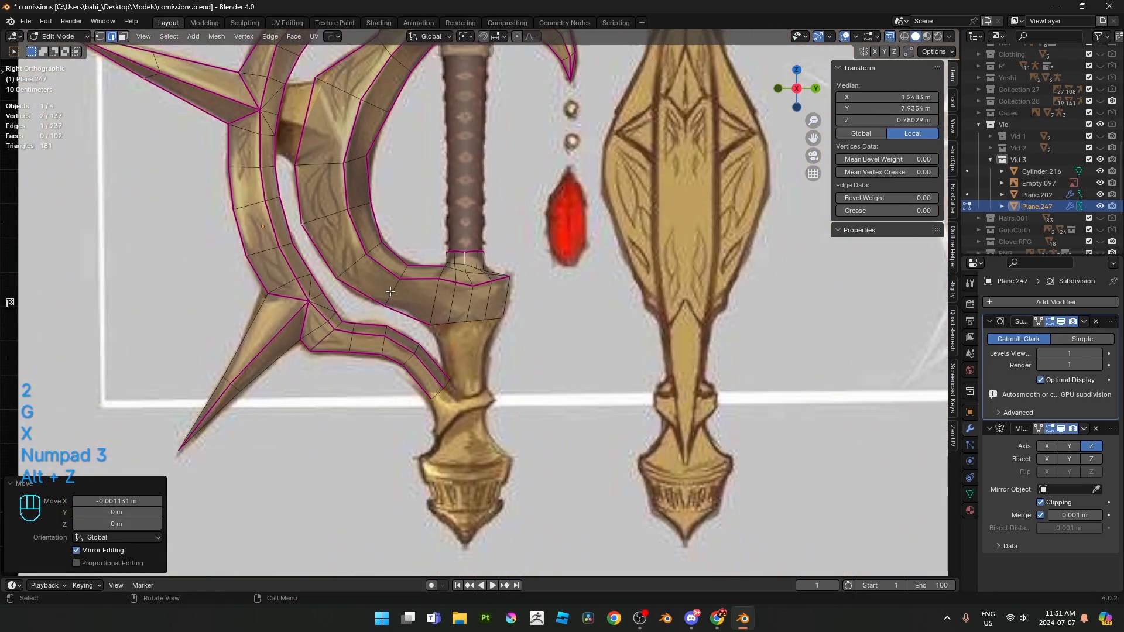
middle_click_drag(319, 130, 412, 274, "shift")
scroll(425, 288, "up", 2)
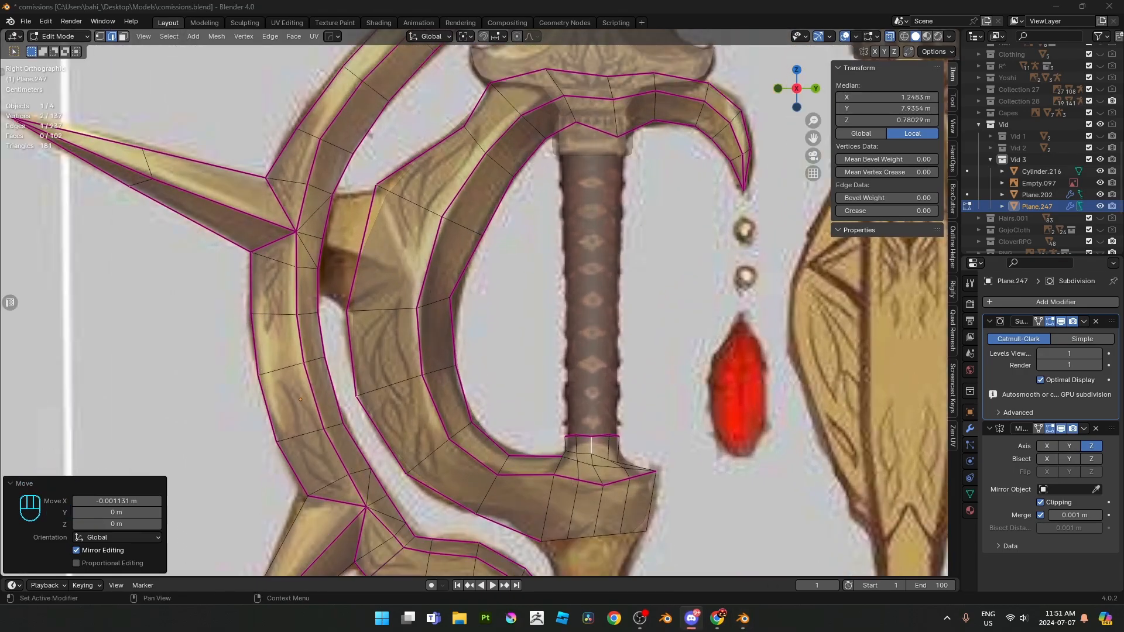
middle_click_drag(664, 364, 484, 368, "shift")
key("alt+z")
key("KP_3")
left_click(346, 254)
scroll(347, 254, "down", 1)
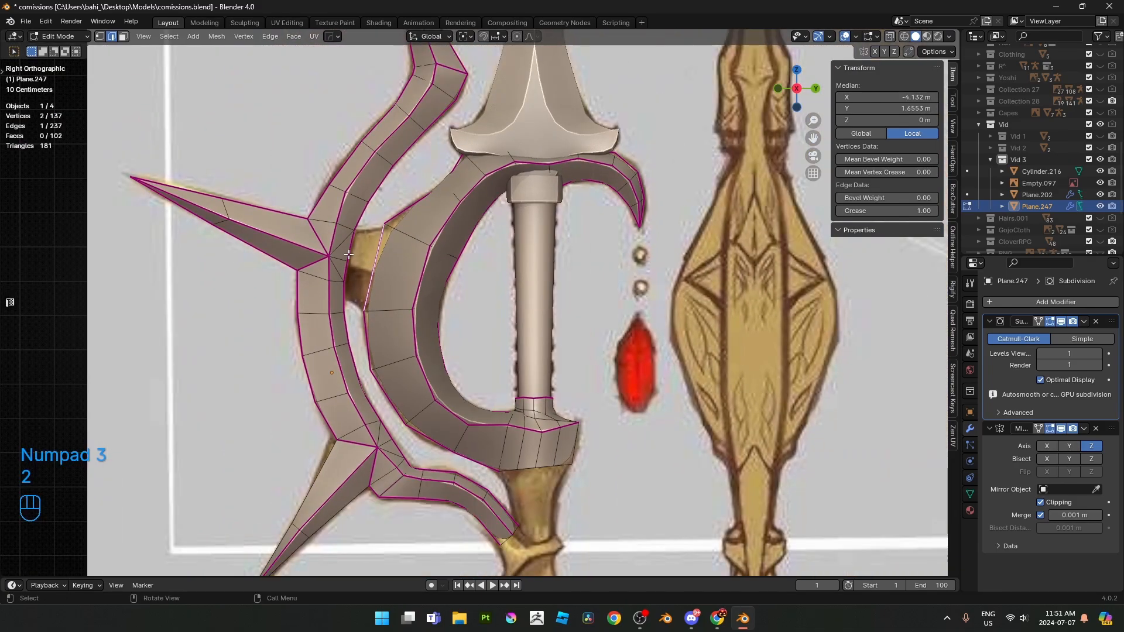
scroll(351, 256, "up", 3)
middle_click_drag(351, 255, 382, 309, "shift")
key("alt+z")
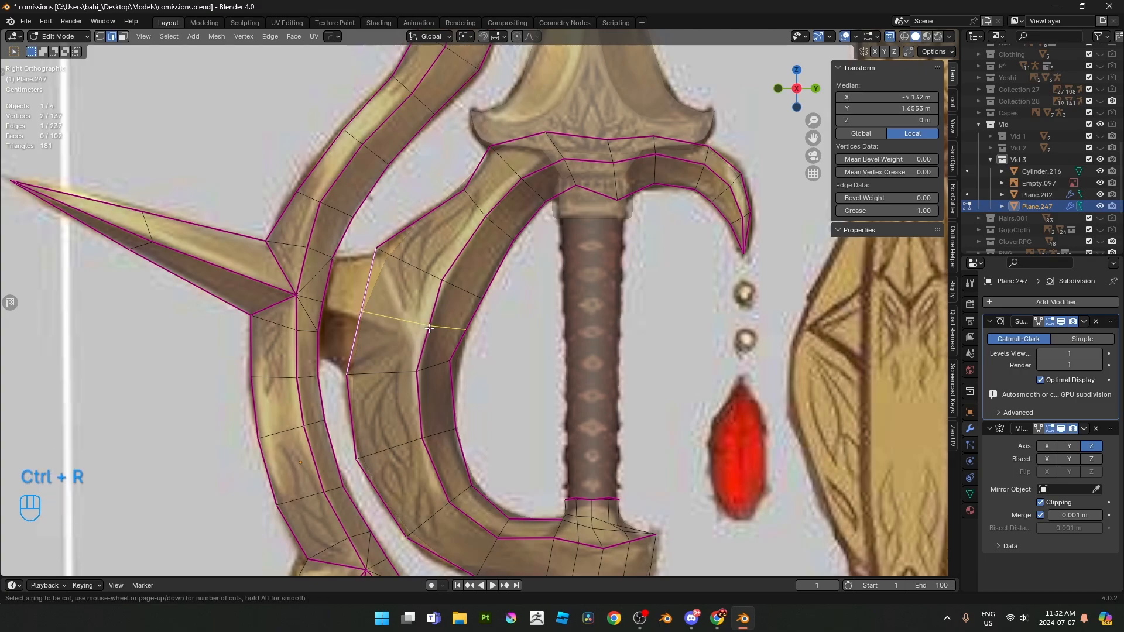
left_click(430, 328)
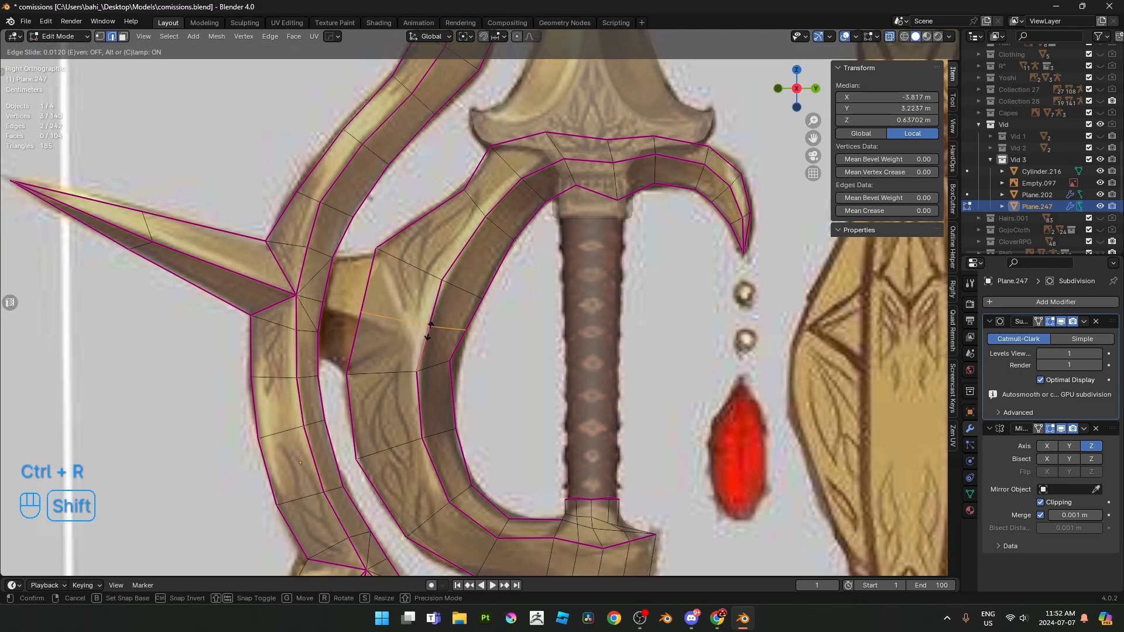
left_click(421, 411)
- Check the guard's face orientation using the viewport overlay
key("alt+z")
middle_click_drag(422, 411, 530, 399)
left_click(856, 37)
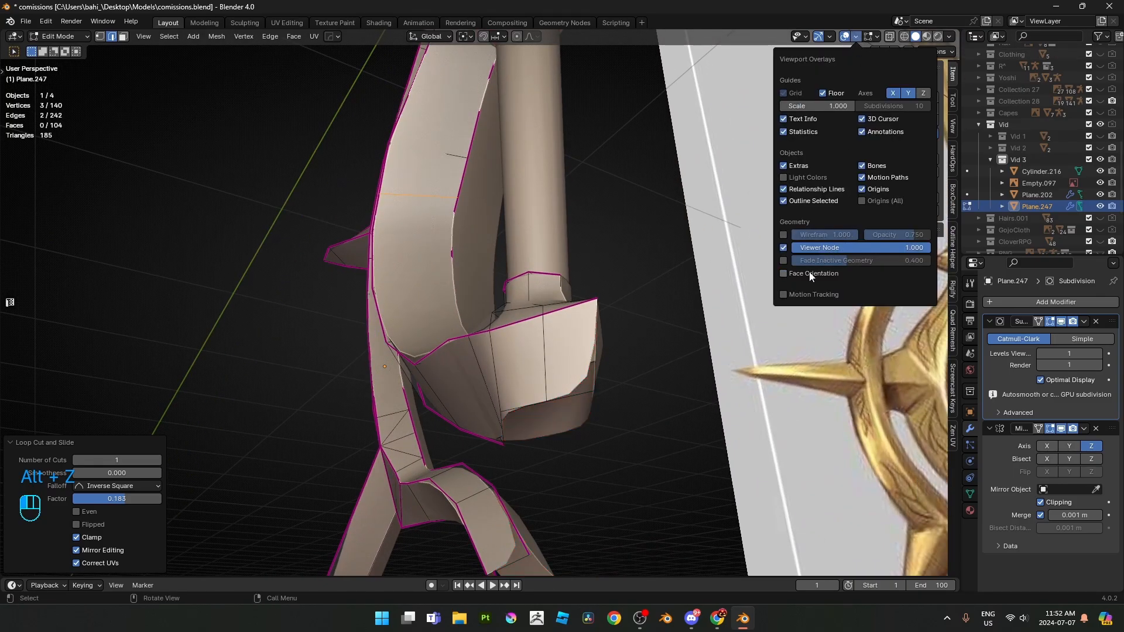
left_click(809, 272)
key("KP_3")
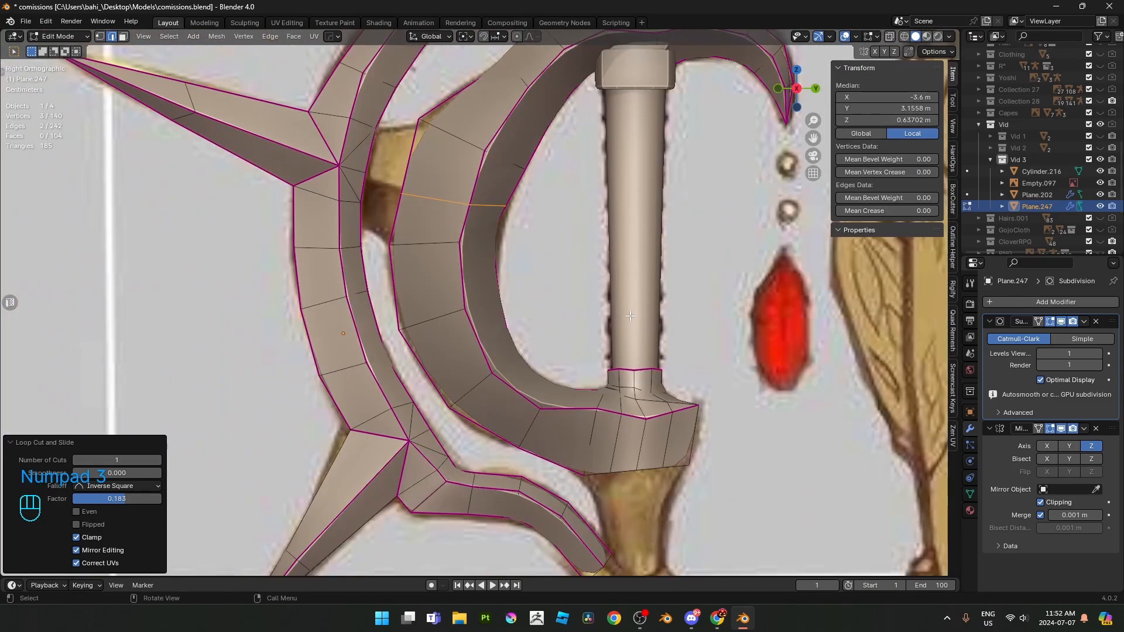
- Slide the new cut's outer vertex along the crescent's outer edge by a factor of 0.081
scroll(457, 263, "up", 4)
key("alt+z")
key("3")
left_click(417, 306)
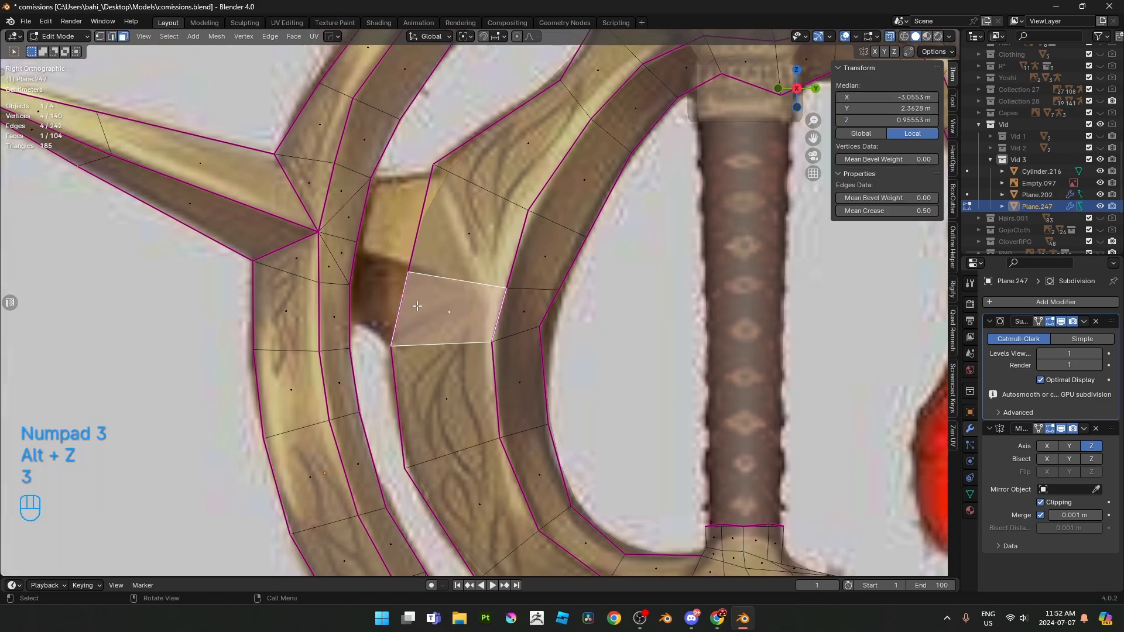
key("1")
left_click_drag(402, 254, 432, 285)
key("g")
key("g")
left_click(436, 262)
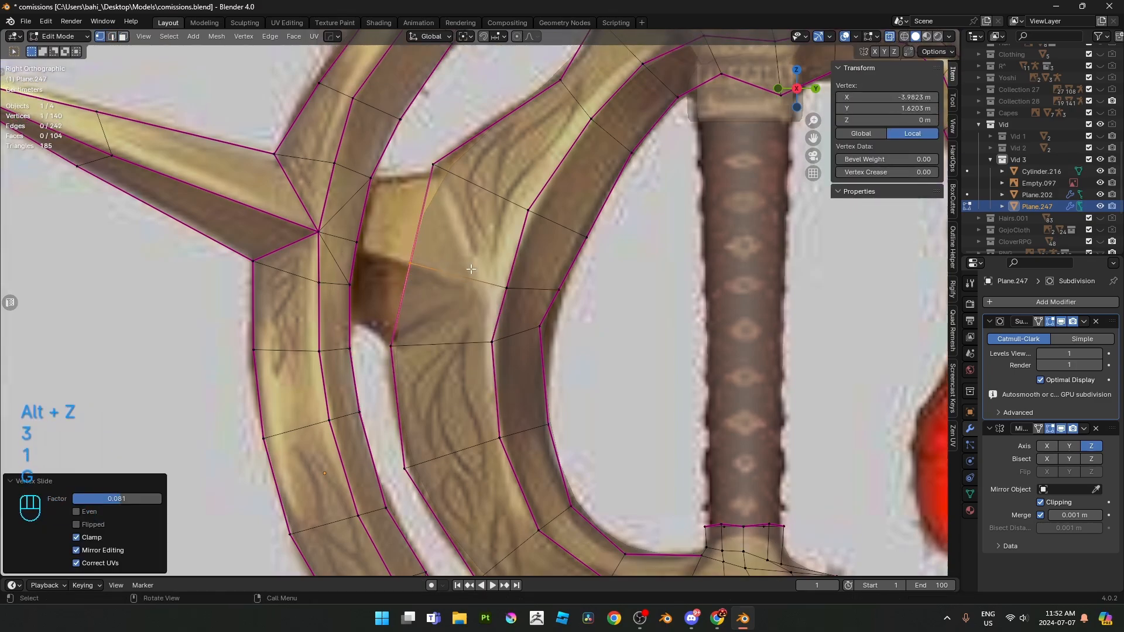
- Extrude the two crescent faces beside the connector block about 0.166 m along their normal
key("3")
left_click(449, 302)
left_click(465, 234, "shift")
scroll(468, 252, "down", 3)
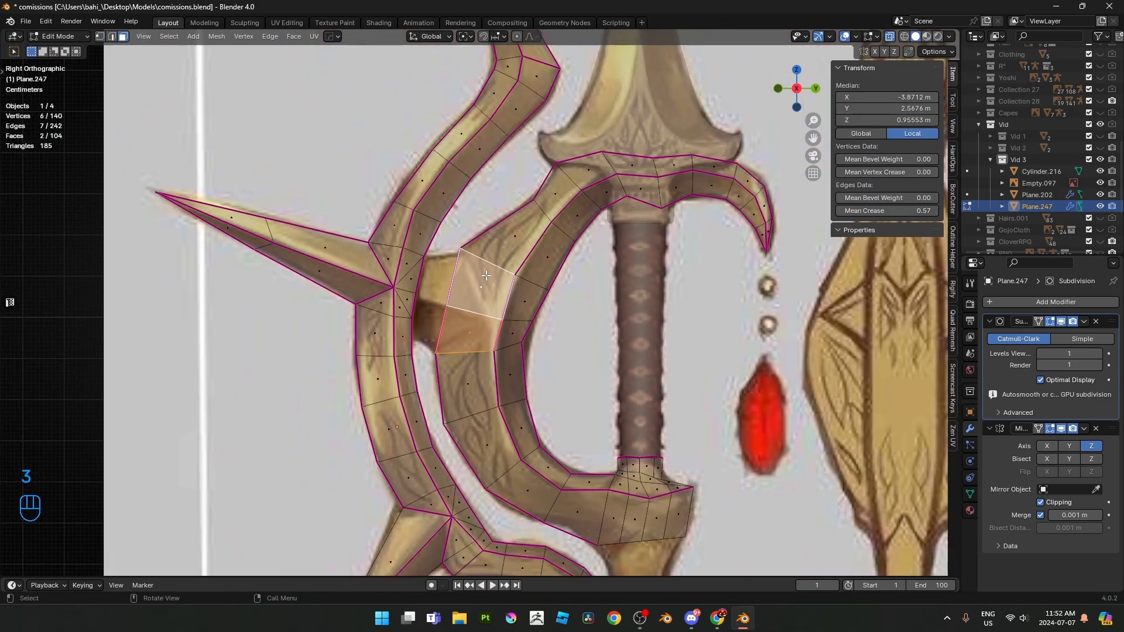
scroll(486, 278, "up", 3)
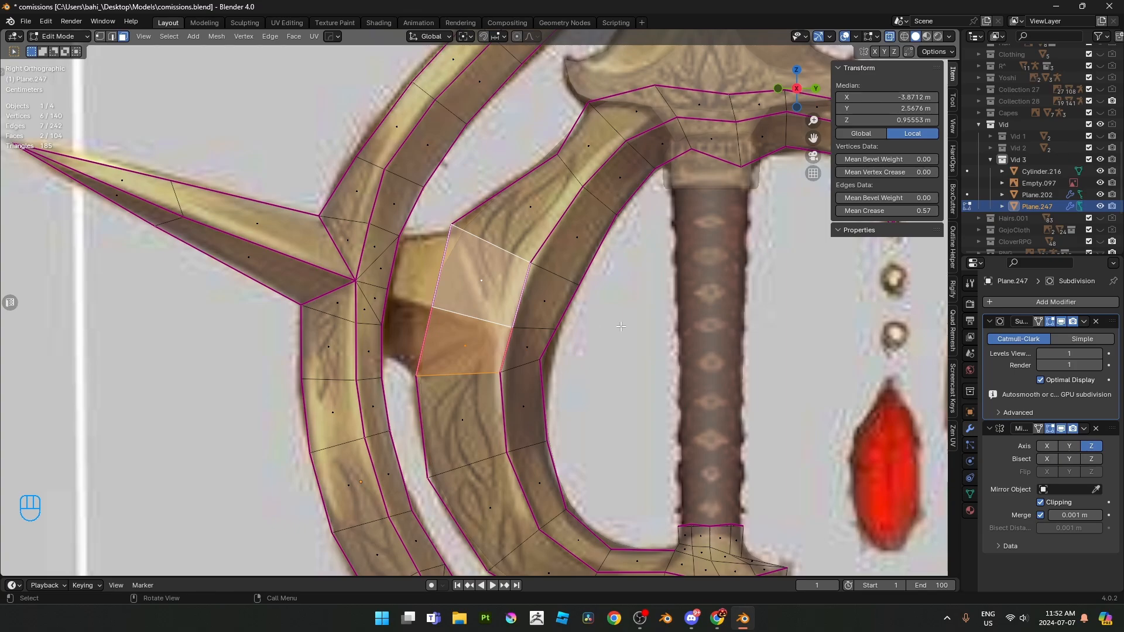
key("e")
left_click(603, 318)
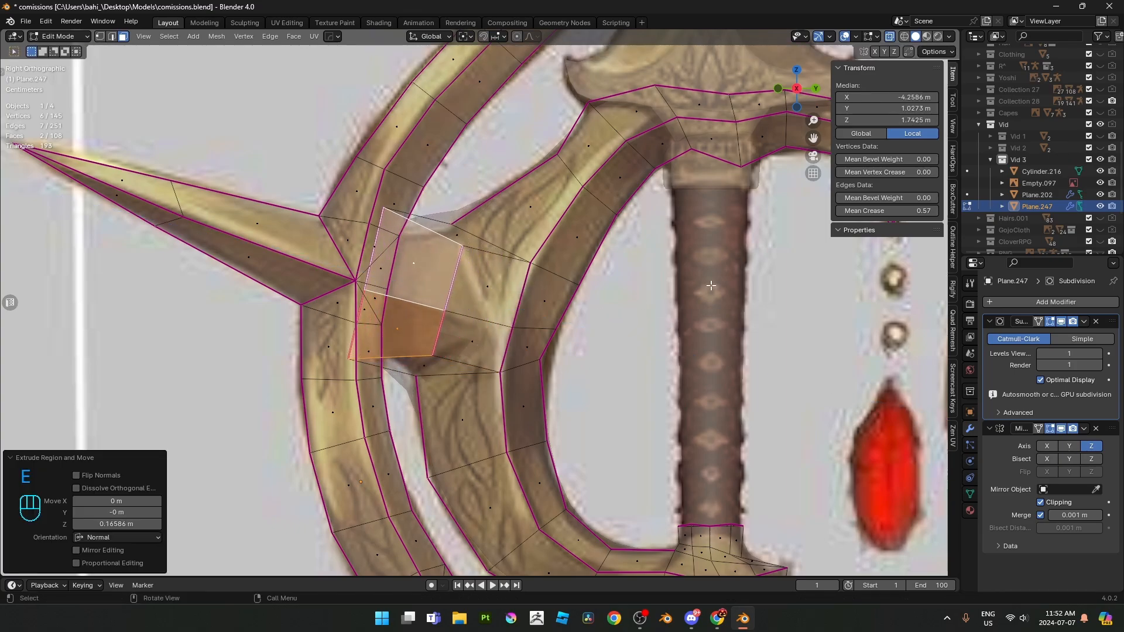
- Shrink the connector's two extruded end faces and move their front middle edge up against the outer arc
key("s")
left_click(502, 296)
scroll(478, 303, "up", 1)
key("2")
left_click(410, 278)
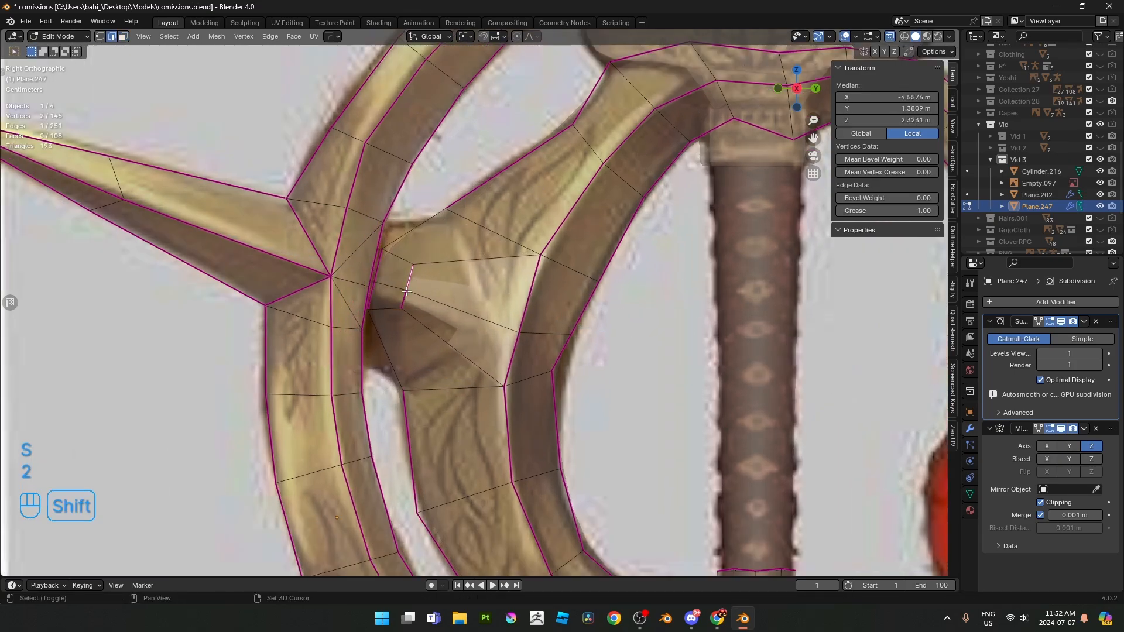
key("g")
left_click(377, 299)
- Select the connector's two end faces and move them about -0.155 m along the global X axis
key("3")
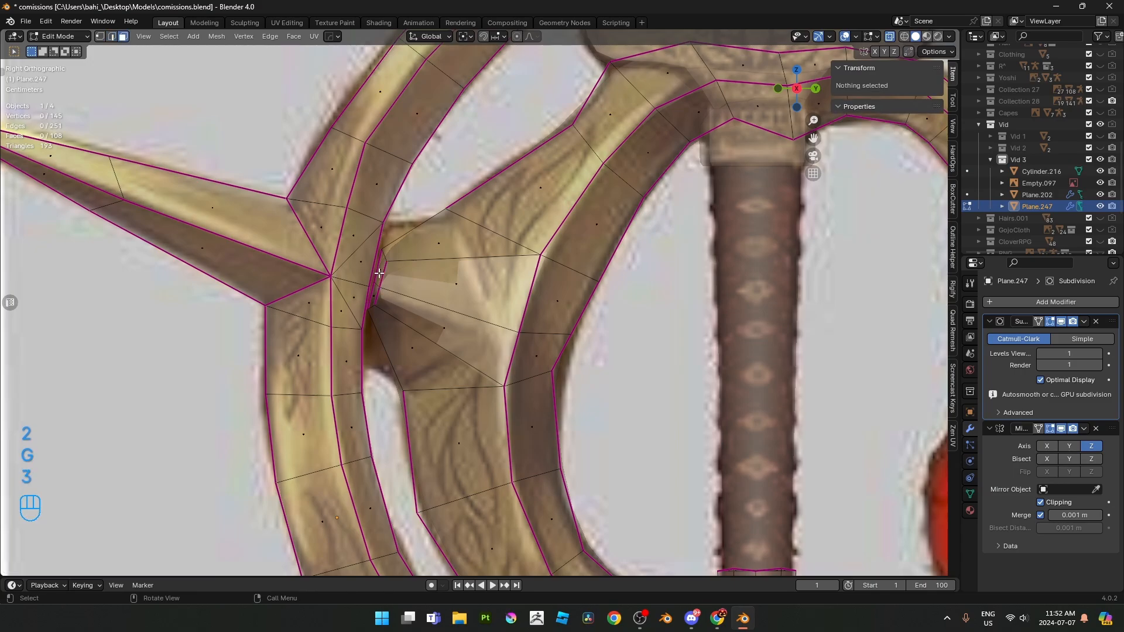
left_click(375, 299, "shift")
key("alt+z")
left_click(378, 294, "alt")
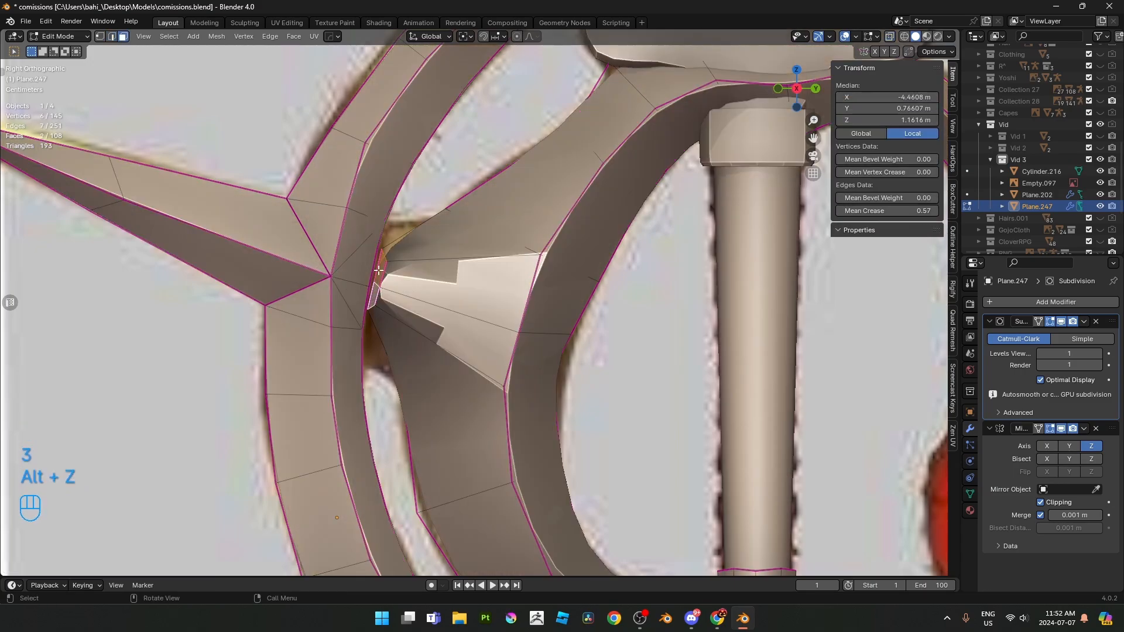
scroll(379, 271, "down", 5)
middle_click_drag(379, 270, 452, 409)
key("g")
key("x")
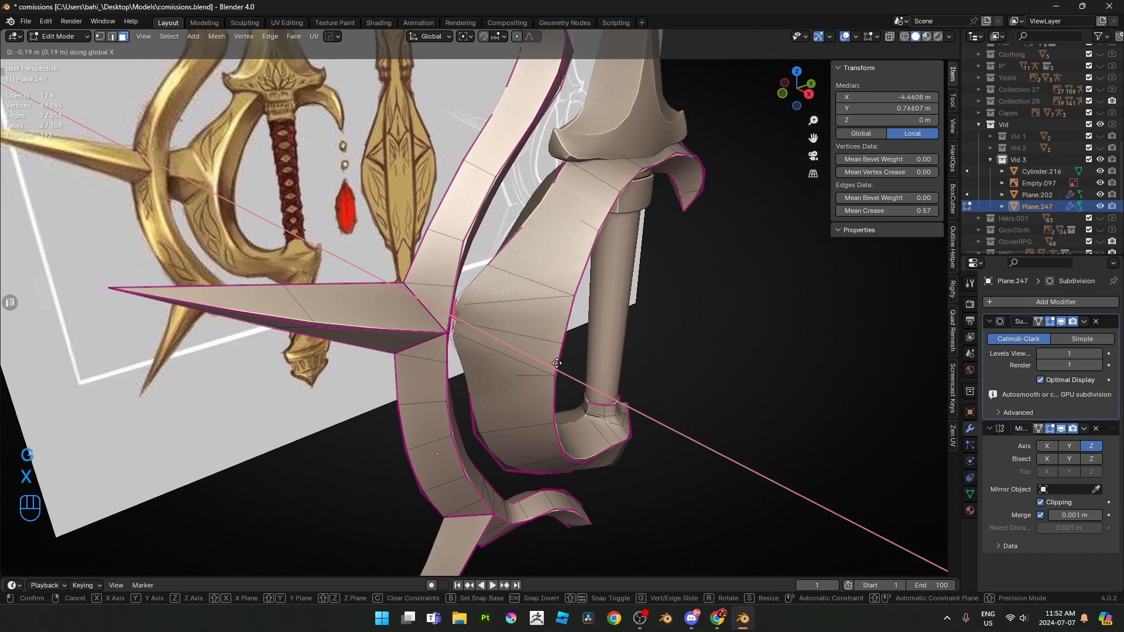
left_click(569, 366)
- Set the edge crease around the connector's two end faces to 1.0
scroll(569, 366, "up", 3)
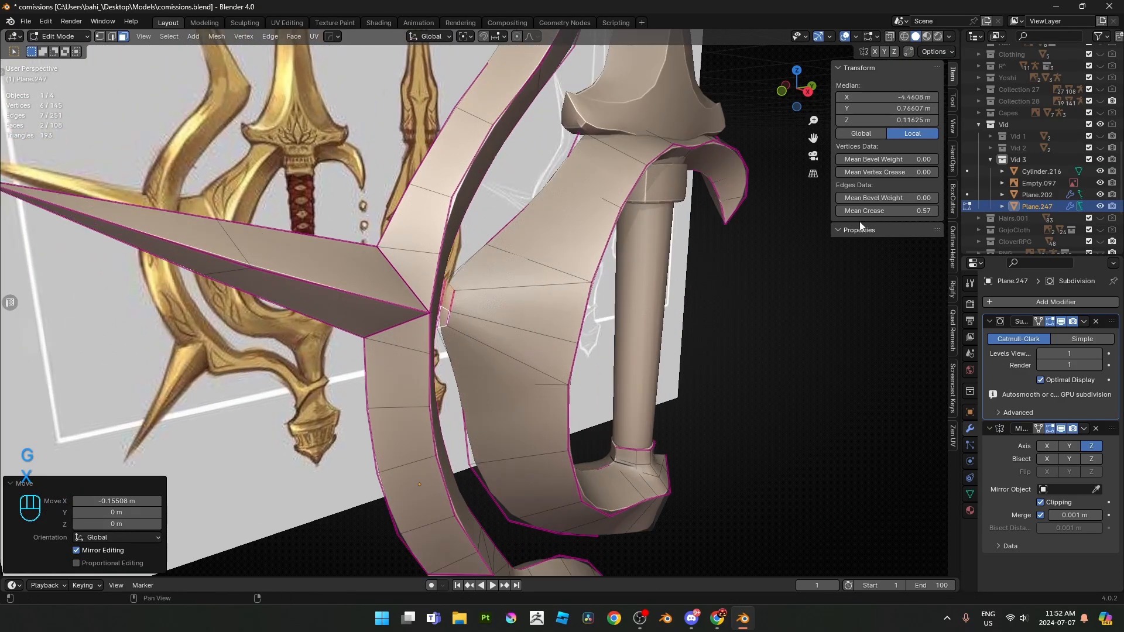
key("shift+e")
left_click(505, 333)
- Flatten the connector's two end faces along the global Y axis
scroll(505, 333, "up", 2)
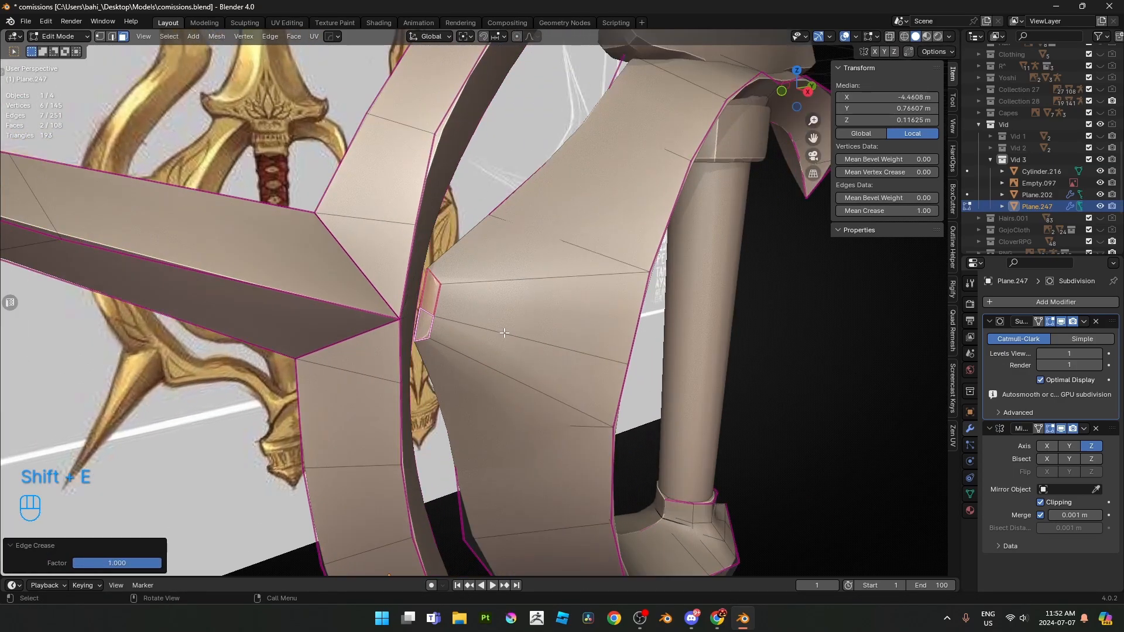
scroll(507, 332, "up", 5)
key("3")
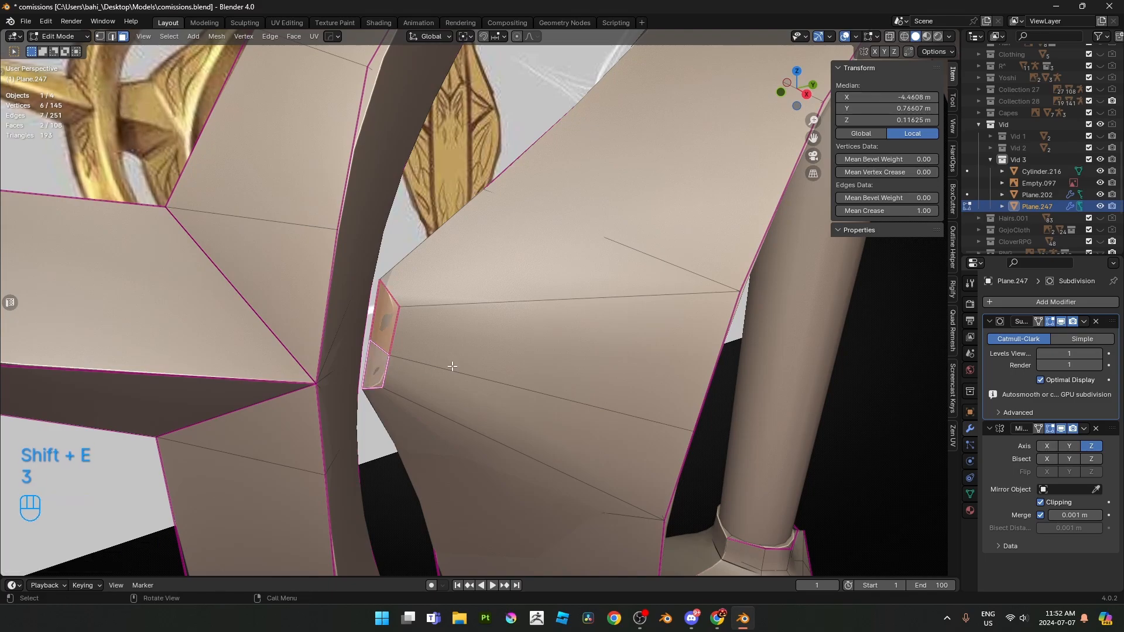
key("s")
key("x")
key("s")
key("y")
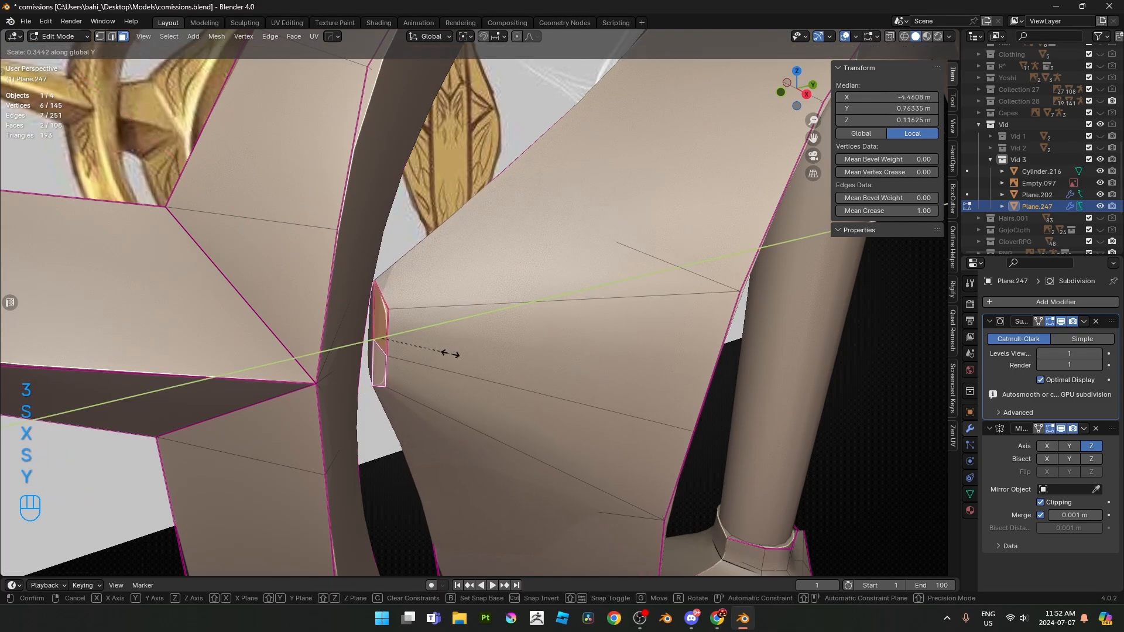
left_click(416, 349)
- Rotate the connector's end faces to follow the outer arc's slope in side view and scale them by 1.459
key("Tab")
key("KP_3")
key("Tab")
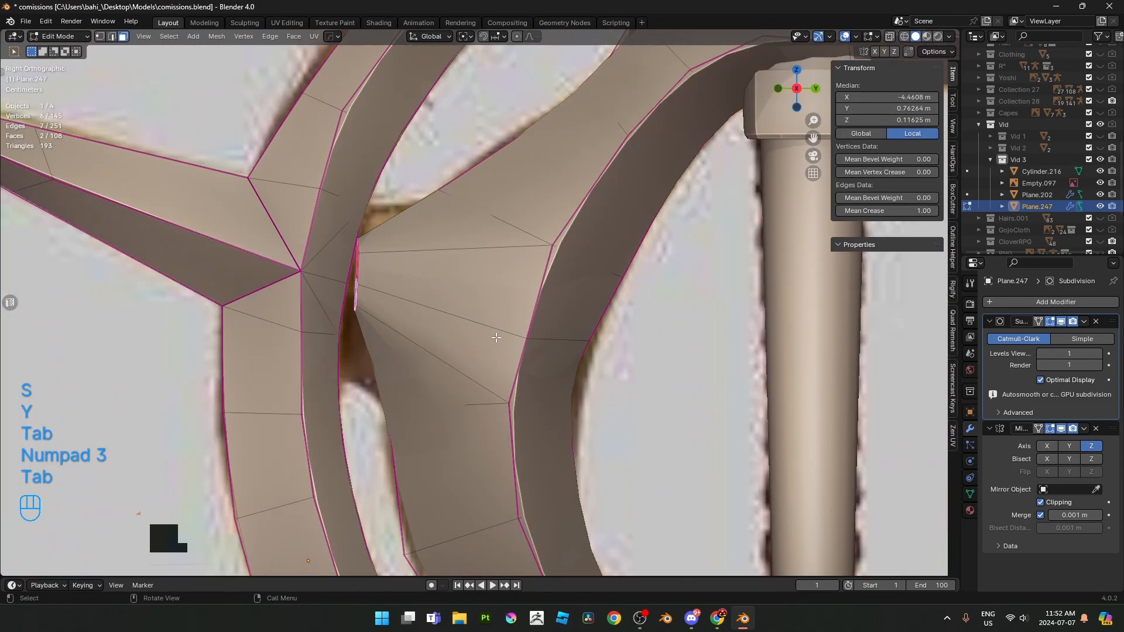
key("alt+z")
key("r")
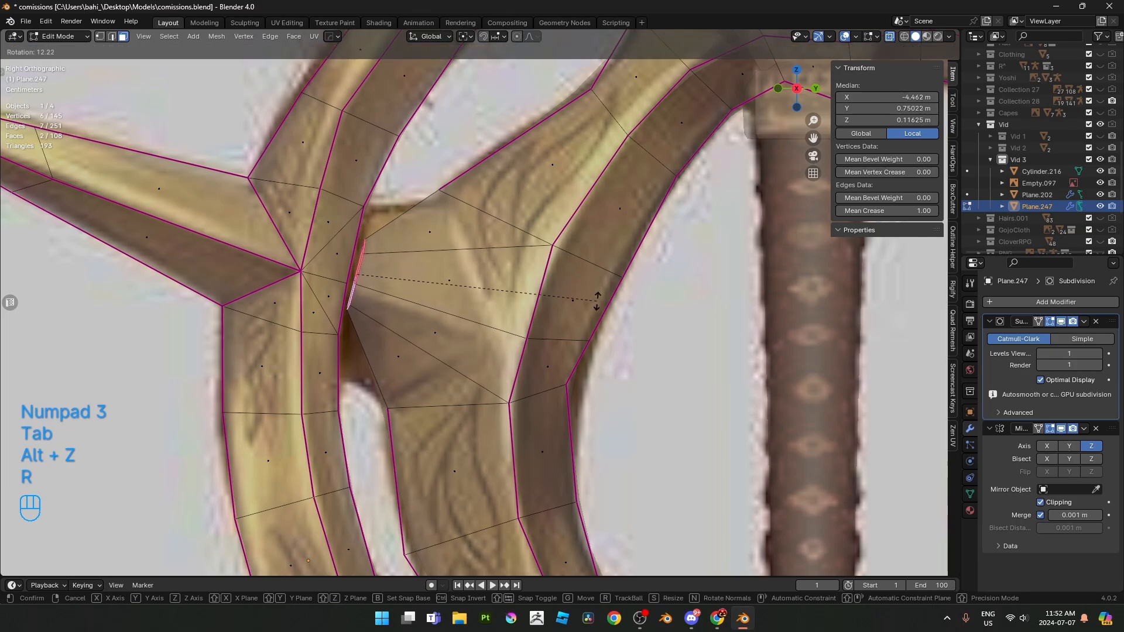
left_click(594, 293)
key("s")
left_click(672, 260)
key("alt+z")
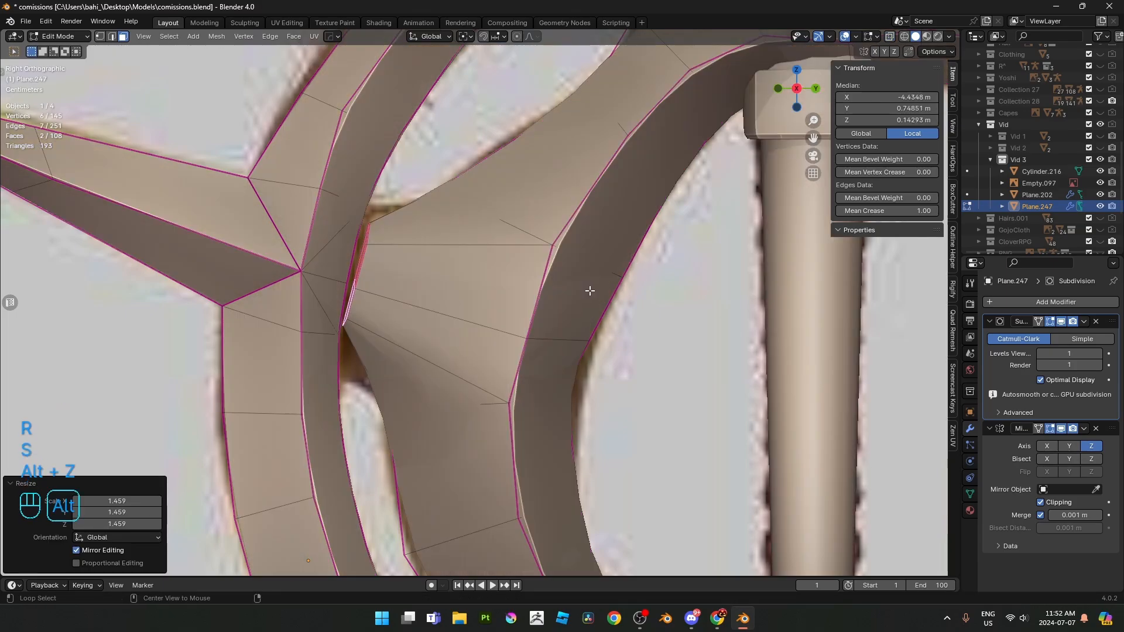
- Move the connector's end faces into the outer arc, centred on the arc's ridge in side view
middle_click_drag(592, 291, 630, 313)
key("KP_3")
key("alt+z")
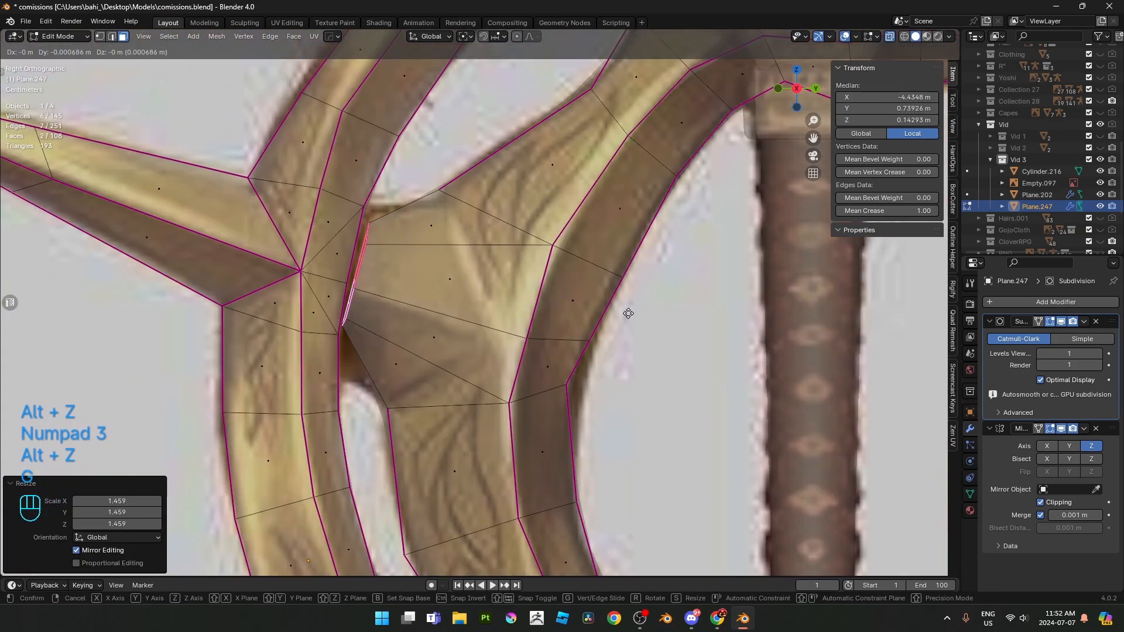
key("g")
left_click(495, 342)
- Slide the crescent's ridge vertices above and below the connector's middle ridge vertex onto it, and merge the whole mesh by distance
key("1")
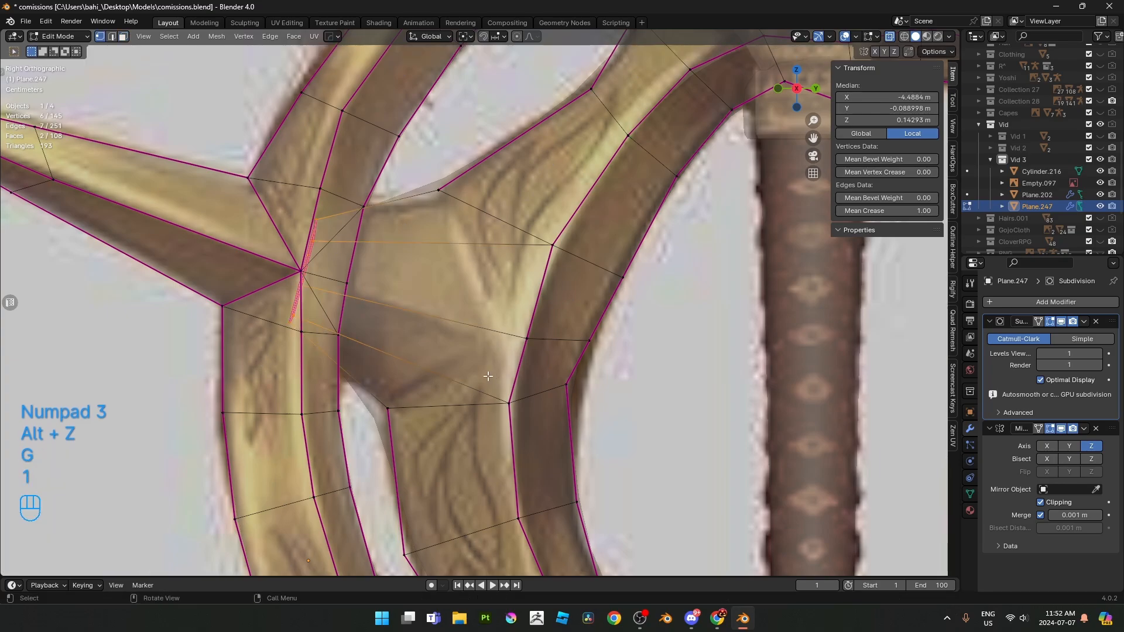
left_click(529, 413)
left_click(603, 222)
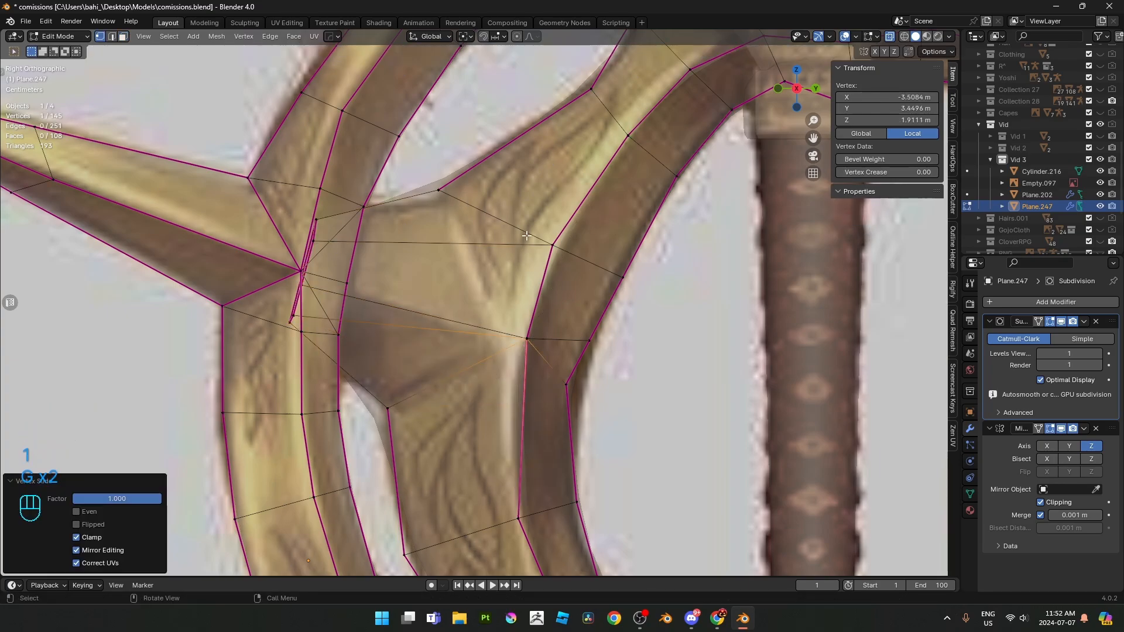
left_click(555, 249)
key("g")
key("g")
left_click(519, 472)
key("a")
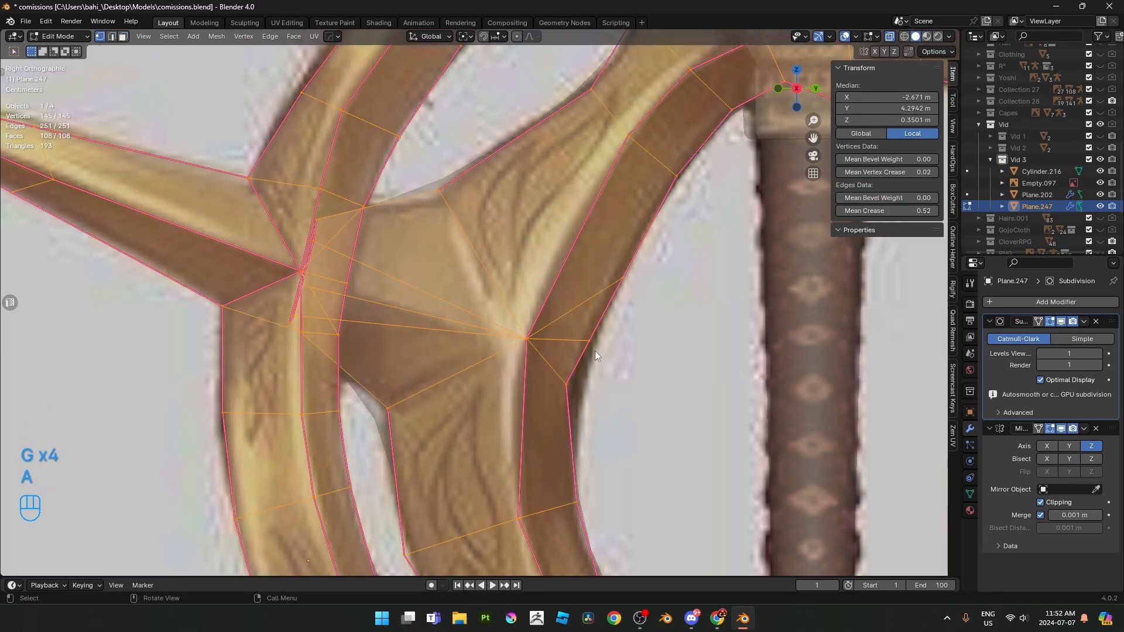
key("m")
left_click(597, 351)
- Connect the connector's upper and lower corner vertices across the crescent's ridge to its inner-edge vertices with new edges
left_click(644, 268)
left_click(439, 190, "shift")
key("j")
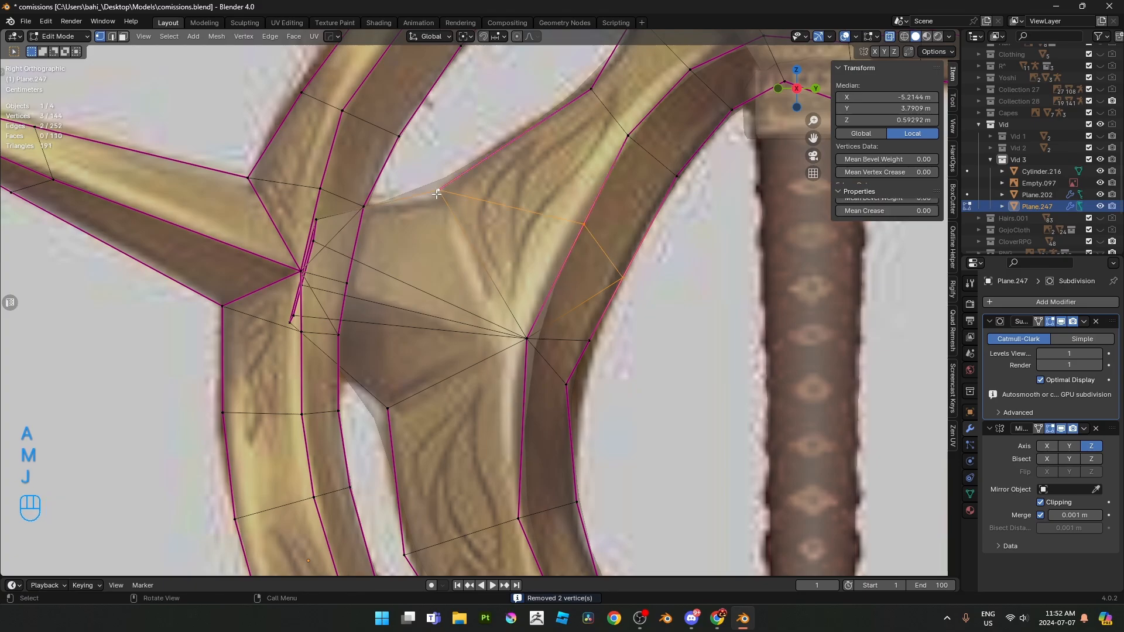
left_click(398, 399)
left_click(557, 377, "shift")
key("j")
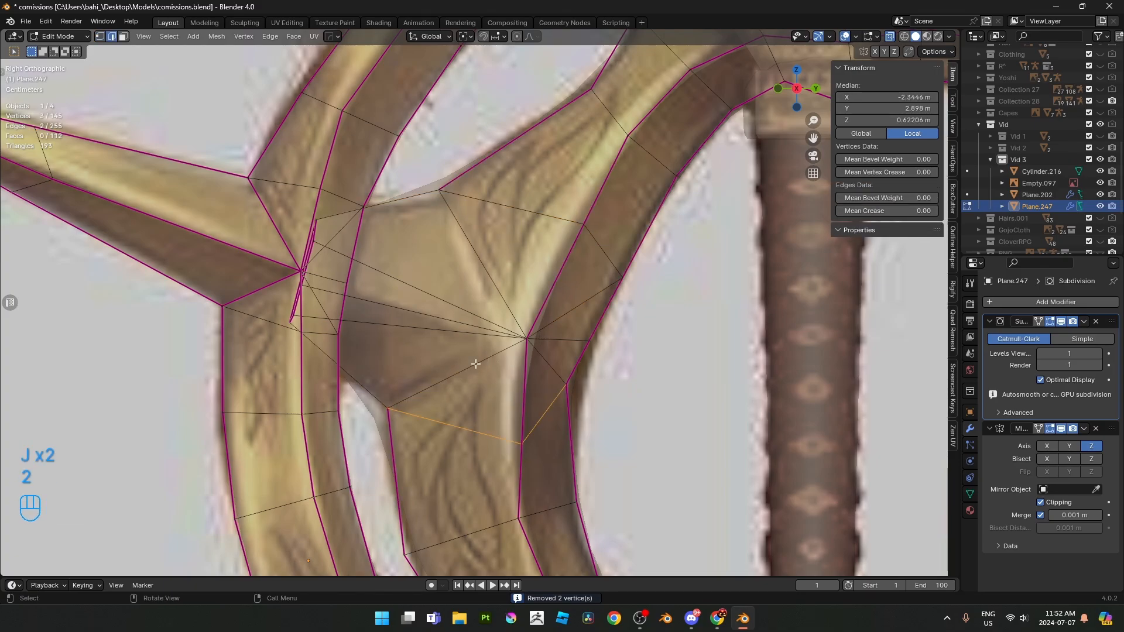
- Crease the connector's two diagonal border edges and its central edge to 1.0, and mark the central edge sharp
key("shift+e")
left_click(390, 329)
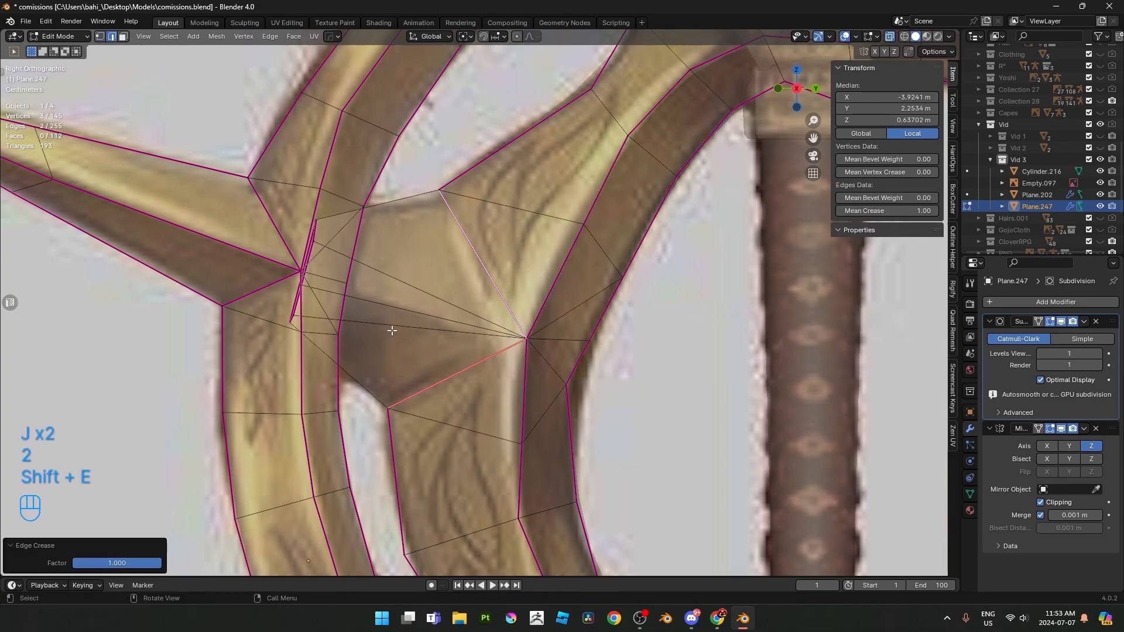
key("2")
left_click(384, 306)
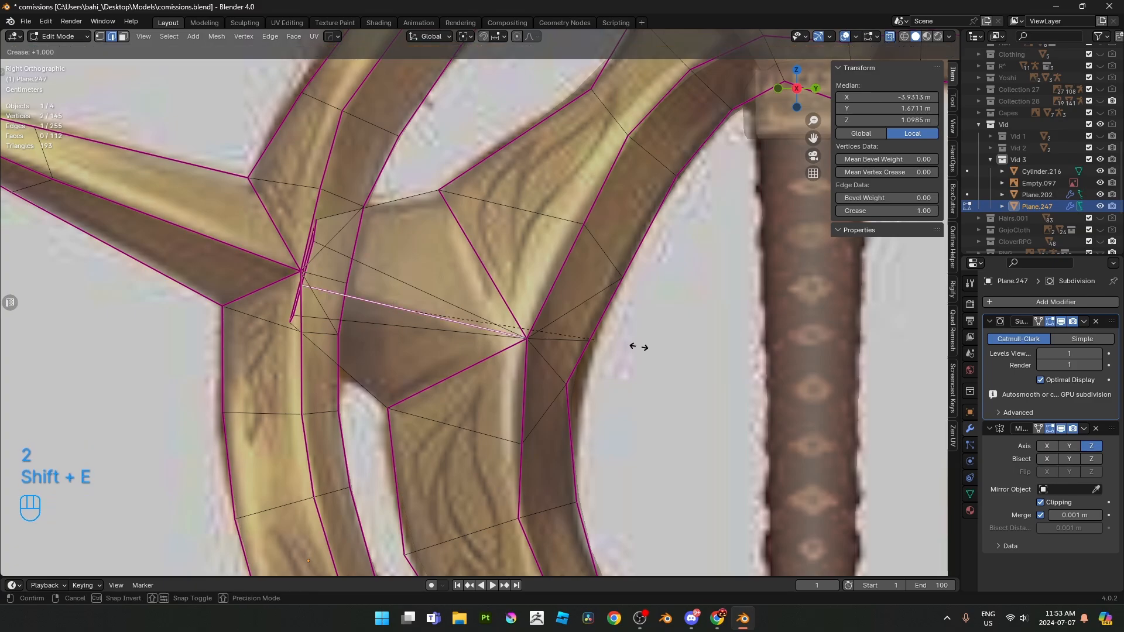
right_click(443, 373)
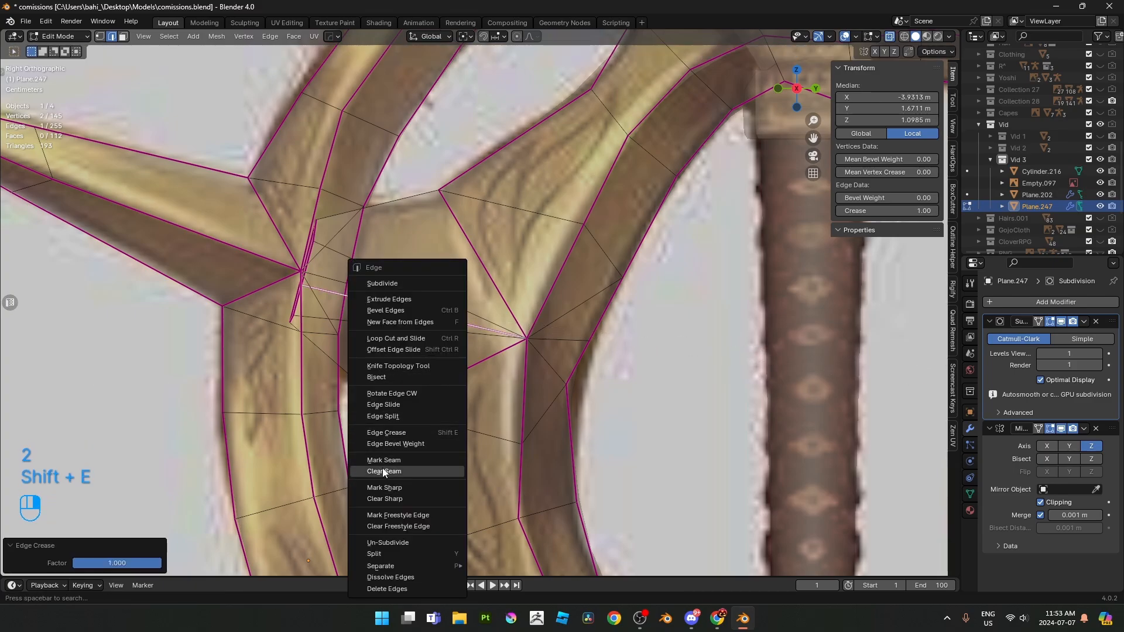
left_click(385, 487)
- Mark the connector's two diagonal border edges as sharp
key("2")
left_click(461, 372)
left_click(487, 272, "shift")
right_click(697, 321)
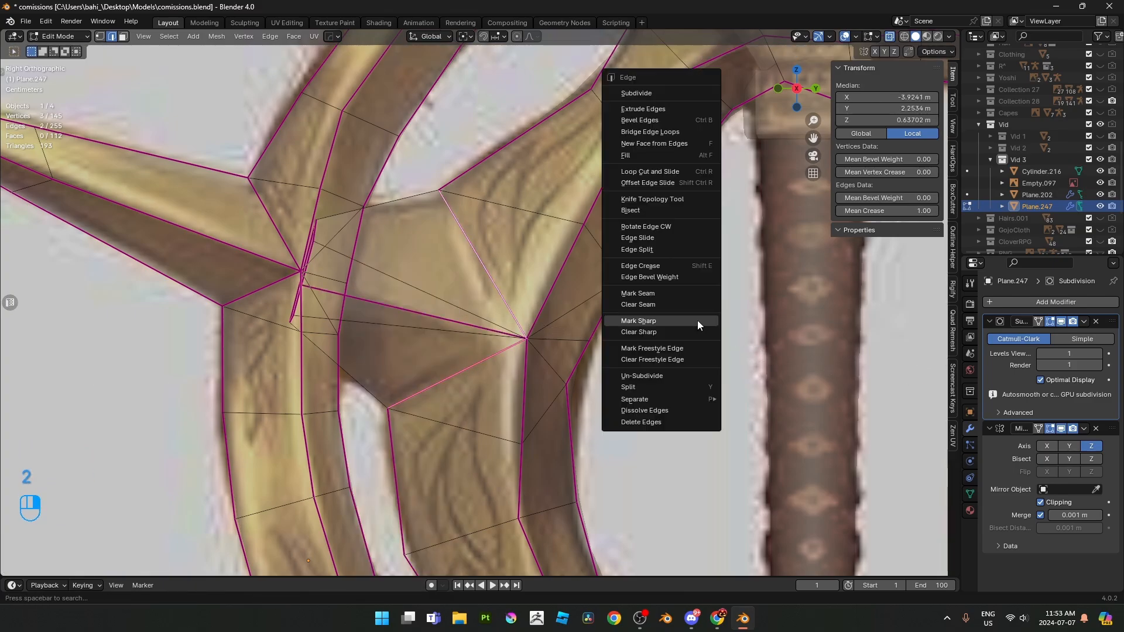
left_click(697, 321)
- Save the file and check the connector's shape in Object Mode and from an angled view
key("alt+z")
key("Tab")
key("ctrl+s")
key("Tab")
key("alt+z")
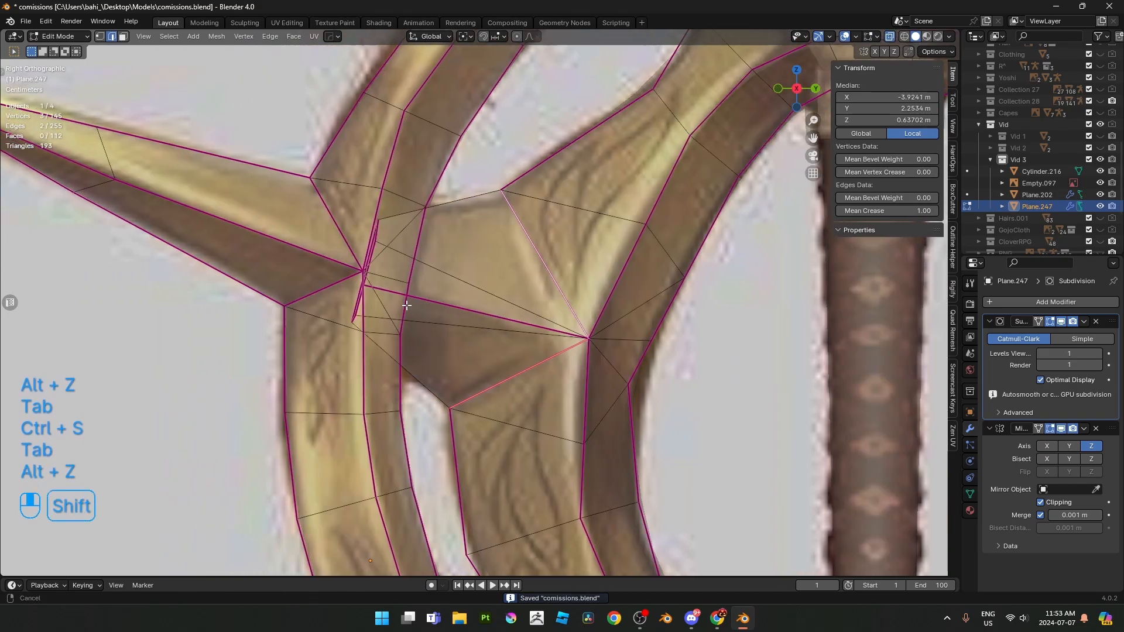
middle_click_drag(375, 281, 465, 319)
key("alt+z")
key("Tab")
key("Tab")
- Select the connector's two end faces and move them back out of the outer arc toward the crescent
key("alt+z")
key("3")
left_click(413, 280)
left_click(401, 350, "shift")
key("alt+z")
middle_click_drag(405, 349, 488, 285)
key("KP_3")
key("g")
left_click(492, 343)
- Slide the end faces' upper and lower front vertices onto their neighbouring corner vertices and merge the mesh by distance
key("1")
left_click(461, 240)
middle_click_drag(463, 241, 525, 247)
key("g")
key("g")
left_click(491, 344)
key("g")
key("g")
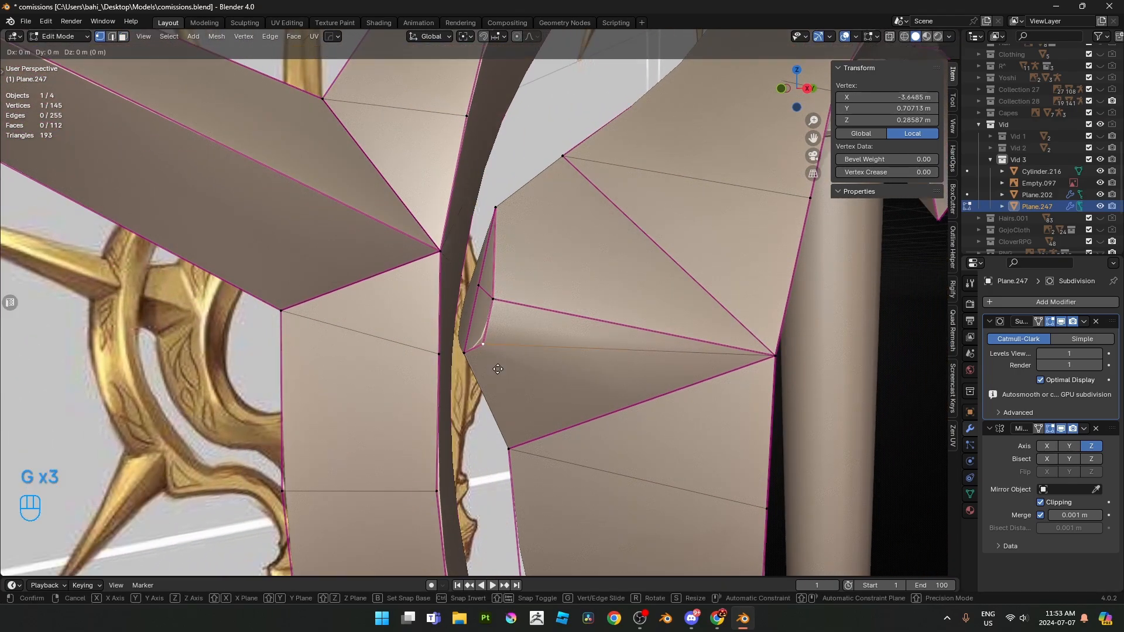
left_click(573, 338)
key("a")
key("m")
left_click(574, 335)
- Crease the connector's central ridge edge to 1.0 and mark it sharp
key("3")
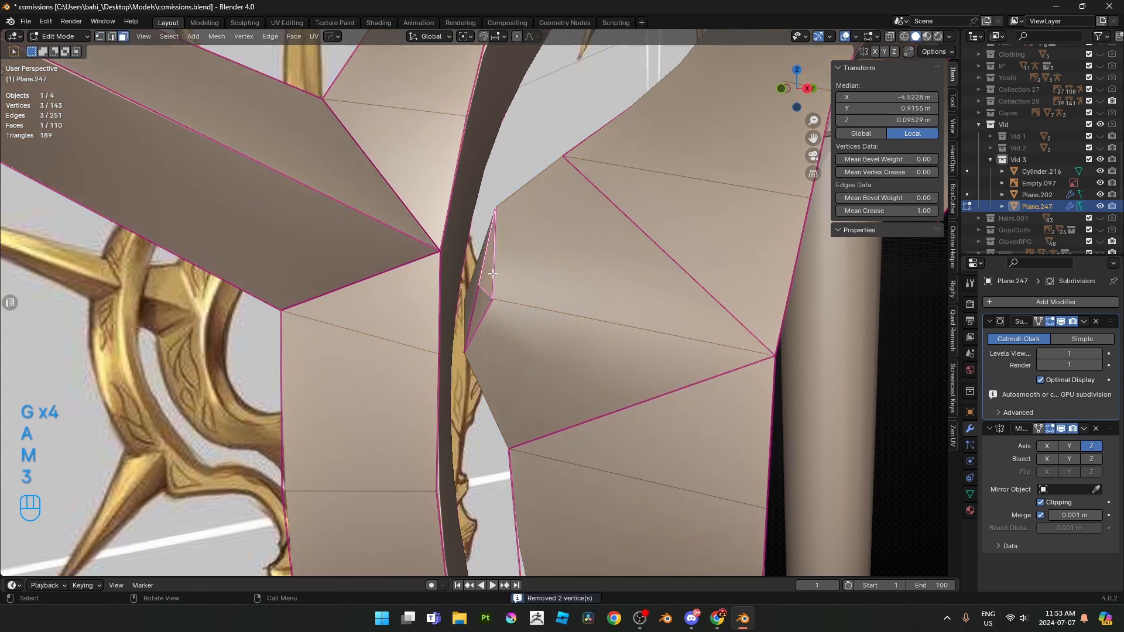
key("2")
left_click(515, 307)
key("shift+e")
left_click(522, 328)
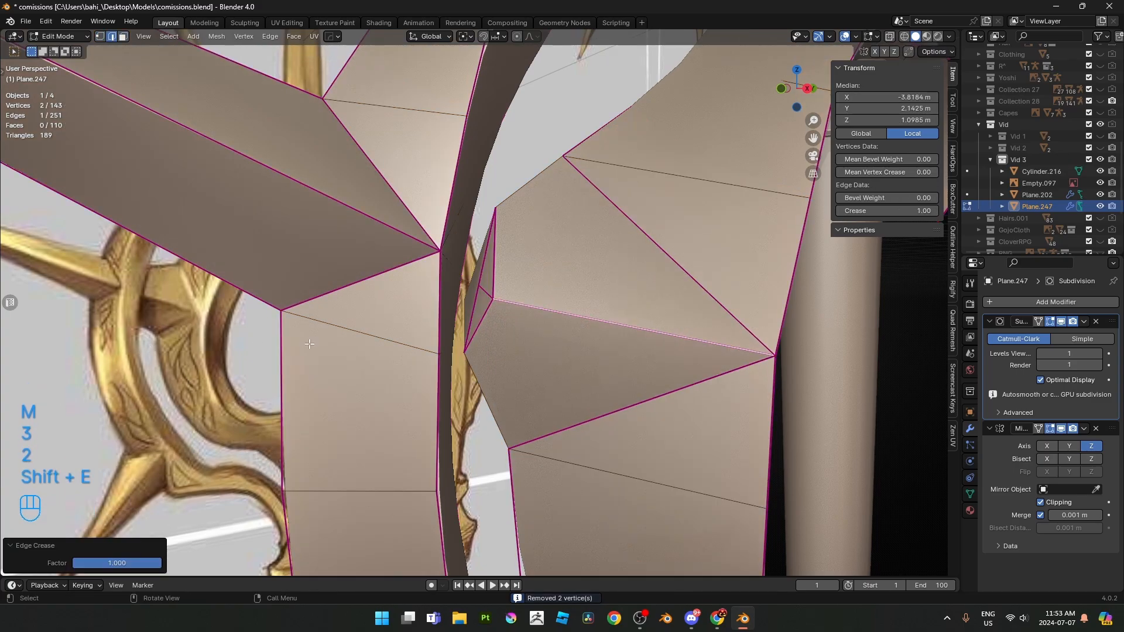
right_click(522, 329)
left_click(522, 329)
- Move the connector's two triangular end faces into the outer arc, about -0.081 m along Y and 0.014 m along Z
key("3")
left_click(477, 319)
left_click(486, 269, "shift")
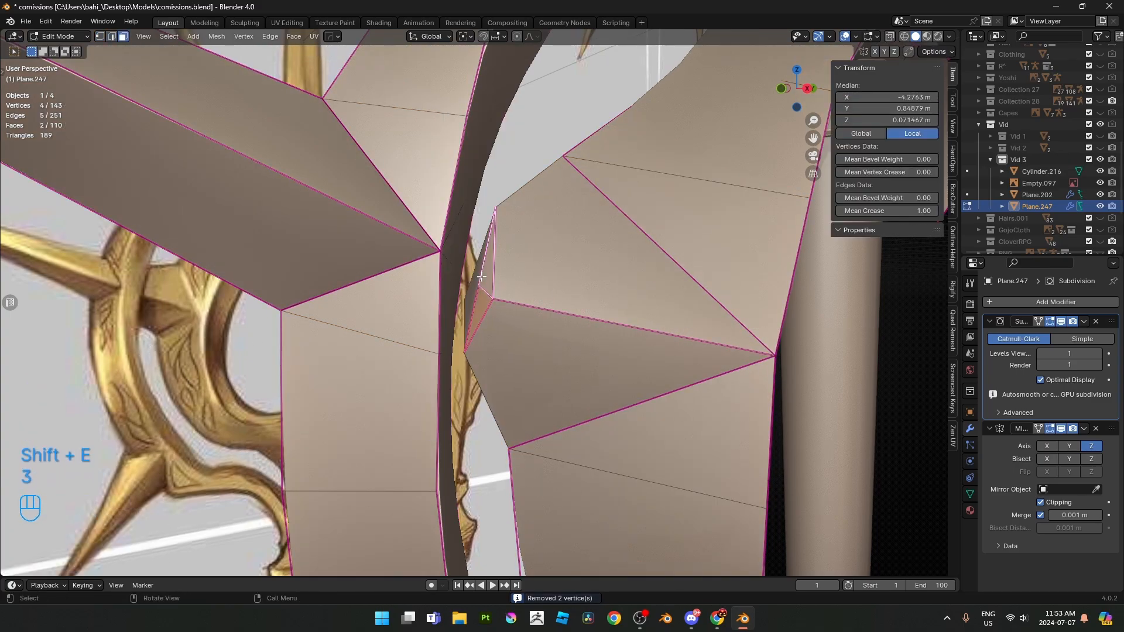
key("KP_3")
key("alt+z")
key("g")
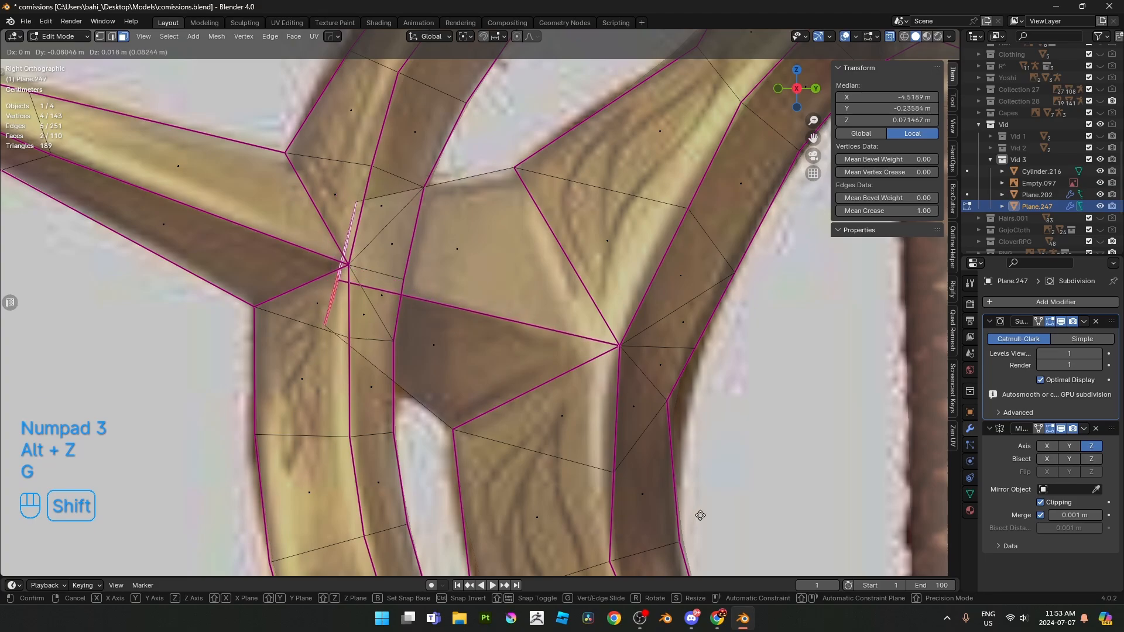
left_click(692, 554)
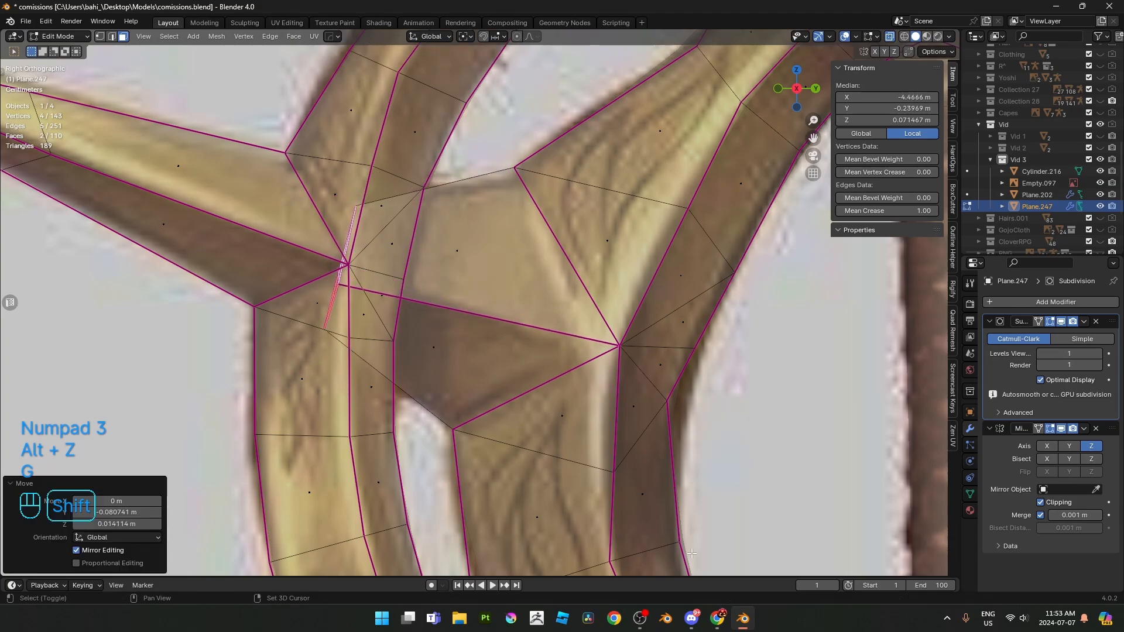
- Reposition the connector's end faces at the arc's ridge and rotate them about -8.96° in side view
key("g")
left_click(555, 294)
key("r")
left_click(533, 257)
key("alt+z")
key("alt+z")
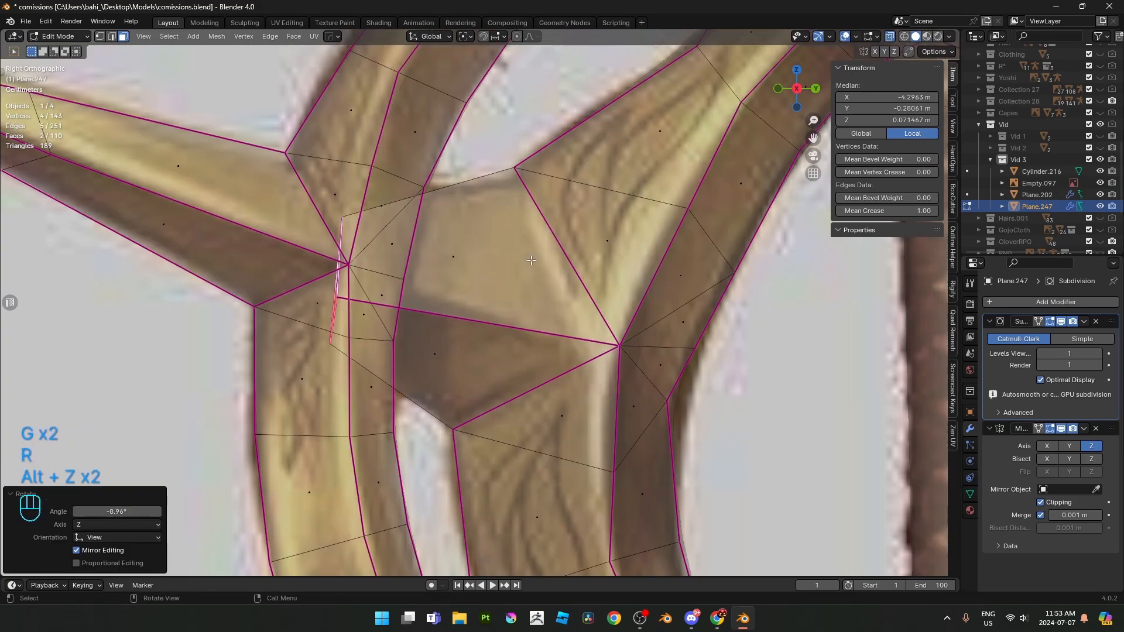
- Align the end faces with the arc's ridge by moving and scaling them, and shift them about -0.008 m along Z
key("g")
left_click(696, 185)
key("s")
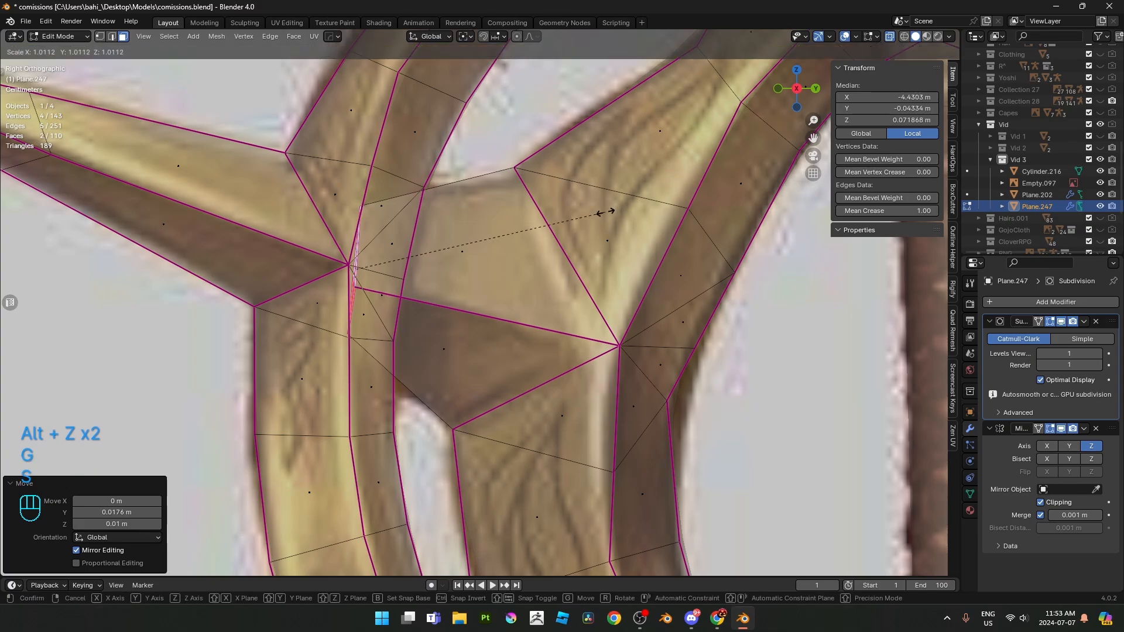
left_click(603, 213)
key("s")
key("z")
key("g")
key("z")
left_click(593, 158)
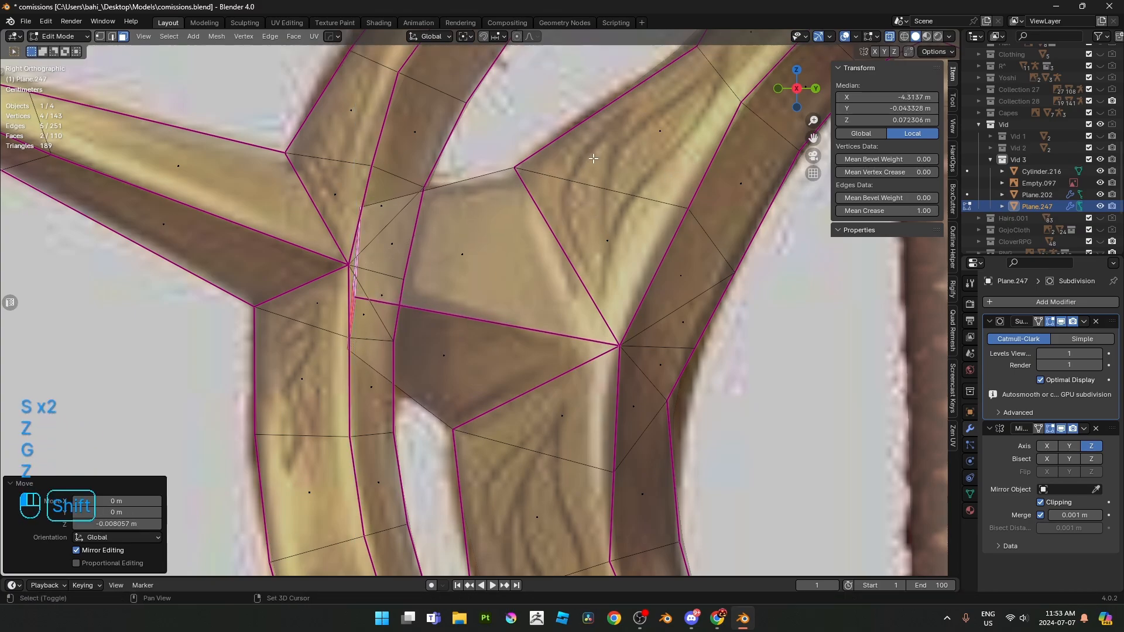
- Examine the connector's junction with the outer arc in Object Mode
key("alt+z")
key("Tab")
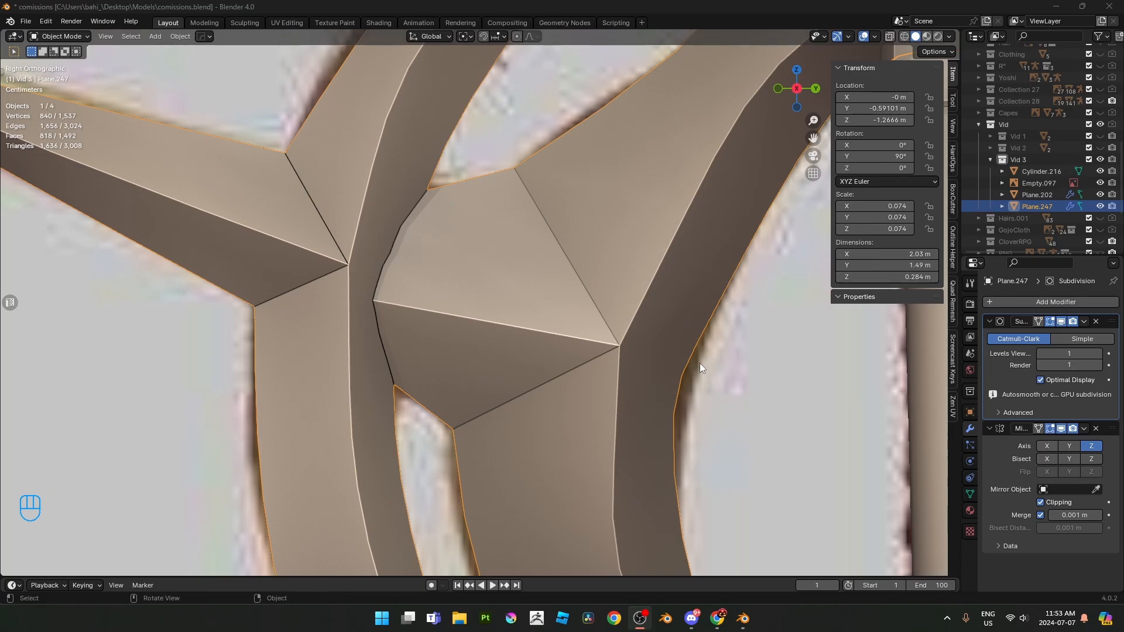
scroll(522, 303, "down", 4)
middle_click_drag(520, 304, 502, 307, "shift")
scroll(483, 308, "up", 1)
key("Tab")
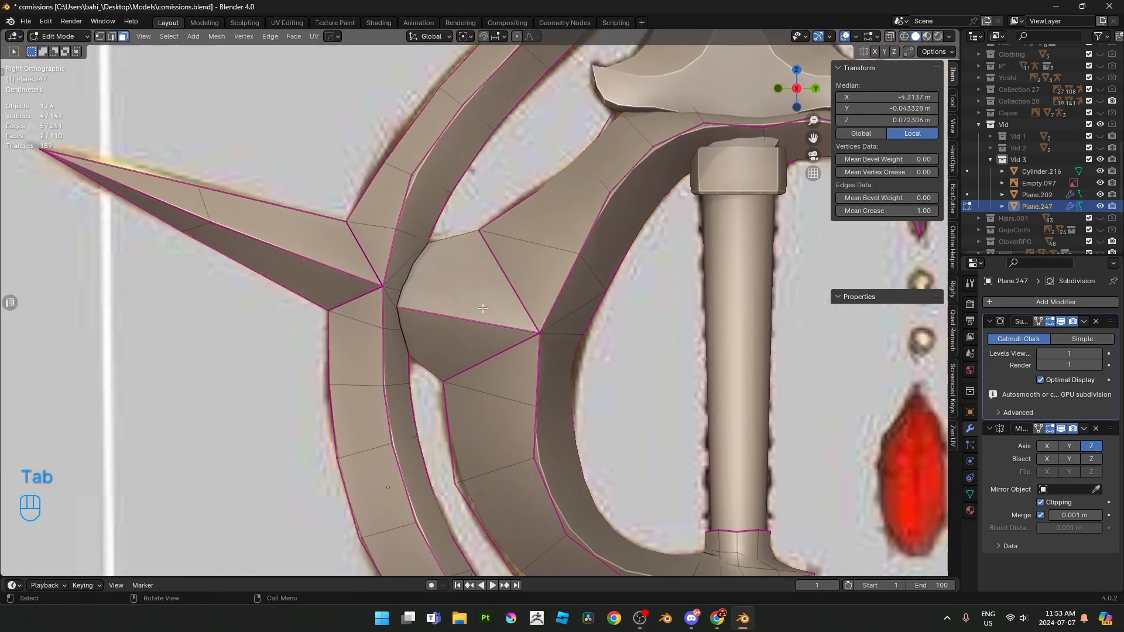
- Move the connector's inner tip vertex inside the outer arc about 0.016 m up along Z
key("alt+z")
scroll(495, 311, "up", 1)
scroll(476, 307, "up", 1)
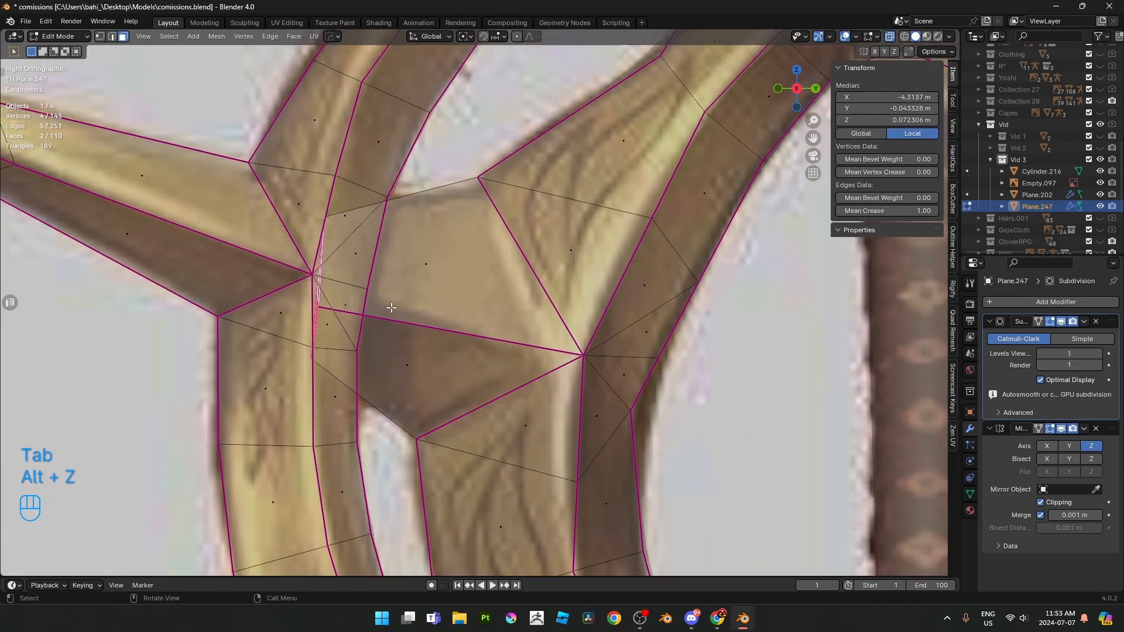
left_click(324, 305)
key("g")
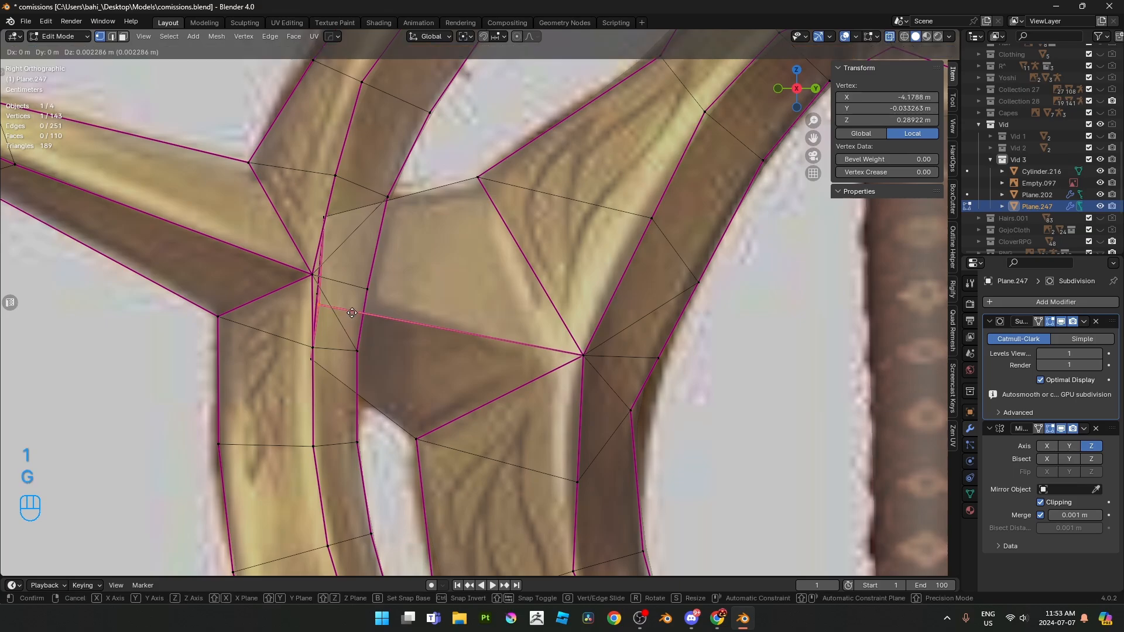
left_click(353, 202)
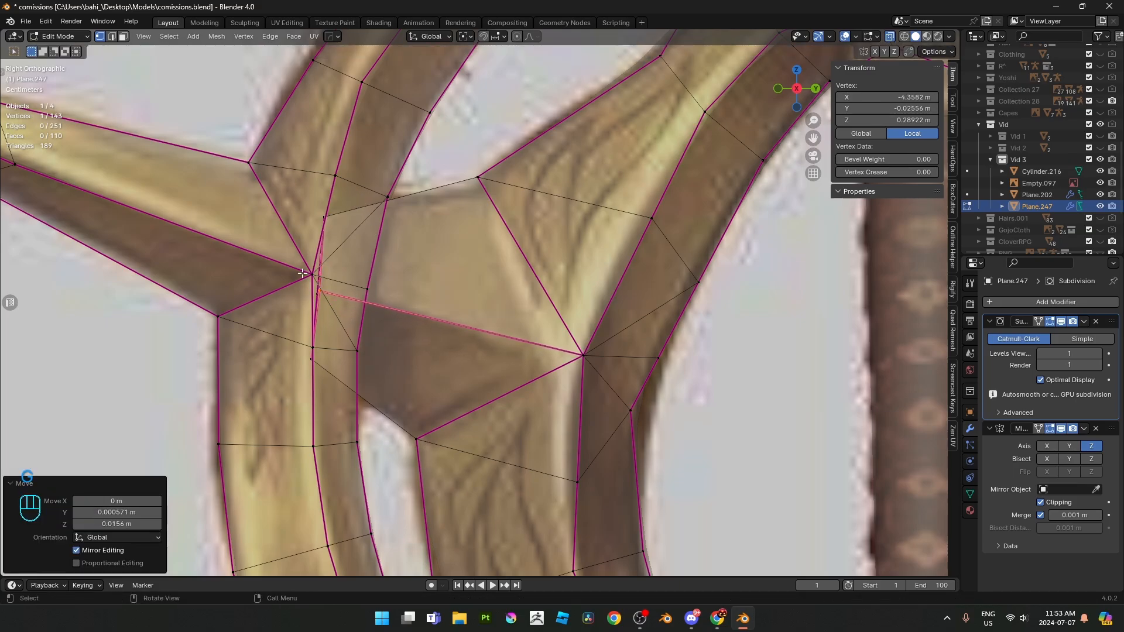
key("alt+z")
key("Tab")
scroll(391, 312, "down", 8)
middle_click_drag(487, 322, 563, 369)
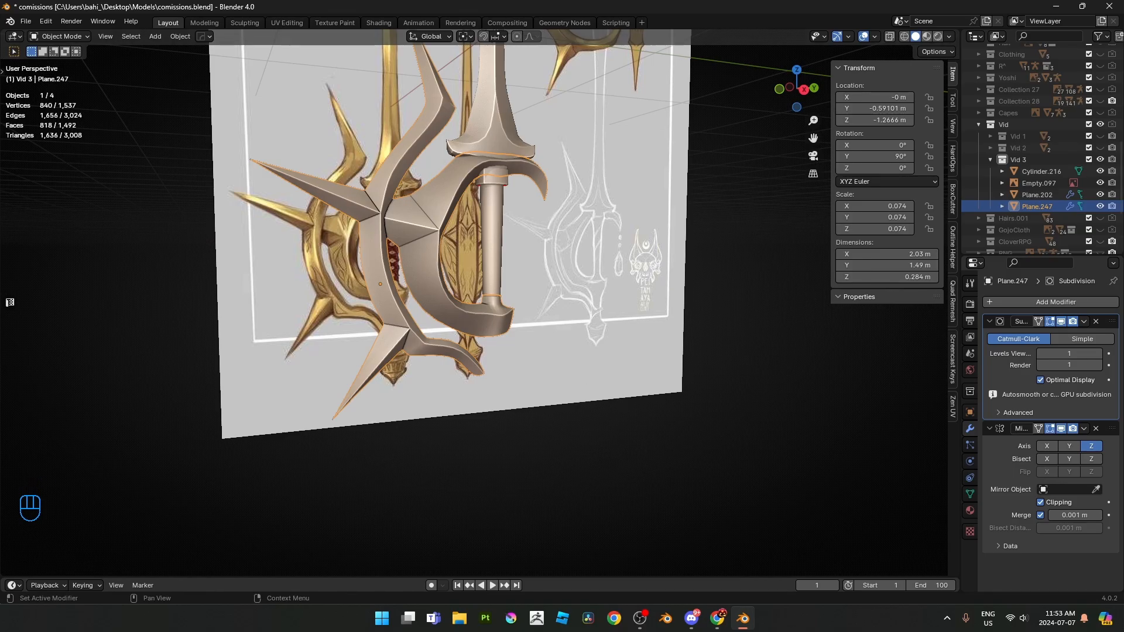
scroll(354, 381, "up", 5)
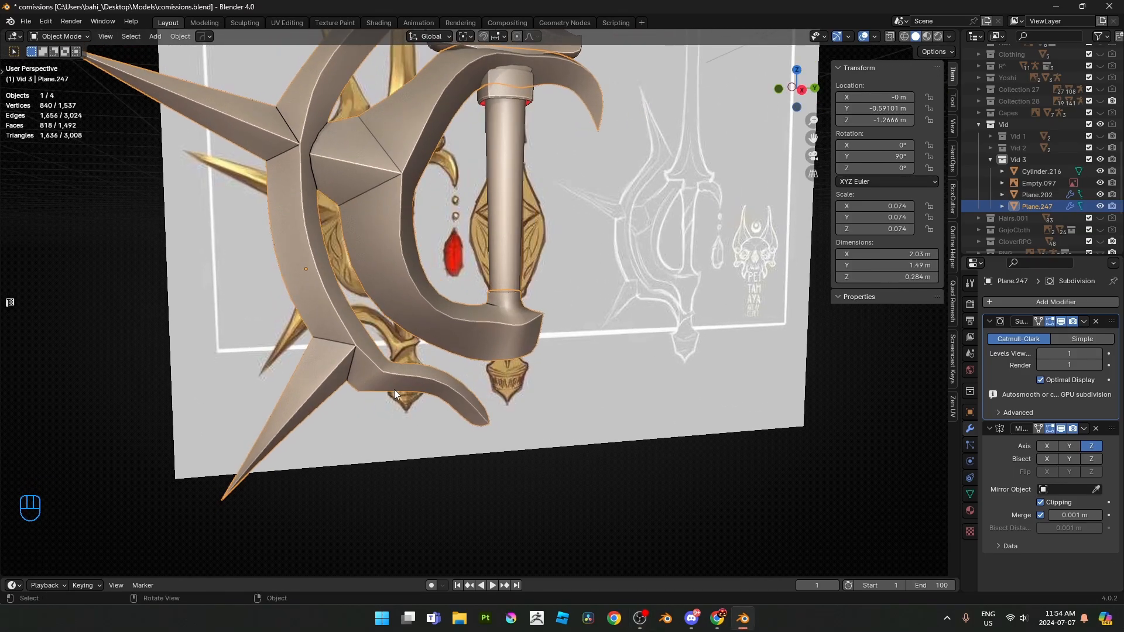
- Raise the vertex at the base of the handle's lower collar about 0.003 m along Z
key("KP_3")
scroll(395, 388, "up", 1)
middle_click_drag(401, 356, 310, 391, "shift")
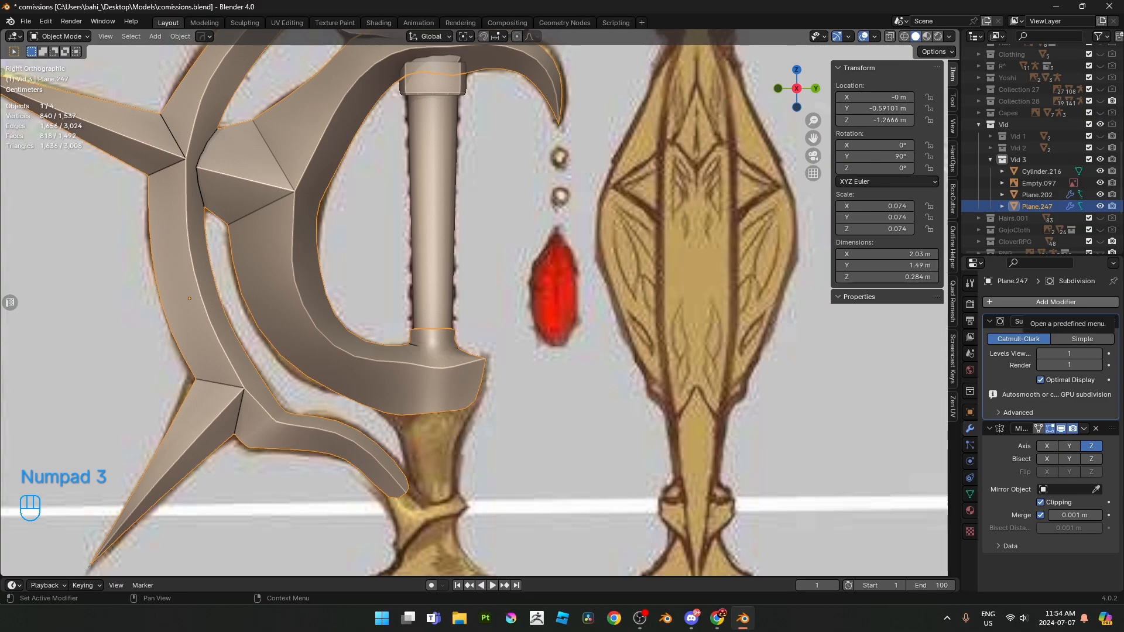
middle_click_drag(499, 378, 526, 308, "shift")
scroll(441, 294, "up", 2)
scroll(440, 294, "up", 4)
key("Tab")
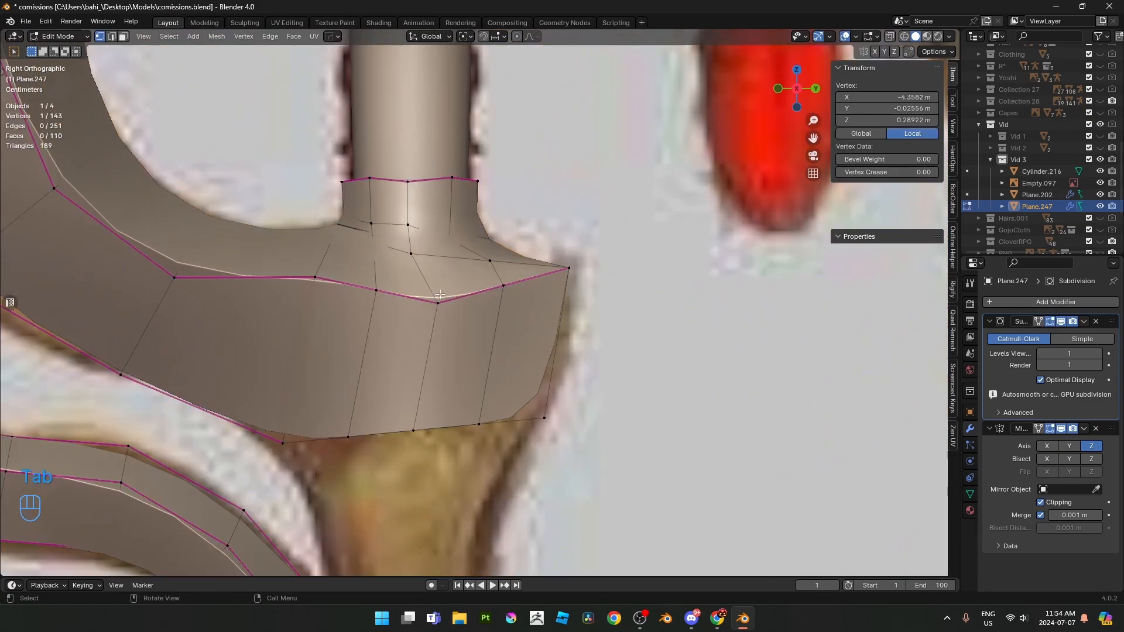
key("alt+z")
middle_click_drag(437, 273, 434, 328, "shift")
key("alt+z")
left_click(542, 314)
key("alt+z")
key("g")
left_click(575, 318)
key("alt+z")
key("alt+z")
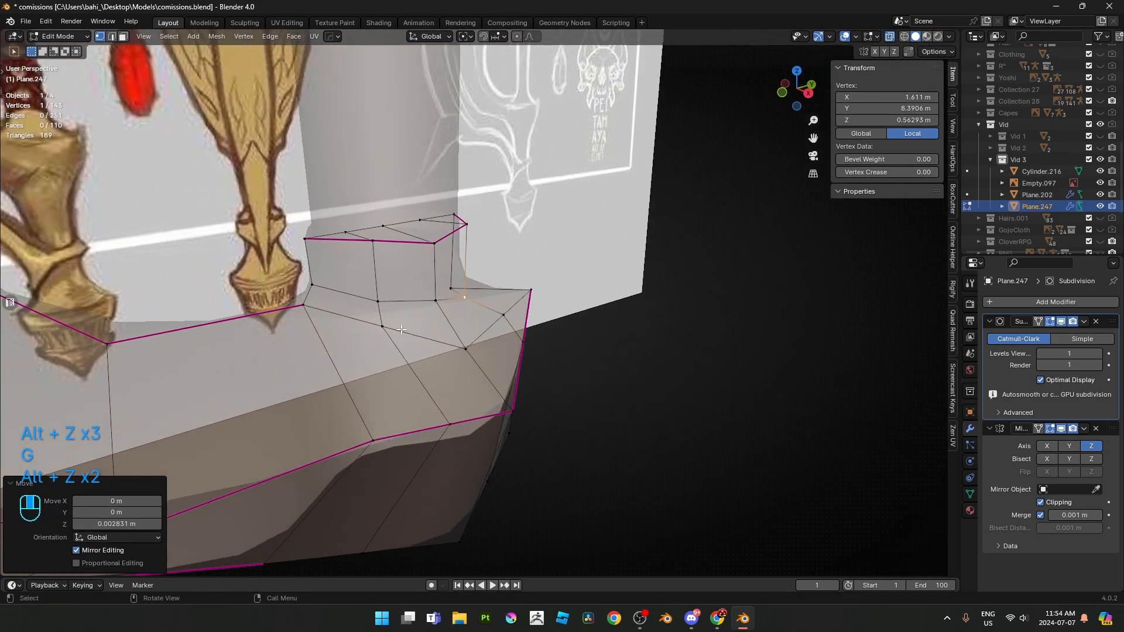
- Push the front vertex on the flare just below the handle collar outward about 0.009 m along X
key("KP_3")
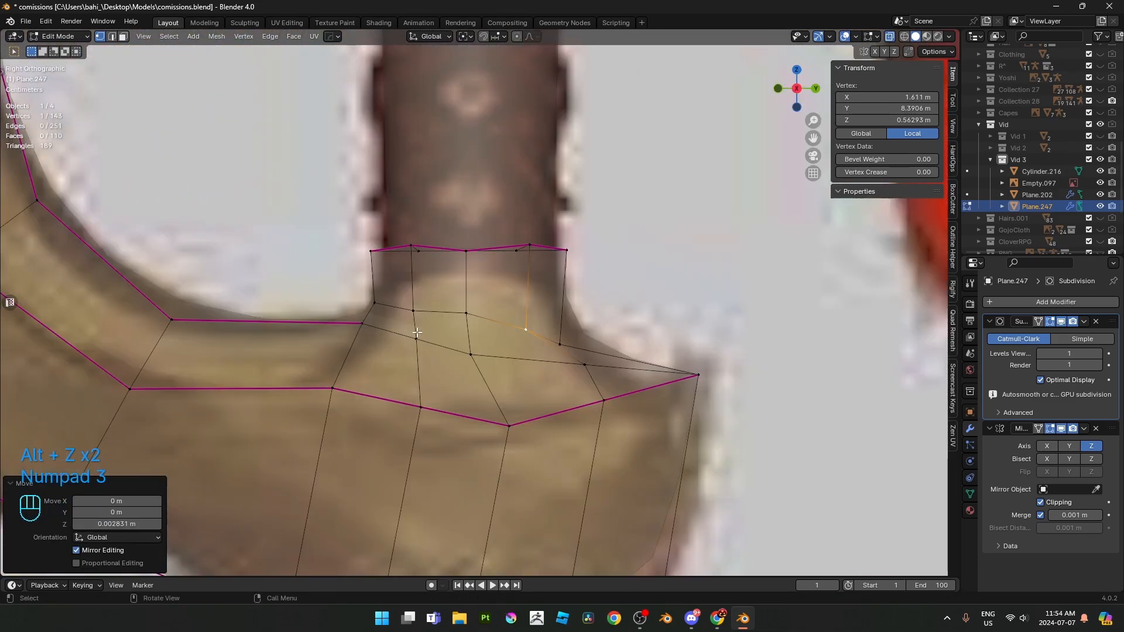
left_click(413, 311)
key("alt+z")
middle_click_drag(413, 310, 432, 397)
key("alt+z")
key("alt+z")
key("g")
right_click(545, 359)
key("g")
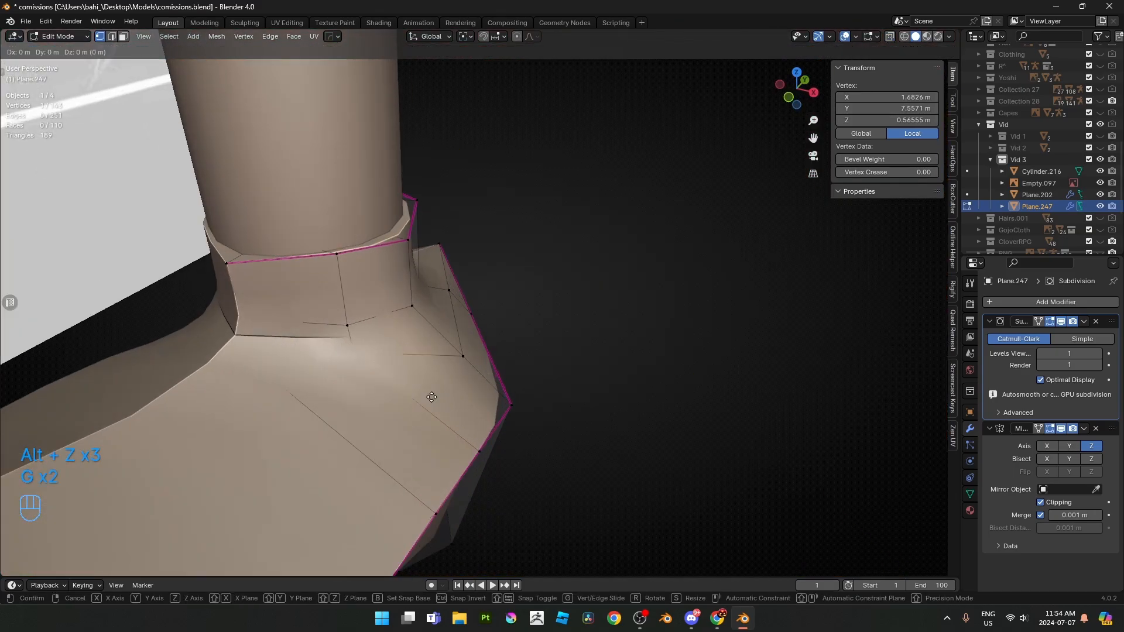
key("x")
left_click(580, 414)
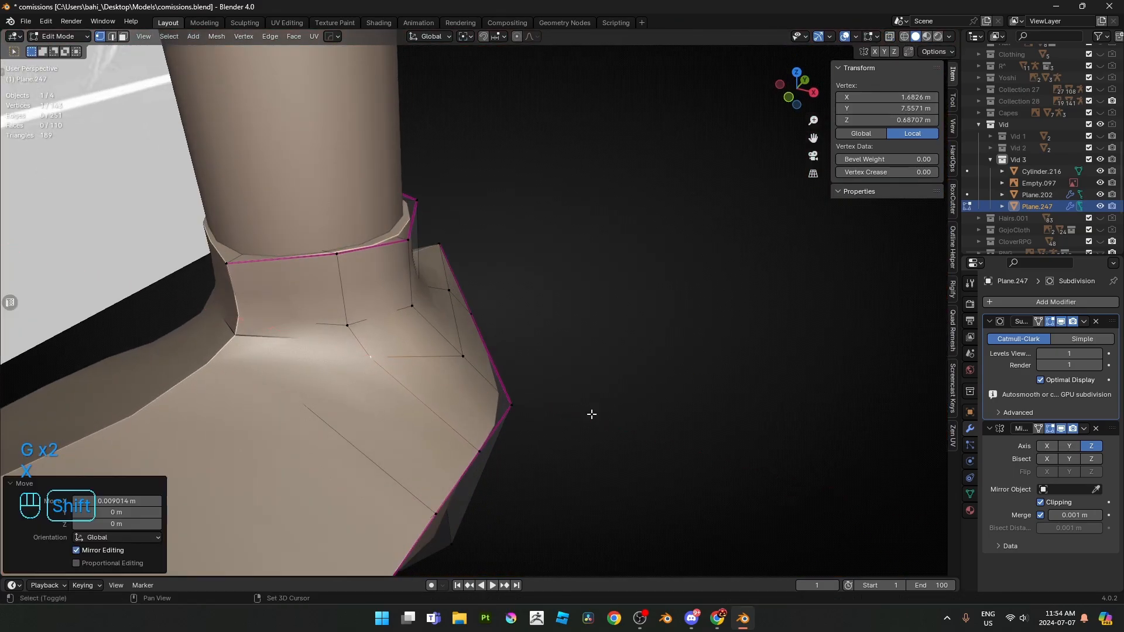
key("Tab")
middle_click_drag(589, 414, 363, 301)
key("KP_3")
scroll(375, 301, "down", 6)
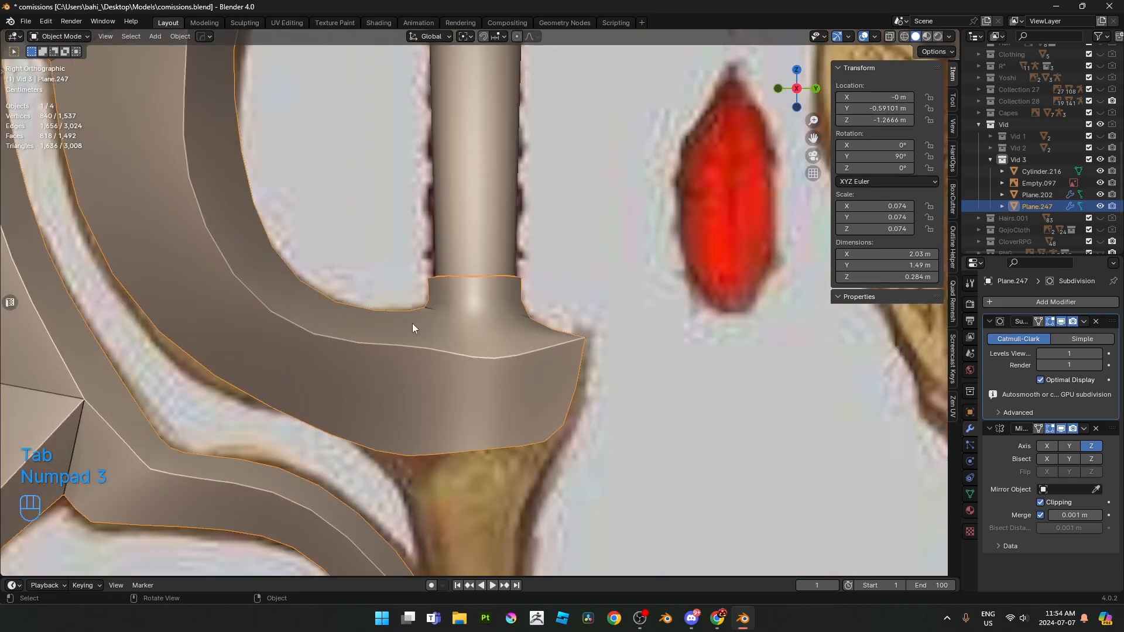
- Lower the lowest ridge vertex beneath the handle collar about 0.005 m along Z
key("Tab")
key("alt+z")
scroll(475, 386, "up", 3)
middle_click_drag(518, 426, 518, 343, "shift")
key("g")
key("z")
left_click(525, 350)
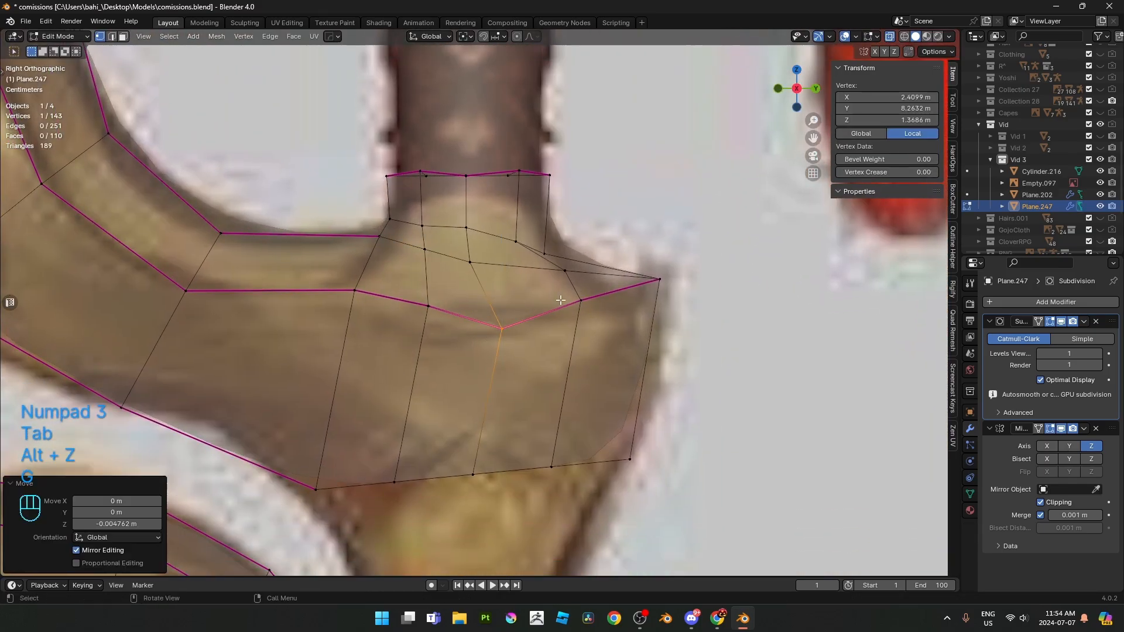
- Lower the two ridge vertices beside the lowest one along Z, the outer about 0.006 m and the inner about 0.004 m
left_click(576, 301)
key("g")
key("z")
left_click(587, 311)
key("alt+z")
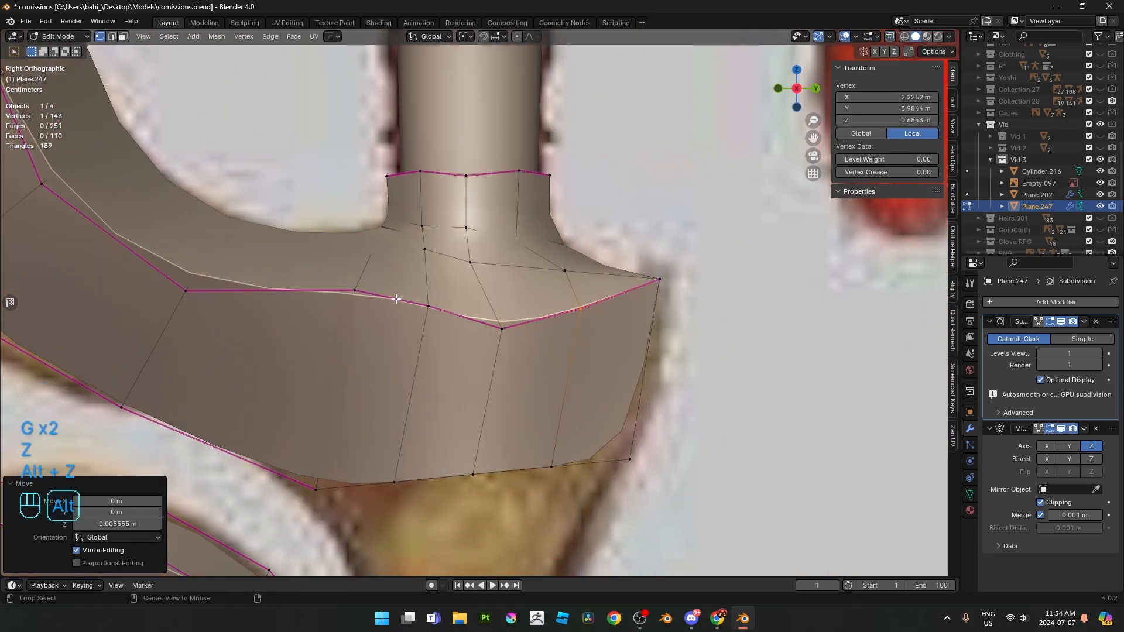
key("alt+z")
key("alt+z")
key("g")
key("z")
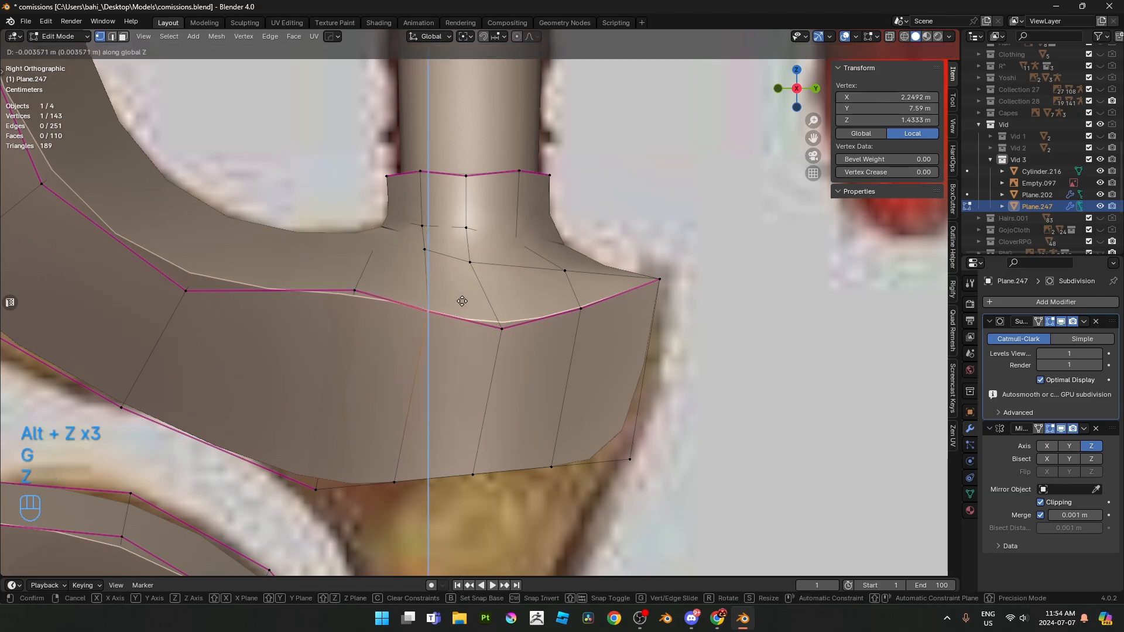
key("Tab")
scroll(536, 327, "down", 3)
- Extrude the five bottom vertices of the guard under the handle about 0.097 m down along Z
key("Tab")
key("alt+z")
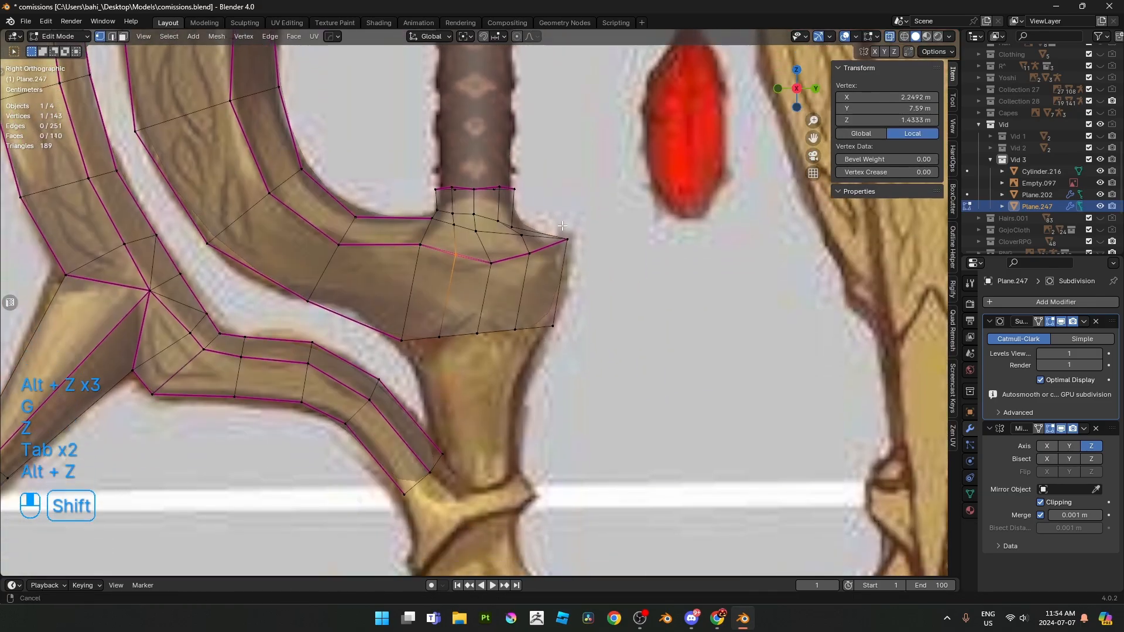
middle_click_drag(474, 351, 474, 318, "shift")
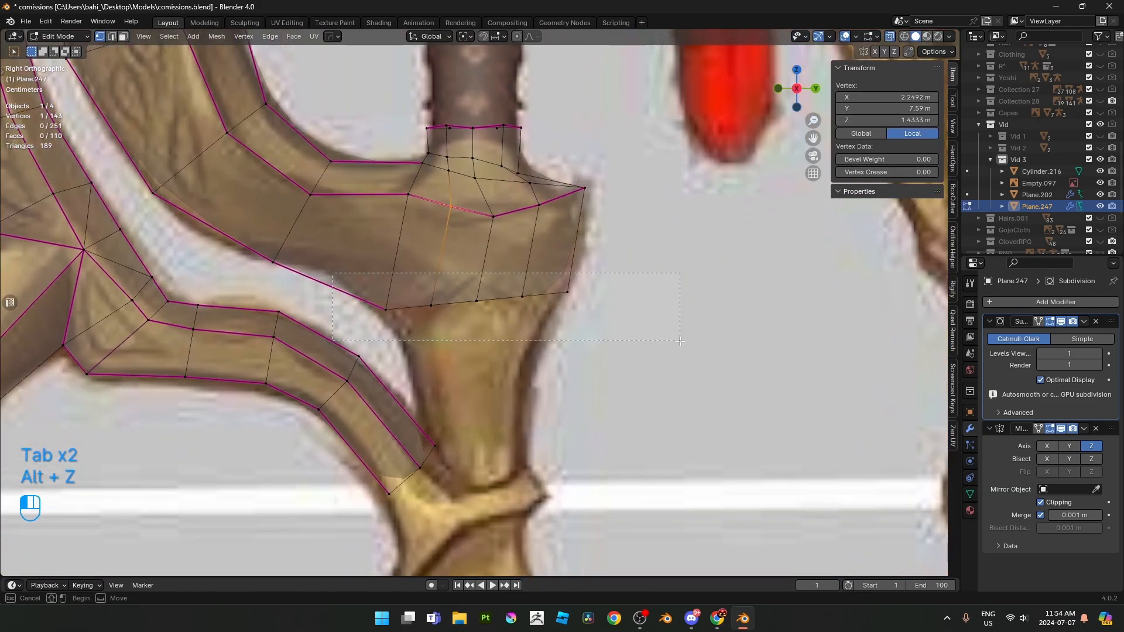
left_click_drag(679, 341, 680, 341)
scroll(608, 332, "down", 1)
scroll(497, 359, "up", 1)
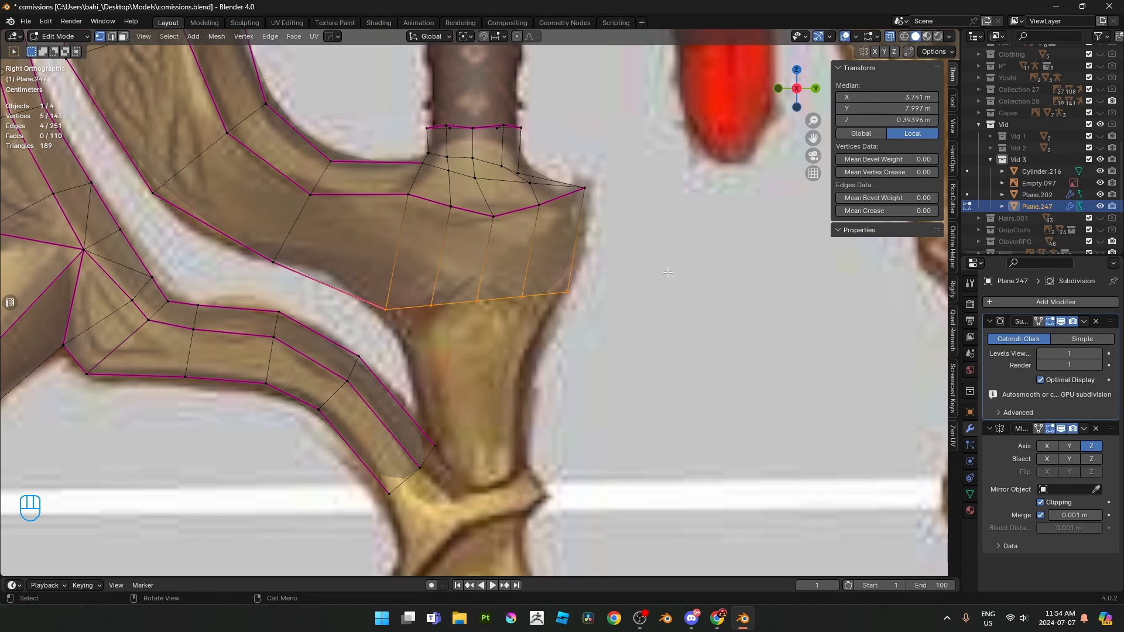
key("e")
key("z")
left_click(665, 421)
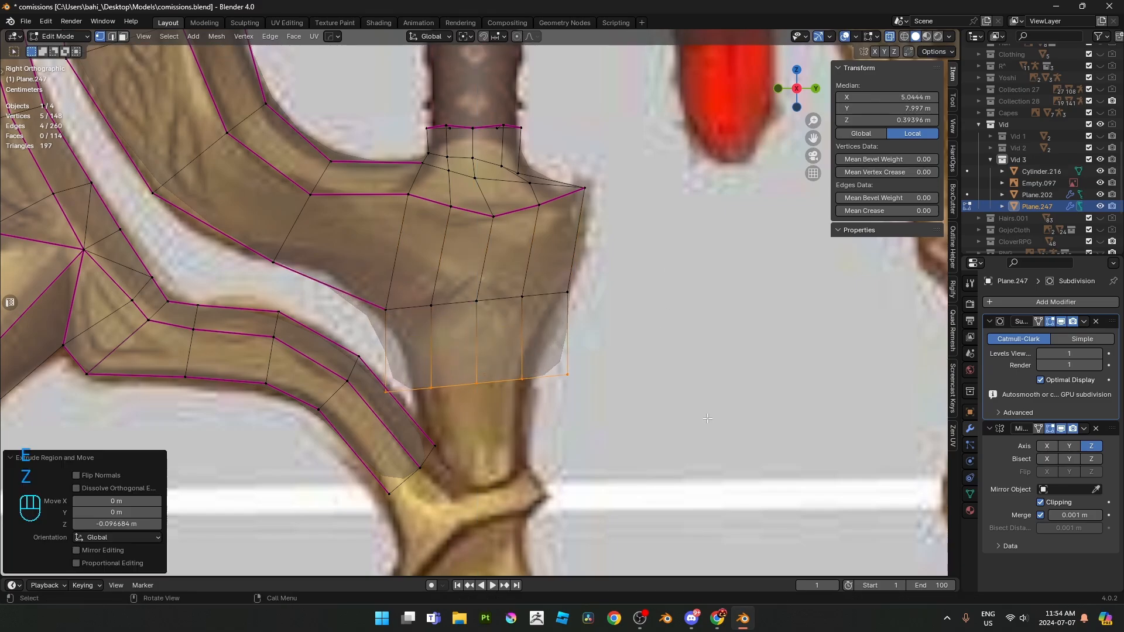
- Narrow the extruded bottom edge, raise it along Z and level it with a 5.76° rotation in side view
key("s")
left_click(590, 408)
key("g")
key("z")
left_click(624, 388)
key("r")
left_click(629, 402)
- Fit the levelled edge to the reference neck by moving and rescaling it, with a final scale of 0.906
key("s")
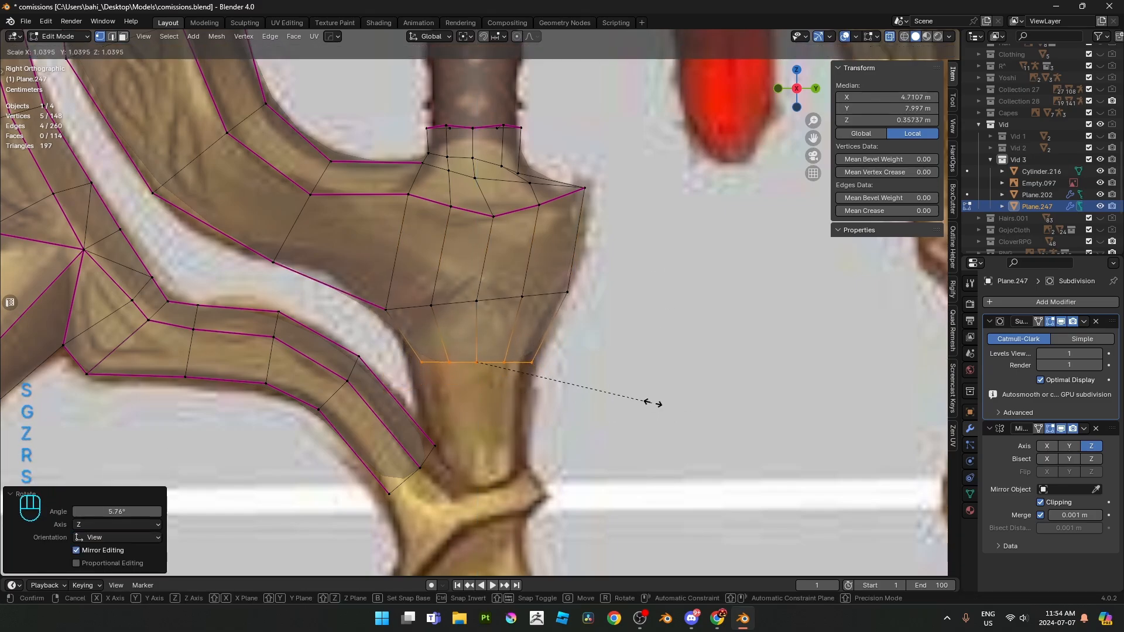
left_click(656, 407)
key("g")
left_click(651, 428, "shift")
key("s")
left_click(647, 445)
- Extrude the neck's bottom edge down along Z to just below the reference's ring and scale it to 0.923
scroll(648, 445, "down", 5)
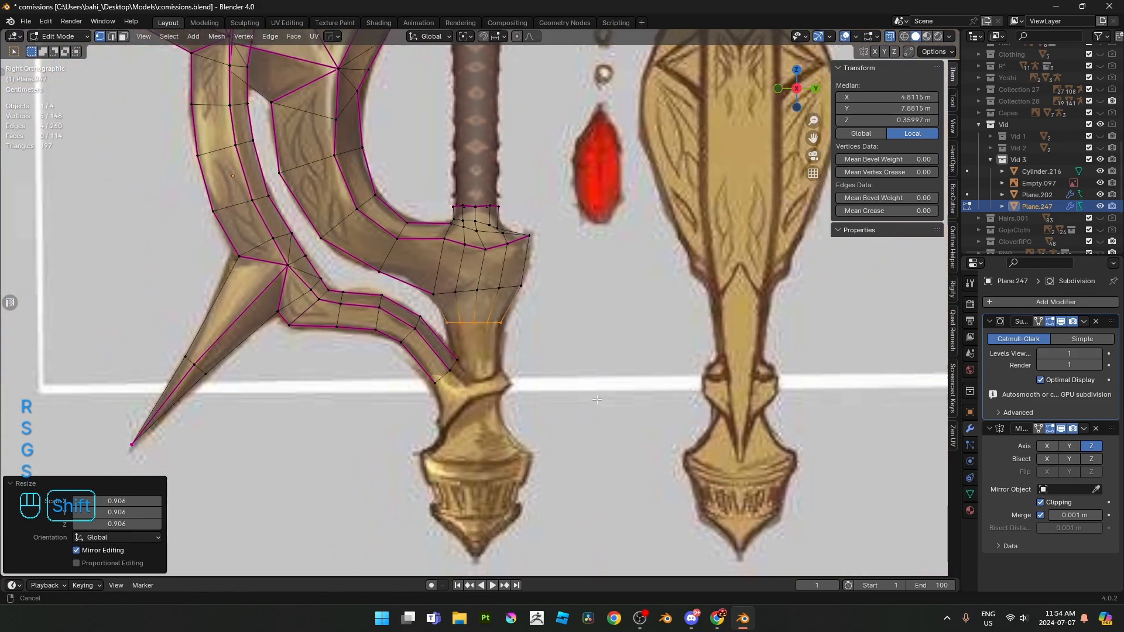
scroll(647, 445, "up", 5)
key("e")
key("z")
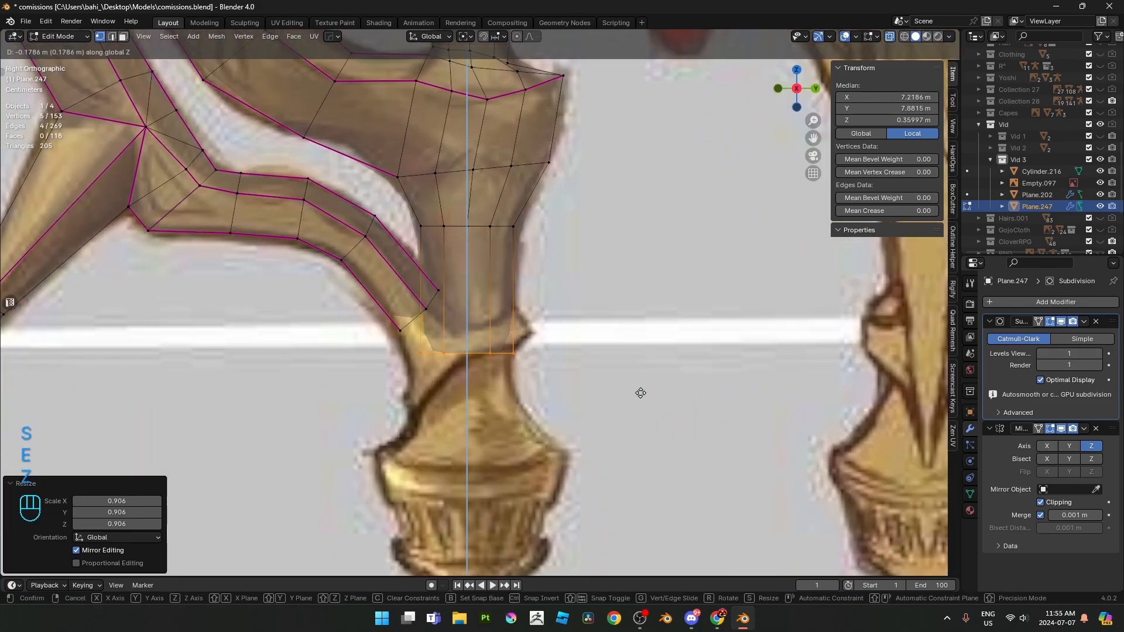
left_click(642, 398)
key("s")
left_click(578, 400)
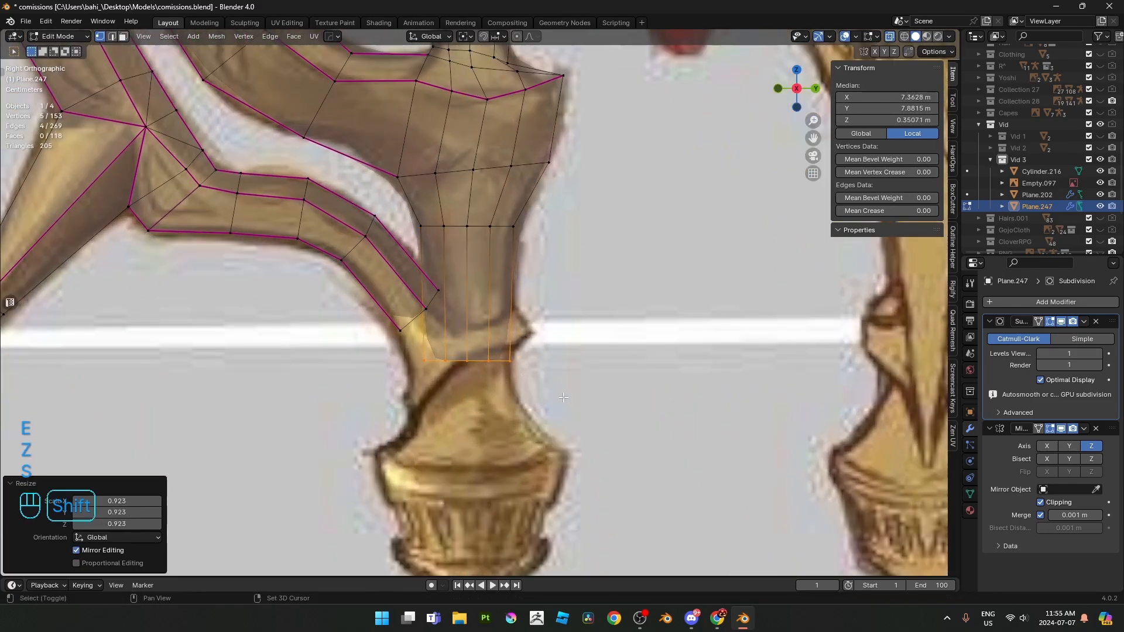
- Extrude another neck section about 0.116 m down along Z, then raise its edge and scale it to fit, finishing at 0.938
scroll(577, 400, "down", 3, "shift")
key("e")
key("z")
left_click(577, 404)
key("s")
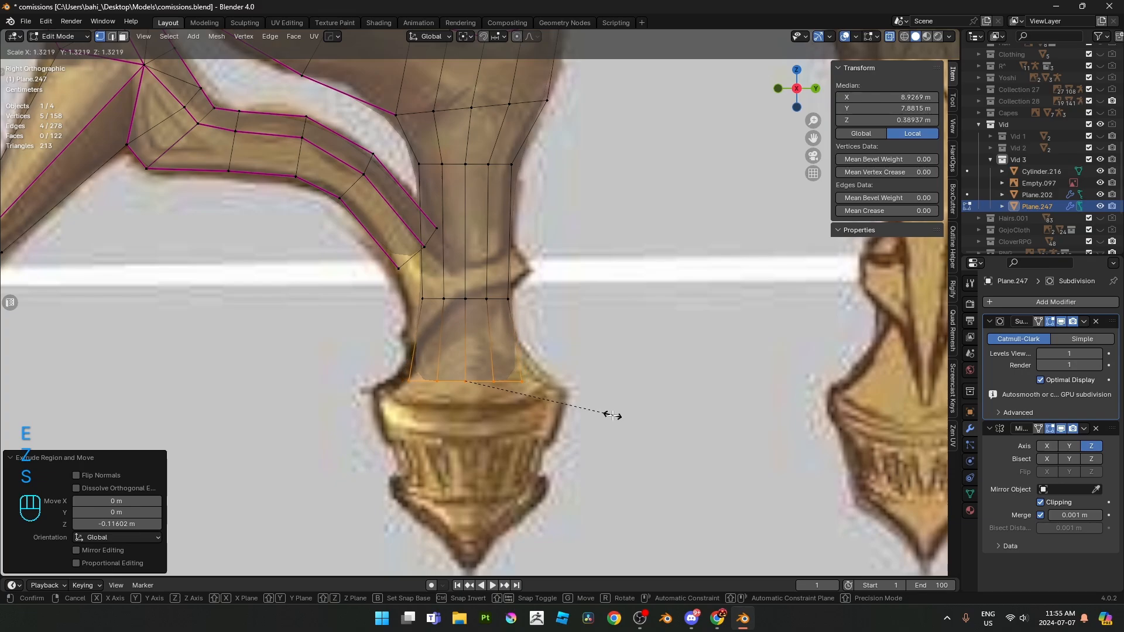
left_click(612, 415)
key("g")
key("z")
left_click(609, 382)
key("s")
left_click(601, 384)
- Extrude the edge down to the pommel's rim, scale it by 1.826 and raise it about 0.002 m along Z
key("e")
key("z")
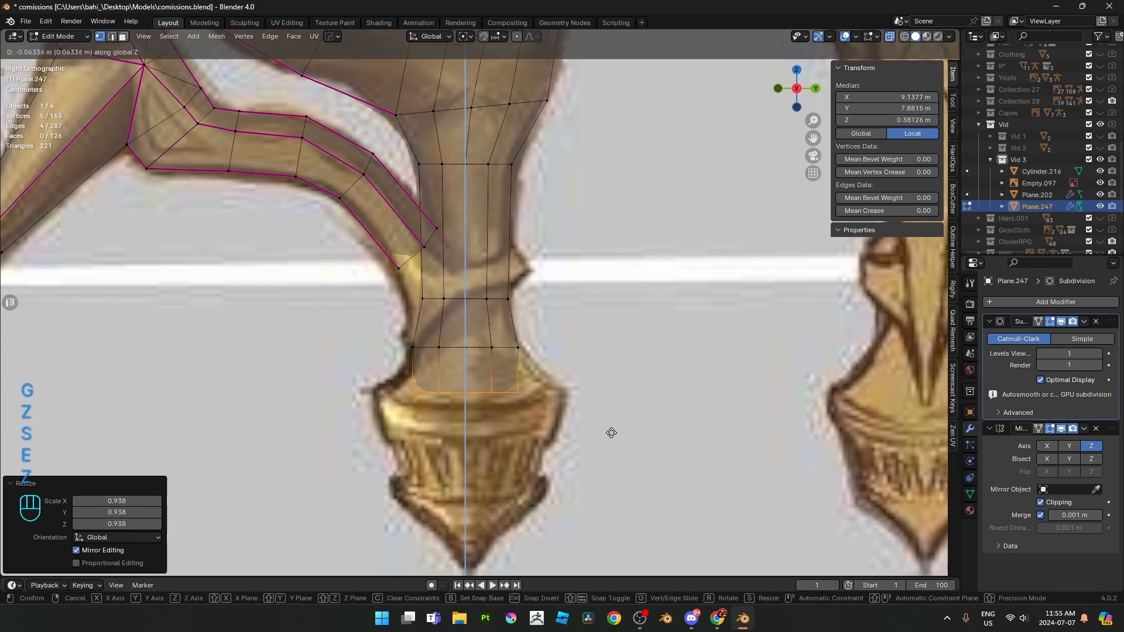
left_click(611, 434)
key("s")
left_click(730, 443)
key("g")
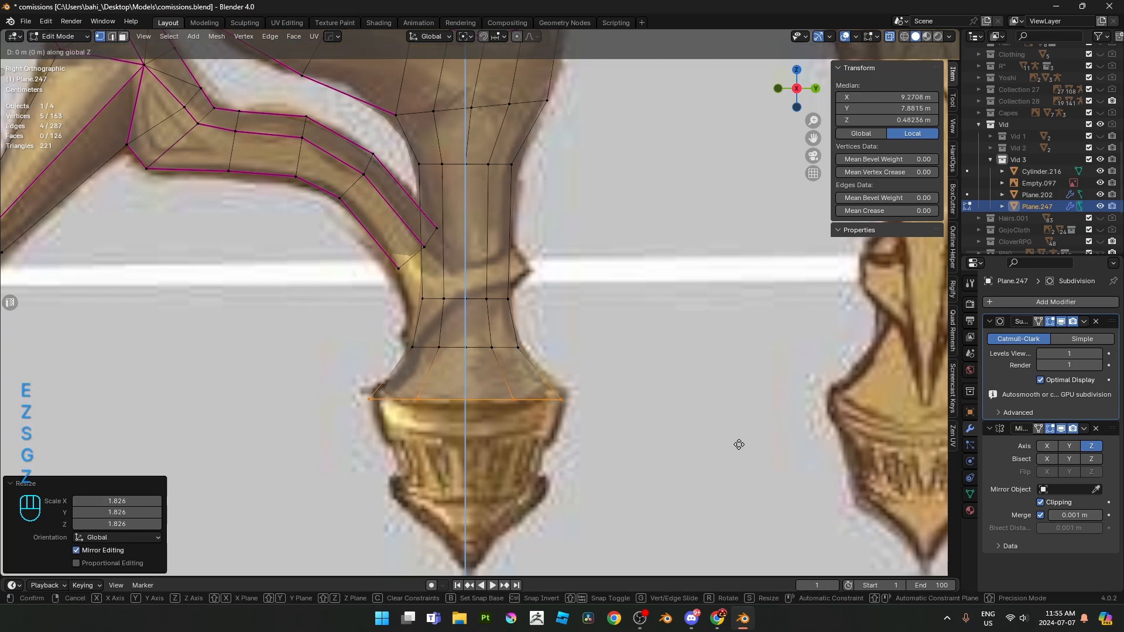
key("z")
left_click(740, 432)
scroll(741, 431, "down", 5, "shift")
middle_click_drag(488, 303, 505, 334, "shift")
scroll(479, 347, "up", 3)
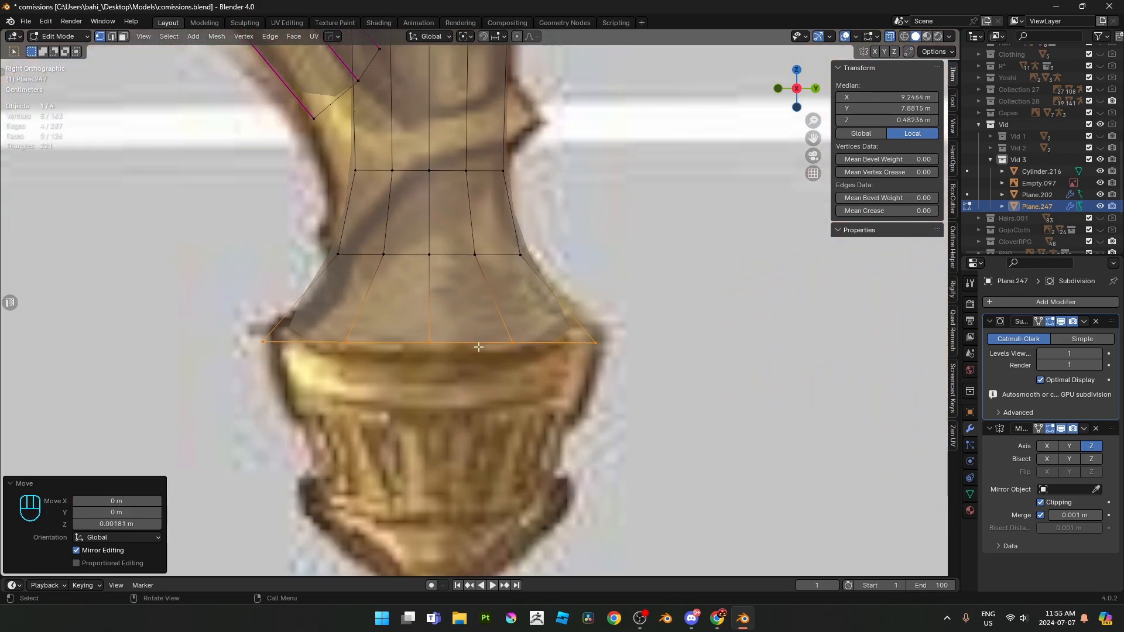
- Lower the rim's three middle vertices along Z, and its centre vertex further, to follow the reference's curve
left_click_drag(438, 353, 437, 352)
left_click_drag(530, 376, 532, 374)
key("g")
key("z")
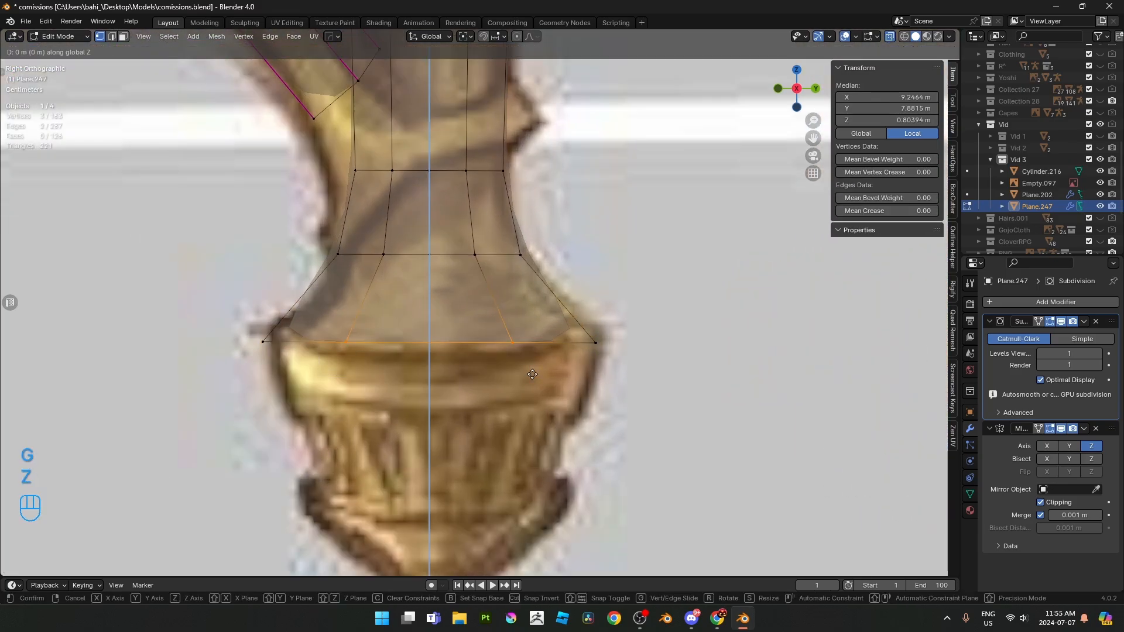
left_click(539, 441)
left_click(432, 354)
key("g")
key("z")
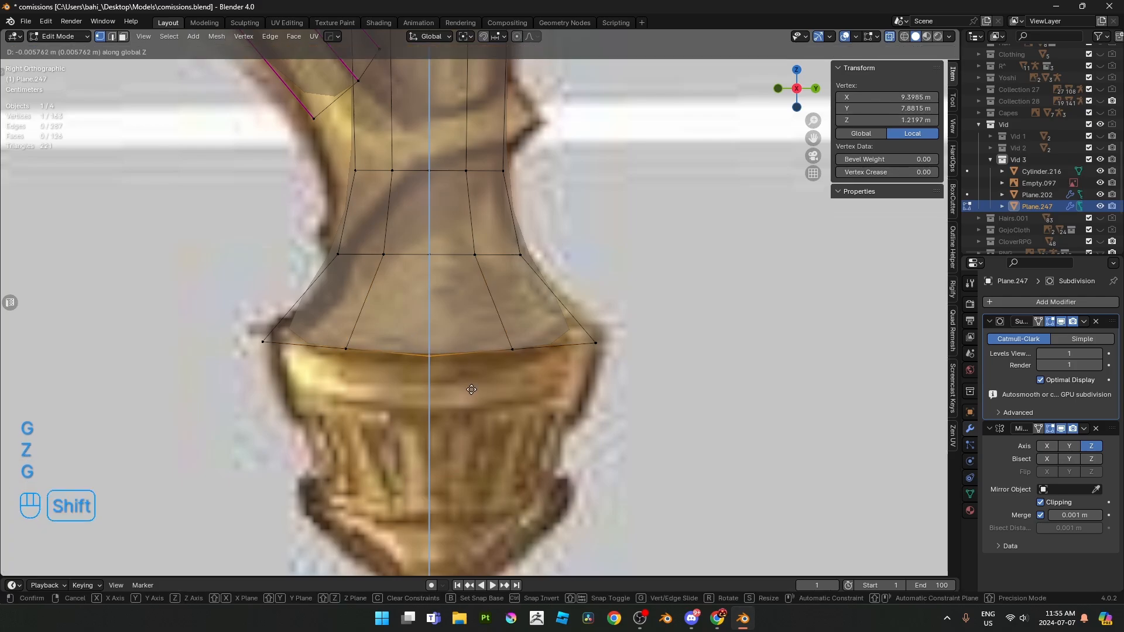
left_click(471, 391)
- Raise the rim's two outer end vertices along Z and nudge its centre vertex up about 0.001 m
left_click_drag(296, 365, 297, 365)
left_click_drag(576, 321, 664, 383, "shift")
key("g")
key("z")
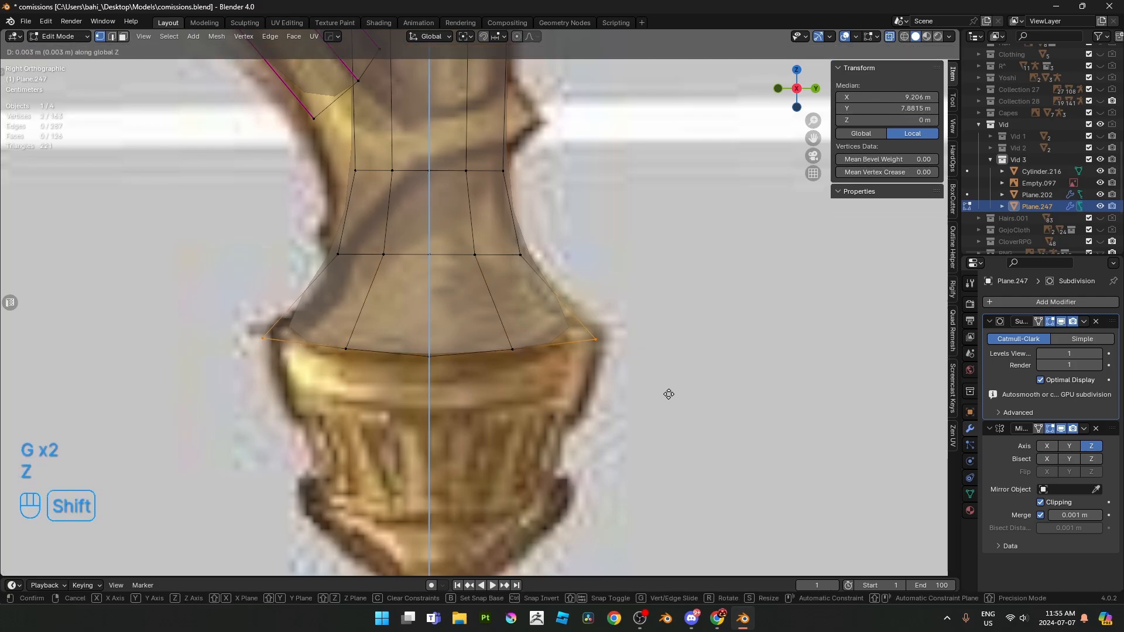
left_click(669, 385)
key("2")
left_click(469, 354, "alt")
key("1")
left_click(449, 370)
key("g")
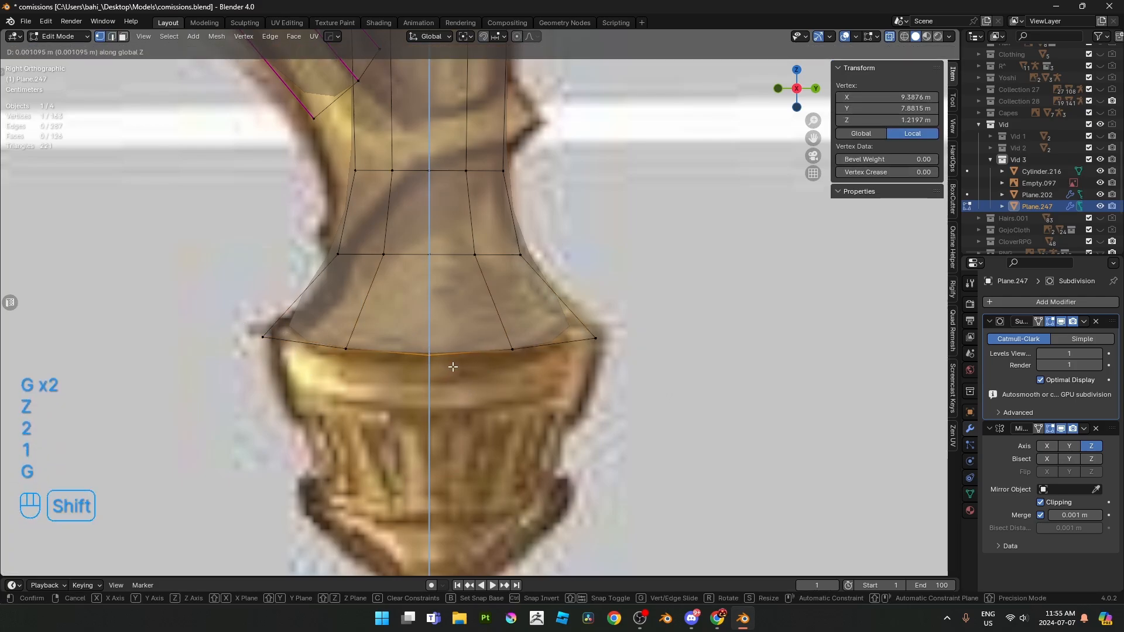
left_click(452, 369)
- Adjust the whole curved rim edge along Z by about -0.001 m and then 0.005 m
left_click_drag(257, 328, 635, 388)
scroll(635, 388, "down", 2)
key("g")
key("z")
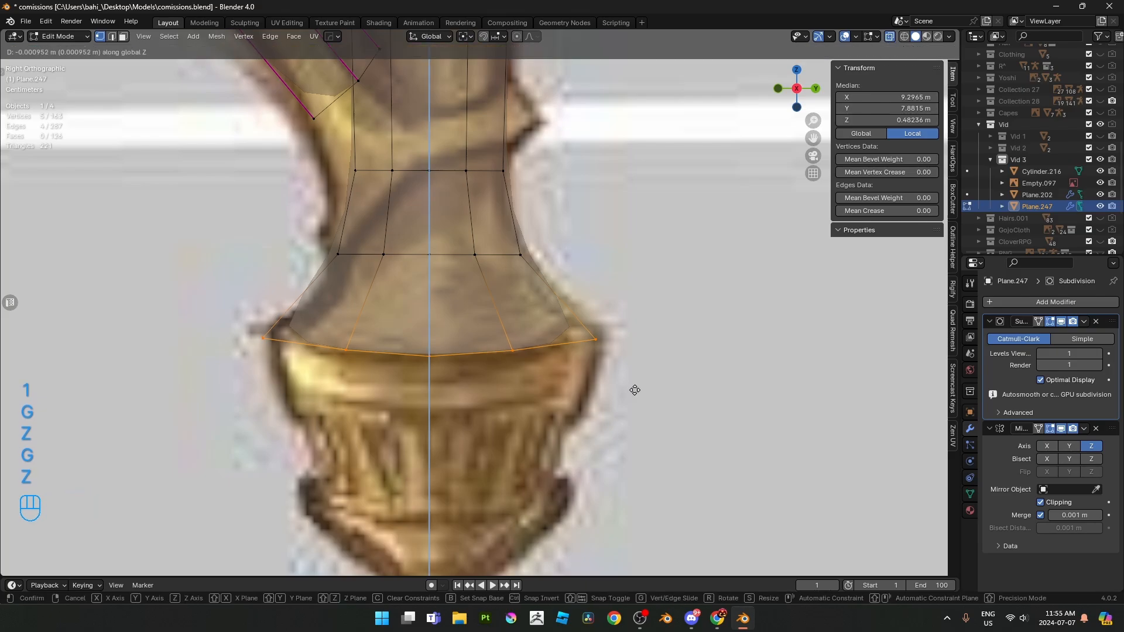
left_click(635, 389)
scroll(614, 381, "down", 2)
scroll(600, 373, "up", 2)
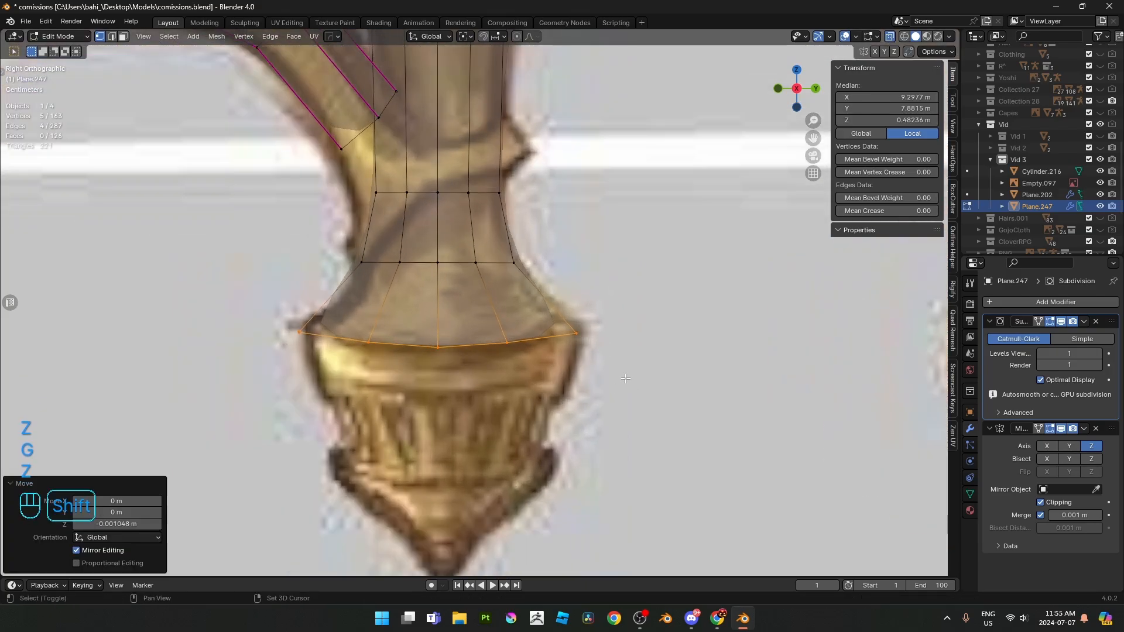
key("g")
key("z")
left_click(625, 265)
- Extrude the rim edge down along Z to the bottom of the pommel's smooth band and scale it to 0.881
key("e")
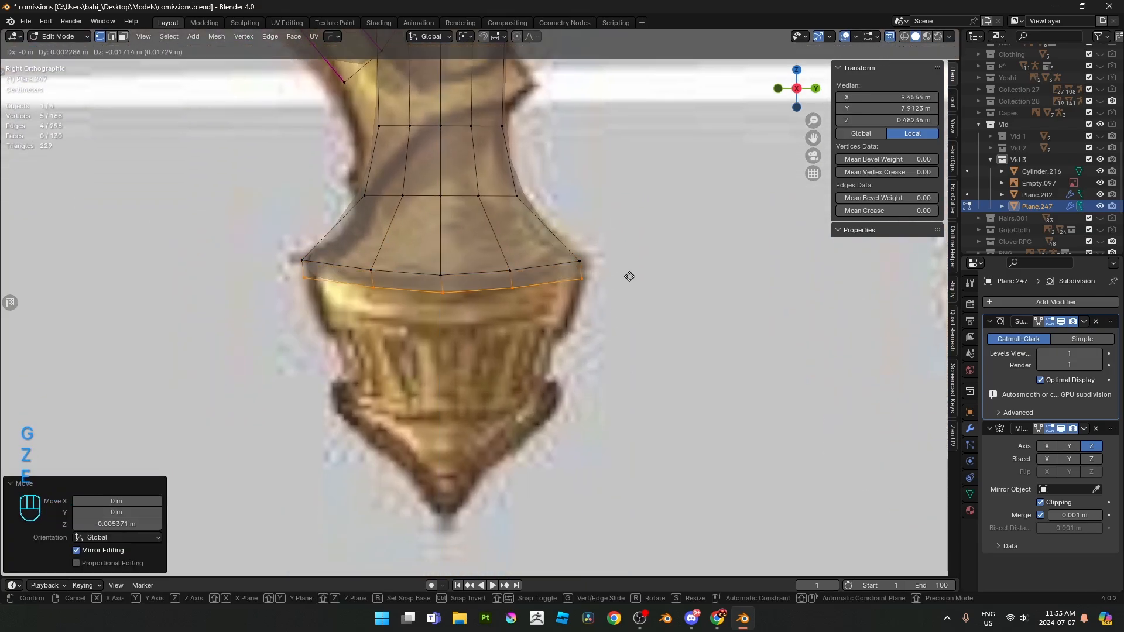
key("z")
left_click(628, 315)
key("s")
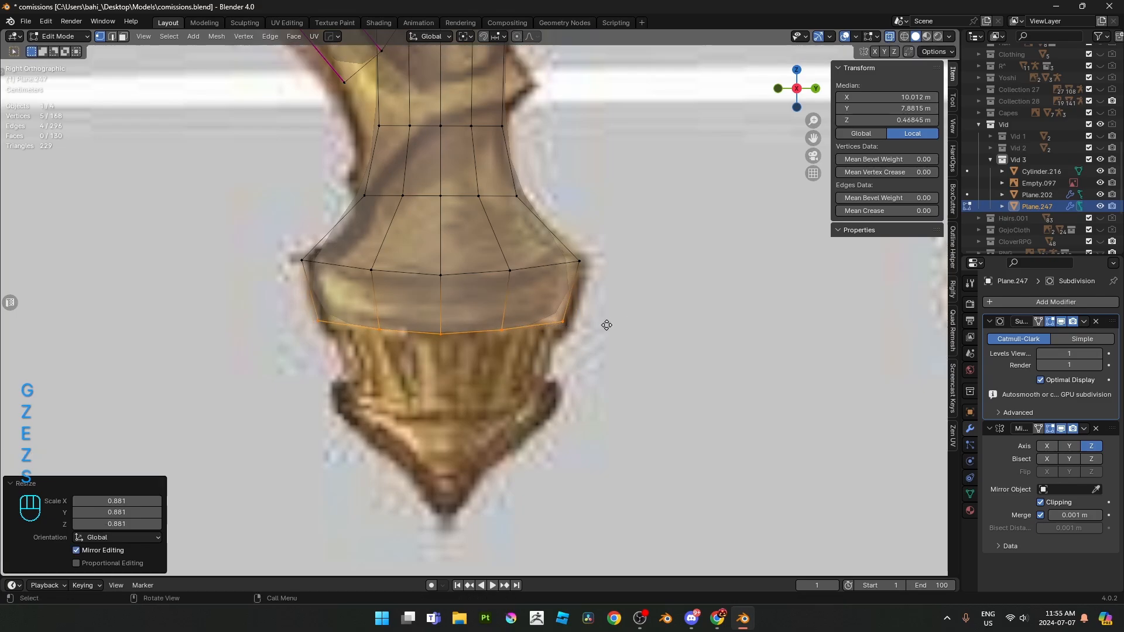
- Adjust the band's extruded bottom edge along Z by about -0.005 m and then 0.002 m to match the reference
left_click(605, 324)
key("g")
key("z")
left_click(577, 318)
scroll(565, 343, "down", 4)
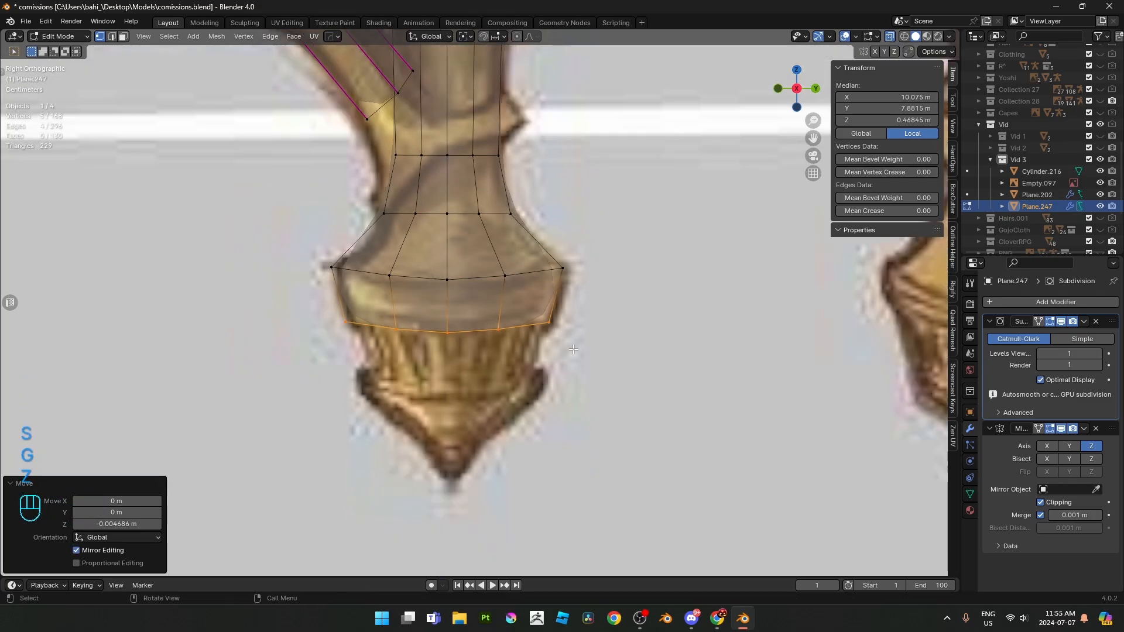
key("g")
key("z")
left_click(582, 344)
scroll(584, 343, "up", 4)
scroll(583, 342, "down", 2)
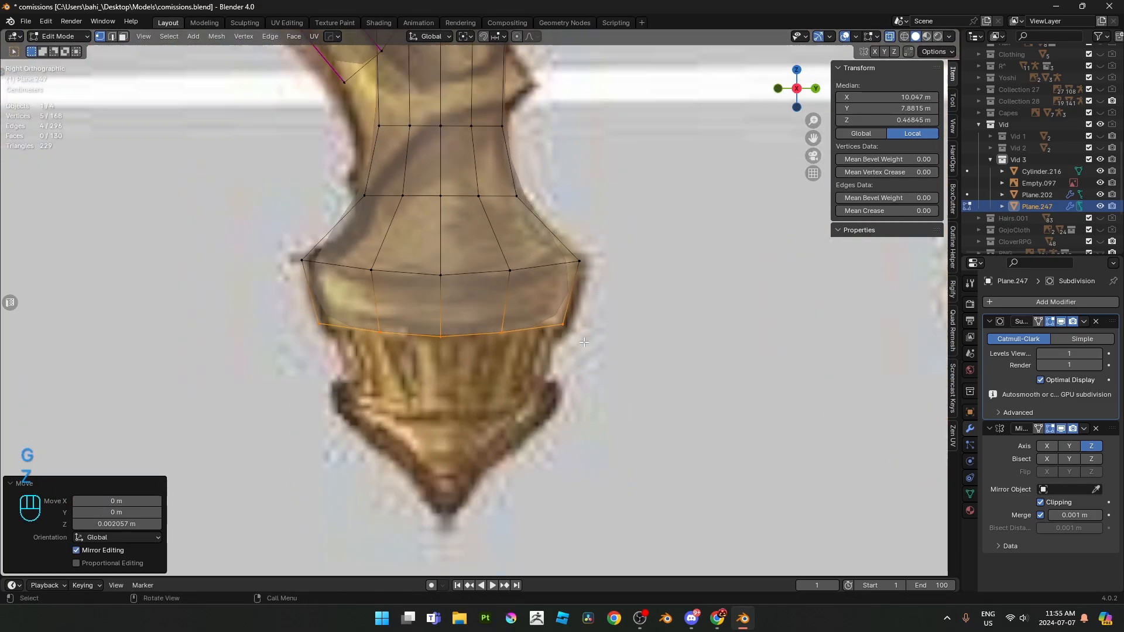
- Apply a full crease of 1 to the upper and lower edge loops of the pommel's smooth band
middle_click_drag(515, 343, 495, 287)
key("alt+z")
key("3")
key("2")
key("shift+e")
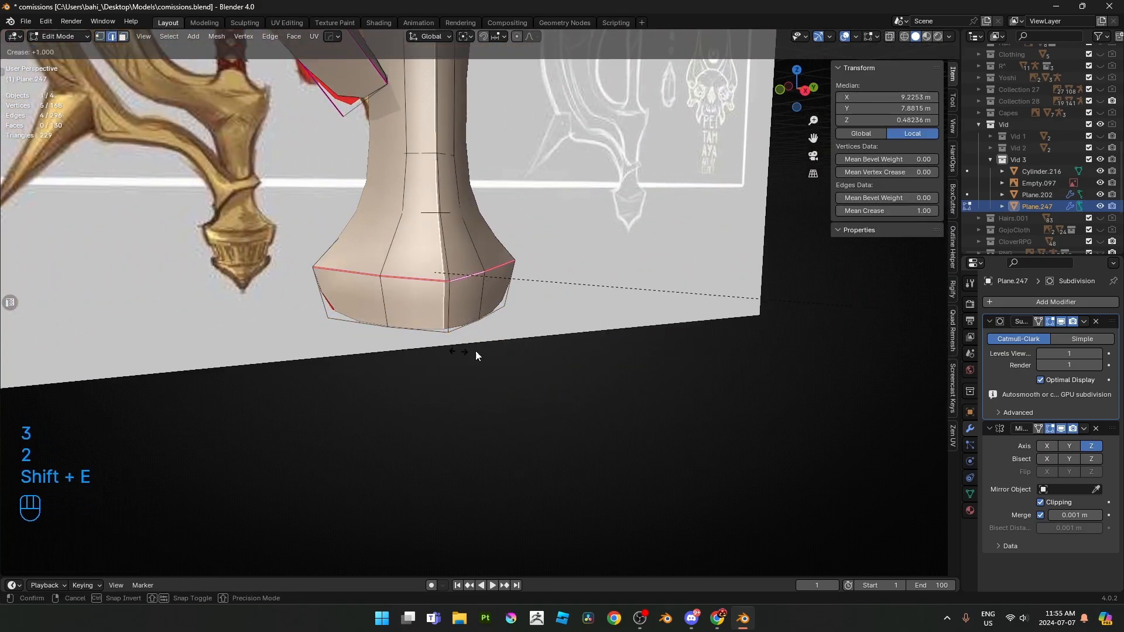
left_click(477, 352)
key("2")
left_click(351, 274, "alt")
key("shift+e")
left_click(649, 290)
- Extrude the band's face loop outward along its normals to form a raised ring, and check the smoothed shape
key("3")
left_click(475, 280, "alt")
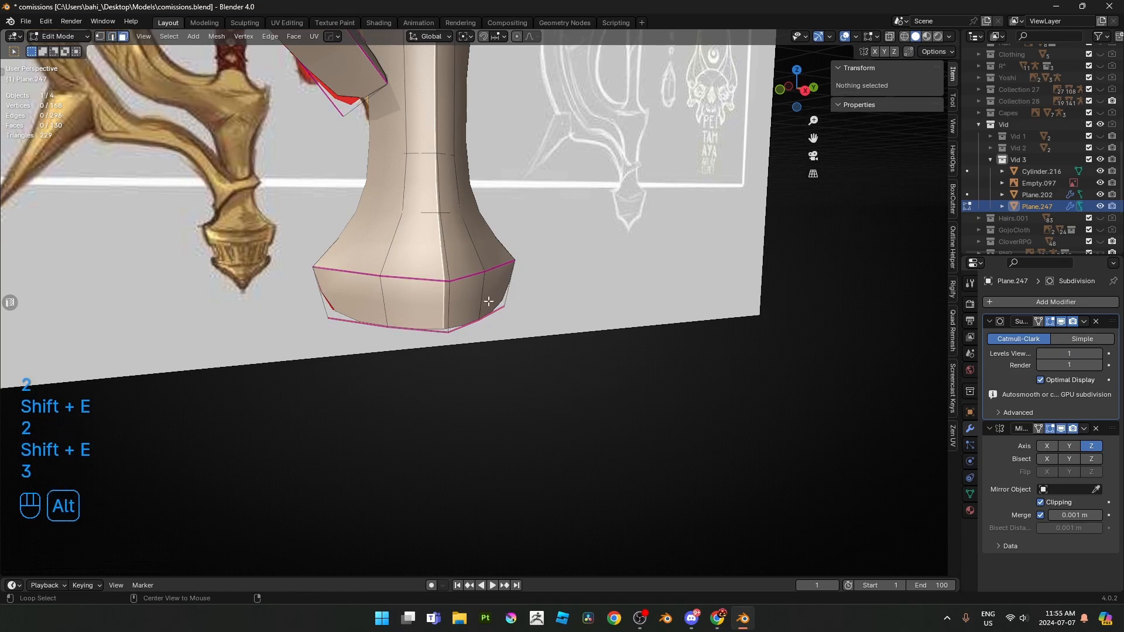
middle_click_drag(491, 306, 388, 301)
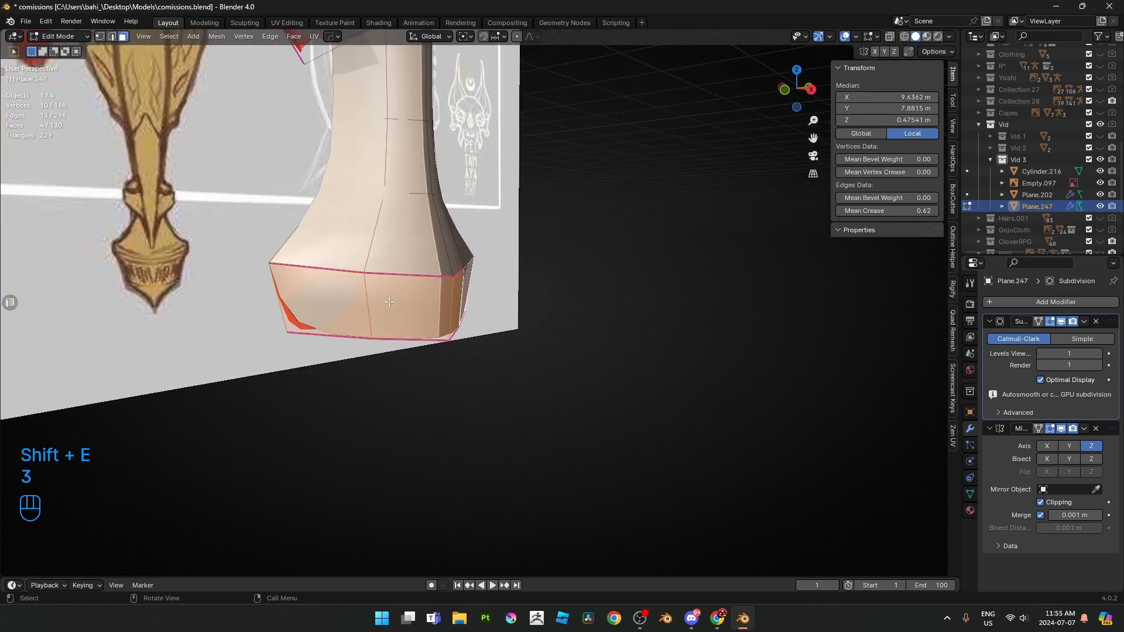
middle_click_drag(536, 300, 642, 349)
key("alt+e")
left_click(640, 350)
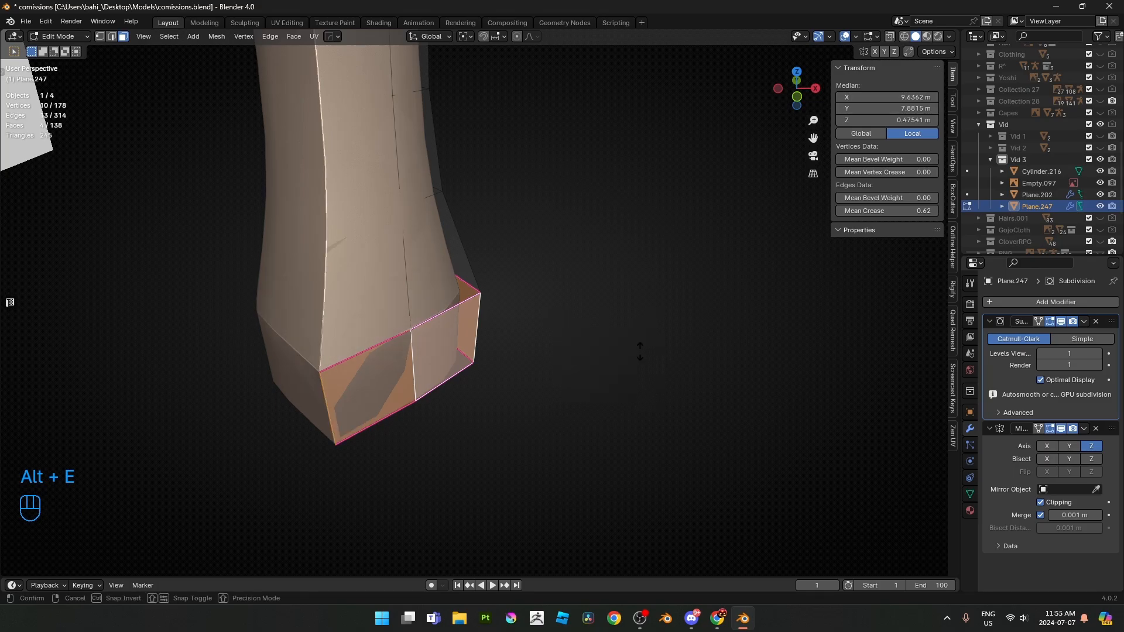
left_click(704, 212)
key("Tab")
middle_click_drag(694, 223, 551, 340)
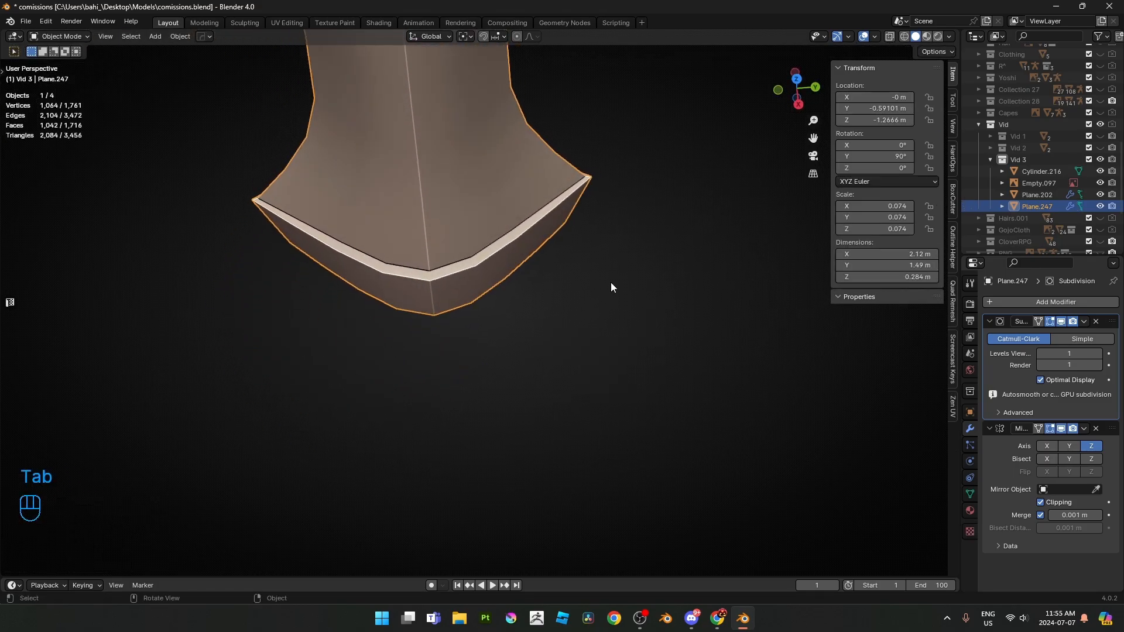
- Scale the raised ring slightly wider along Y, to about 1.04, and compare it with the reference
key("Tab")
middle_click_drag(649, 255, 635, 246)
key("s")
key("y")
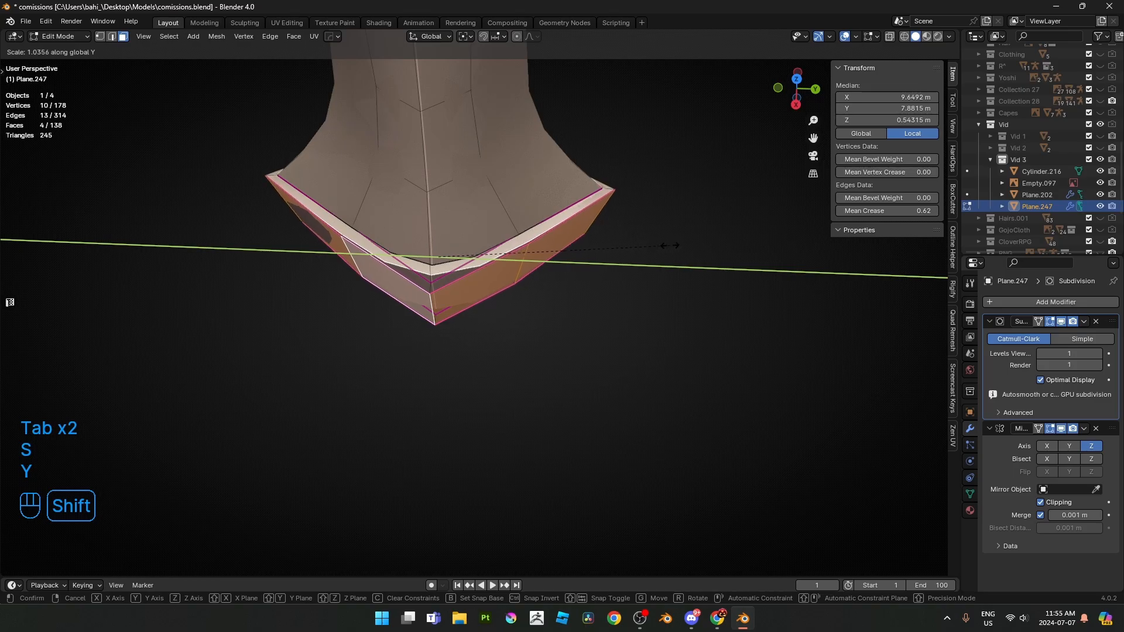
left_click(679, 245)
key("Tab")
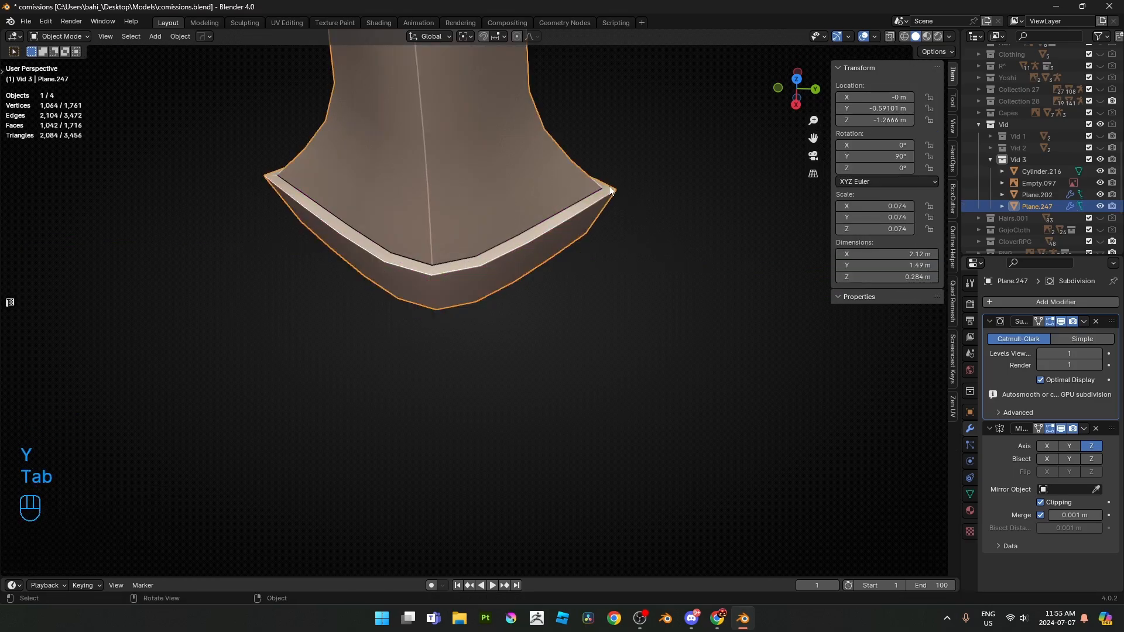
key("KP_3")
key("Tab")
key("alt+z")
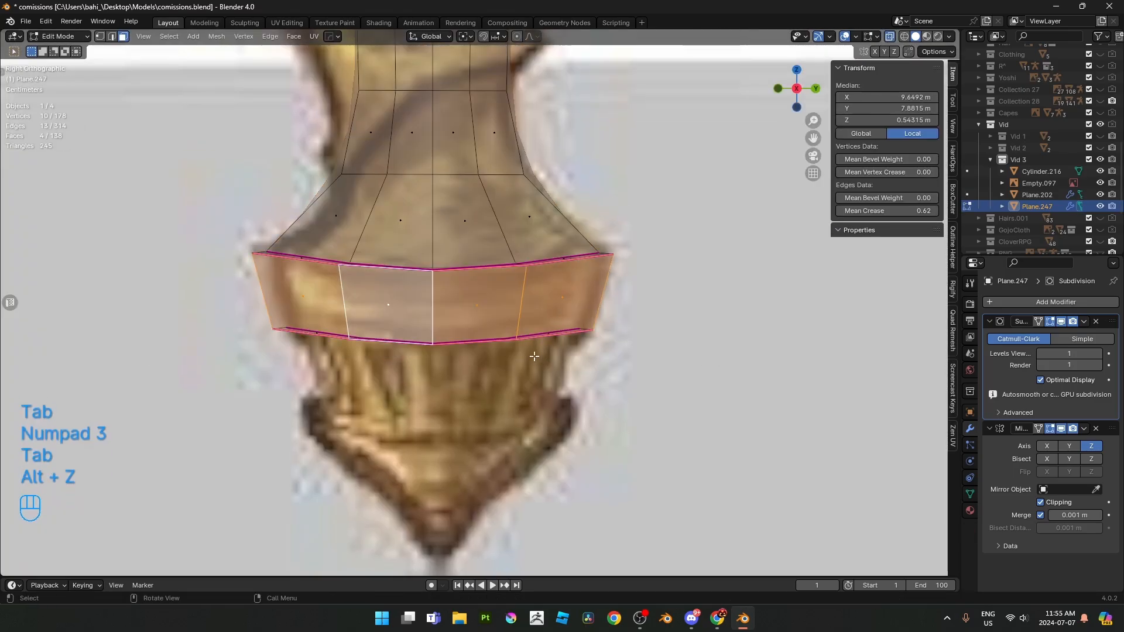
key("alt+z")
- Scale the ring's inner bottom edge loop slightly inward and lower it about 0.001 m along Z
middle_click_drag(397, 372, 448, 299)
scroll(448, 299, "up", 2)
key("2")
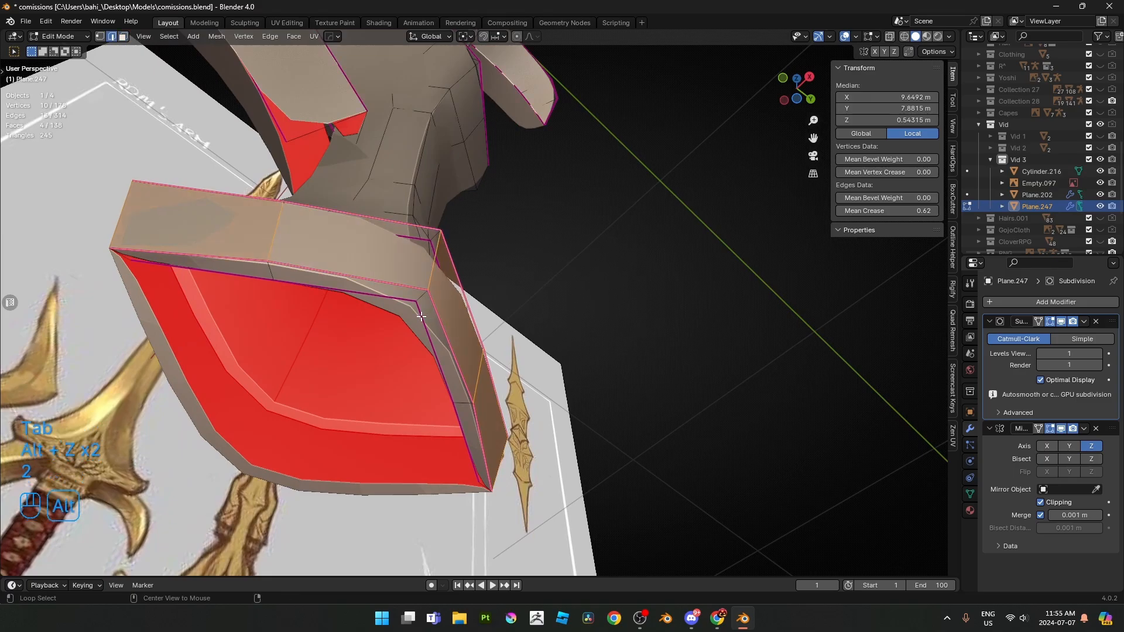
left_click(422, 316, "alt")
key("KP_3")
key("alt+z")
middle_click_drag(632, 345, 632, 258, "shift")
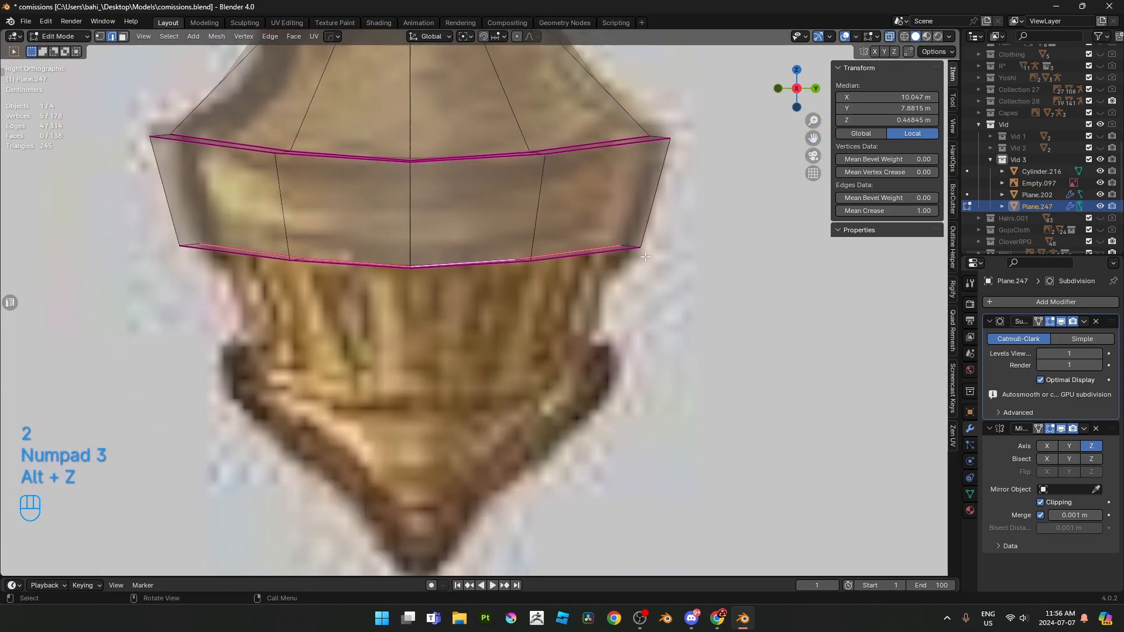
key("s")
left_click(630, 257)
key("g")
key("z")
left_click(663, 278)
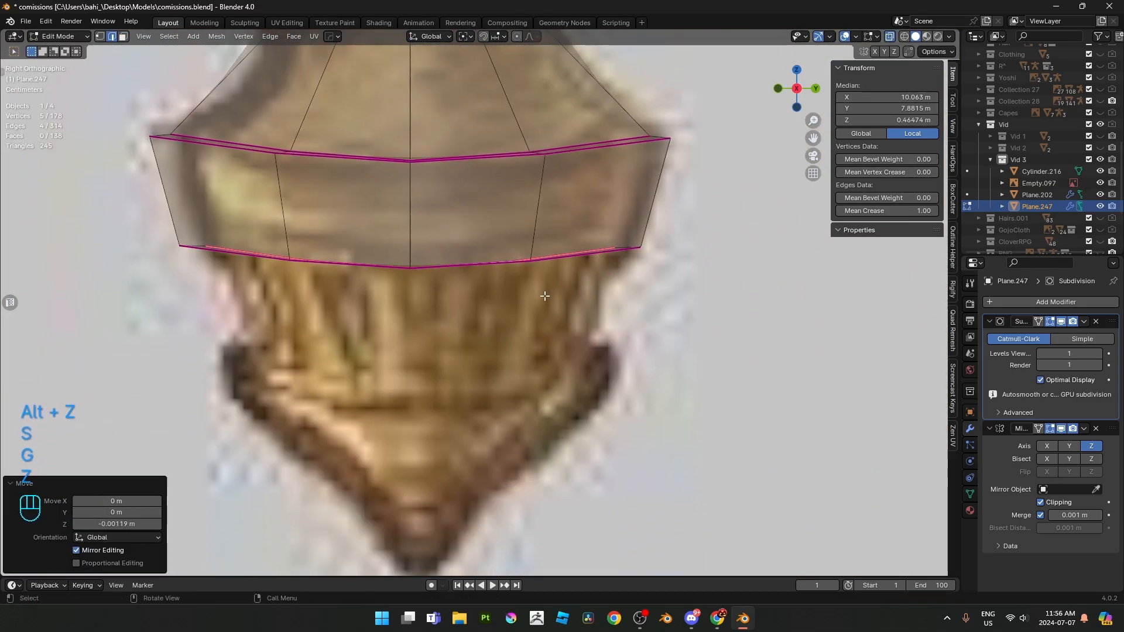
- Extrude the inner edge down 0.041 m along Z, scale it to 0.811, and raise it about 0.004 m
key("e")
key("z")
left_click(665, 336)
key("s")
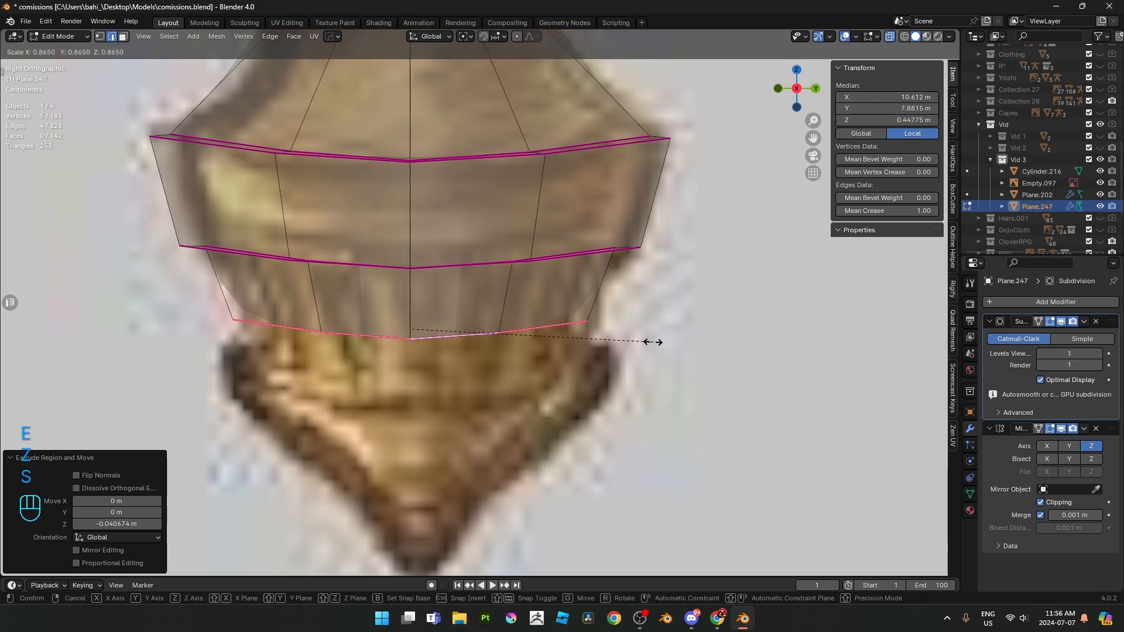
left_click(670, 343)
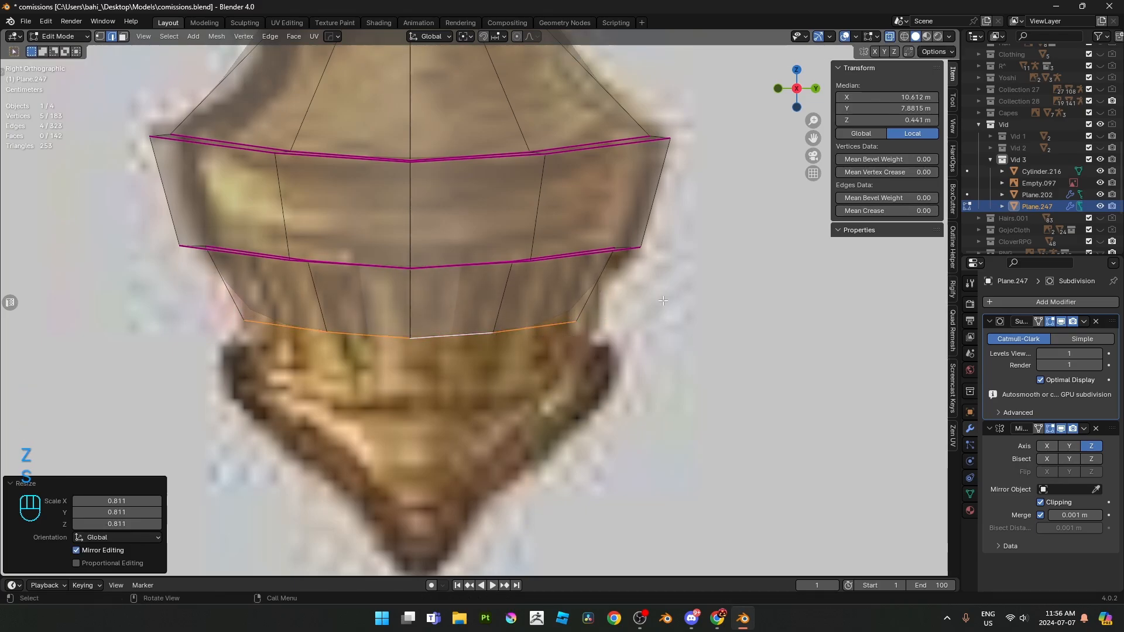
middle_click_drag(663, 300, 663, 282, "shift")
key("g")
key("z")
left_click(616, 307)
- Extrude the edge down to the bottom of the fluted section, lower it a further 0.007 m, and scale it to 1.005
scroll(616, 309, "down", 3)
key("e")
key("z")
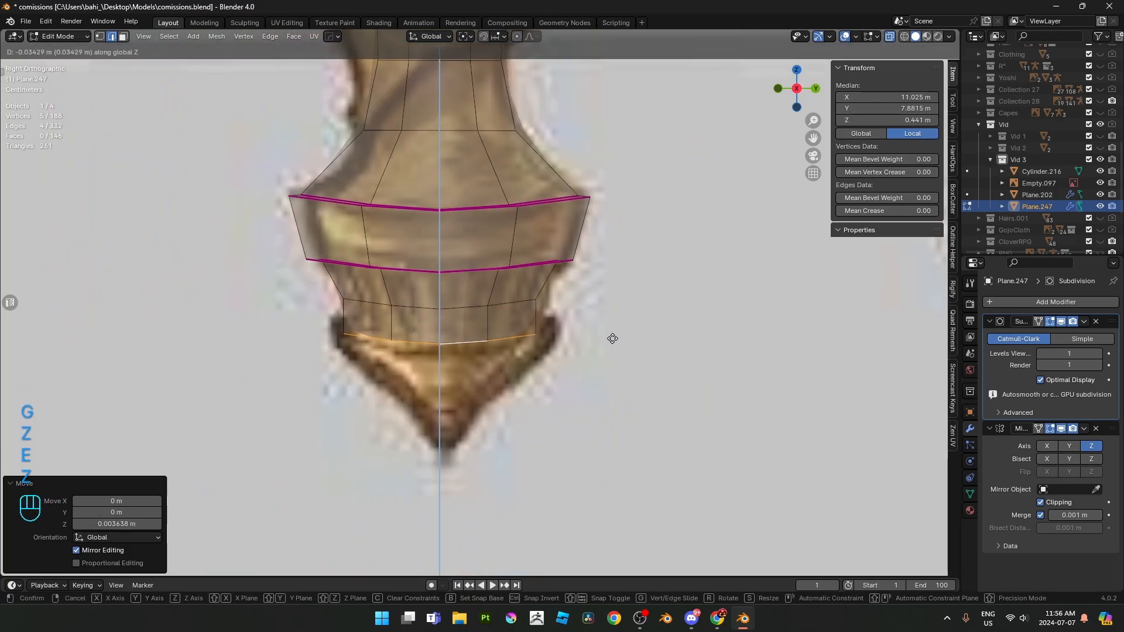
left_click(620, 357)
key("s")
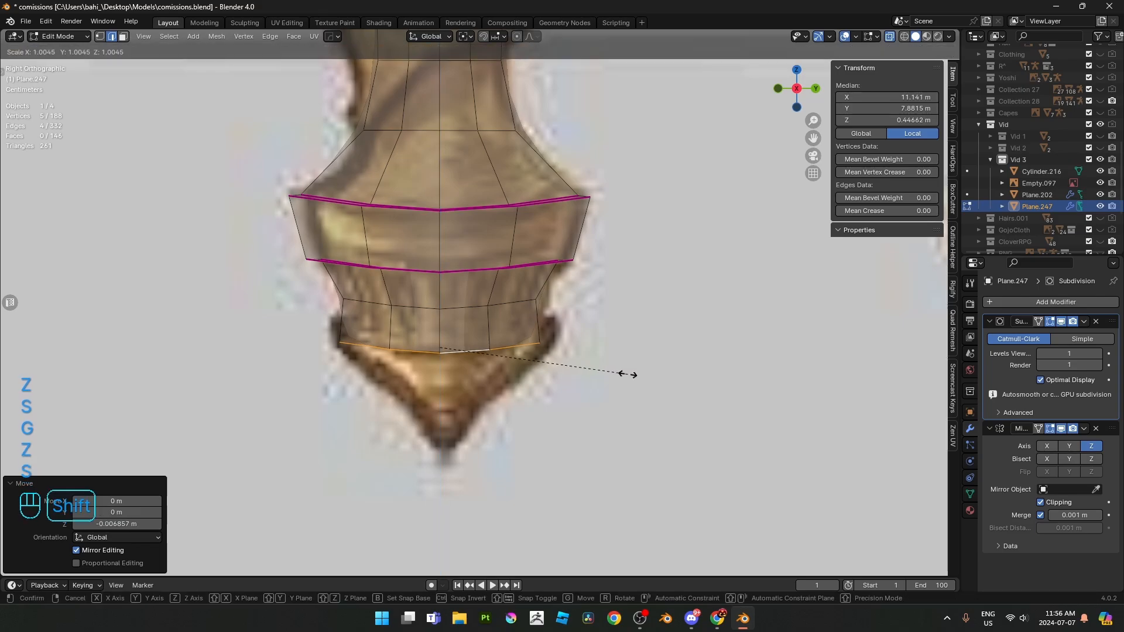
left_click(628, 375)
scroll(628, 374, "up", 1)
middle_click_drag(628, 375, 612, 300, "shift")
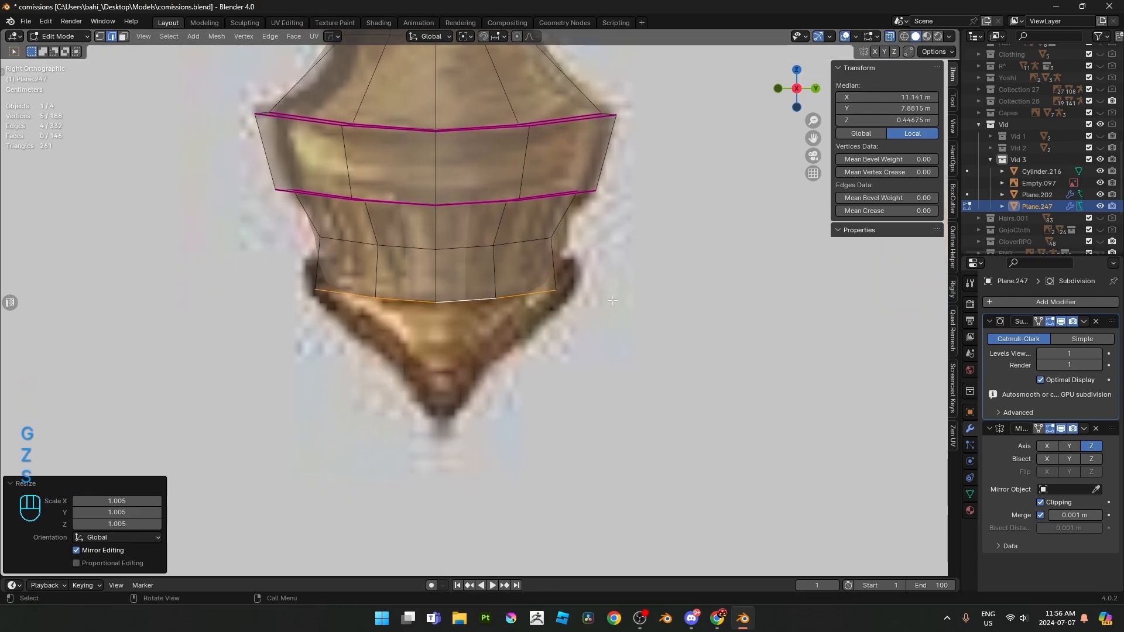
key("g")
right_click(619, 262)
scroll(619, 265, "down", 5)
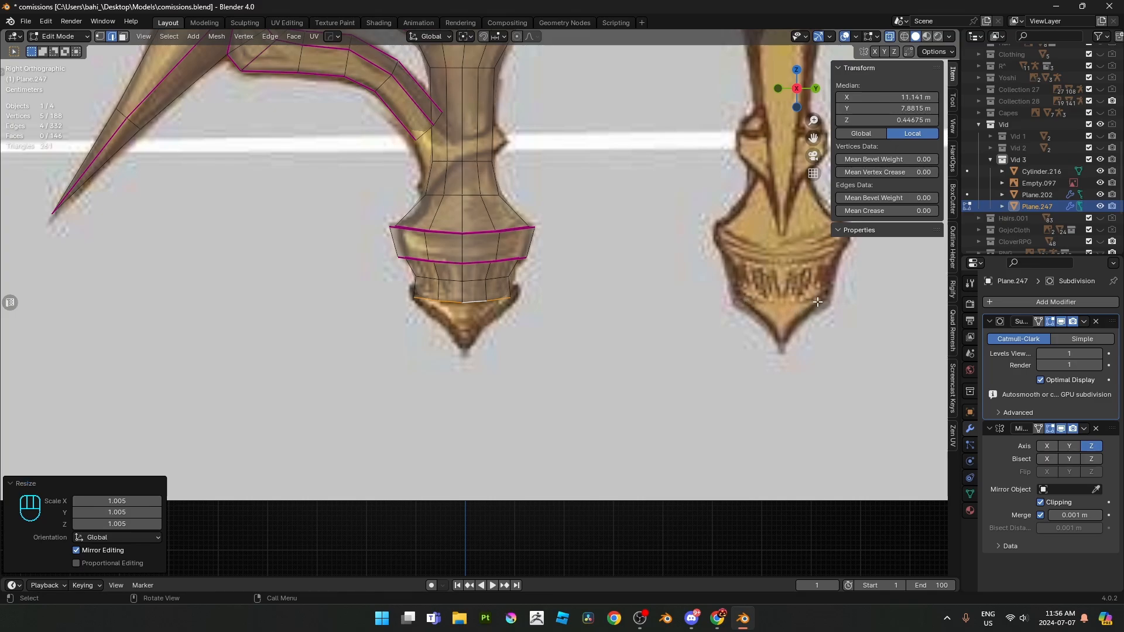
- Scale the fluted section's bottom edge along Z by about 1.75 to deepen its curve, and raise it about 0.007 m
key("s")
key("z")
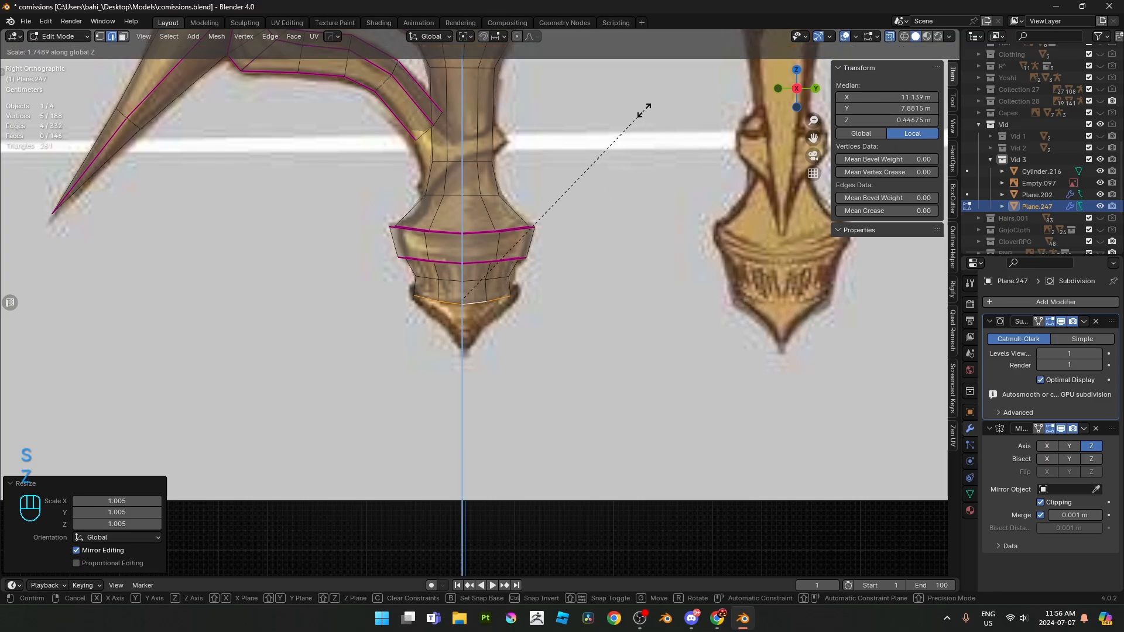
left_click(646, 106)
scroll(565, 205, "up", 3)
key("1")
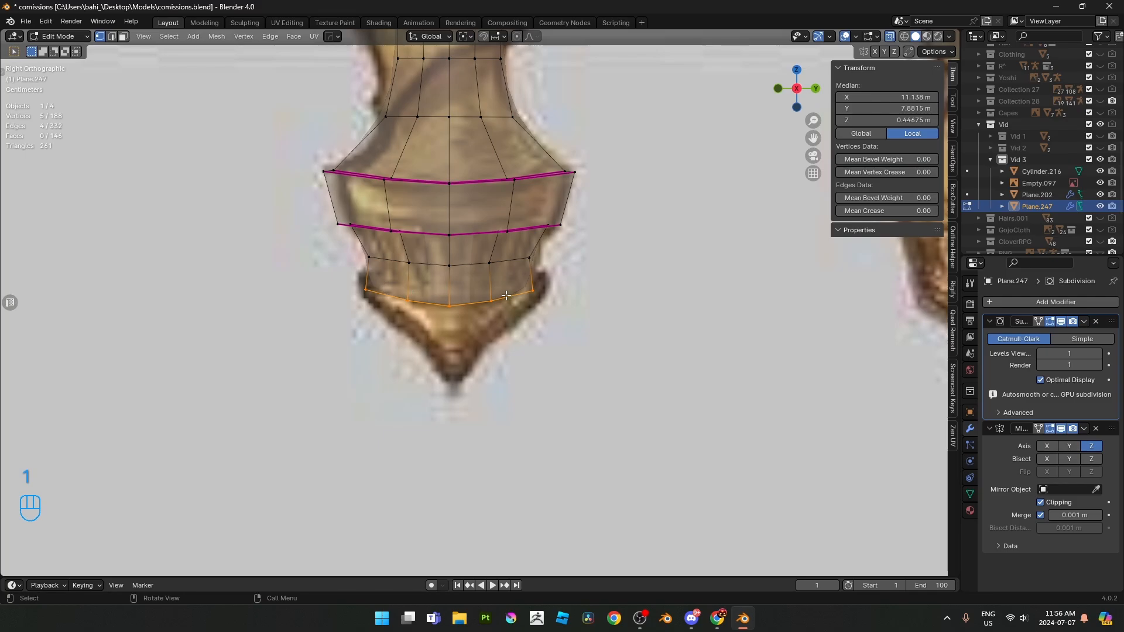
key("g")
key("z")
left_click(346, 279, "alt")
key("g")
key("z")
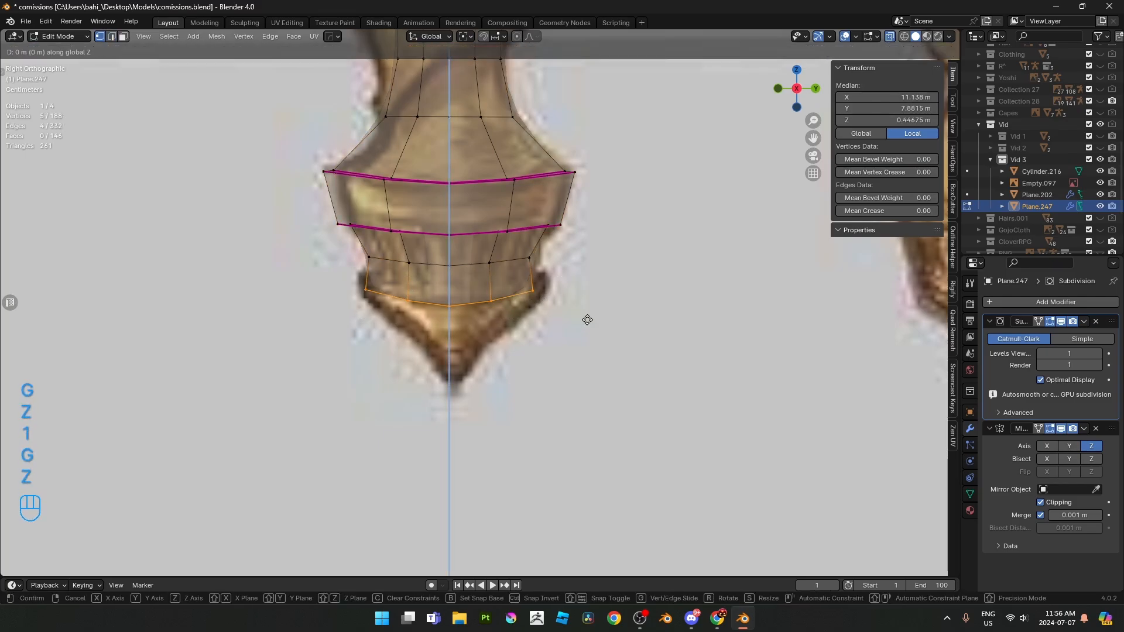
left_click(603, 274)
- Extrude the fluted section's bottom edge outward into a lip by scaling it to about 1.19, and shift it 0.0028 m along X
scroll(604, 269, "down", 2)
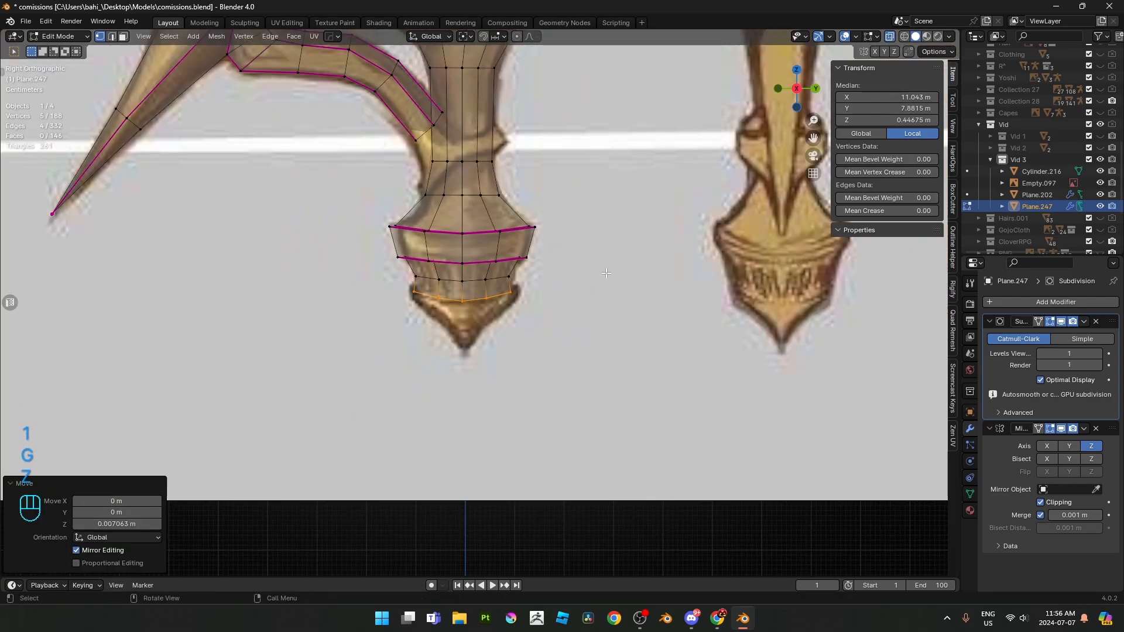
scroll(606, 273, "up", 2)
scroll(605, 273, "down", 3)
key("alt+z")
middle_click_drag(606, 273, 630, 311)
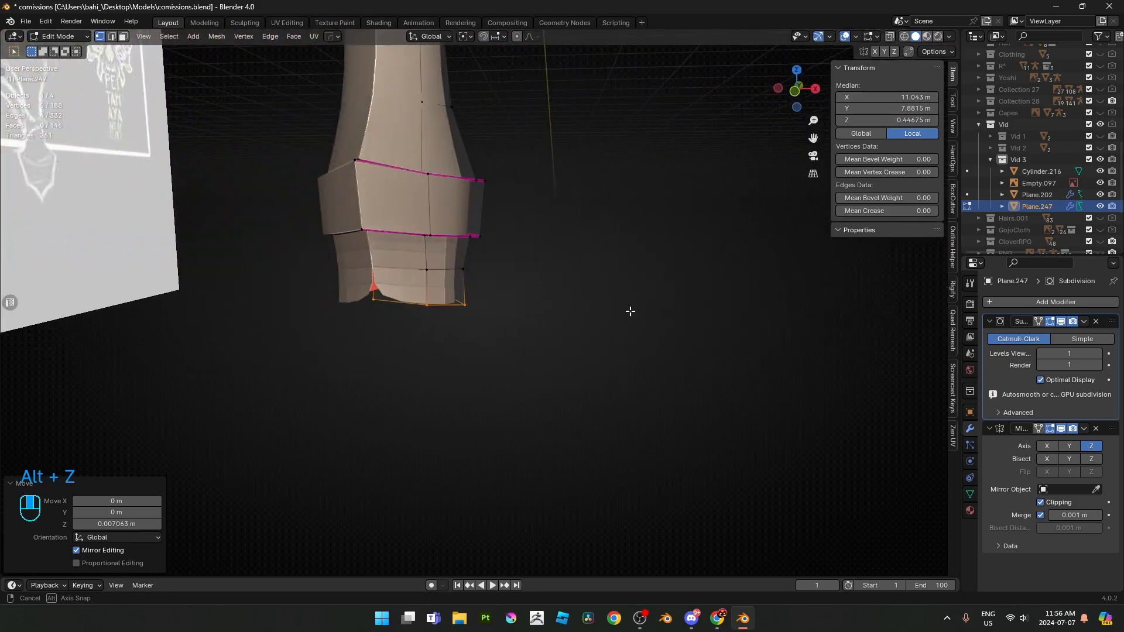
scroll(586, 308, "up", 2)
key("e")
scroll(563, 311, "up", 2)
key("s")
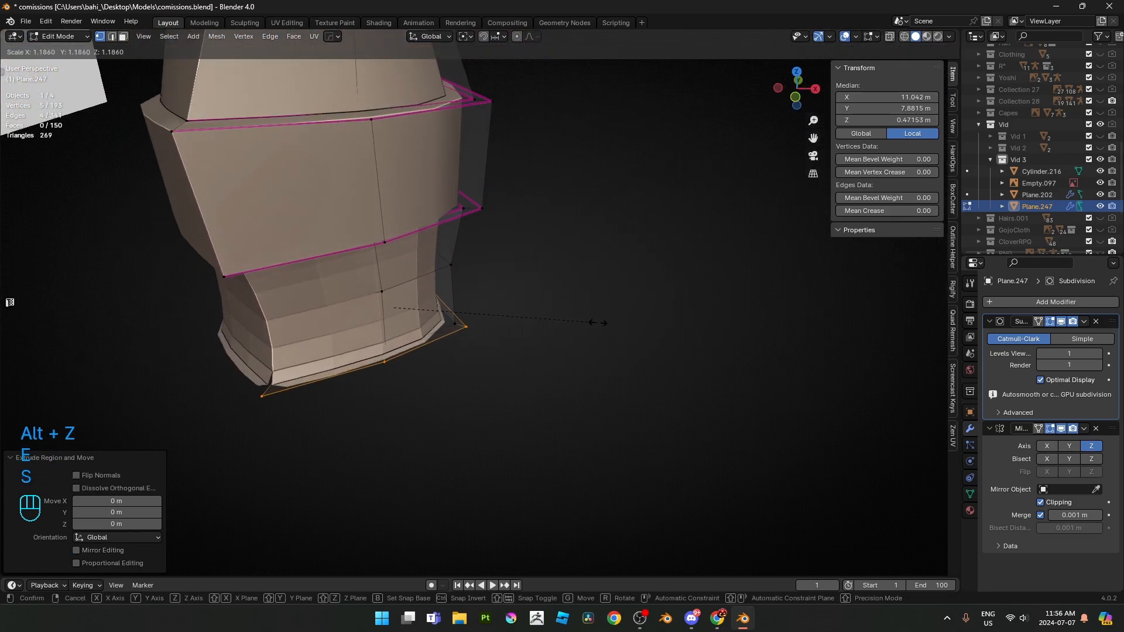
left_click(602, 321)
key("g")
key("x")
left_click(632, 324)
scroll(604, 319, "up", 2)
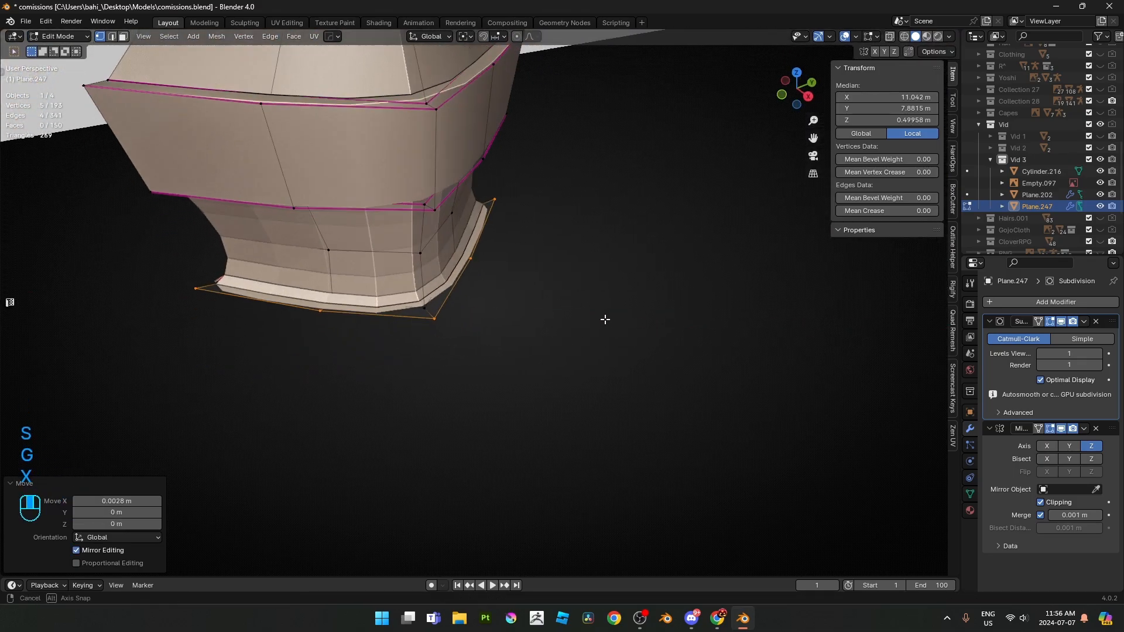
- Apply a full crease of 1 to the lip's outer edge and crease its inner edge loop
middle_click_drag(605, 319, 526, 297)
key("2")
key("shift+e")
left_click(514, 311)
key("alt+z")
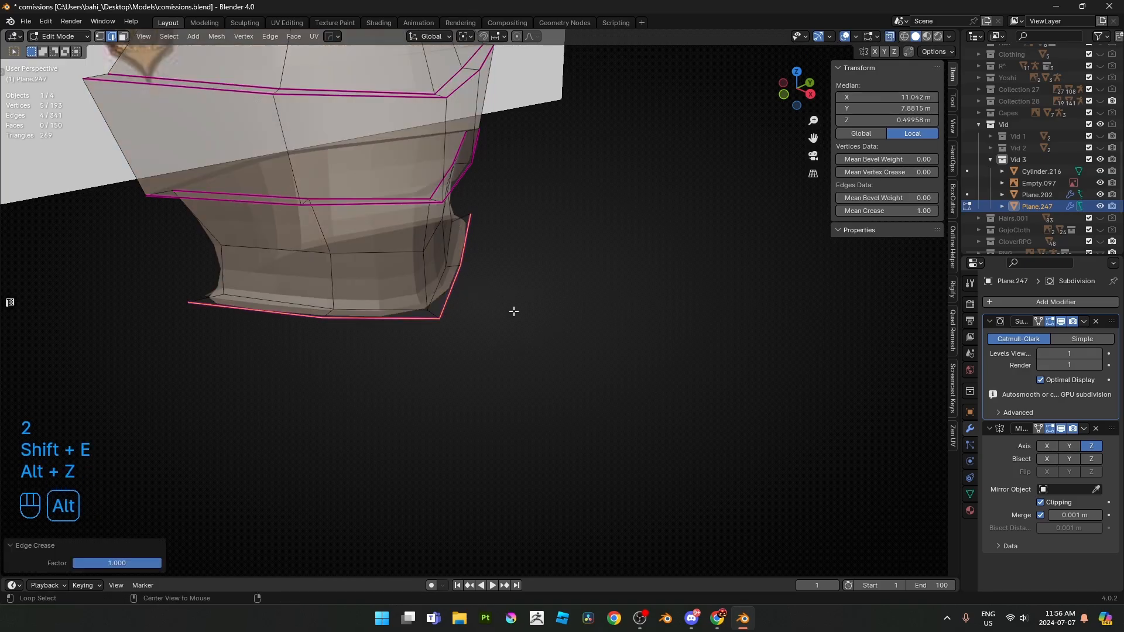
key("shift+e")
left_click(451, 288)
key("alt+z")
- Raise the lip's outer edge about 0.004 m along Z to meet the reference's corners
middle_click_drag(452, 289, 467, 288)
key("2")
key("alt+z")
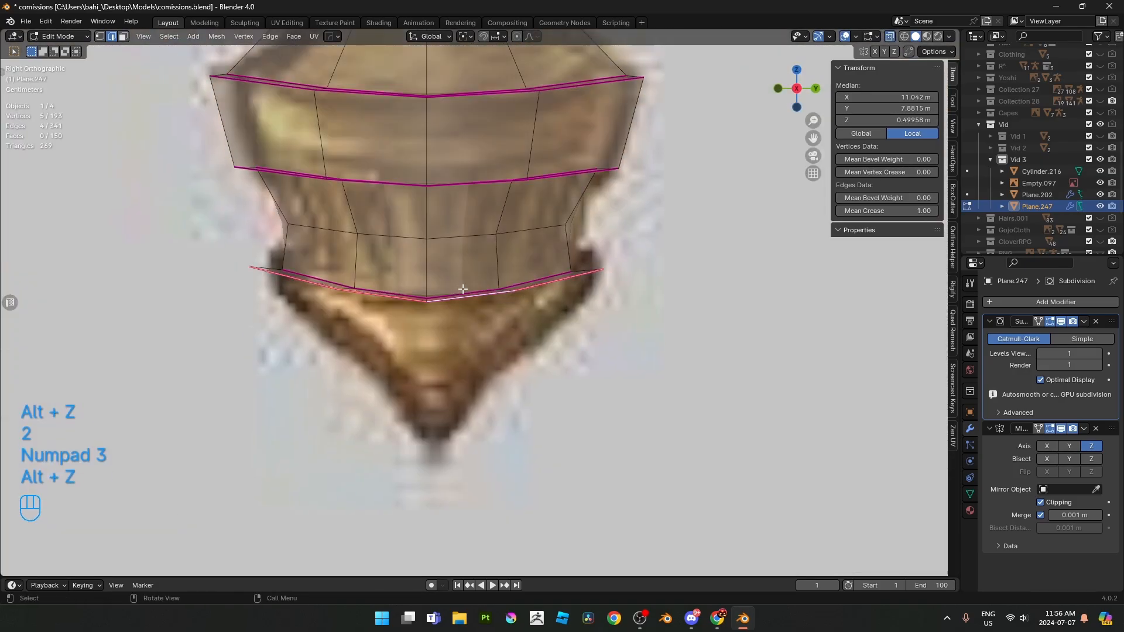
scroll(473, 296, "down", 2)
key("g")
key("z")
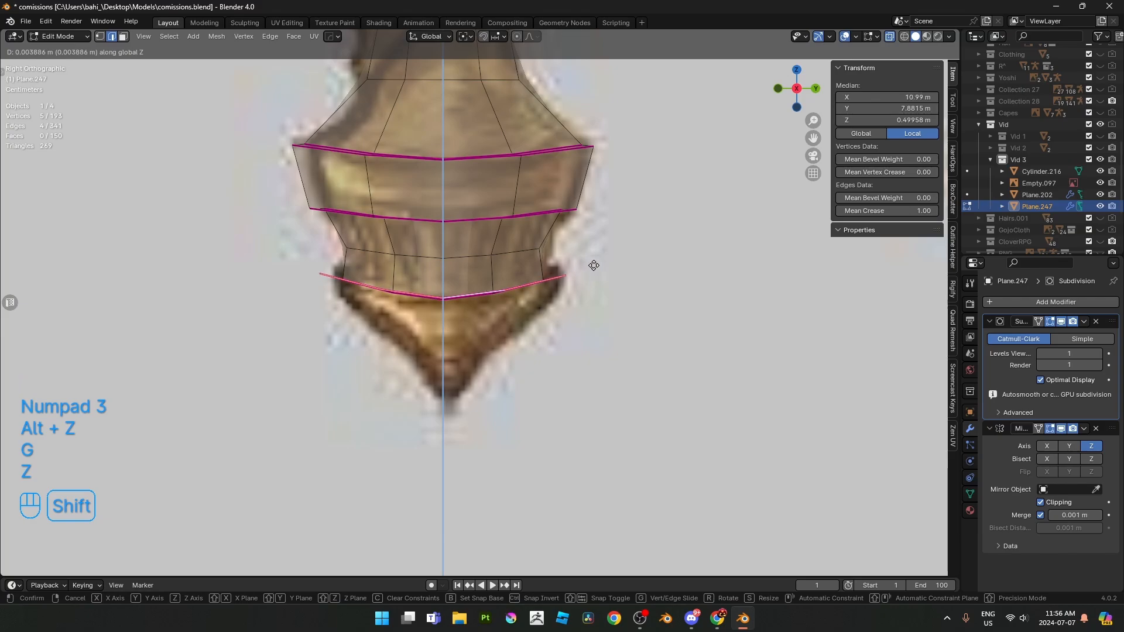
left_click(594, 265)
scroll(594, 265, "down", 4)
scroll(593, 266, "up", 3)
- Extrude the lip's outer edge down 0.045 m, then lower and scale it inward with a last factor of 0.696 for the tapered tip
key("e")
key("z")
left_click(592, 302)
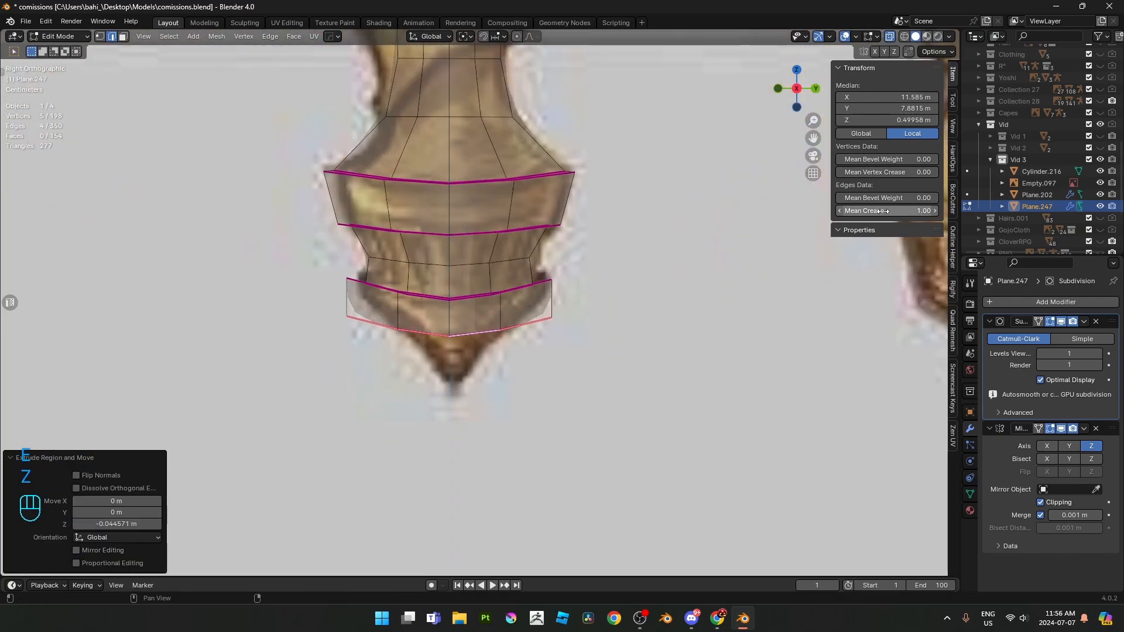
key("s")
left_click(406, 403)
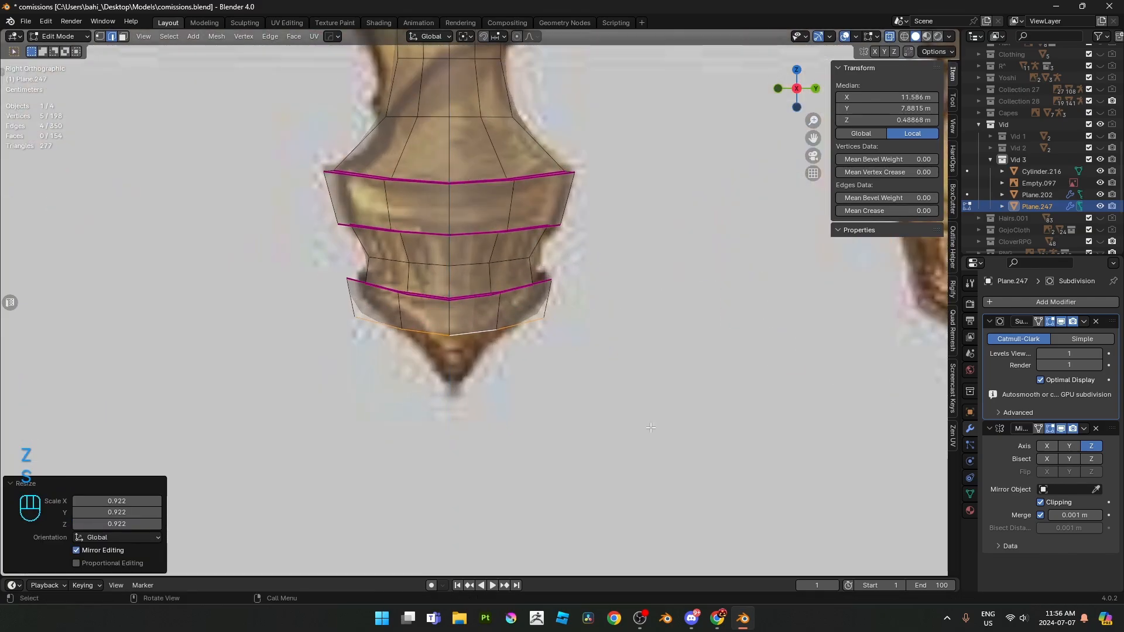
key("s")
left_click(638, 408)
key("g")
key("z")
left_click(637, 433)
key("s")
left_click(620, 432)
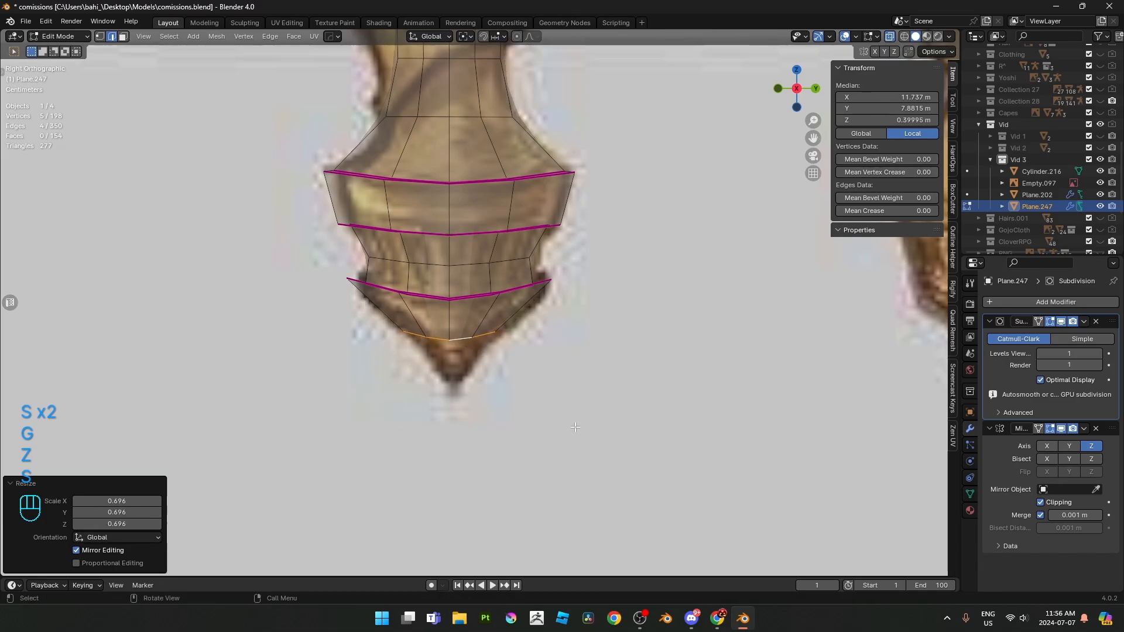
- Extrude the tapered edge down 0.040 m along Z, scale it to 0 to form the pommel's point, and merge the overlapping vertices
key("e")
key("z")
left_click(626, 404)
key("s")
key("0")
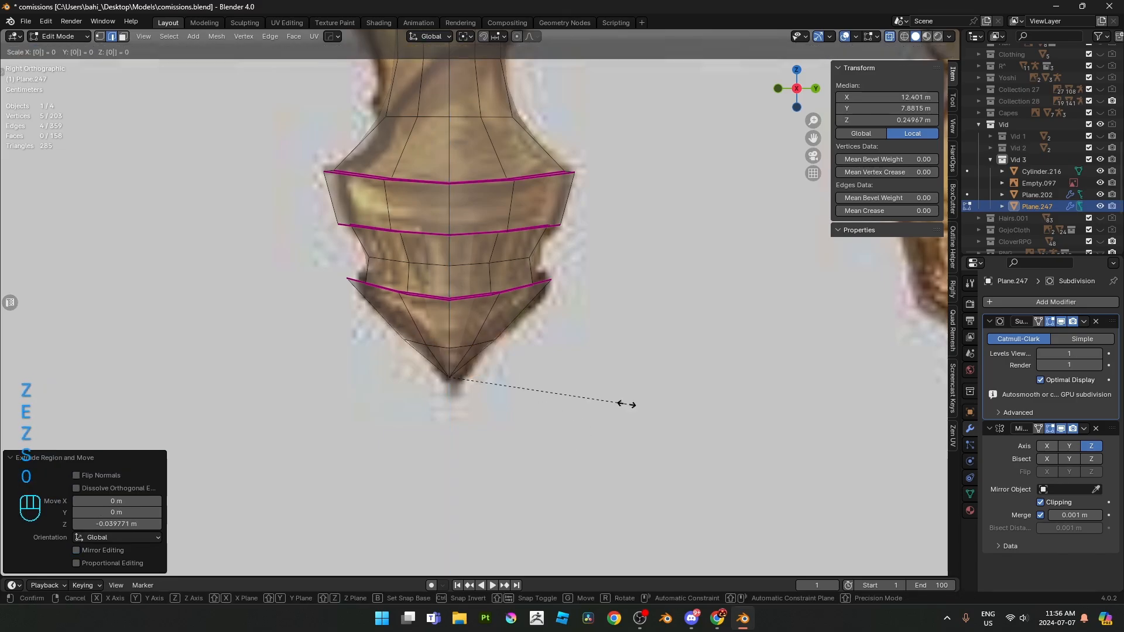
left_click(627, 403)
key("m")
key("1")
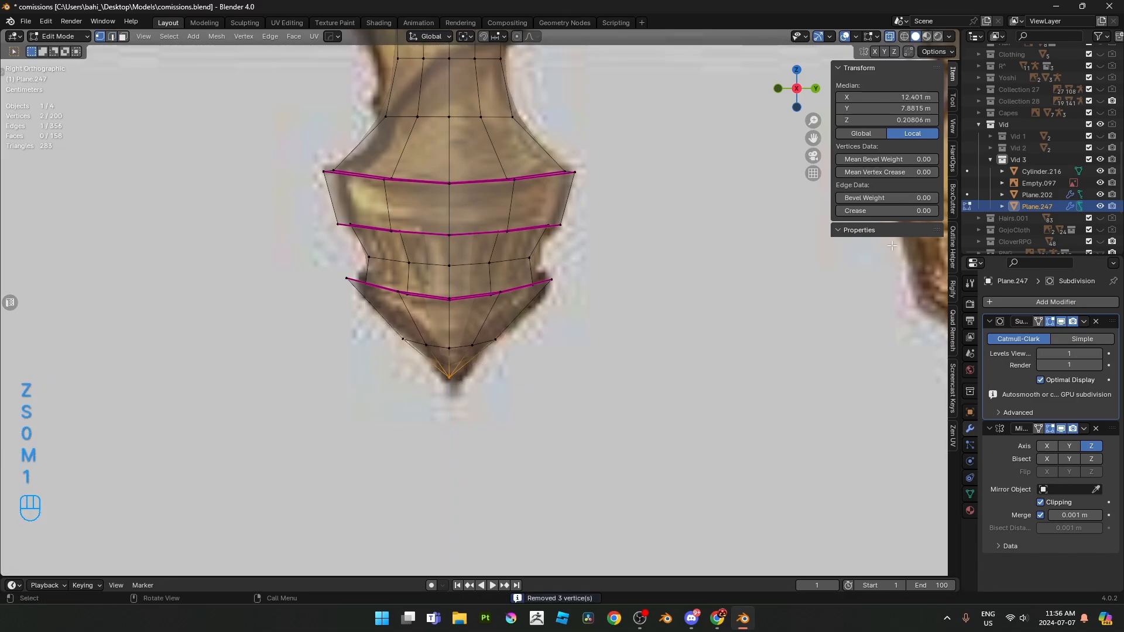
left_click_drag(874, 210, 935, 210)
- Raise the edge loop above the pommel's point about 0.006 m along Z and scale it to fit the reference outline
scroll(603, 353, "up", 2)
left_click(448, 361, "alt+shift")
key("g")
key("z")
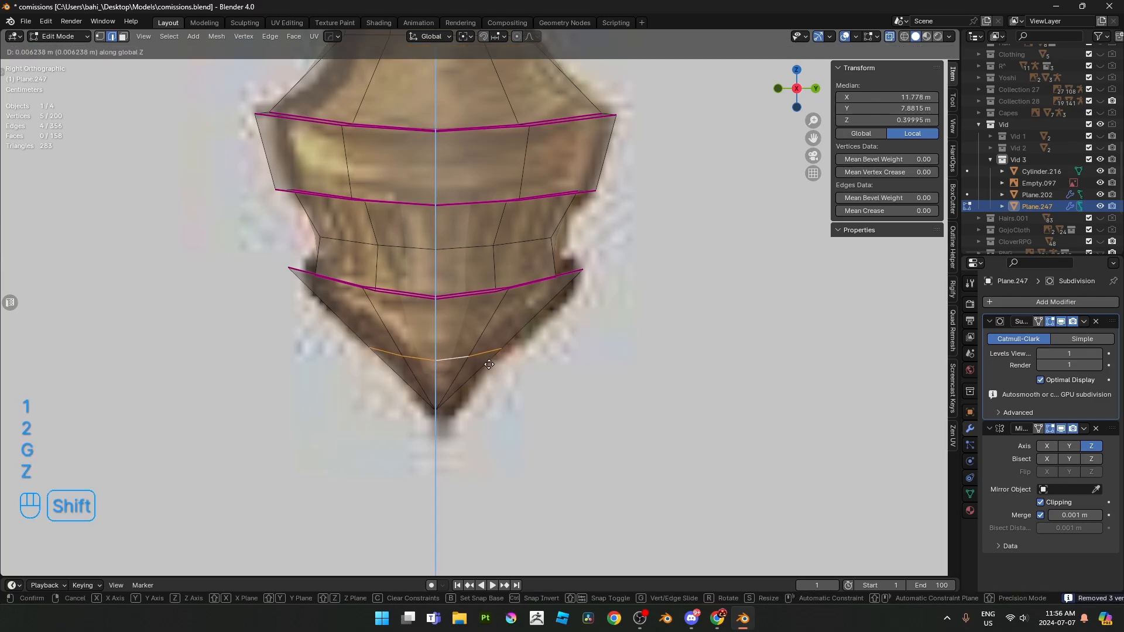
key("s")
left_click(457, 405)
key("alt+z")
key("Tab")
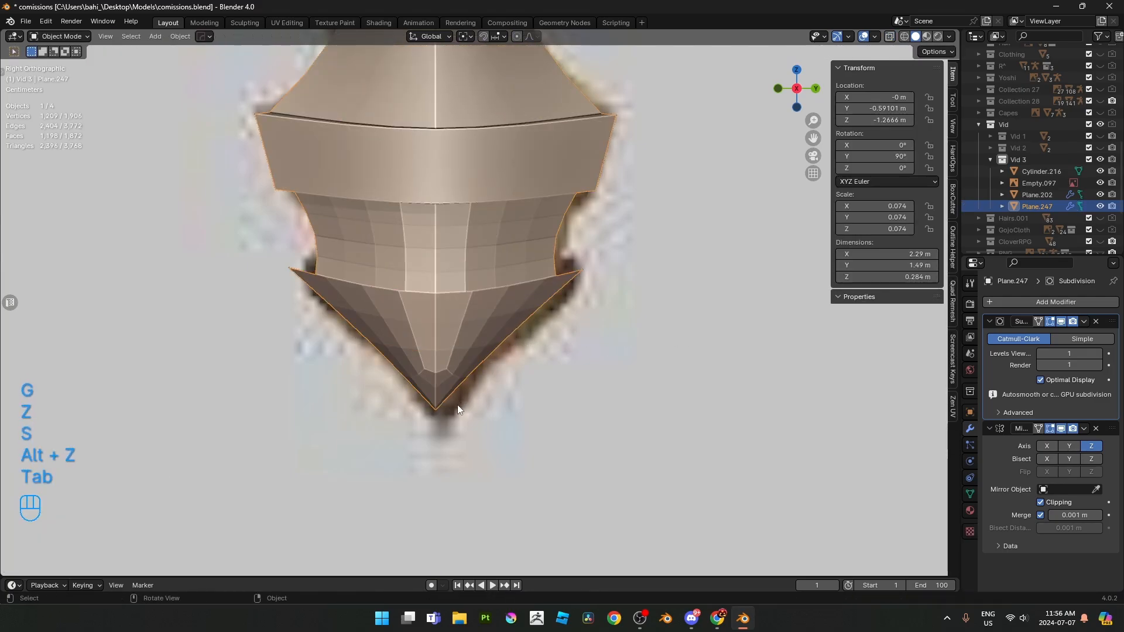
- Shade the guard smooth and apply its scale
right_click(630, 304)
left_click(630, 304)
middle_click_drag(567, 304, 507, 309)
key("Tab")
key("Tab")
key("ctrl+a")
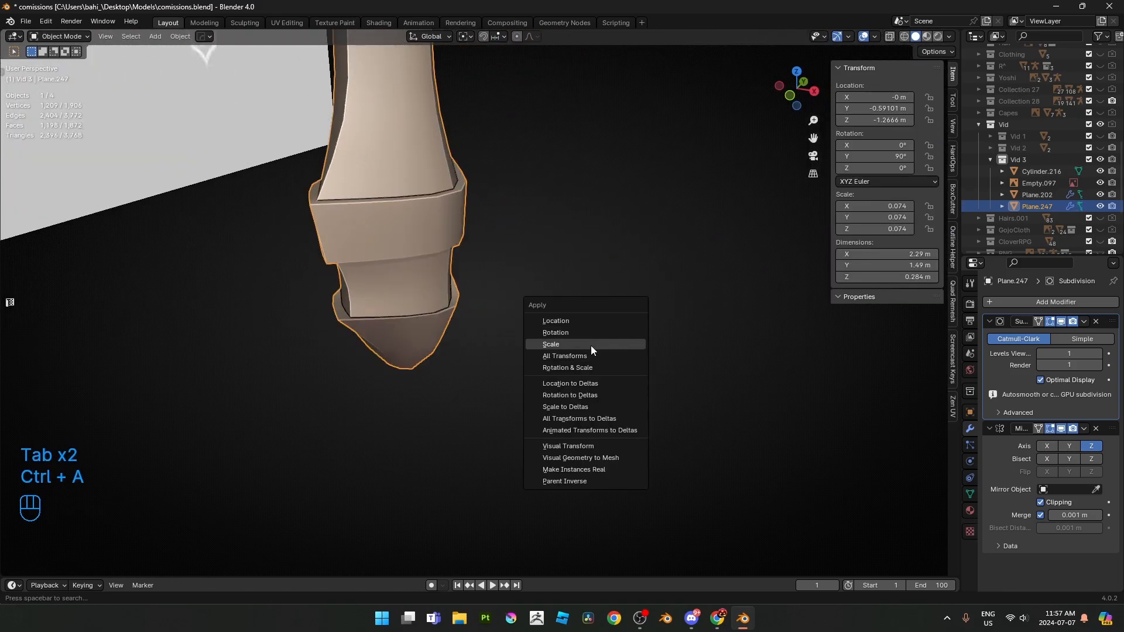
left_click(592, 345)
- Slide the pommel's tip vertex to the mirror centre line and merge the overlapping vertices
middle_click_drag(593, 346, 384, 389)
key("Tab")
key("1")
key("g")
key("g")
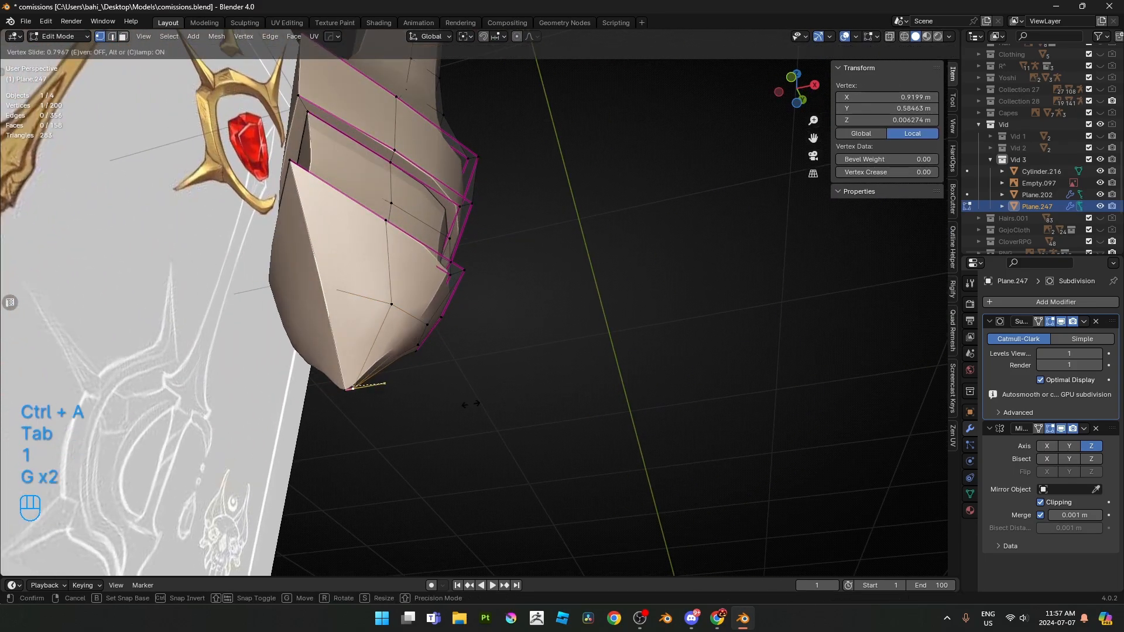
key("a")
key("m")
left_click(521, 426)
- Set the vertex crease of the pommel's tip to 1
middle_click_drag(522, 426, 620, 323)
left_click_drag(887, 172, 896, 172)
middle_click_drag(615, 258, 532, 311)
scroll(532, 311, "down", 5)
key("Tab")
- Move the two vertical edge lines flanking the front ridge, from the neck down over the pommel, about 0.011 m outward along X
middle_click_drag(468, 188, 386, 219, "shift")
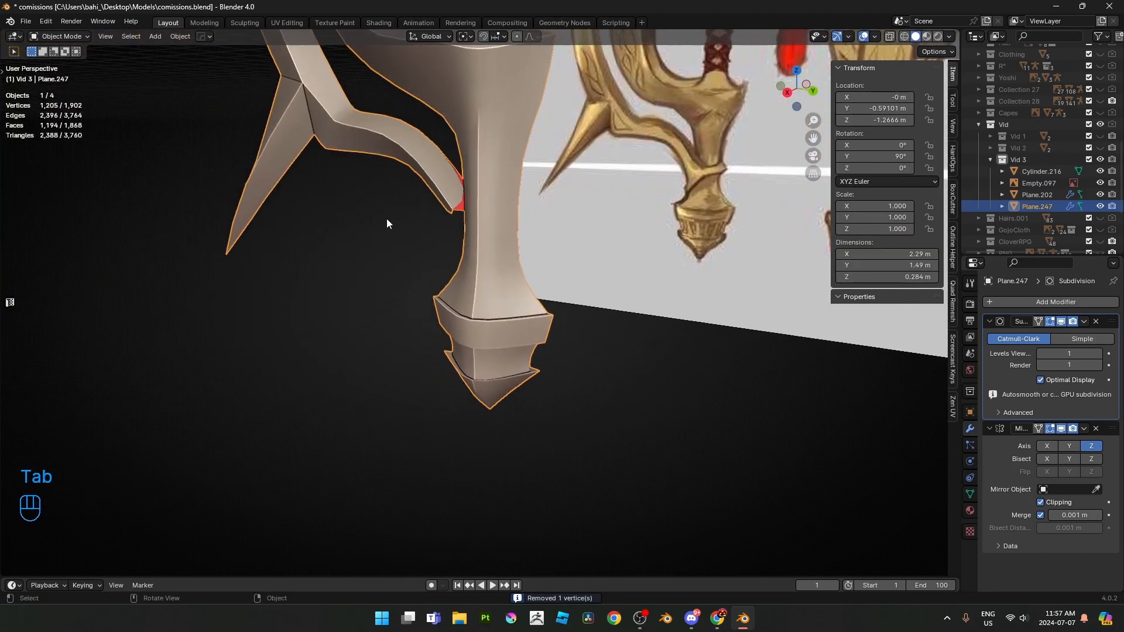
key("Tab")
middle_click_drag(472, 278, 495, 272)
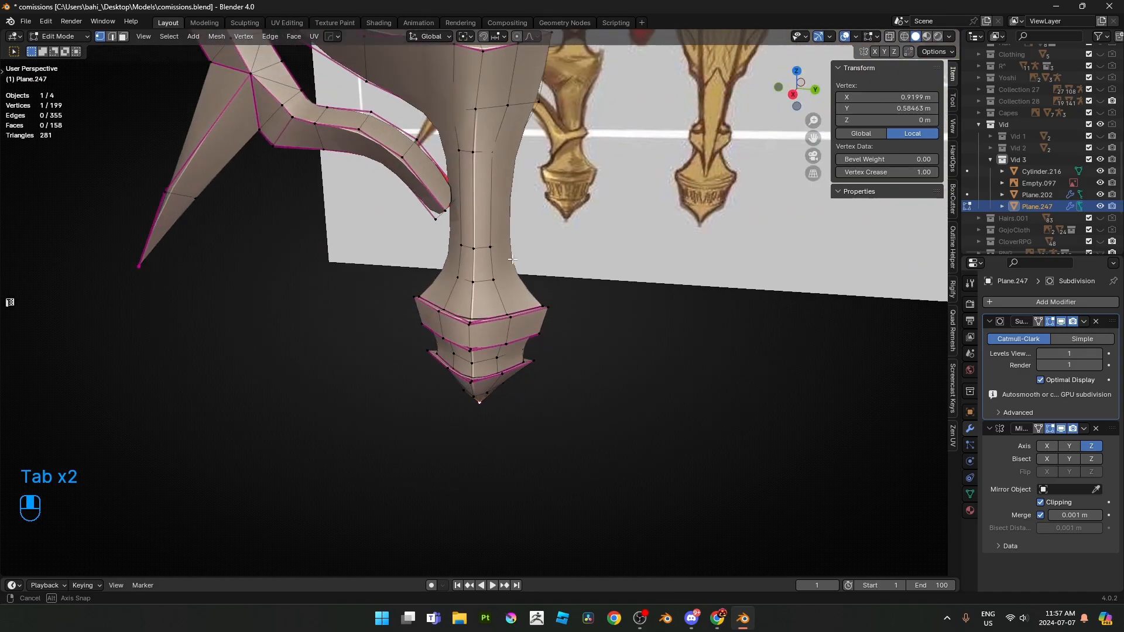
scroll(493, 222, "up", 2)
key("2")
left_click(493, 148)
scroll(493, 150, "down", 4)
mouse_move(496, 219)
middle_mouse_down()
mouse_move(499, 199)
mouse_move(508, 210)
middle_mouse_up()
scroll(507, 210, "up", 3)
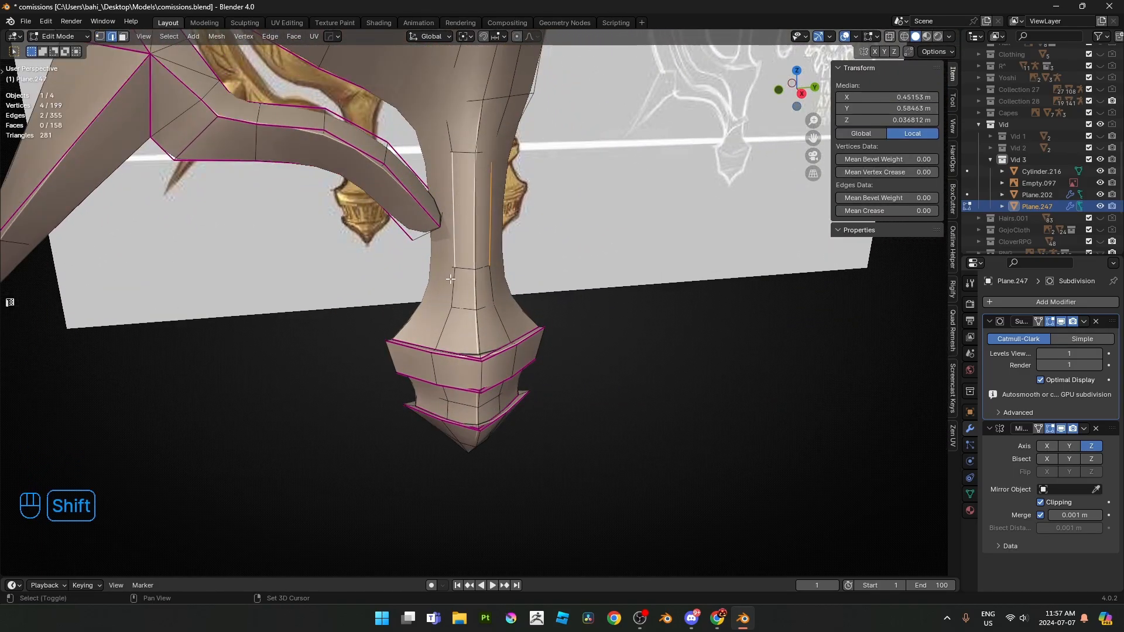
scroll(507, 332, "up", 3)
middle_click_drag(535, 362, 511, 356)
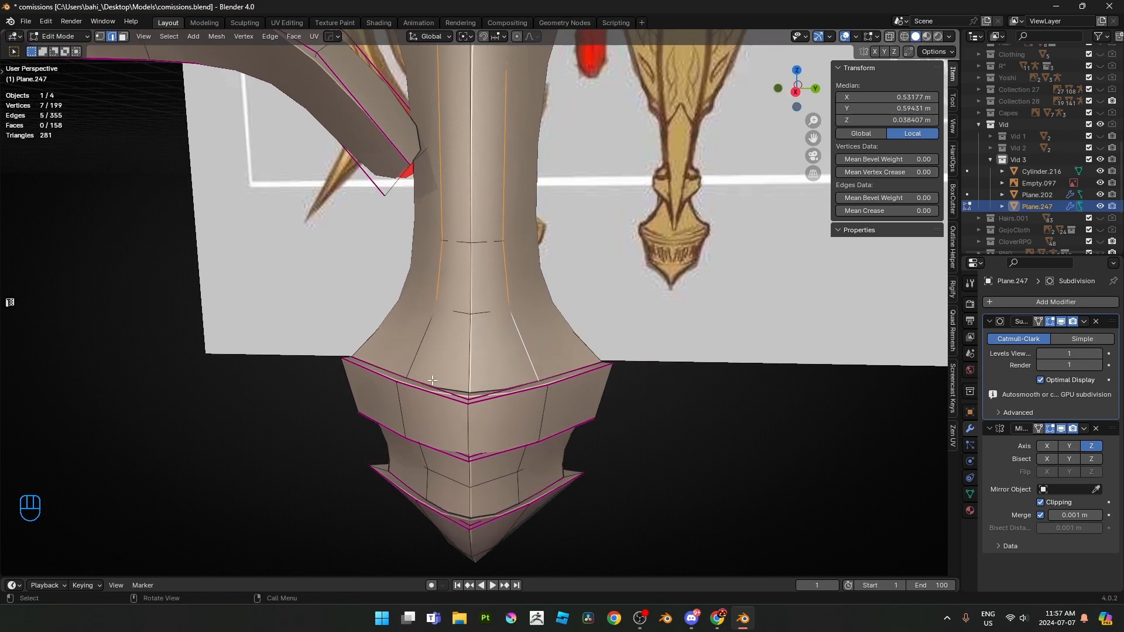
key("alt+z")
middle_click_drag(411, 370, 399, 385)
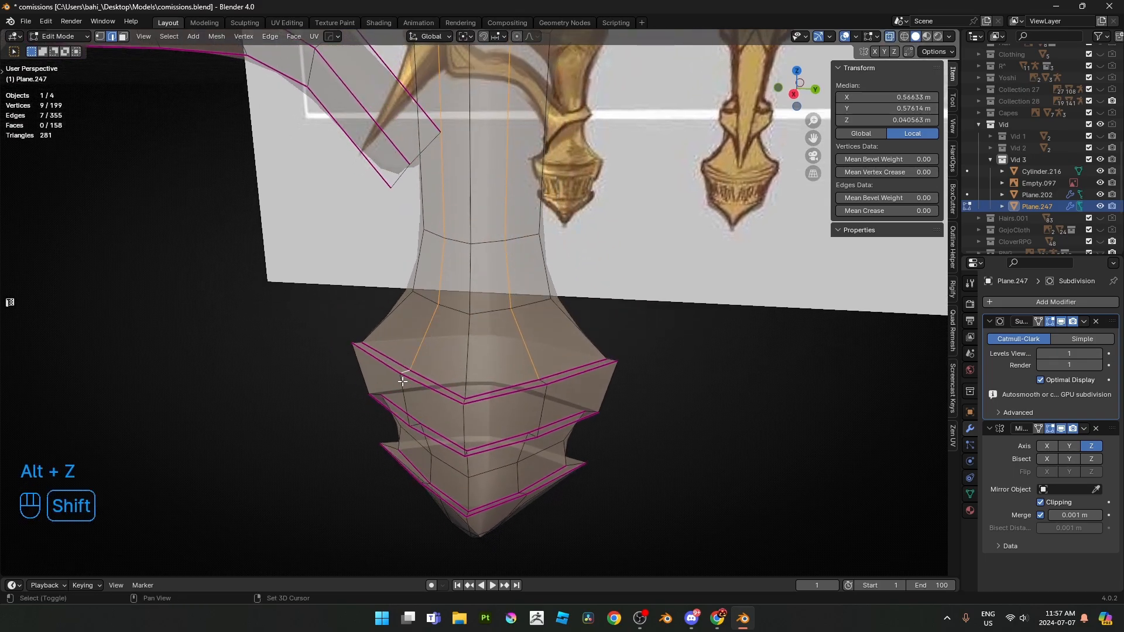
left_click(544, 384, "shift")
middle_click_drag(545, 385, 477, 223)
scroll(494, 328, "up", 2)
key("ctrl+z")
scroll(494, 323, "up", 1)
key("alt+z")
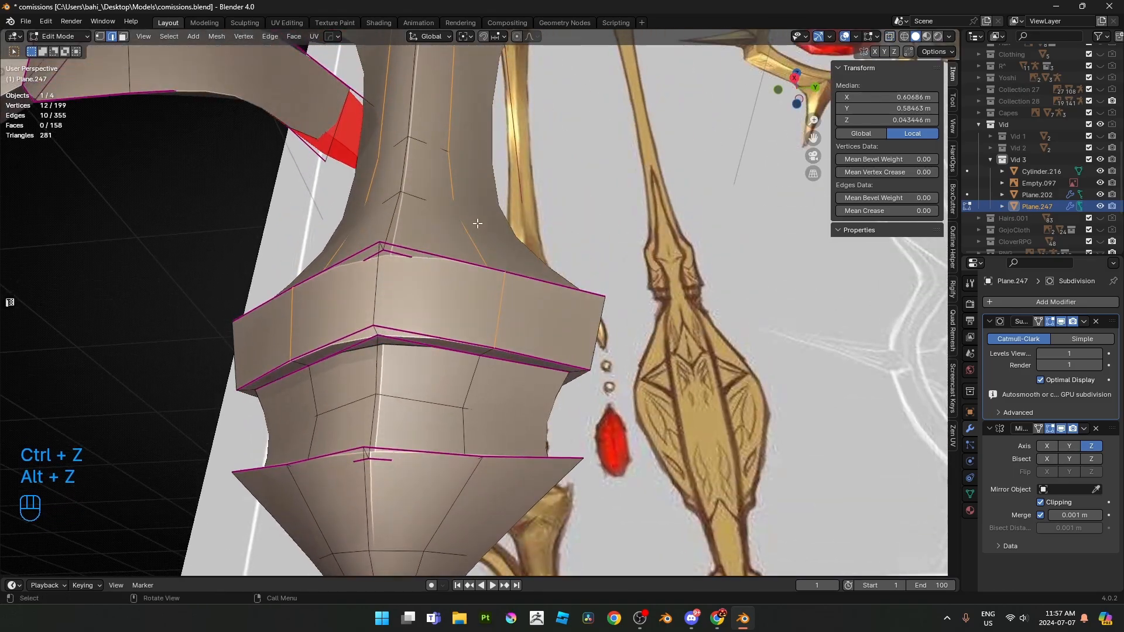
middle_click_drag(481, 353, 457, 391, "shift")
left_click(418, 309, "shift")
left_click(439, 338, "shift")
key("alt+z")
middle_click_drag(588, 339, 625, 302)
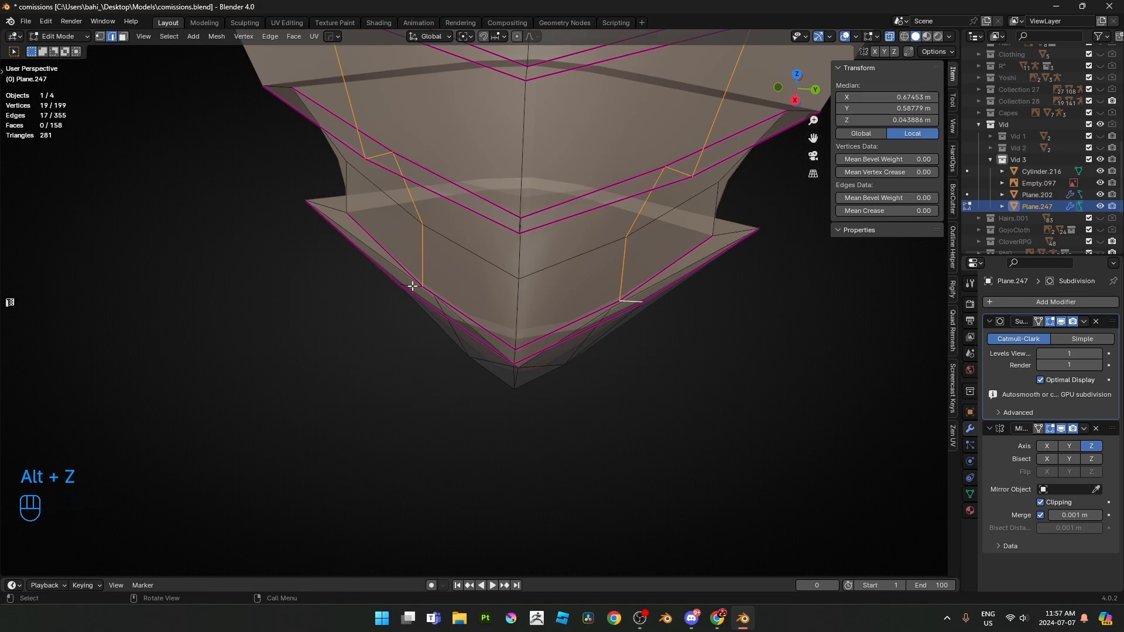
key("alt+z")
middle_click_drag(415, 311, 410, 235)
middle_click_drag(407, 457, 371, 298, "shift")
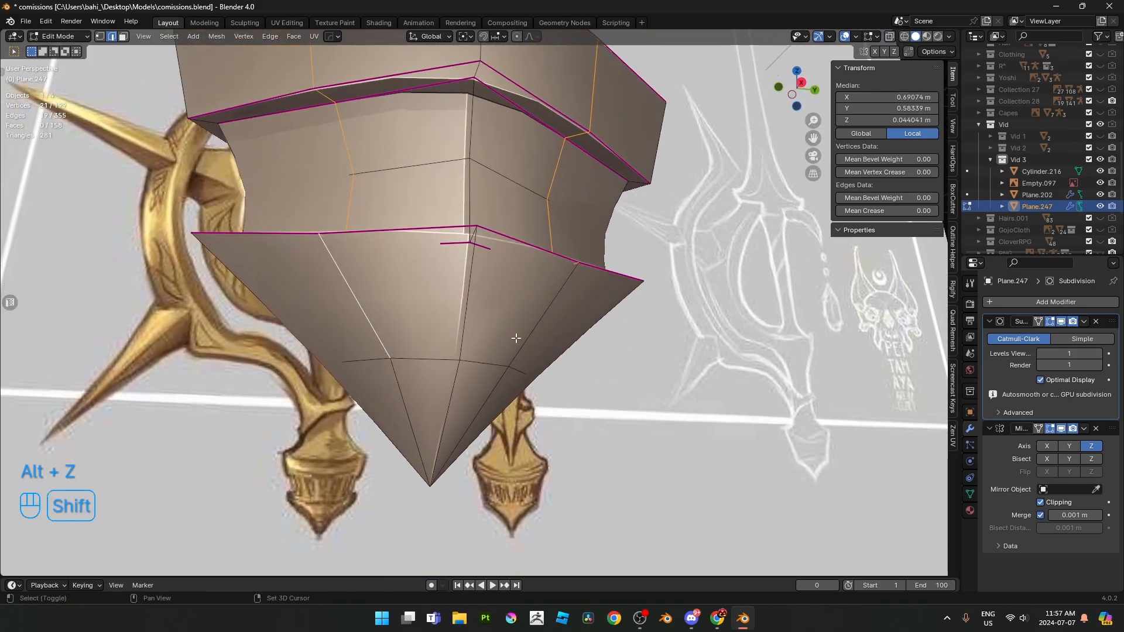
scroll(513, 306, "down", 5)
key("alt+z")
middle_click_drag(552, 298, 527, 468)
key("alt+z")
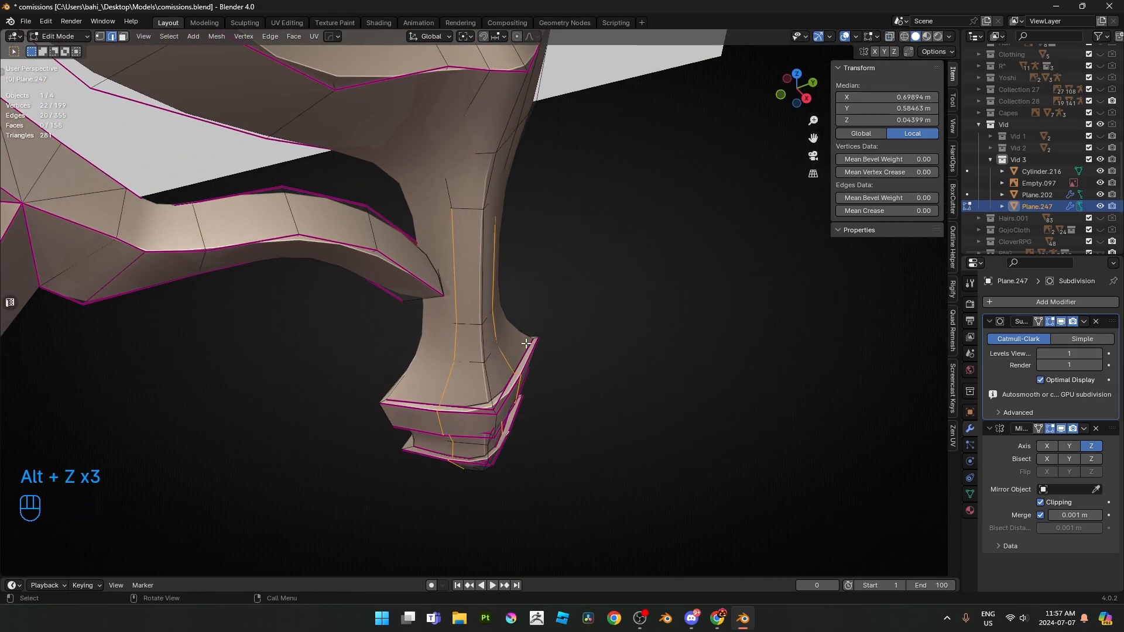
middle_click_drag(510, 351, 559, 330)
key("g")
key("x")
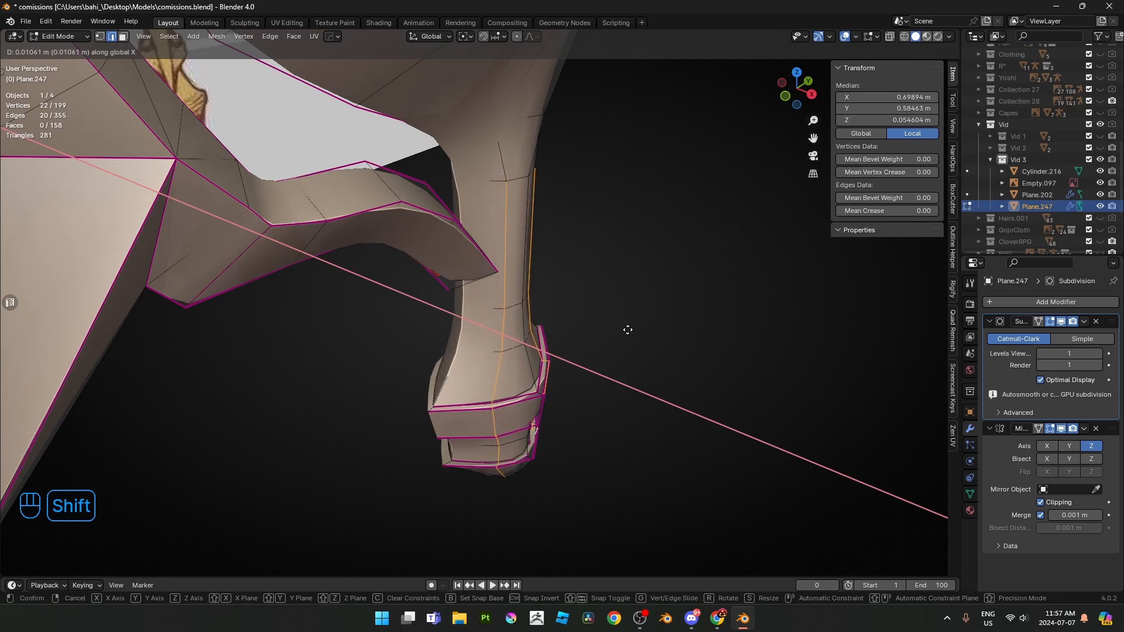
left_click(633, 328)
- Examine the shape of the neck and pommel from several sides, in both object and edit mode
middle_click_drag(640, 326, 435, 124)
key("Tab")
key("Tab")
key("Tab")
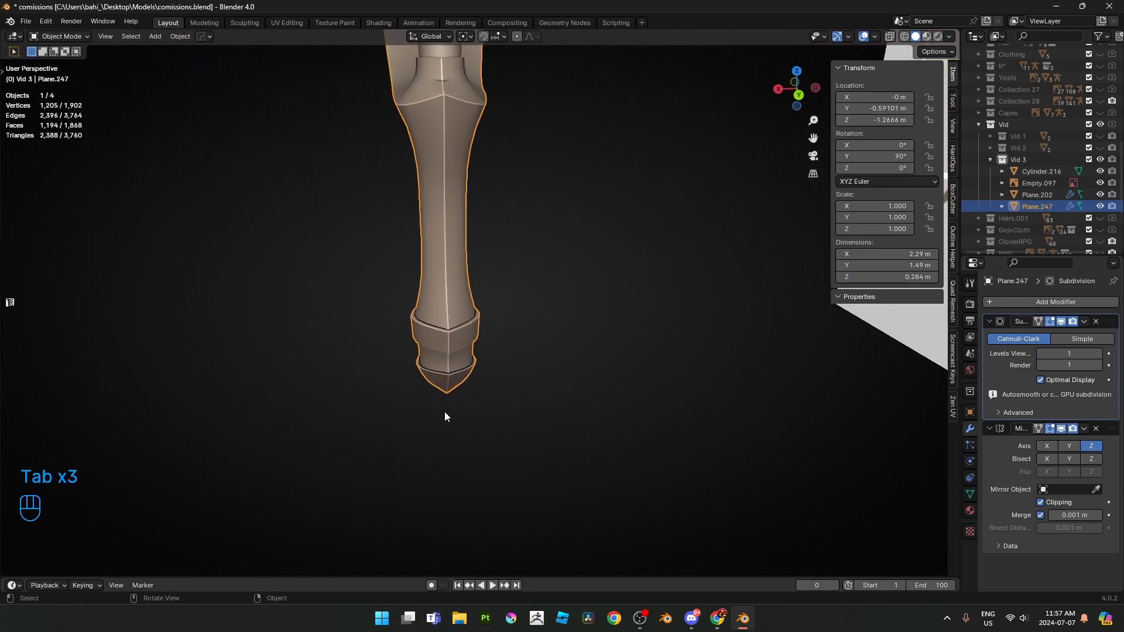
middle_click_drag(445, 416, 563, 295)
key("Tab")
key("2")
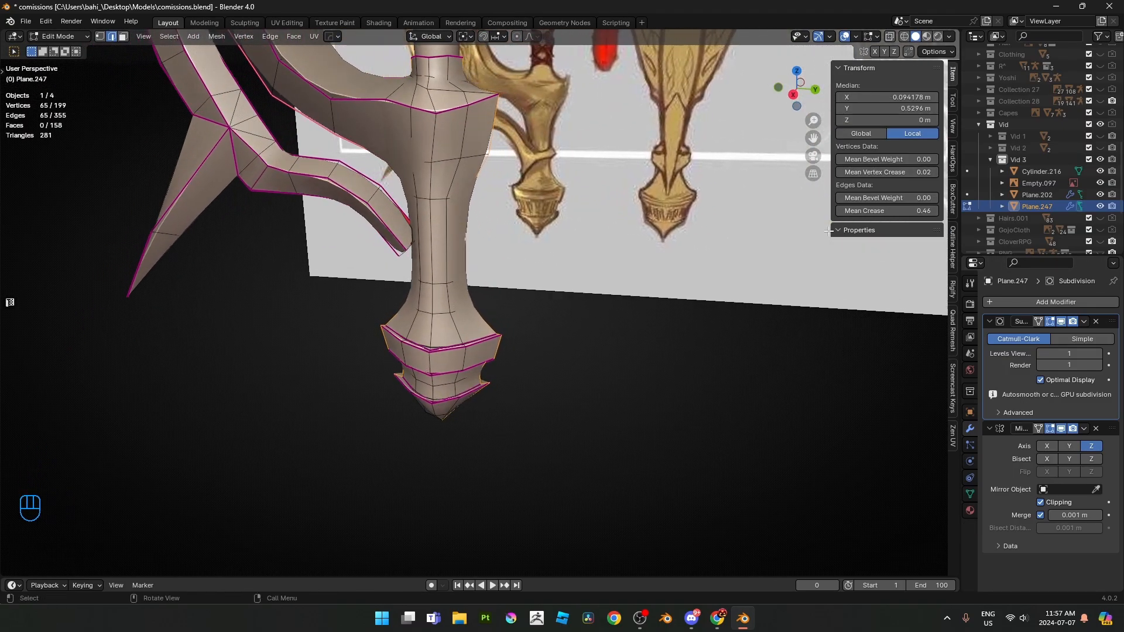
left_click(468, 233, "ctrl")
middle_click_drag(468, 233, 507, 237)
scroll(436, 280, "up", 3)
key("Tab")
middle_click_drag(436, 280, 501, 254)
key("Tab")
key("Tab")
key("Tab")
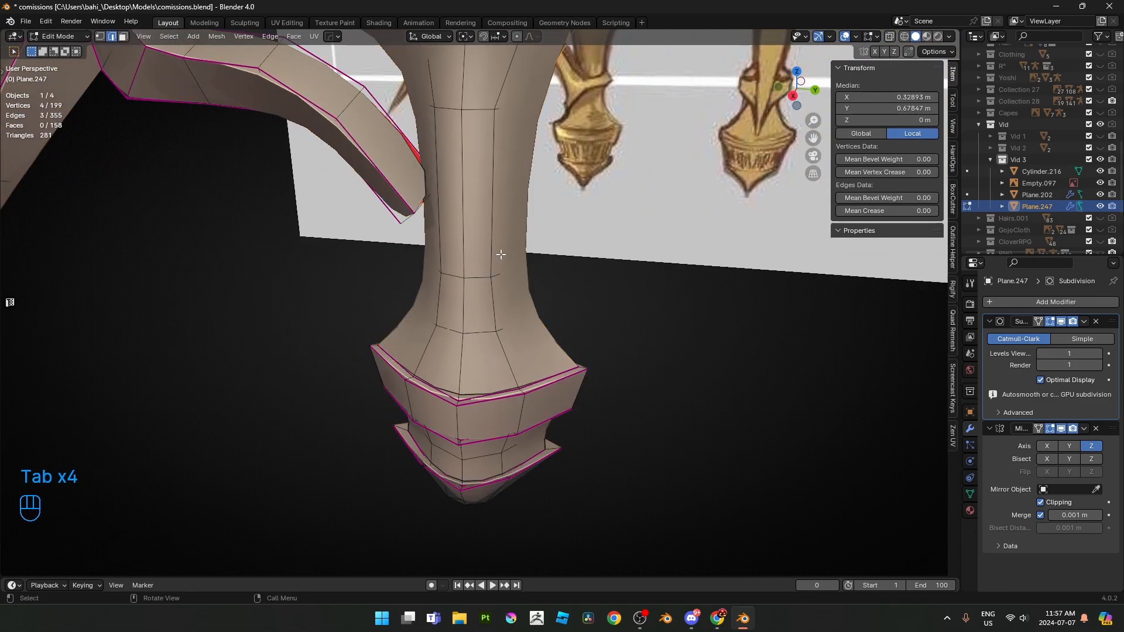
- Spread the two long vertical edges on the front of the neck apart along Y
left_click(441, 234, "shift")
key("s")
key("x")
key("s")
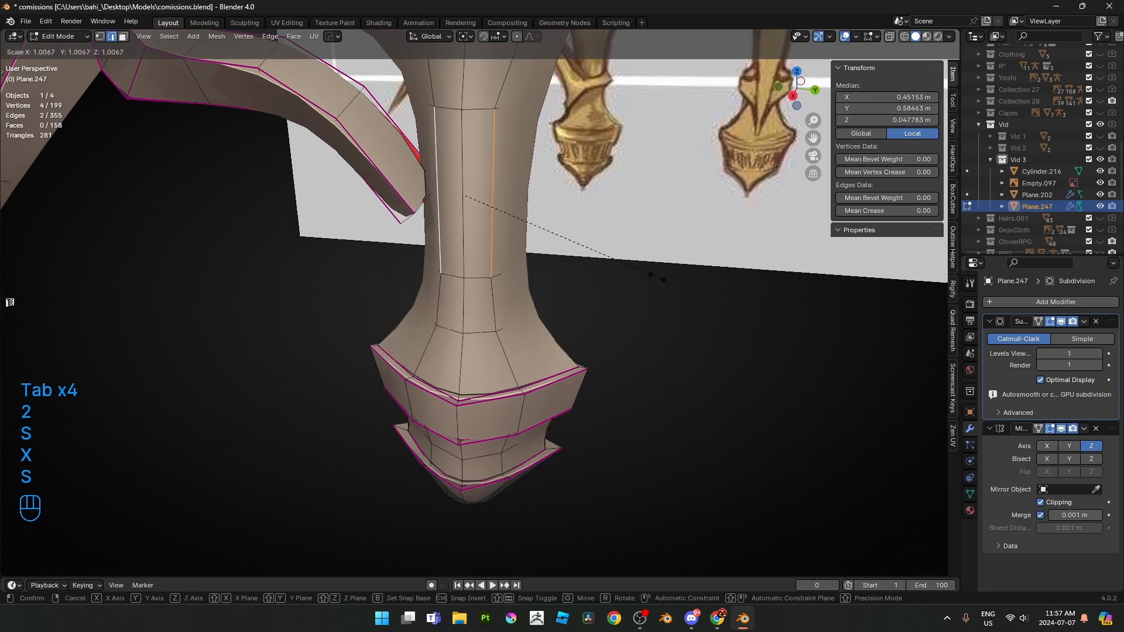
key("y")
left_click(688, 276)
- Scale the two front edges of the flare above the raised band along Y by about 1.06
middle_click_drag(553, 274, 503, 258)
scroll(522, 271, "down", 5)
key("Tab")
scroll(503, 257, "up", 1)
key("Tab")
key("2")
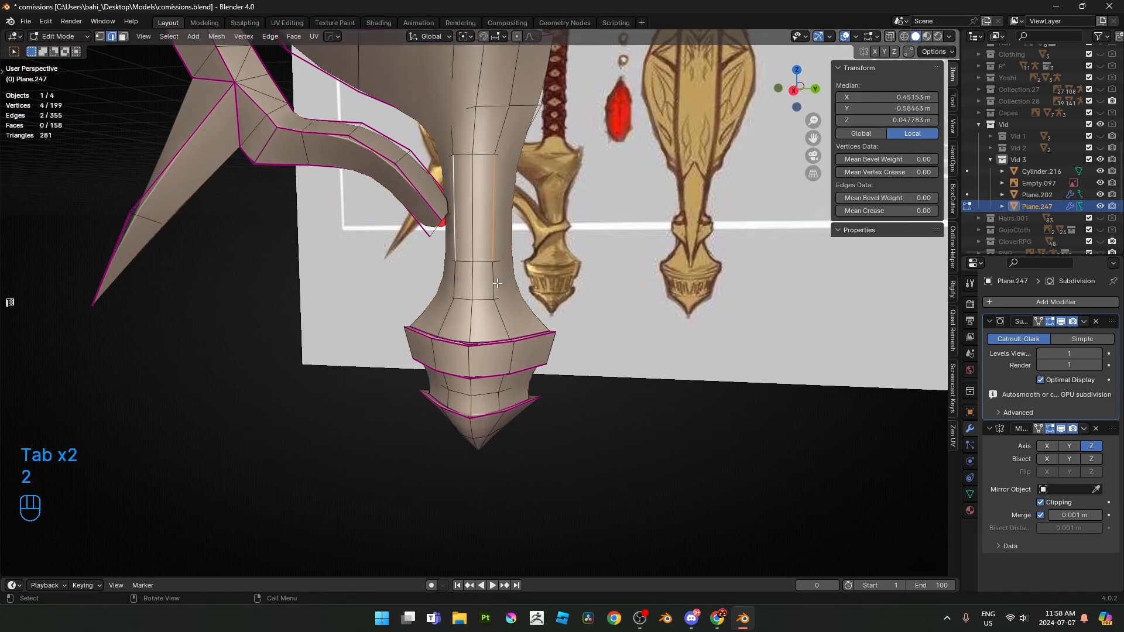
left_click(461, 307, "shift")
scroll(461, 307, "up", 1)
key("s")
key("y")
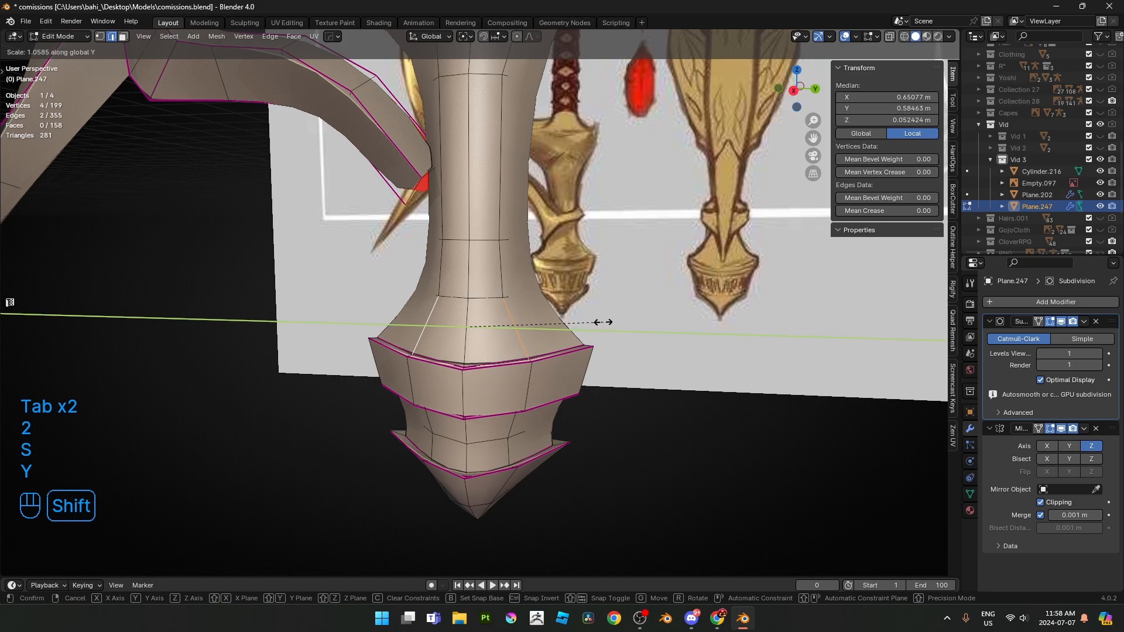
left_click(603, 322)
- Scale the two middle front vertices of the pommel's fluted section apart along Y
middle_click_drag(597, 325, 606, 249, "shift")
scroll(574, 287, "up", 2)
middle_click_drag(559, 298, 554, 284)
key("1")
left_click(549, 278)
left_click(454, 279, "shift")
key("s")
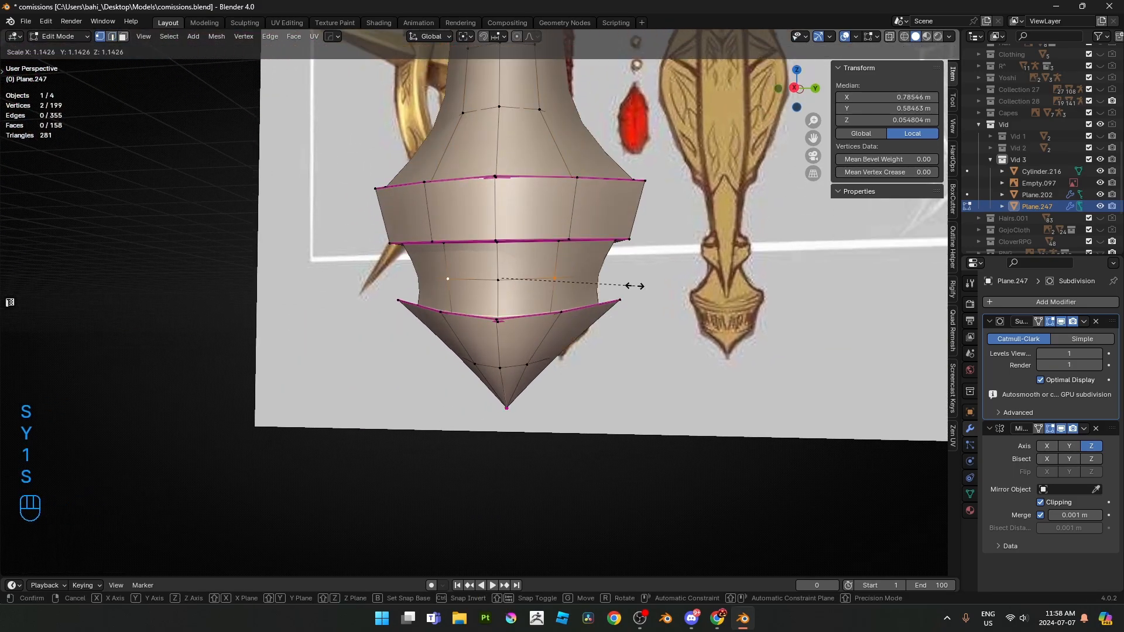
key("y")
left_click(610, 283)
key("Tab")
- Save the file and check the whole guard against the reference
middle_click_drag(529, 284, 470, 303)
key("KP_3")
key("ctrl+s")
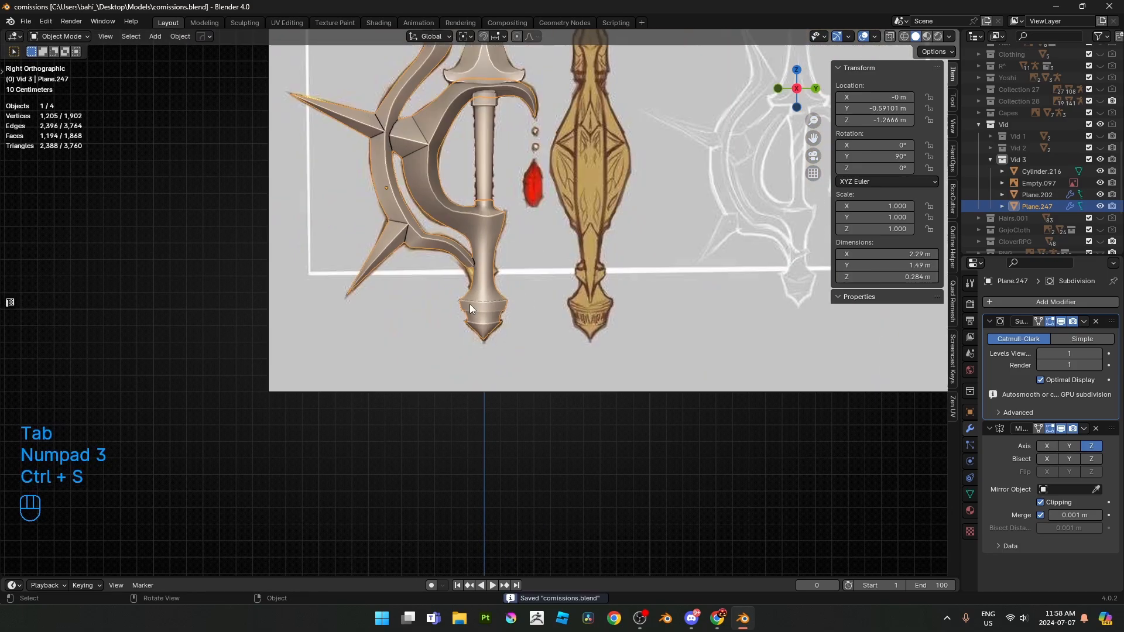
scroll(471, 284, "down", 10)
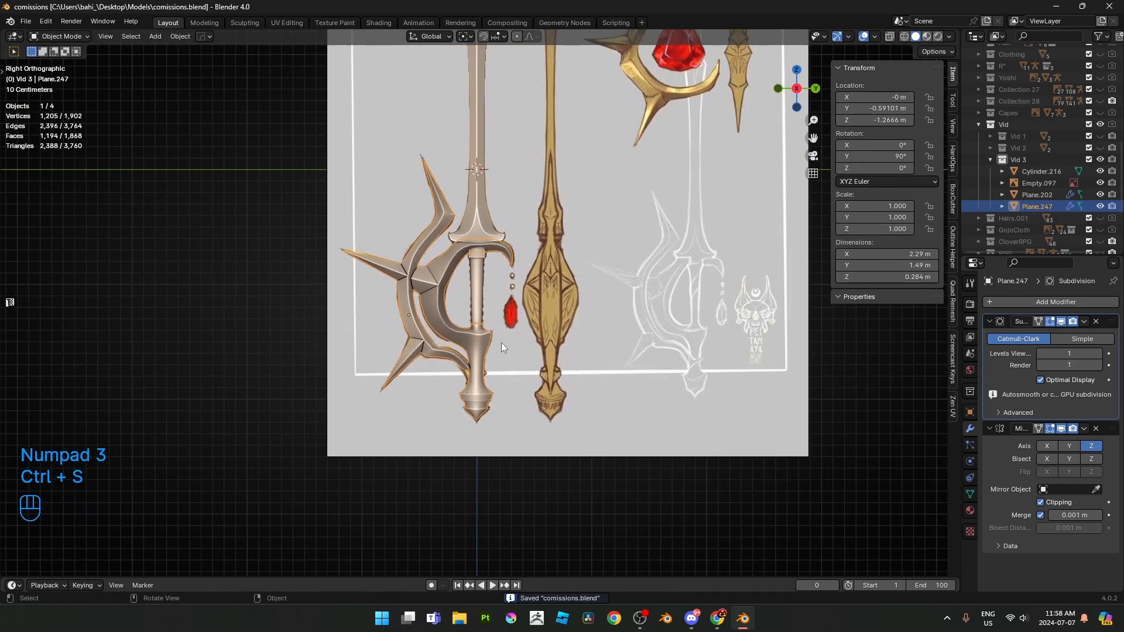
mouse_move(500, 313)
middle_mouse_down()
mouse_move(561, 335)
mouse_move(487, 330)
middle_mouse_up()
scroll(487, 330, "up", 4)
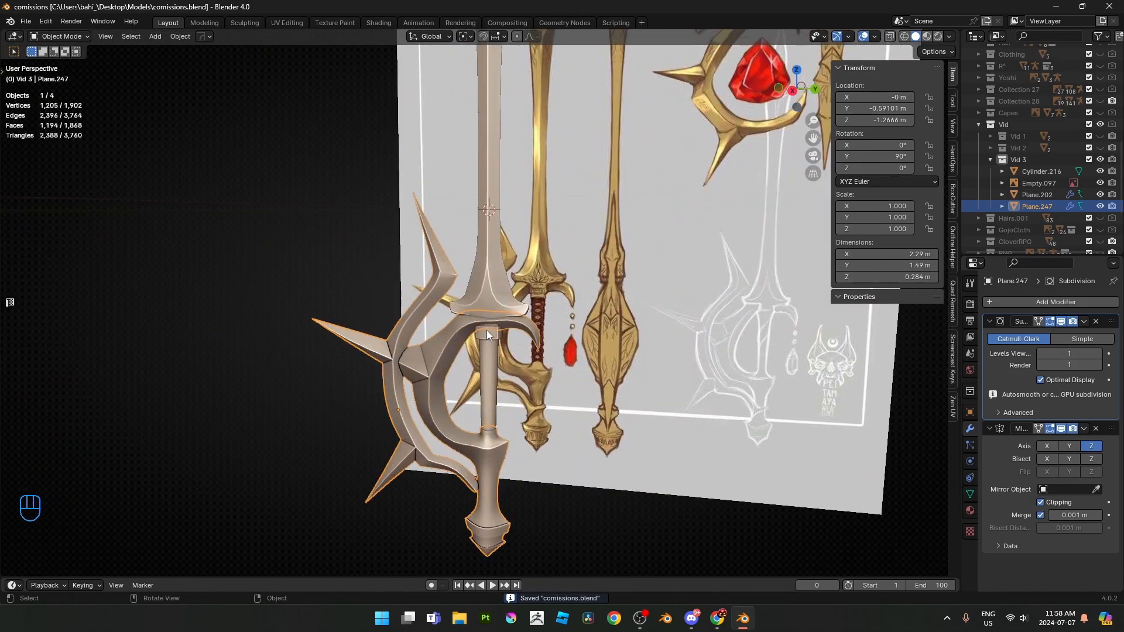
- Add a cube, scale it down and move it next to the handle over the reference's hanging red gem
key("KP_3")
scroll(505, 343, "up", 1)
scroll(480, 301, "up", 4)
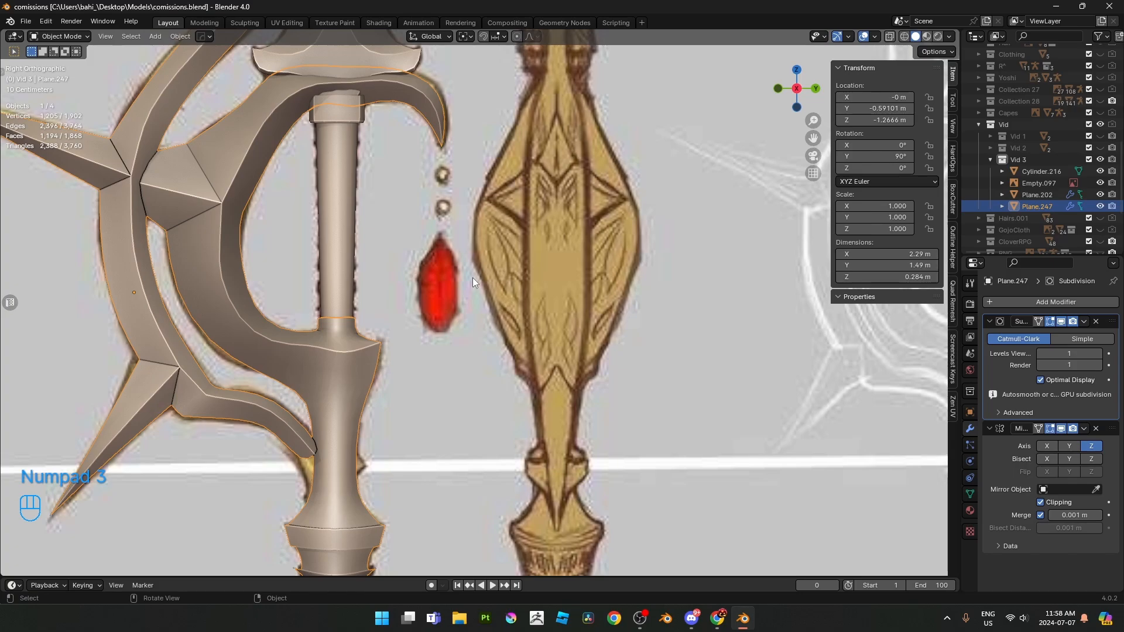
scroll(456, 291, "up", 2)
key("shift+a")
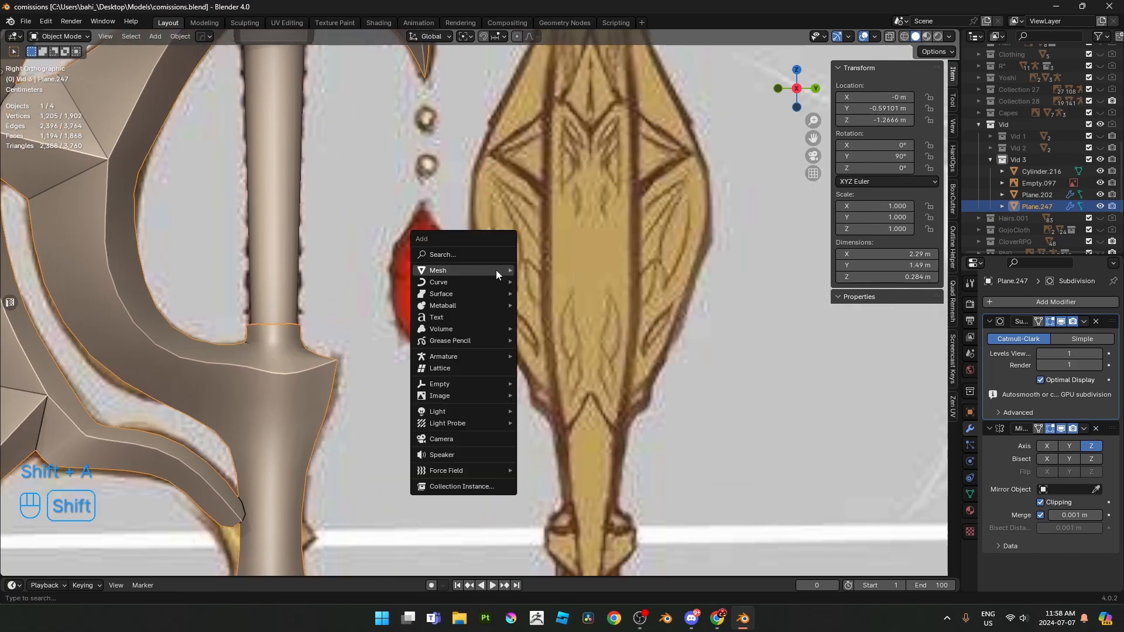
mouse_move(497, 269)
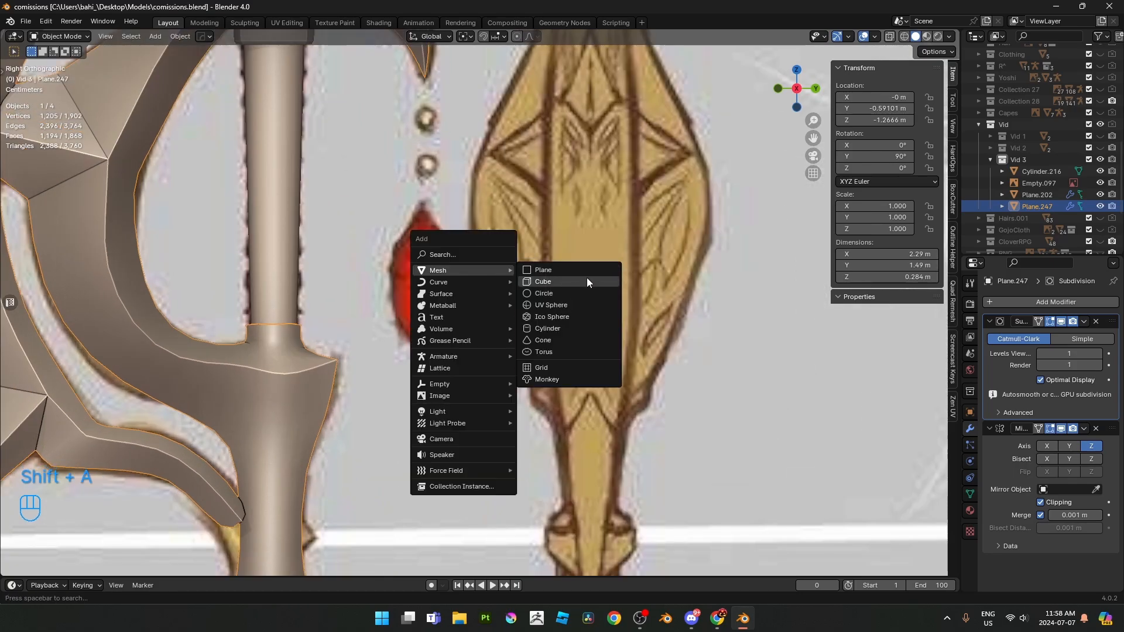
left_click(586, 281)
scroll(688, 294, "down", 7)
key("s")
left_click(478, 190)
key("g")
left_click(523, 369)
- Shrink the cube to a scale of 0.042 and reposition it over the red gem
scroll(527, 351, "up", 2)
key("s")
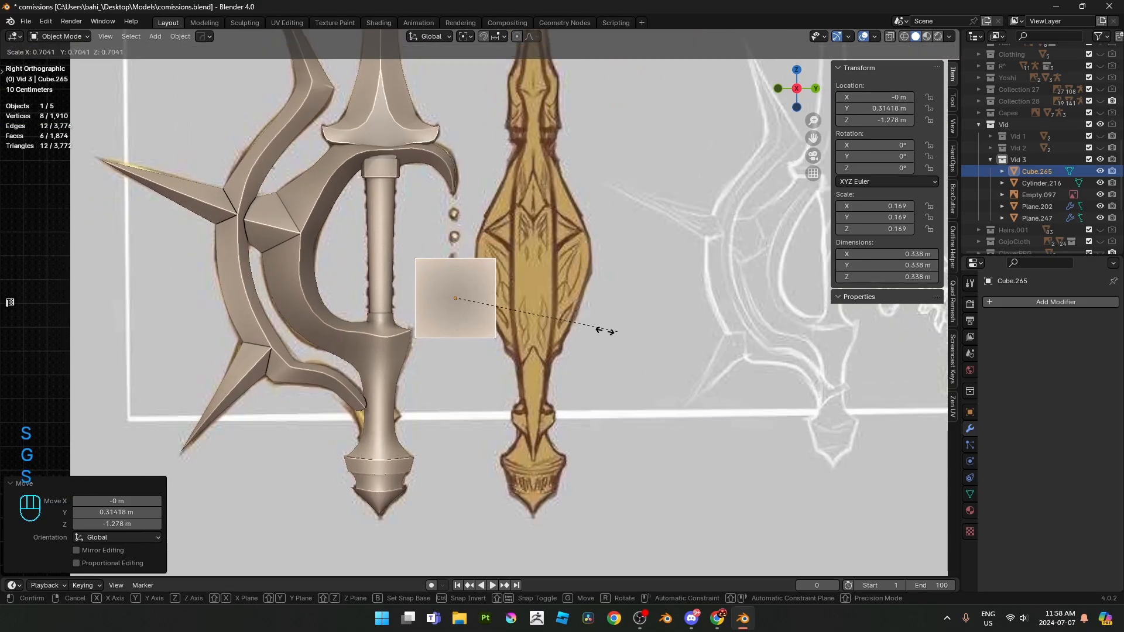
left_click(479, 297)
scroll(511, 314, "up", 3)
key("g")
left_click(532, 318)
middle_click_drag(486, 250, 500, 266, "shift")
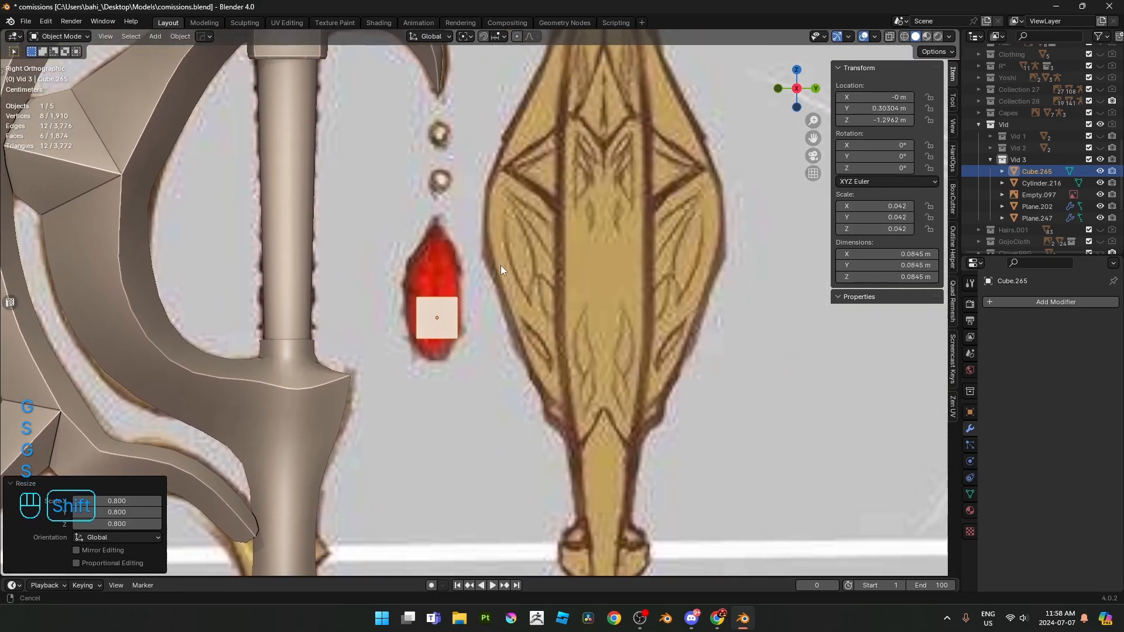
- Make the model see-through, centre the cube on the red gem and enlarge it to the gem's width
key("alt+z")
scroll(551, 312, "up", 2)
key("g")
left_click(550, 294)
key("s")
left_click(574, 295)
key("g")
left_click(539, 253)
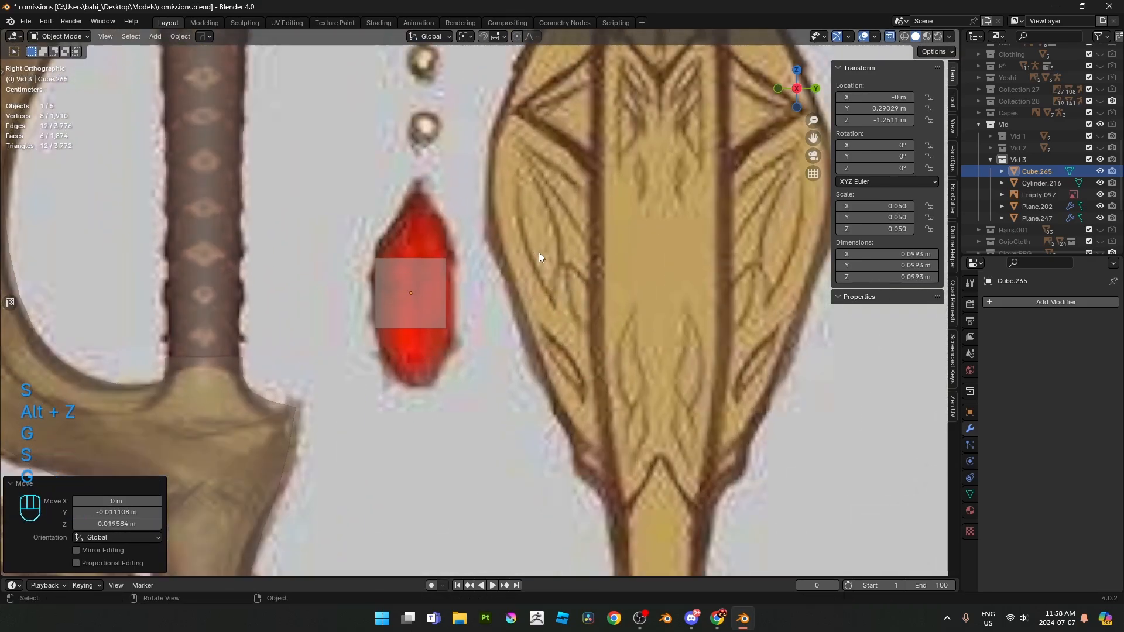
key("s")
left_click(557, 255)
- Extrude the cube's top face up about 0.090 m to the gem's upper tip and scale the new face
key("Tab")
key("1")
scroll(530, 267, "up", 1)
left_click_drag(524, 278, 335, 213)
middle_click_drag(473, 253, 495, 324, "shift")
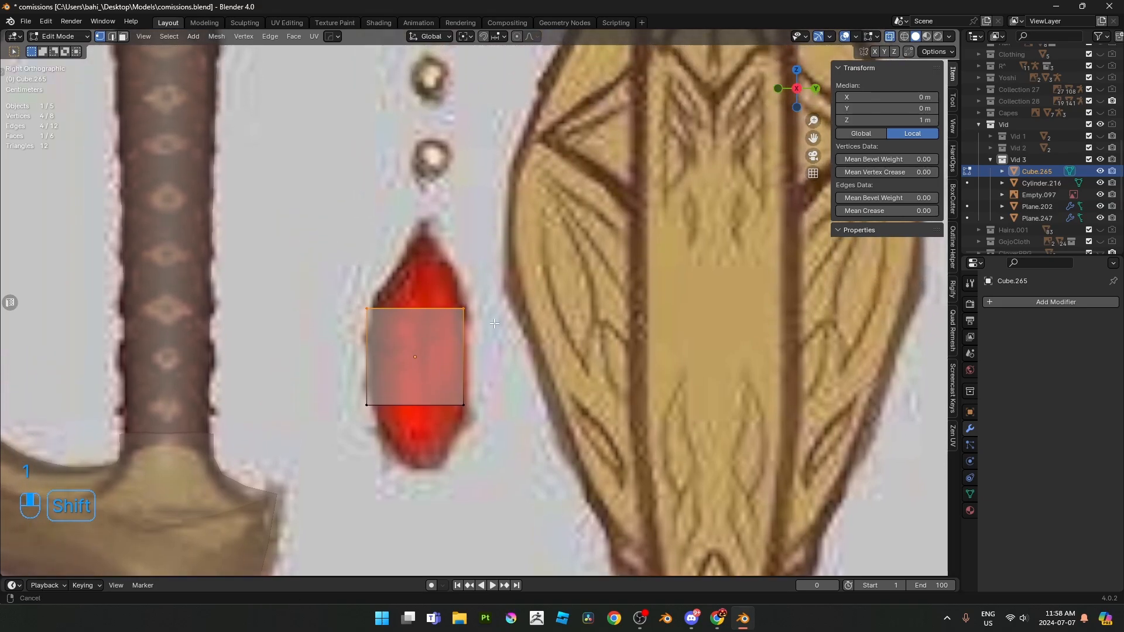
key("e")
left_click(533, 214)
key("s")
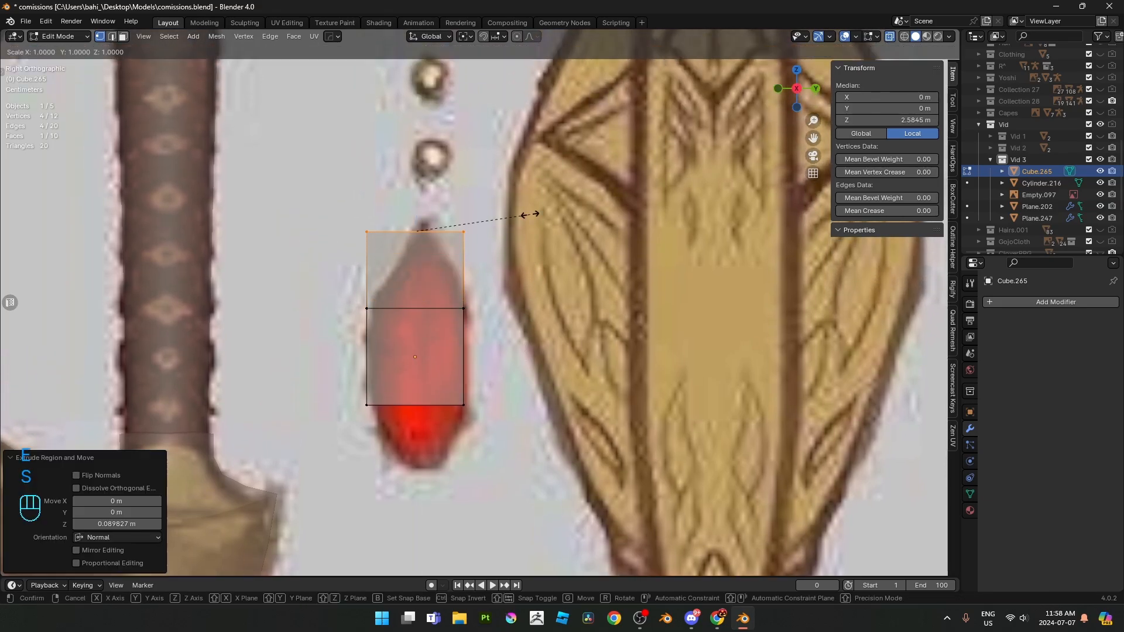
- Scale the crystal's extruded top face to 0 and merge its vertices by distance into a point
key("0")
left_click(533, 215)
key("m")
left_click(532, 225)
- Select the crystal's bottom vertices and move them down about 0.017 m along Z
middle_click_drag(525, 353, 553, 222, "shift")
scroll(553, 222, "up", 2)
left_click_drag(511, 261, 314, 352)
middle_click_drag(537, 309, 544, 278, "shift")
key("g")
key("z")
left_click(546, 297)
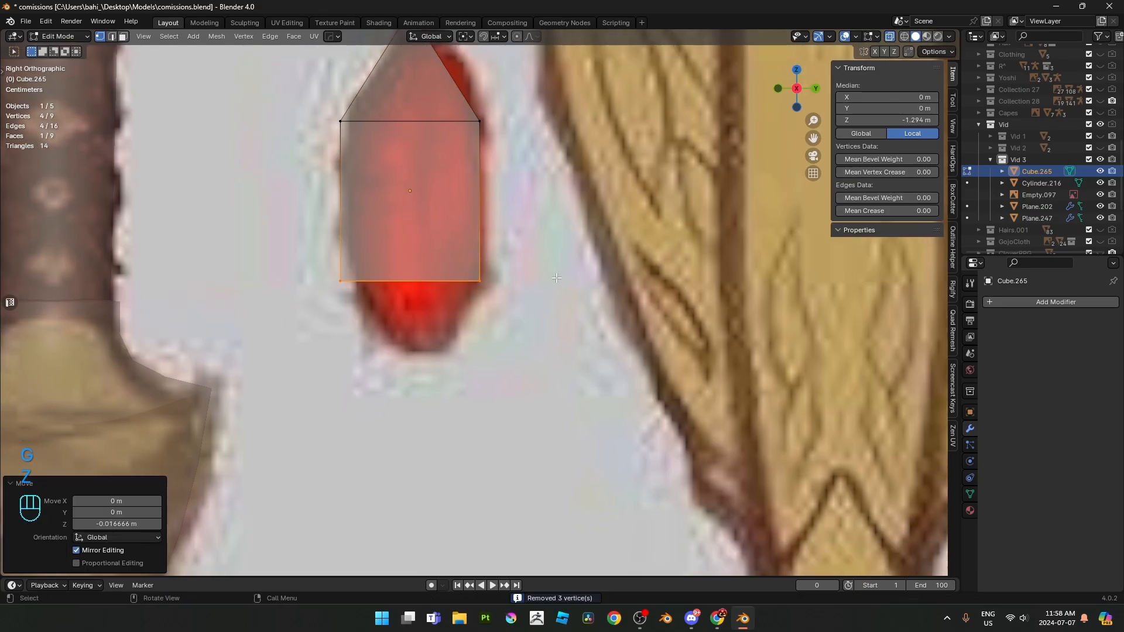
- Extrude the crystal's bottom face downward, scale it to 0.437 and adjust its height along Z to match the reference
key("e")
key("z")
key("z")
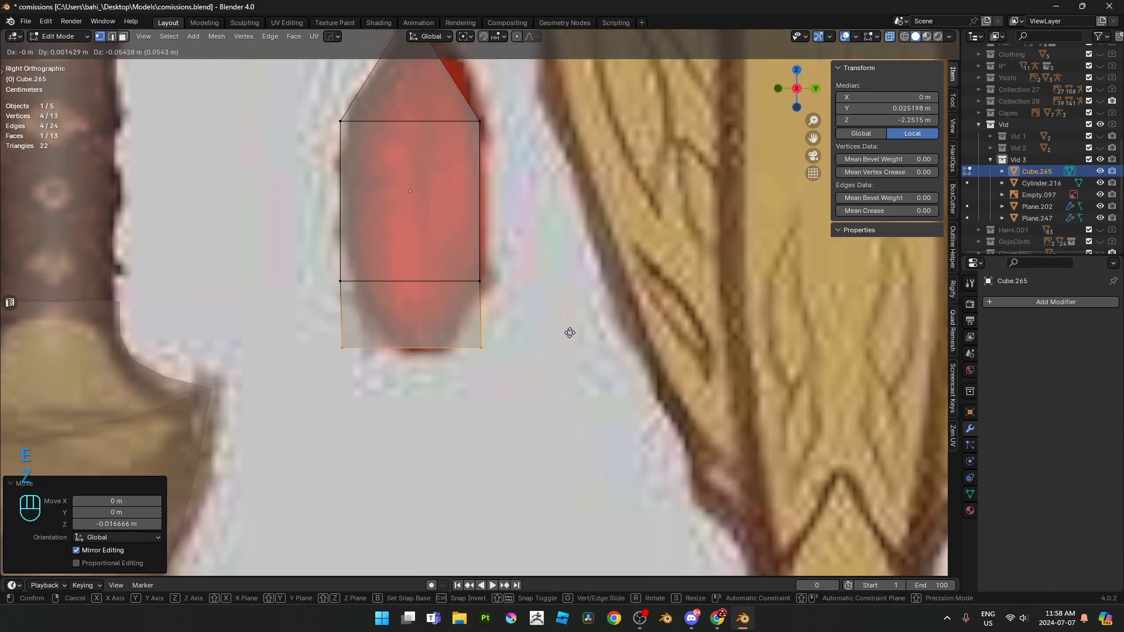
left_click(570, 326)
key("s")
left_click(509, 339)
key("g")
key("z")
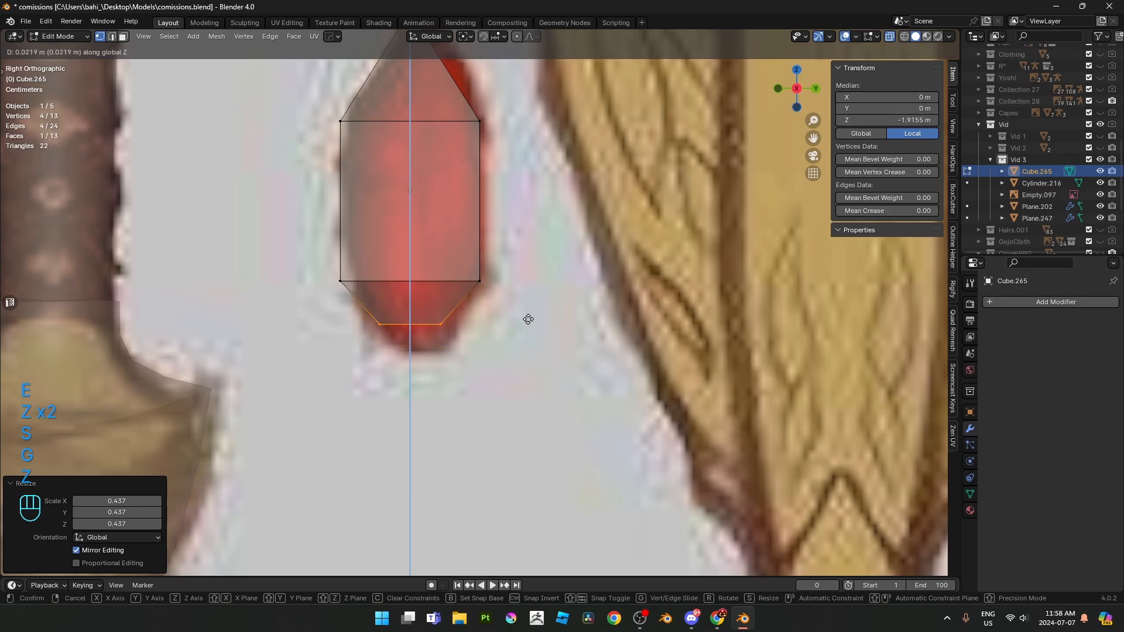
left_click(528, 338)
- Undo the bottom face's last move, scaling and extrusion, and switch to face selection
key("alt+z")
middle_click_drag(528, 338, 449, 288)
key("ctrl+z")
key("ctrl+z")
key("ctrl+z")
key("3")
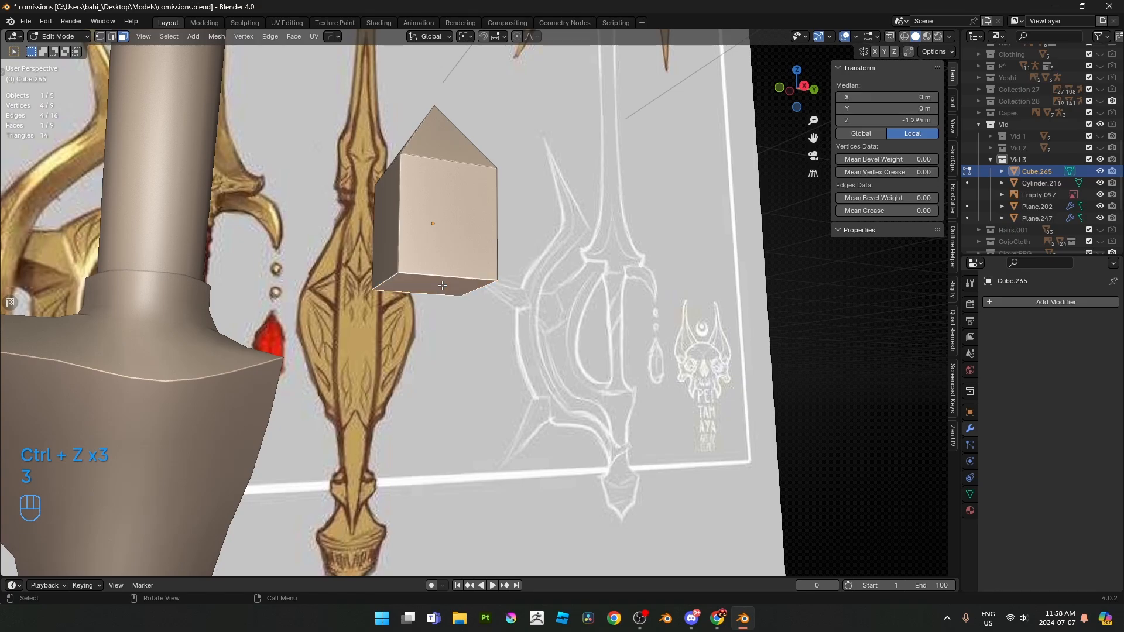
key("ctrl+b")
right_click(665, 330)
- In the right side view with X-ray on, scale the bottom face to 0.964 and extrude it down about 0.05 m
key("KP_3")
scroll(454, 301, "up", 5)
key("alt+z")
scroll(454, 301, "up", 1)
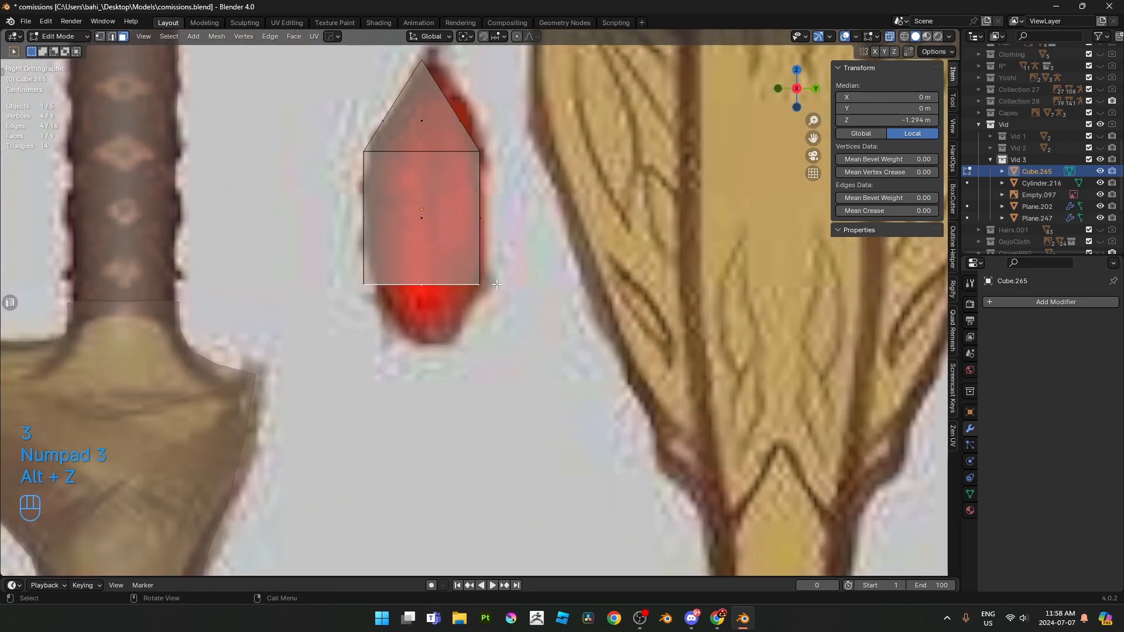
key("s")
left_click(518, 287)
key("e")
key("z")
key("z")
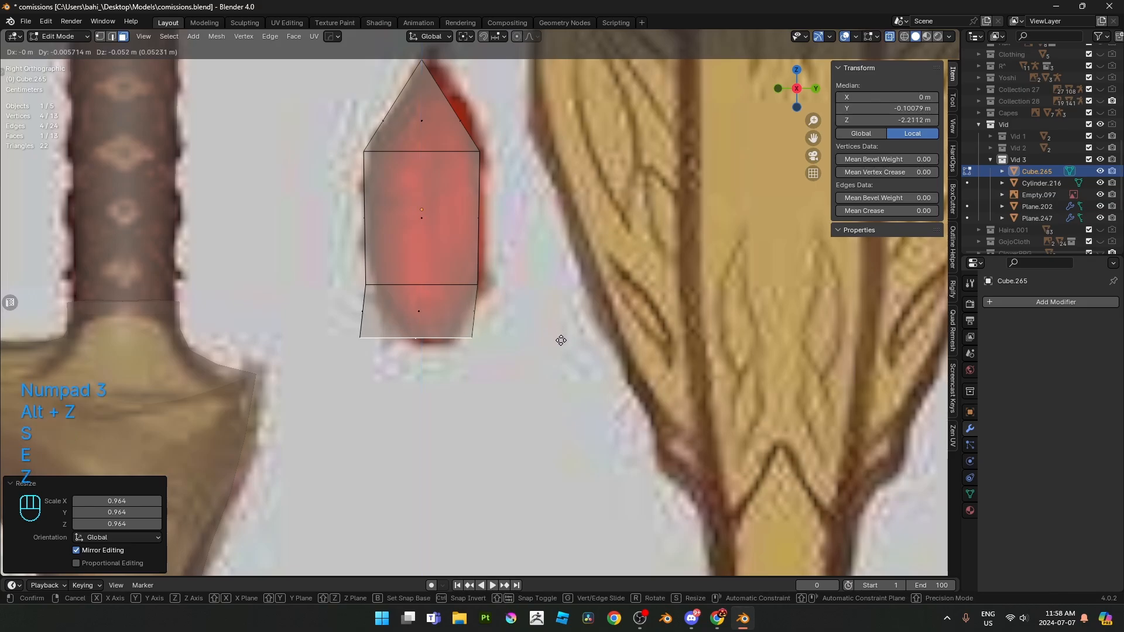
left_click(560, 339)
- Scale the extruded bottom face to 0.471 and shift it along Z to the reference gem's lower edge
key("s")
left_click(508, 339)
key("g")
key("z")
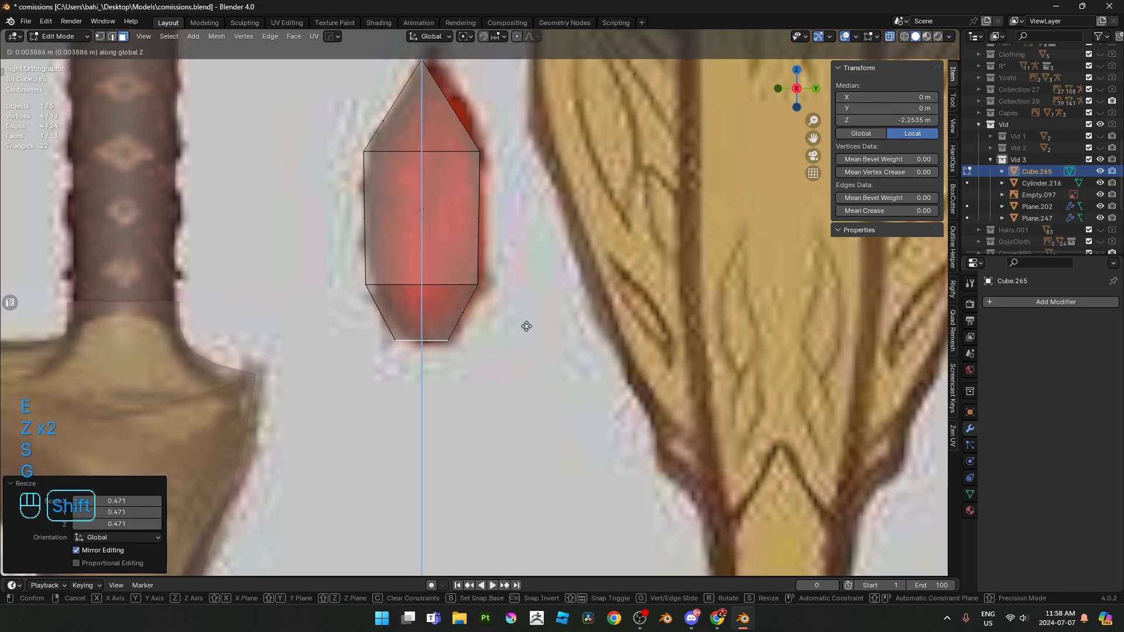
left_click(526, 326)
- Return to Object Mode and stretch the crystal along Z by 1.14 to fit the reference gem
key("alt+z")
scroll(515, 321, "down", 3)
key("Tab")
middle_click_drag(515, 321, 493, 333)
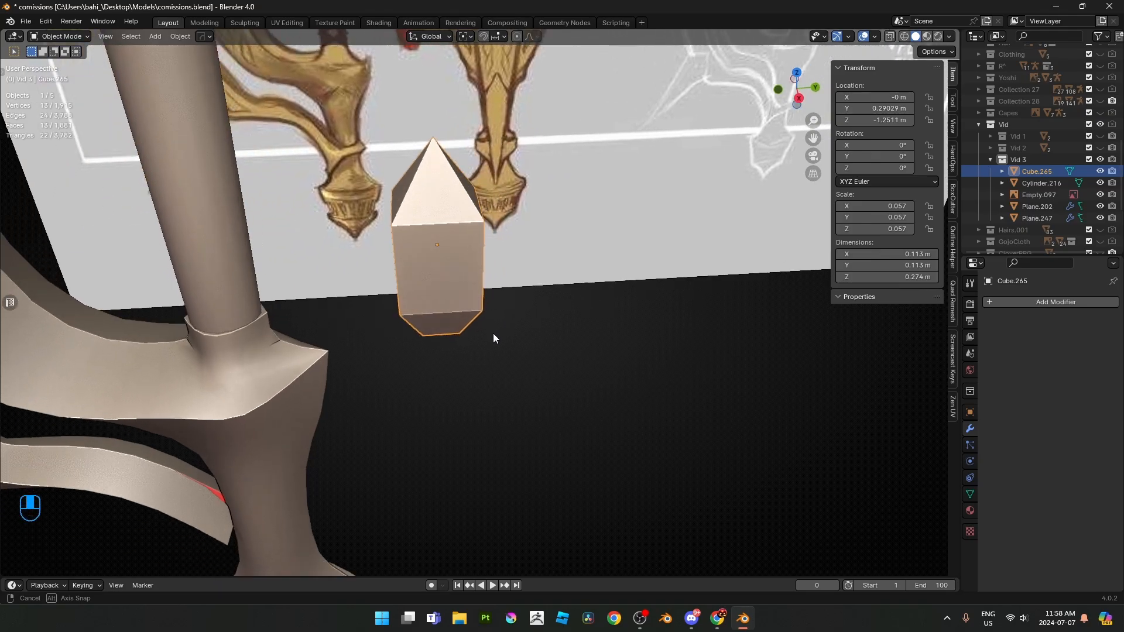
key("KP_3")
key("alt+z")
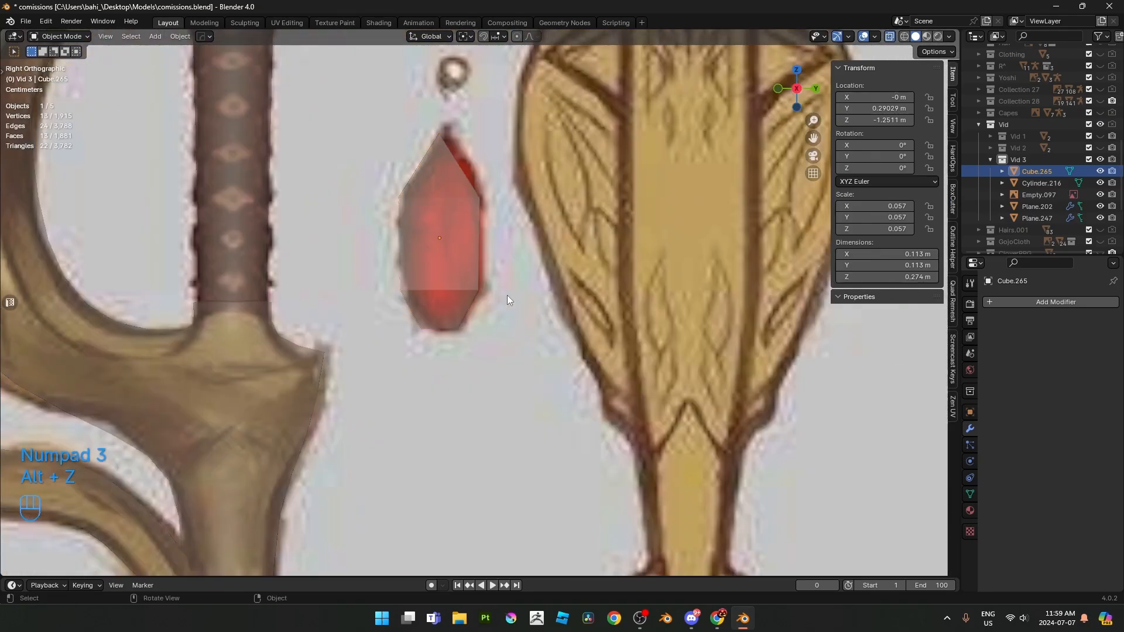
key("s")
key("z")
left_click(497, 212)
key("alt+z")
- Try rotating the crystal about the Z axis
middle_click_drag(496, 212, 627, 239)
key("r")
key("z")
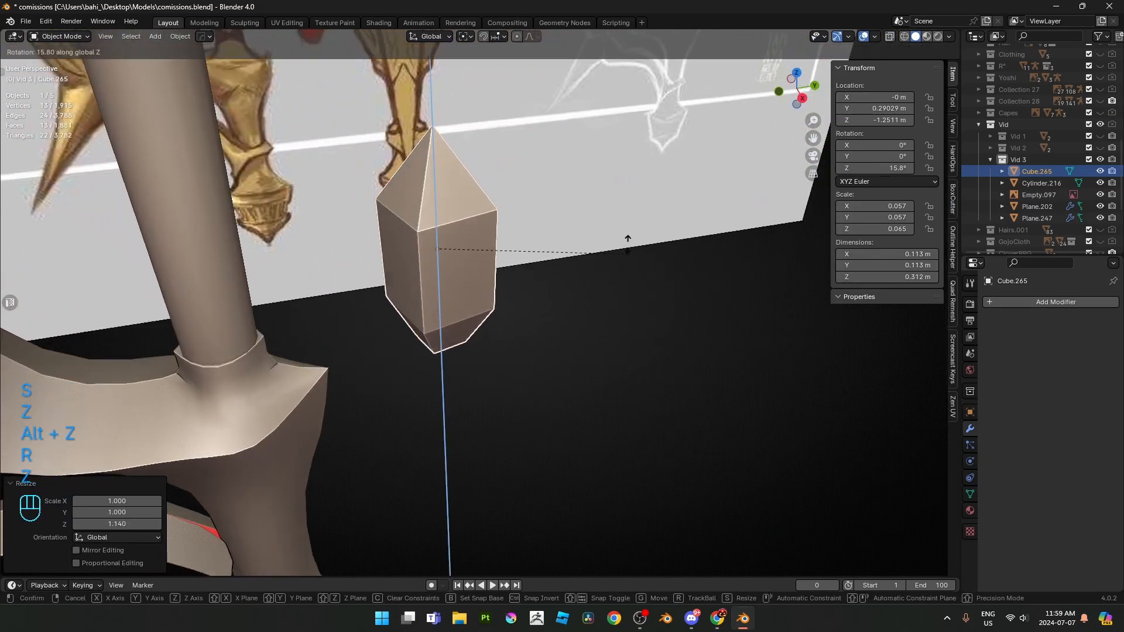
left_click(594, 160)
middle_click_drag(594, 175, 562, 112)
- In Edit Mode, move the crystal's bottom face up about 0.012 m along Z and tilt it by -10.9°
key("Tab")
middle_click_drag(497, 398, 465, 330)
key("KP_3")
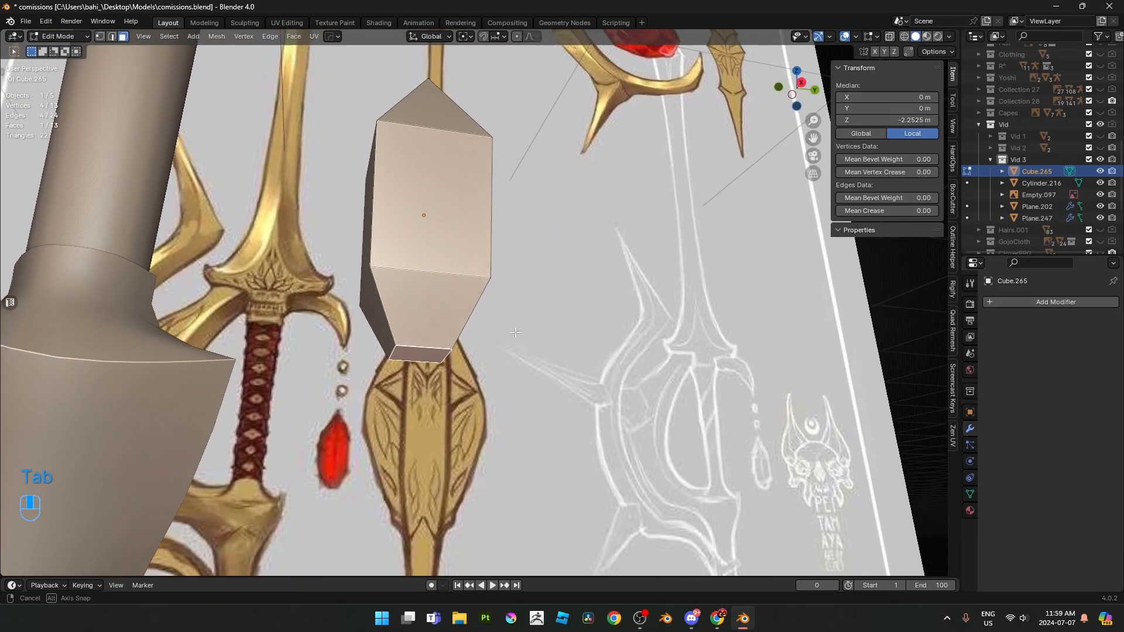
key("alt+z")
key("g")
key("z")
left_click(502, 299)
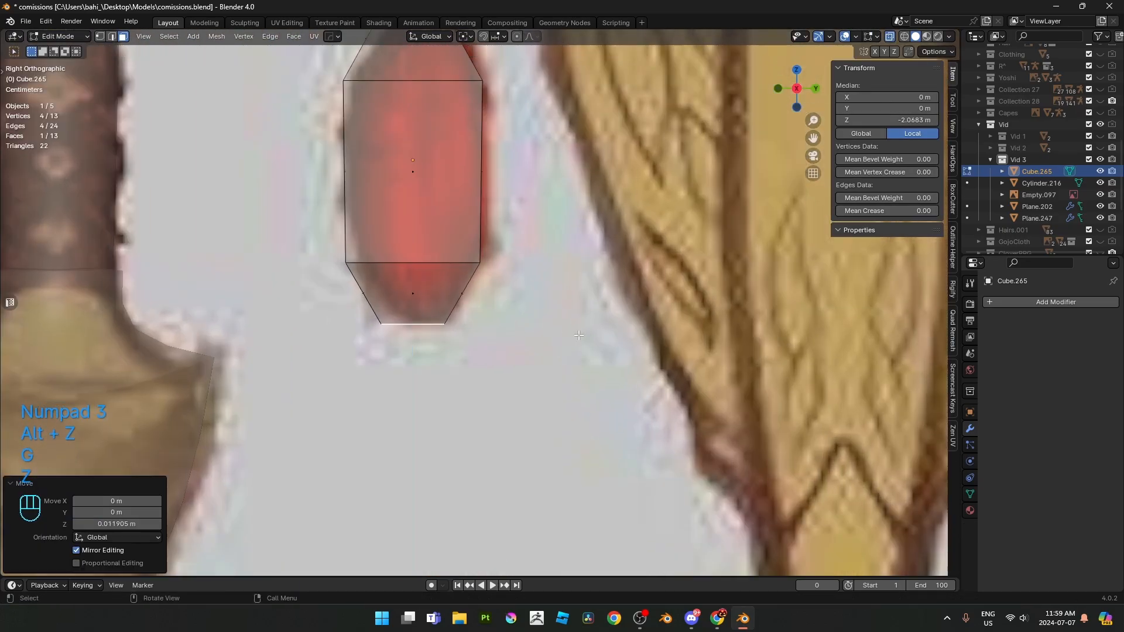
key("s")
left_click(592, 311)
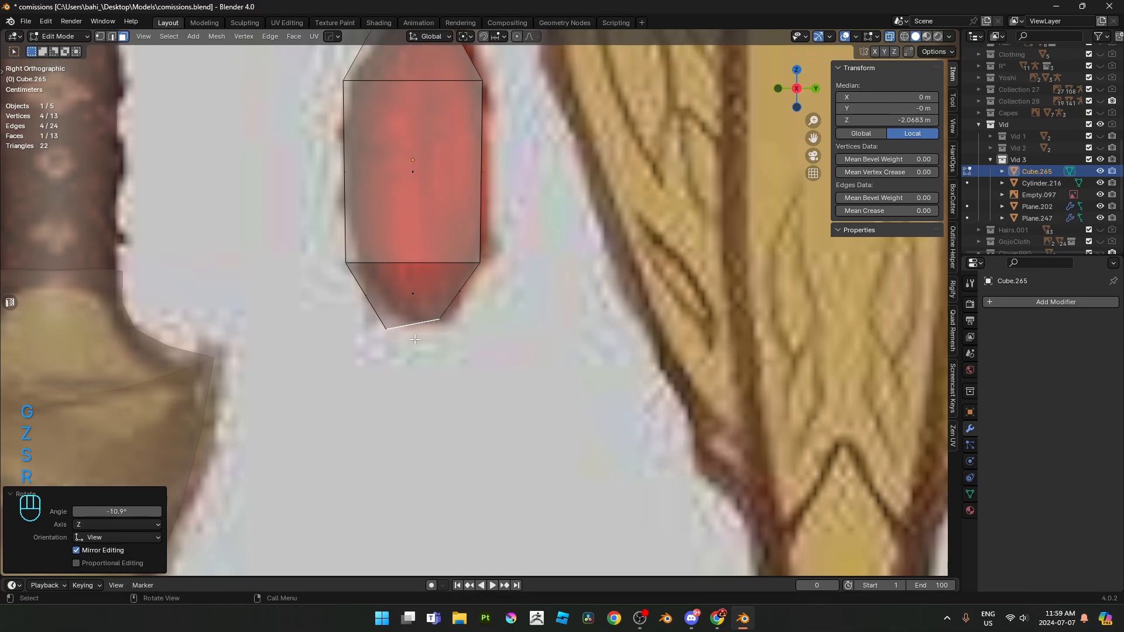
- Select the lowest corner vertex of the tilted bottom face and move it slightly to sharpen the tip
key("1")
left_click(386, 329)
middle_click_drag(387, 329, 439, 349)
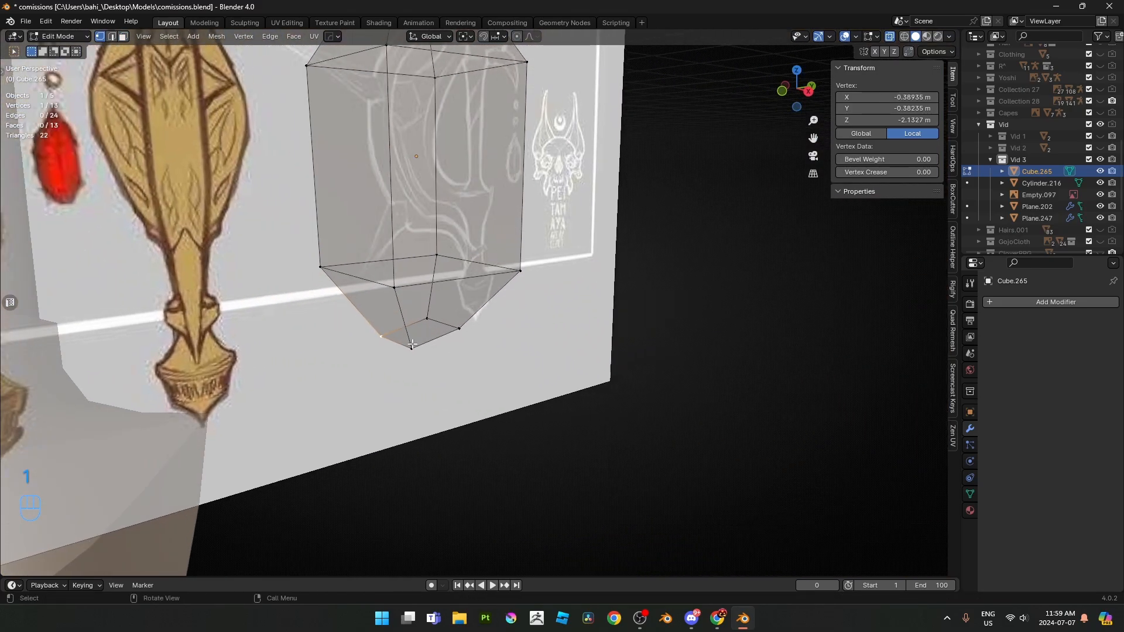
key("KP_3")
key("g")
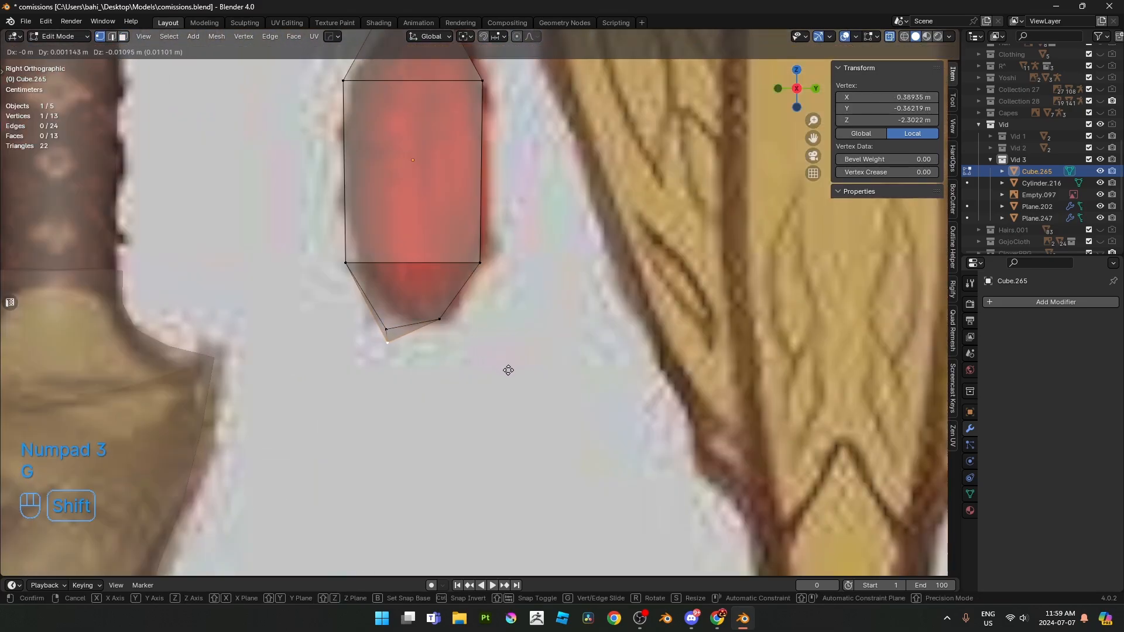
left_click(501, 368)
- Leave Edit Mode and rotate the whole crystal about 48.7° around Z
key("alt+z")
key("Tab")
scroll(493, 366, "down", 3)
scroll(498, 336, "up", 4)
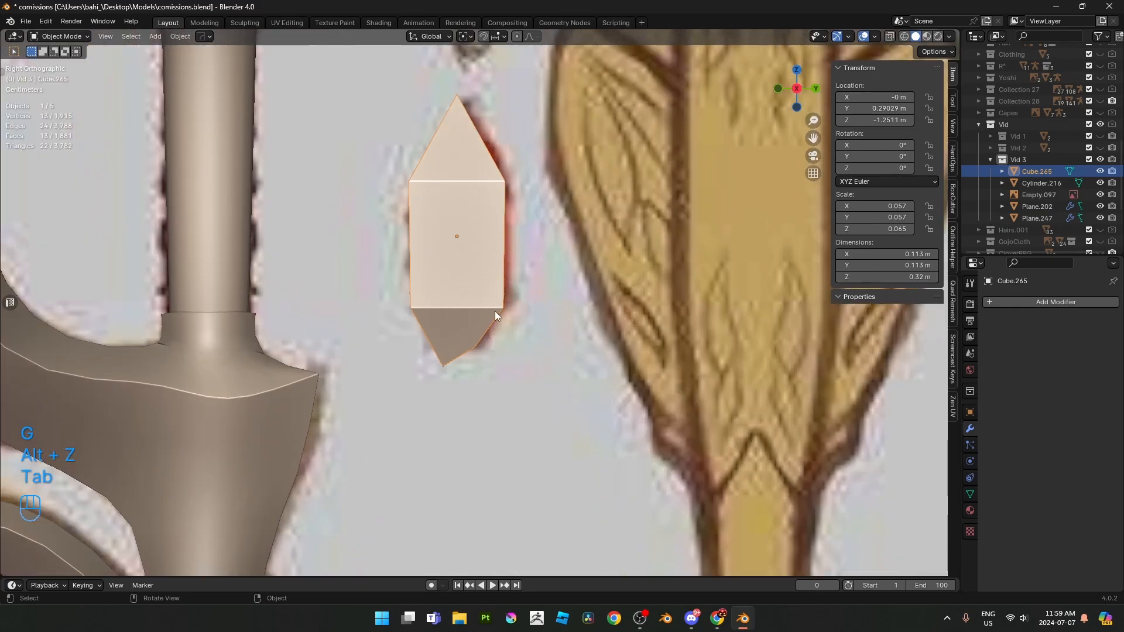
scroll(495, 315, "down", 2)
key("r")
left_click(578, 219)
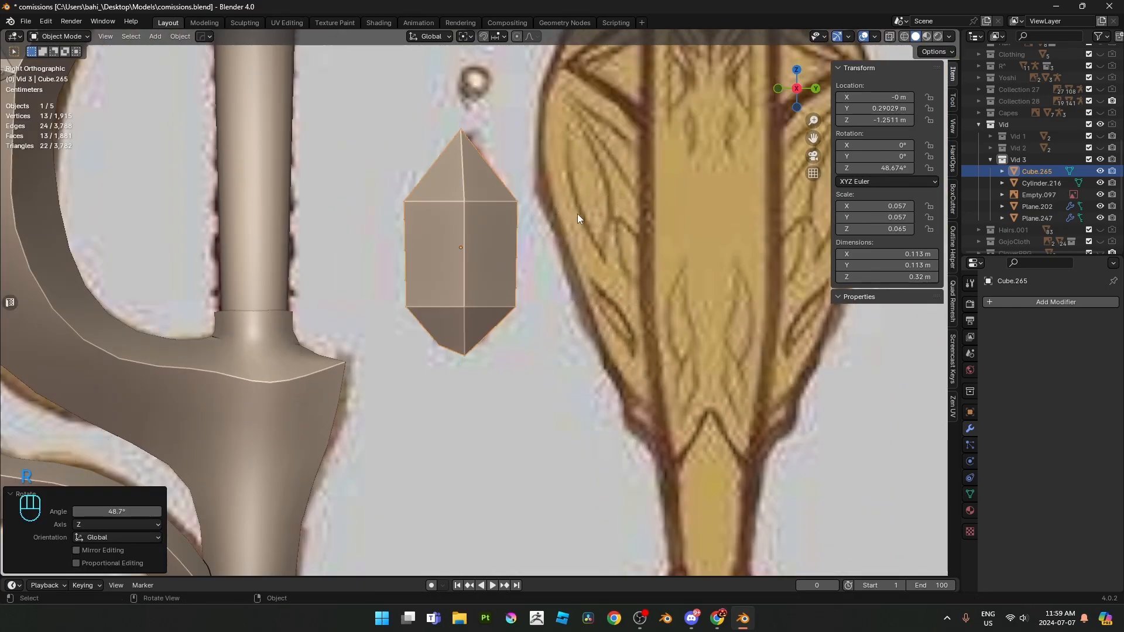
- Delete the crystal object
key("x")
left_click(567, 246)
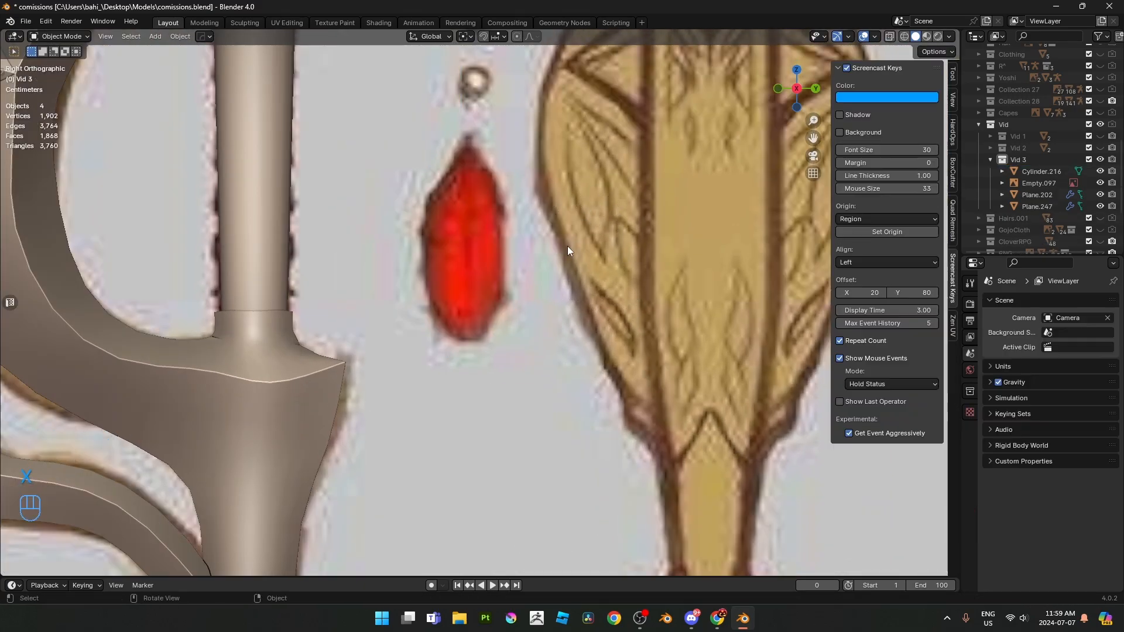
scroll(536, 234, "down", 4)
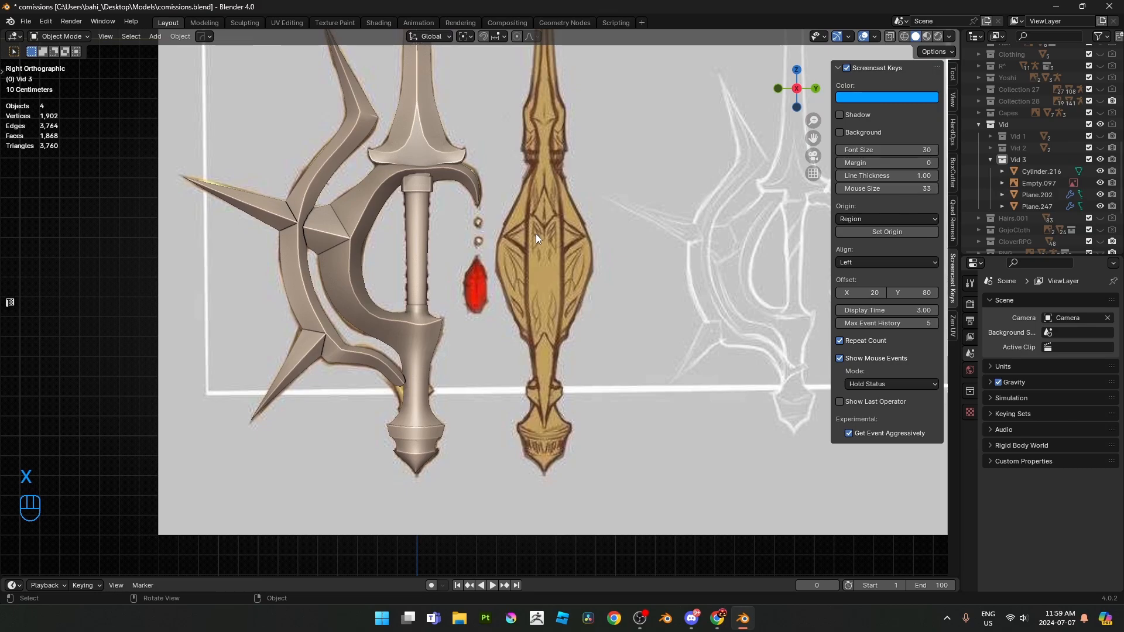
- Add a new cube and scale it down to 0.512
scroll(527, 257, "up", 4)
scroll(520, 265, "down", 2)
scroll(511, 251, "up", 3)
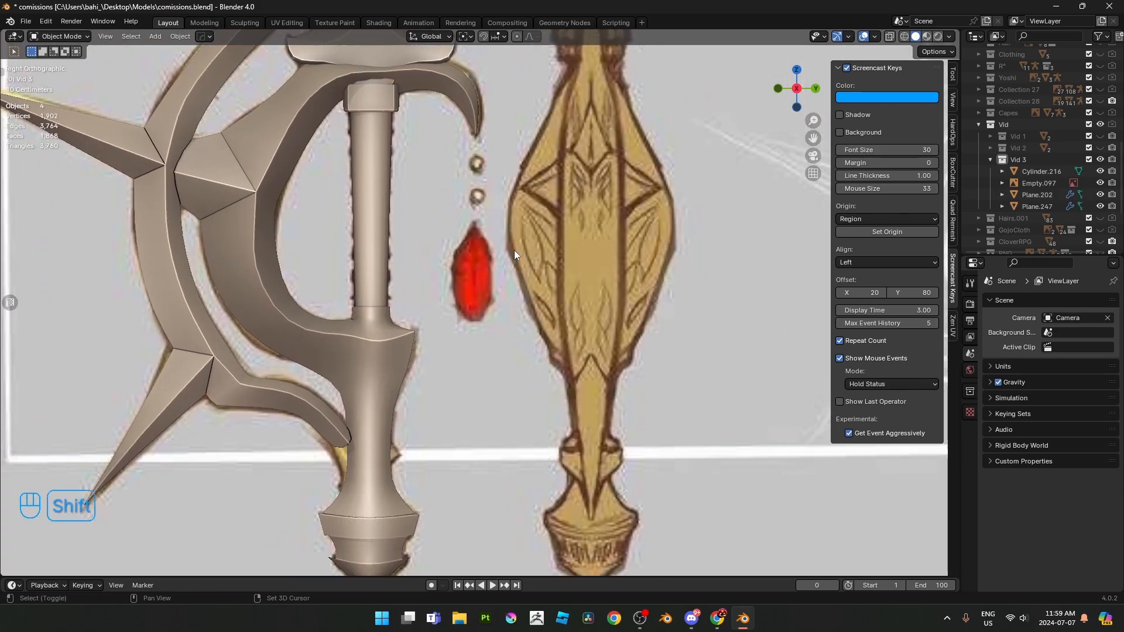
key("shift+a")
left_click(588, 258)
scroll(563, 338, "down", 1)
key("s")
left_click(524, 192)
- Shrink the cube to about 0.112 m and position it over the middle of the red gem in the reference
key("g")
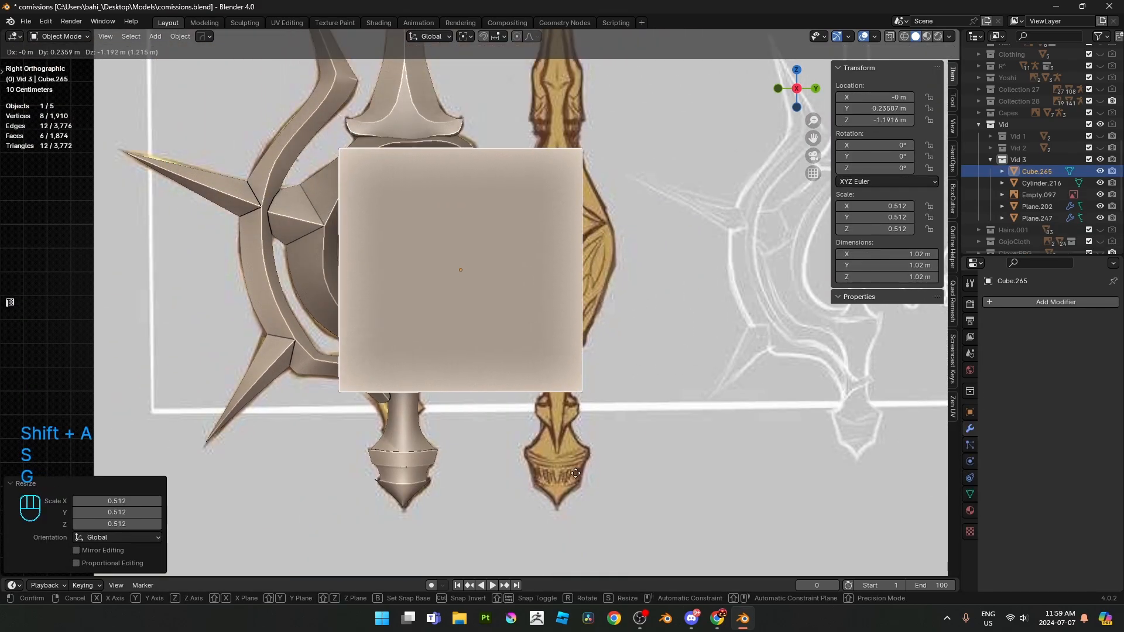
left_click(584, 484)
key("s")
left_click(603, 409)
scroll(644, 398, "up", 3)
key("s")
left_click(521, 324)
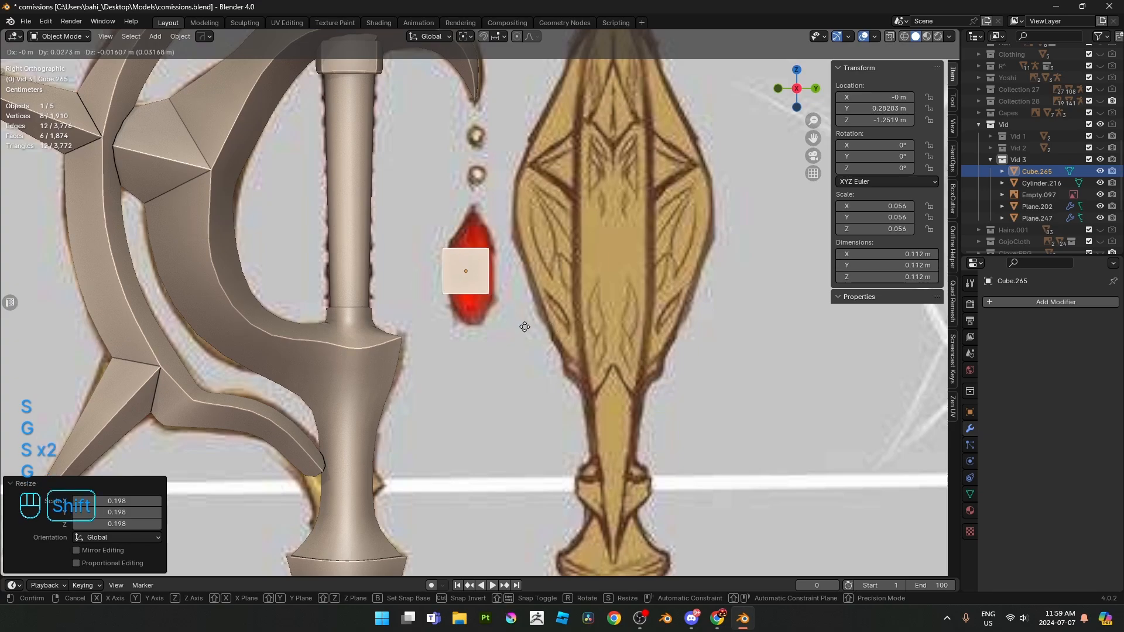
key("g")
left_click(586, 380)
- Add a level 1 Subdivision modifier to the cube and set its render level to 1
key("ctrl+1")
scroll(621, 410, "up", 3)
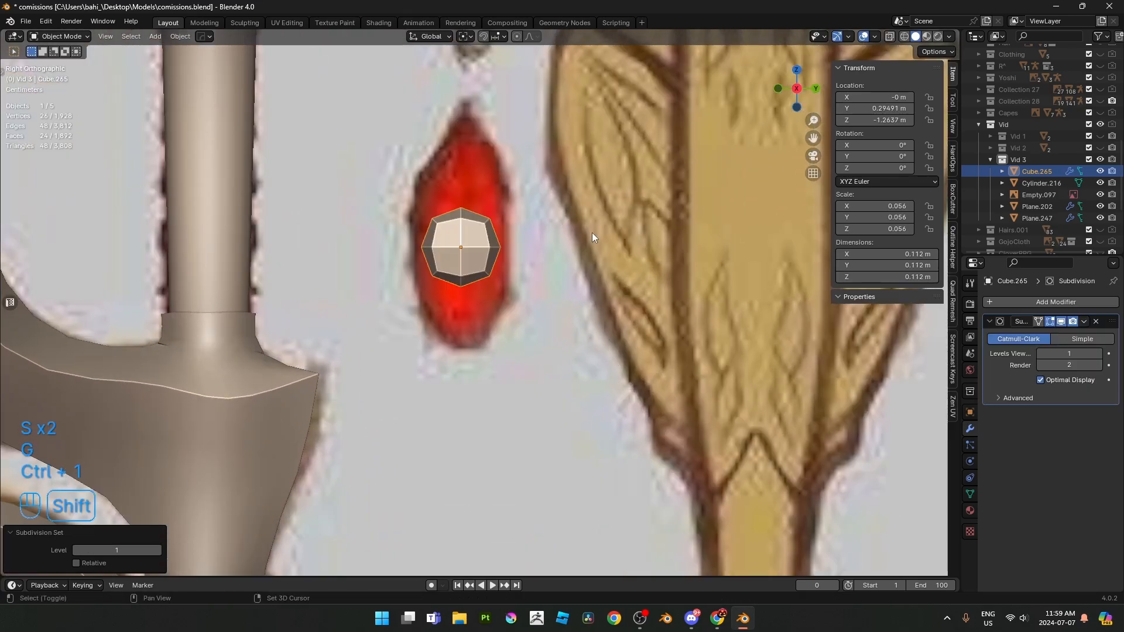
left_click(1039, 366)
- In Edit Mode with X-ray on, select the cube's top vertices and extrude them upward about 0.1 m
key("Tab")
scroll(484, 217, "up", 2)
key("alt+z")
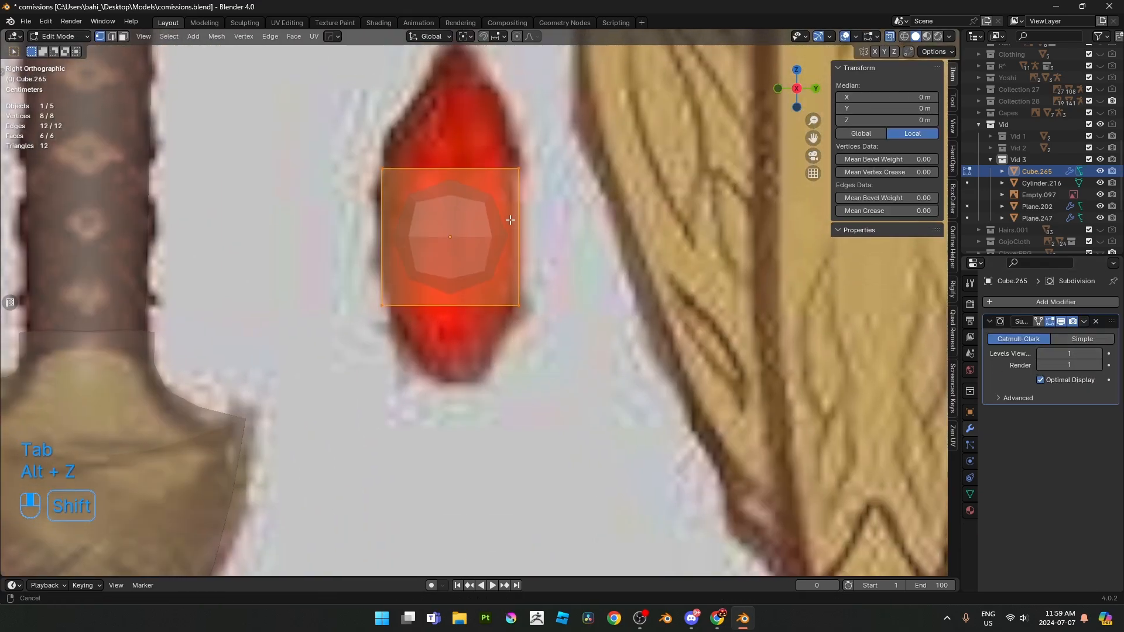
scroll(484, 217, "up", 2)
left_click_drag(402, 261, 403, 262)
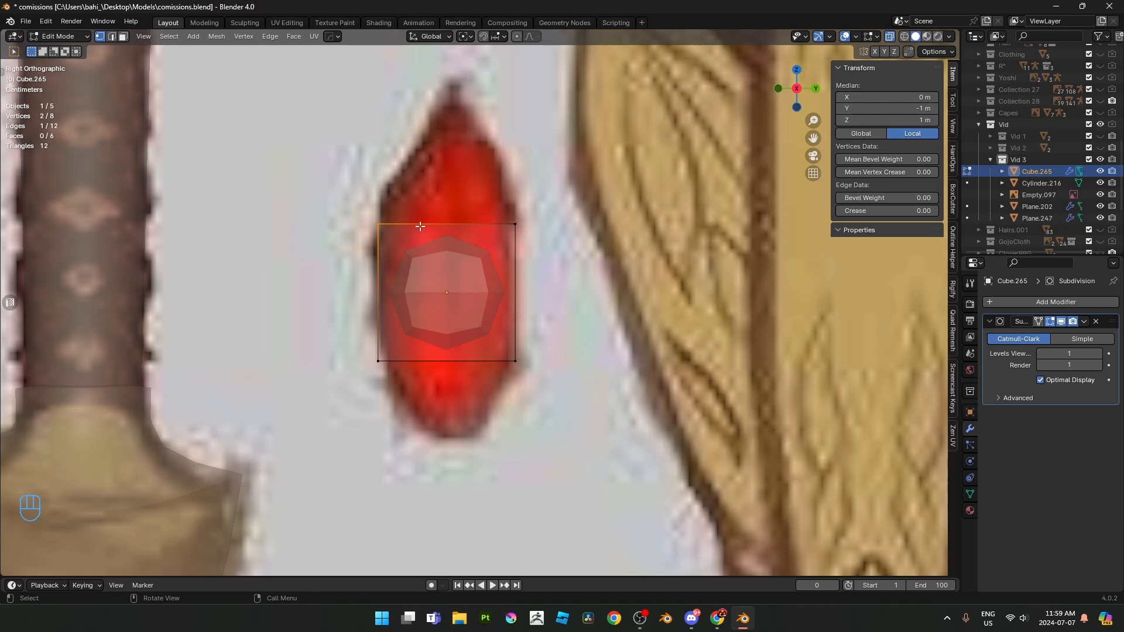
key("e")
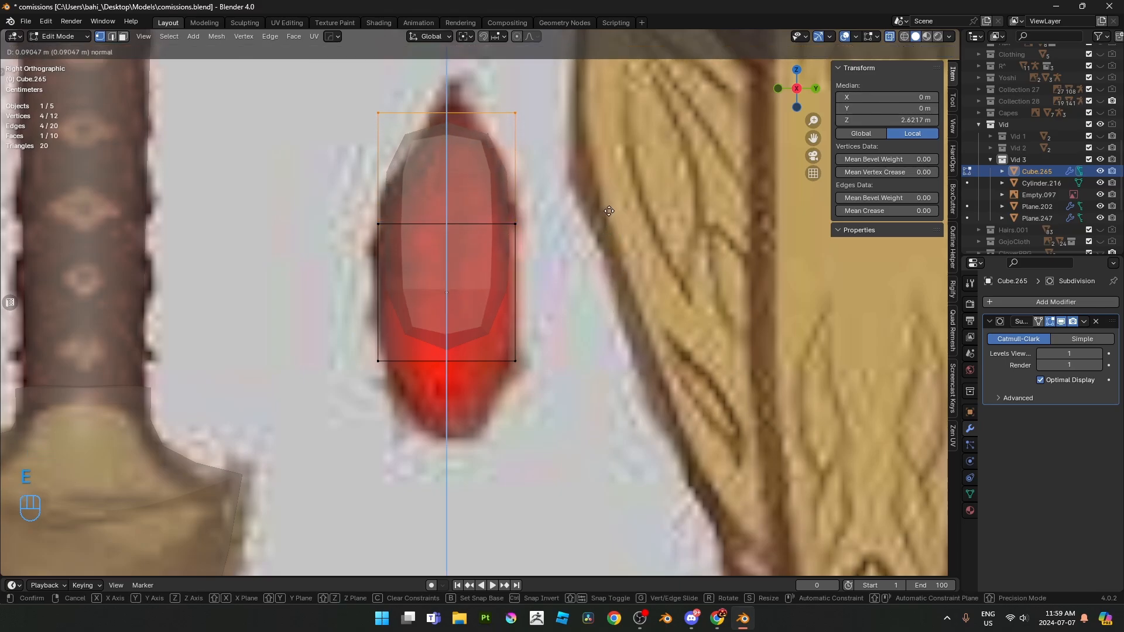
left_click(610, 199)
- Collapse the extruded top face with a scale of 0 and merge it by distance into a tip
key("s")
key("0")
left_click(610, 197)
key("m")
left_click(610, 197)
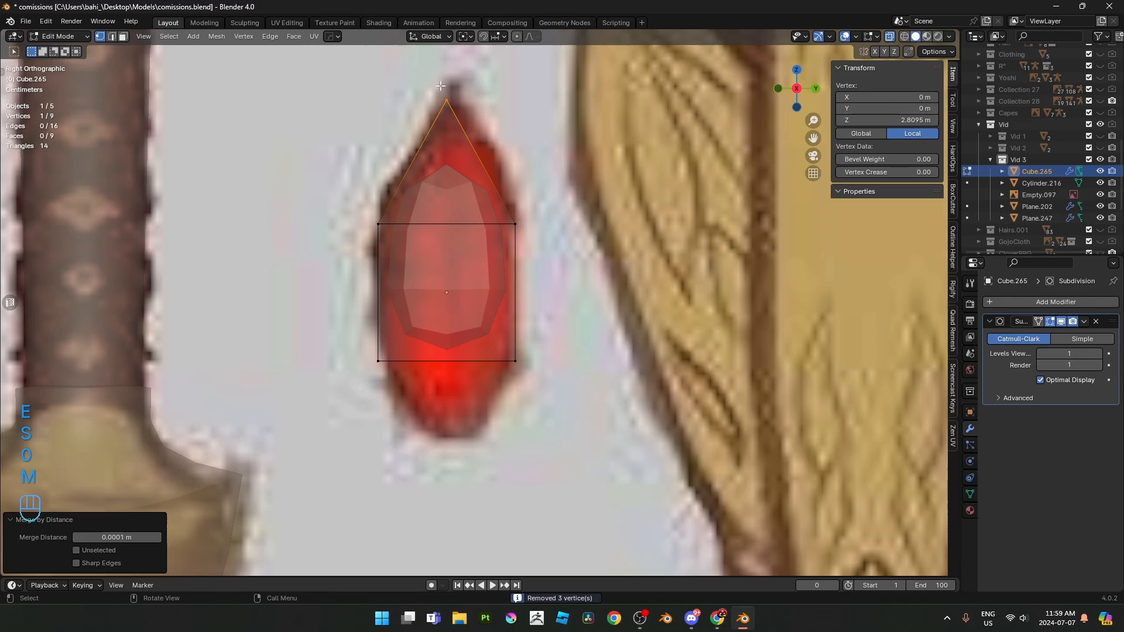
- Select the cube's bottom vertices and extrude them down about 0.037 m along Z
middle_click_drag(410, 292, 410, 251, "shift")
left_click_drag(373, 282, 530, 367)
key("e")
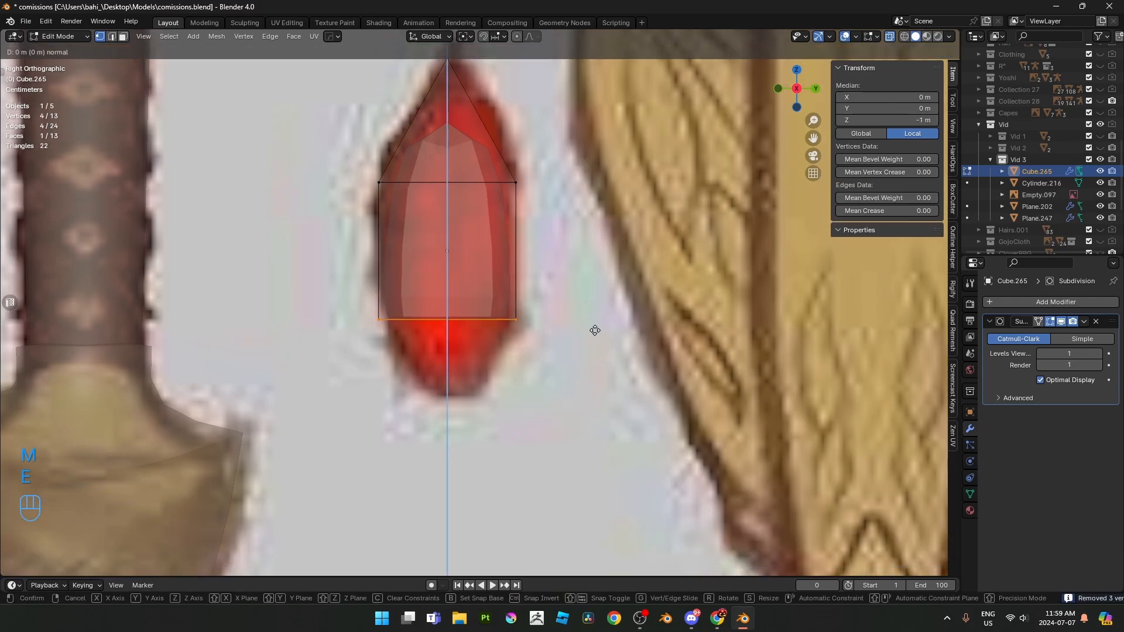
key("z")
key("z")
left_click(595, 367)
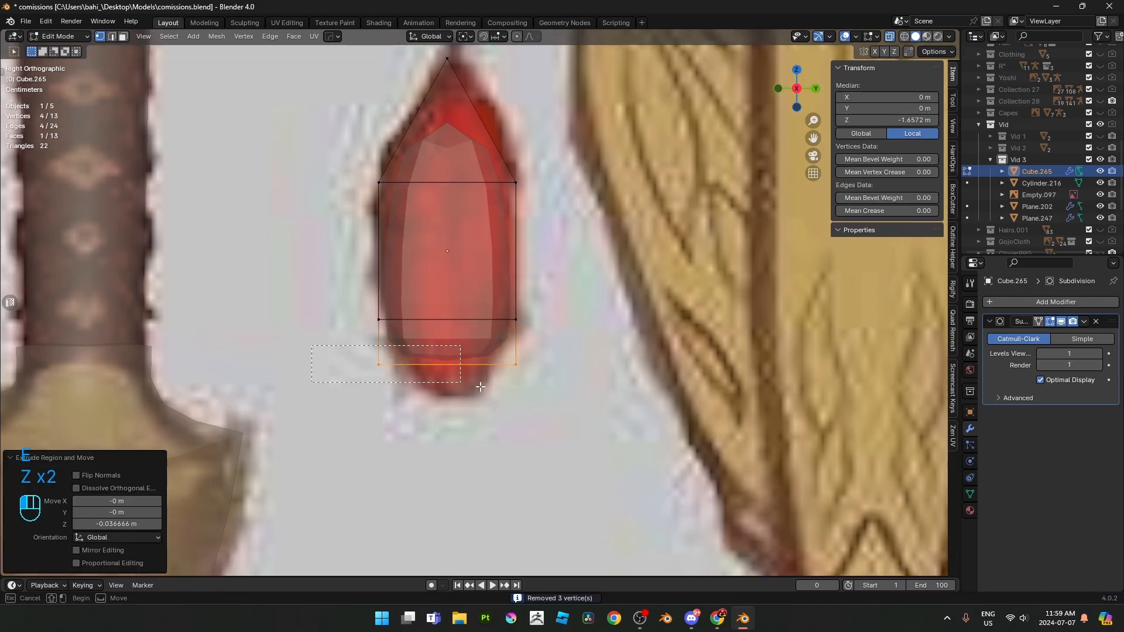
- Scale the new bottom face inward to the gem's outline and move it up about 0.001 m along Z
key("s")
left_click(539, 392)
key("g")
key("z")
left_click(559, 375)
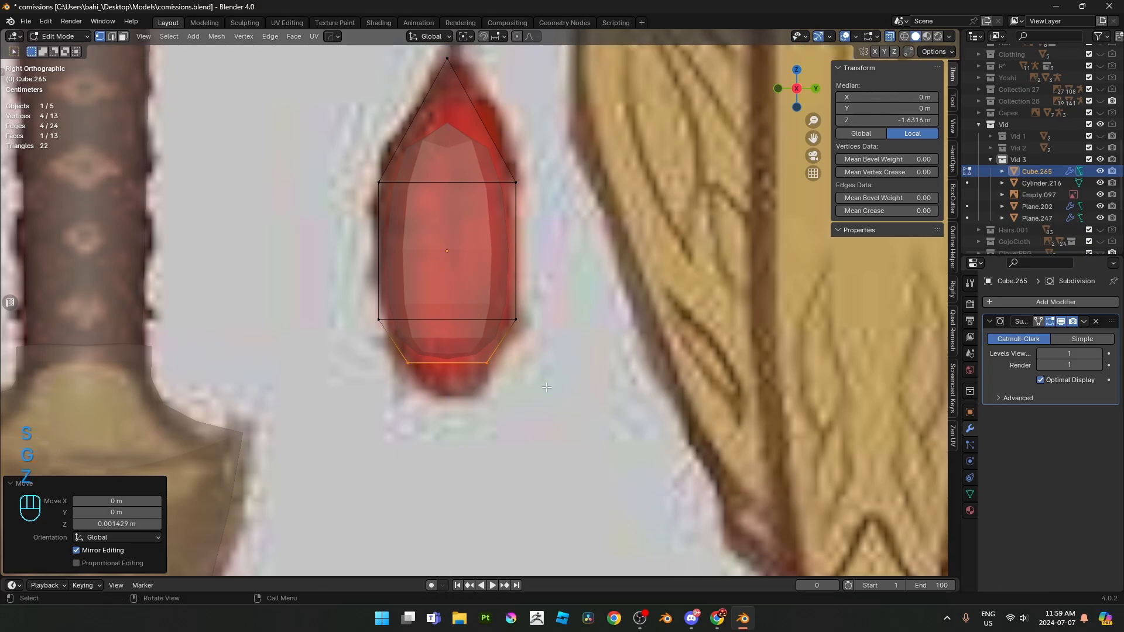
- Extrude the bottom face down to the reference gem's lower edge and scale it to 0.521
key("e")
left_click(564, 399)
key("s")
left_click(561, 403)
key("g")
key("z")
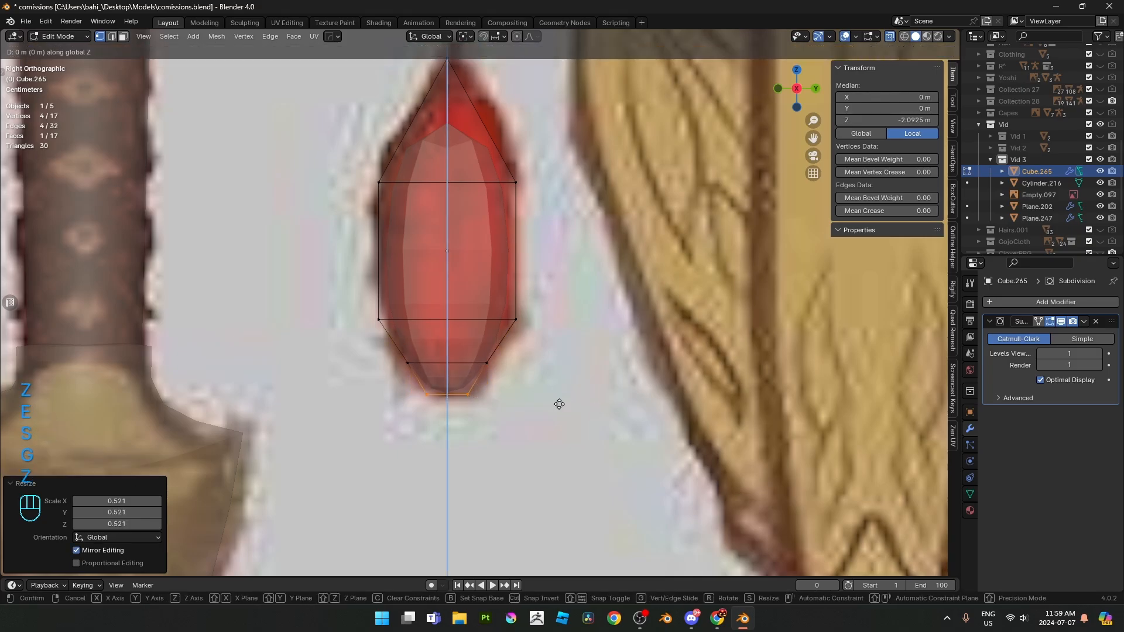
left_click(559, 404)
- Select the gem's vertical edges from the tip down to the bottom face and crease them to 1.00
middle_click_drag(537, 302, 529, 291, "shift")
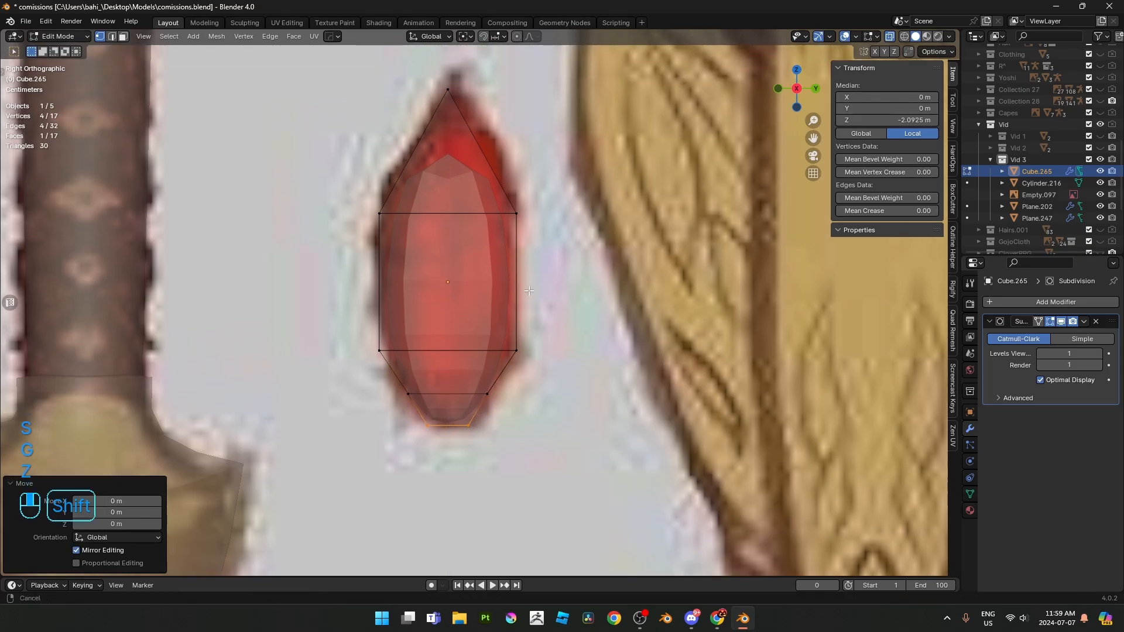
key("alt+z")
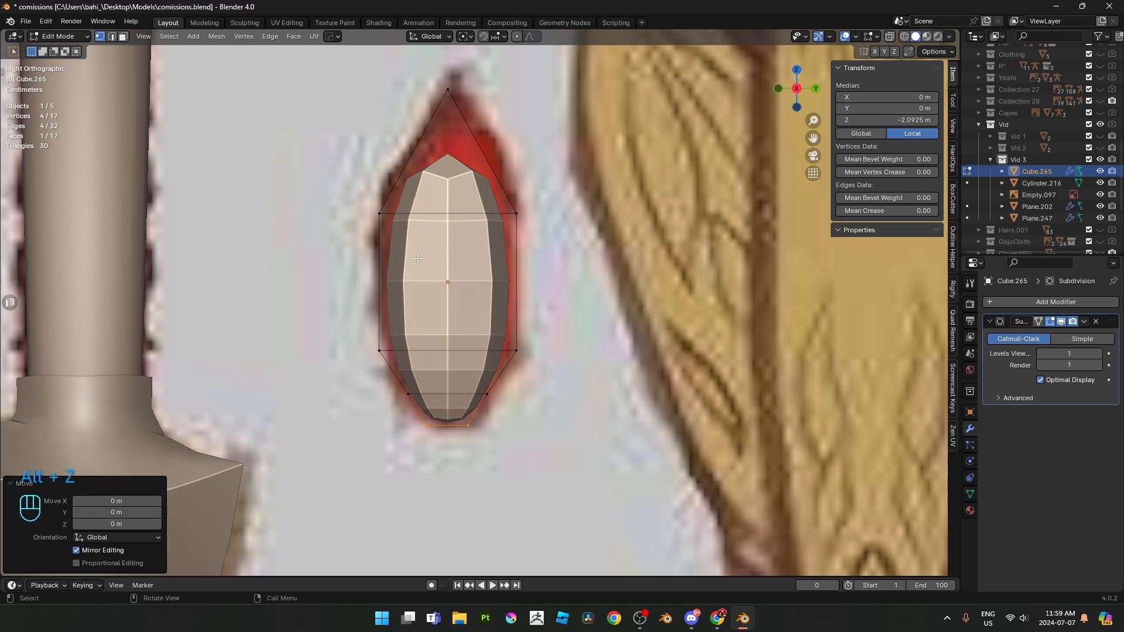
key("alt+z")
key("2")
middle_click_drag(434, 405, 426, 245, "shift")
scroll(426, 245, "up", 2)
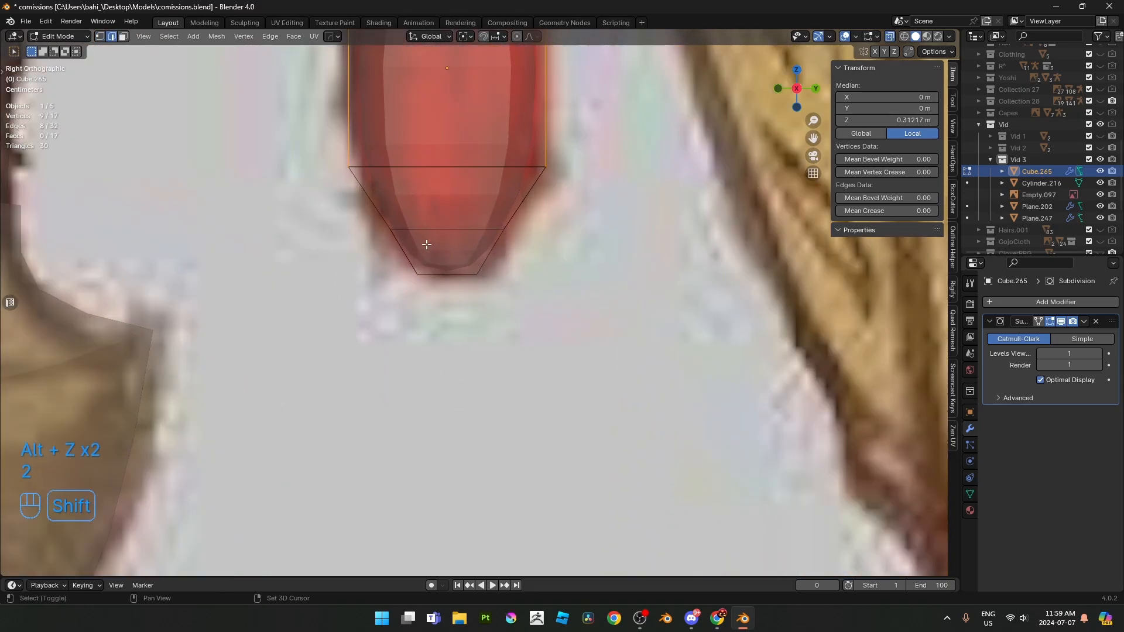
key("shift+e")
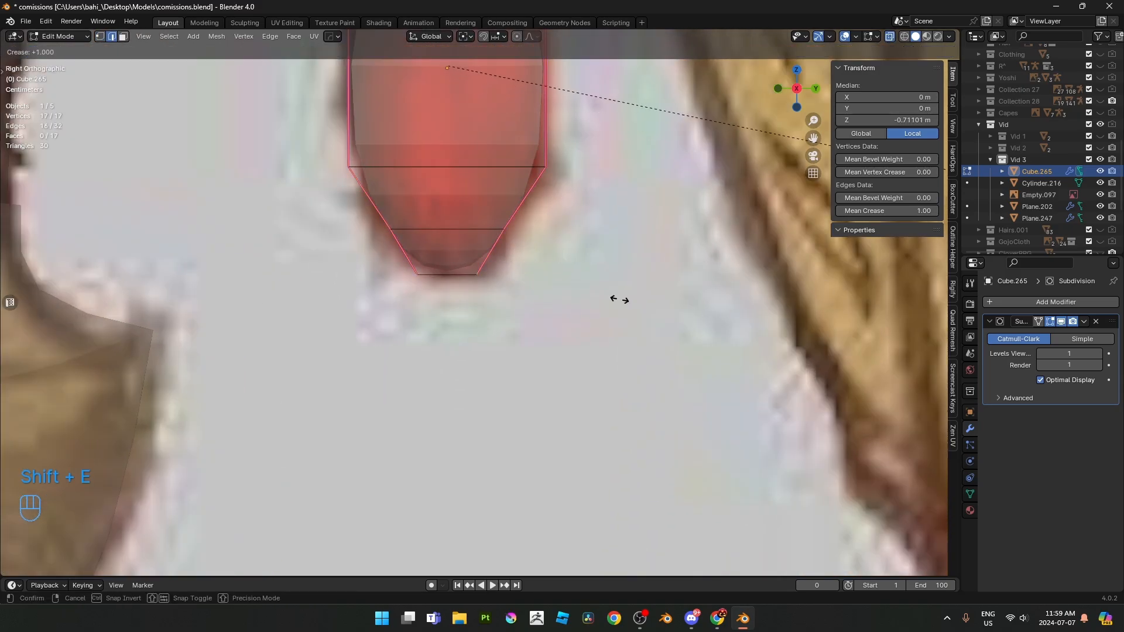
left_click(617, 298)
scroll(440, 271, "down", 2)
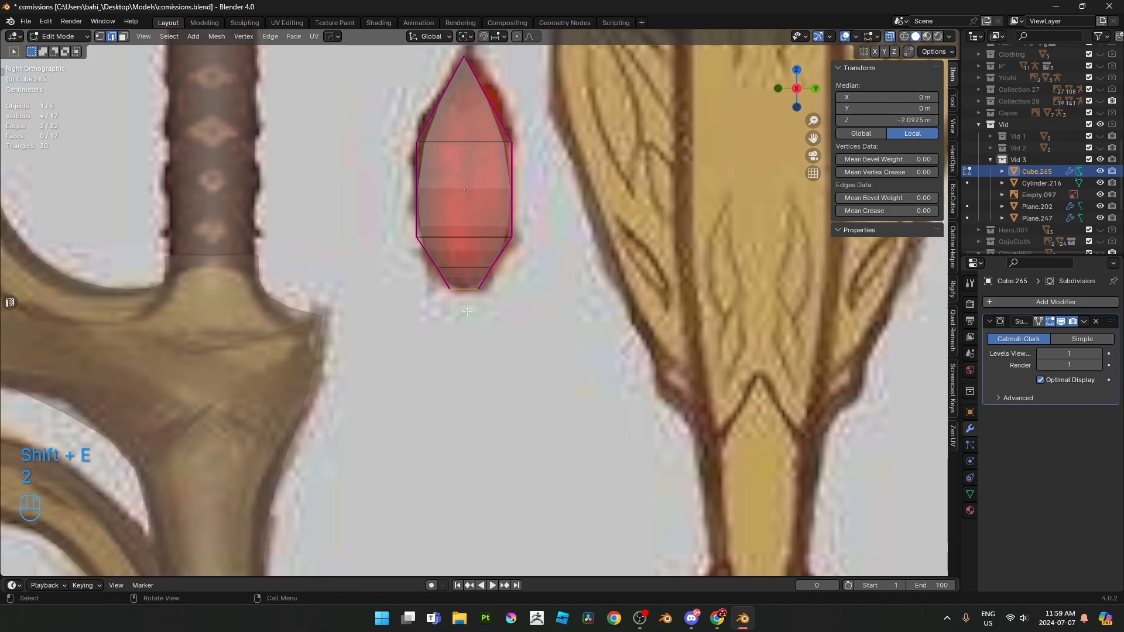
- Crease the bottom face's edges to 1.00, shade the gem smooth with a 30° auto smooth angle, and save the file
left_click(513, 315)
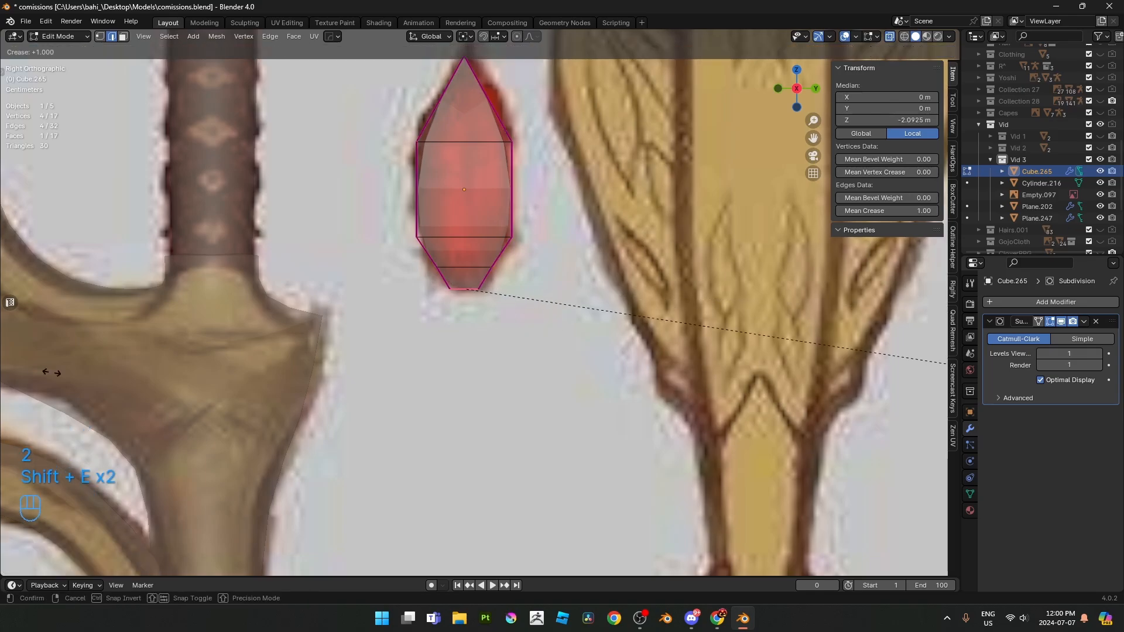
left_click(52, 373)
key("alt+z")
key("Tab")
right_click(630, 188)
left_click(630, 187)
key("ctrl+s")
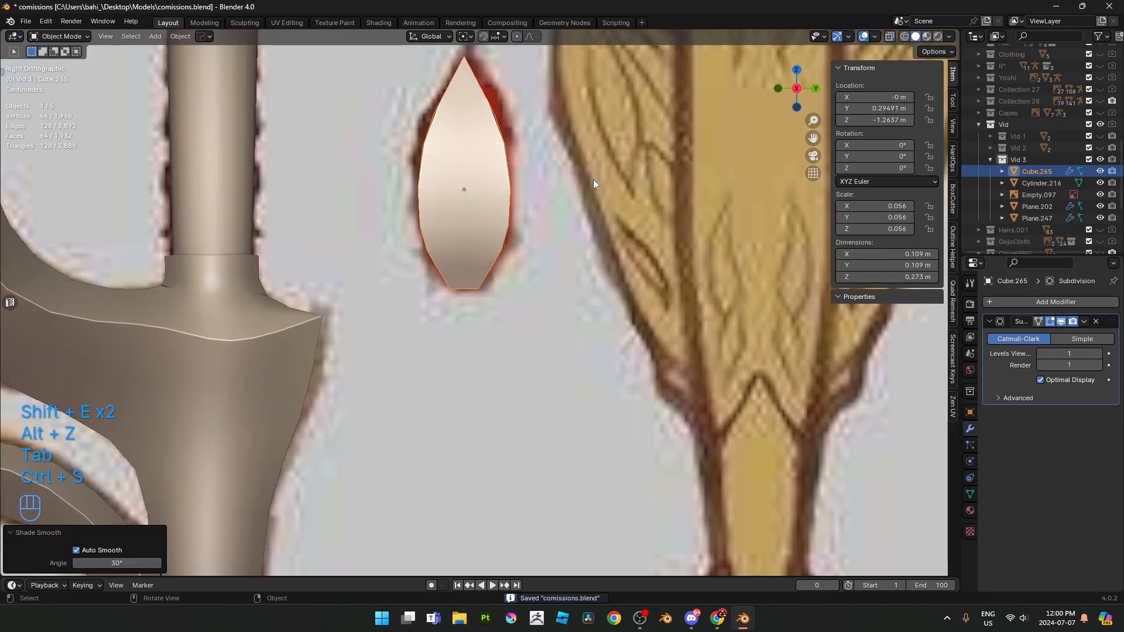
- Crease the two horizontal edge rings around the gem's upper and lower shoulders
key("Tab")
key("alt+z")
scroll(506, 312, "up", 2)
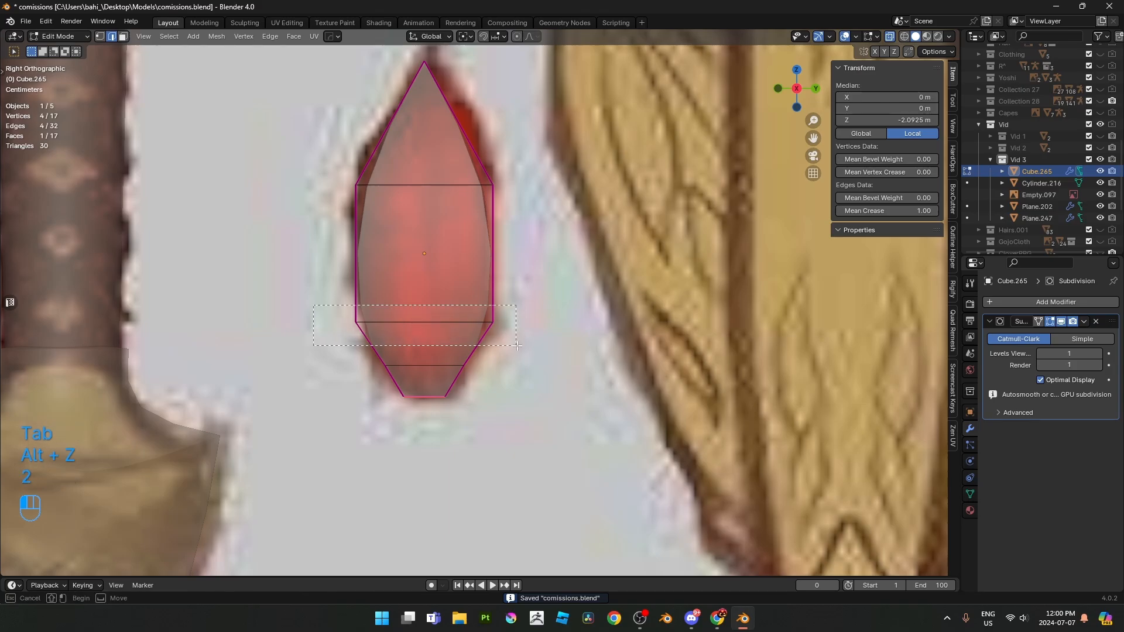
left_click_drag(320, 170, 521, 214, "shift")
key("shift+e")
left_click(843, 244)
- Adjust the gem's vertices along Z and mark the two visible edges of the upper ring as sharp
key("alt+z")
key("1")
middle_click_drag(375, 199, 659, 290)
key("g")
key("z")
key("Tab")
key("Tab")
key("2")
key("ctrl+e")
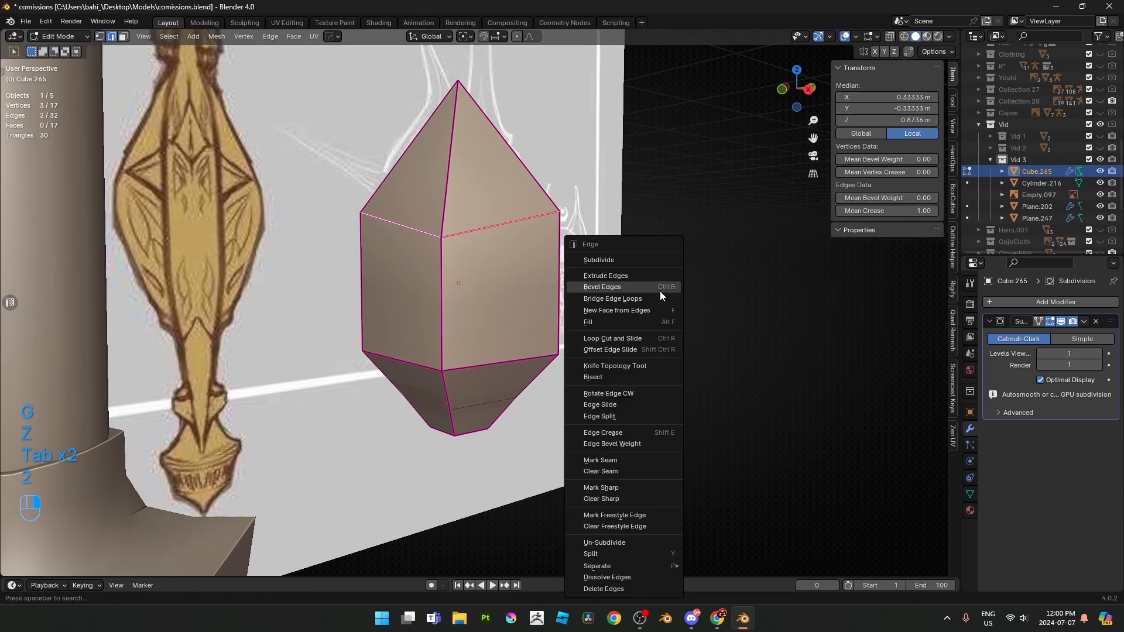
left_click(621, 488)
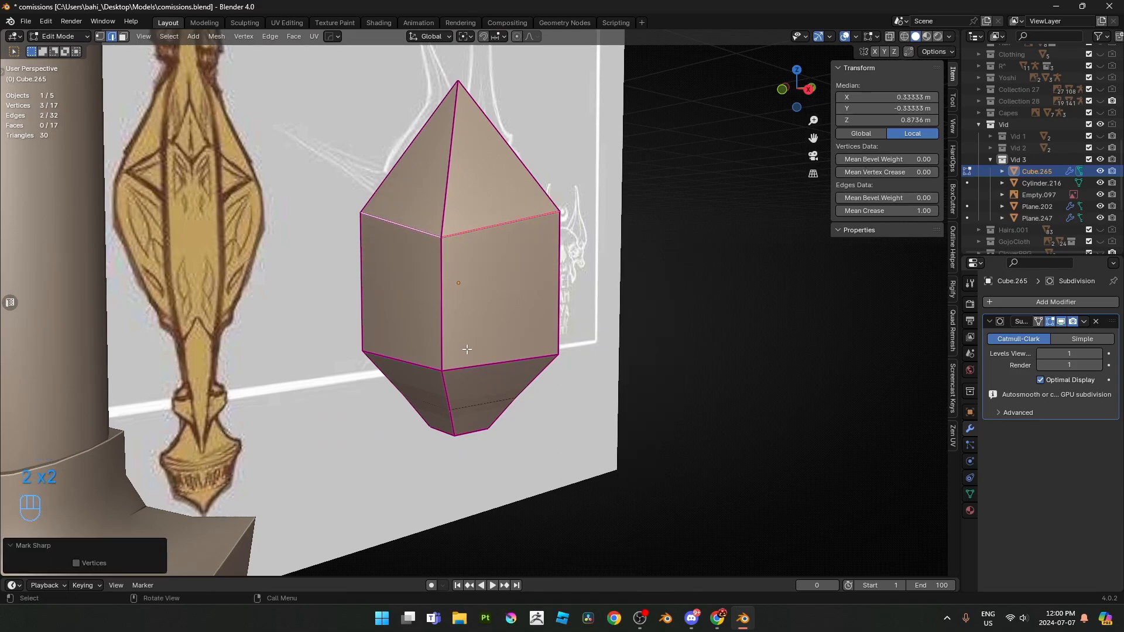
- Mark the visible edges of the gem's lower ring as sharp and check the shading in Object Mode
left_click(417, 365)
key("ctrl+e")
left_click(624, 356)
key("Tab")
middle_click_drag(624, 355, 420, 247)
key("Tab")
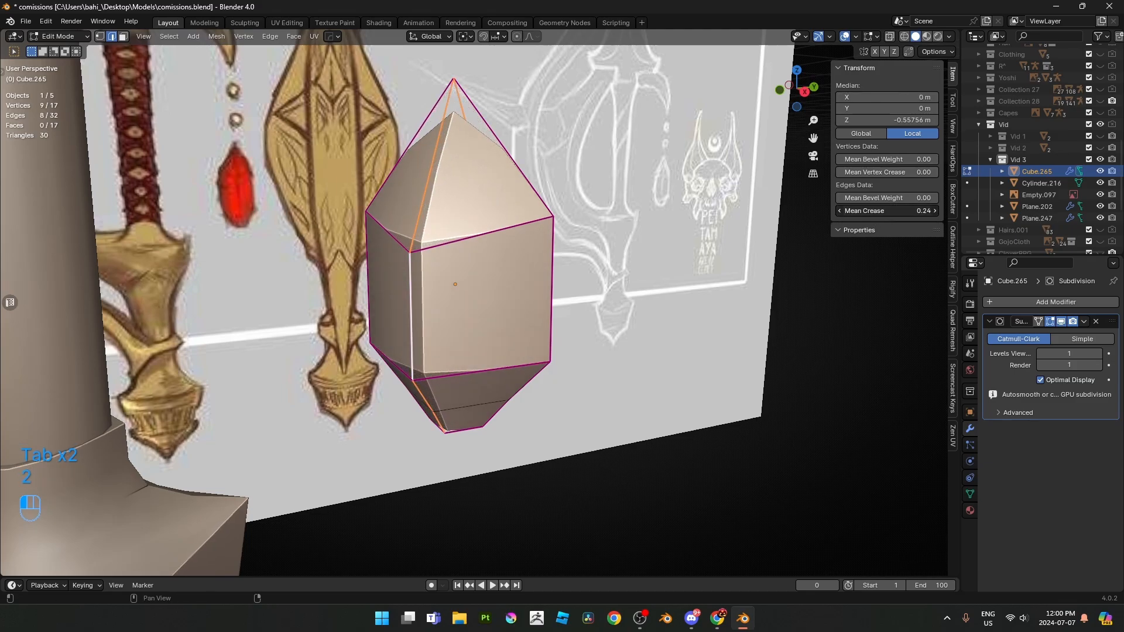
- Set the mean crease of the front corner's vertical edge path, from tip to bottom, to 0.24
left_click_drag(887, 211, 939, 211)
left_click(426, 205)
middle_click_drag(426, 204, 448, 241)
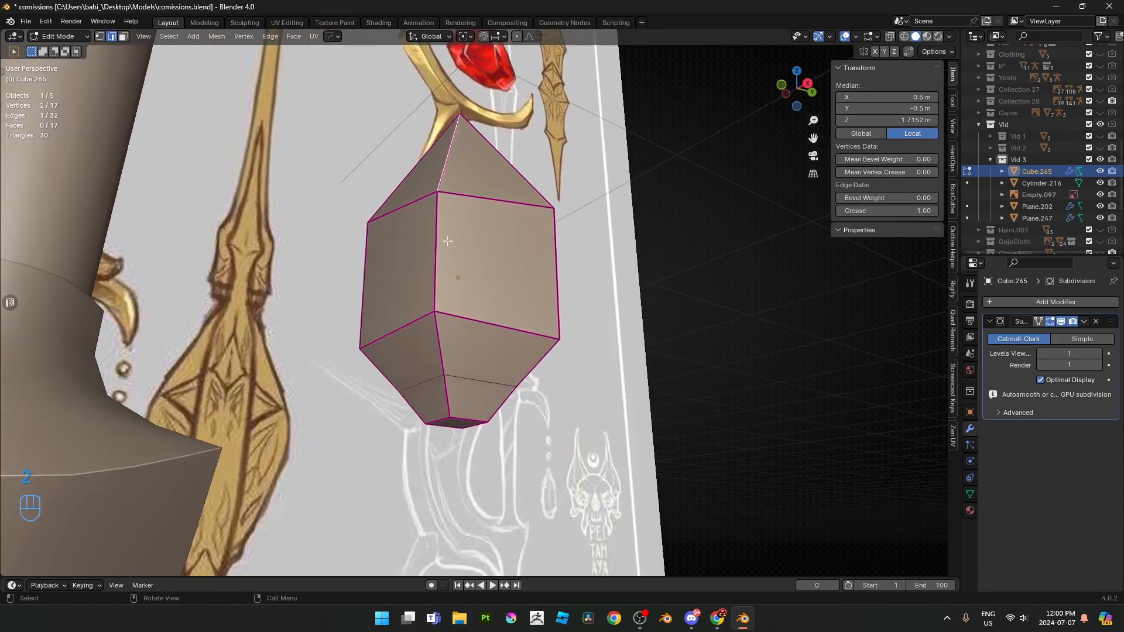
middle_click_drag(448, 375, 841, 240)
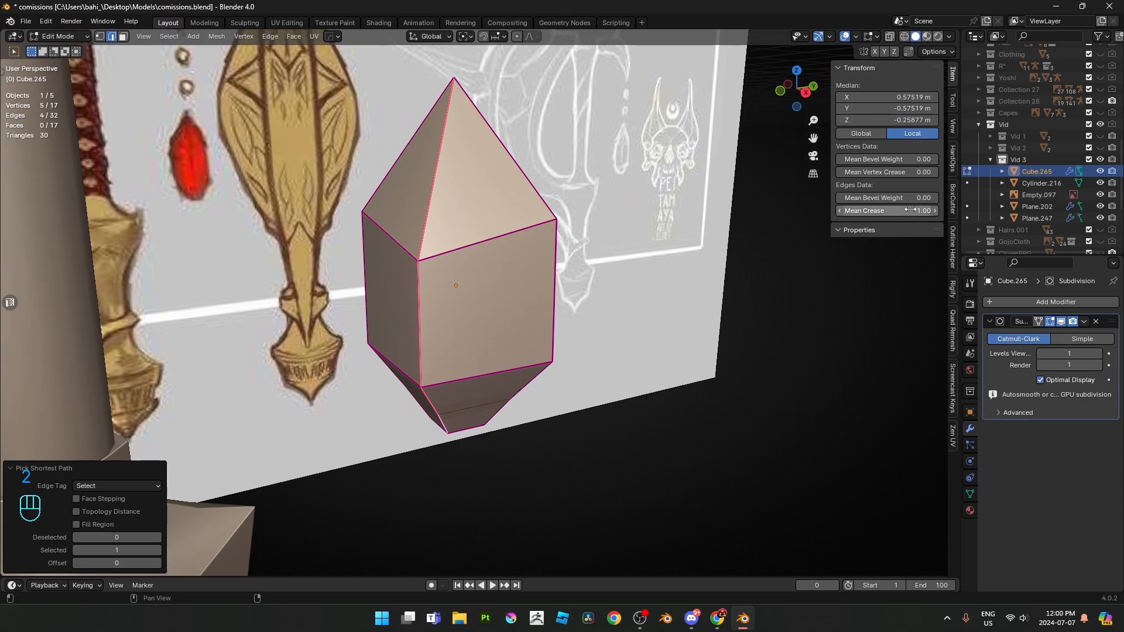
left_click_drag(910, 209, 860, 211)
scroll(515, 243, "down", 3)
key("Tab")
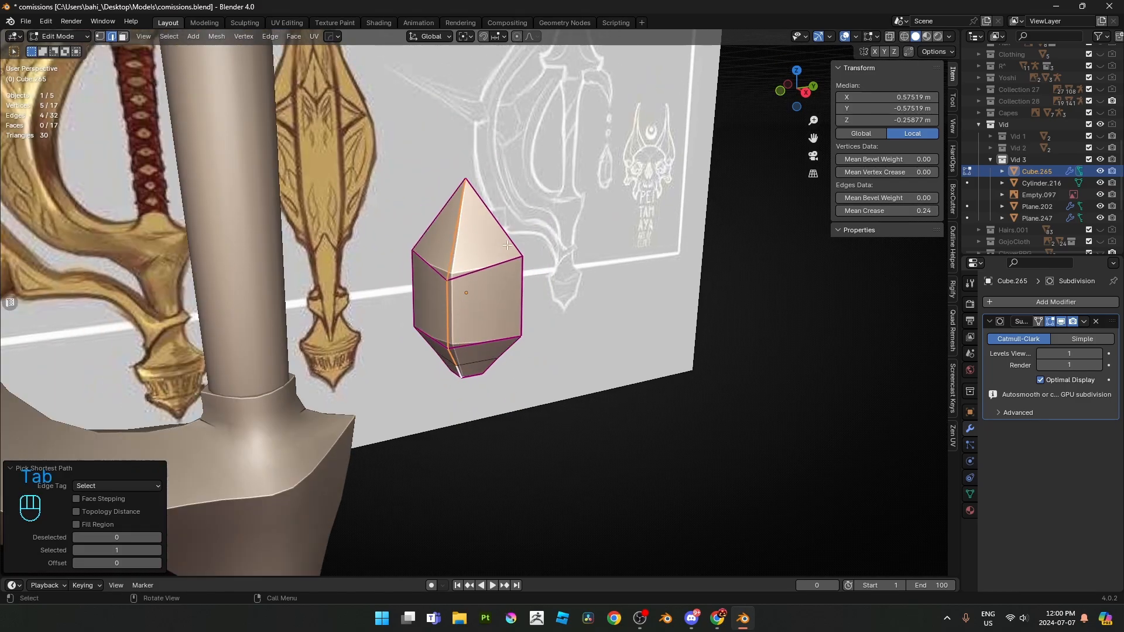
- Scale the gem object to 0.061 along Z and 0.052 along X and Y, and save the file
middle_click_drag(498, 242, 560, 215)
key("Tab")
key("s")
key("z")
left_click(587, 163)
key("s")
key("shift+z")
left_click(673, 381)
left_click(566, 416)
middle_click_drag(519, 361, 475, 224, "ctrl")
key("ctrl+s")
- Rotate the gem's whole mesh about its vertical axis and save the file
key("Tab")
key("KP_3")
key("alt+z")
key("a")
key("alt+z")
key("r")
left_click(578, 329)
key("Tab")
key("ctrl+s")
- Move one vertex of the gem's bottom face up about 0.003 m along Z
key("Tab")
scroll(470, 325, "up", 2)
middle_click_drag(492, 404, 465, 308, "shift")
left_click(442, 299)
left_click(403, 314)
key("g")
key("z")
left_click(405, 332)
key("alt+z")
key("alt+z")
key("Tab")
key("Tab")
- Move another bottom-face vertex freely to give the gem an irregular lower end
left_click(431, 337)
scroll(456, 328, "up", 4)
middle_click_drag(416, 373, 446, 355)
key("g")
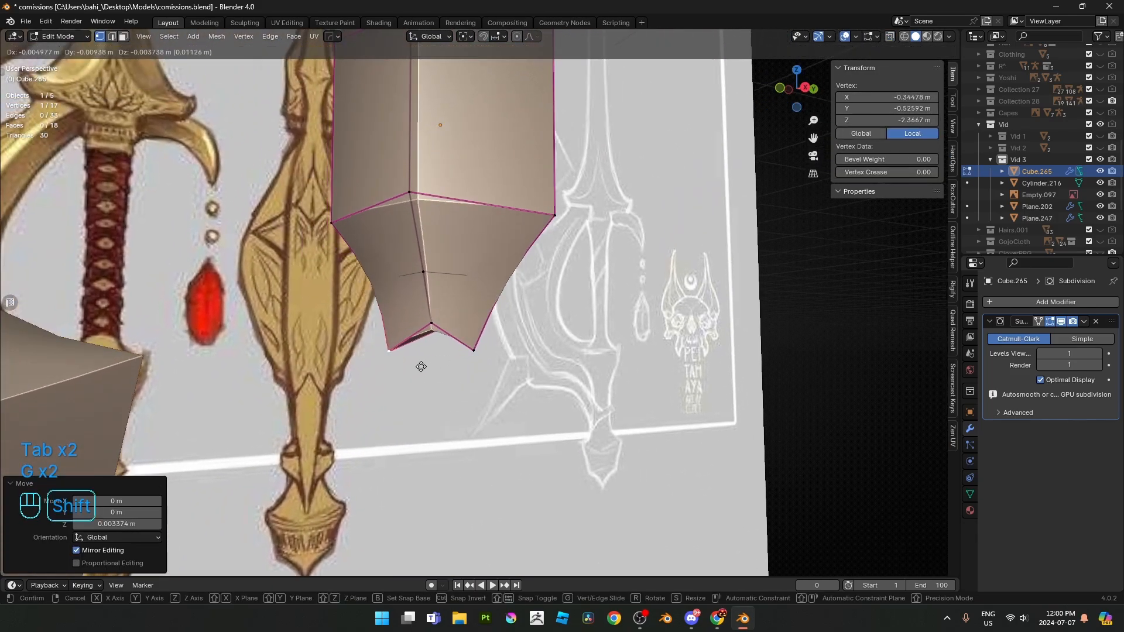
left_click(578, 230)
key("Tab")
- Compare the gem's outline with the red crystal reference in the right view, including with X-ray
middle_click_drag(532, 265, 454, 327)
scroll(455, 327, "down", 3)
key("KP_3")
scroll(455, 327, "down", 3)
middle_click_drag(505, 297, 494, 340, "shift")
scroll(504, 334, "up", 1)
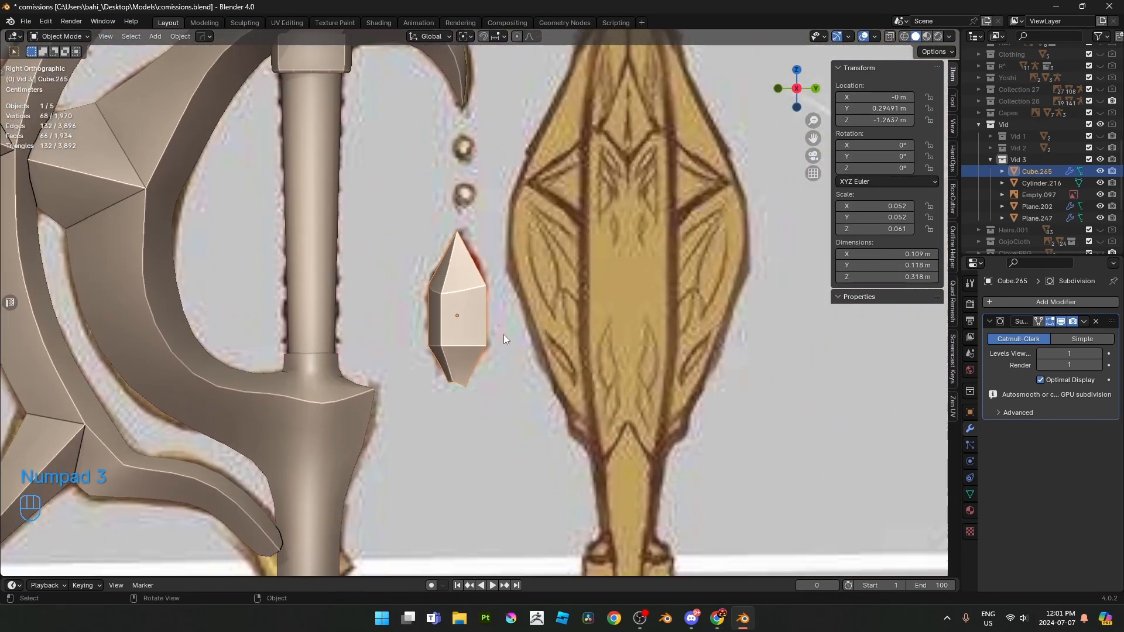
scroll(501, 333, "up", 1)
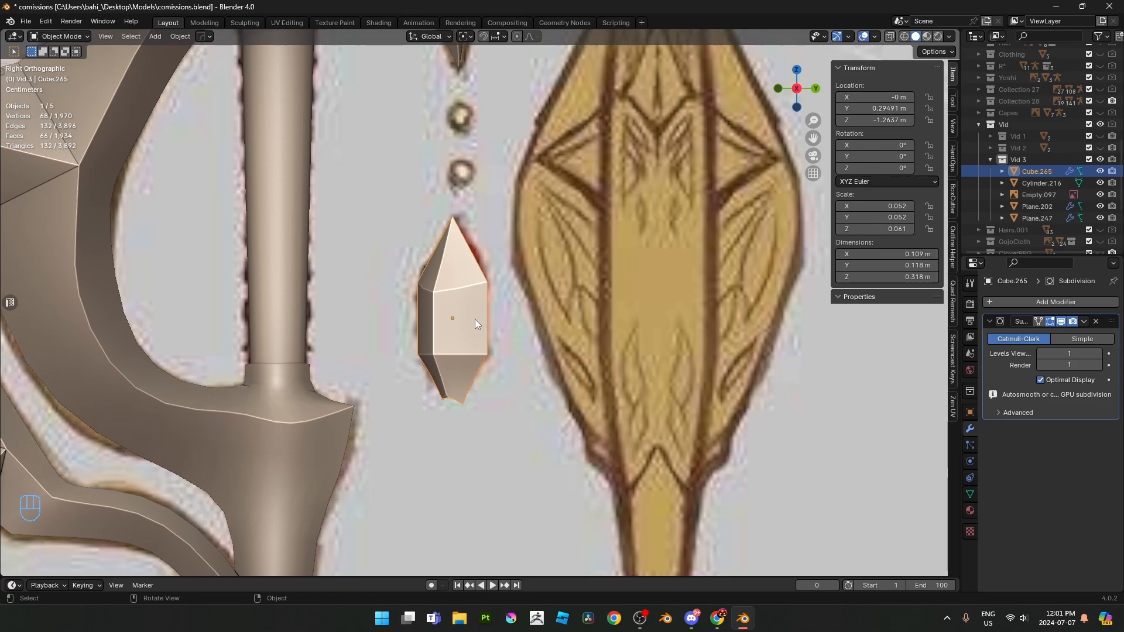
key("Tab")
key("alt+z")
scroll(475, 319, "up", 2, "shift")
key("Tab")
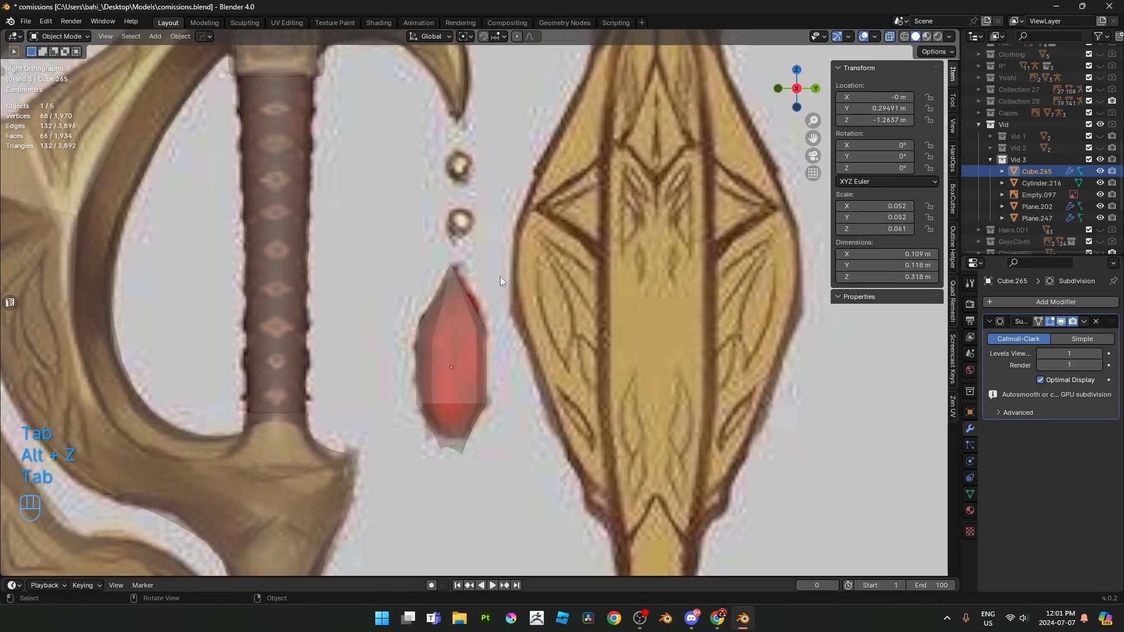
middle_click_drag(411, 352, 425, 301, "shift")
- Mark the edges of the upper and lower rings on the gem's other side as sharp
middle_click_drag(404, 316, 434, 295)
key("alt+z")
scroll(440, 331, "up", 2)
left_click(497, 312)
key("Tab")
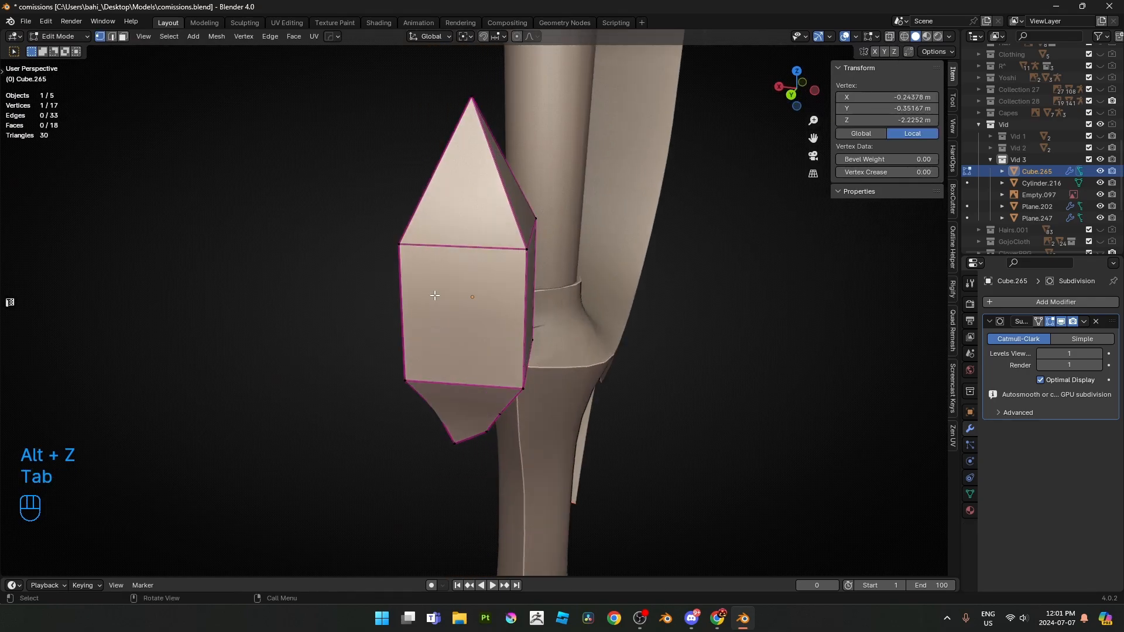
middle_click_drag(520, 266, 540, 254)
left_click(496, 389, "shift")
right_click(695, 398)
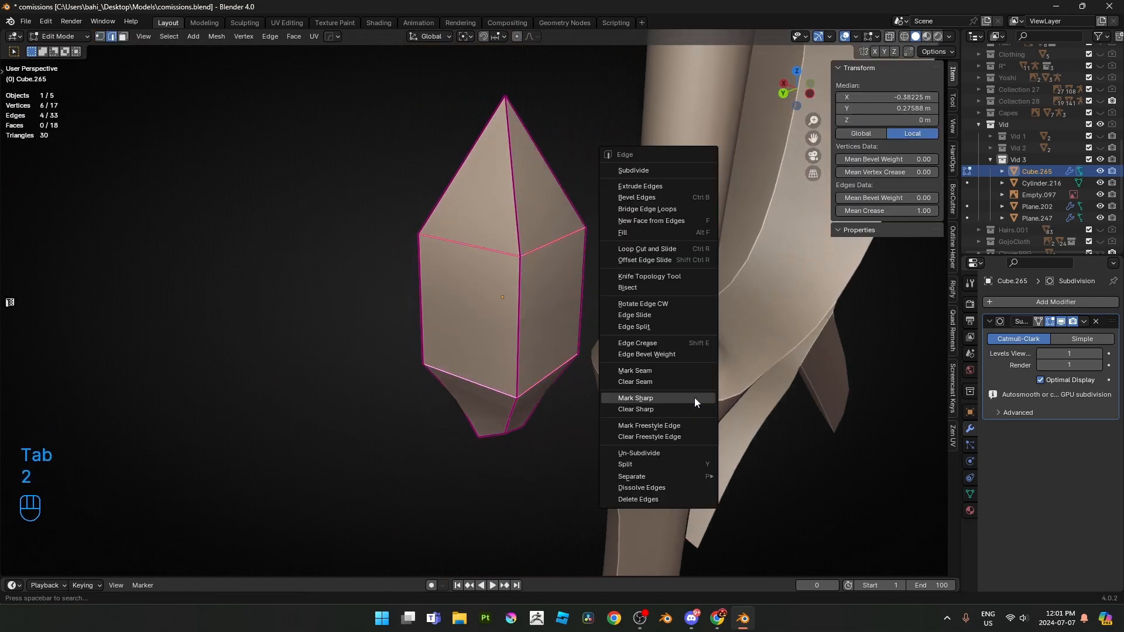
left_click(694, 398)
- Nudge a vertex of the gem's bottom rim up along Z to a local height of about -2.2134 m
key("Tab")
mouse_move(475, 377)
middle_mouse_down()
mouse_move(635, 354)
mouse_move(511, 372)
mouse_move(523, 346)
mouse_move(475, 394)
middle_mouse_up()
key("Tab")
key("alt+z")
key("1")
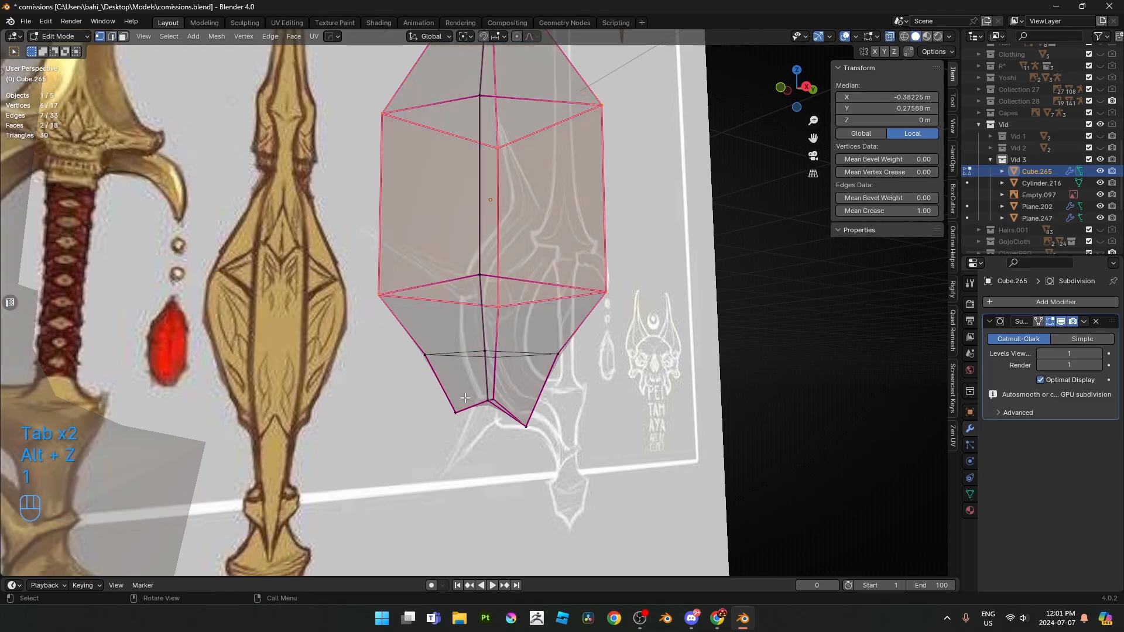
left_click_drag(487, 428, 490, 428)
key("alt+z")
key("g")
key("z")
left_click(489, 424)
- Raise the bottom-rim corner vertex further along Z and check the gem's lower end in Object Mode
key("alt+z")
left_click_drag(433, 386, 462, 423)
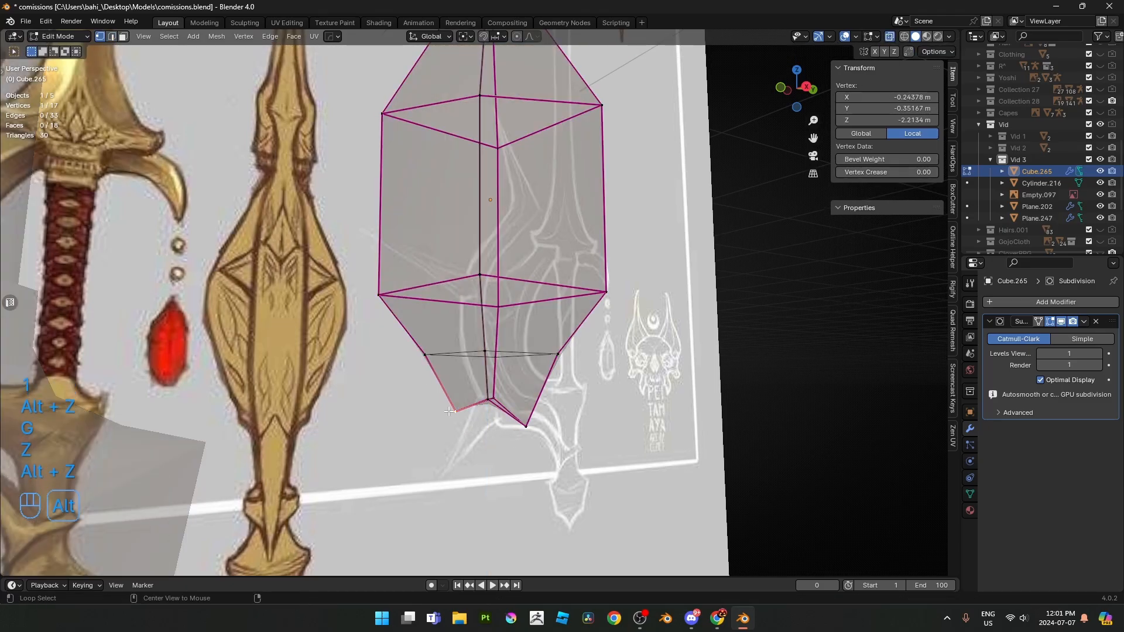
key("alt+z")
key("g")
key("z")
left_click(449, 398)
middle_click_drag(449, 398, 493, 382)
key("Tab")
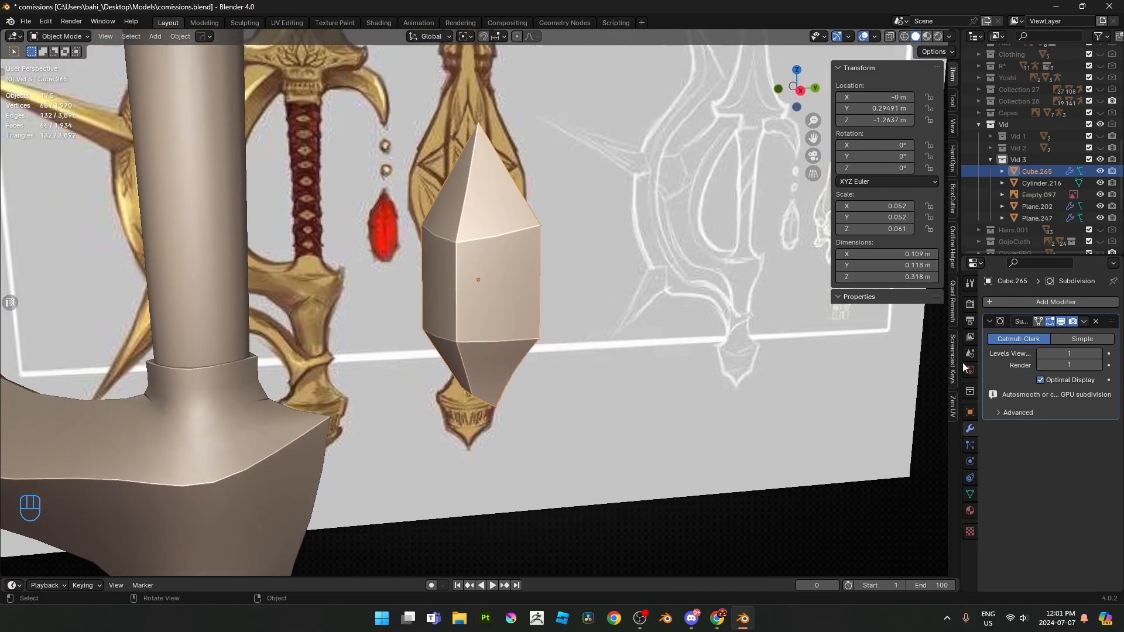
- Apply the Subdivision modifier and dissolve the horizontal edge loop around the gem's middle
left_click(1084, 322)
left_click(1026, 334)
key("Tab")
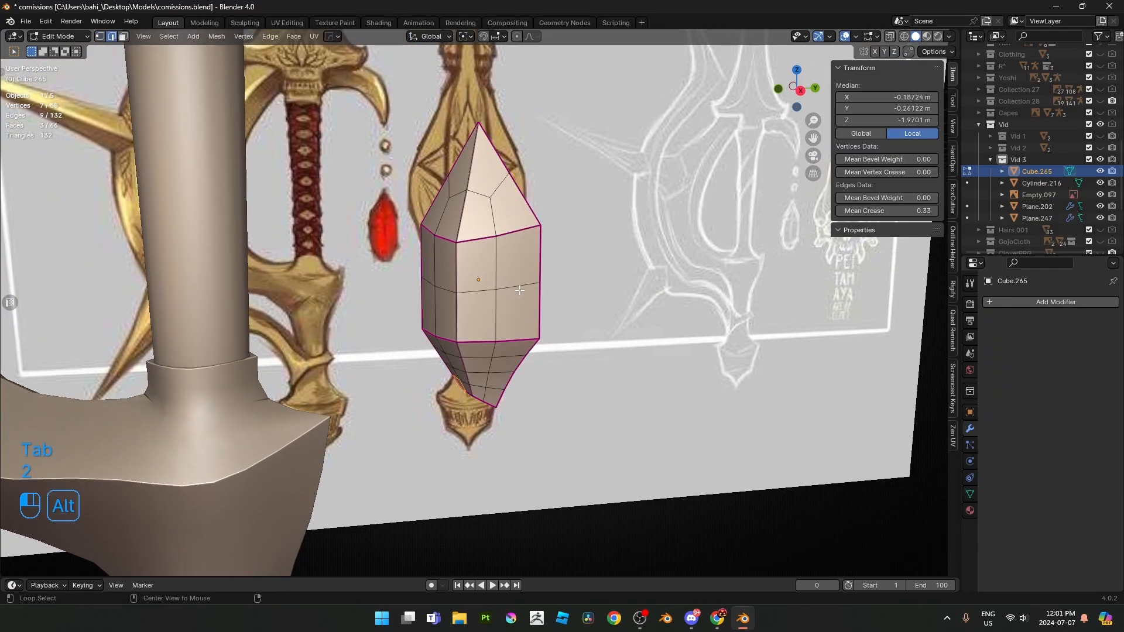
left_click(520, 290, "alt")
middle_click_drag(520, 290, 528, 274)
scroll(515, 333, "up", 1)
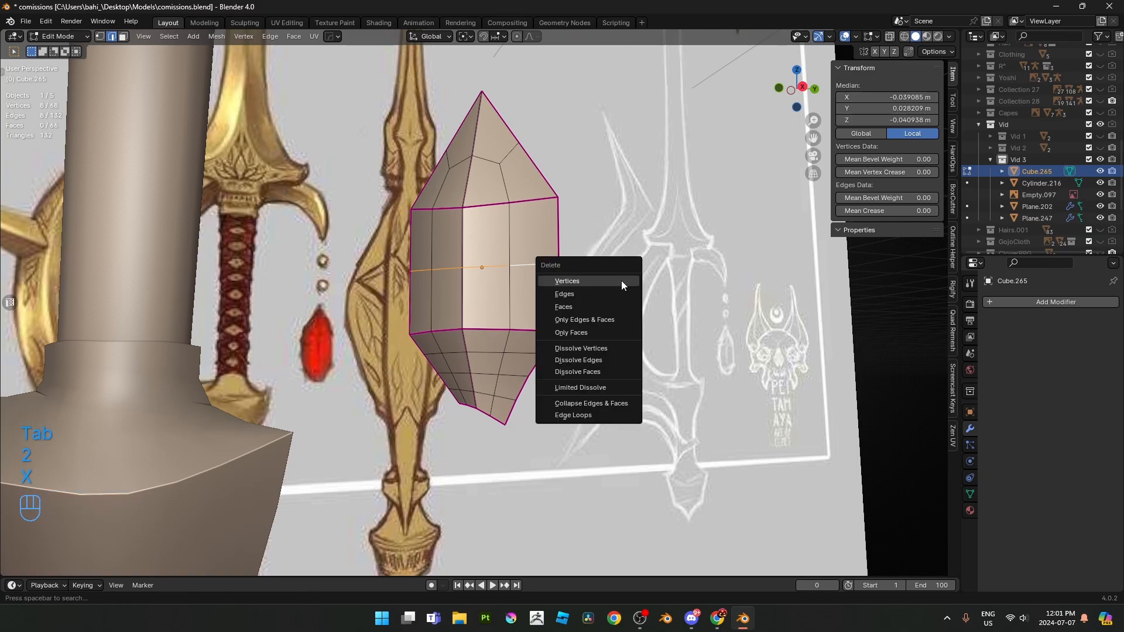
left_click(586, 365)
- Dissolve the vertical mid-face edge loops on the visible sides and the horizontal ring in the upper pyramid
left_click(427, 264, "alt+shift")
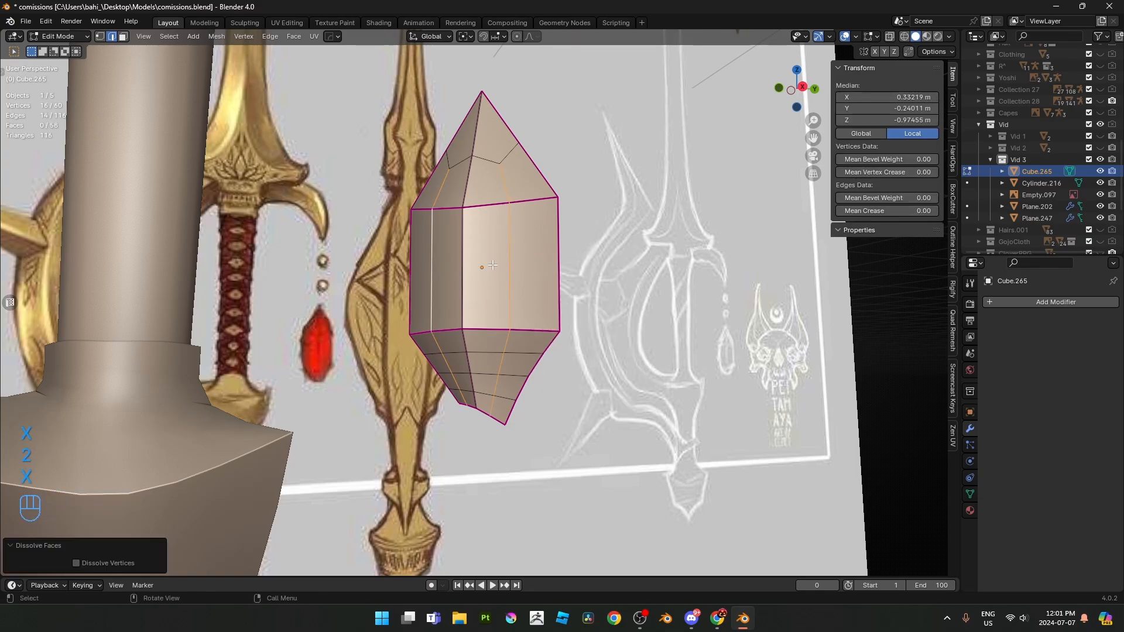
left_click(493, 264)
left_click(504, 152, "alt")
middle_click_drag(504, 153, 385, 199)
key("x")
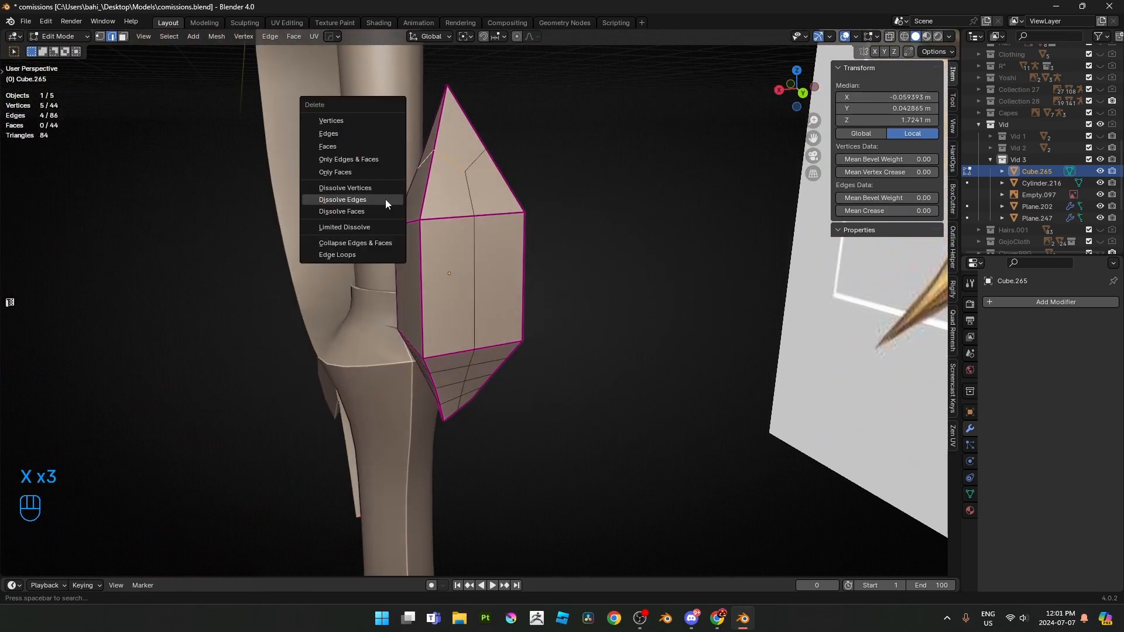
left_click(385, 199)
- Dissolve the remaining vertical mid-face edge loops on the other sides and merge all vertices by distance
left_click(474, 239, "alt")
middle_click_drag(473, 239, 370, 253)
left_click(487, 251)
middle_click_drag(487, 251, 514, 341)
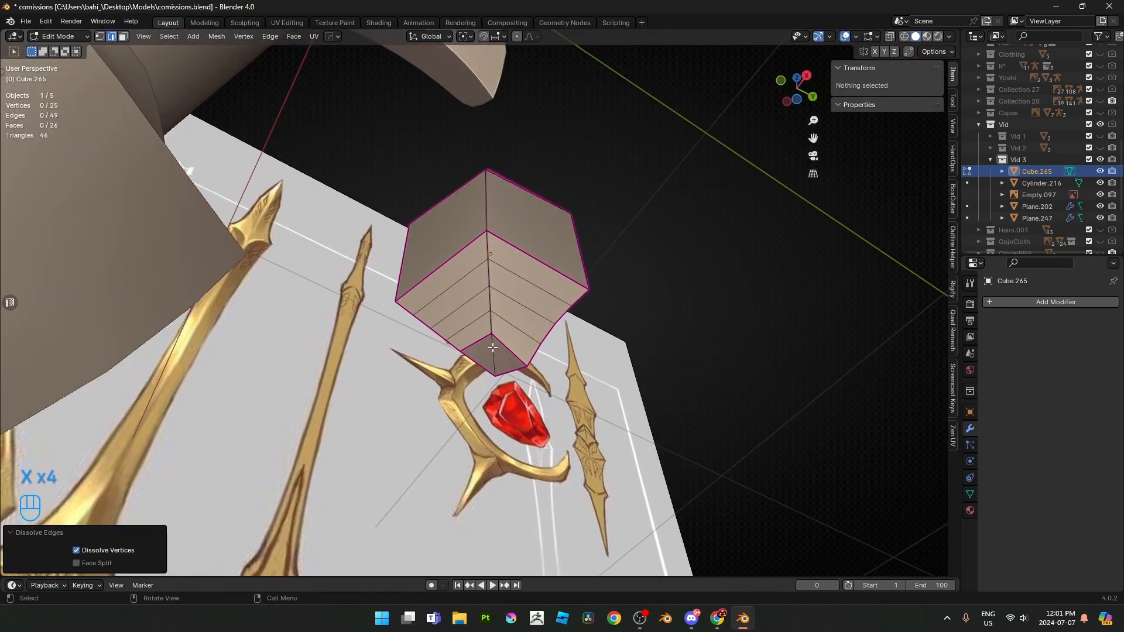
key("a")
key("m")
left_click(572, 371)
- Dissolve two of the extra horizontal edge loops on the gem's lower taper and check the cleaned mesh
middle_click_drag(572, 371, 524, 391)
key("2")
left_click(516, 387, "alt")
key("x")
left_click(662, 392)
left_click(541, 332, "alt")
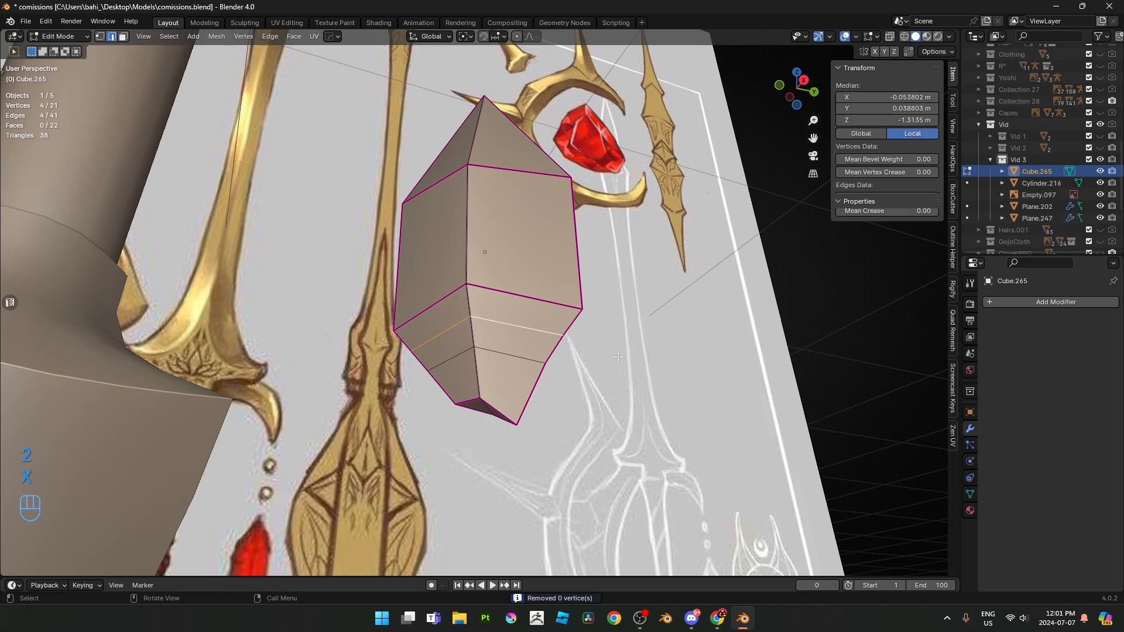
key("x")
left_click(619, 358)
key("Tab")
middle_click_drag(619, 359, 586, 368)
scroll(606, 389, "down", 2)
key("Tab")
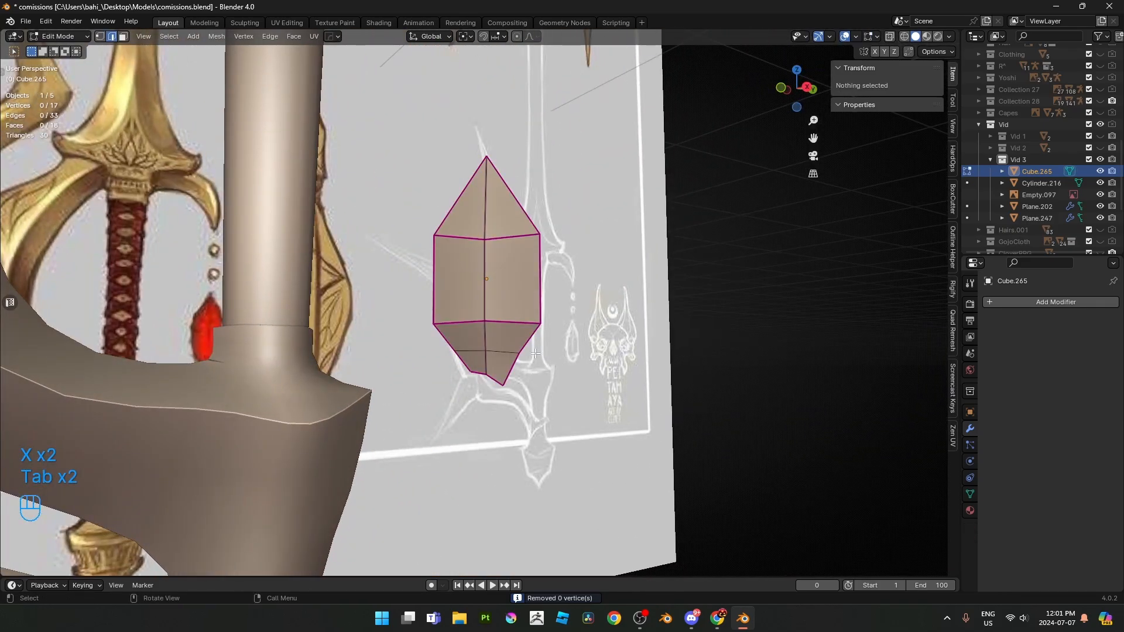
- Add an ico sphere with 1 subdivision to the gem's mesh in the right orthographic view
scroll(536, 353, "down", 3)
key("Tab")
key("KP_3")
scroll(484, 301, "up", 4)
middle_click_drag(483, 301, 497, 368, "shift")
scroll(498, 364, "up", 2)
key("Tab")
scroll(532, 254, "down", 3)
key("shift+a")
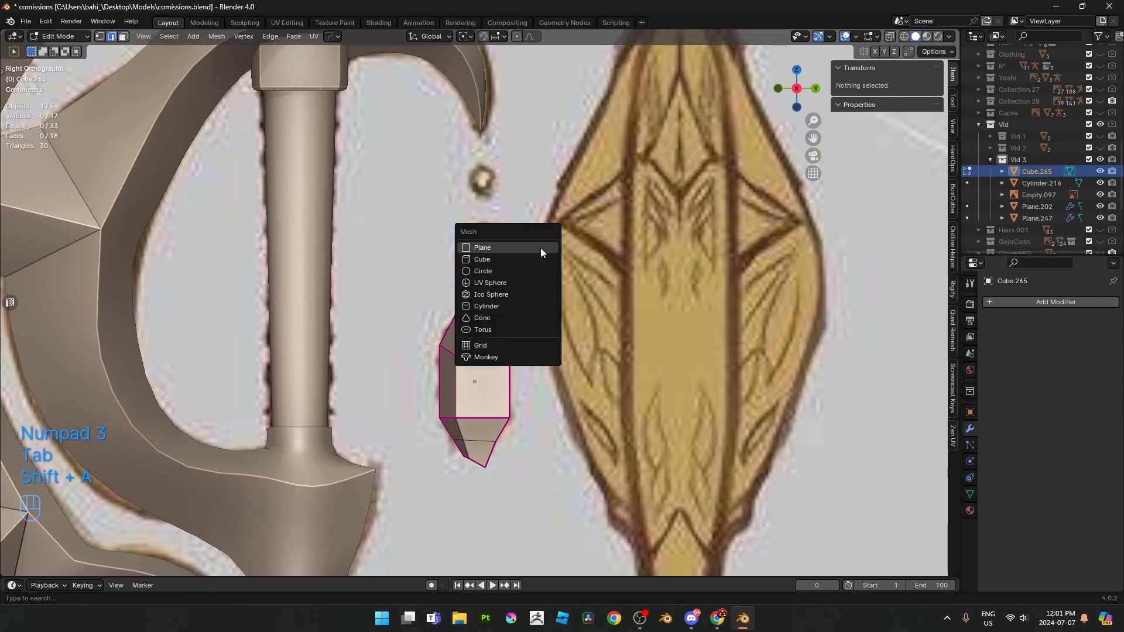
left_click(514, 296)
scroll(246, 357, "down", 2)
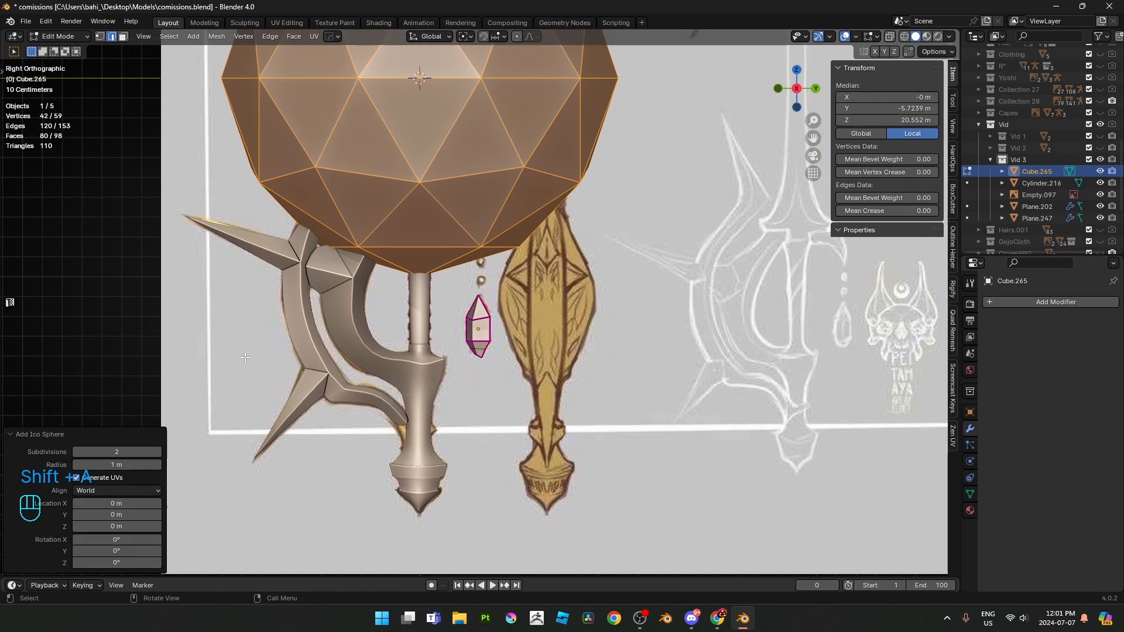
middle_click_drag(245, 357, 281, 400, "shift")
left_click(76, 452)
- Scale the ico sphere down and move it over to the hanging crystal
key("s")
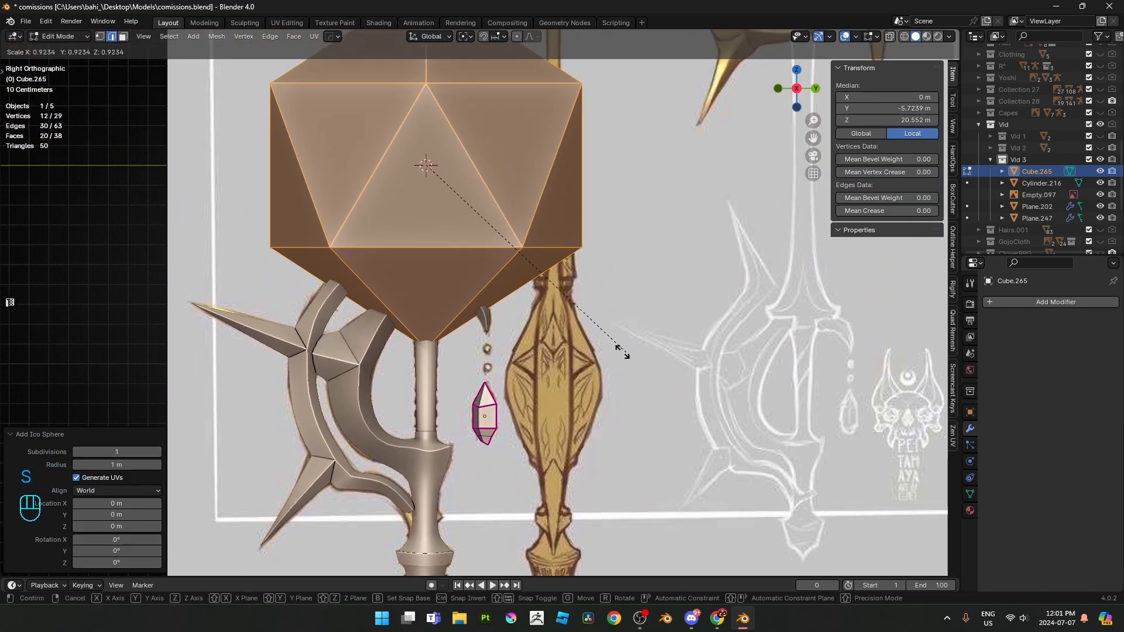
key("g")
left_click(507, 427)
scroll(506, 426, "up", 4)
key("s")
left_click(542, 436)
middle_click_drag(542, 436, 491, 259, "shift")
- Fit the ico sphere to the lower bead in the reference, scaling it down and rotating it about 15°
scroll(491, 260, "up", 4)
key("alt+z")
key("s")
left_click(500, 268)
key("g")
left_click(507, 230)
key("r")
left_click(536, 286)
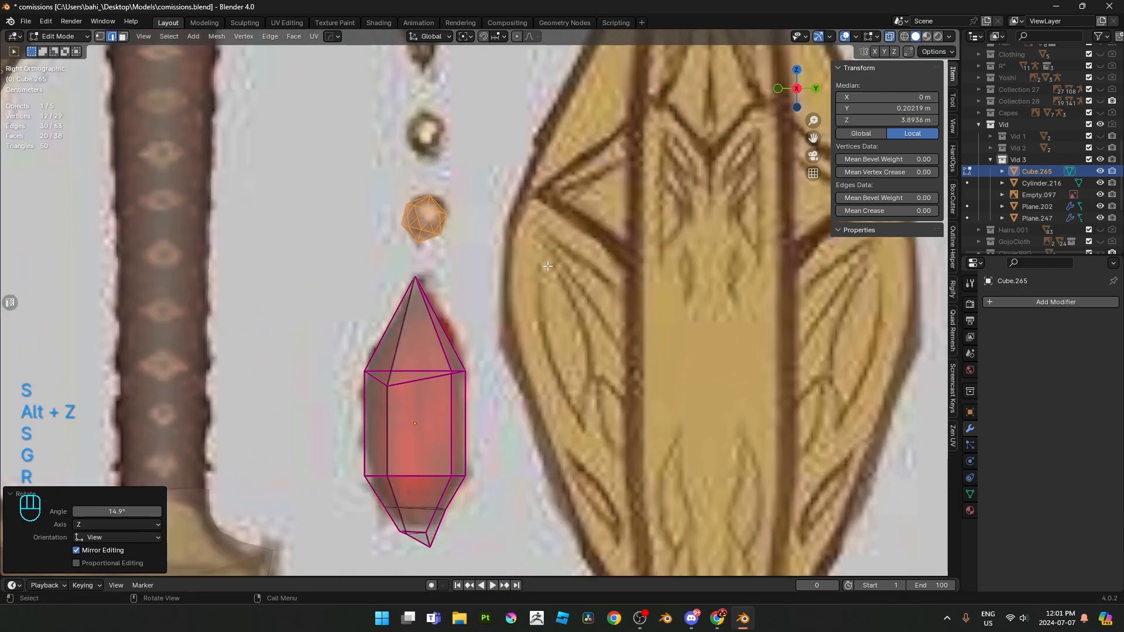
key("s")
left_click(510, 272)
key("g")
left_click(531, 271)
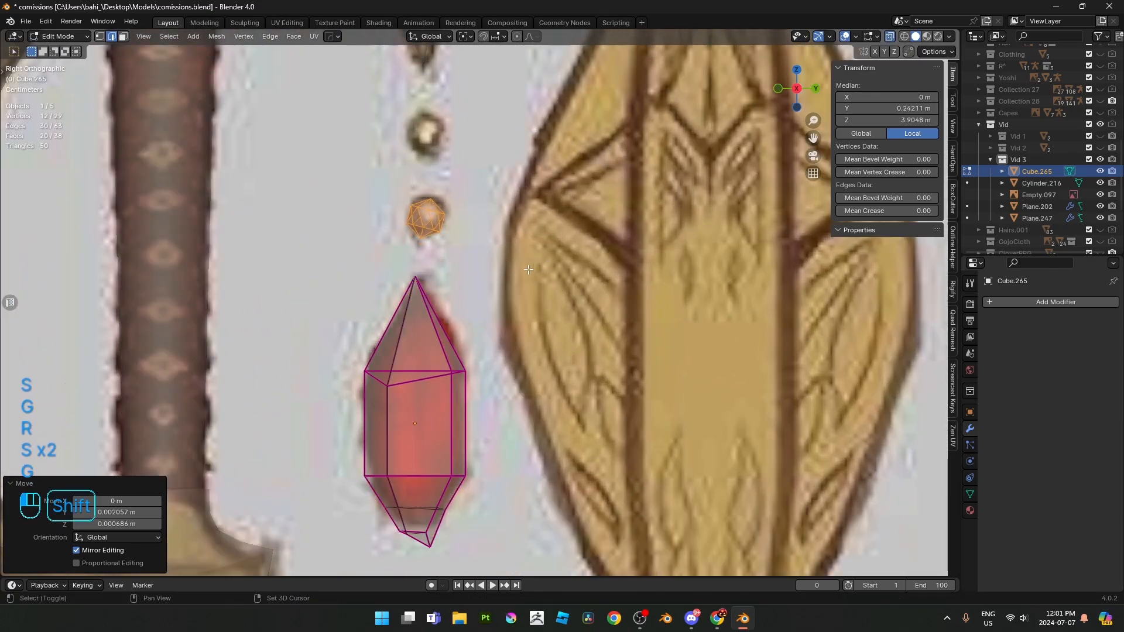
- Enable connected-only proportional editing with Sharp falloff and pull the bead's bottom vertex down to the reference outline
middle_click_drag(531, 271, 562, 309, "shift")
scroll(562, 309, "up", 2)
key("1")
left_click(443, 269)
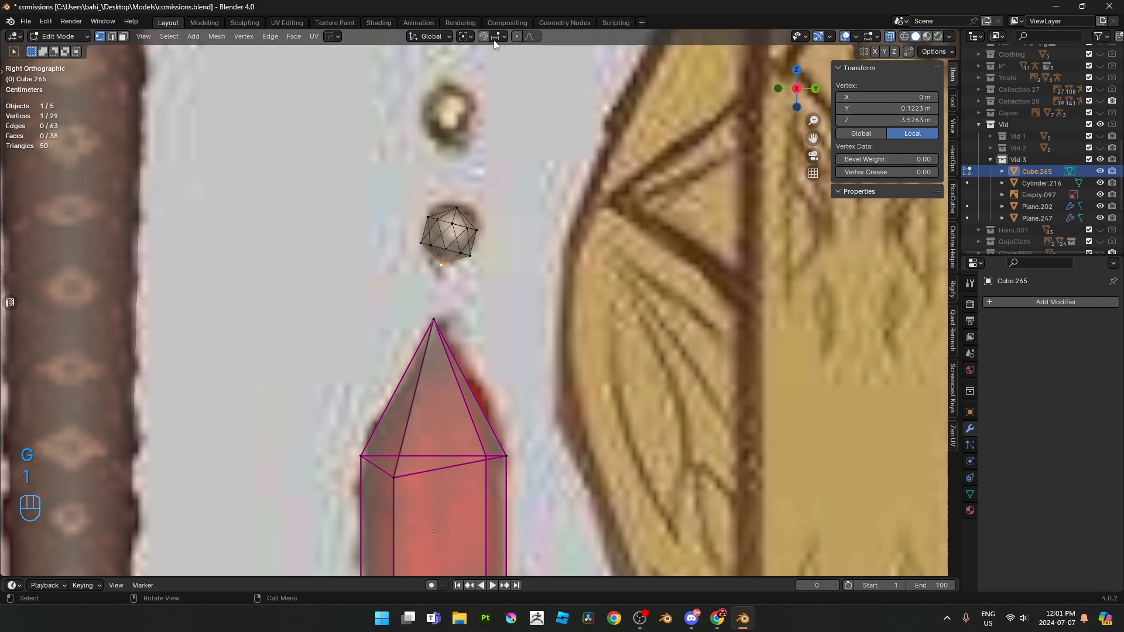
left_click(529, 37)
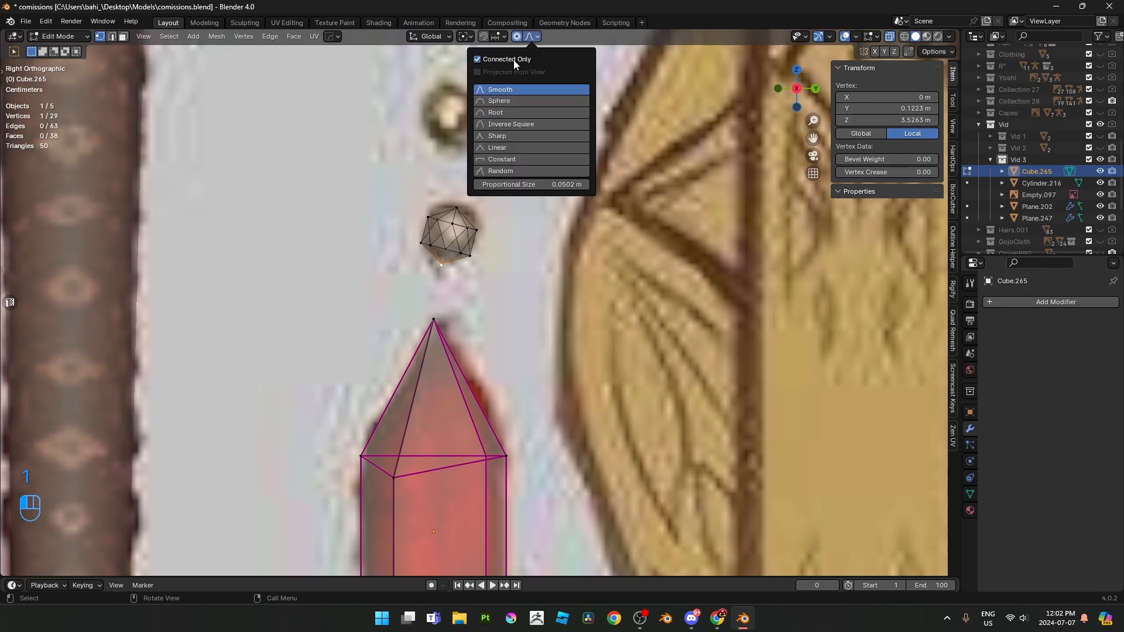
left_click(497, 124)
left_click(487, 324, "shift")
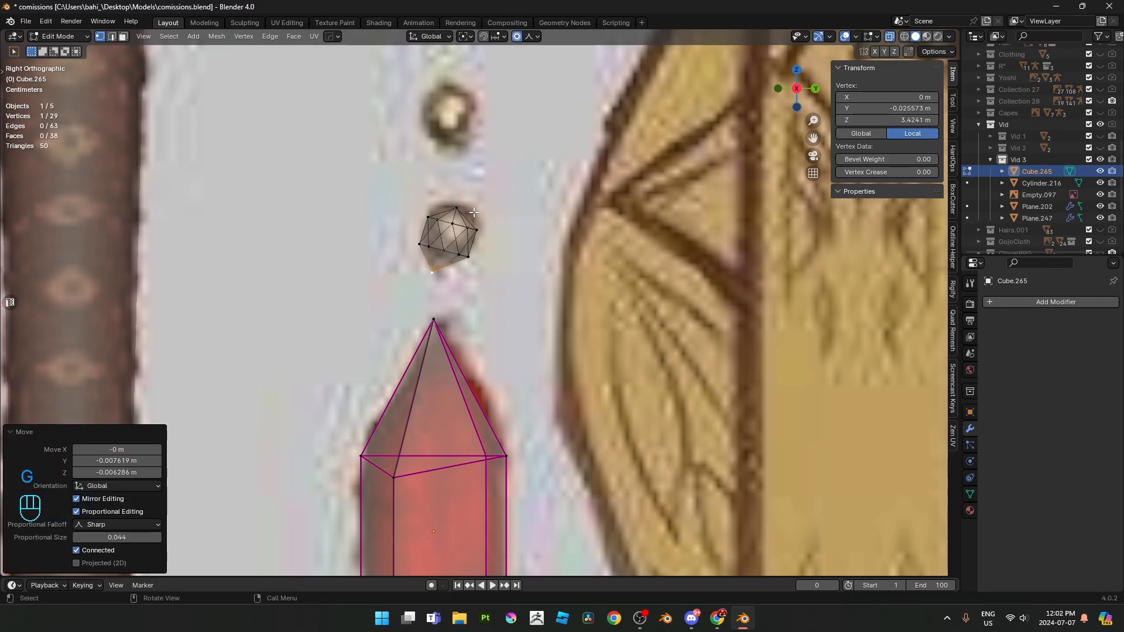
- Move the bead's upper and side vertices to match the irregular outline of the reference bead
left_click(457, 208)
key("g")
left_click(471, 212, "shift")
left_click(428, 217)
key("g")
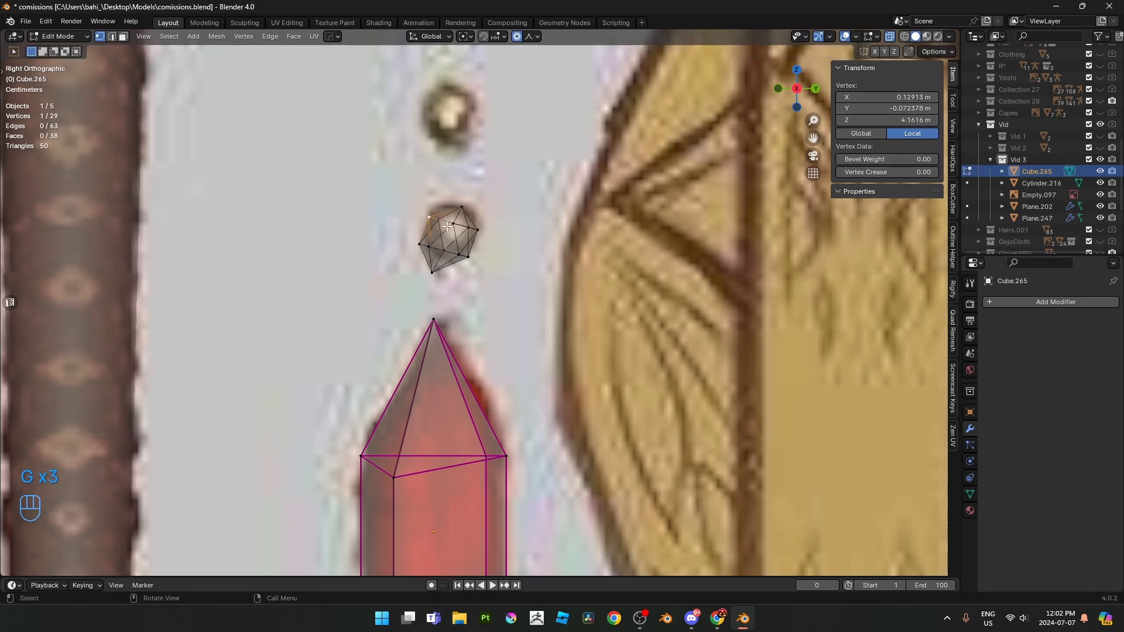
left_click(471, 244, "shift")
left_click(479, 230)
key("g")
left_click(480, 227, "shift")
key("alt+z")
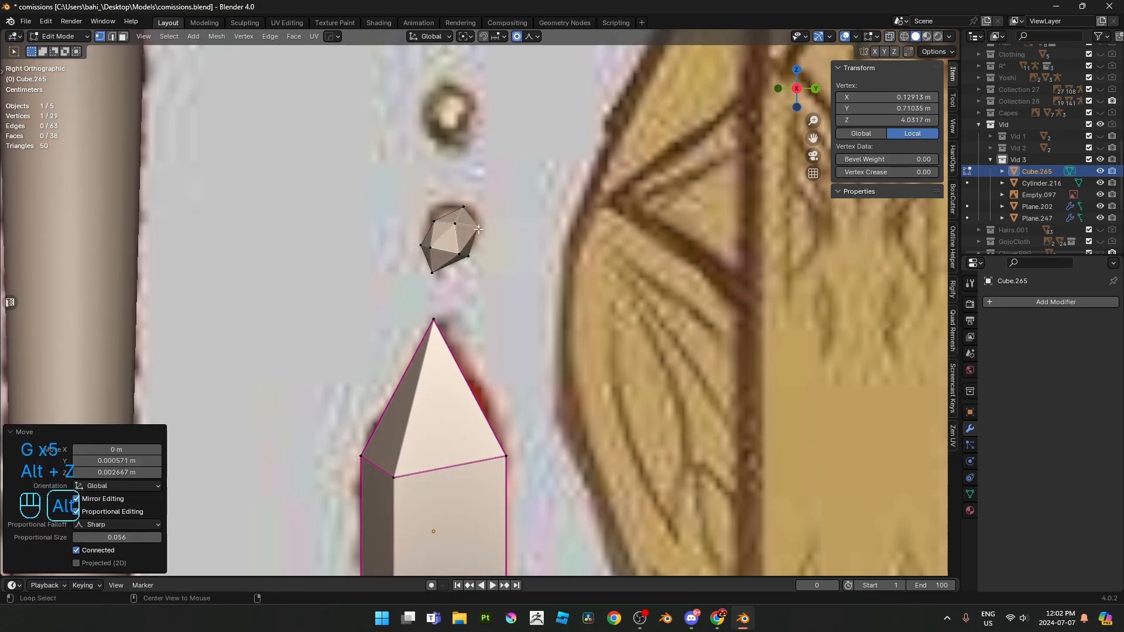
- Duplicate the finished lower bead and place the copy over the upper bead in the reference
key("Tab")
middle_click_drag(501, 230, 508, 317, "shift")
key("Tab")
key("alt+z")
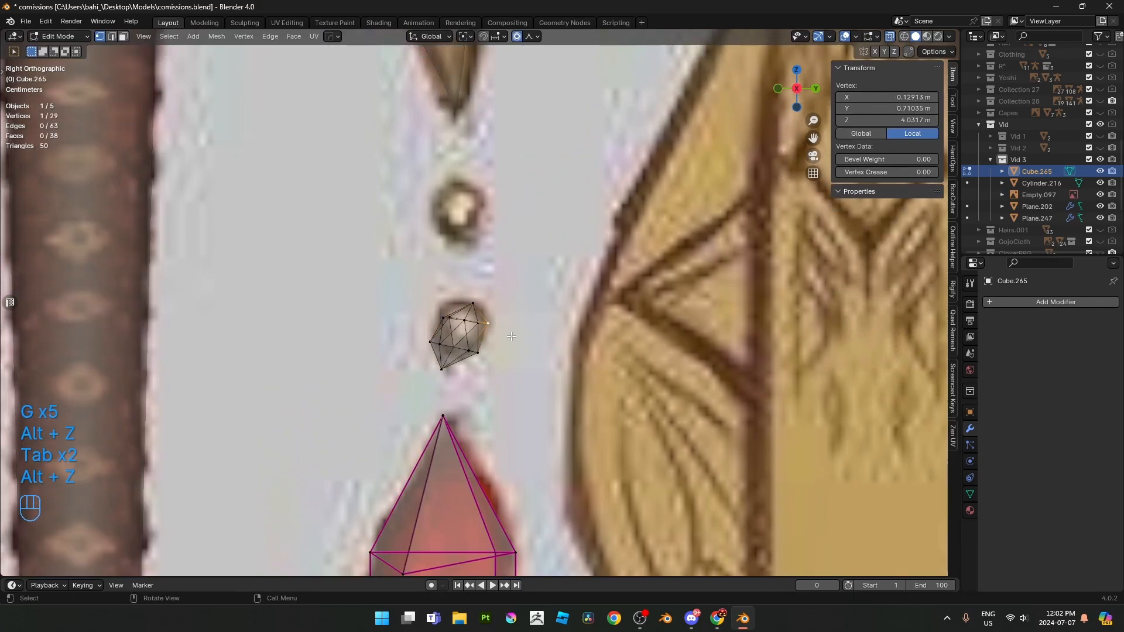
key("a")
left_click_drag(409, 269, 524, 381)
key("shift+d")
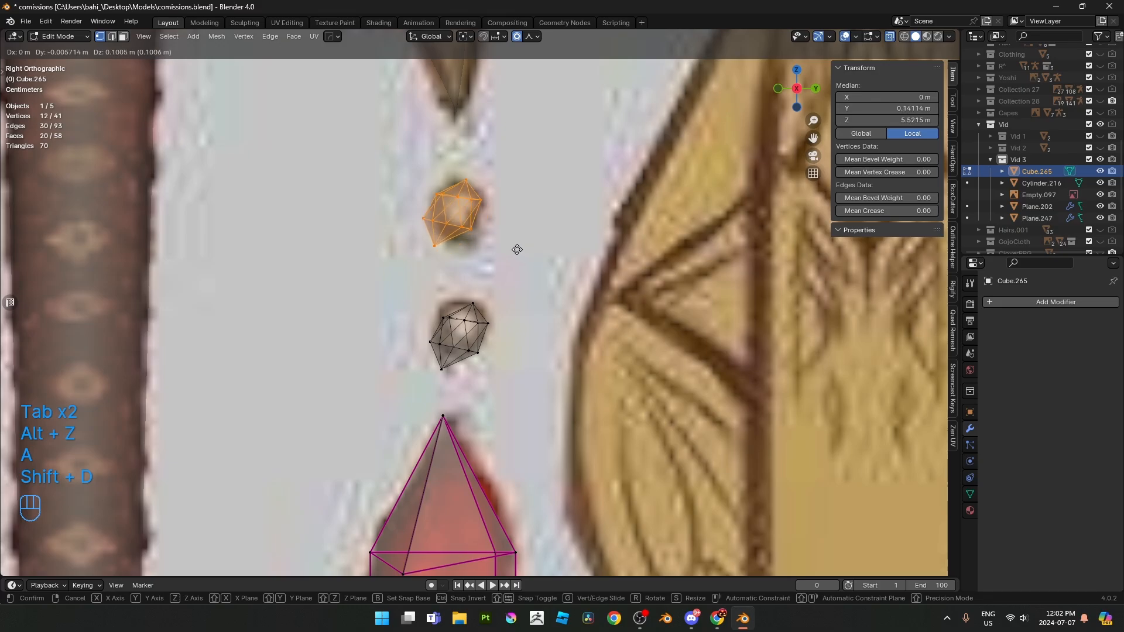
left_click(524, 245)
- Rotate, scale and move the duplicated bead to fit the upper reference bead, widening it along Y
key("r")
key("s")
left_click(558, 188)
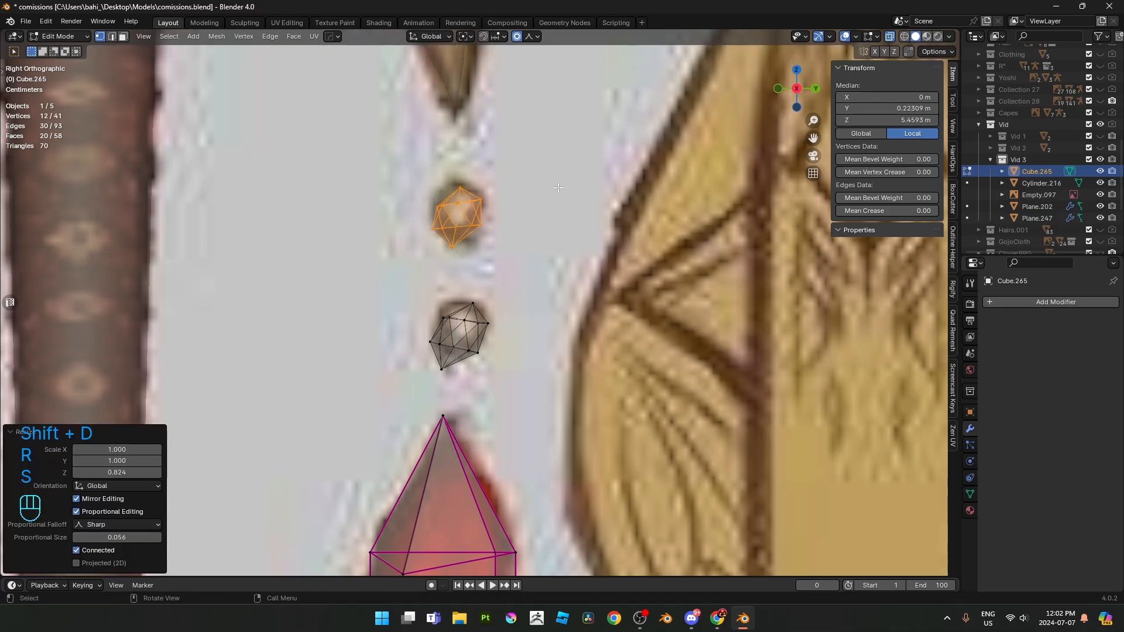
key("s")
key("y")
left_click(575, 186)
key("r")
left_click(568, 162)
key("g")
left_click(576, 157)
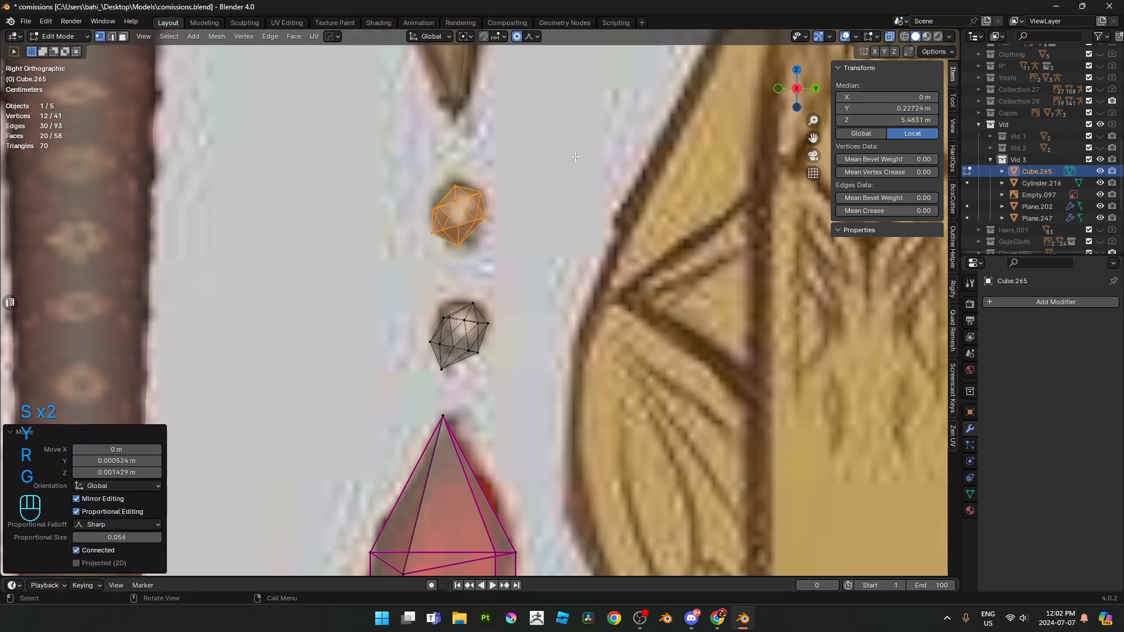
- Rotate the upper bead from an angled view so its facets differ from the lower one, and save the file
middle_click_drag(575, 157, 548, 322)
key("alt+z")
key("r")
left_click(652, 182)
key("Tab")
scroll(624, 305, "down", 12)
left_click(643, 323)
key("ctrl+s")
- Examine the crystal and beads in perspective and compare them with the reference from the right side
scroll(437, 321, "up", 5)
scroll(518, 320, "up", 3)
scroll(548, 326, "down", 3)
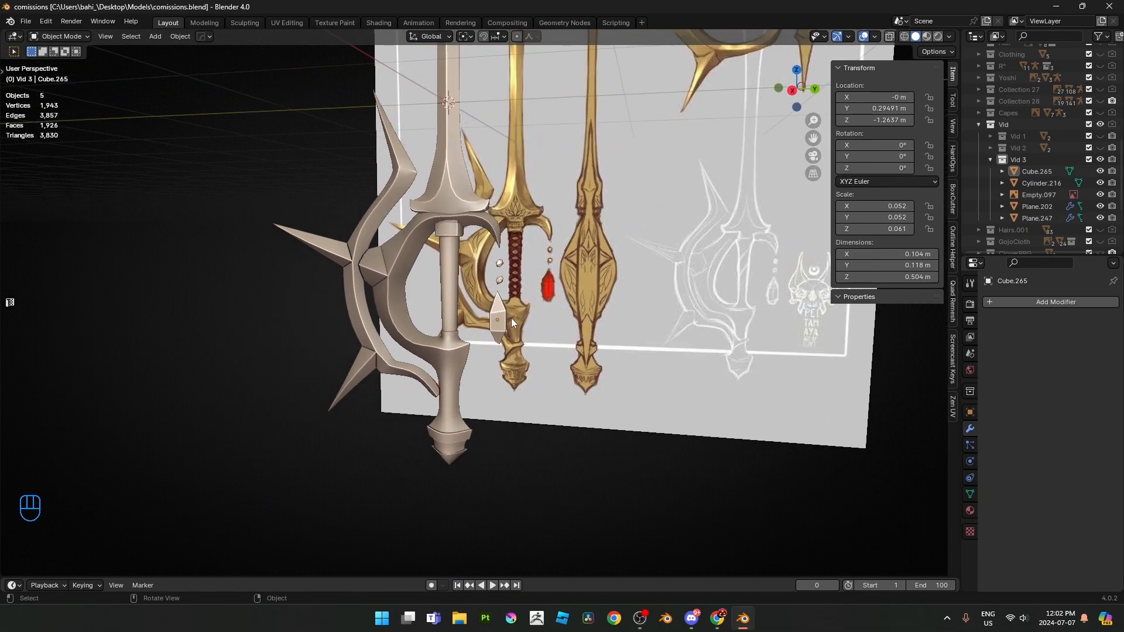
scroll(511, 318, "up", 4)
left_click(504, 311)
key("KP_3")
key("alt+z")
scroll(514, 308, "up", 4)
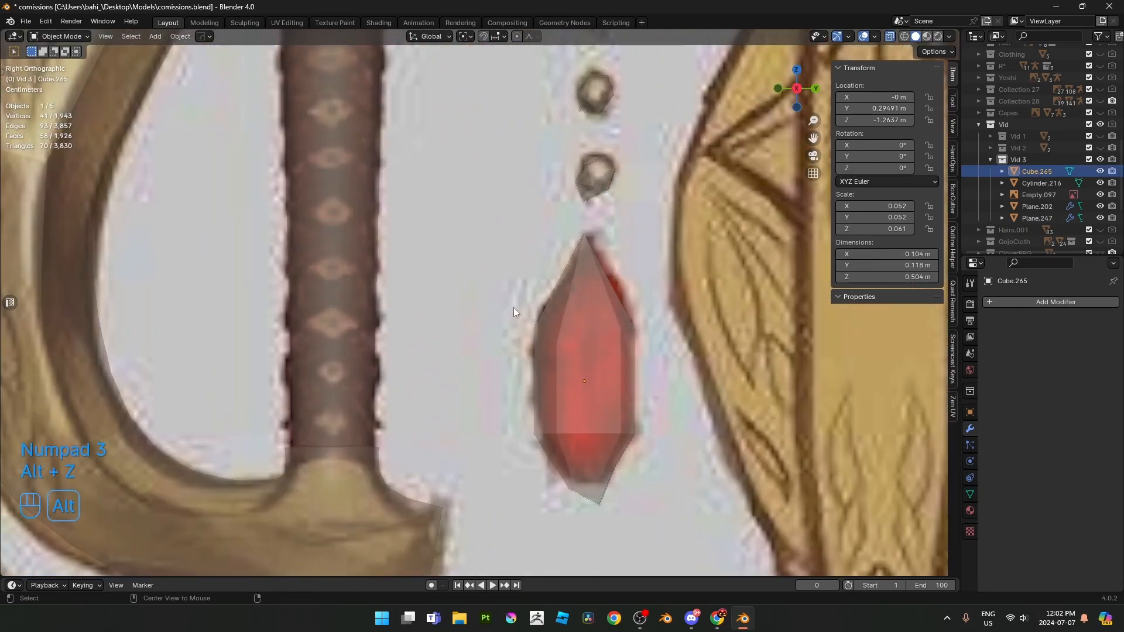
key("alt+z")
key("g")
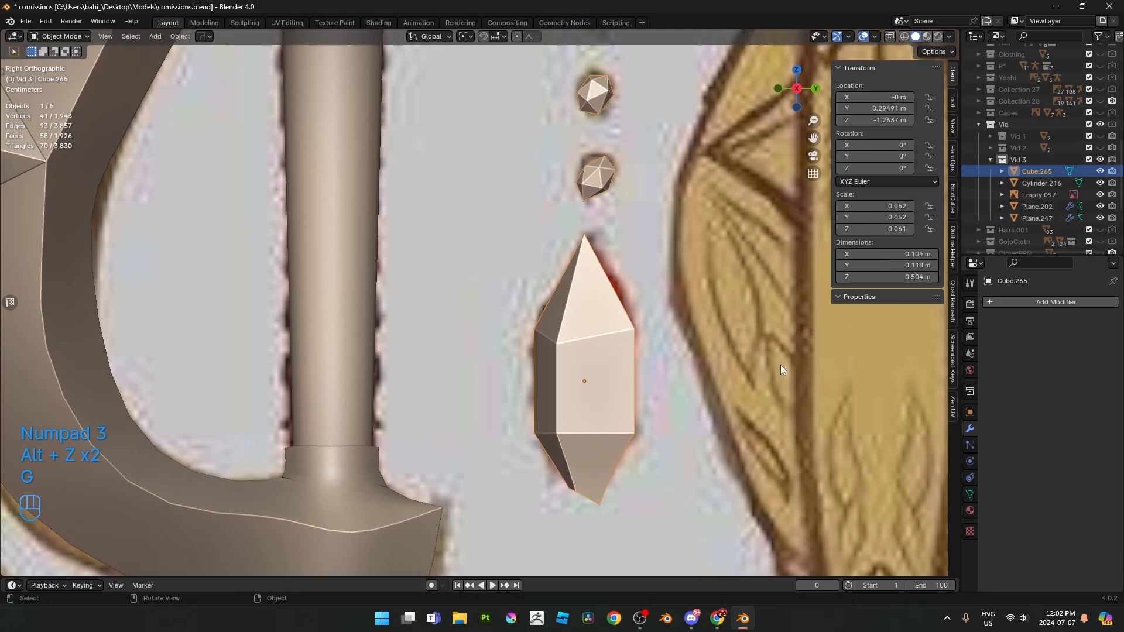
- Turn off proportional editing, shrink the gem's upper edge ring and raise it about 0.0075 m along Z
left_click(583, 360)
key("Tab")
key("alt+z")
key("2")
scroll(566, 318, "up", 2)
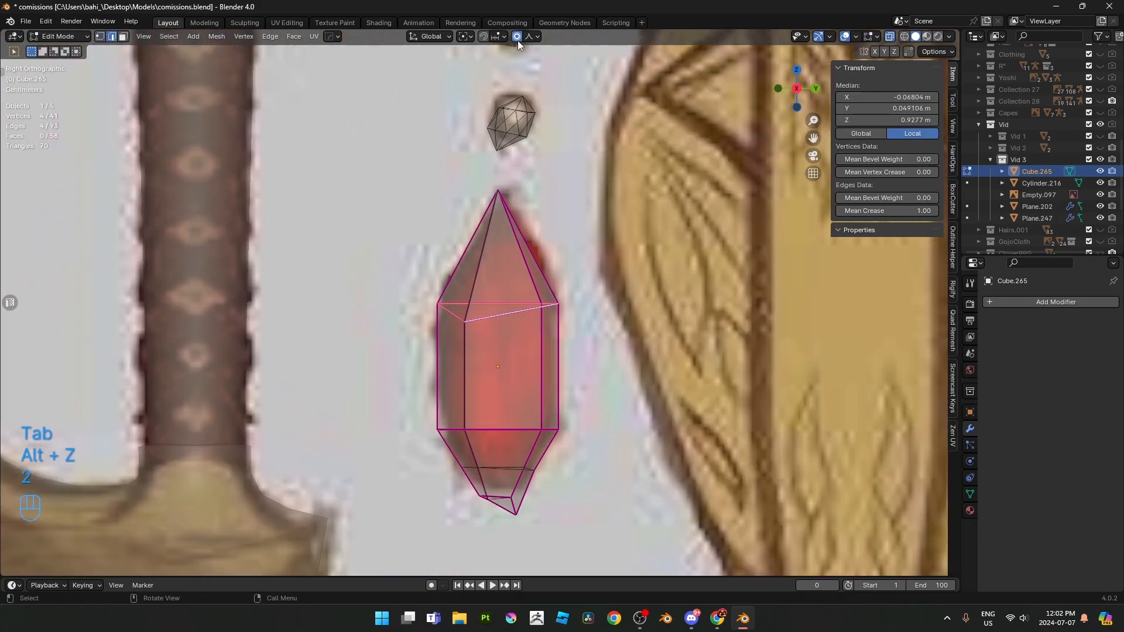
left_click(508, 264)
key("g")
middle_click(508, 258)
left_click(509, 216)
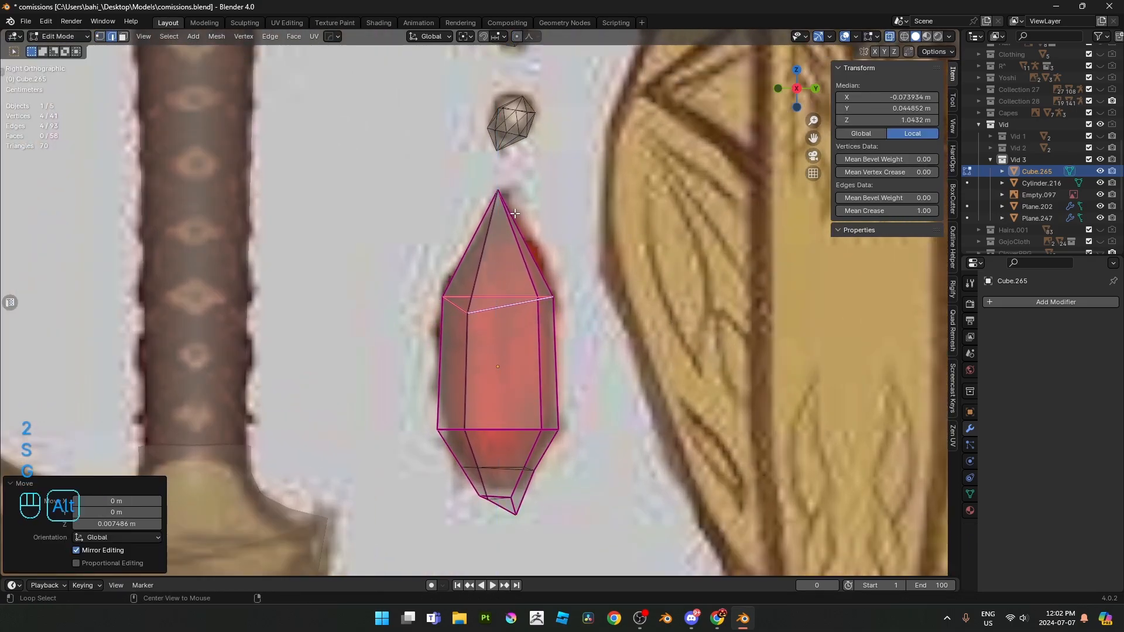
- Scale the gem's lower section down slightly to fit the reference and save the file
key("alt+z")
key("Tab")
middle_click_drag(597, 380, 592, 324, "shift")
key("Tab")
key("alt+z")
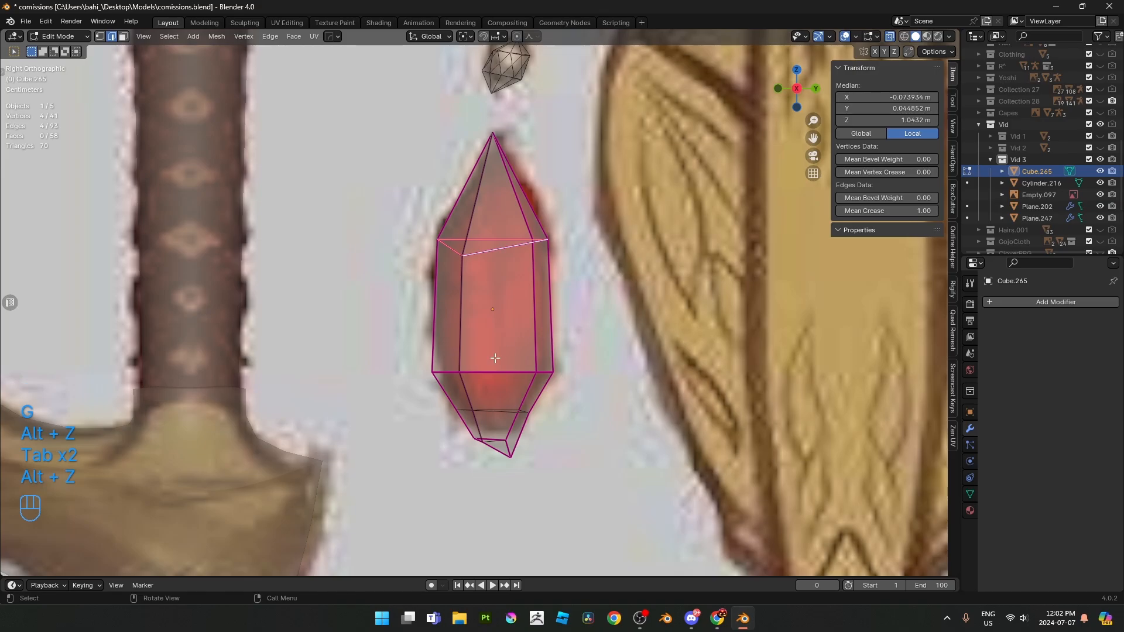
key("s")
left_click(702, 477)
key("alt+z")
key("Tab")
scroll(586, 359, "down", 5)
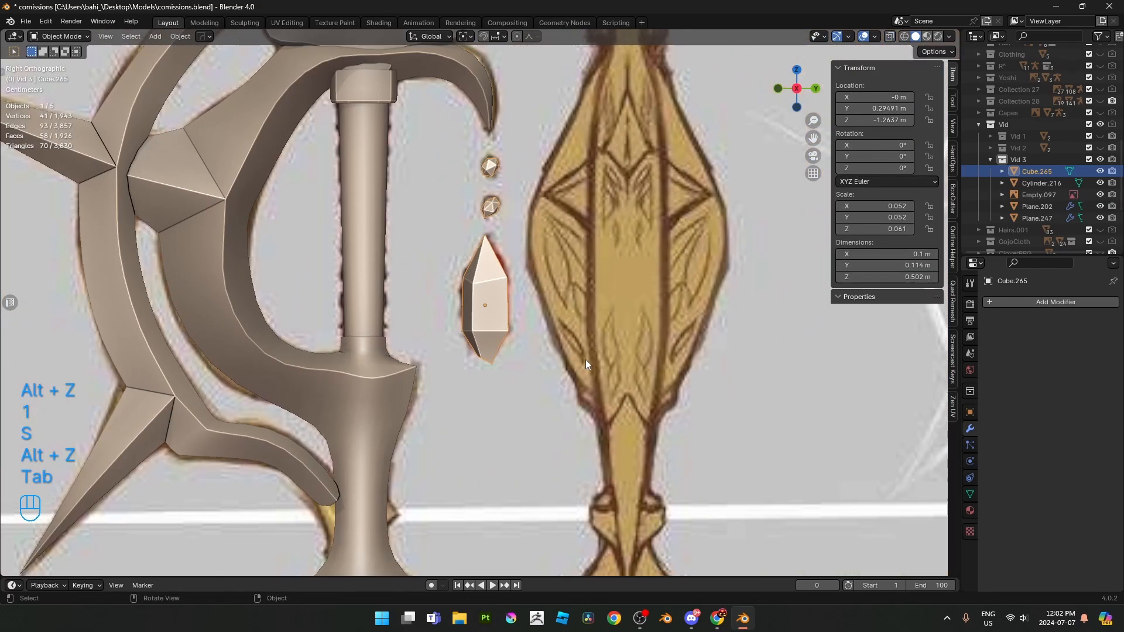
key("ctrl+s")
- Try to crease the short edge across the curved guard where it meets the underside of the crossguard
middle_click_drag(586, 360, 586, 399, "shift")
scroll(476, 345, "down", 1)
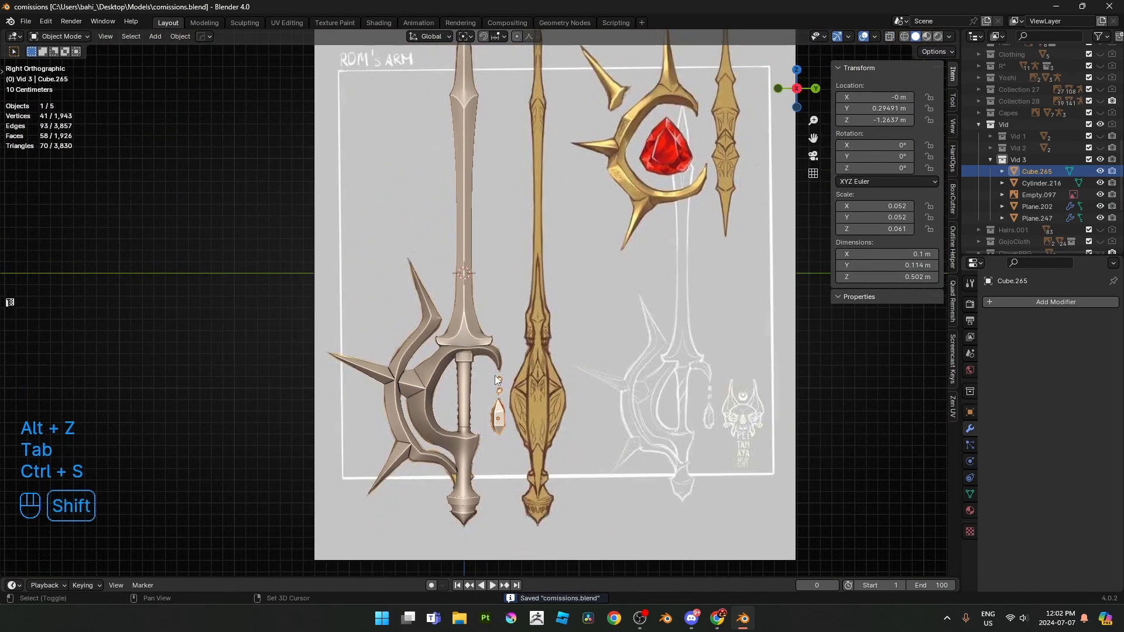
middle_click_drag(494, 378, 526, 292, "shift")
scroll(528, 301, "up", 3)
key("alt+z")
key("alt+z")
scroll(585, 234, "up", 2)
left_click(602, 213)
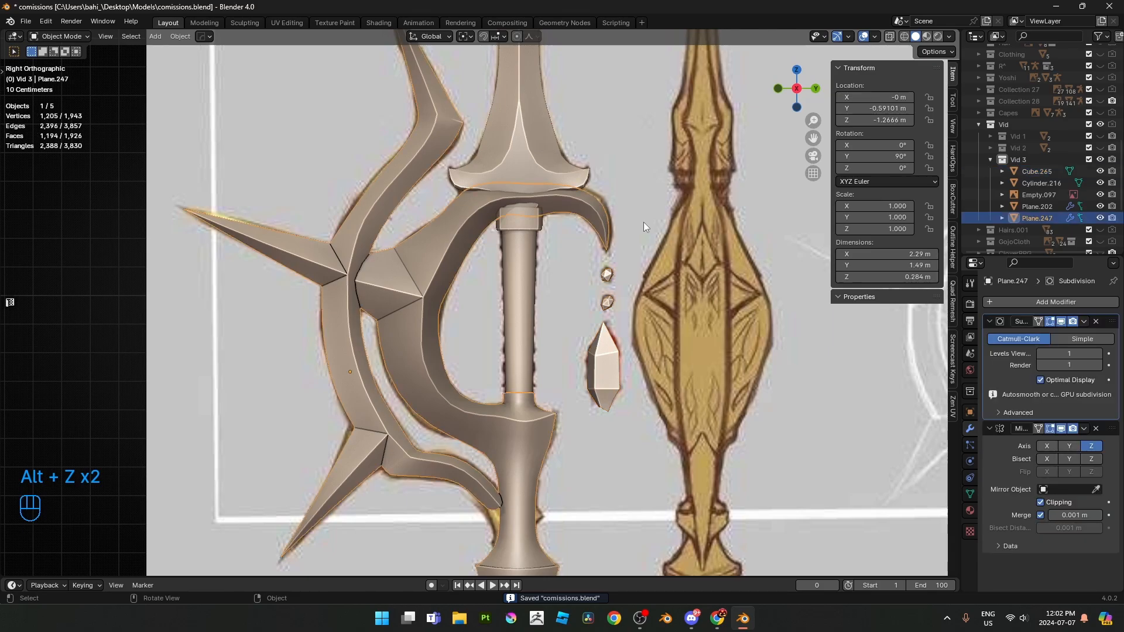
scroll(503, 233, "up", 2)
key("Tab")
key("alt+z")
scroll(474, 289, "up", 3)
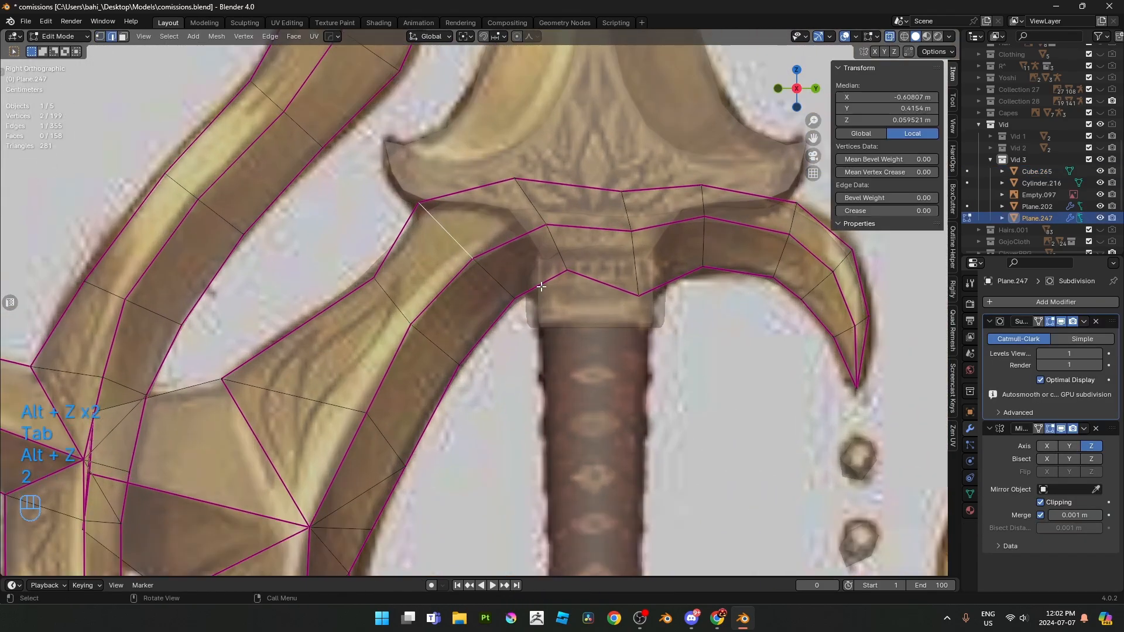
key("shift+e")
left_click(935, 326)
scroll(516, 261, "down", 4)
key("Tab")
key("alt+z")
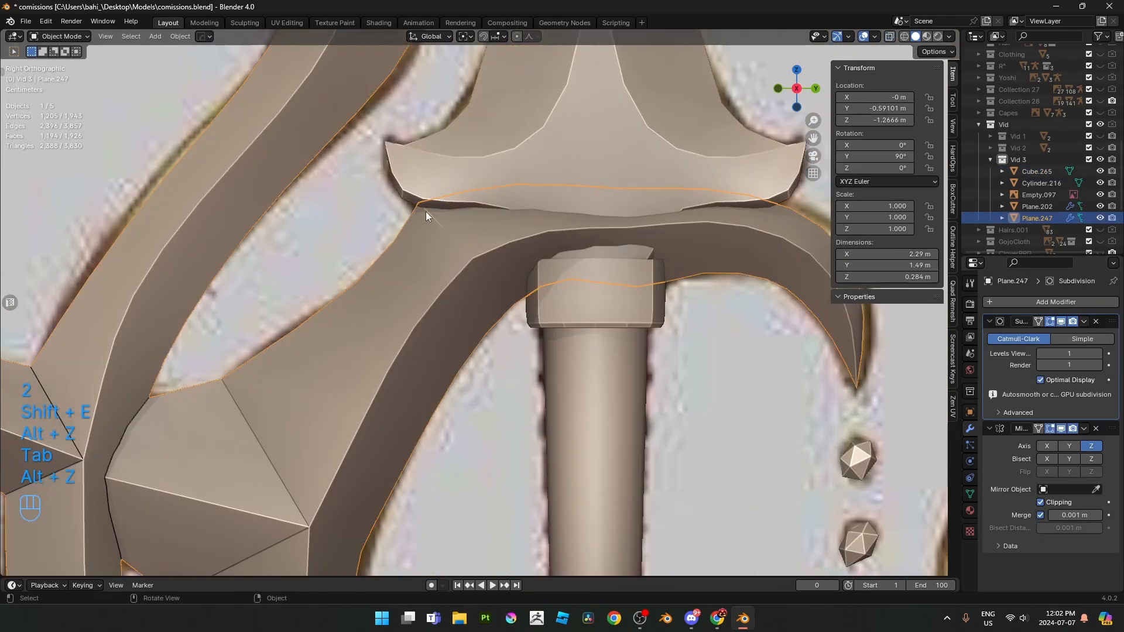
middle_click_drag(477, 255, 476, 256, "ctrl")
- Save the file and examine the guard mesh where the spiked crescent's lower end meets the handle
key("ctrl+s")
middle_click_drag(471, 362, 498, 217, "shift")
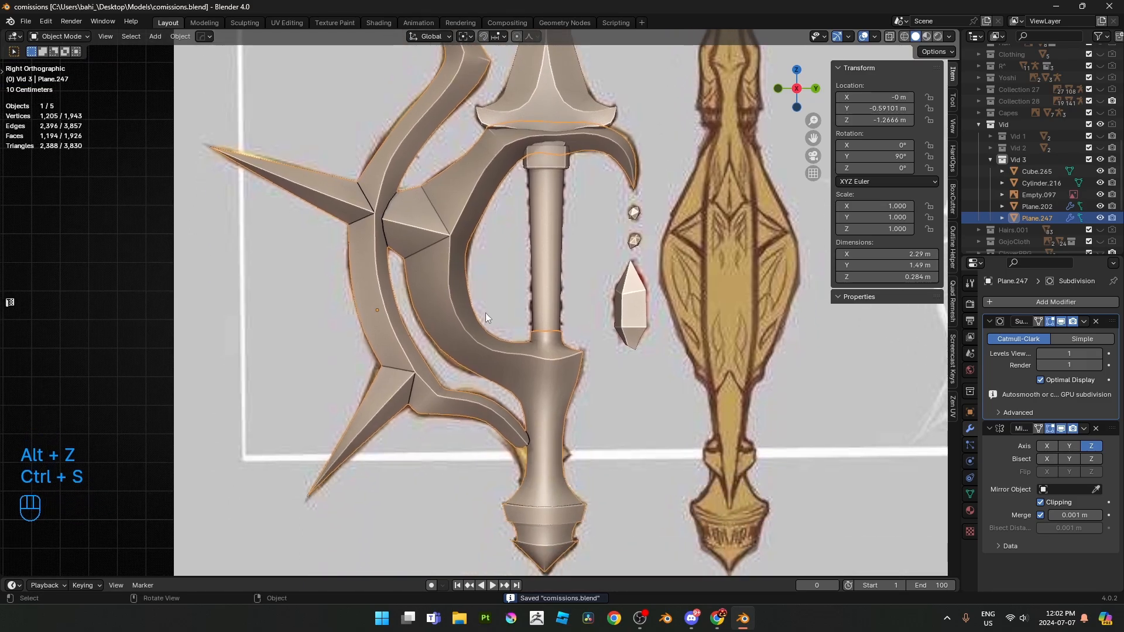
middle_click_drag(492, 327, 495, 214, "shift")
scroll(533, 301, "up", 3)
key("Tab")
key("alt+z")
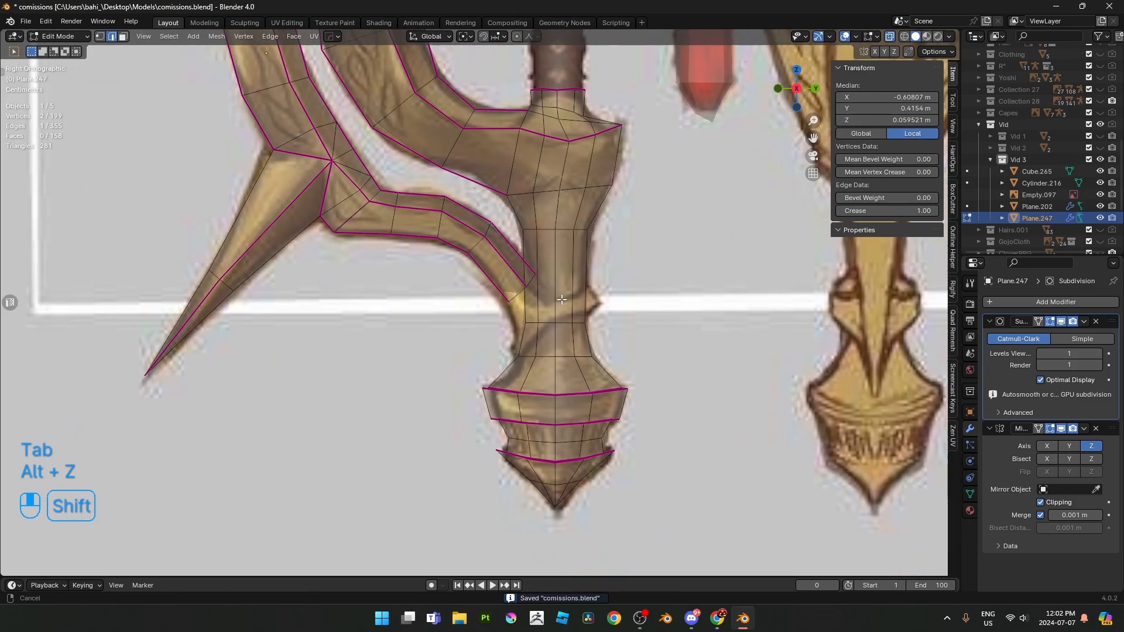
scroll(550, 298, "up", 4)
key("alt+z")
scroll(509, 241, "down", 3)
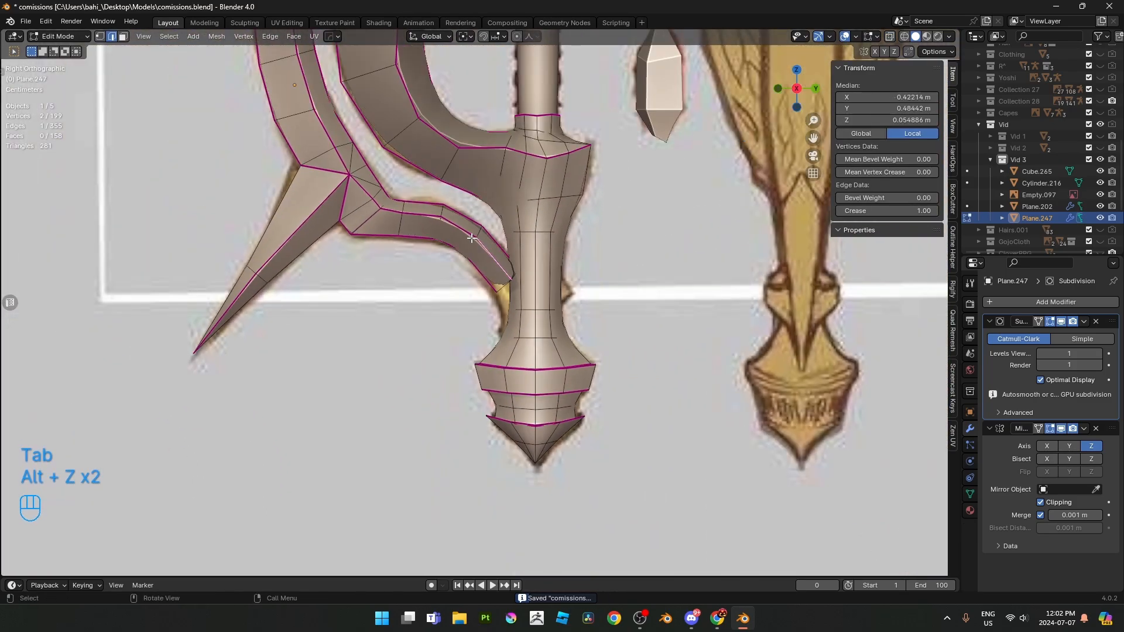
- Separate the linked outer spiked crescent from the guard mesh into its own object and save the file
key("l")
scroll(554, 277, "down", 3)
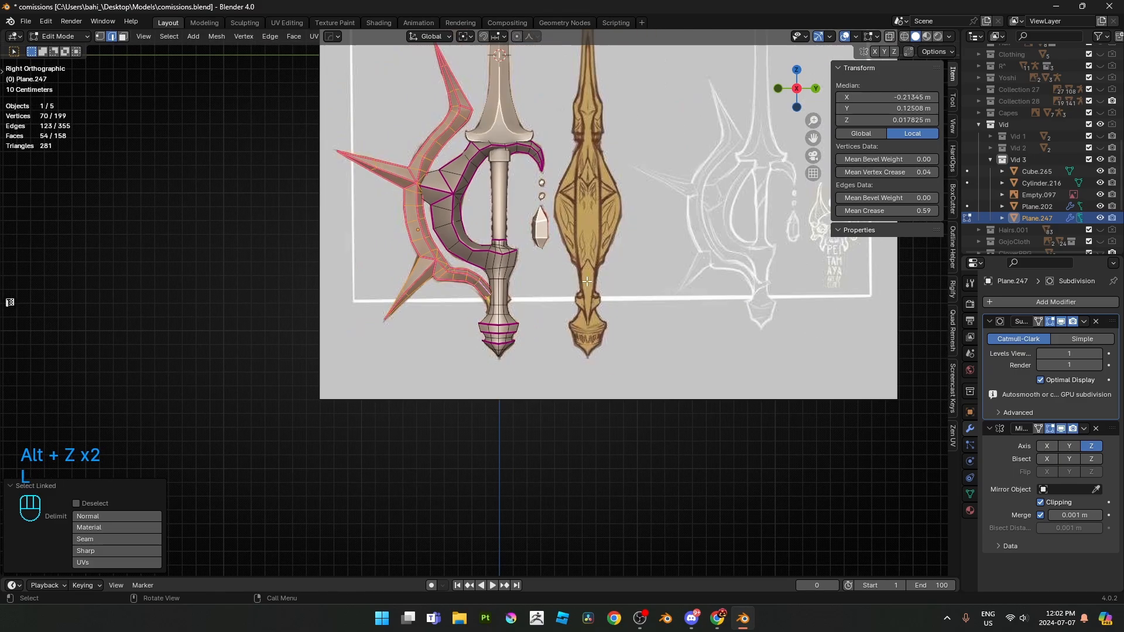
key("p")
left_click(579, 285)
key("Tab")
left_click(480, 274)
scroll(480, 274, "up", 3)
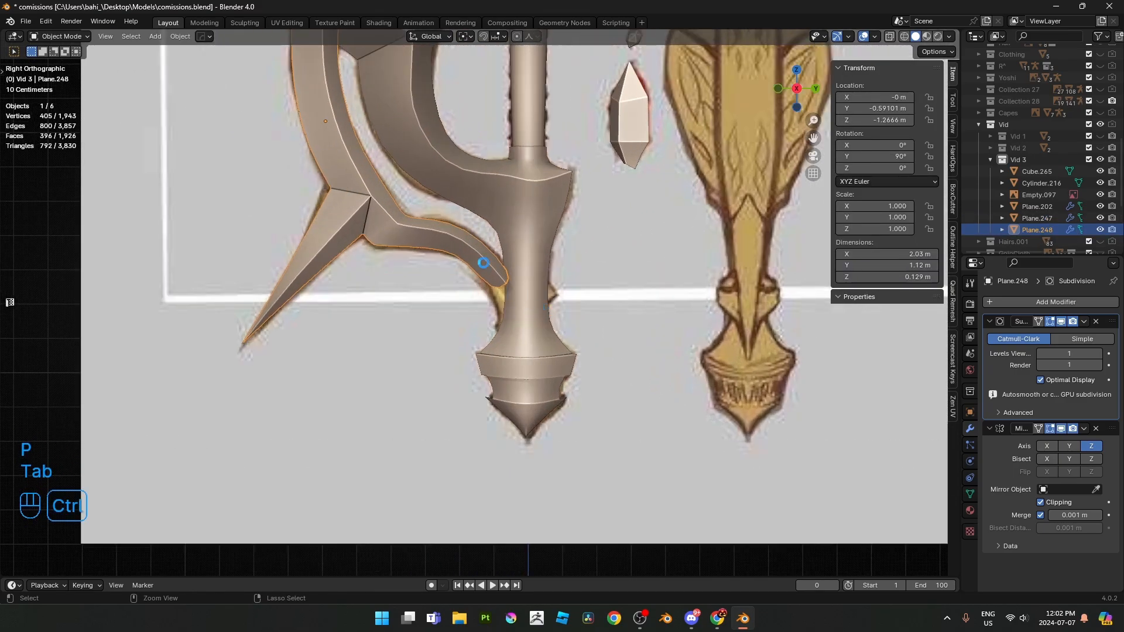
key("ctrl+s")
- Select the three vertices at the crescent's lower end and shift them slightly toward the reference outline
key("Tab")
scroll(533, 294, "up", 2)
key("alt+z")
middle_click_drag(635, 297, 604, 319, "shift")
key("1")
scroll(522, 302, "up", 2)
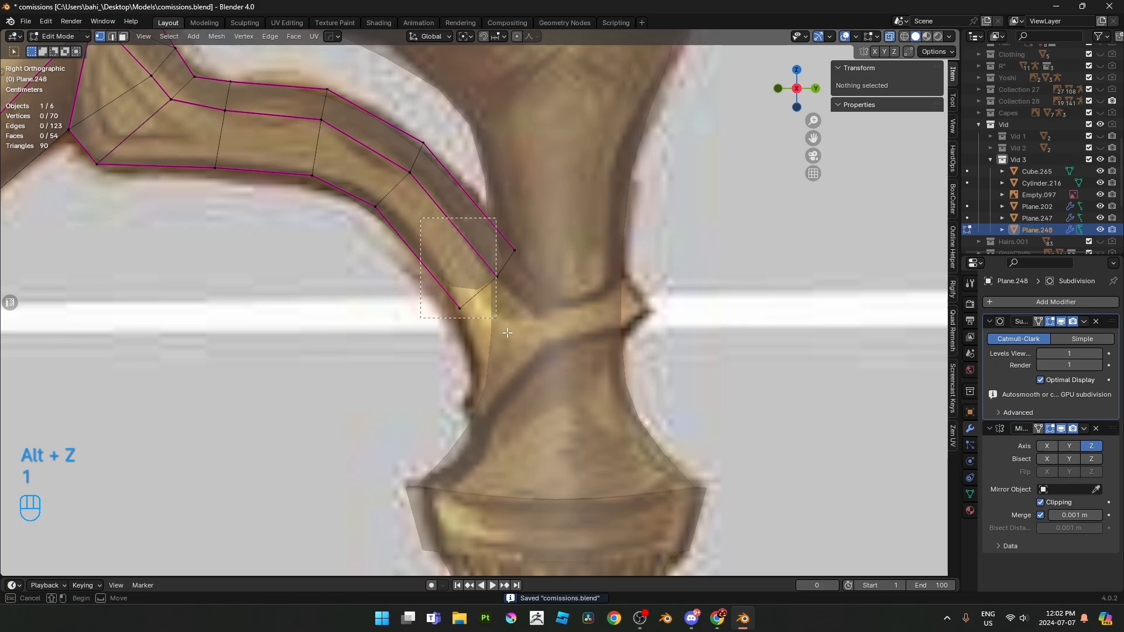
left_click_drag(507, 332, 507, 333)
scroll(604, 299, "up", 2)
key("g")
left_click(579, 310)
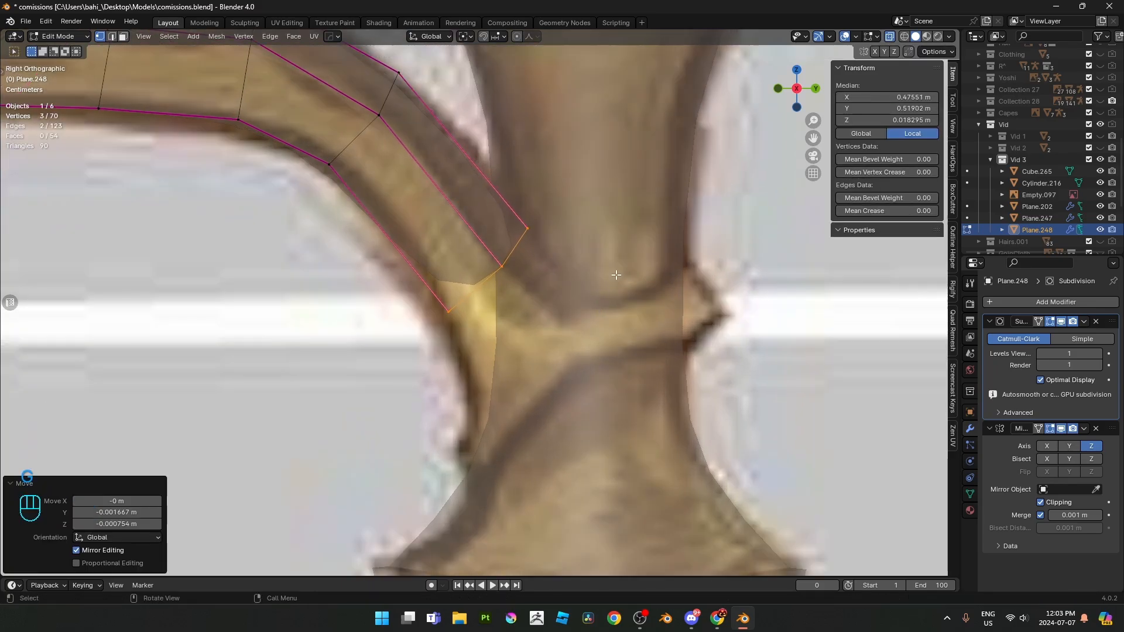
- Extrude the crescent's lower end into the handle, about 0.037 m along Y and 0.044 m down
key("e")
left_click(672, 353)
key("alt+z")
scroll(591, 325, "down", 1)
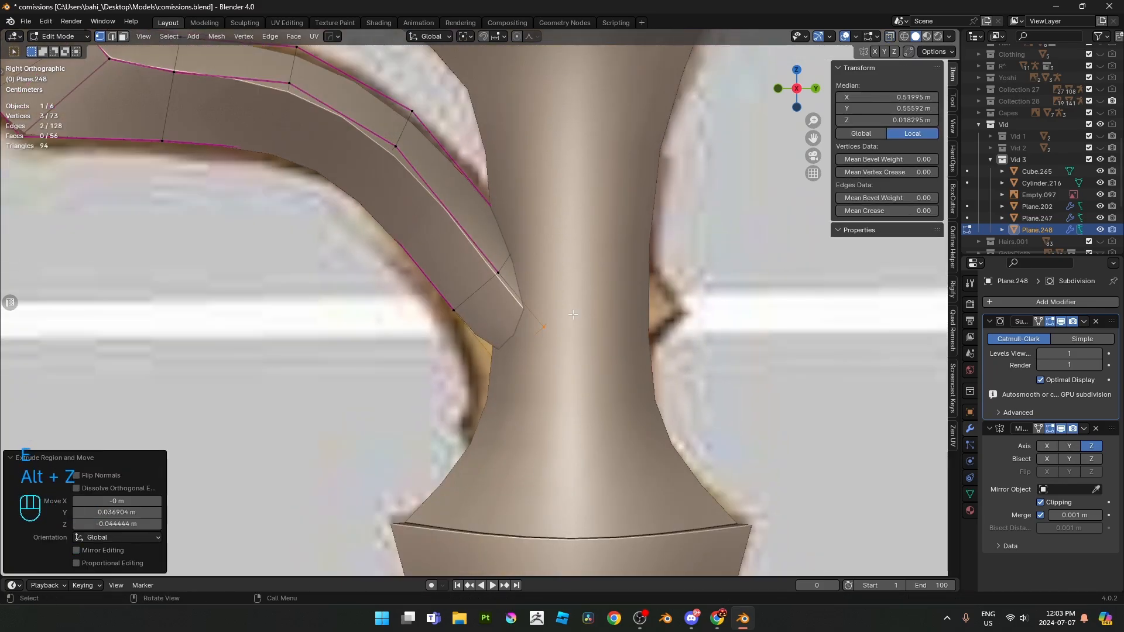
middle_click_drag(572, 316, 583, 319)
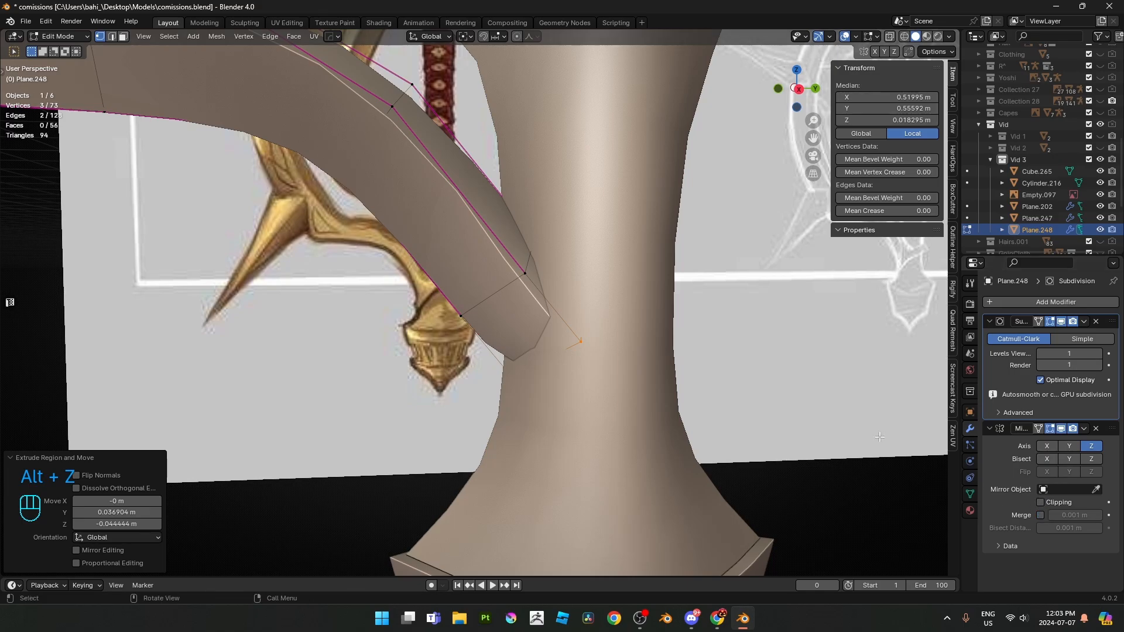
- Reposition the crescent's extruded end and shift its upper vertex along X toward the handle's outer surface
middle_click_drag(879, 437, 792, 380)
key("g")
left_click(819, 380)
left_click(624, 376)
middle_click_drag(684, 384, 604, 382)
key("alt+z")
left_click(604, 332)
key("alt+z")
middle_click_drag(604, 332, 662, 338)
key("g")
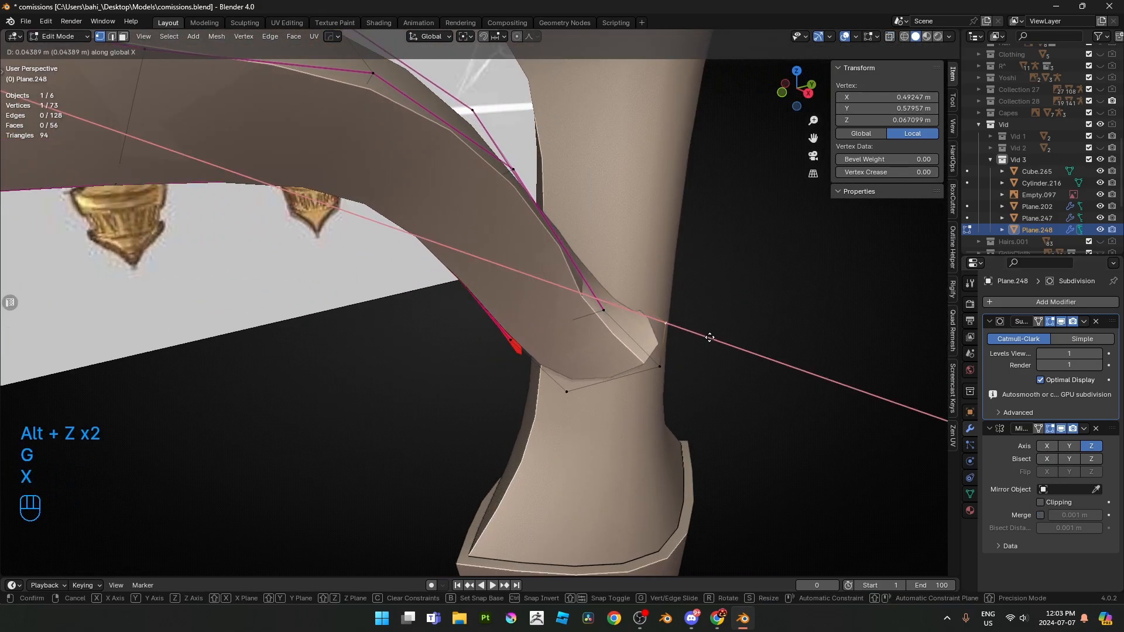
left_click(678, 336)
- Move the upper end edge of the crescent slightly in side view to follow the reference
key("2")
left_click(655, 338)
key("KP_3")
key("alt+z")
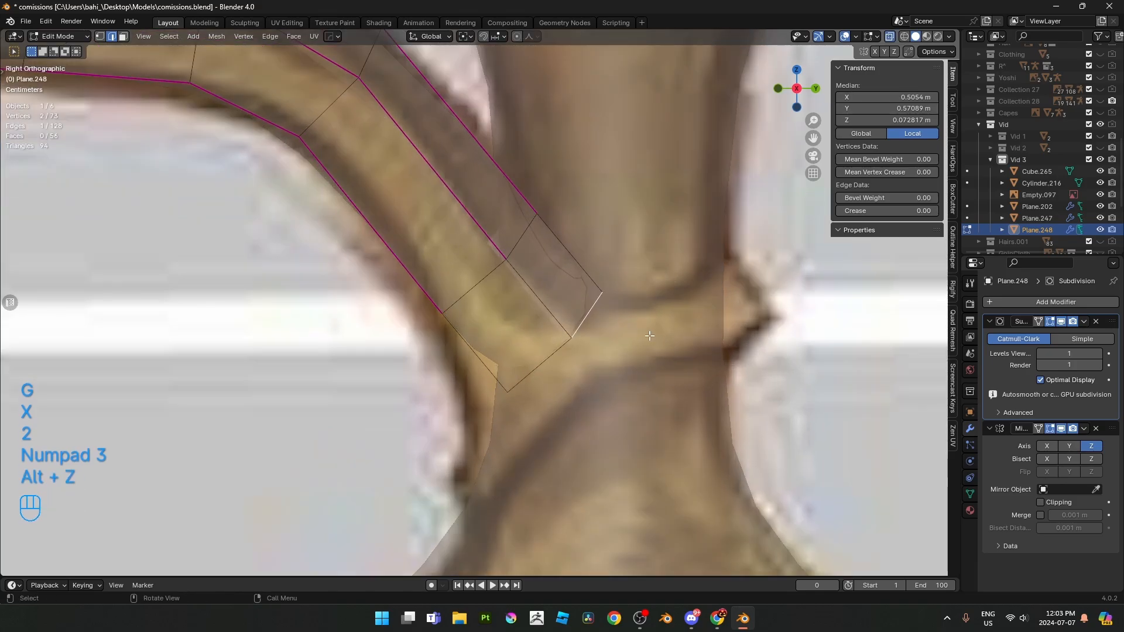
scroll(611, 324, "down", 1)
middle_click_drag(635, 327, 610, 319, "shift")
key("g")
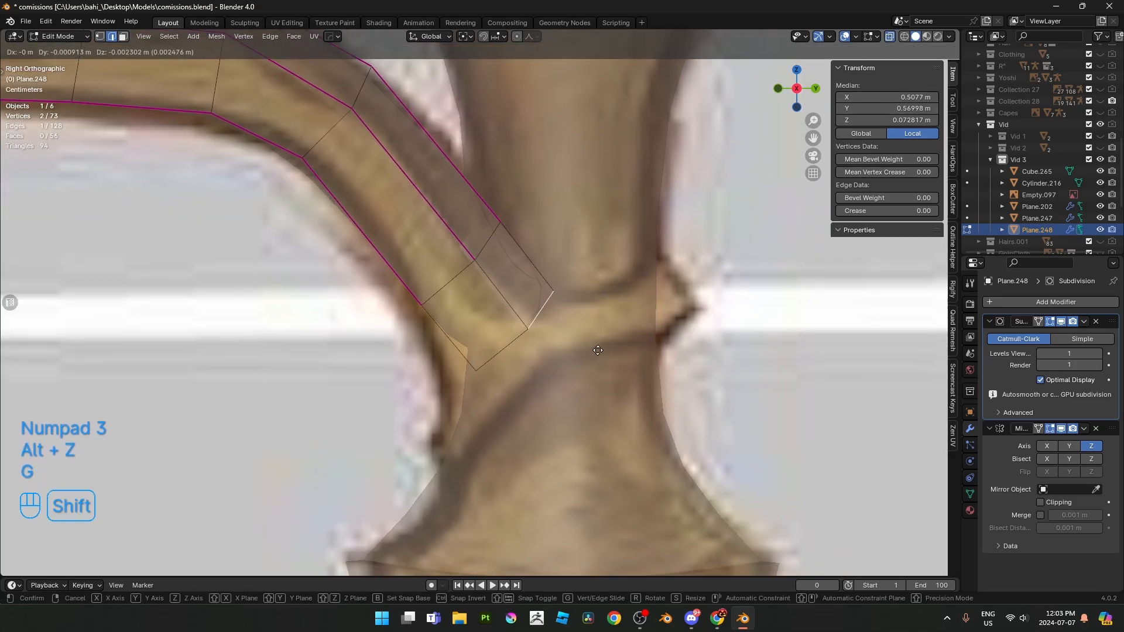
left_click(589, 361)
- Move the lower, middle and upper vertices of the crescent's end one by one to fit the reference outline
key("1")
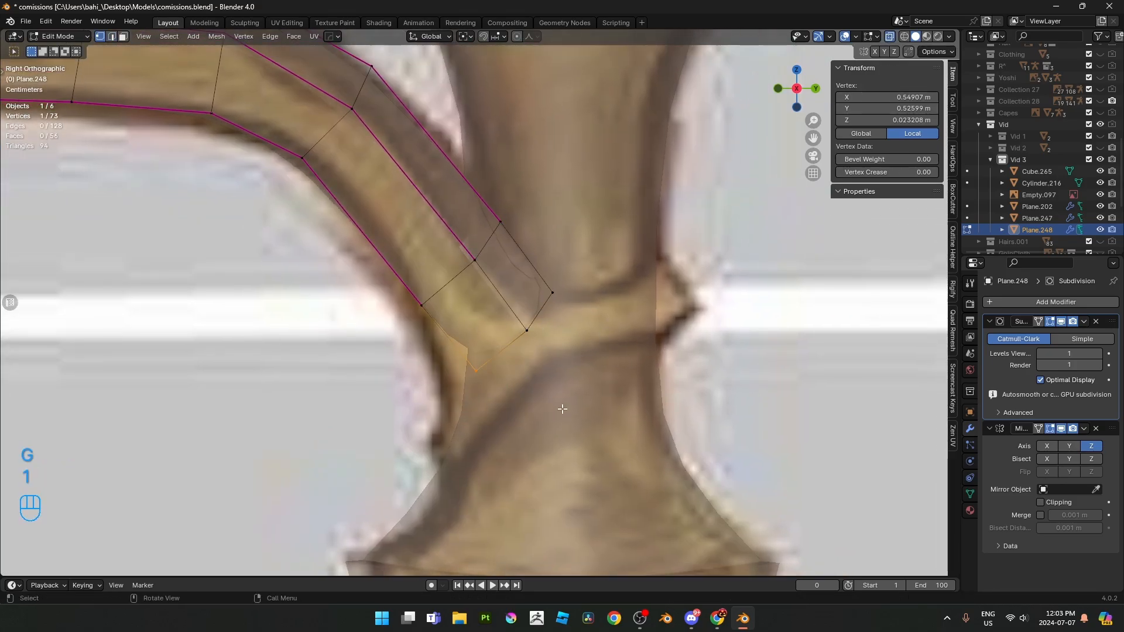
key("g")
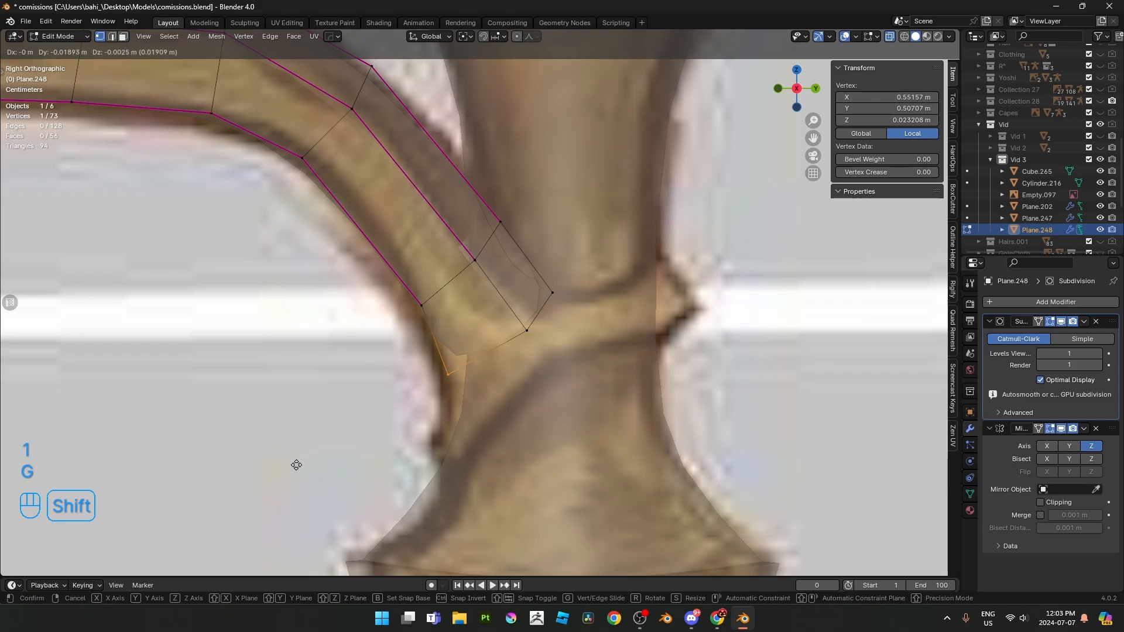
left_click(445, 412)
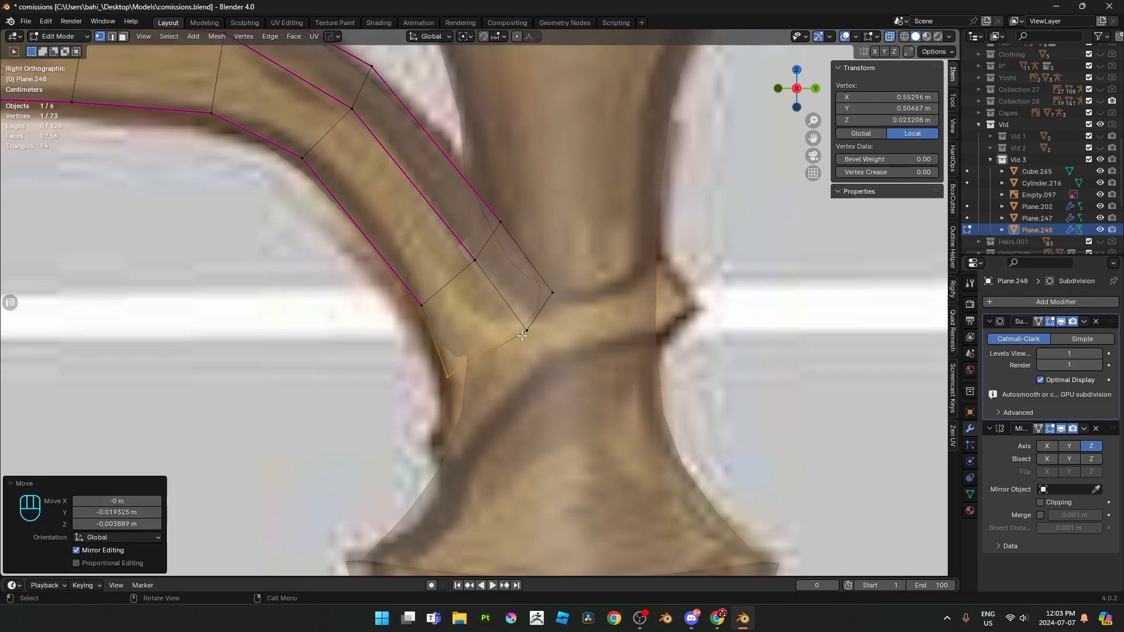
left_click_drag(510, 314, 539, 342)
key("g")
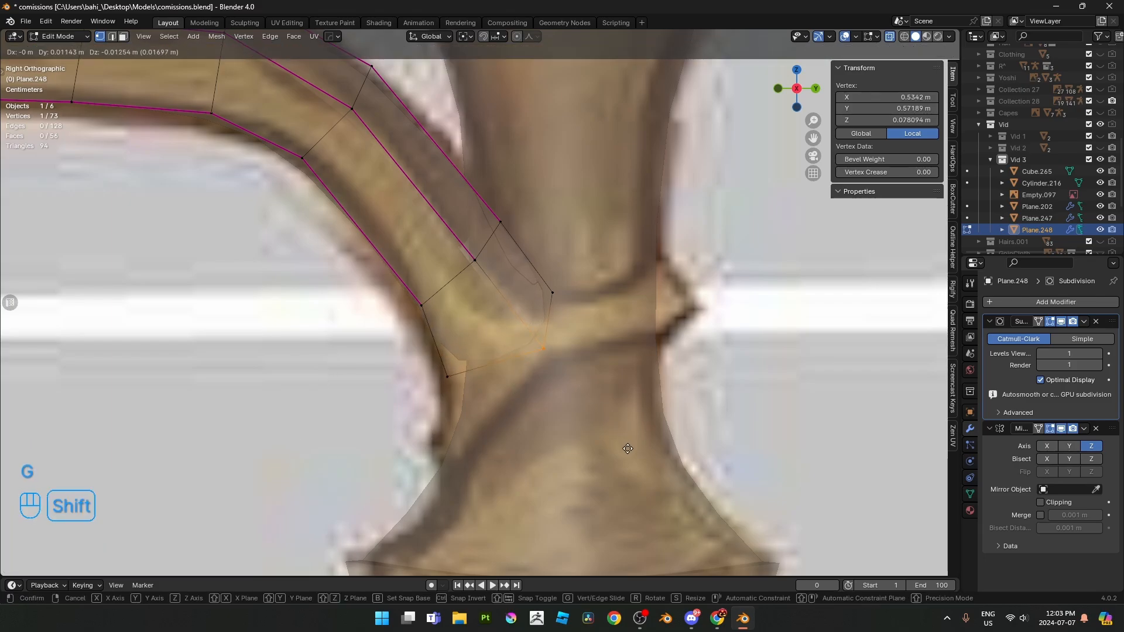
left_click(555, 355, "shift")
left_click_drag(540, 280, 576, 305)
key("g")
left_click(578, 347)
- Shift the end's upper vertex along X so it sits against the handle's side
key("alt+z")
middle_click_drag(609, 345, 577, 325)
key("g")
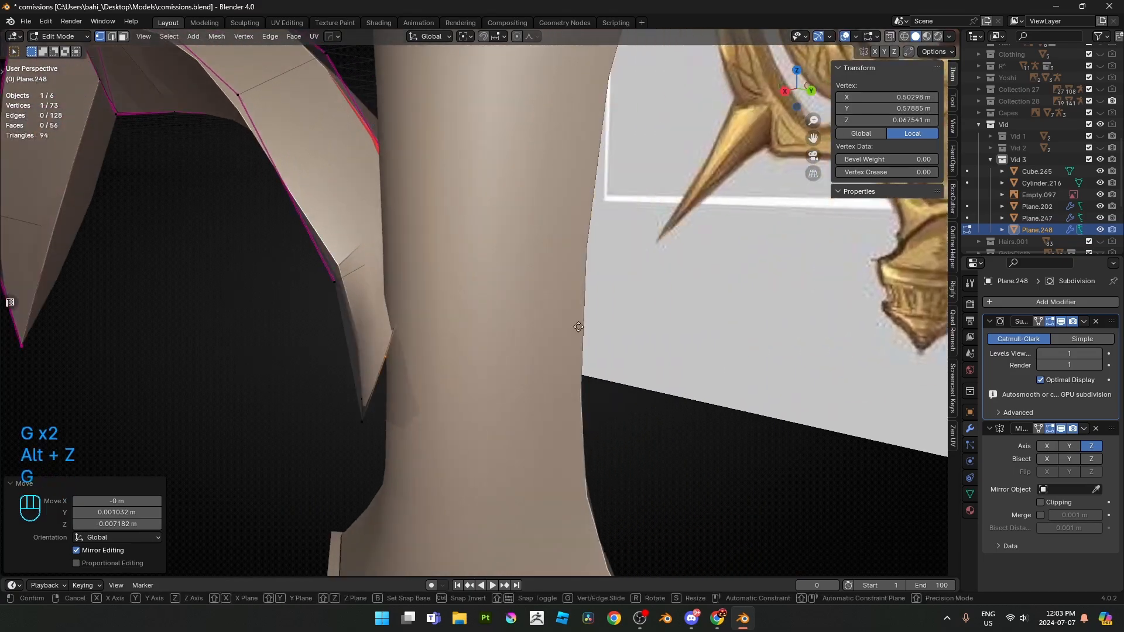
key("x")
left_click(572, 328)
- Slide the edge loop just before the crescent's end back up the arm by a factor of about -0.291
key("alt+z")
middle_click_drag(474, 276, 548, 252)
key("alt+z")
key("KP_3")
key("alt+z")
key("2")
left_click(489, 239, "alt")
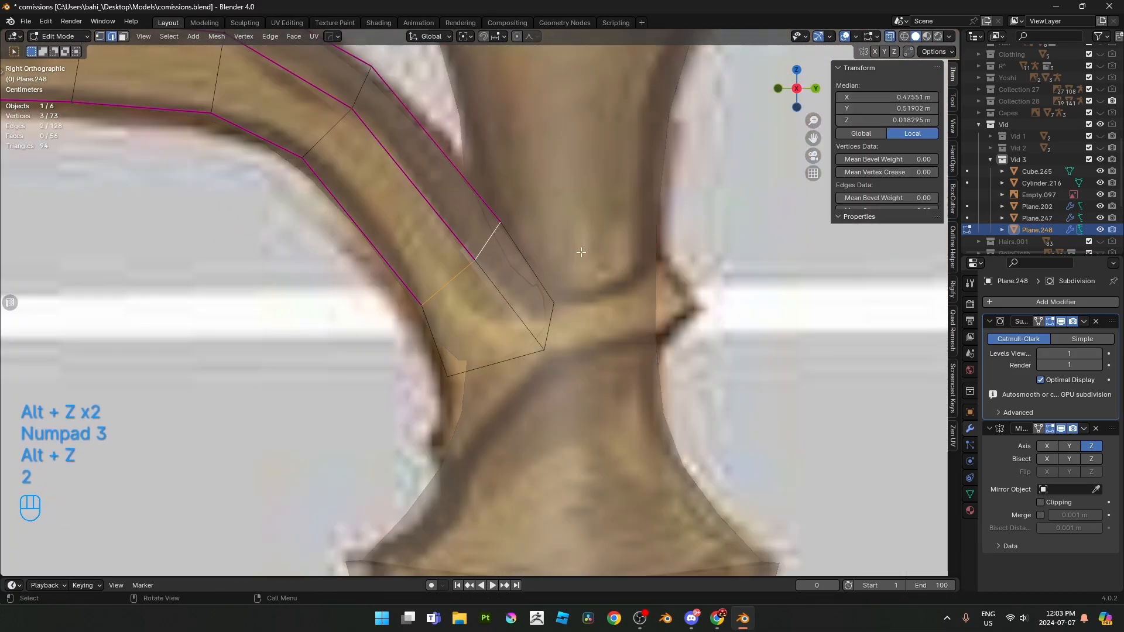
key("g")
key("g")
left_click(374, 40)
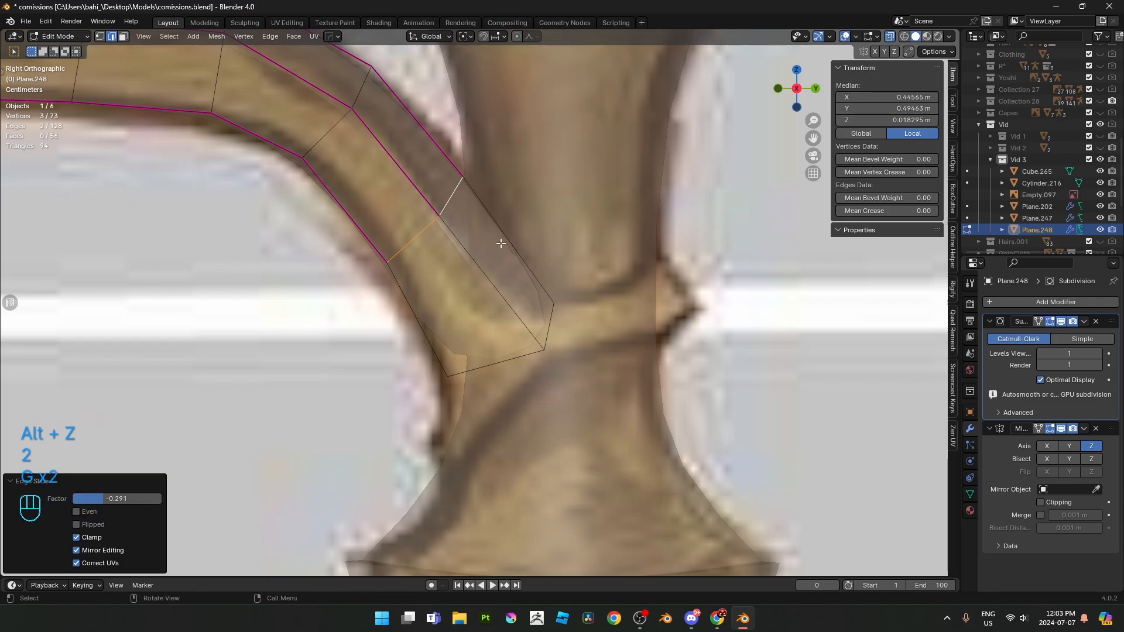
- Fine-tune the upper end vertex's X position from an angled view of the handle
key("1")
left_click(550, 297)
key("alt+z")
middle_click_drag(555, 297, 609, 345)
key("g")
key("x")
left_click(572, 321)
- Select the upper end edge of the crescent and enable Clipping and Merge on the Mirror modifier
key("2")
left_click(612, 347)
key("KP_3")
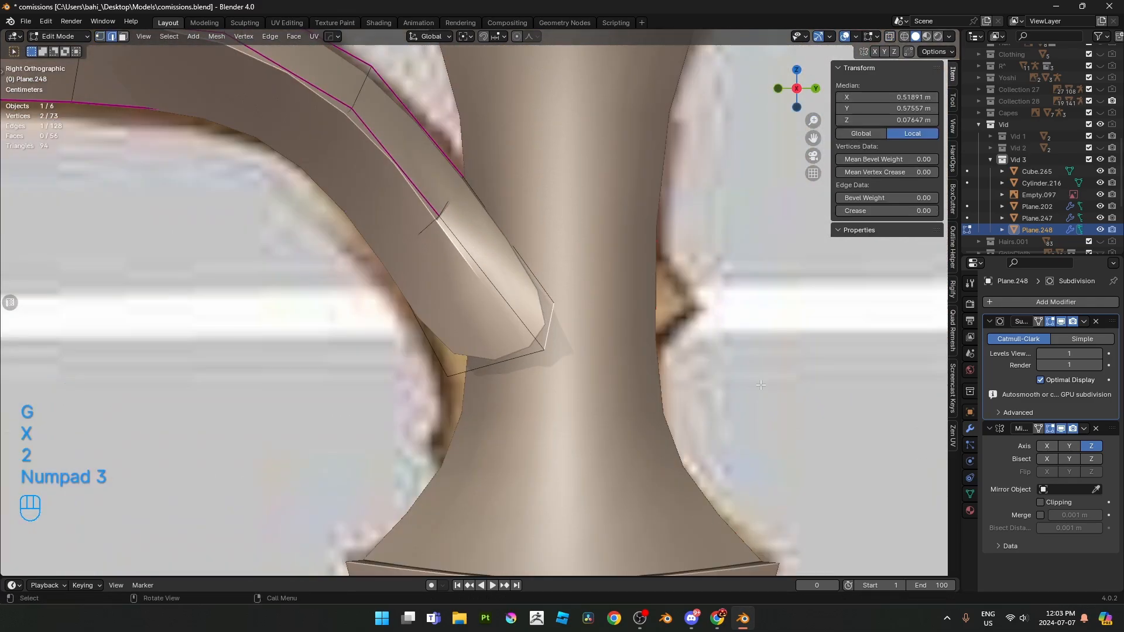
left_click(1040, 517)
key("alt+z")
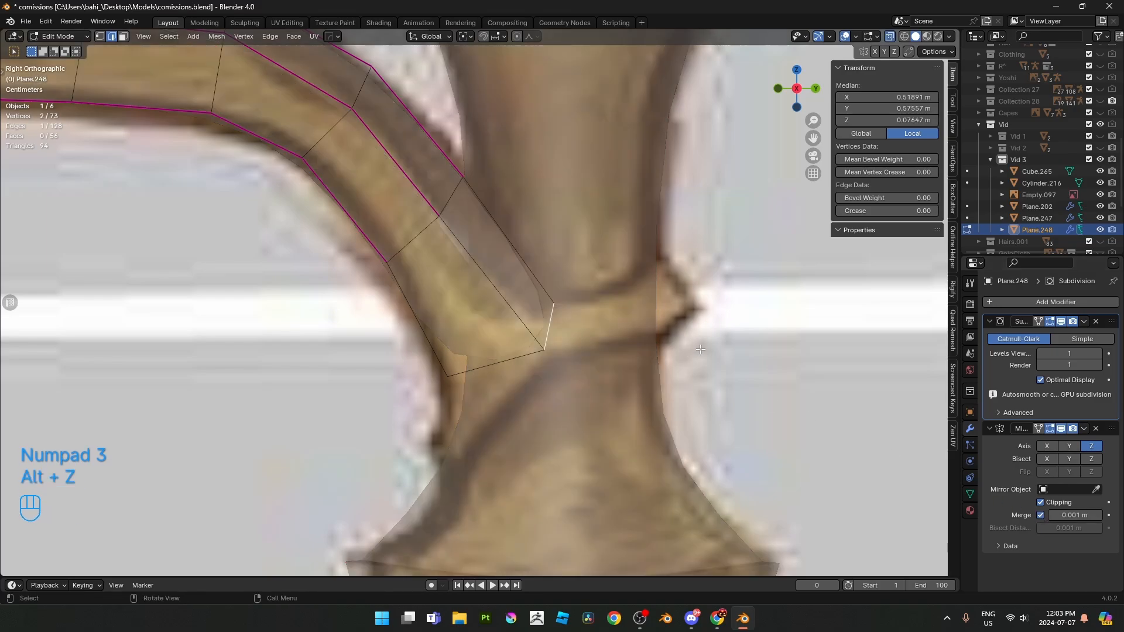
- Extrude the selected edge across the handle as the first band segment, rotating and moving it to match the reference
middle_click_drag(705, 343, 619, 324, "shift")
key("e")
left_click(674, 319)
key("r")
left_click(673, 262)
key("g")
left_click(674, 261)
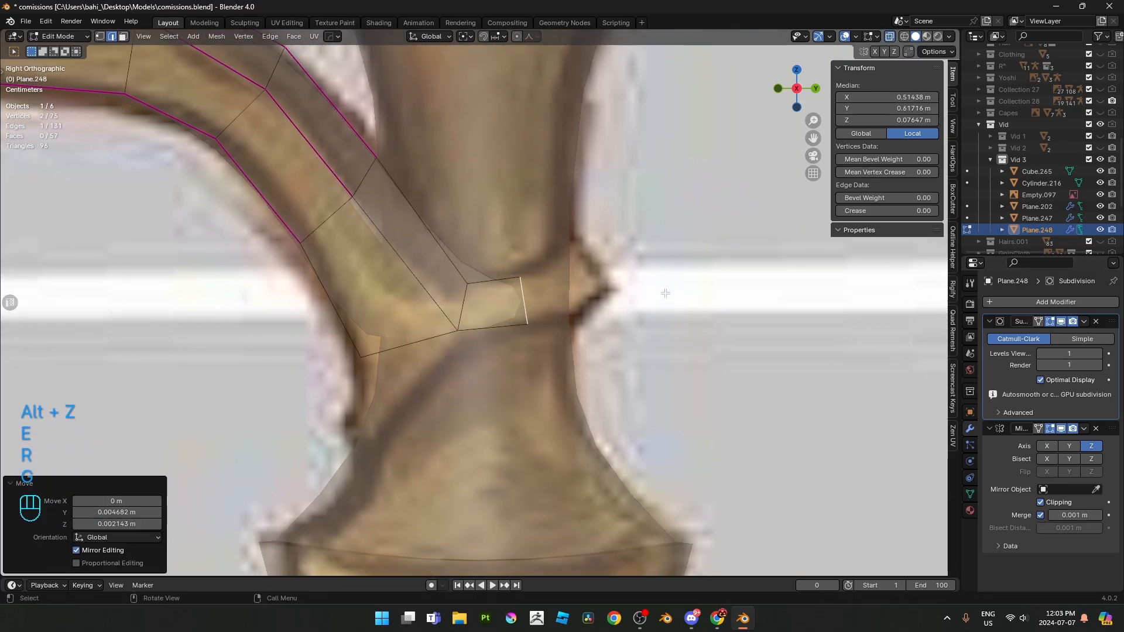
- Extrude a second band segment to the handle's far edge, rotating, scaling and moving it onto the reference outline
key("e")
key("r")
key("s")
left_click(733, 269)
key("g")
left_click(744, 282)
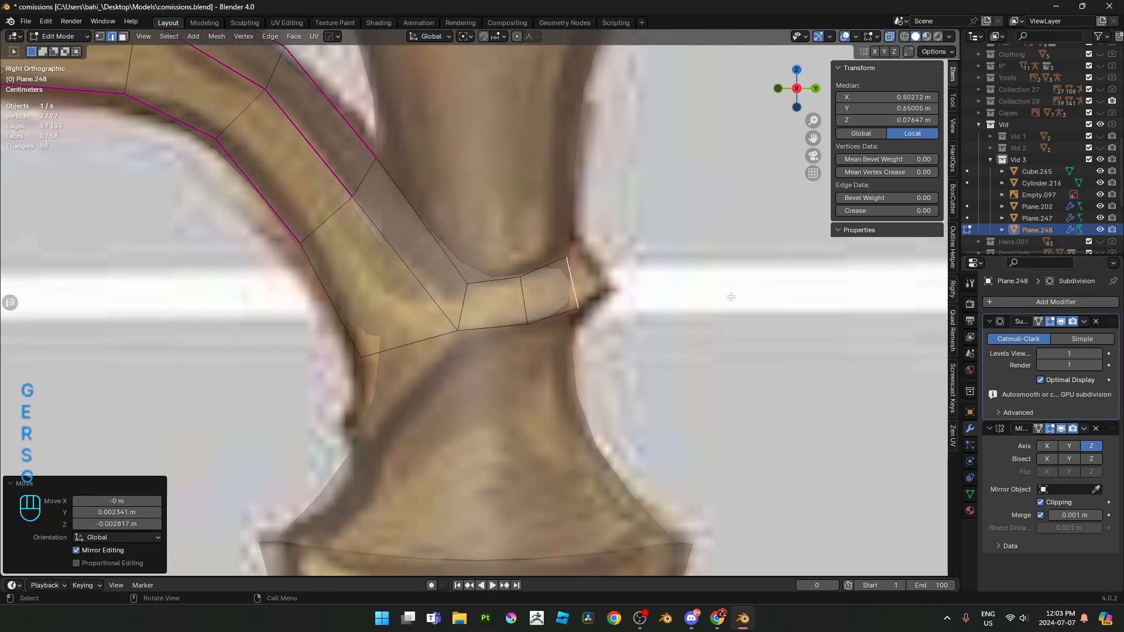
- Extrude a third band segment, rotate it about -15.2°, and move it inward along X around the handle's back
key("e")
key("r")
left_click(785, 234)
key("alt+z")
middle_click_drag(785, 234, 631, 306)
key("g")
key("x")
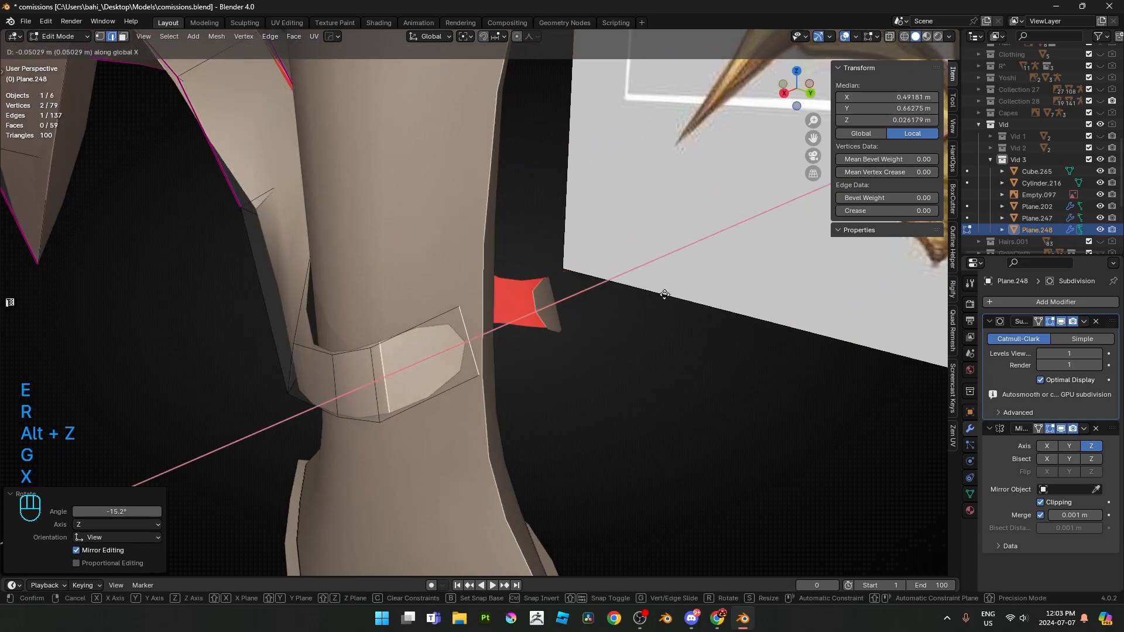
left_click(738, 262)
- Move the band's second-segment edge inward along X to wrap the band around the handle
middle_click_drag(450, 352, 518, 332)
key("2")
left_click(488, 337)
key("g")
key("x")
left_click(514, 335)
- Select the outline edges of the band and crescent and set their edge crease to 1
key("Tab")
key("Tab")
key("2")
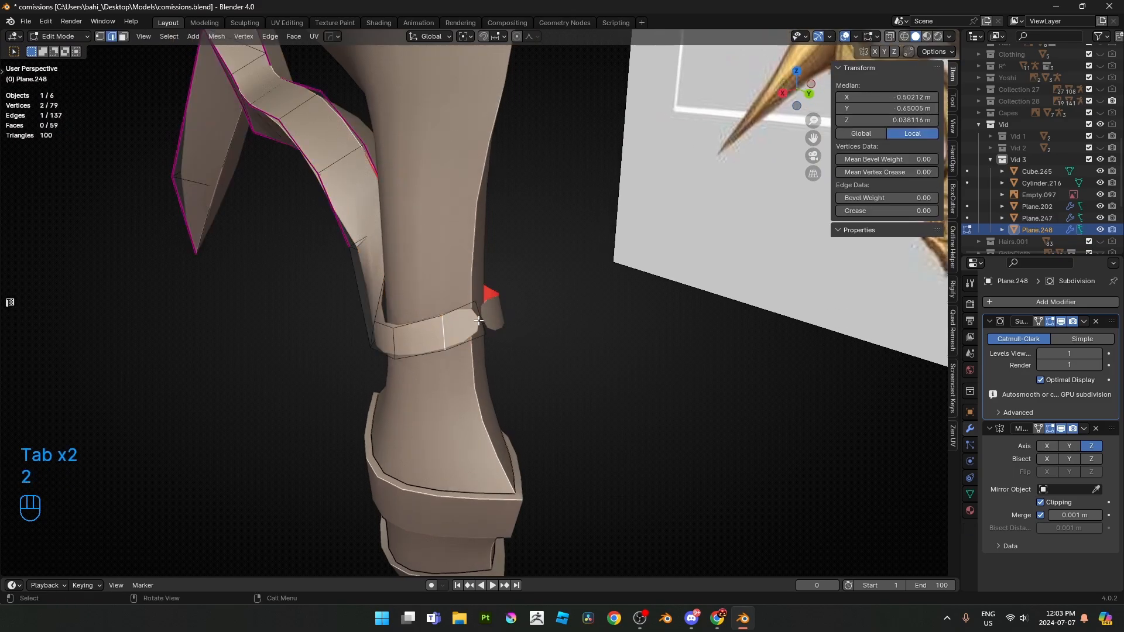
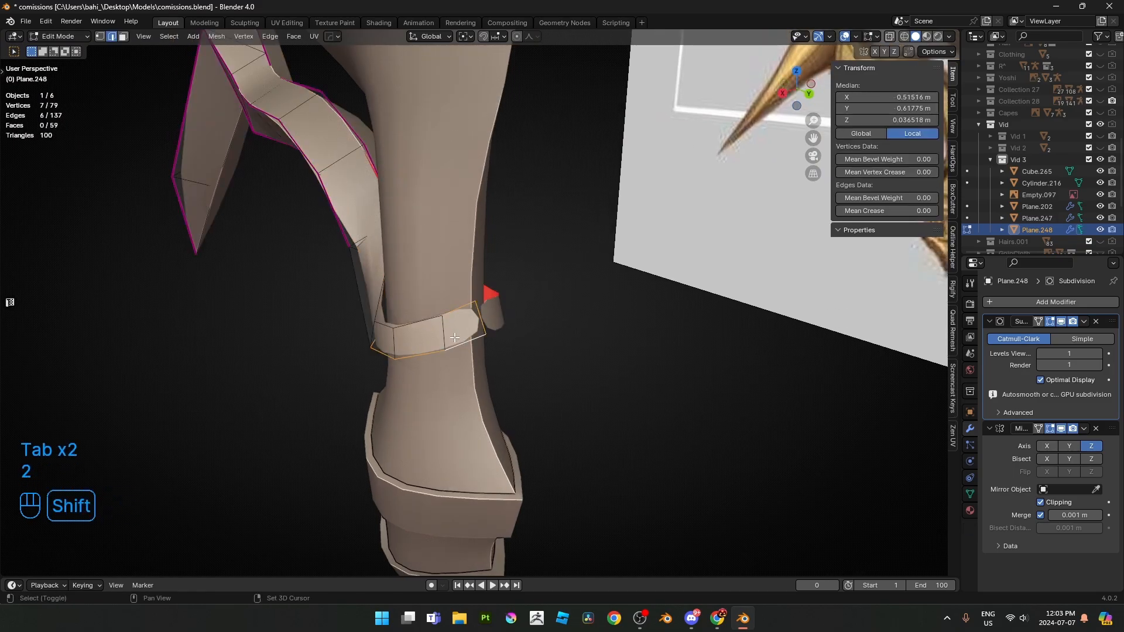
middle_click_drag(455, 338, 498, 330)
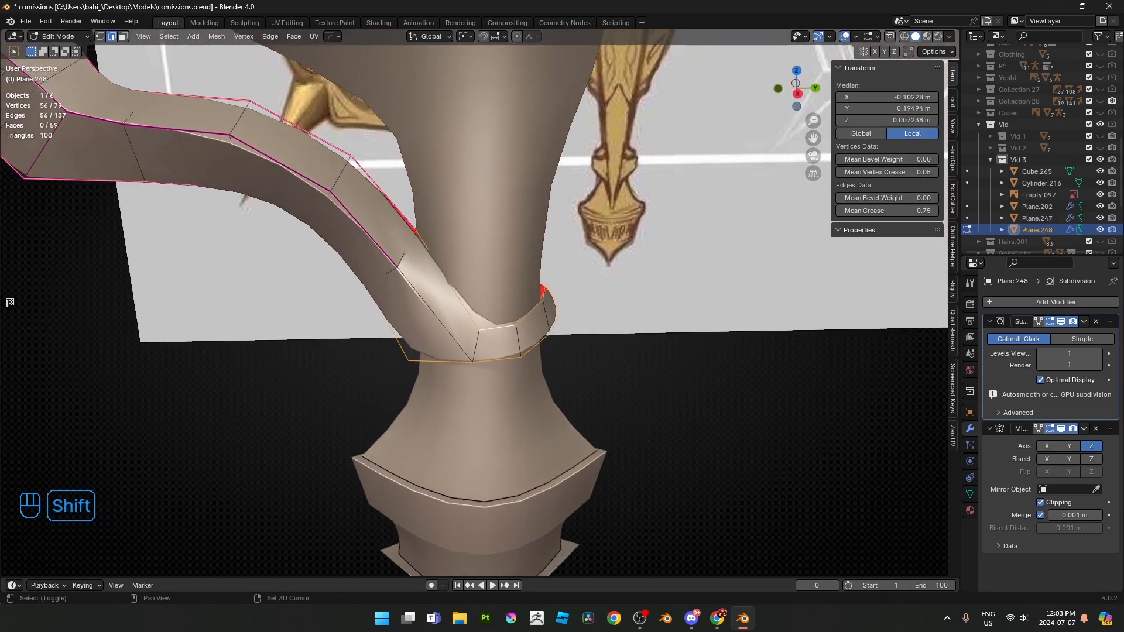
key("shift+e")
left_click(622, 391)
key("shift+e")
left_click(779, 381)
- Adjust the crescent's lower outer corner vertex in side view to sit on the reference outline
key("2")
scroll(429, 372, "up", 1)
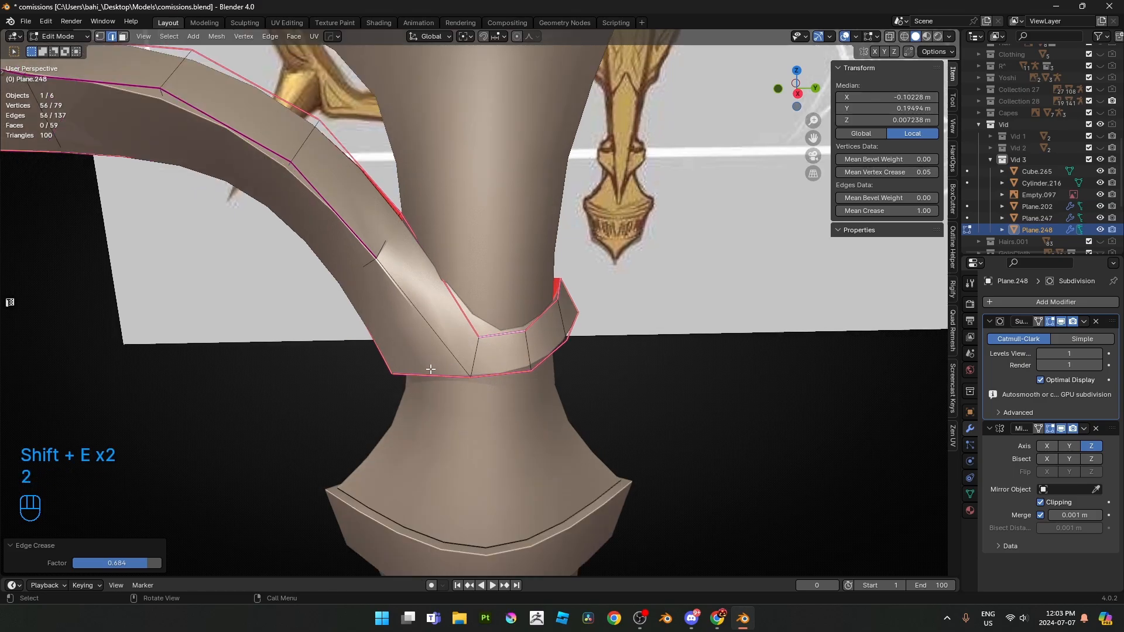
left_click(427, 373)
key("KP_3")
key("alt+z")
scroll(433, 370, "up", 1)
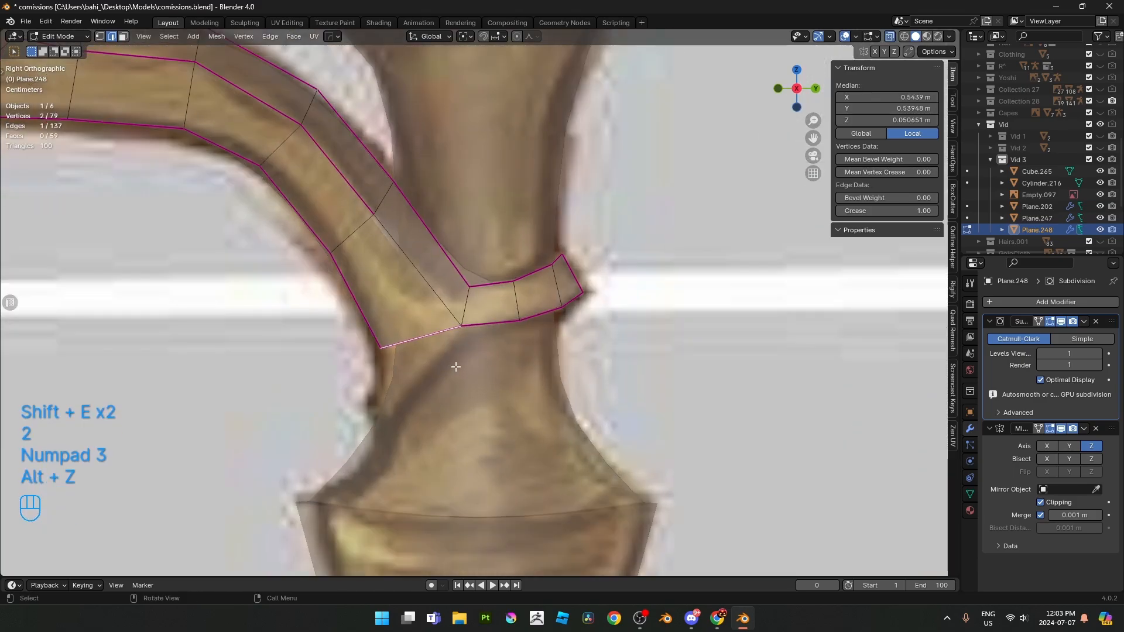
middle_click_drag(401, 337, 460, 302, "shift")
scroll(460, 302, "up", 2)
key("1")
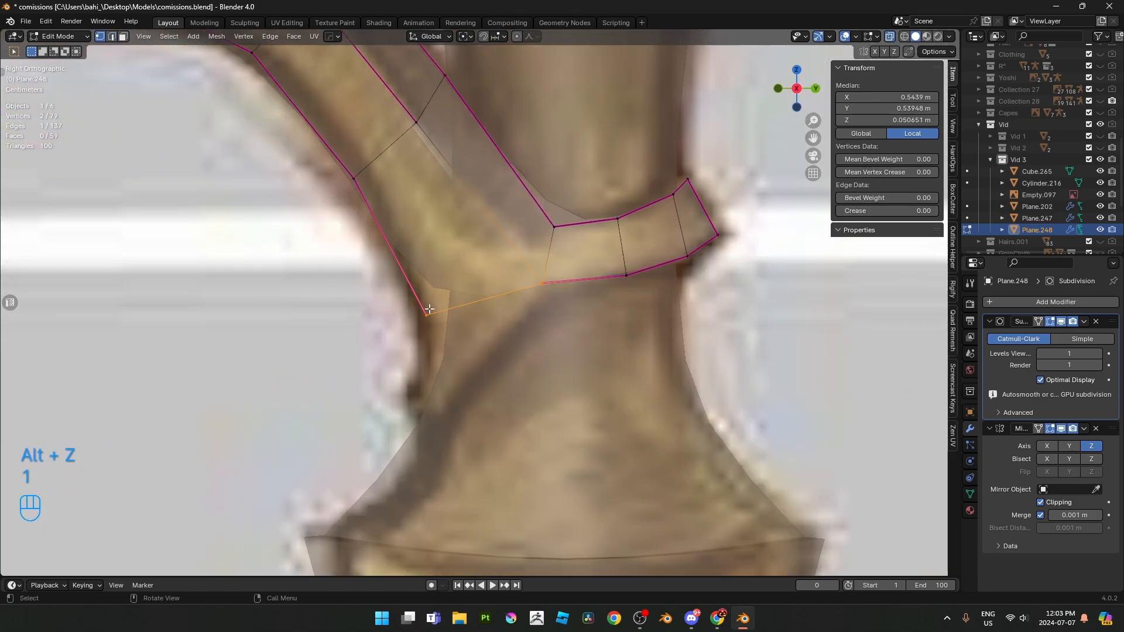
left_click(431, 311)
key("g")
left_click(427, 309)
- Extrude the crescent's bottom edge down about 0.036 m, then rotate, shrink and move it to match the pointed flap
key("2")
left_click(486, 297)
key("e")
left_click(545, 341)
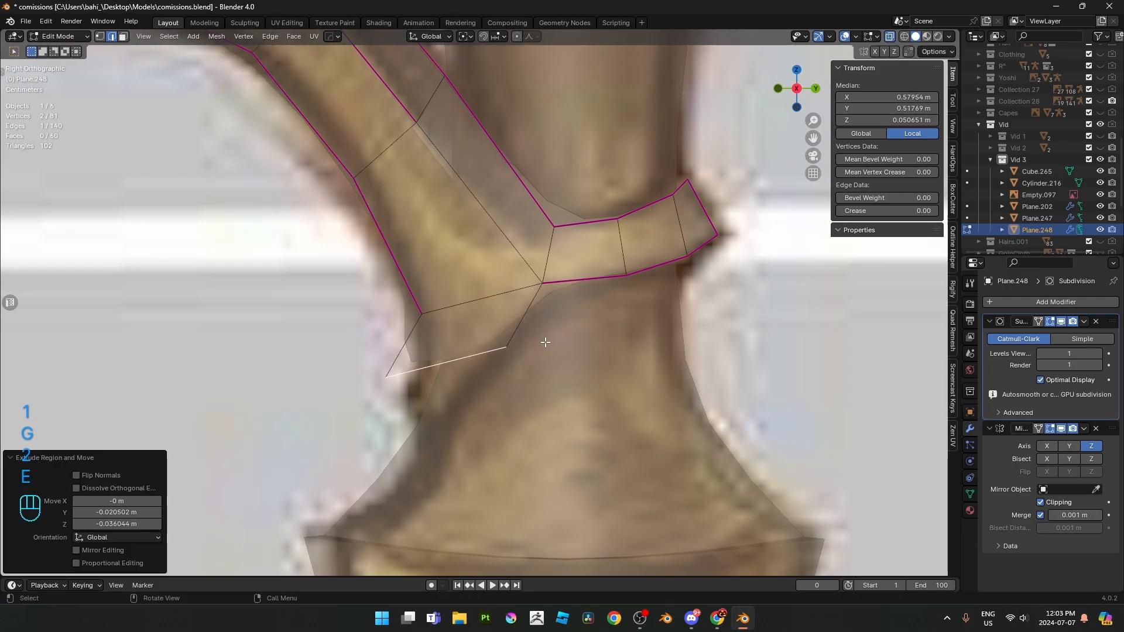
key("r")
left_click(616, 338)
key("s")
left_click(540, 339)
key("g")
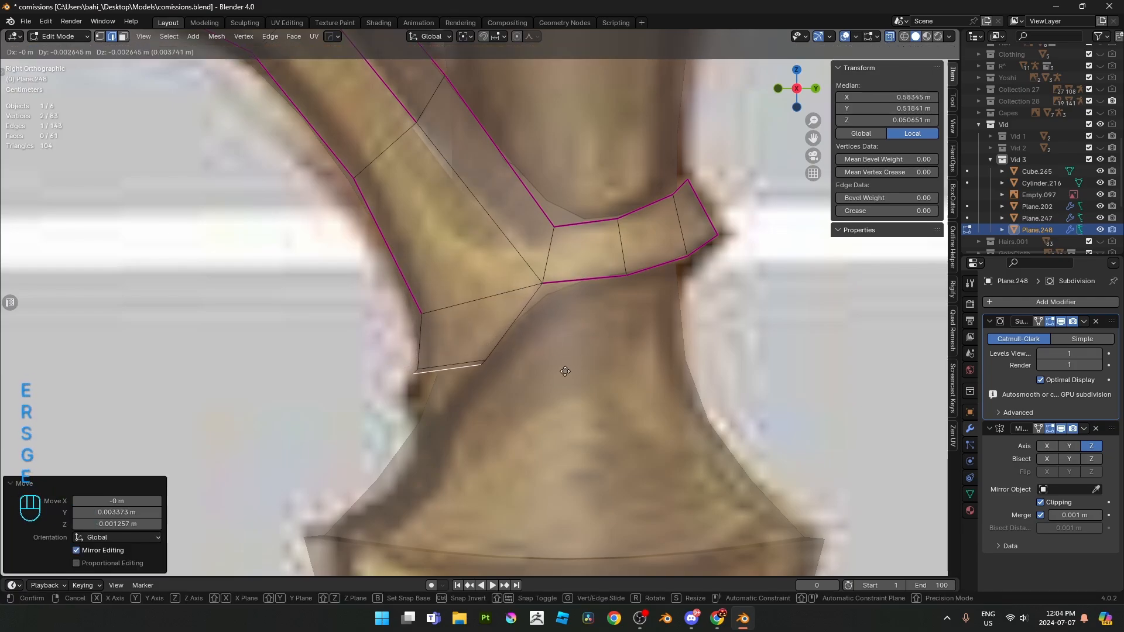
- Extrude the flap's bottom edge down once more and scale it narrower
left_click(553, 403)
key("s")
left_click(517, 385)
- Move the flap's upper outer side edge inward along X toward the mirror centreline
key("alt+z")
middle_click_drag(489, 367, 713, 373)
key("alt+z")
key("2")
key("alt+z")
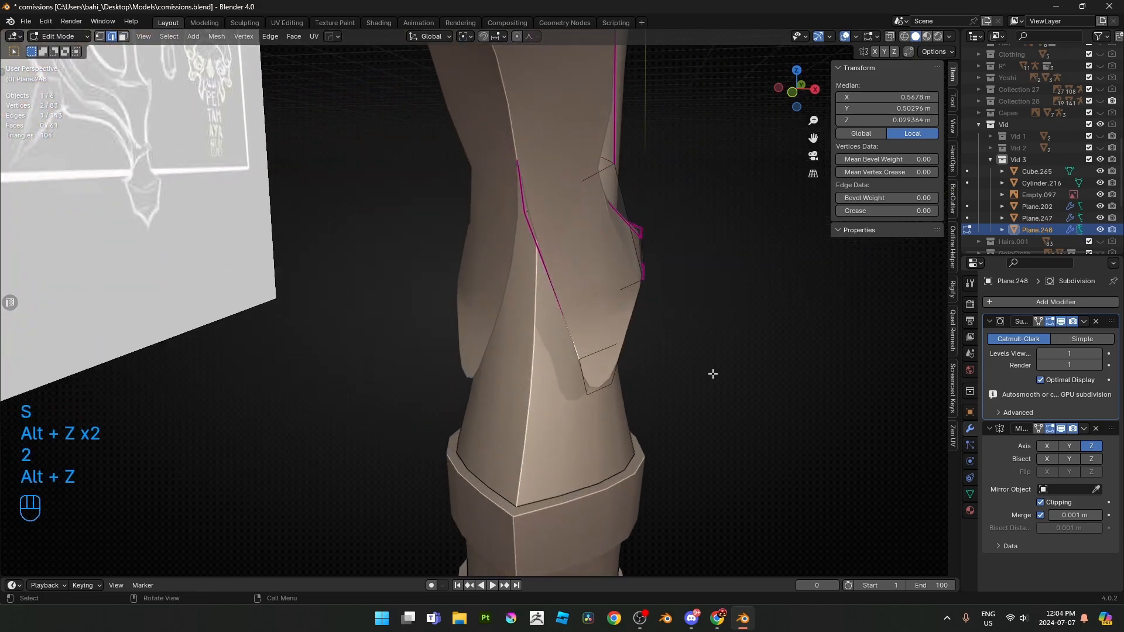
key("g")
key("x")
left_click(635, 405)
- Move the flap's bottom outer vertex inward along X to the mirror centreline
key("1")
left_click(576, 396)
key("g")
key("x")
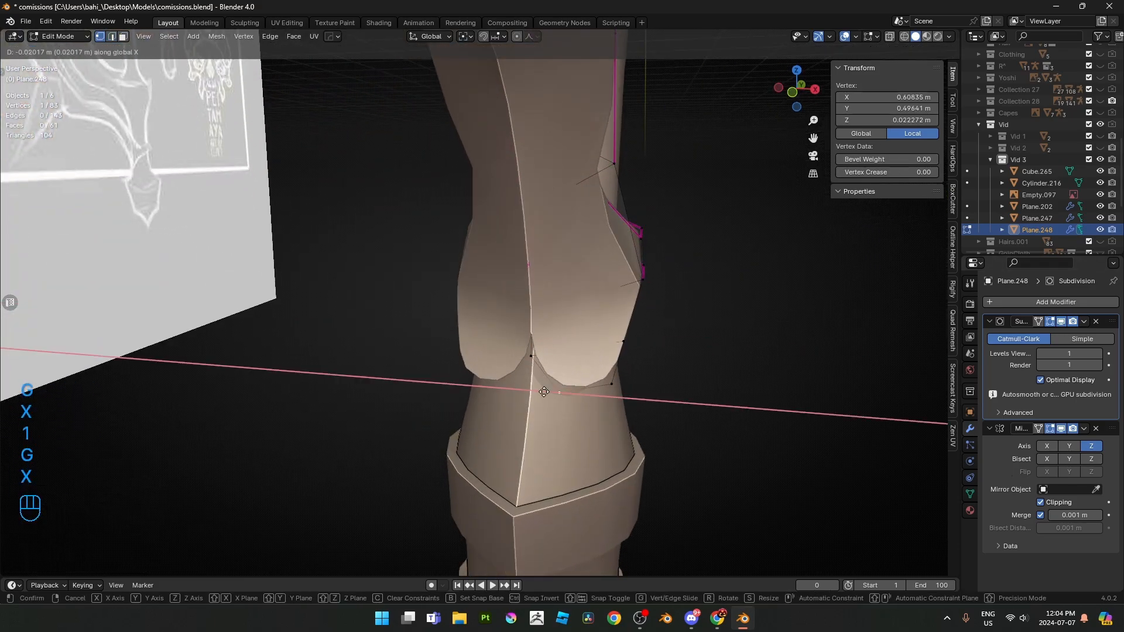
left_click(504, 392)
- Move the flap's two remaining inner-side vertices inward along X so they hug the handle
middle_click_drag(450, 390, 683, 361)
key("g")
key("x")
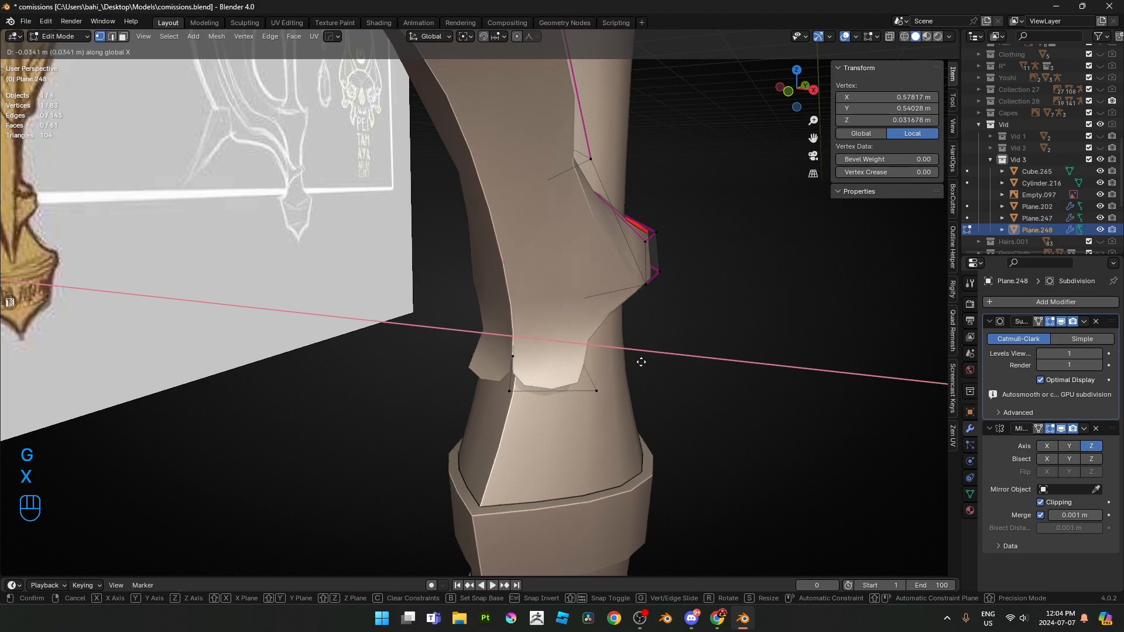
left_click(640, 362)
left_click(598, 390)
key("g")
key("x")
left_click(570, 382)
- Check the flap in object mode, then nudge its bottom inner vertex in side view to fit the reference
middle_click_drag(623, 357, 552, 347)
key("Tab")
key("KP_3")
key("Tab")
key("alt+z")
scroll(563, 340, "up", 5)
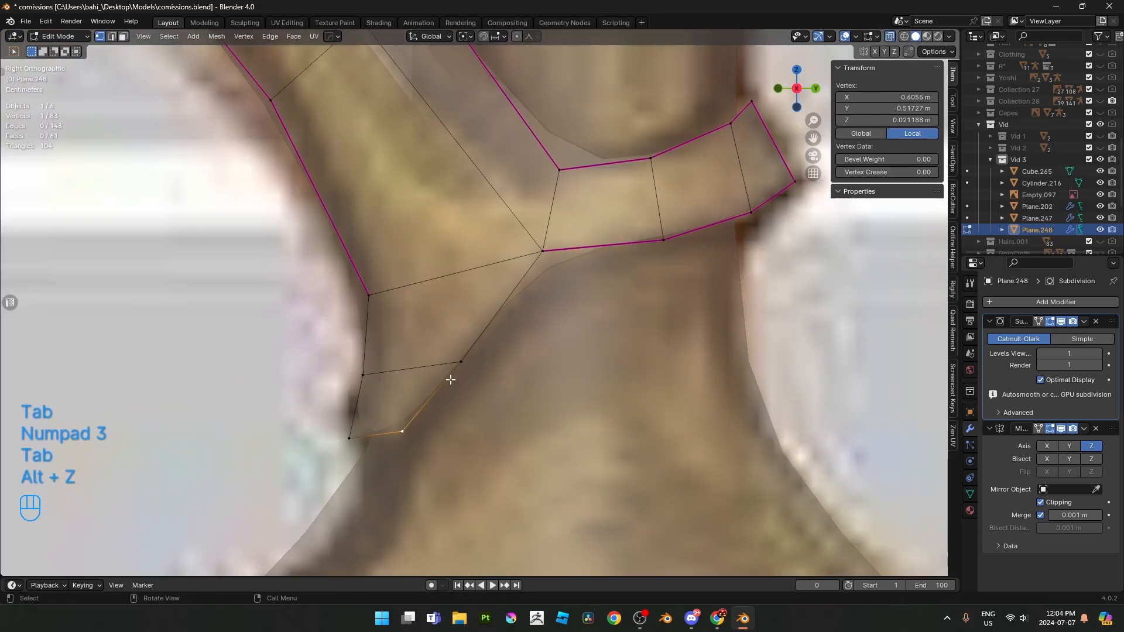
left_click_drag(451, 393, 452, 393)
key("g")
left_click(449, 401, "shift")
- Select the flap's side and bottom edges and set their edge crease to 1
key("2")
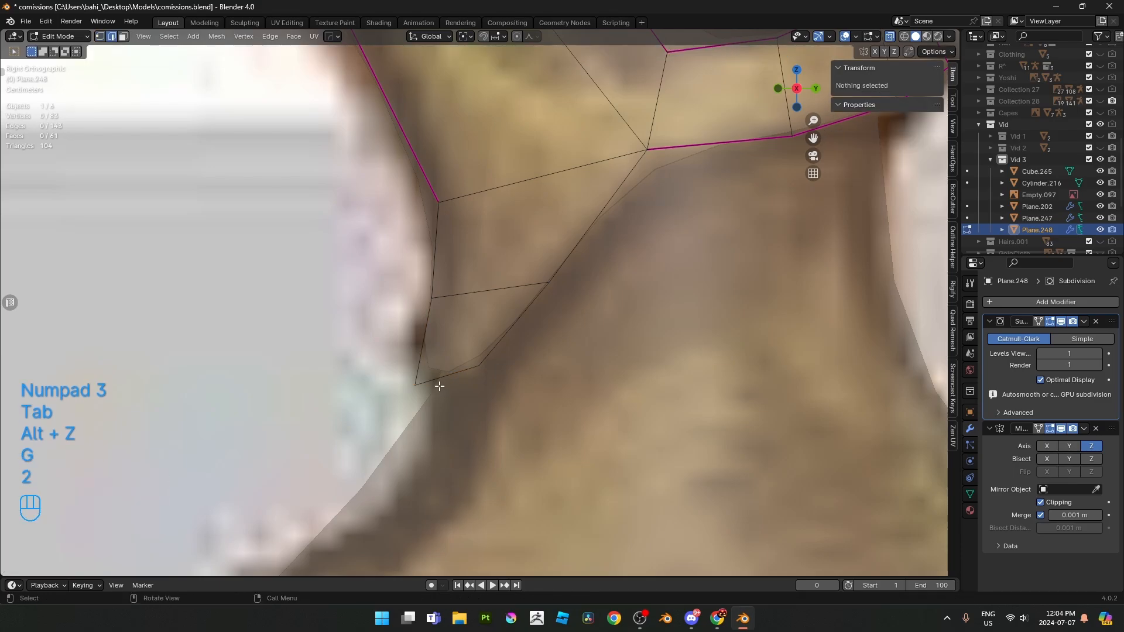
left_click(440, 385)
left_click(422, 316, "shift")
key("shift+e")
left_click(647, 312)
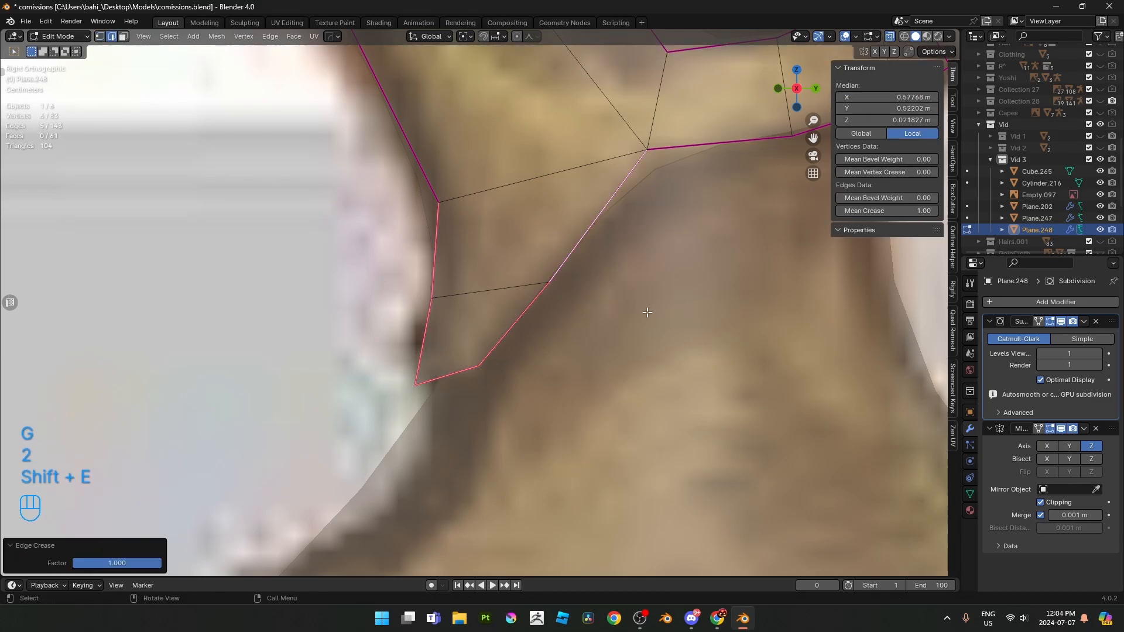
- Nudge the flap's bottom inner vertex slightly and return to object mode with solid shading
key("1")
left_click(489, 361)
key("g")
left_click(504, 366, "shift")
key("alt+z")
key("Tab")
scroll(507, 334, "down", 5)
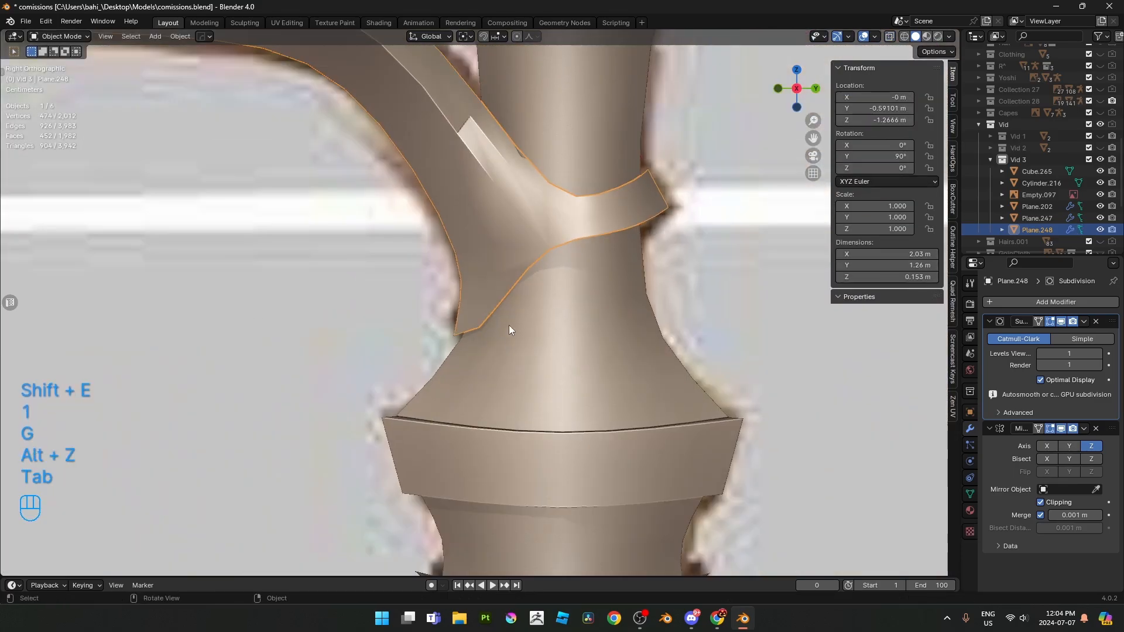
- Move a vertex on the crescent arm's inner side just above the band along X to fit it to the handle
right_click(603, 317)
left_click(603, 315)
scroll(586, 301, "down", 3)
middle_click_drag(572, 291, 500, 271)
key("Tab")
scroll(471, 244, "up", 1)
key("alt+z")
left_click(494, 272)
right_click(495, 272)
left_click(496, 269)
key("alt+z")
key("g")
key("x")
left_click(431, 265)
- Select the short inner edge where the arm meets the handle and set its edge crease to 1
key("Tab")
key("Tab")
key("alt+z")
key("alt+z")
key("2")
left_click(475, 202)
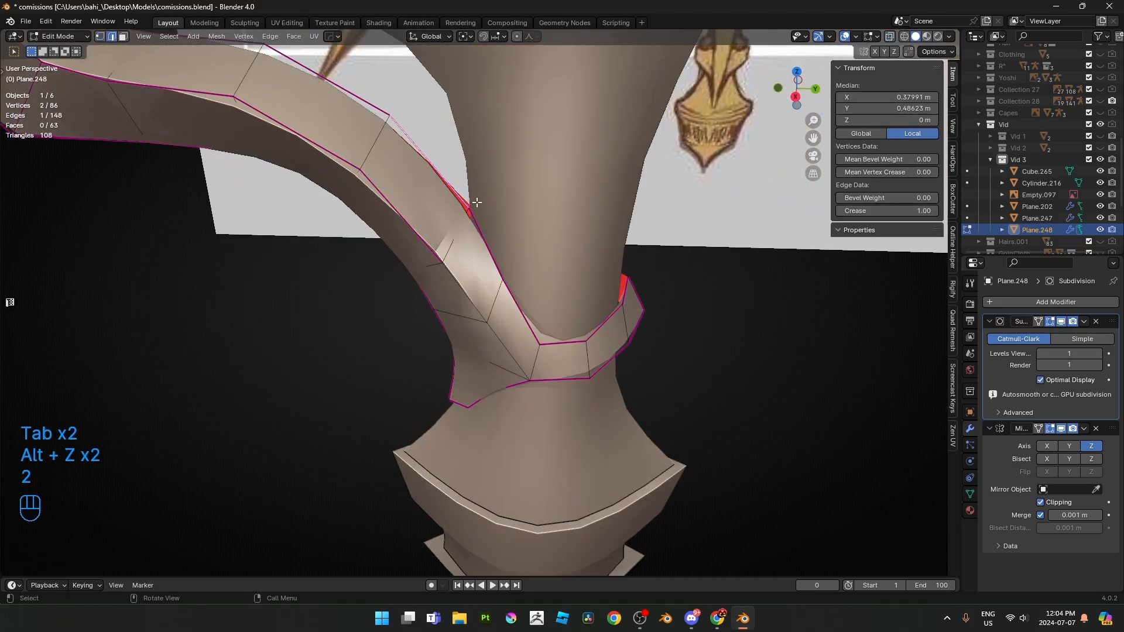
key("shift+e")
left_click(619, 287)
- Select the run of edges along the band's upper border, extrude it, and move the new edges along X into the handle
left_click(574, 341, "alt")
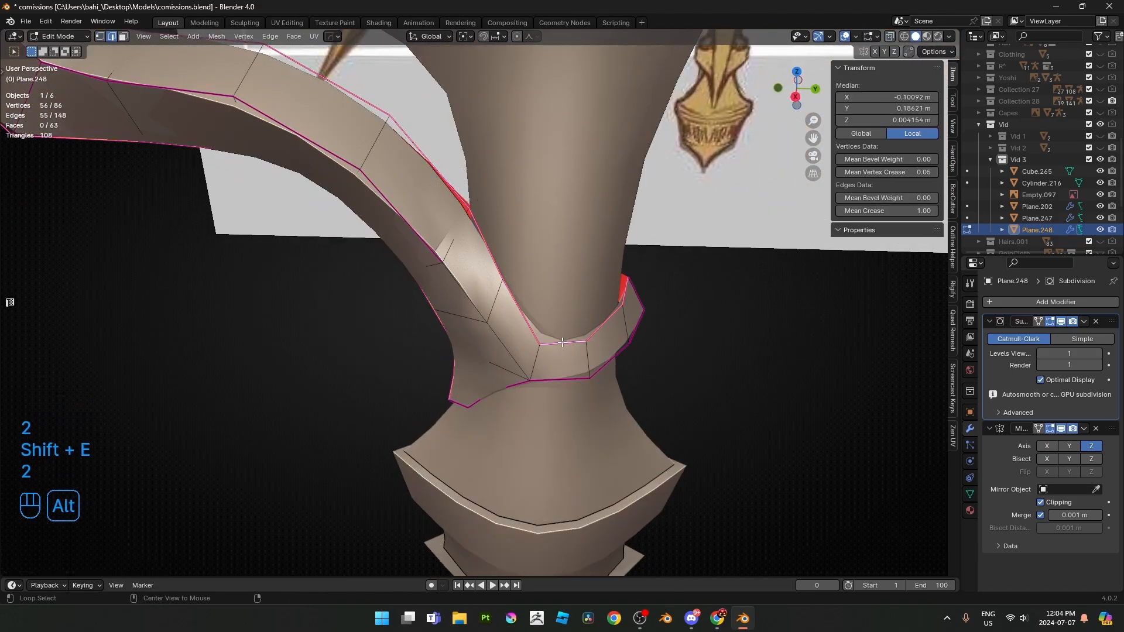
scroll(572, 340, "down", 2)
key("alt+z")
middle_click_drag(529, 270, 456, 240)
key("2")
left_click(486, 238)
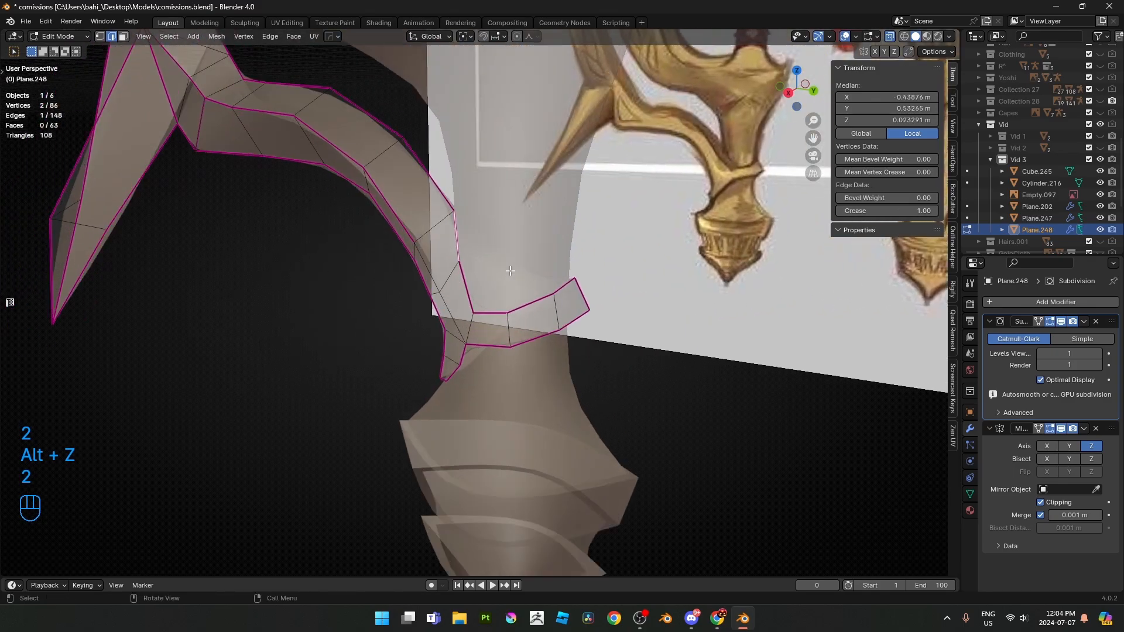
scroll(497, 258, "up", 1)
left_click(579, 283, "ctrl")
key("alt+z")
middle_click_drag(560, 273, 502, 270)
key("e")
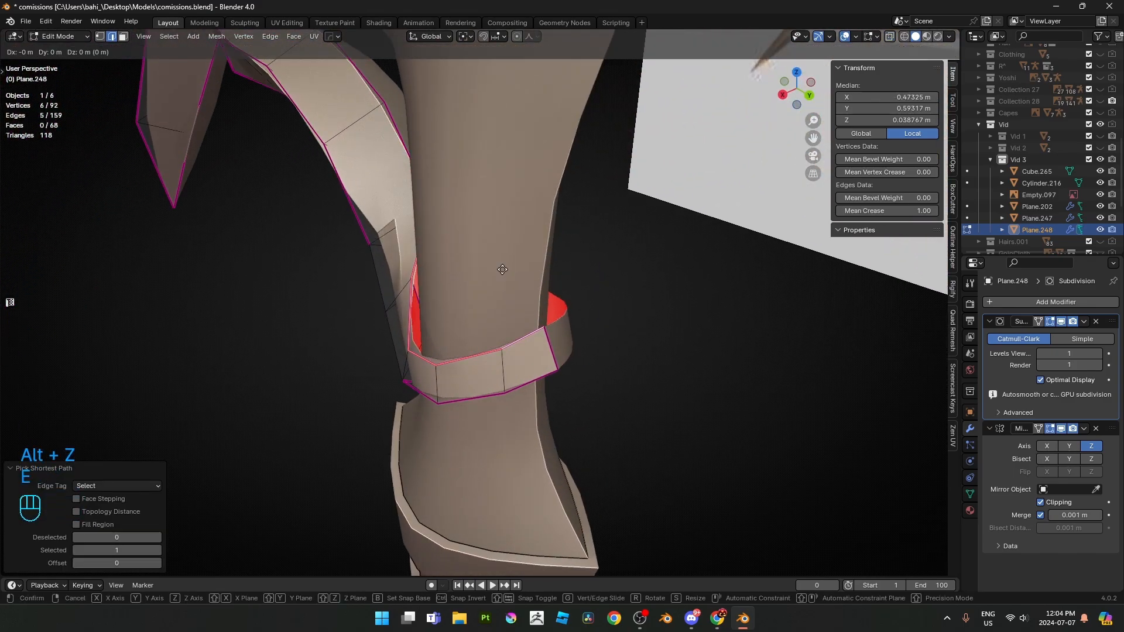
right_click(502, 270)
key("g")
key("x")
left_click(725, 236)
- Merge the duplicate vertices across the whole crescent mesh, return to object mode, and save the file
middle_click_drag(556, 332, 636, 347)
key("a")
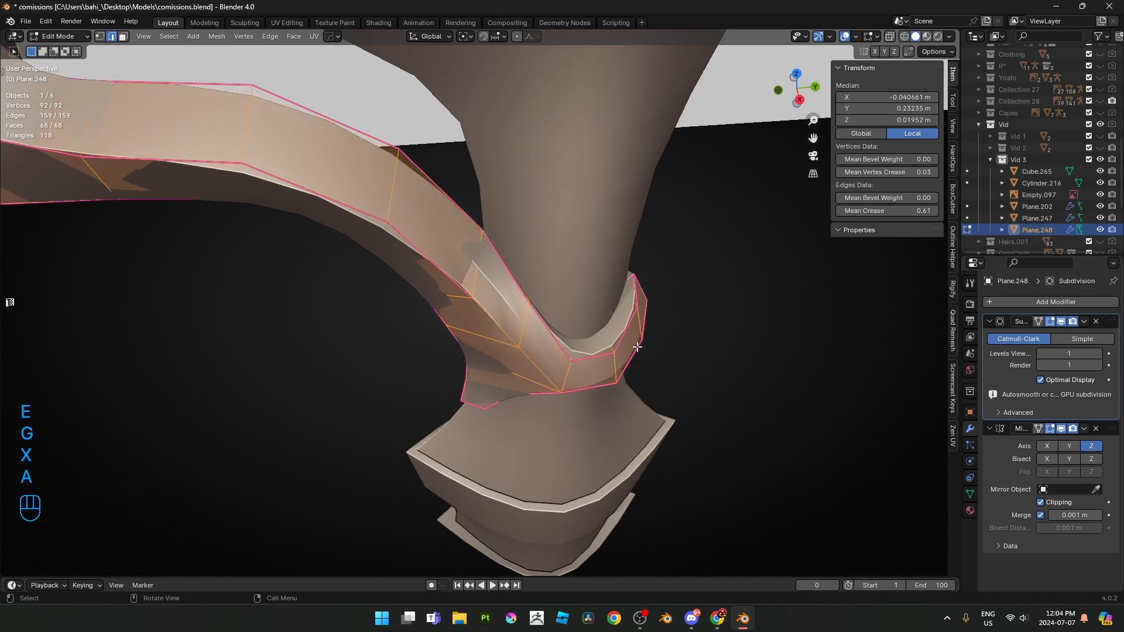
key("m")
left_click(637, 347)
key("Tab")
middle_click_drag(592, 315, 528, 294, "ctrl")
key("ctrl+s")
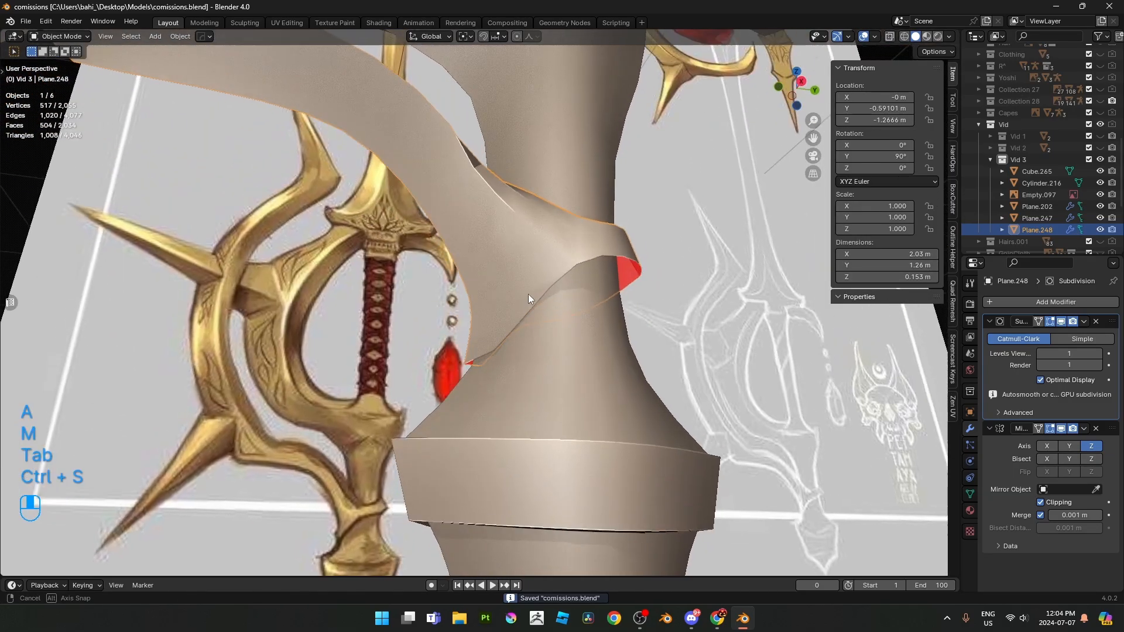
- Select the run of edges along the flap's and band's lower border, extrude it, and move it along X into the handle
key("Tab")
key("2")
left_click(537, 300)
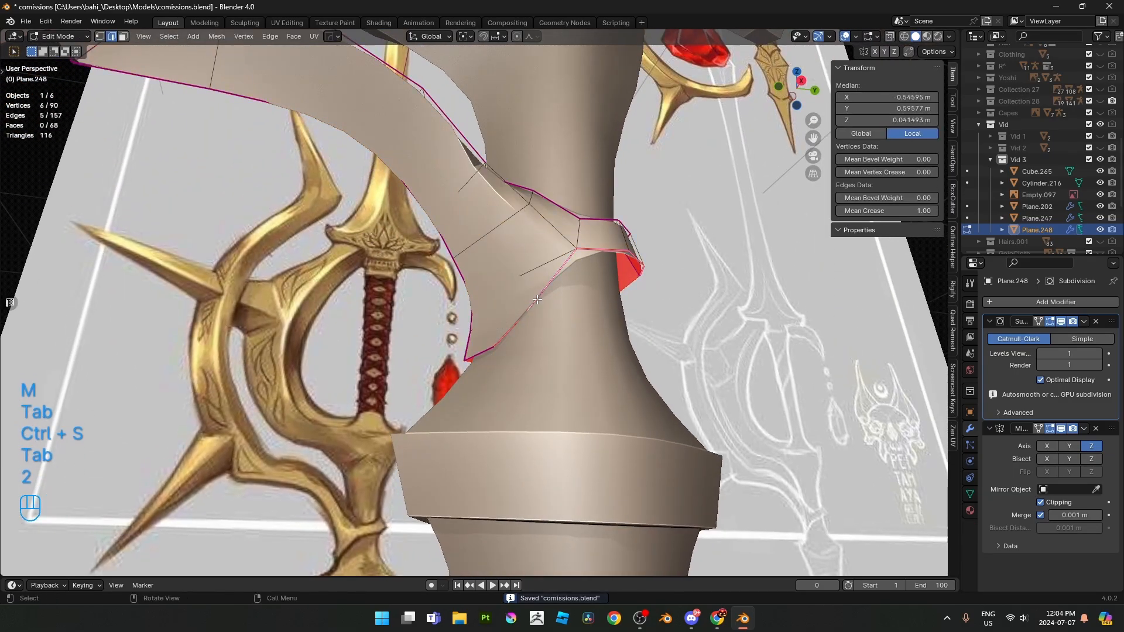
left_click(484, 349)
middle_click_drag(484, 349, 439, 378)
left_click(576, 282, "ctrl")
middle_click_drag(577, 282, 527, 297)
key("e")
right_click(509, 310)
key("g")
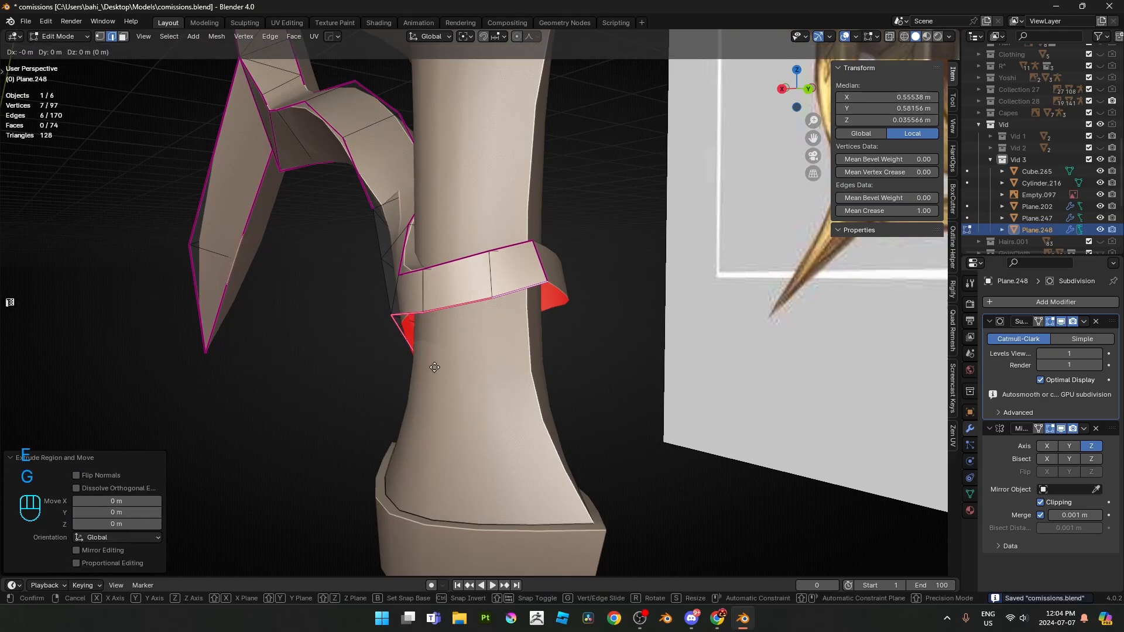
key("x")
left_click(637, 388)
- Merge the mesh's duplicate vertices again after the lower border extrusion and save the file
key("a")
key("m")
left_click(602, 406)
key("Tab")
middle_click_drag(602, 406, 591, 317, "ctrl")
key("ctrl+s")
- In side view, slide the ridge vertex just above the band toward the arm's outer edge to match the reference
key("KP_3")
key("Tab")
key("alt+z")
key("alt+z")
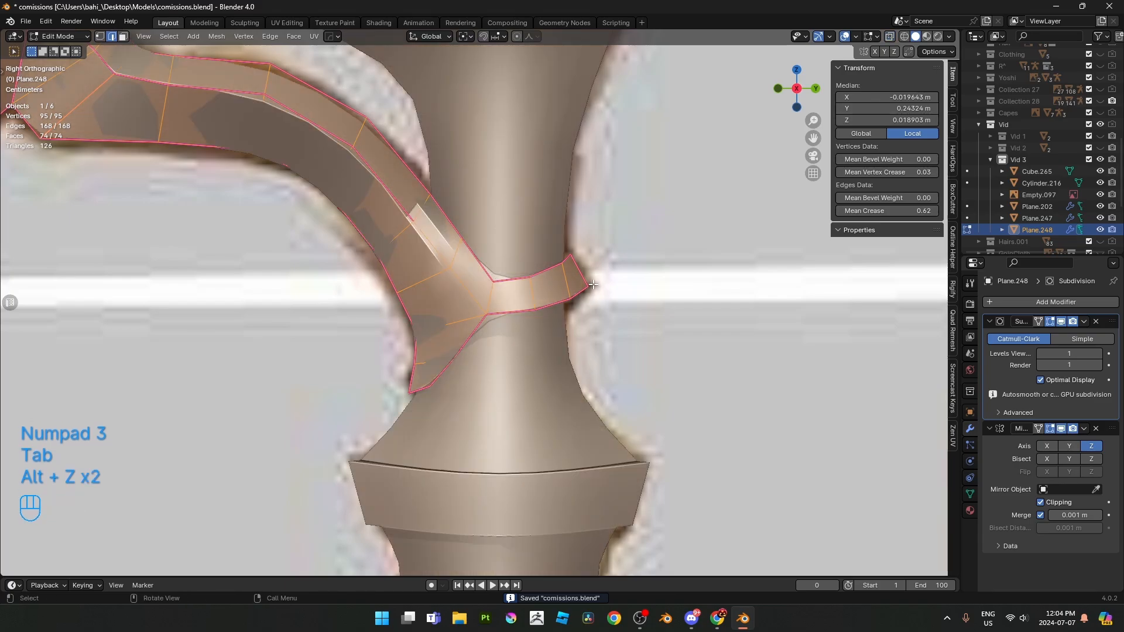
scroll(585, 301, "up", 3)
key("alt+z")
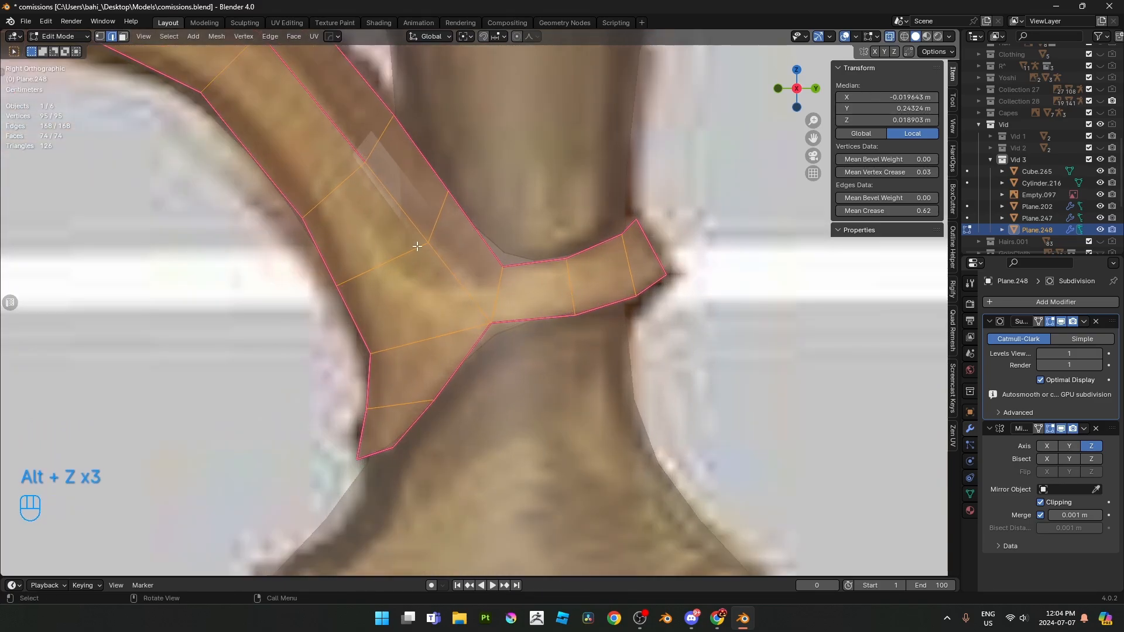
left_click_drag(413, 222, 435, 250)
key("g")
key("g")
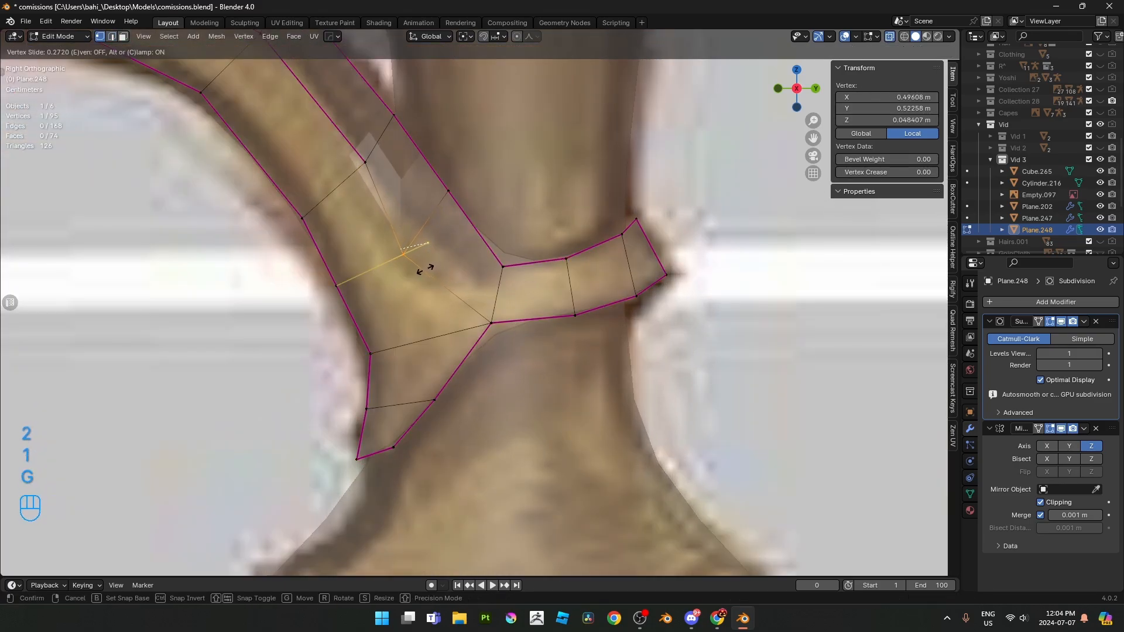
left_click(423, 270)
- Slide the next ridge vertex up the arm slightly toward the outer edge to smooth the ridge line
key("g")
key("g")
left_click_drag(353, 145, 426, 274)
left_click(364, 219)
left_click(363, 219)
key("g")
key("g")
left_click(404, 197)
key("g")
key("g")
left_click(452, 281)
- Set the edge crease of the two ridge edges leading down to the band to 1, then save in object mode
key("2")
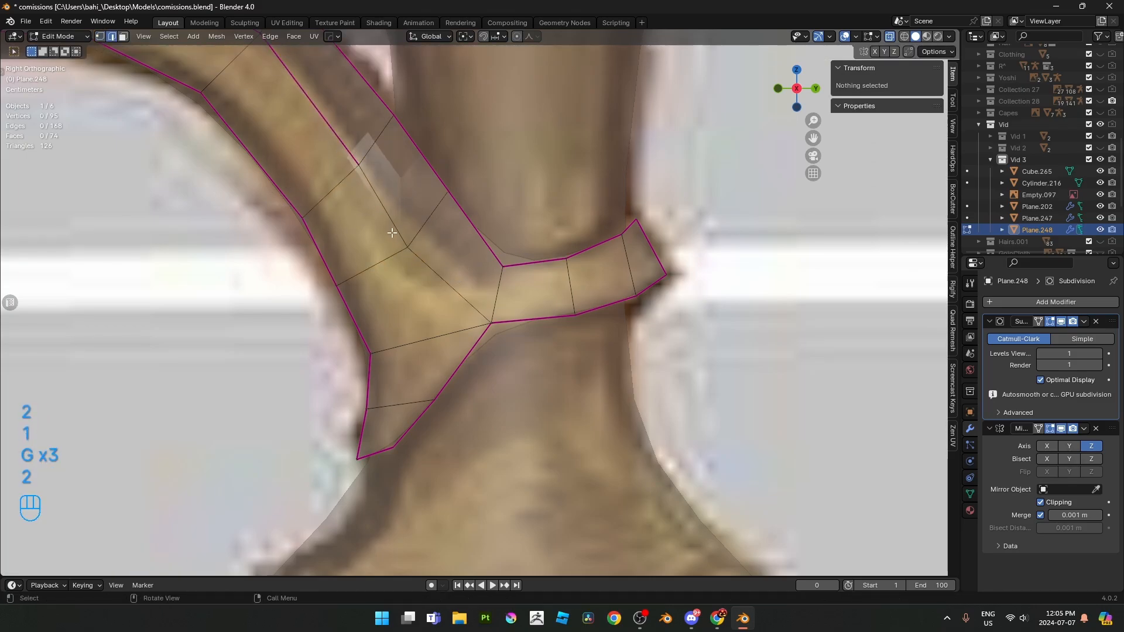
key("shift+e")
left_click(536, 287)
scroll(536, 286, "down", 5)
key("alt+z")
key("Tab")
scroll(454, 299, "down", 3)
key("ctrl+s")
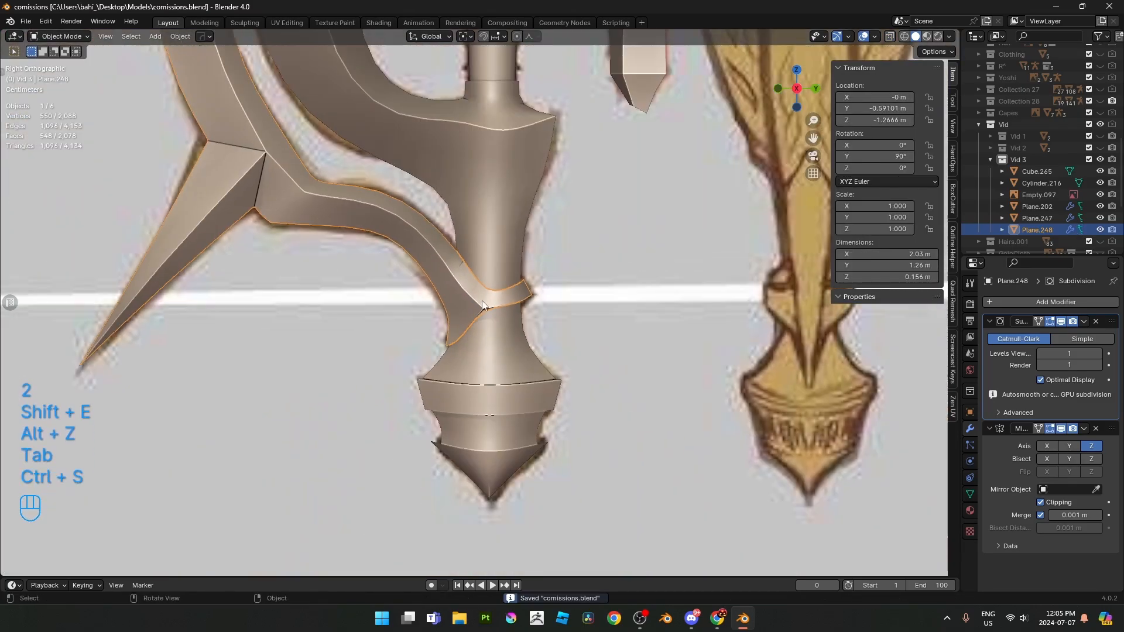
- Subdivide the band's four cross edges into a centre line and connect its start to the arm's ridge vertex
scroll(483, 304, "up", 4)
key("Tab")
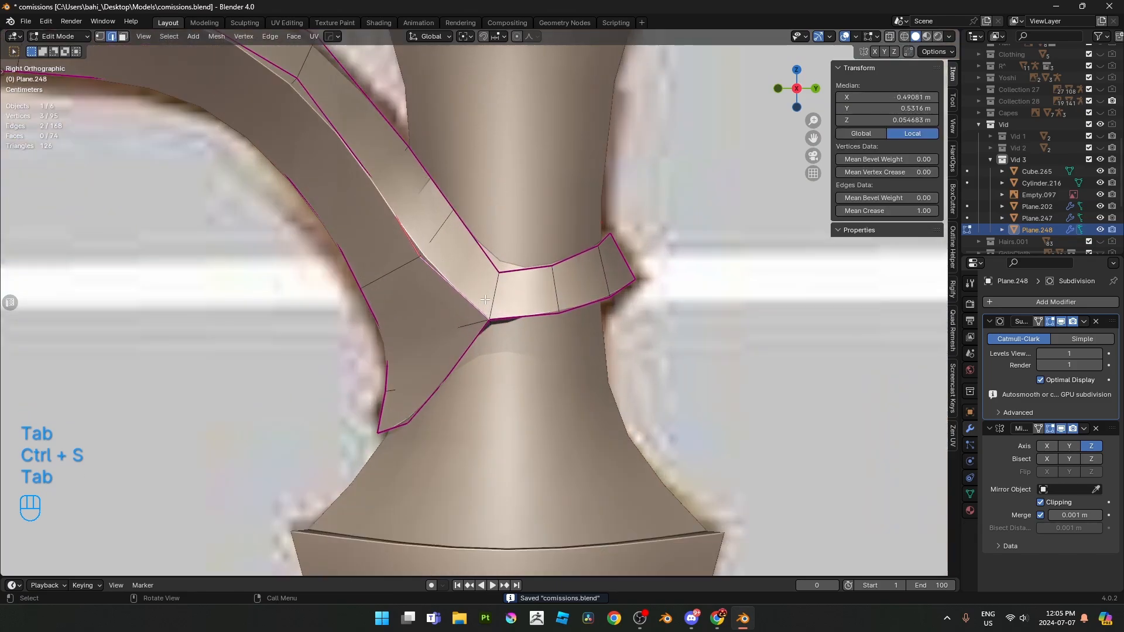
key("alt+z")
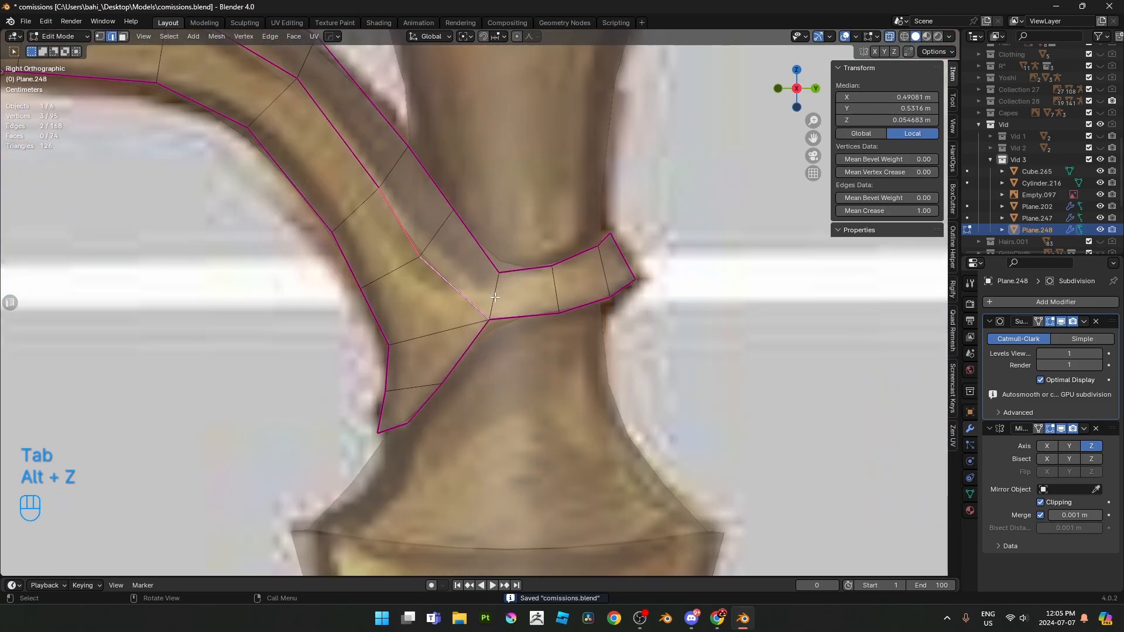
key("1")
scroll(518, 298, "up", 1)
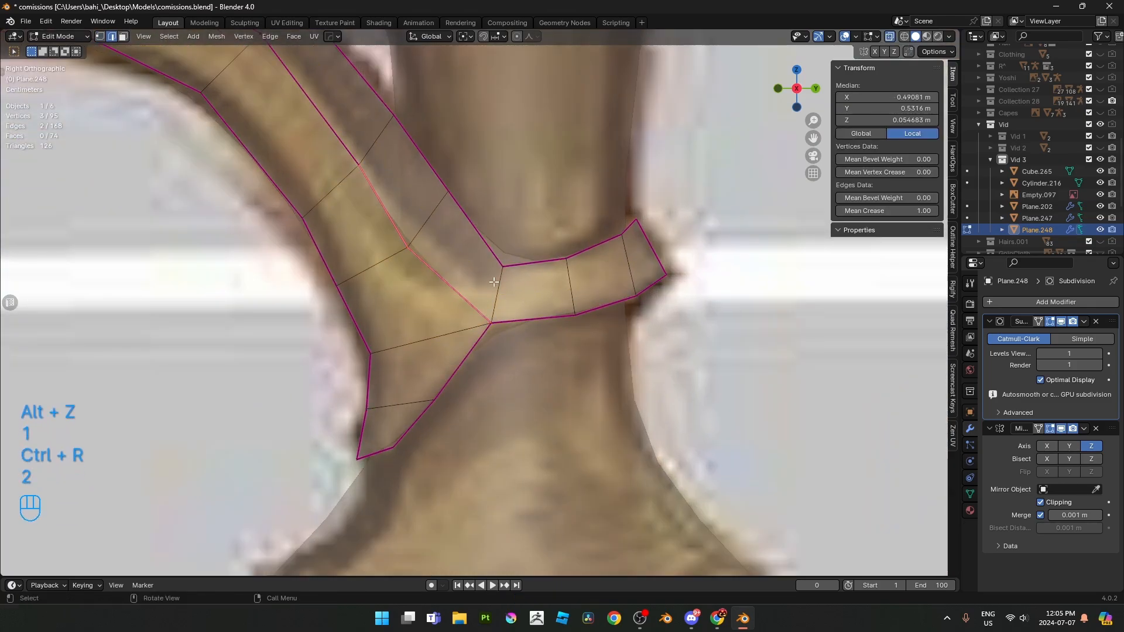
right_click(740, 246)
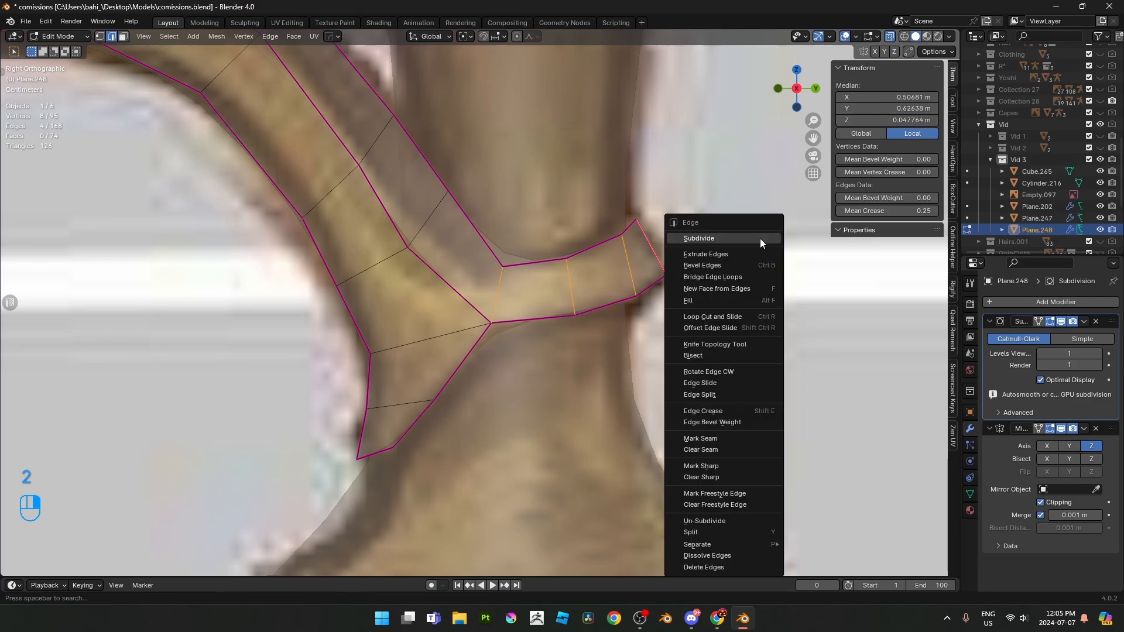
left_click(760, 238)
key("1")
left_click(497, 294)
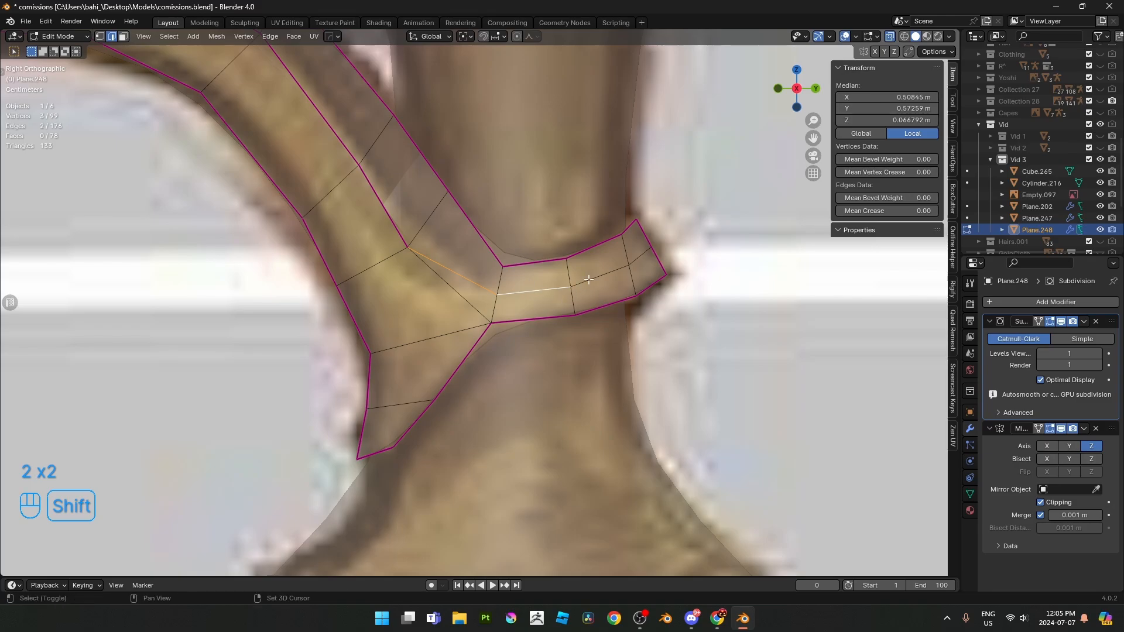
- Set the edge crease of the band's centre line and its connecting ridge edge to 1 and mark them sharp
key("shift+e")
left_click(645, 267)
right_click(630, 319)
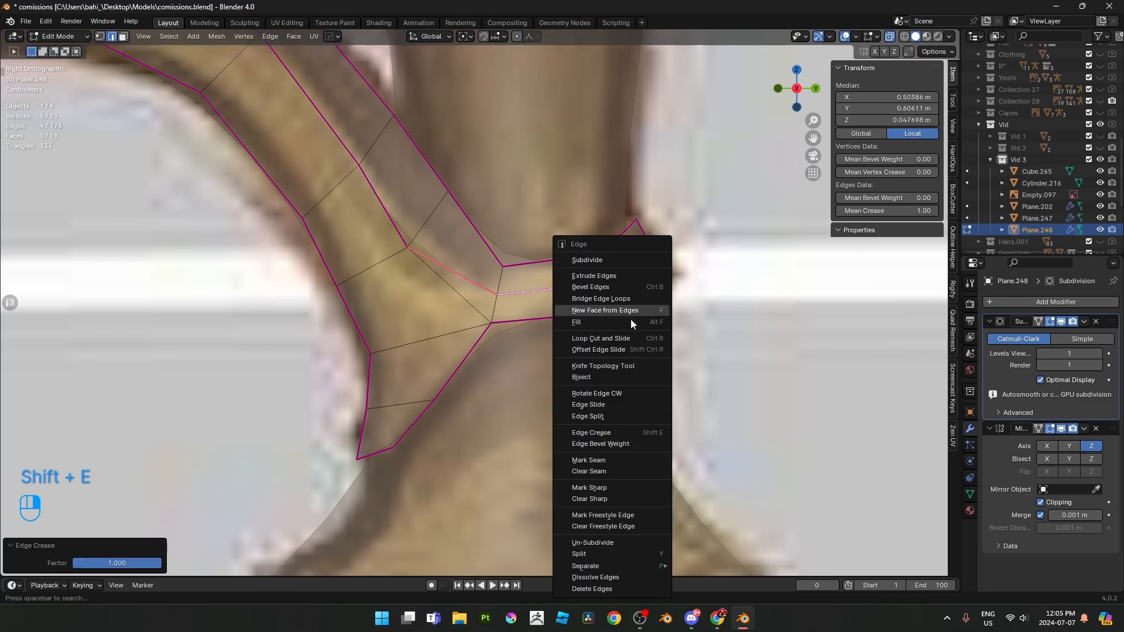
left_click(600, 488)
key("alt+z")
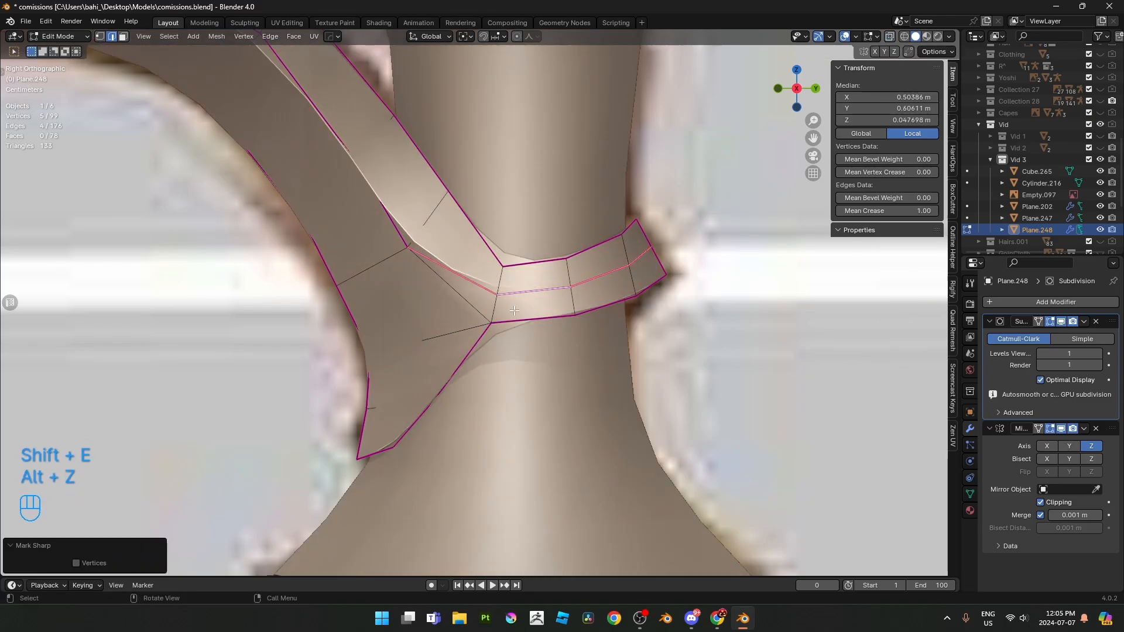
- Scale the band's three centre-line edges by about 1.117, move them outward from the handle to form a ridge, and save
key("alt+z")
key("2")
left_click(543, 288)
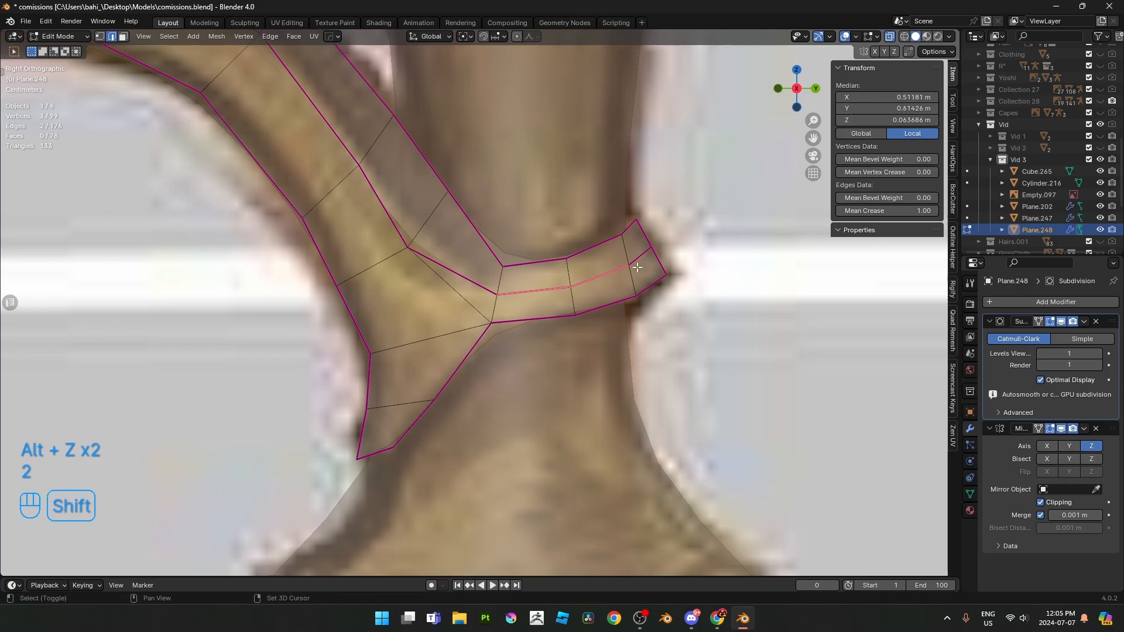
key("alt+z")
middle_click_drag(642, 266, 744, 311)
key("s")
left_click(824, 349)
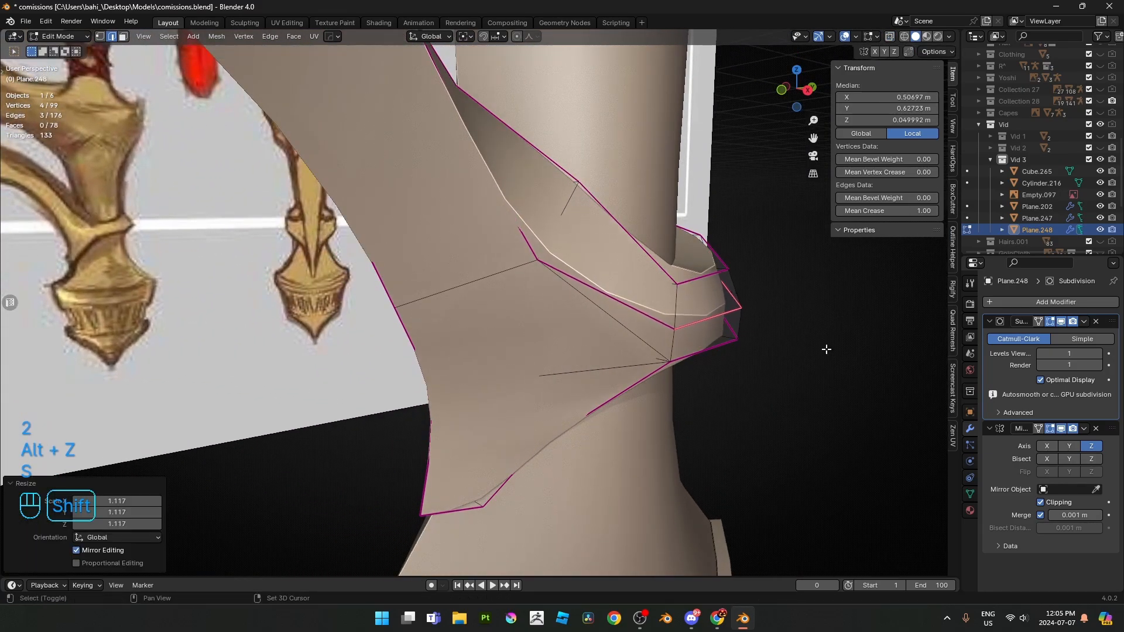
key("g")
middle_click_drag(825, 350, 664, 316)
left_click(809, 323)
key("Tab")
scroll(807, 322, "down", 4)
scroll(664, 316, "down", 5)
left_click(557, 403)
middle_click_drag(557, 401, 417, 313)
key("ctrl+s")
- Nudge the centre-line vertices at the band's end and at its junction with the arm outward, then save
scroll(433, 282, "up", 1)
scroll(446, 282, "up", 3)
scroll(446, 282, "up", 2)
key("Tab")
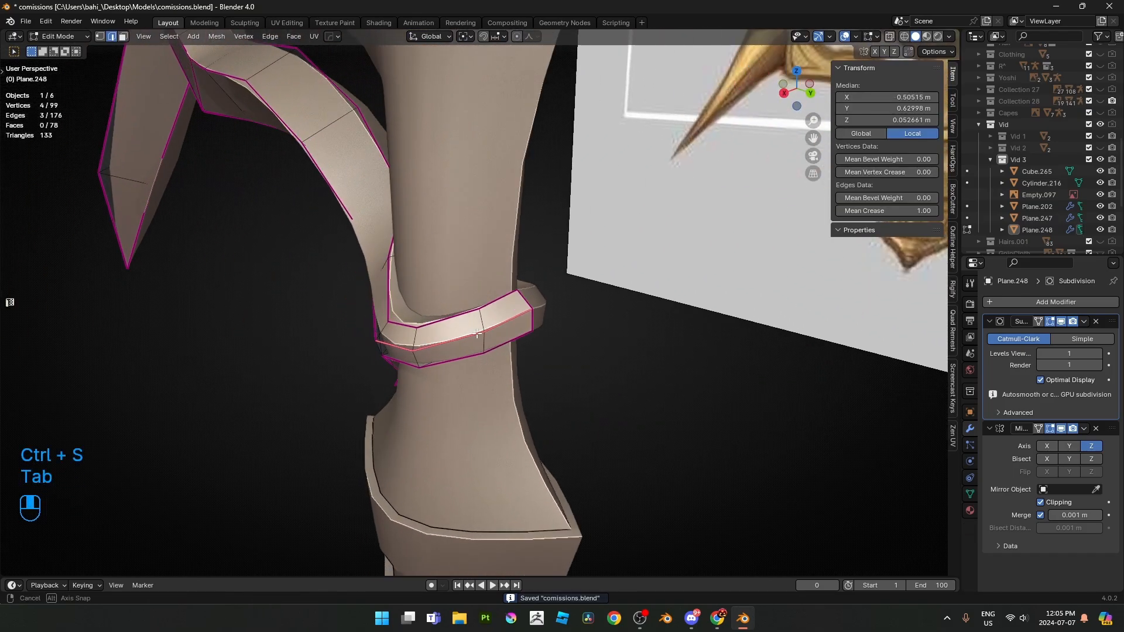
key("1")
left_click(537, 307)
mouse_move(537, 307)
middle_mouse_down()
mouse_move(569, 323)
mouse_move(615, 311)
mouse_move(497, 329)
mouse_move(483, 316)
mouse_move(560, 302)
mouse_move(539, 326)
middle_mouse_up()
key("g")
left_click(572, 322)
key("Tab")
key("Tab")
key("g")
left_click(609, 309)
key("Tab")
key("ctrl+s")
key("ctrl+s")
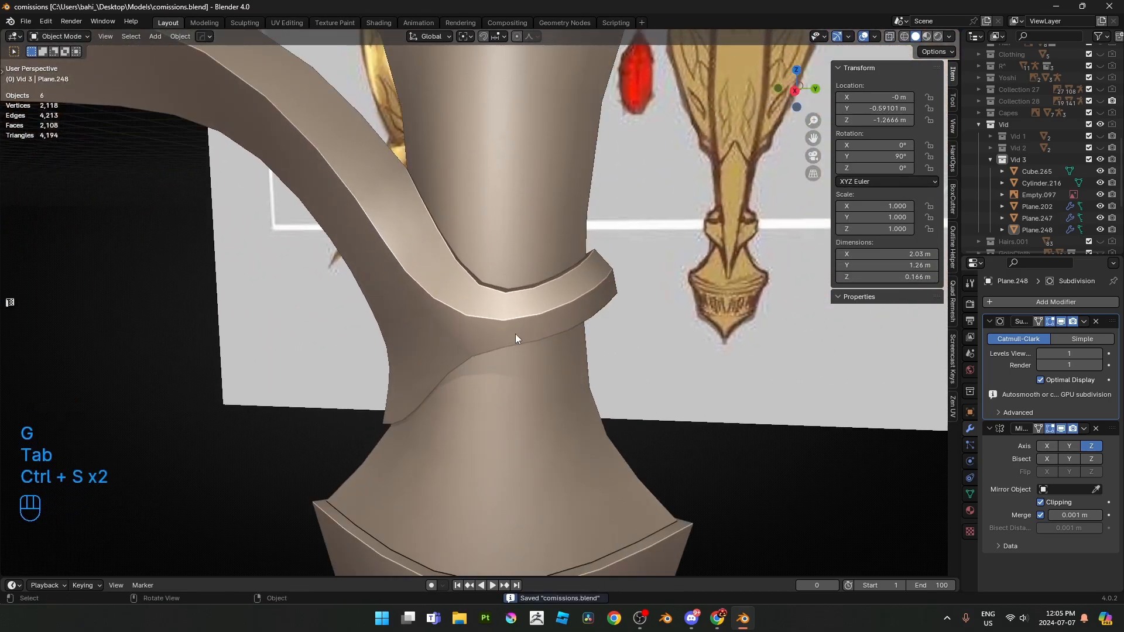
- In side view, dissolve the old diagonal edge running from the arm's ridge vertex to the band's lower corner
key("KP_3")
key("Tab")
key("alt+z")
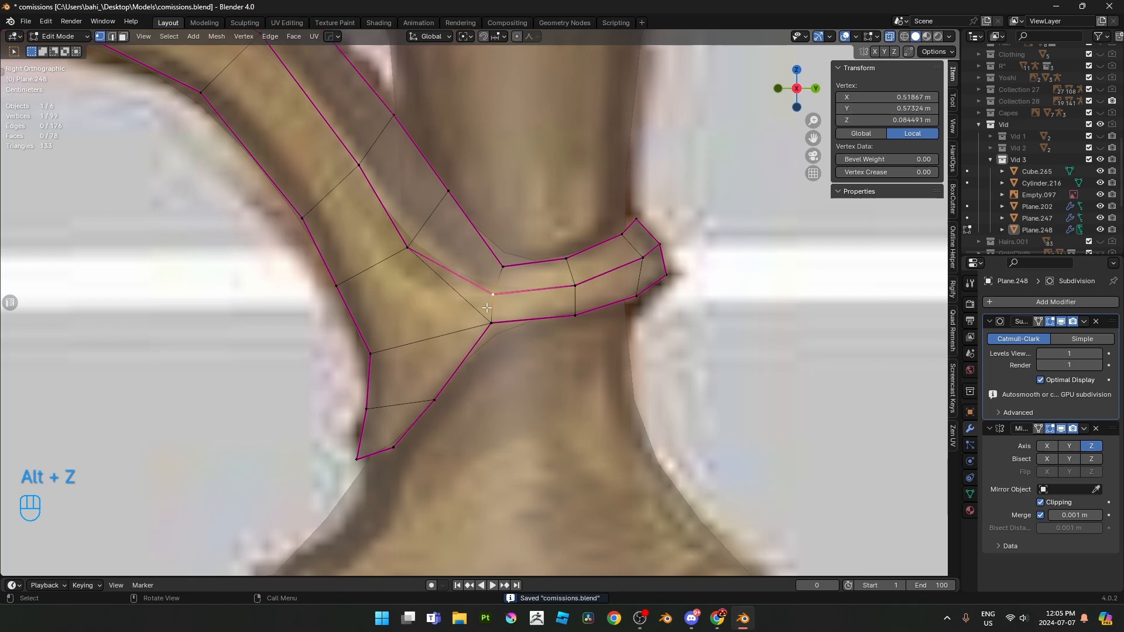
key("2")
left_click(486, 307)
scroll(551, 321, "up", 1)
key("s")
right_click(571, 322)
key("x")
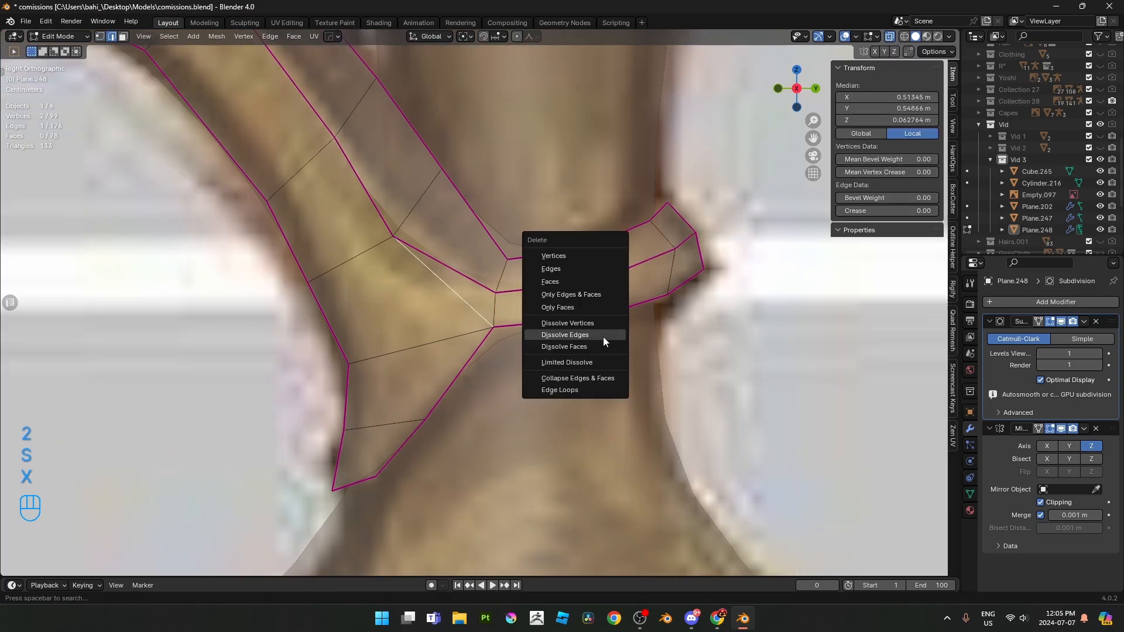
left_click(603, 336)
key("ctrl+z")
key("ctrl+z")
key("2")
key("x")
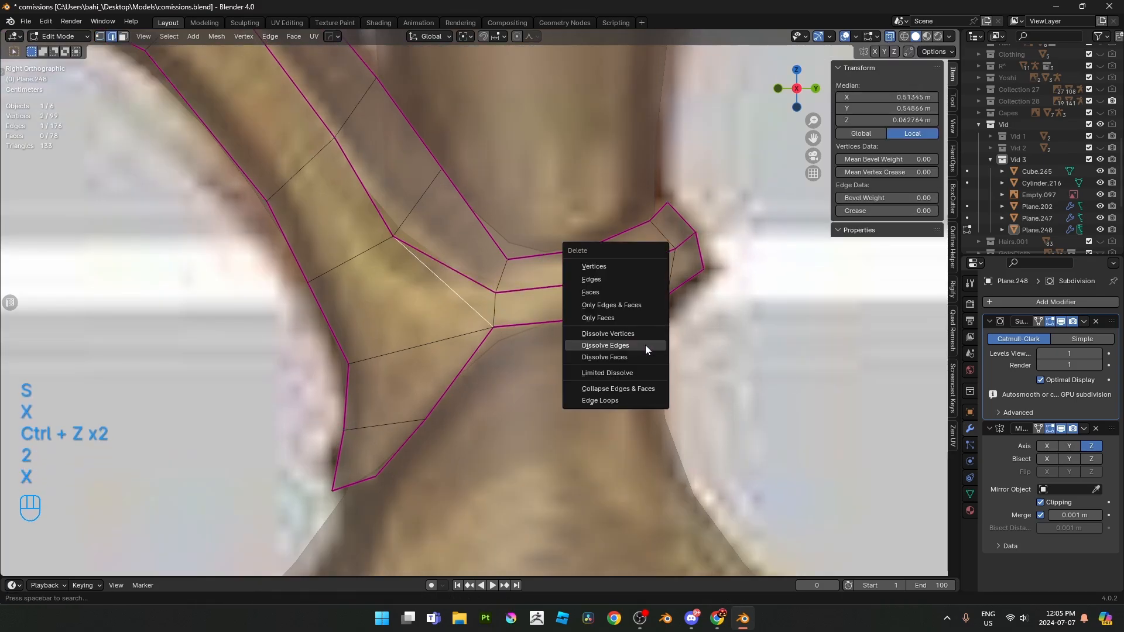
left_click(645, 346)
- Connect the band's ridge junction vertex to the arm's outer-edge vertex above the flap with a new edge, and save
key("1")
left_click(495, 295)
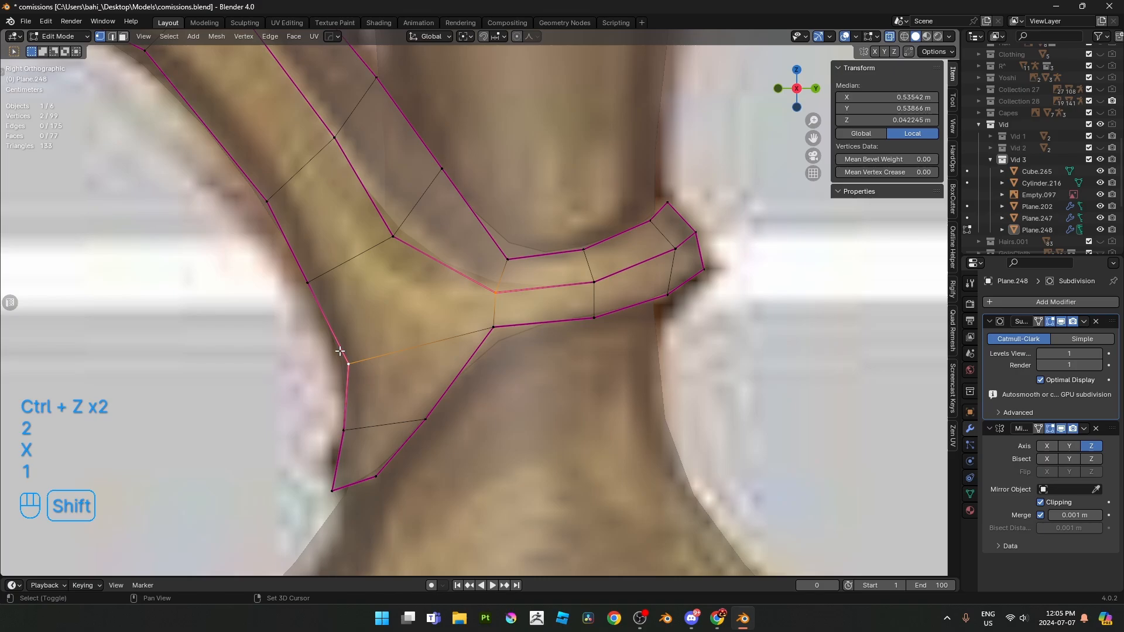
key("j")
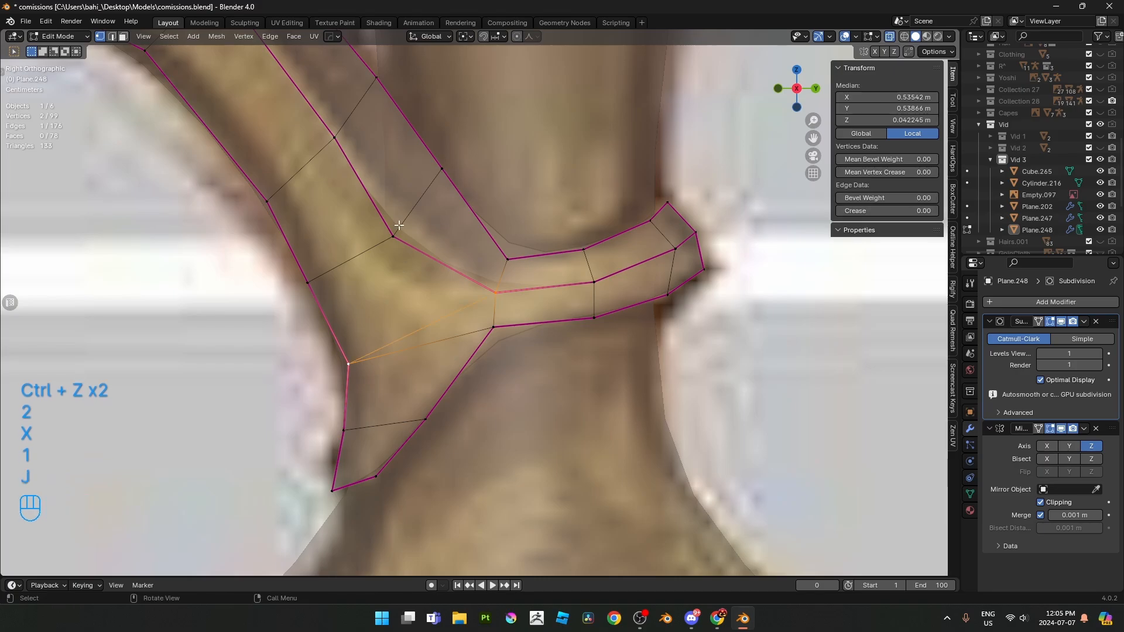
key("alt+z")
key("Tab")
key("ctrl+s")
scroll(412, 297, "down", 2)
key("Tab")
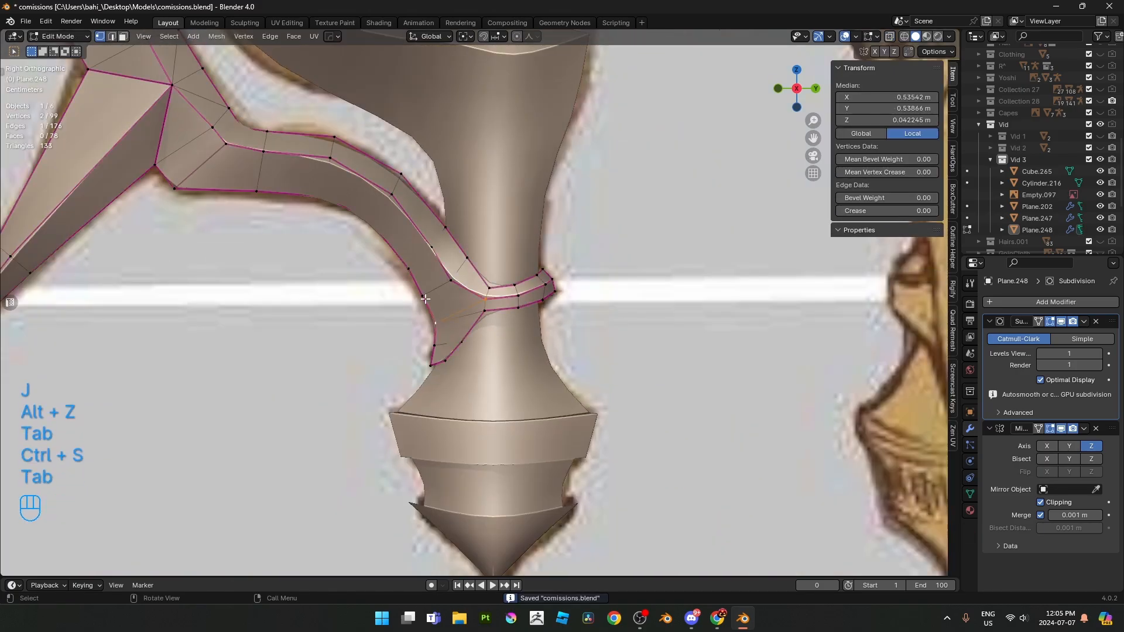
- Finish editing the crescent's lower band mesh, return to object mode and save the file
key("alt+z")
middle_click_drag(480, 347, 546, 417)
key("alt+z")
key("alt+z")
key("alt+z")
key("Tab")
key("ctrl+s")
scroll(547, 417, "down", 3)
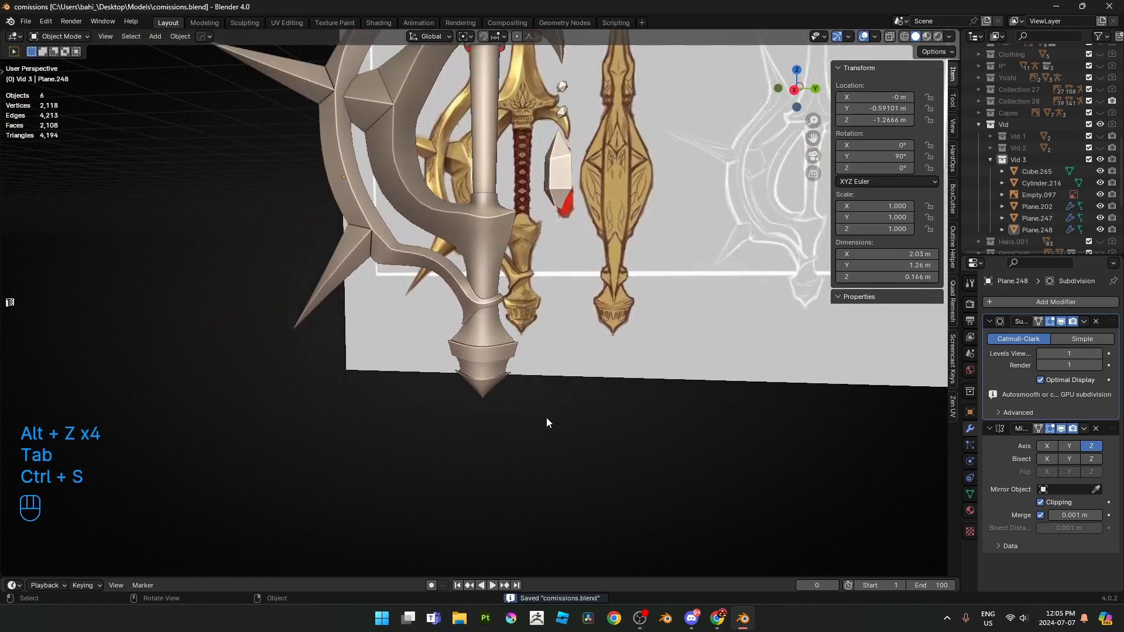
middle_click_drag(505, 287, 506, 380, "shift")
scroll(441, 279, "down", 2)
middle_click_drag(441, 279, 497, 275)
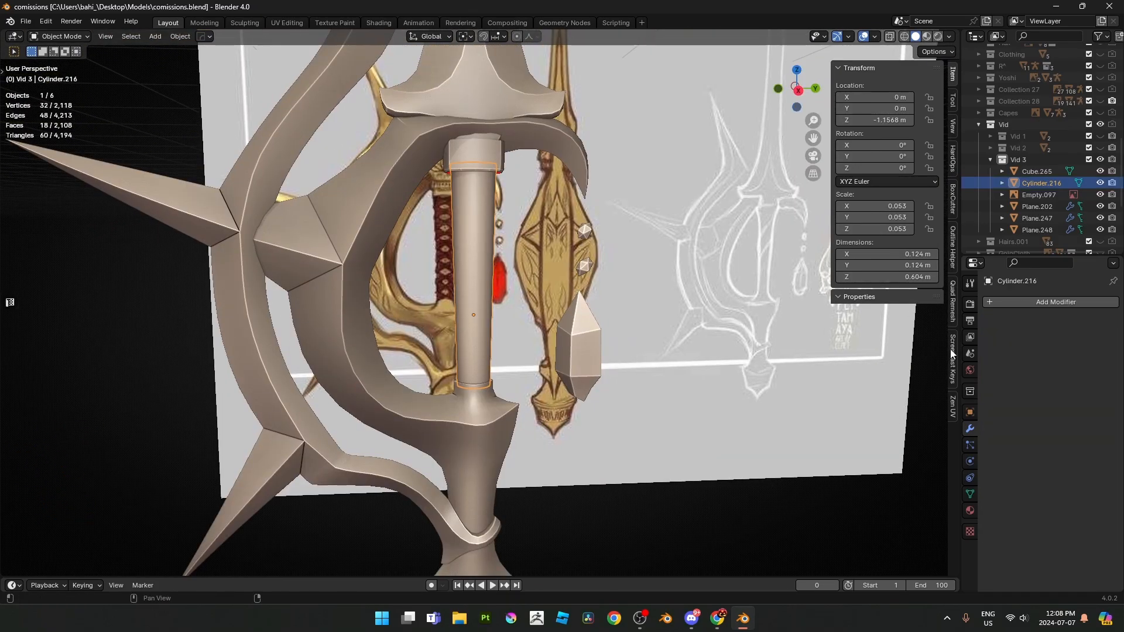
- Enable the Screencast Keys display, select the crescent guard and view the sword from the right side
left_click(953, 355)
left_click(846, 68)
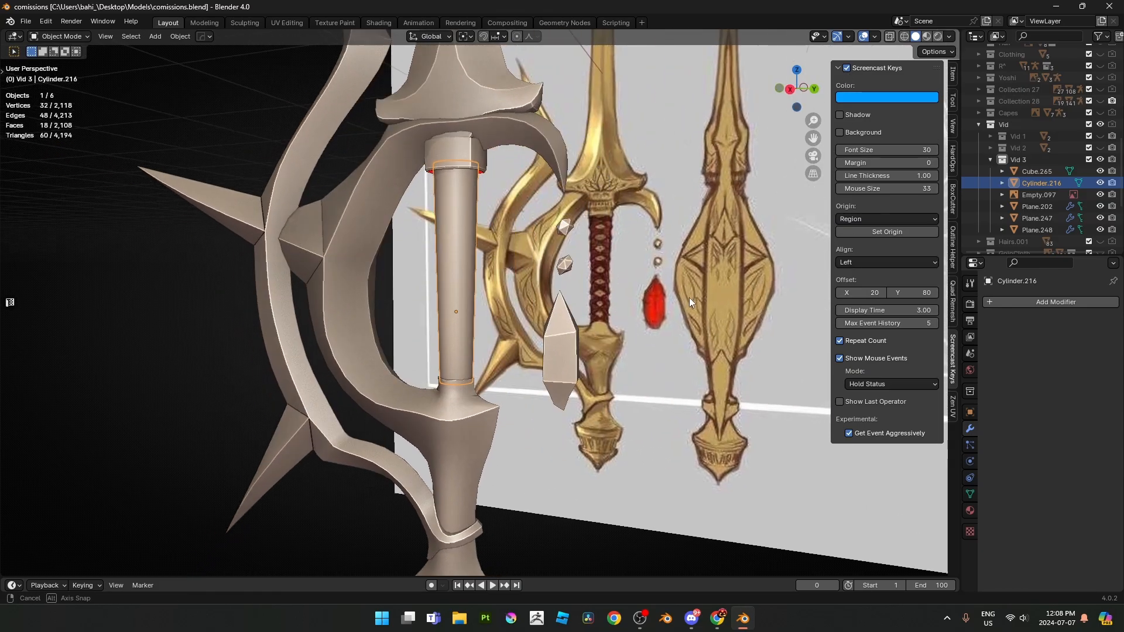
left_click(385, 338)
middle_click_drag(385, 339, 443, 336)
key("KP_3")
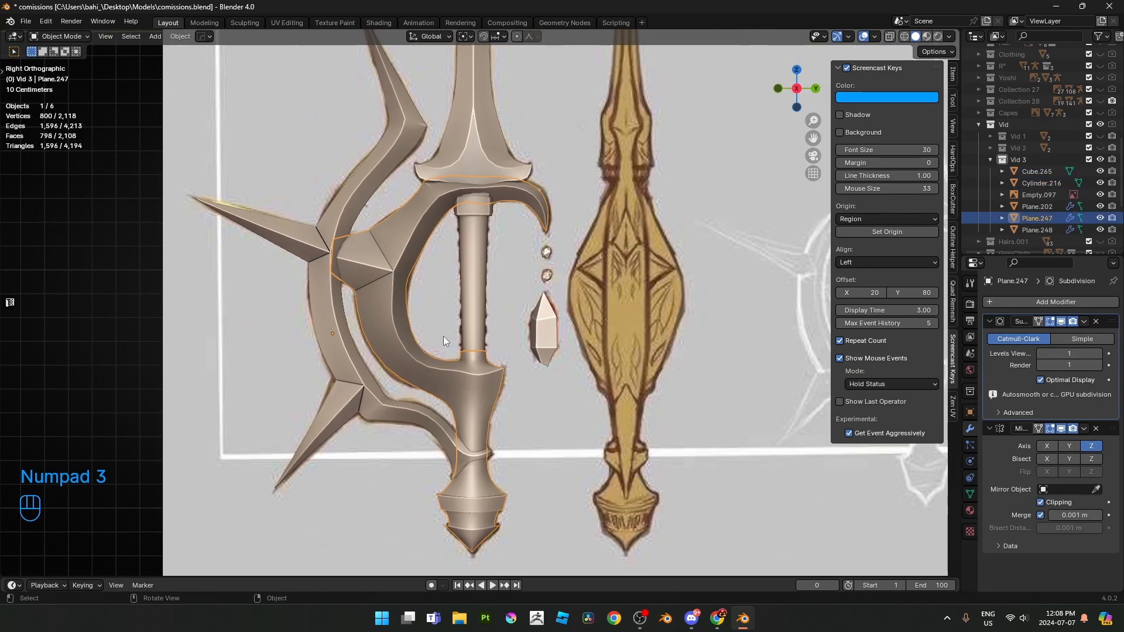
- Add a plane and move it down along Z by about 1.2 m to the height of the handle
scroll(444, 336, "up", 3)
key("shift+a")
mouse_move(504, 213)
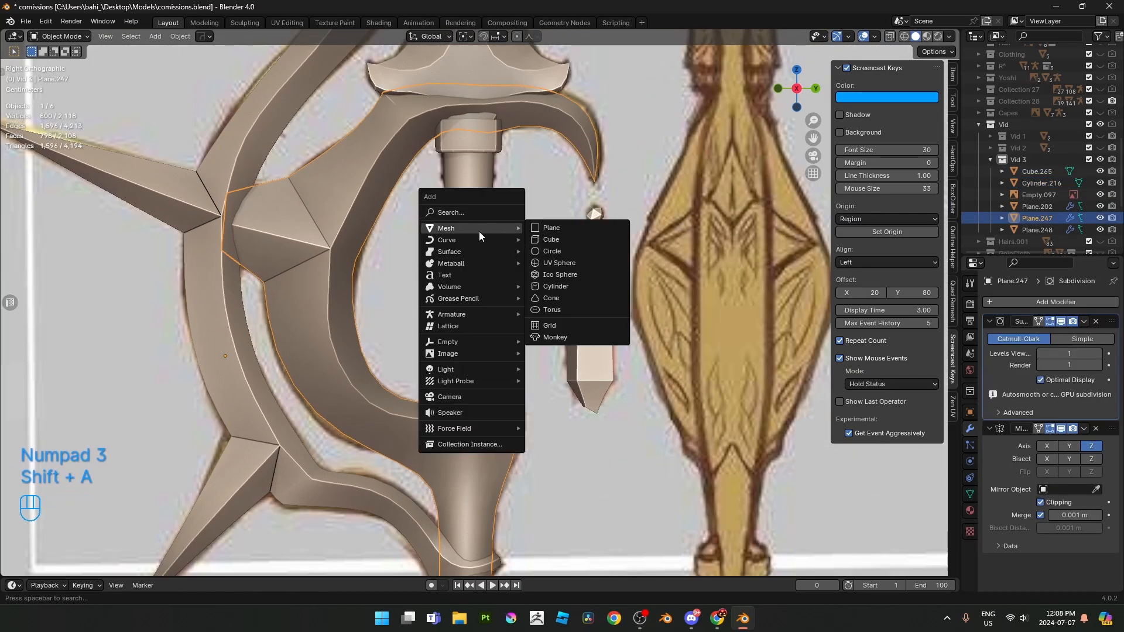
left_click(545, 229)
scroll(533, 246, "down", 3)
scroll(526, 367, "down", 6)
key("g")
key("z")
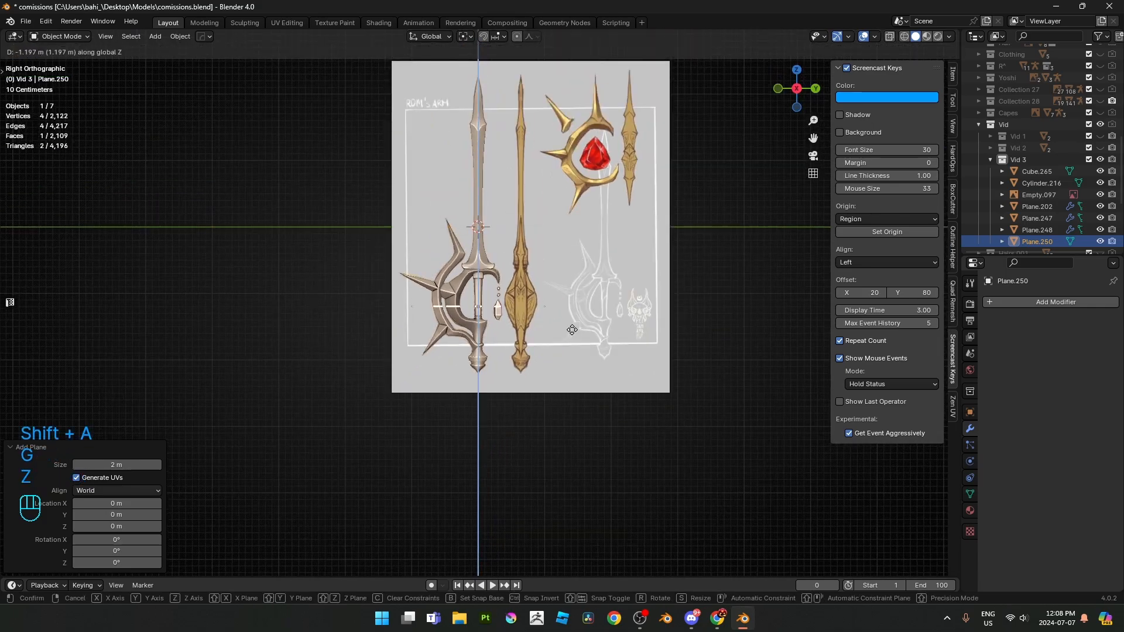
left_click(572, 329)
- Rotate the new plane 90° around Y and scale it down to about 0.17
key("r")
key("y")
key("9")
key("0")
left_click(572, 329)
scroll(571, 329, "up", 2)
scroll(571, 330, "up", 2)
key("s")
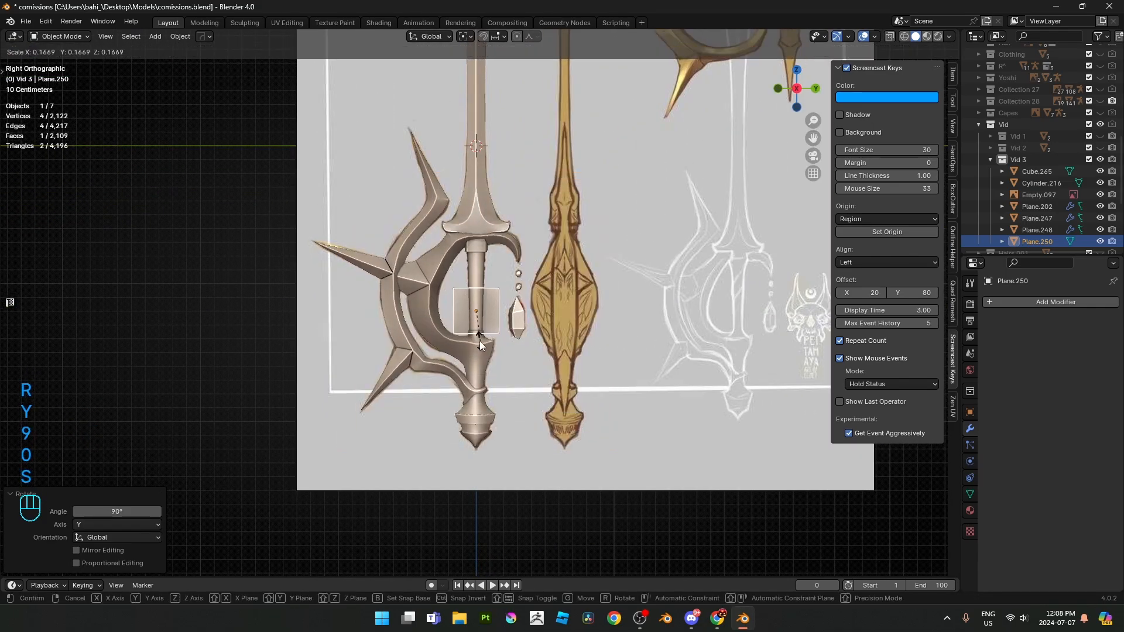
left_click(479, 340)
- Move the plane up along Z over the grip and out along X in front of it
key("g")
key("z")
left_click(482, 304)
scroll(545, 388, "up", 3)
middle_click_drag(482, 305, 495, 349)
key("g")
key("x")
left_click(553, 389)
scroll(531, 376, "up", 3)
left_click(494, 349)
key("g")
right_click(490, 354)
key("Tab")
key("alt+z")
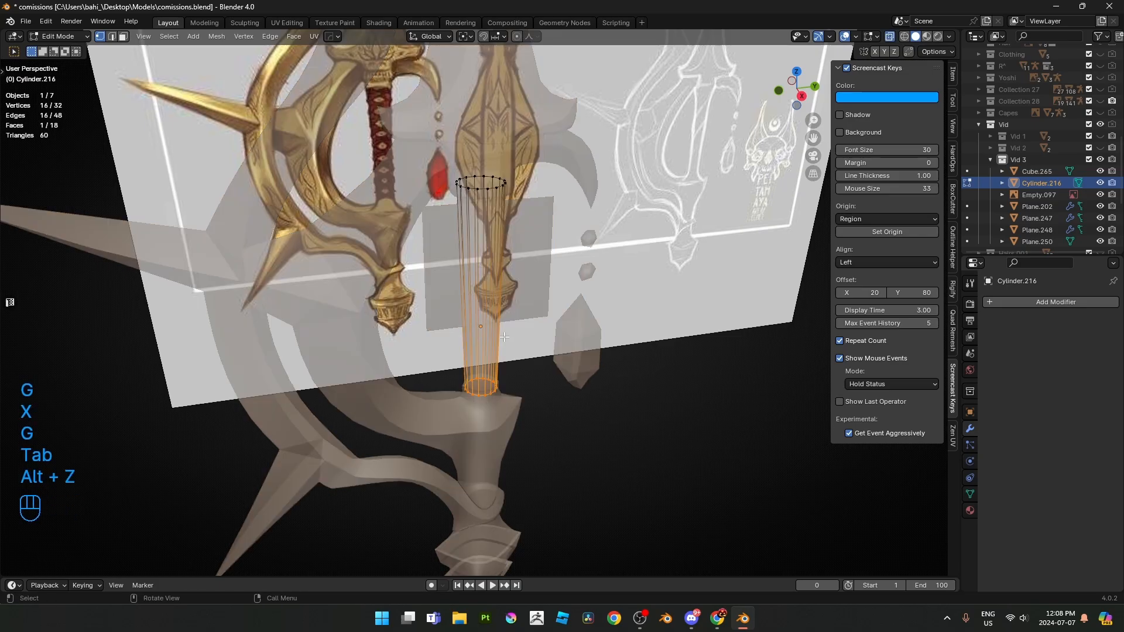
key("KP_3")
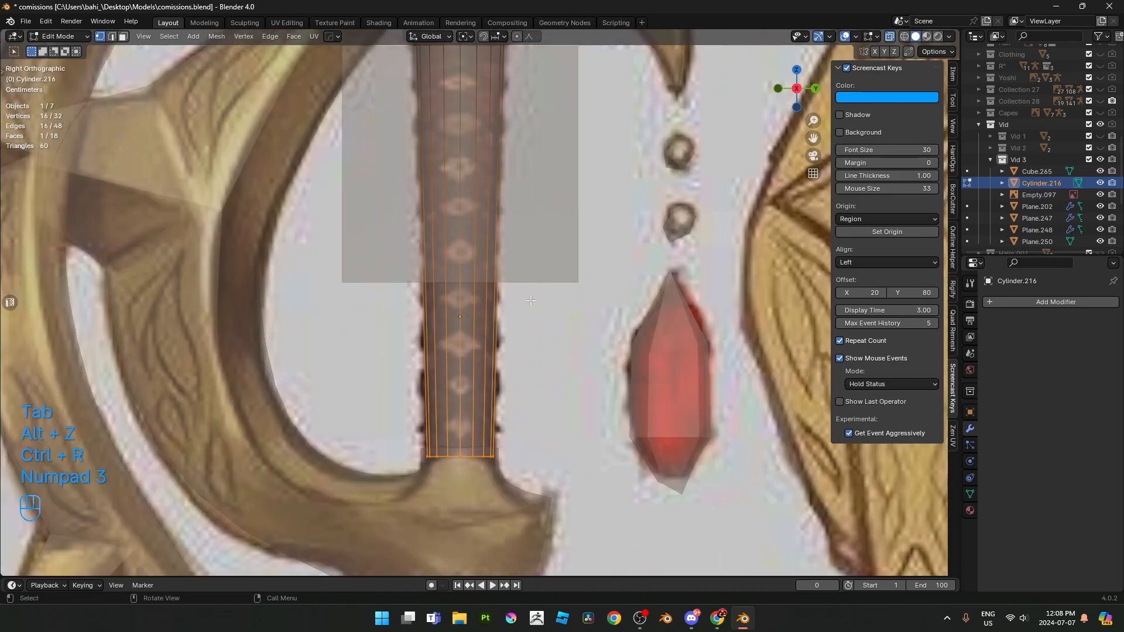
key("Tab")
- Select the plane, scale it down and raise it about 0.118 m along Z to just below the collar
left_click(527, 236)
key("alt+z")
scroll(526, 236, "down", 3)
middle_click_drag(528, 234, 507, 370, "shift")
key("s")
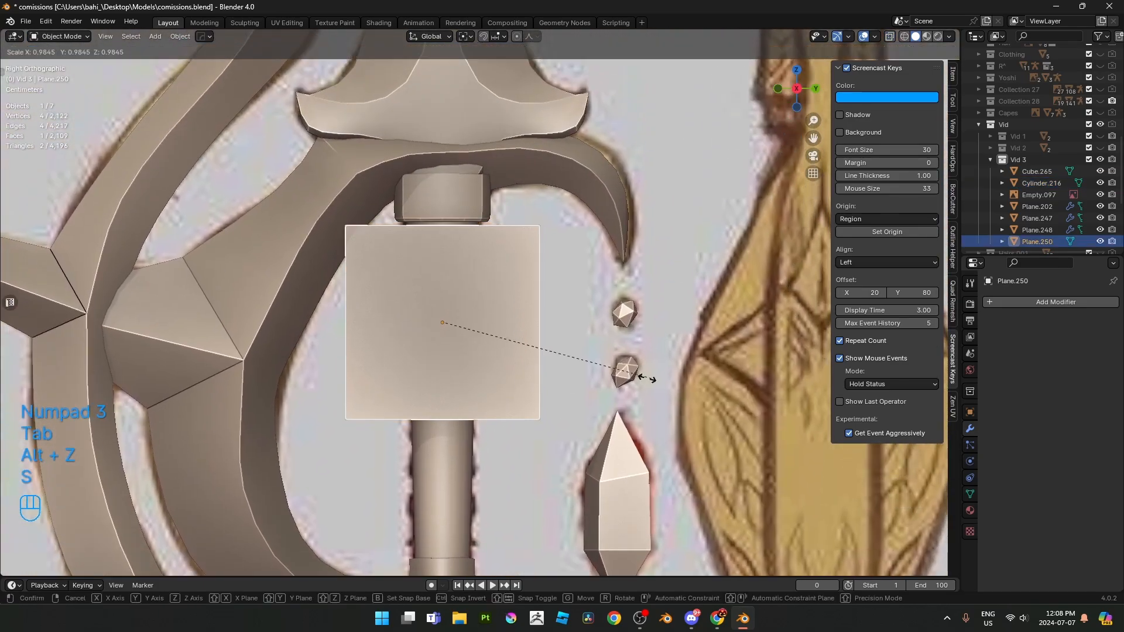
left_click(466, 360)
key("g")
key("z")
left_click(487, 291)
- Scale the plane to span the grip's width and adjust its height along Z so it meets the collar
key("s")
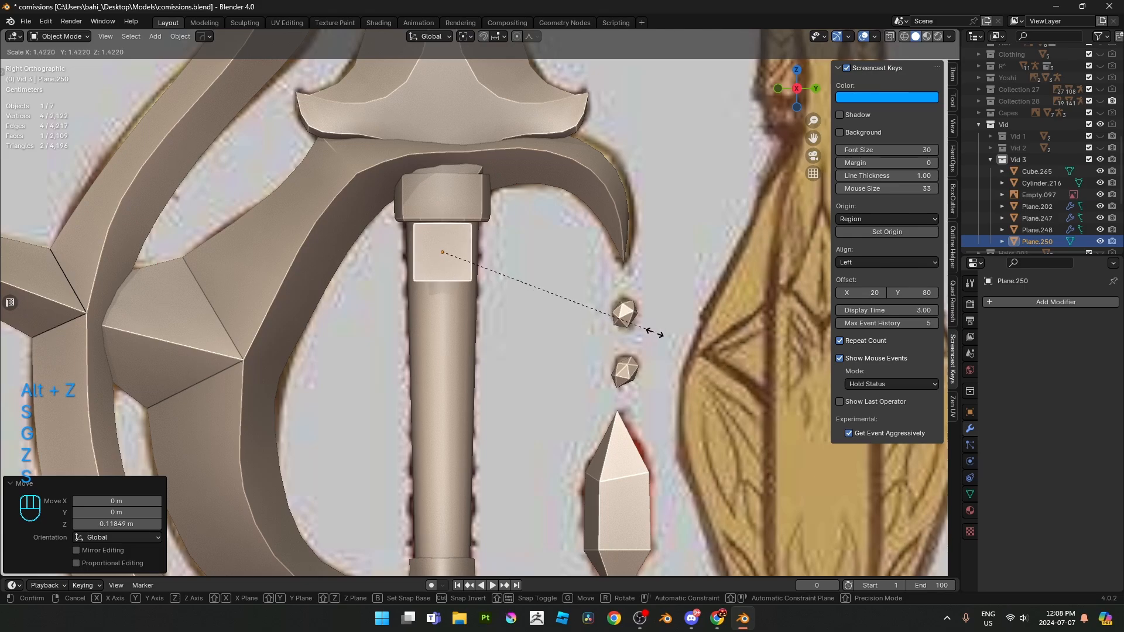
left_click(668, 298)
key("s")
key("z")
left_click(615, 220)
key("s")
left_click(629, 231)
- Cut the plane with a vertical centre loop and delete the vertices of the half facing the crescent
key("Tab")
scroll(479, 304, "up", 3)
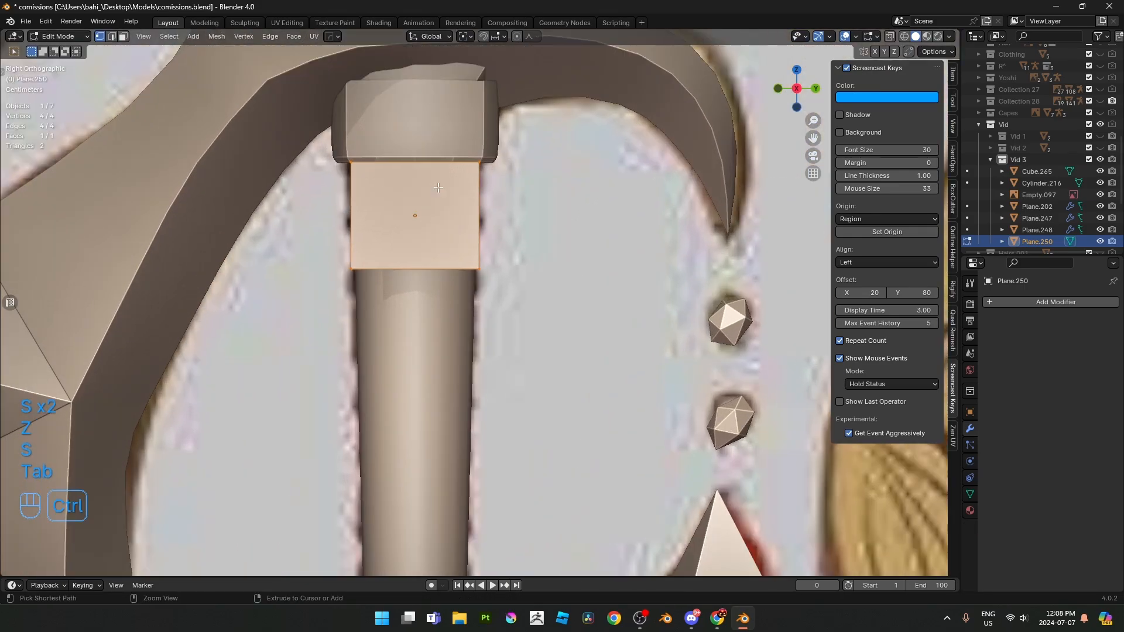
key("ctrl+r")
left_click(438, 188)
key("1")
key("alt+z")
key("x")
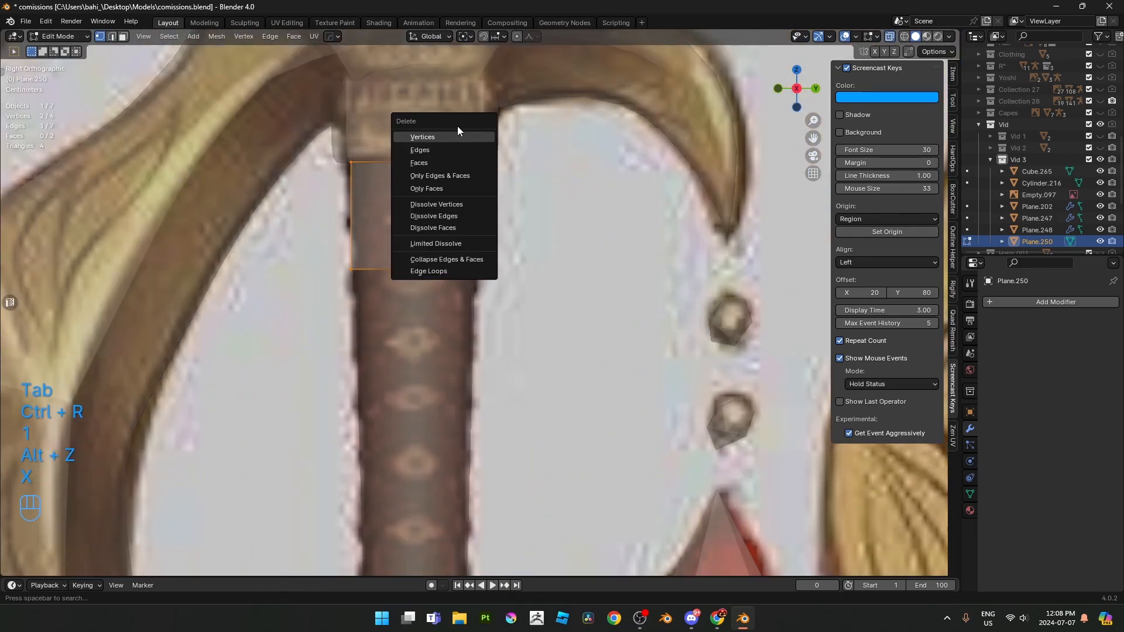
left_click(456, 136)
key("Tab")
- Try to mirror the half plane across Y with the mirror gizmo
key("alt+x")
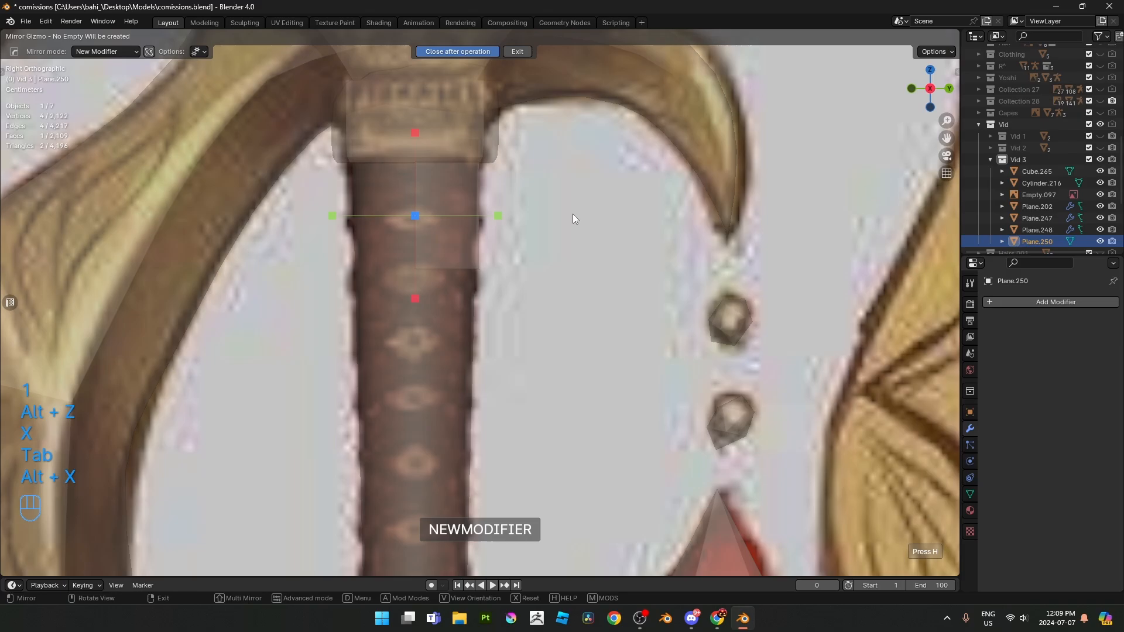
left_click(499, 217)
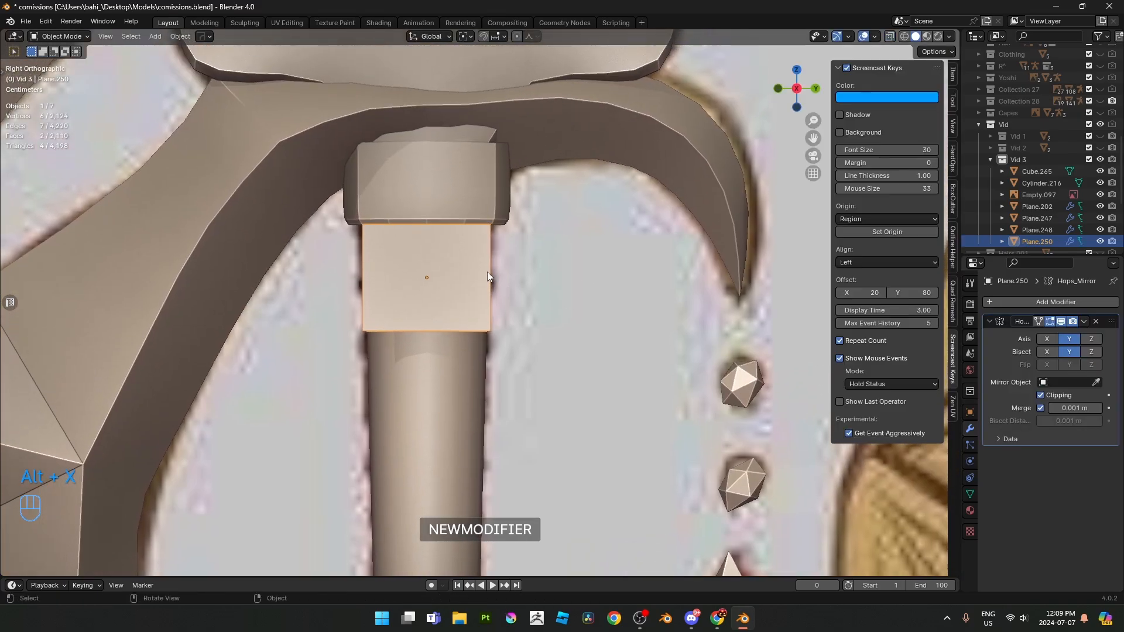
key("ctrl+z")
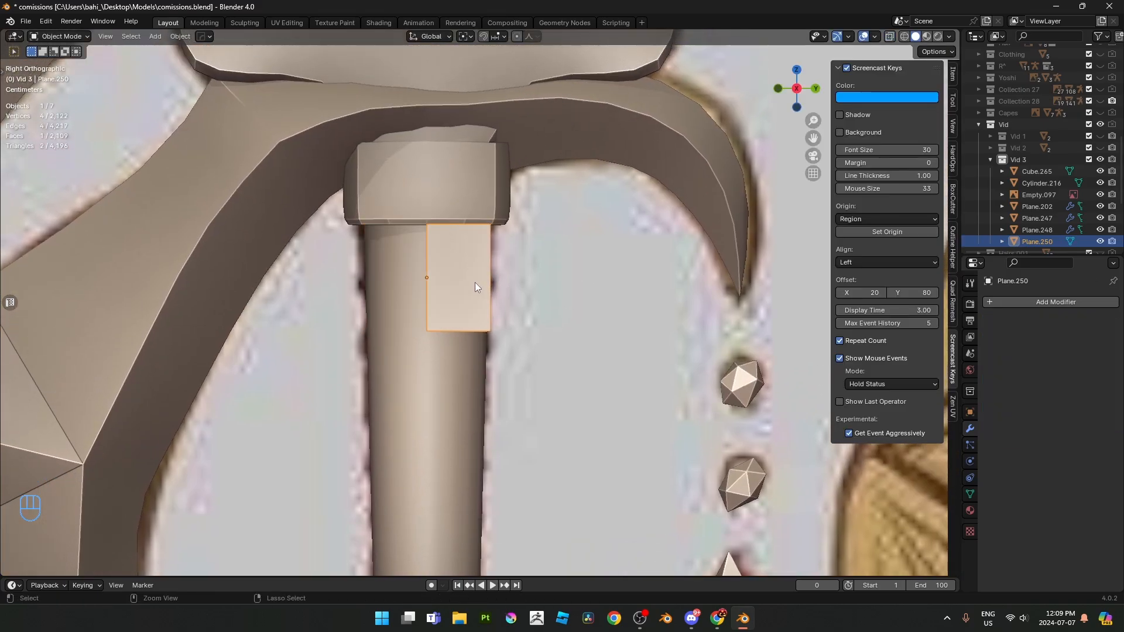
- Add a Mirror modifier to the half plane on the Y axis only, with Clipping enabled
left_click(989, 302)
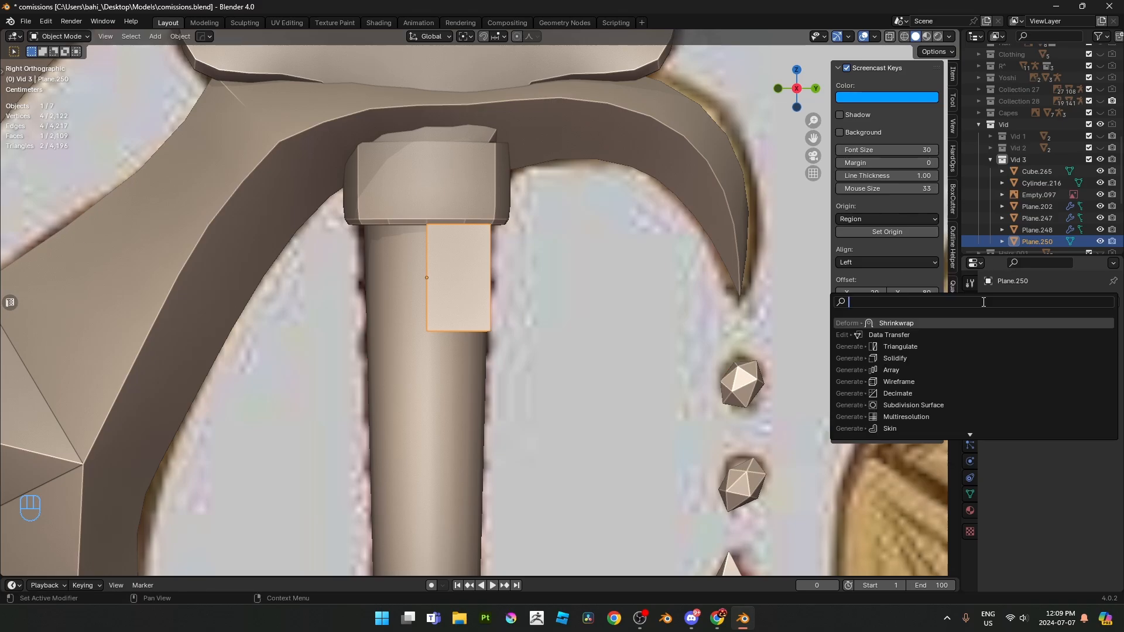
type("mi")
left_click(940, 323)
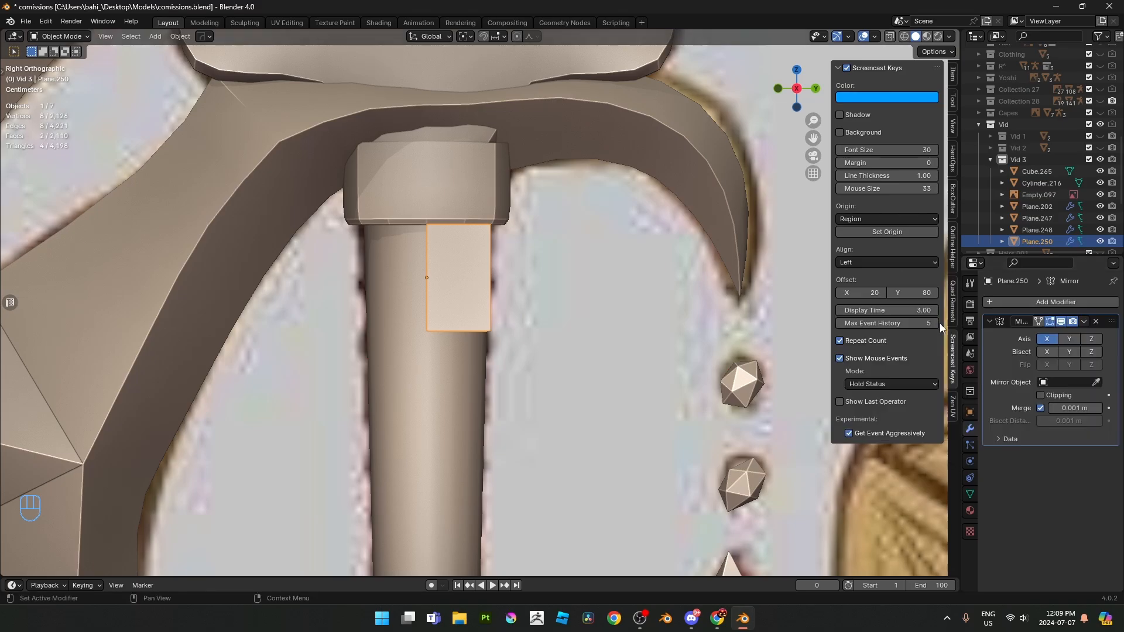
left_click(1063, 338)
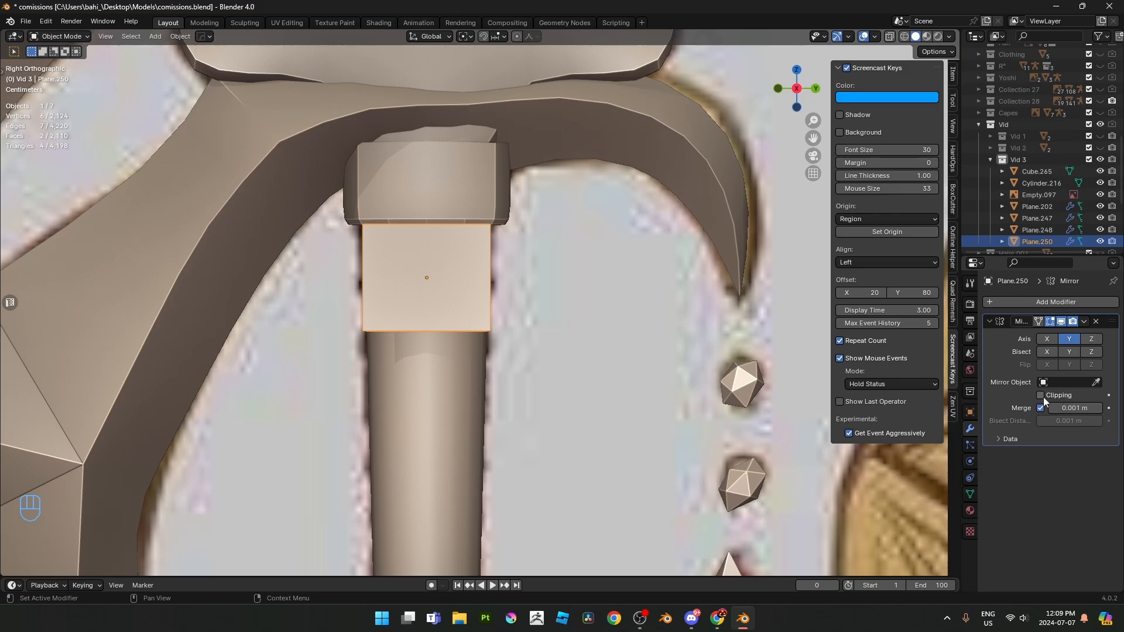
middle_click_drag(451, 319, 448, 334, "shift")
scroll(468, 328, "up", 3)
key("alt+z")
scroll(479, 301, "down", 4)
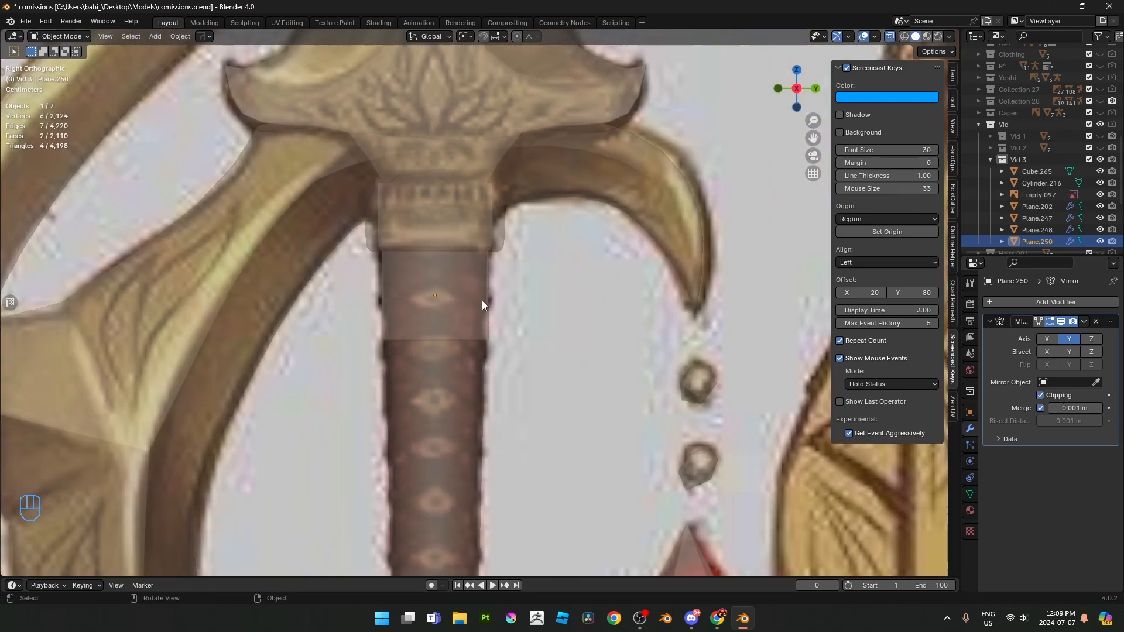
scroll(482, 300, "up", 3)
key("alt+z")
scroll(479, 293, "down", 2)
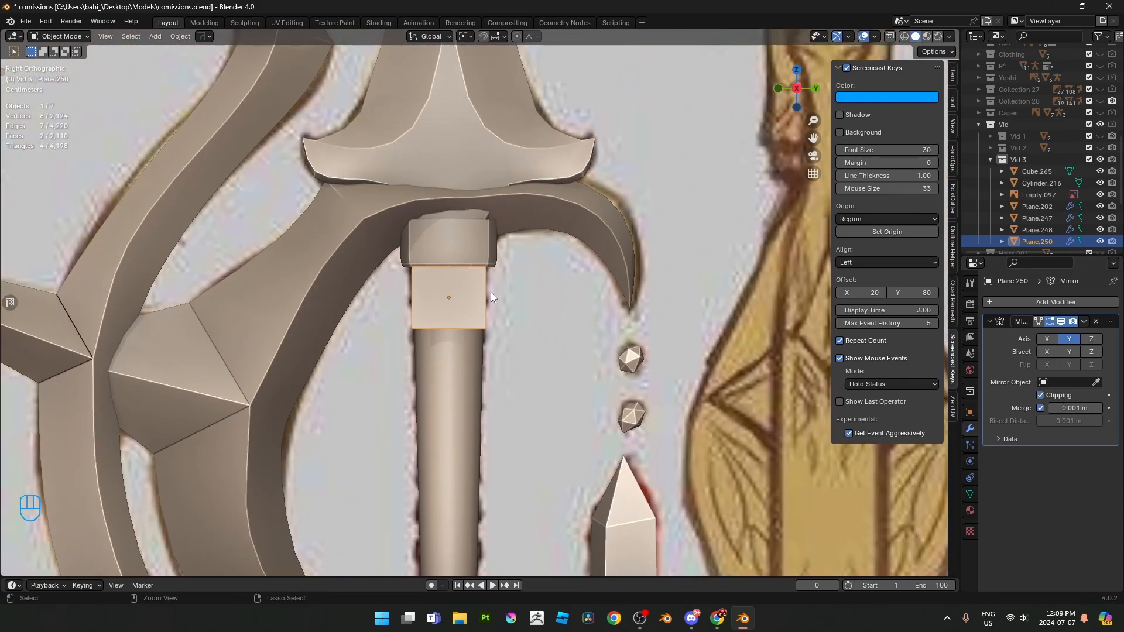
- Add a level 1 Subdivision modifier to the plane and extrude its outer vertical edge
key("ctrl+1")
key("Tab")
middle_click_drag(491, 293, 432, 301)
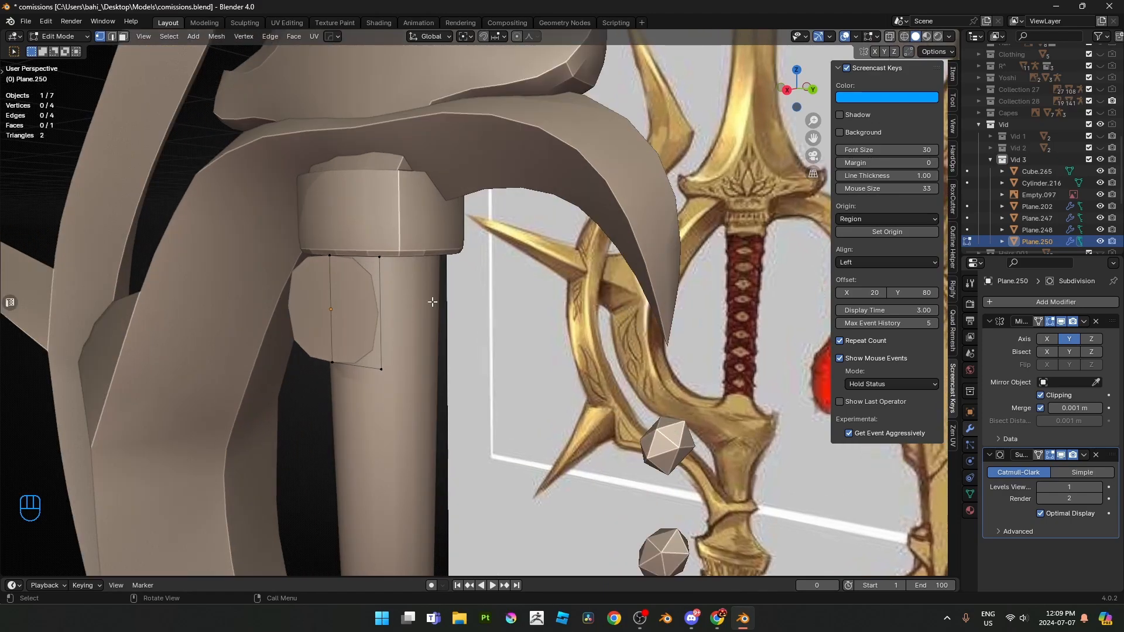
left_click(1042, 500)
middle_click_drag(605, 351, 608, 350)
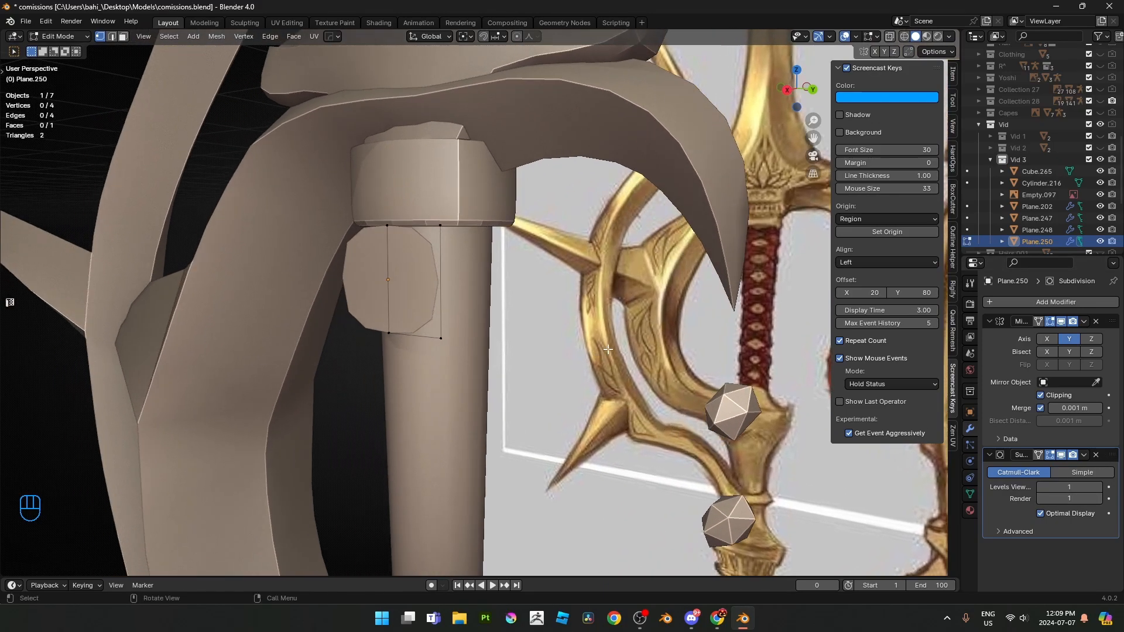
middle_click_drag(458, 272, 479, 288)
key("e")
key("x")
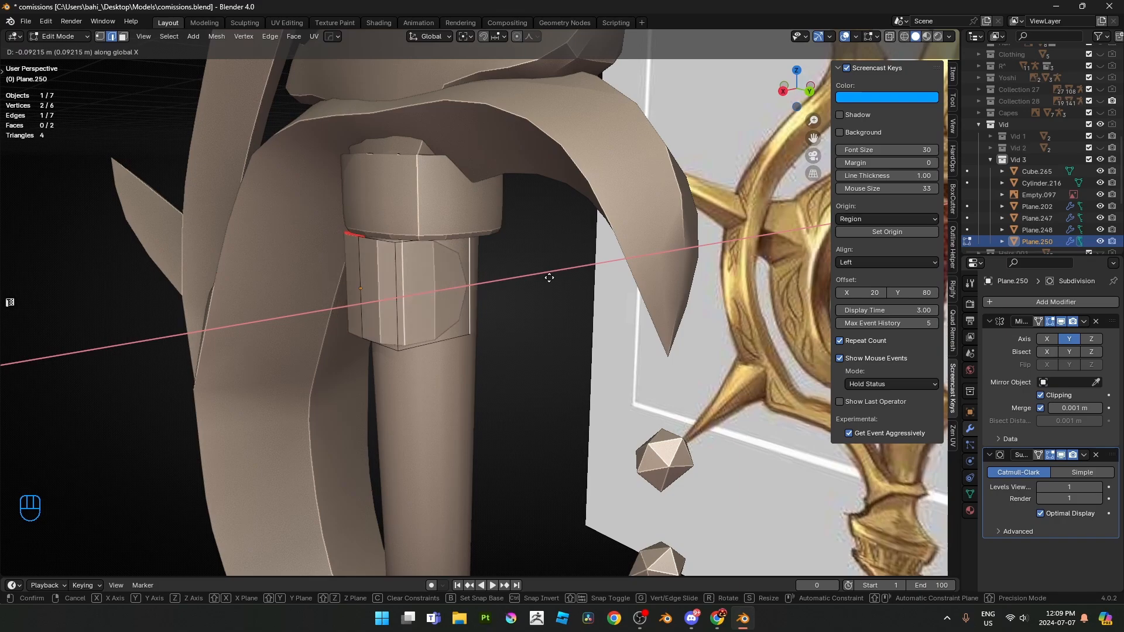
right_click(556, 277)
middle_click_drag(549, 277, 697, 342)
- Use the grip cylinder as the plane's mirror object and mirror across X as well as Y
key("Tab")
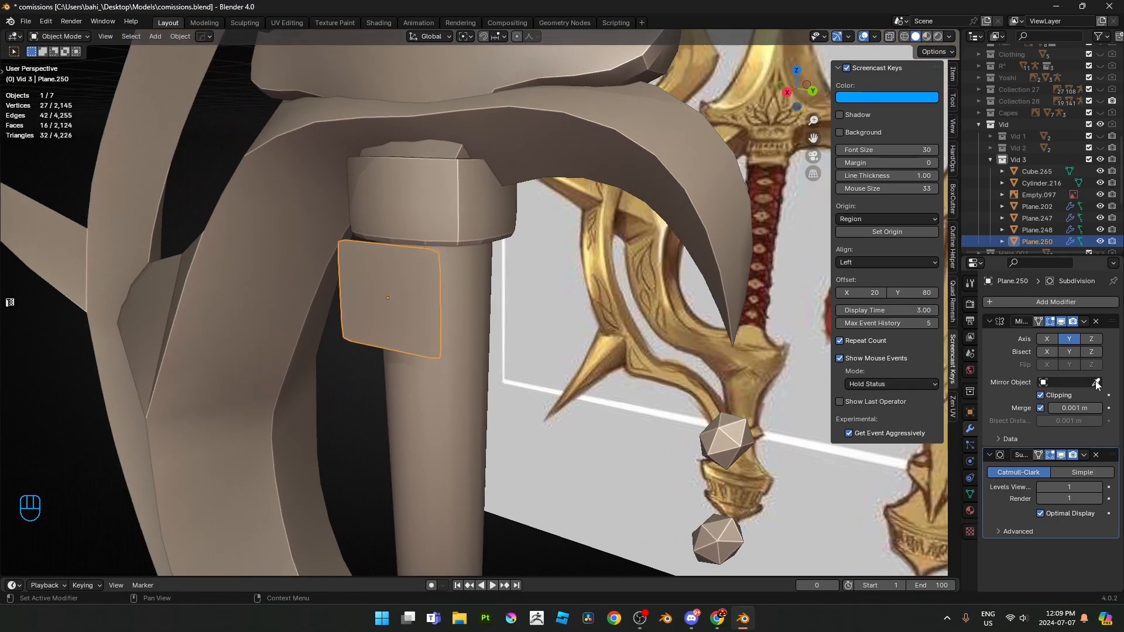
left_click(1096, 383)
left_click(436, 408)
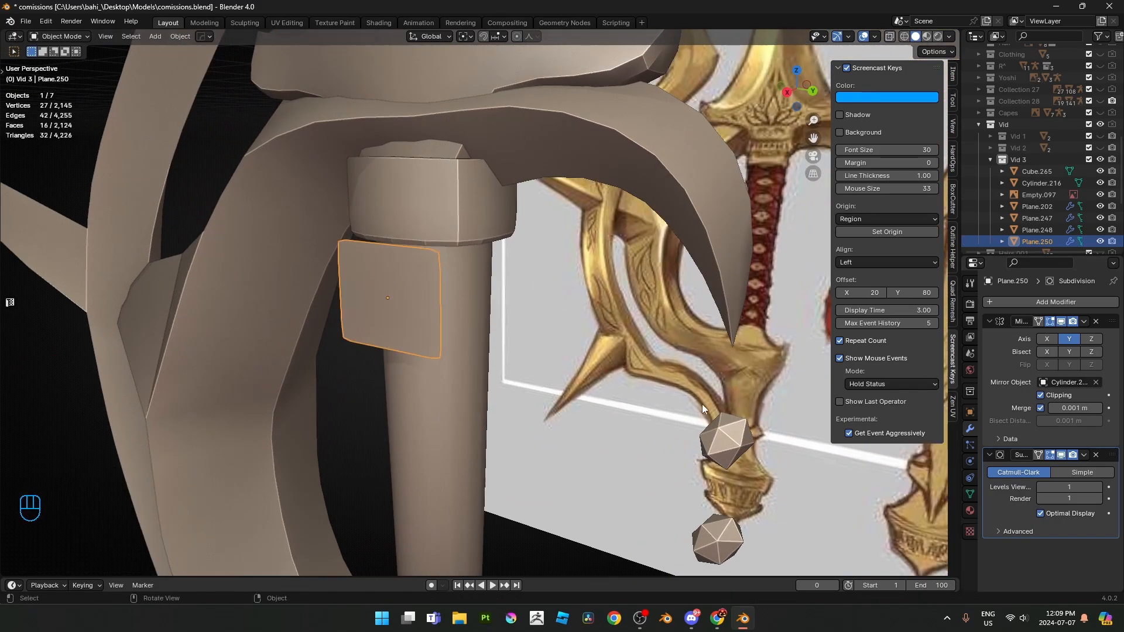
left_click(1090, 339)
left_click(1045, 338)
- Move the extruded edge along X toward the grip's centre to close the sleeve around the grip
key("Tab")
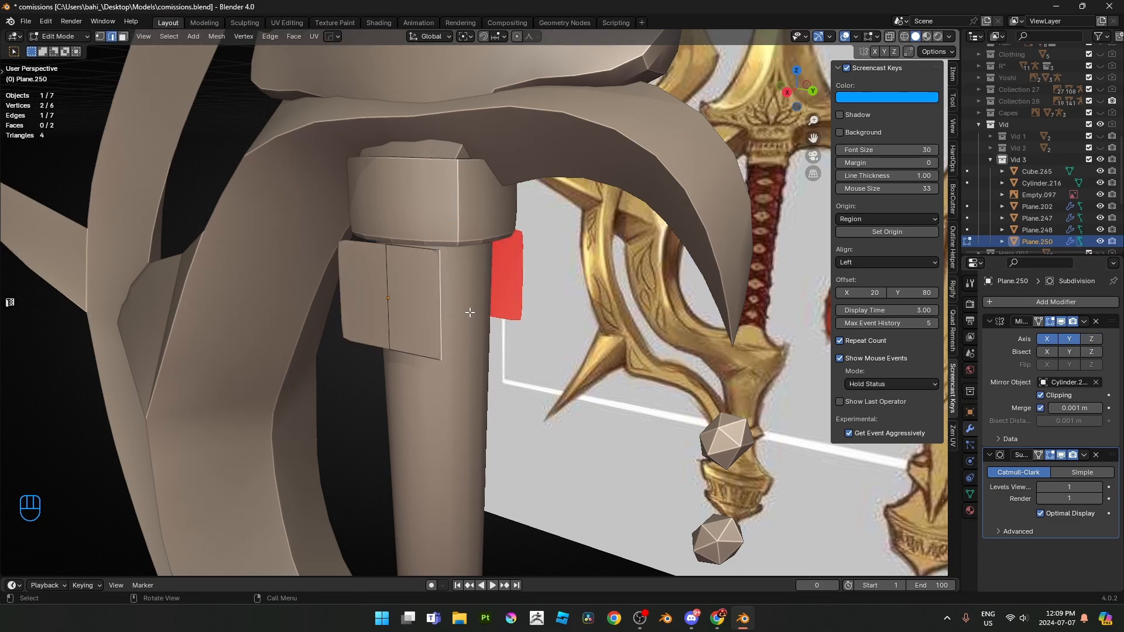
middle_click_drag(469, 313, 565, 301)
key("g")
right_click(483, 301)
scroll(486, 300, "up", 2)
key("g")
key("x")
left_click(631, 261)
- Merge the sleeve's vertices, then move its corner edge along X to round the sleeve
key("a")
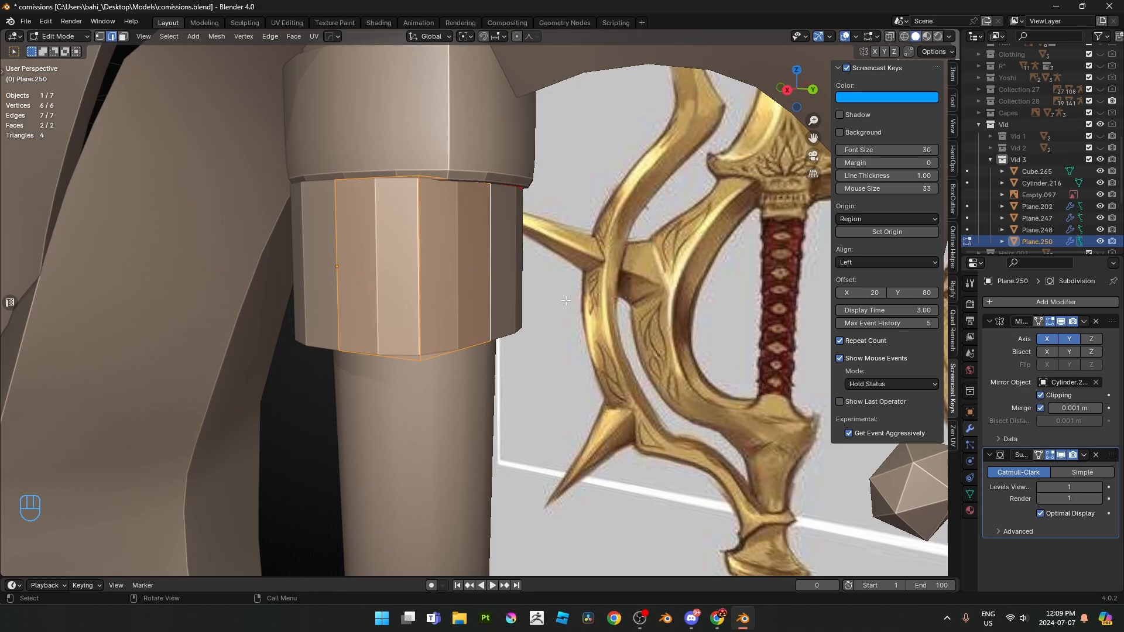
key("m")
left_click(541, 339)
left_click(425, 268)
mouse_move(425, 268)
middle_mouse_down()
mouse_move(426, 310)
mouse_move(493, 237)
mouse_move(490, 204)
mouse_move(471, 261)
mouse_move(500, 201)
mouse_move(497, 169)
mouse_move(438, 362)
middle_mouse_up()
key("g")
key("x")
left_click(414, 322)
- Select the collar's corner vertices on the blade guard and move them about -0.009 m in X and -0.018 m in Y
key("Tab")
left_click(500, 201)
key("Tab")
scroll(523, 176, "up", 3)
key("alt+z")
left_click_drag(443, 410, 455, 442)
key("alt+z")
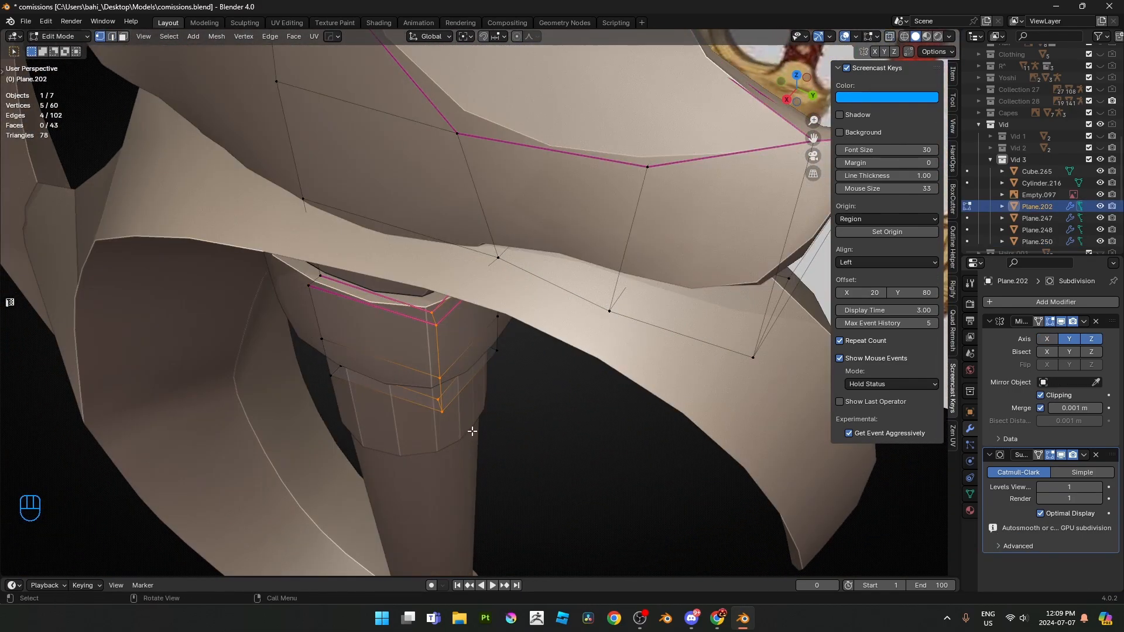
middle_click_drag(472, 429, 523, 275)
key("g")
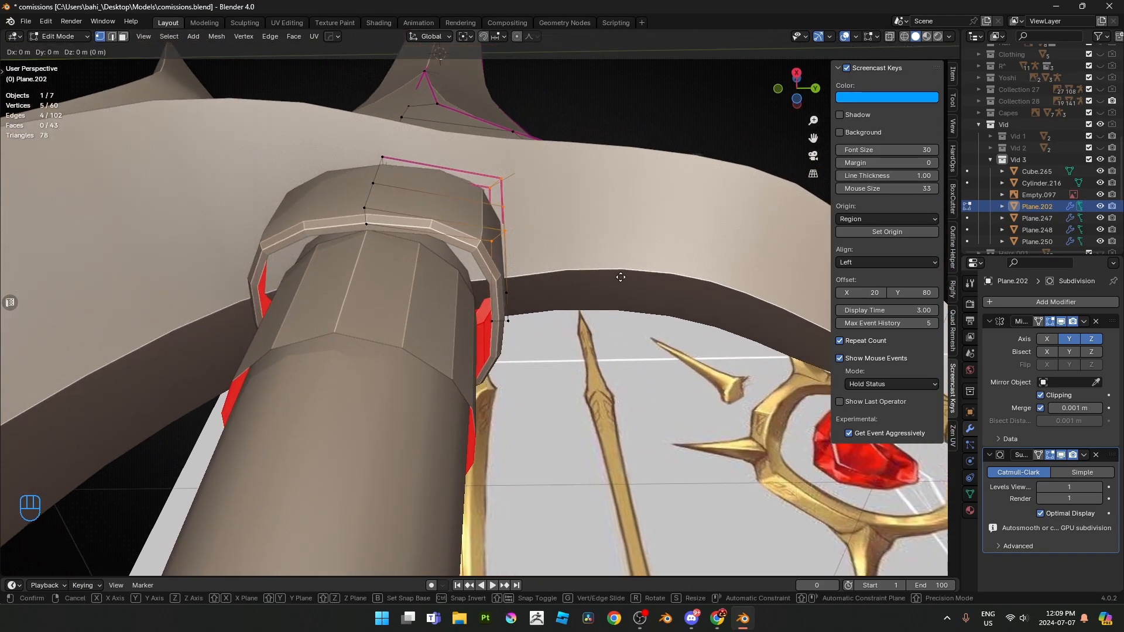
key("shift+z")
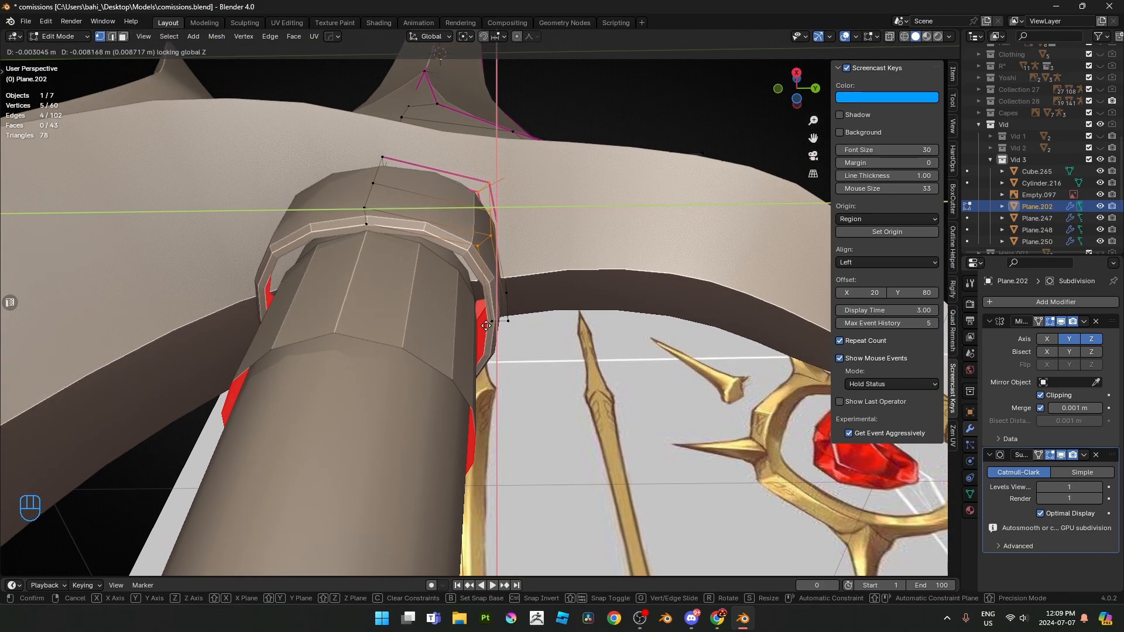
left_click(340, 404)
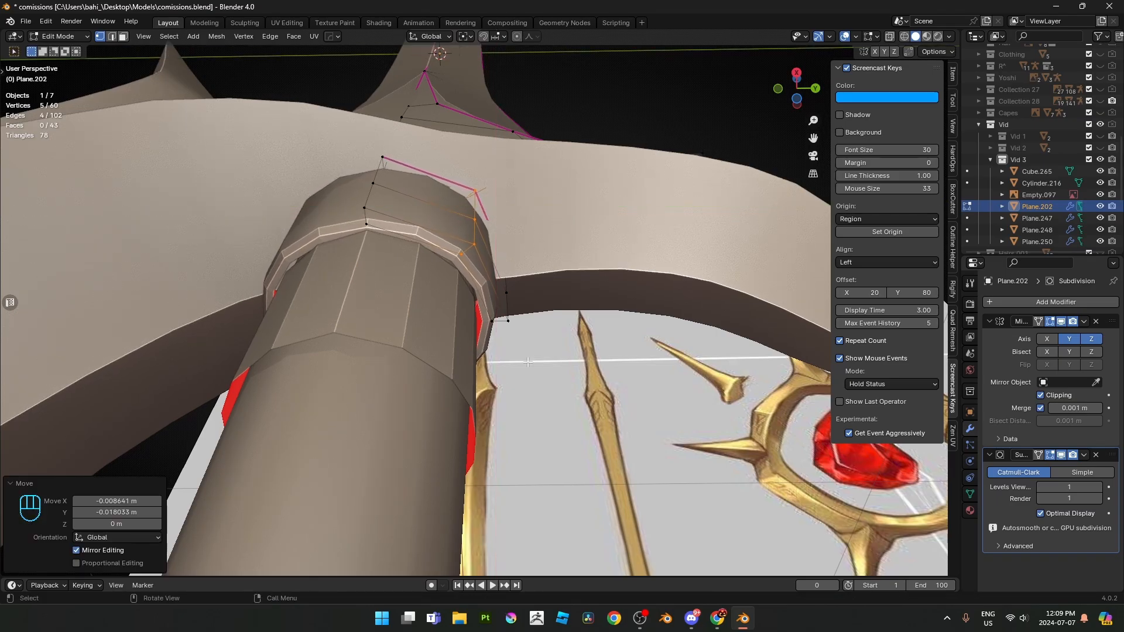
- Rotate the collar's corner vertices -8.83° around Z and finish editing the guard
middle_click_drag(339, 403, 538, 312)
scroll(514, 358, "down", 2)
key("r")
key("z")
left_click(592, 359)
scroll(527, 366, "up", 2)
key("KP_3")
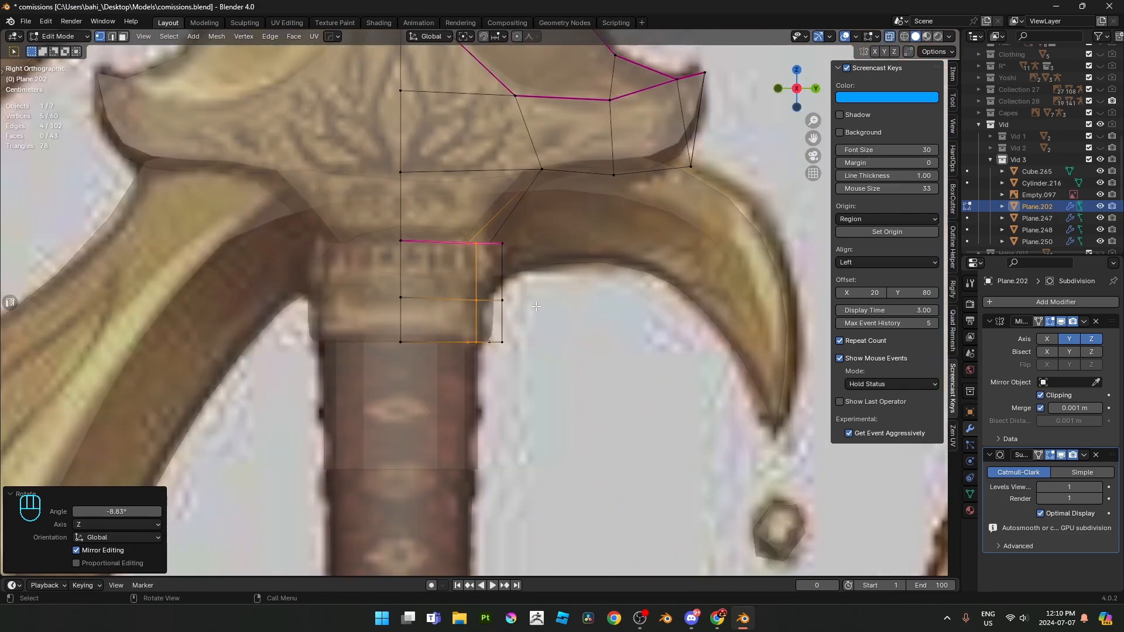
key("Tab")
- Examine the crescent guard's upper arm around the collar against the side-view reference
scroll(480, 240, "down", 2)
left_click(466, 235)
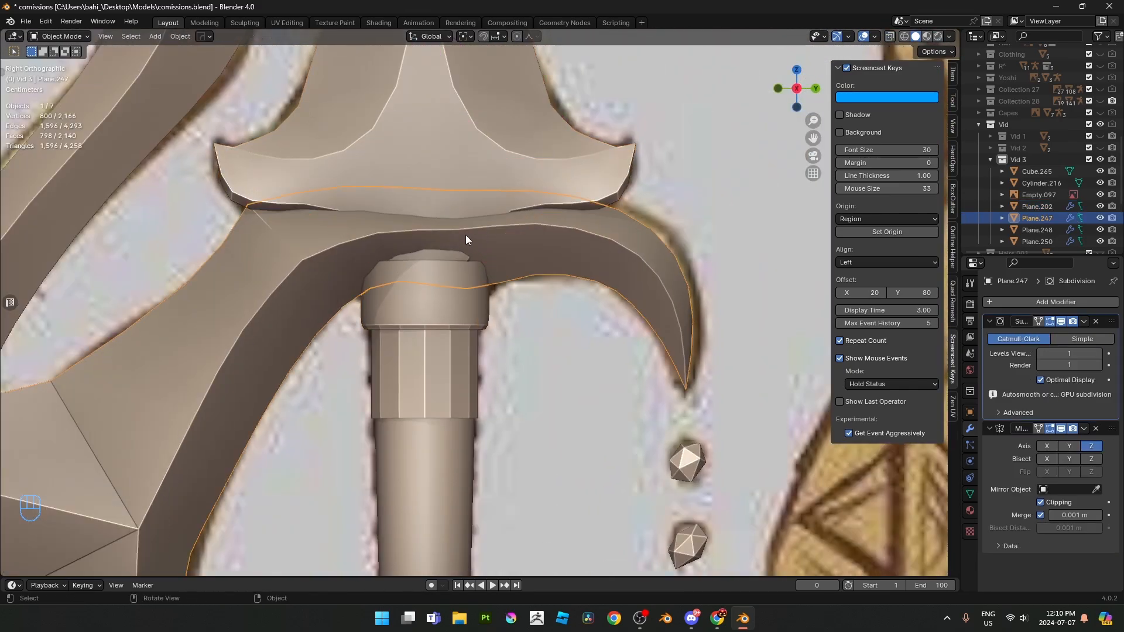
left_click(444, 285)
key("Tab")
key("alt+z")
middle_click_drag(451, 296, 493, 255)
key("alt+z")
key("Tab")
left_click(493, 255)
key("KP_3")
key("alt+z")
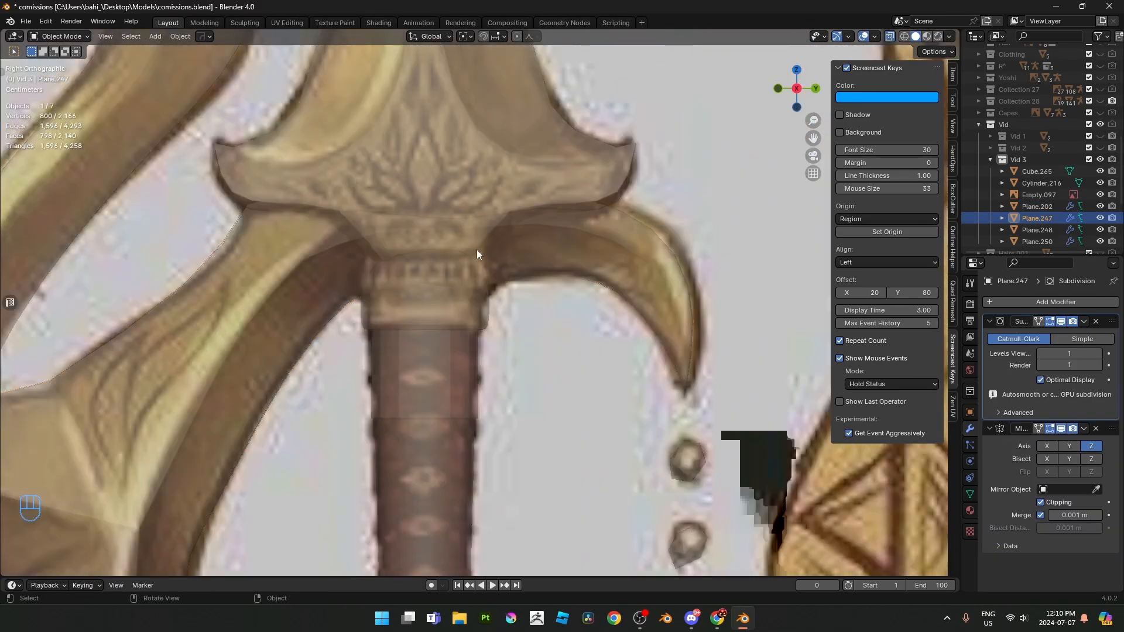
- Edit the crescent guard and move the edge path beside the collar about -0.034 m along X
key("alt+z")
key("Tab")
middle_click_drag(460, 250, 438, 309)
key("2")
left_click(418, 342)
left_click(491, 286, "ctrl")
middle_click_drag(492, 286, 450, 281)
key("g")
key("x")
left_click(420, 266)
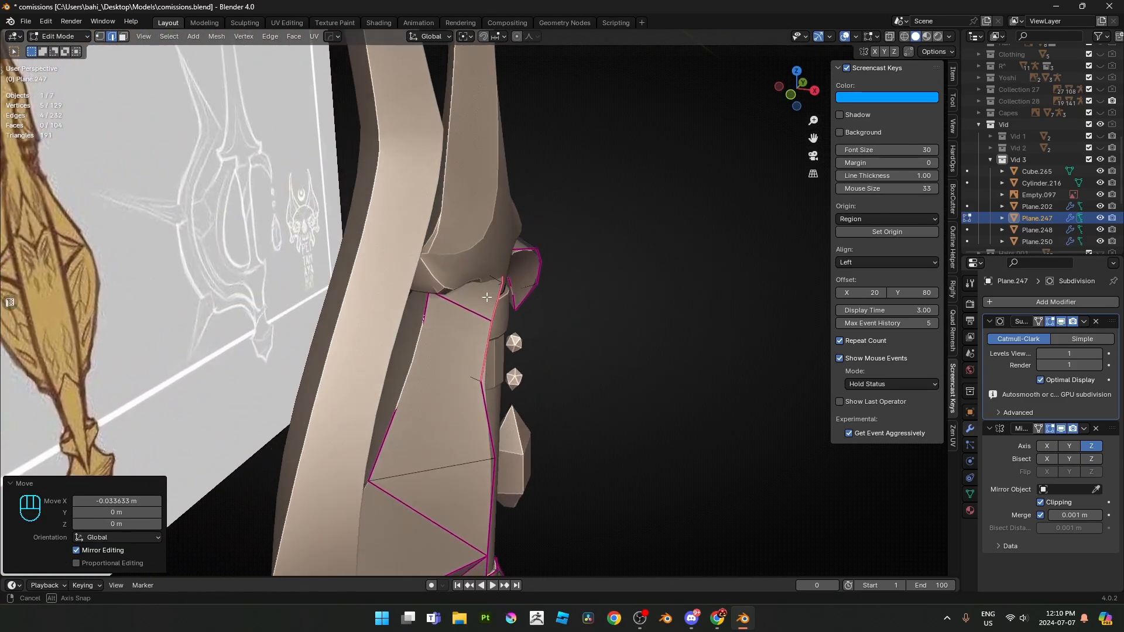
- Move the vertex farther down the guard's inner rim along X and the edge beside the collar about -0.032 m in X
key("1")
left_click(496, 452)
key("g")
key("x")
left_click(470, 449)
key("2")
left_click(463, 307)
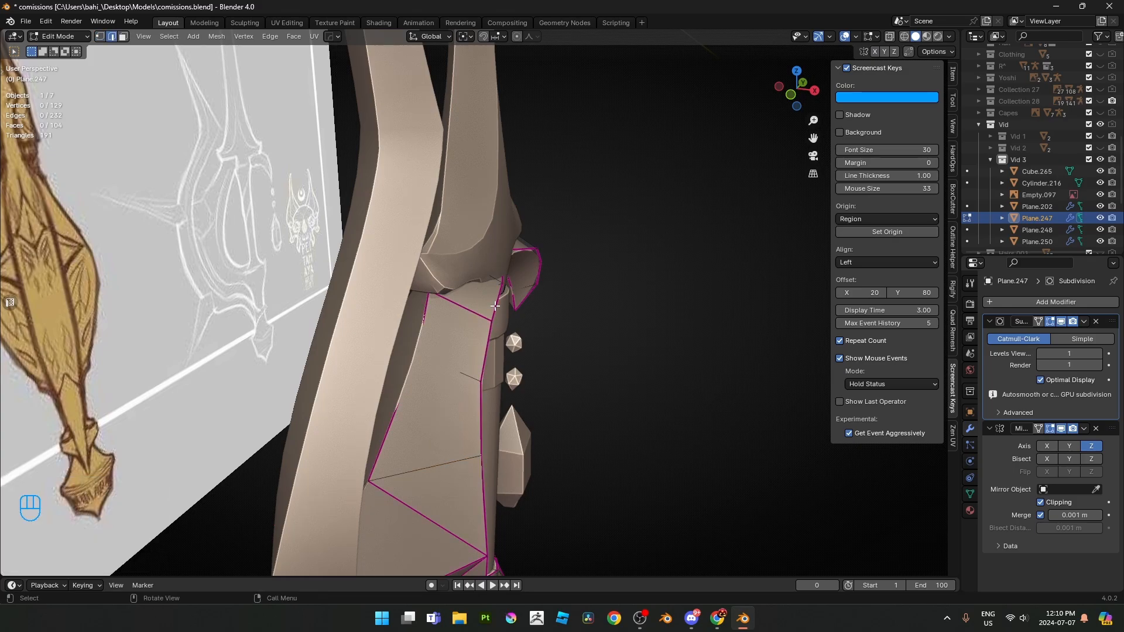
key("g")
key("x")
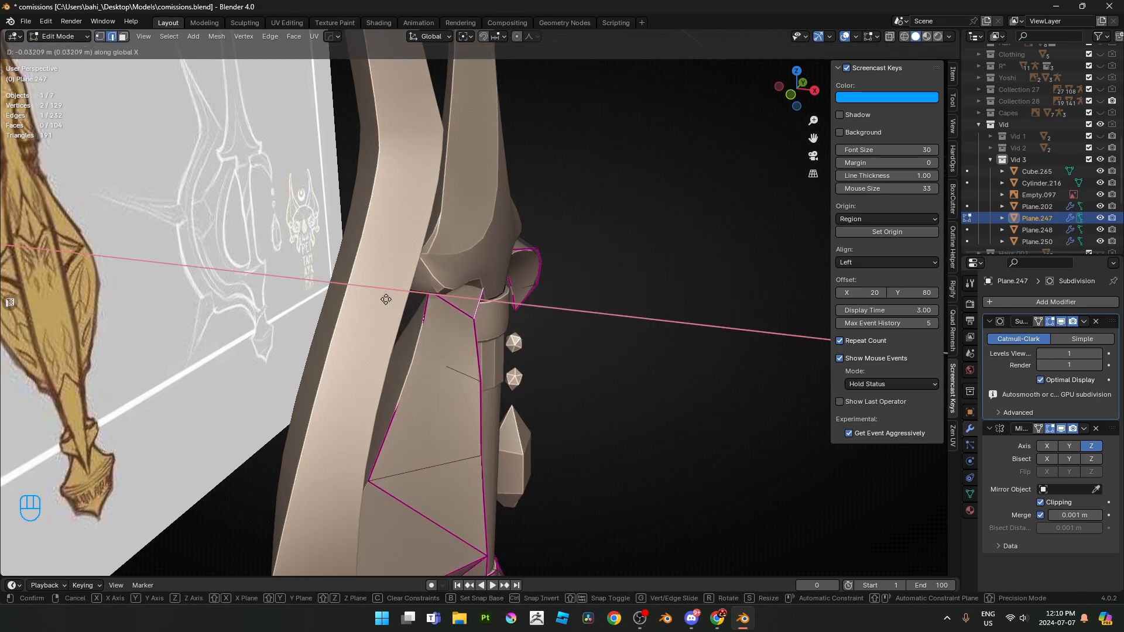
left_click(386, 300)
- Move the inner-rim vertex just below the collar about -0.013 m along X
key("1")
left_click(491, 384)
key("g")
key("x")
left_click(465, 372)
- Select the guard's inner edge near the top of the collar and move it along X to close in on the handle
scroll(498, 297, "up", 2)
key("alt+z")
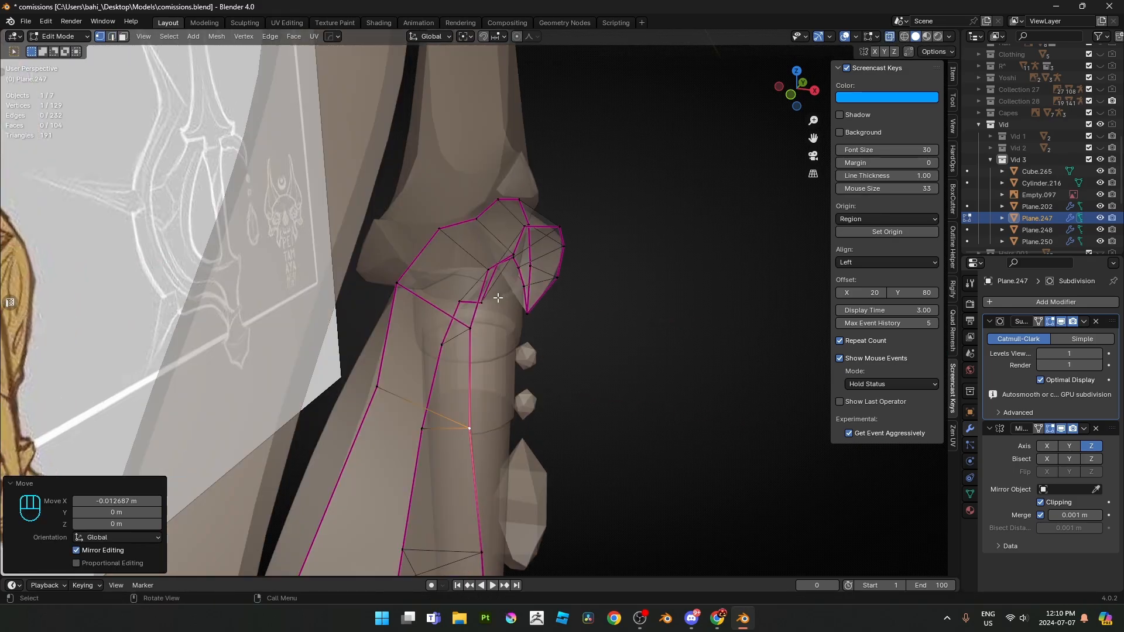
left_click(465, 281)
middle_click_drag(498, 298, 470, 273)
key("alt+z")
key("g")
key("x")
left_click(505, 275)
- Move the claw's inner edges beside the collar along X, shifting the lower edge about -0.012 m
key("Tab")
key("Tab")
key("g")
key("x")
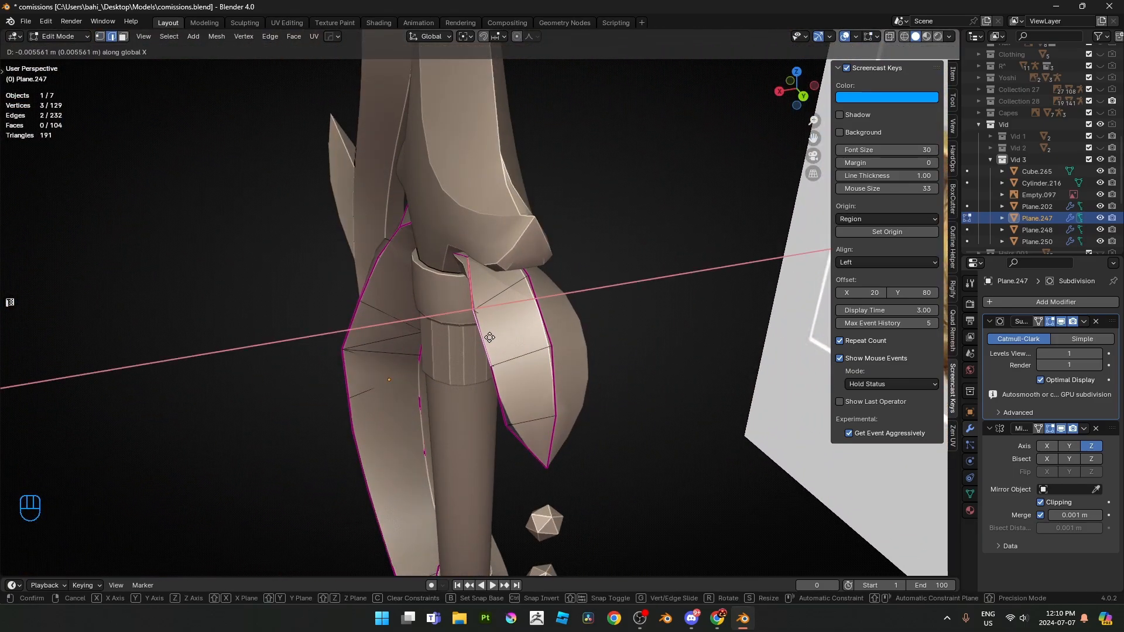
left_click(489, 336)
key("g")
key("x")
left_click(524, 330)
- Move the claw's lower inner vertex along X, finish editing the guard and compare it with the side reference
middle_click_drag(523, 330, 510, 302)
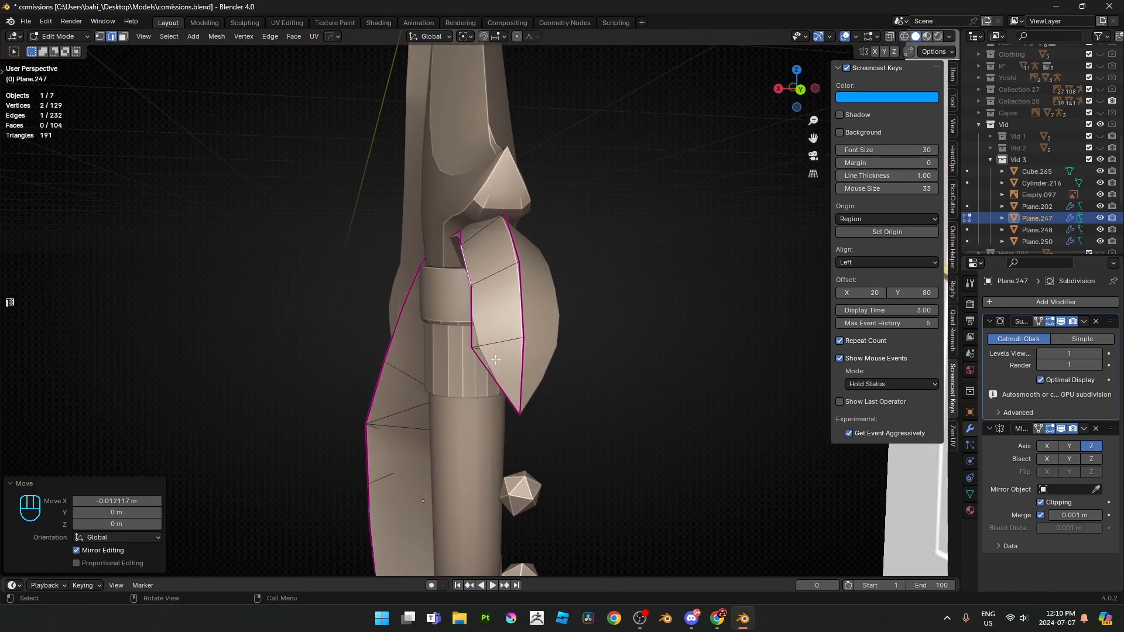
key("1")
left_click(477, 353)
key("g")
key("x")
left_click(508, 349)
key("Tab")
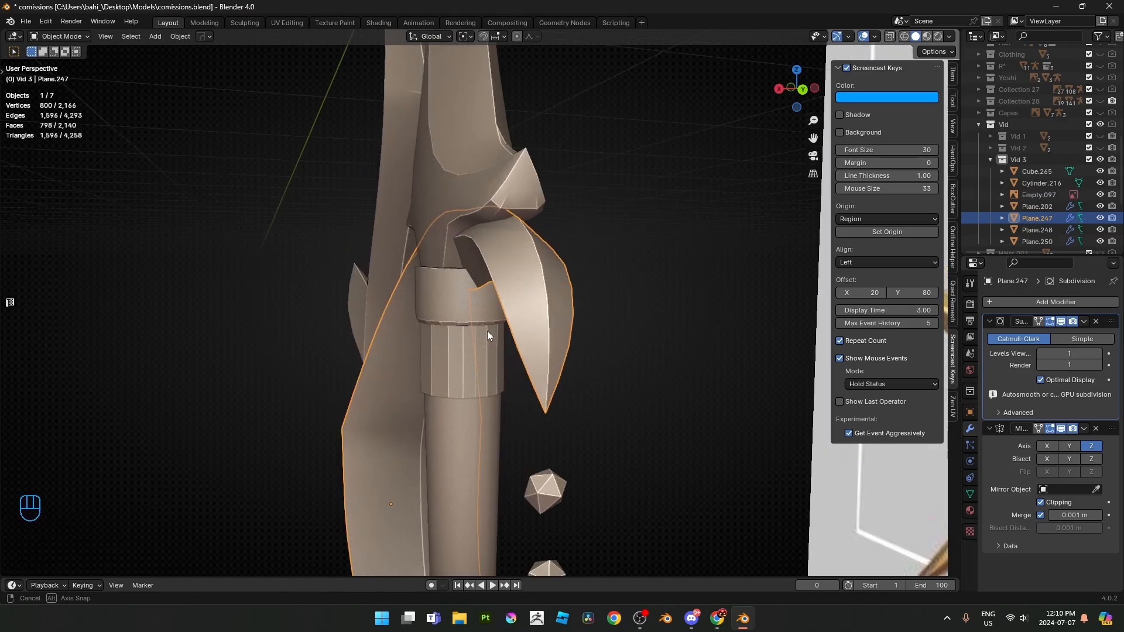
key("KP_3")
scroll(498, 317, "up", 3)
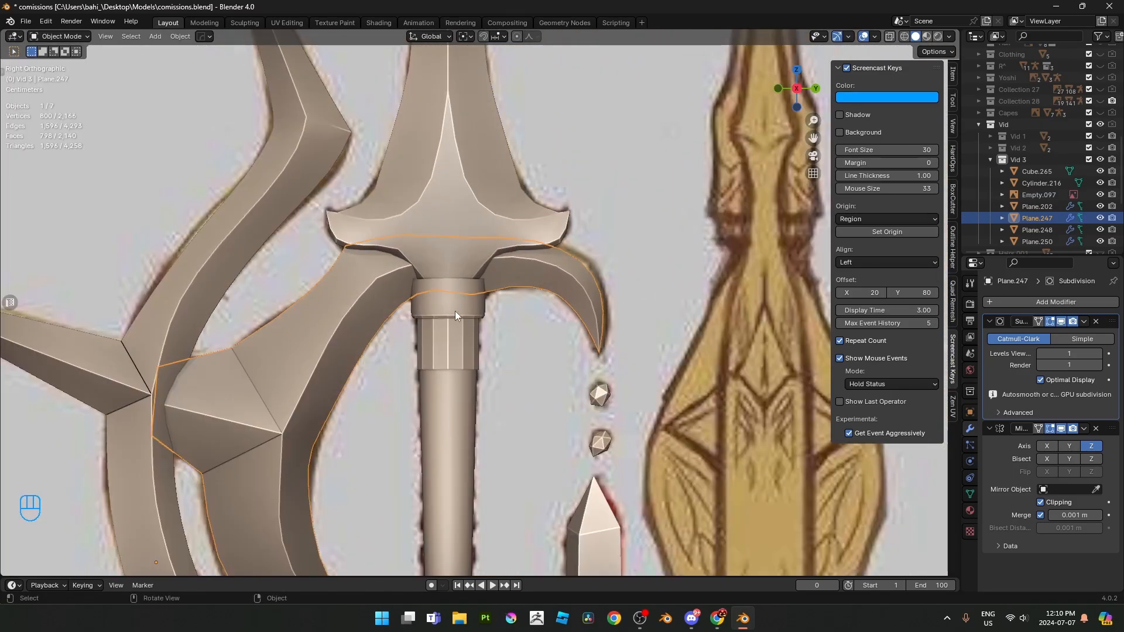
scroll(455, 311, "up", 2)
key("alt+z")
key("alt+z")
- Edit the grip-wrap segment and raise its bottom vertices about 0.047 m along Z
left_click(447, 391)
scroll(465, 379, "down", 3)
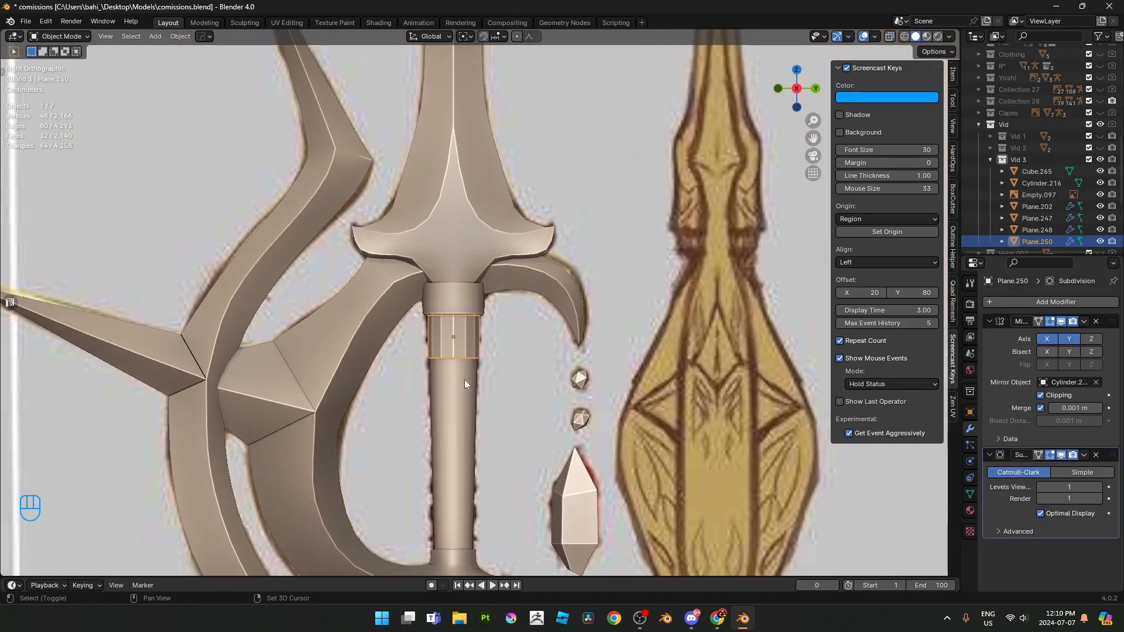
scroll(588, 277, "up", 4)
right_click(585, 287)
left_click(584, 290)
key("Tab")
key("alt+z")
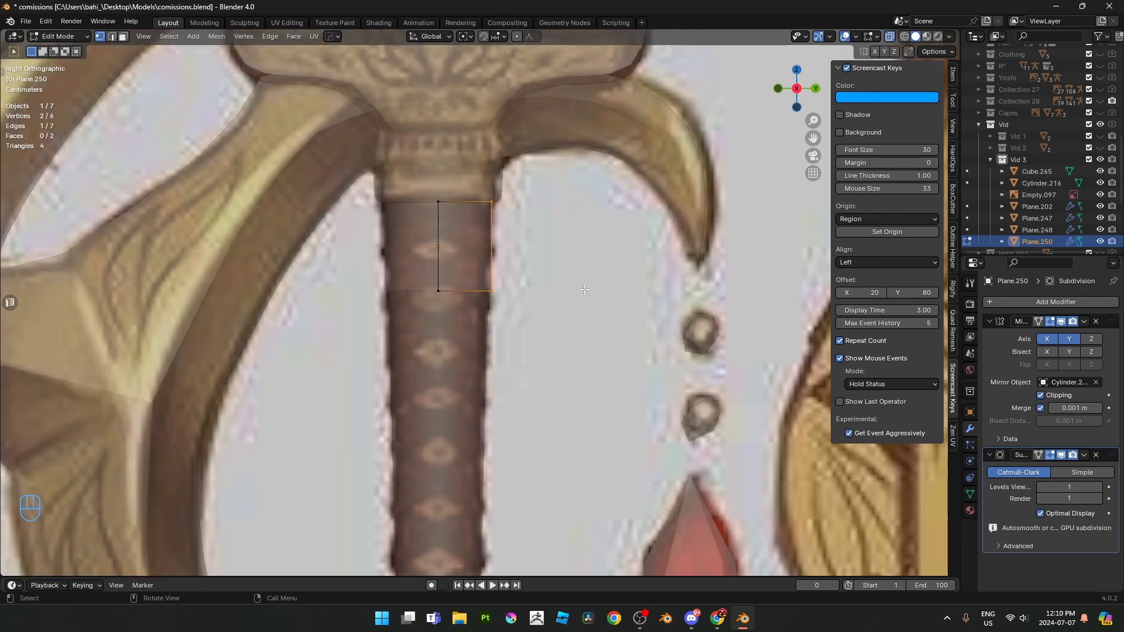
middle_click_drag(483, 264, 502, 359, "shift")
scroll(502, 359, "up", 3)
left_click_drag(280, 338, 573, 450)
key("g")
key("z")
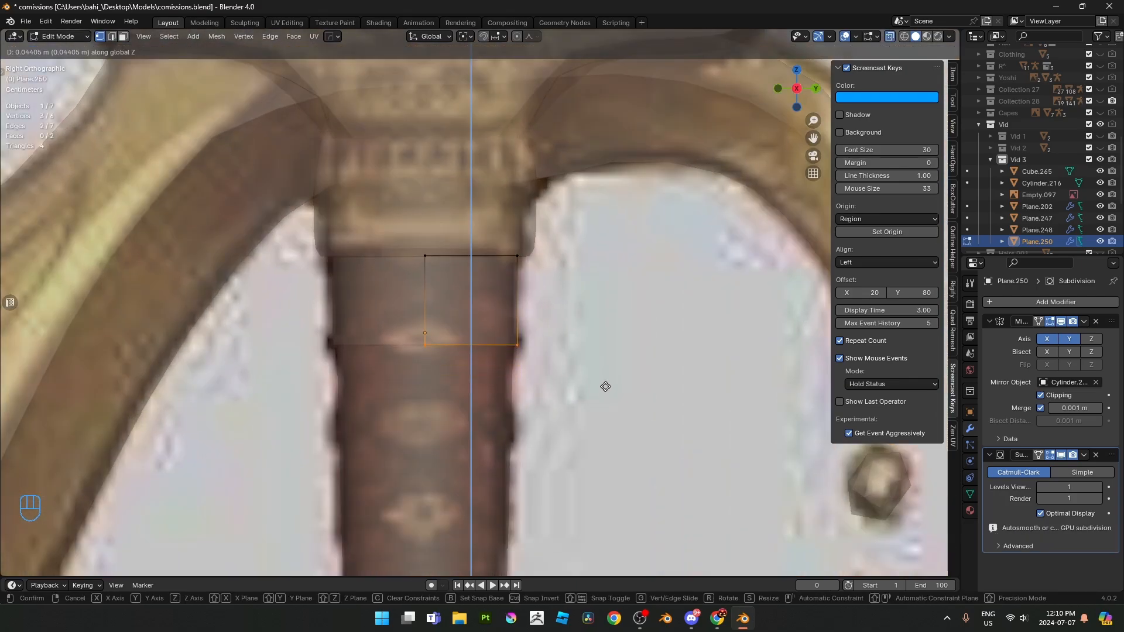
left_click(610, 381)
- Add a centred vertical edge loop to the side-facing half of the grip-wrap segment
key("ctrl+r")
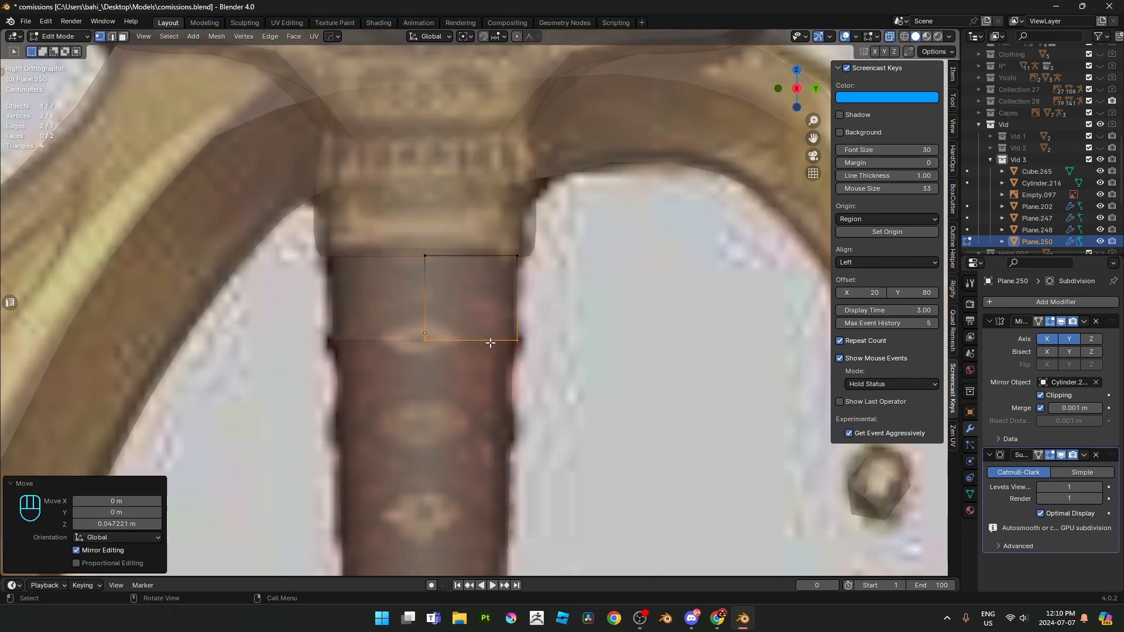
middle_click_drag(491, 342, 467, 401)
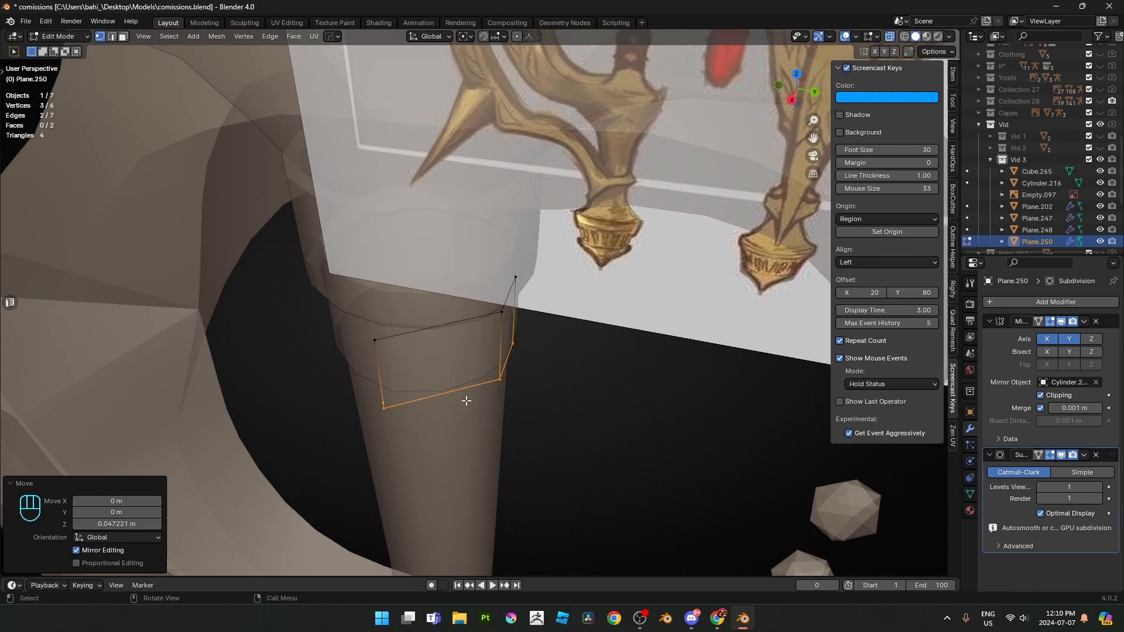
key("2")
left_click(495, 336)
key("KP_3")
key("ctrl+r")
left_click(494, 322)
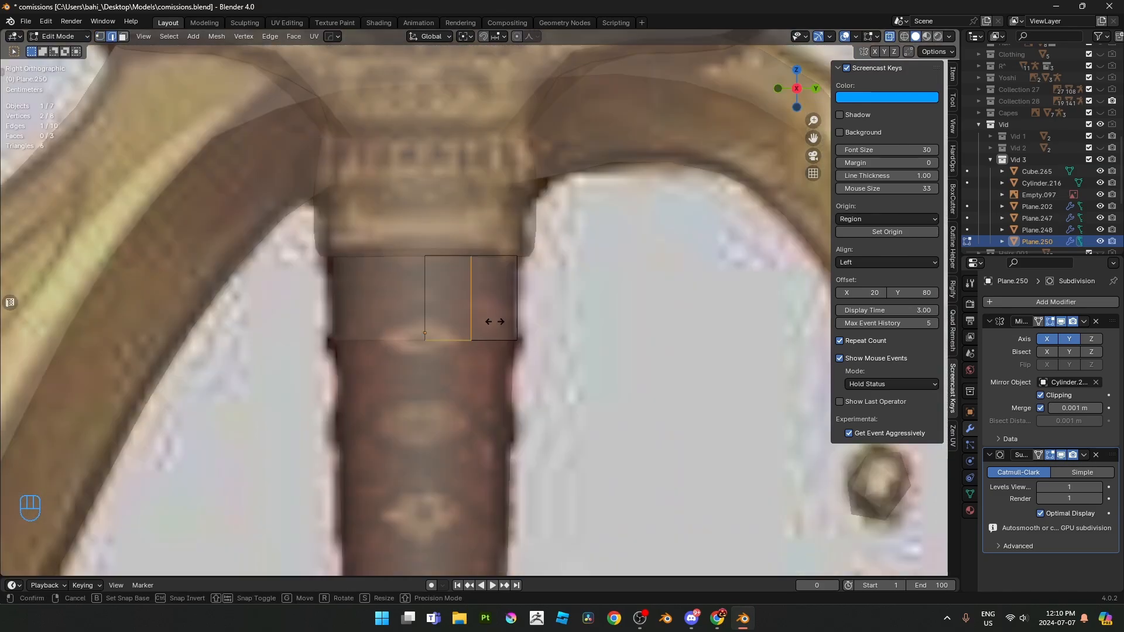
right_click(494, 322)
- Move the wrap segment's vertical centre edge about -0.016 m along X to fit the round handle
key("alt+z")
middle_click_drag(496, 323, 392, 310)
key("g")
key("x")
left_click(288, 259)
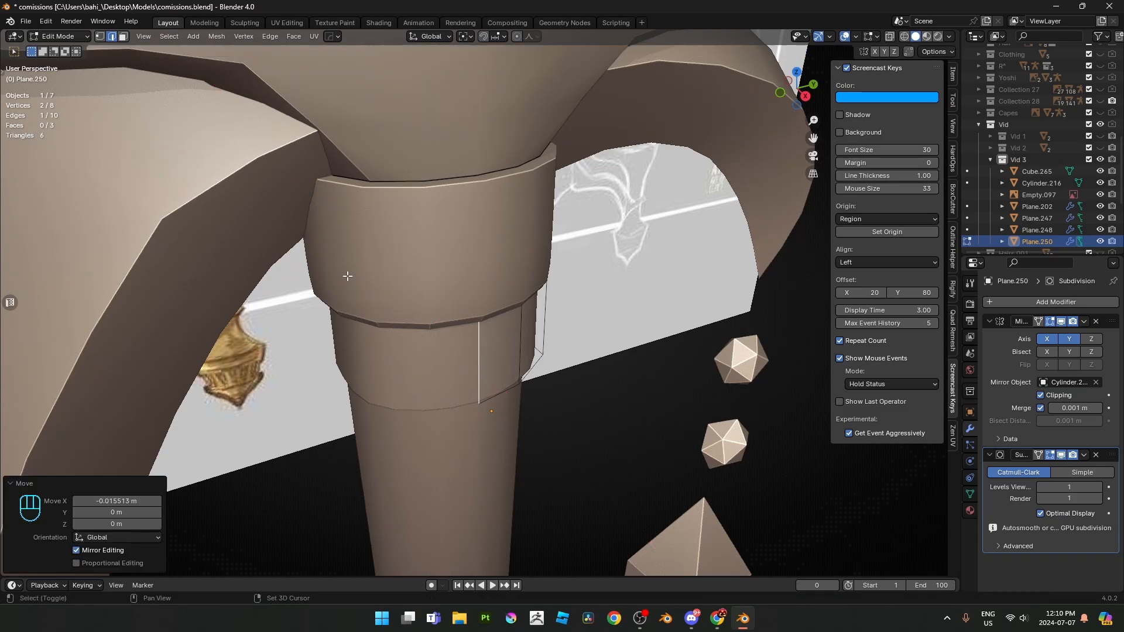
- Try raising only the wrap segment's lower centre vertex along Z to form a peak
middle_click_drag(288, 258, 451, 258)
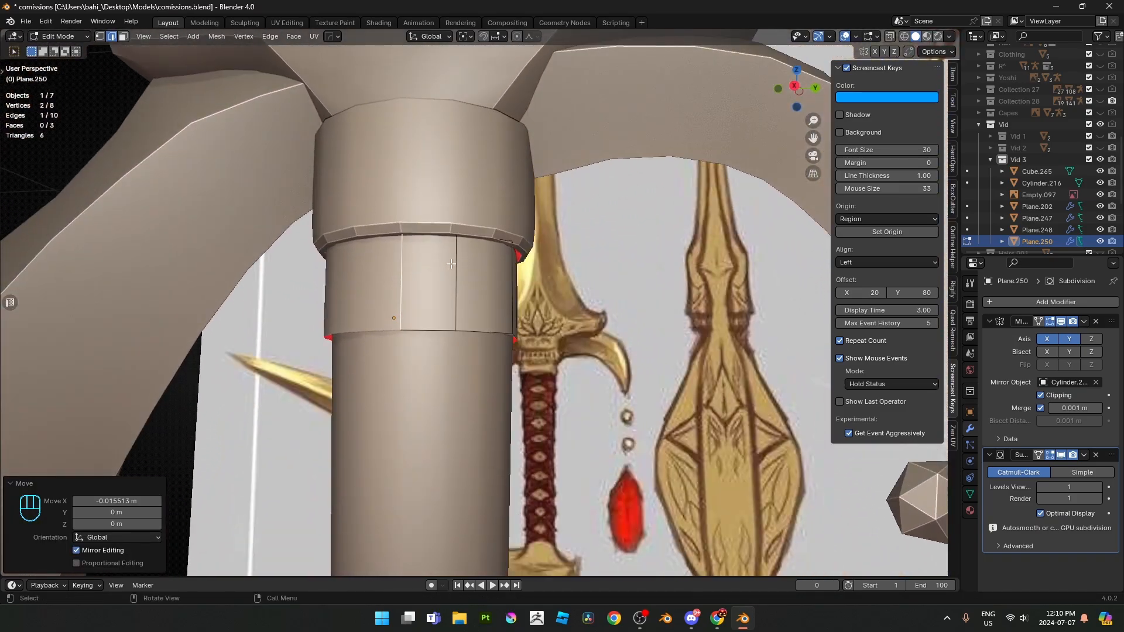
key("alt+z")
key("KP_3")
key("1")
left_click_drag(362, 321, 436, 385)
key("g")
key("z")
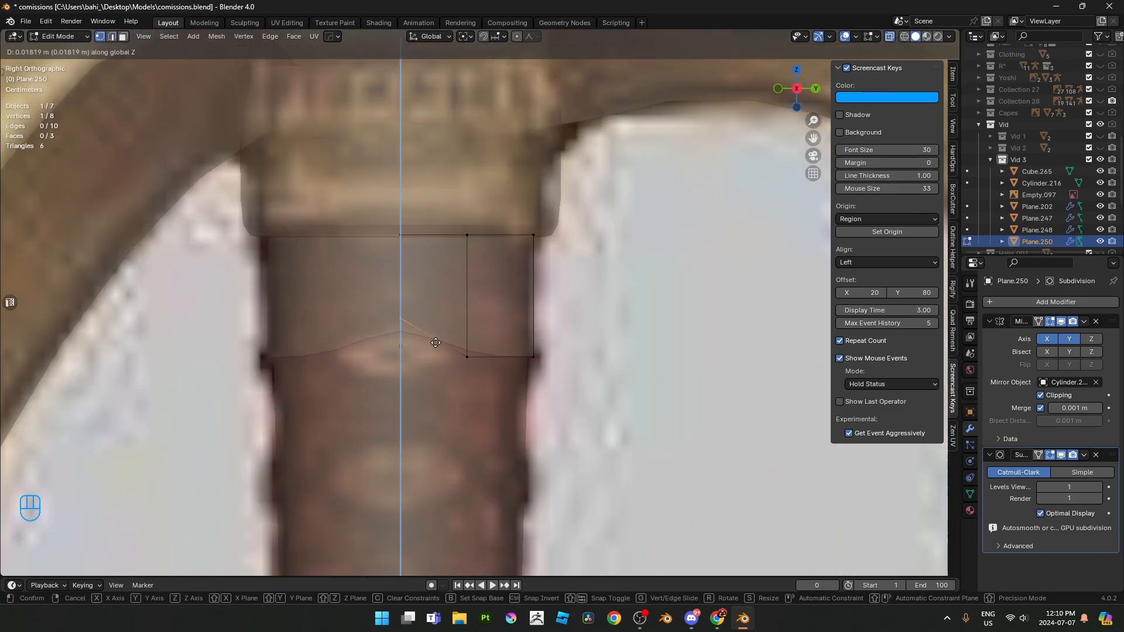
left_click(435, 336)
- Try creasing the wrap segment's bottom edge loop with a factor of 1
key("2")
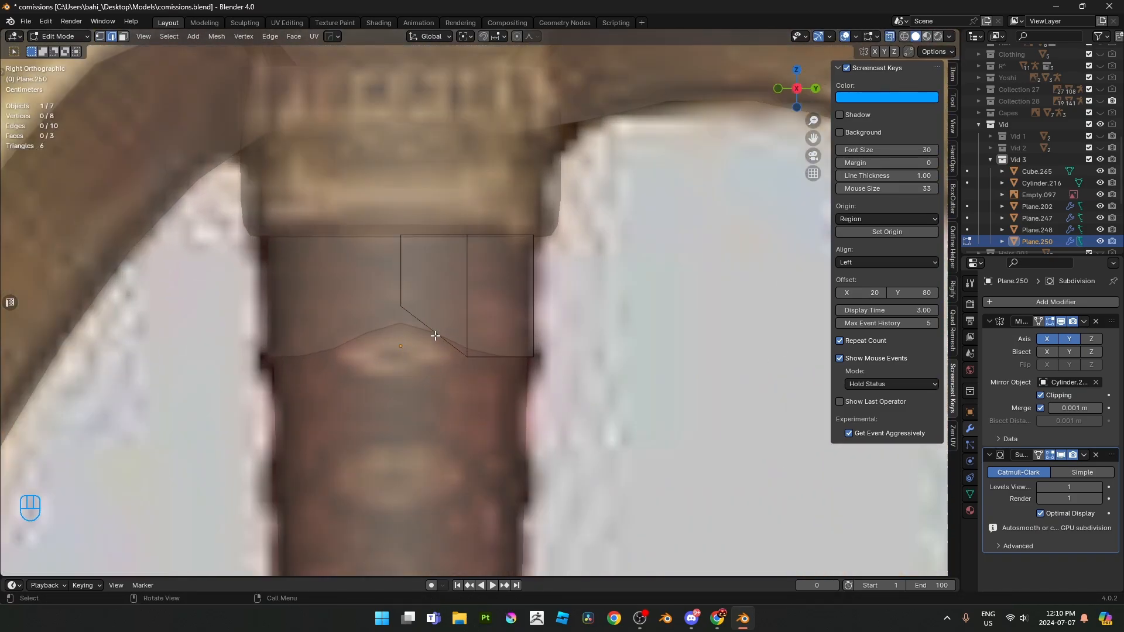
left_click(491, 358, "alt")
key("shift+e")
left_click(593, 346)
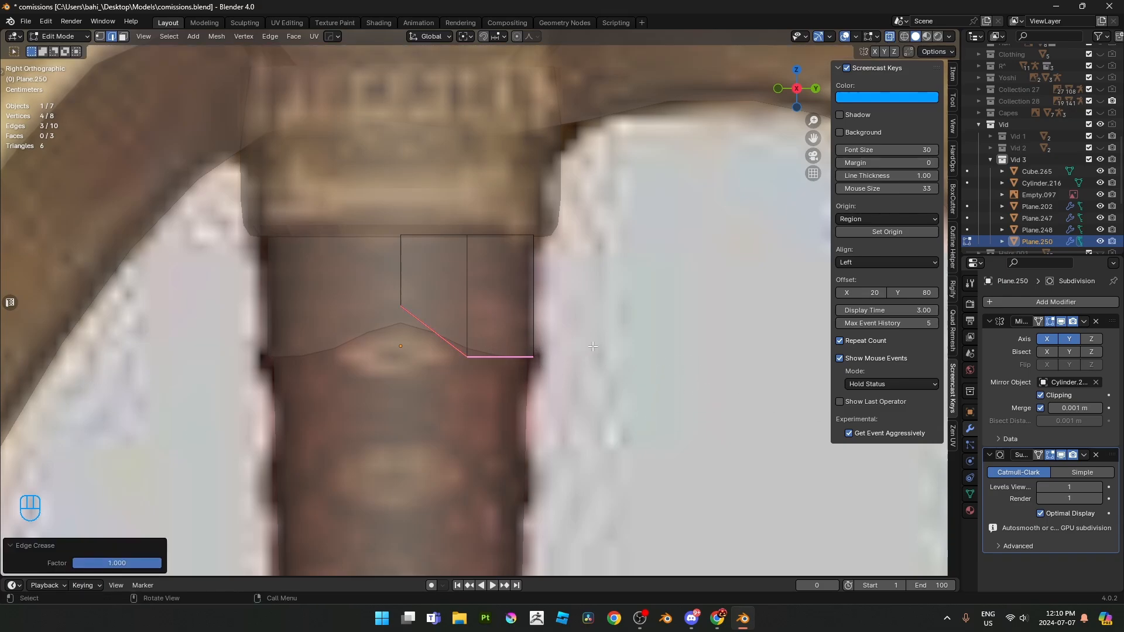
- Undo the bottom-edge crease and the raised centre vertex on the wrap segment
scroll(477, 328, "down", 1)
left_click(473, 315)
key("shift+e")
right_click(581, 311)
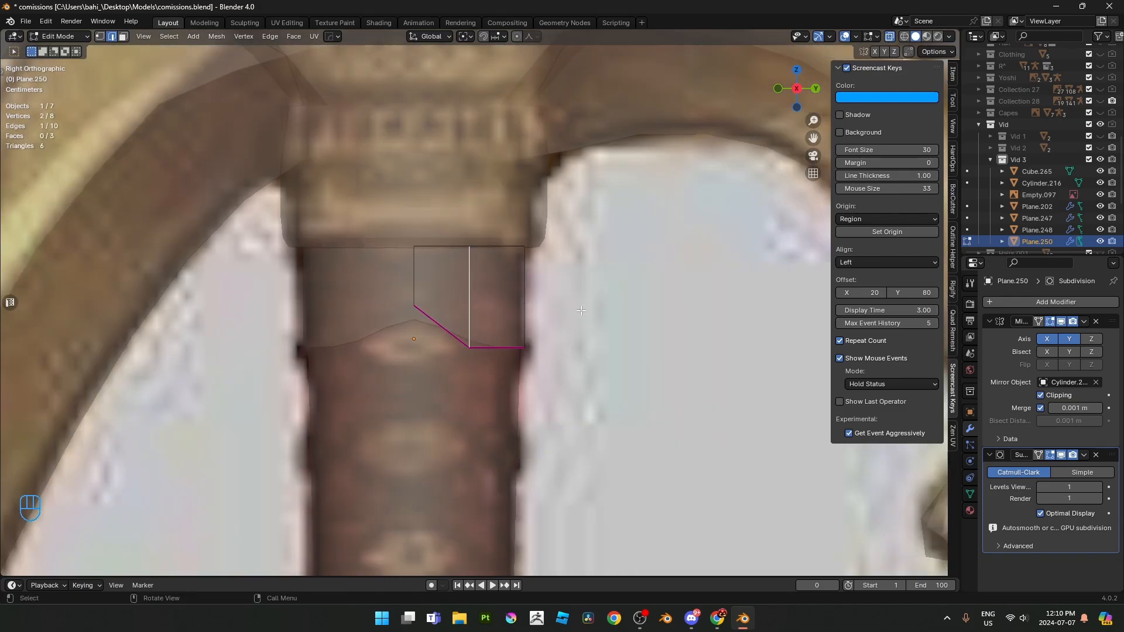
scroll(414, 241, "down", 2)
scroll(404, 240, "up", 3)
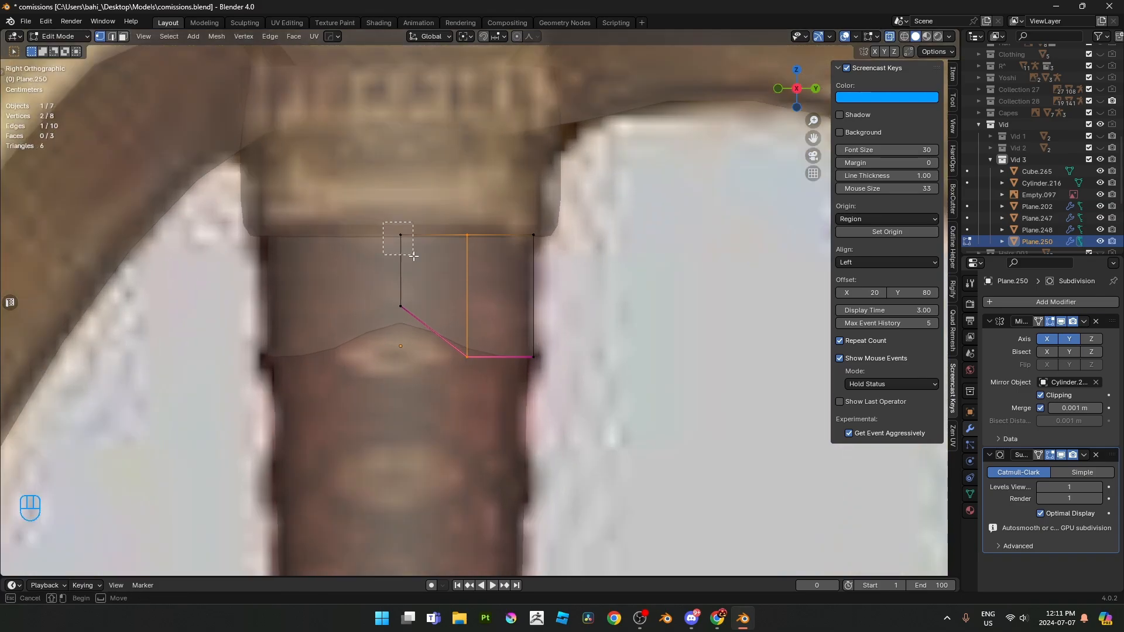
left_click(402, 237)
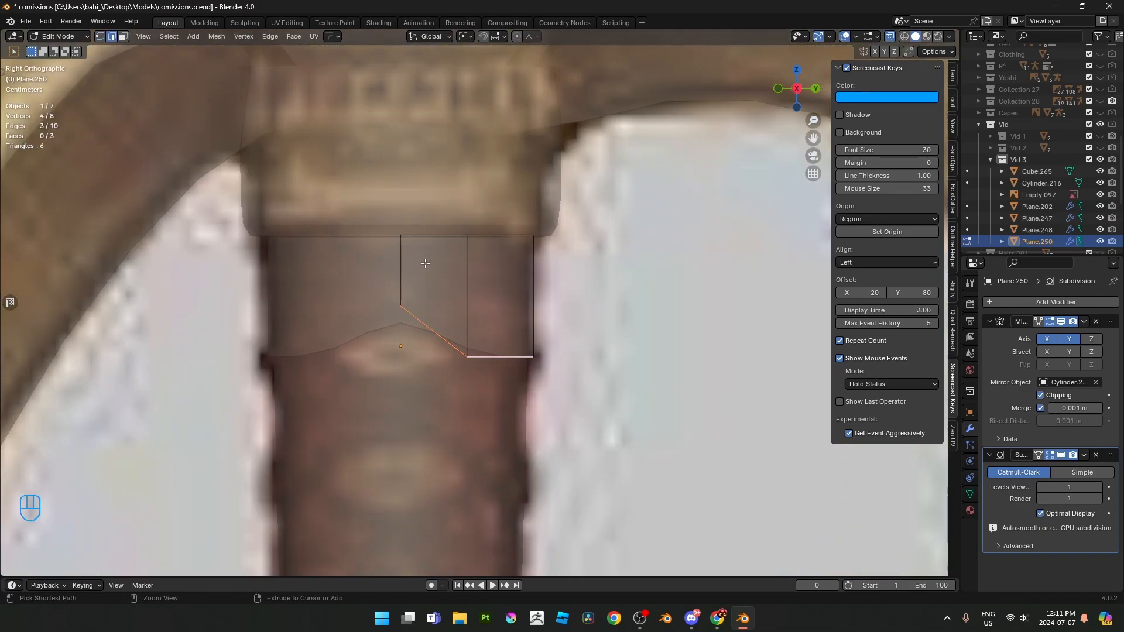
key("ctrl+z")
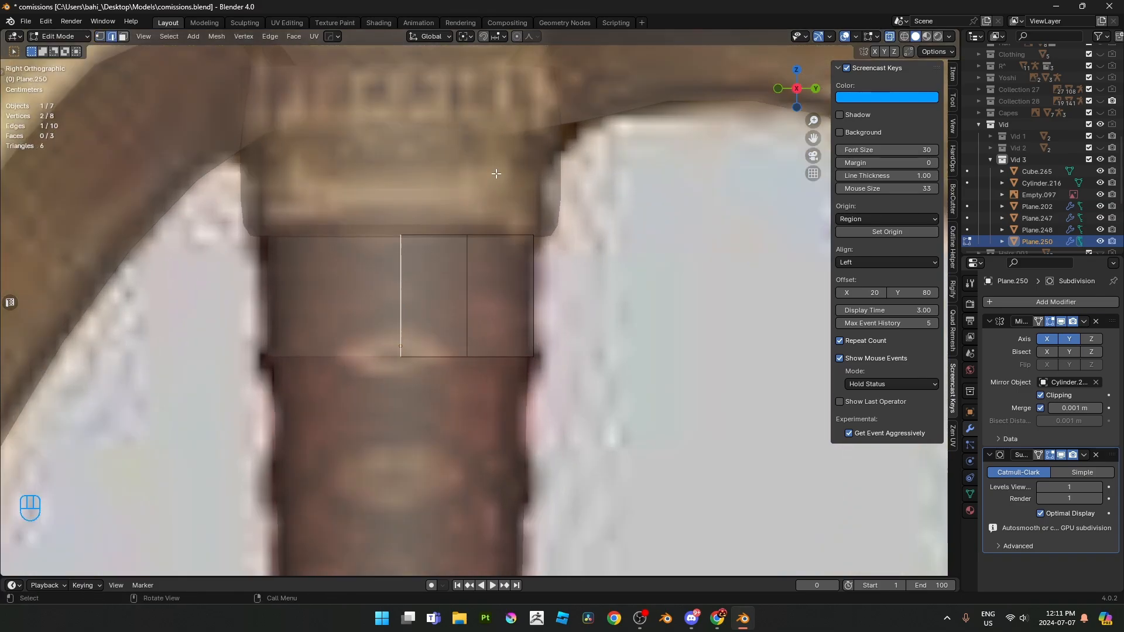
- Scale the wrap's vertical centre edge to about 0.256 in Z, crease it fully and finish editing the segment
key("s")
key("z")
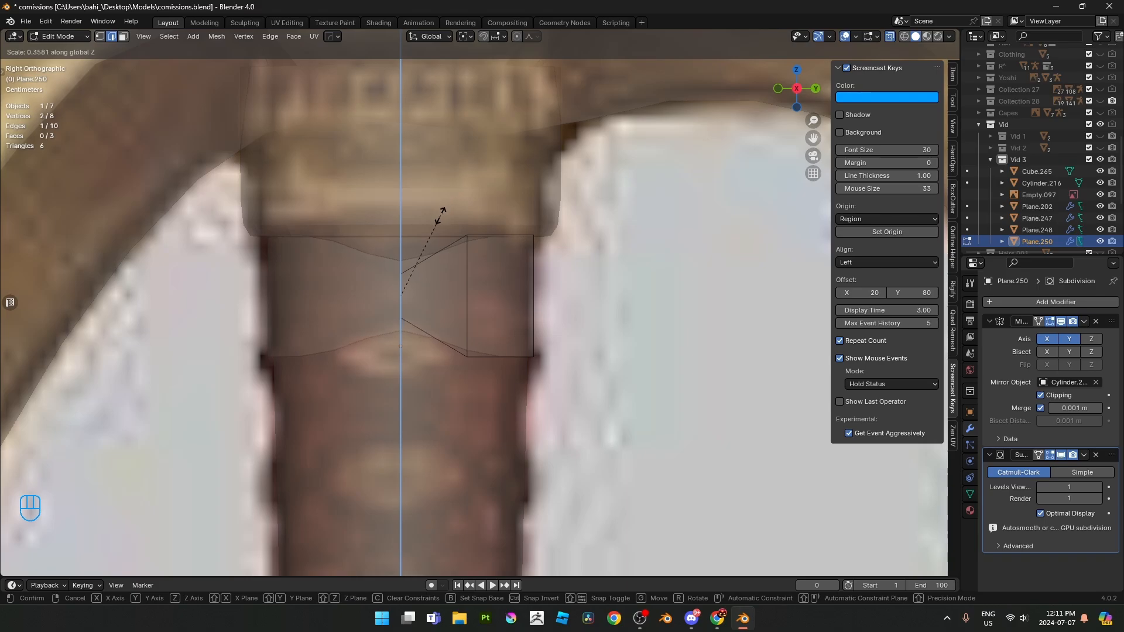
left_click(429, 248)
key("shift+e")
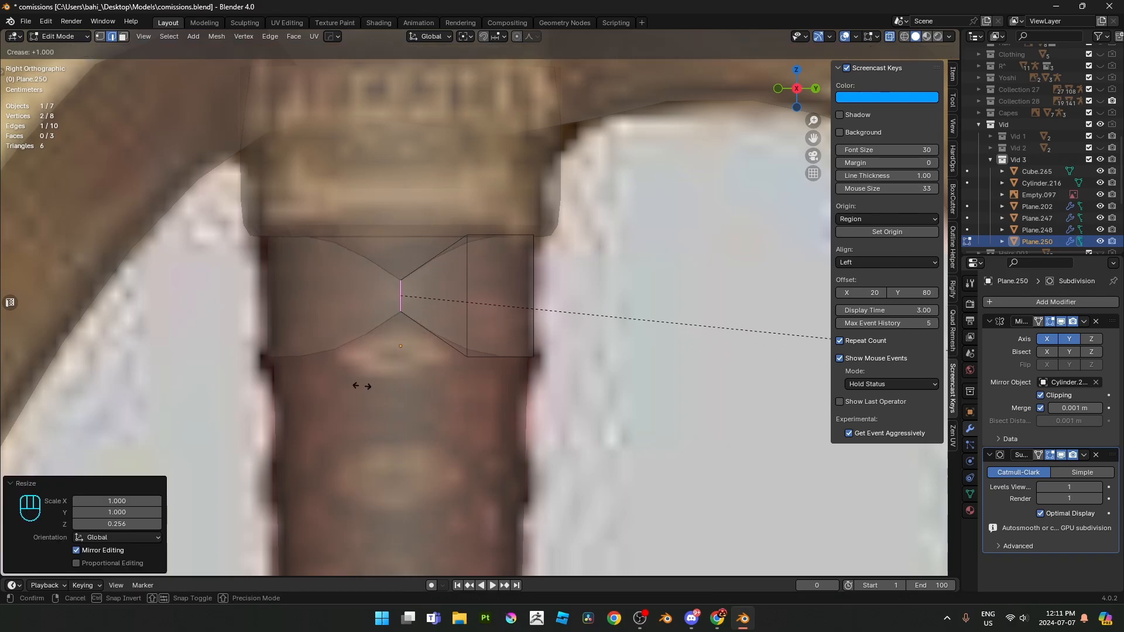
left_click(363, 384)
key("alt+z")
key("Tab")
- Collapse the Mirror and Subdivision settings and add an Array modifier to the wrap segment
scroll(481, 329, "down", 5)
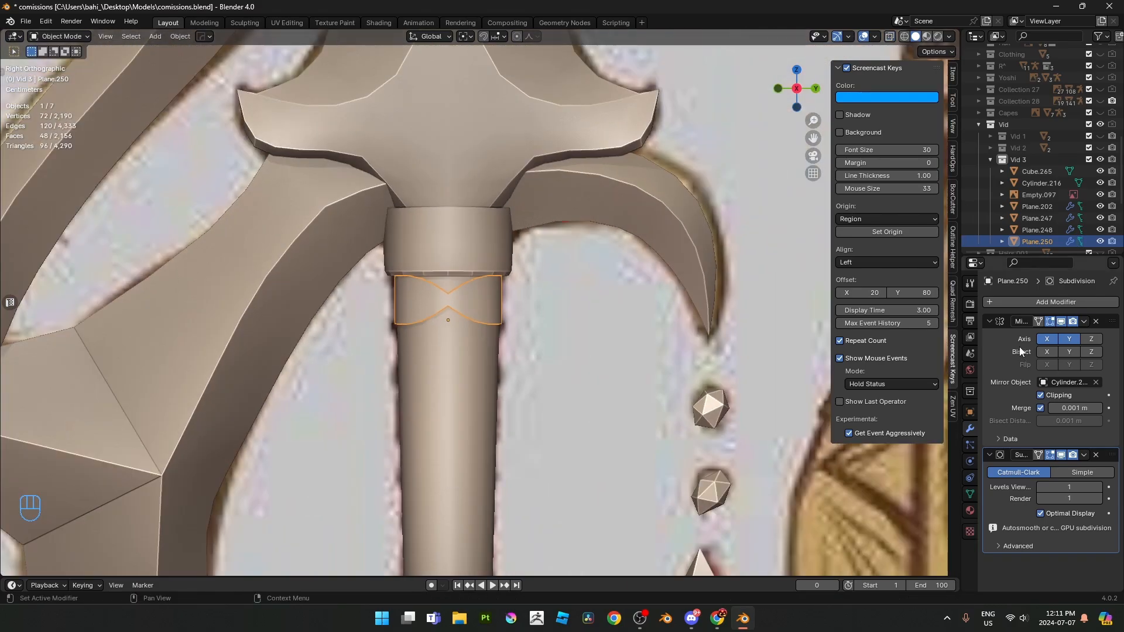
left_click(988, 321)
left_click(988, 335)
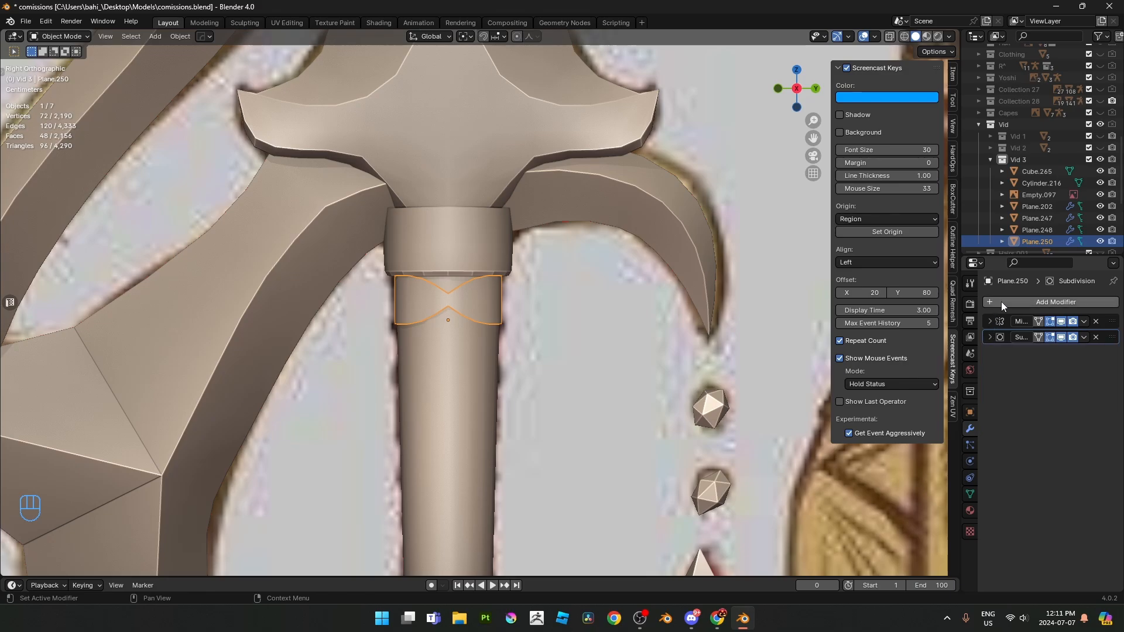
left_click(1001, 301)
left_click(950, 301)
left_click(891, 381)
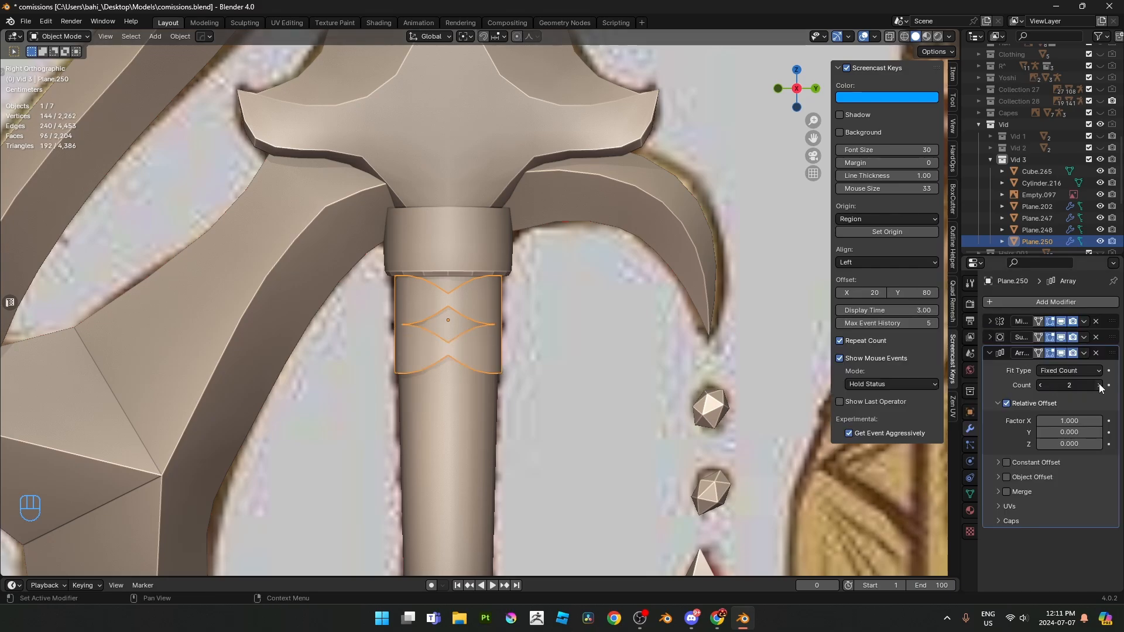
- Set the Array count to 10 so the wrap segments run down the handle
left_click(1099, 386)
left_click(1099, 387)
scroll(679, 381, "down", 6)
middle_click_drag(684, 391, 676, 349, "shift")
scroll(676, 348, "up", 3)
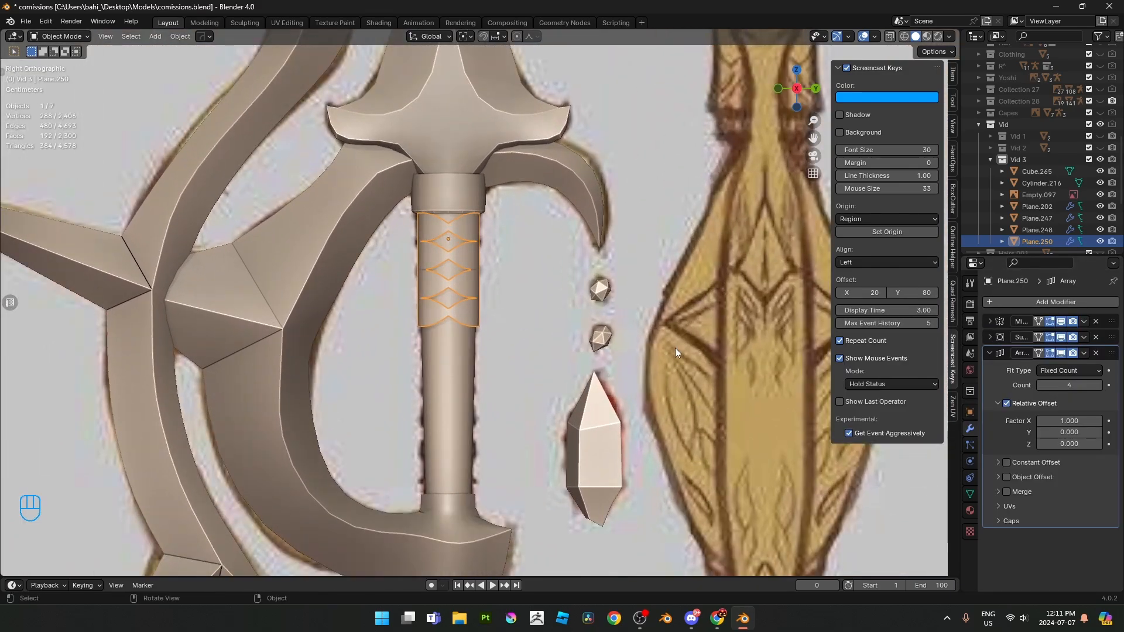
left_click(1098, 385)
left_click(1098, 385)
left_click(1098, 386)
left_click(1098, 386)
left_click(1098, 385)
left_click(1098, 385)
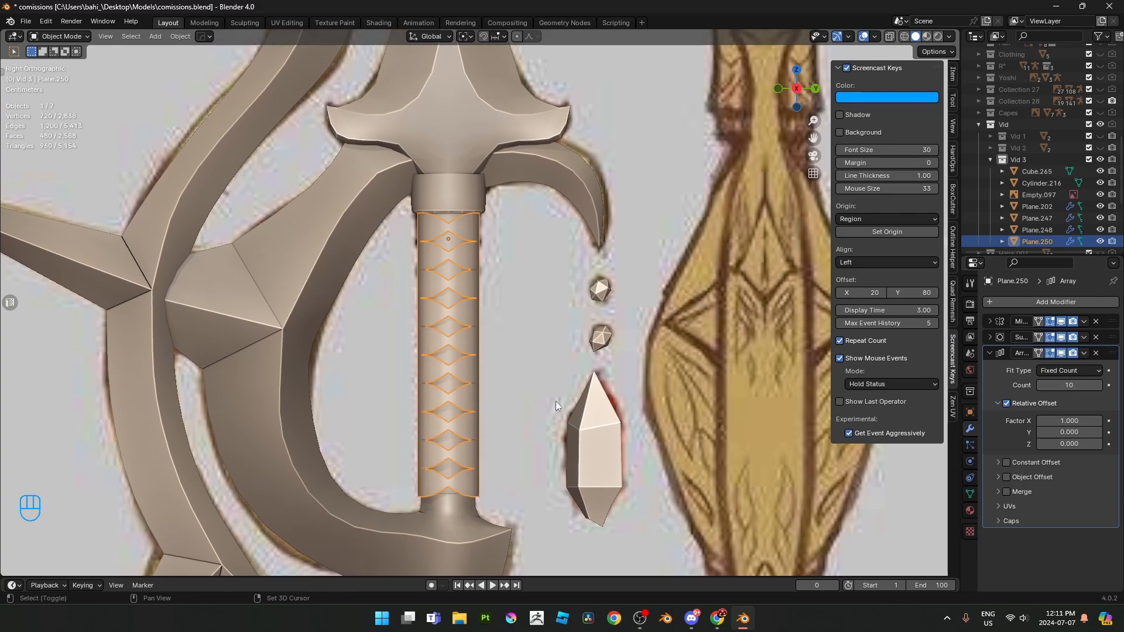
middle_click_drag(556, 402, 479, 409)
key("g")
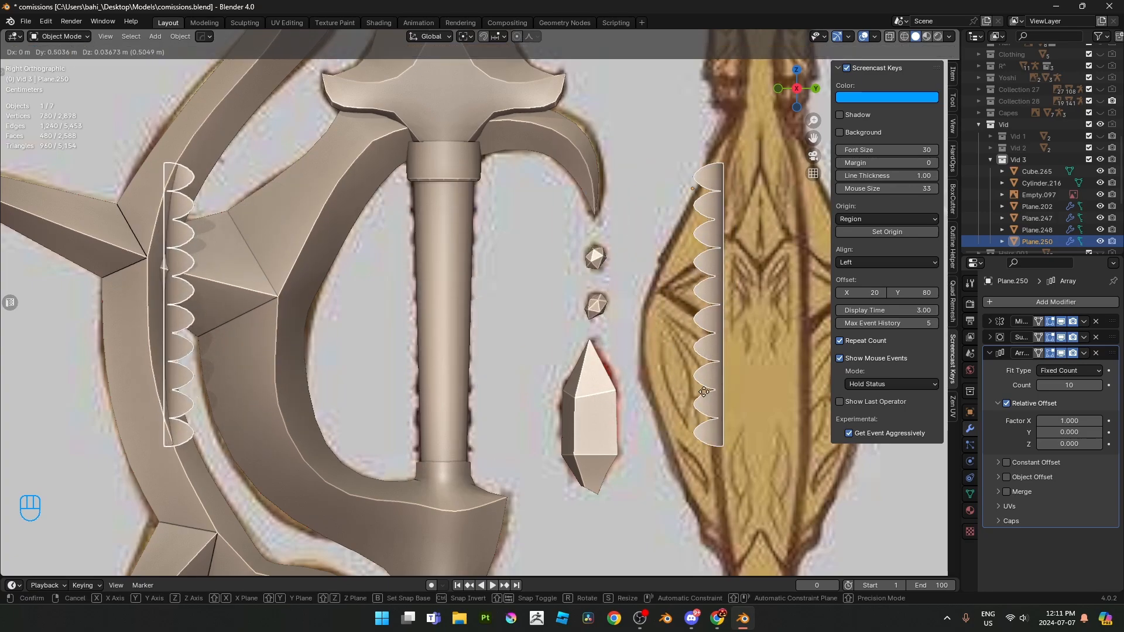
right_click(645, 392)
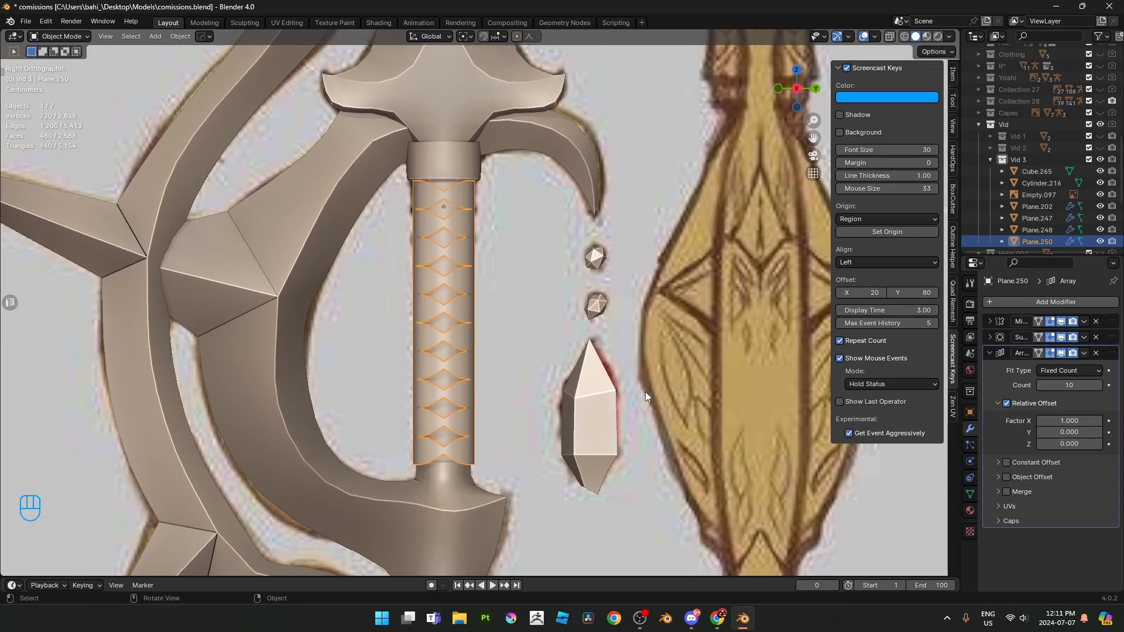
- Collapse the Array settings and add a Solidify modifier to the wrap segment
scroll(560, 363, "up", 4)
middle_click_drag(503, 276, 519, 363, "shift")
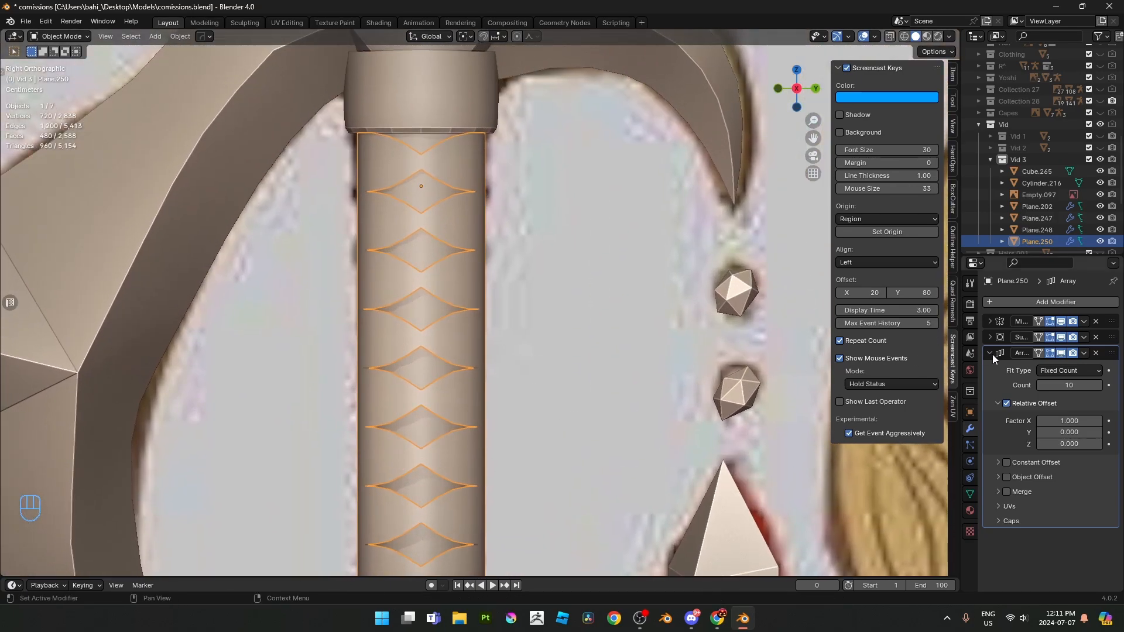
left_click(992, 354)
left_click(1000, 300)
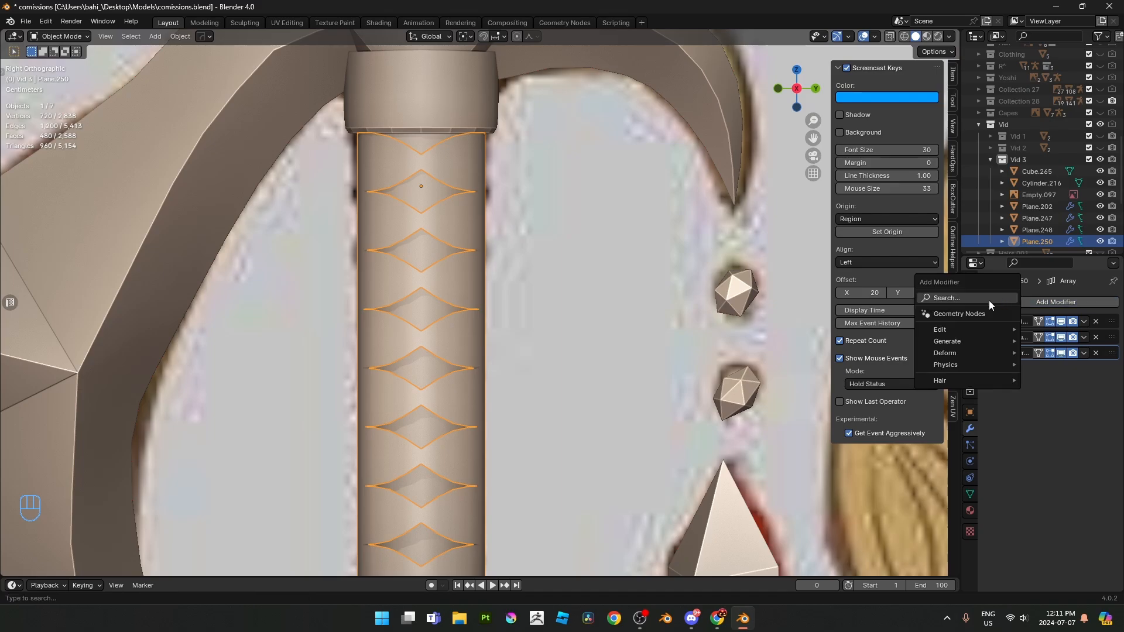
left_click(990, 300)
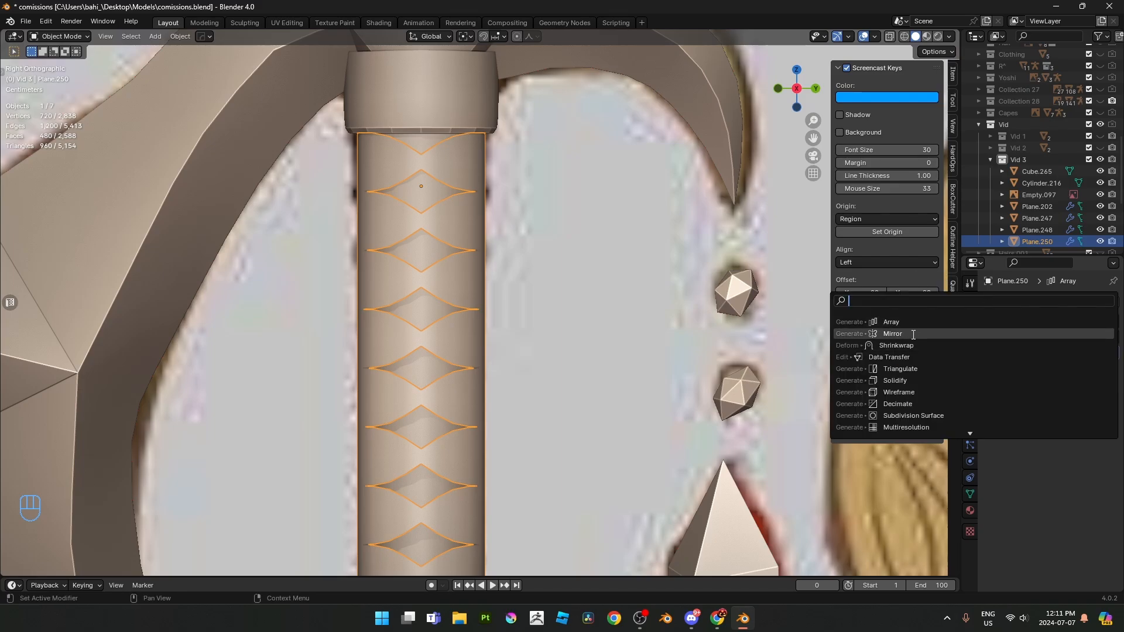
left_click(905, 378)
- Set the Solidify thickness to 0.072 m, check the wrap along the handle and deselect it
middle_click_drag(647, 332, 691, 334)
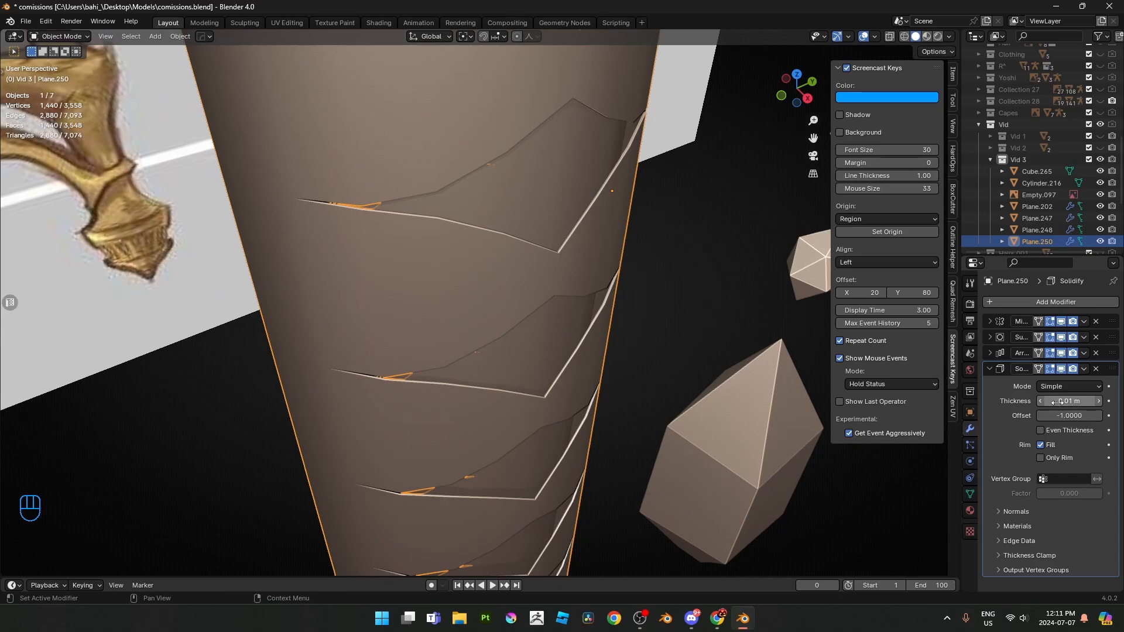
left_click_drag(1061, 401, 1094, 402)
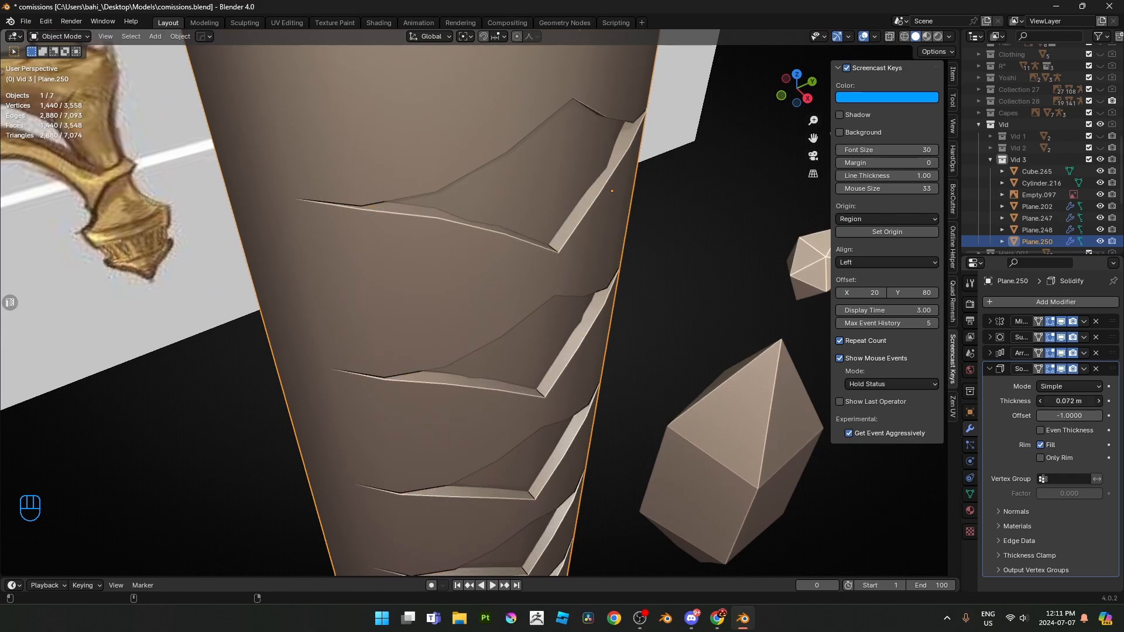
scroll(570, 345, "down", 5)
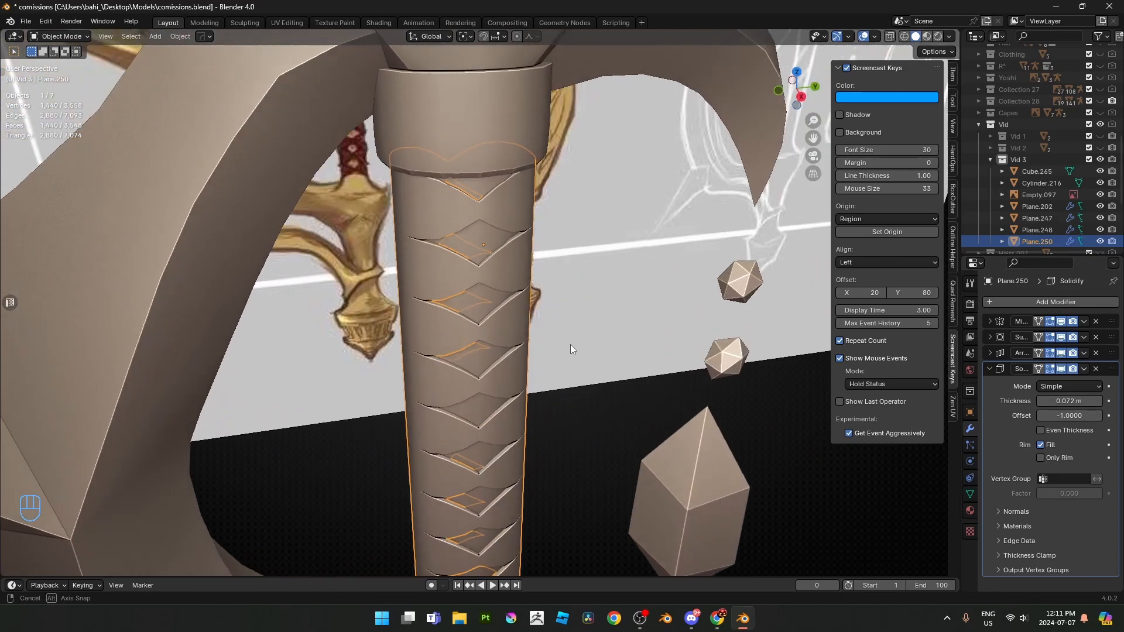
middle_click_drag(570, 345, 560, 329)
key("KP_3")
scroll(560, 329, "up", 3)
scroll(500, 274, "down", 4)
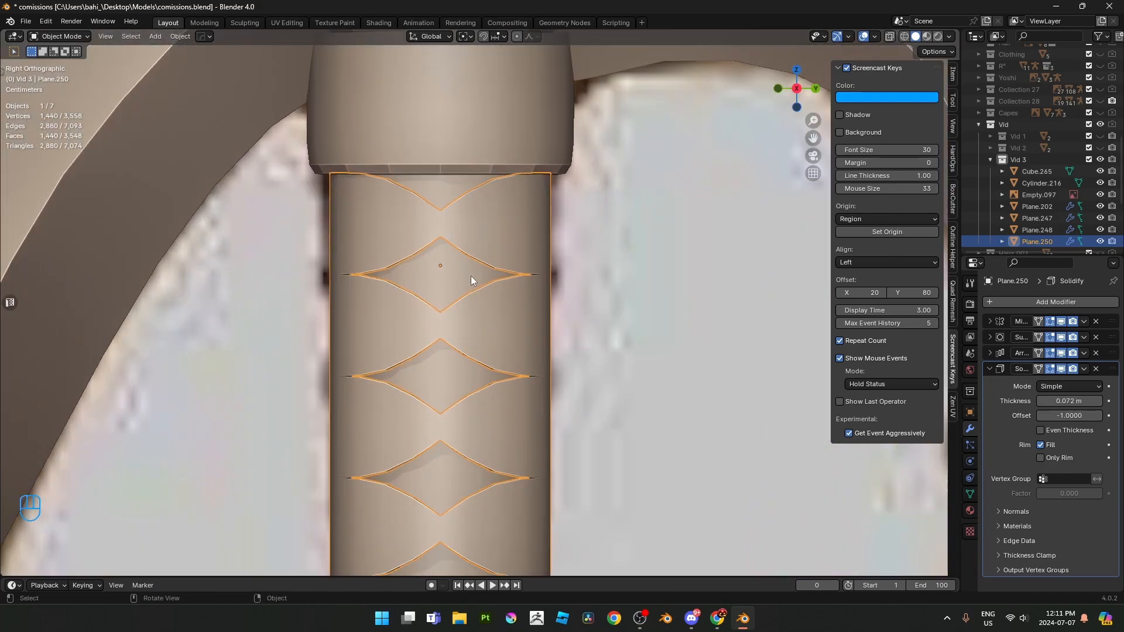
middle_click_drag(493, 344, 529, 353)
left_click(596, 391)
scroll(529, 353, "up", 4)
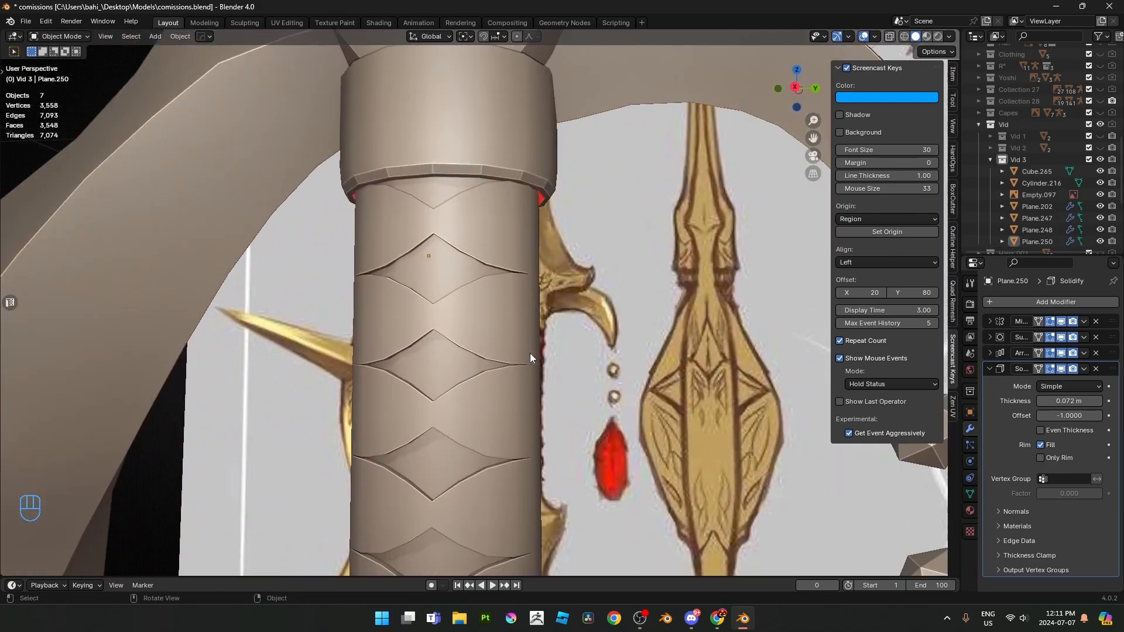
- Try creasing the wrap segment's vertical edge beside the centre edge, then leave editing to check the diamond pattern
left_click(512, 313)
key("Tab")
scroll(511, 283, "up", 1)
key("alt+z")
left_click(487, 260)
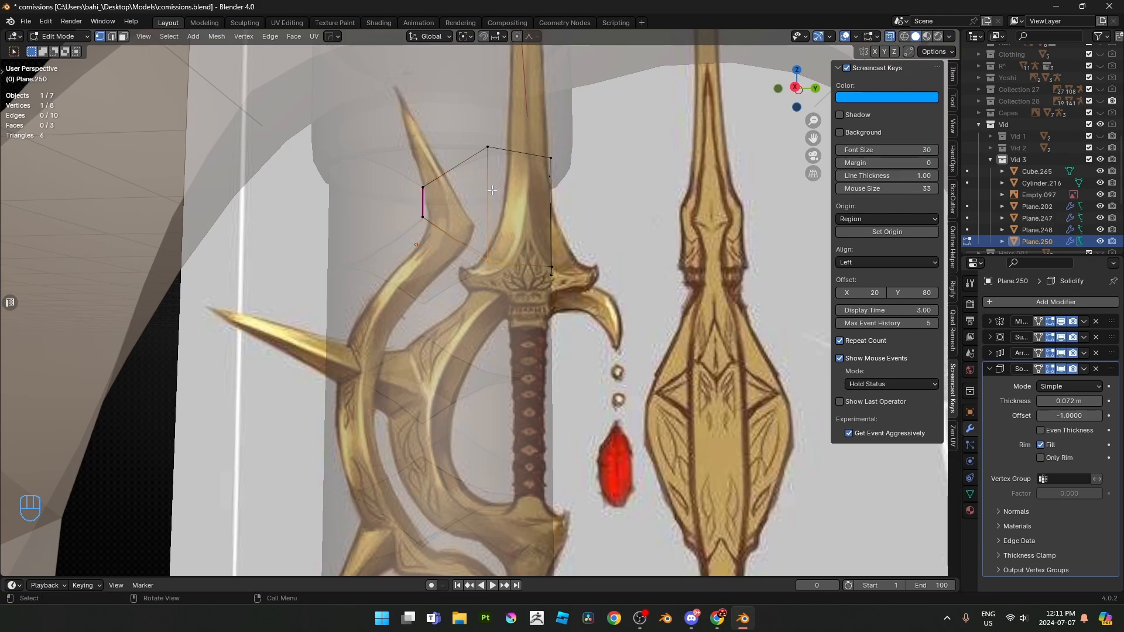
key("alt+z")
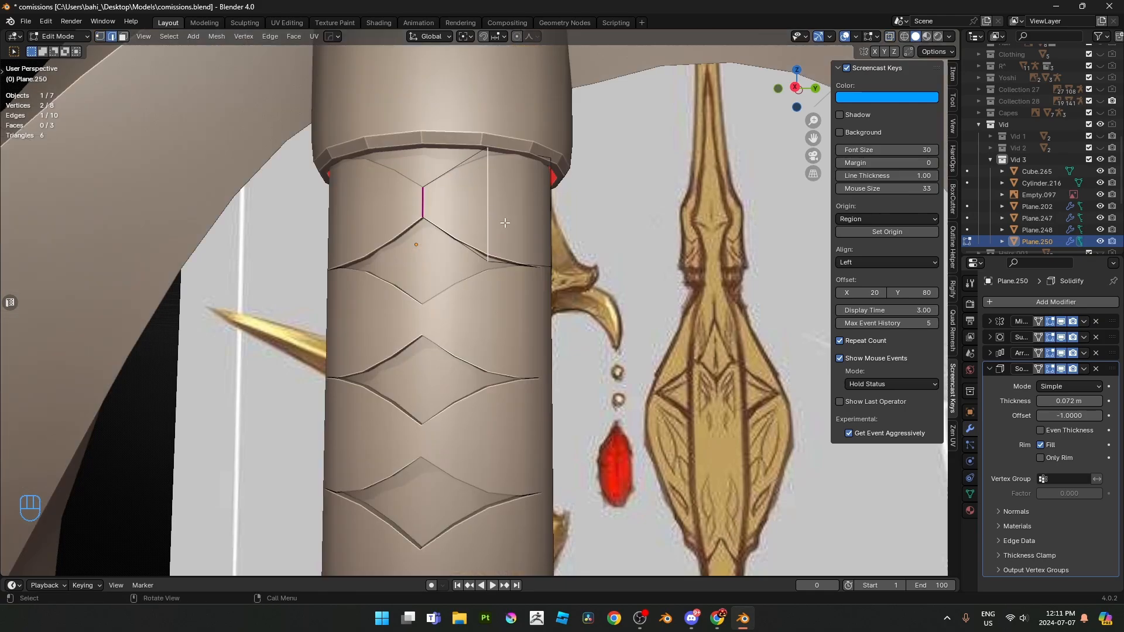
middle_click_drag(475, 226, 503, 251)
key("shift+e")
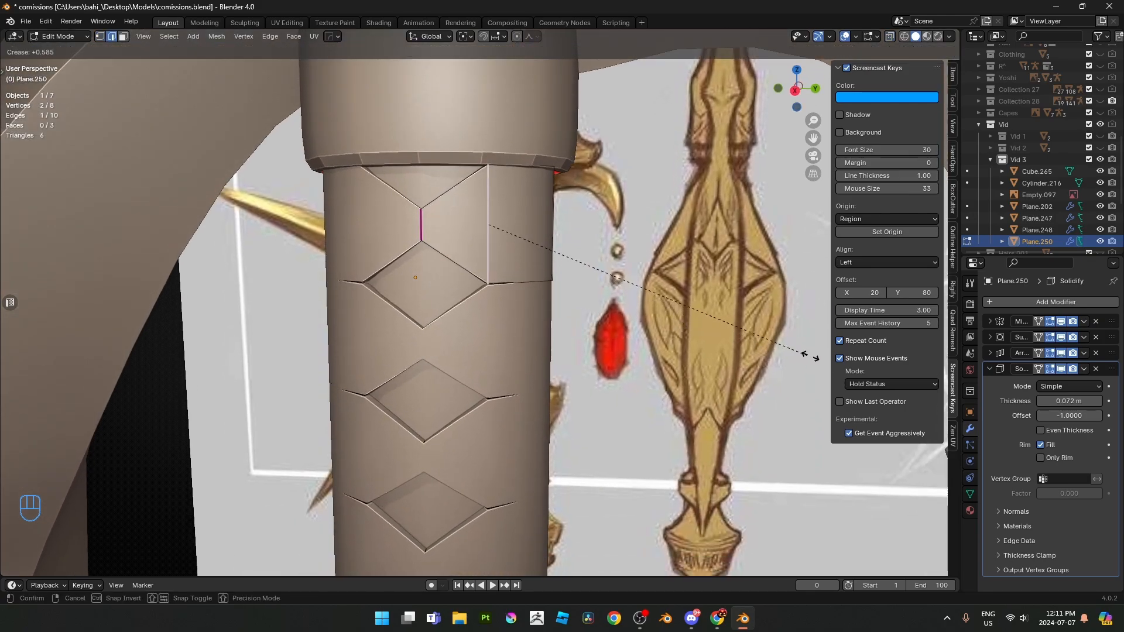
left_click(323, 424)
key("Tab")
scroll(530, 412, "down", 3)
middle_click_drag(492, 387, 463, 362)
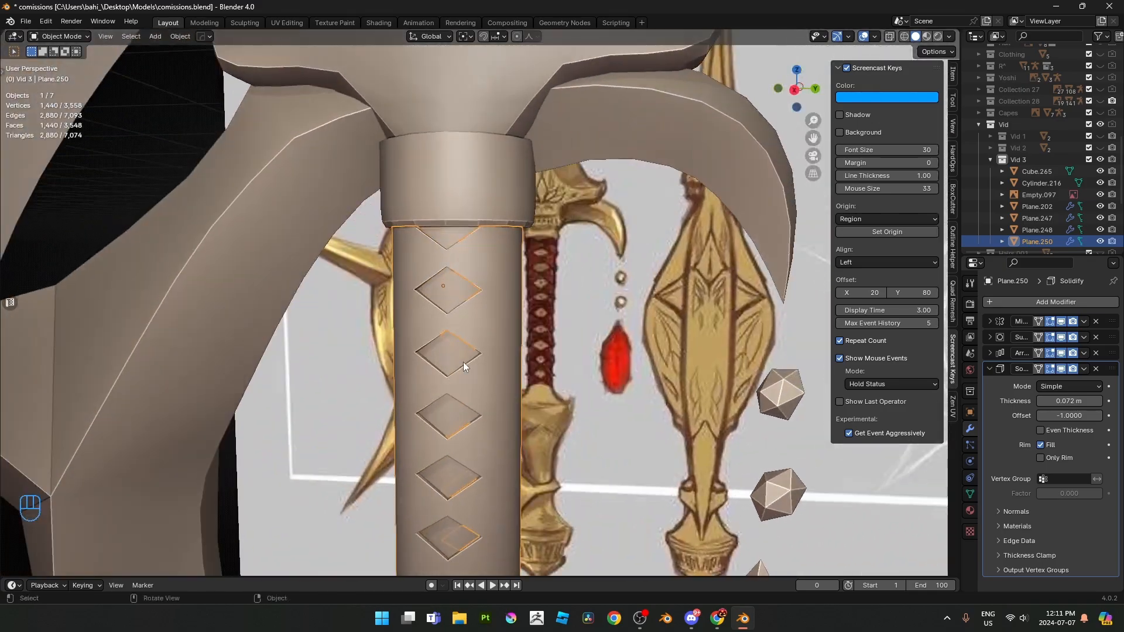
- Reopen the wrap segment for editing and try a softer crease on the same vertical edge
key("Tab")
scroll(536, 360, "up", 3)
key("shift+e")
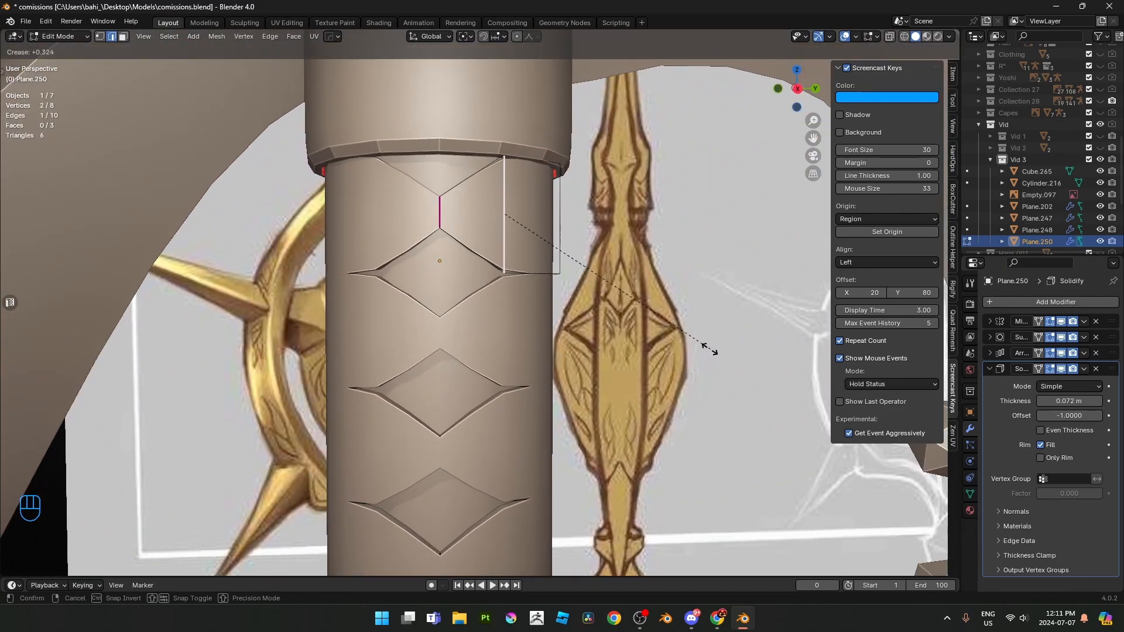
left_click(653, 349)
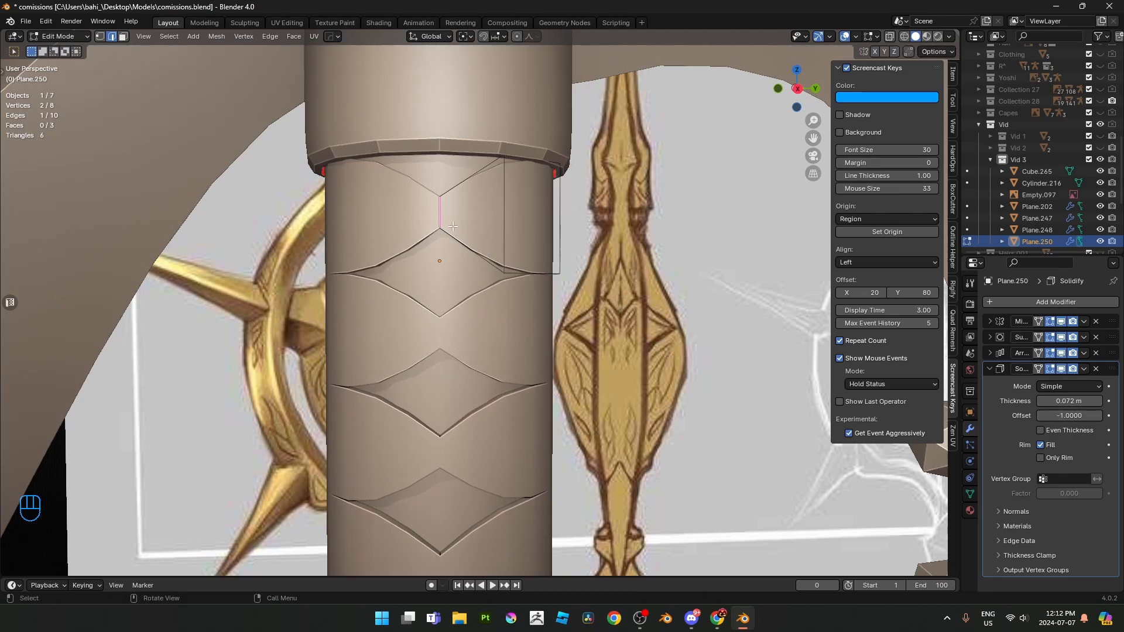
- Scale the wrap segment's vertical centre edge by 1.165 in Z and show the selection's transform and crease values
scroll(577, 261, "down", 2)
key("s")
key("z")
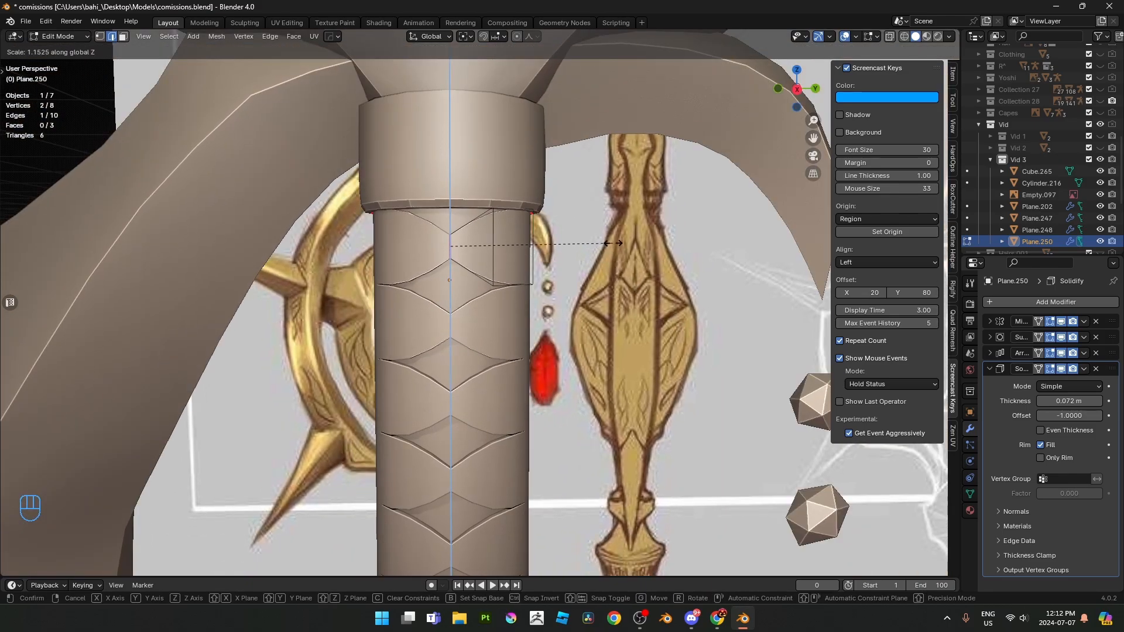
left_click(613, 243)
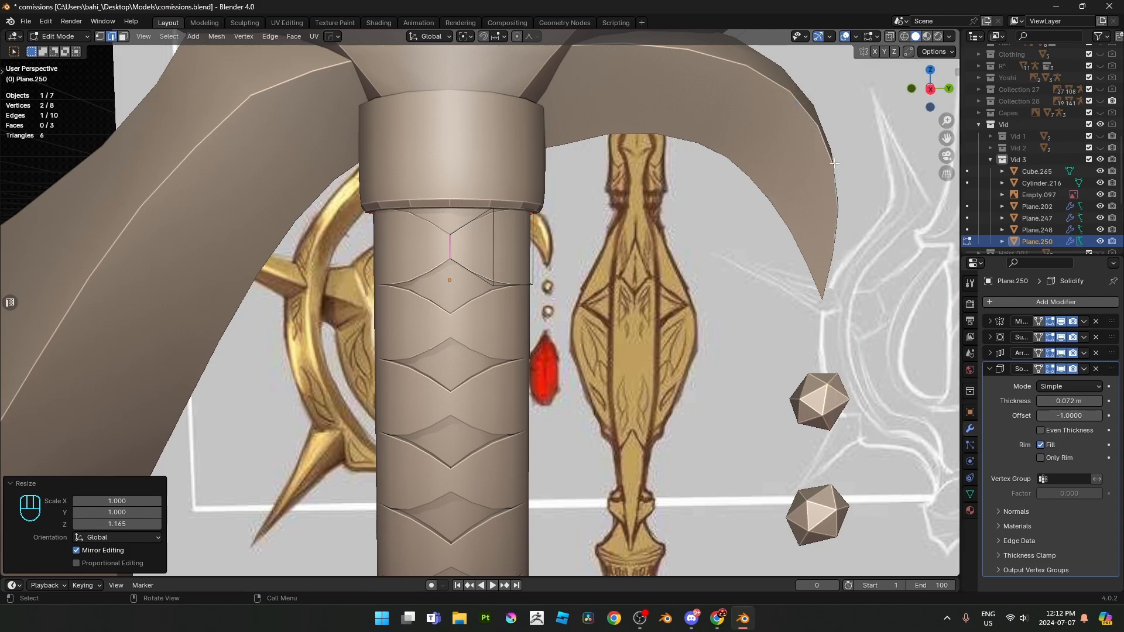
left_click(953, 74)
mouse_move(894, 206)
left_mouse_down()
mouse_move(849, 206)
mouse_move(893, 210)
left_mouse_up()
scroll(584, 237, "up", 2)
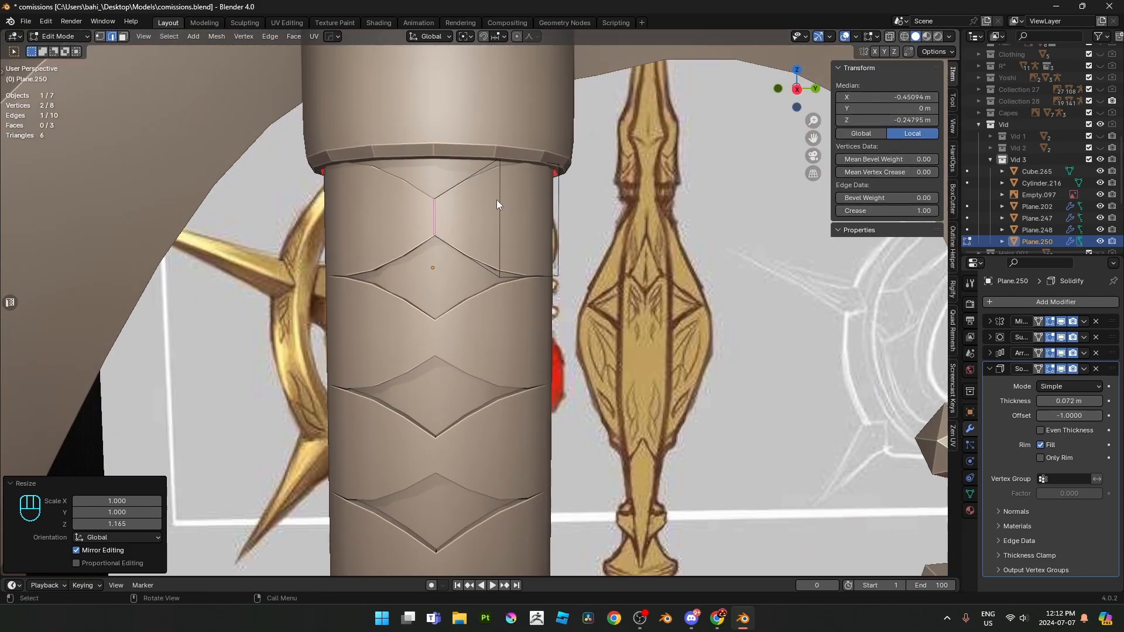
- Scale up the vertical edge beside the wrap's centre edge in Z and finish editing the segment
key("s")
key("z")
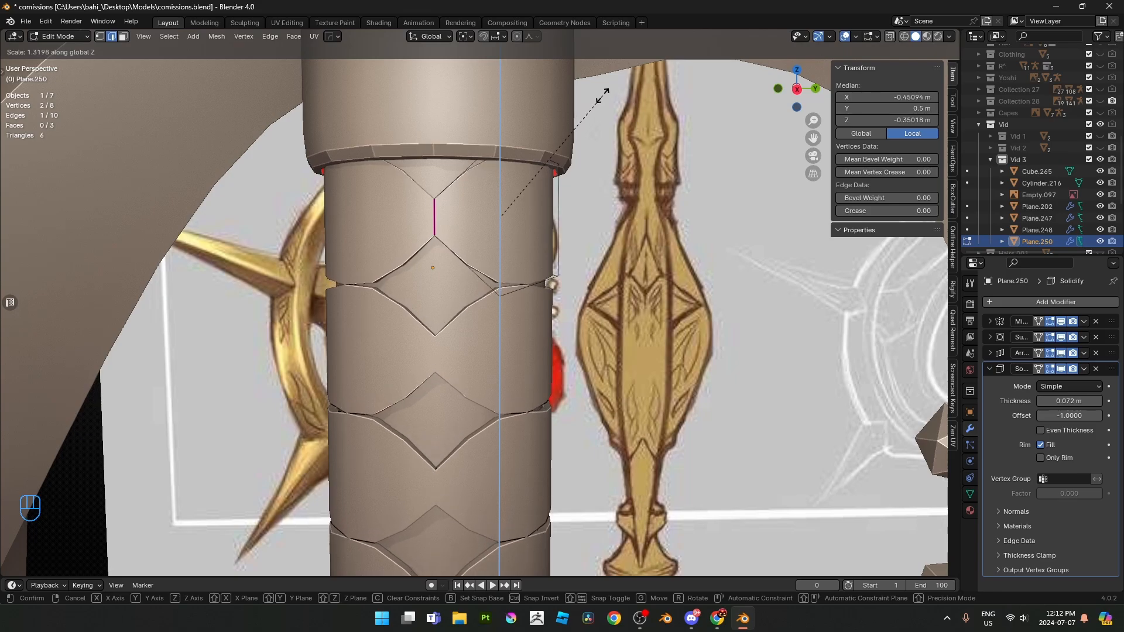
left_click(600, 114)
key("Tab")
mouse_move(511, 263)
middle_mouse_down()
mouse_move(480, 275)
mouse_move(509, 280)
middle_mouse_up()
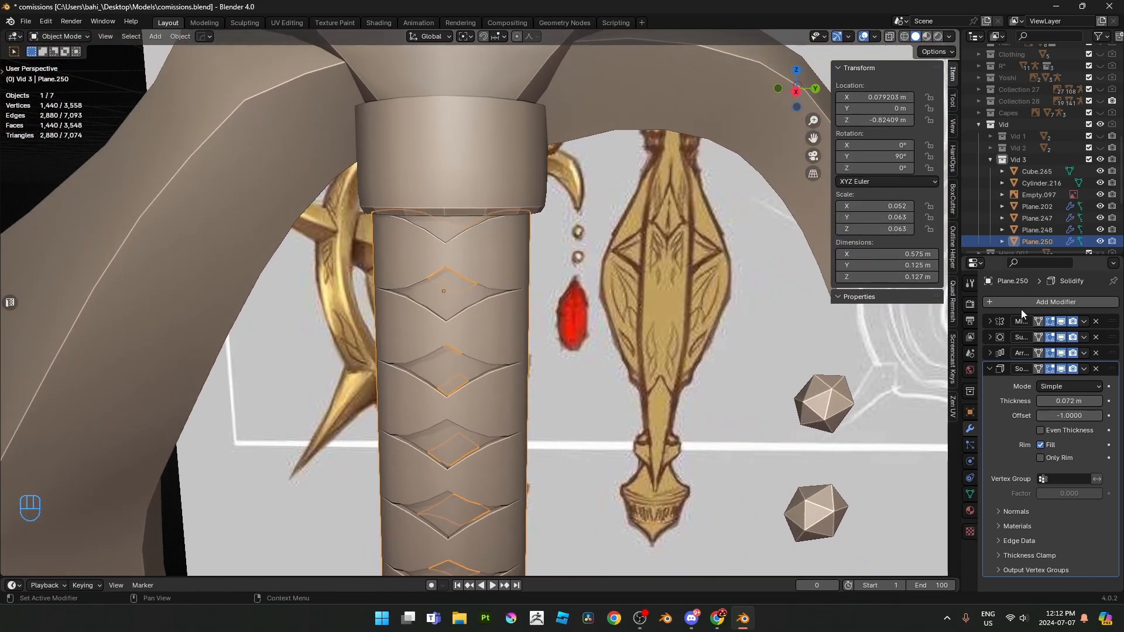
- Try applying the Subdivision modifier on the wrap segment and undo it
left_click(991, 321)
left_click(990, 321)
left_click(989, 337)
left_click(1084, 338)
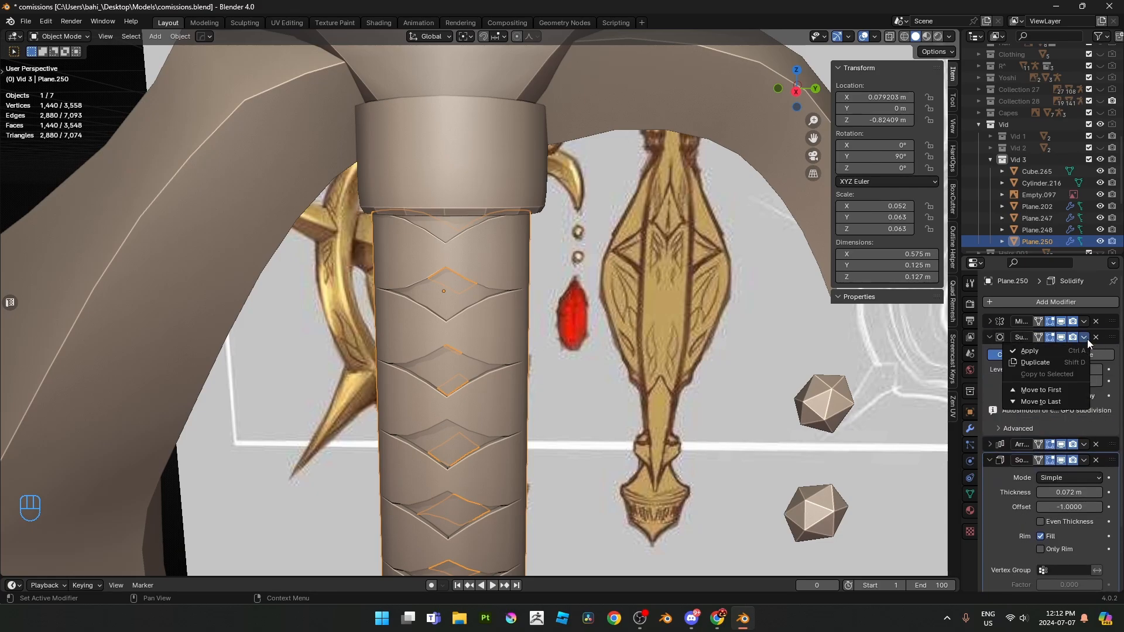
left_click(1070, 351)
middle_click_drag(666, 335, 651, 310)
key("ctrl+z")
- Crease the wrap segment's outer boundary edges fully to 1.00 and finish editing
key("Tab")
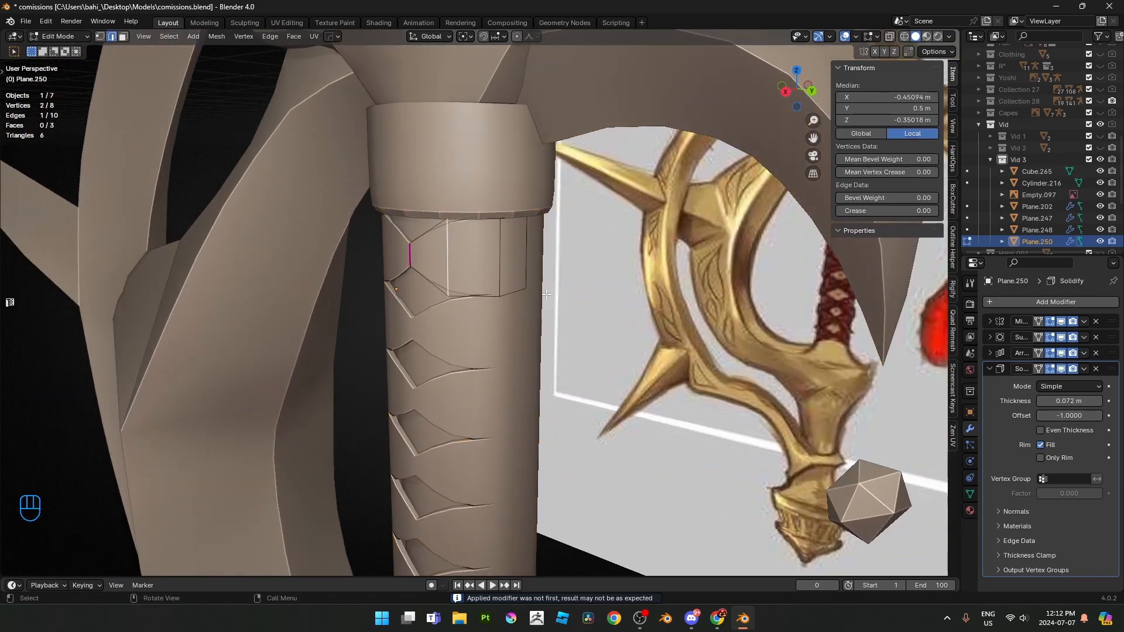
middle_click_drag(556, 268, 540, 266)
scroll(539, 266, "up", 1)
key("alt+z")
left_click(497, 288, "alt+shift")
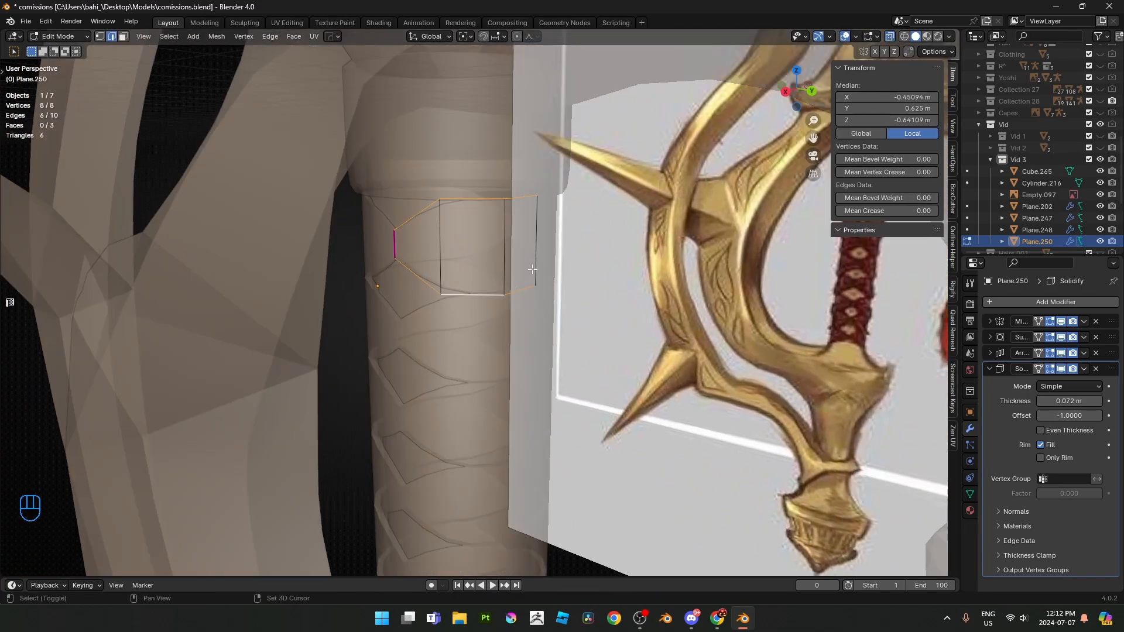
left_click(534, 269, "alt+shift")
key("shift+e")
left_click(574, 316)
key("alt+z")
key("Tab")
scroll(519, 287, "up", 1)
middle_click_drag(519, 287, 536, 287)
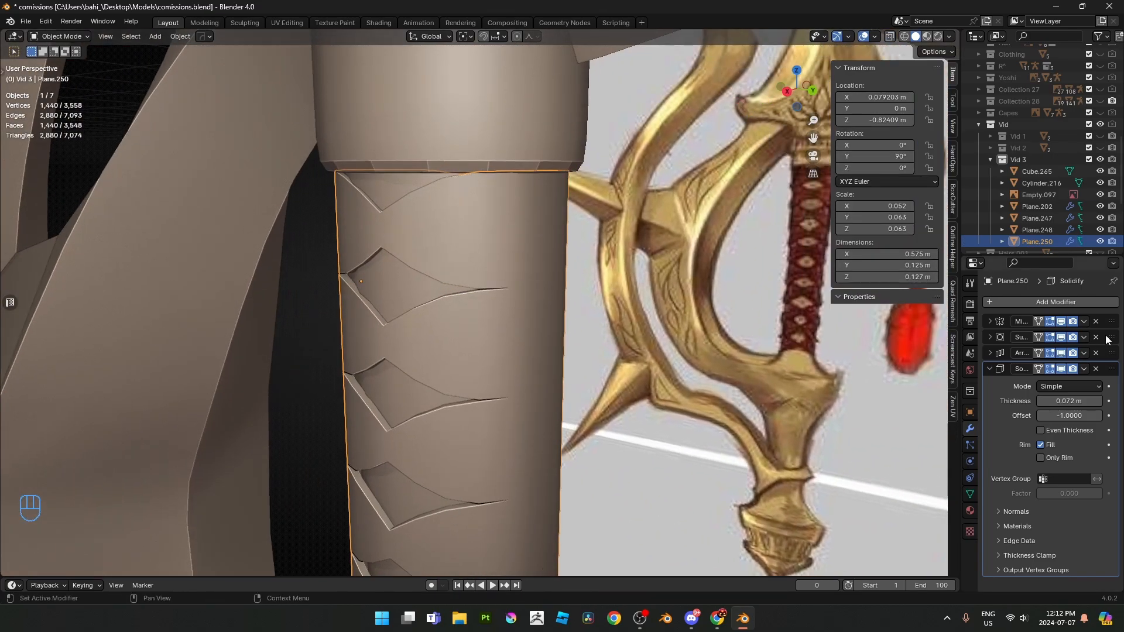
- Apply the Subdivision modifier on the wrap segment
left_click(1085, 338)
left_click(1070, 351)
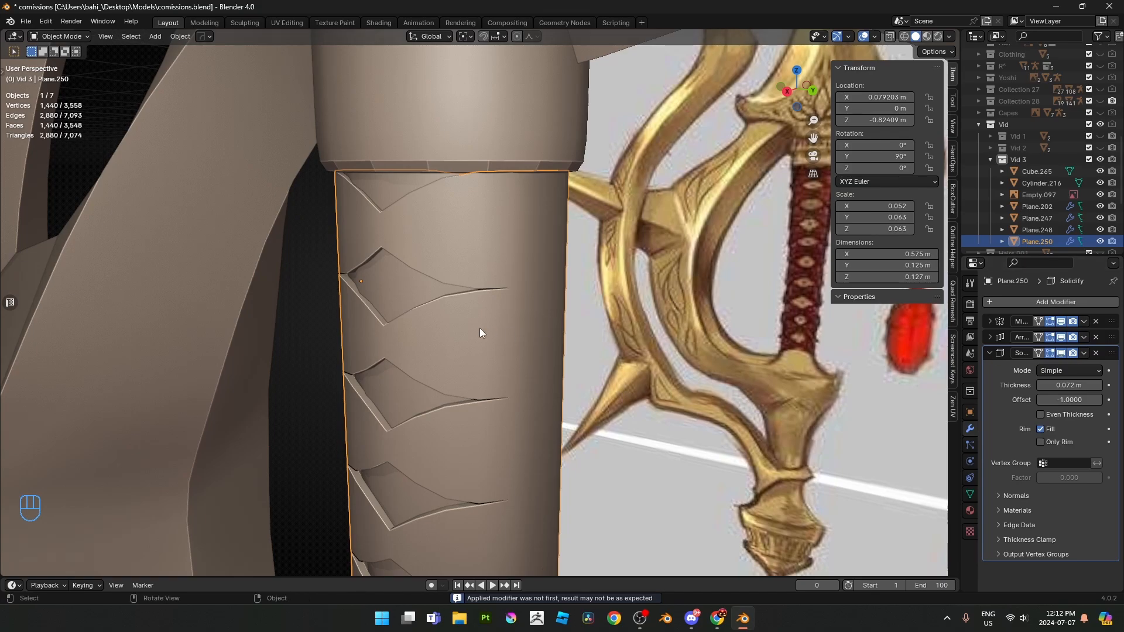
middle_click_drag(479, 333, 562, 303)
- Edit the wrap segment and dissolve its horizontal middle edge loop
key("Tab")
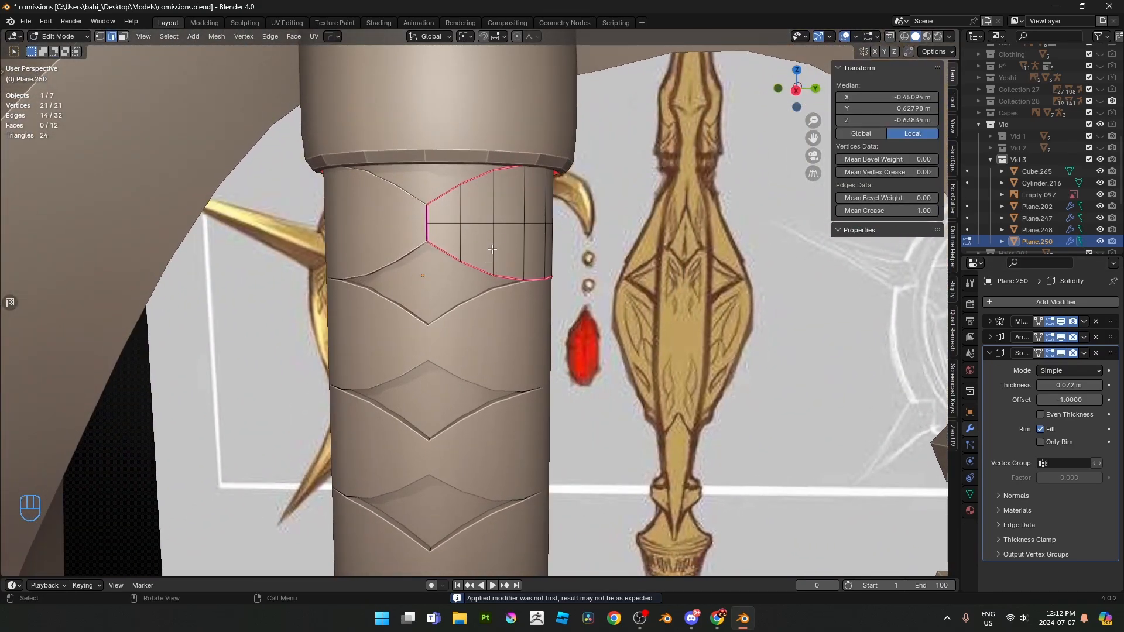
key("KP_3")
middle_click_drag(495, 250, 489, 327, "shift")
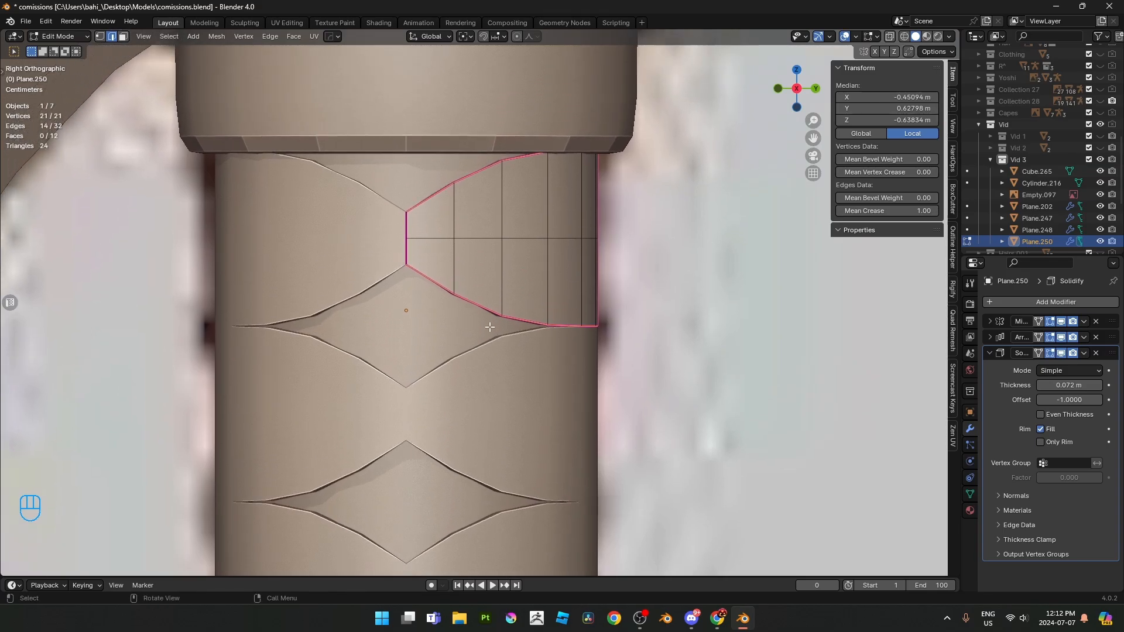
key("x")
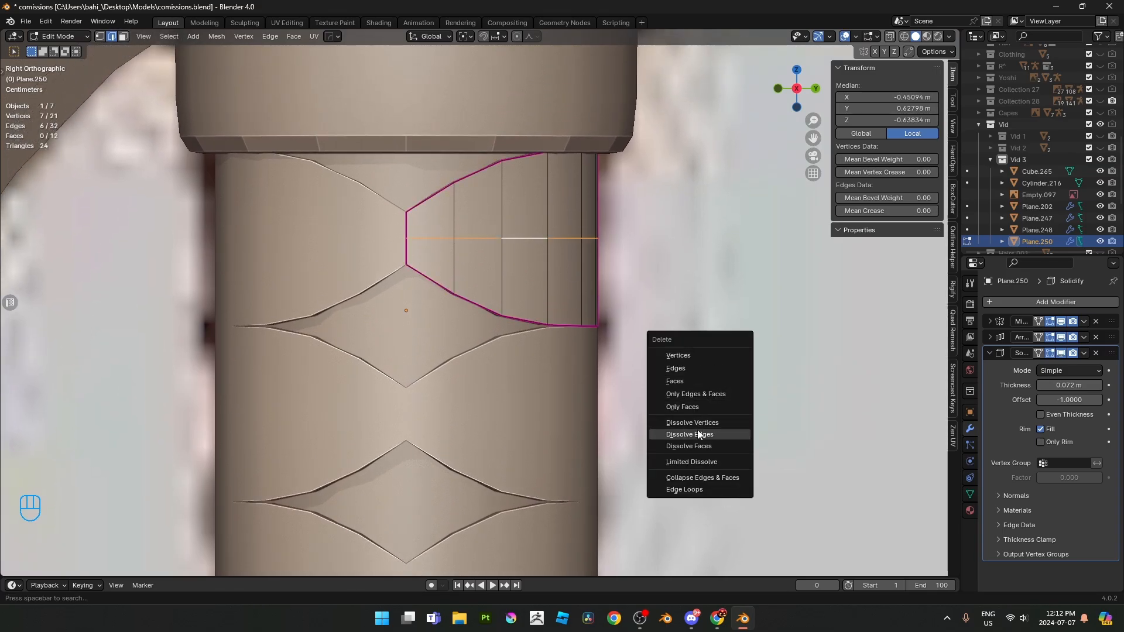
left_click(706, 432)
- Try dissolving the vertical edge nearest the wrap's centre edge together with the one near its side end, and undo it
left_click(453, 266)
middle_click_drag(453, 265, 486, 281)
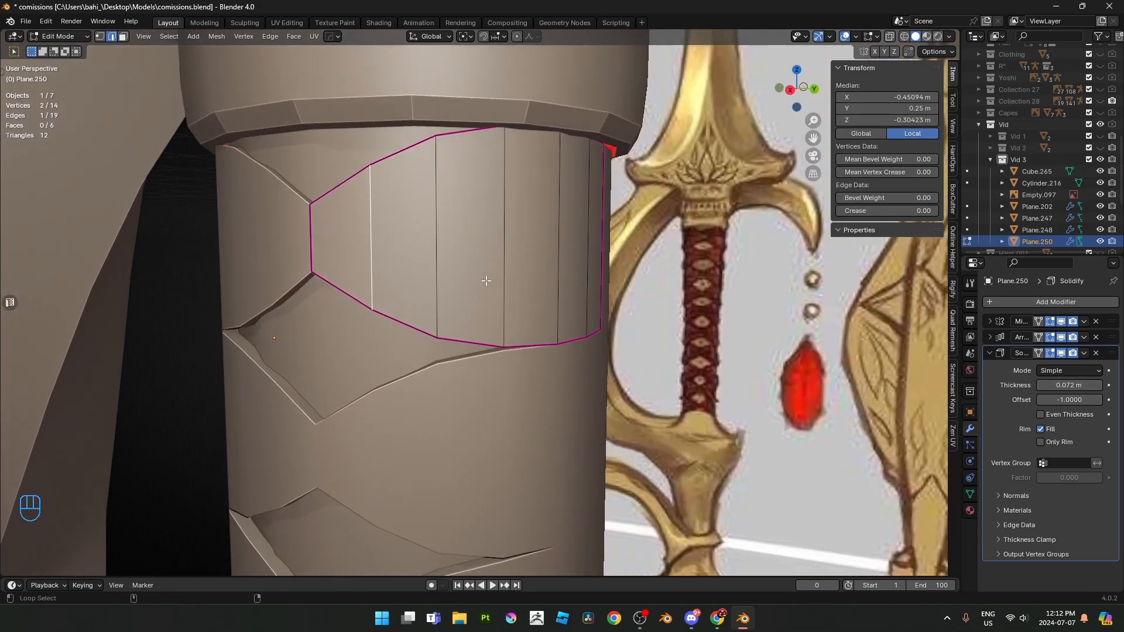
middle_click_drag(558, 284, 599, 279)
left_click(535, 276, "alt+shift")
key("x")
left_click(535, 278)
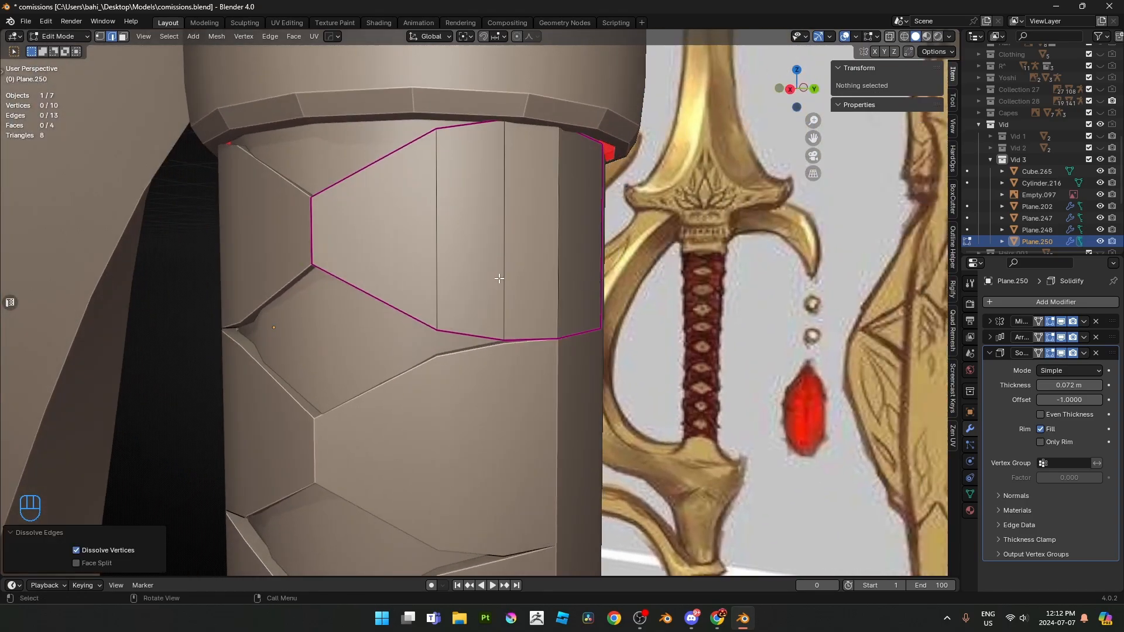
key("ctrl+z")
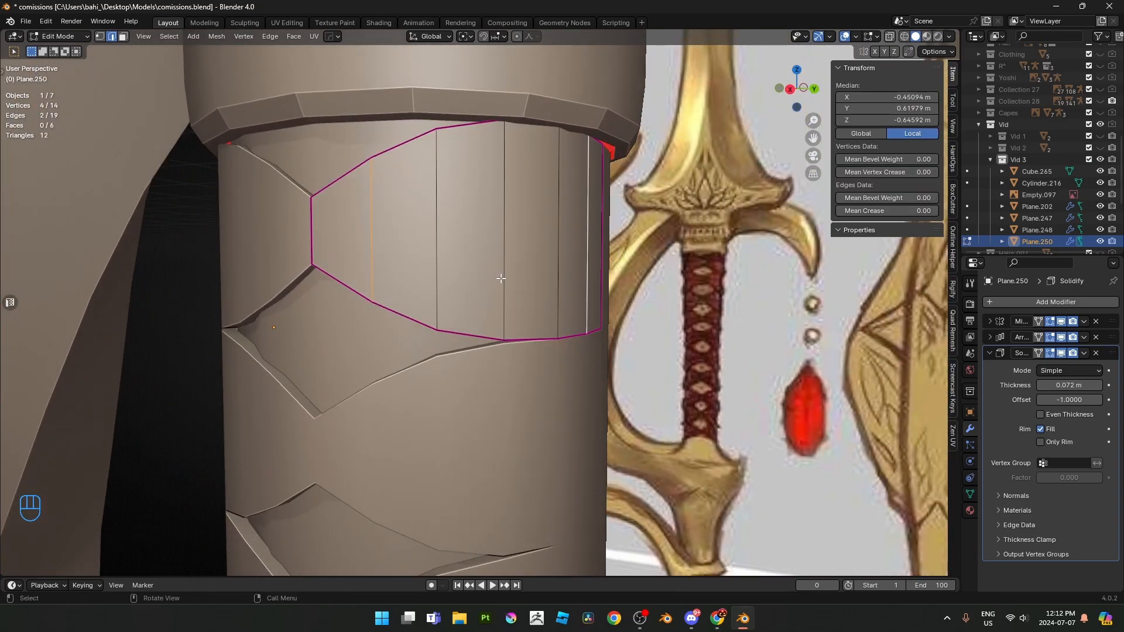
- Dissolve only the vertical edge nearest the wrap's centre edge and move the centre edge by about -0.0012 m in X
key("x")
left_click(393, 261)
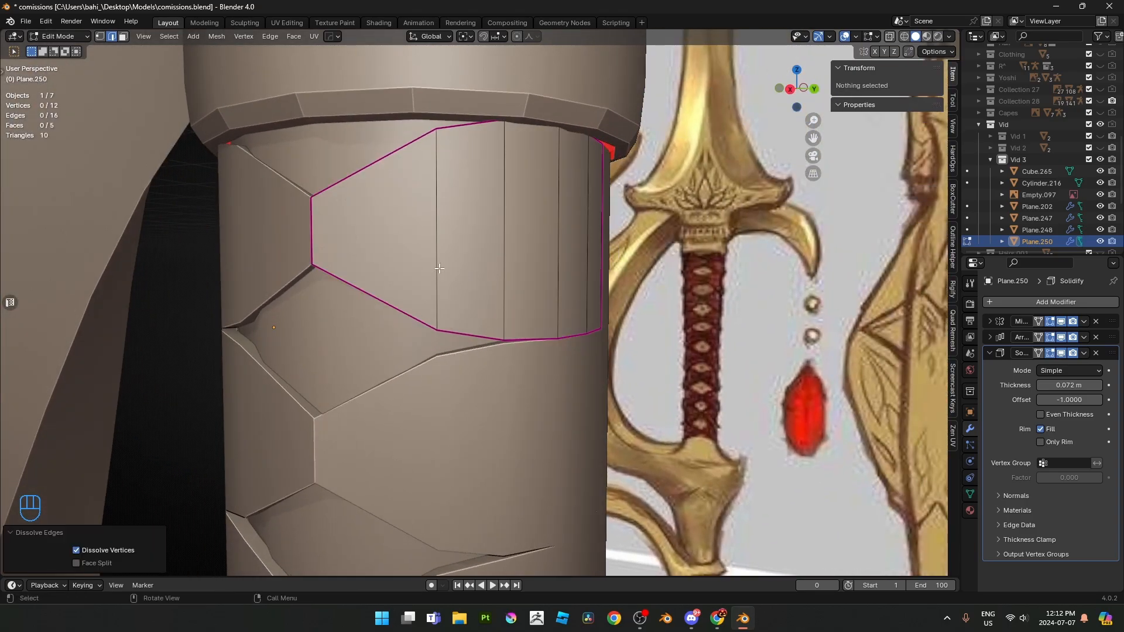
left_click(322, 243)
middle_click_drag(322, 244, 474, 283)
key("g")
key("x")
left_click(419, 271)
- Scale the vertical edge at the diamond's side corner by 1.056 in Z, viewed orthographically from the right
key("KP_3")
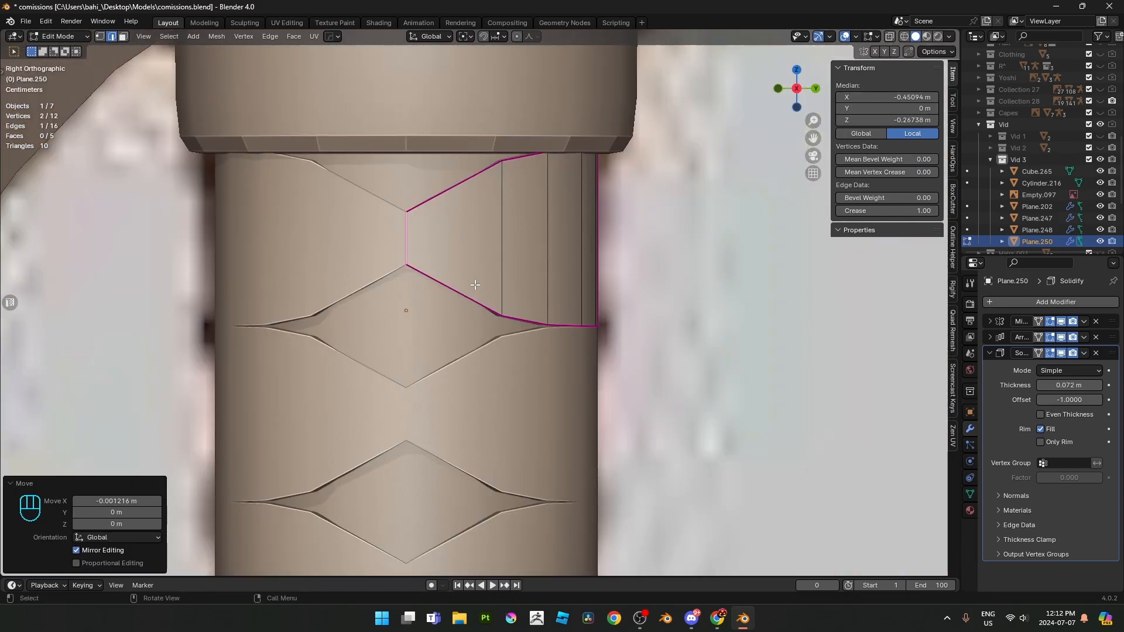
scroll(487, 285, "up", 2)
left_click(512, 226)
scroll(546, 204, "down", 2)
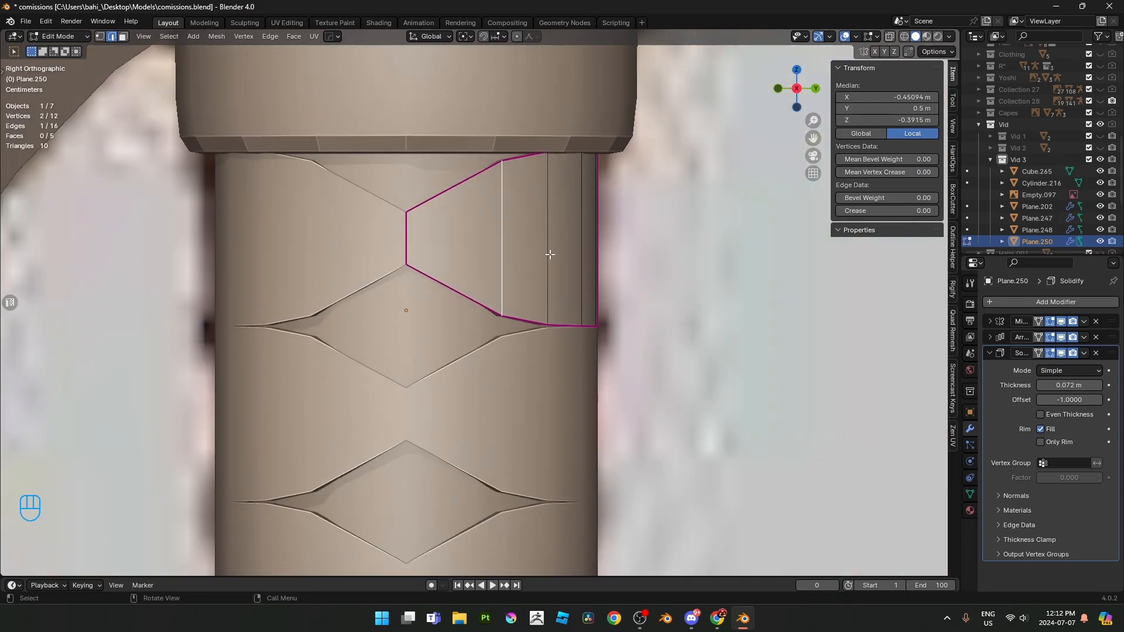
key("s")
key("z")
right_click(589, 235)
key("s")
key("z")
left_click(644, 204)
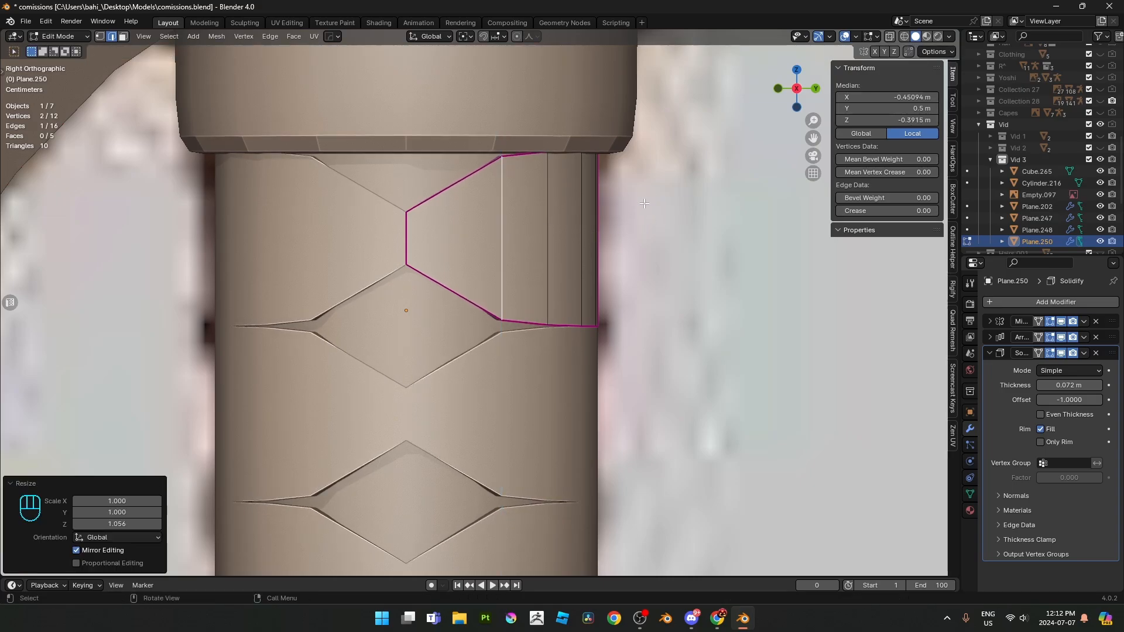
- Scale the vertical edge at the diamond's side corner by about 0.887 in Z, viewed orthographically from the right
scroll(607, 265, "down", 3)
middle_click_drag(582, 313, 499, 293)
scroll(519, 281, "up", 1)
key("1")
left_click(466, 296)
key("alt+z")
key("alt+z")
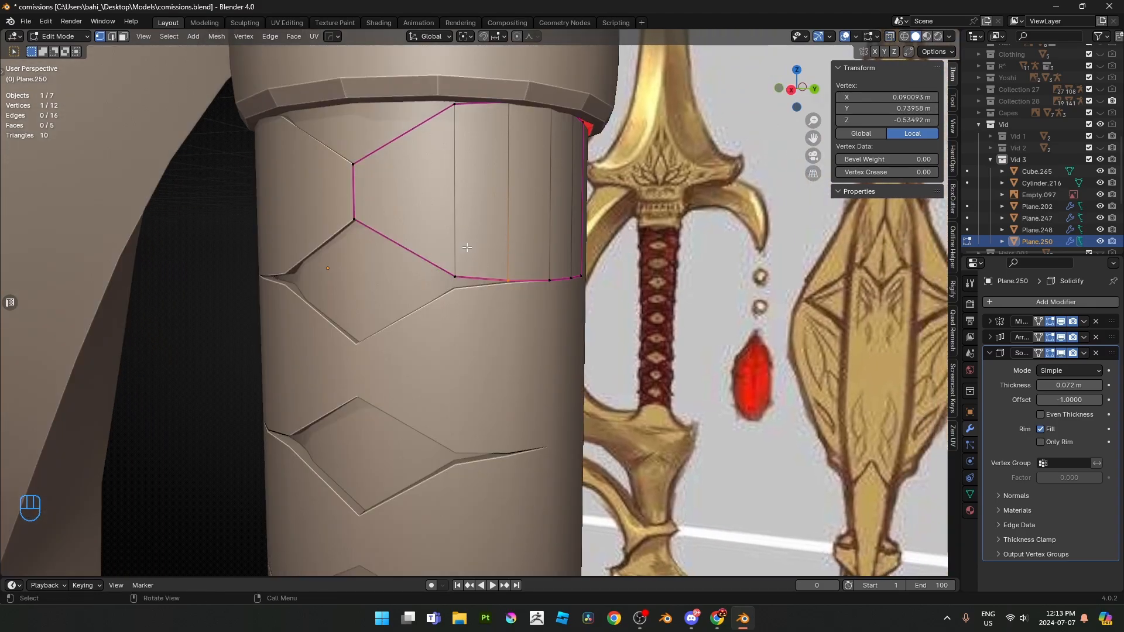
key("KP_3")
key("2")
left_click(497, 228)
key("s")
key("z")
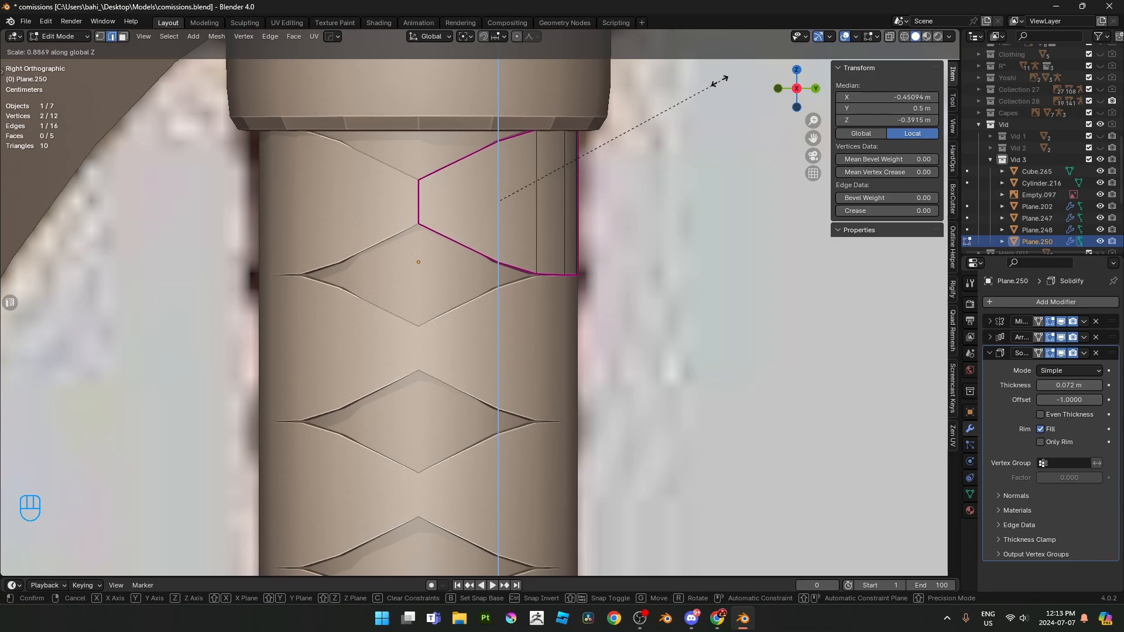
left_click(717, 81)
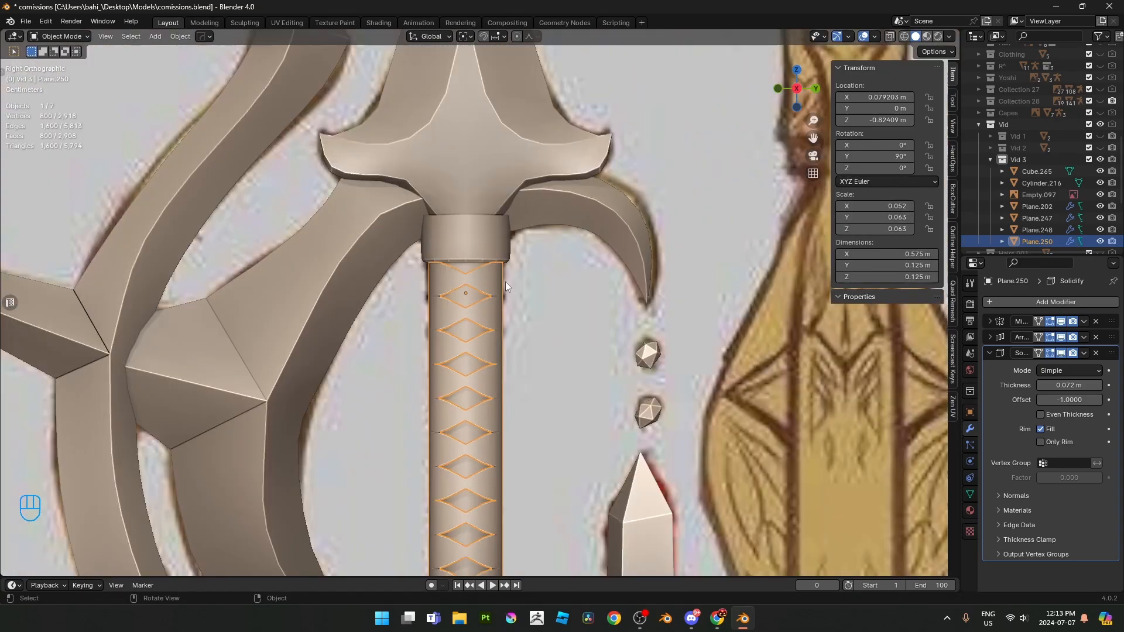
- Examine the diamond wrap on the whole sword against the reference image, then up close from the right
middle_click_drag(504, 282, 571, 391)
key("Tab")
left_click(687, 420)
scroll(644, 411, "down", 4)
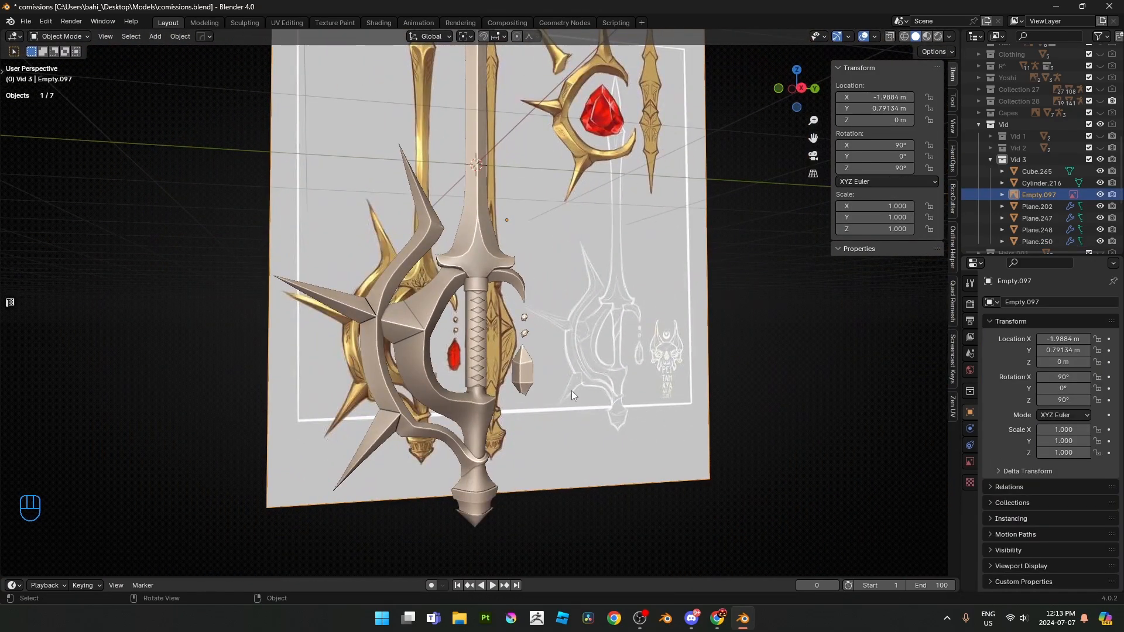
scroll(521, 384, "up", 8)
left_click(503, 331)
key("KP_3")
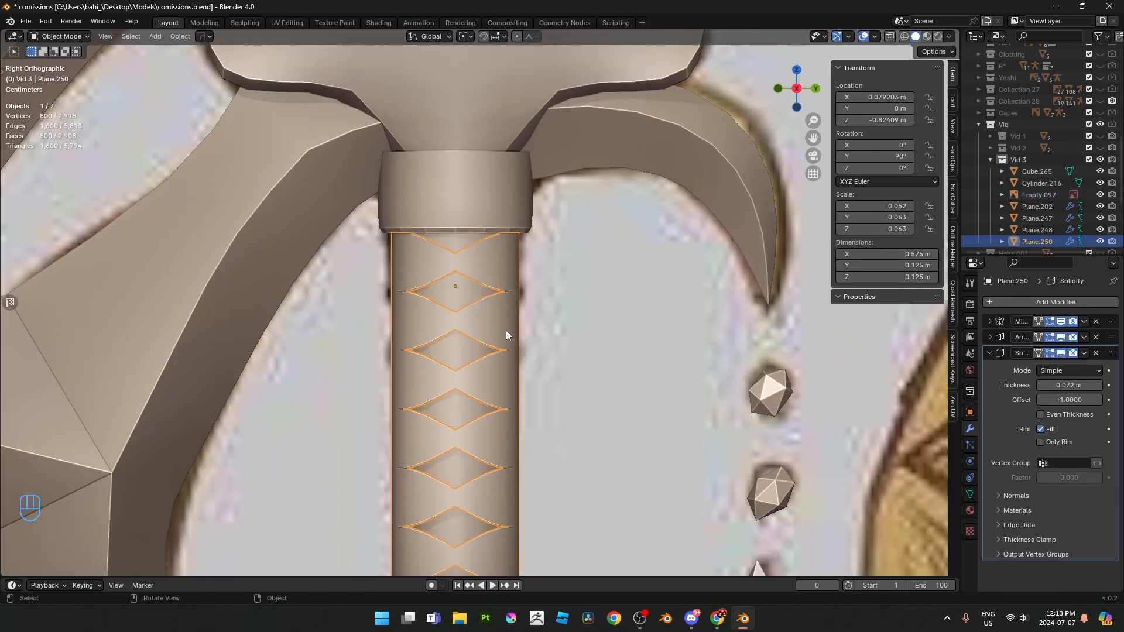
scroll(508, 330, "up", 7)
scroll(559, 251, "down", 3)
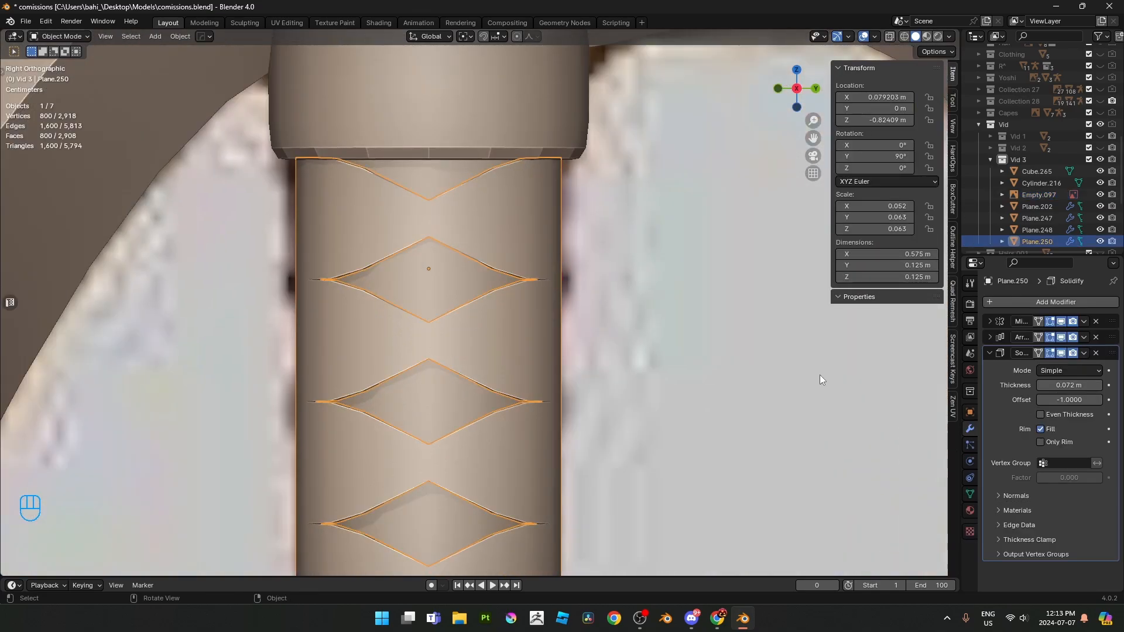
- Apply the grip wrap's Array modifier
left_click(1085, 338)
left_click(1054, 347)
scroll(527, 316, "down", 8)
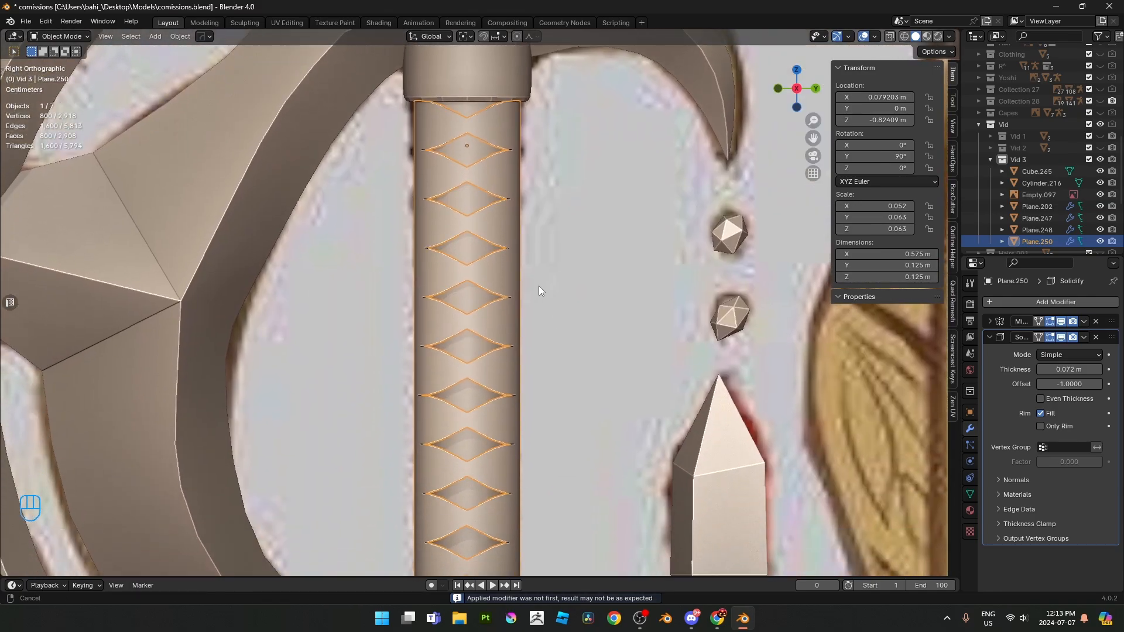
- Merge all vertices of the wrap mesh by distance, using 0.0001 m
key("Tab")
scroll(576, 322, "up", 3)
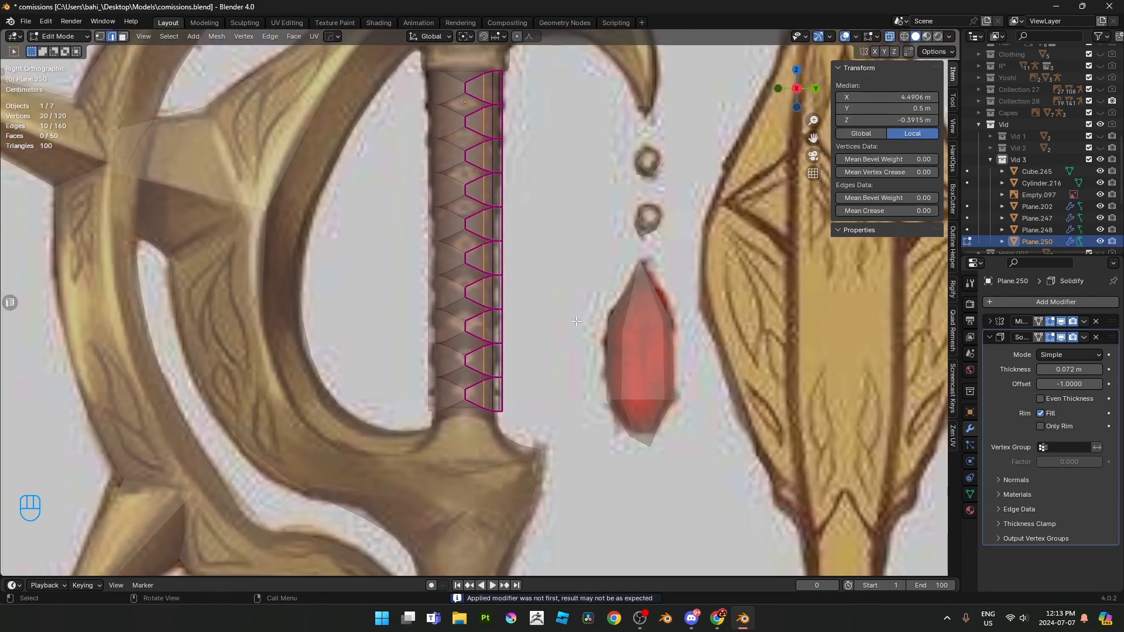
middle_click_drag(406, 279, 405, 290, "shift")
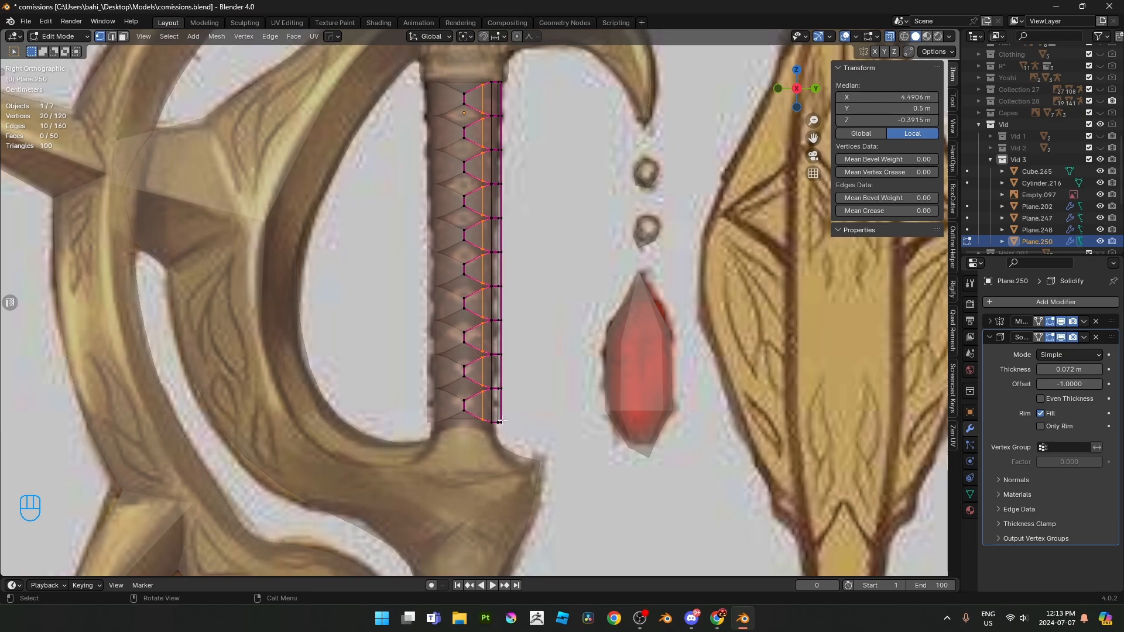
key("a")
key("m")
left_click(576, 432)
scroll(497, 445, "up", 4)
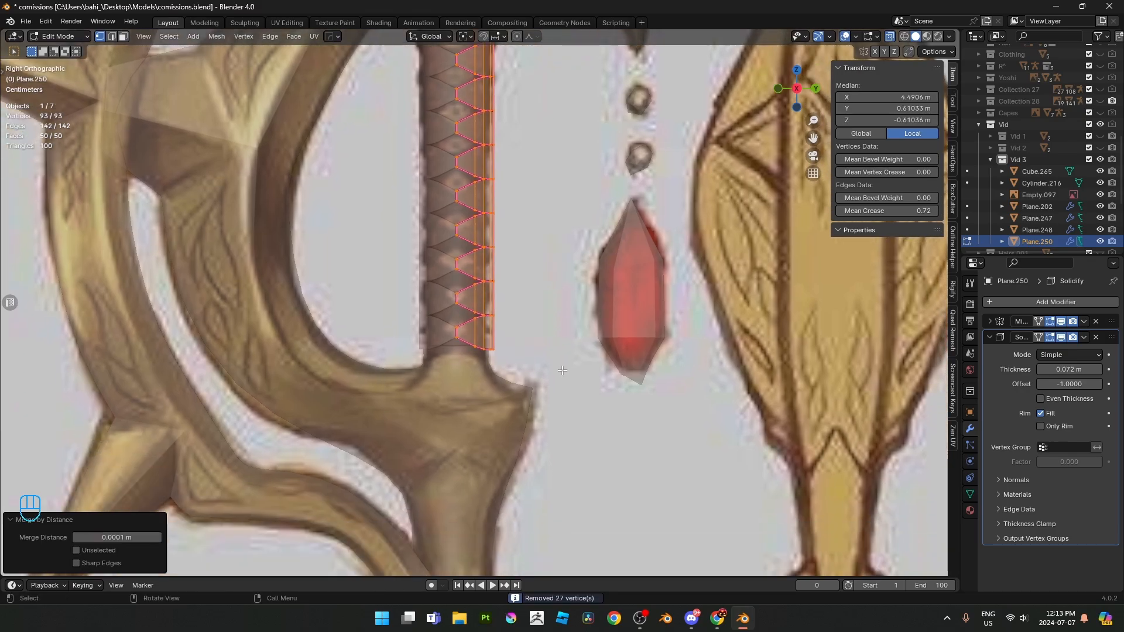
- Select the wrap's bottom row of vertices and set proportional editing to Smooth falloff with Connected Only
left_click(494, 338)
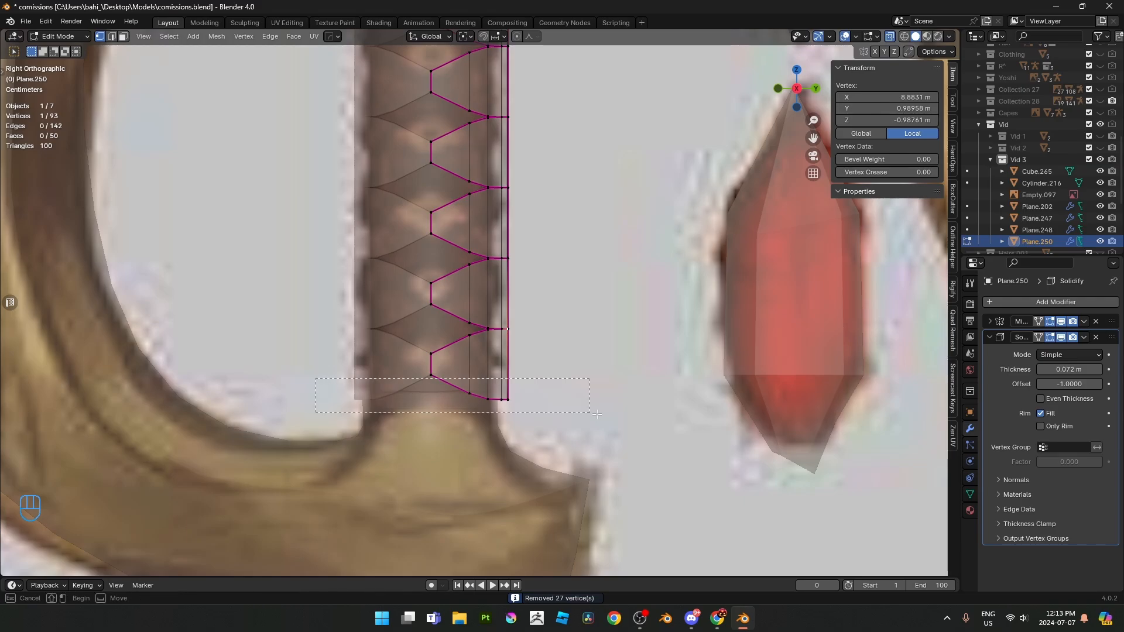
left_click_drag(596, 414, 596, 413)
scroll(596, 414, "down", 4)
left_click(528, 37)
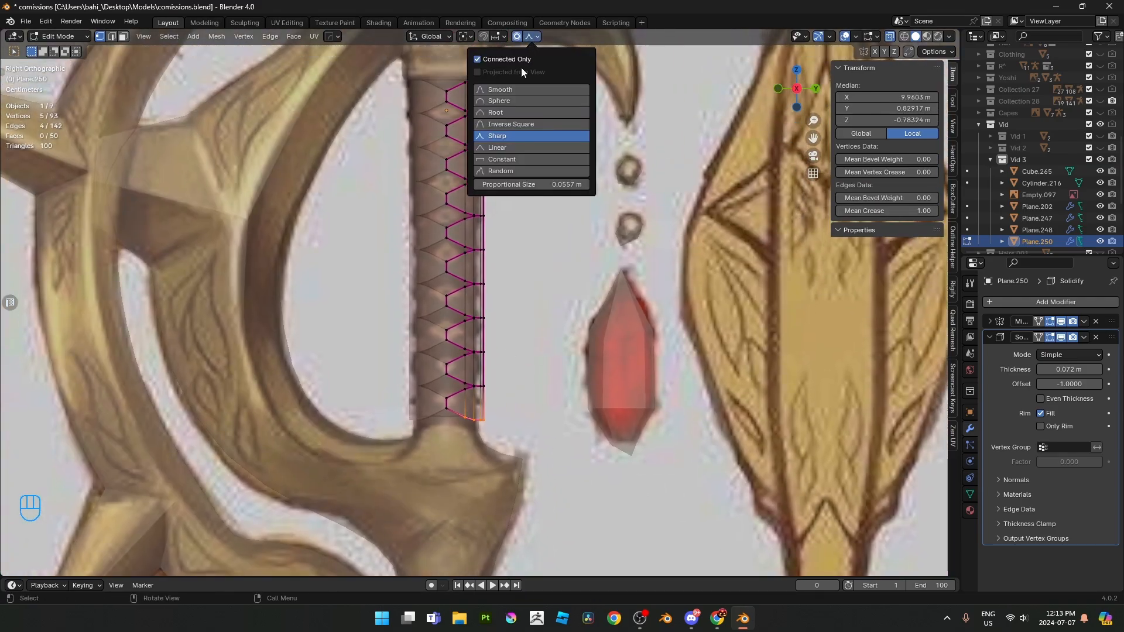
key("alt+z")
middle_click_drag(701, 357, 695, 425, "shift")
key("s")
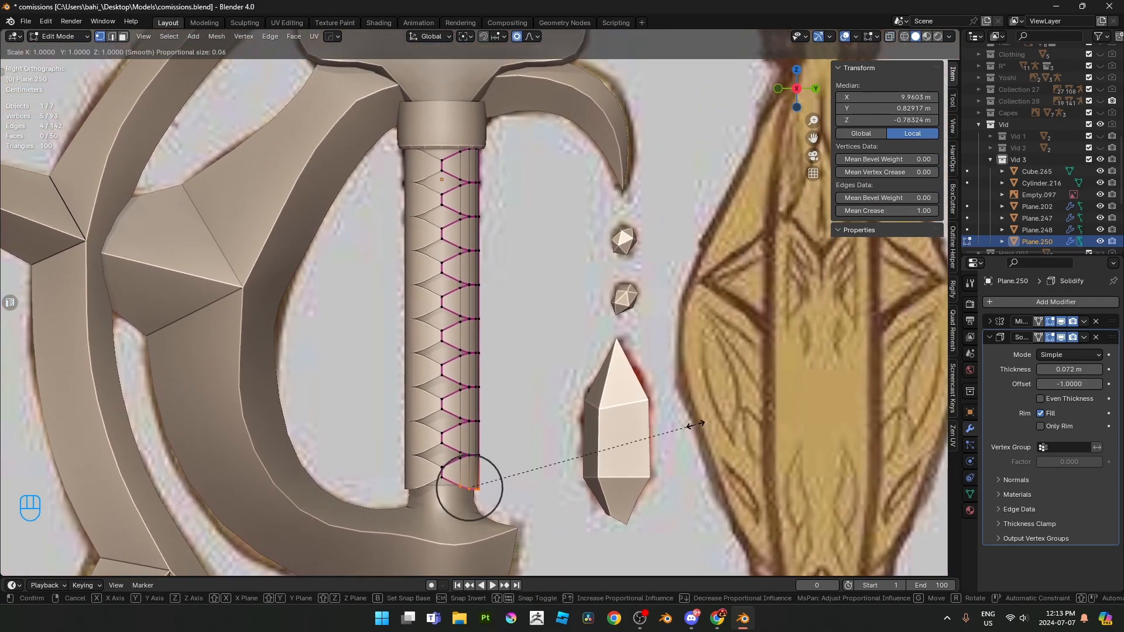
scroll(695, 424, "down", 17)
right_click(695, 425)
key("alt+z")
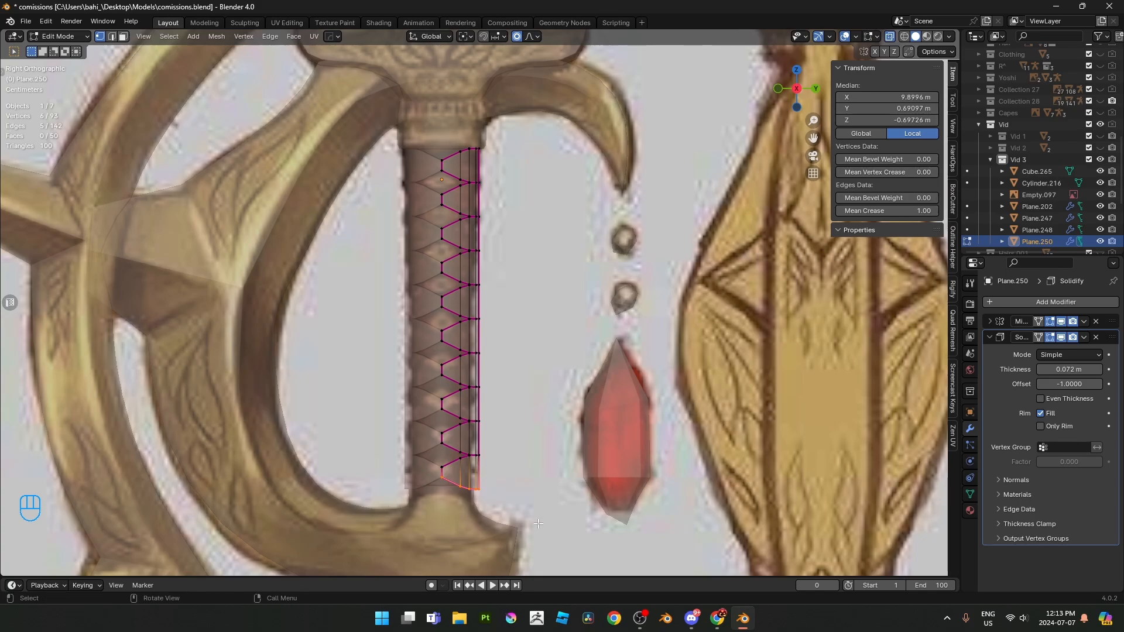
- Try to taper the wrap by scaling its bottom row without Z, using a proportional size of 0.73
key("alt+z")
key("s")
key("z")
scroll(596, 462, "down", 5)
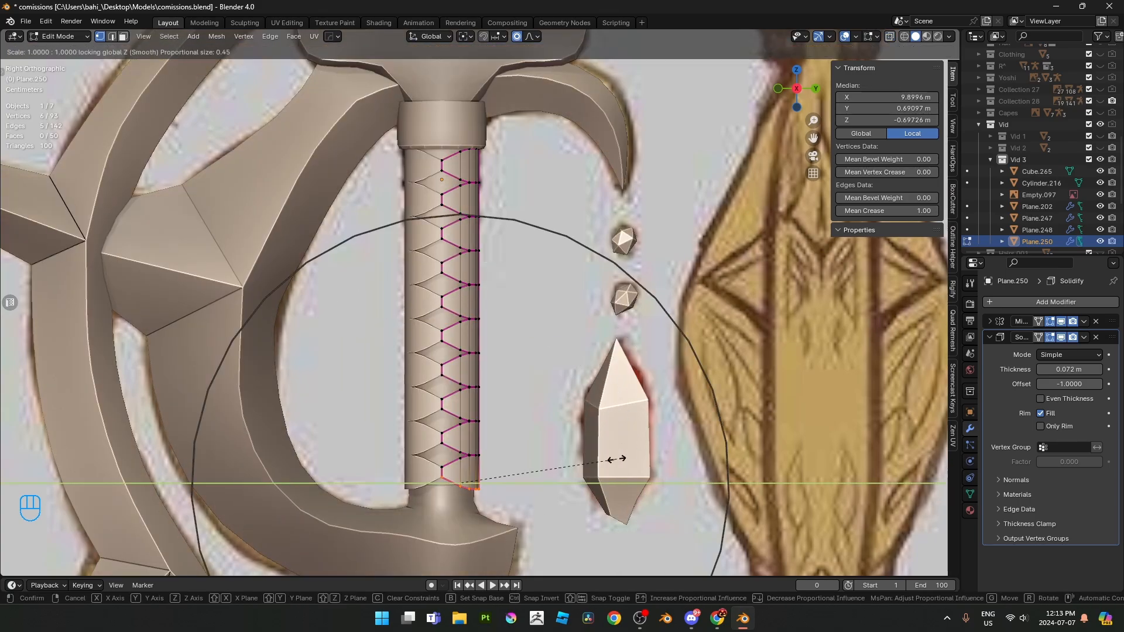
scroll(580, 461, "down", 5)
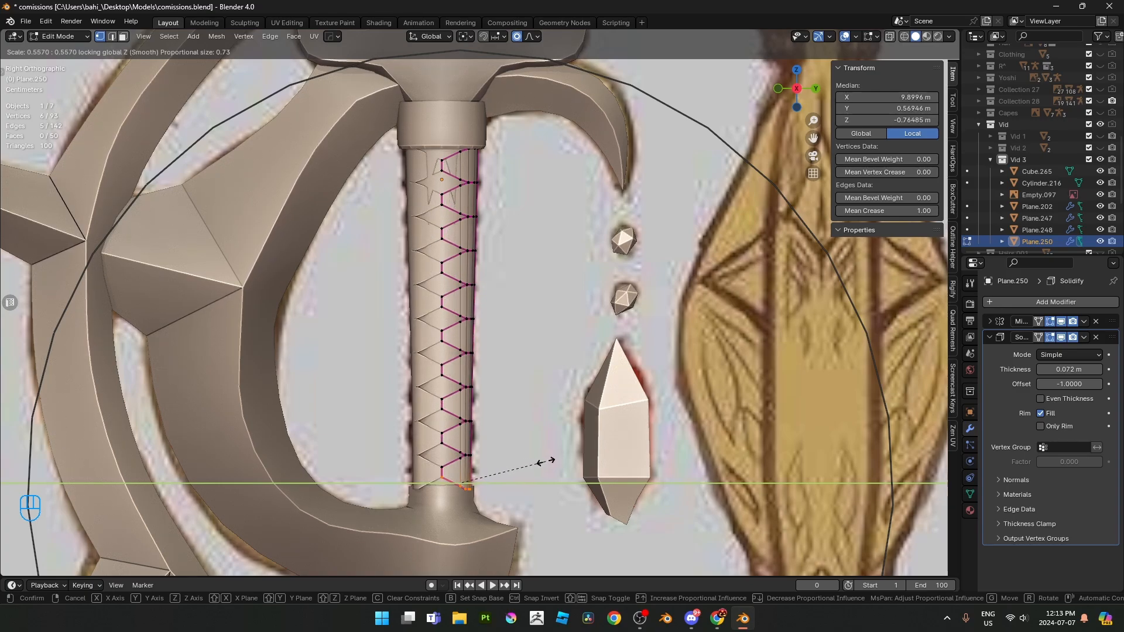
right_click(545, 460)
middle_click_drag(535, 435, 545, 373, "shift")
key("z")
left_click(544, 311)
scroll(541, 328, "up", 2)
right_click(540, 331)
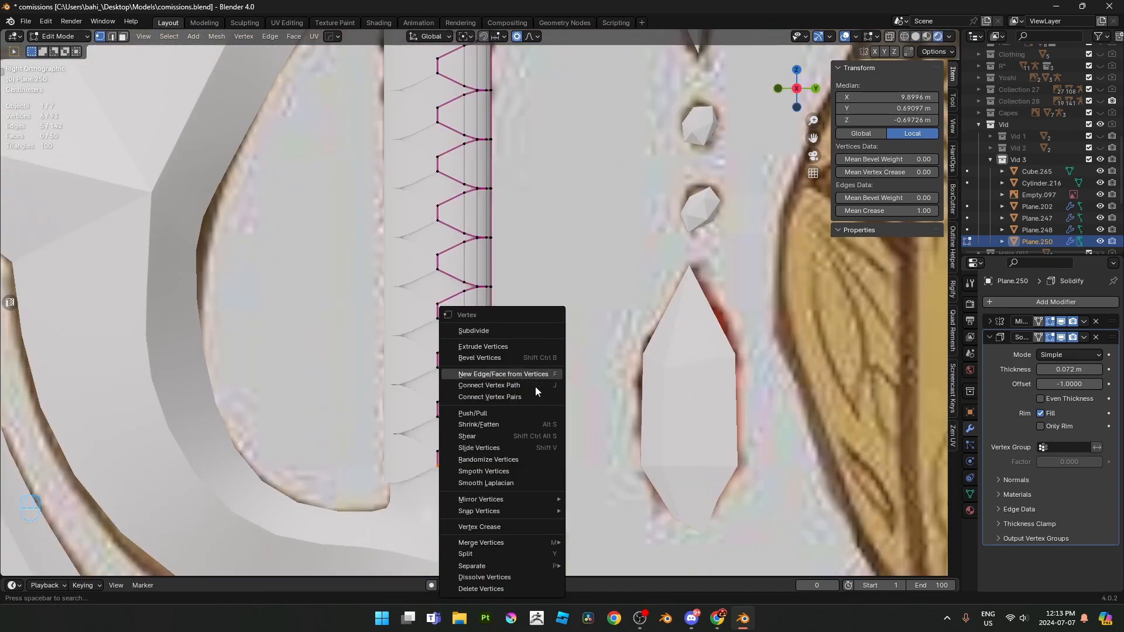
left_click(916, 37)
scroll(469, 438, "up", 2)
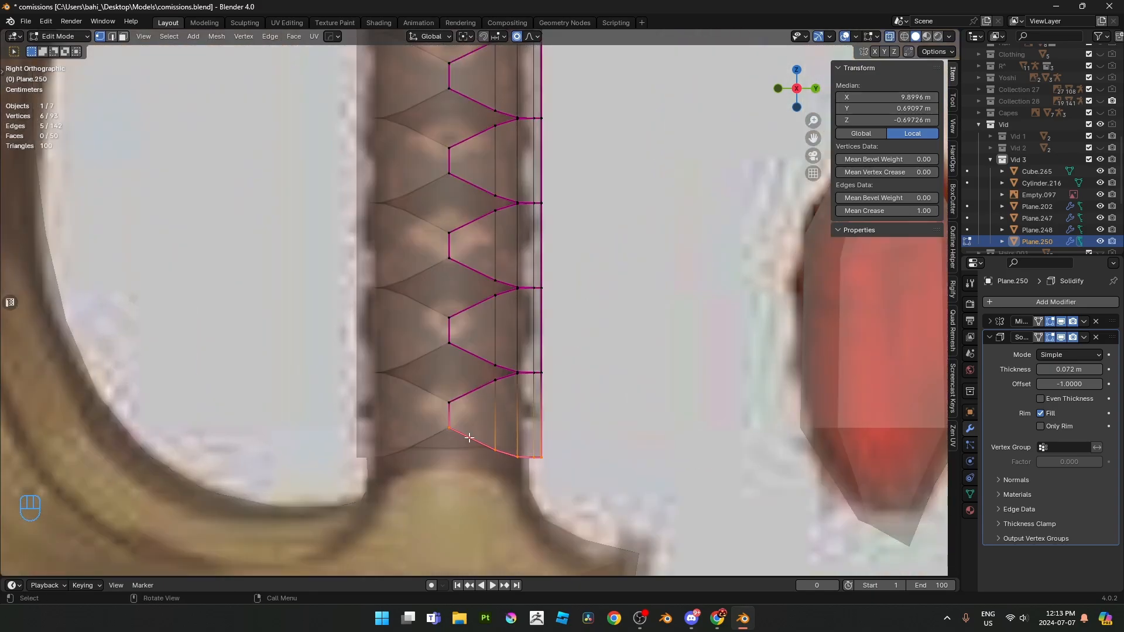
scroll(622, 503, "down", 1)
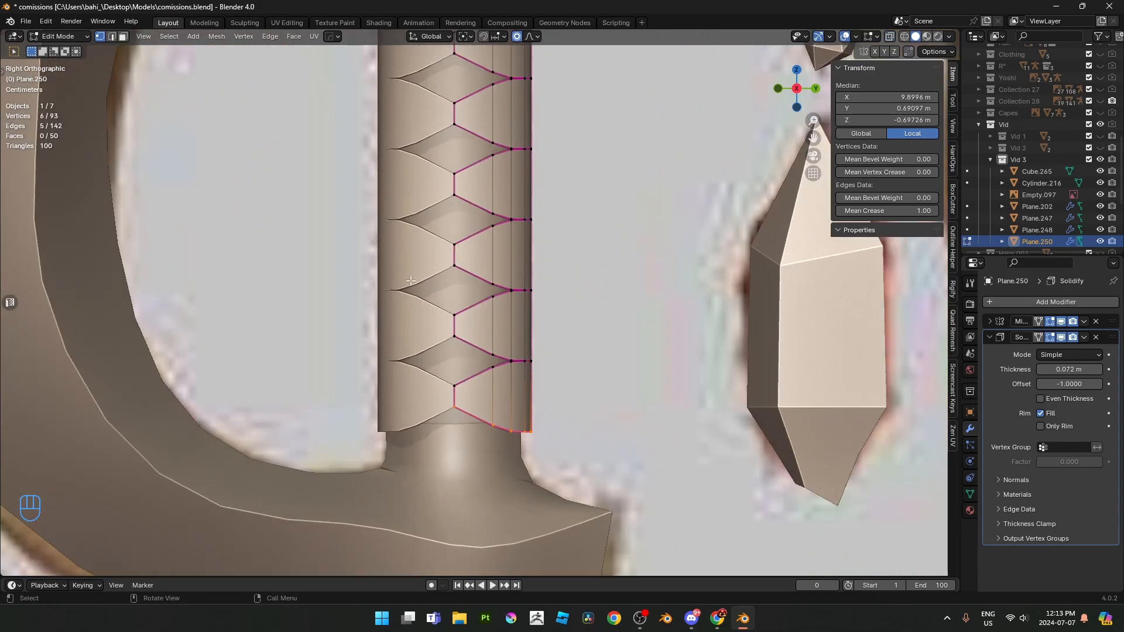
- Restrict the wrap's Mirror modifier to the Y axis and apply it
key("Tab")
left_click(991, 321)
middle_click_drag(768, 325, 632, 334)
left_click(1071, 339)
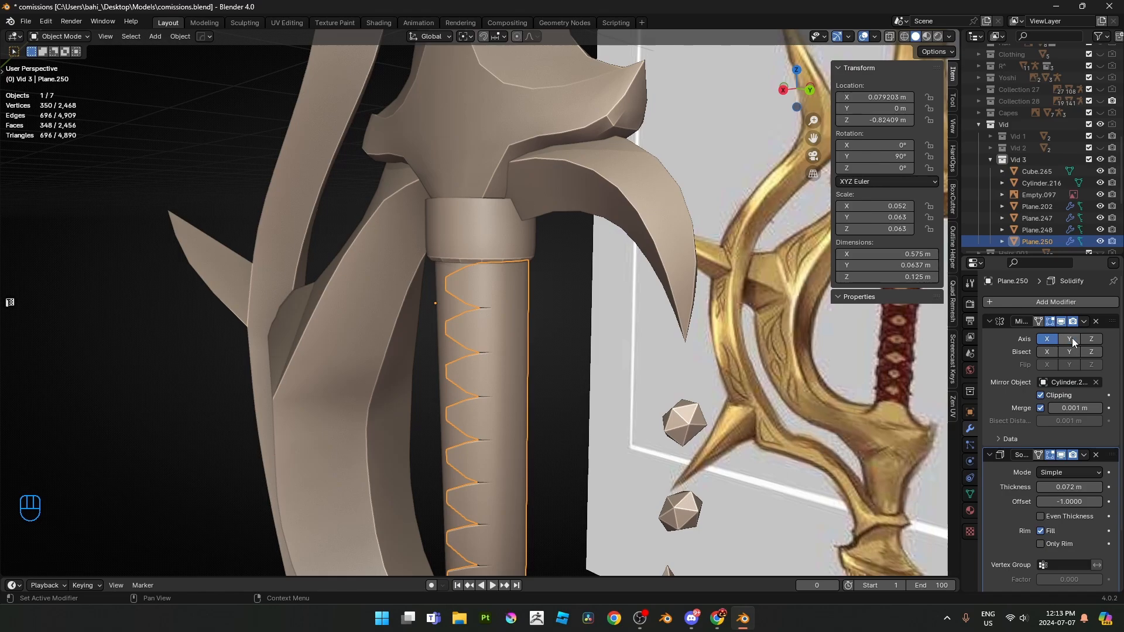
left_click(1073, 339)
left_click(1049, 339)
left_click(1083, 322)
left_click(1074, 334)
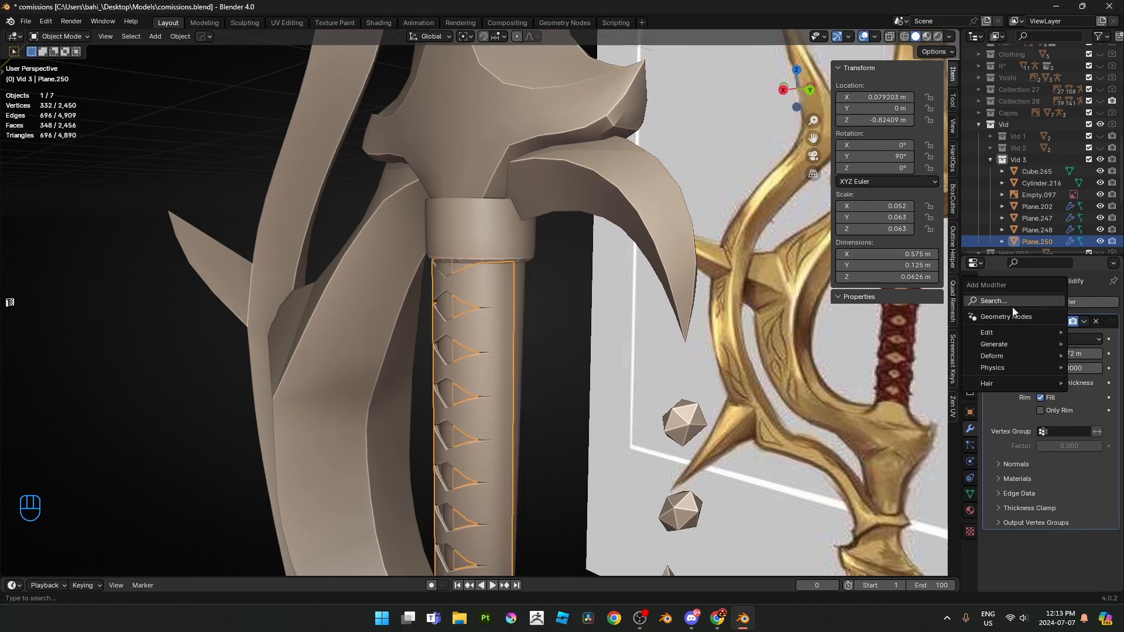
- Add a new Mirror modifier on the X axis with the grip cylinder as its mirror object
left_click(1047, 302)
left_click(905, 352)
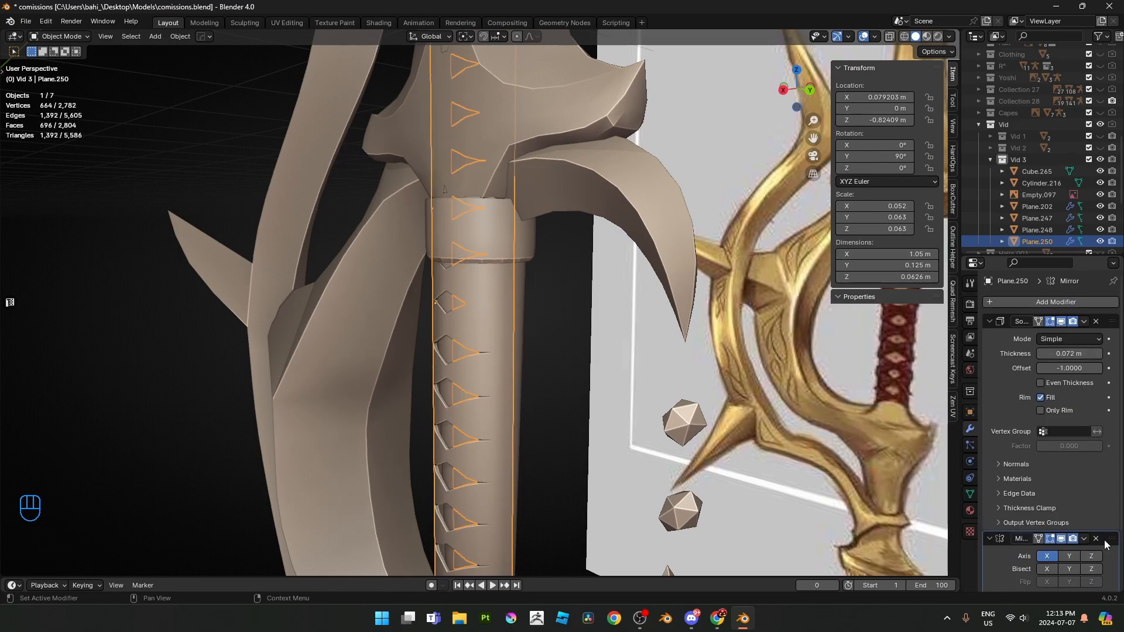
scroll(1079, 483, "down", 3)
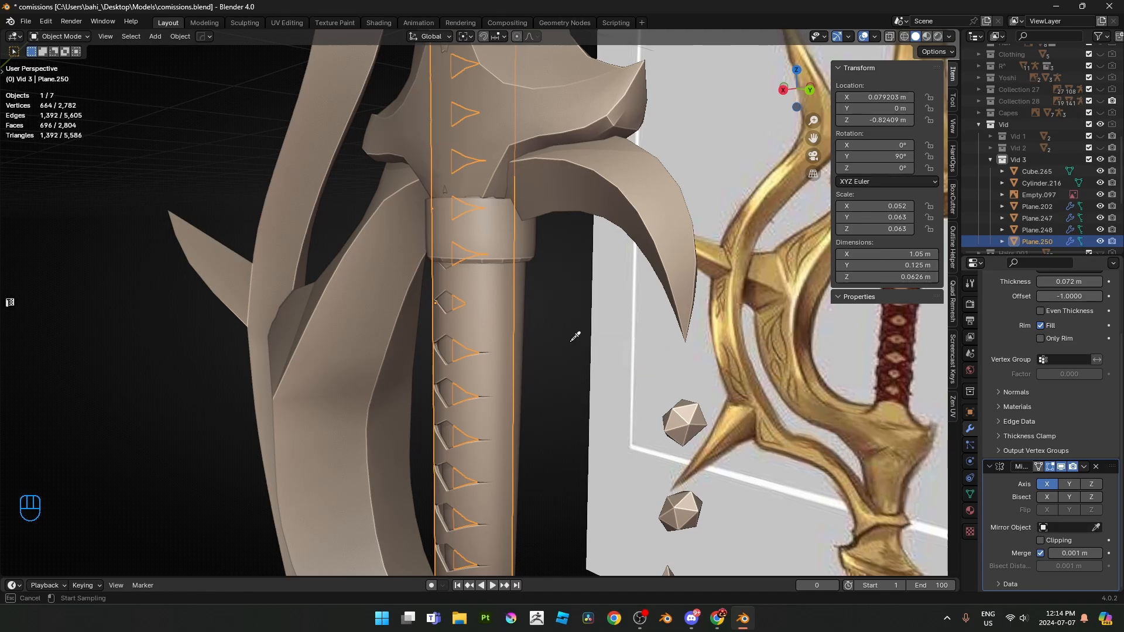
left_click(523, 294)
- Edit the wrap mesh and select its full bottom row of vertices in the right orthographic view
middle_click_drag(521, 298, 594, 351)
key("Tab")
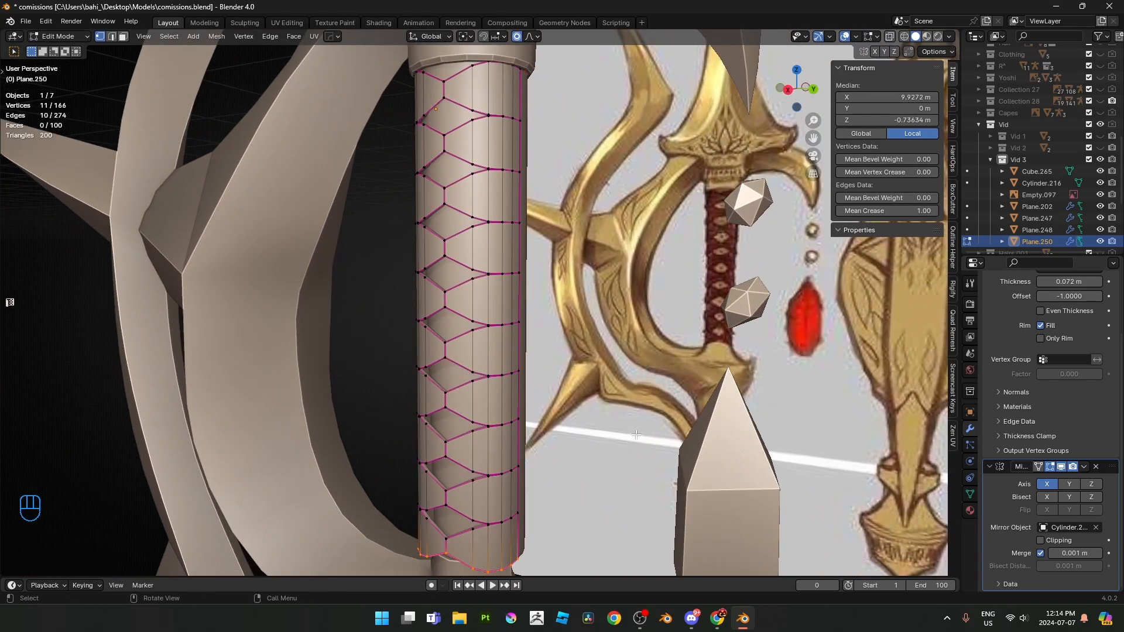
middle_click_drag(636, 435, 638, 418)
key("KP_3")
middle_click_drag(680, 466, 700, 336, "shift")
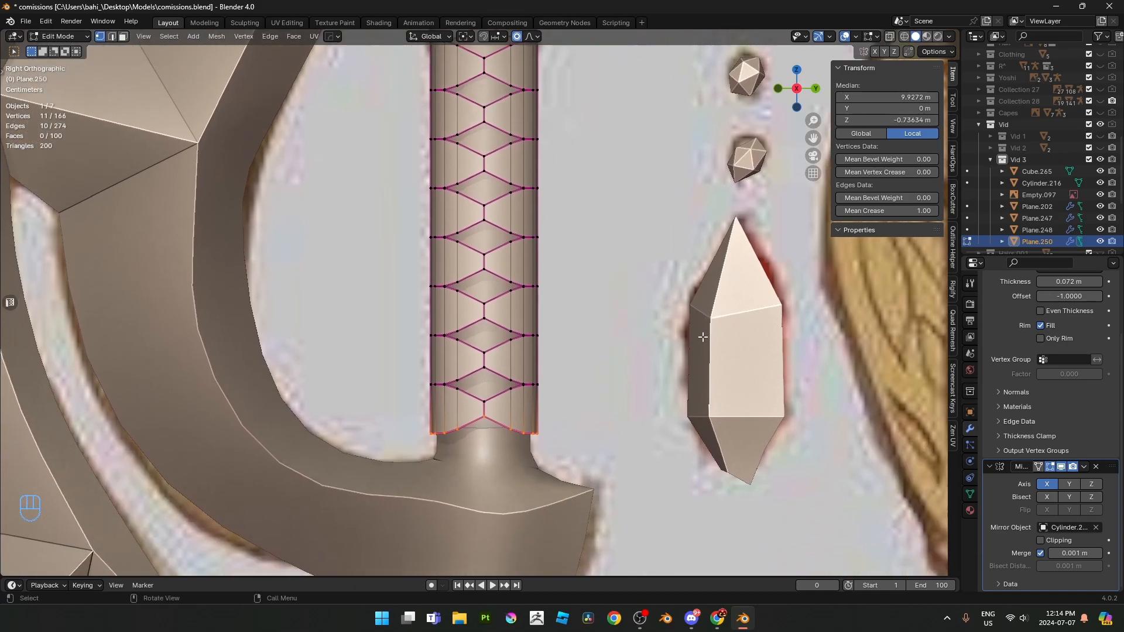
key("alt+z")
left_click_drag(653, 483, 654, 483)
scroll(726, 463, "up", 1)
- Try to taper the wrap by scaling its bottom row to about 0.75 without Z, with proportional size 0.73
key("s")
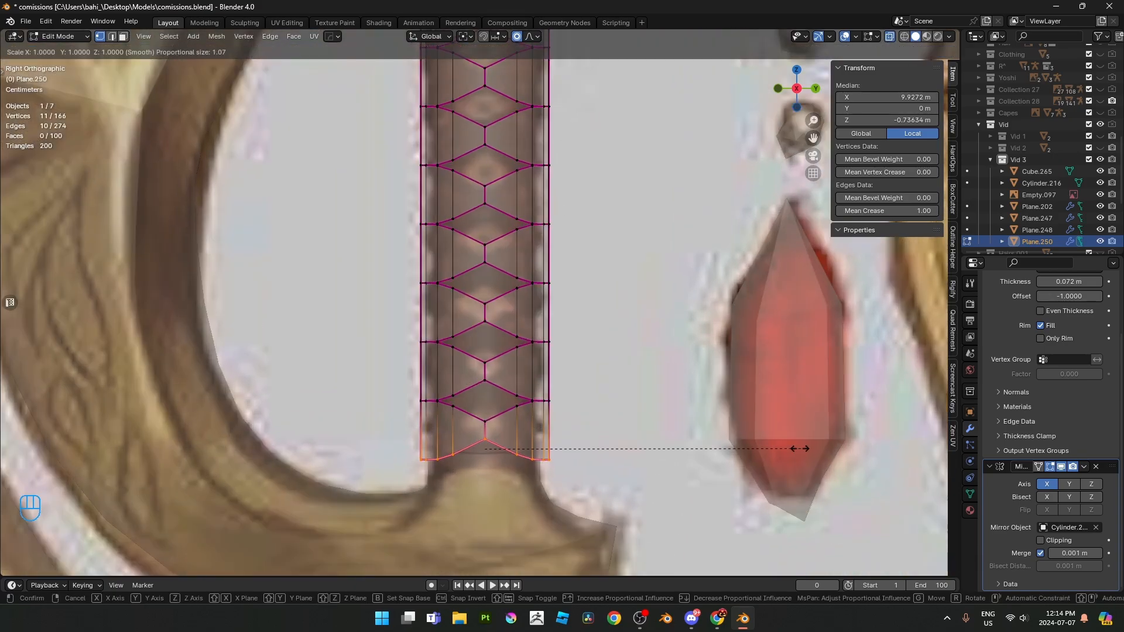
right_click(794, 449)
key("alt+z")
scroll(735, 407, "down", 4)
middle_click_drag(735, 407, 739, 472, "shift")
key("s")
key("shift+z")
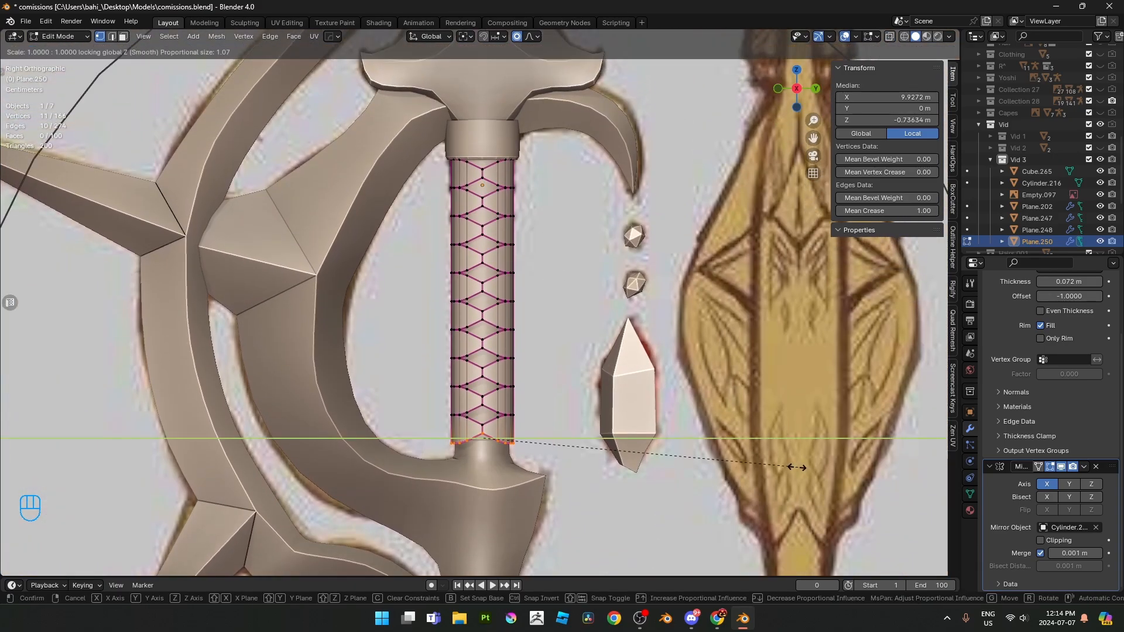
scroll(781, 467, "up", 10)
scroll(761, 469, "down", 7)
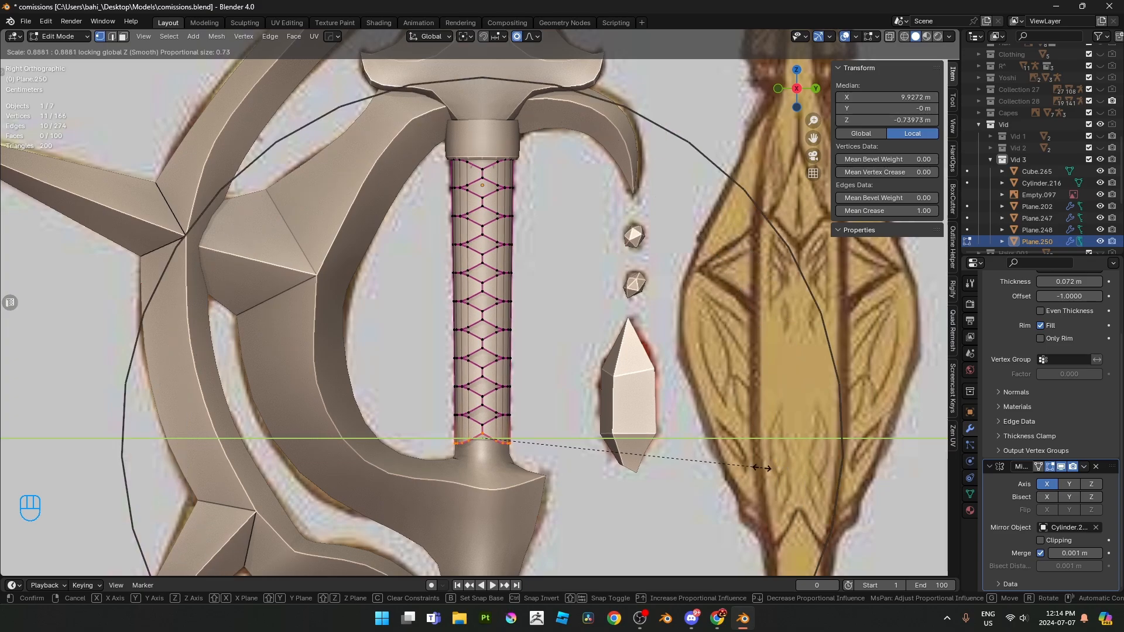
scroll(719, 467, "up", 1)
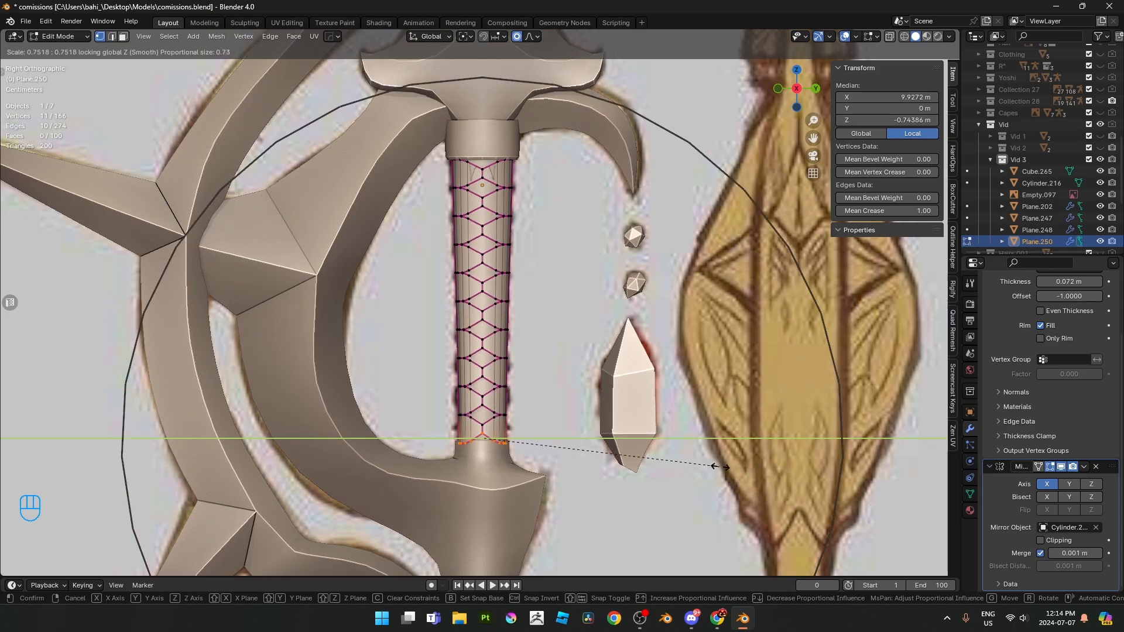
left_click(729, 466)
middle_click_drag(729, 465, 618, 436)
key("Tab")
key("Tab")
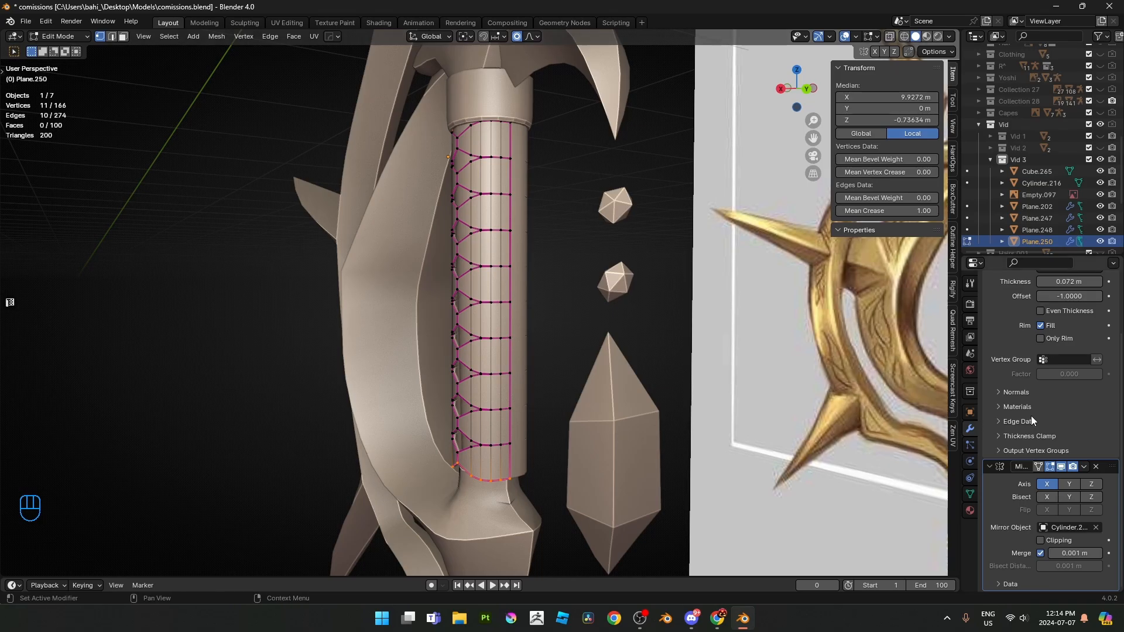
- Enable Clipping on the new Mirror modifier and try scaling the wrap's bottom row proportionally again
left_click(1041, 540)
key("KP_3")
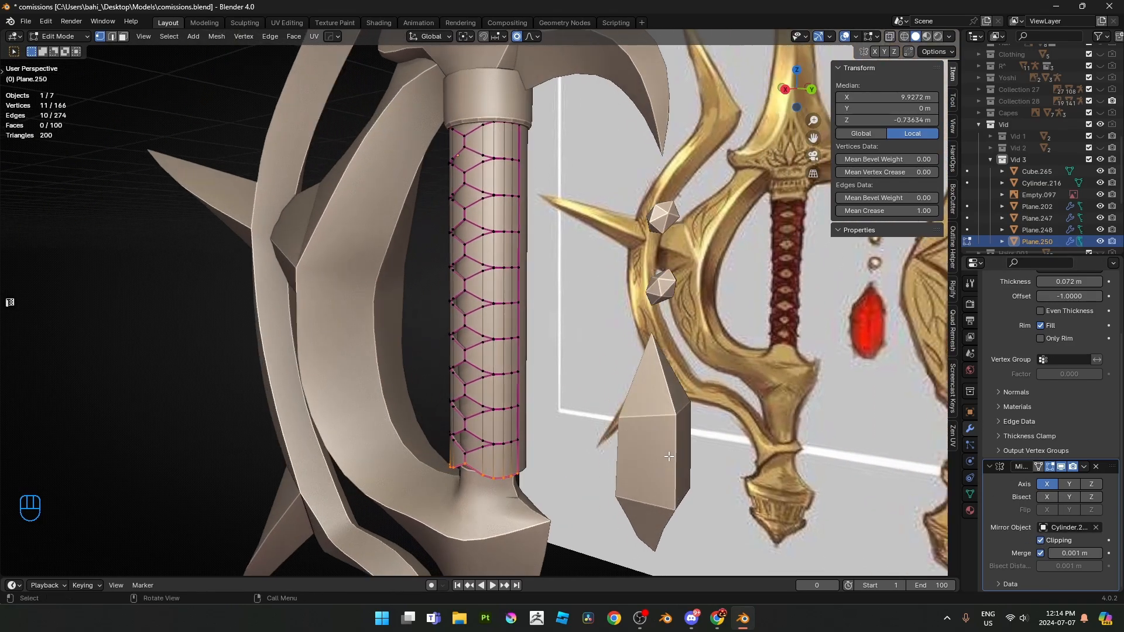
key("s")
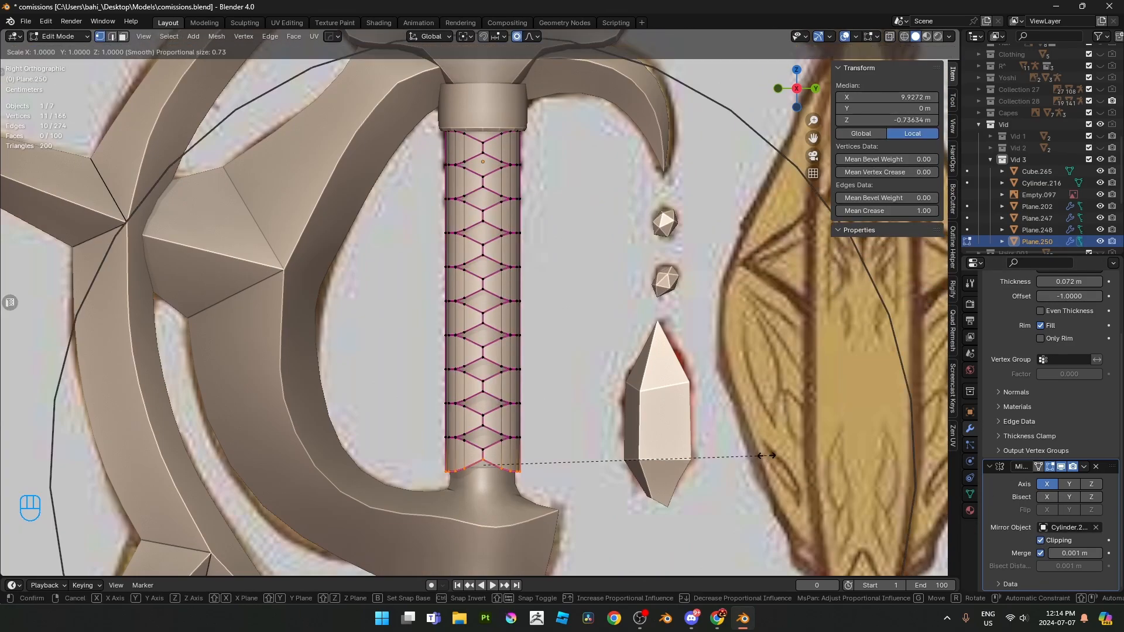
key("shift+z")
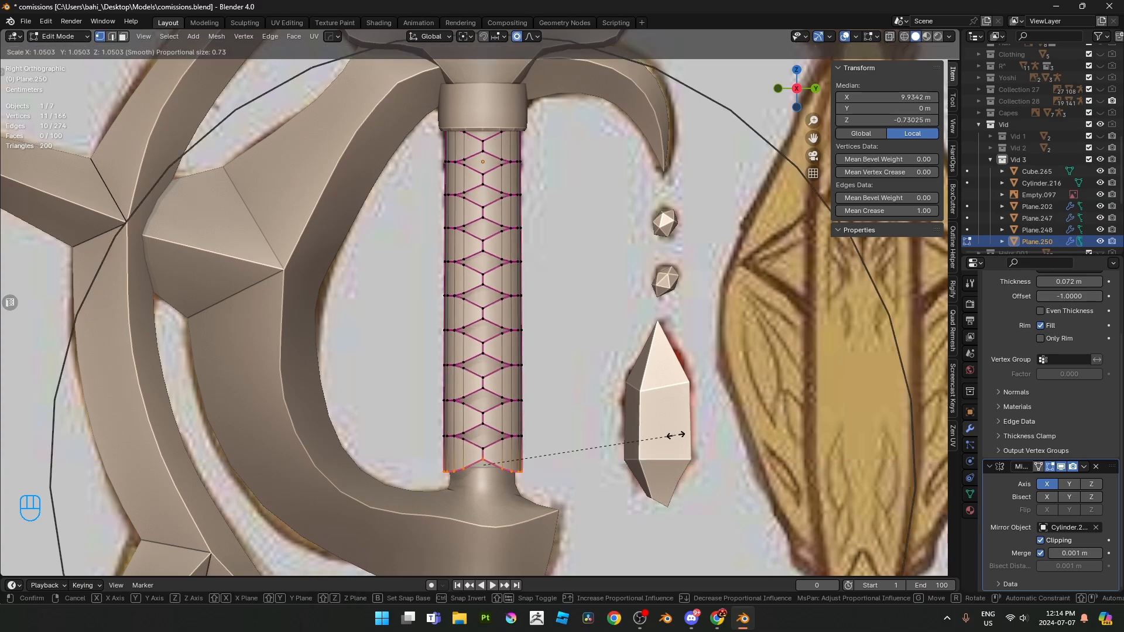
left_click(672, 439)
key("Tab")
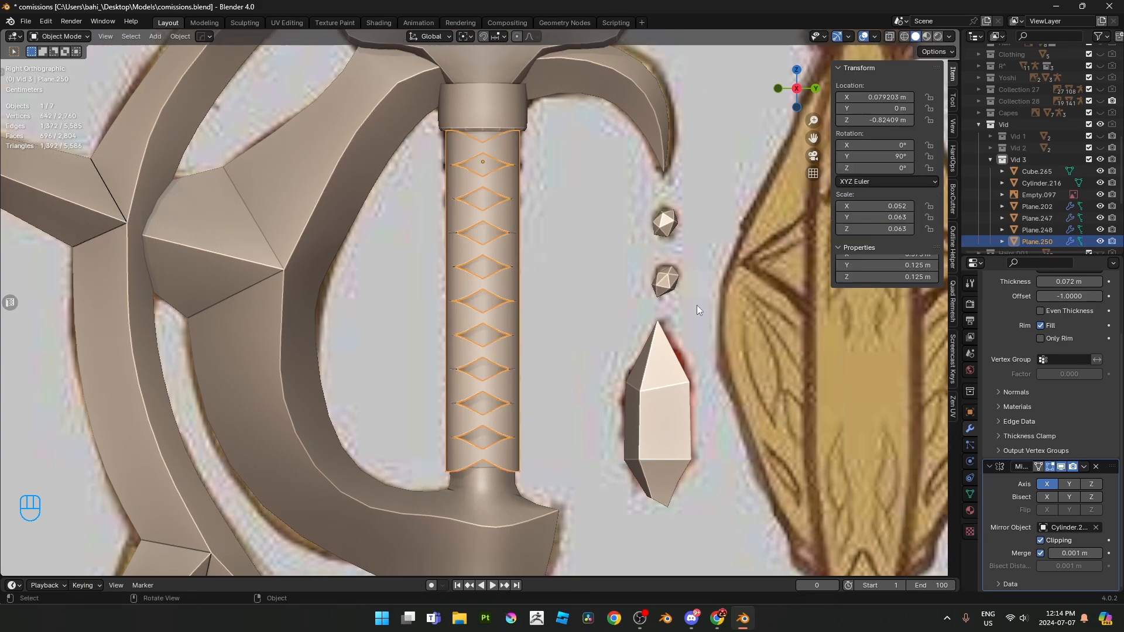
- Save the file
key("ctrl+s")
key("n")
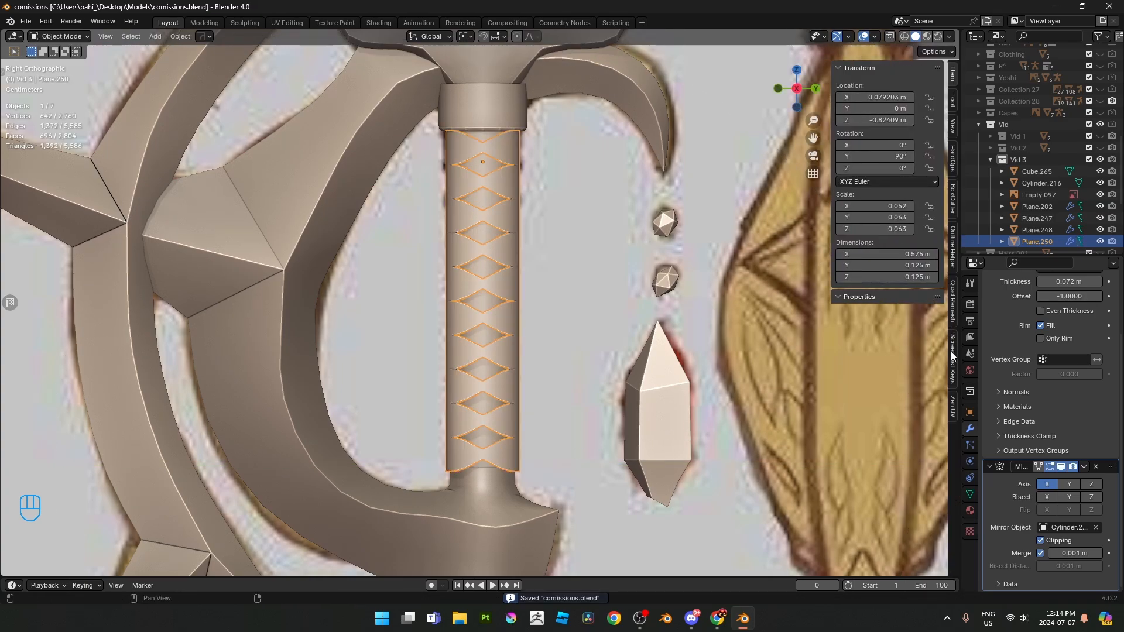
- Enable the Screencast Keys display
left_click(952, 356)
left_click(844, 69)
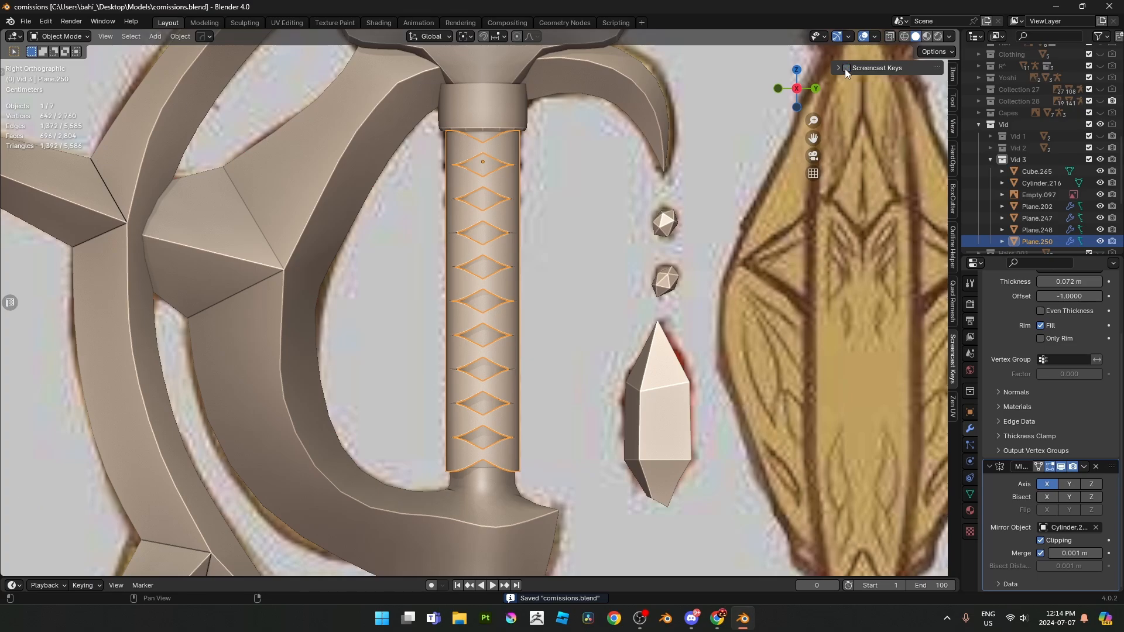
middle_click_drag(536, 322, 787, 388)
- Taper the wrap by scaling its bottom row of vertices to 0.760 in X and Y with proportional size 0.664
key("KP_6")
key("KP_3")
key("Tab")
key("alt+z")
key("alt+z")
key("s")
key("shift+z")
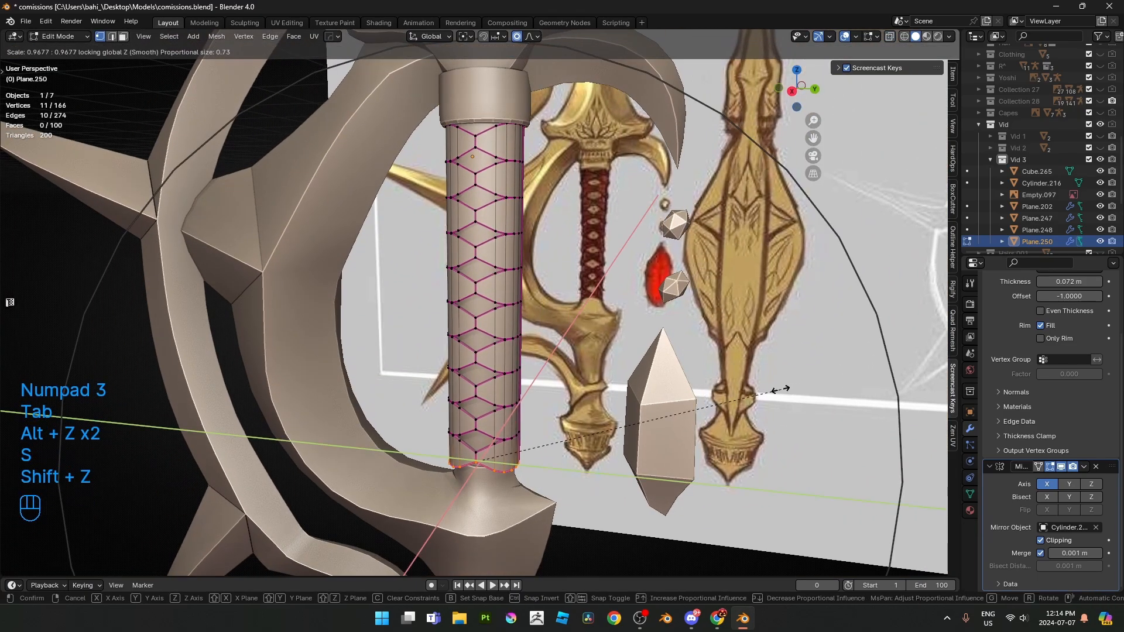
scroll(735, 392, "up", 1)
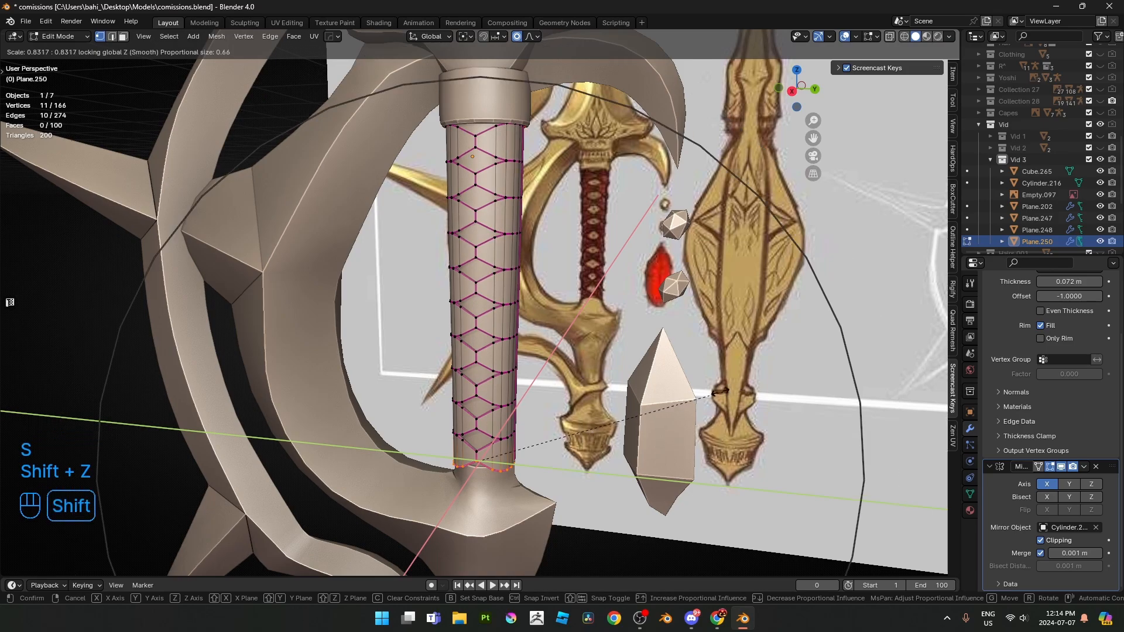
left_click(626, 404)
middle_click_drag(627, 404, 596, 324)
scroll(600, 402, "up", 4)
middle_click_drag(596, 325, 580, 364)
key("g")
key("x")
right_click(602, 359)
scroll(597, 354, "down", 4)
- Shift the wrap's bottom row slightly along negative X, with a proportional size of about 0.45 m
left_click(530, 37)
scroll(533, 325, "up", 3)
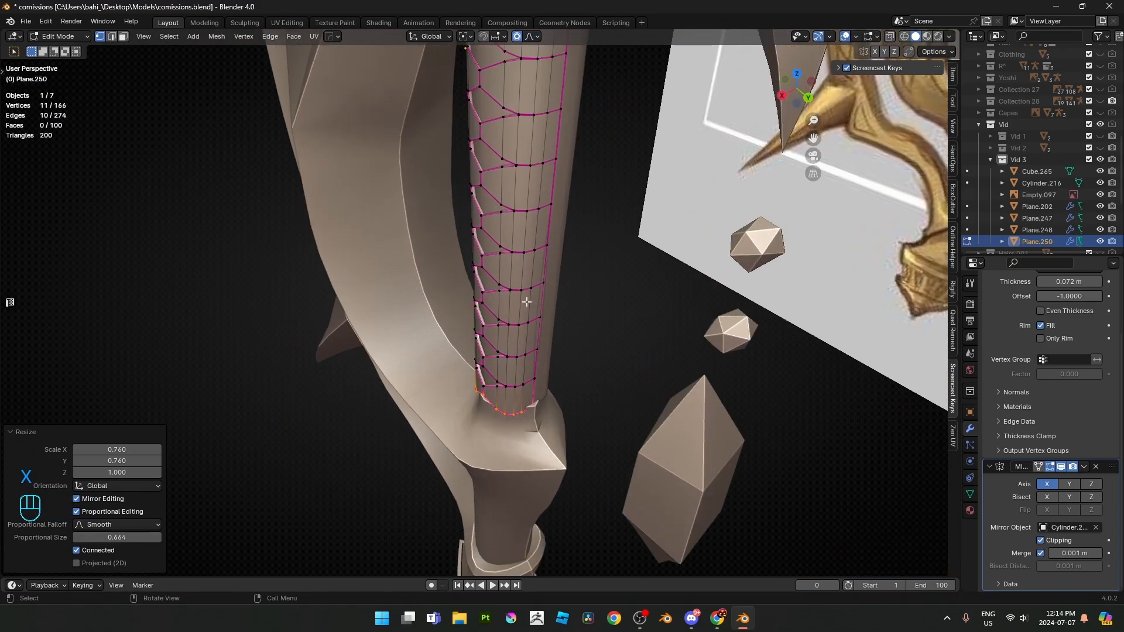
key("g")
key("x")
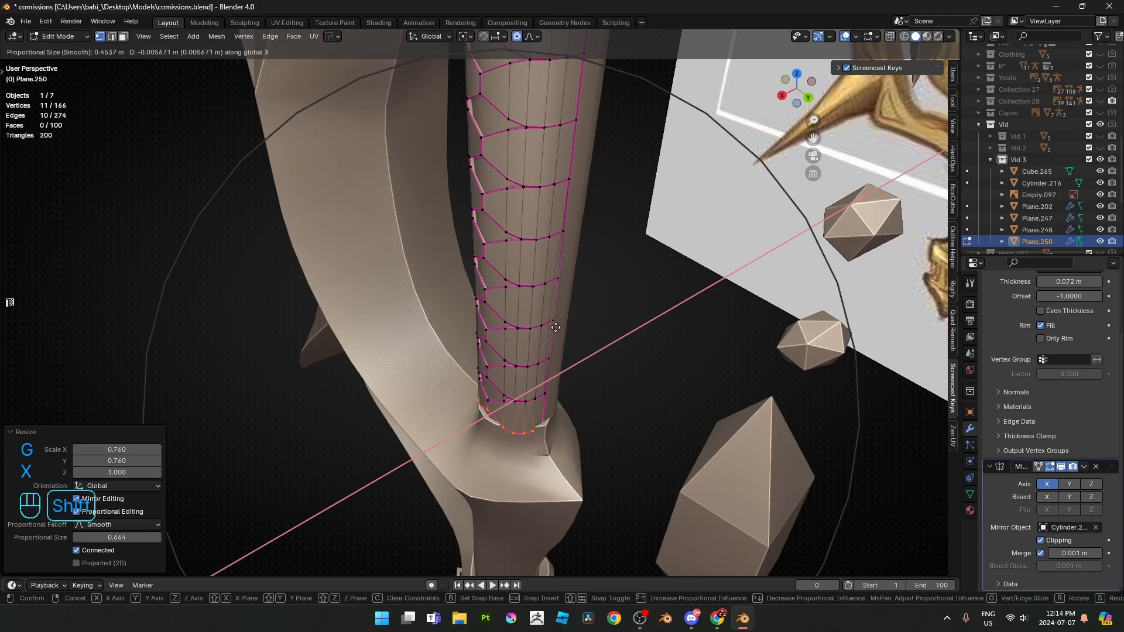
left_click(555, 328)
- Select two edges on the wrap's vertical side seam and nudge them along Y with a proportional size of about 0.19 m
scroll(567, 275, "up", 3)
key("2")
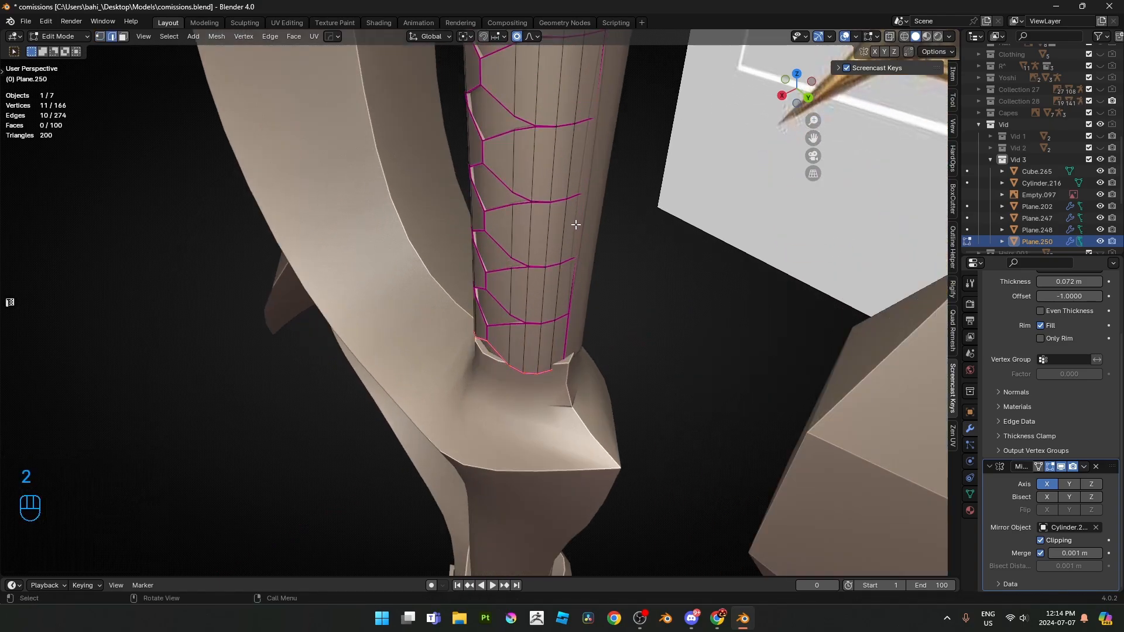
key("alt+z")
left_click(592, 170, "shift")
key("alt+z")
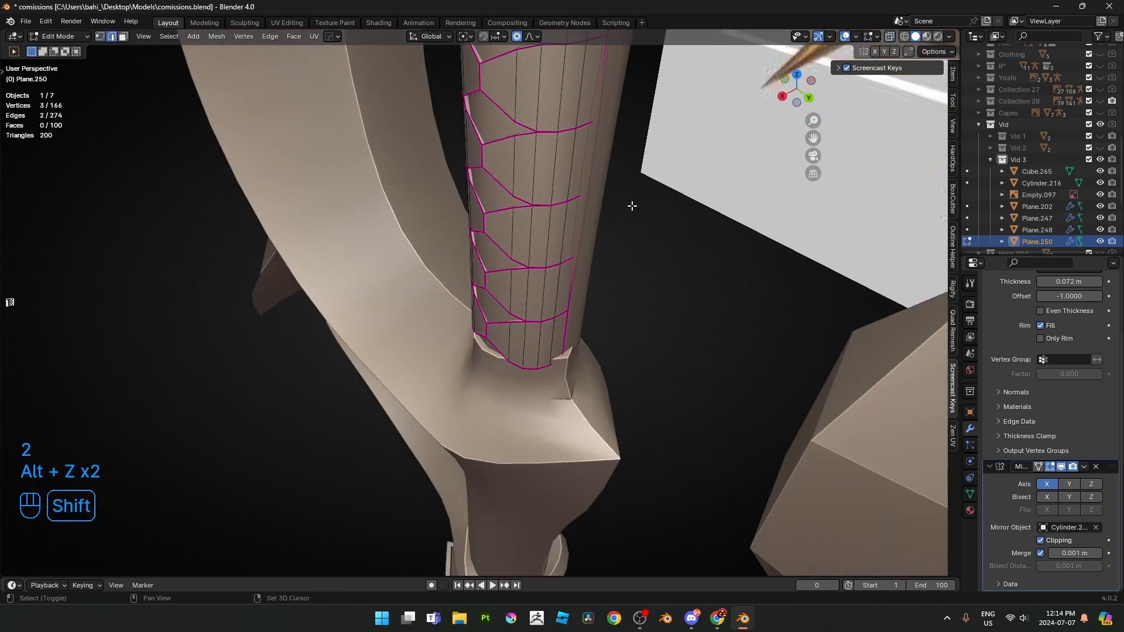
key("g")
key("x")
scroll(635, 293, "up", 10)
key("g")
key("y")
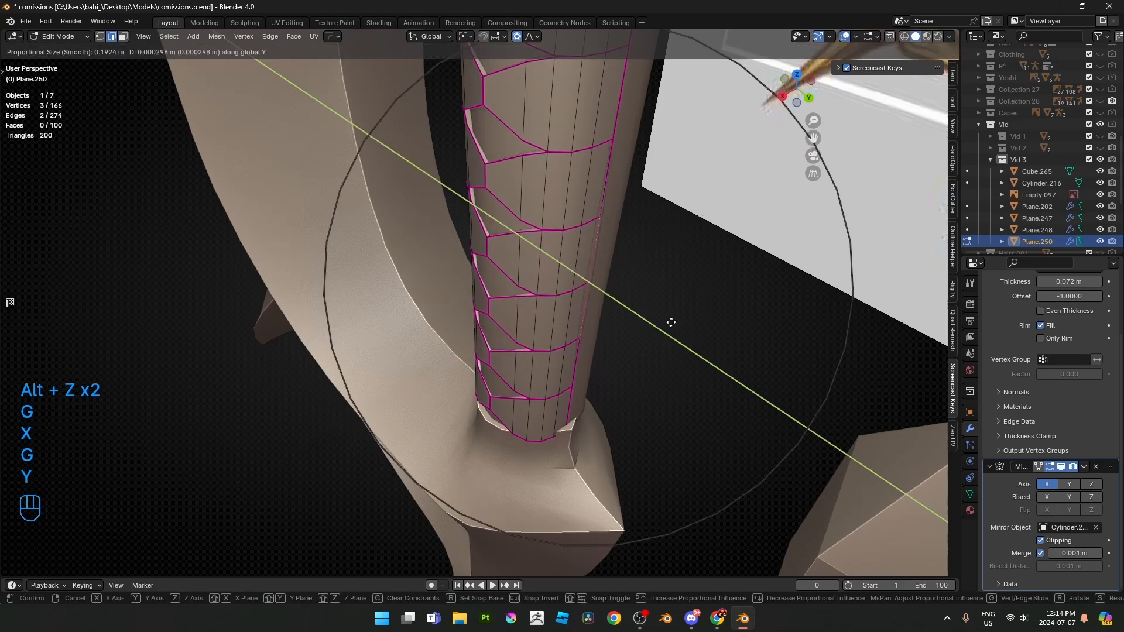
left_click(679, 327)
- Turn off proportional editing and raise the wrap's bottom row by 0.00539 m along Z in the right orthographic view
key("Tab")
middle_click_drag(582, 290, 641, 224)
key("KP_3")
key("Tab")
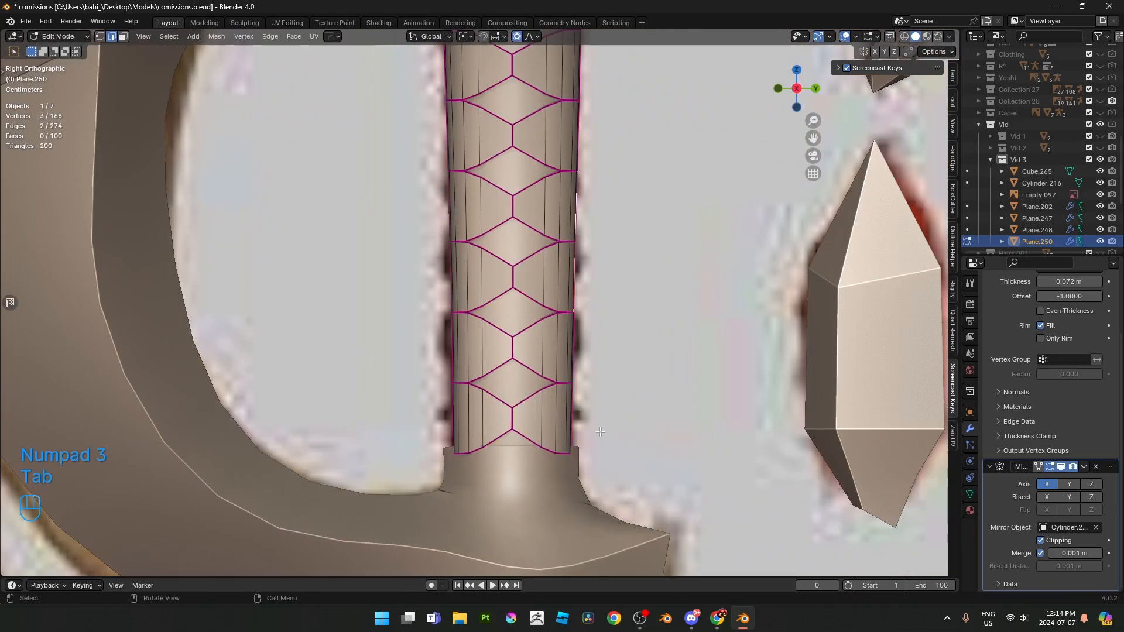
key("alt+z")
middle_click_drag(588, 412, 552, 294, "shift")
scroll(552, 294, "up", 2)
key("1")
left_click_drag(367, 303, 574, 384)
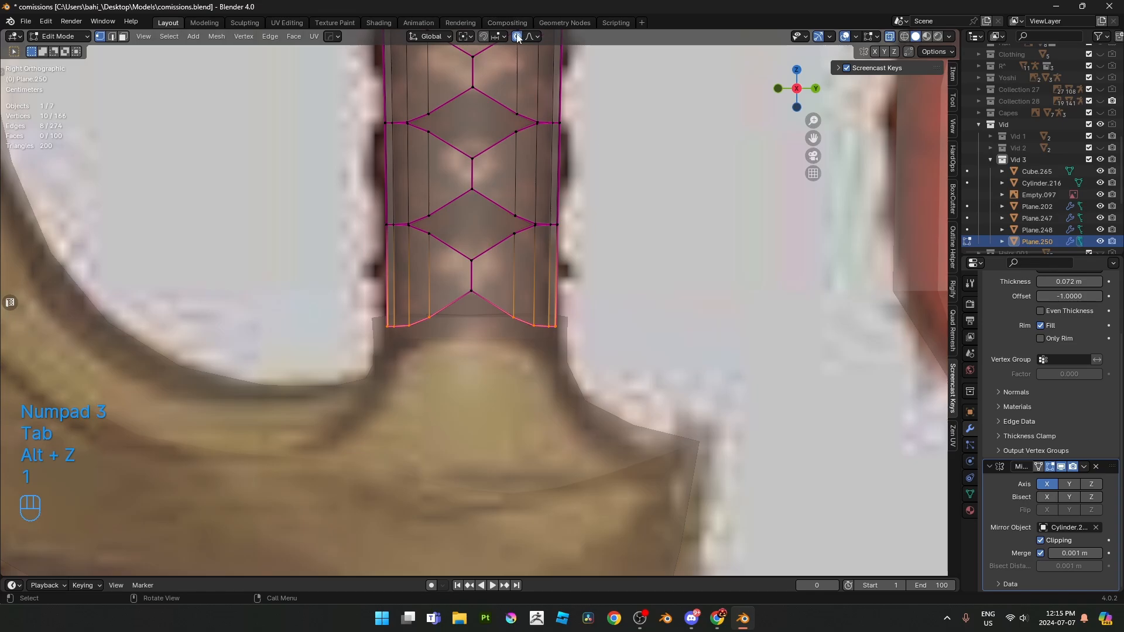
key("g")
key("z")
left_click(665, 301)
key("alt+z")
- Move the wrap's bottom row slightly along X to fit it inside the guard's collar
middle_click_drag(664, 301, 725, 346)
key("g")
key("x")
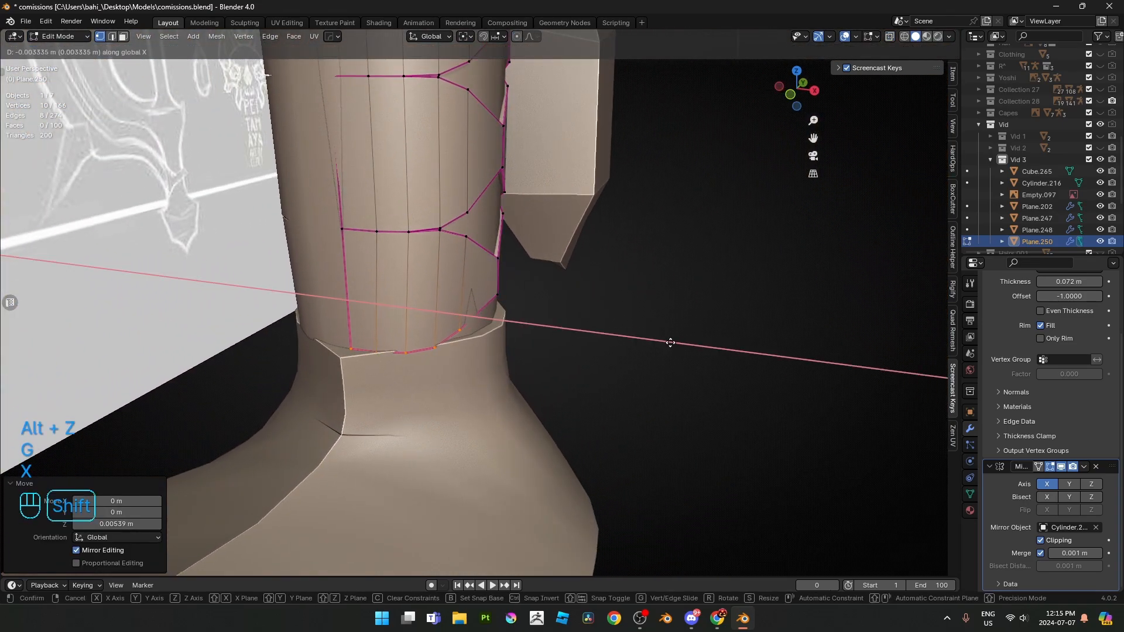
left_click(705, 338)
middle_click_drag(704, 339, 628, 357)
- Edit the guard mesh below the grip, select two vertical collar edges and move them 0.001623 m along X
key("Tab")
left_click(504, 364)
key("Tab")
key("2")
left_click(564, 362)
key("g")
right_click(657, 349)
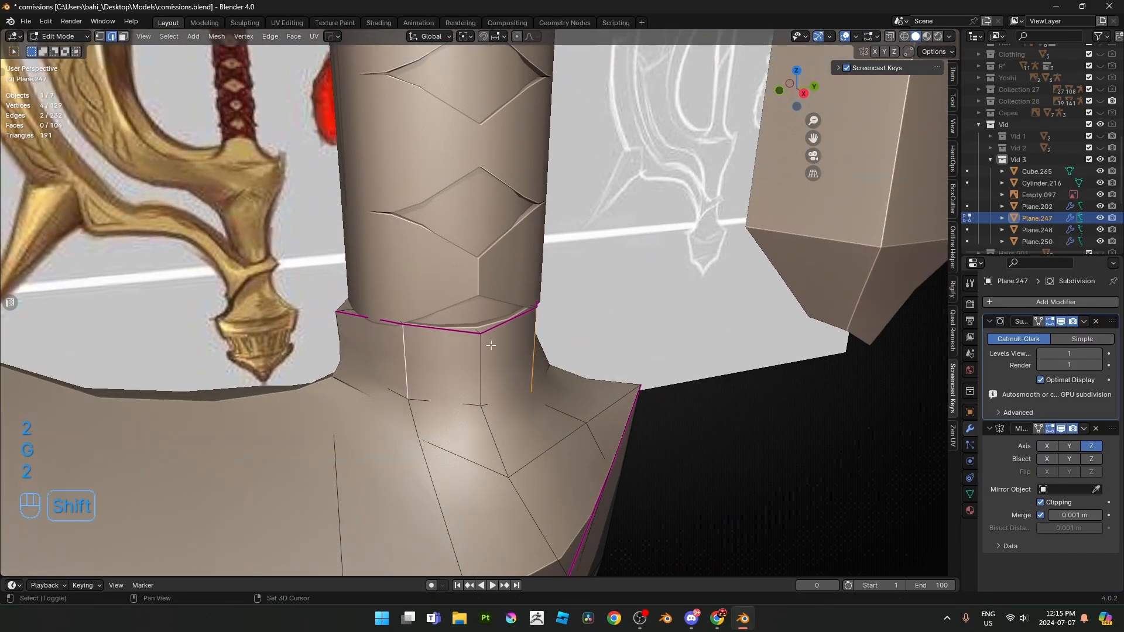
middle_click_drag(491, 345, 642, 381)
key("g")
key("x")
left_click(657, 394)
- Widen the collar by scaling its two selected vertical edges to 1.147 along Y
key("s")
key("y")
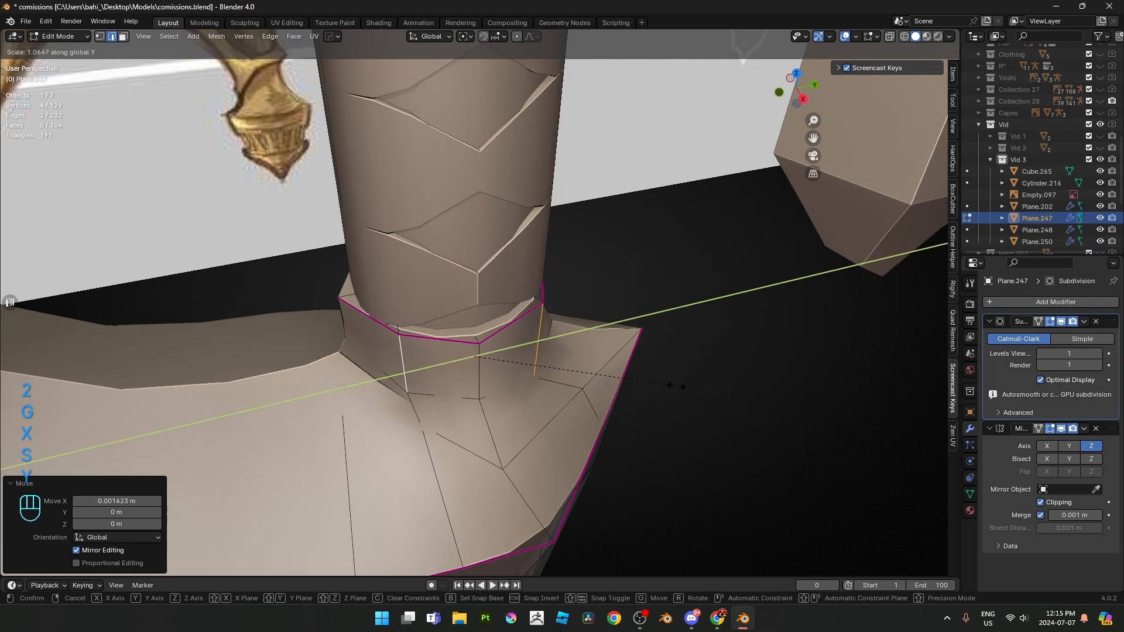
left_click(695, 368)
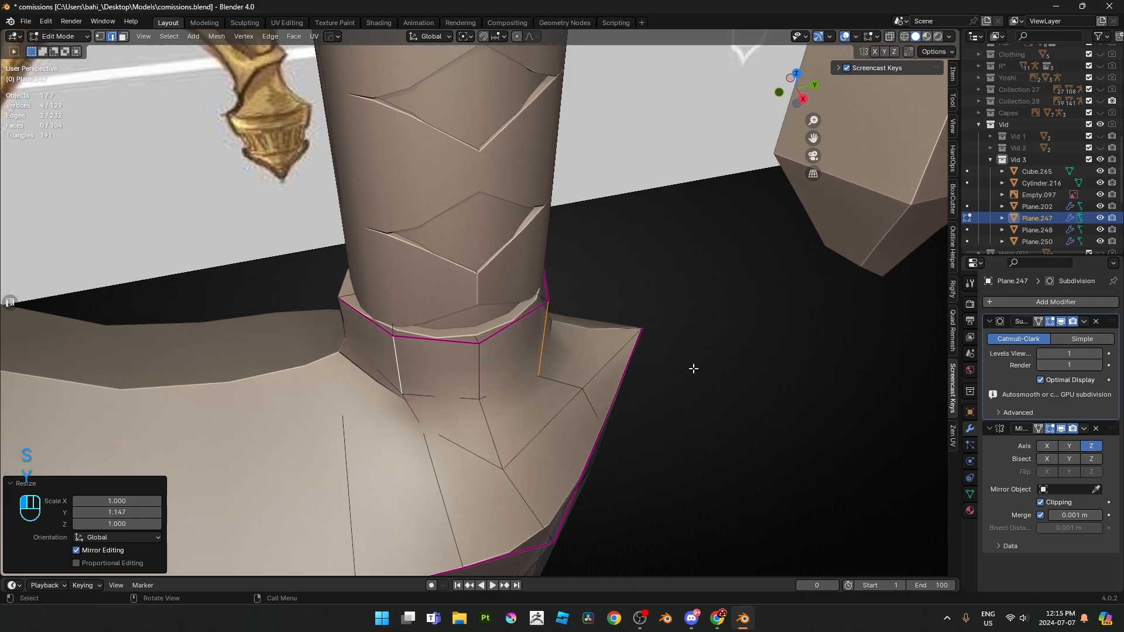
key("Tab")
- Select the guard vertex at the collar's inner base and slide it along its edge by a factor of 0.138
middle_click_drag(544, 391, 495, 373)
key("Tab")
key("alt+z")
key("1")
left_click(421, 439)
key("alt+z")
middle_click_drag(550, 409, 492, 368)
key("g")
key("g")
left_click(572, 414)
- Move the guard vertex beside the collar base freely by about 0.012 m, leave mesh editing and save the file
key("g")
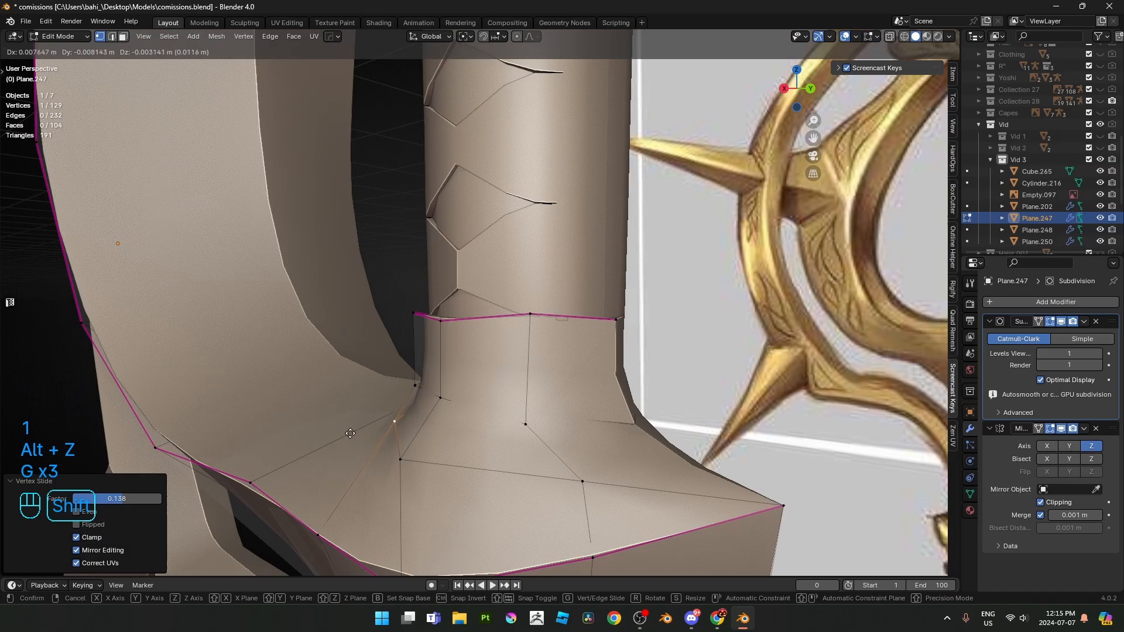
left_click(353, 432)
key("Tab")
scroll(439, 418, "down", 4)
middle_click_drag(445, 409, 507, 382)
key("ctrl+s")
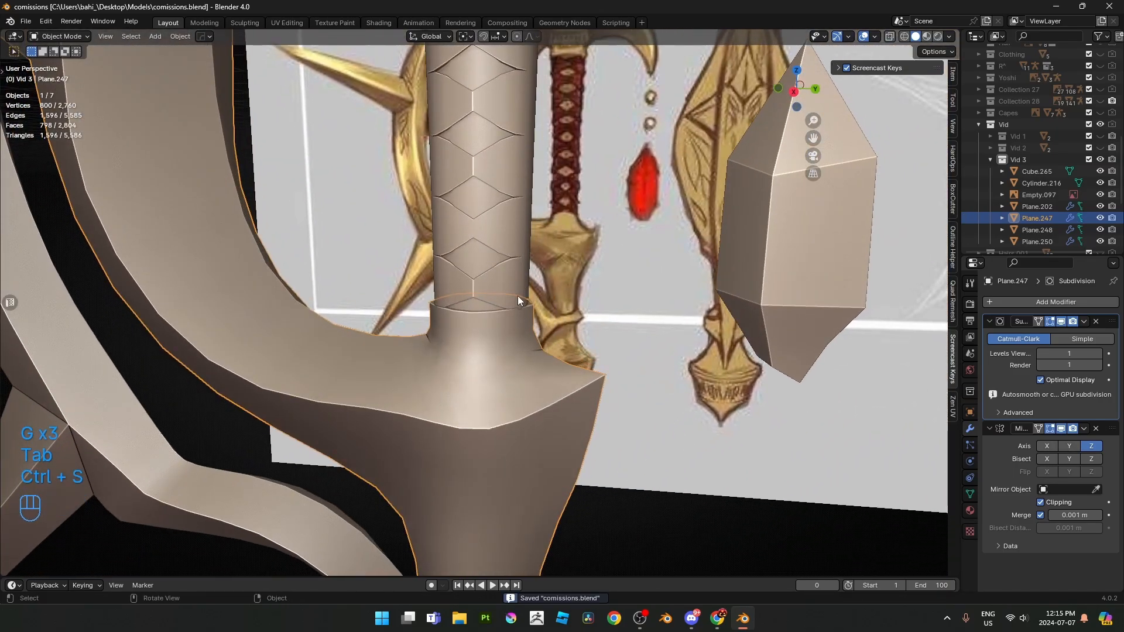
- Edit the wrap mesh, select two edges on opposite sides of its bottom rim and move them -0.000527 m along X
left_click(518, 297)
key("Tab")
scroll(524, 307, "up", 6)
key("alt+z")
key("2")
left_click(603, 330)
key("alt+z")
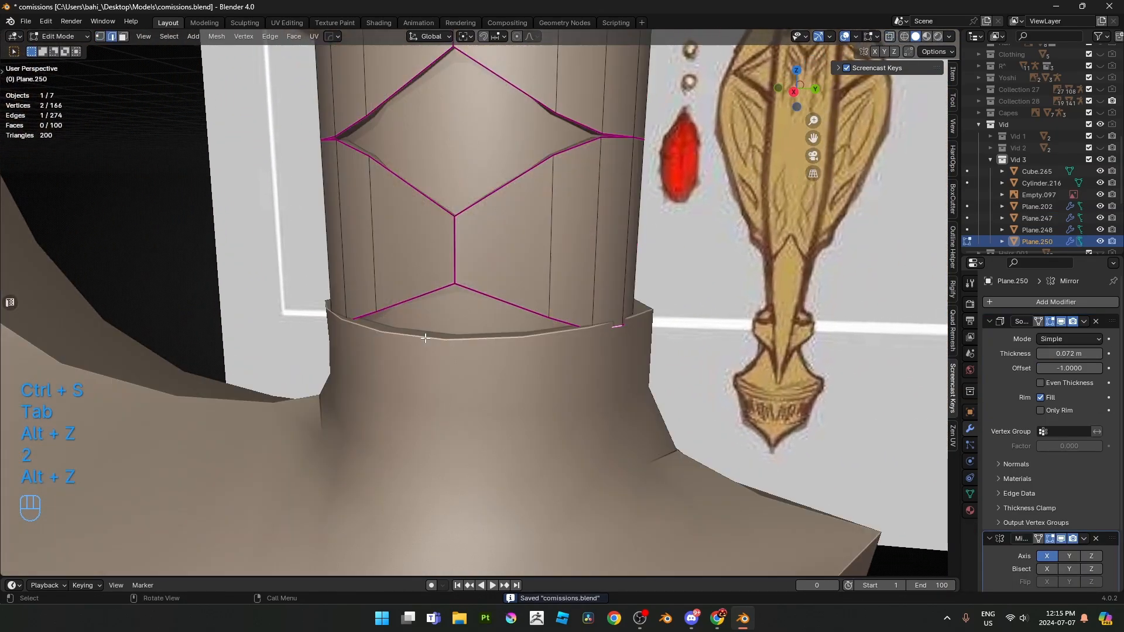
middle_click_drag(305, 345, 354, 358)
middle_click_drag(545, 362, 590, 384)
key("alt+z")
left_click(314, 355, "shift")
key("alt+z")
key("g")
key("x")
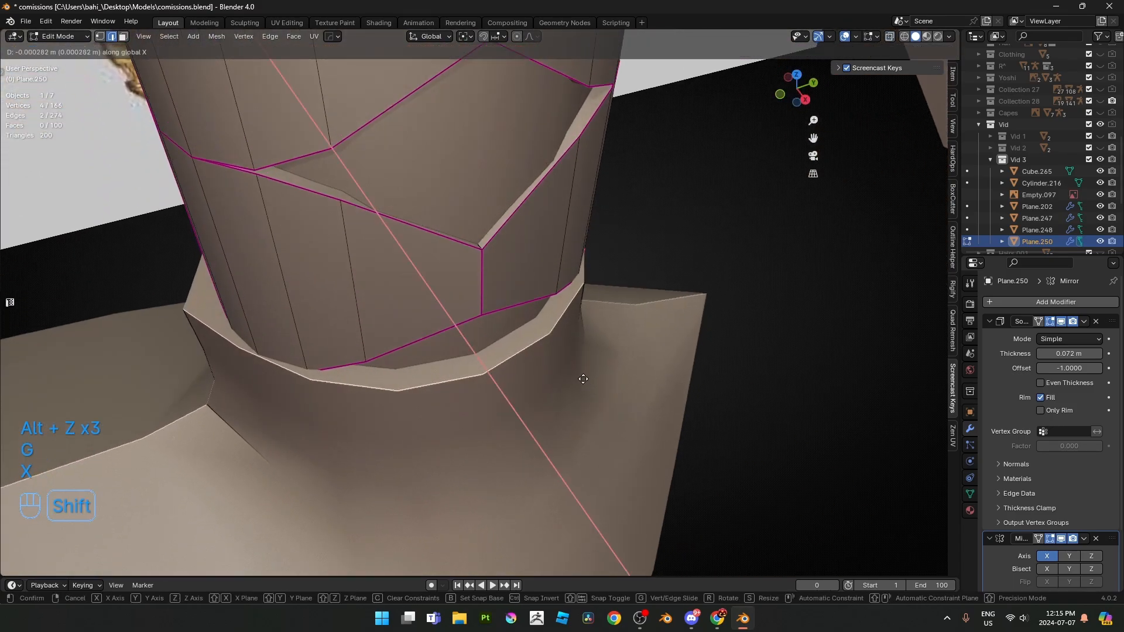
left_click(577, 375)
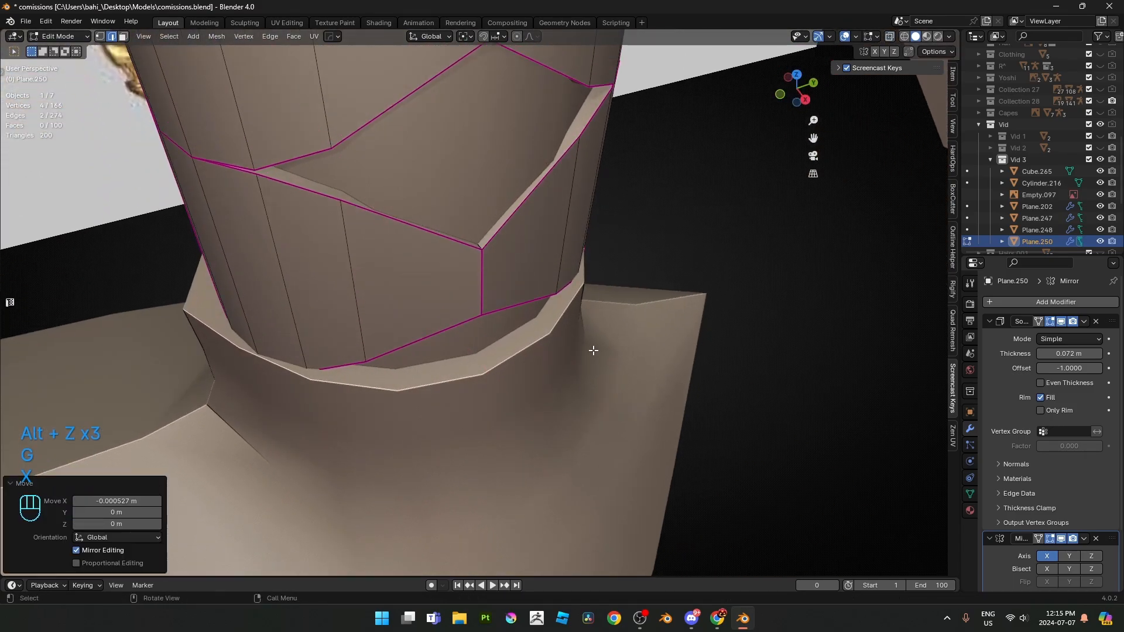
- Select a single vertex on the wrap's bottom rim and adjust it slightly along X inside the collar
middle_click_drag(661, 351, 573, 367)
key("alt+z")
key("1")
left_click(645, 366)
key("alt+z")
key("g")
key("x")
left_click(608, 379)
key("Tab")
scroll(585, 380, "down", 3)
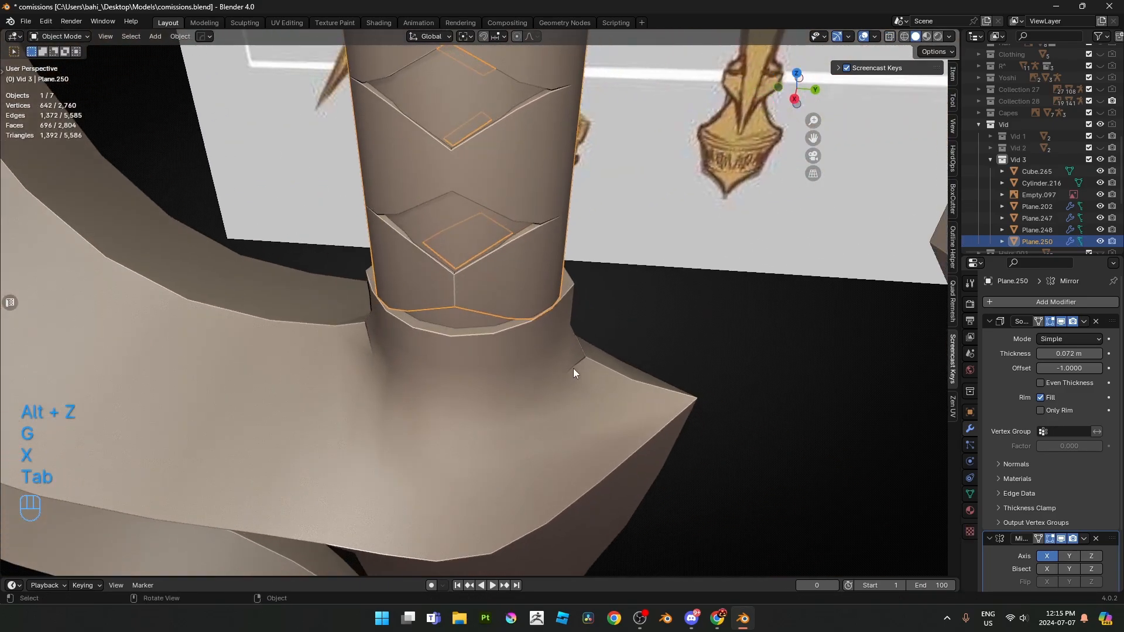
- Select the two slanted edges of the wrap's topmost diamond below the upper collar and move them slightly outward along X
scroll(574, 368, "down", 3)
scroll(540, 359, "down", 2)
middle_click_drag(571, 308, 592, 363, "shift")
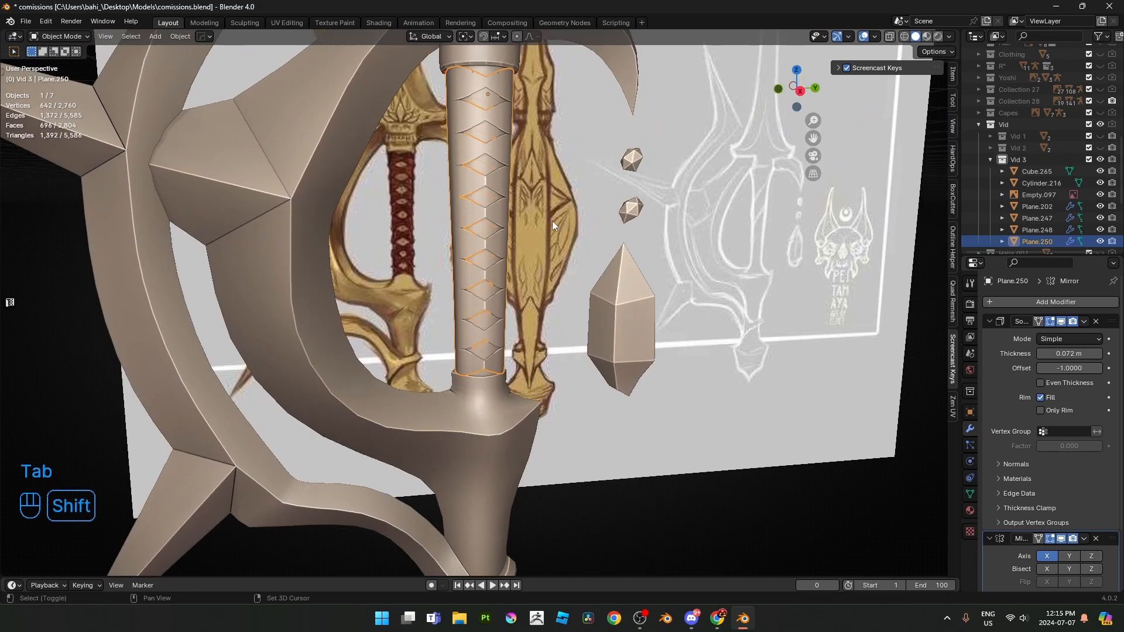
middle_click_drag(553, 221, 487, 290)
middle_click_drag(552, 303, 480, 305)
key("Tab")
scroll(480, 328, "up", 4)
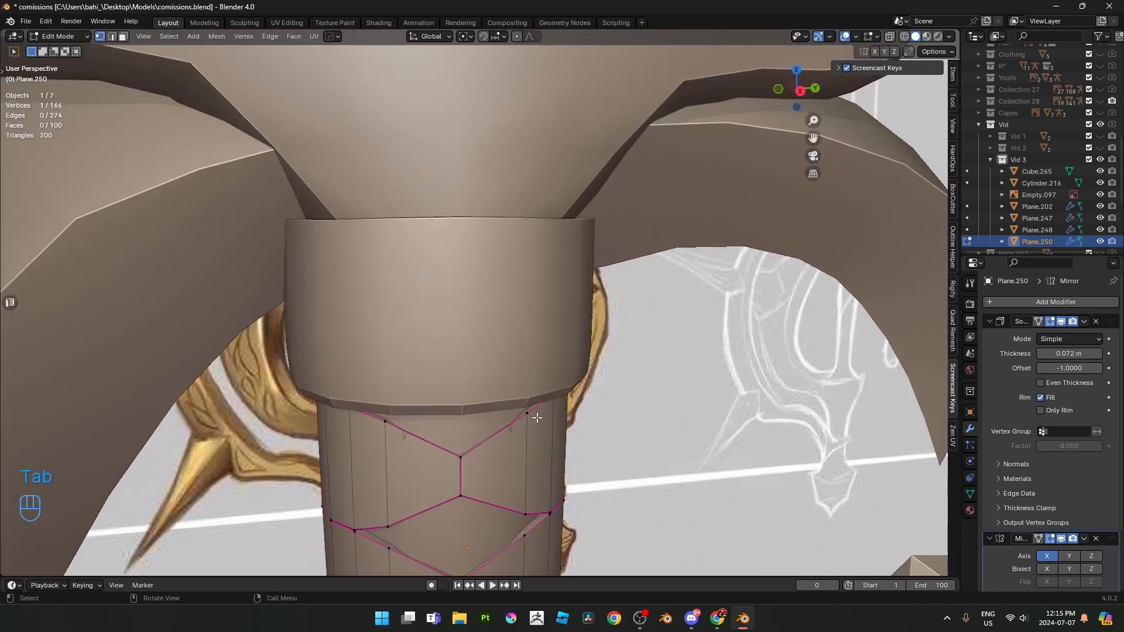
key("2")
left_click(420, 350, "shift")
middle_click_drag(521, 358, 562, 366)
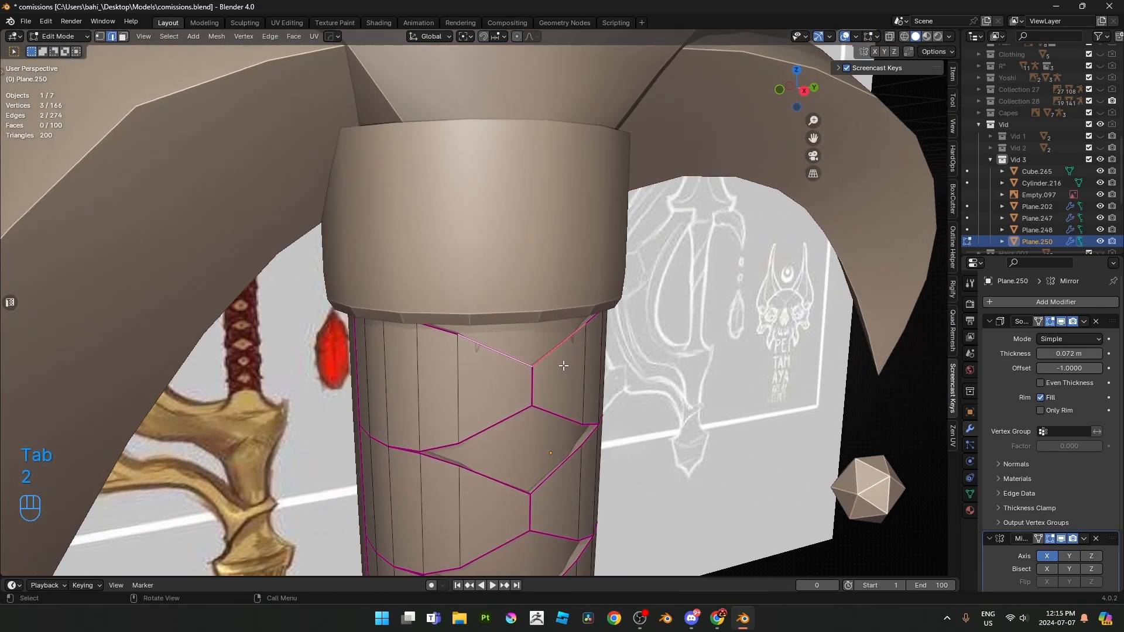
scroll(597, 374, "up", 1)
key("g")
key("x")
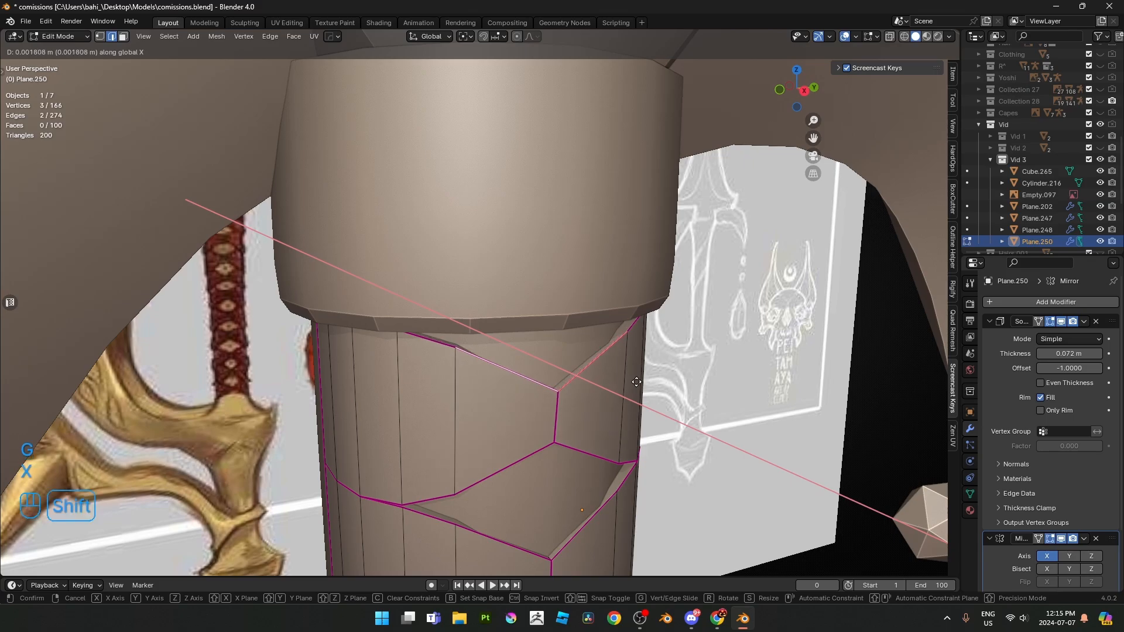
left_click(623, 382)
key("Tab")
scroll(623, 398, "down", 4)
- Set the wrap's Auto Smooth angle to 34.7° and save the file
middle_click_drag(623, 430, 623, 292, "shift")
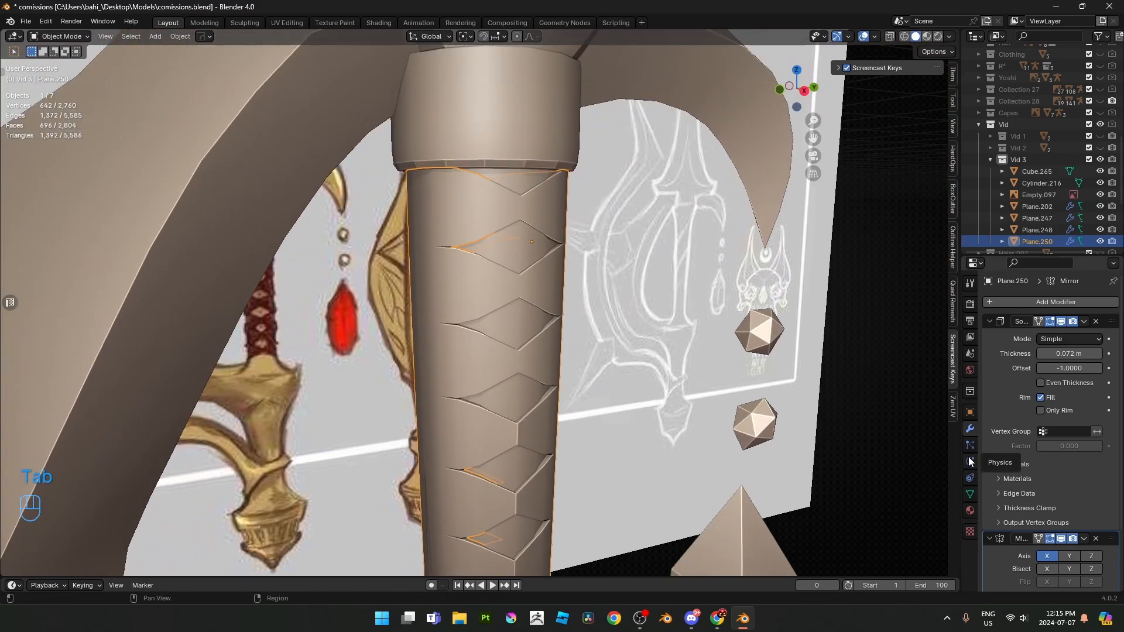
left_click(970, 497)
scroll(1058, 522, "down", 2)
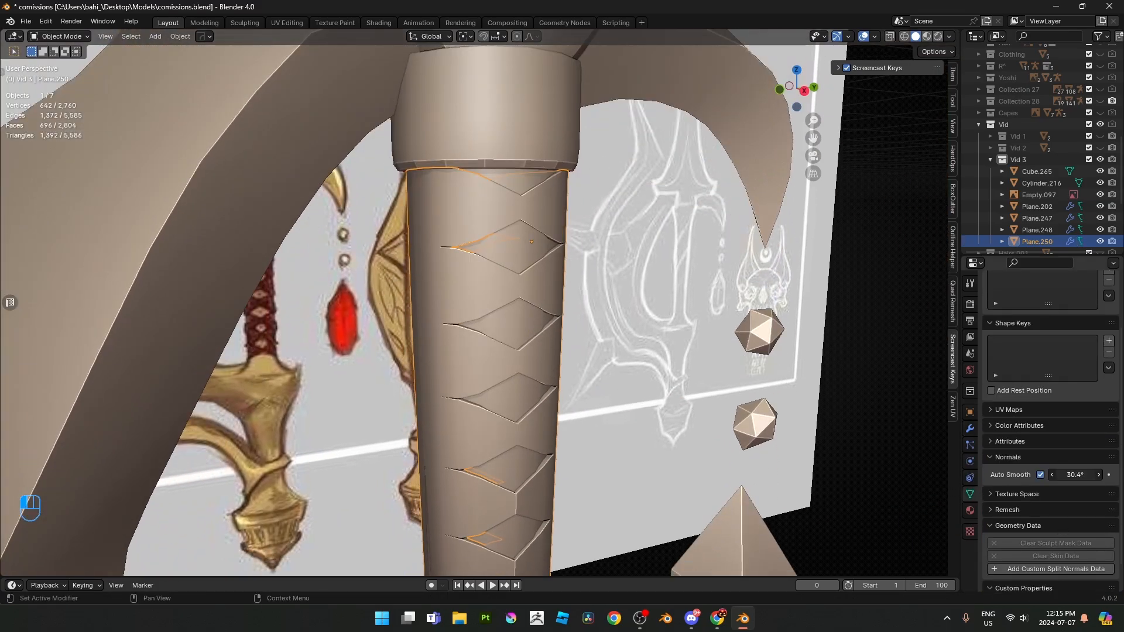
scroll(623, 418, "down", 6)
left_click(817, 444)
key("ctrl+s")
- Select the entire wrap mesh and merge its vertices by a distance of 0.0001 m
middle_click_drag(817, 444, 634, 427)
left_click(443, 324)
key("Tab")
middle_click_drag(444, 325, 585, 324)
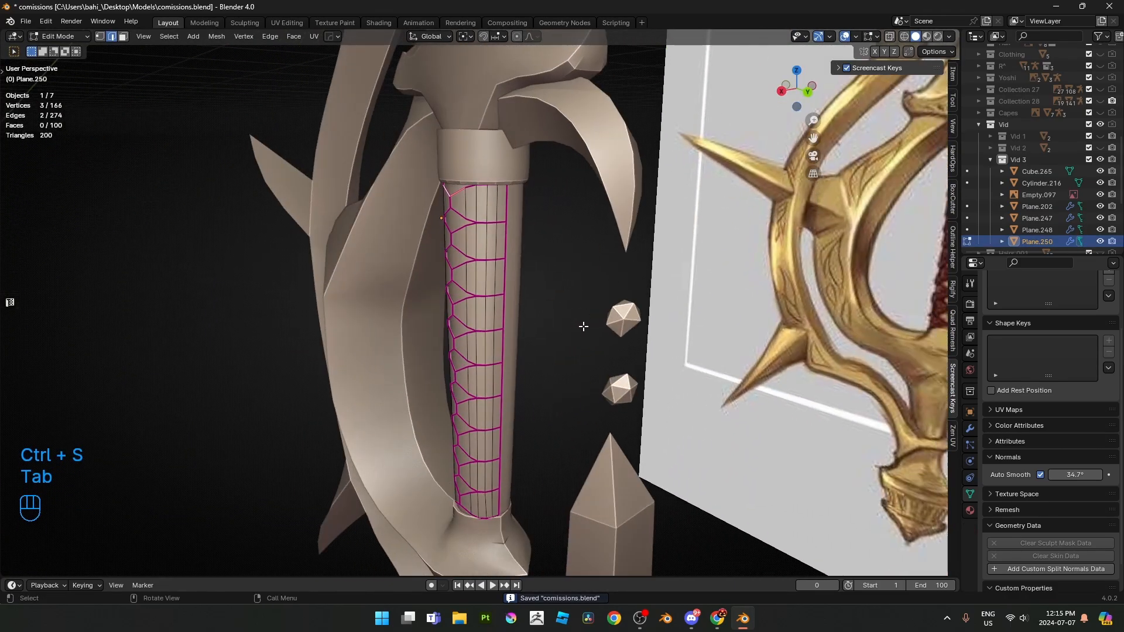
key("a")
key("m")
left_click(578, 328)
- Select the vertical edge column nearest the wrap's side seam from top to bottom and dissolve its edges
scroll(527, 323, "up", 3)
key("2")
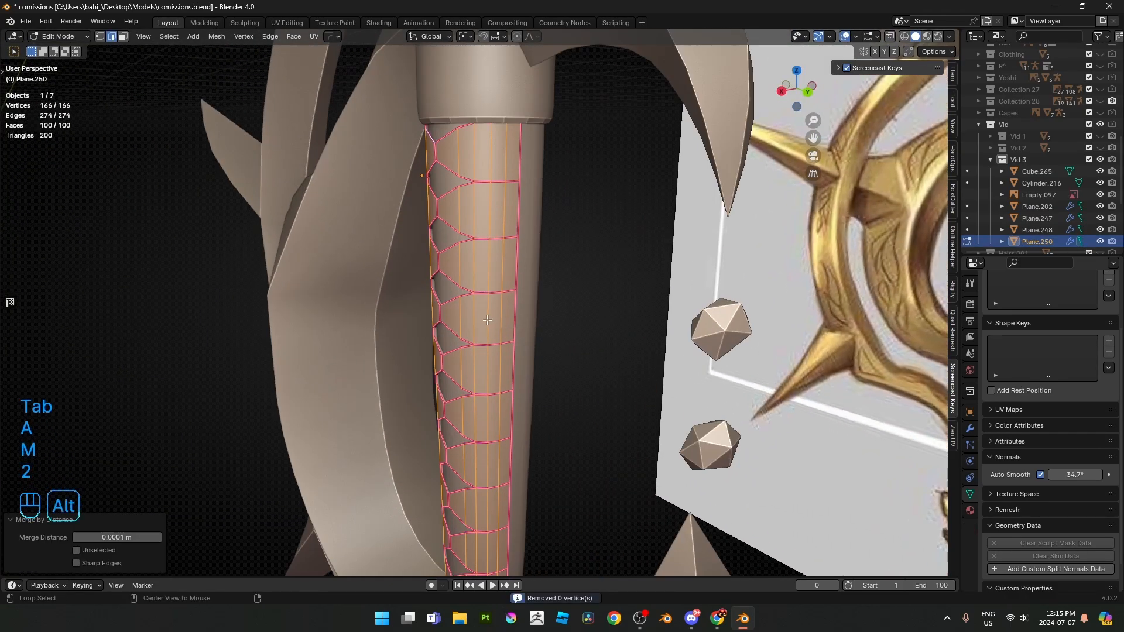
left_click(487, 319, "alt")
middle_click_drag(518, 411, 534, 311, "shift")
middle_click_drag(527, 260, 522, 394, "shift")
scroll(516, 327, "up", 3)
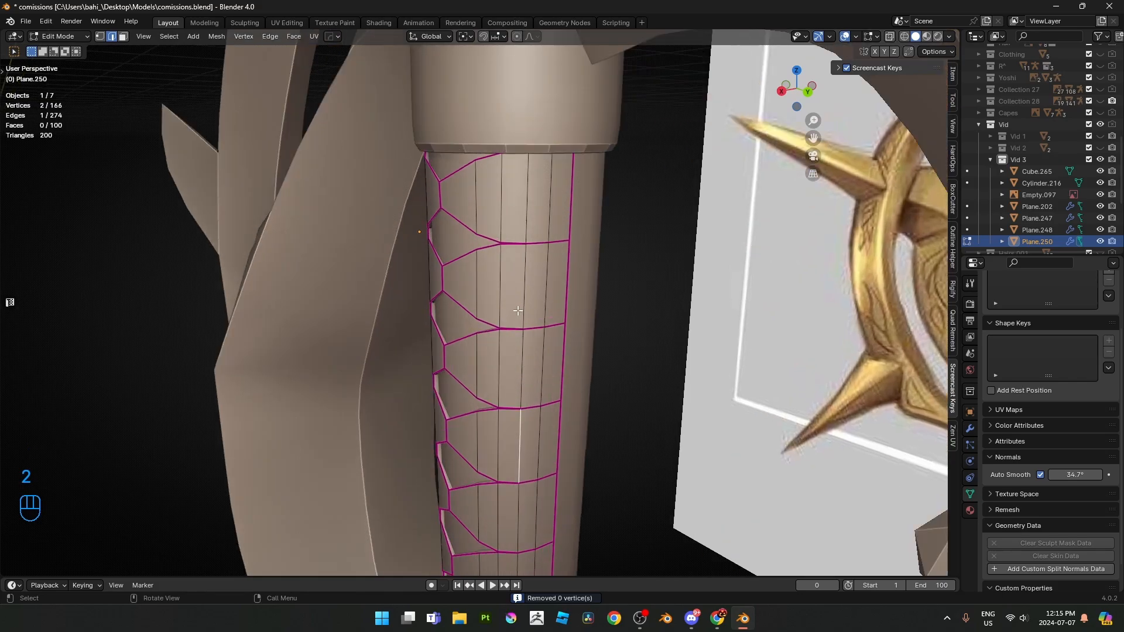
middle_click_drag(618, 381, 623, 347, "shift")
key("x")
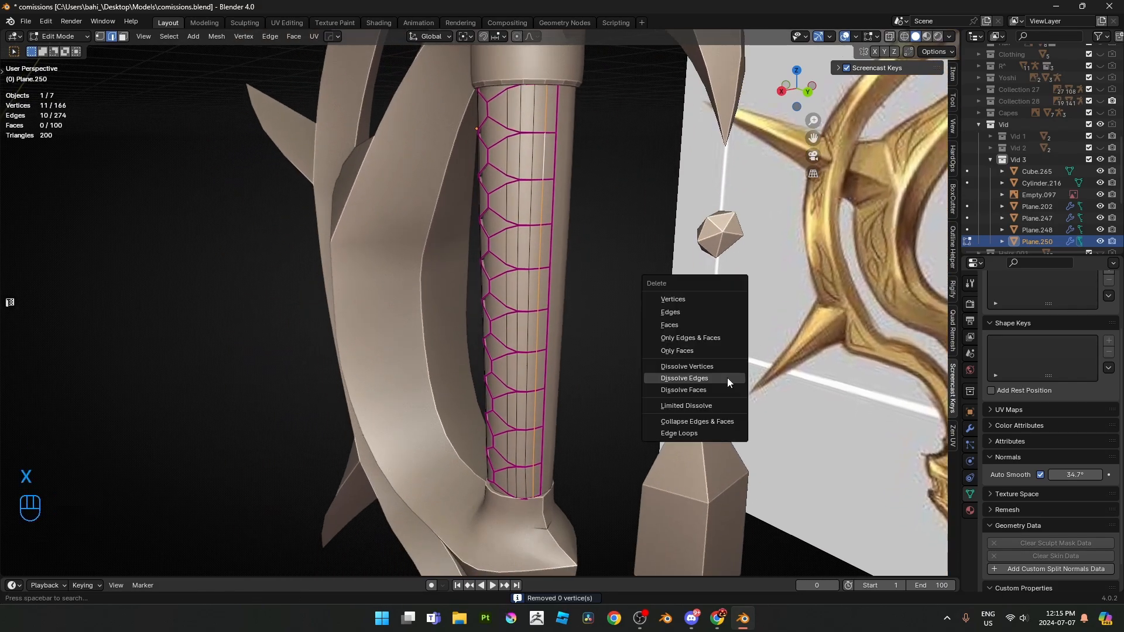
left_click(727, 377)
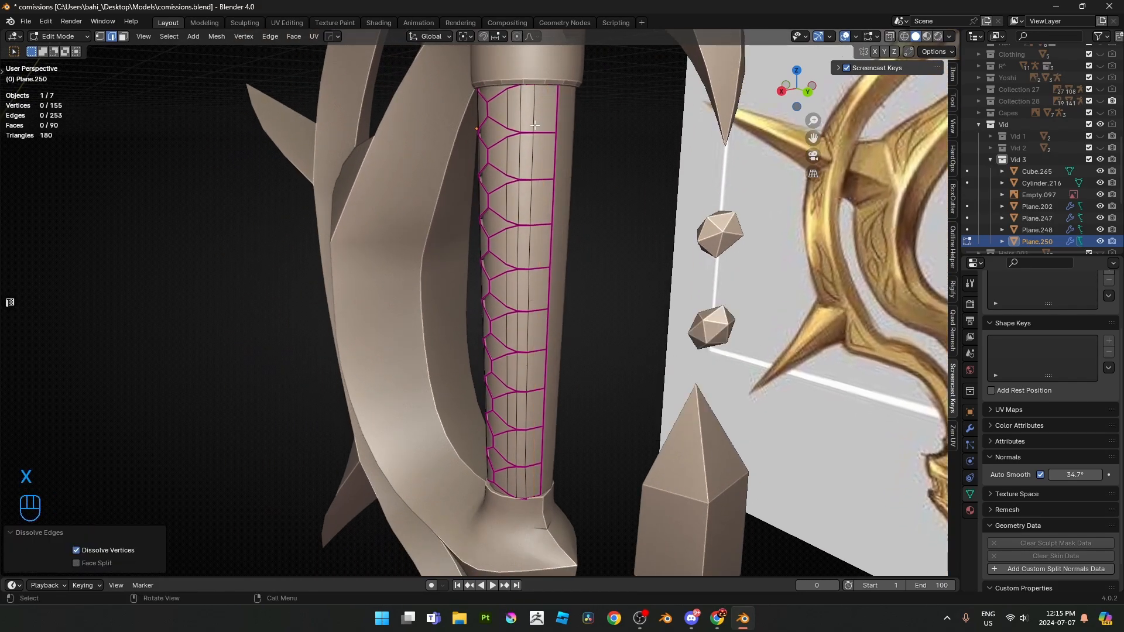
- Select the adjacent vertical edge column along the wrap's full height and slide it by a factor of 0.206
left_click(535, 125)
left_click(531, 500, "ctrl")
key("alt+z")
key("alt+z")
middle_click_drag(584, 391, 583, 446)
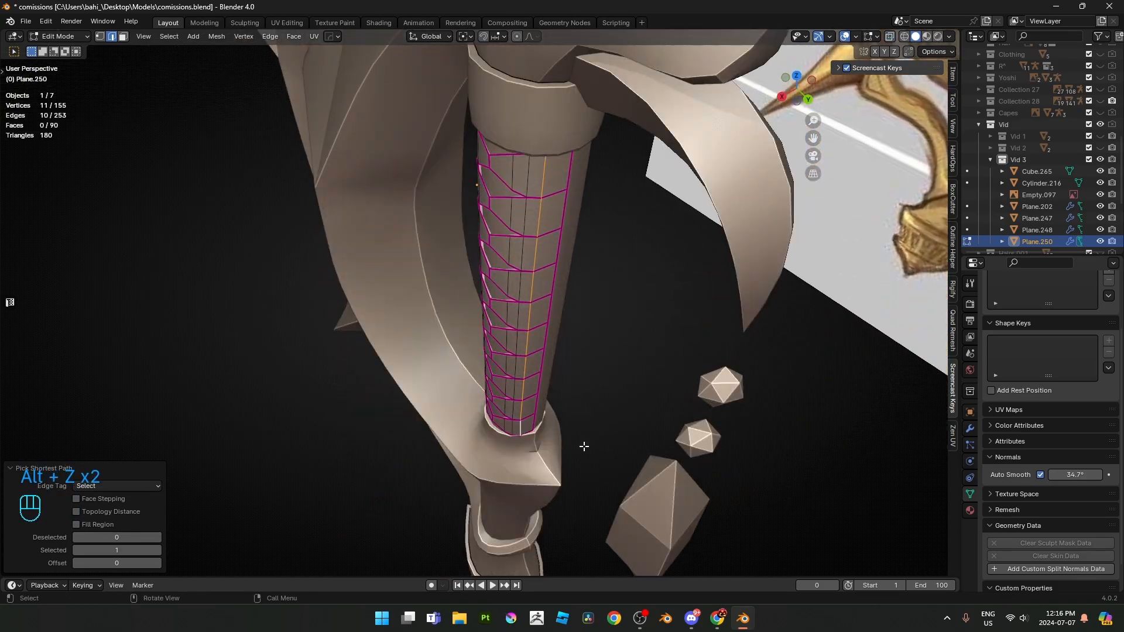
key("g")
key("g")
left_click(612, 444)
middle_click_drag(522, 193, 530, 156)
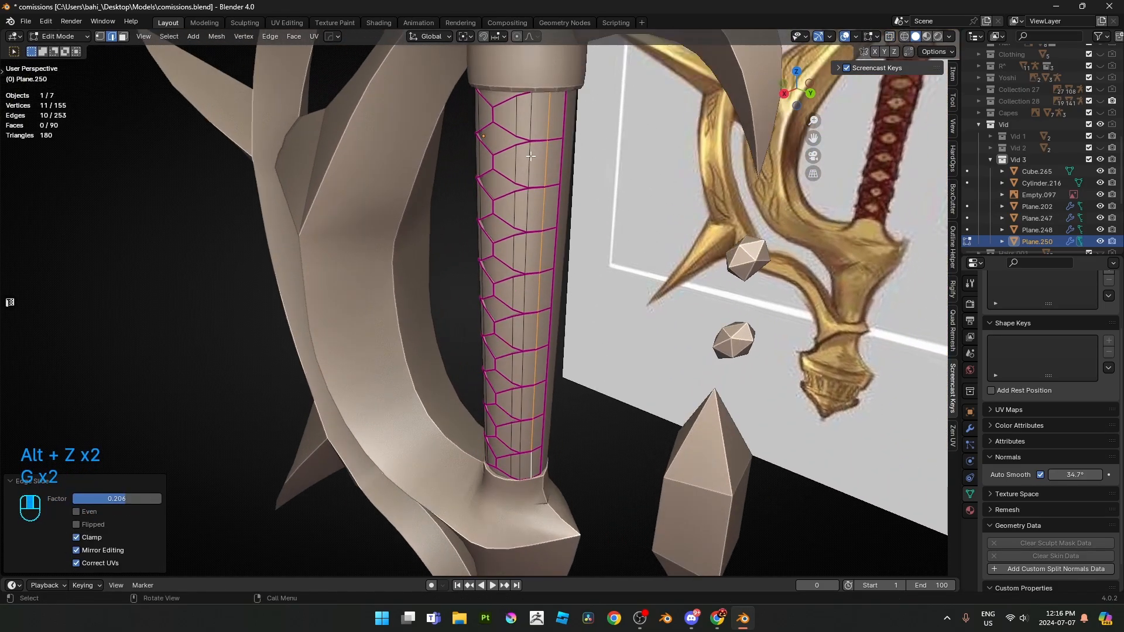
- Select the vertical edge column nearest the seam on the wrap's opposite side and dissolve its edges
key("Tab")
middle_click_drag(515, 225, 651, 280)
key("Tab")
key("KP_3")
key("2")
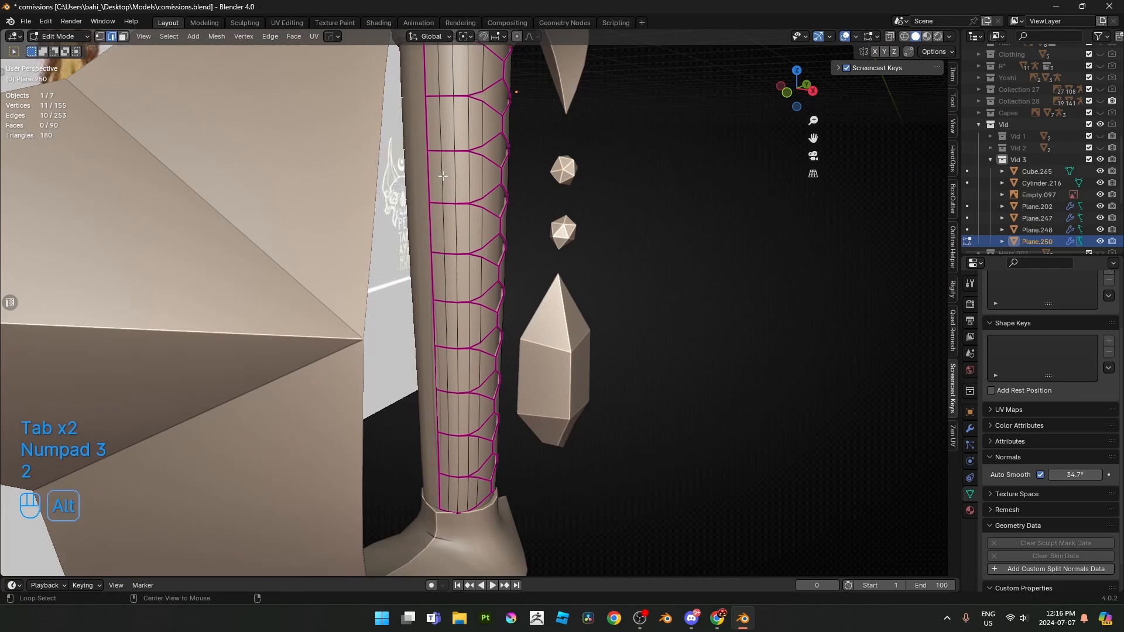
left_click(443, 176, "alt")
key("x")
left_click(670, 381)
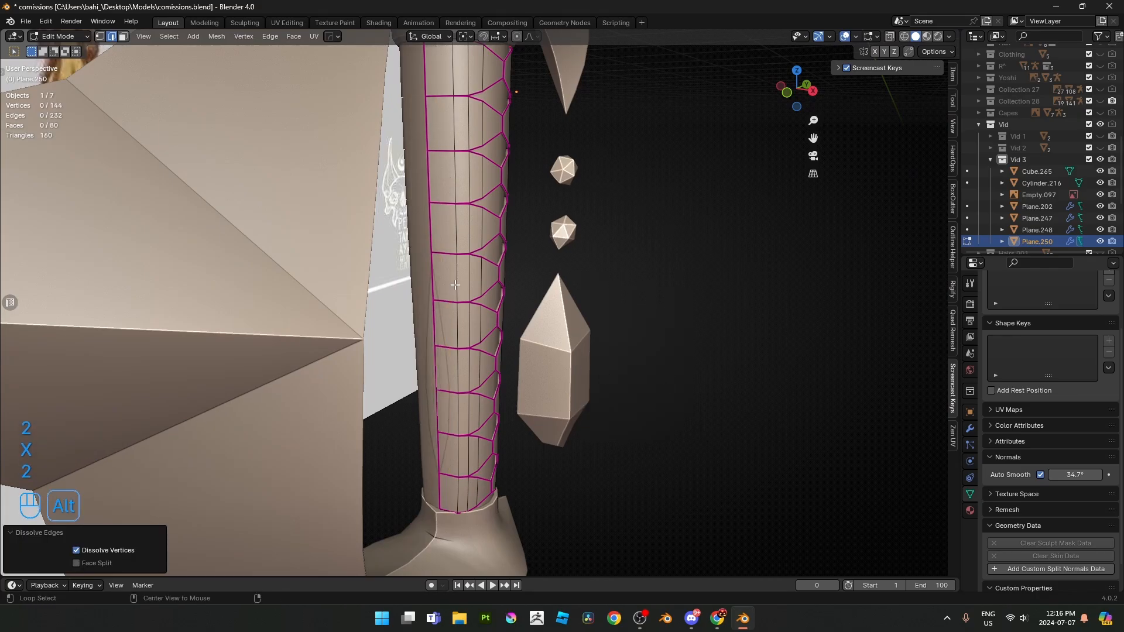
- Select the adjacent vertical edge column along the wrap's full height and slide it by a factor of about 0.31
left_click(455, 285, "alt")
scroll(483, 313, "down", 3)
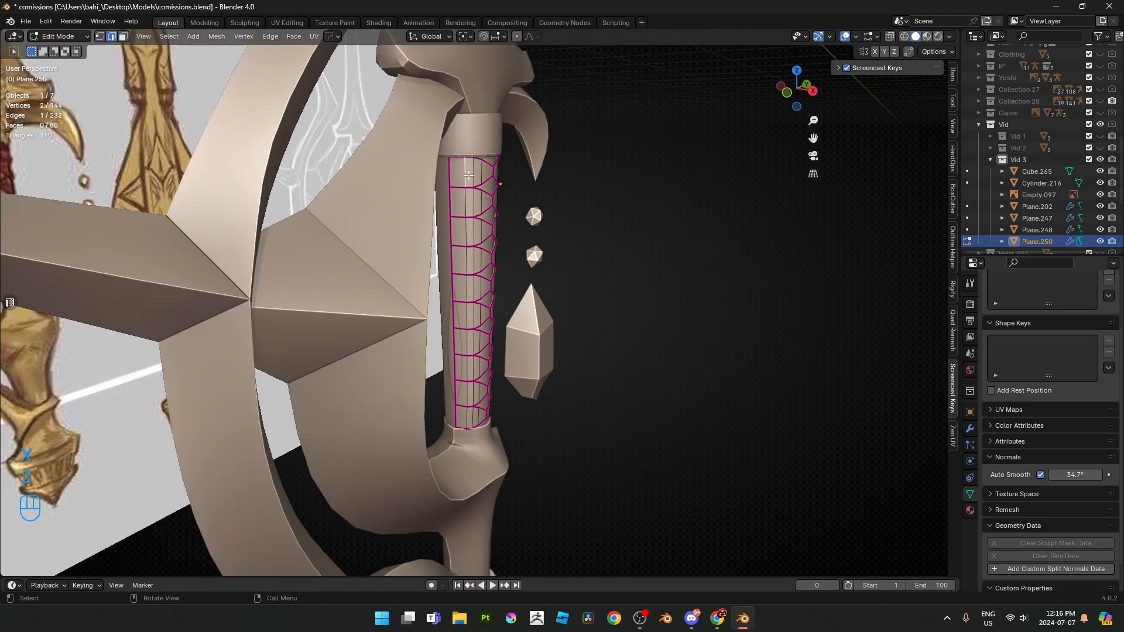
scroll(469, 175, "up", 2)
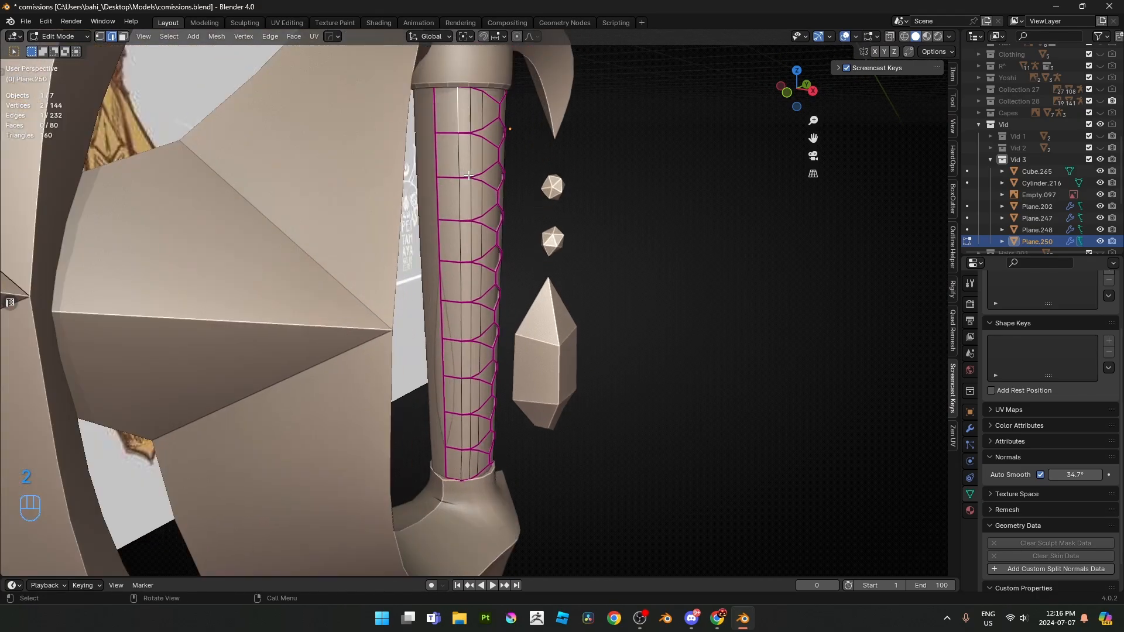
left_click(455, 439, "ctrl+shift")
key("g")
key("g")
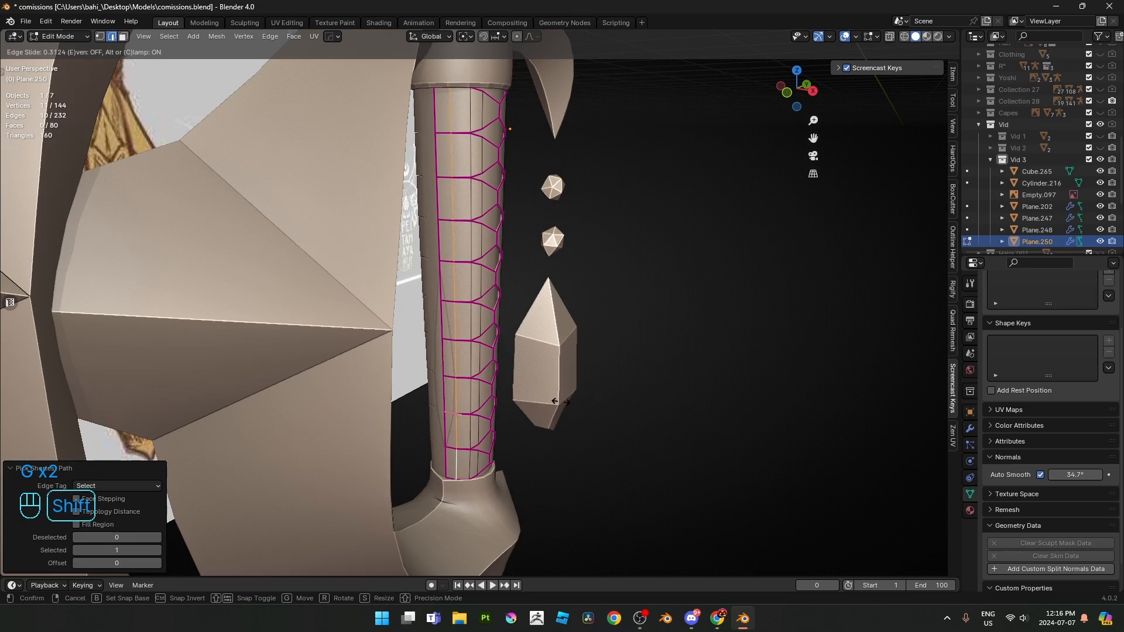
left_click(554, 401, "shift")
- Select two consecutive side-seam edges in the wrap's lower half and move them slightly along Y with smooth proportional editing
scroll(468, 381, "up", 1)
key("2")
left_click(437, 372)
left_click(435, 389, "shift")
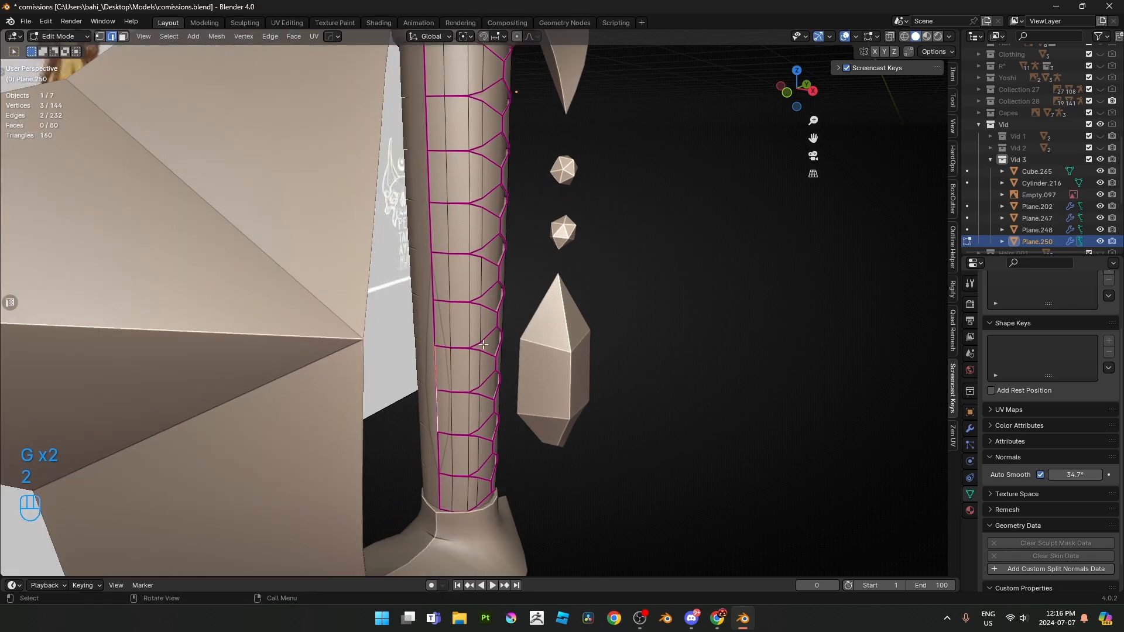
middle_click_drag(487, 320, 462, 350)
key("g")
key("y")
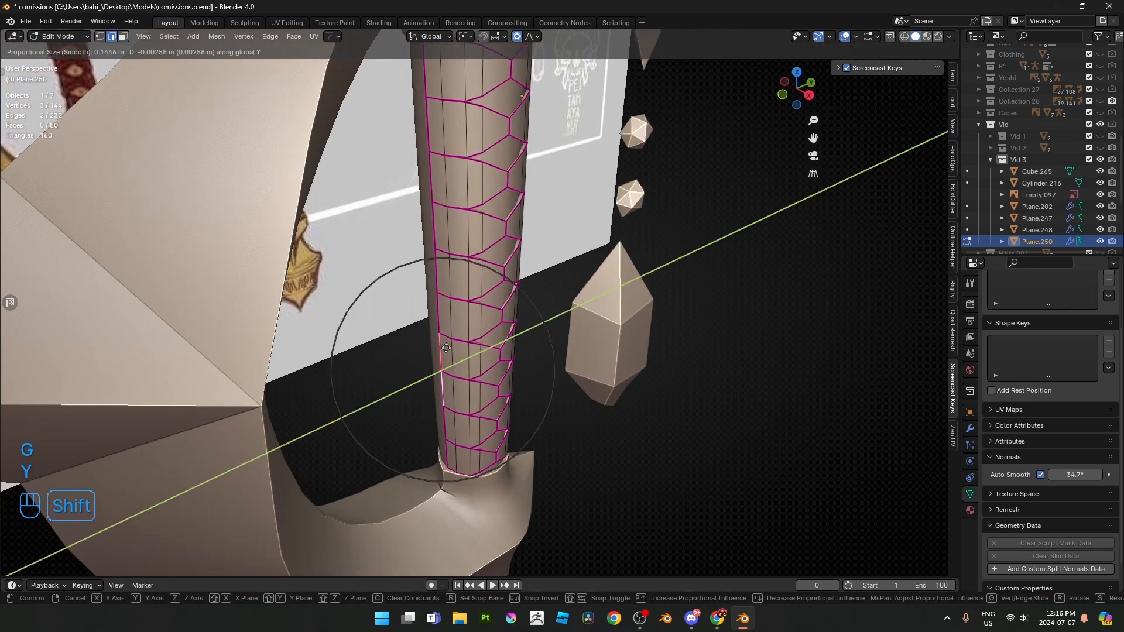
left_click(462, 352)
- Return to Object Mode and save comissions.blend while checking the whole sword against the reference
key("Tab")
scroll(586, 363, "down", 5)
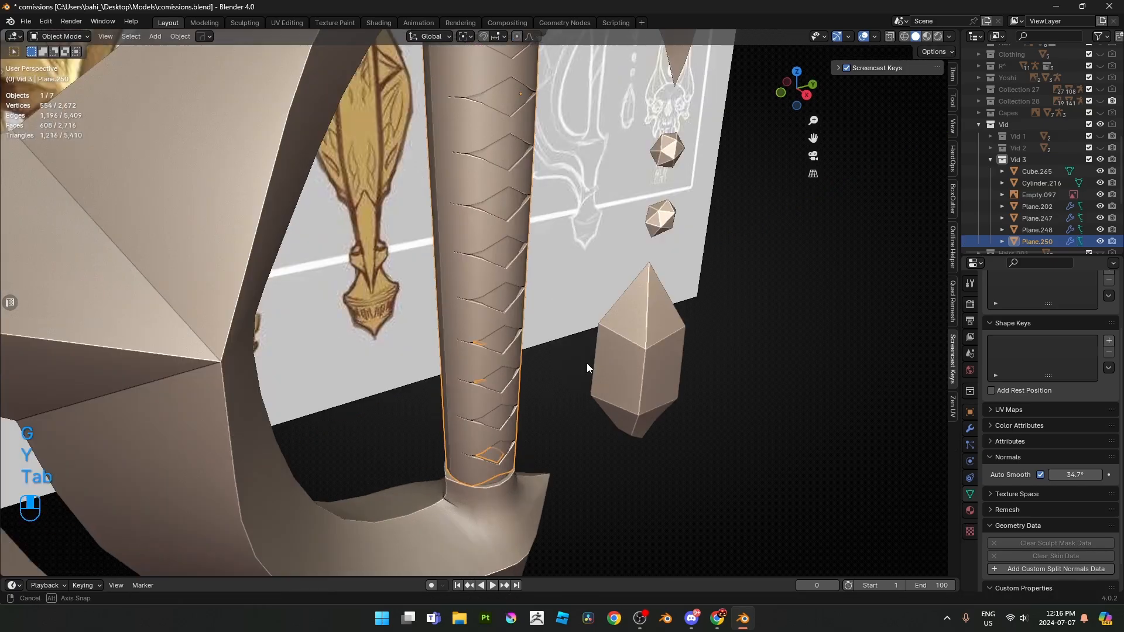
scroll(701, 459, "down", 4)
key("ctrl+s")
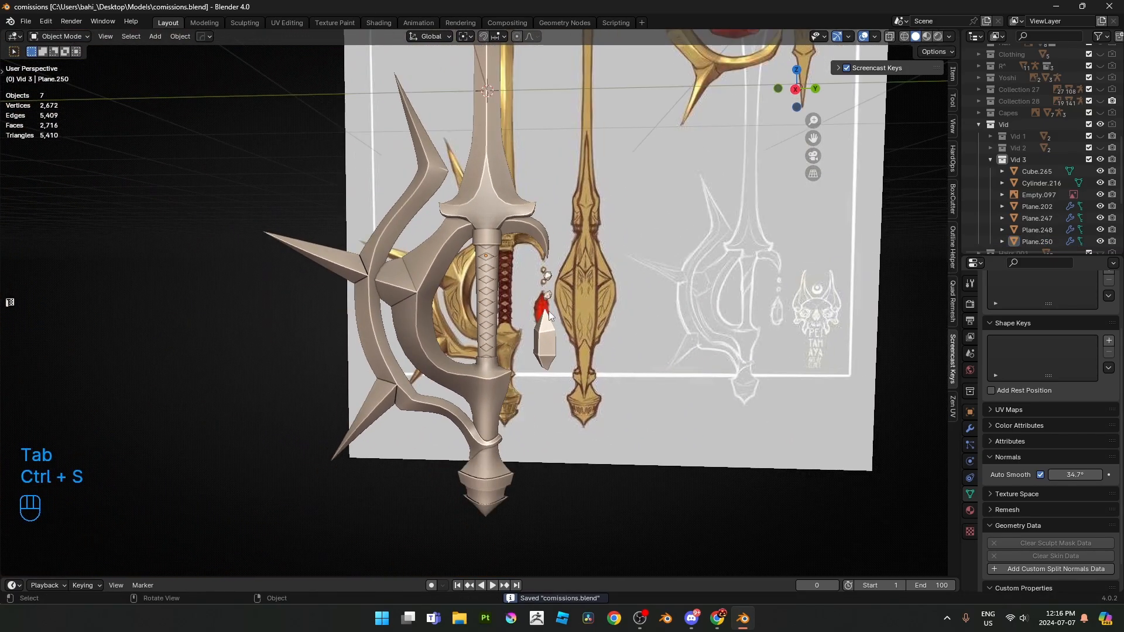
scroll(610, 322, "down", 4)
mouse_move(504, 273)
middle_mouse_down()
mouse_move(552, 268)
mouse_move(457, 286)
mouse_move(514, 289)
middle_mouse_up()
scroll(502, 344, "up", 3)
key("ctrl+s")
scroll(501, 343, "down", 3)
scroll(513, 290, "up", 3)
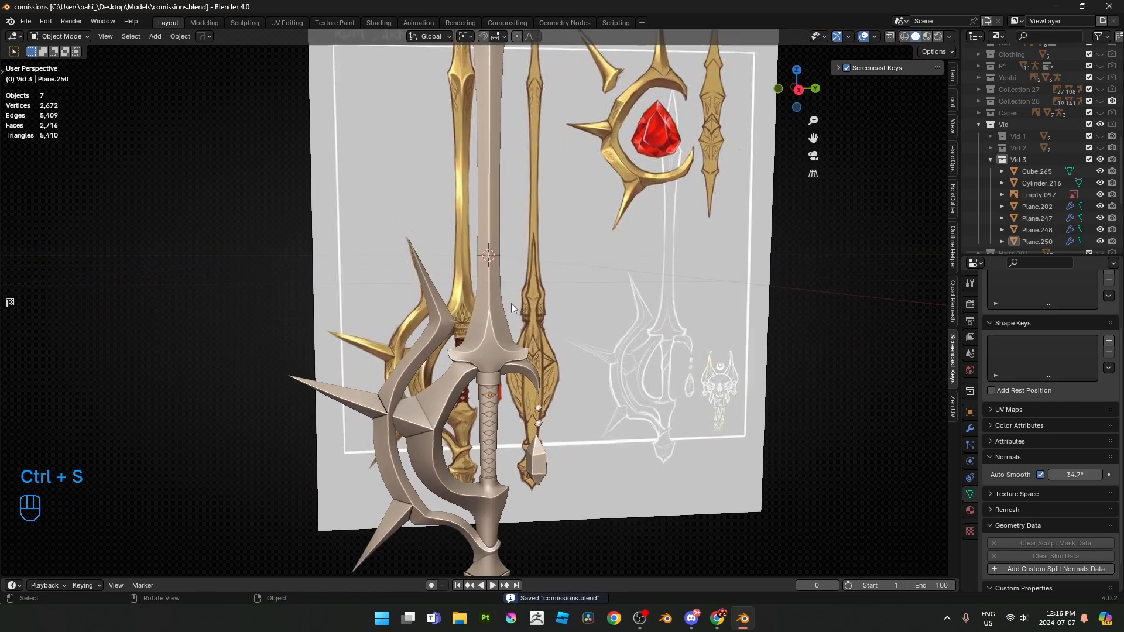